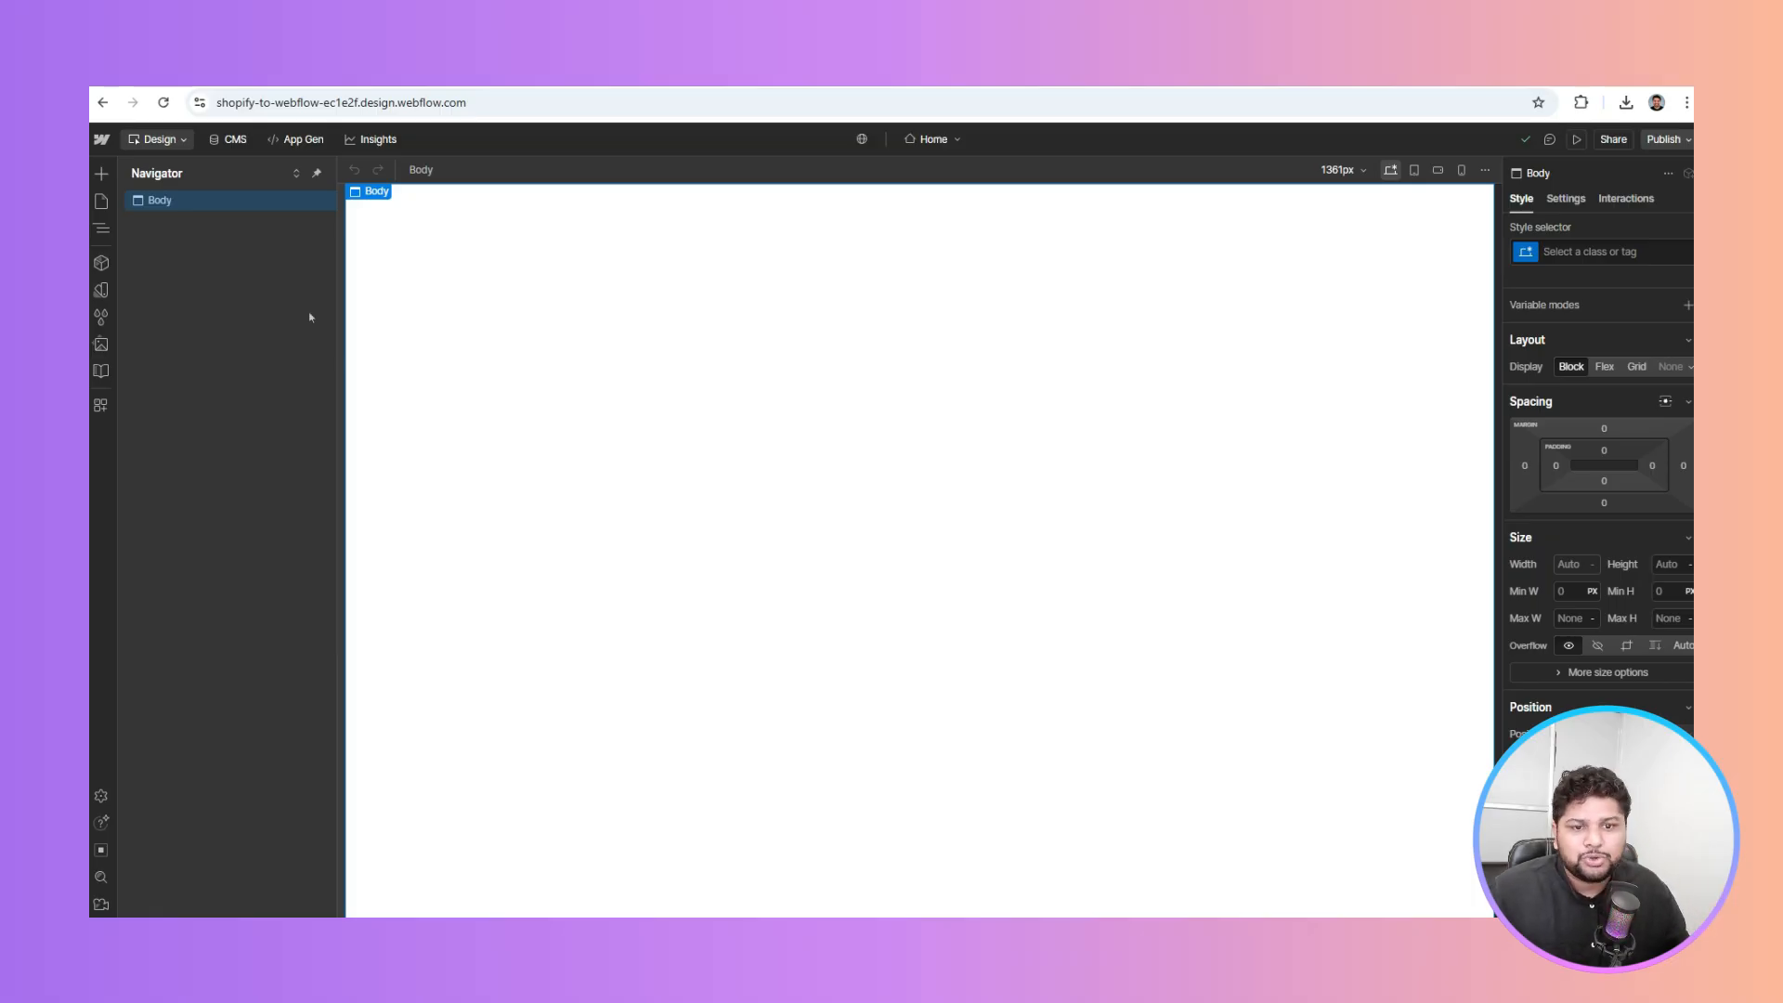
# Switch from the Webflow Designer to the Shopyflow onboarding tab
pyautogui.hotkey('ctrl', 'Tab')
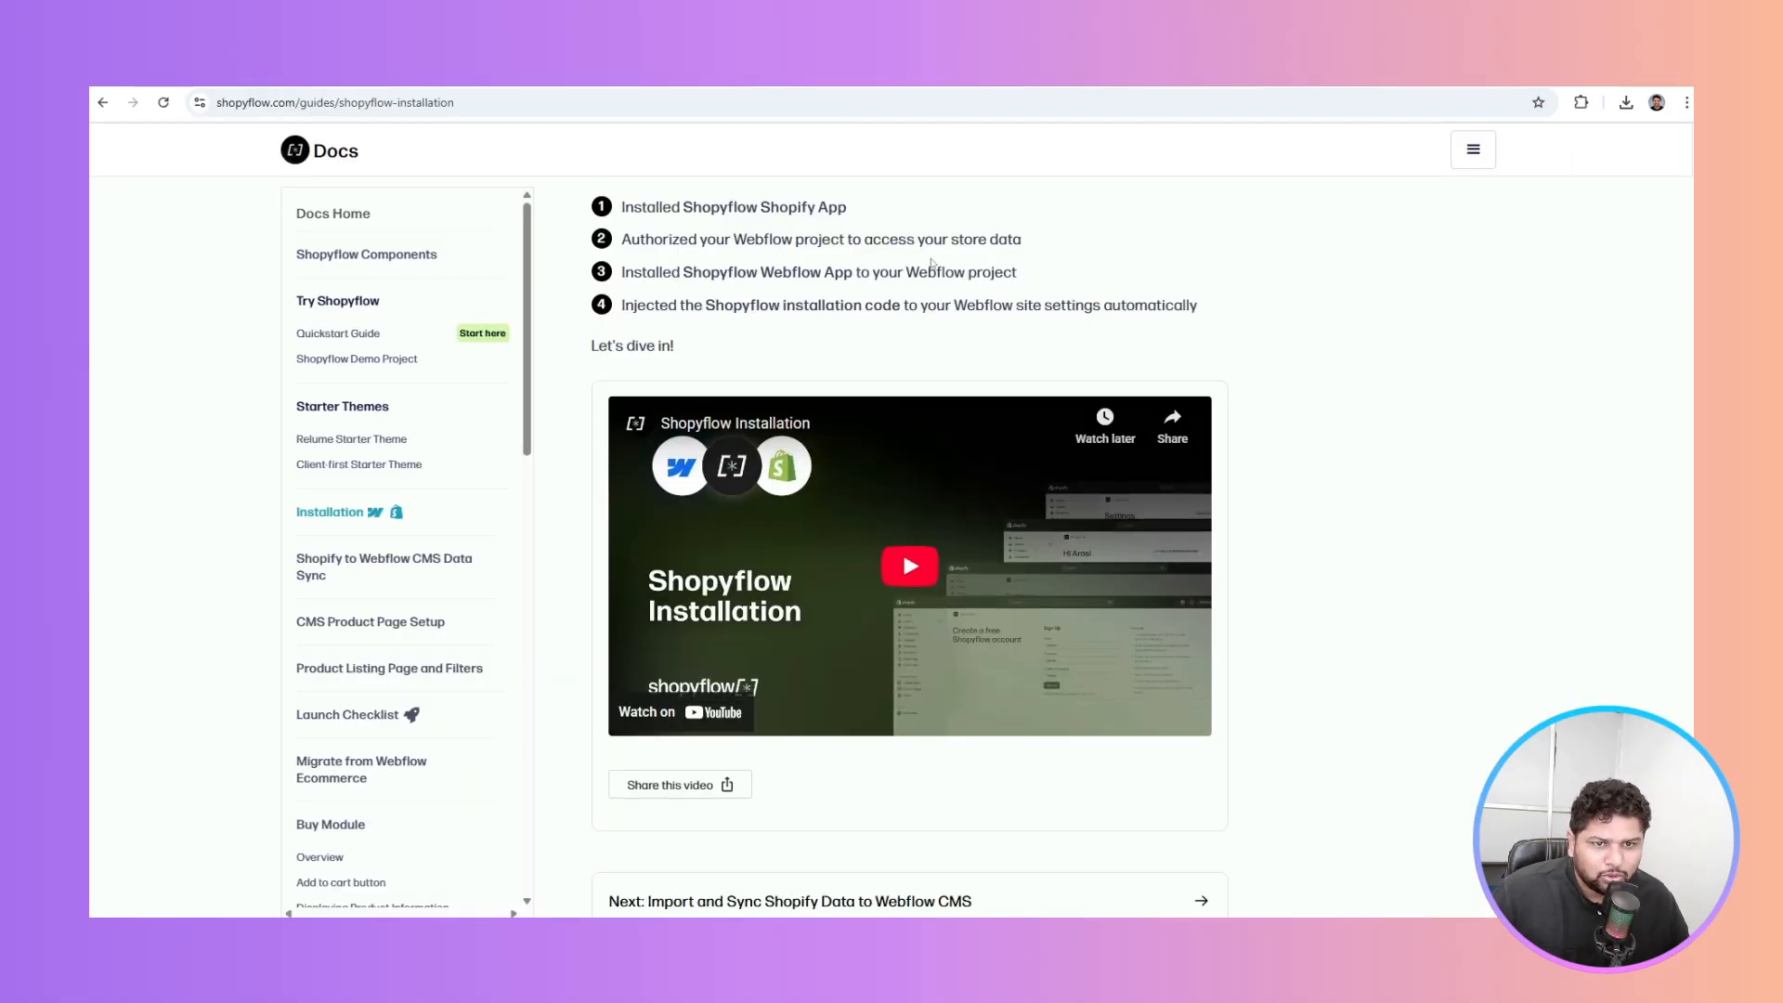
# Scroll up the Shopyflow installation guide and highlight its first setup step
pyautogui.scroll(1, 932, 263)
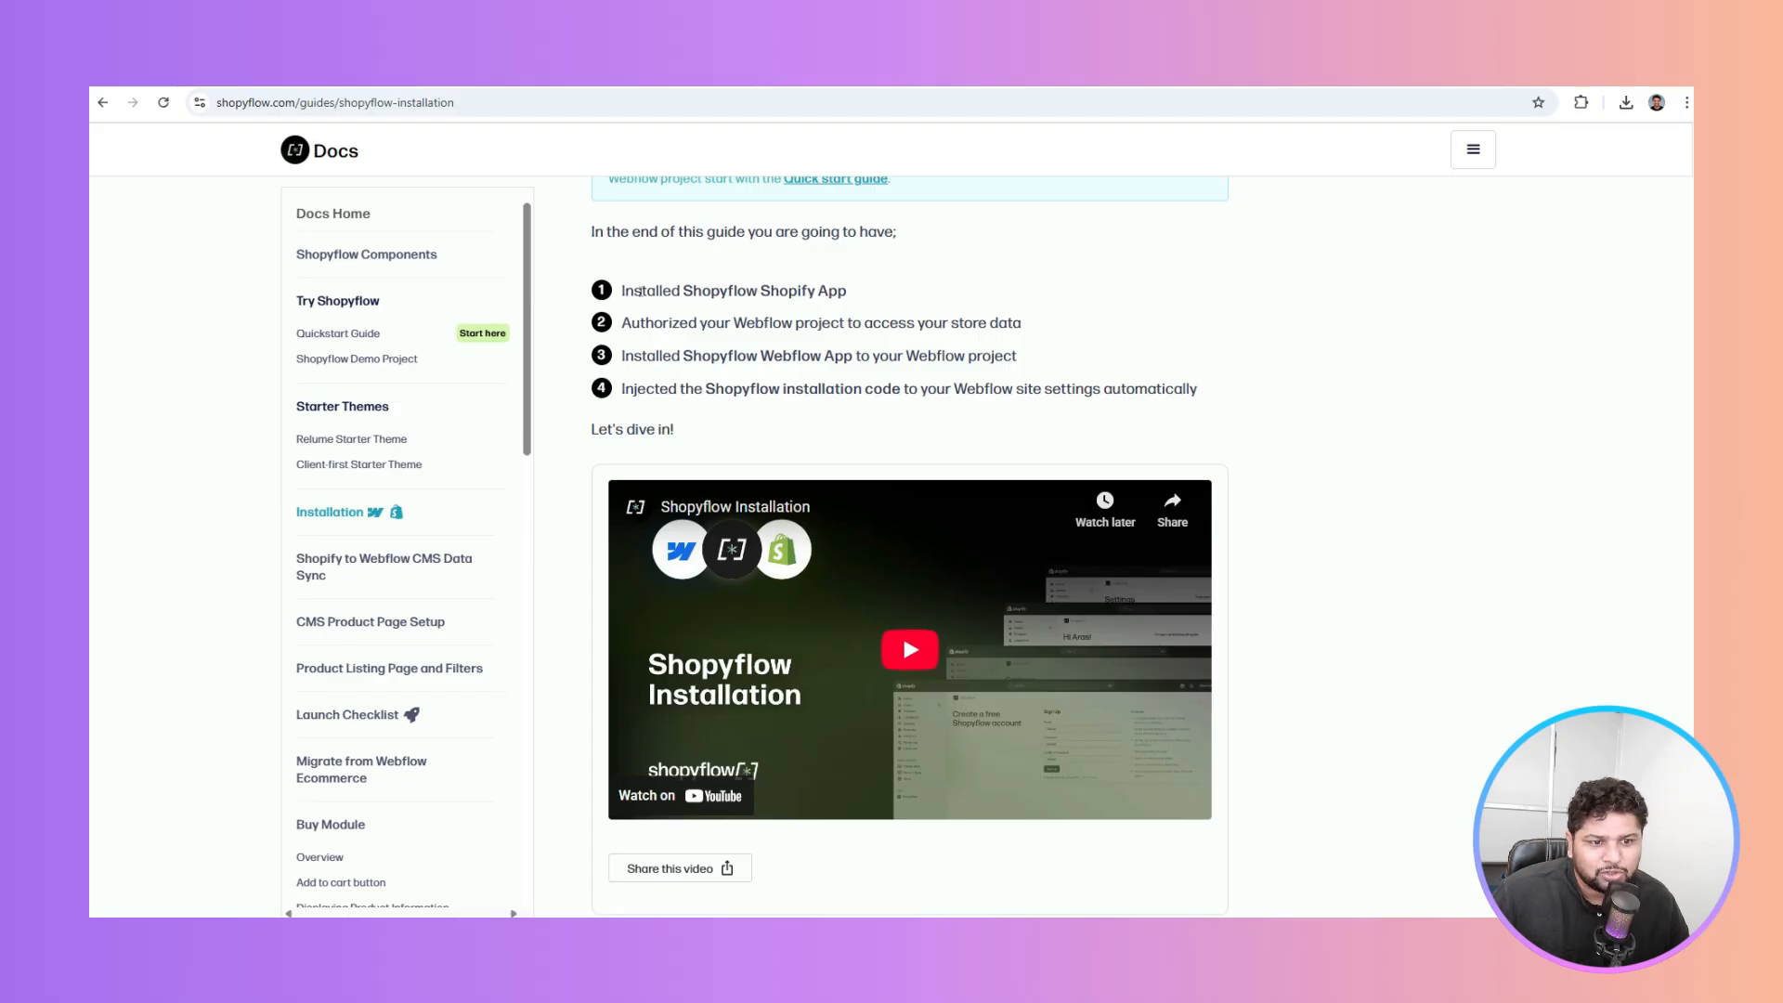
pyautogui.moveTo(641, 291); pyautogui.dragTo(830, 303)
pyautogui.click(804, 315)
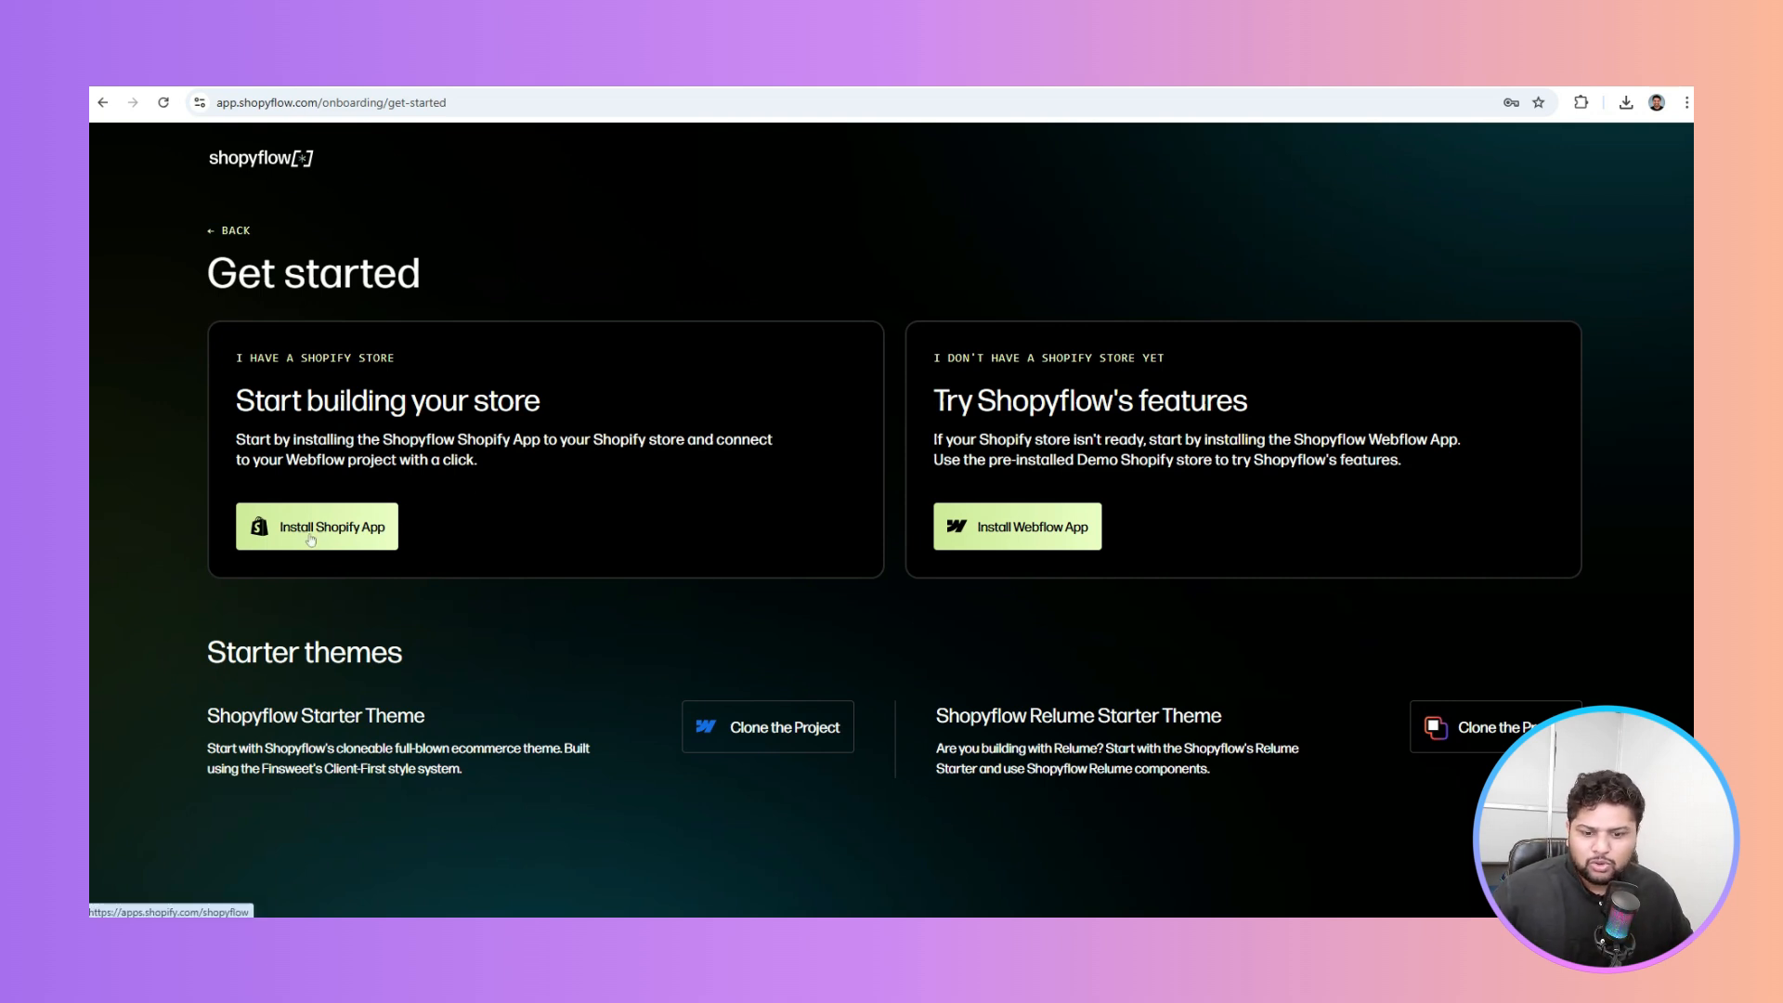
# Install Shopyflow from its Shopify App Store listing
pyautogui.click(361, 532)
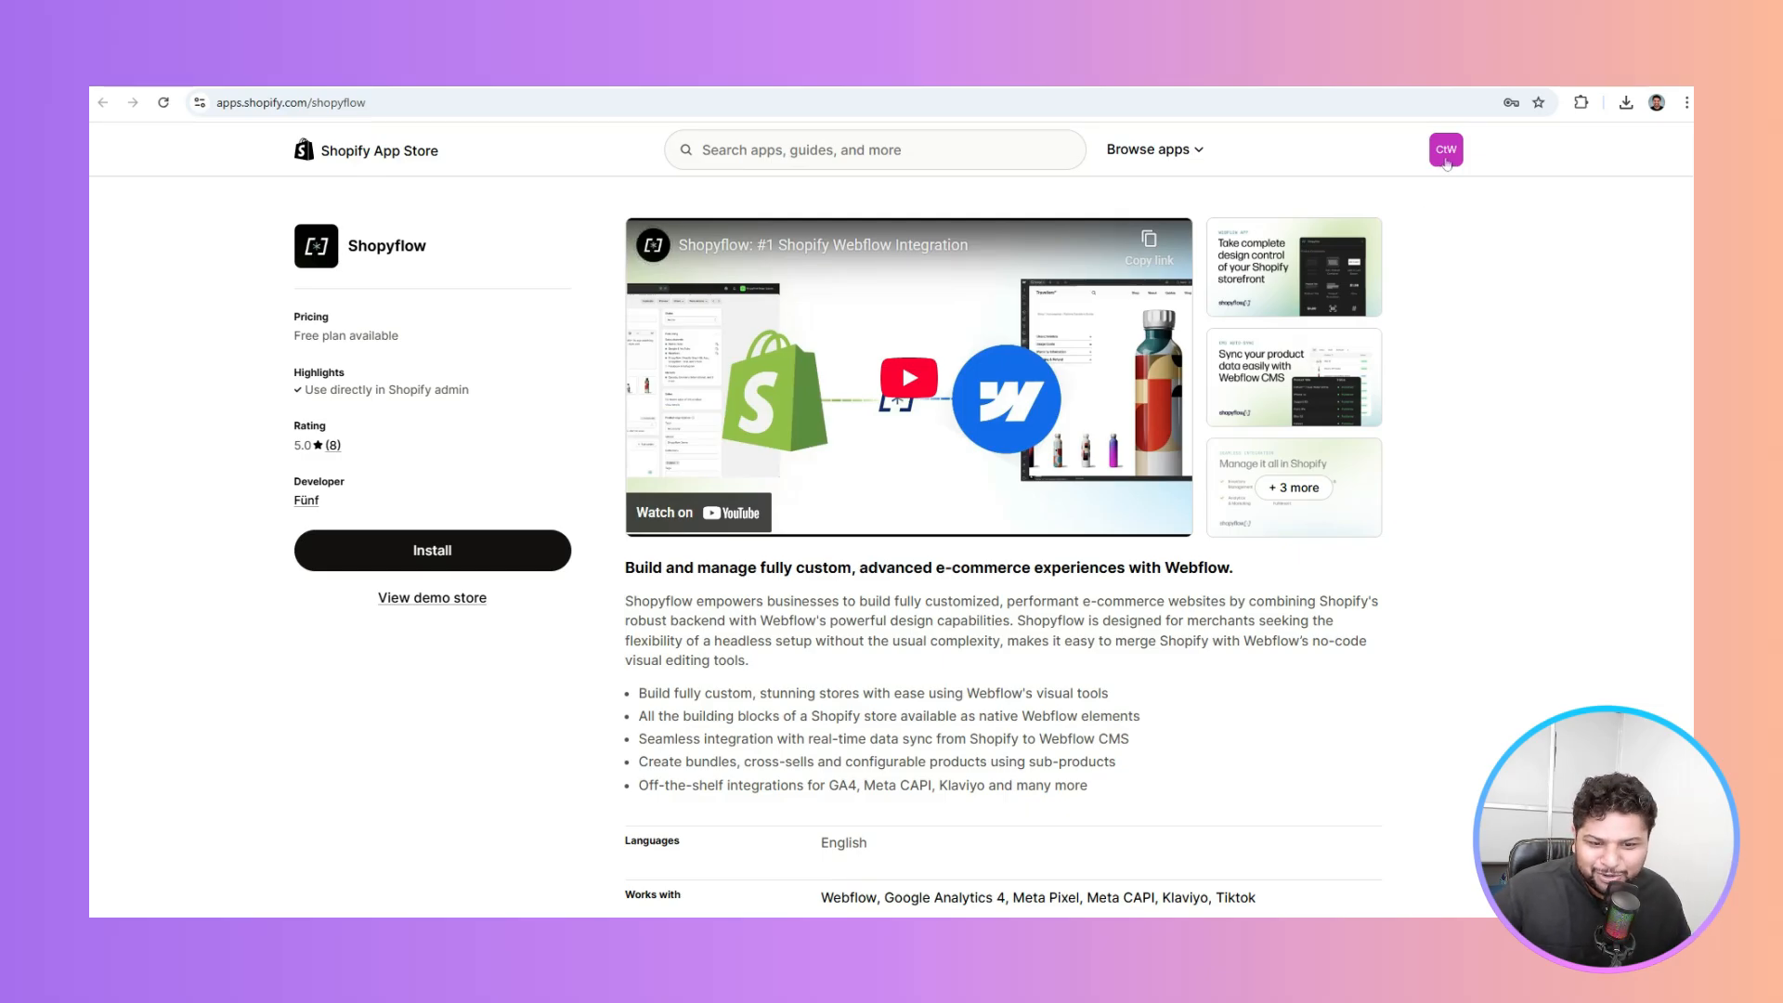
pyautogui.click(442, 548)
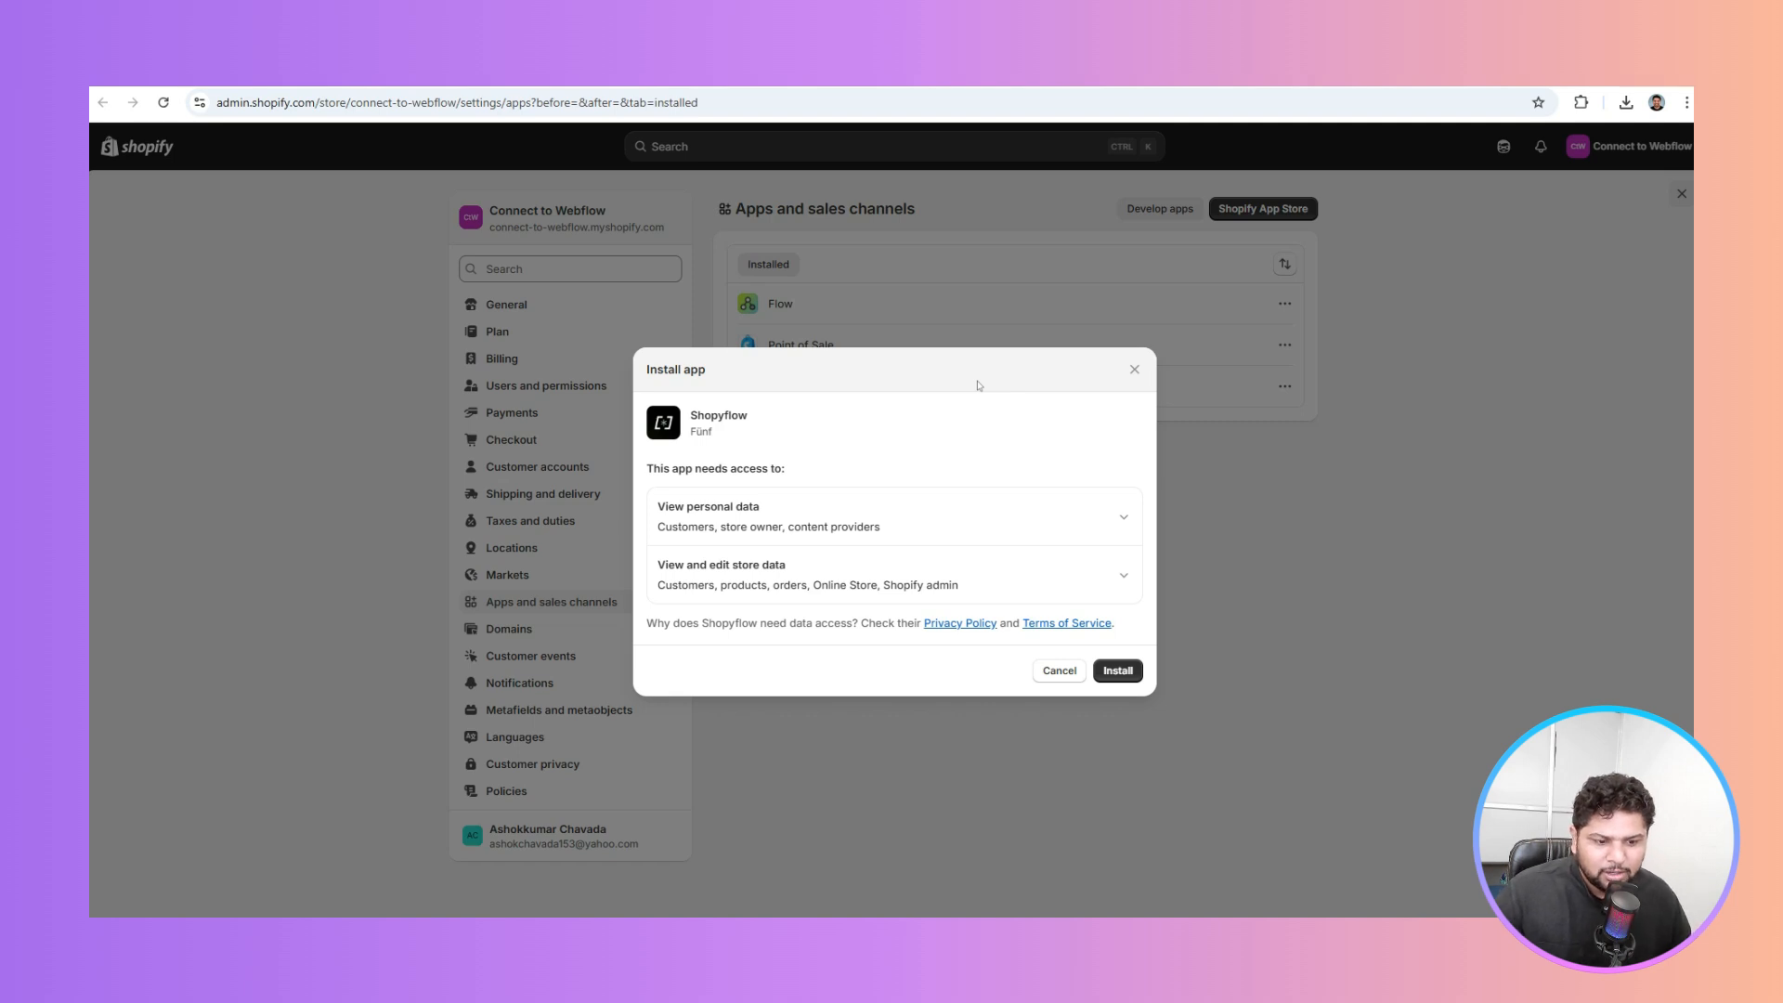
# Approve Shopyflow's data access, then open the installed app from the admin's Apps section
pyautogui.click(1126, 673)
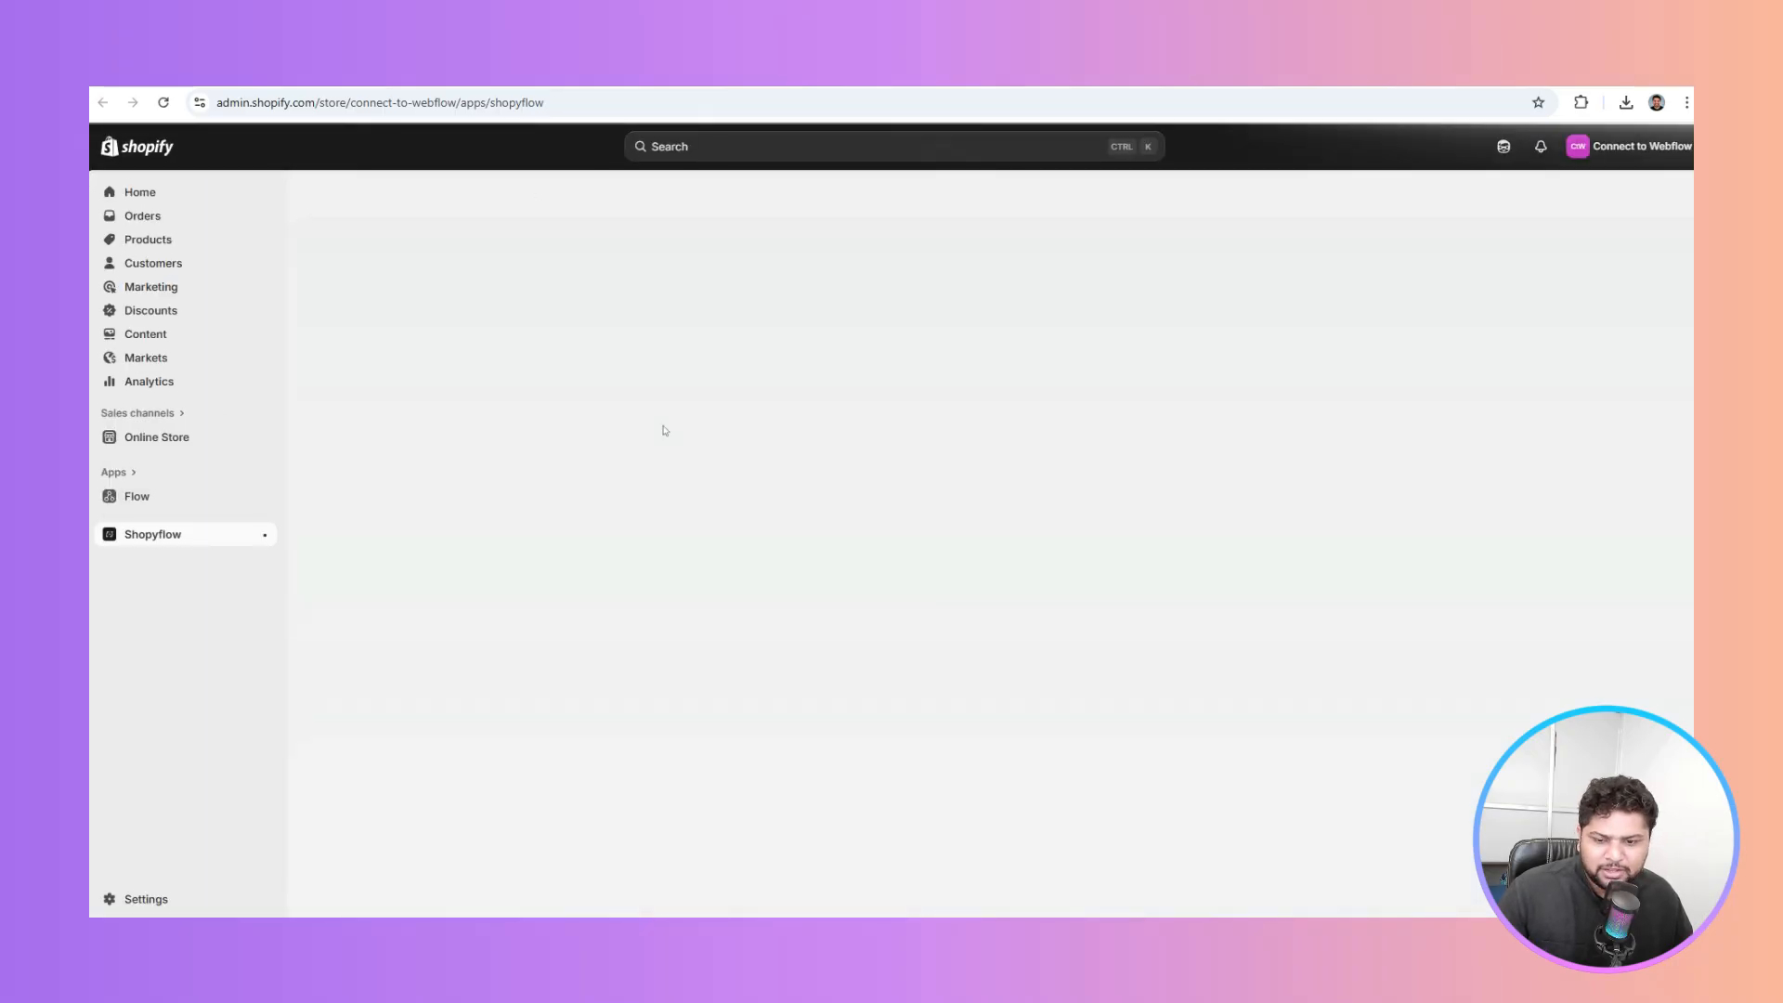
pyautogui.click(208, 547)
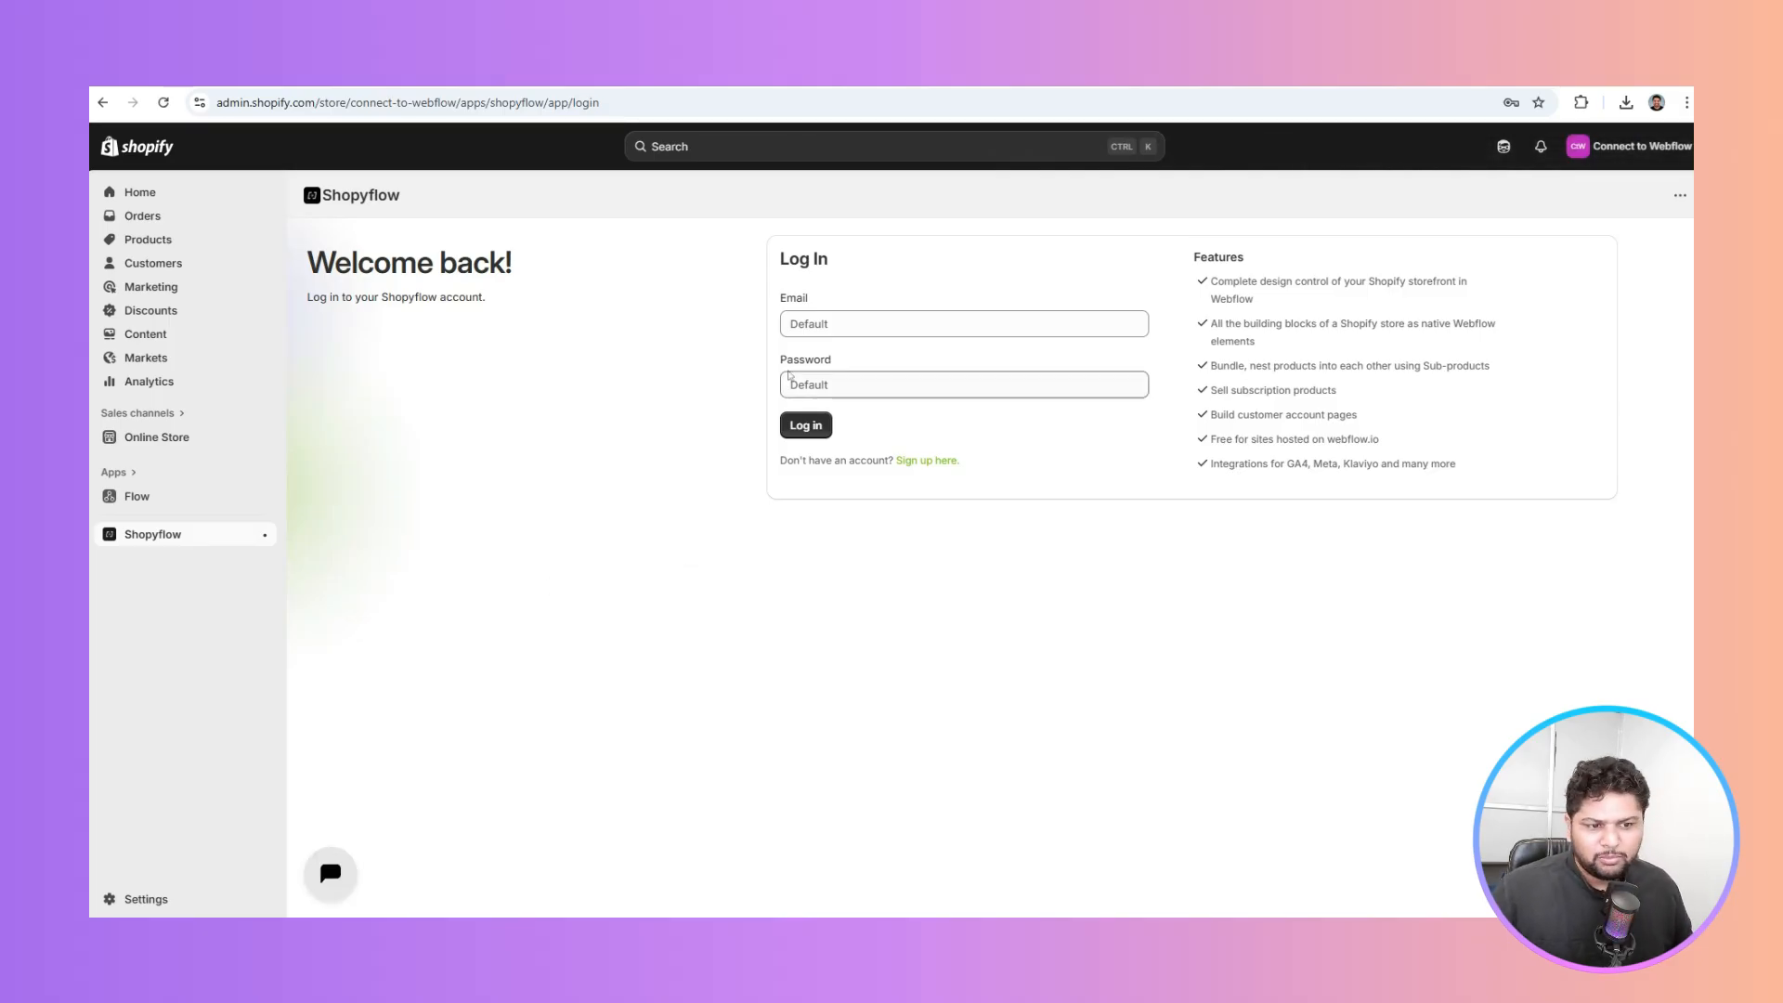
# Log in to Shopyflow with the saved credentials and bring up the Webflow project picker
pyautogui.click(829, 318)
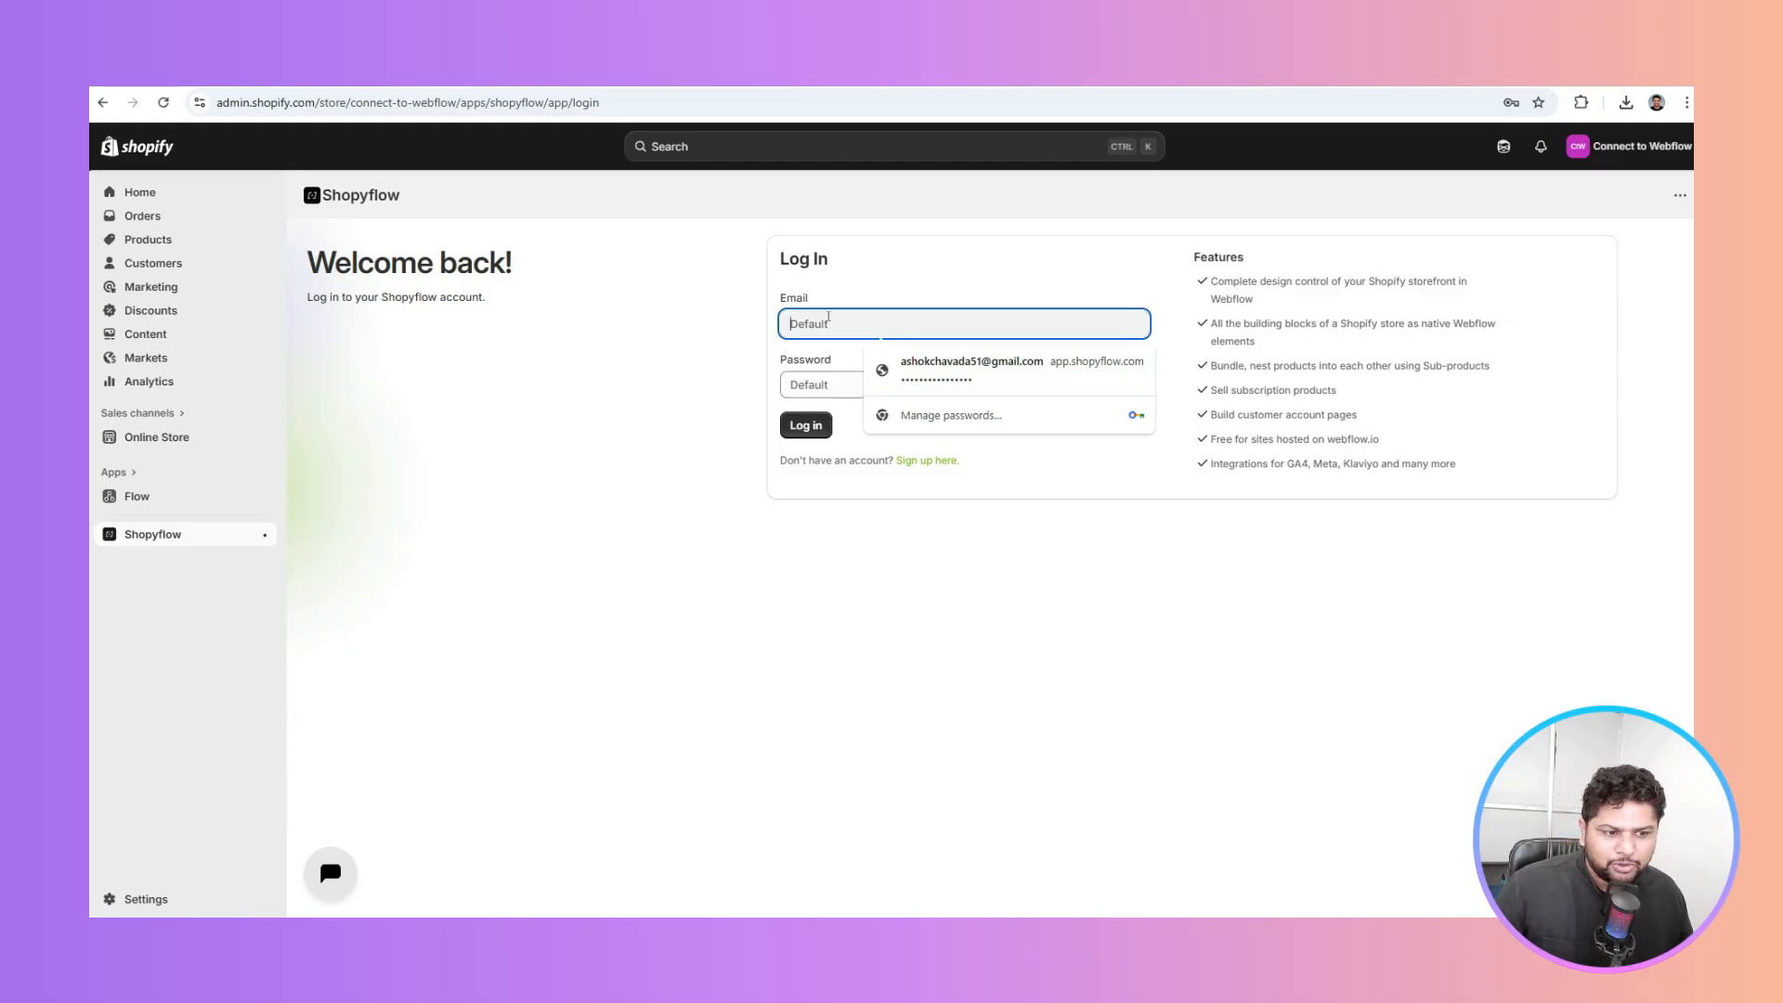
pyautogui.click(973, 367)
pyautogui.click(805, 424)
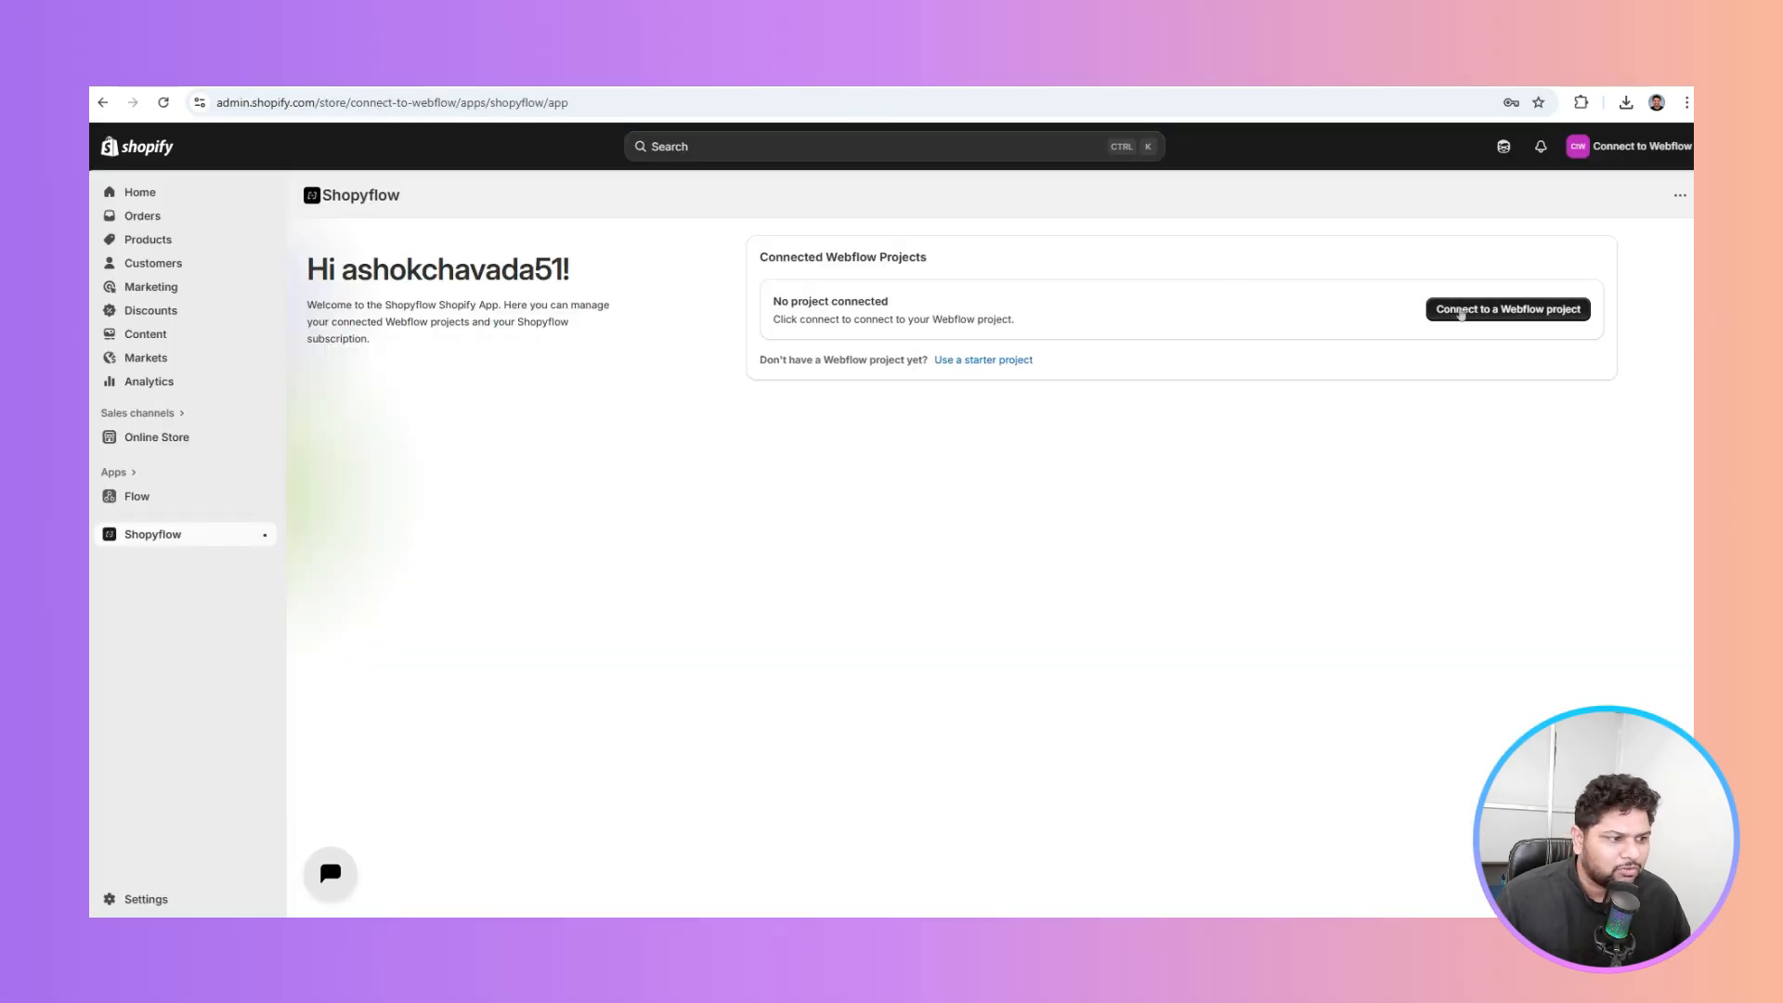
pyautogui.click(1461, 311)
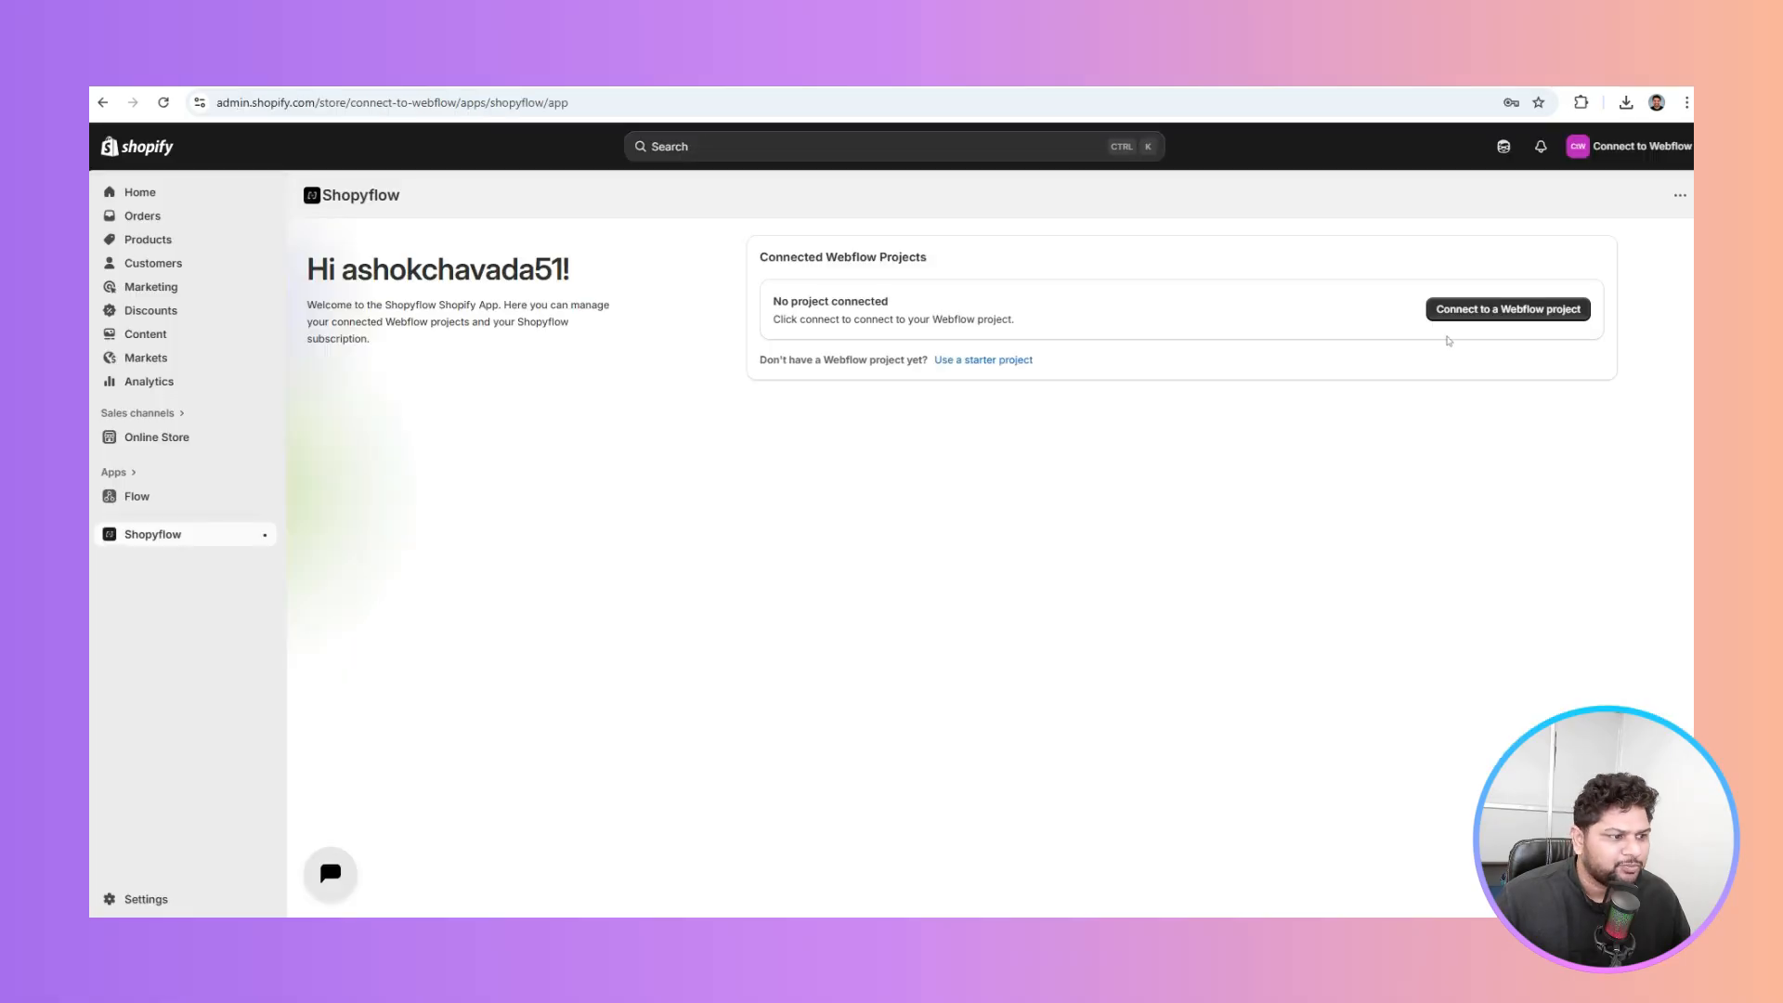
pyautogui.click(1508, 309)
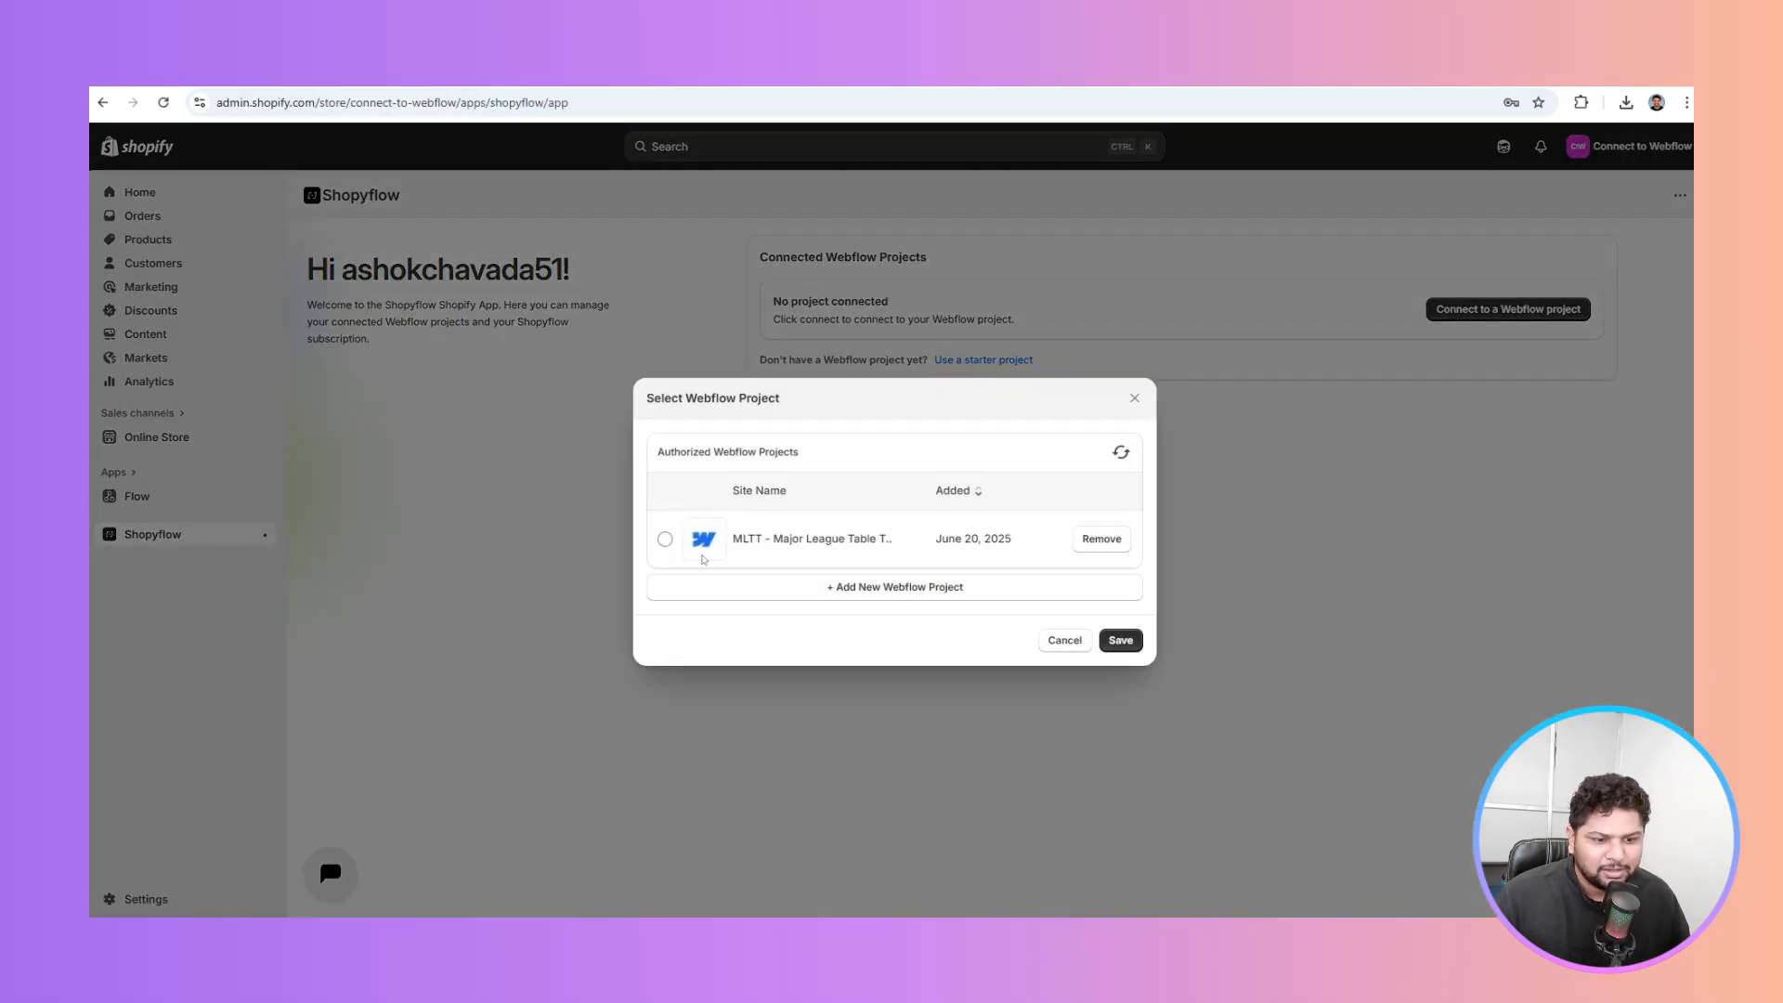
# Authorize the 'Shopify to Webflow' site, found by searching 'shop', and save it as connected
pyautogui.click(893, 587)
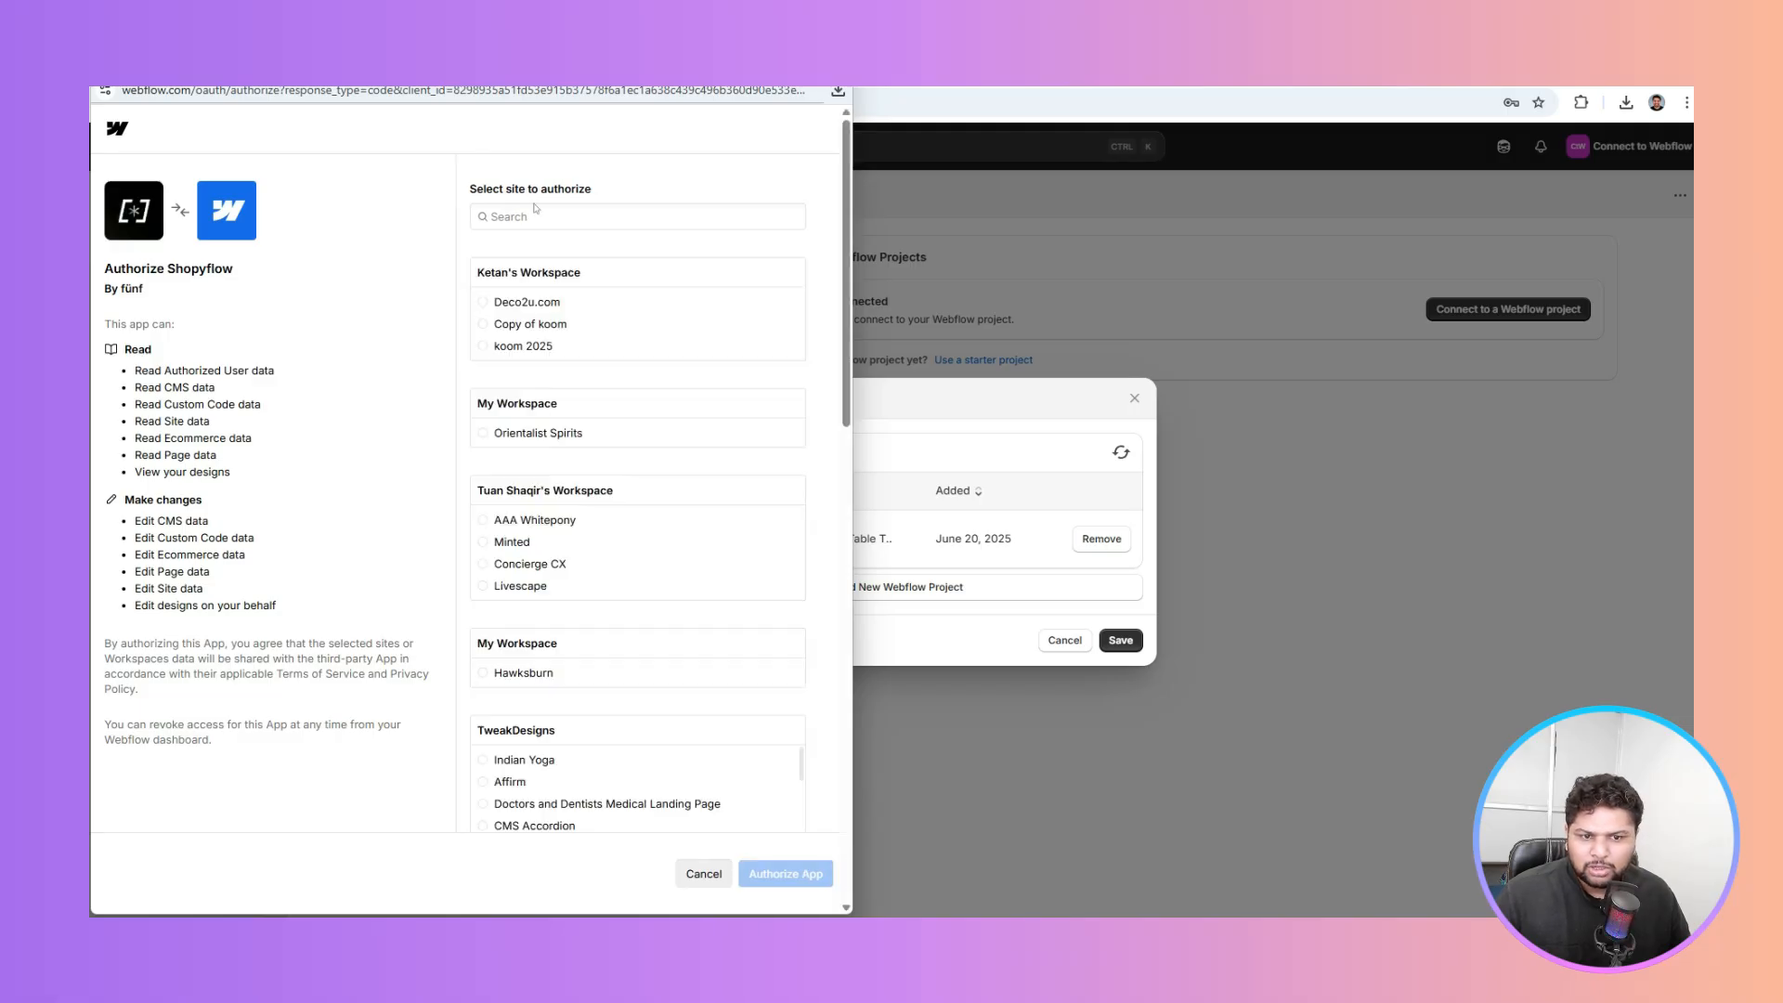
pyautogui.click(547, 218)
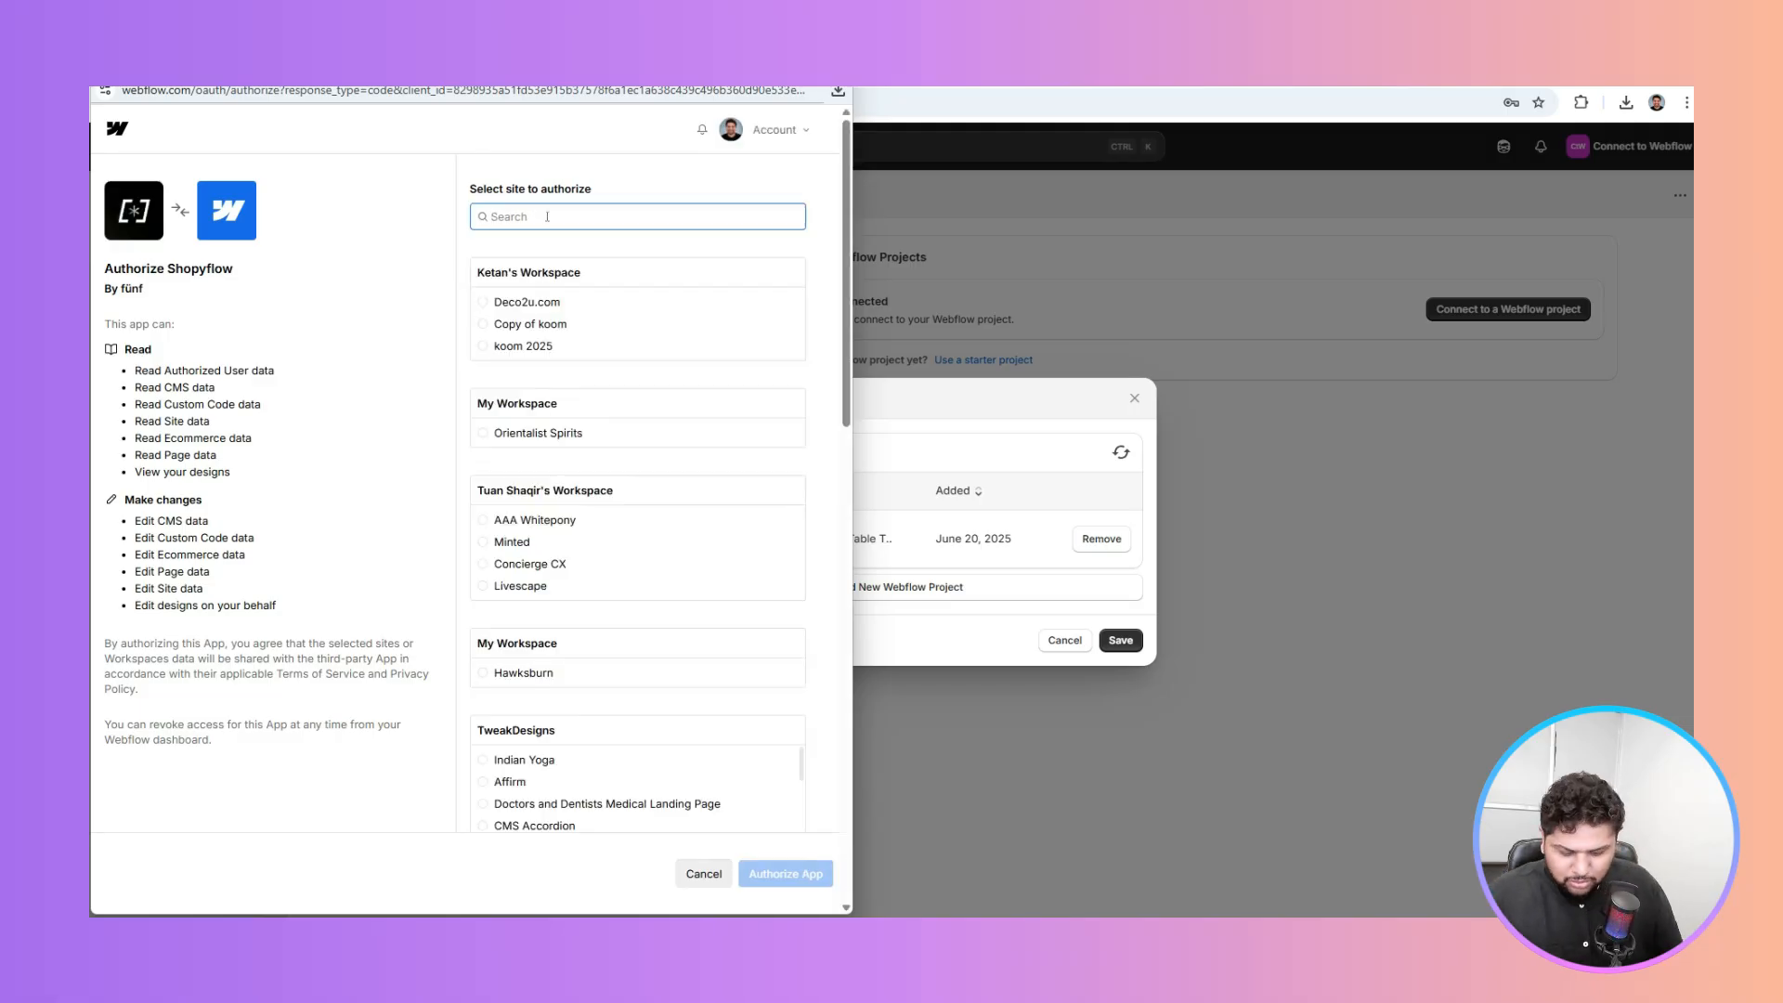
pyautogui.write('shop')
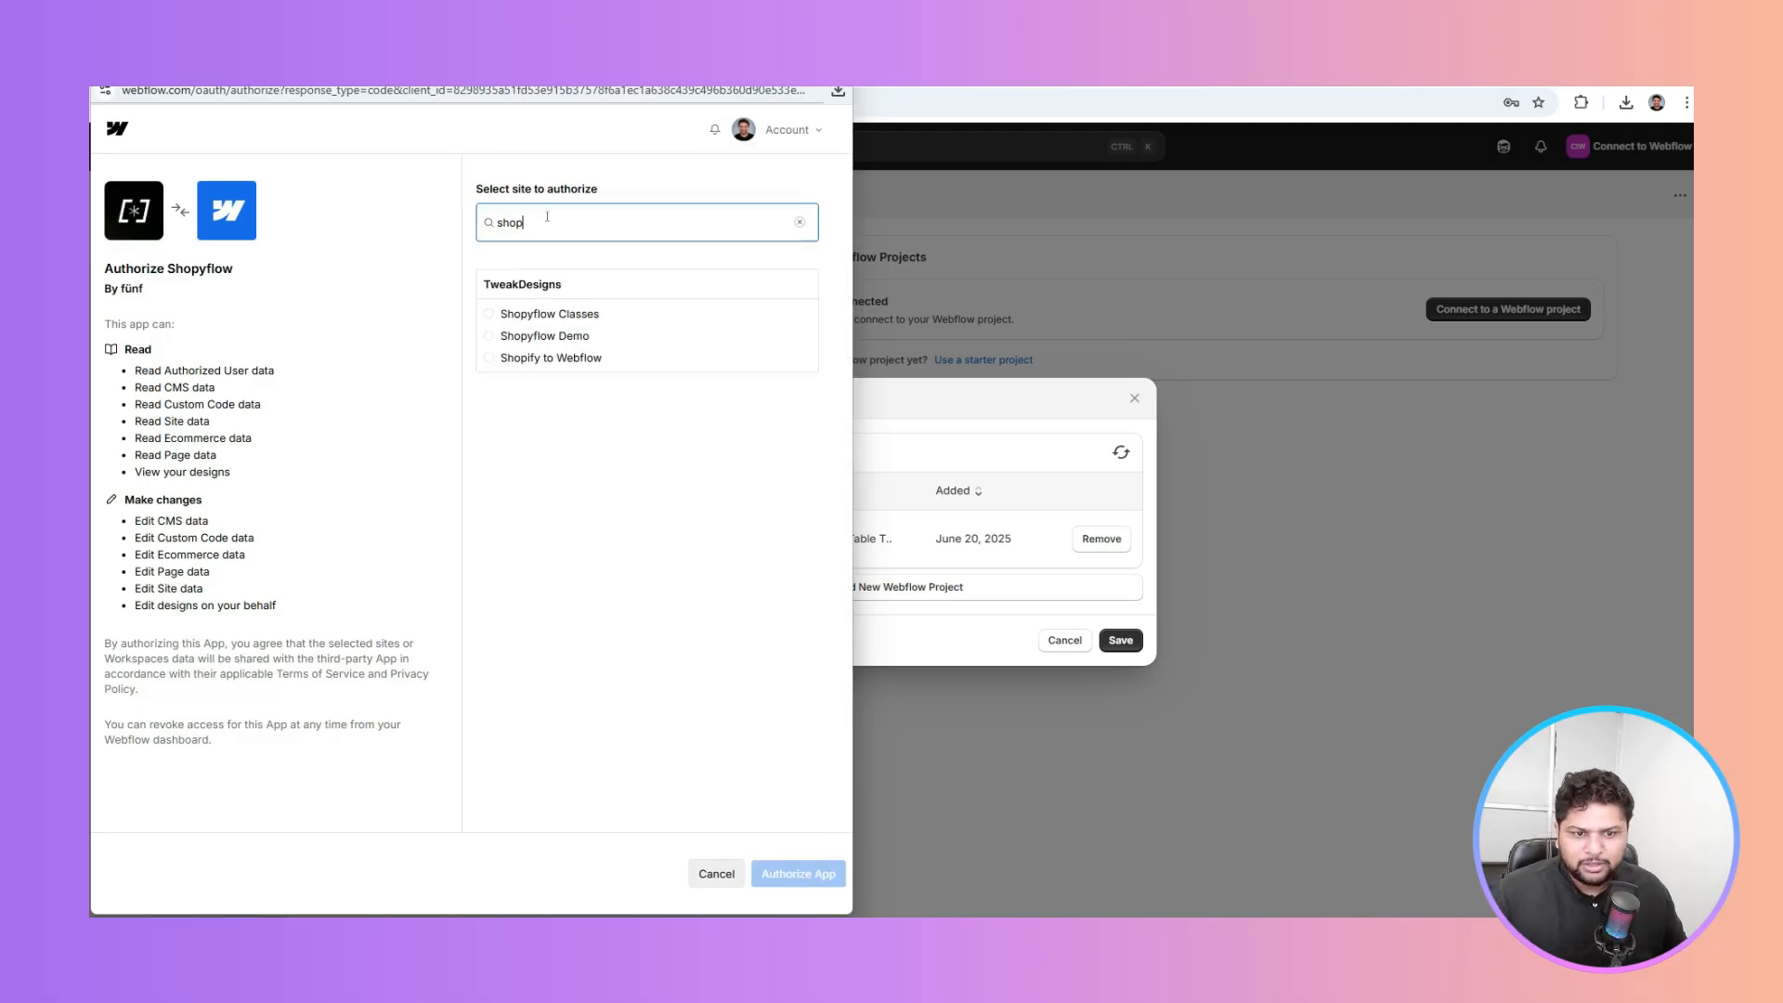
pyautogui.click(562, 357)
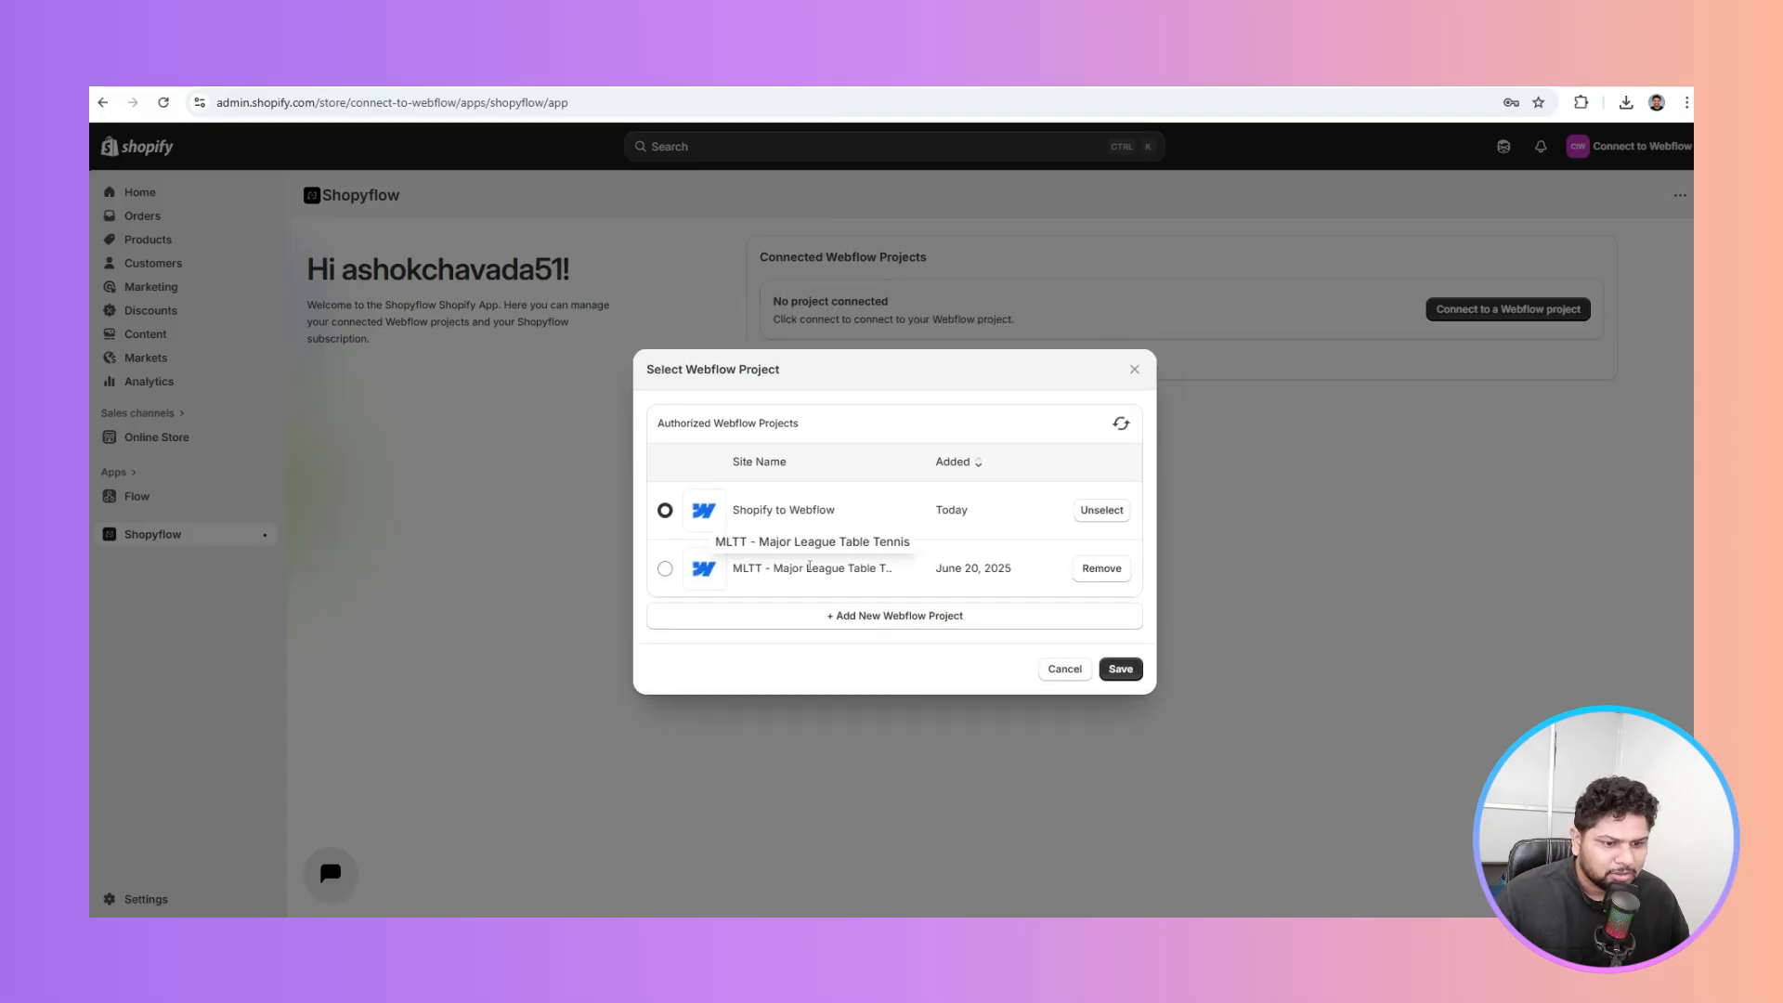
pyautogui.click(1119, 671)
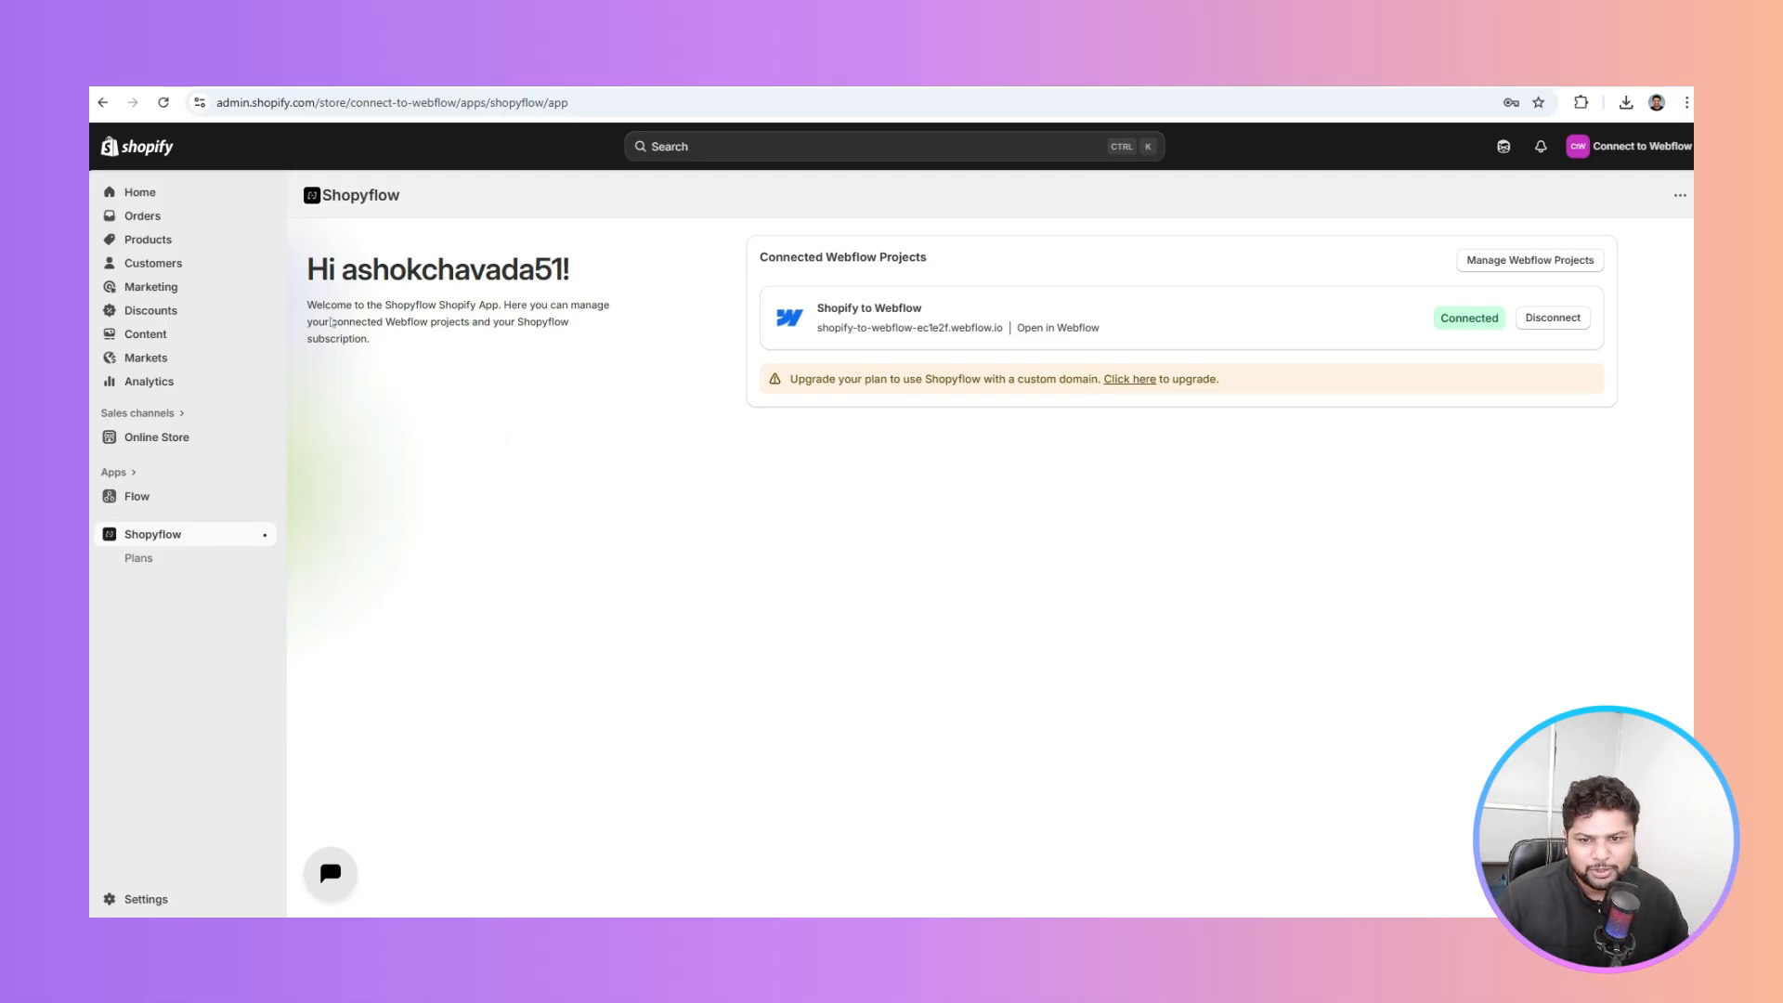
# Walk through the docs' second and third setup steps, then bring up Webflow's Apps panel
pyautogui.click(172, 241)
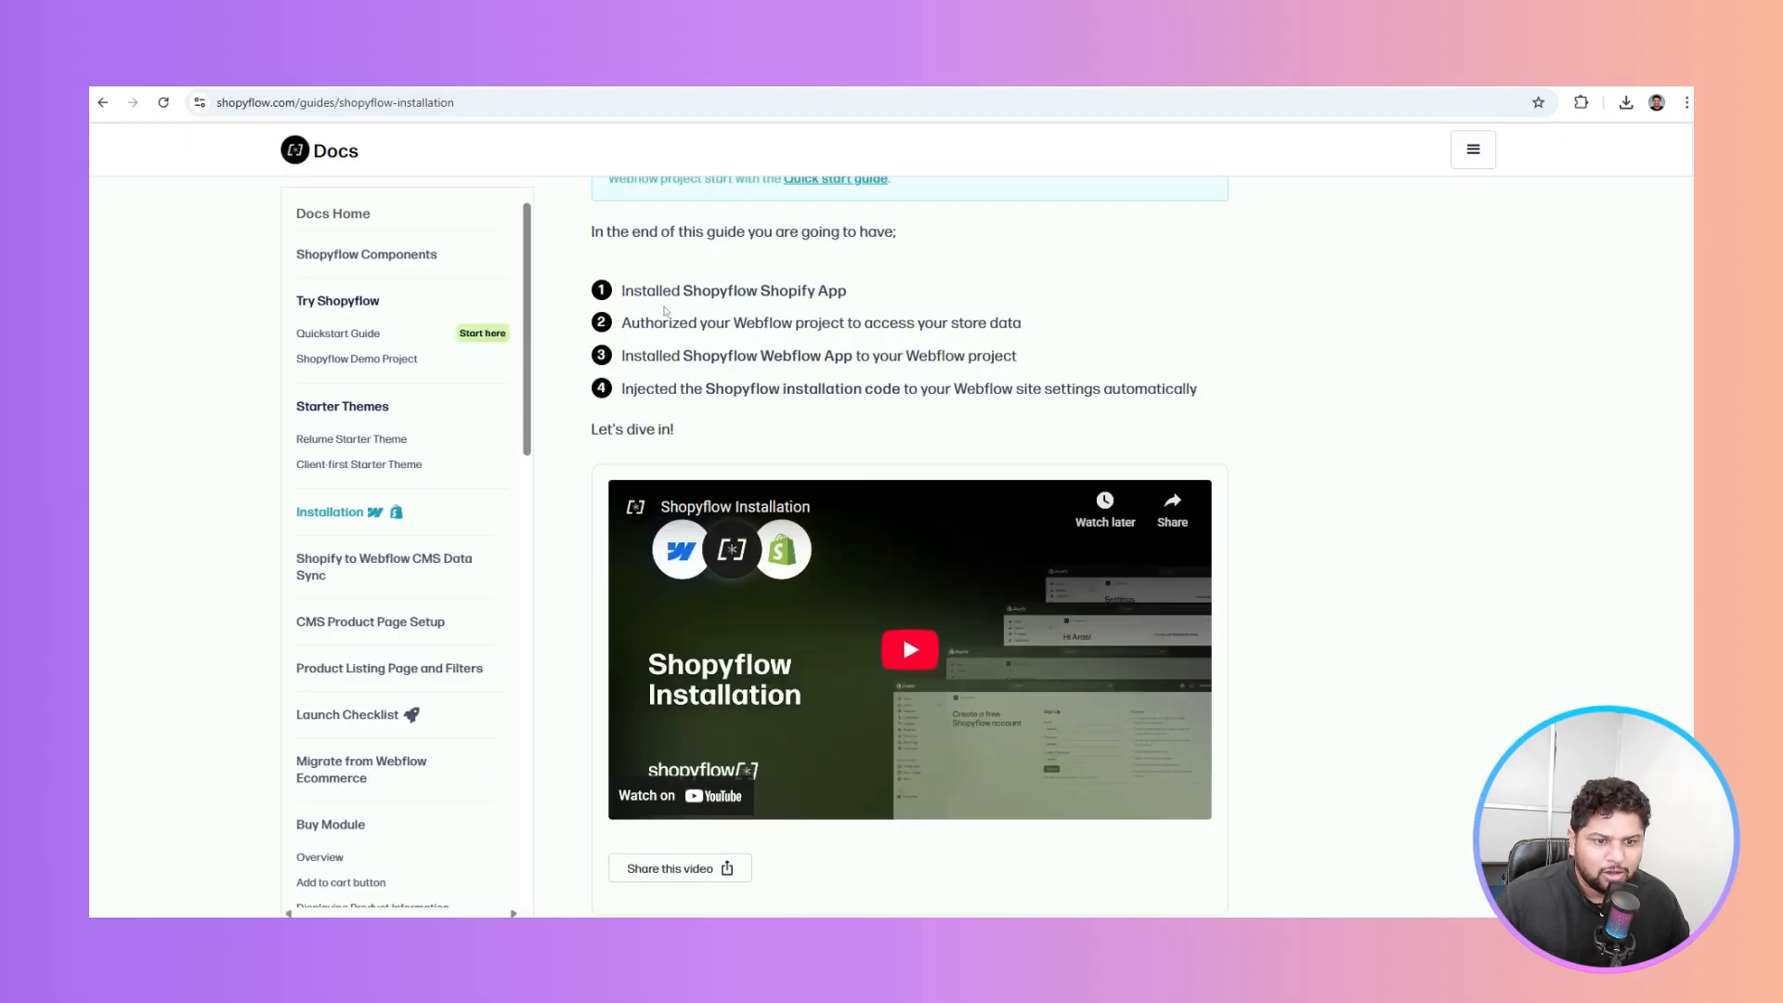
pyautogui.moveTo(676, 322); pyautogui.dragTo(900, 323)
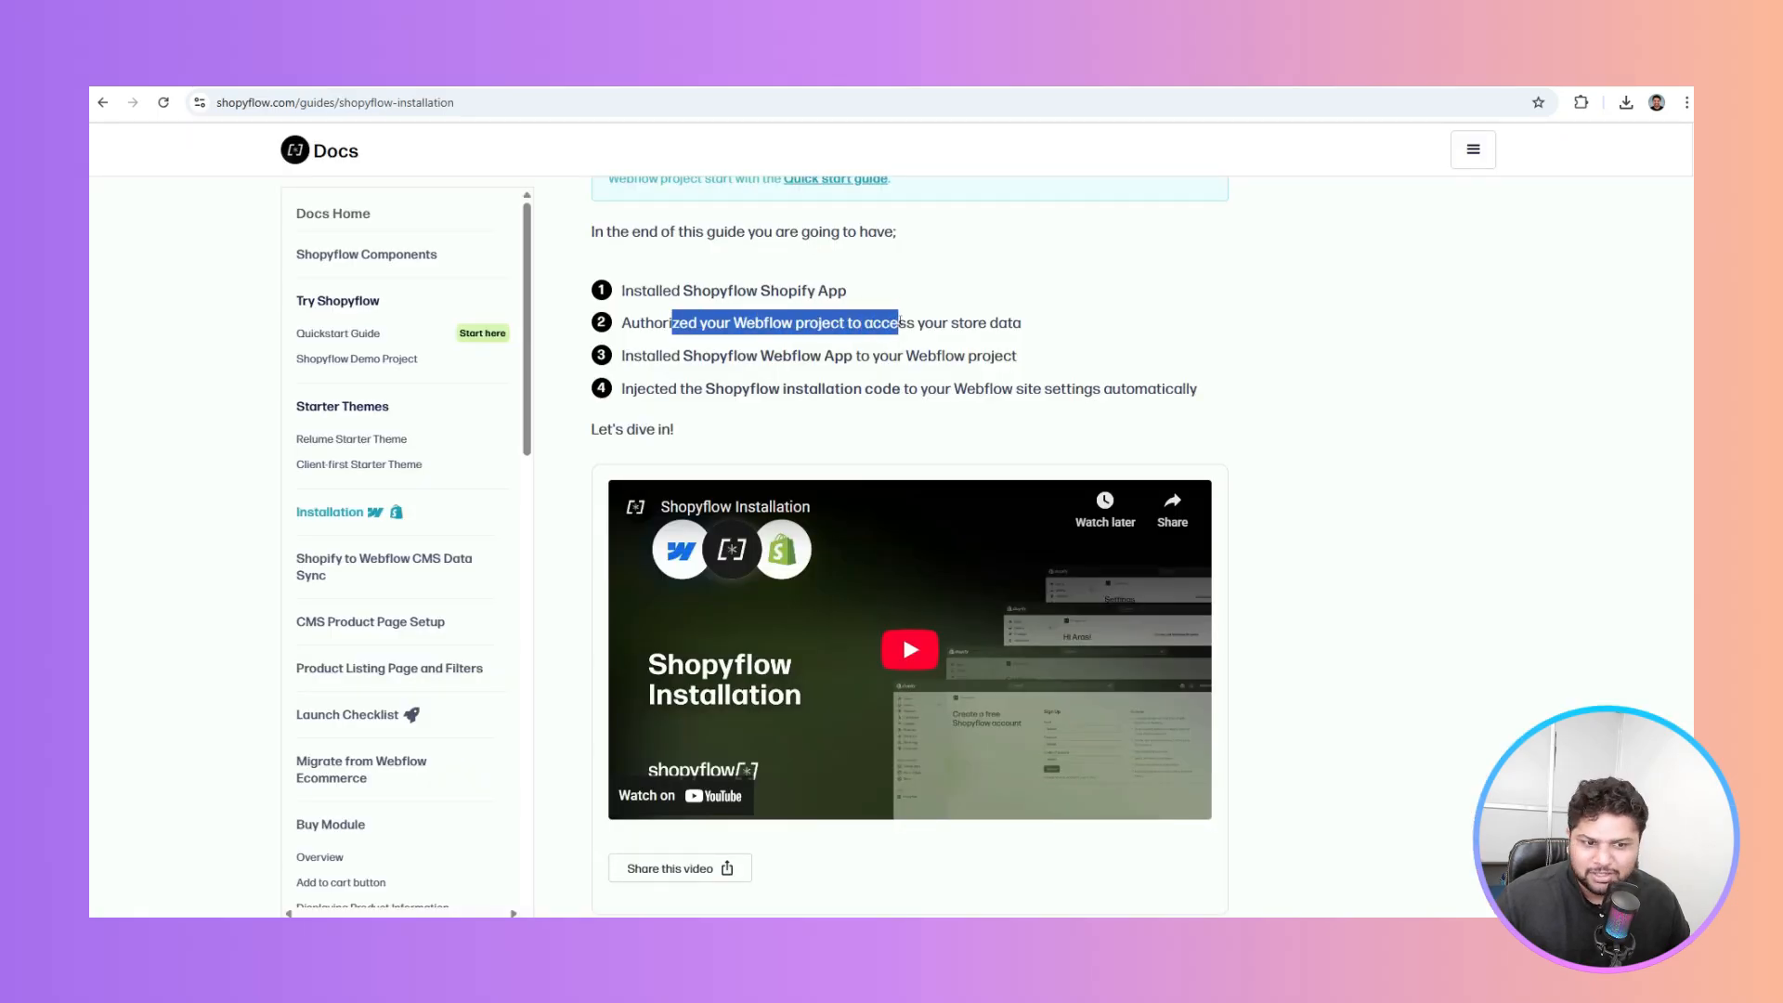
pyautogui.click(711, 354)
pyautogui.moveTo(686, 356); pyautogui.dragTo(1014, 358)
pyautogui.click(1075, 365)
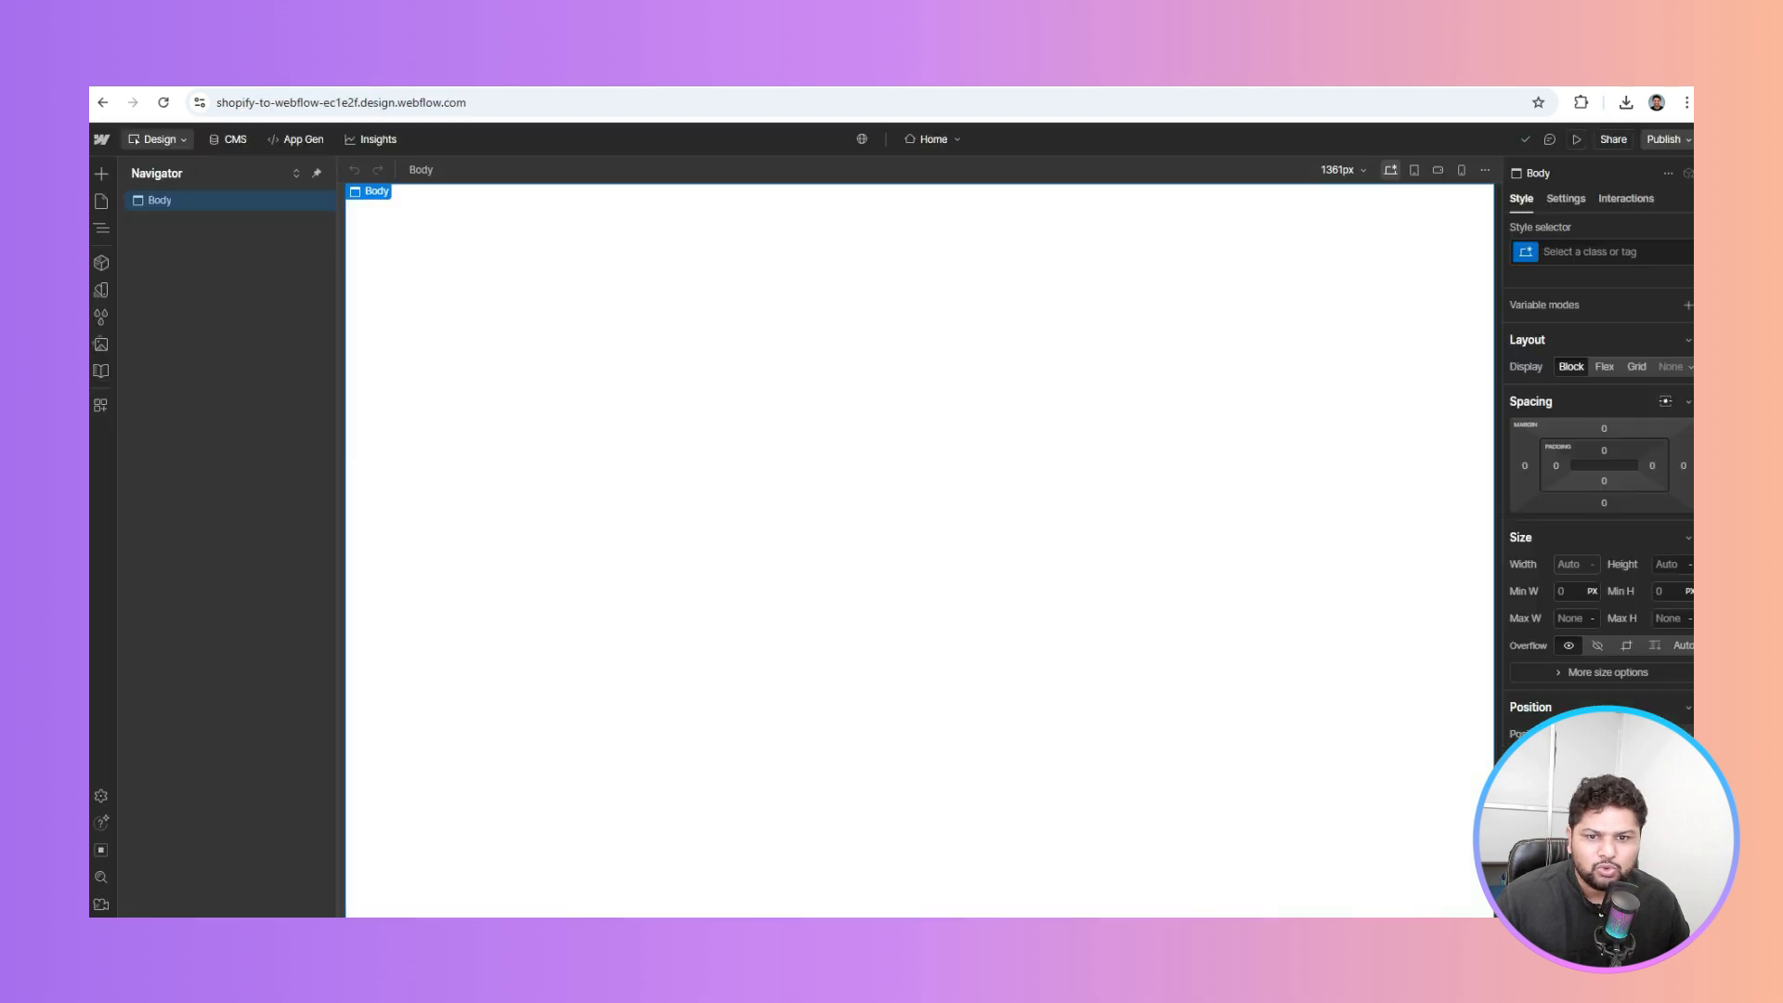
pyautogui.click(102, 405)
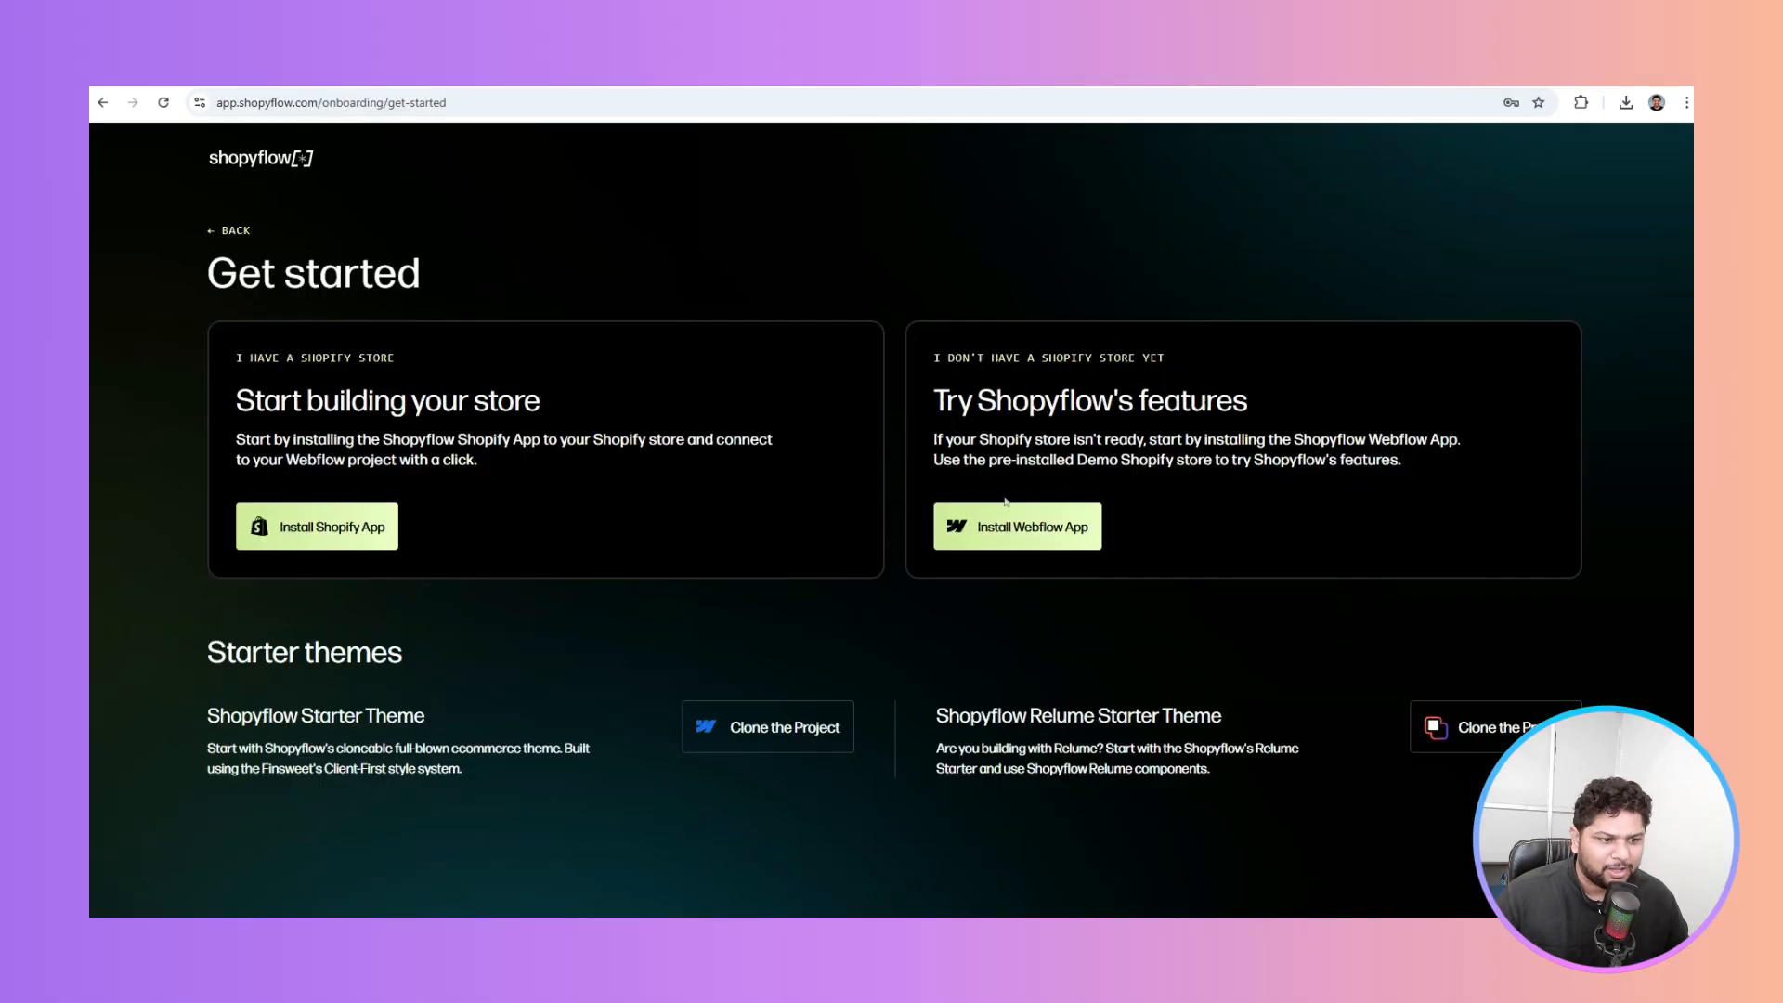
# Install and launch the Shopyflow app inside the Webflow Designer
pyautogui.click(1030, 541)
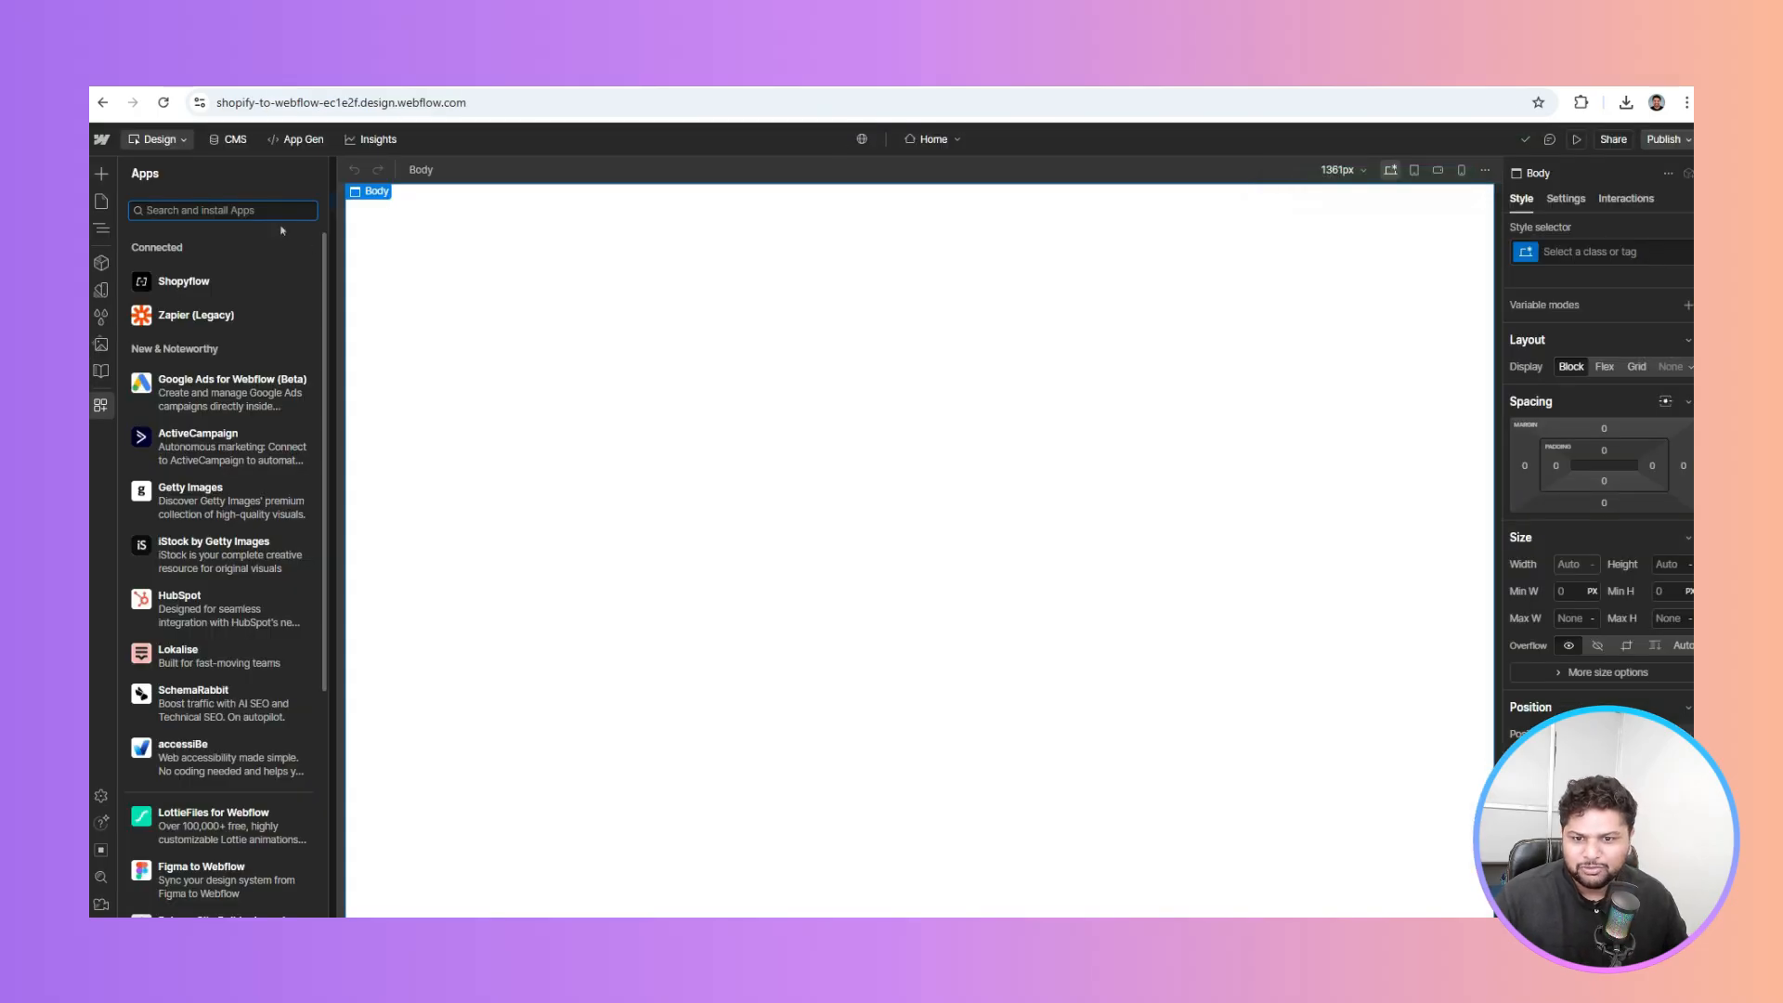
pyautogui.moveTo(190, 289)
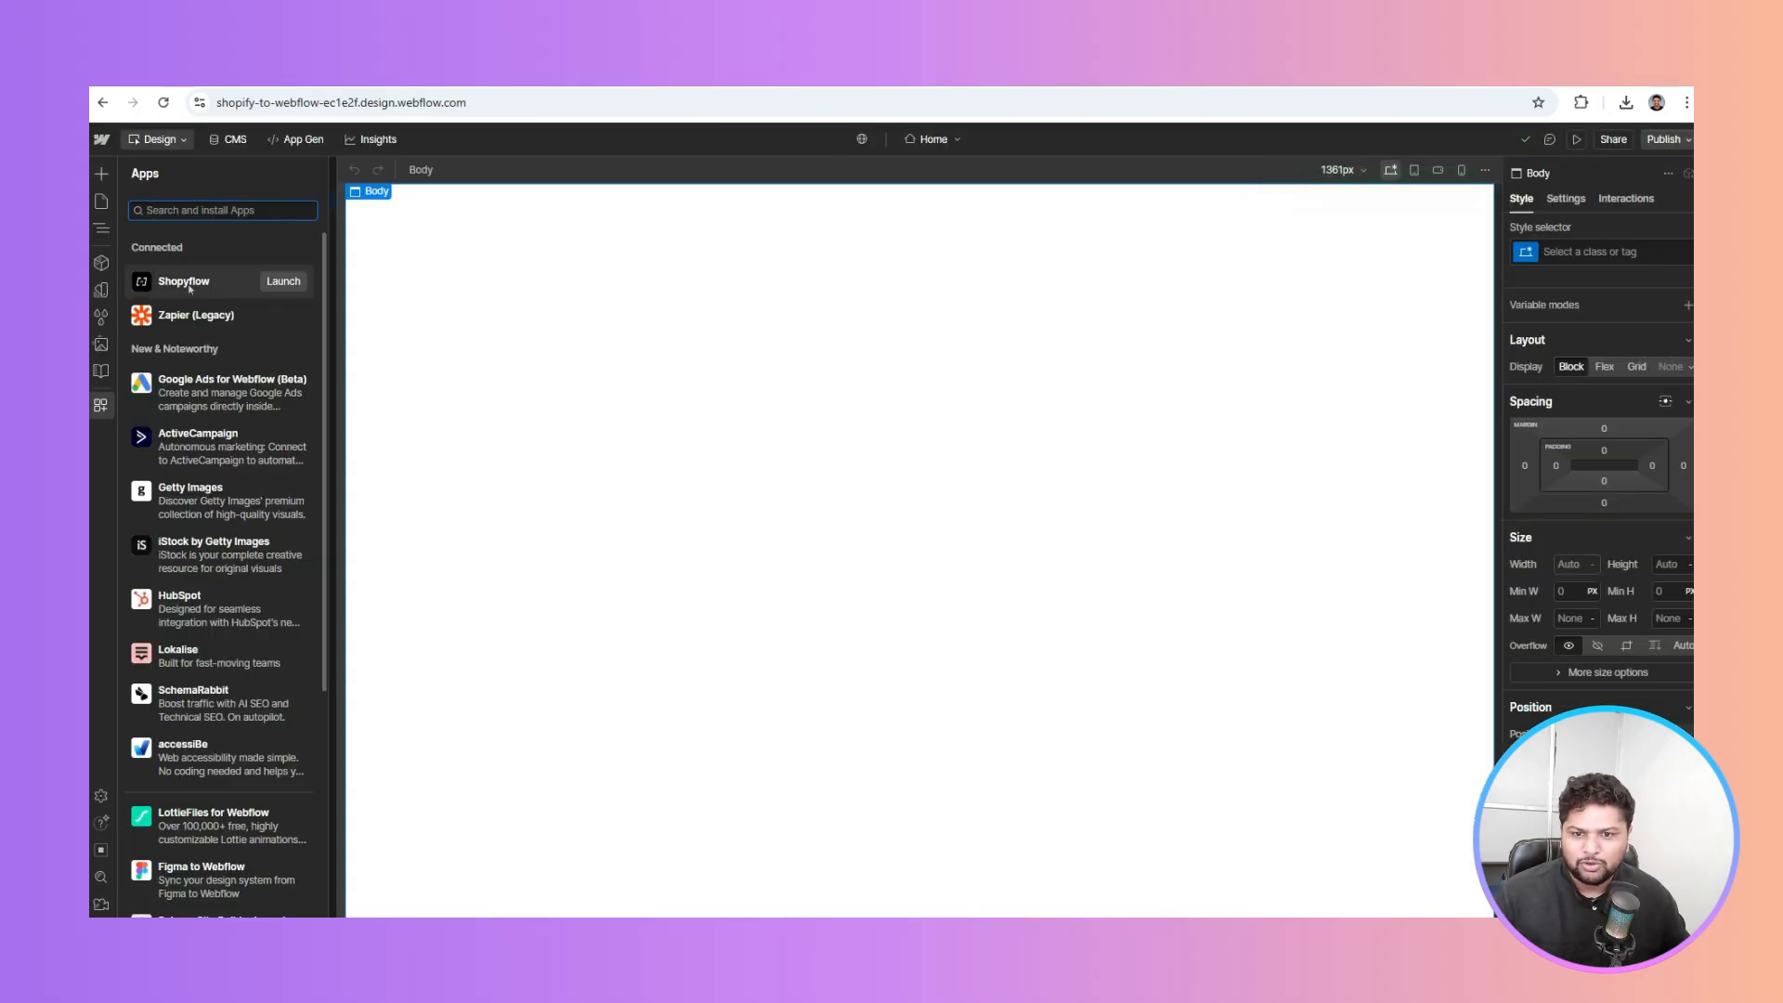
pyautogui.click(283, 280)
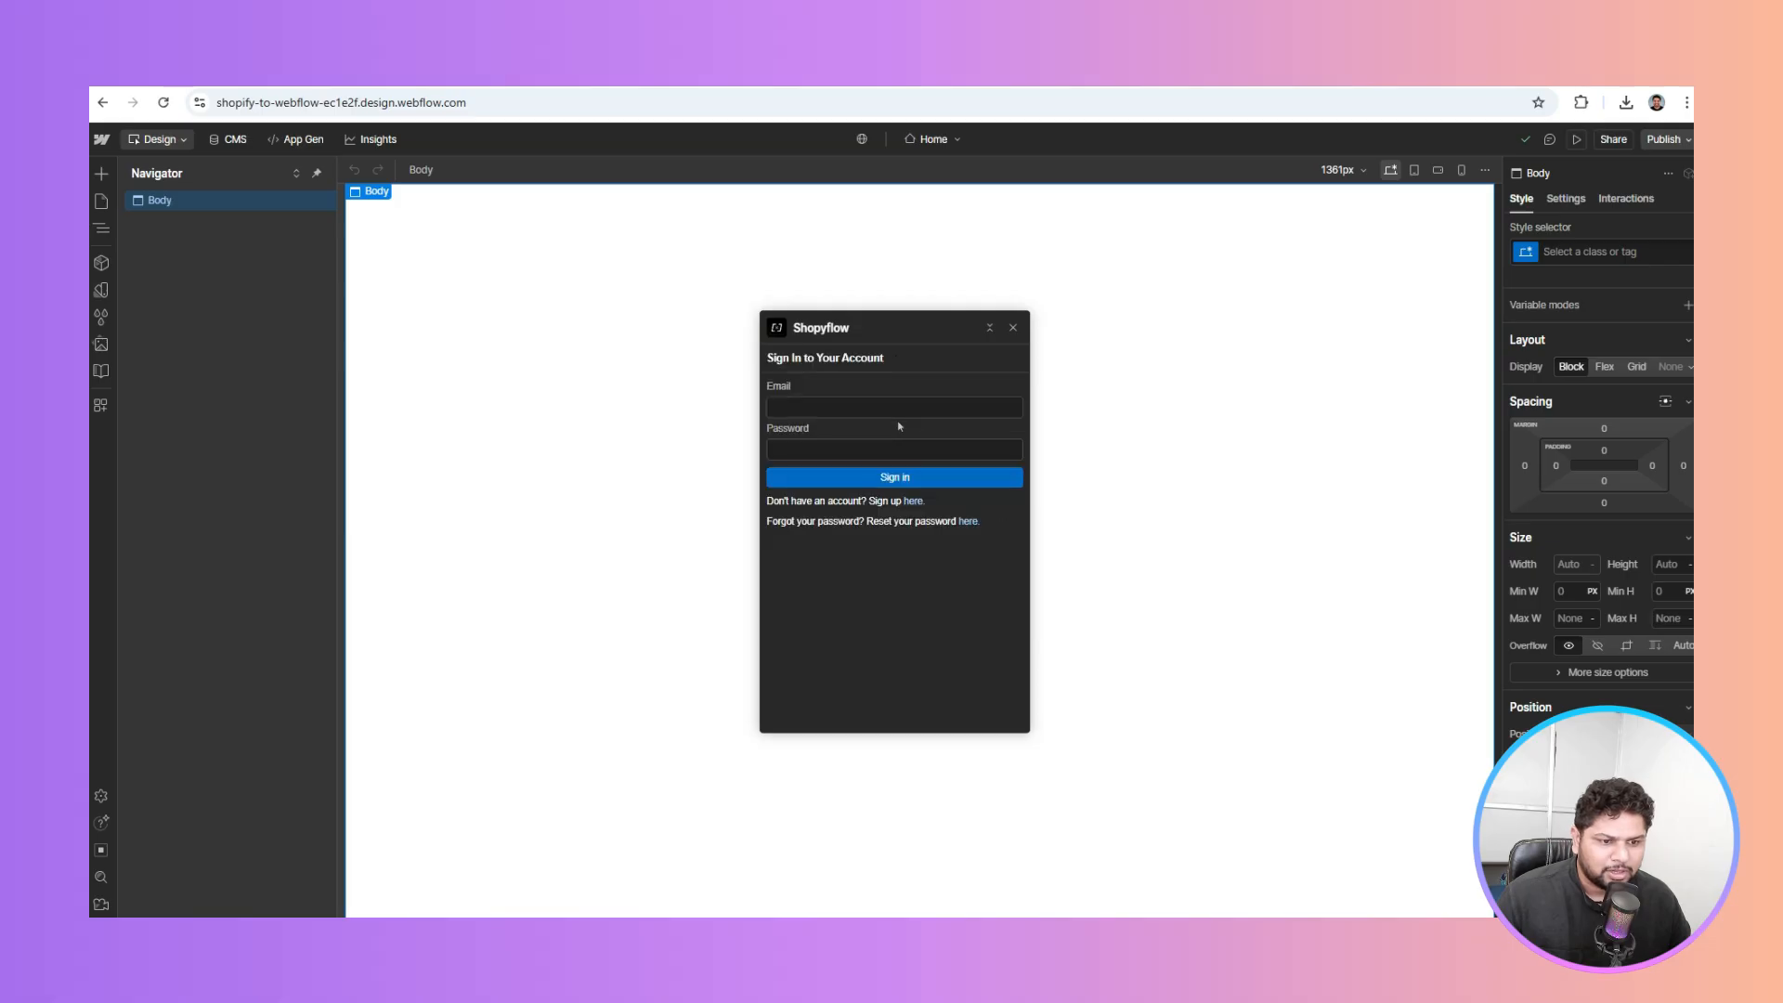
# Sign in to Shopyflow with the account's email and password, saving the password in Chrome
pyautogui.click(884, 406)
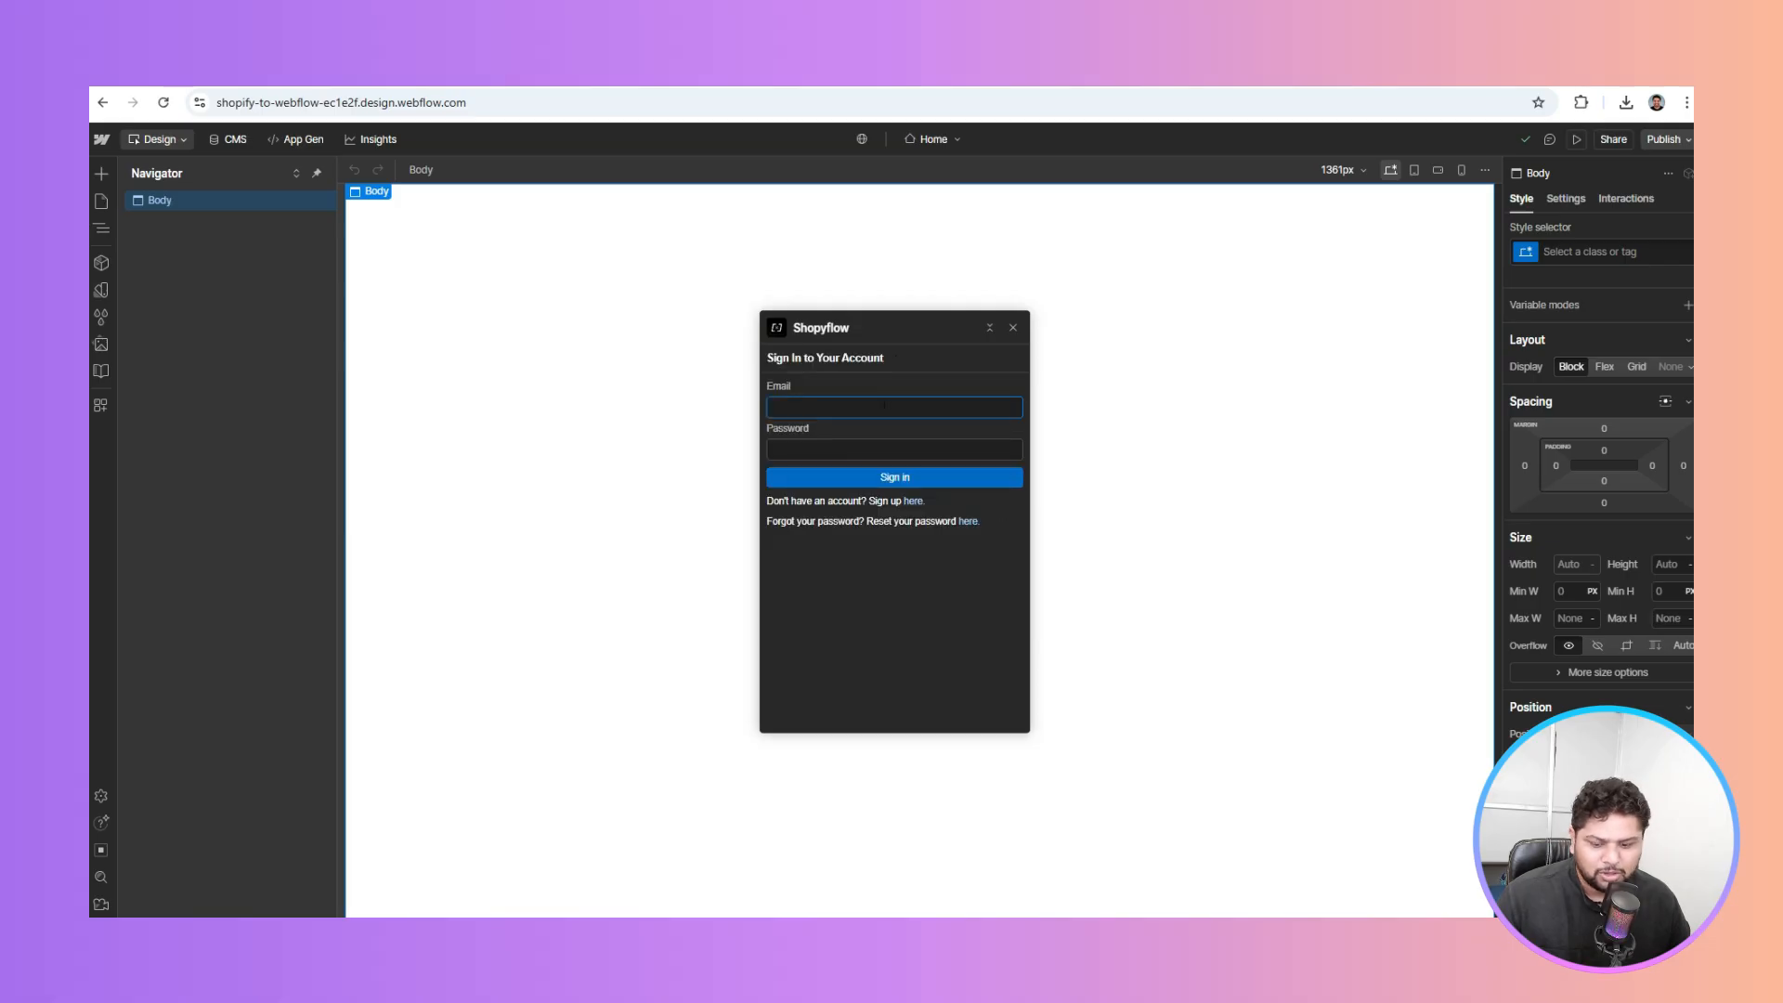
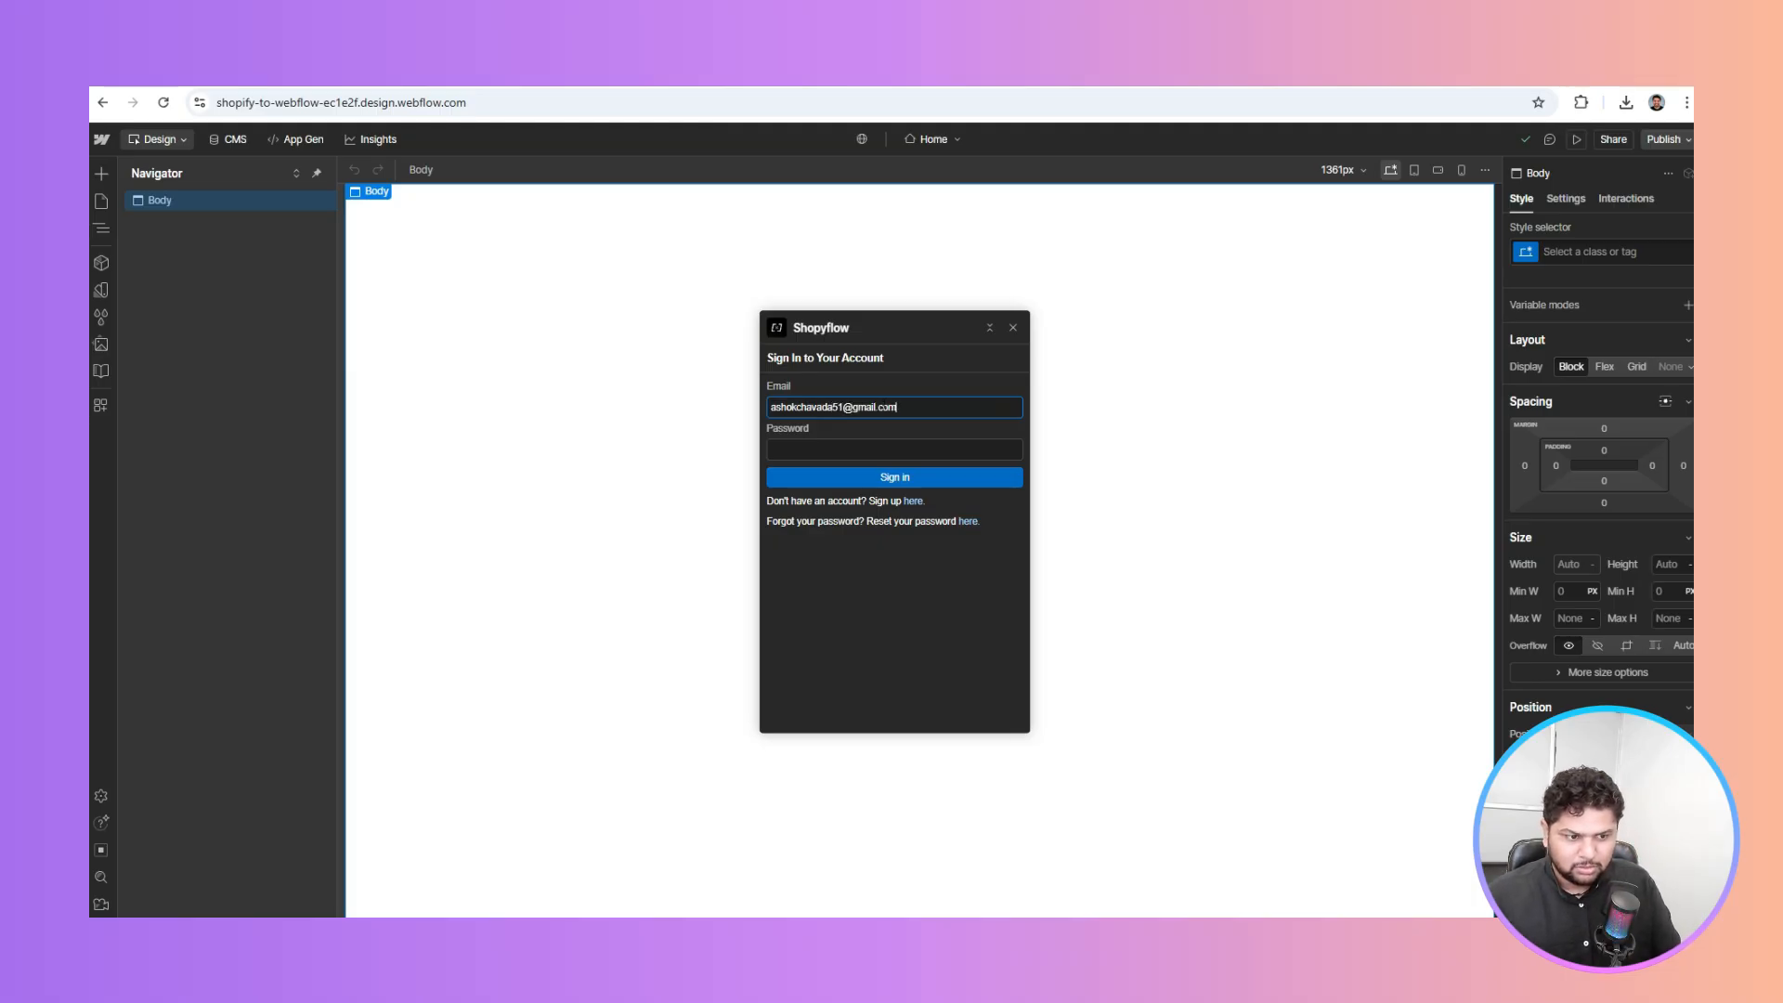
pyautogui.press('Tab')
pyautogui.write('•')
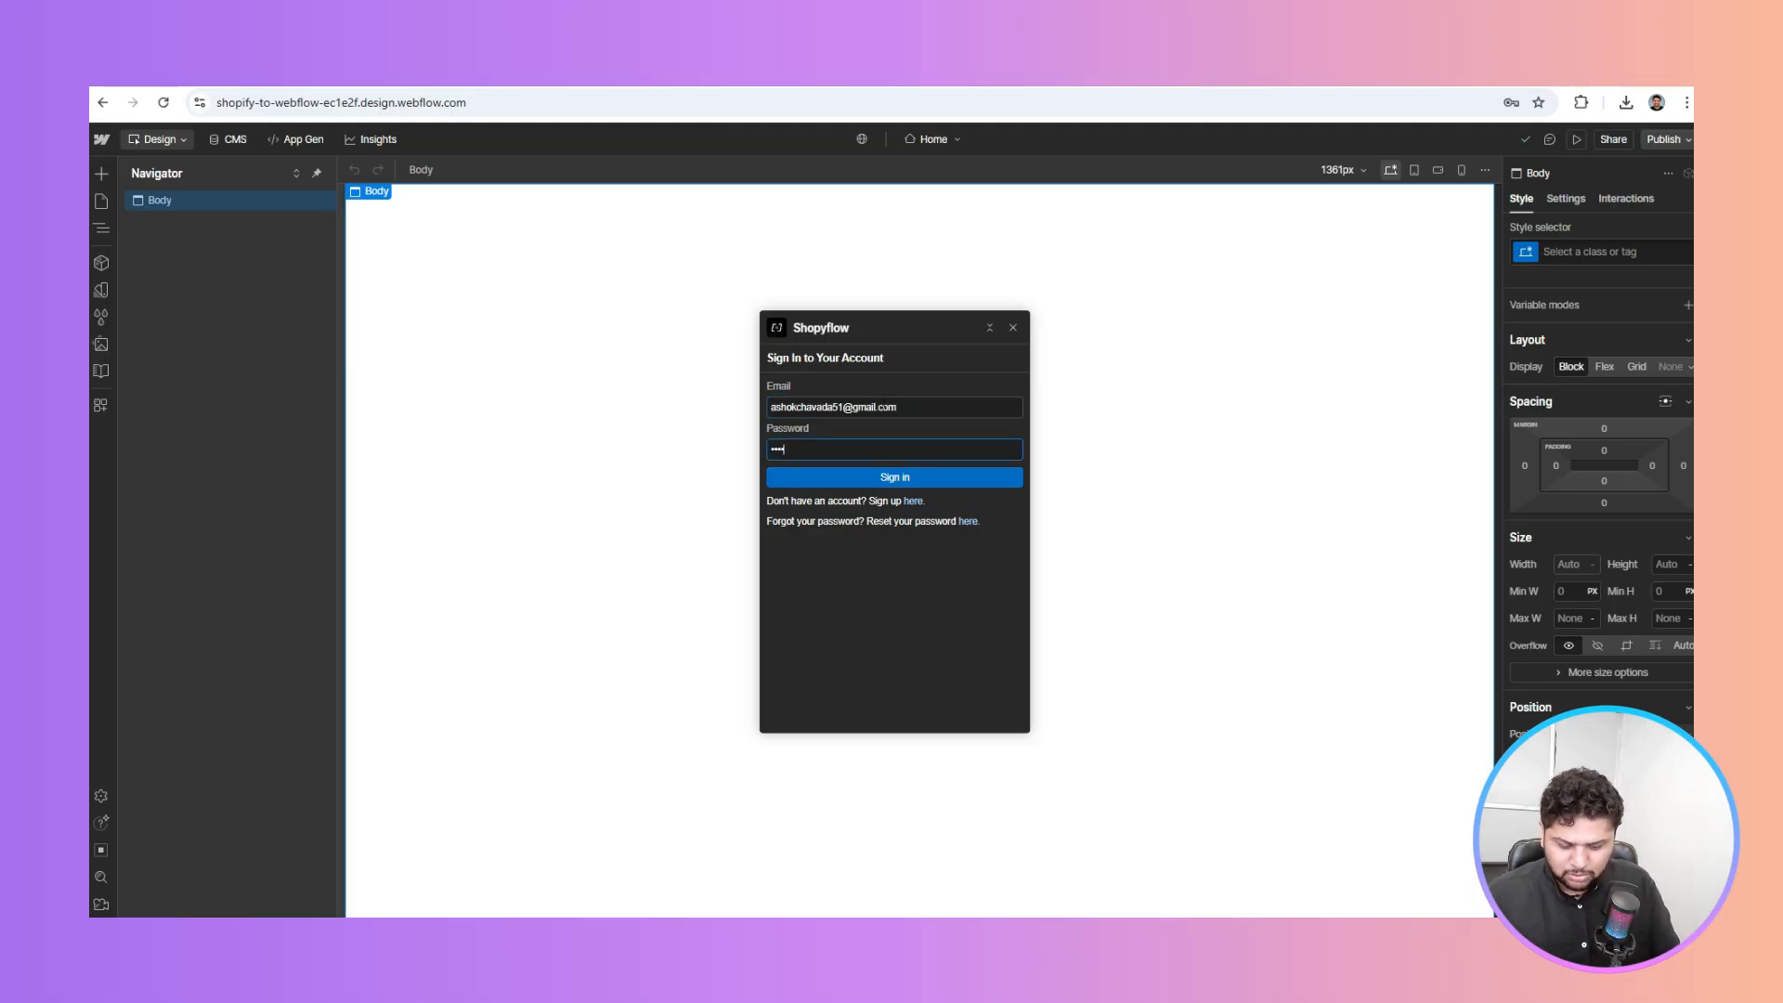
pyautogui.write('•••••••')
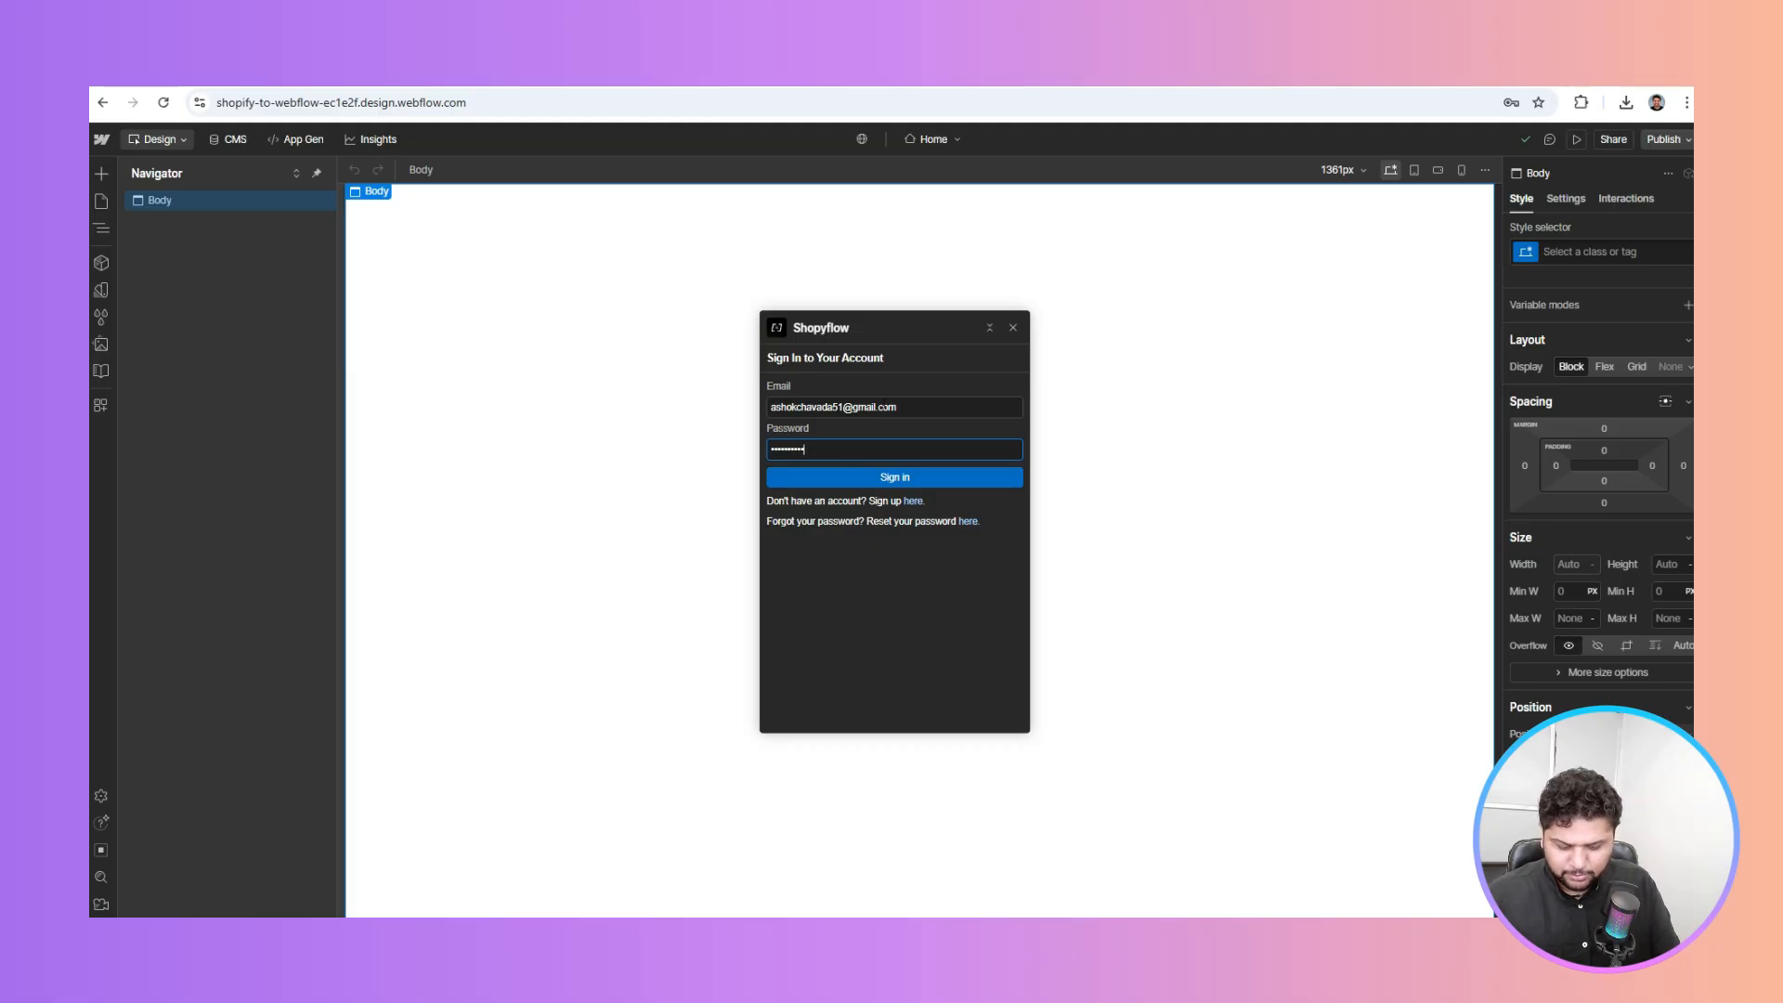
pyautogui.write('••')
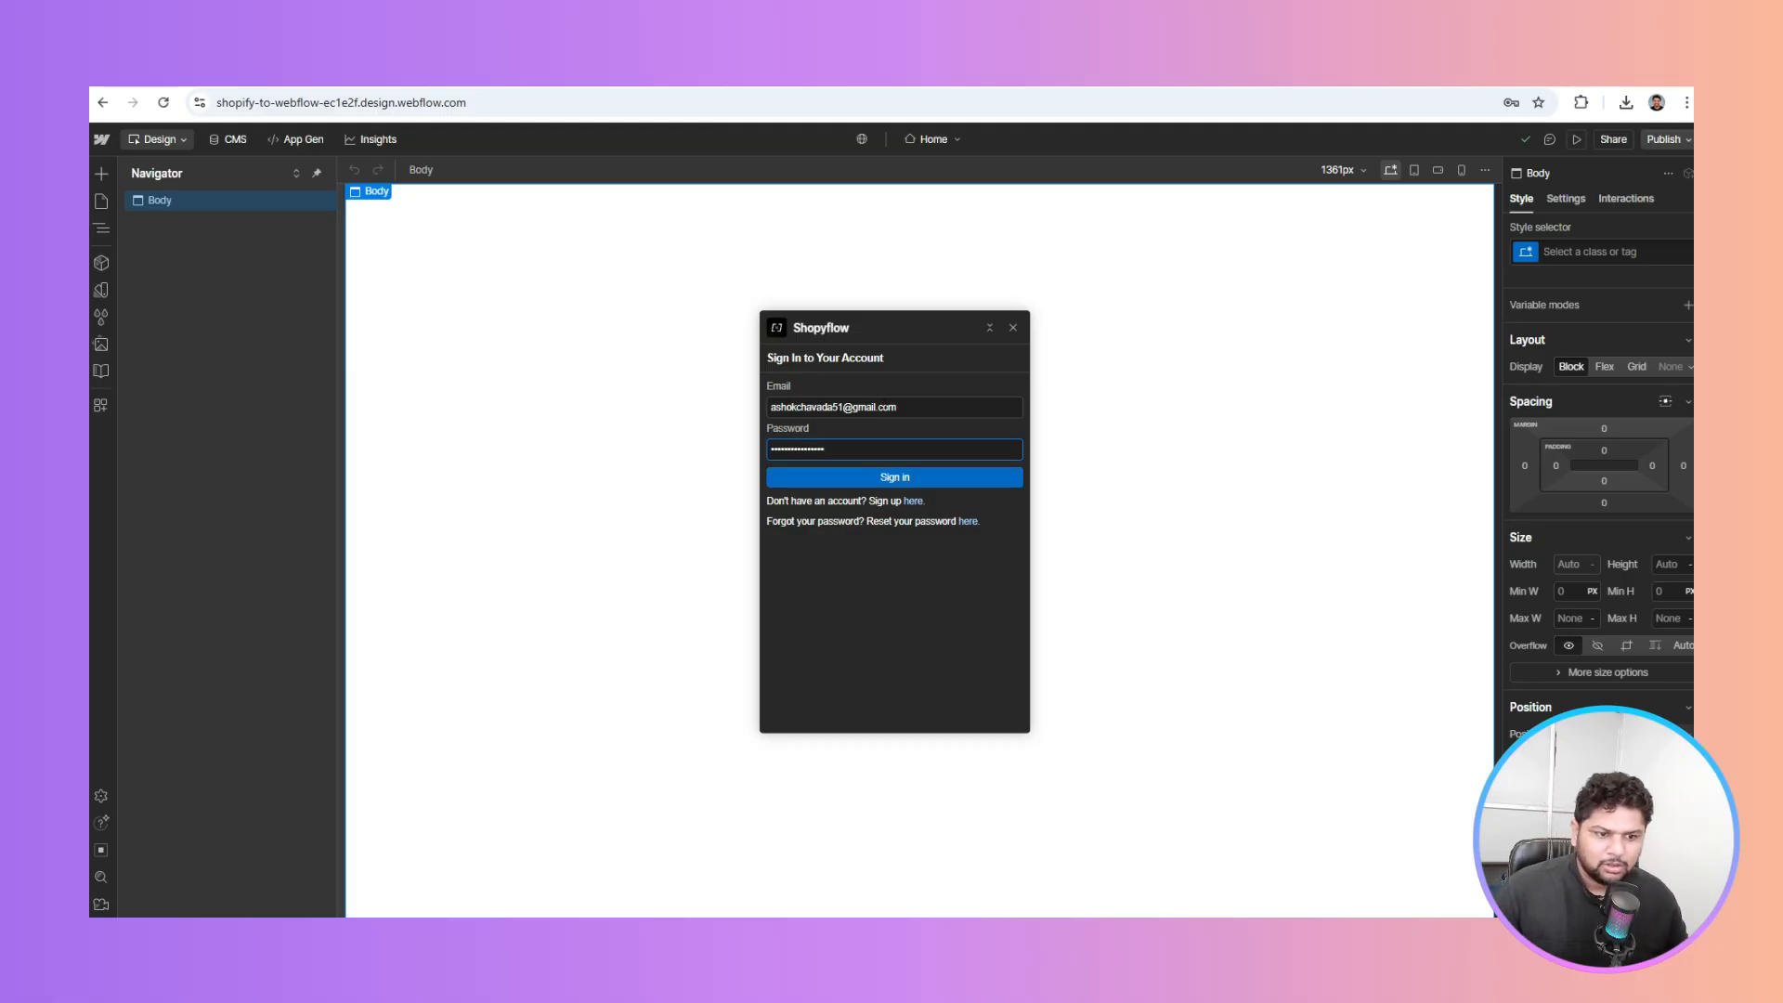
pyautogui.click(873, 483)
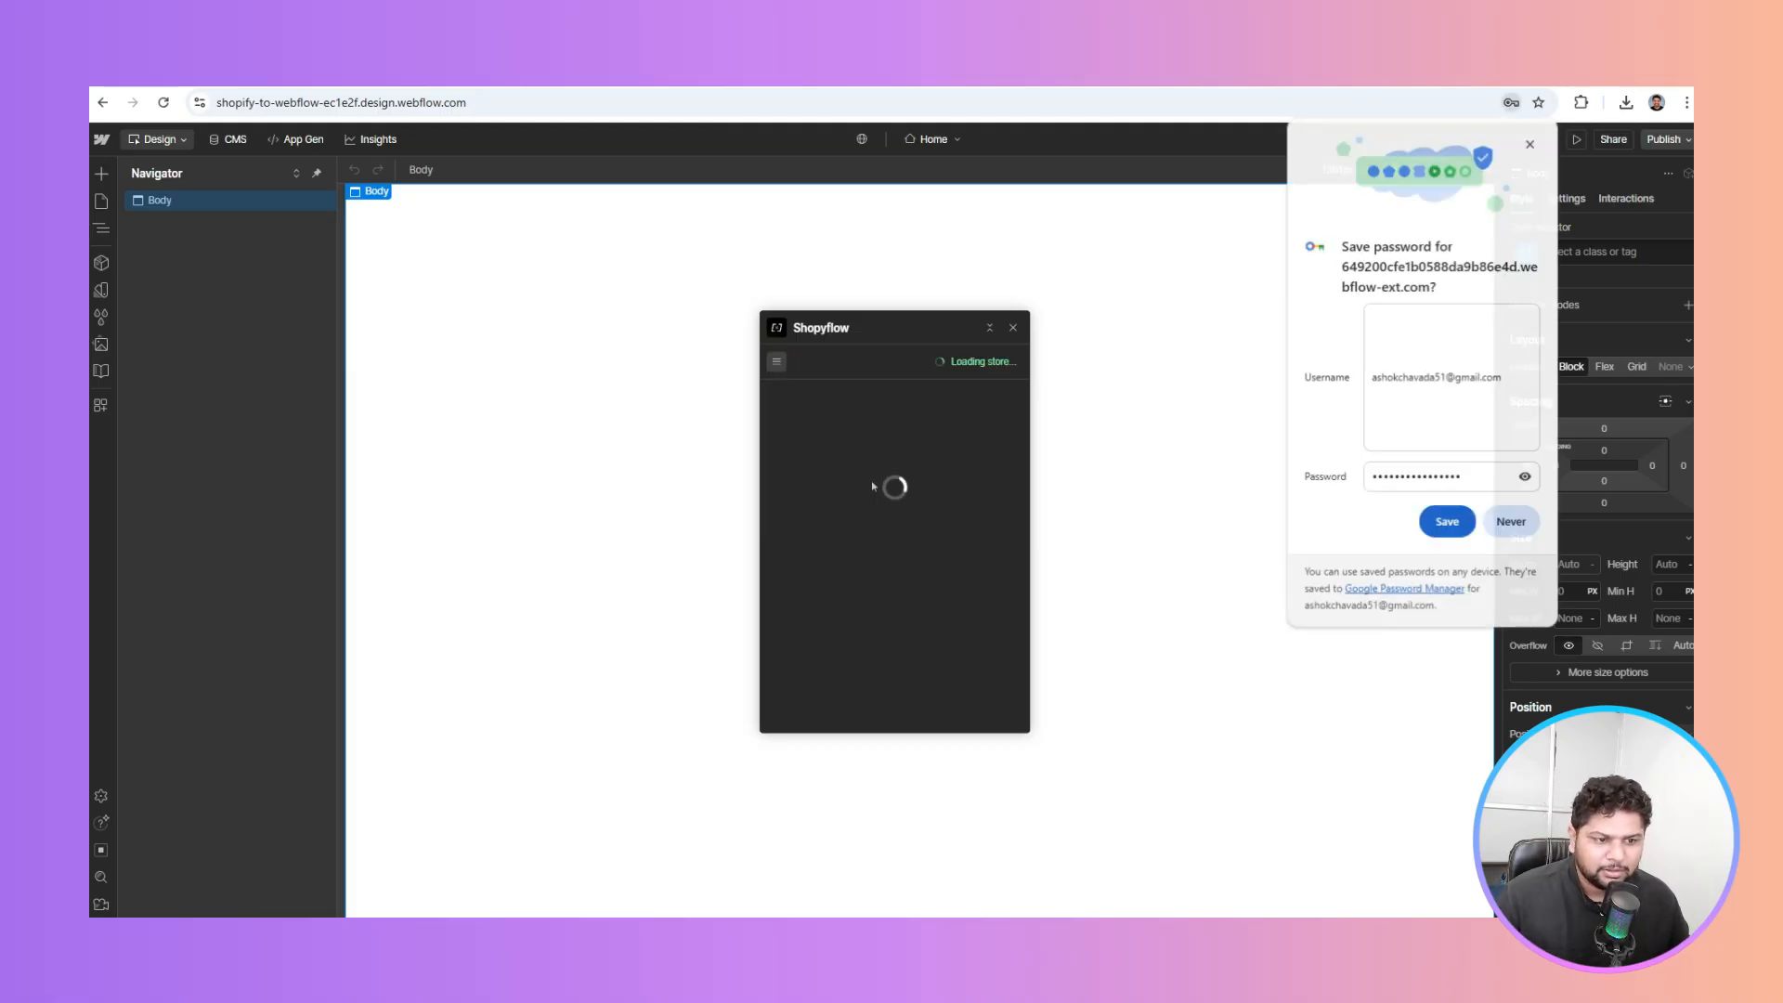
pyautogui.click(1430, 523)
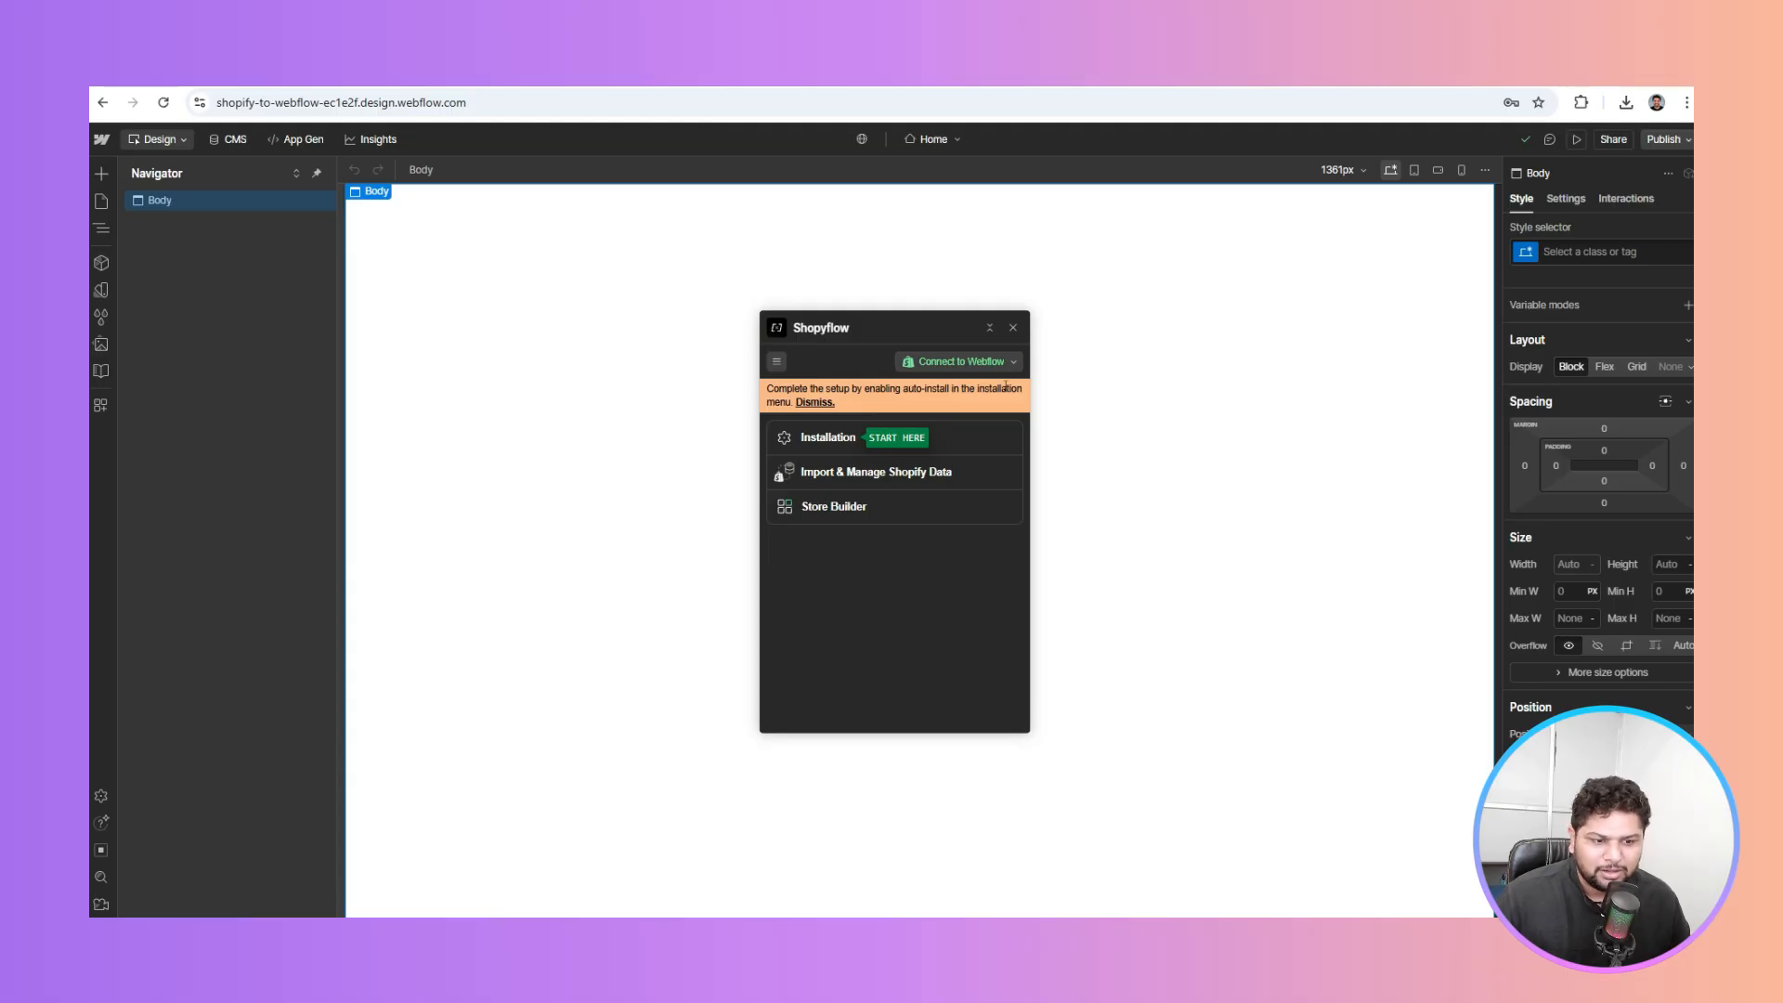
# Turn on Shopyflow Auto-install in Installation, acknowledge the warning, and save
pyautogui.click(852, 438)
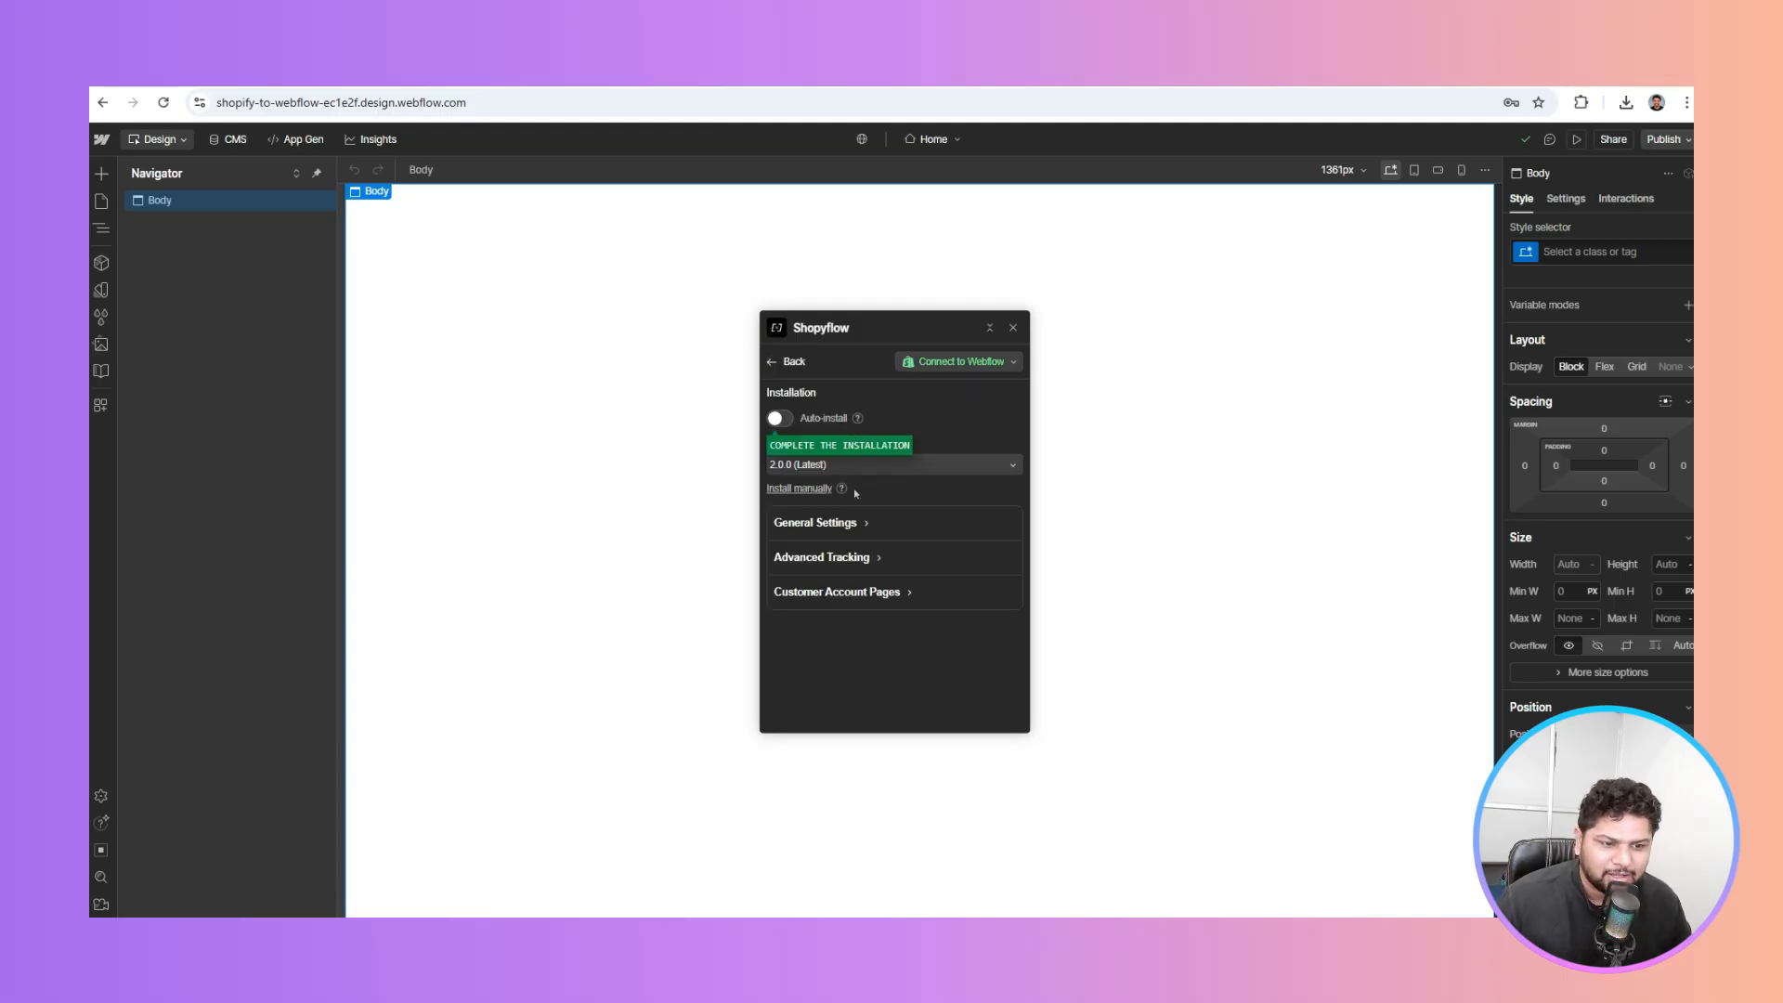
pyautogui.click(777, 419)
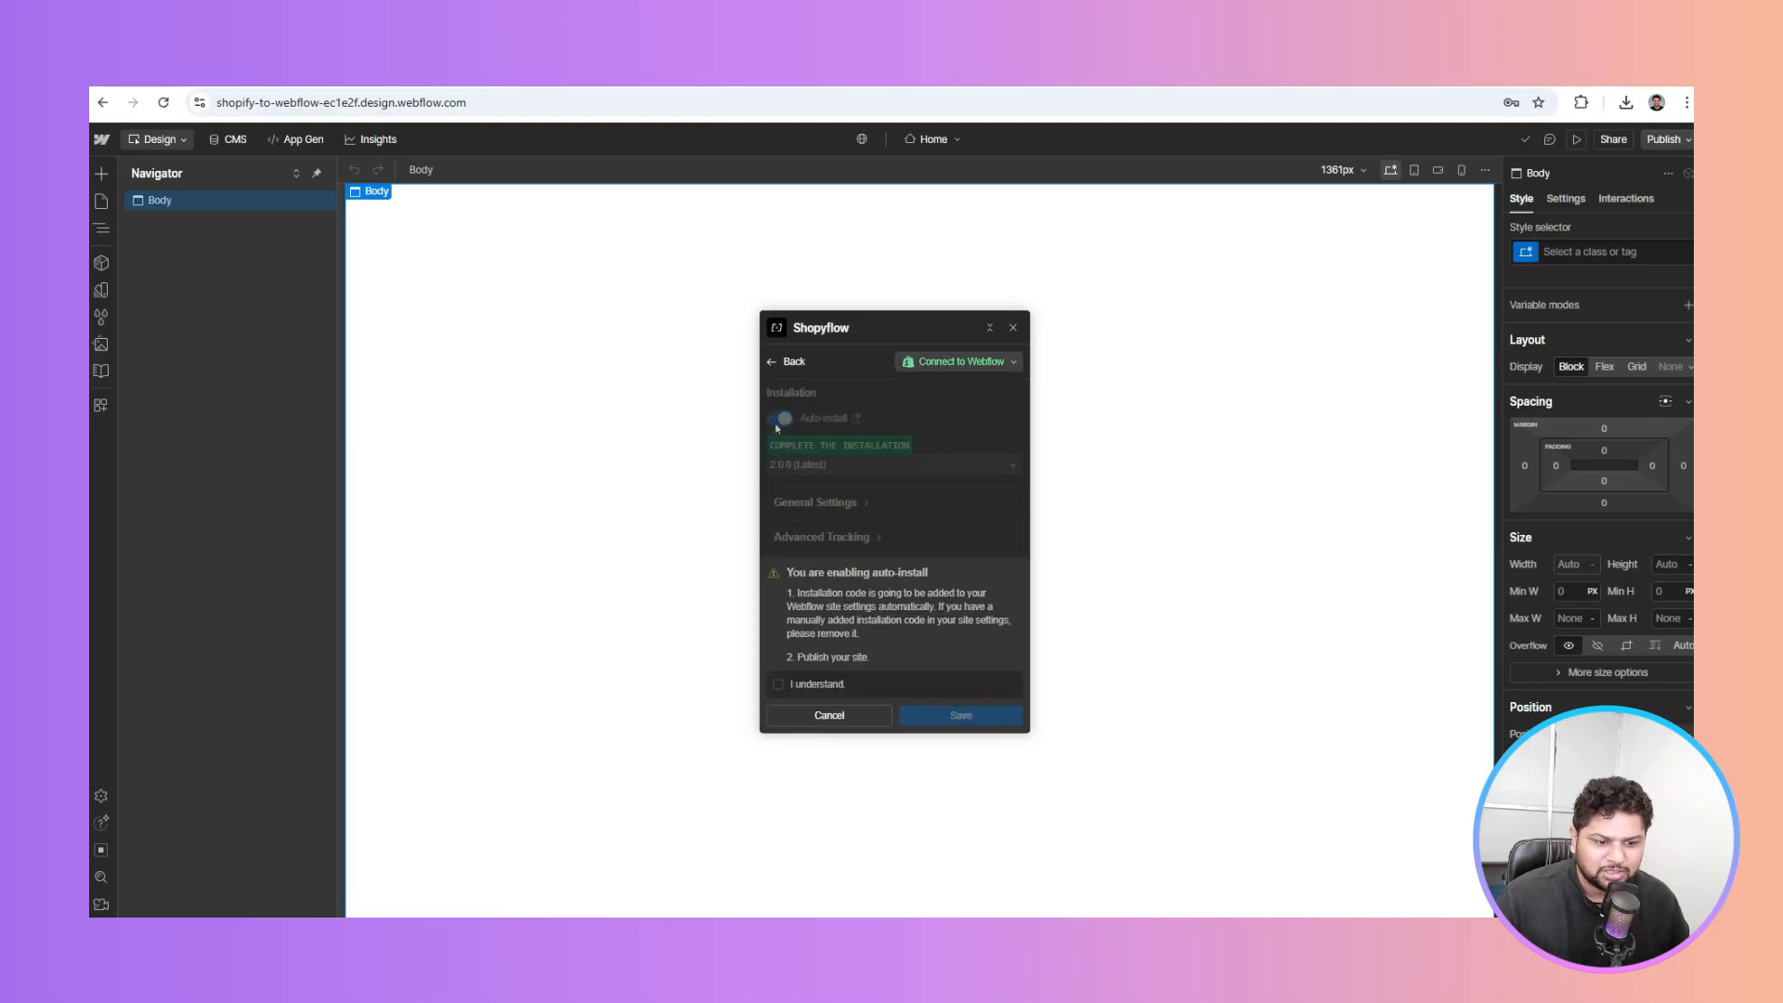
pyautogui.click(778, 684)
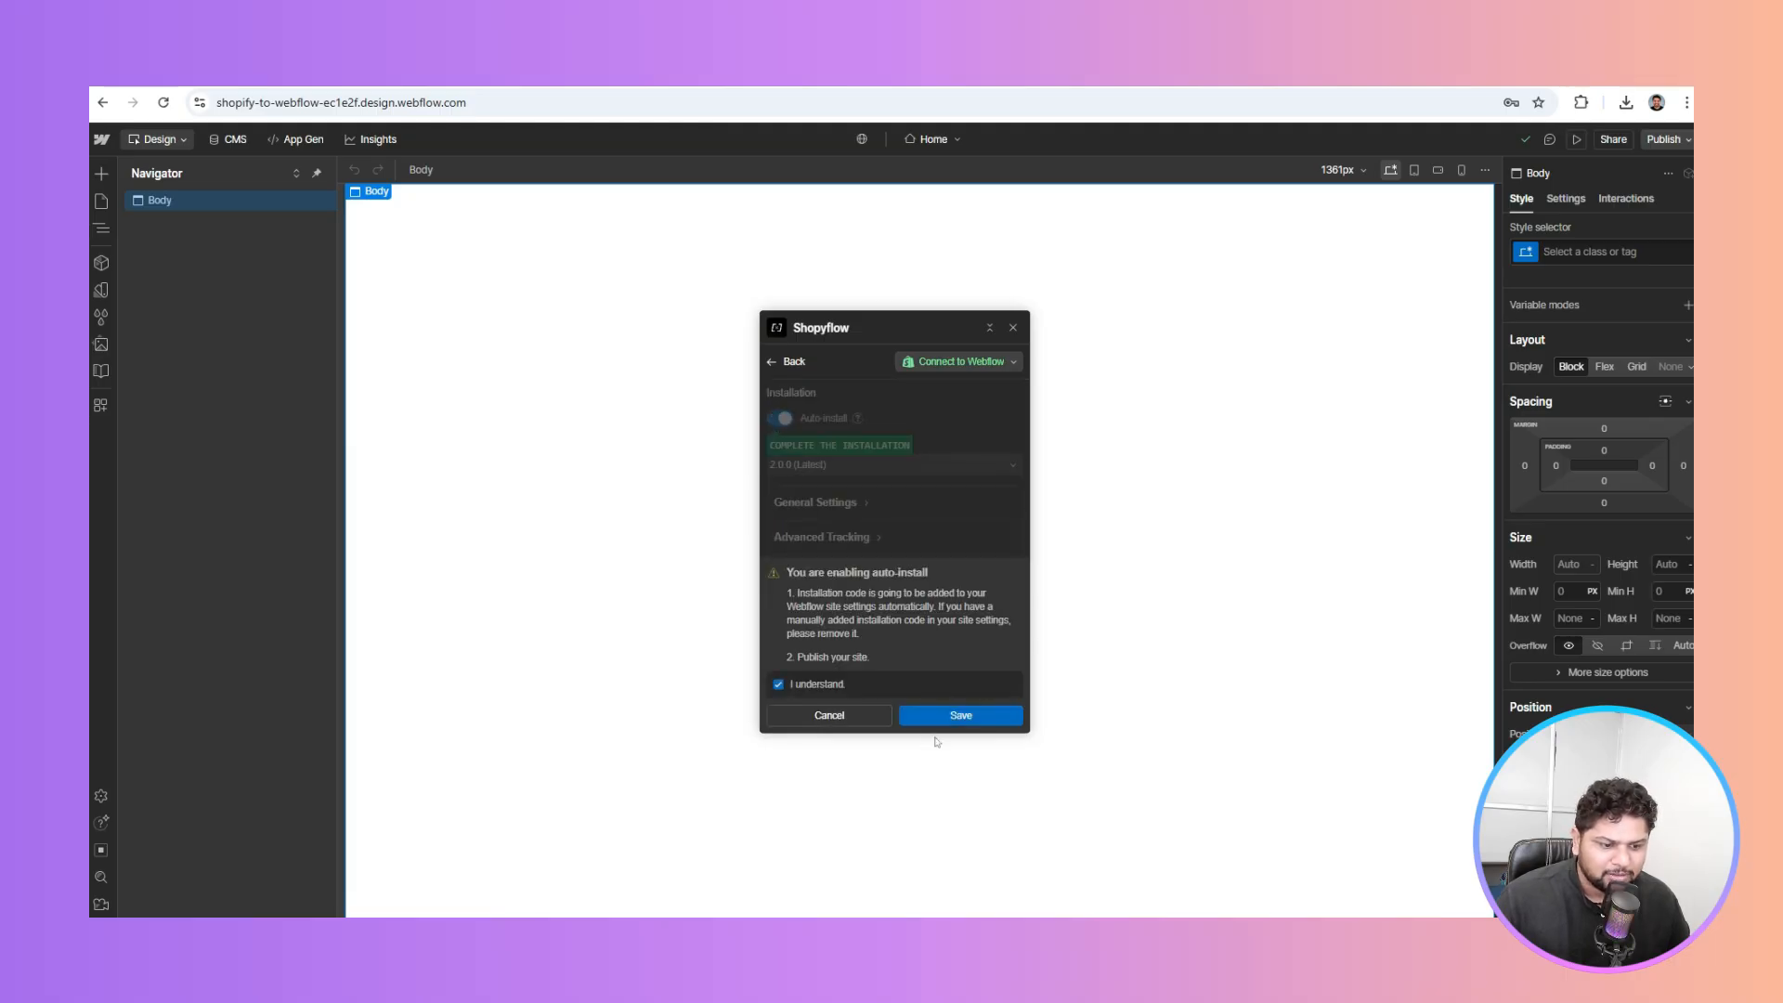
pyautogui.click(958, 718)
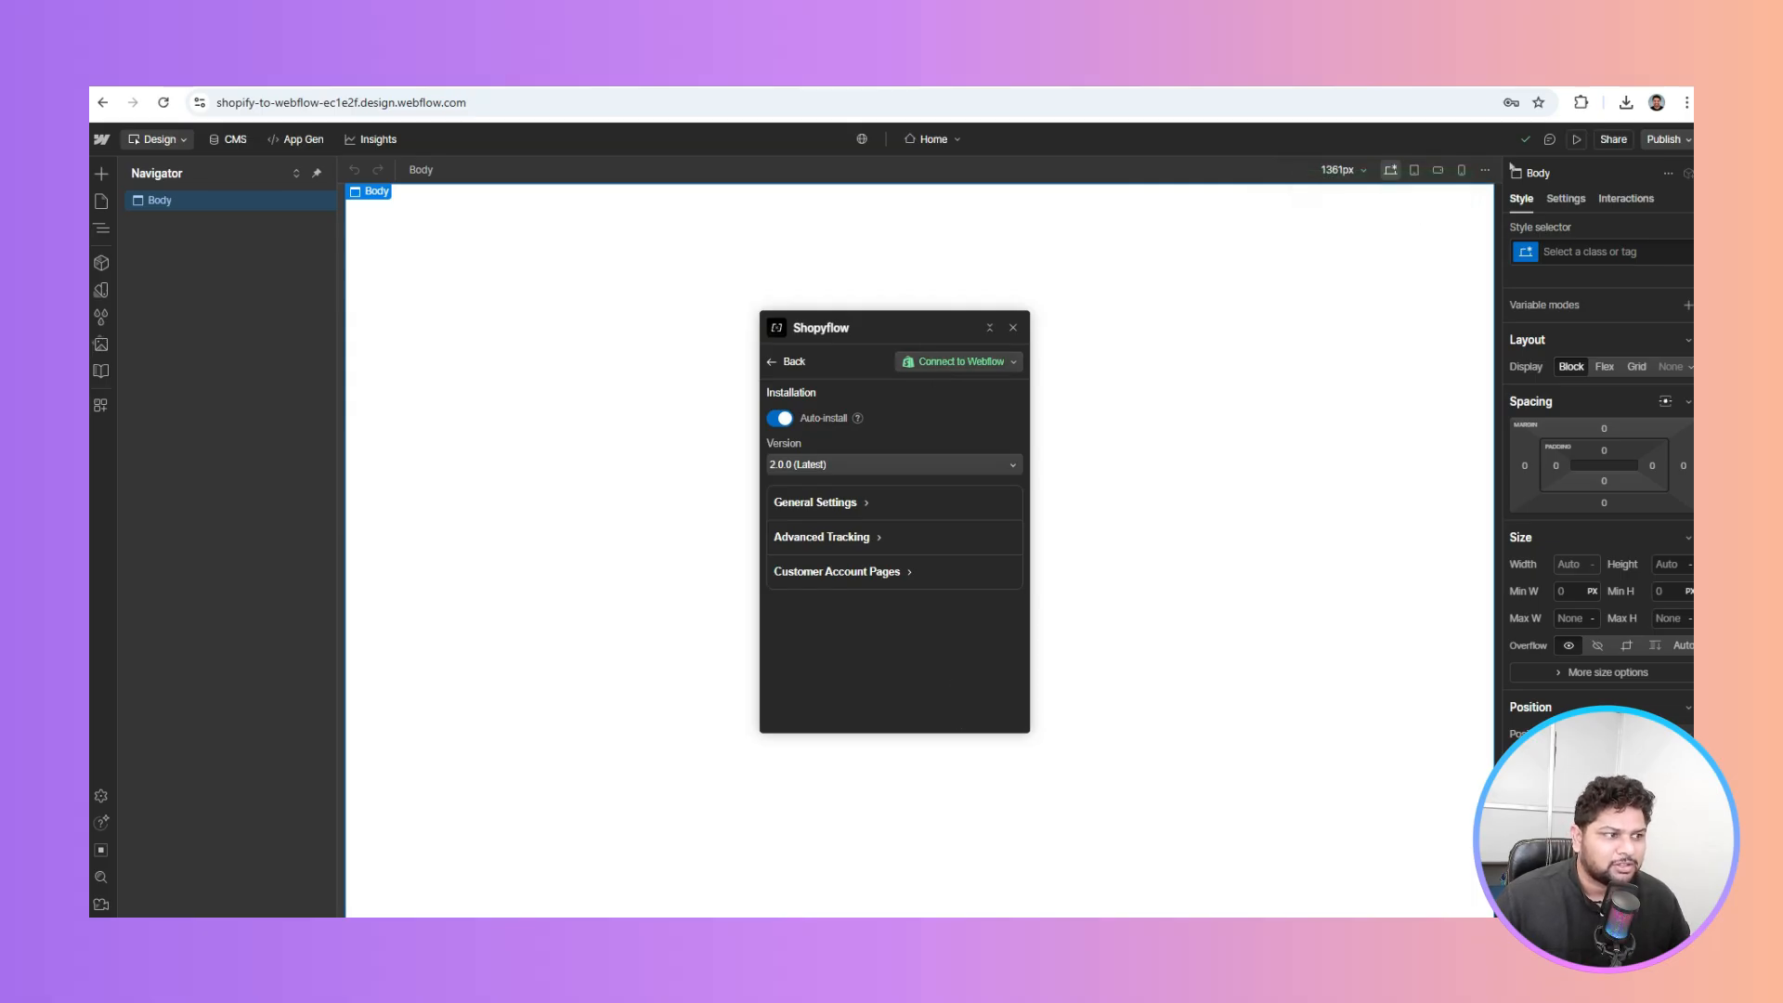
# Publish the site to its webflow.io staging domain
pyautogui.click(1660, 139)
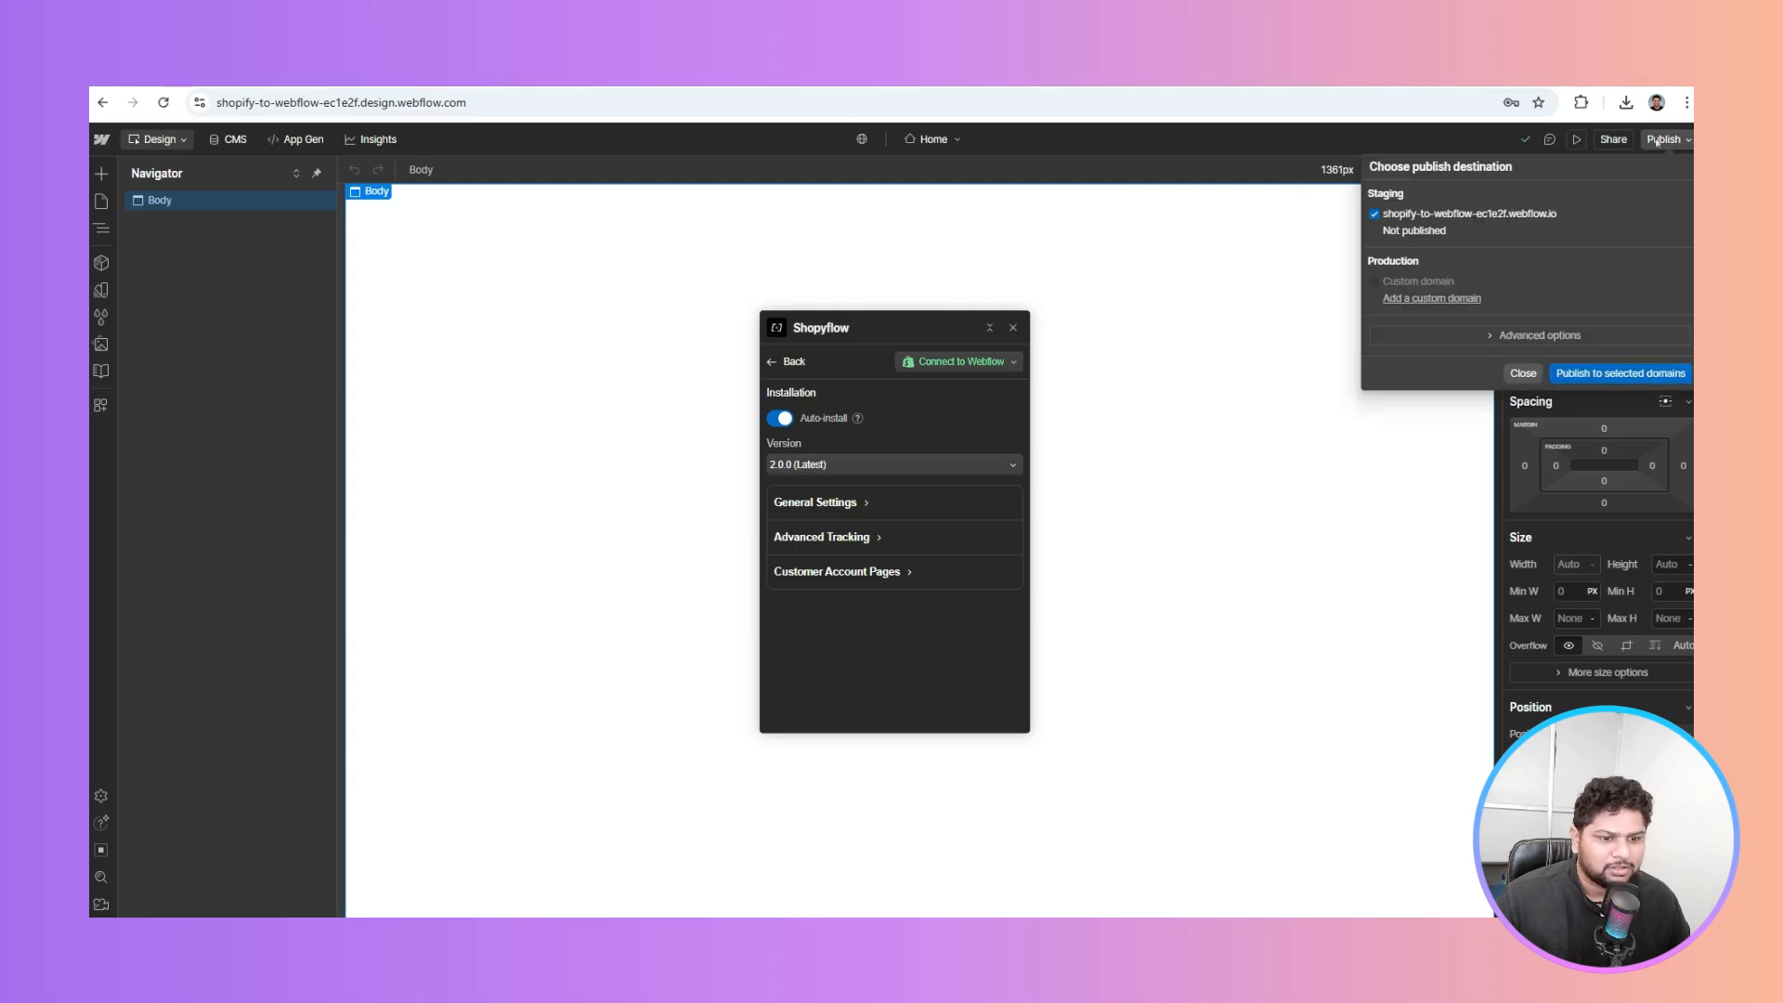
pyautogui.click(1605, 372)
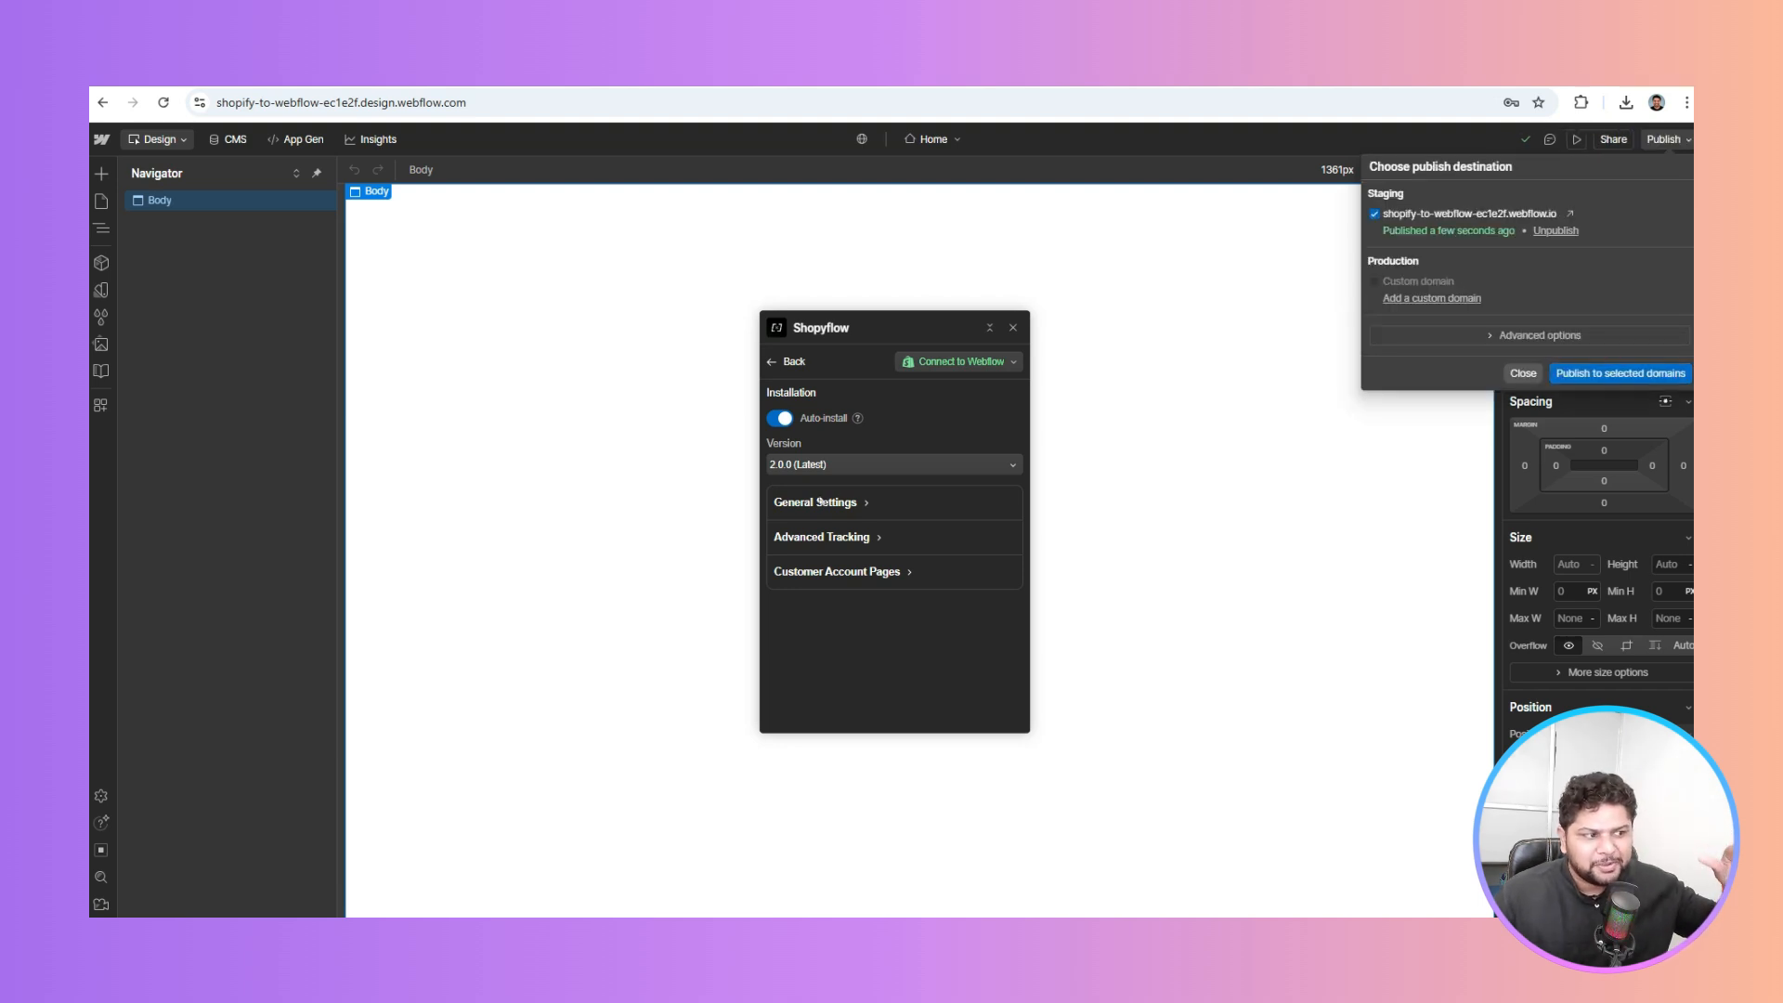
pyautogui.click(870, 627)
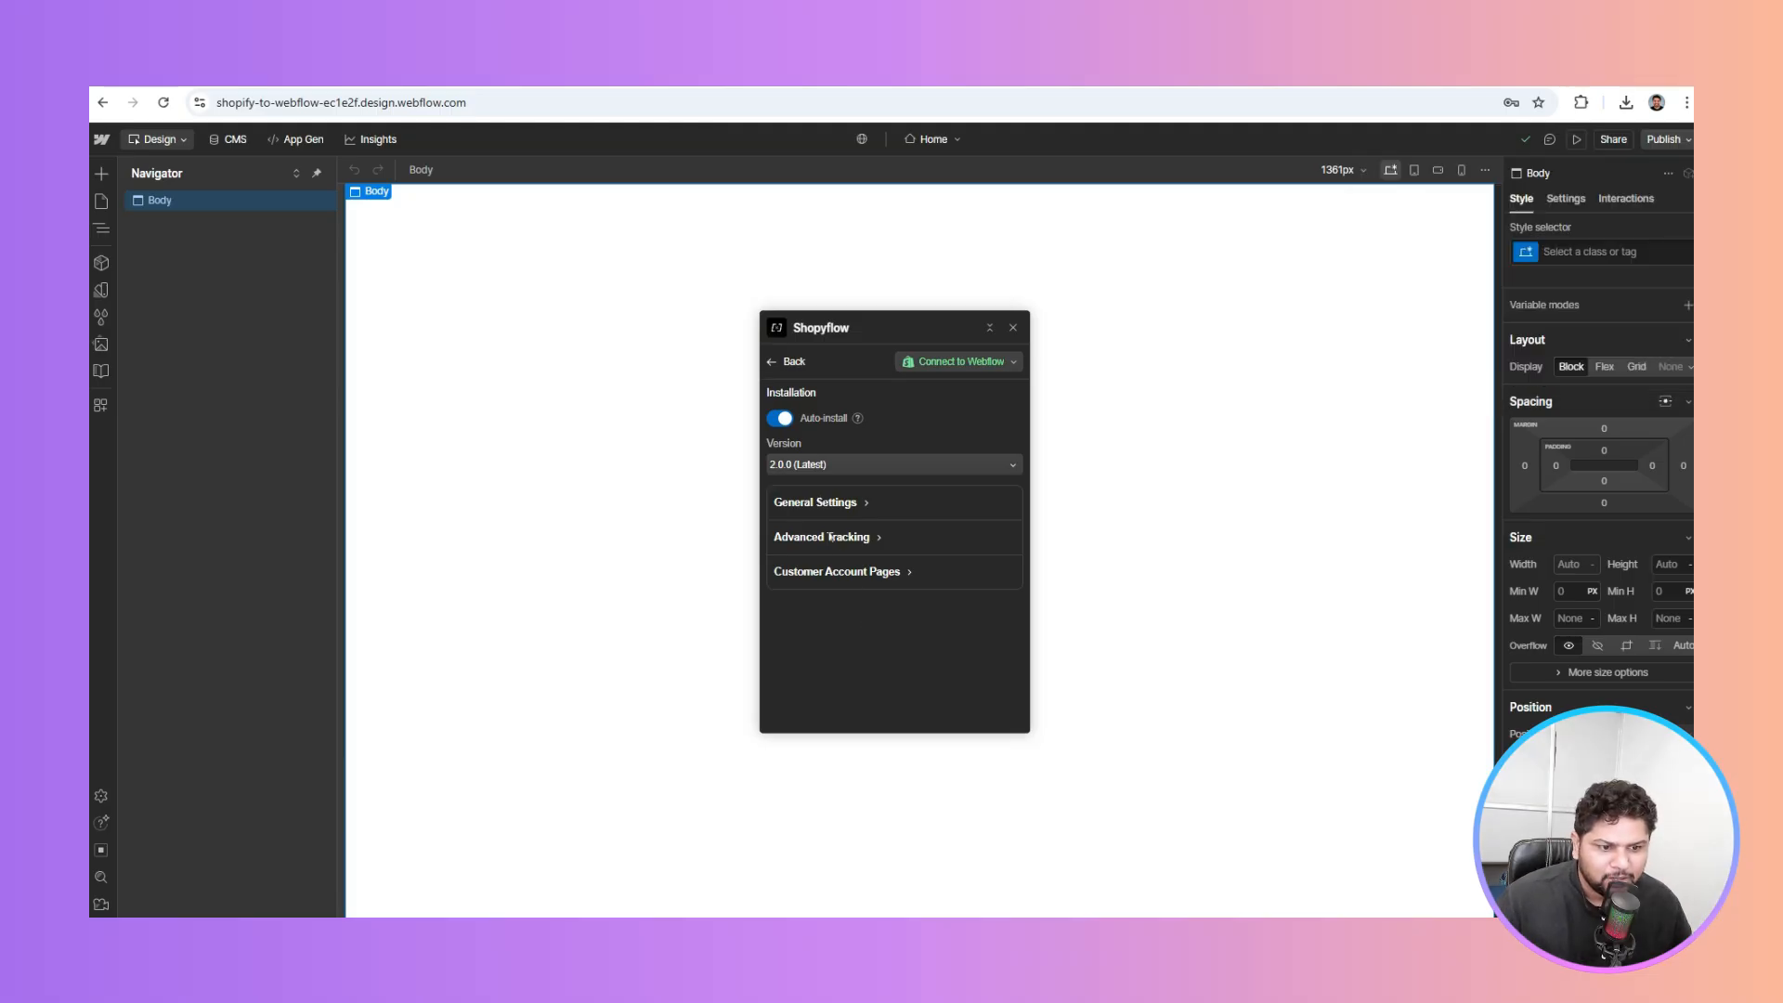
# Reload the Designer and onboarding page, then continue as the logged-in Shopyflow account
pyautogui.click(163, 102)
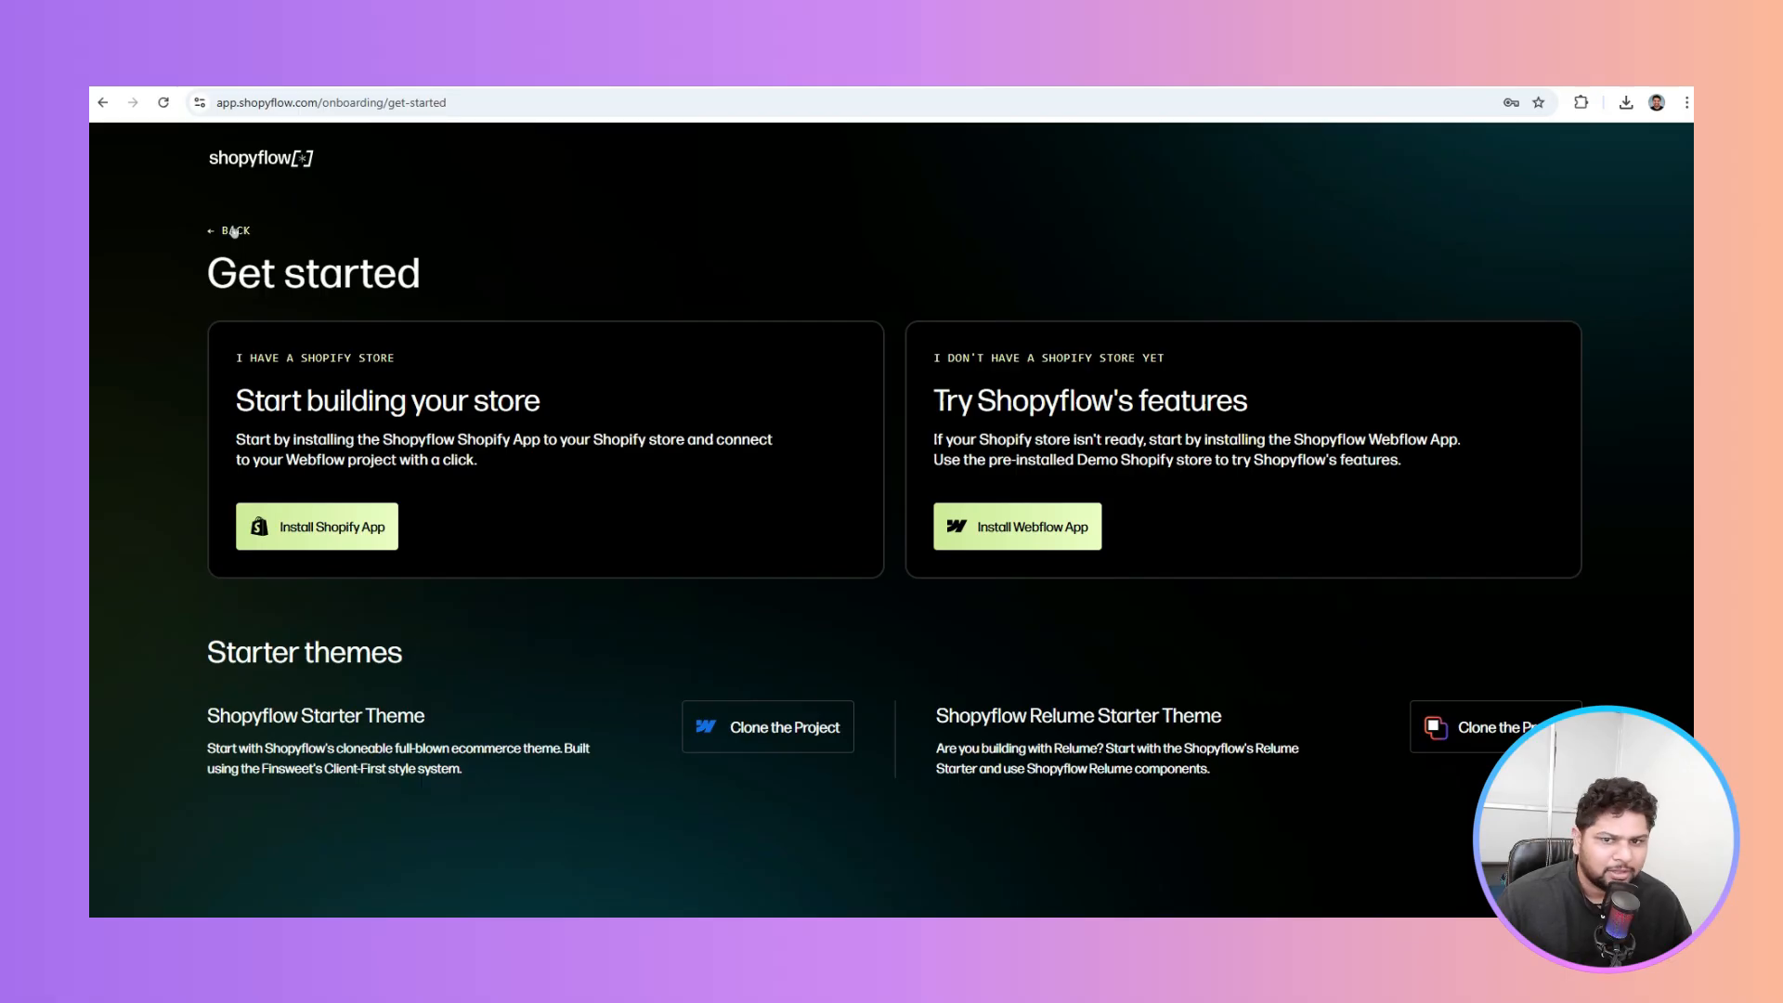
pyautogui.click(163, 102)
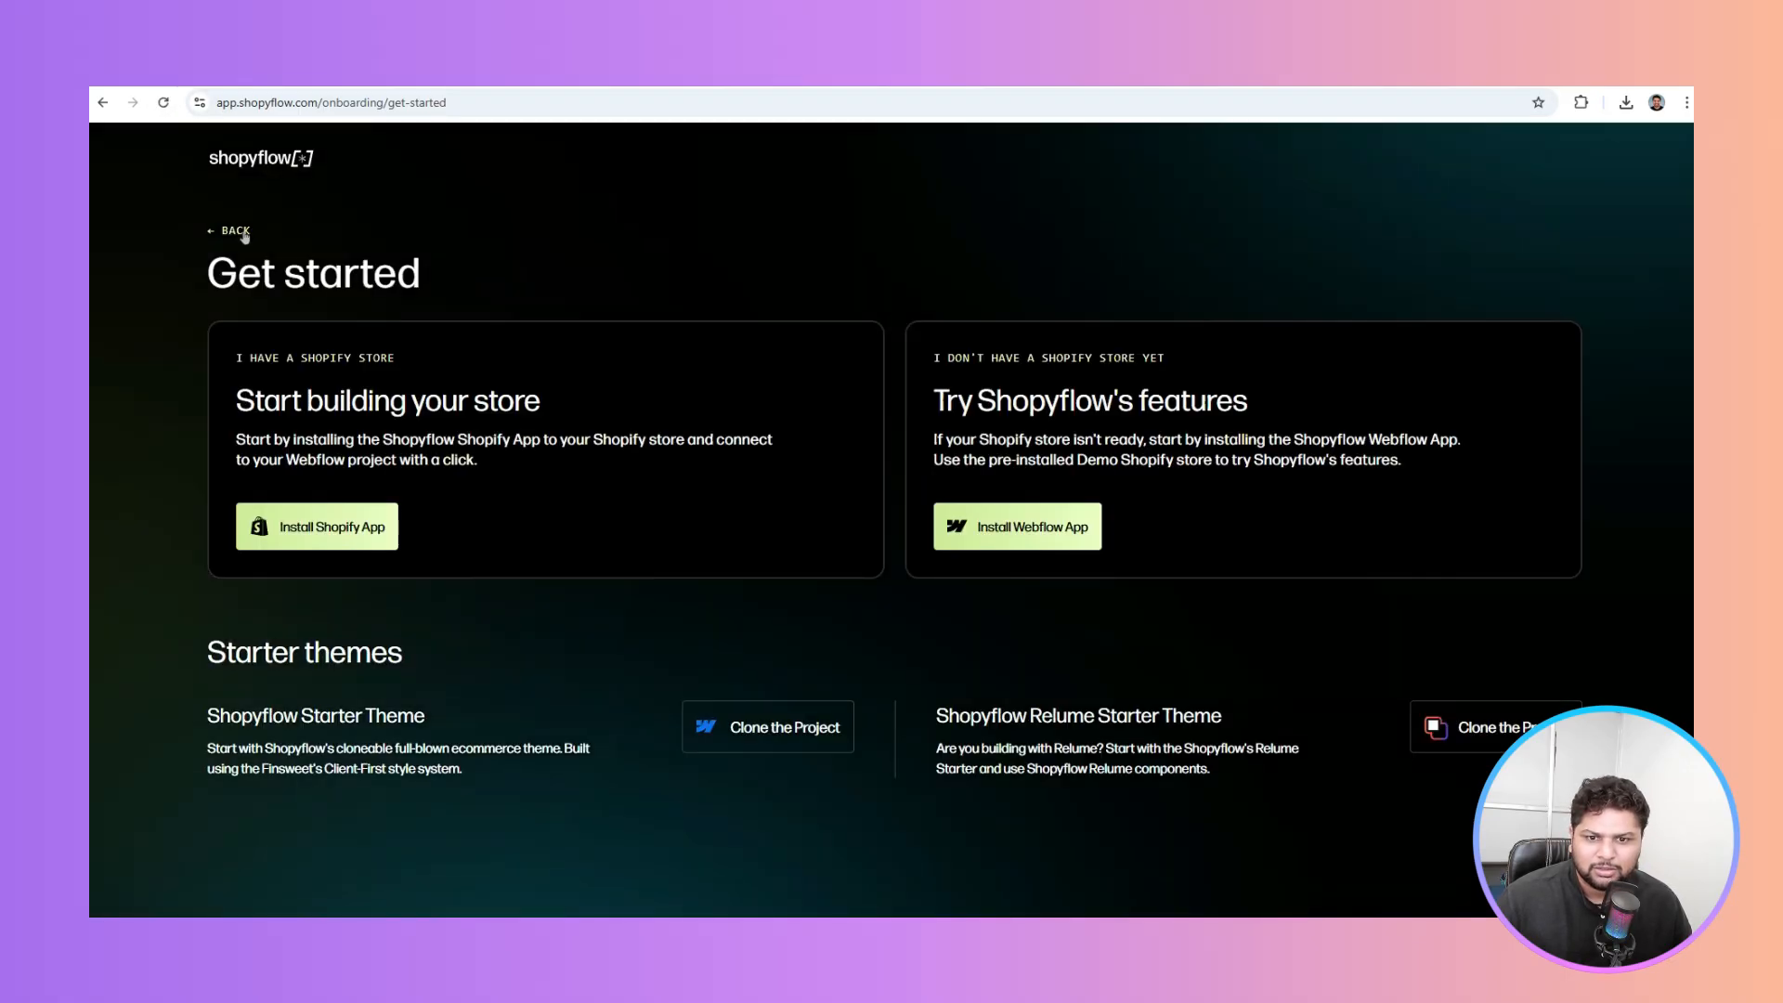
pyautogui.click(244, 234)
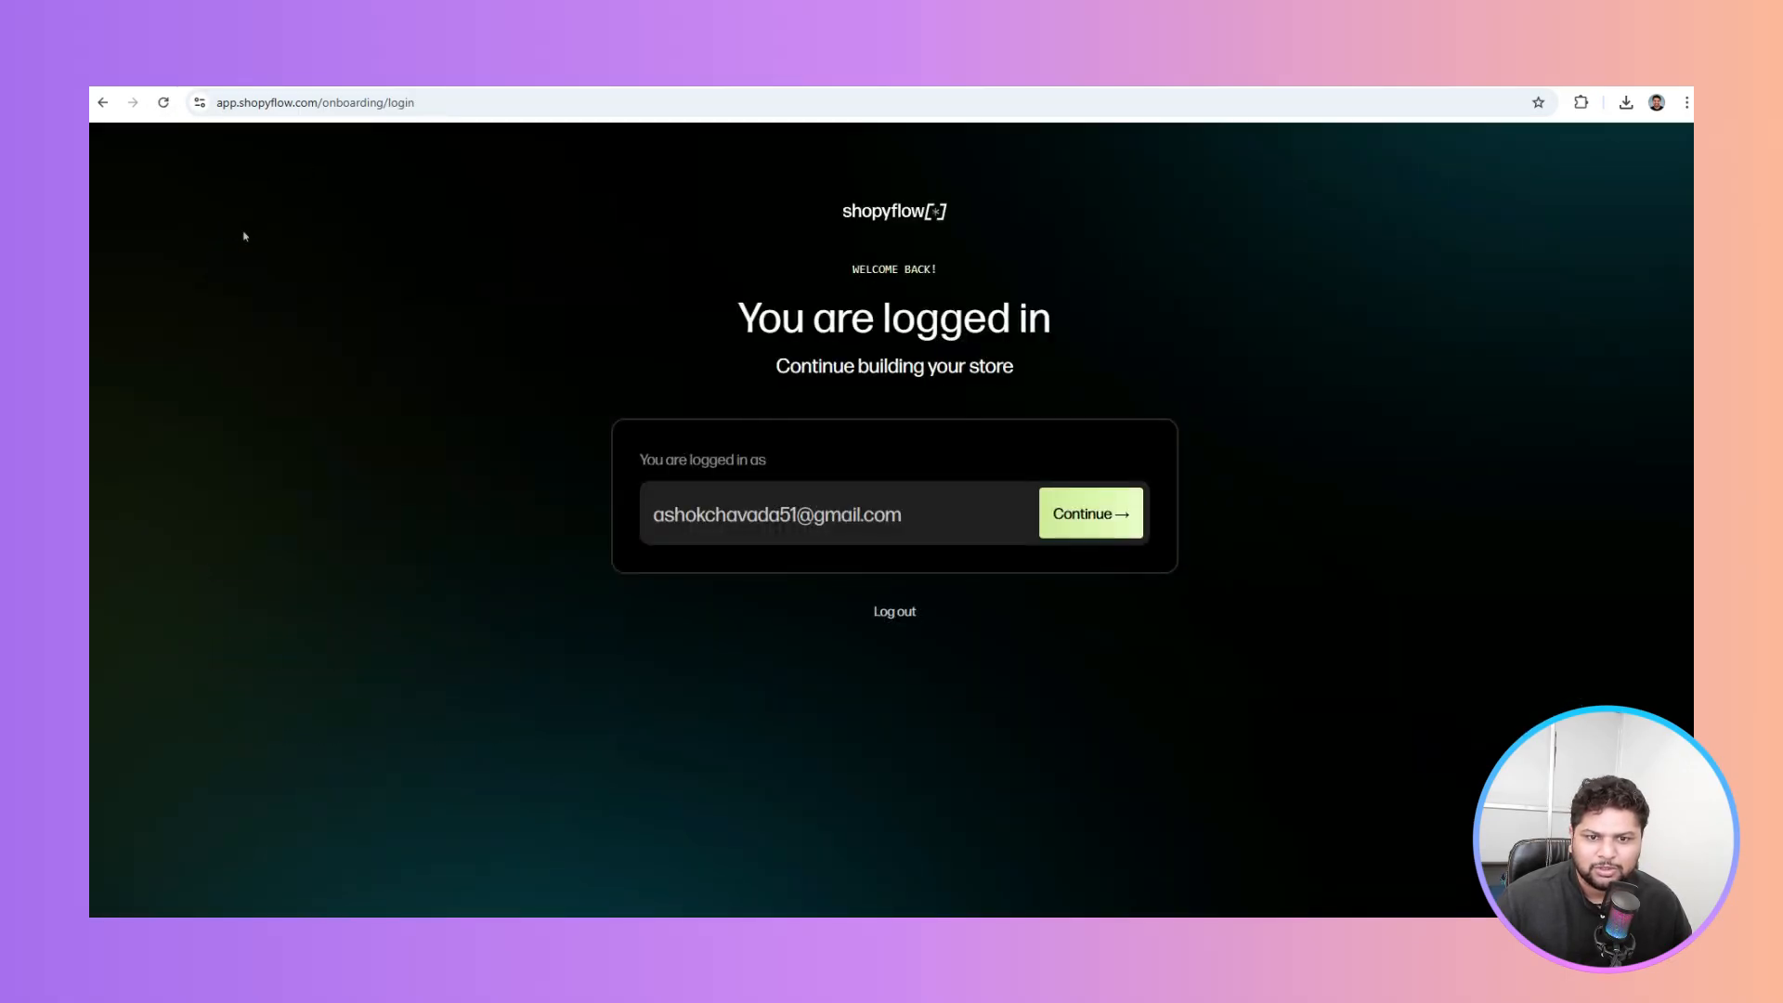
pyautogui.click(1113, 527)
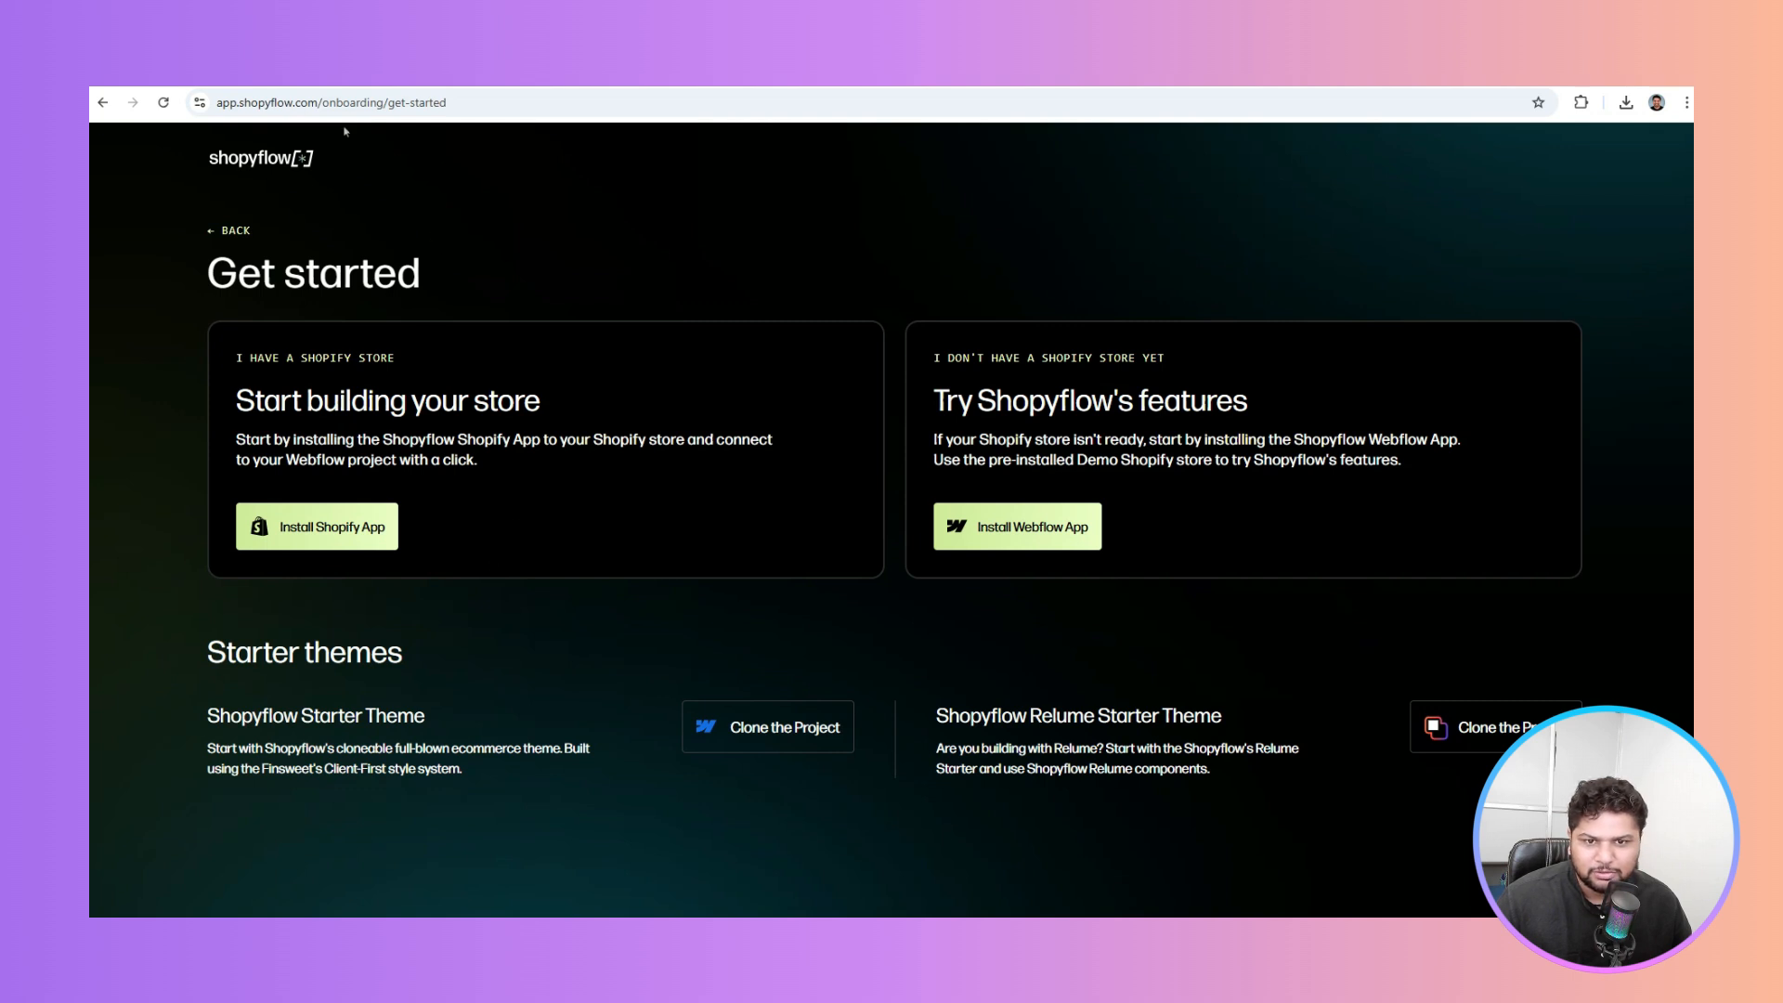
# Load the Shopyflow dashboard at app.shopyflow.com by trimming the onboarding path from the URL
pyautogui.click(368, 102)
pyautogui.moveTo(369, 102); pyautogui.dragTo(602, 124)
pyautogui.press('BackSpace')
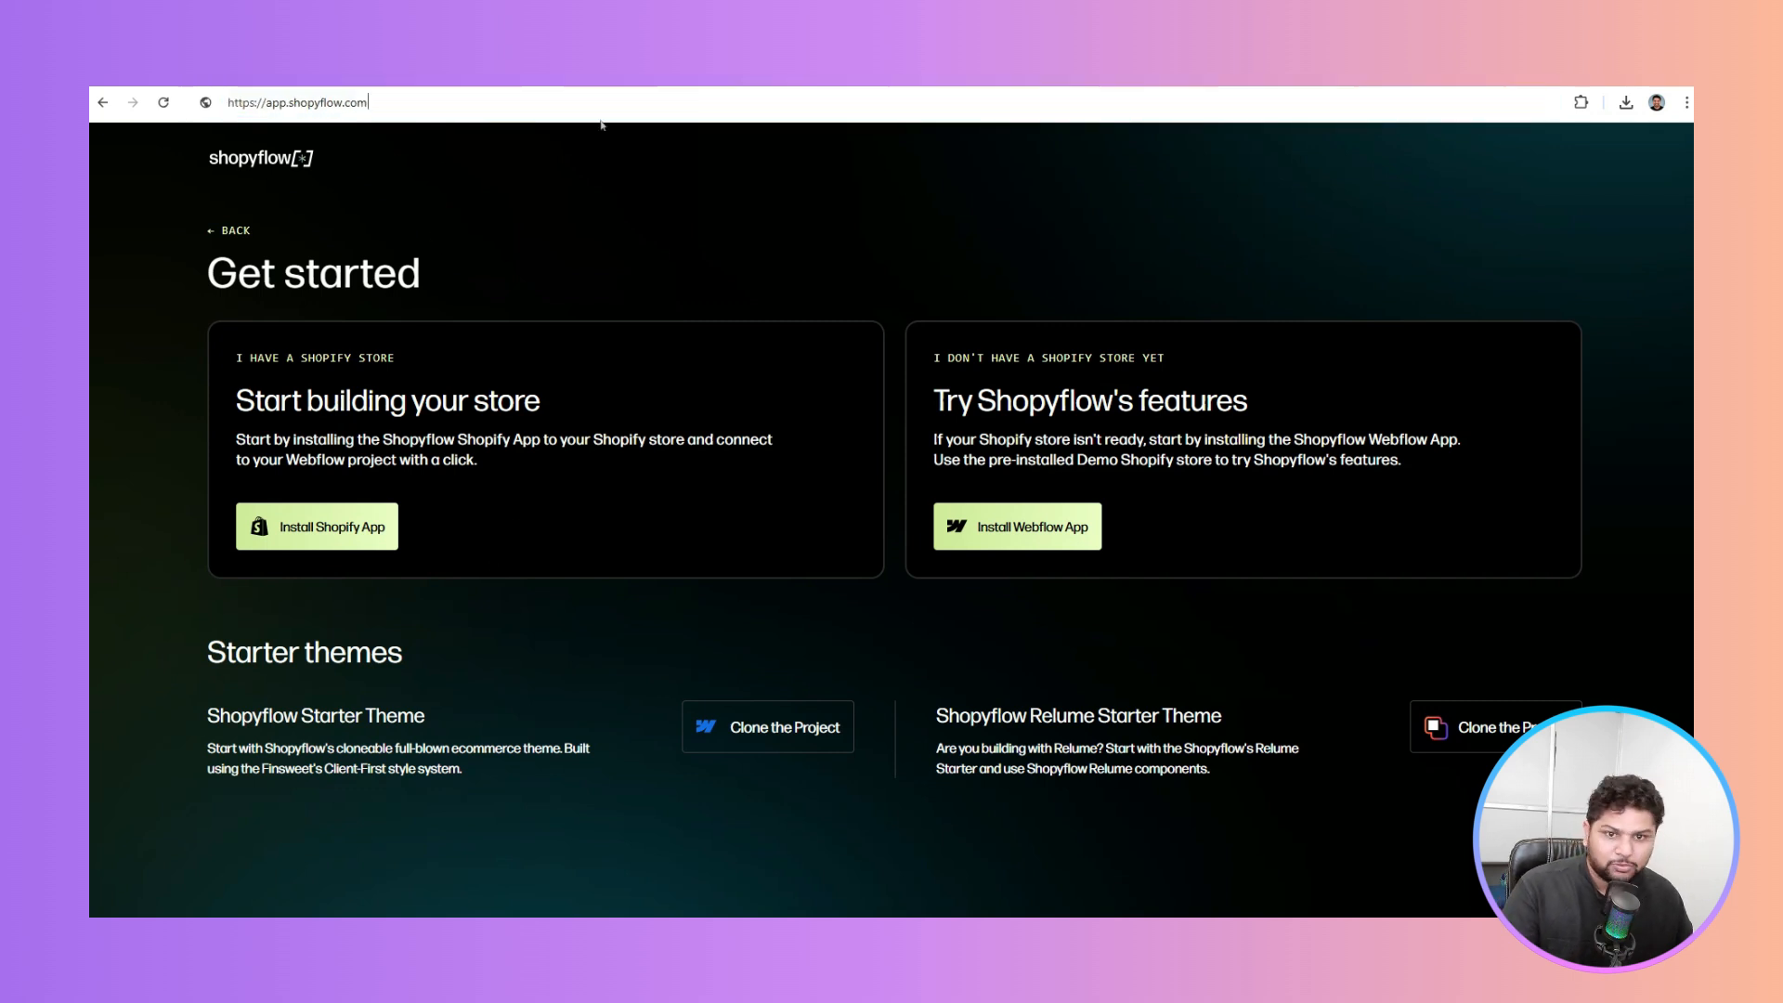
pyautogui.press('Return')
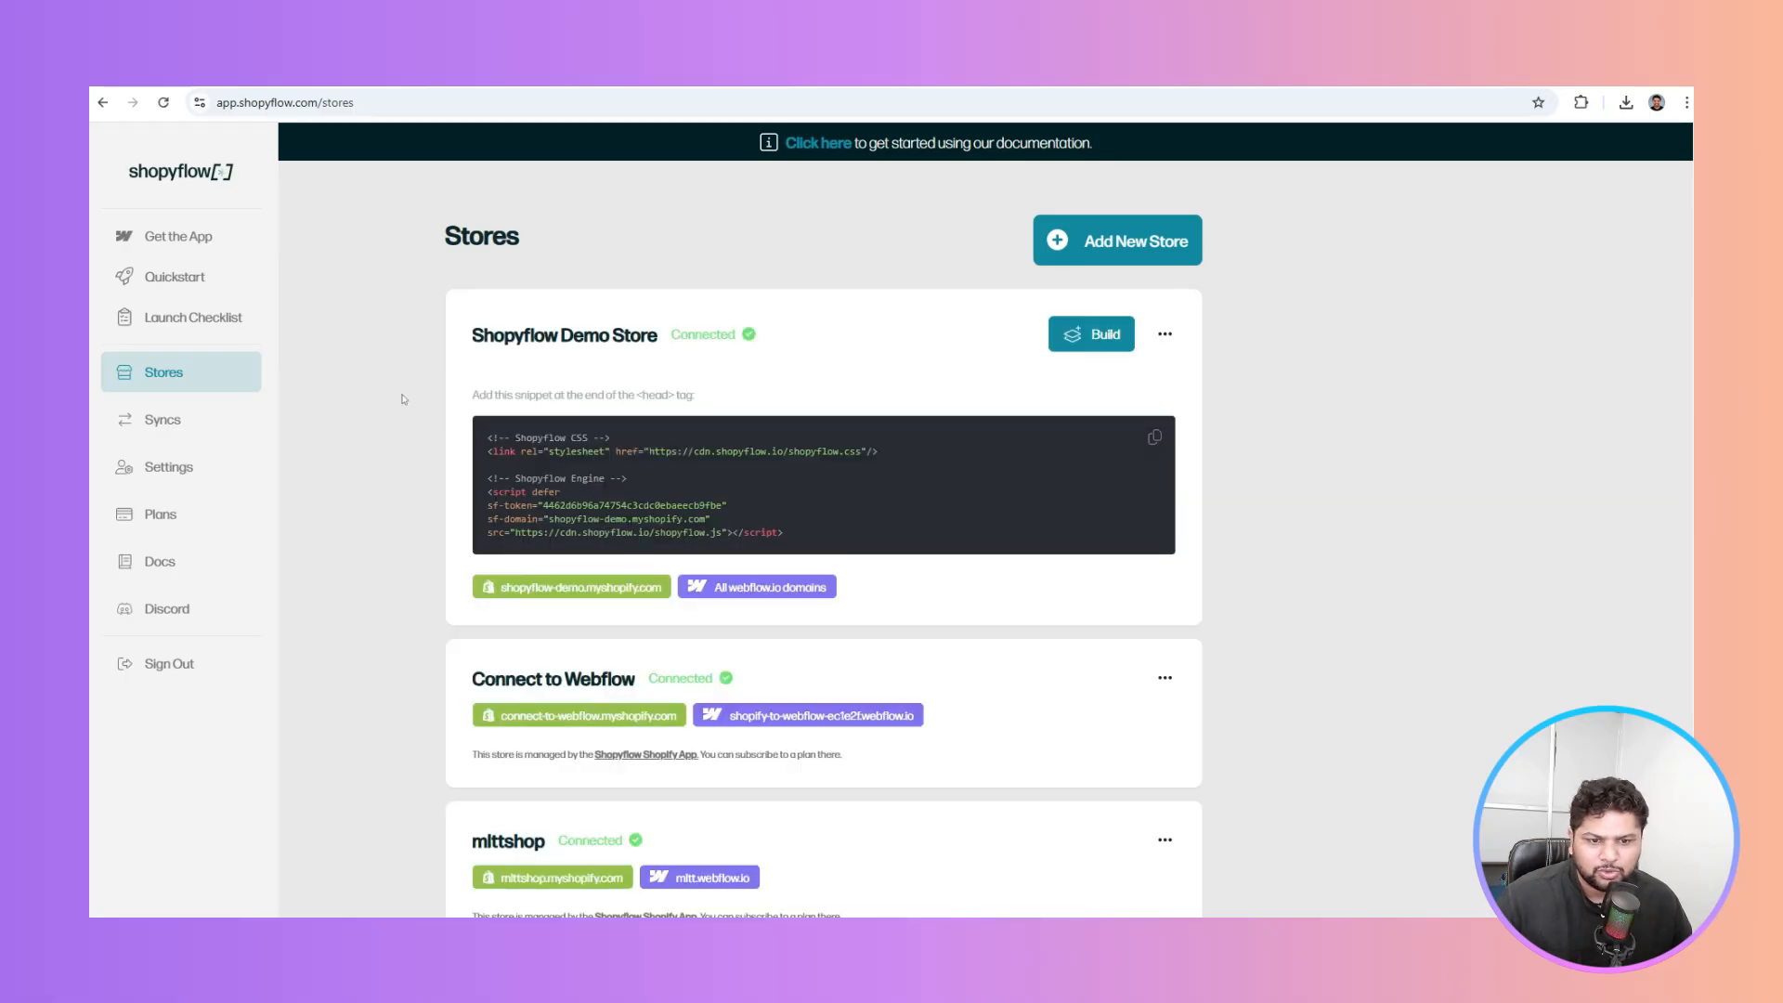
# Check the Connect to Webflow store card in Stores, then return to Webflow's Apps list
pyautogui.scroll(-1, 404, 400)
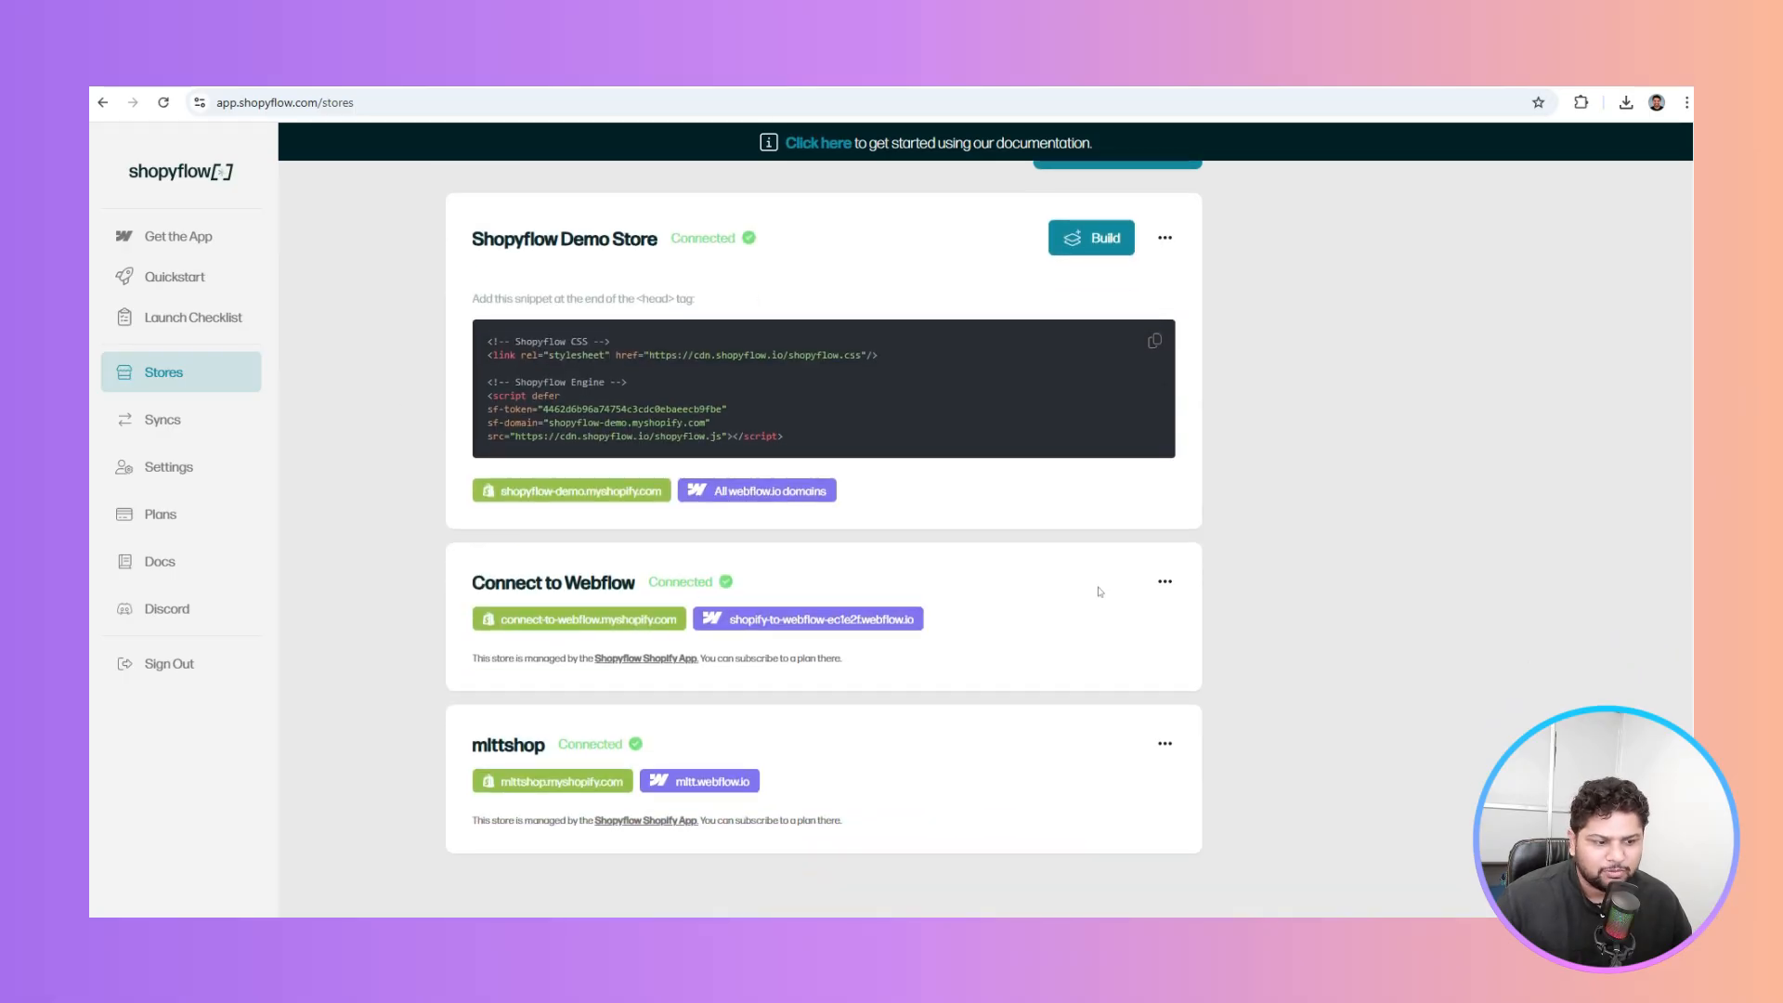
pyautogui.click(1161, 582)
pyautogui.click(1348, 525)
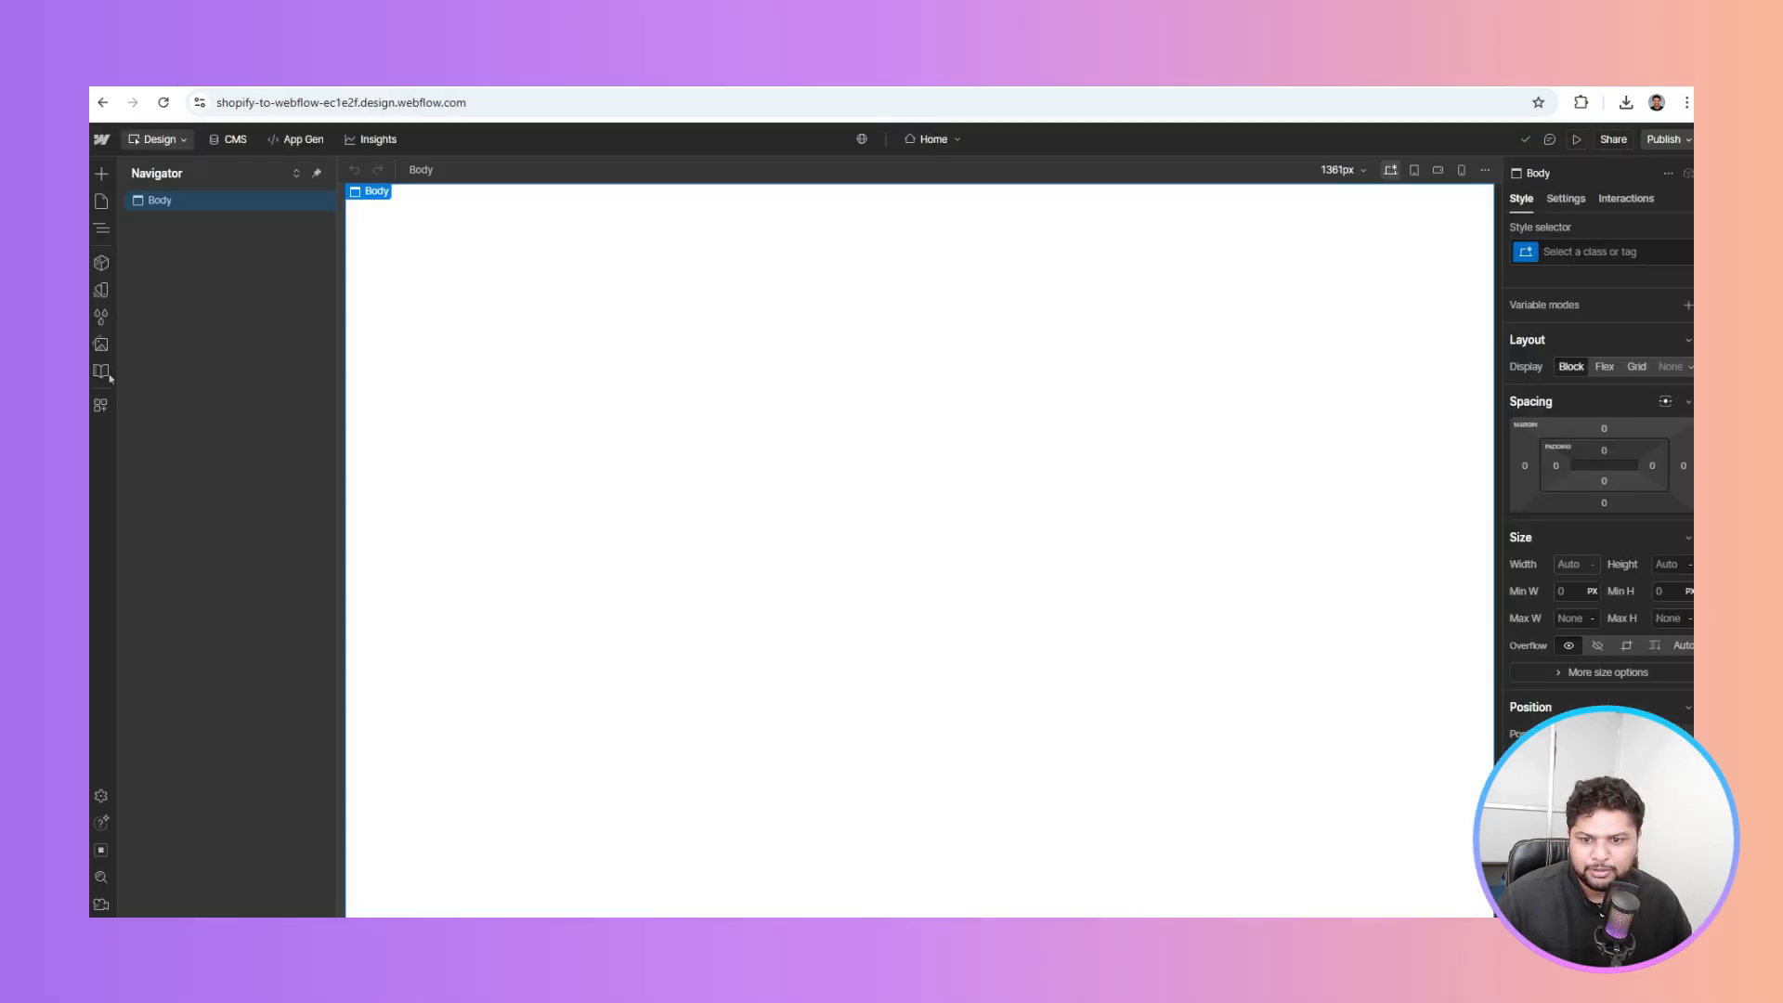
pyautogui.click(98, 412)
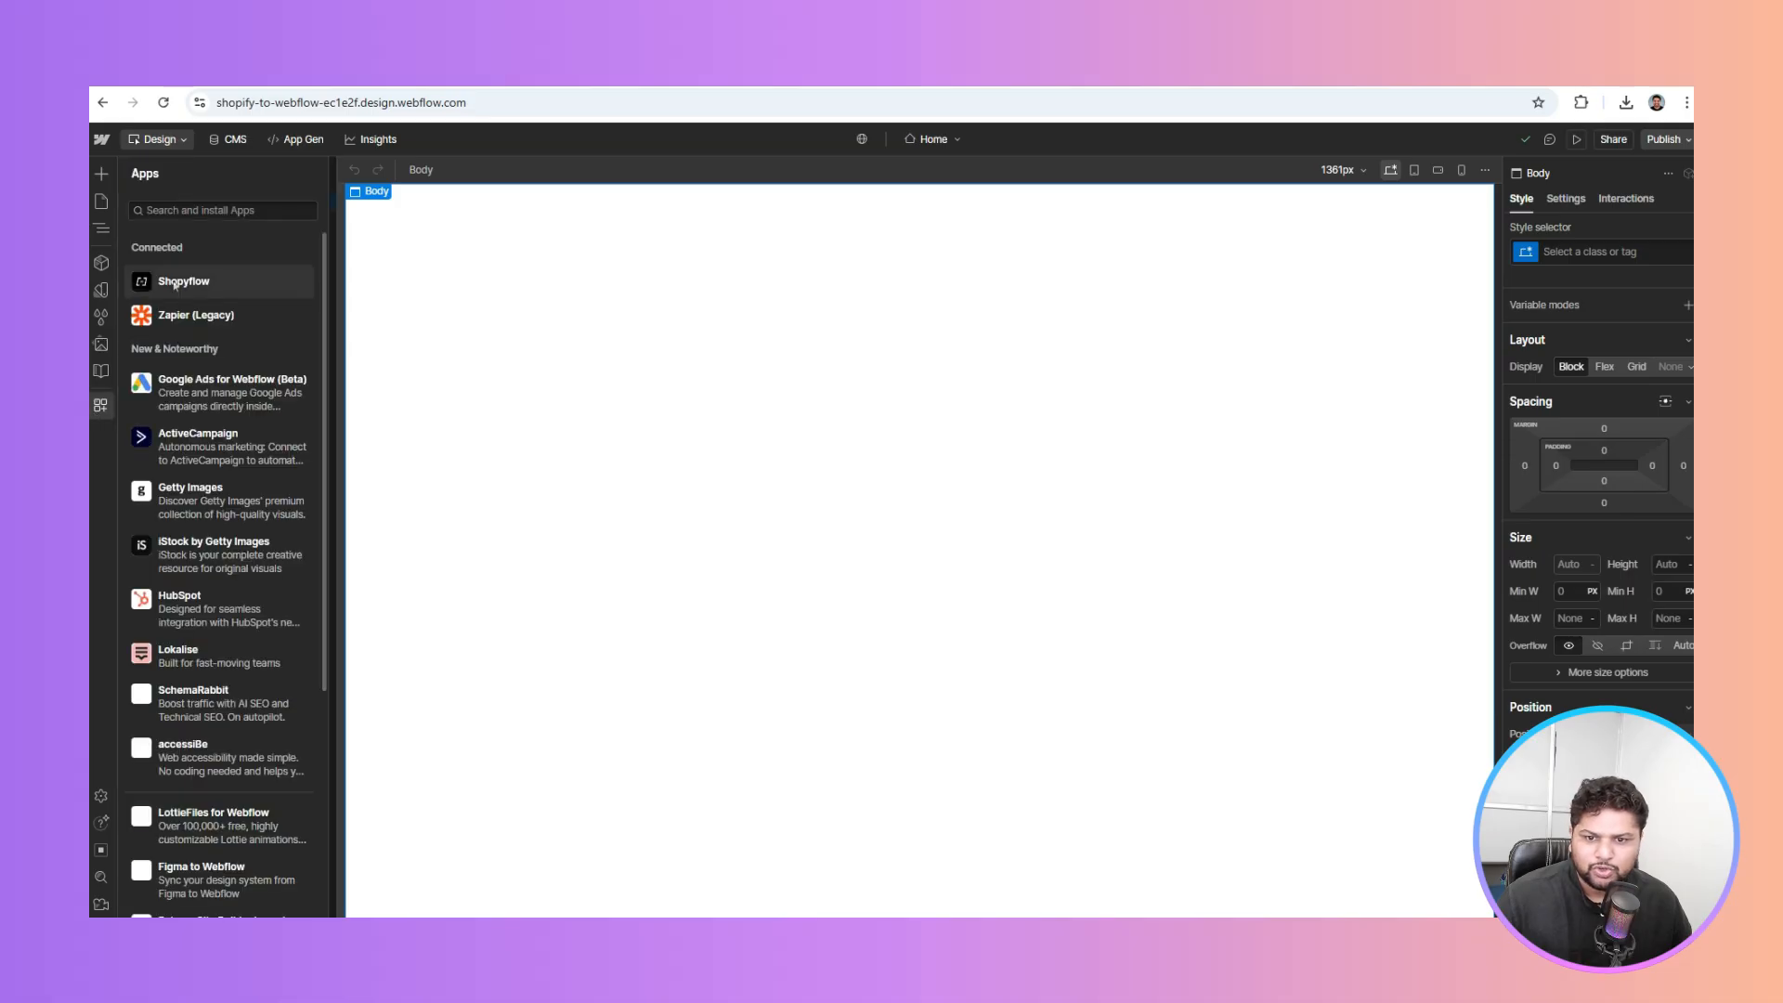
# Relaunch Shopyflow from Apps and expand its Installation sections: General Settings, Advanced Tracking and Customer Account Pages
pyautogui.click(265, 293)
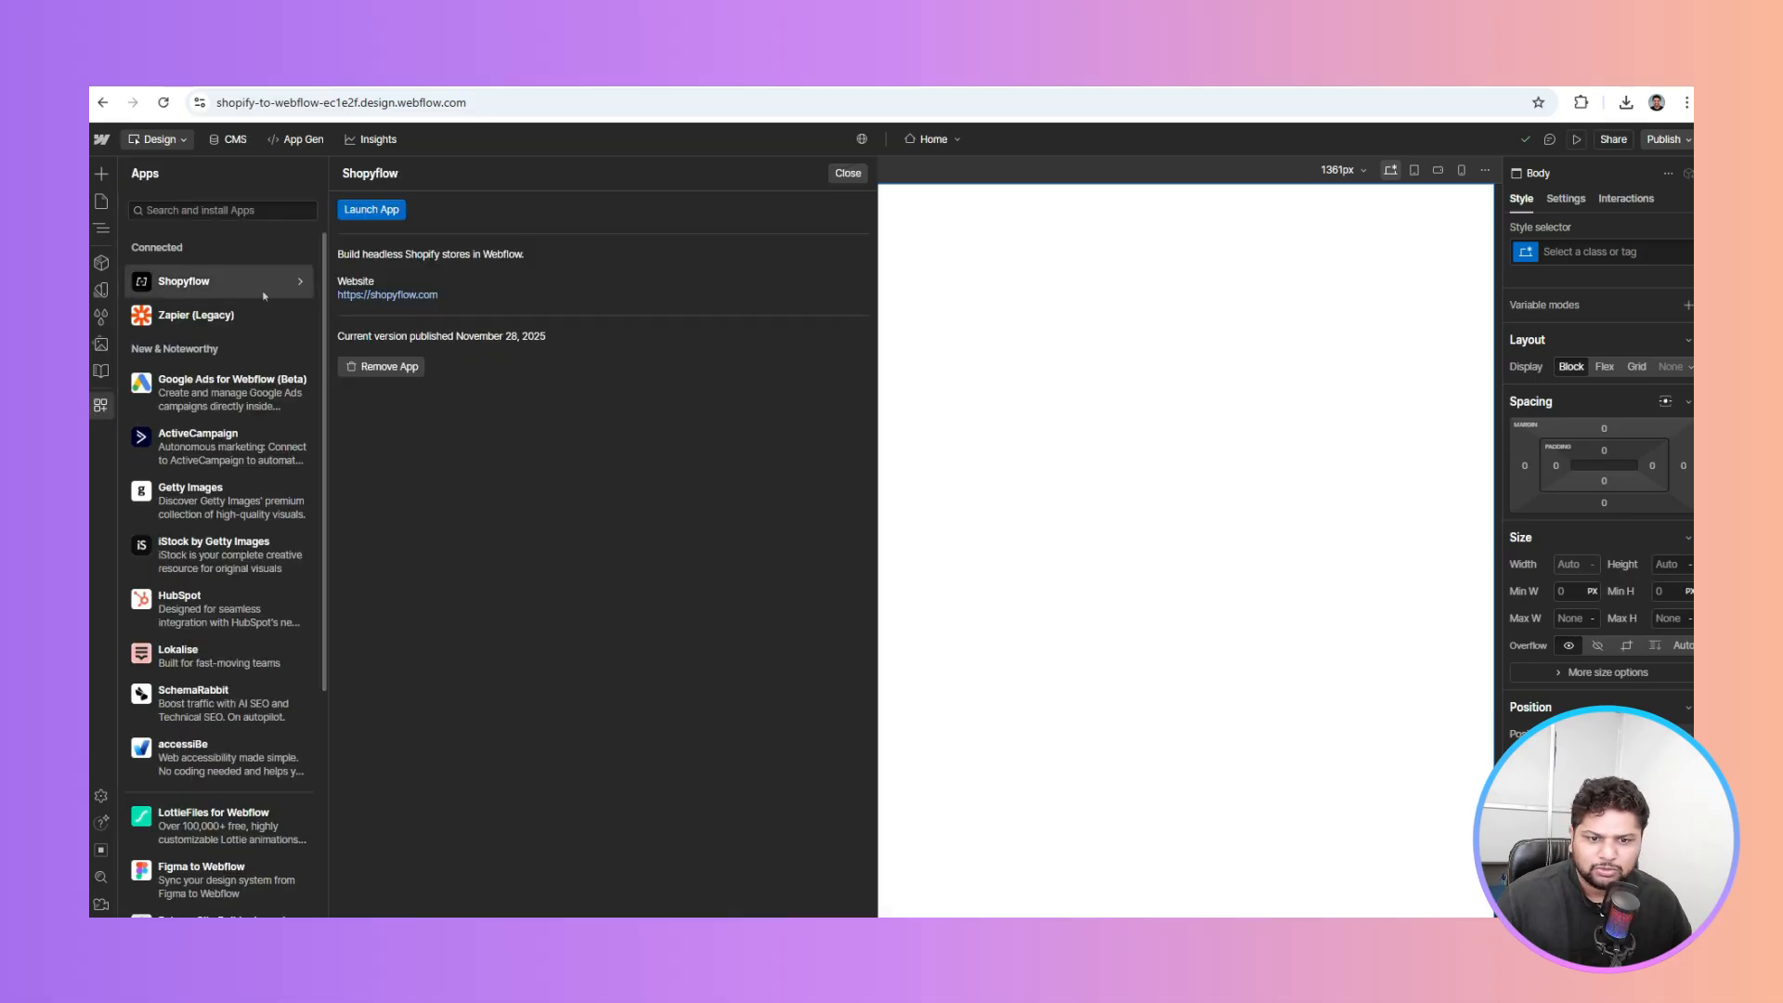
pyautogui.click(376, 210)
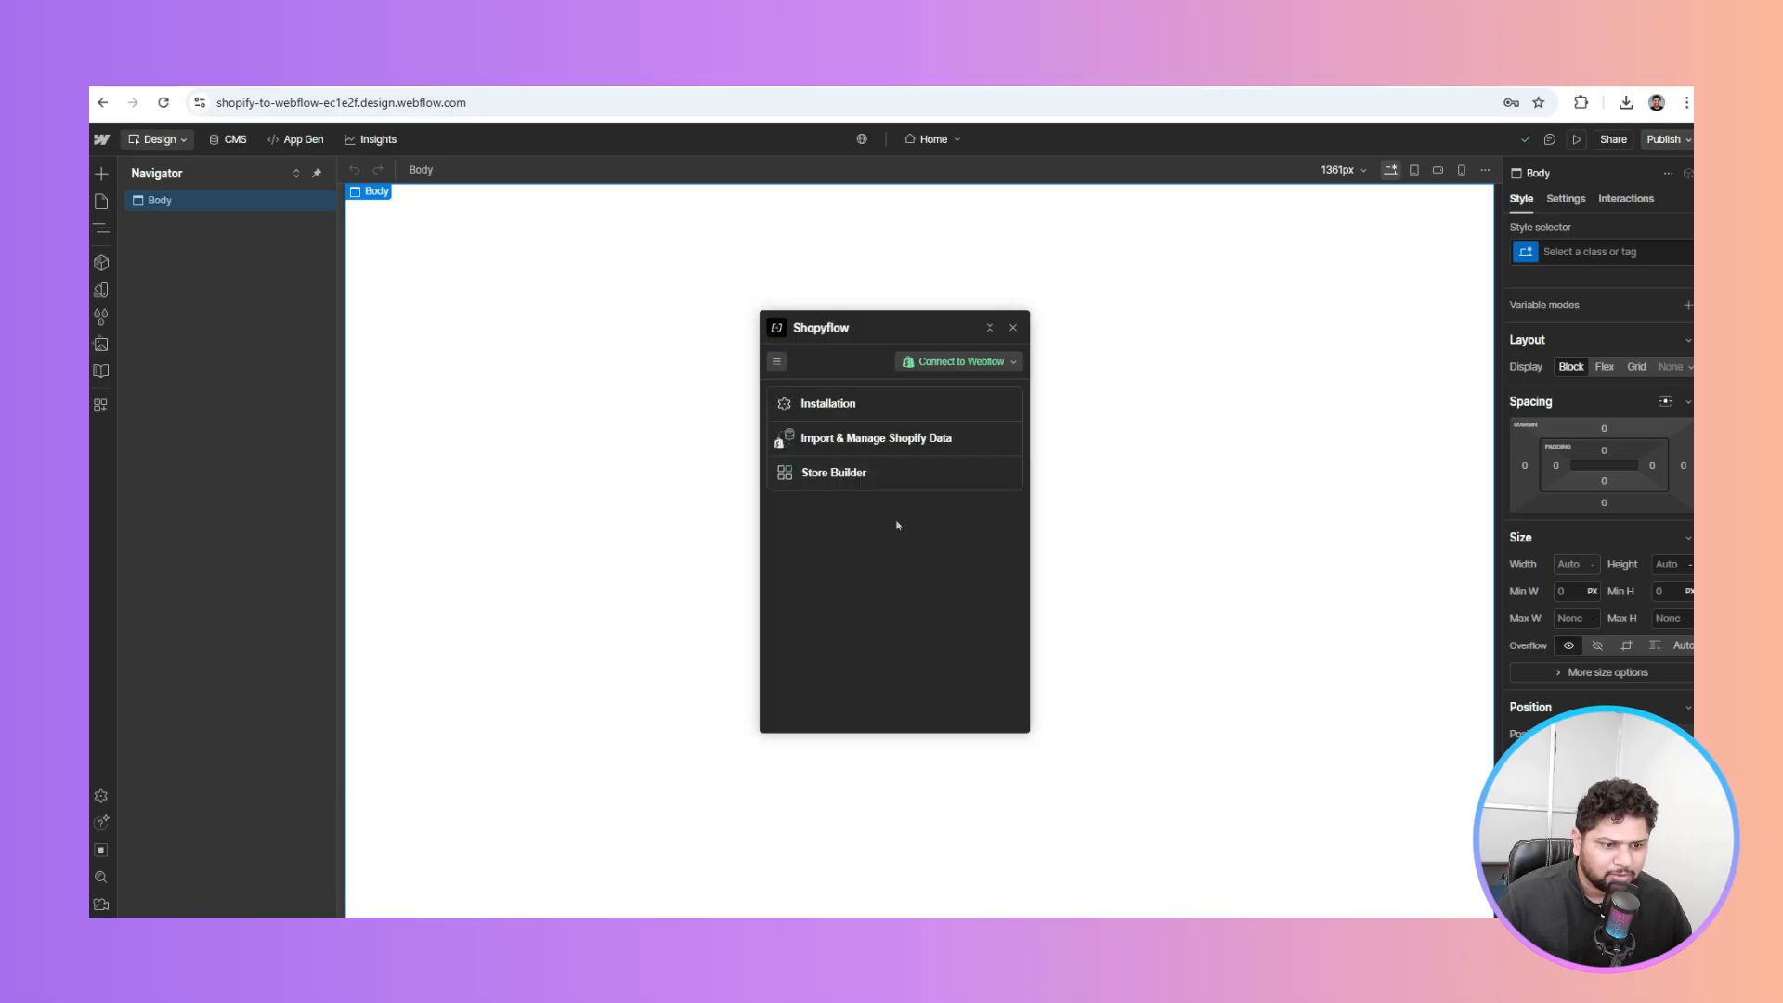
pyautogui.click(860, 403)
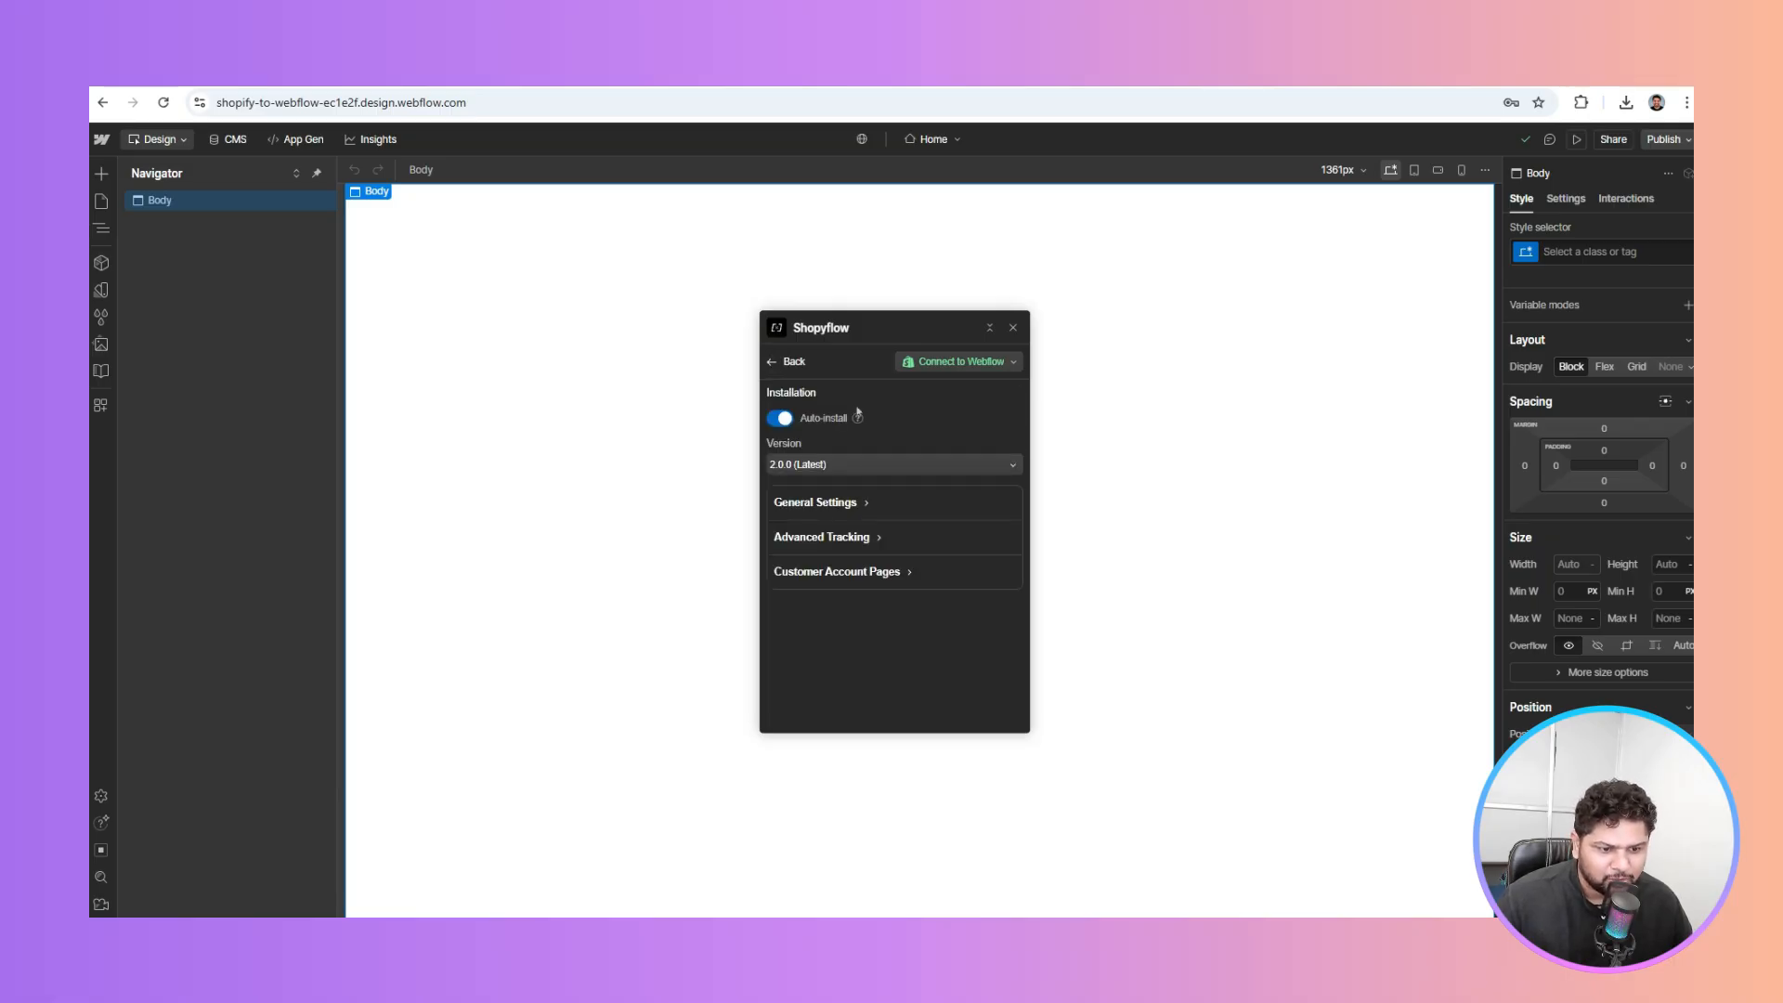
pyautogui.click(836, 504)
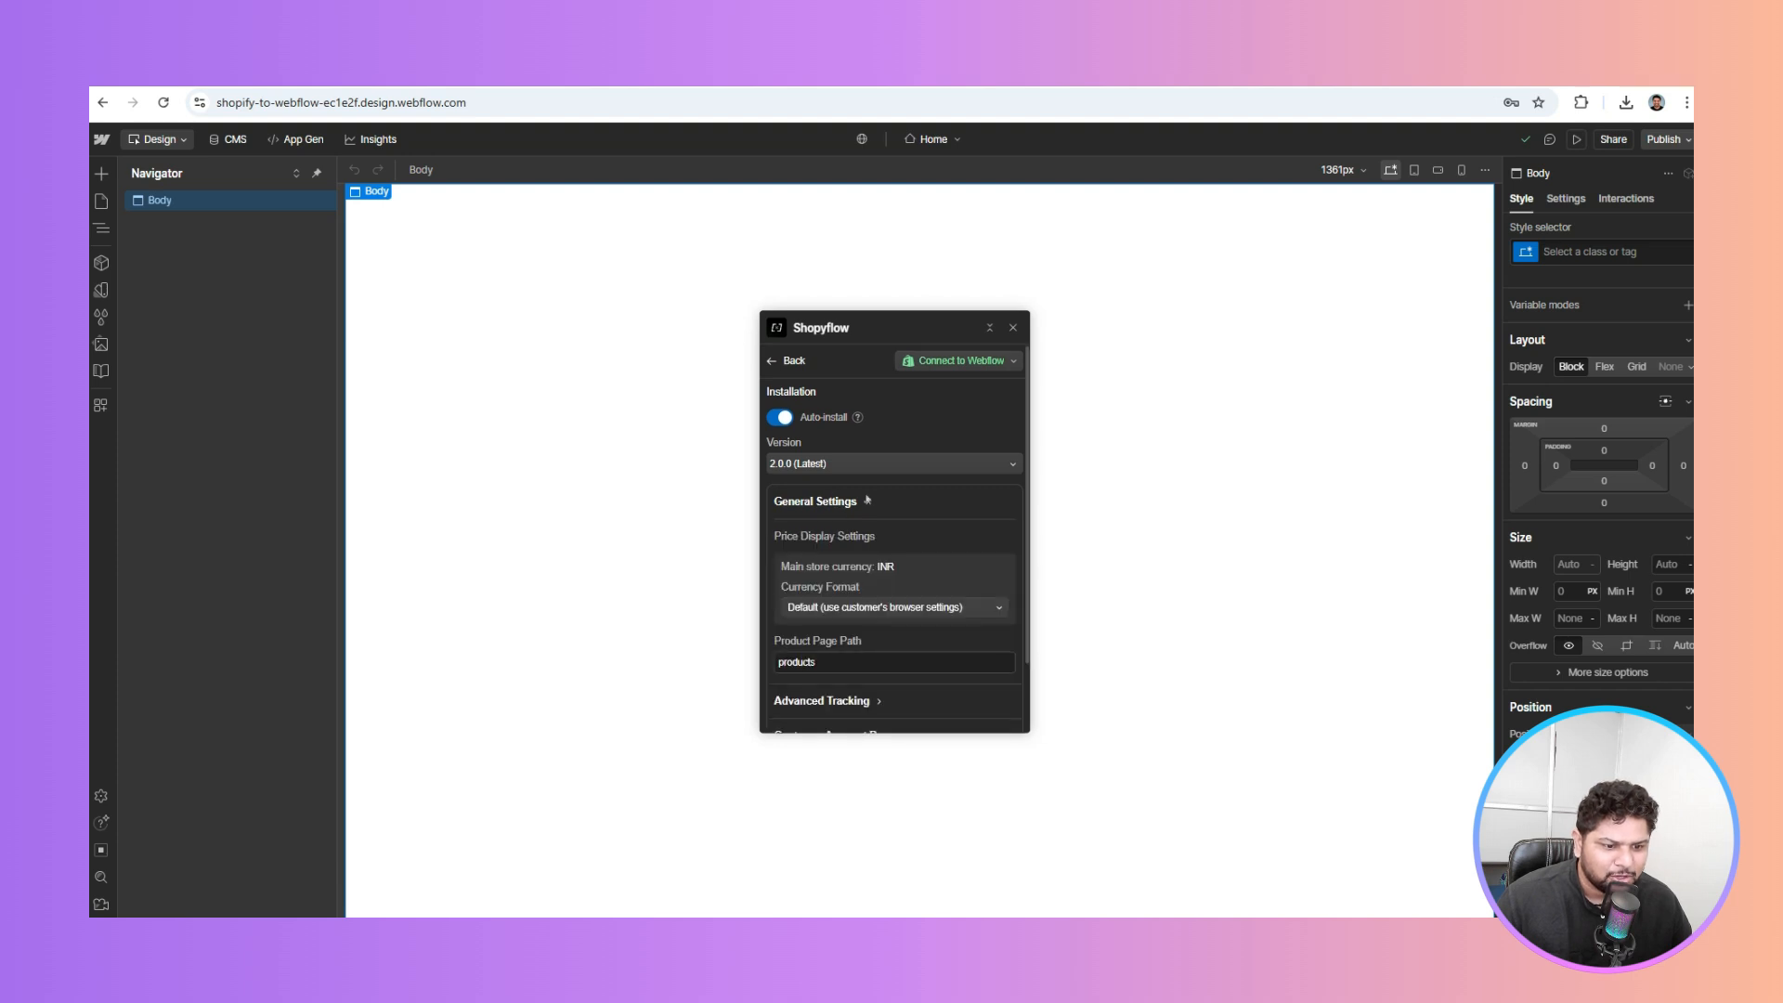
pyautogui.scroll(-2, 827, 616)
pyautogui.click(827, 616)
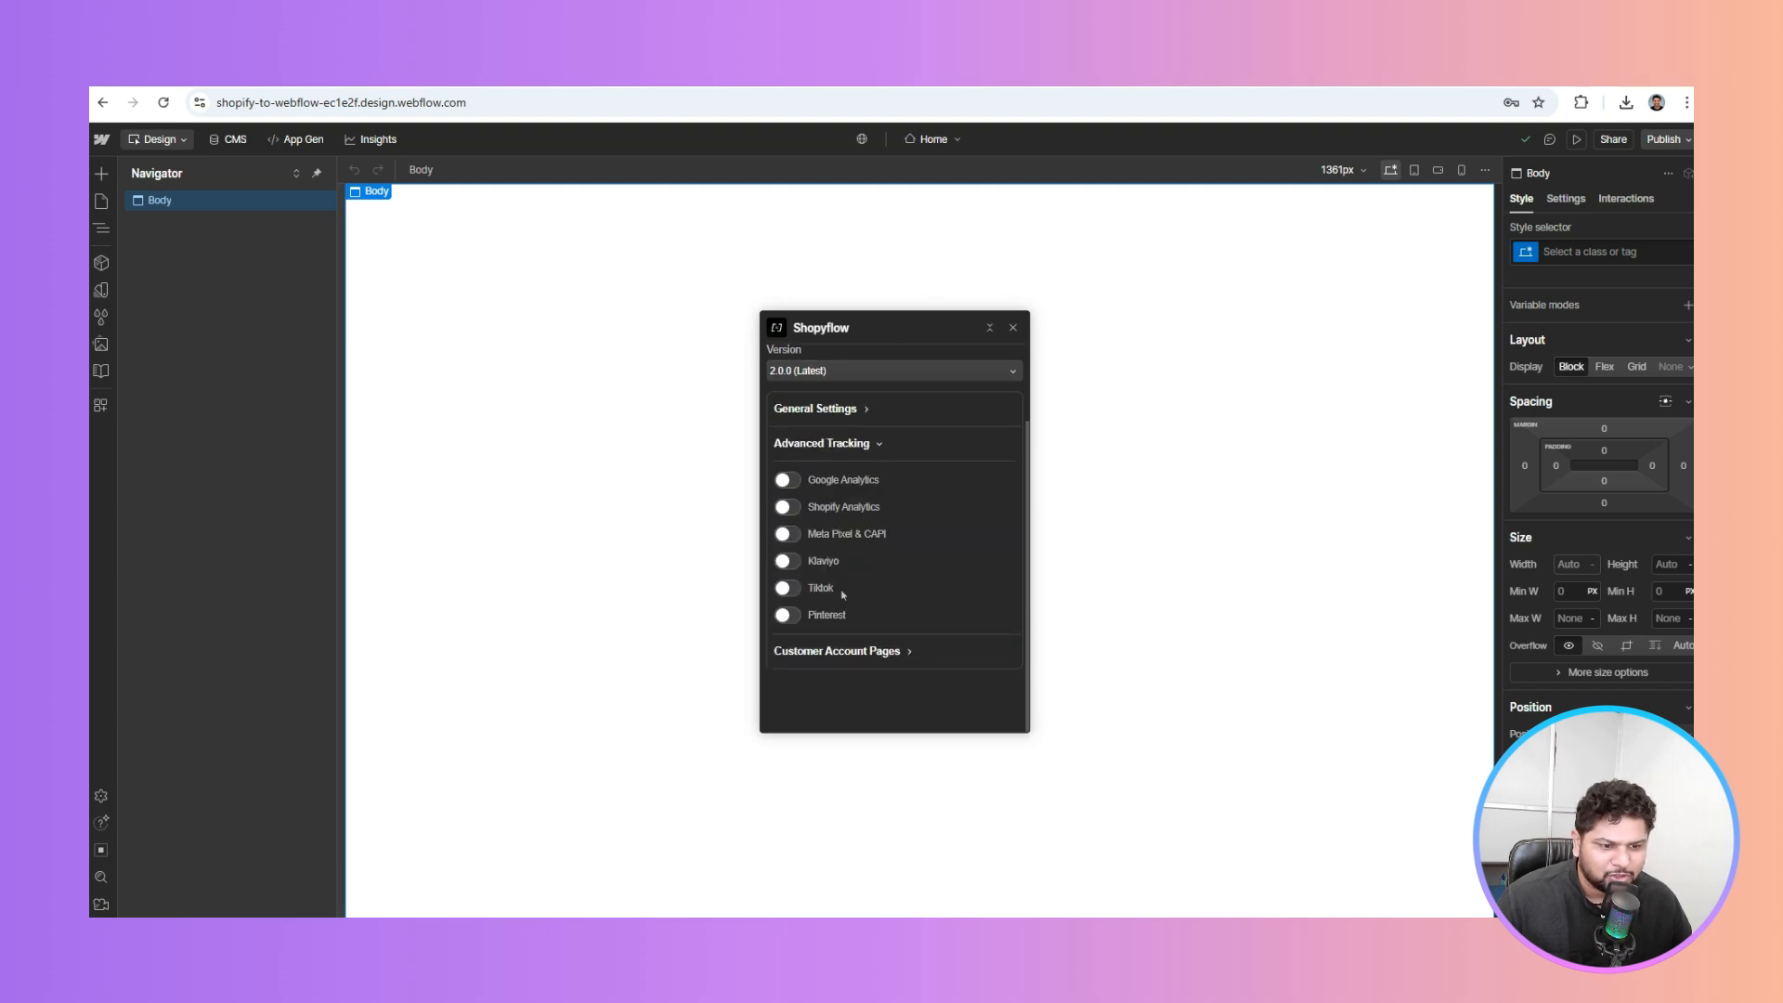
pyautogui.click(877, 656)
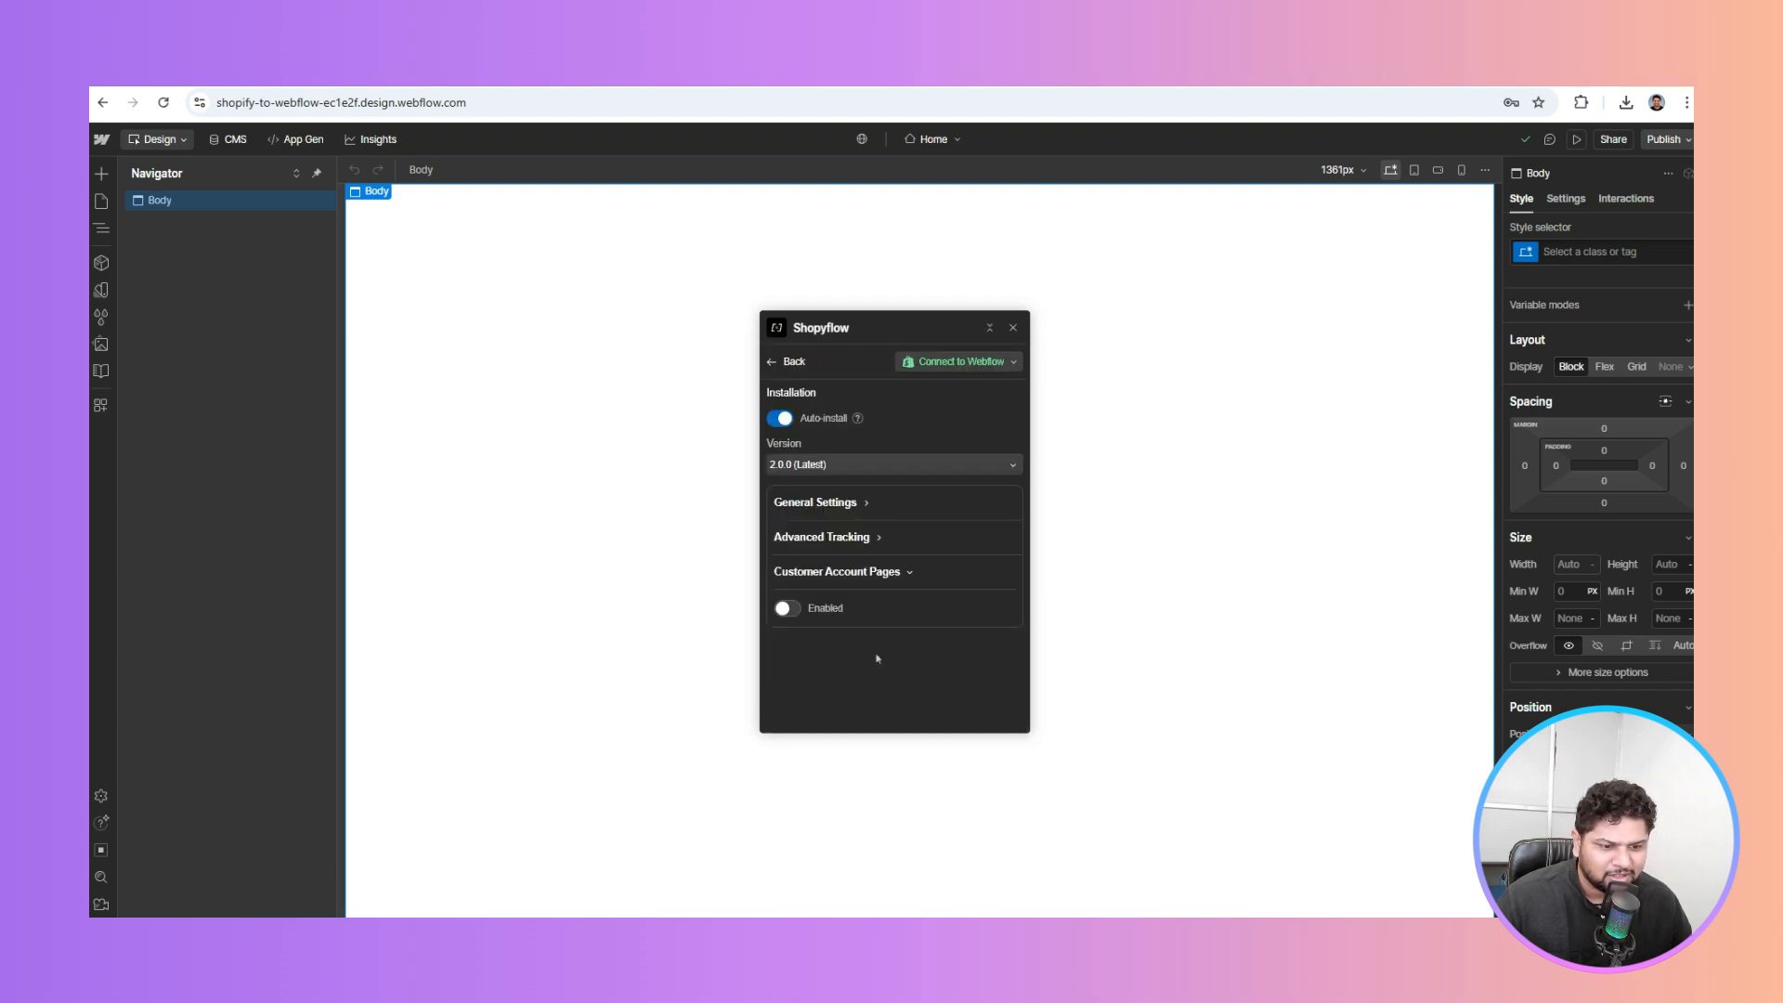
# Return to Shopyflow's main menu and review docs steps 3–4 on installing the app and injecting code
pyautogui.click(772, 364)
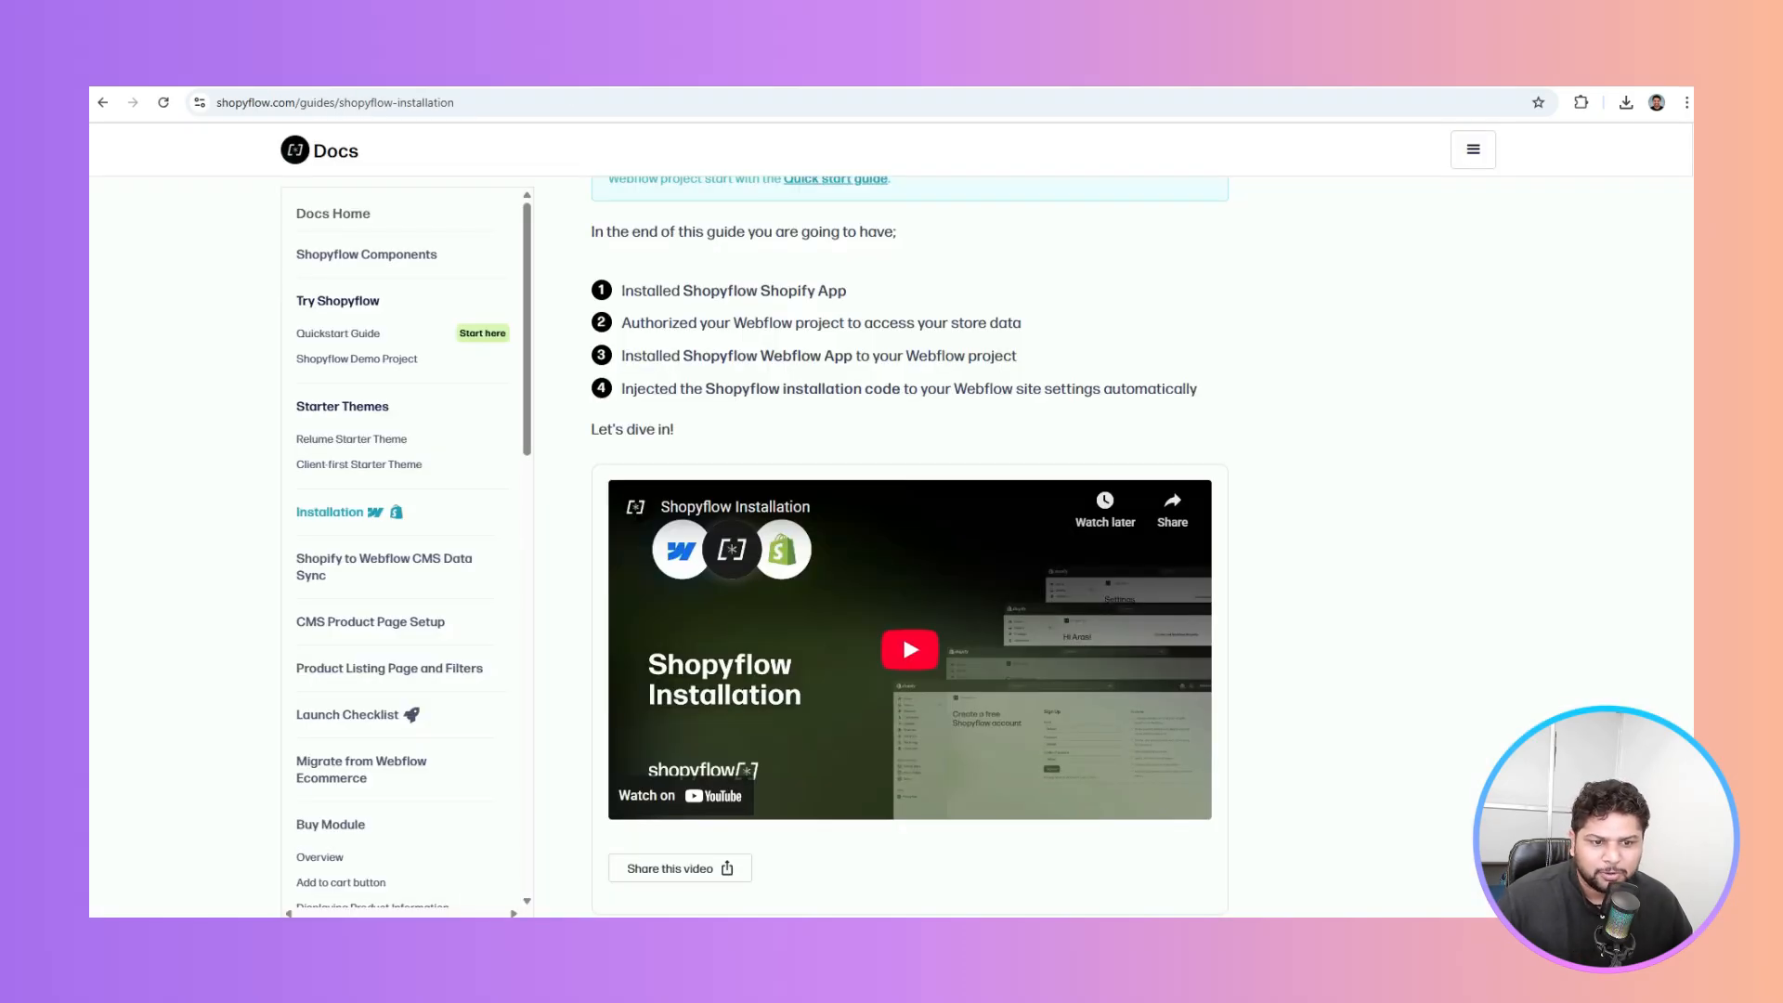
pyautogui.moveTo(721, 360); pyautogui.dragTo(1020, 349)
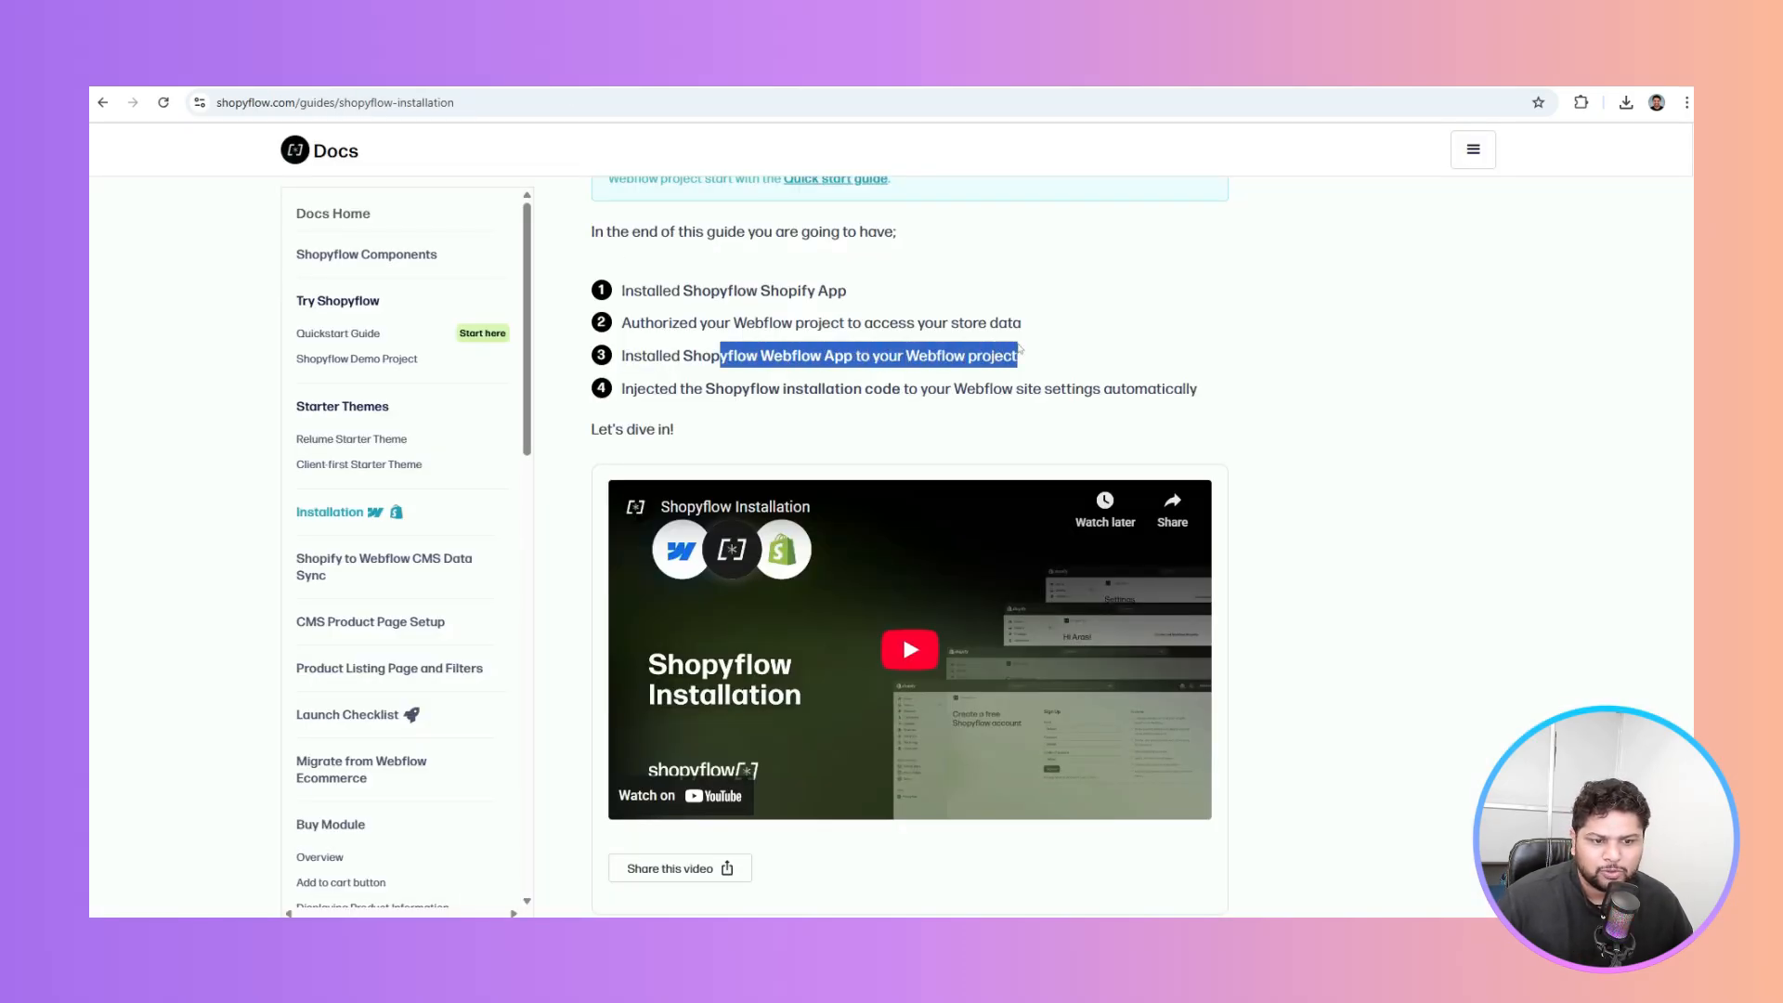
pyautogui.moveTo(654, 390); pyautogui.dragTo(1192, 391)
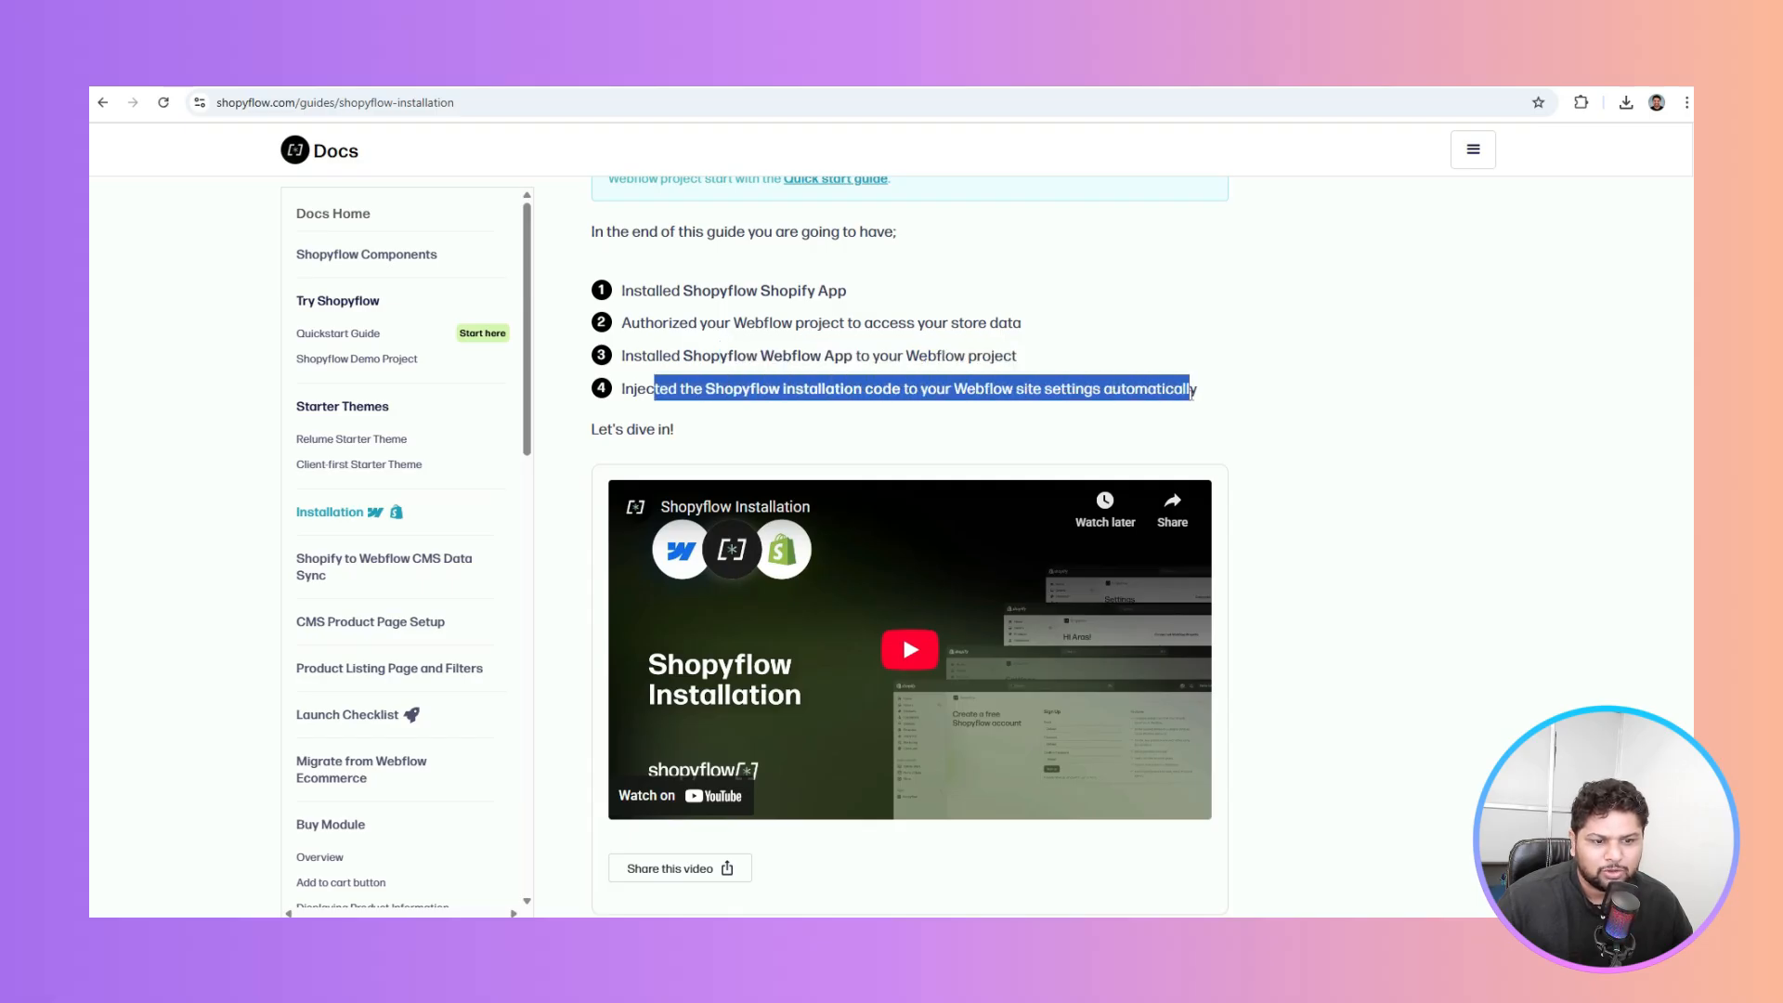
pyautogui.click(1305, 385)
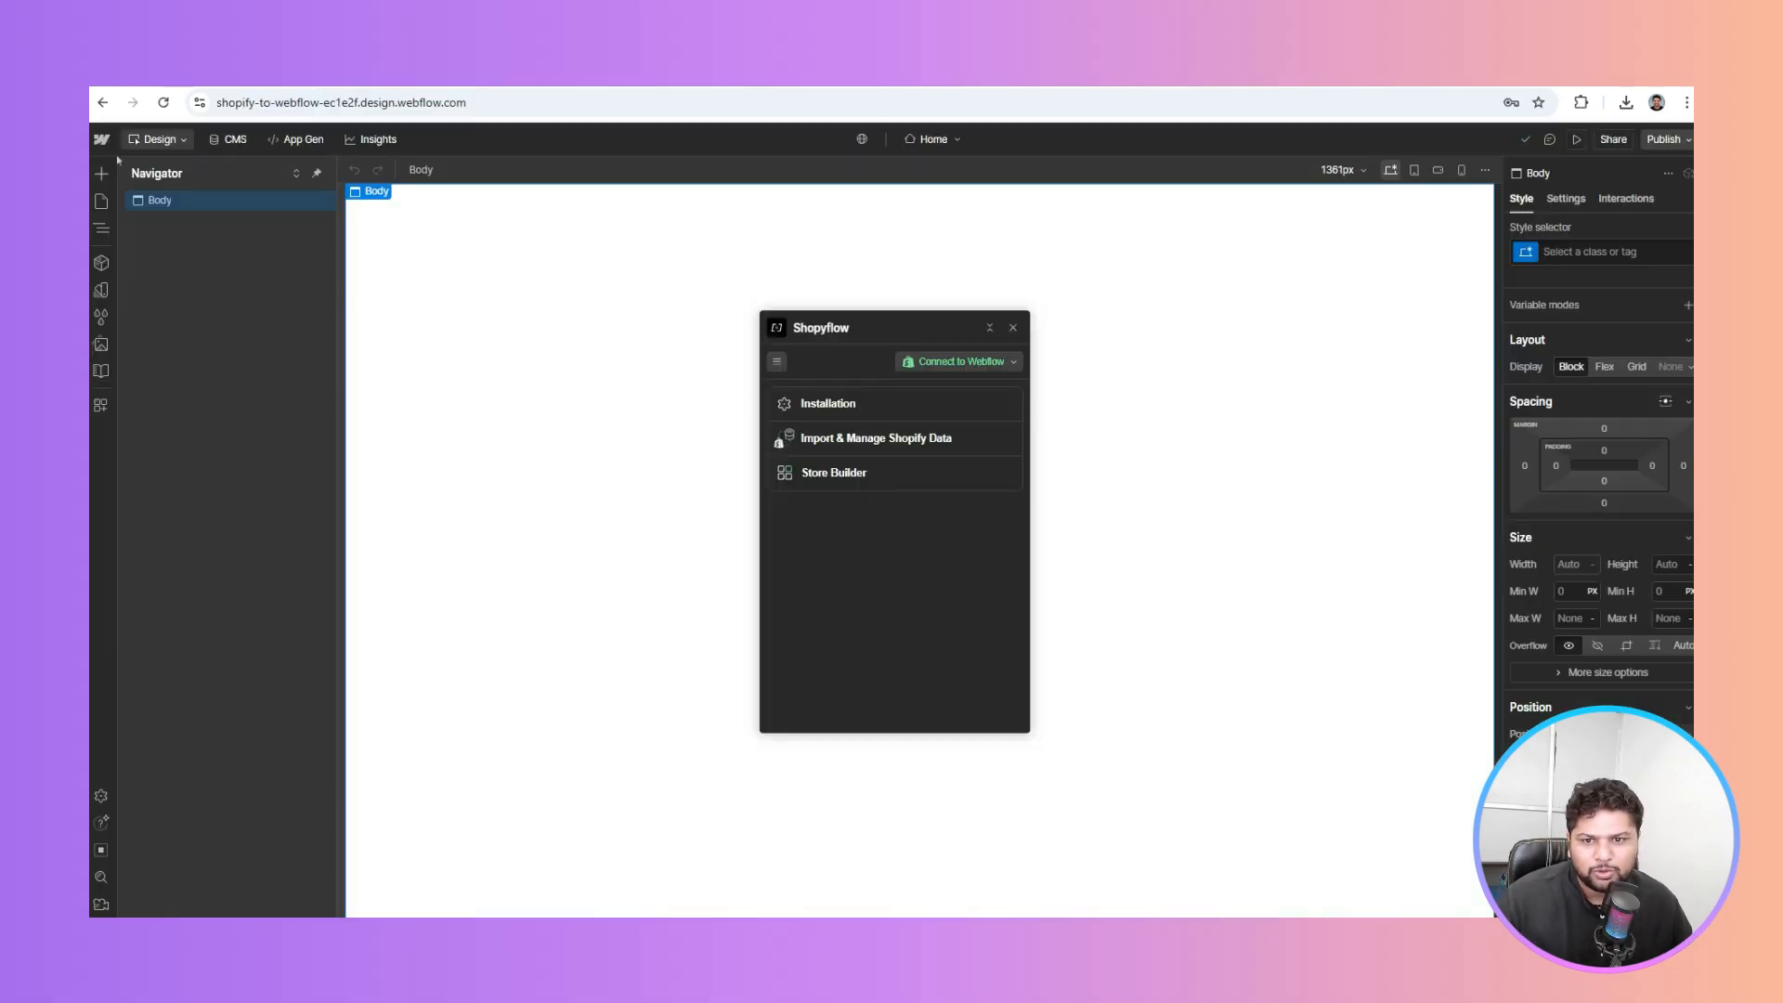
pyautogui.click(102, 139)
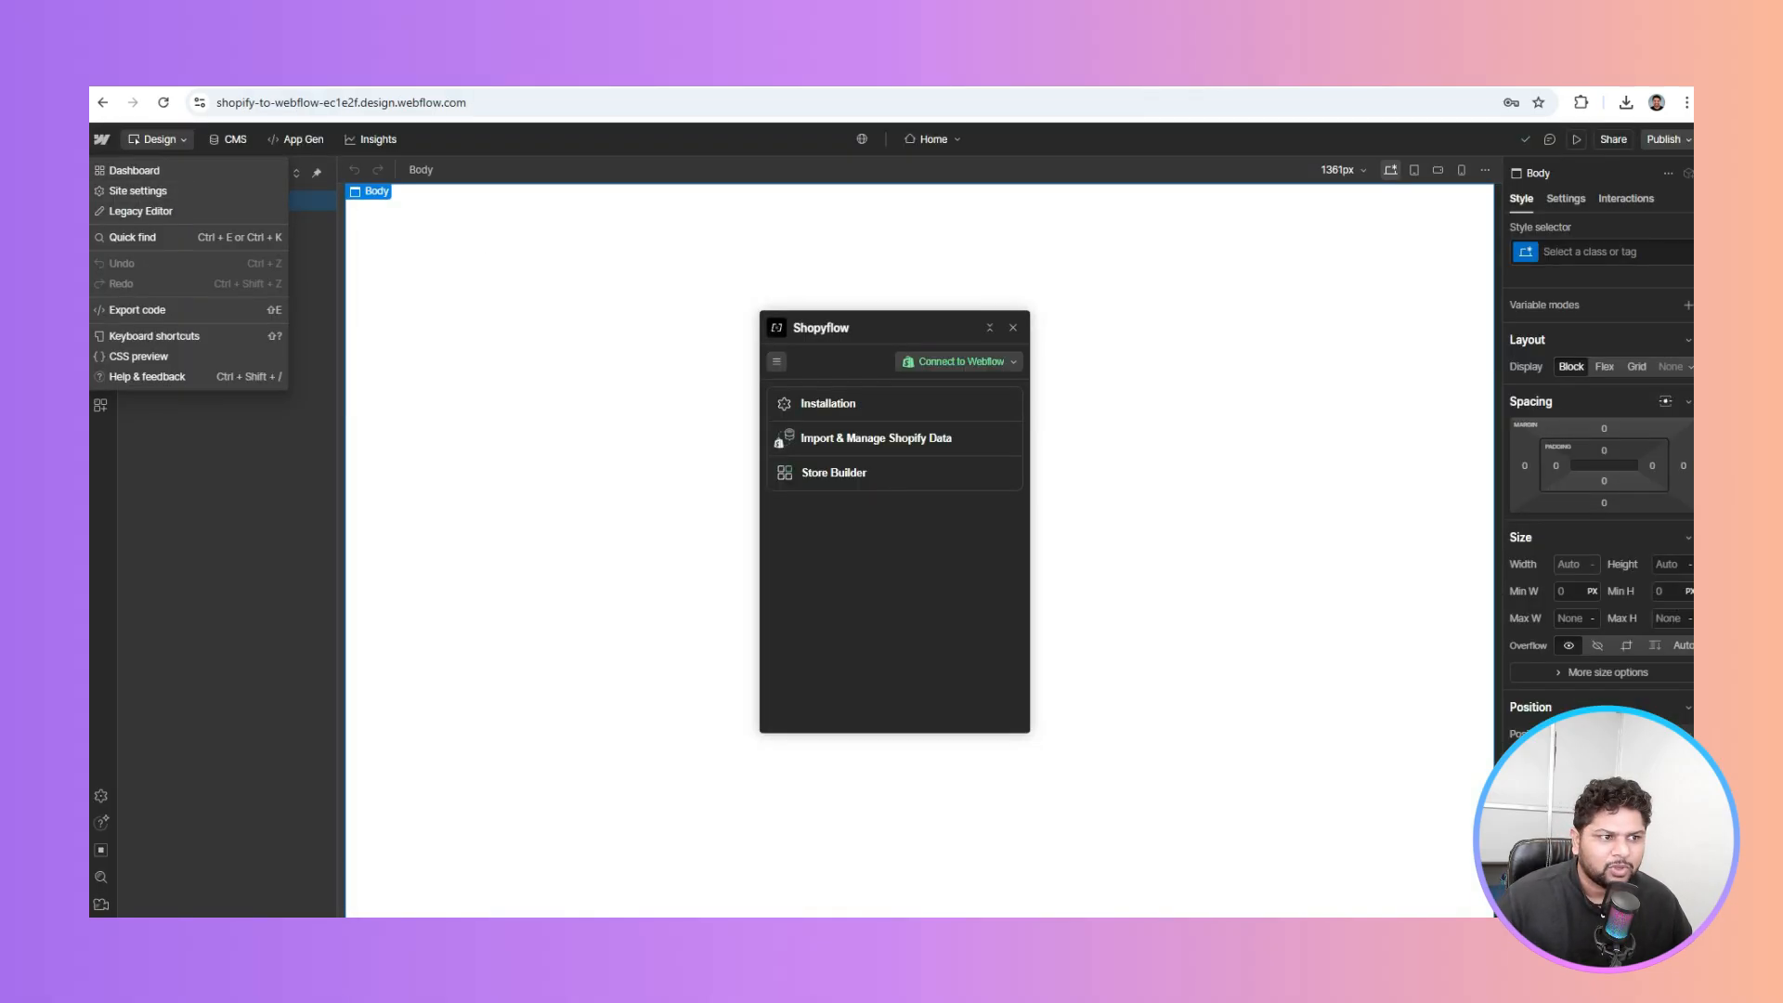
# Open the site settings' Custom code page and scroll through its Head code sections
pyautogui.hotkey('ctrl', 'Tab')
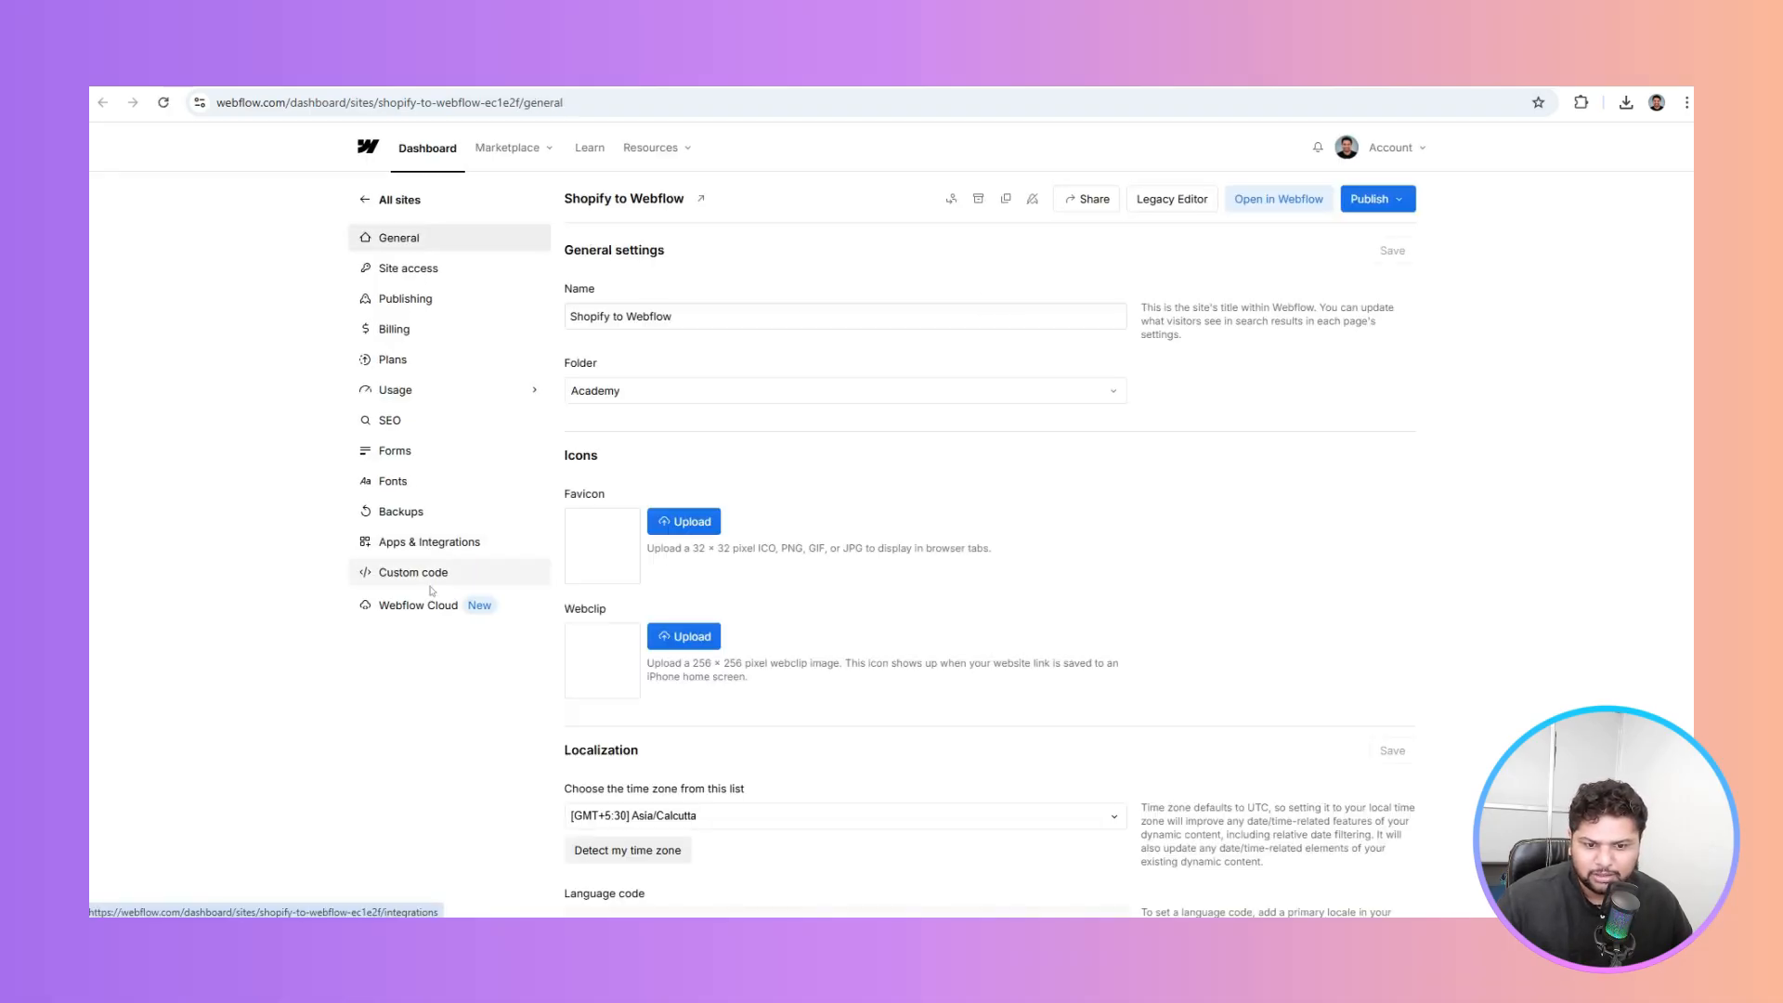
pyautogui.click(432, 583)
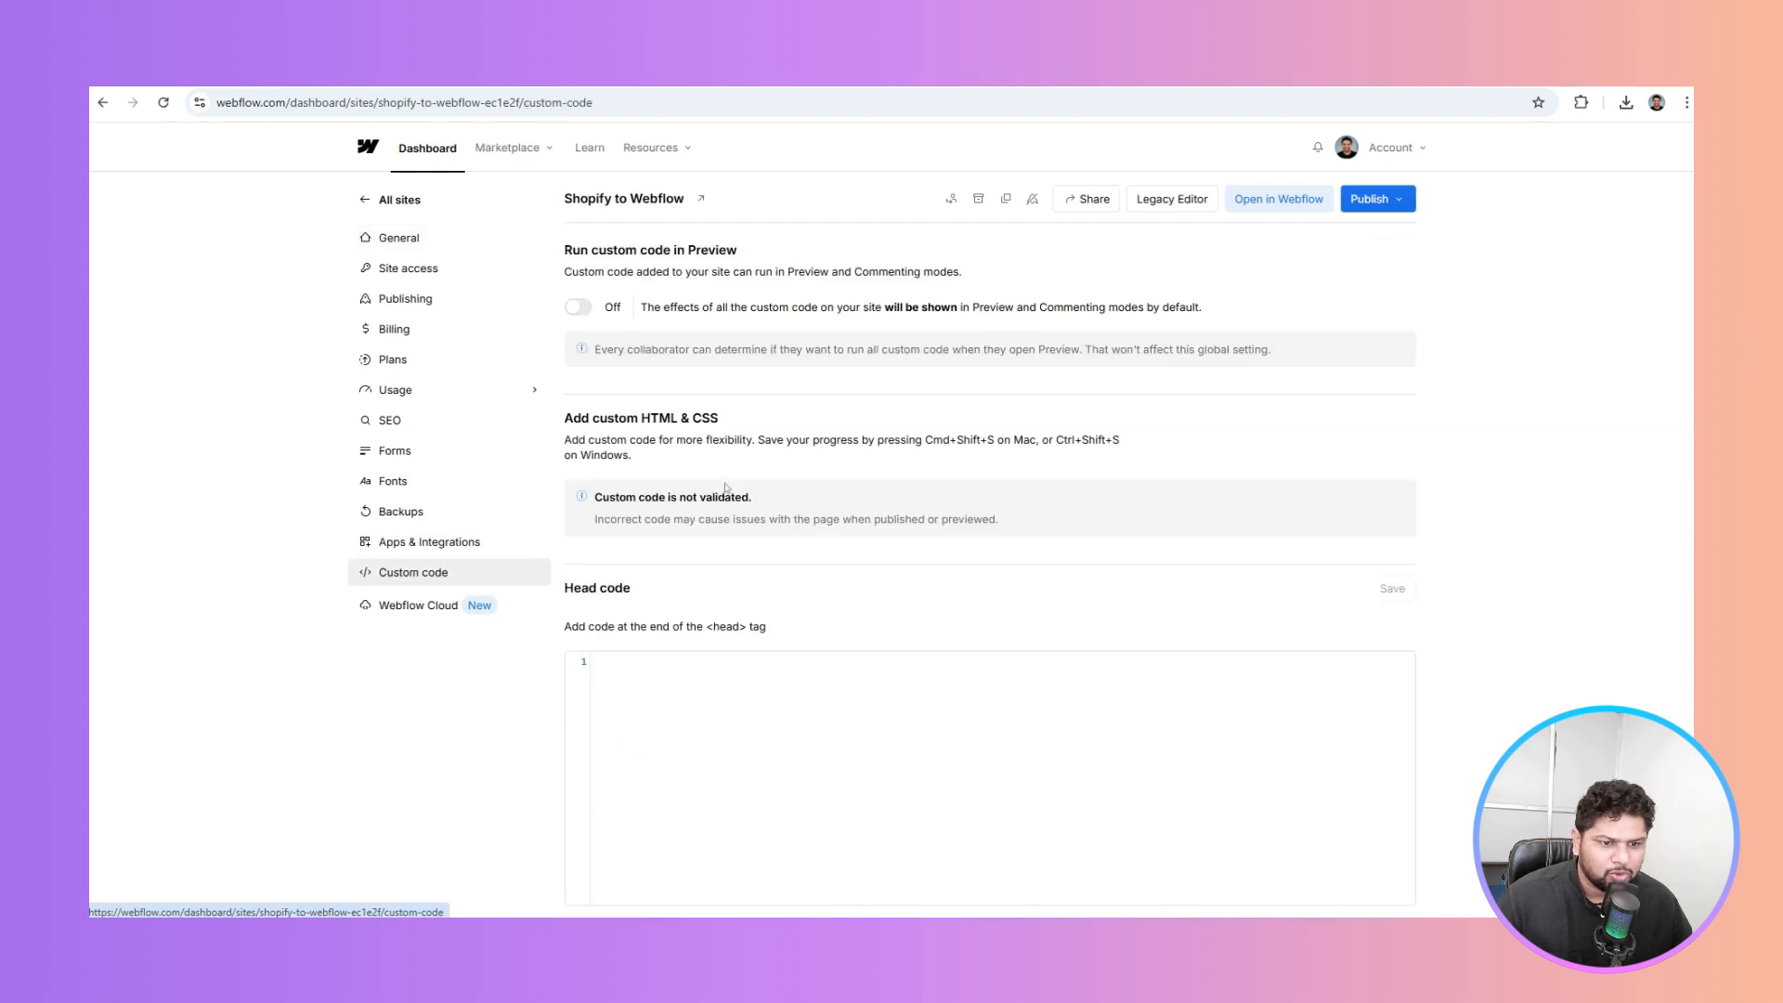
pyautogui.scroll(-6, 726, 485)
pyautogui.scroll(5, 726, 485)
pyautogui.scroll(-4, 725, 490)
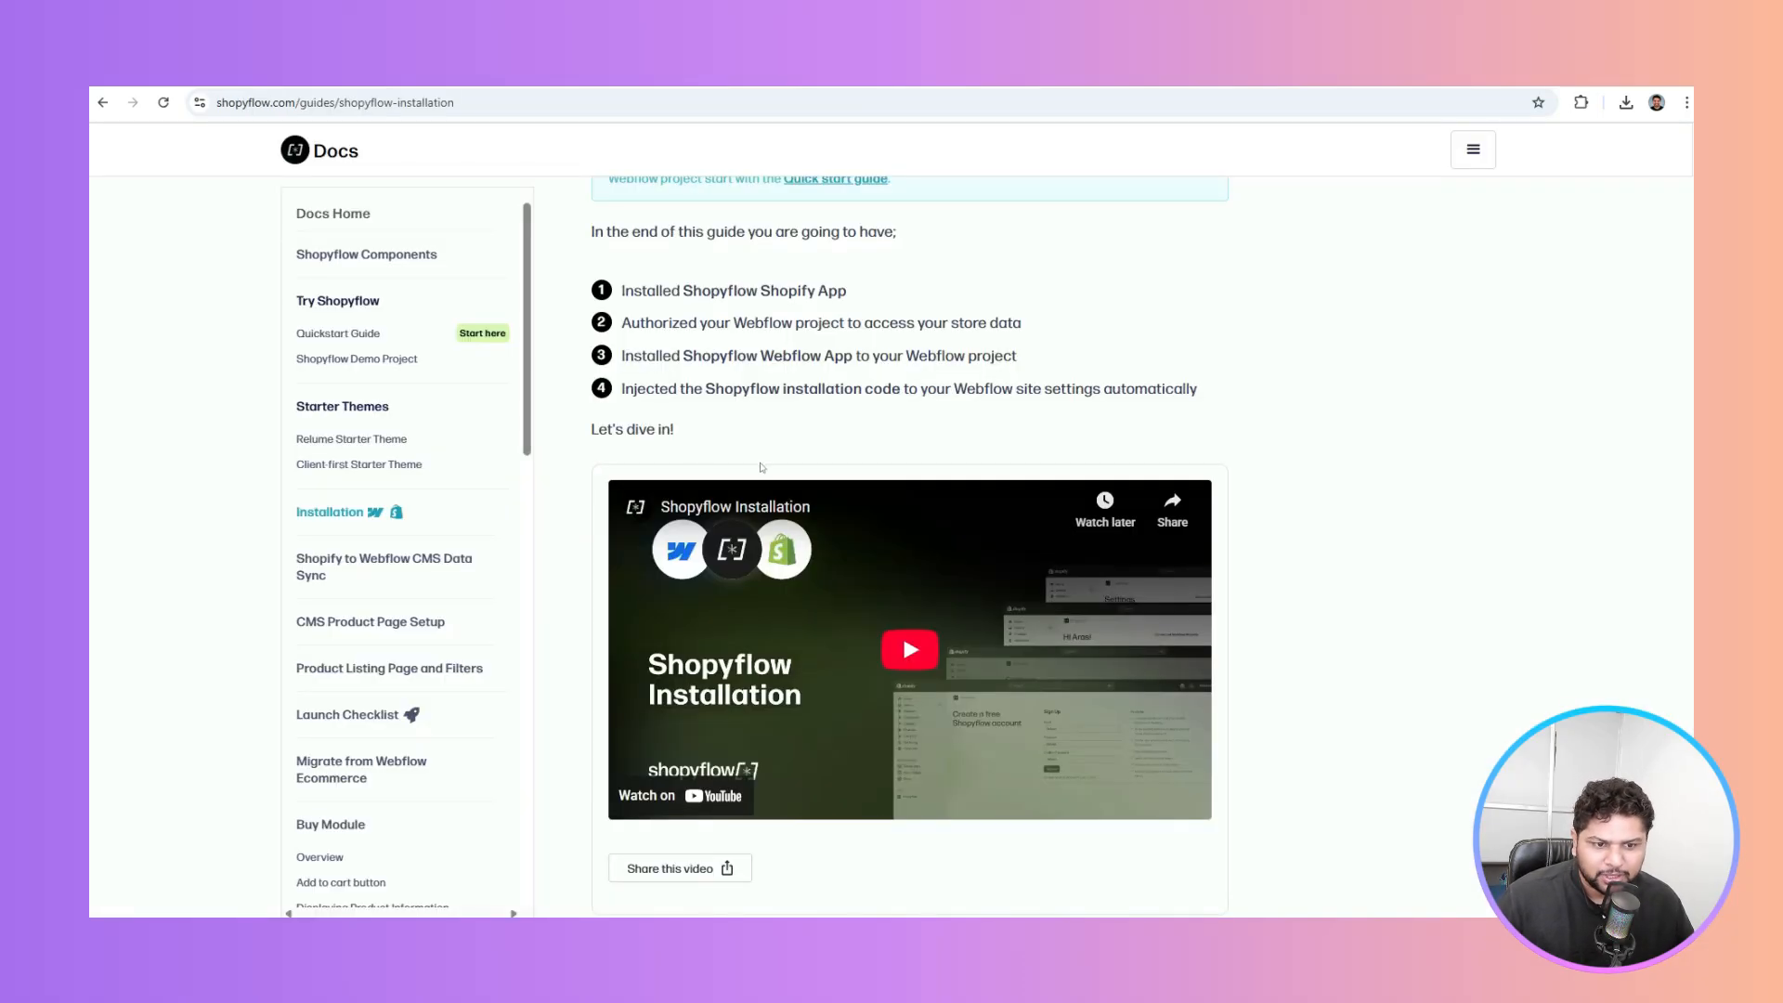
# Open the 'Shopify to Webflow CMS Data Sync' guide and scroll to its seven collections list
pyautogui.scroll(-4, 692, 376)
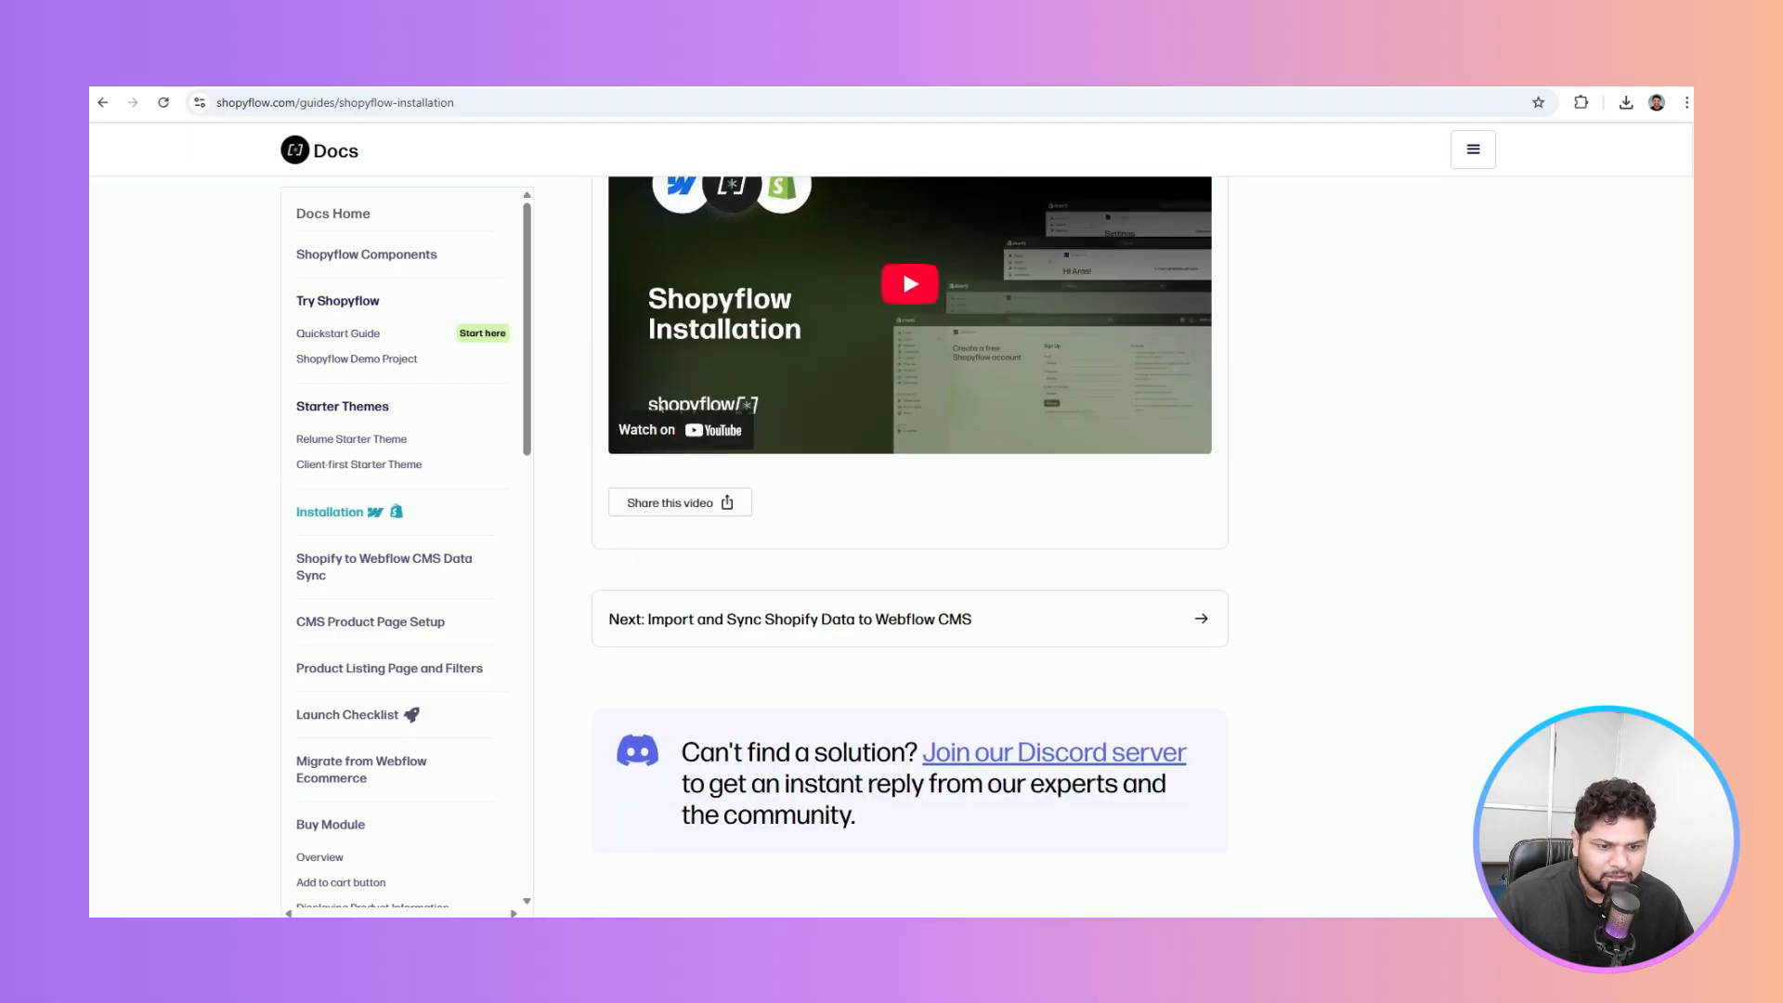
pyautogui.click(354, 569)
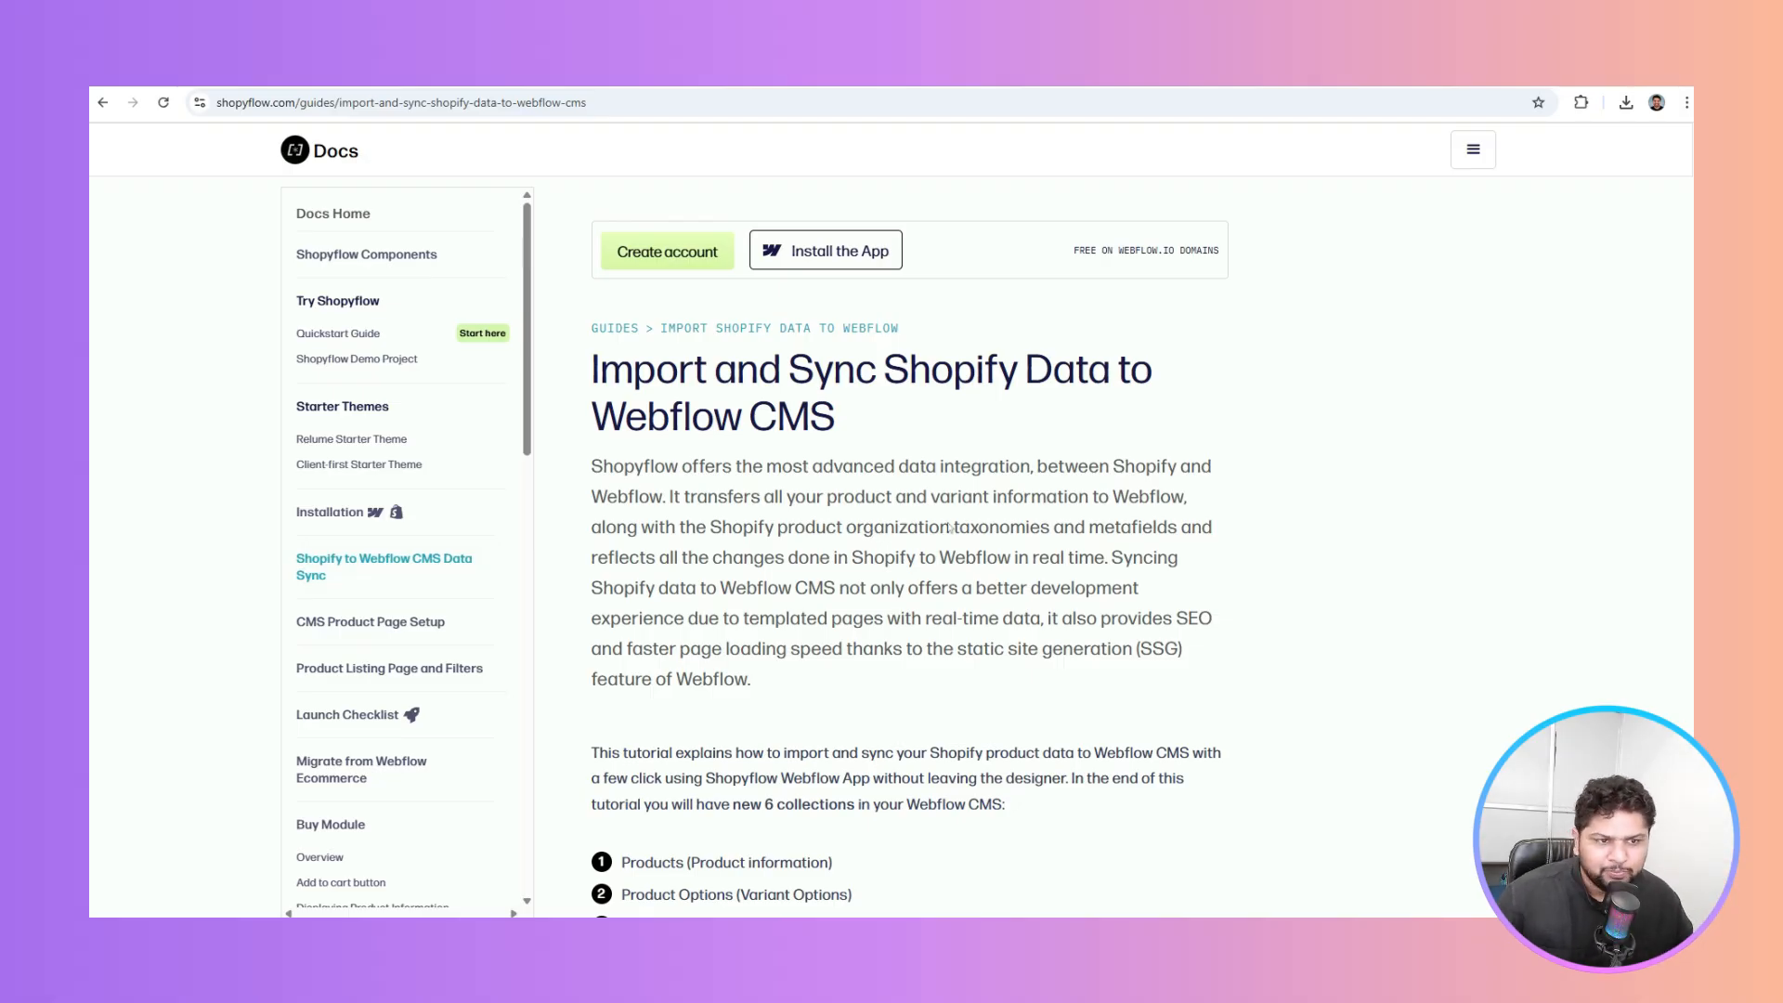
pyautogui.scroll(-5, 678, 531)
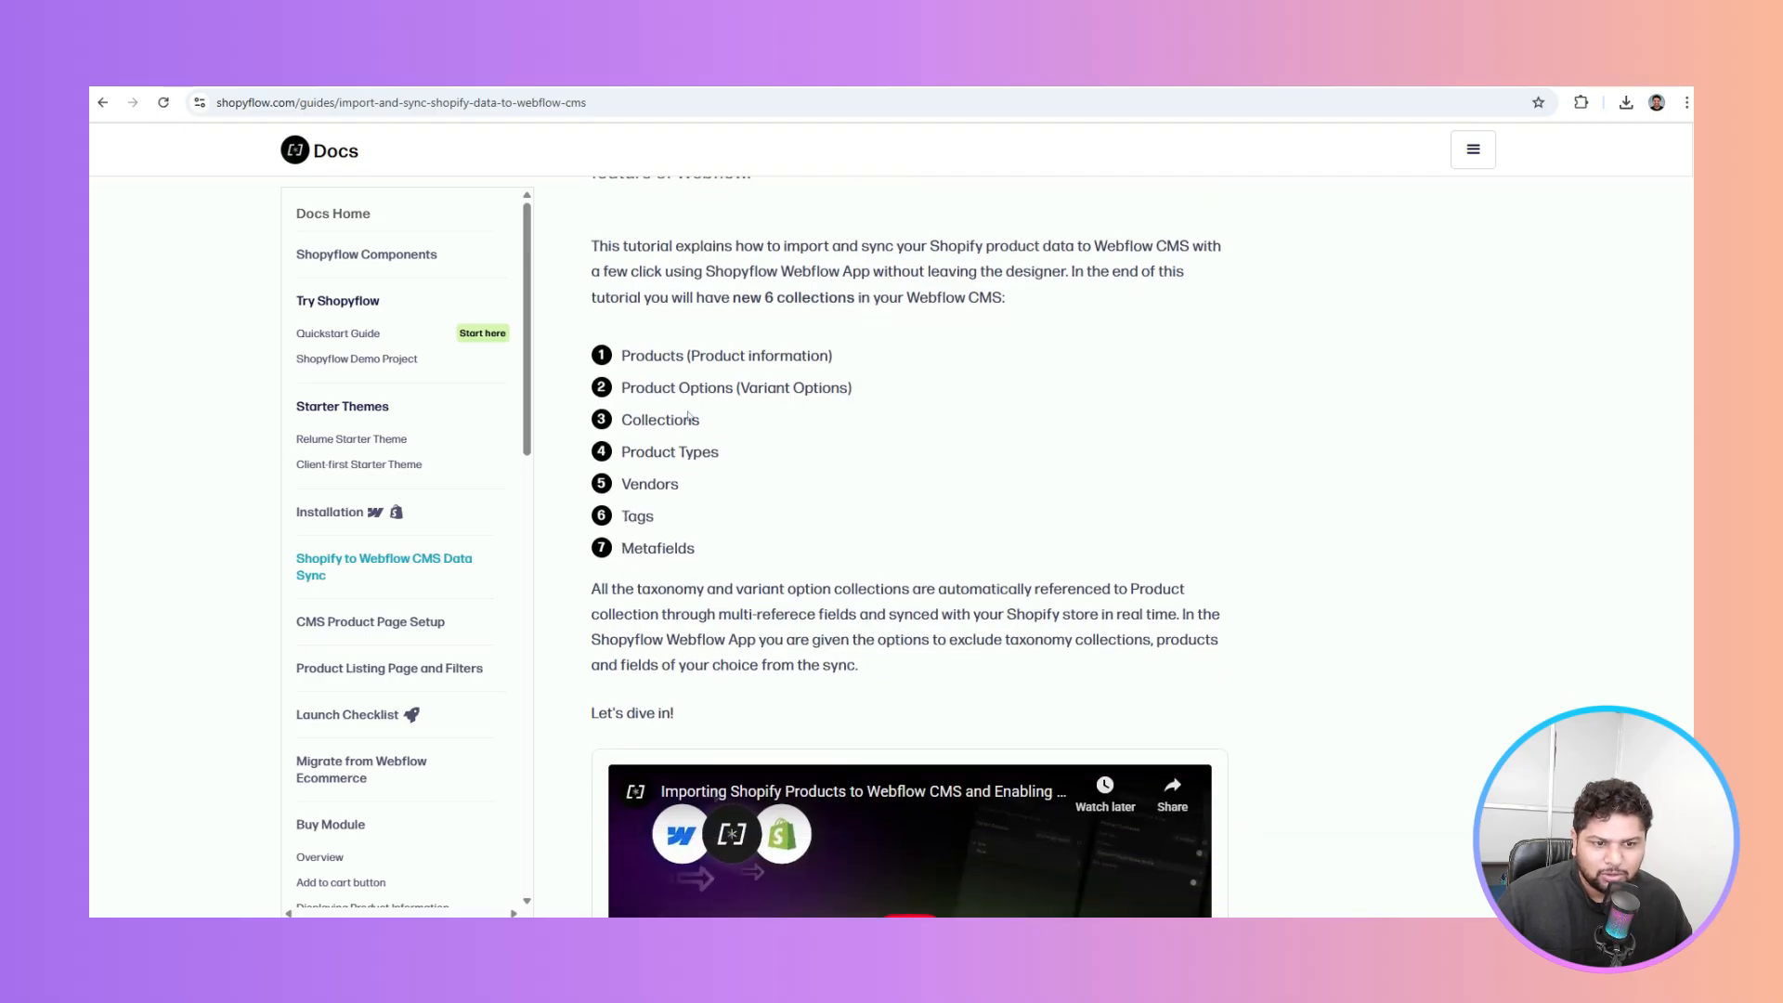
pyautogui.scroll(3, 672, 415)
pyautogui.scroll(-3, 672, 409)
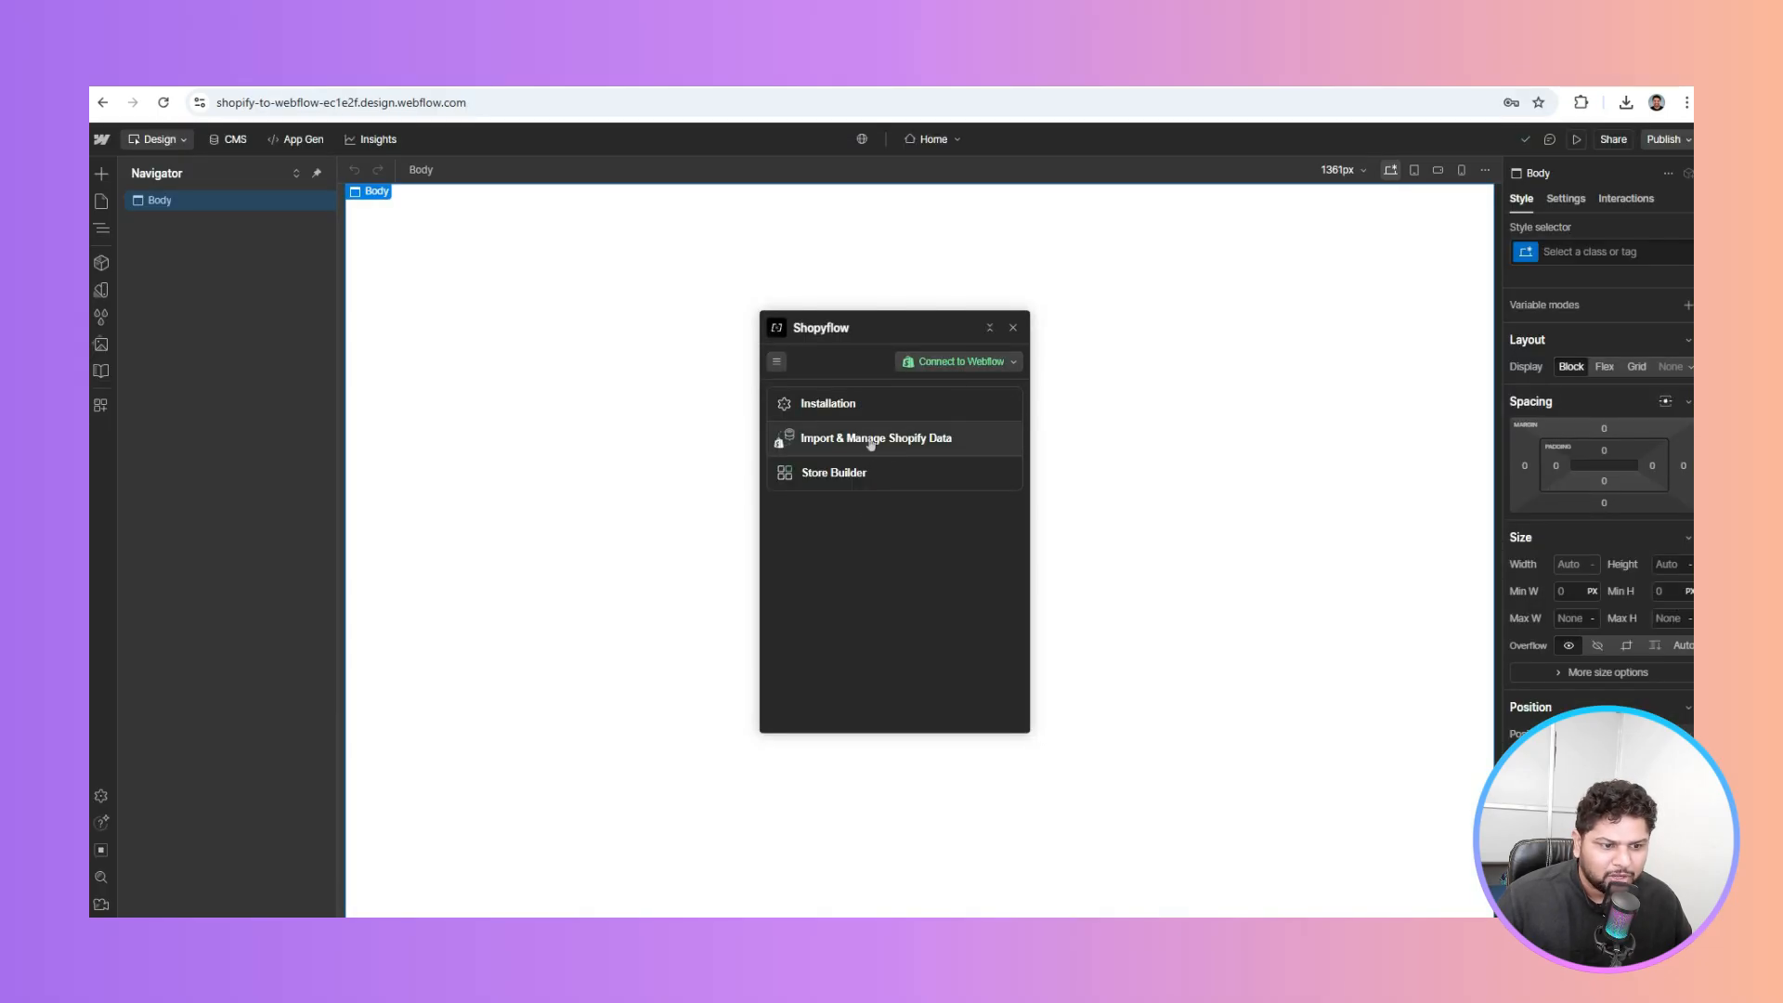
# Start Import & Manage Shopify Data, review the sync setup, and create the 6 new CMS collections
pyautogui.click(869, 442)
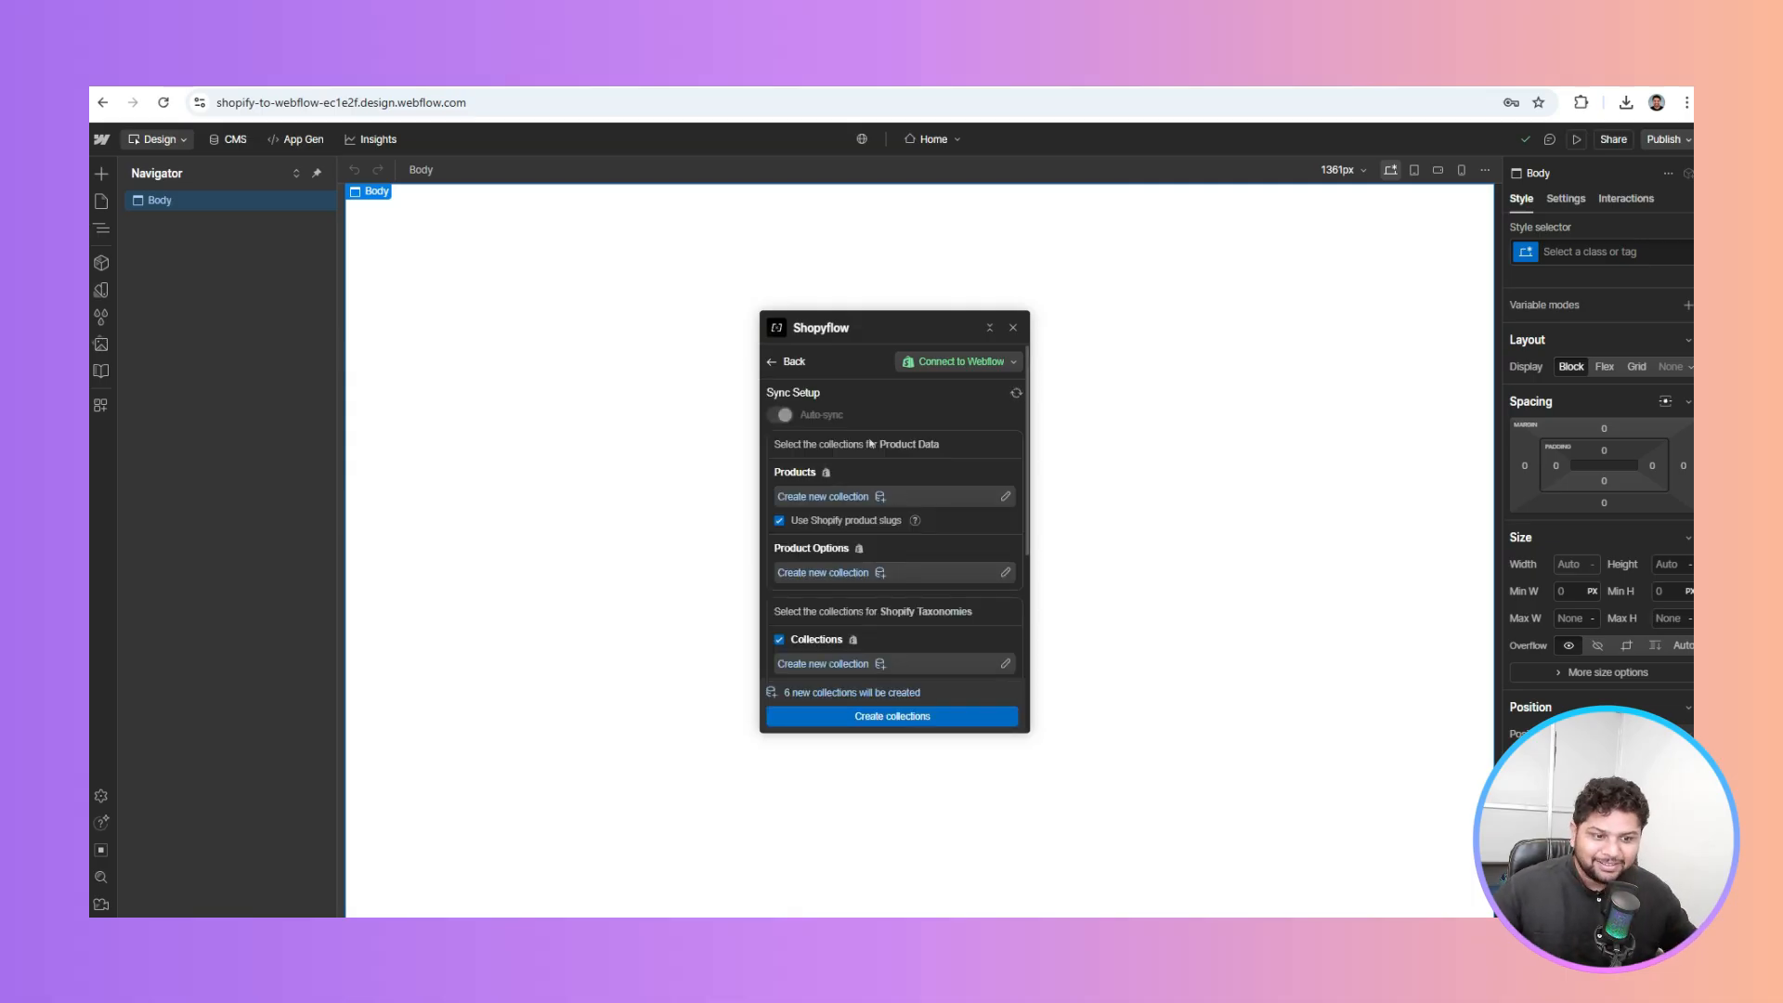
pyautogui.scroll(-5, 870, 444)
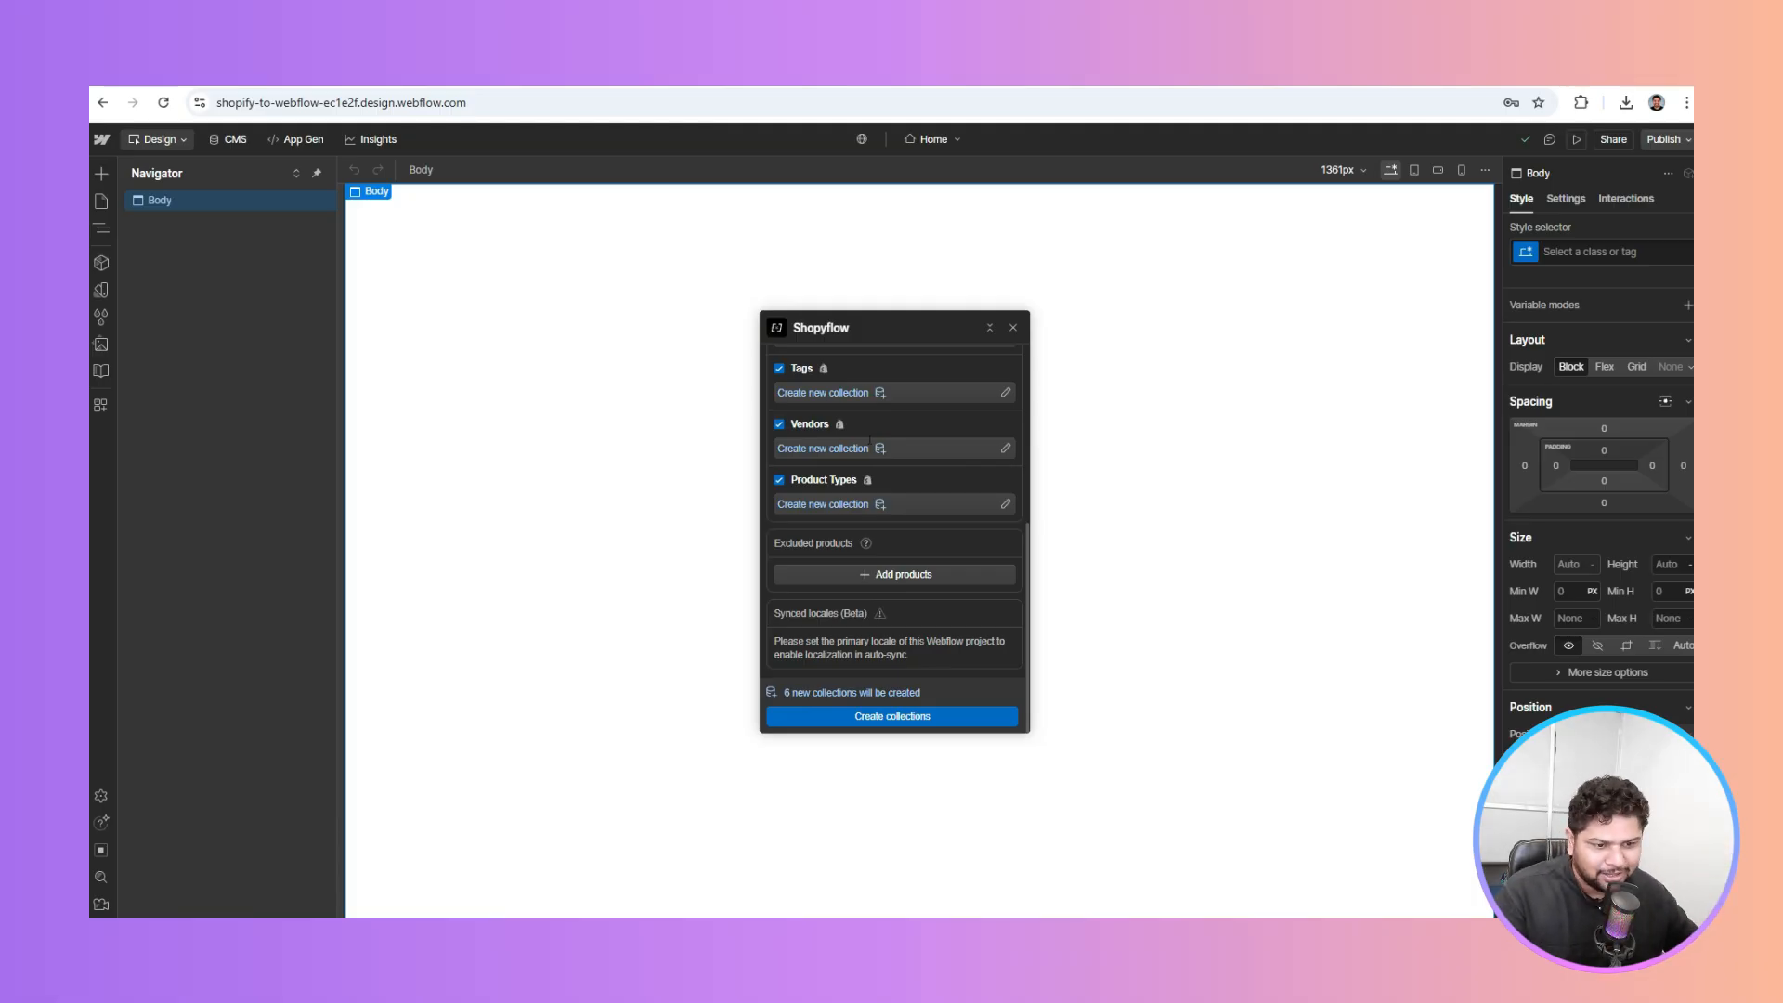
pyautogui.scroll(5, 880, 455)
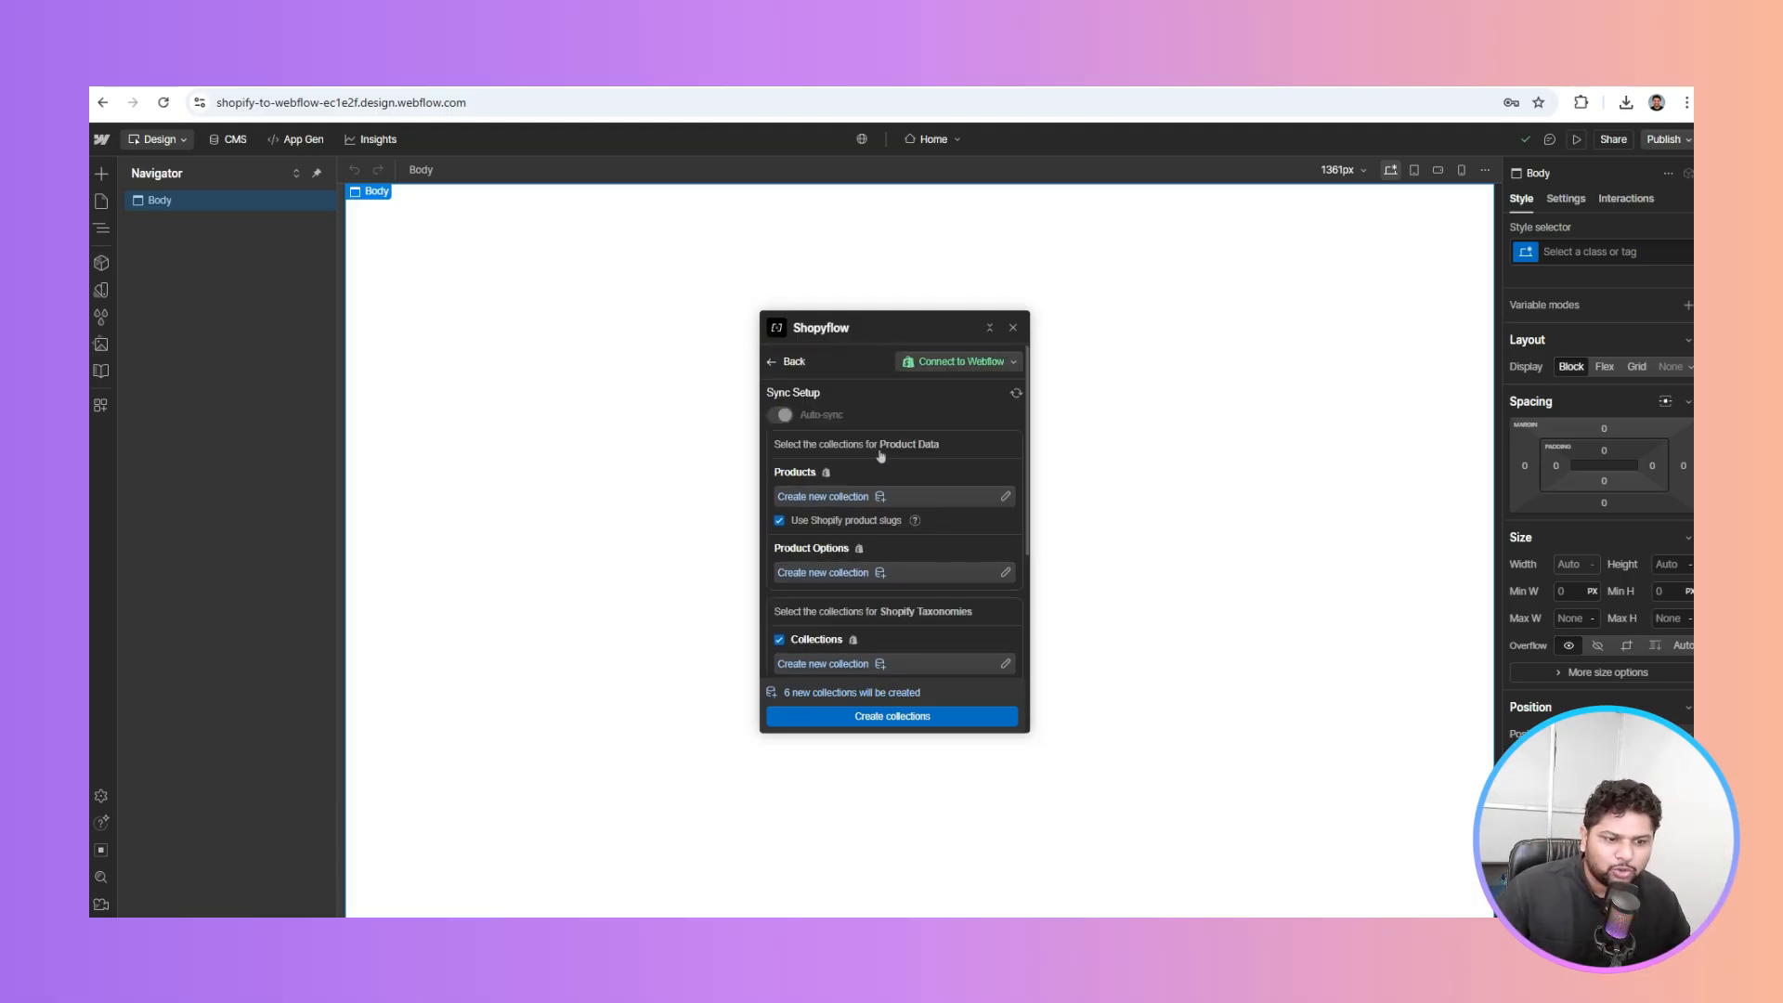
pyautogui.scroll(-5, 850, 501)
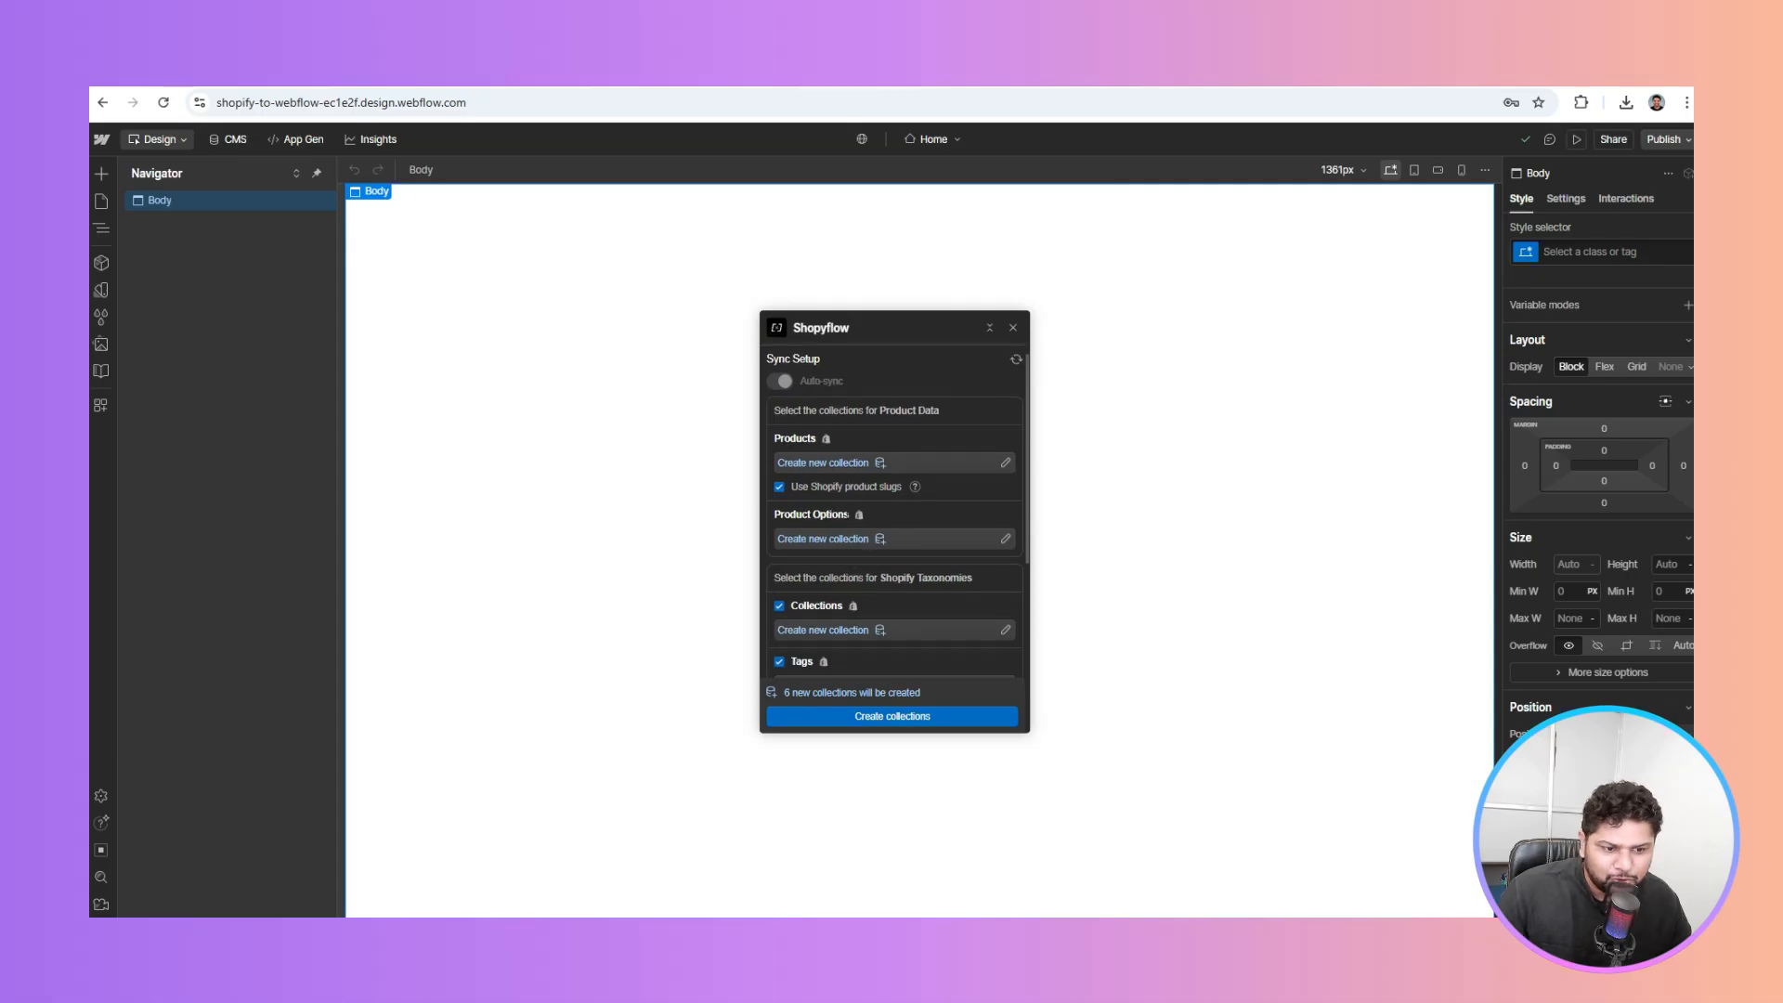
pyautogui.click(910, 719)
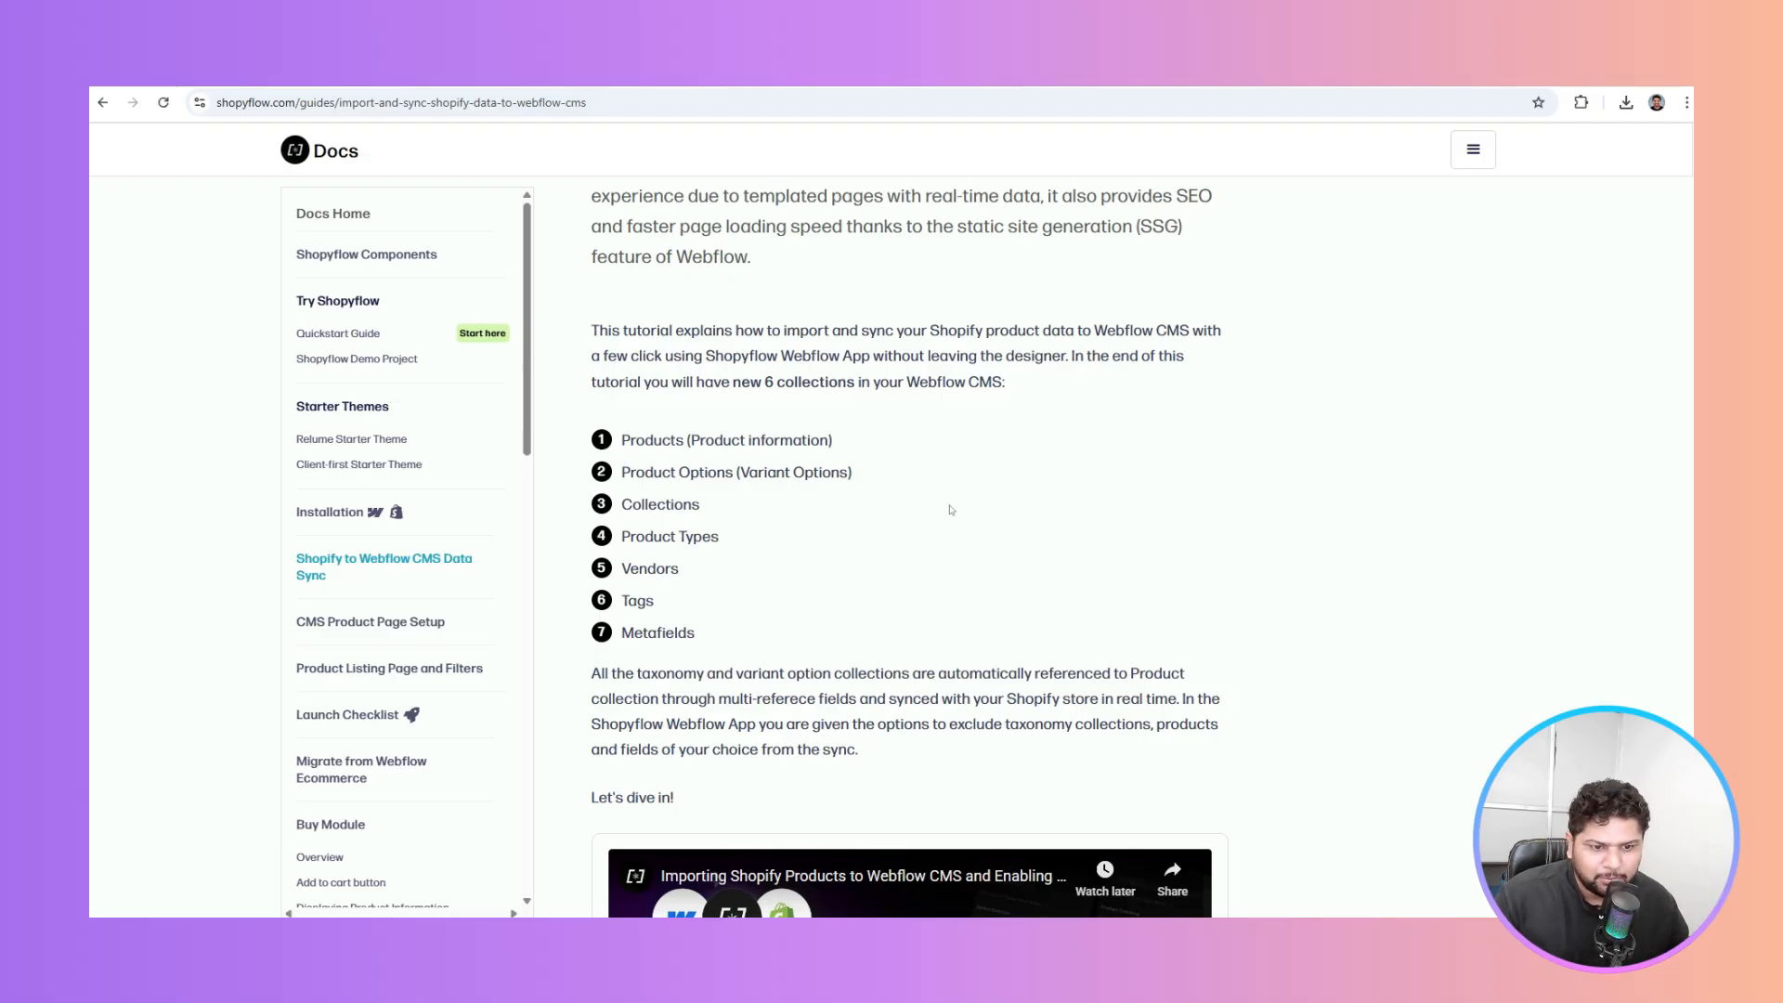
pyautogui.moveTo(710, 645); pyautogui.dragTo(621, 448)
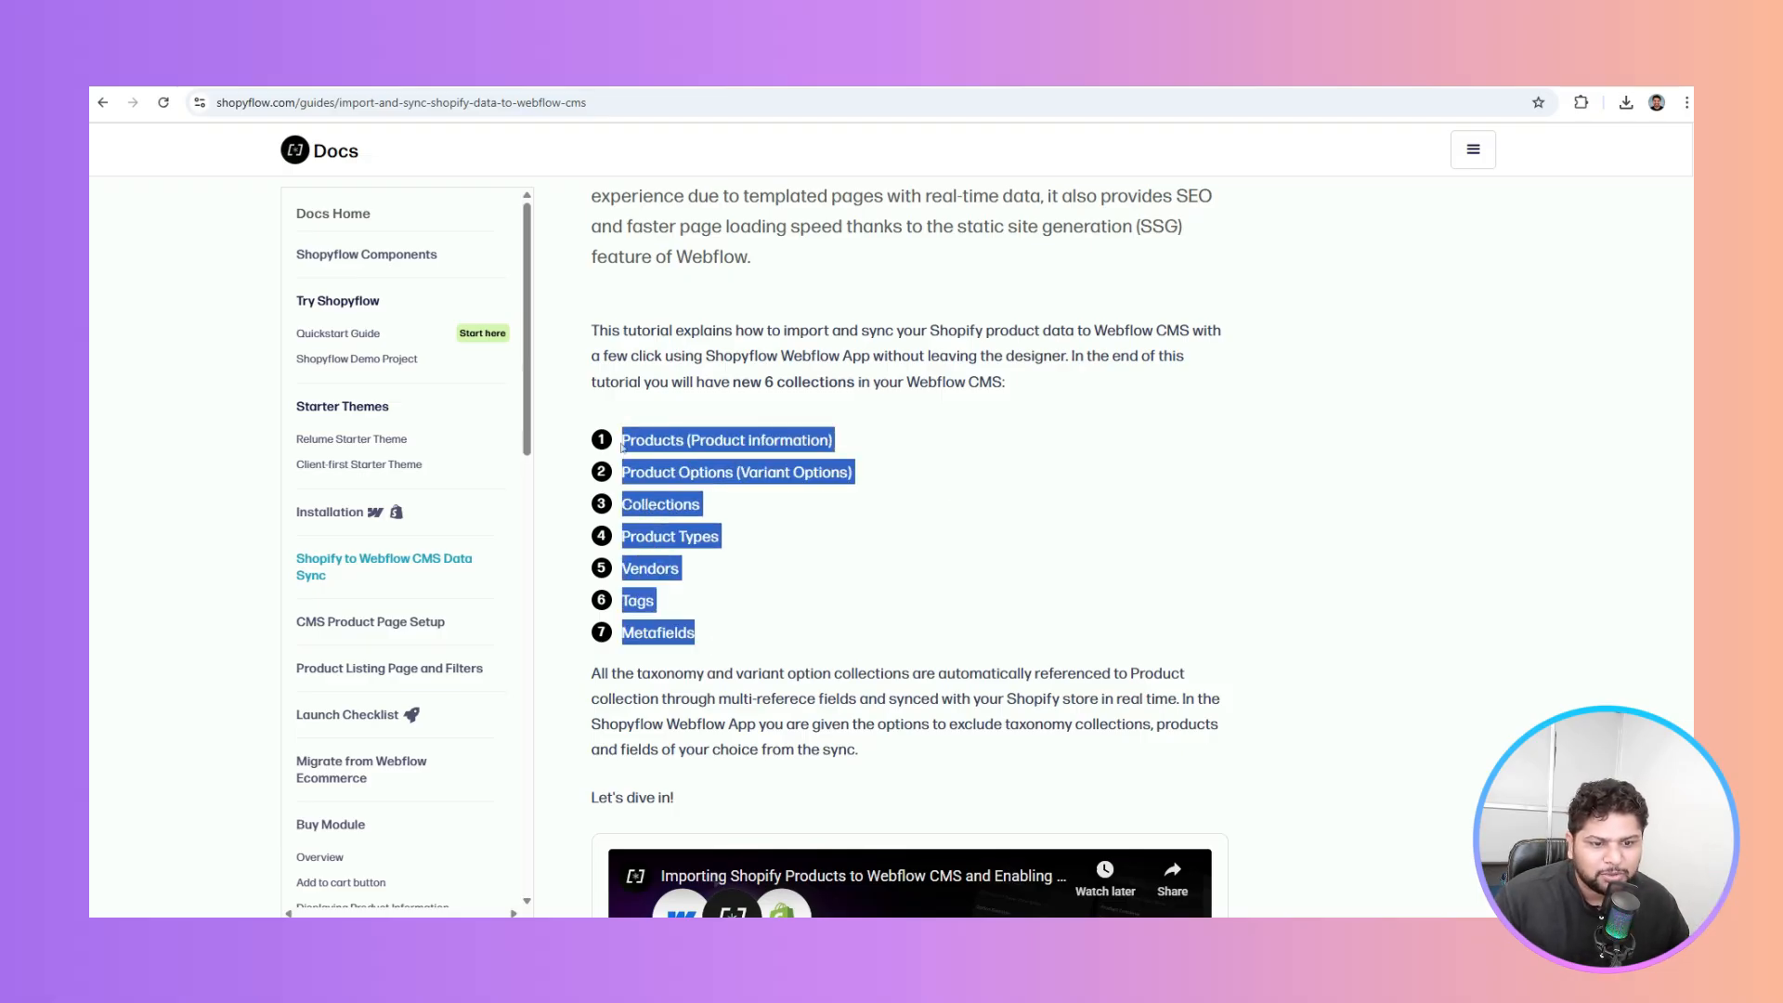
pyautogui.click(1010, 459)
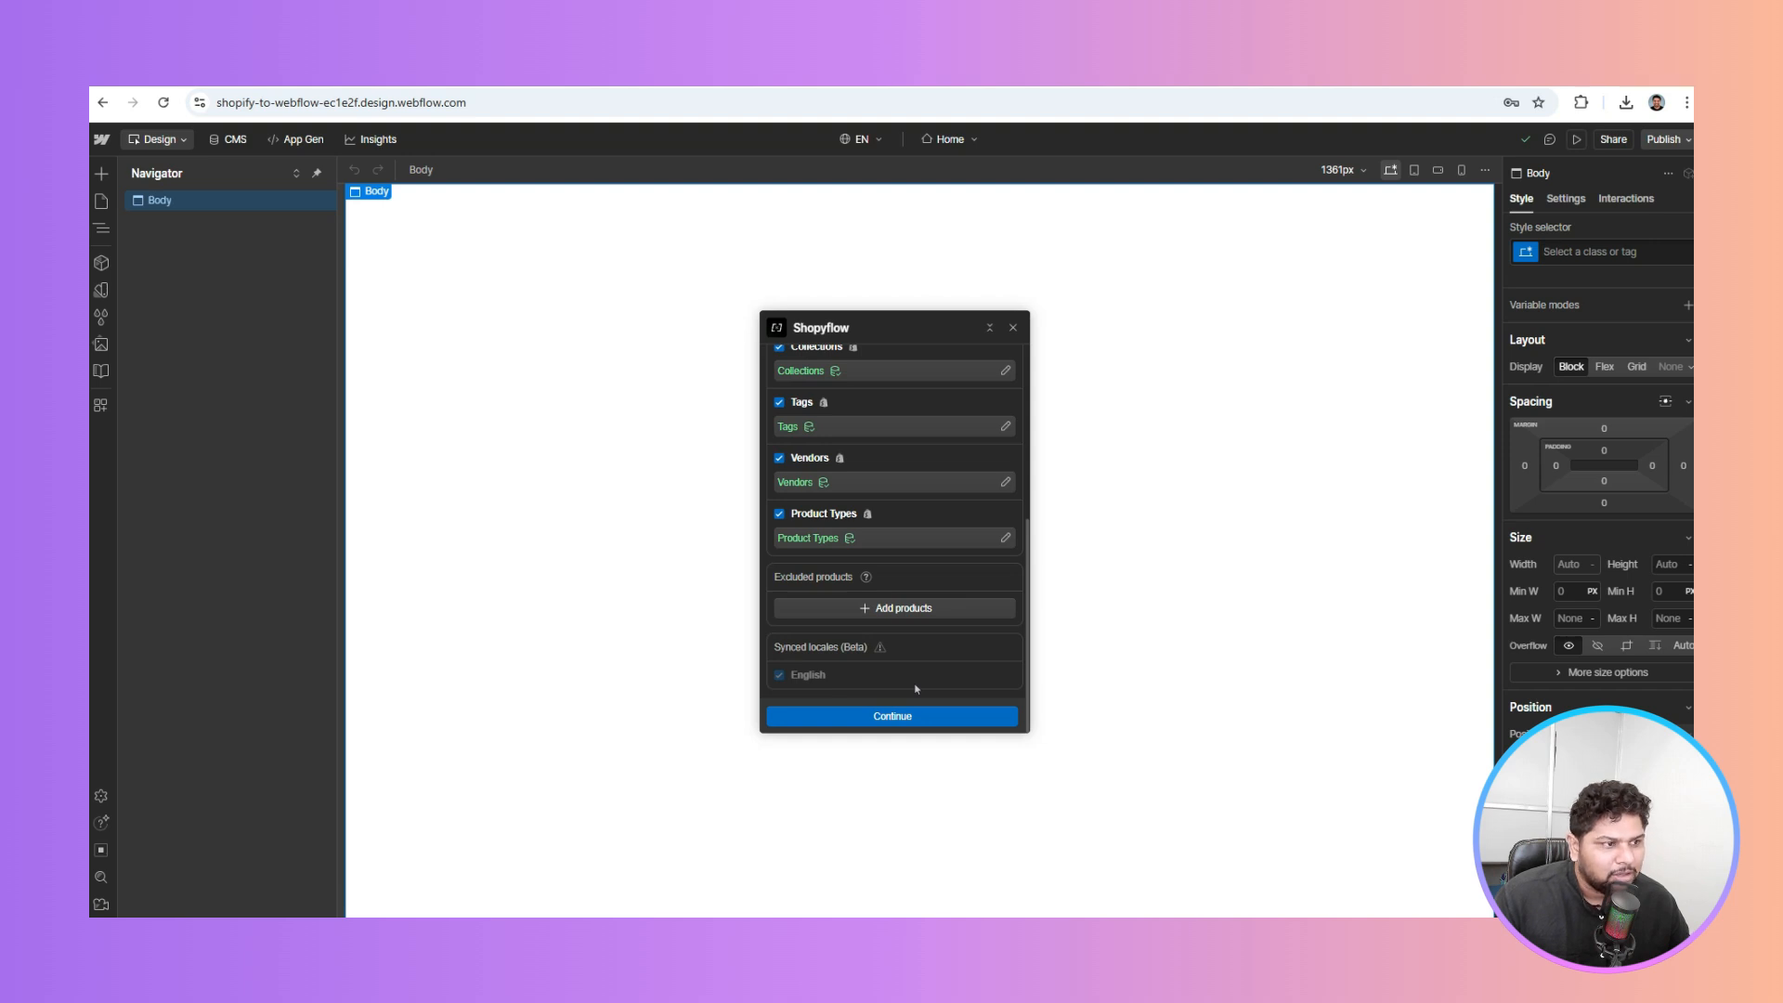
# Continue past collection creation, tick 'I have published my site', and validate publish settings
pyautogui.click(901, 718)
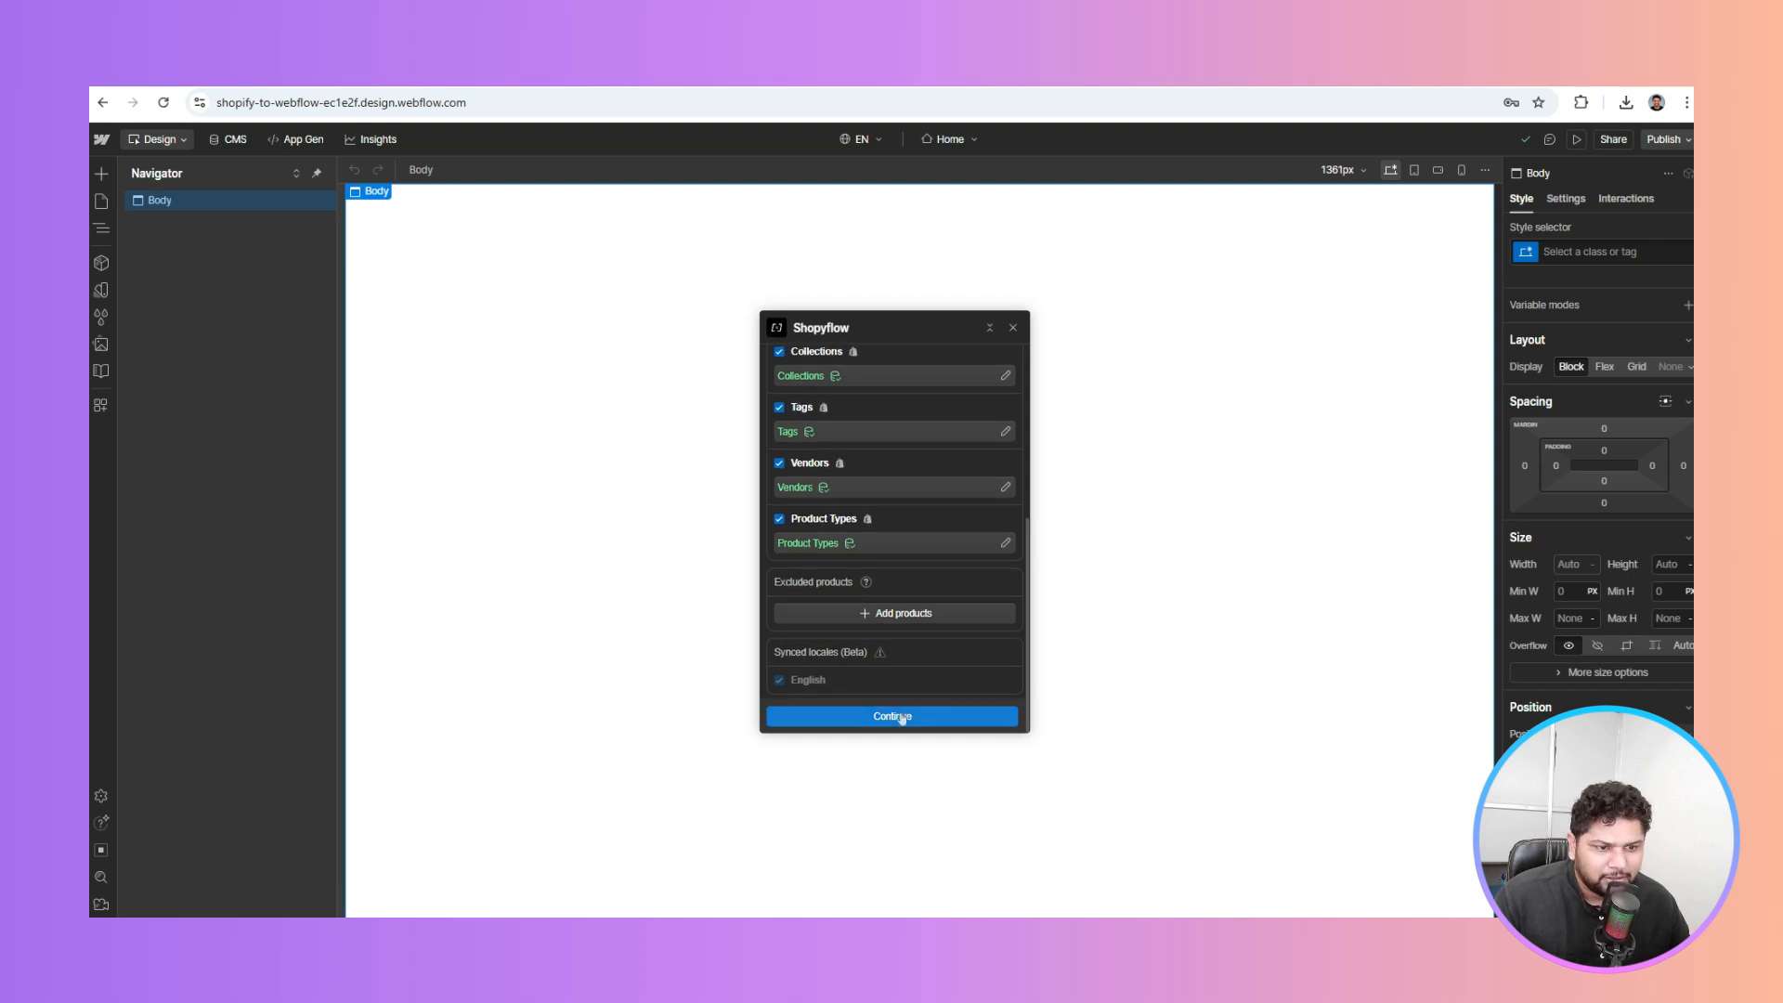
pyautogui.click(901, 718)
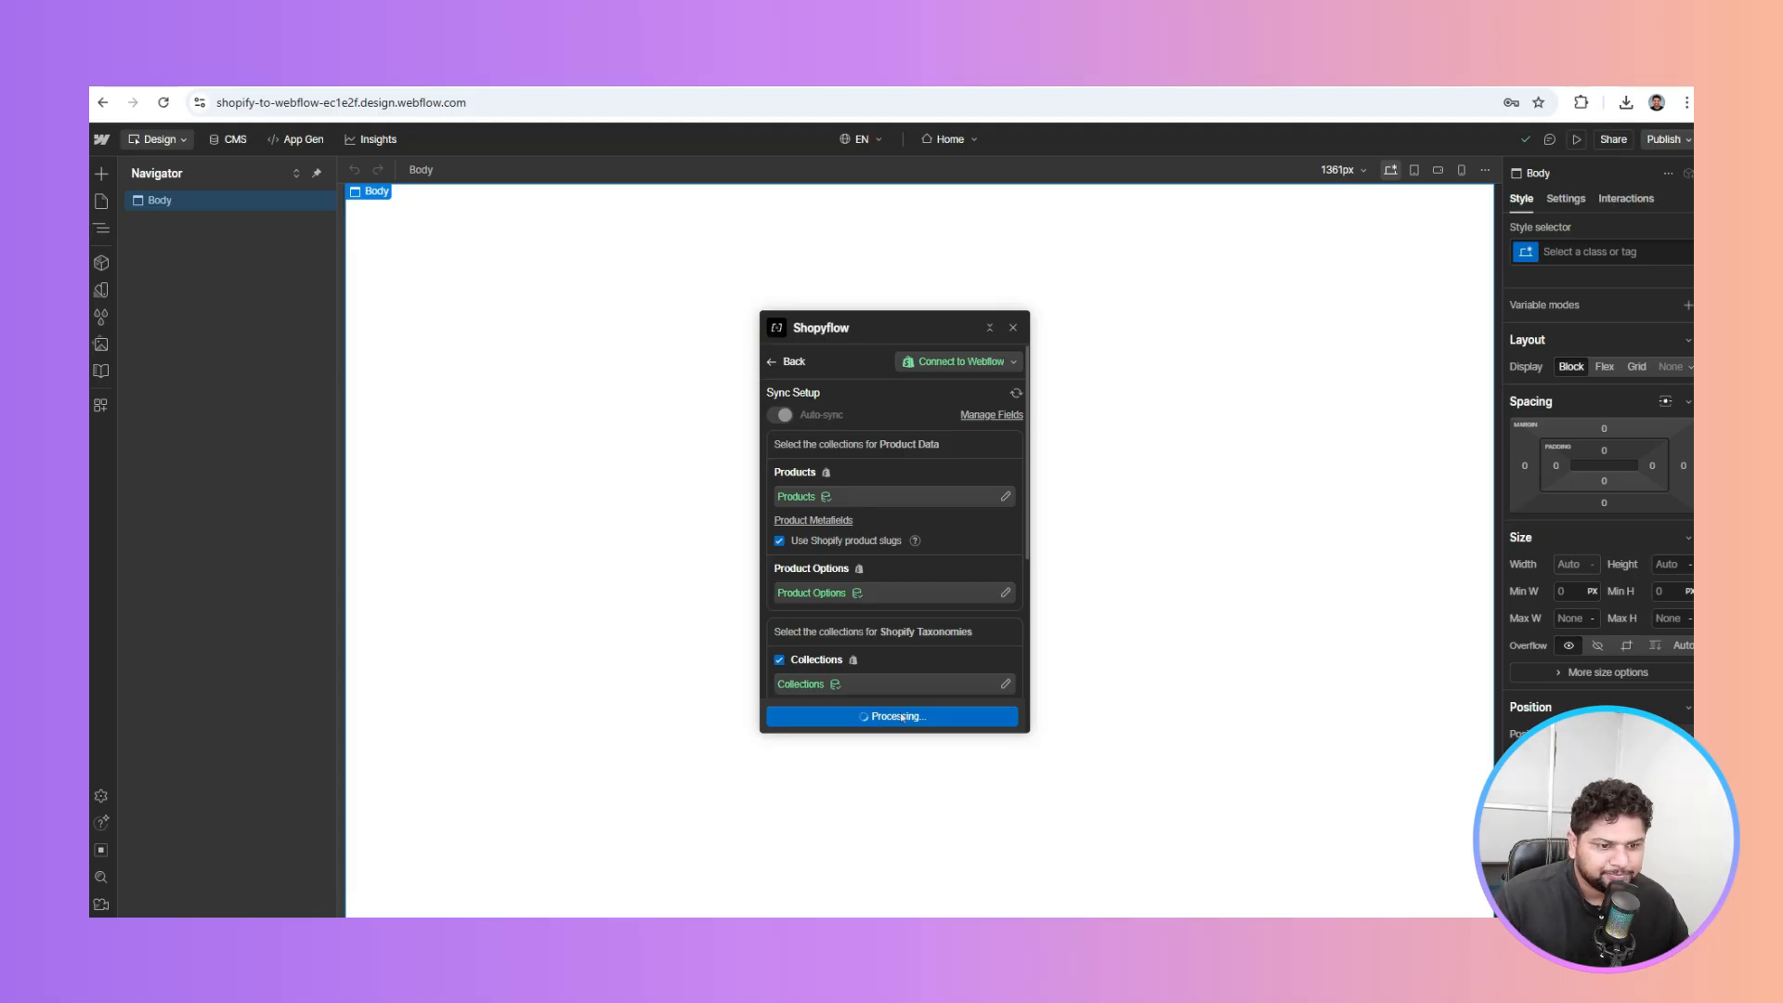
pyautogui.scroll(-5, 871, 557)
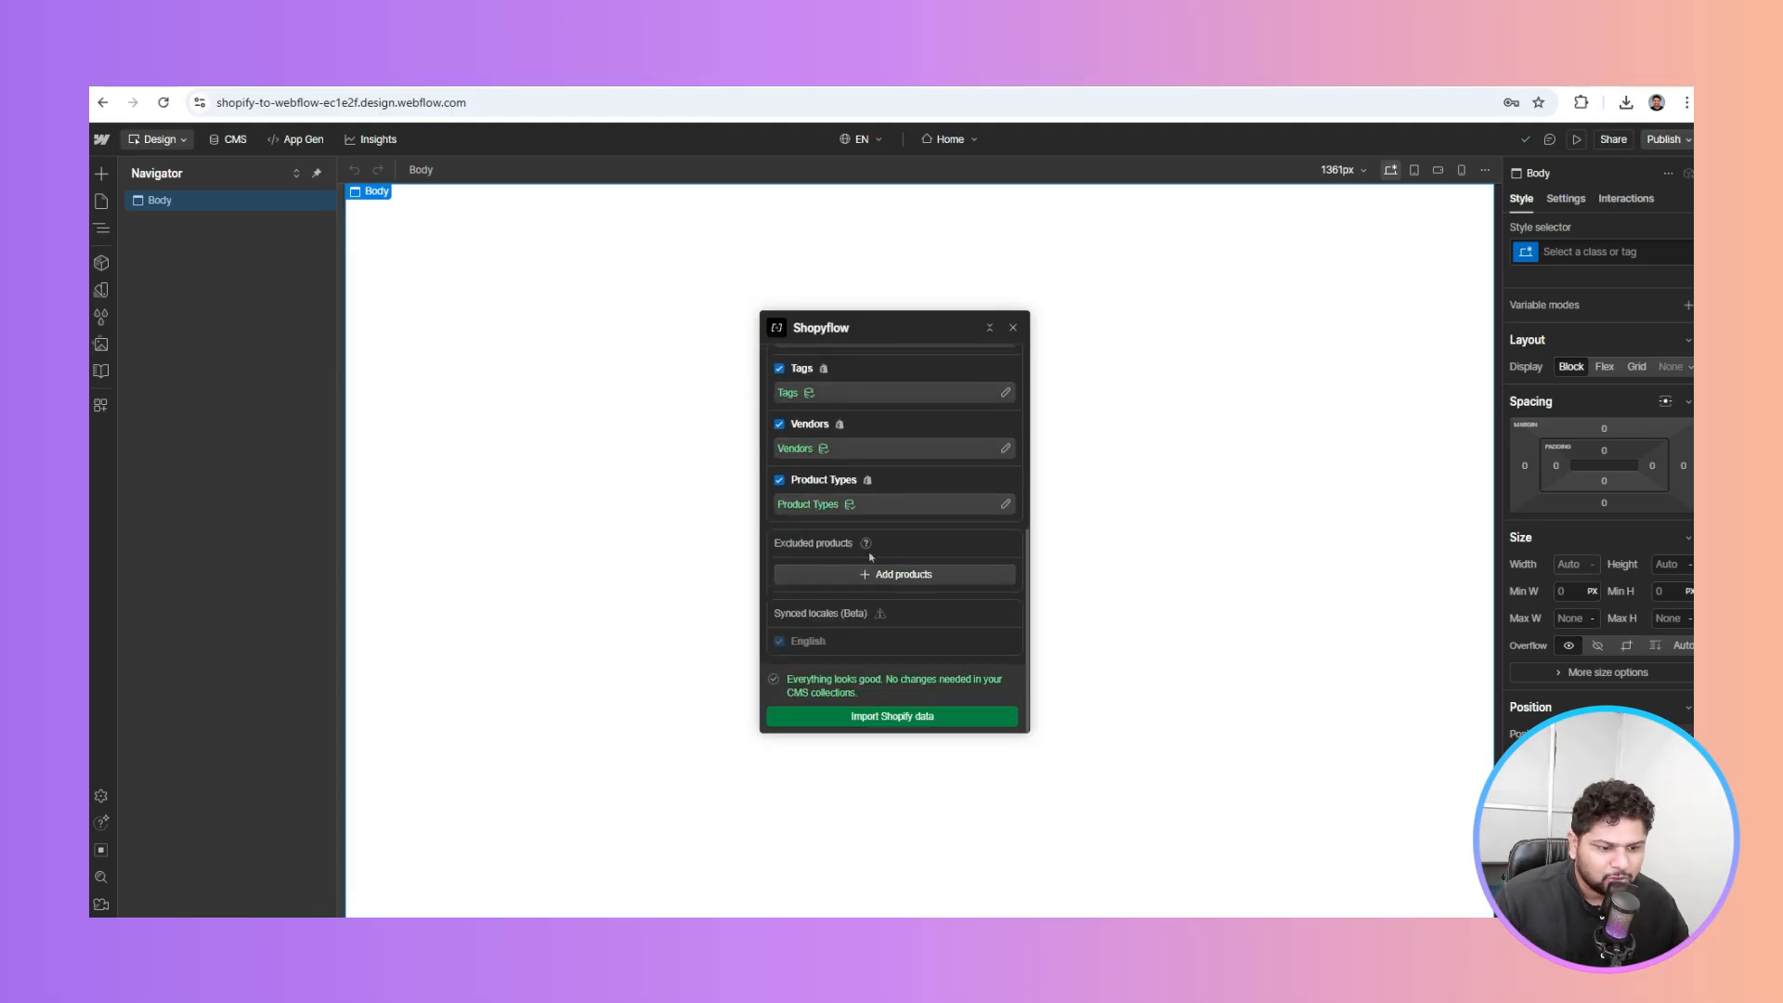
pyautogui.click(778, 686)
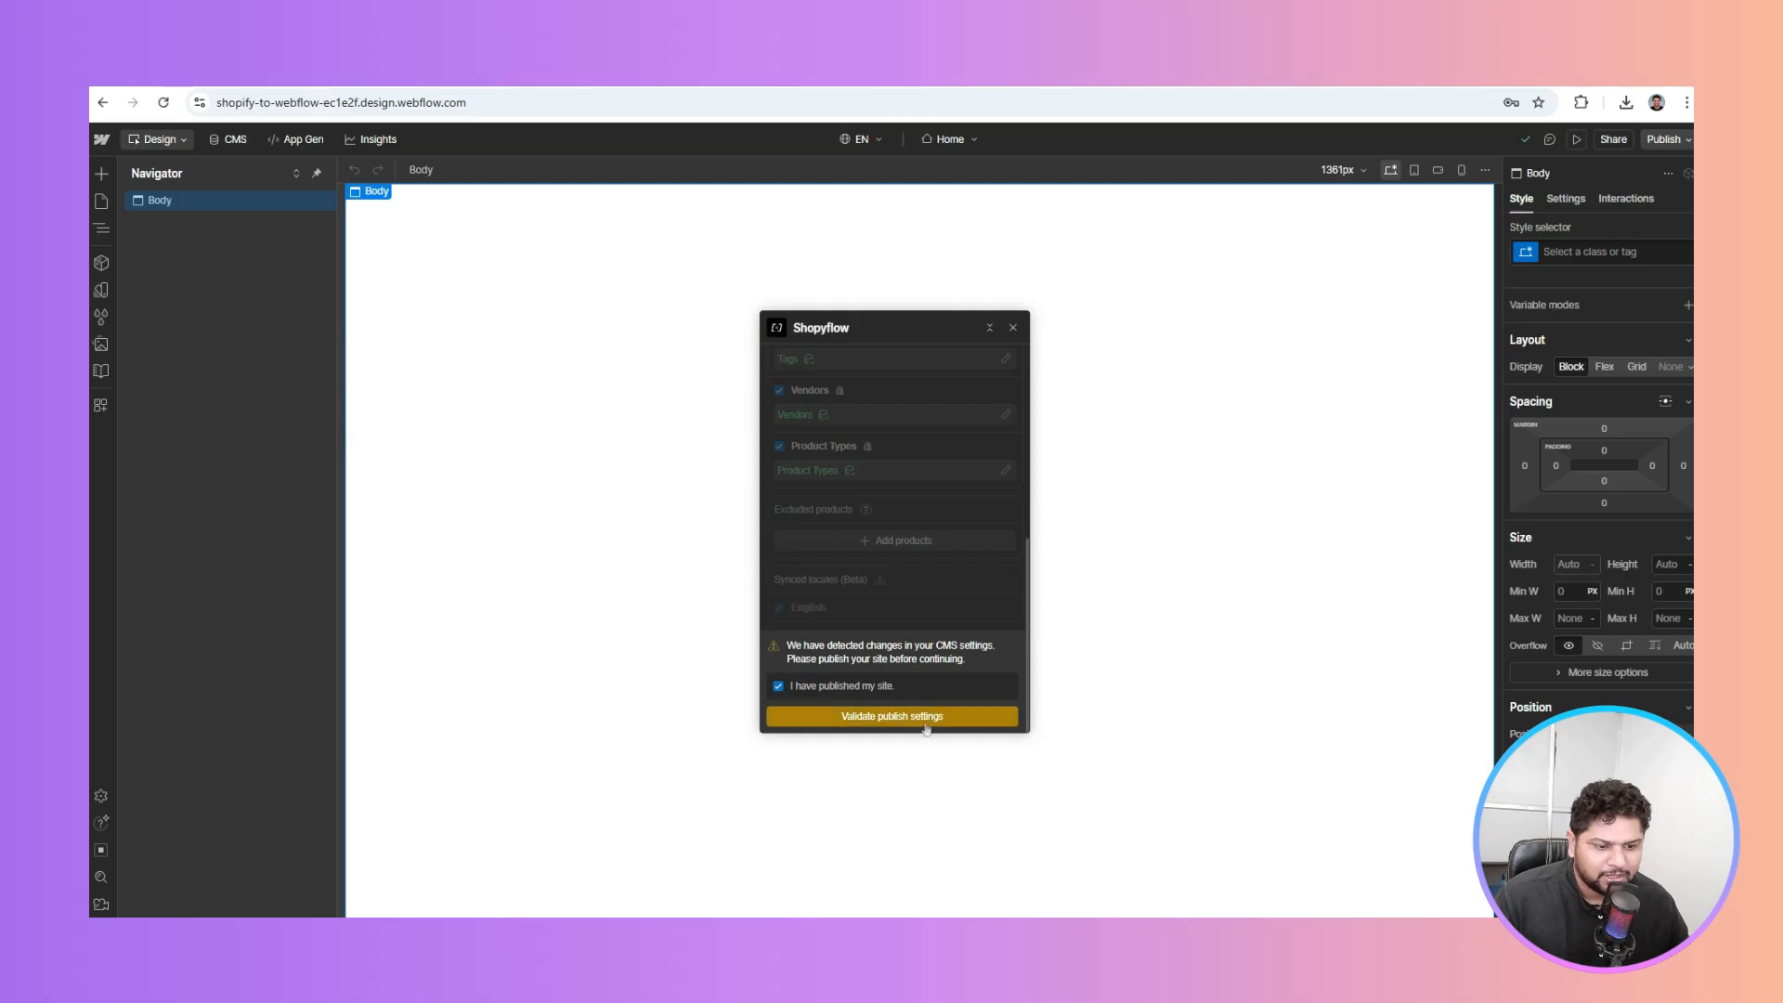
pyautogui.click(926, 720)
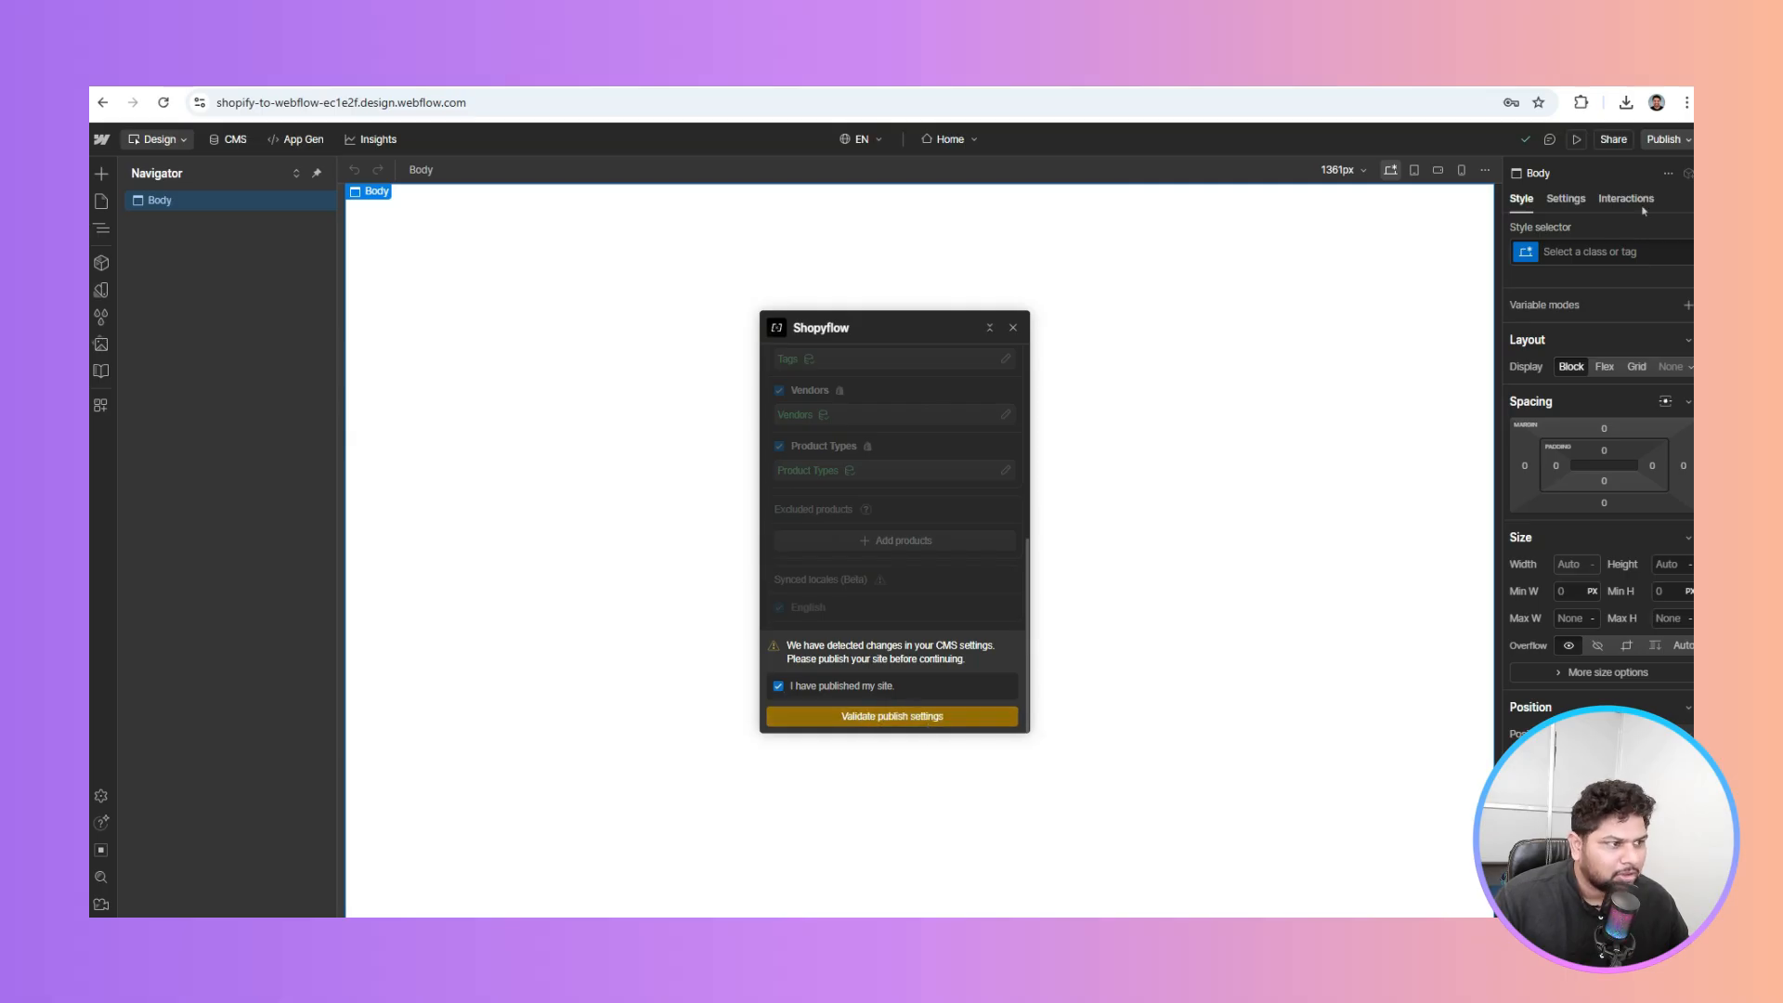
# Publish the site to the staging domain, revalidate publish settings, and import the Shopify data
pyautogui.click(1667, 142)
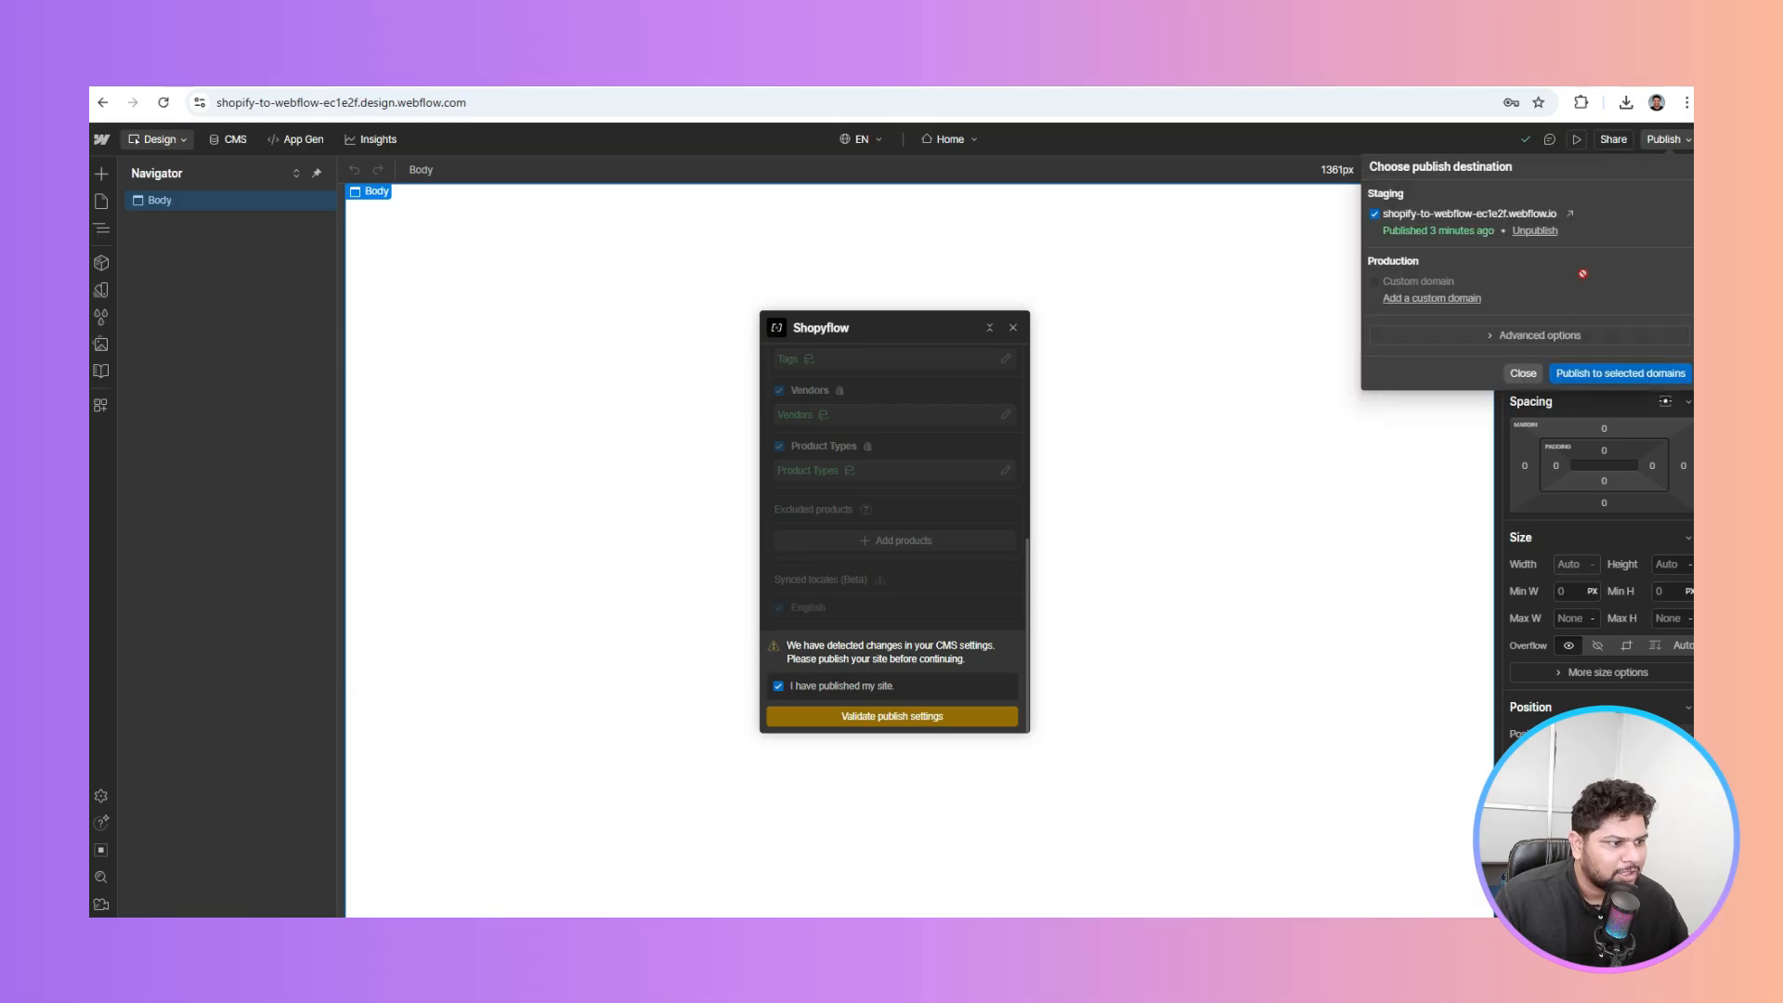
pyautogui.click(1587, 371)
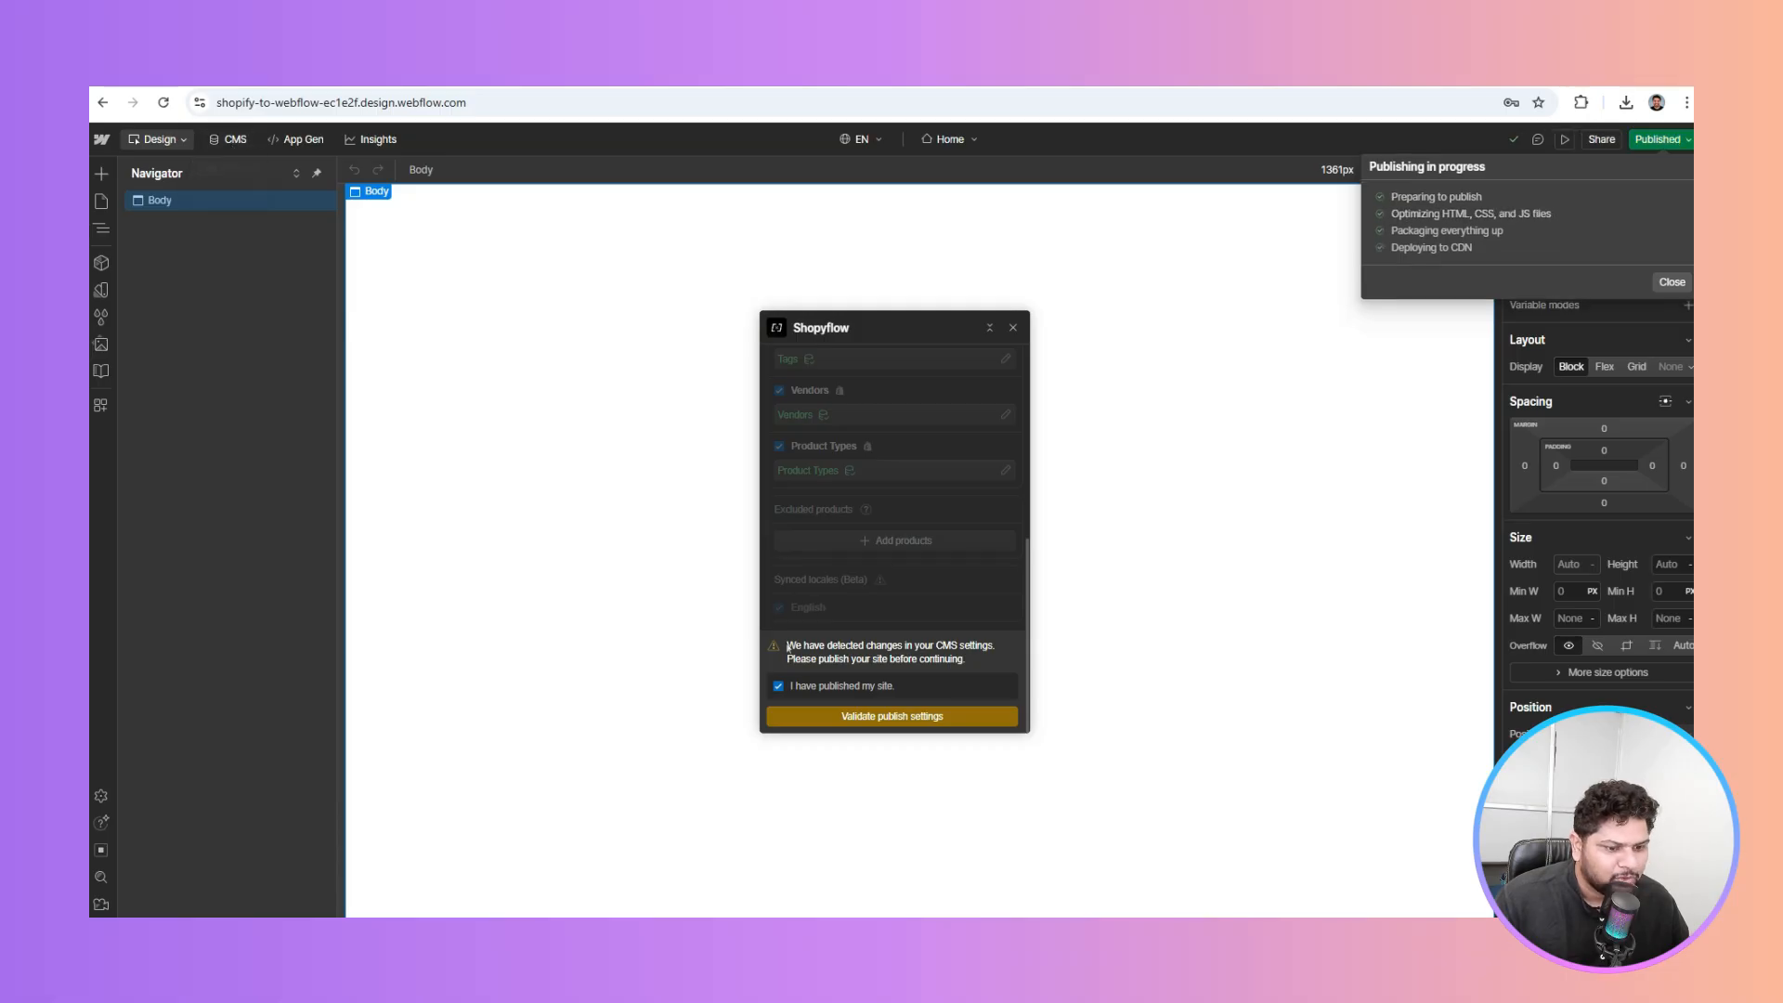
pyautogui.click(859, 720)
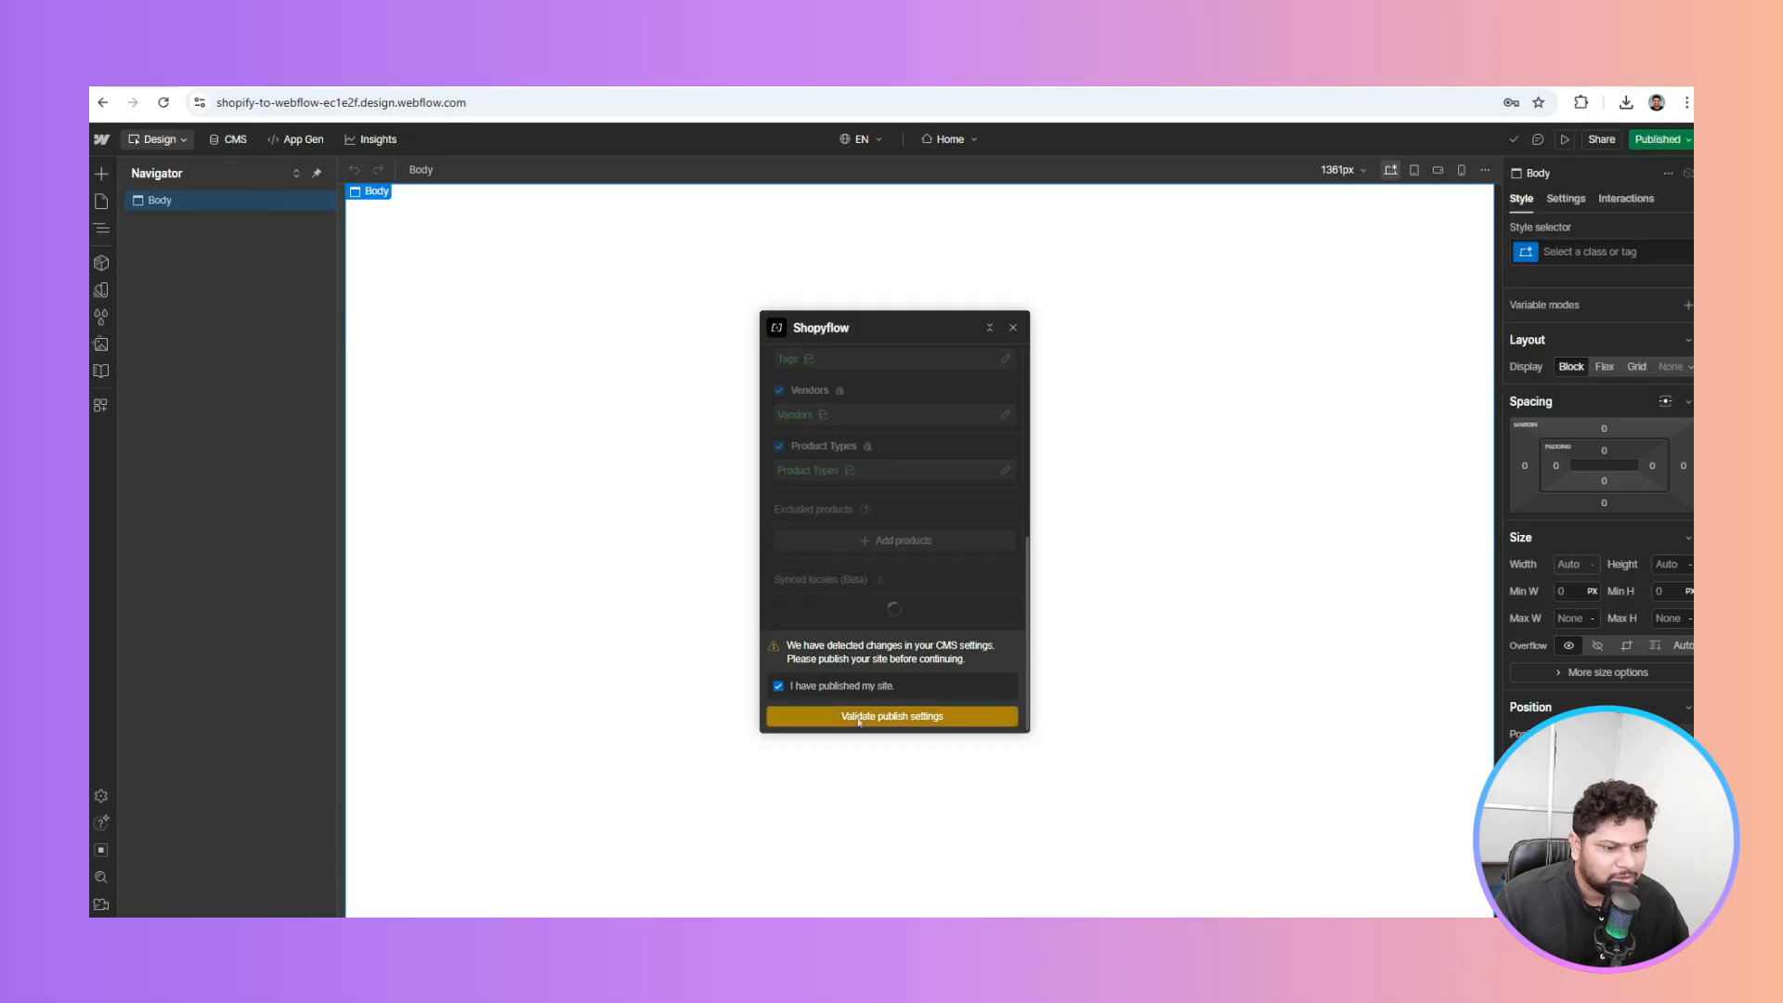
pyautogui.click(859, 720)
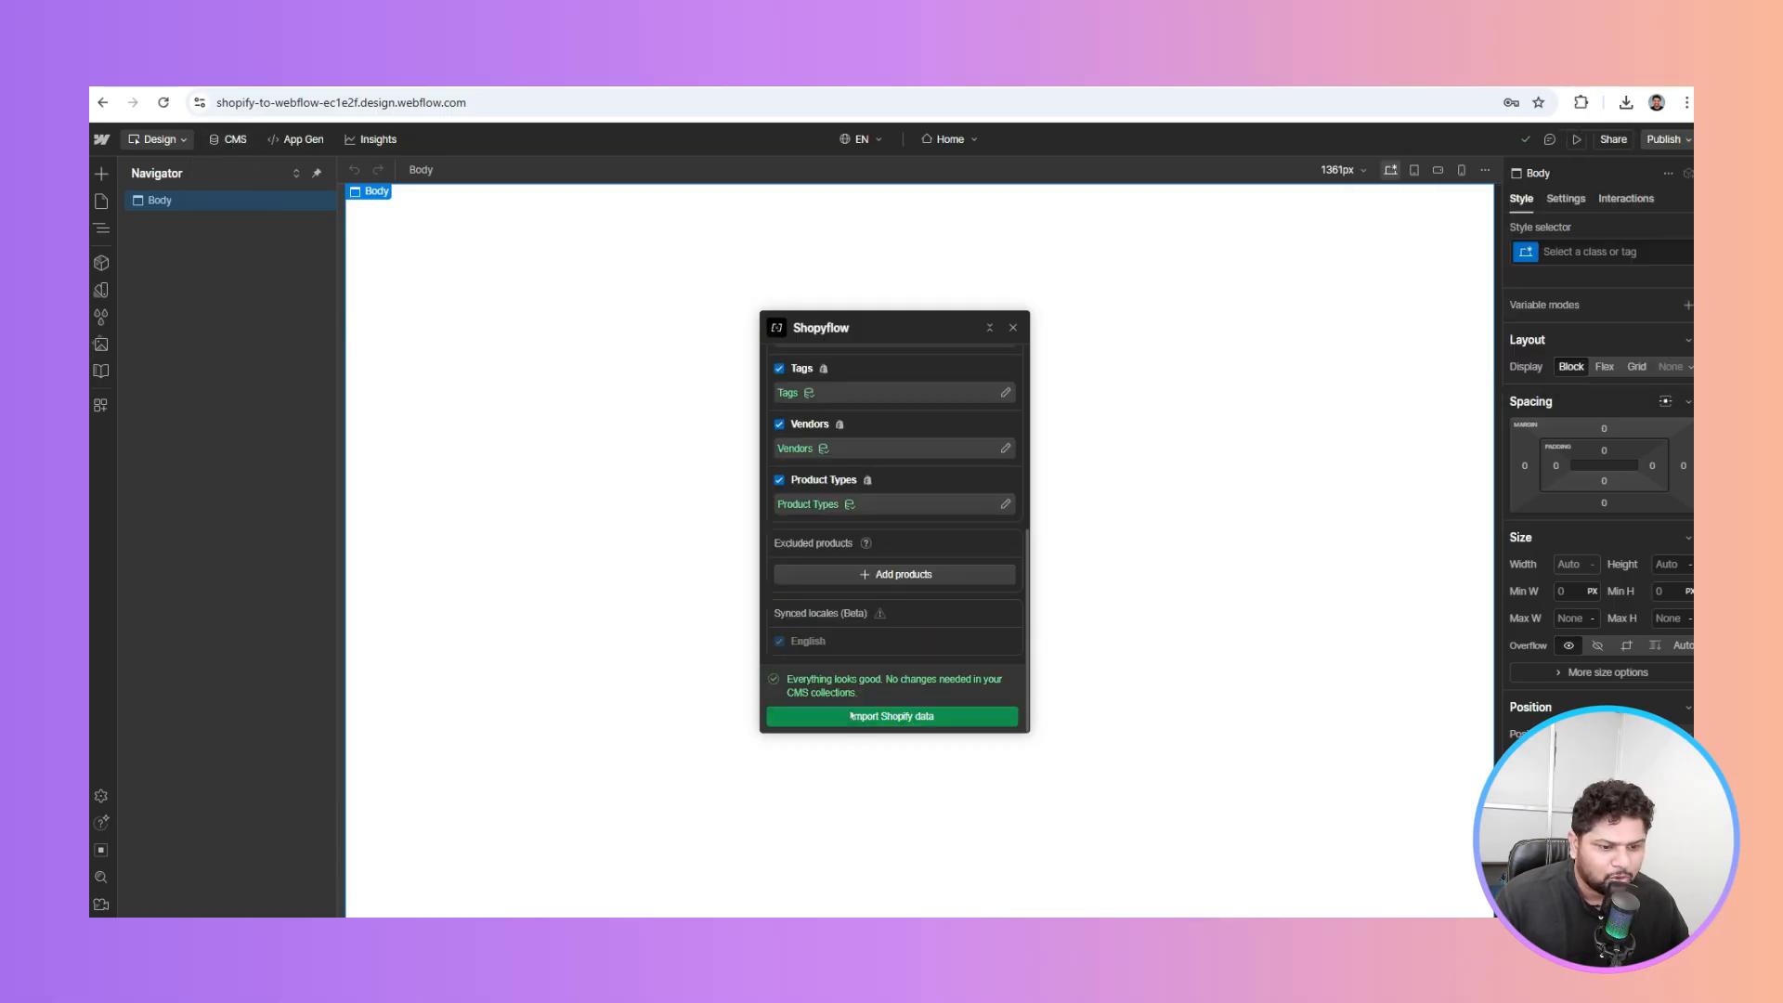
pyautogui.click(916, 717)
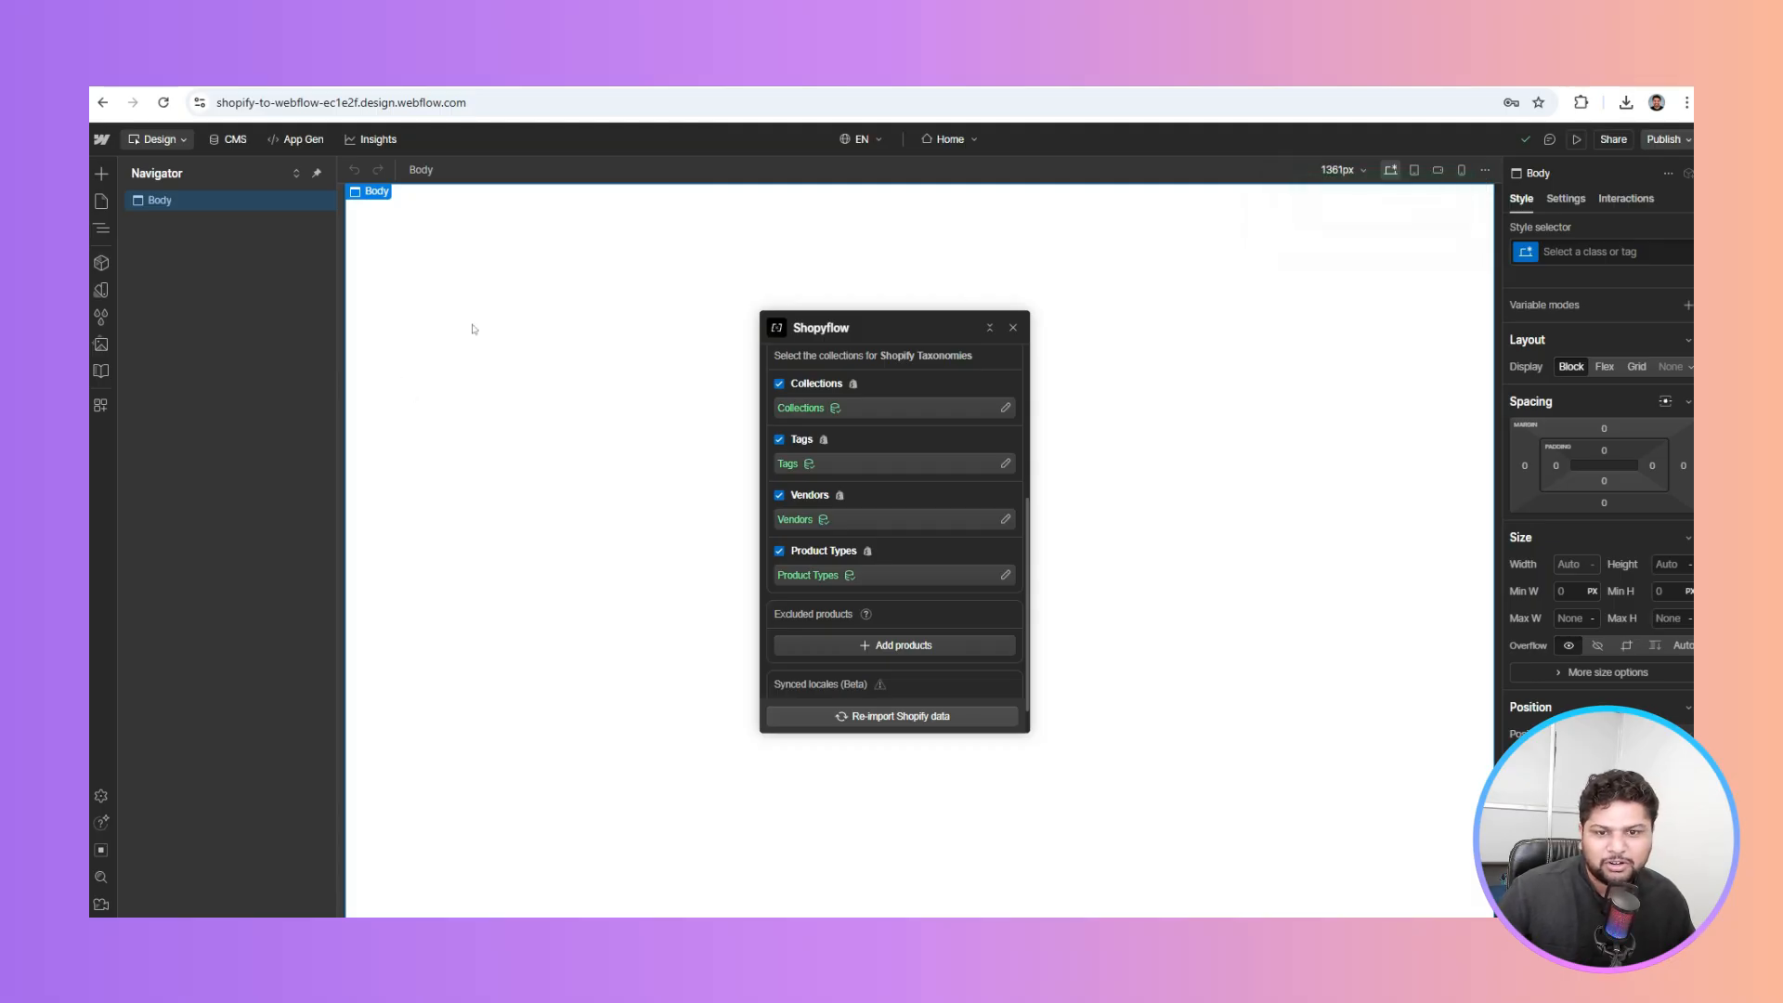
# Reload the CMS to find Example T-Shirt in Products, then view Shopify admin's Products list
pyautogui.click(235, 141)
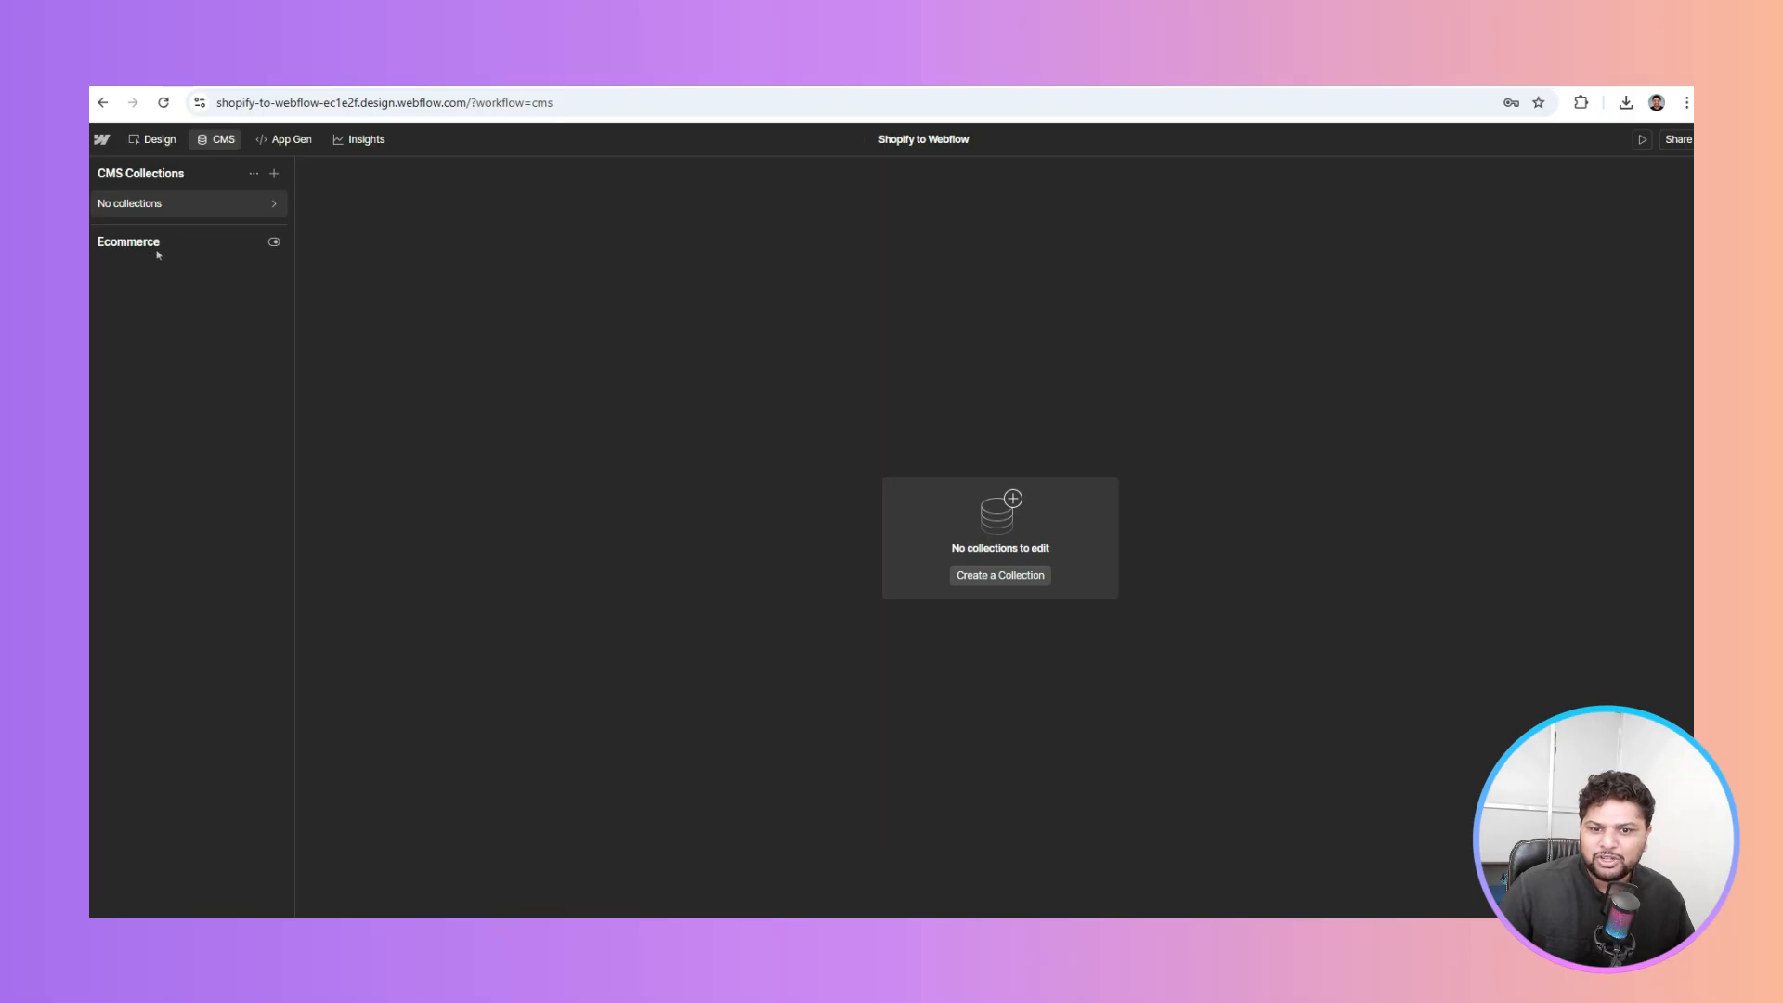
pyautogui.click(164, 102)
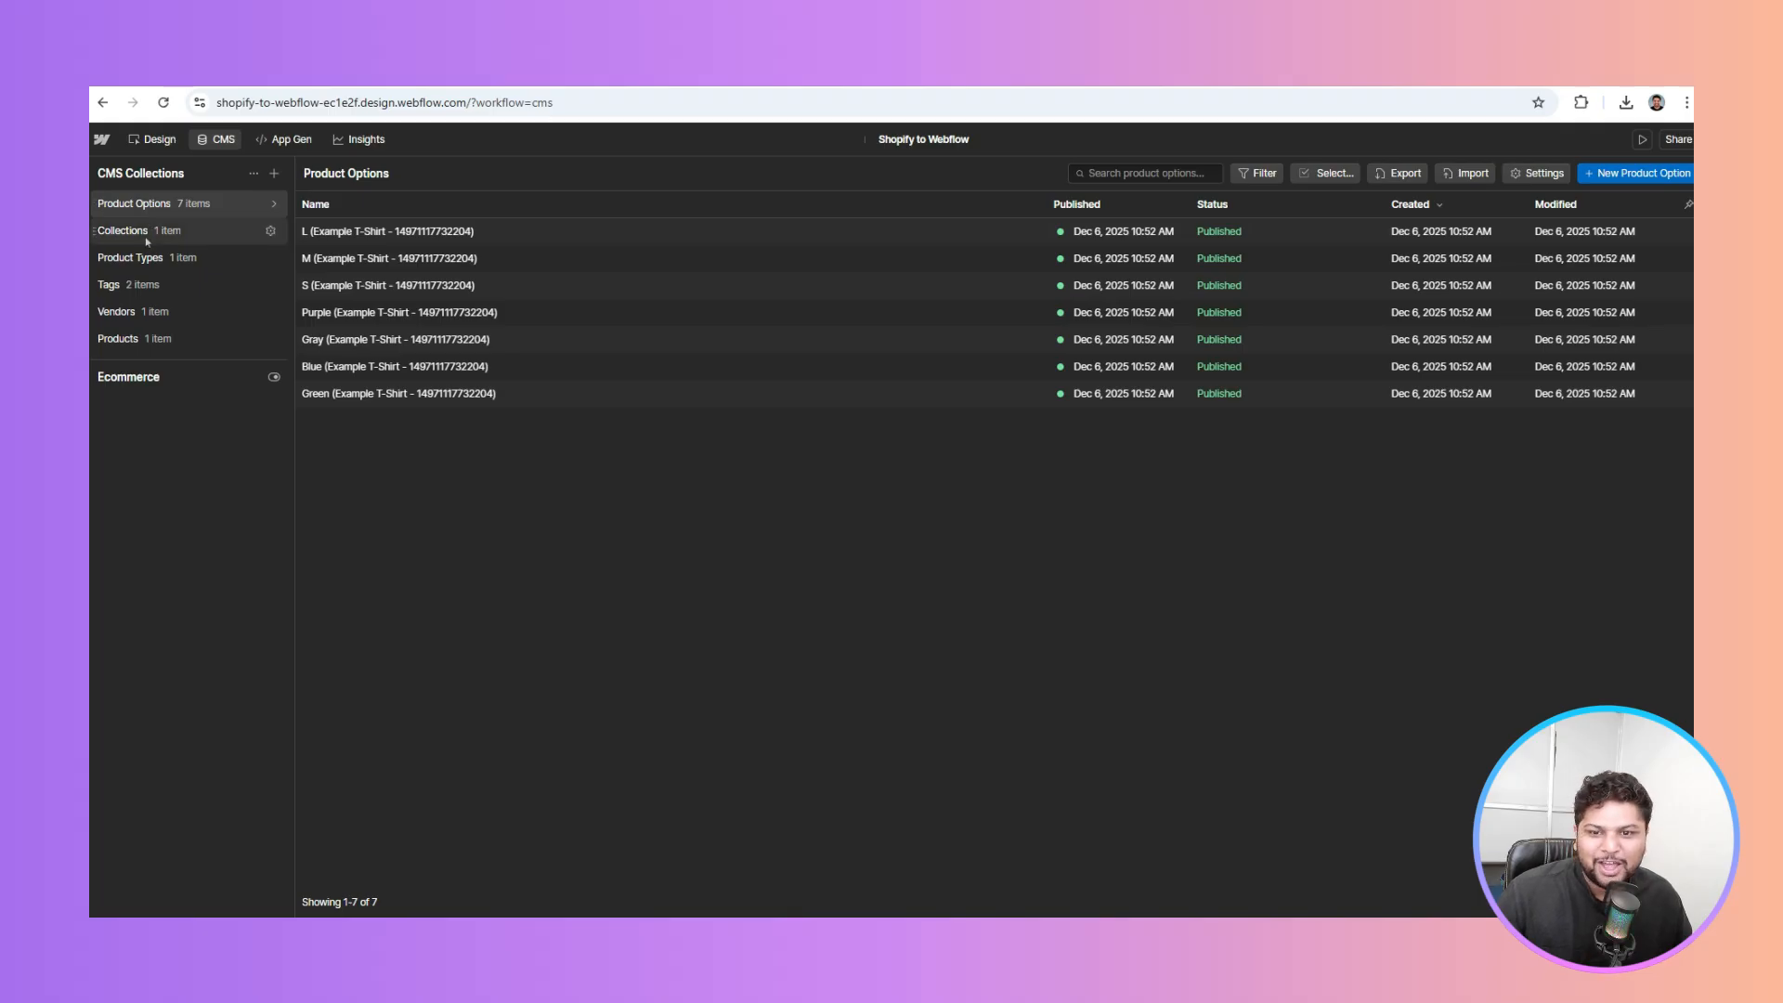
pyautogui.click(148, 339)
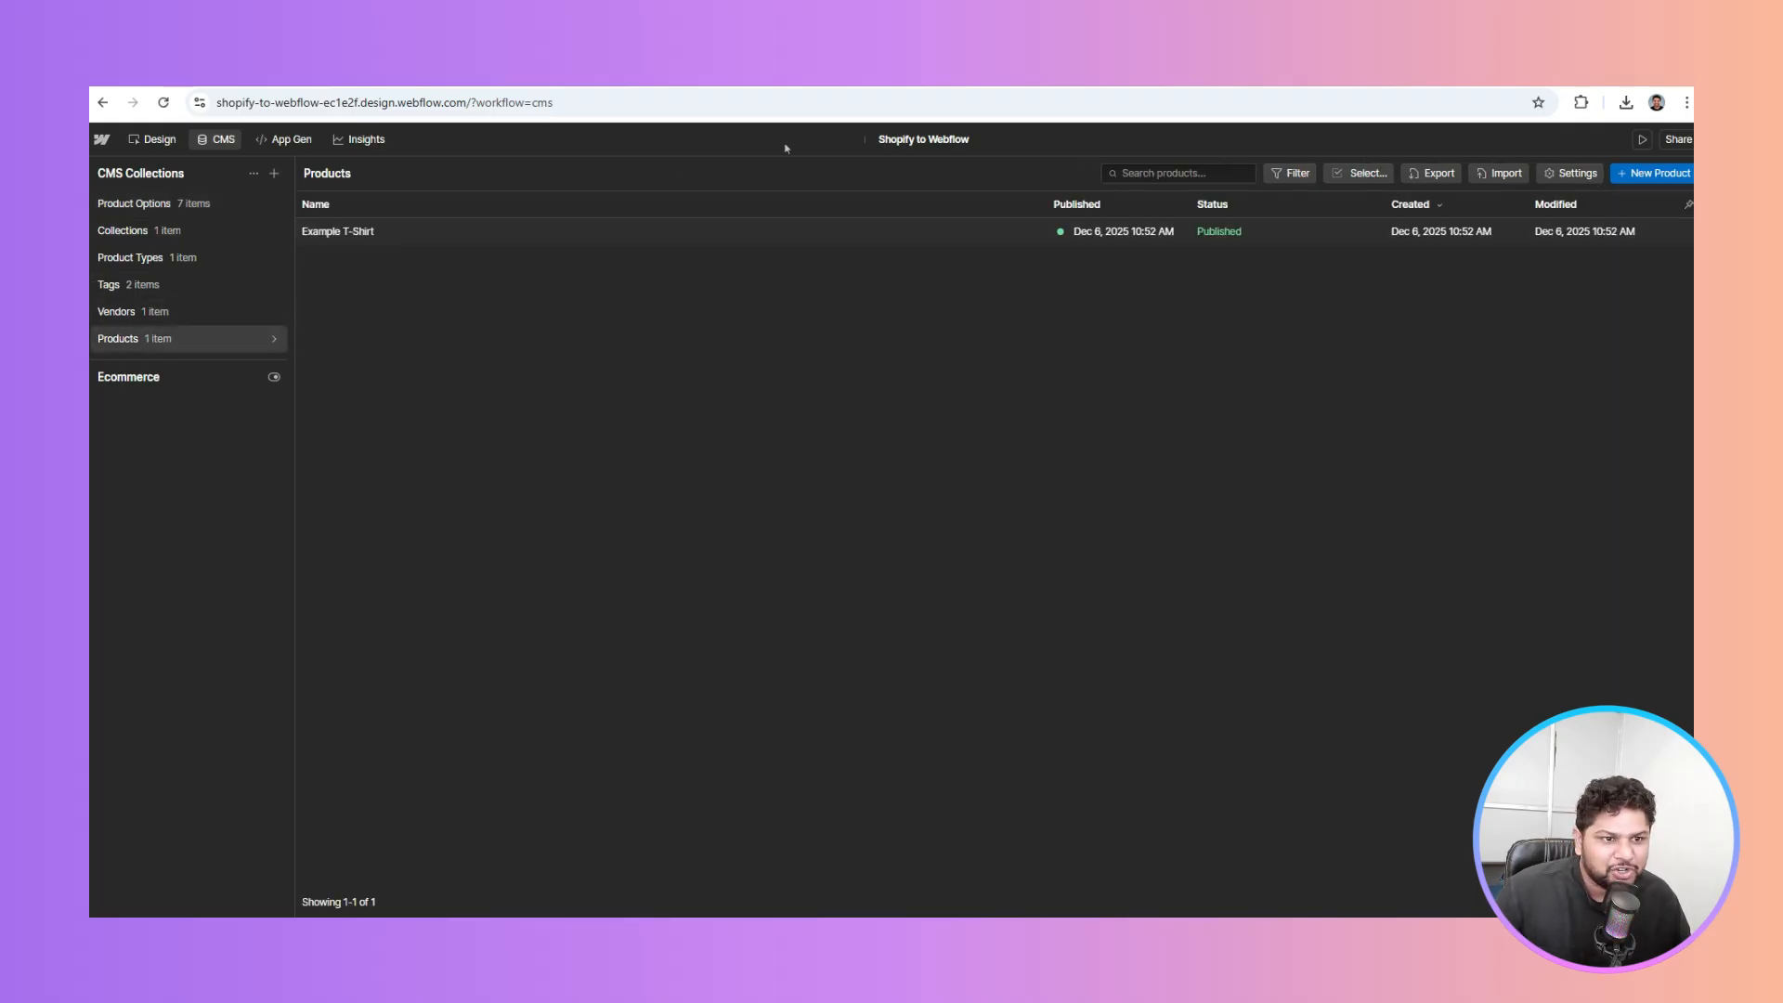
pyautogui.click(827, 71)
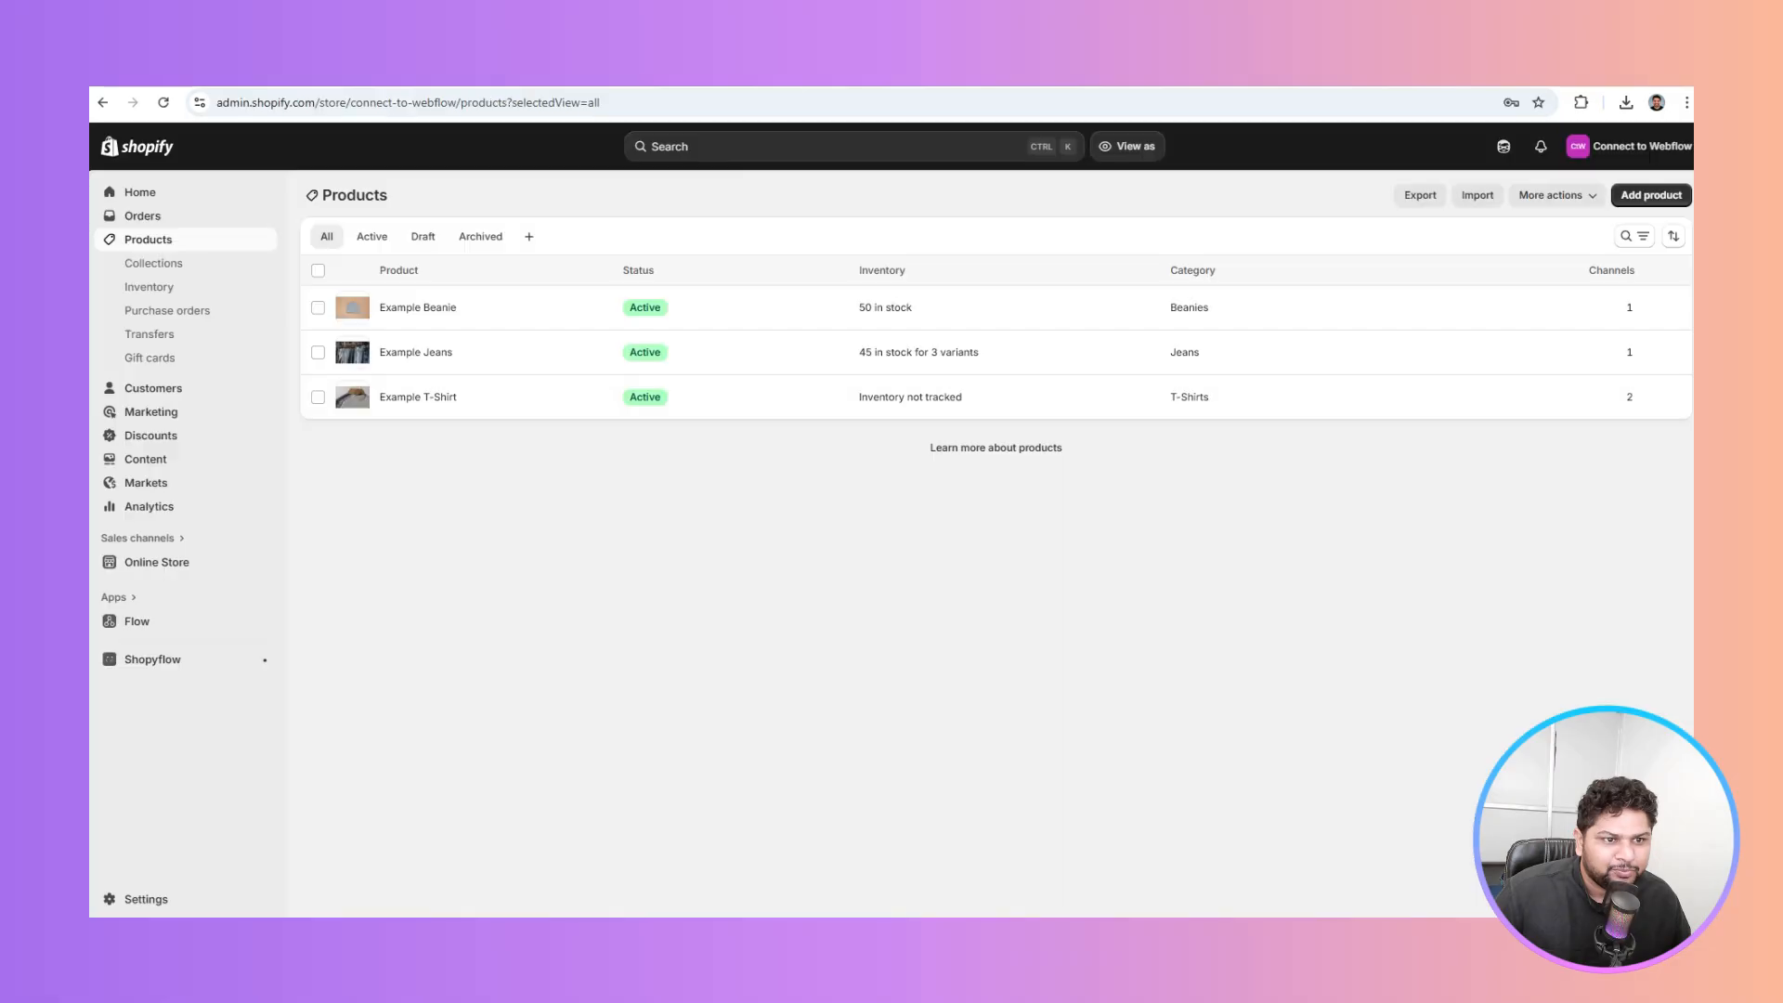
# Open Shopify's Example T-Shirt product and review its four colors and three sizes
pyautogui.click(420, 400)
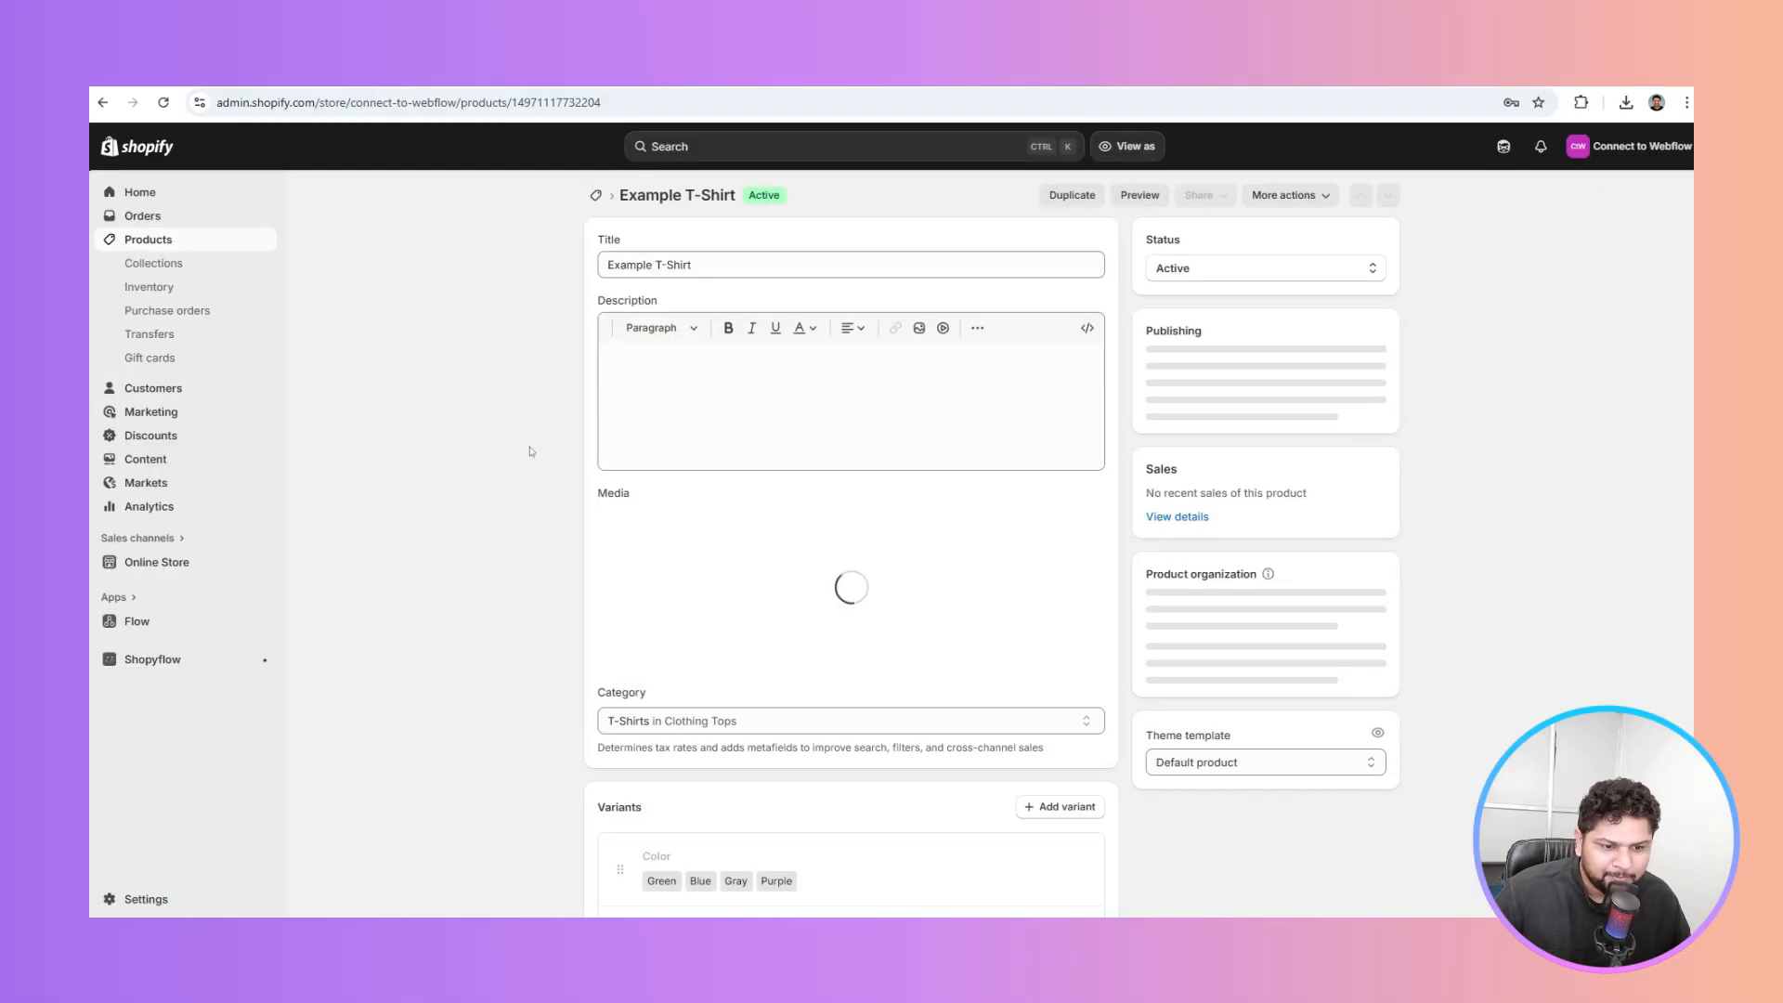
pyautogui.scroll(-8, 531, 452)
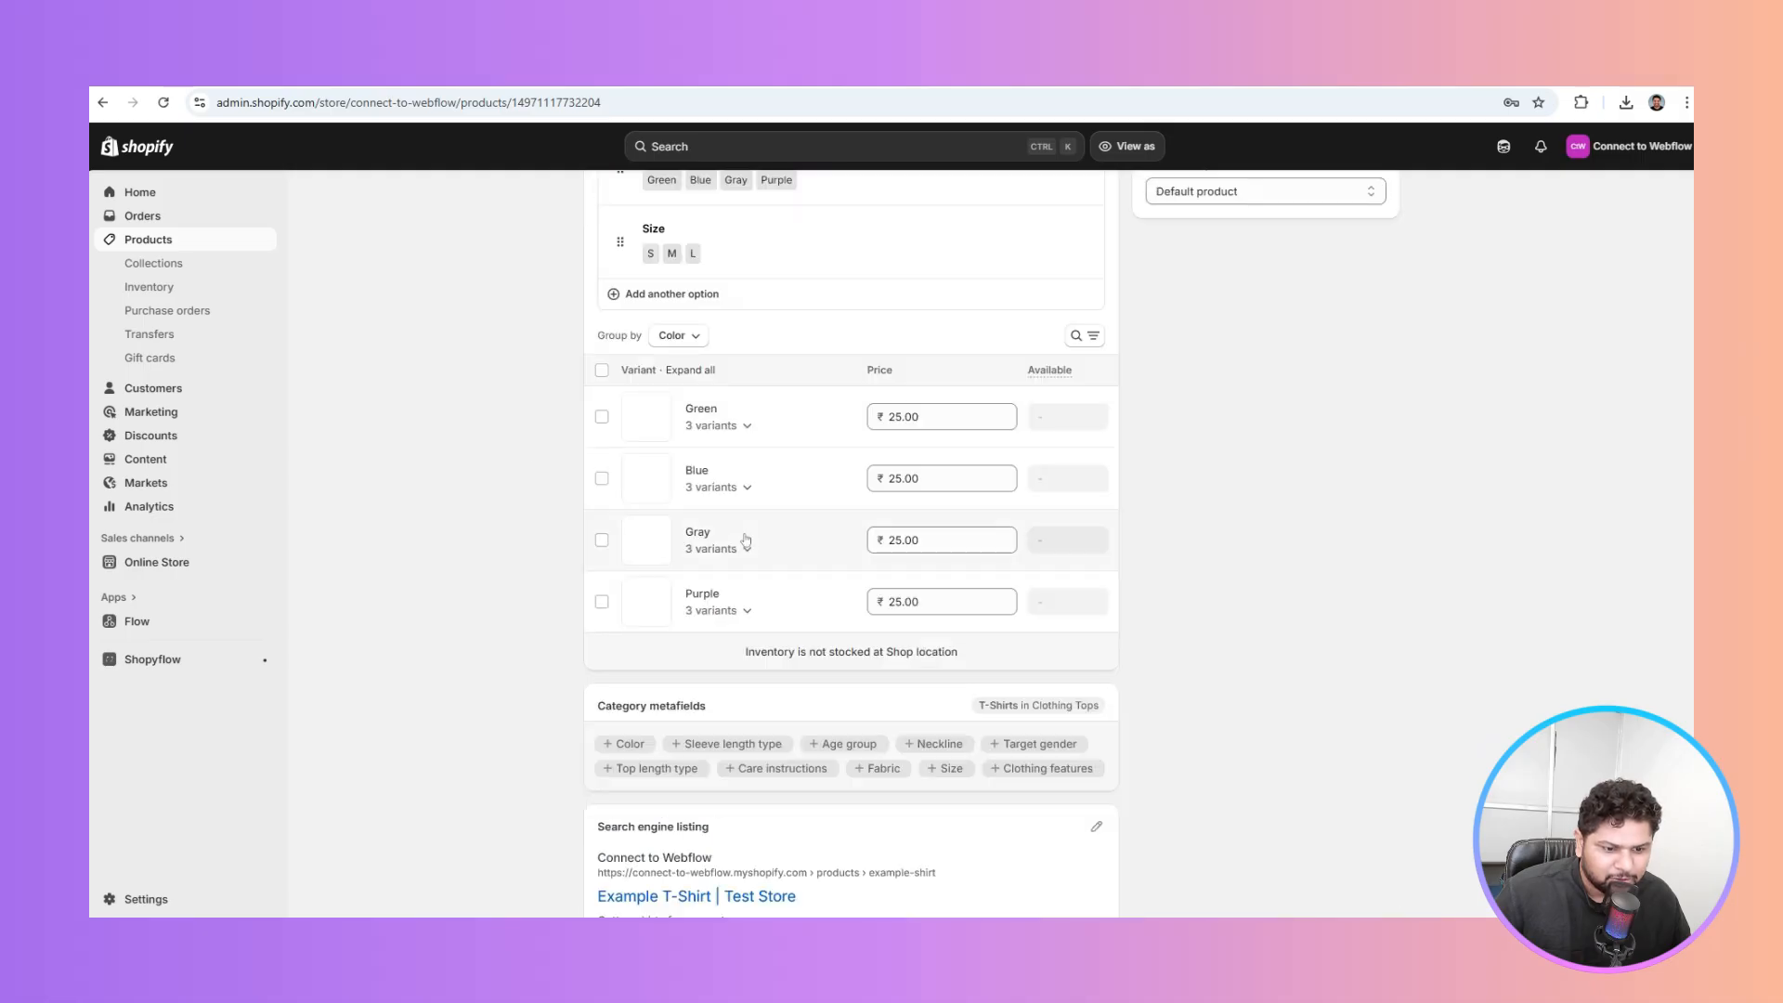
pyautogui.scroll(2, 506, 497)
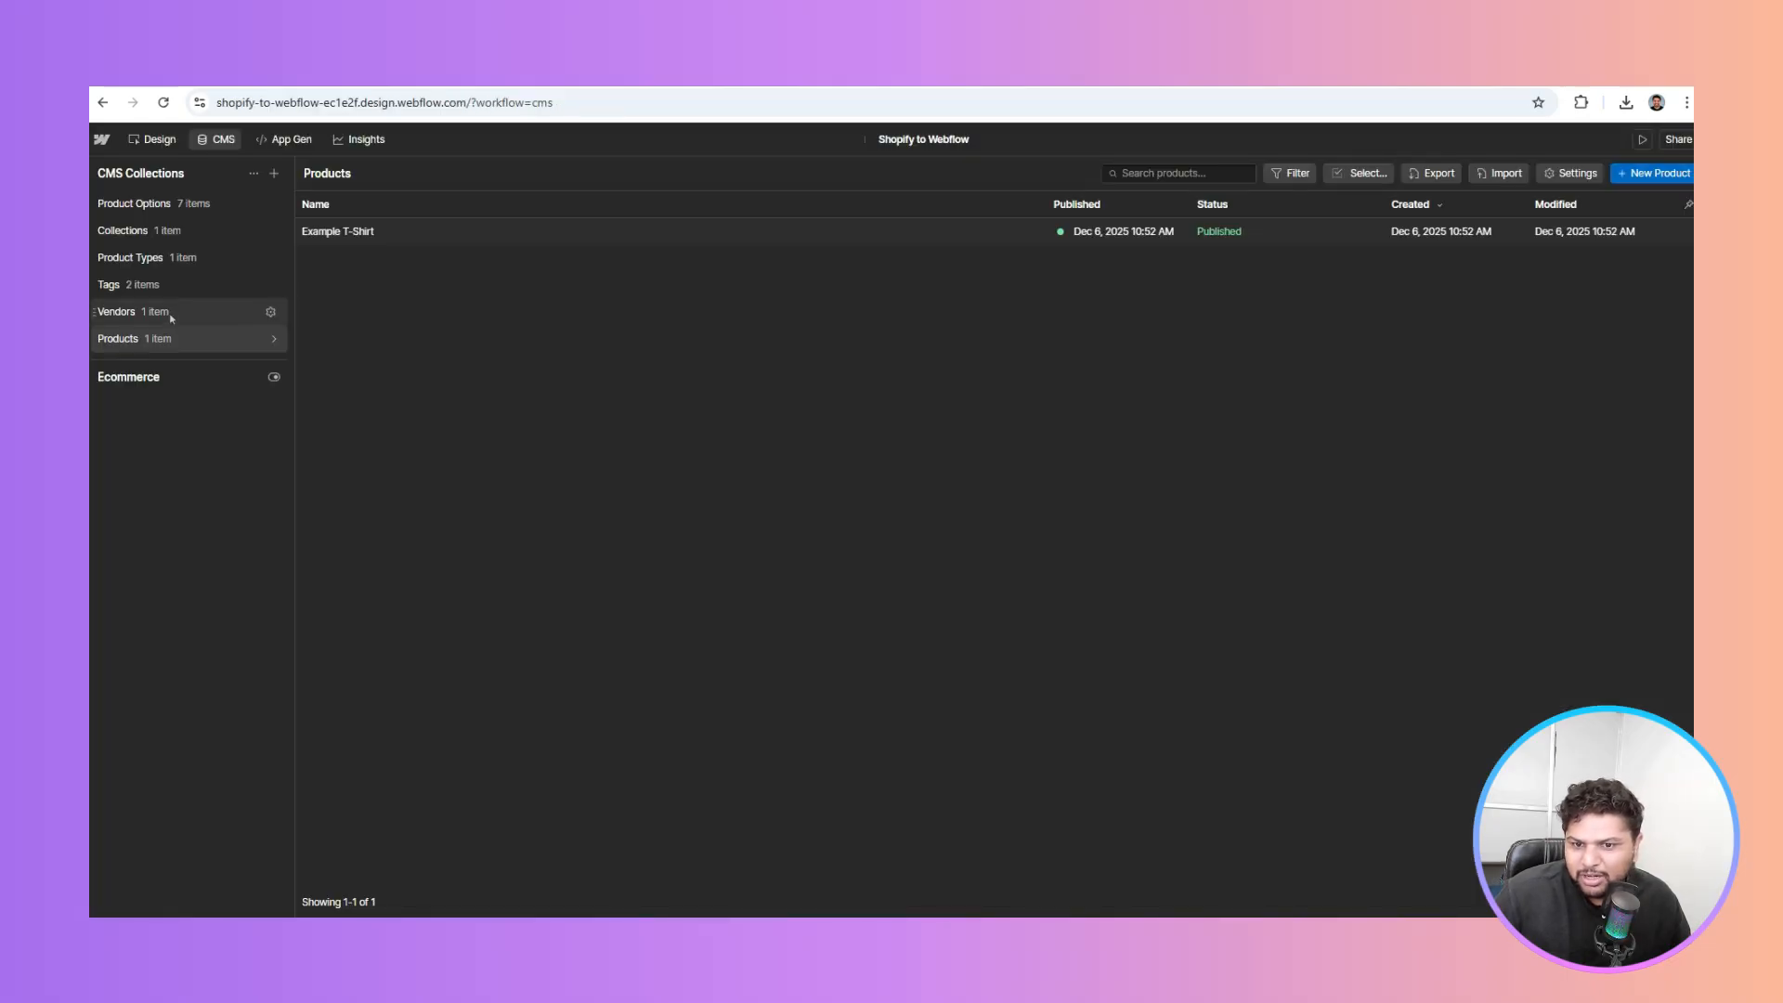
# Check the CMS Product Options collection's 7 published sizes and colors, then the Collections collection
pyautogui.click(183, 214)
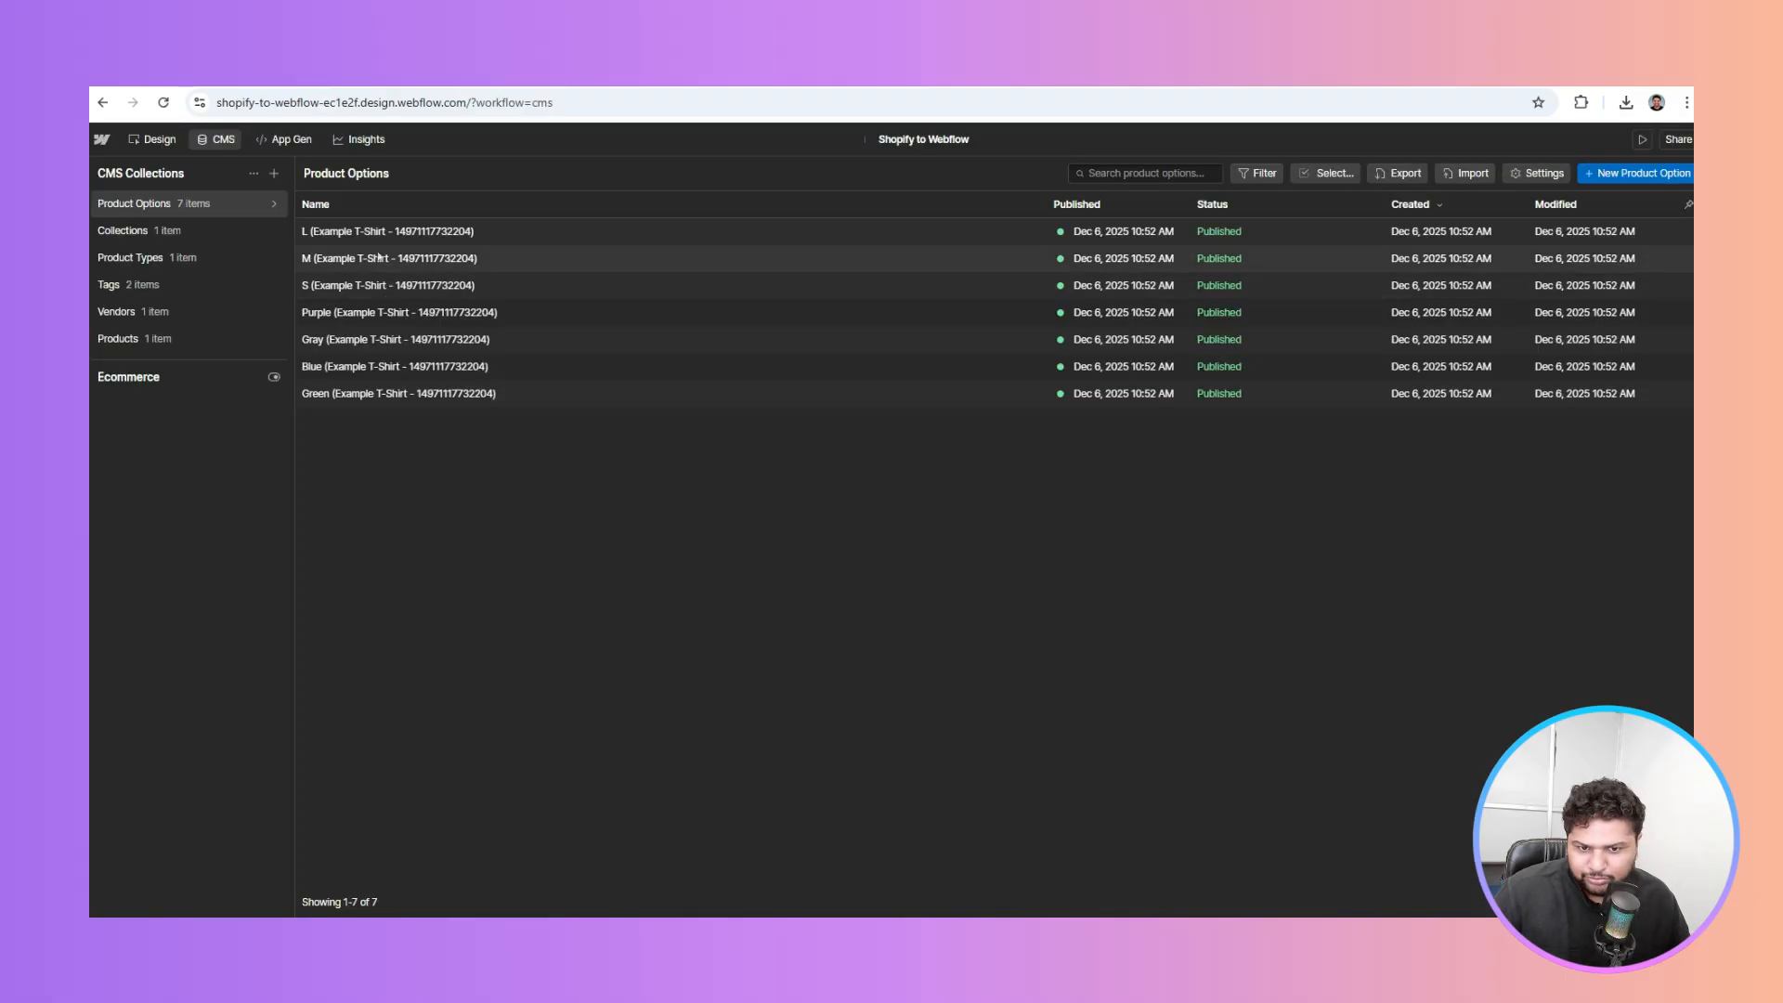
pyautogui.click(164, 231)
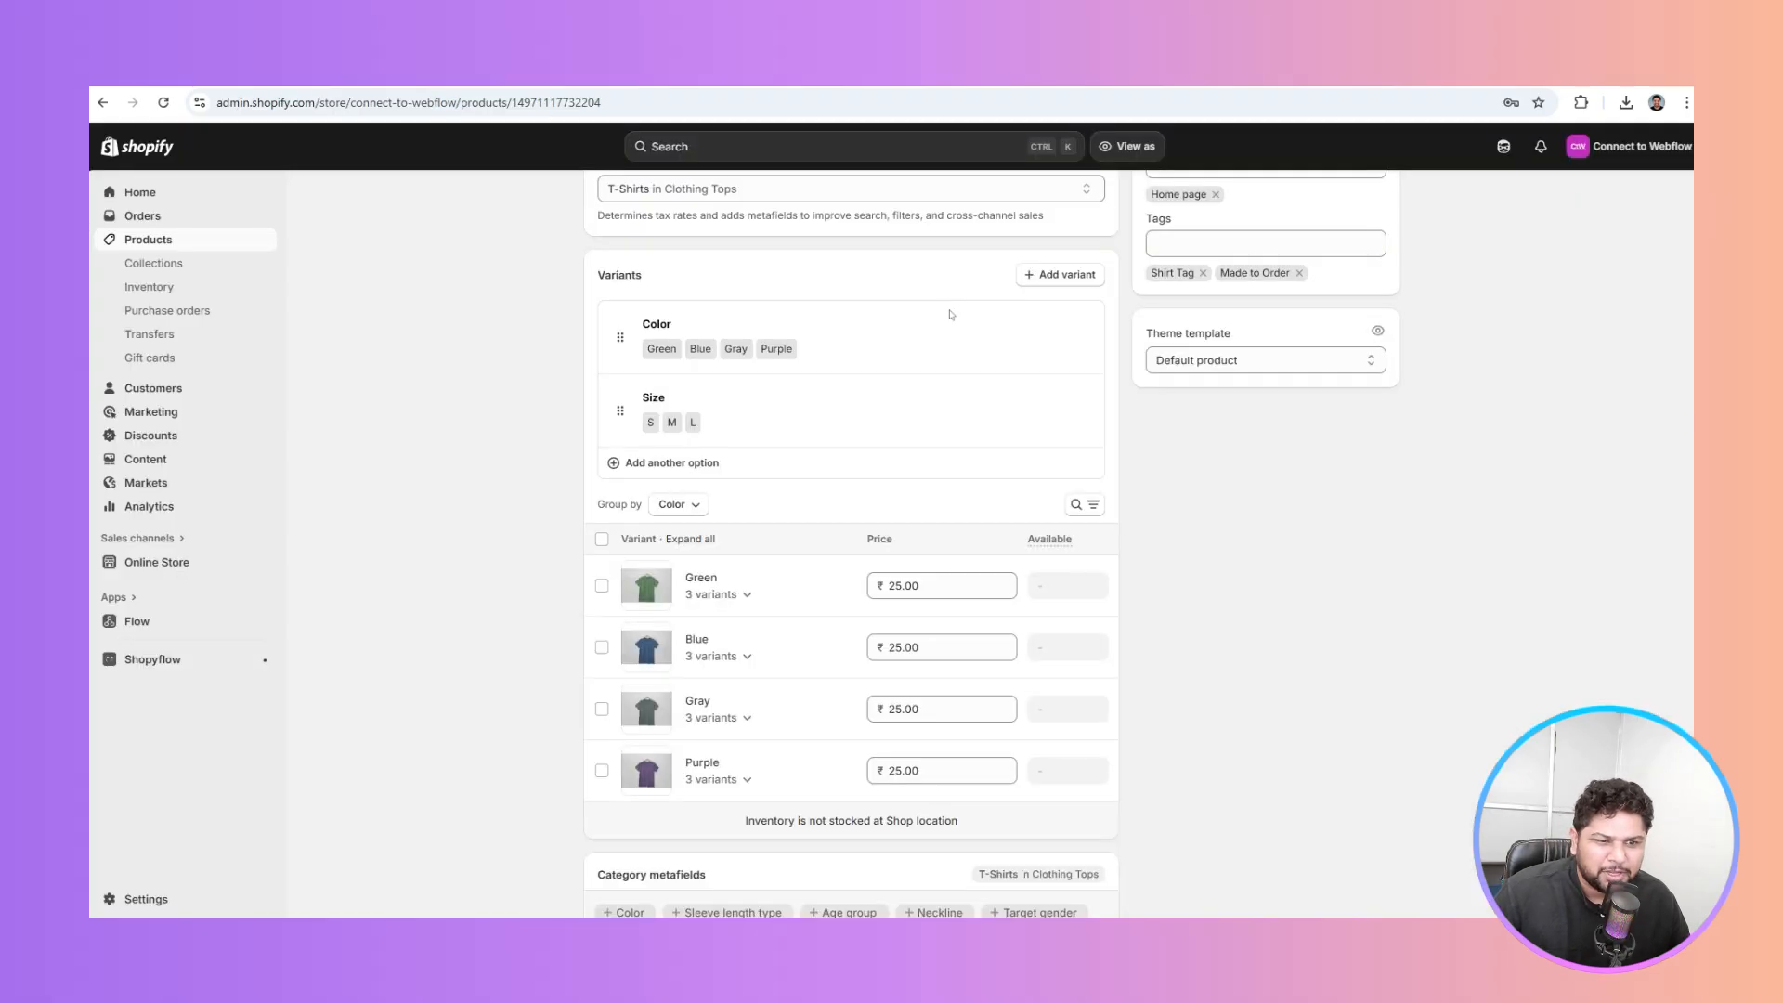
# Check Shopify's Home page collection, then Webflow's Product Types and Tags (Shirt Tag, Made to Order)
pyautogui.scroll(5, 656, 354)
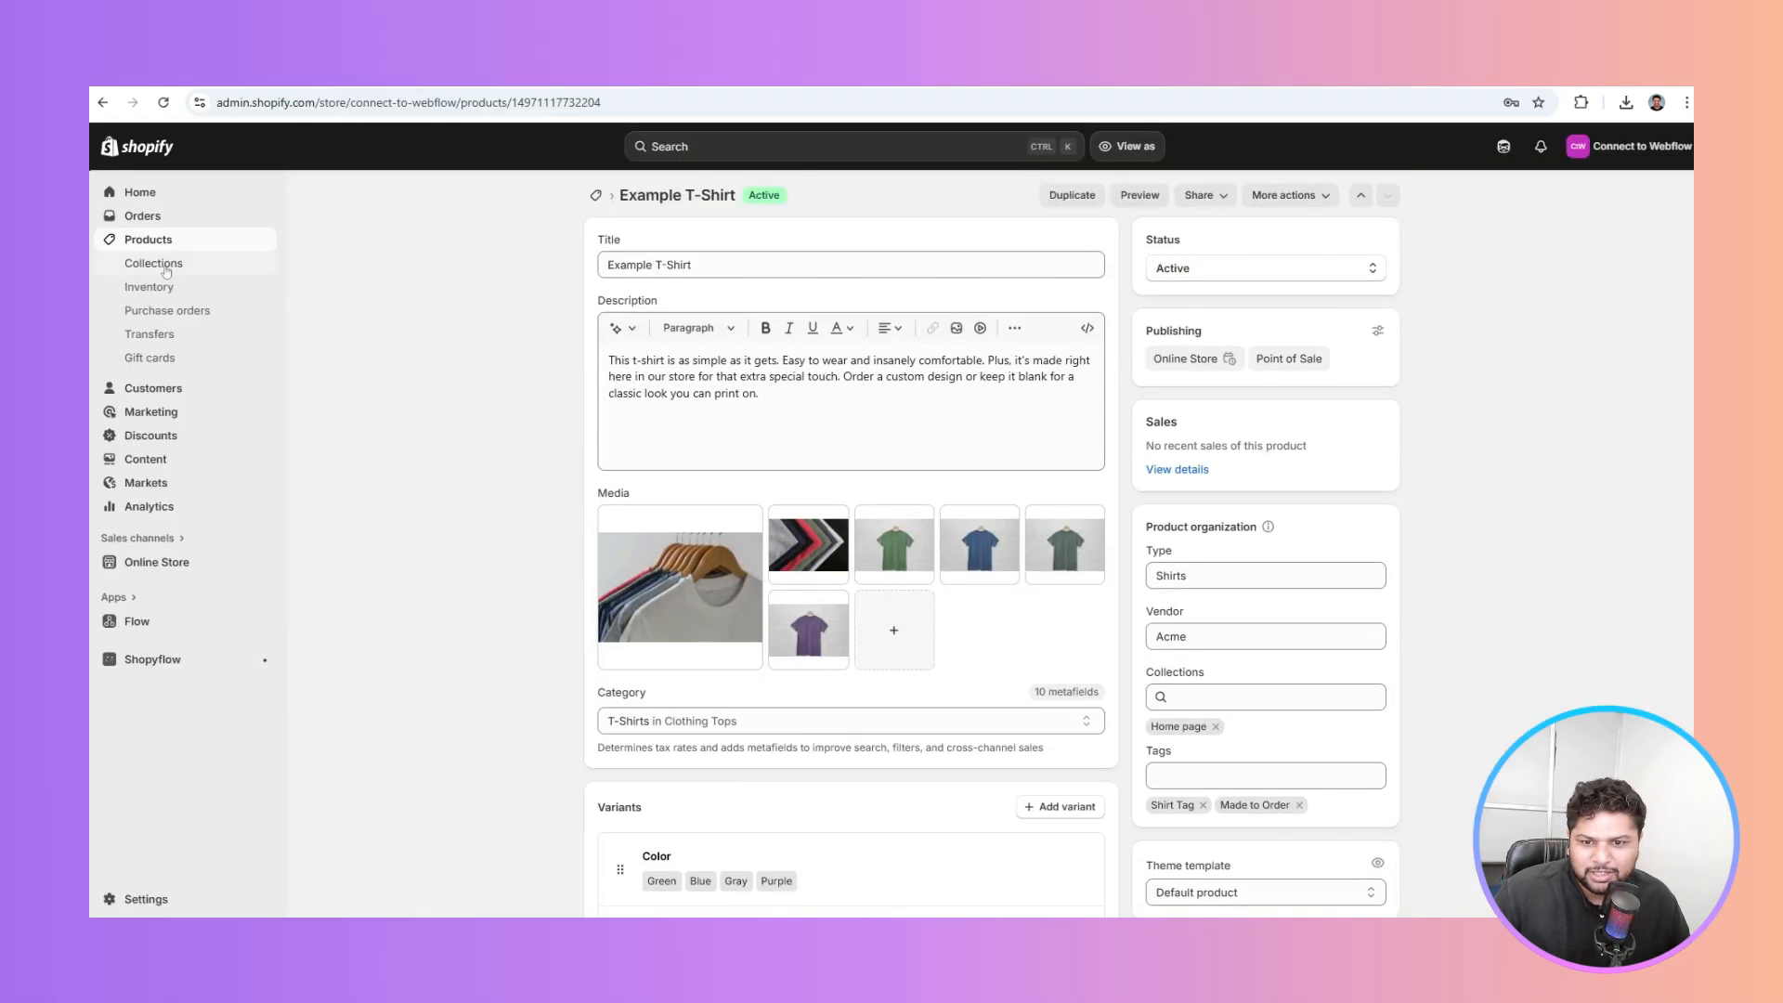
pyautogui.click(154, 263)
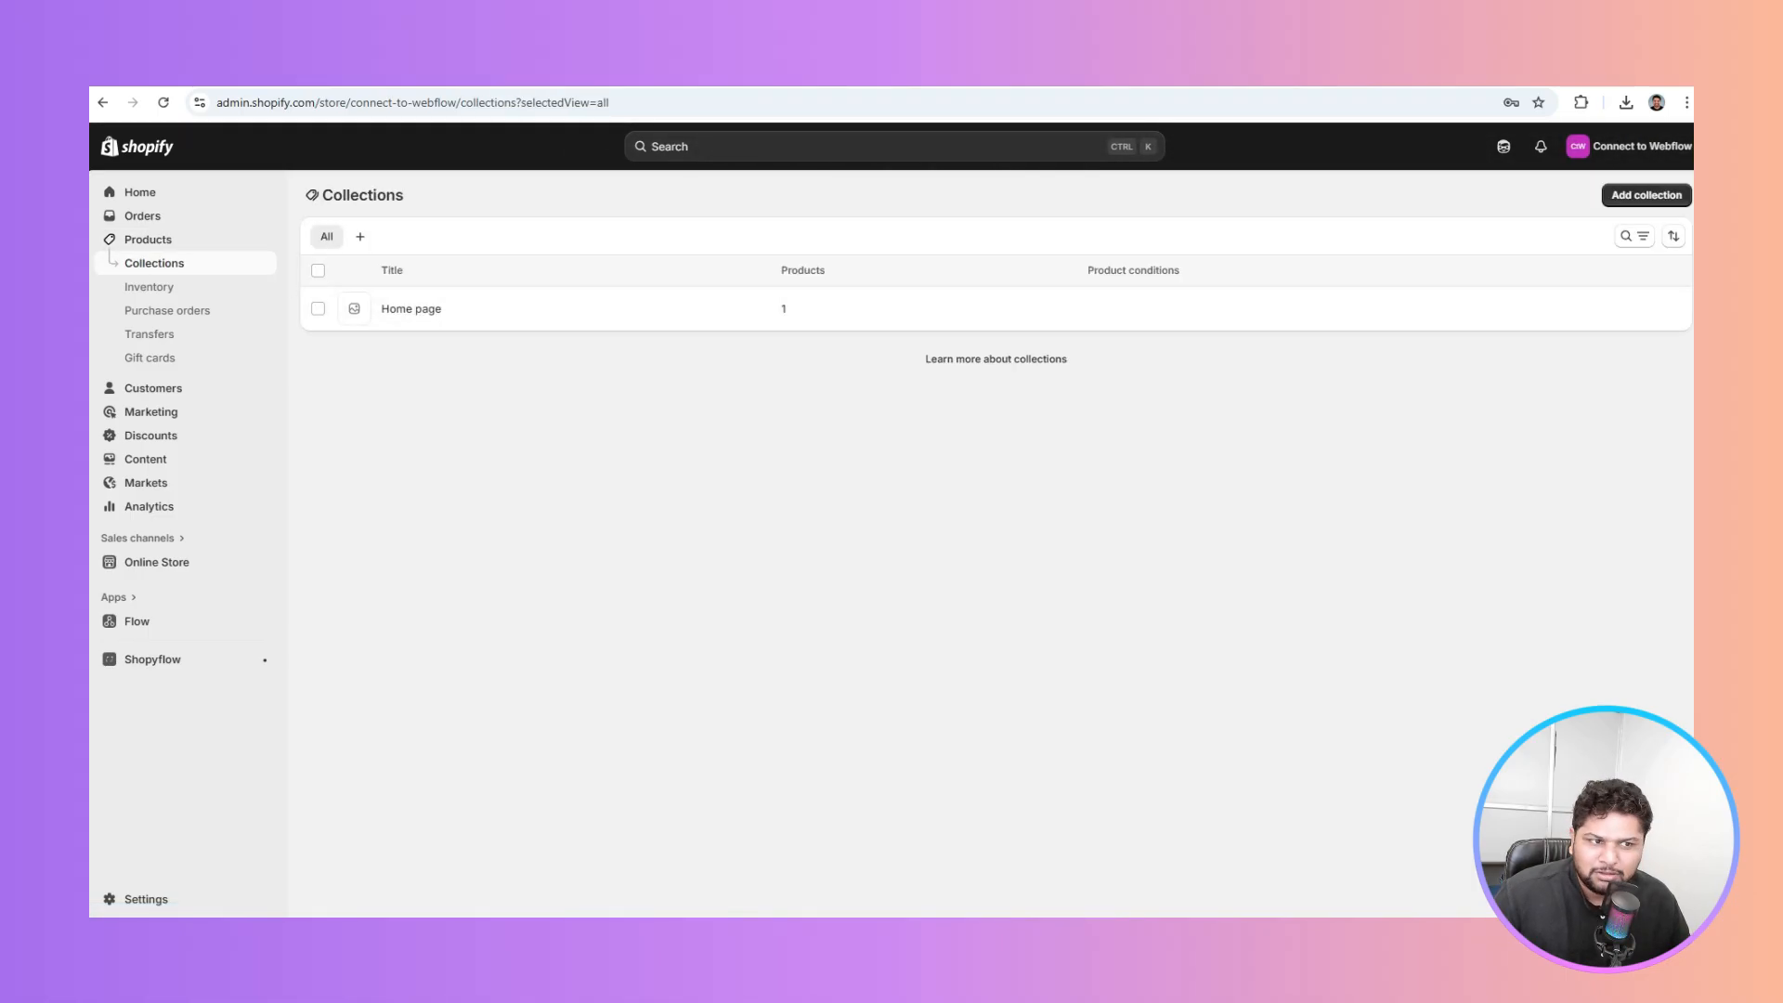
pyautogui.click(689, 74)
pyautogui.click(171, 264)
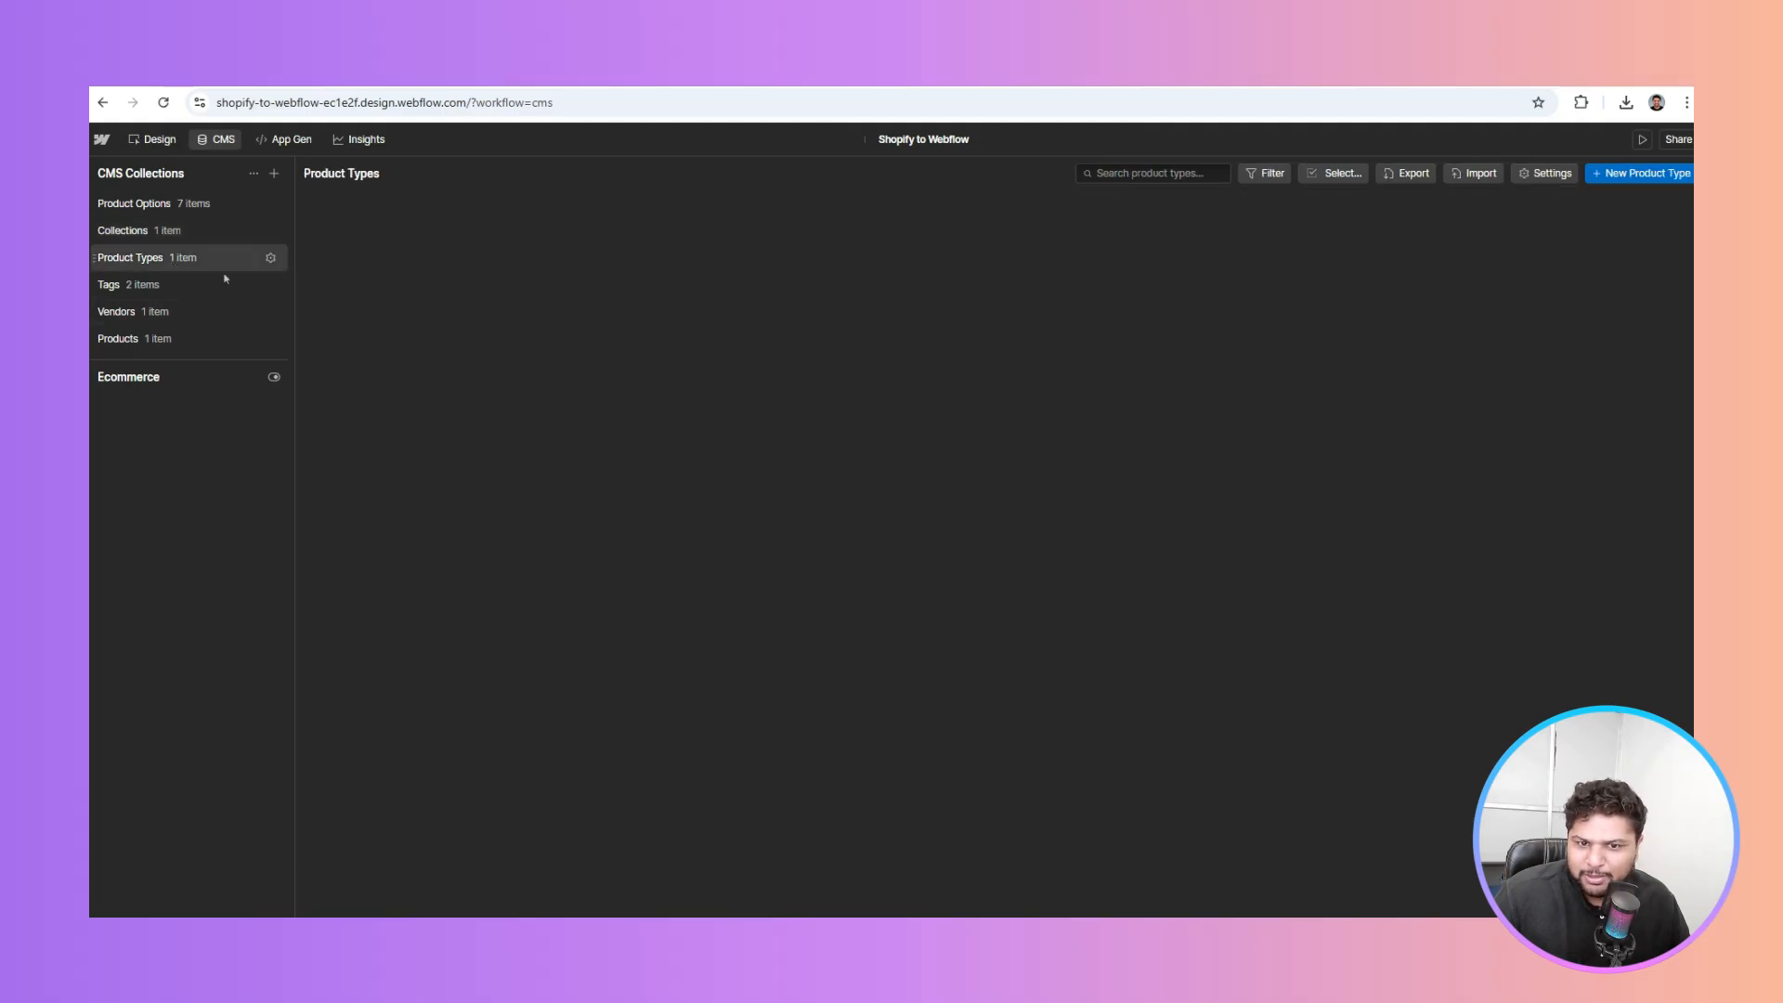
pyautogui.click(154, 294)
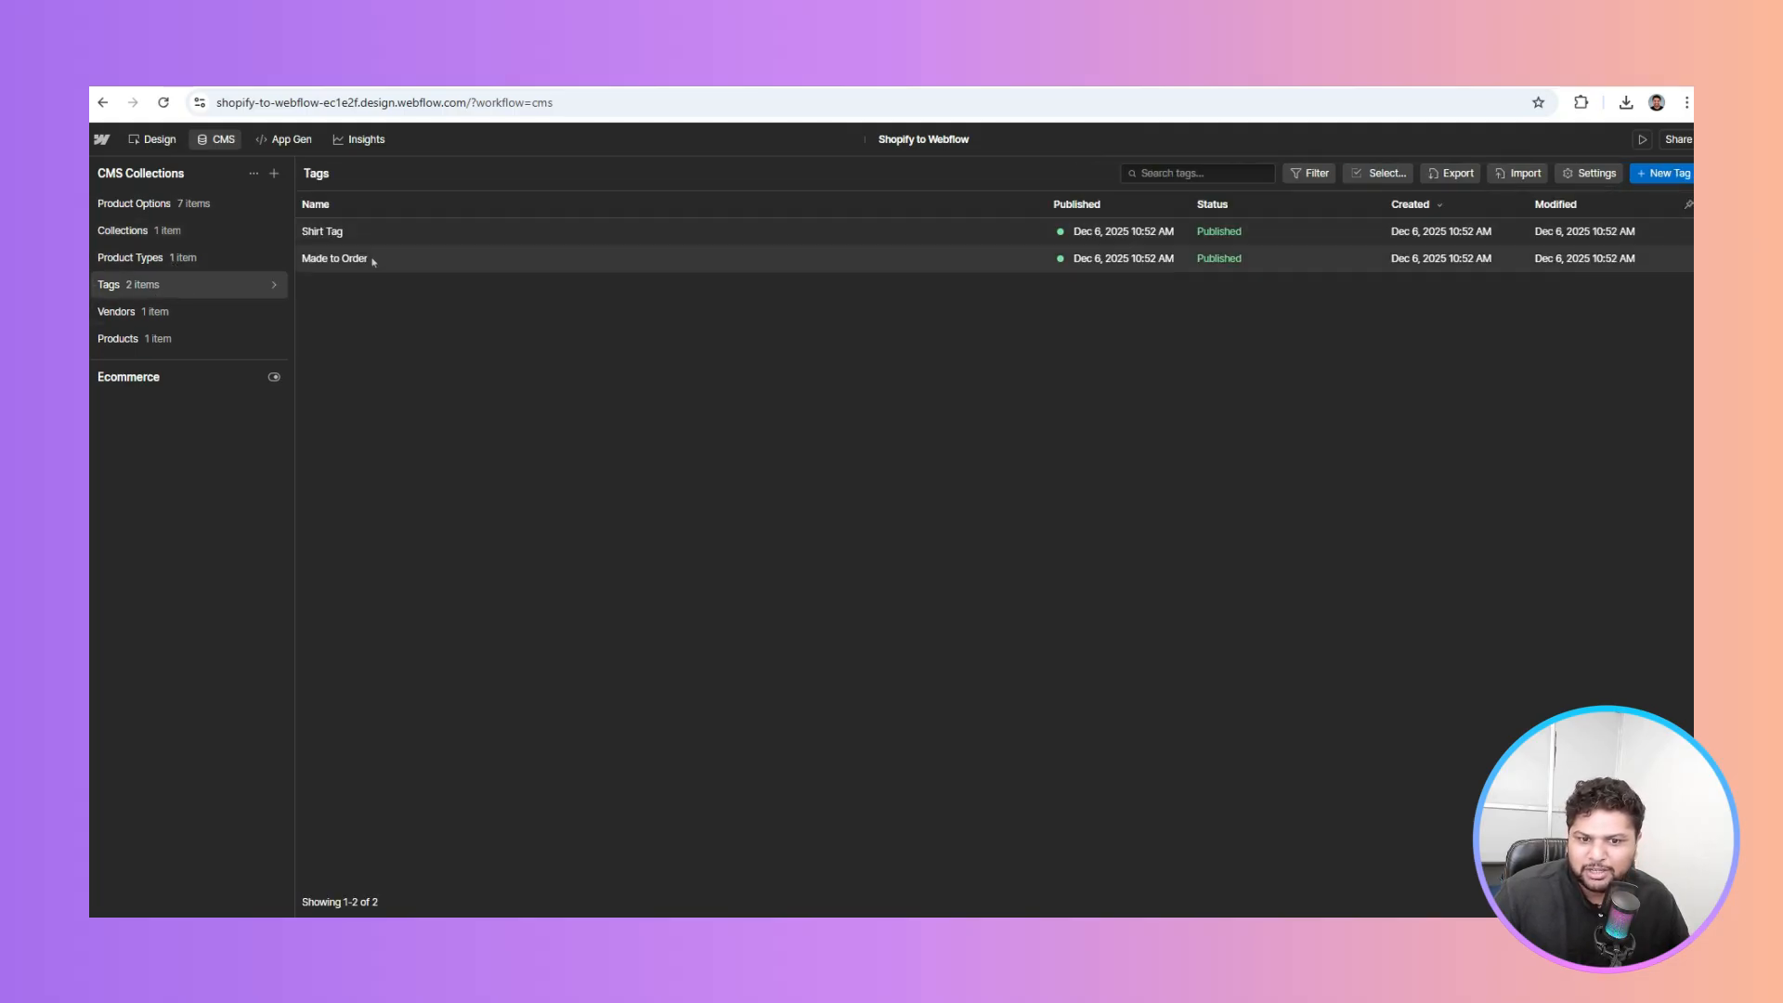
# Browse the Vendors and Products collections and scroll through the Example T-Shirt item's synced fields
pyautogui.click(191, 311)
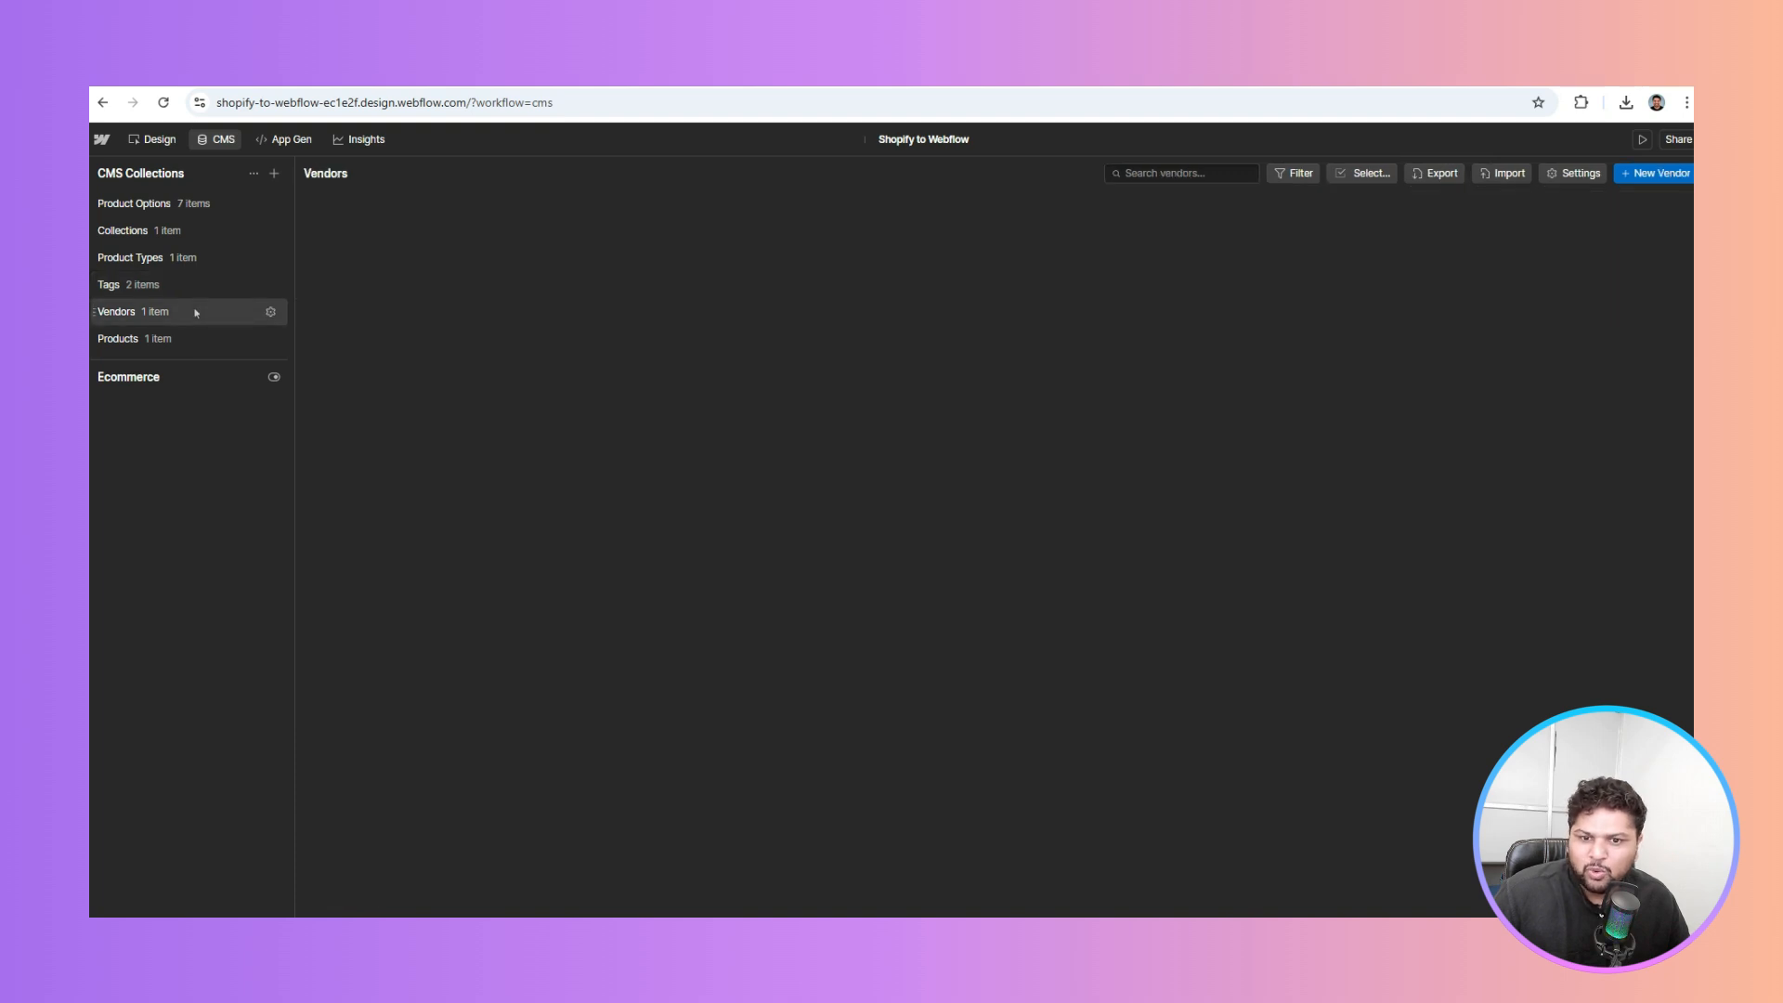
pyautogui.click(177, 342)
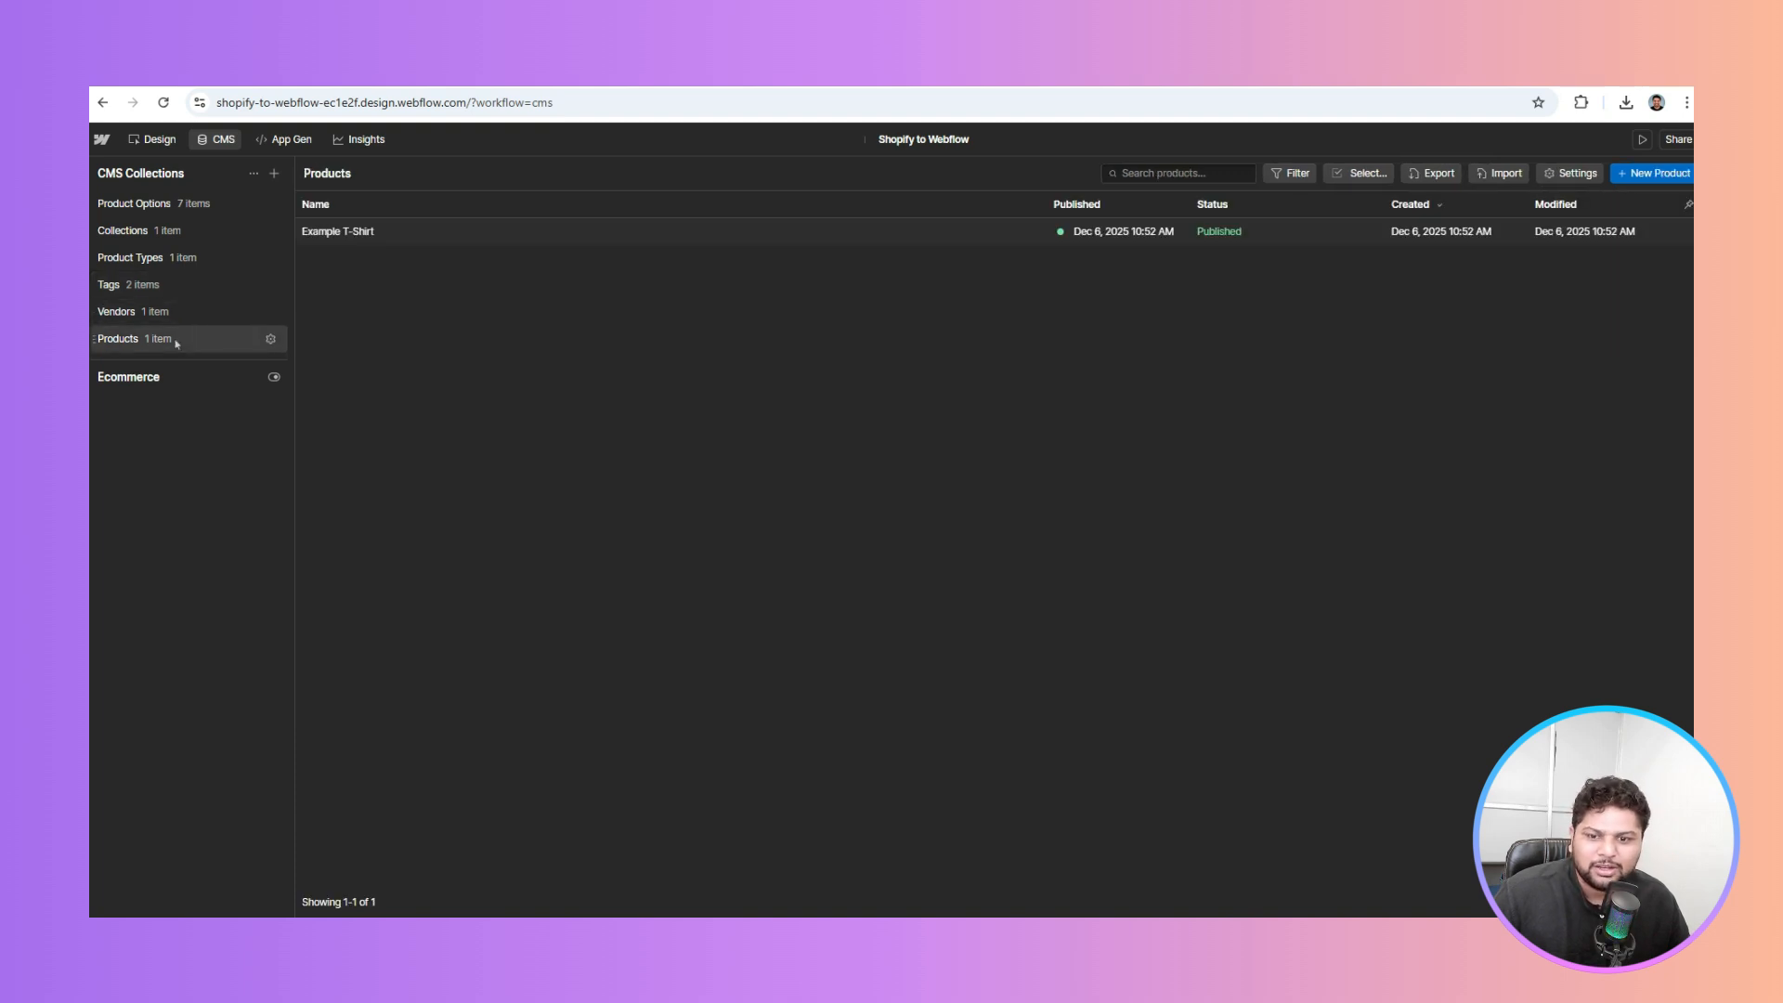
pyautogui.click(351, 244)
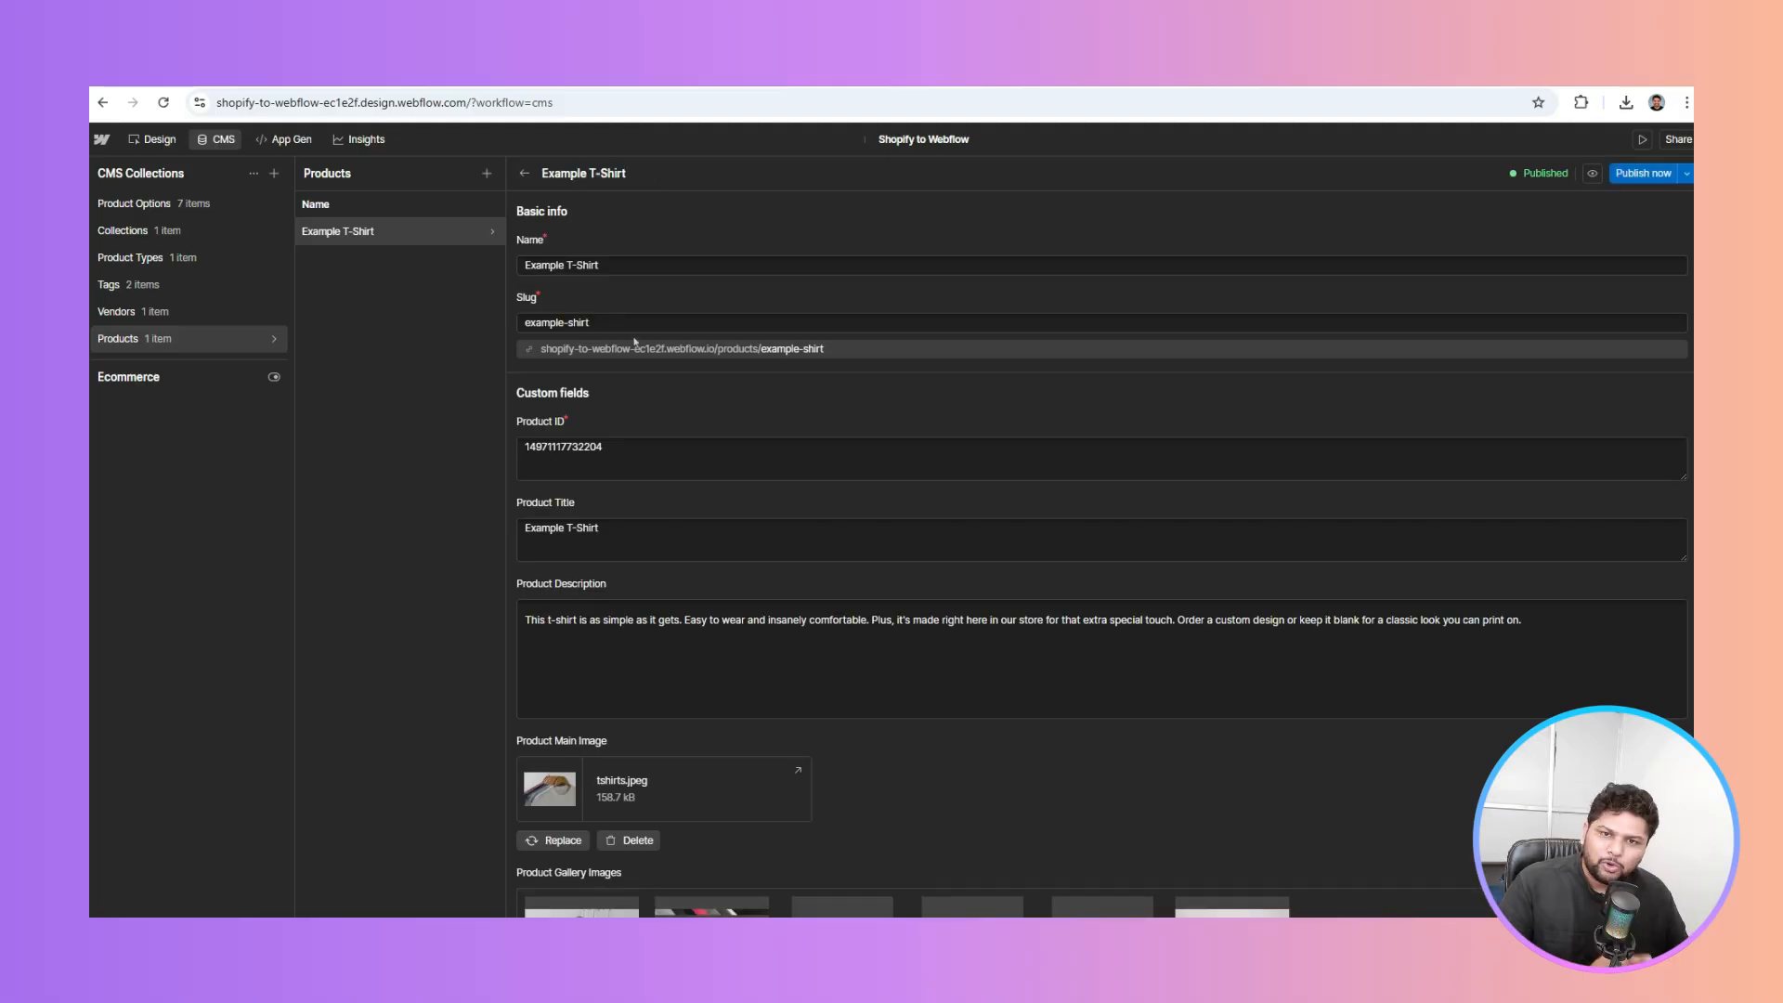
pyautogui.scroll(-1, 635, 342)
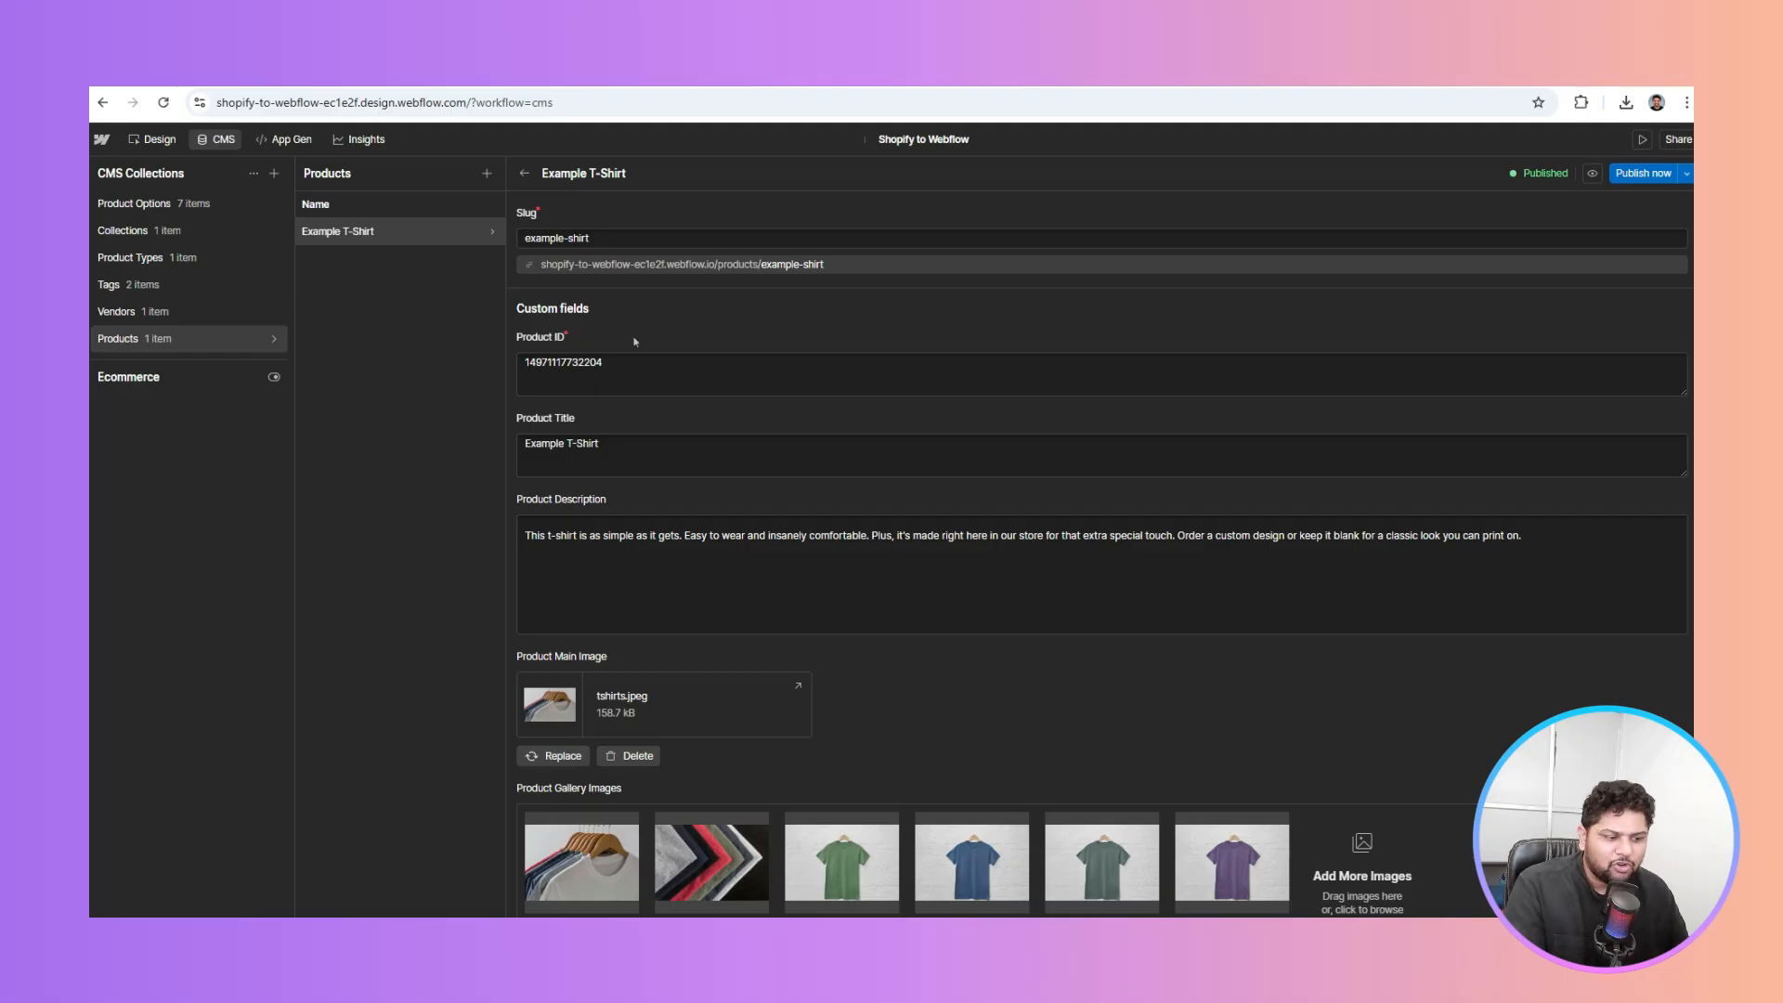
pyautogui.scroll(-7, 636, 342)
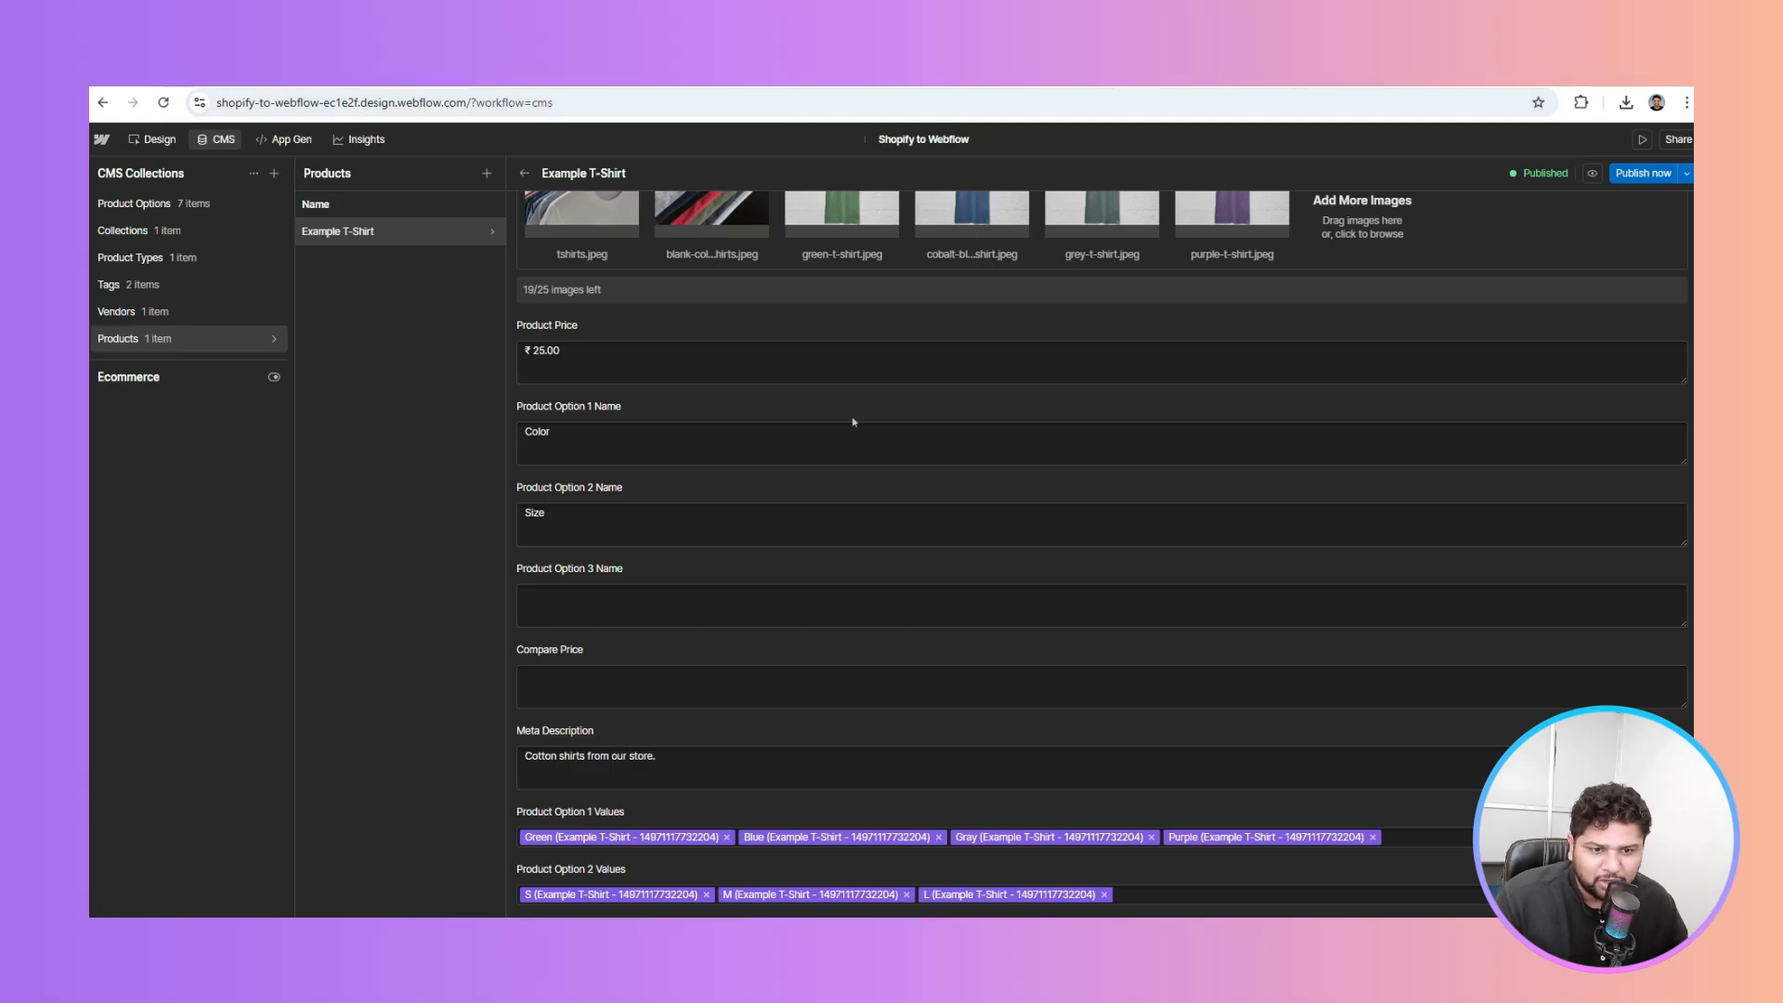
pyautogui.scroll(-2, 851, 416)
pyautogui.scroll(-6, 852, 417)
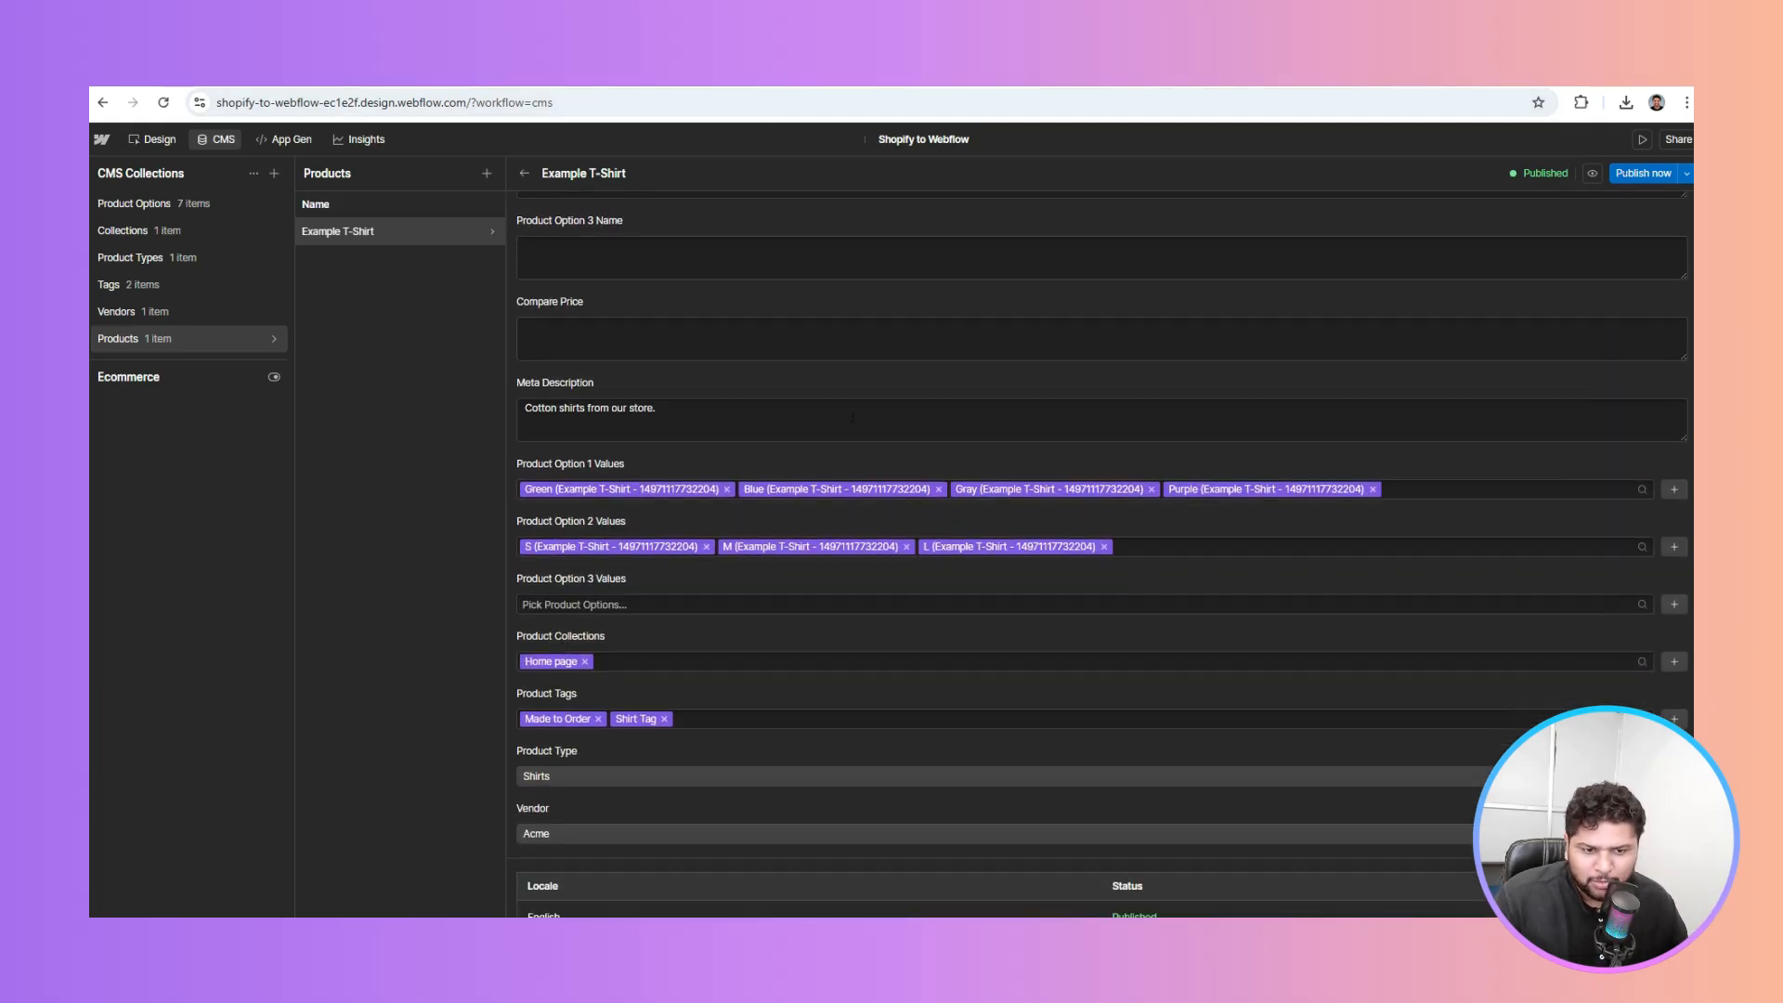
pyautogui.scroll(6, 854, 422)
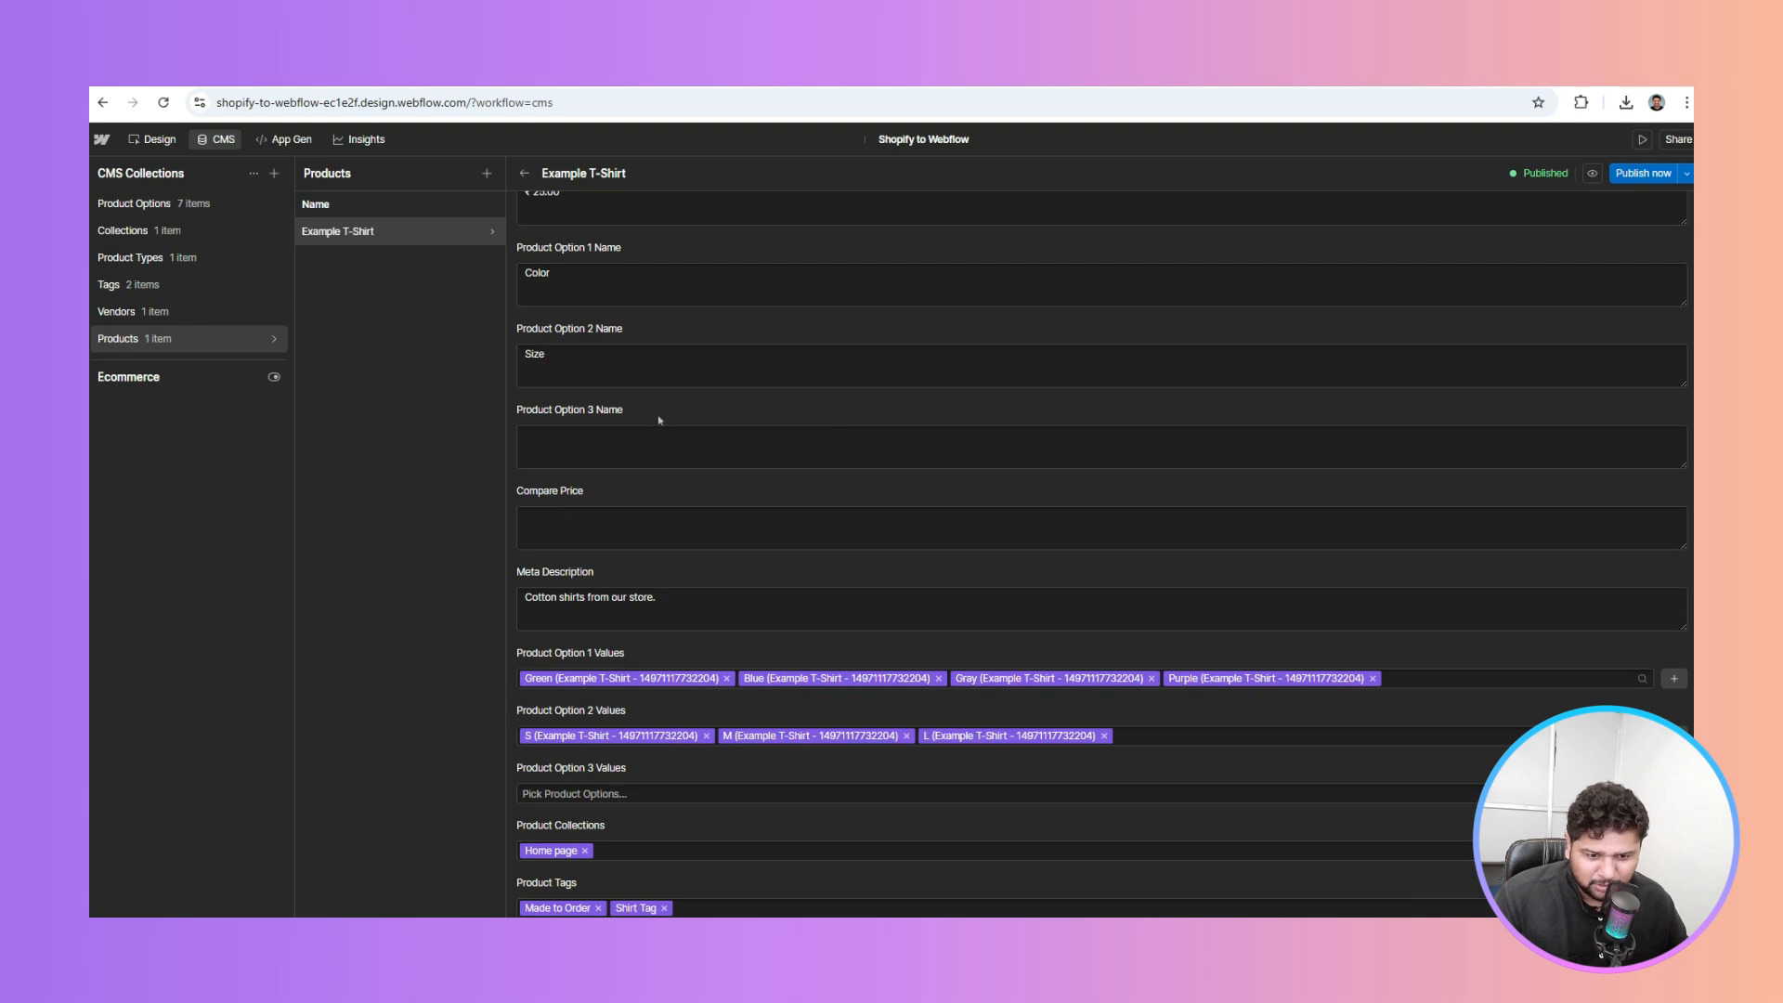
pyautogui.scroll(-6, 659, 420)
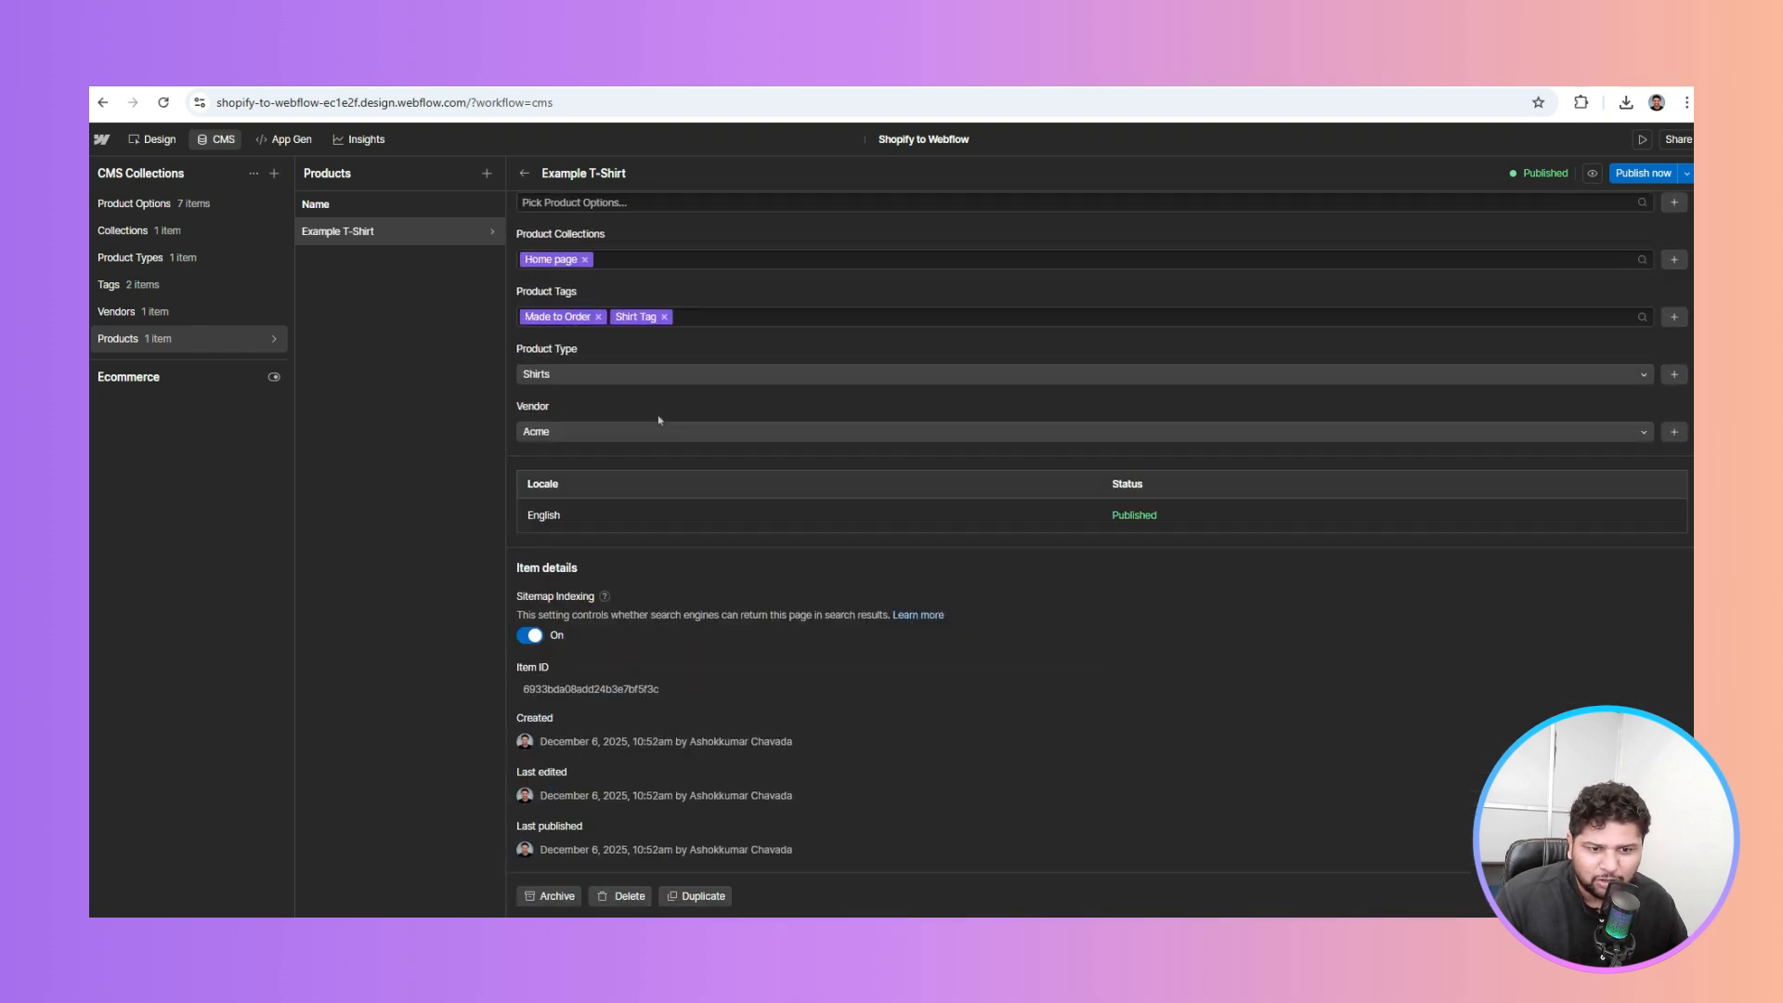
pyautogui.scroll(15, 660, 420)
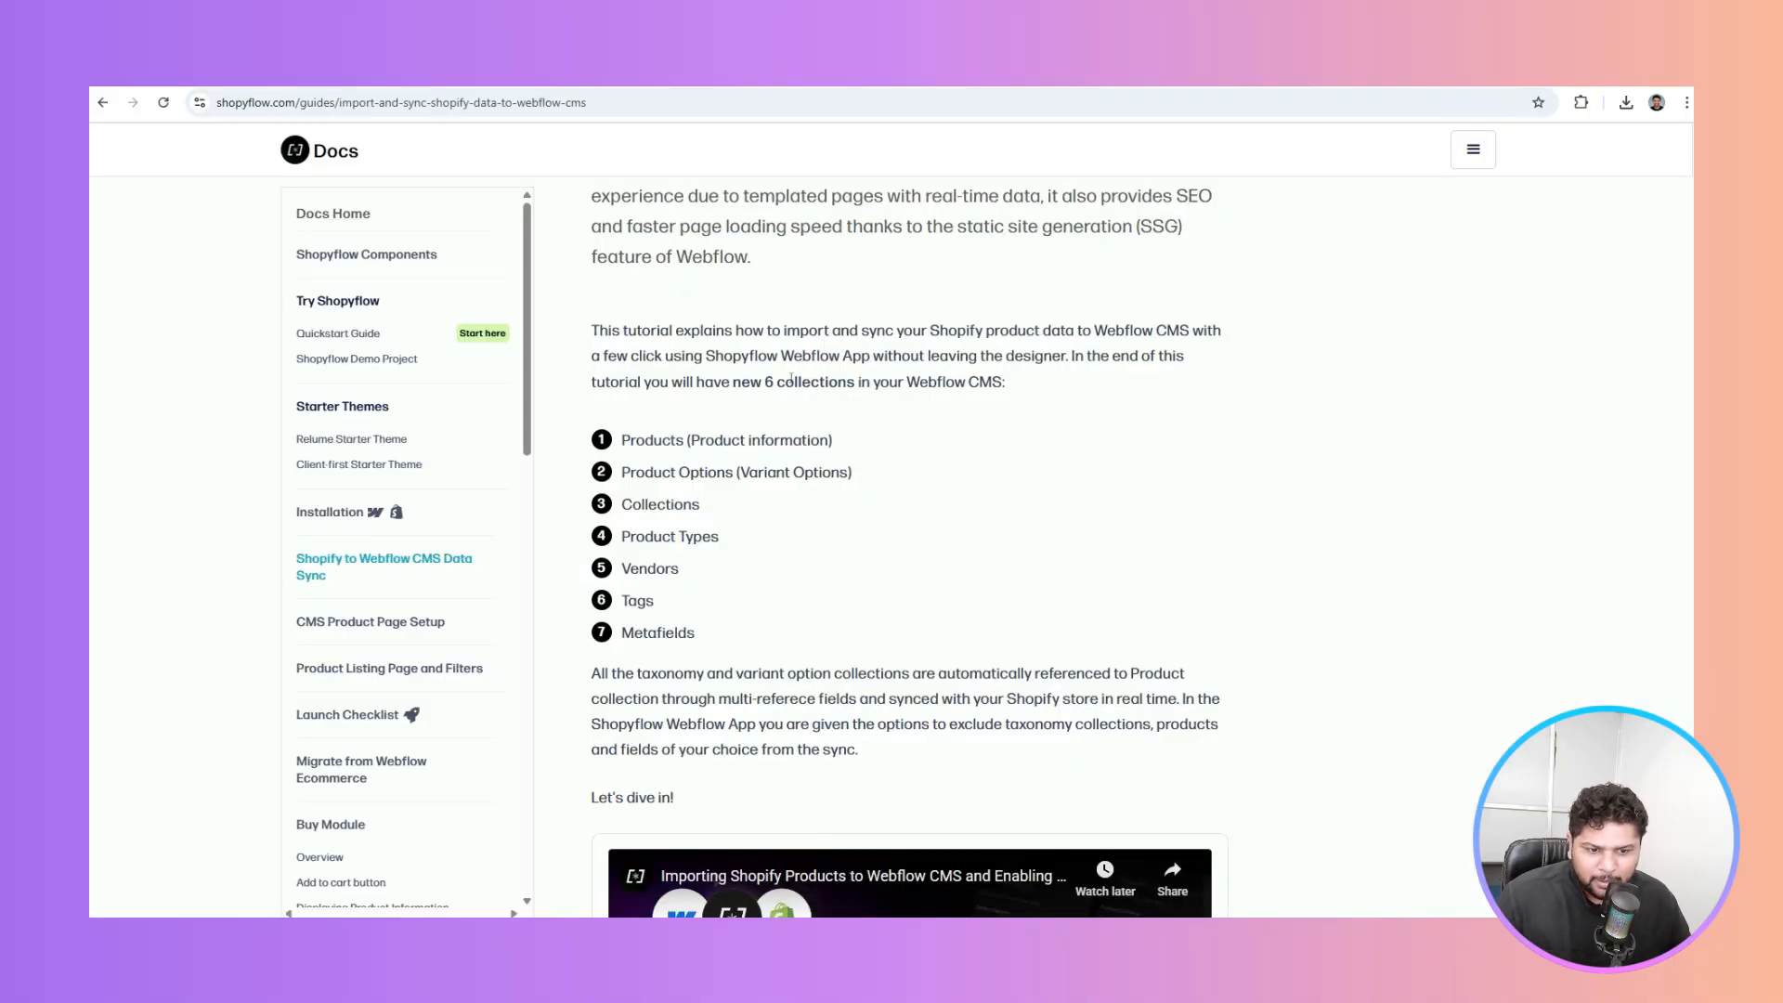
# Open the CMS Product Page Setup guide in the Shopyflow docs
pyautogui.scroll(-1, 790, 381)
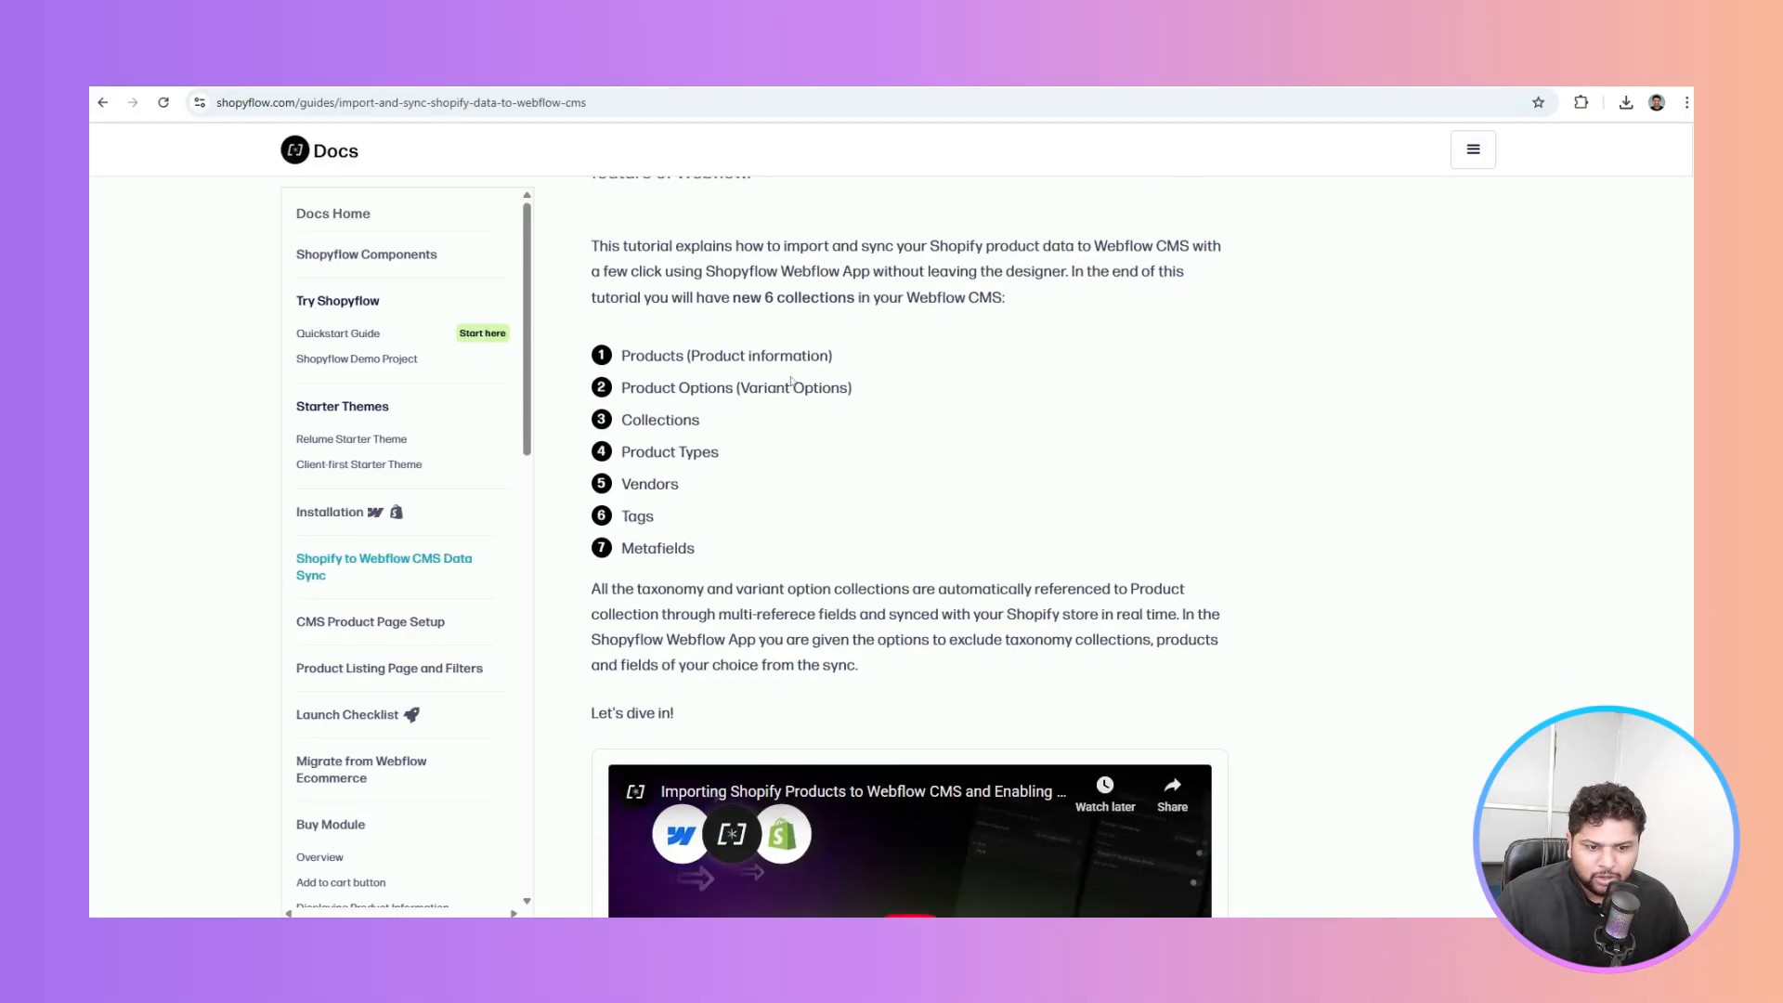
pyautogui.scroll(-7, 790, 381)
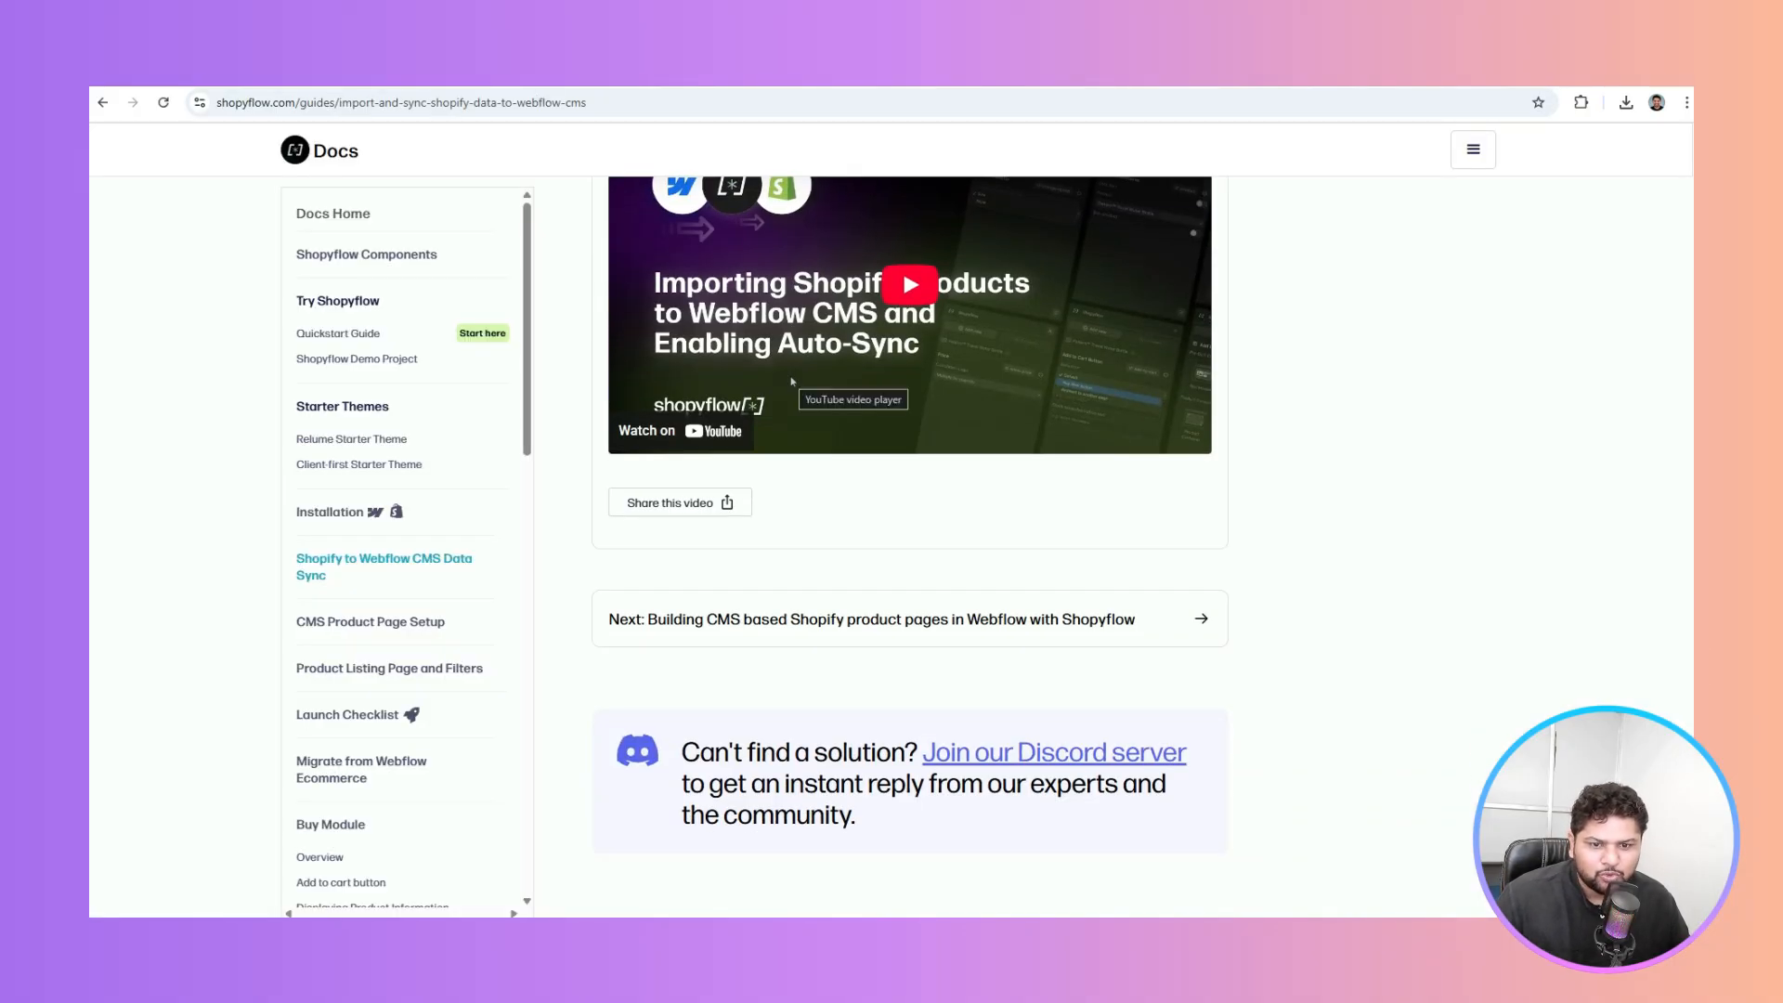
pyautogui.click(373, 628)
pyautogui.scroll(-4, 916, 418)
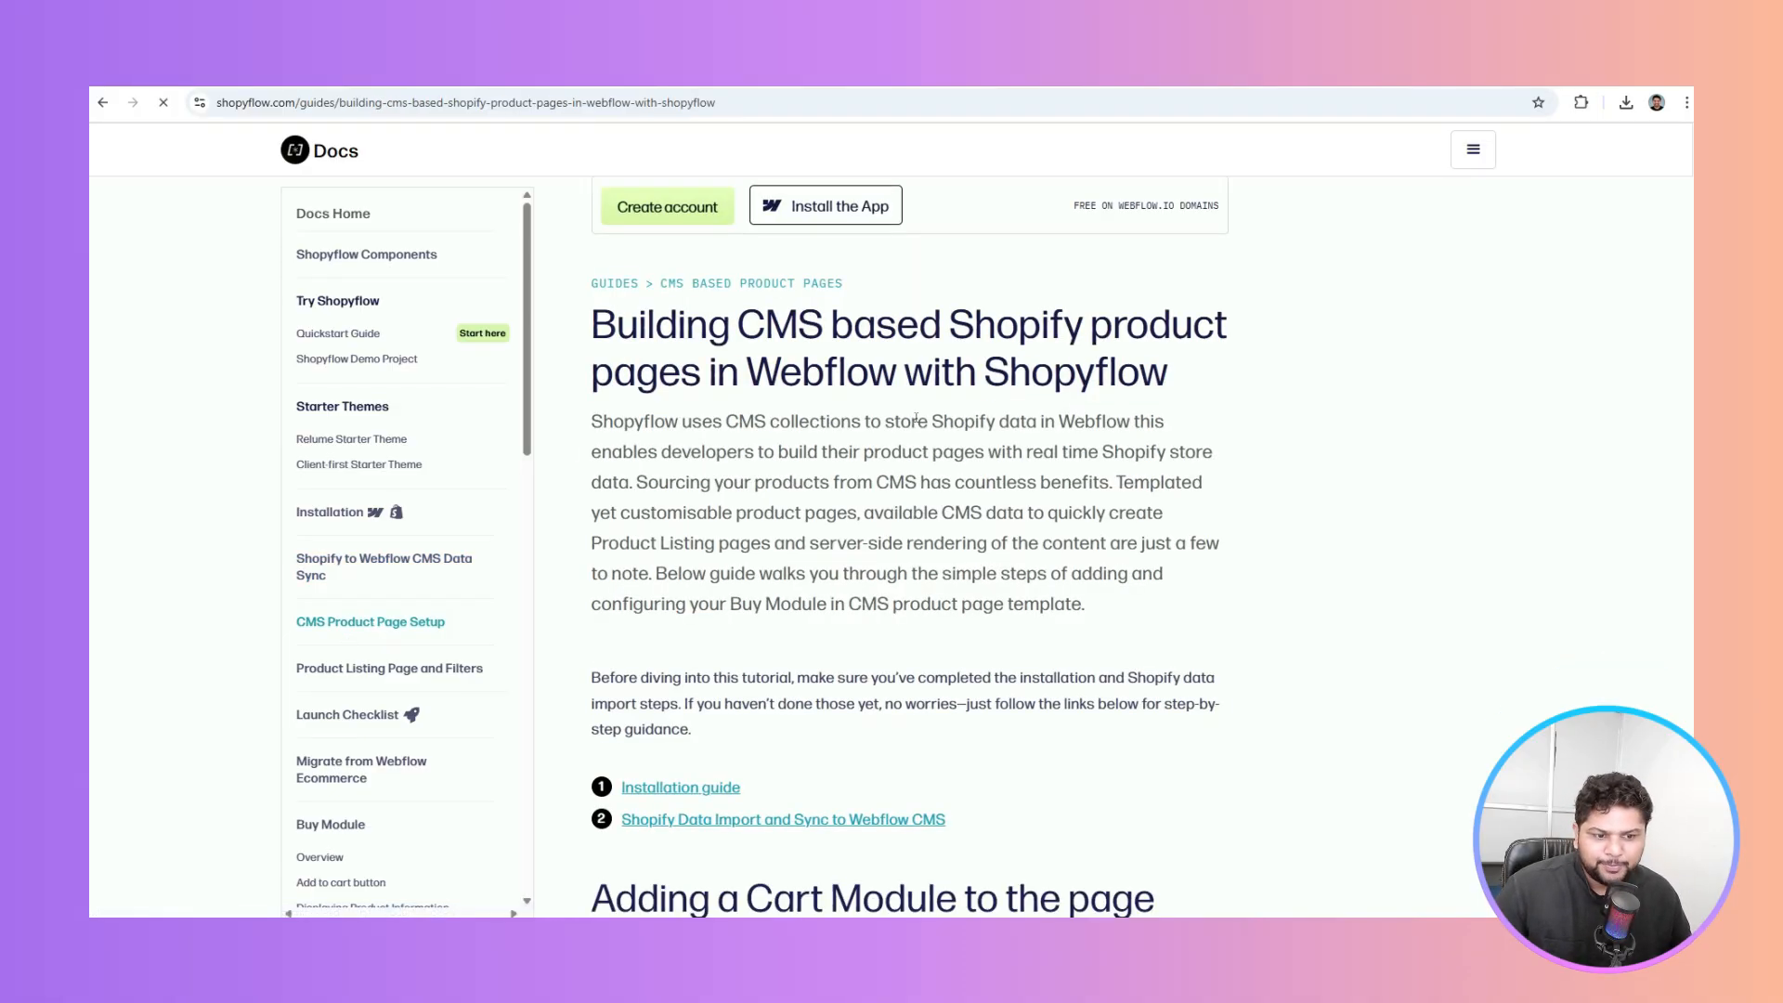
pyautogui.scroll(-2, 916, 418)
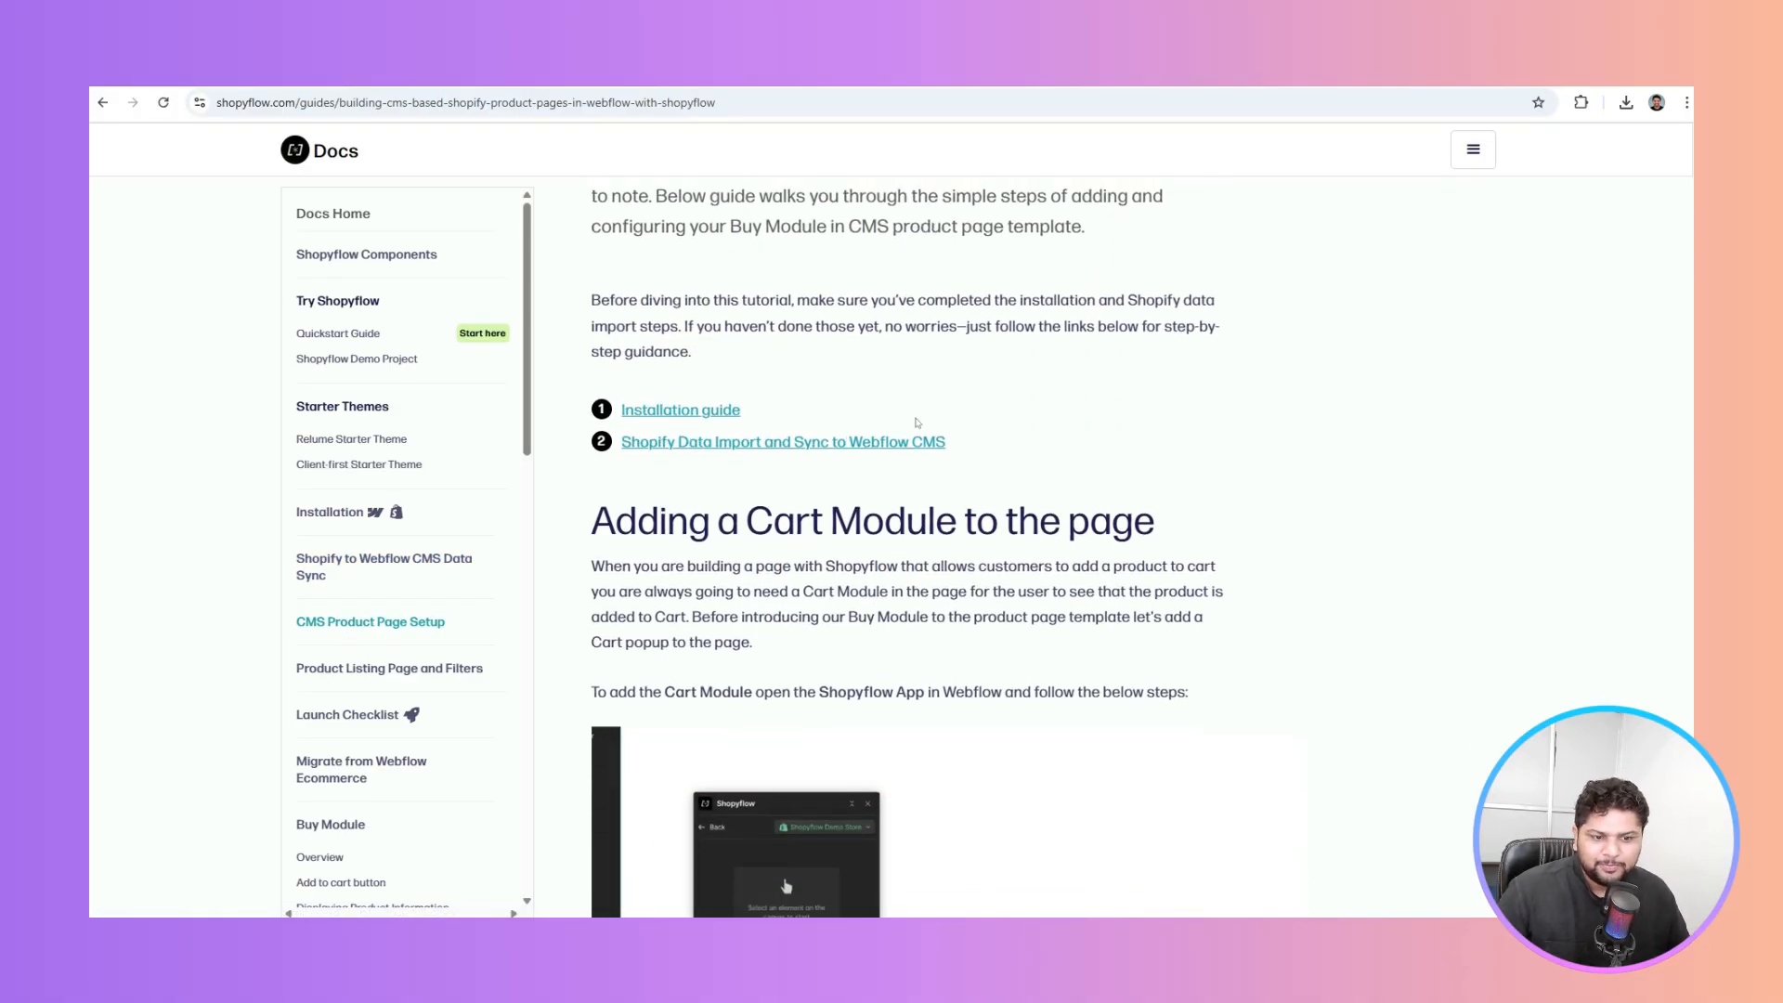
pyautogui.scroll(-1, 916, 422)
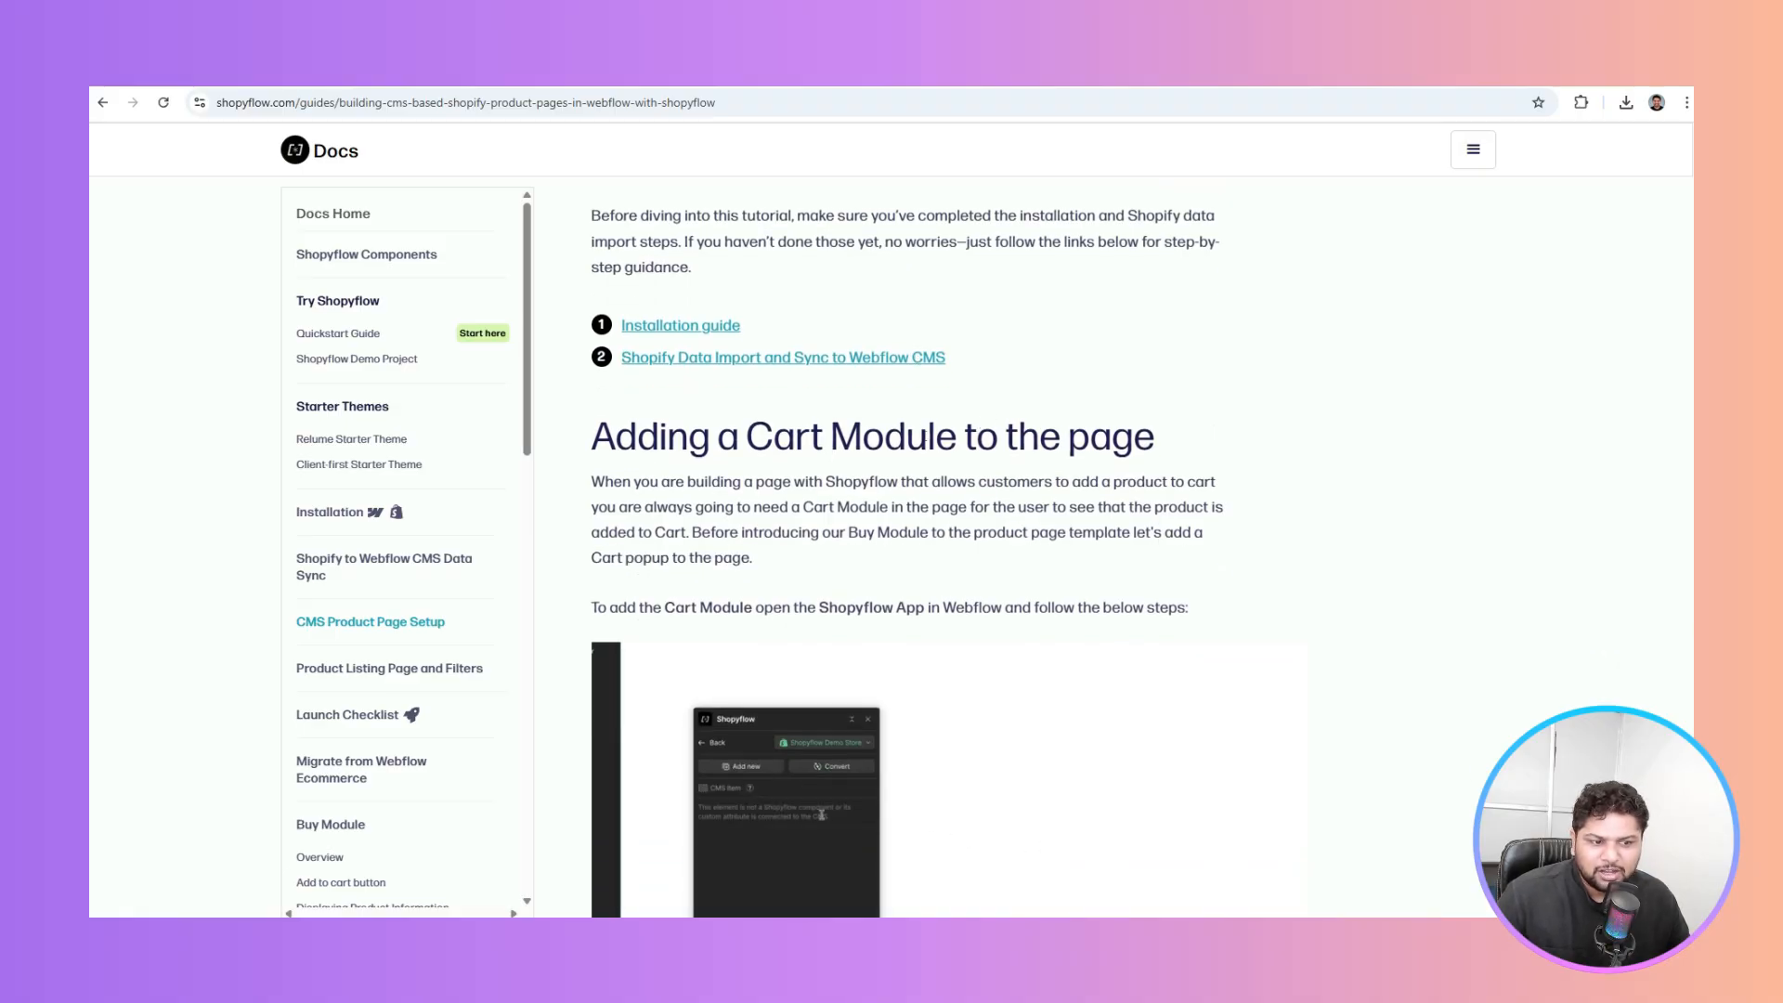
pyautogui.moveTo(928, 436); pyautogui.dragTo(1195, 450)
pyautogui.click(1153, 444)
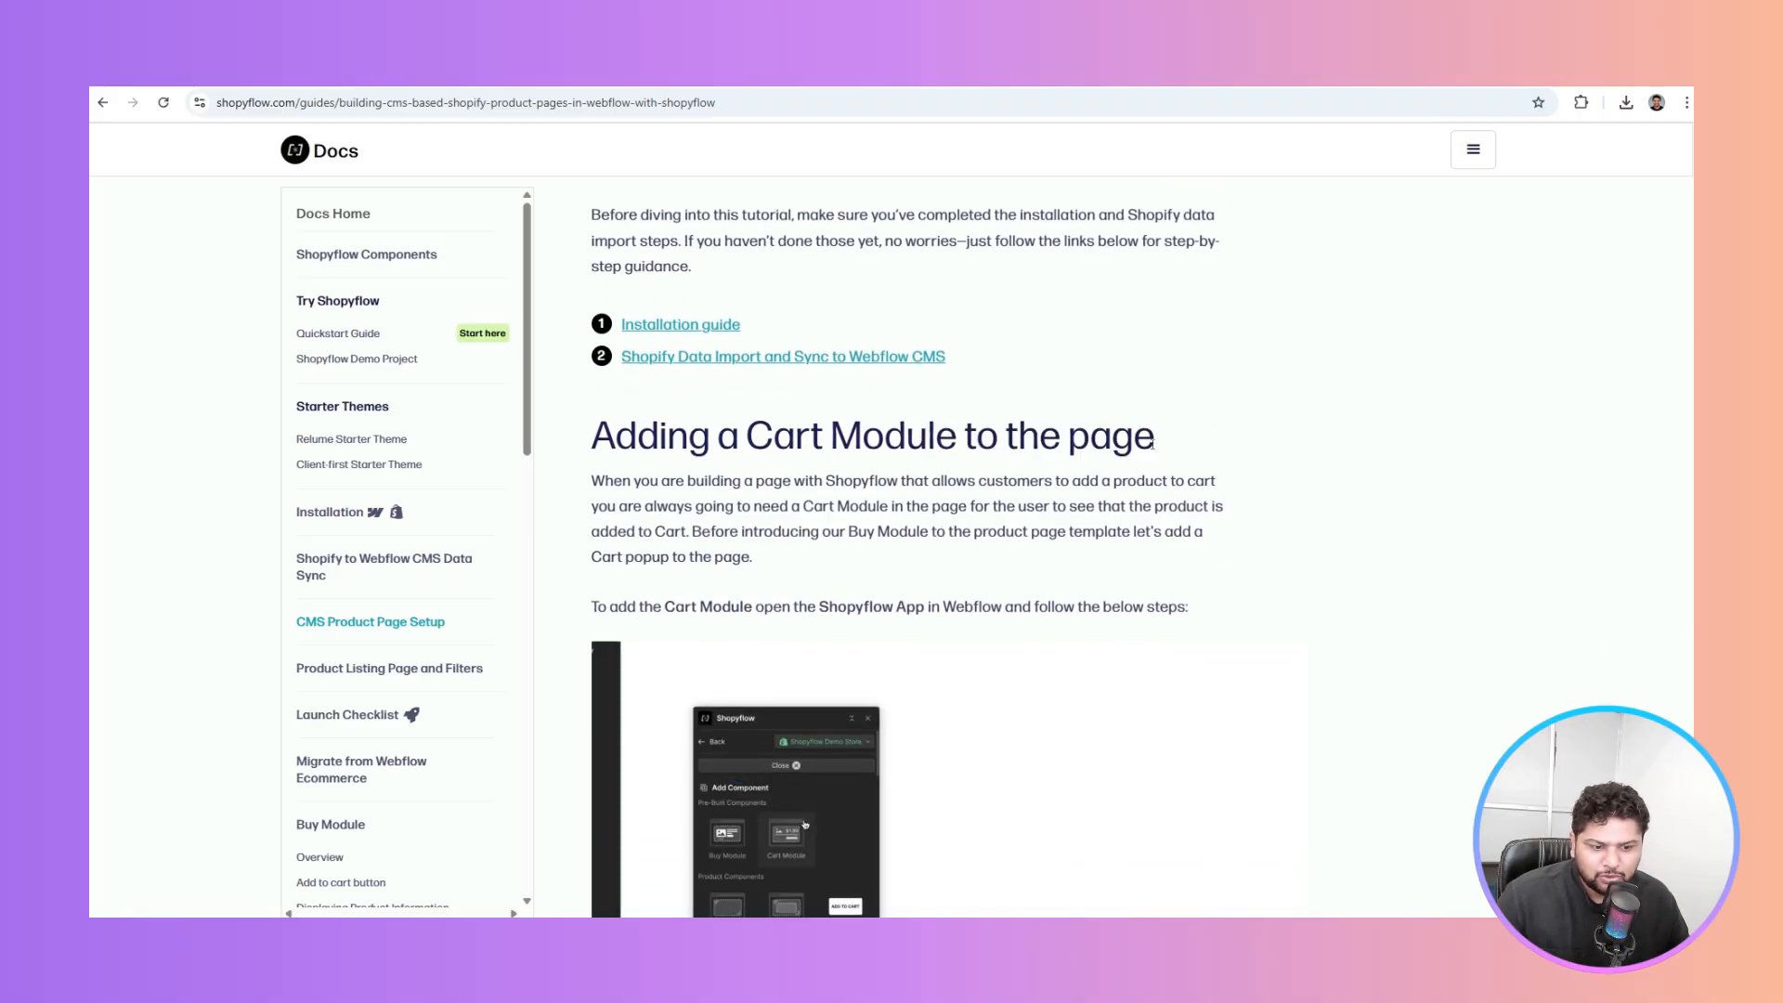
# Read the guide's Cart Module steps, then show the Webflow site's page list
pyautogui.scroll(-3, 1153, 444)
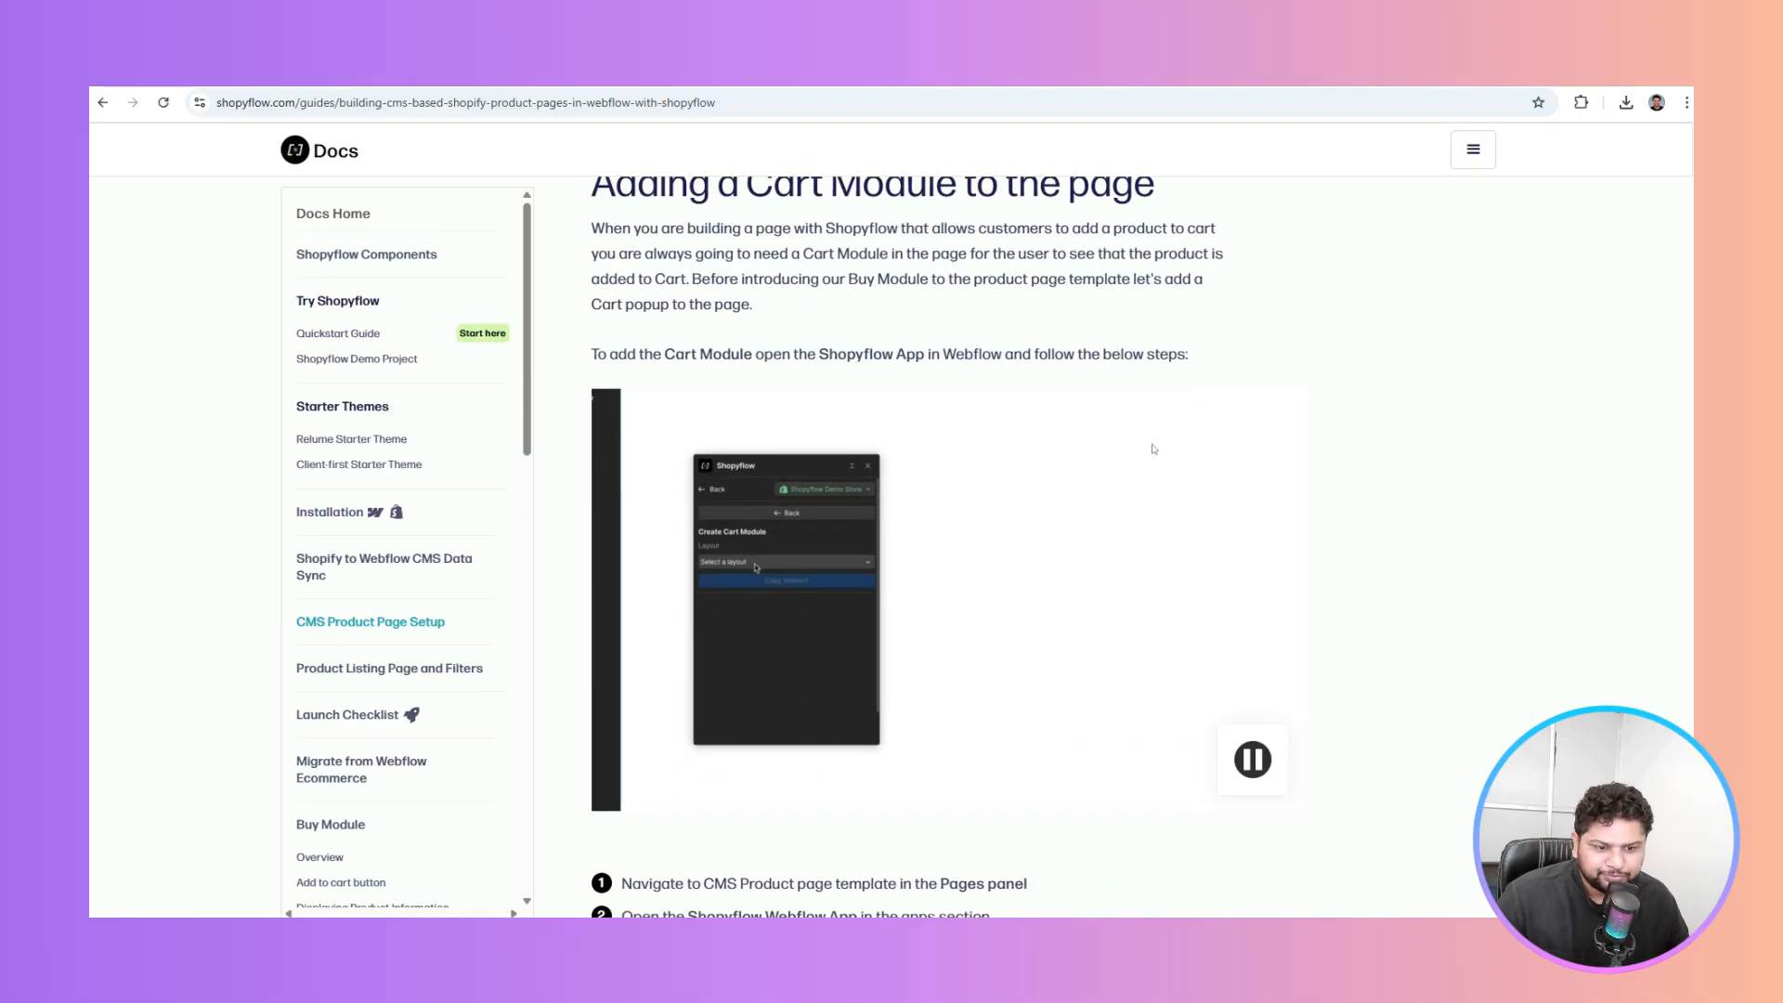
pyautogui.scroll(-2, 1153, 444)
pyautogui.scroll(-2, 1153, 448)
pyautogui.scroll(-1, 1118, 433)
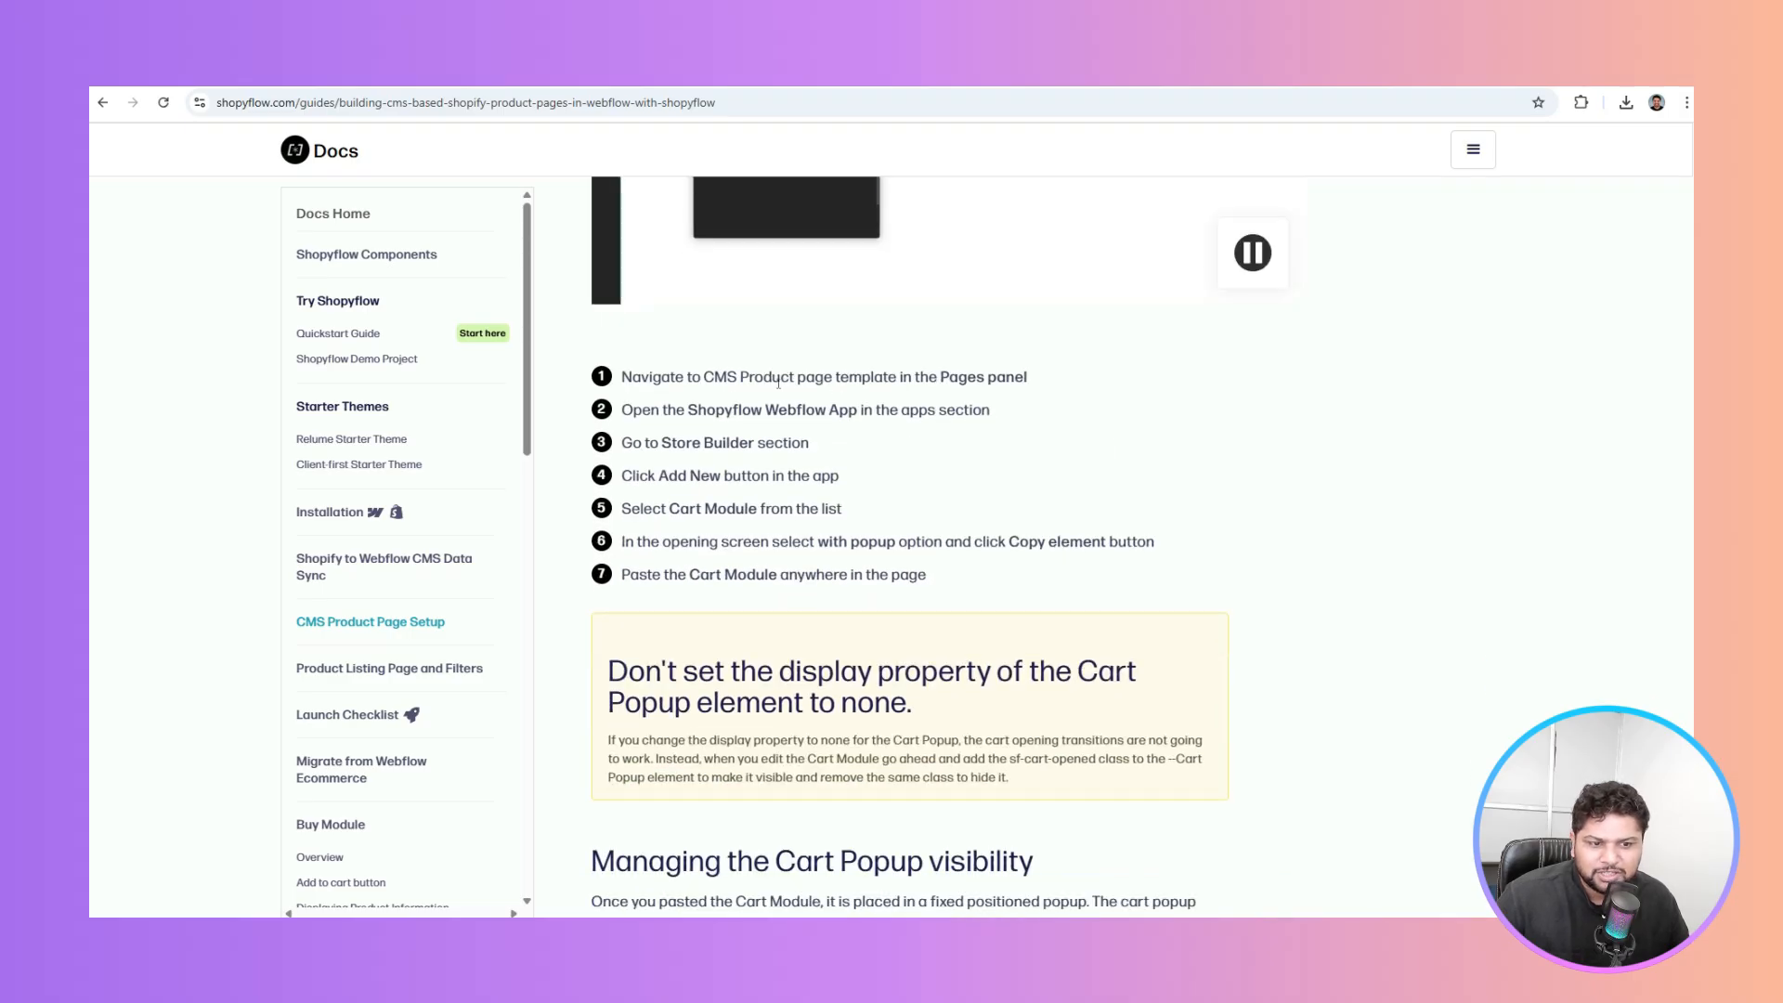
pyautogui.moveTo(764, 376); pyautogui.dragTo(998, 376)
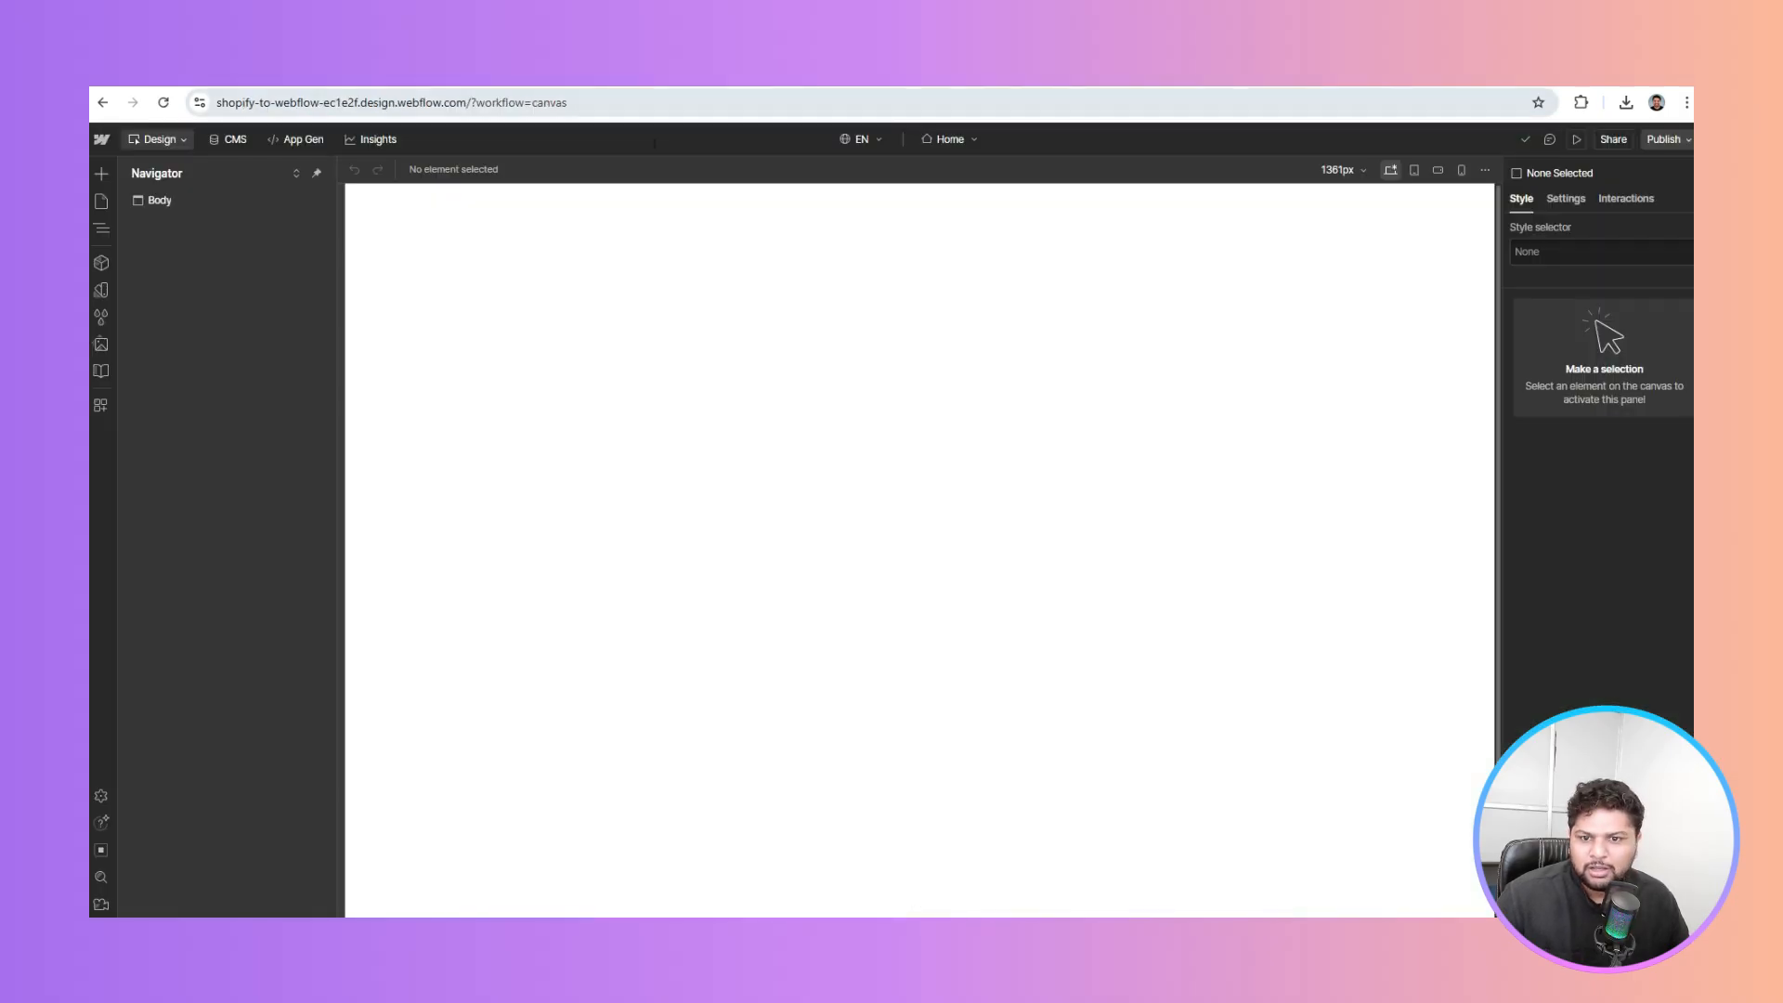
pyautogui.click(99, 206)
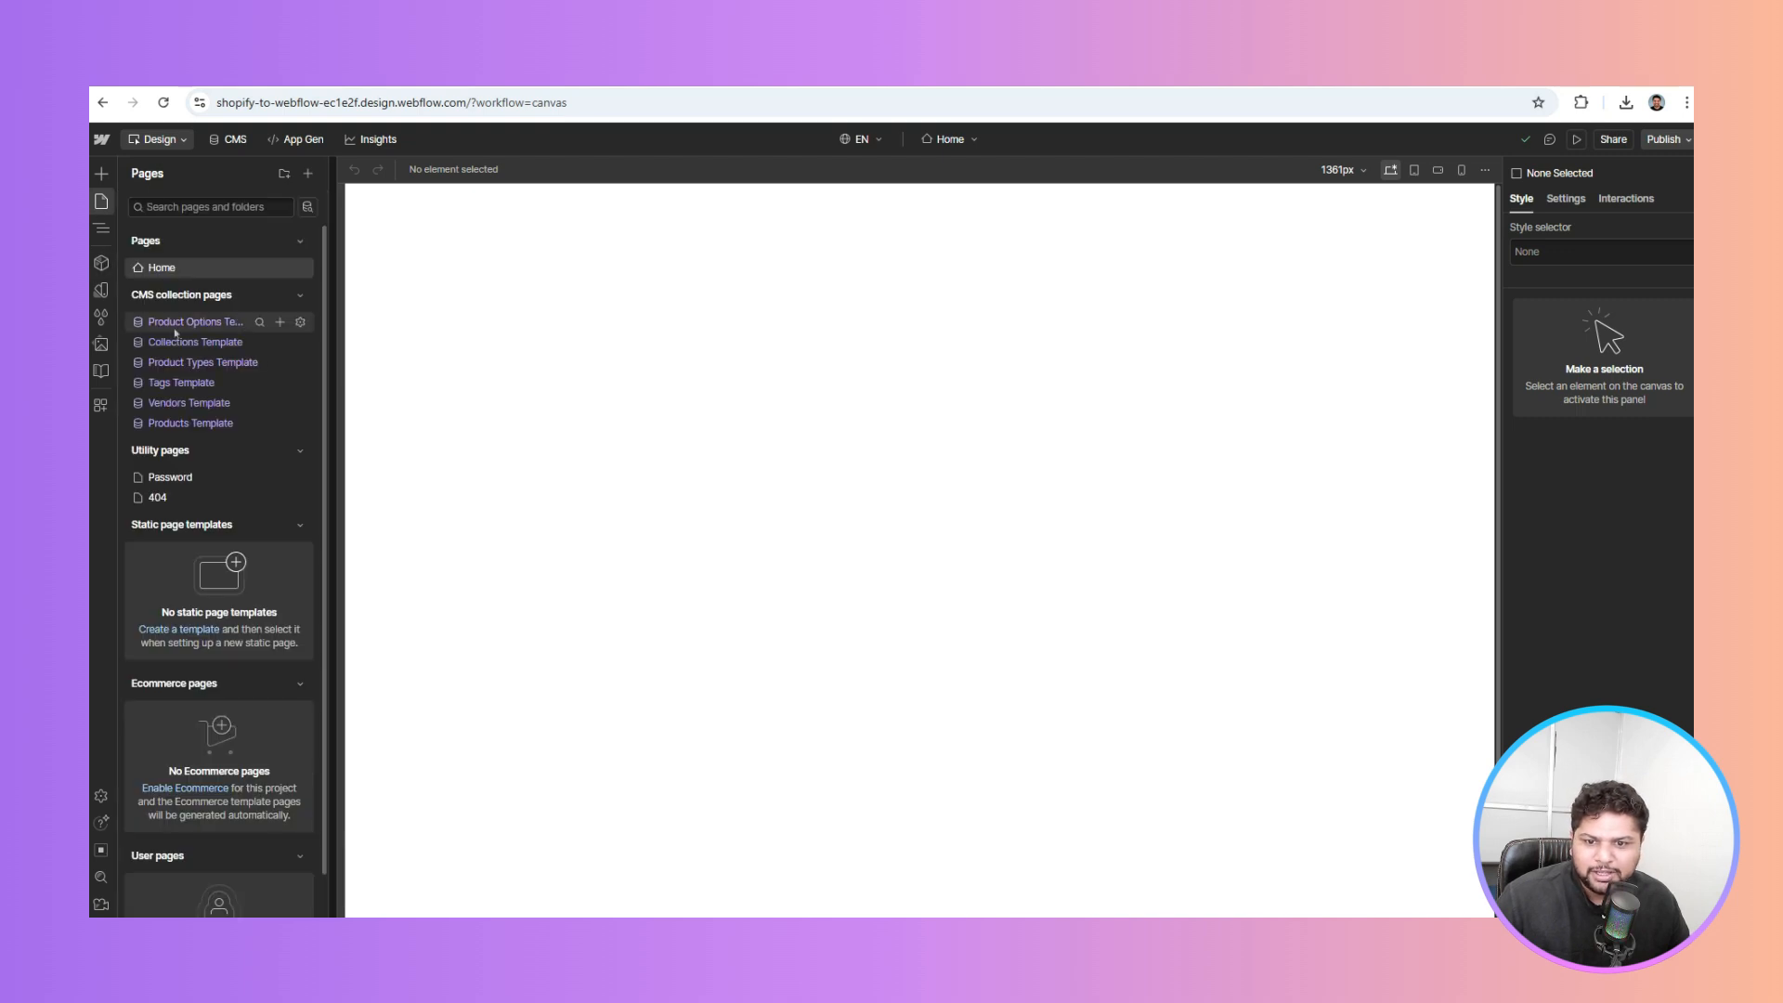
# Open the Products Template page, select its Body, and mark the guide's Shopyflow App step
pyautogui.click(181, 423)
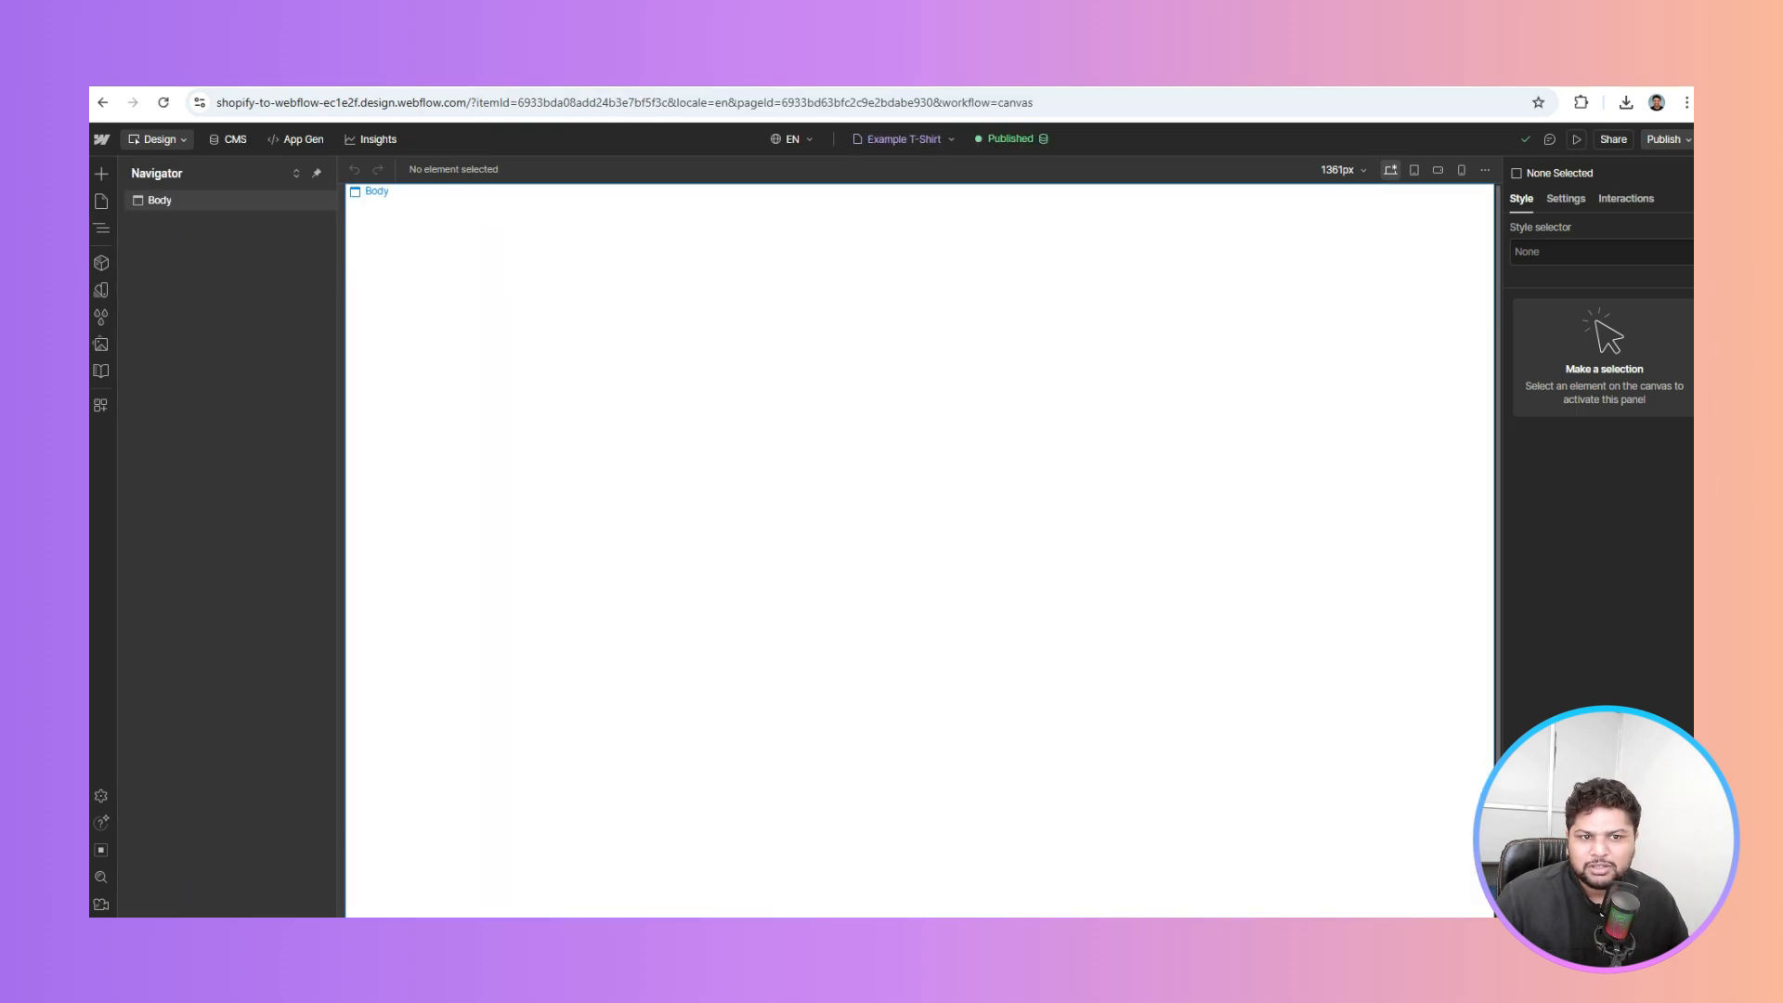
pyautogui.click(620, 221)
pyautogui.hotkey('ctrl', 'Tab')
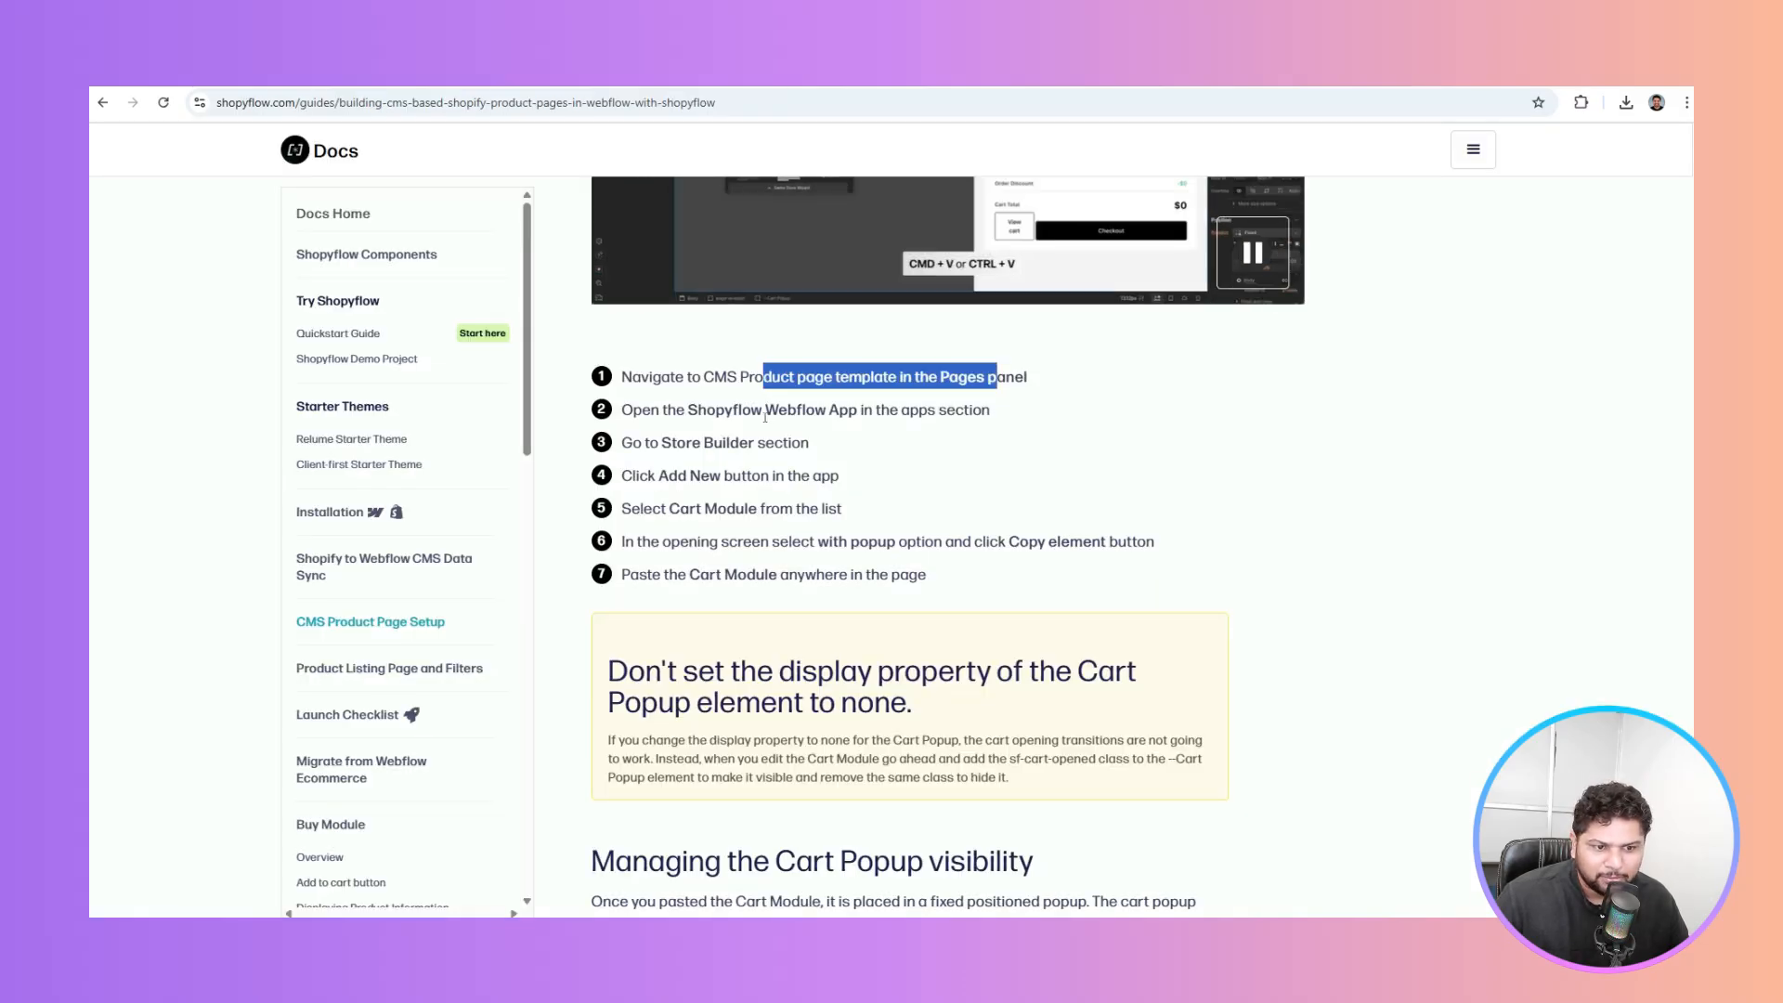
pyautogui.click(765, 417)
pyautogui.moveTo(651, 410); pyautogui.dragTo(910, 410)
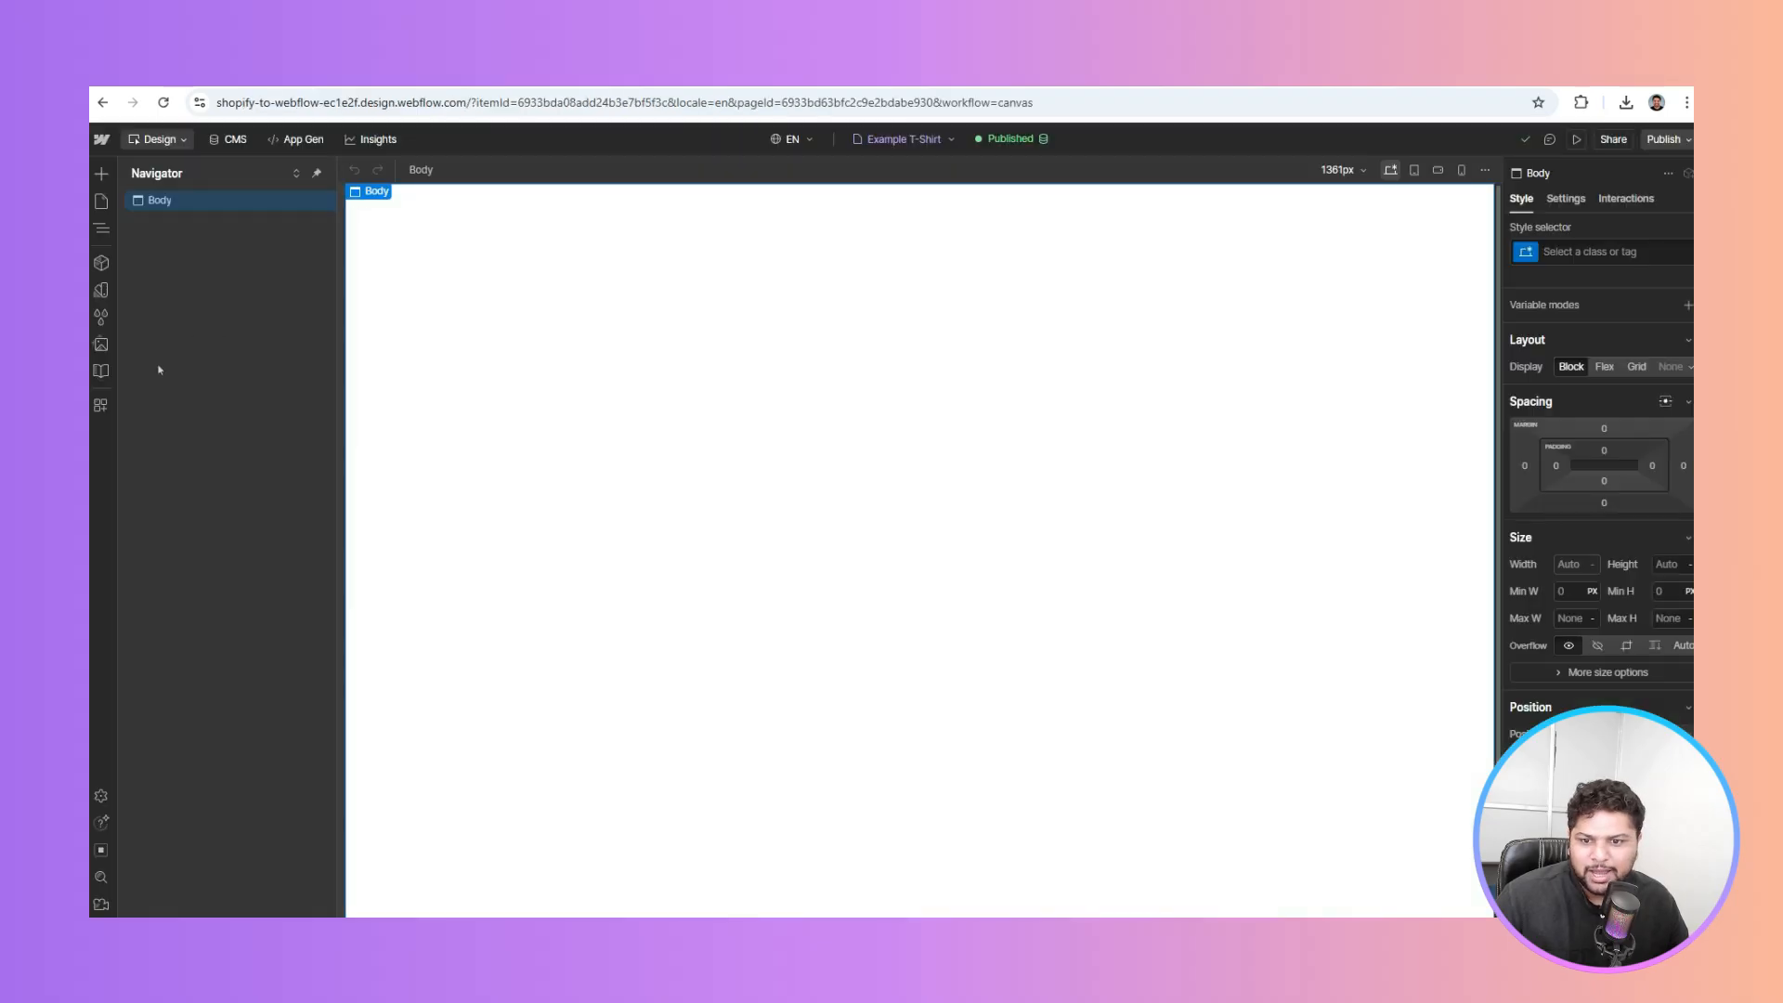
# Launch the Shopyflow app from Apps and go to its Store Builder section
pyautogui.click(102, 402)
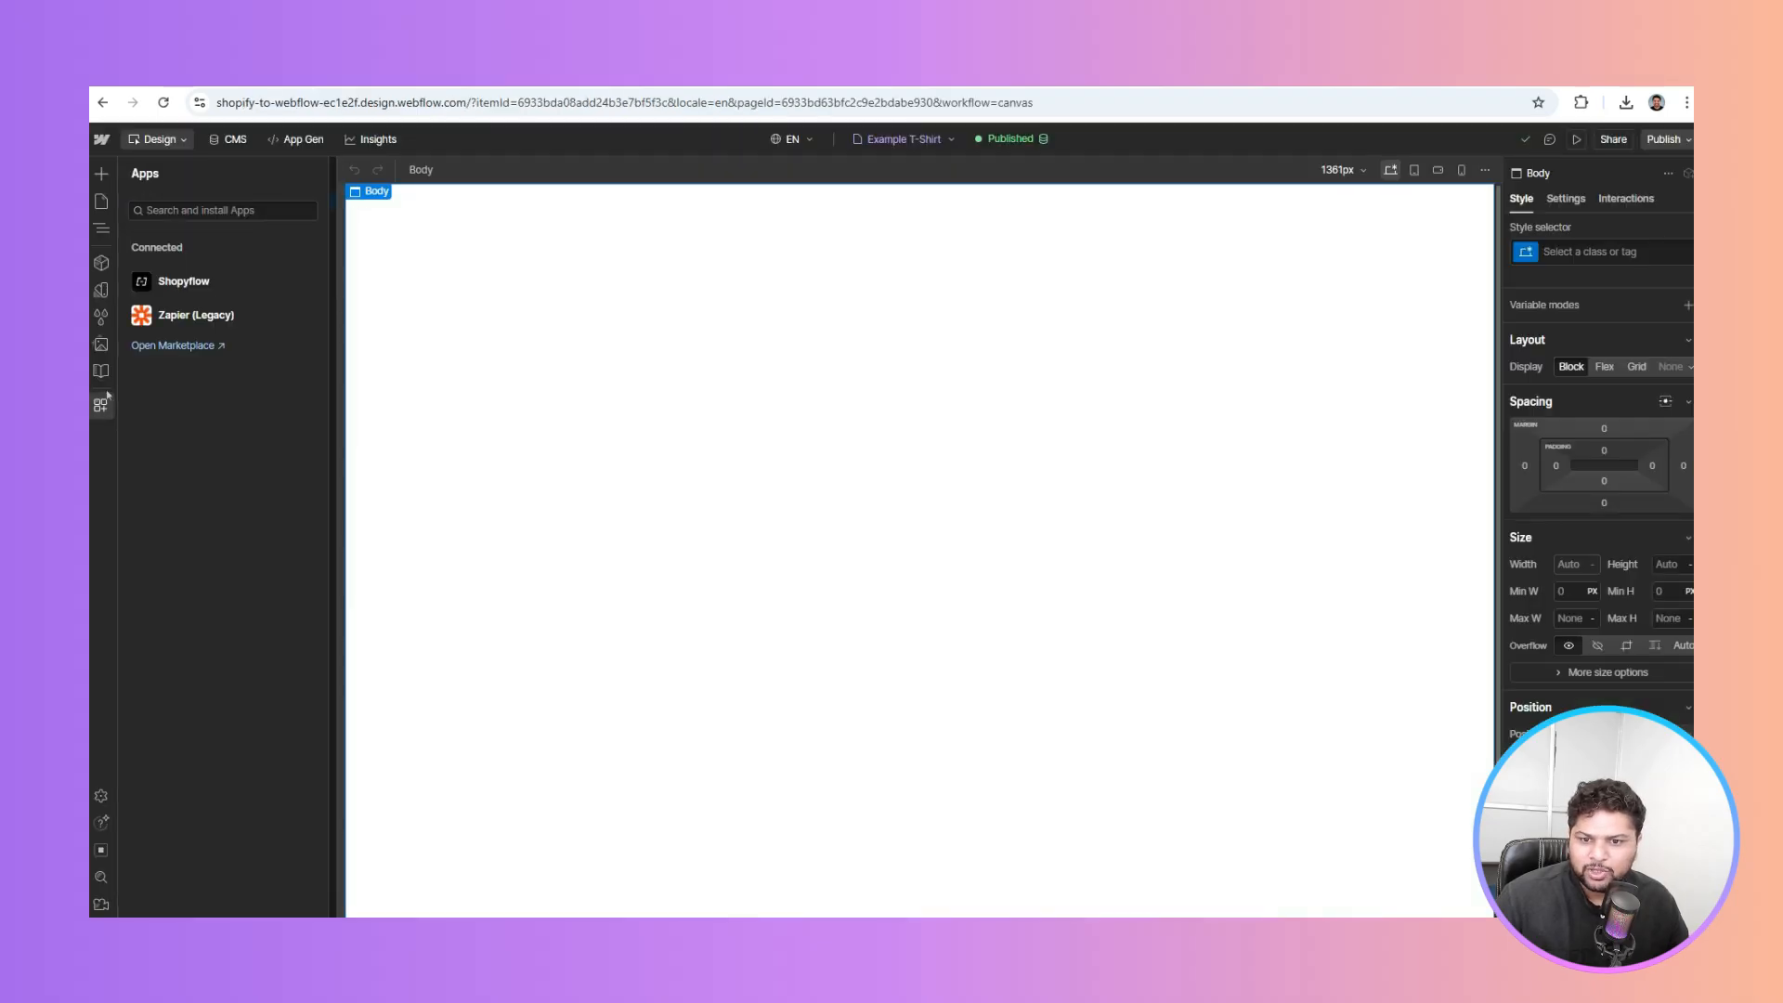
pyautogui.click(206, 280)
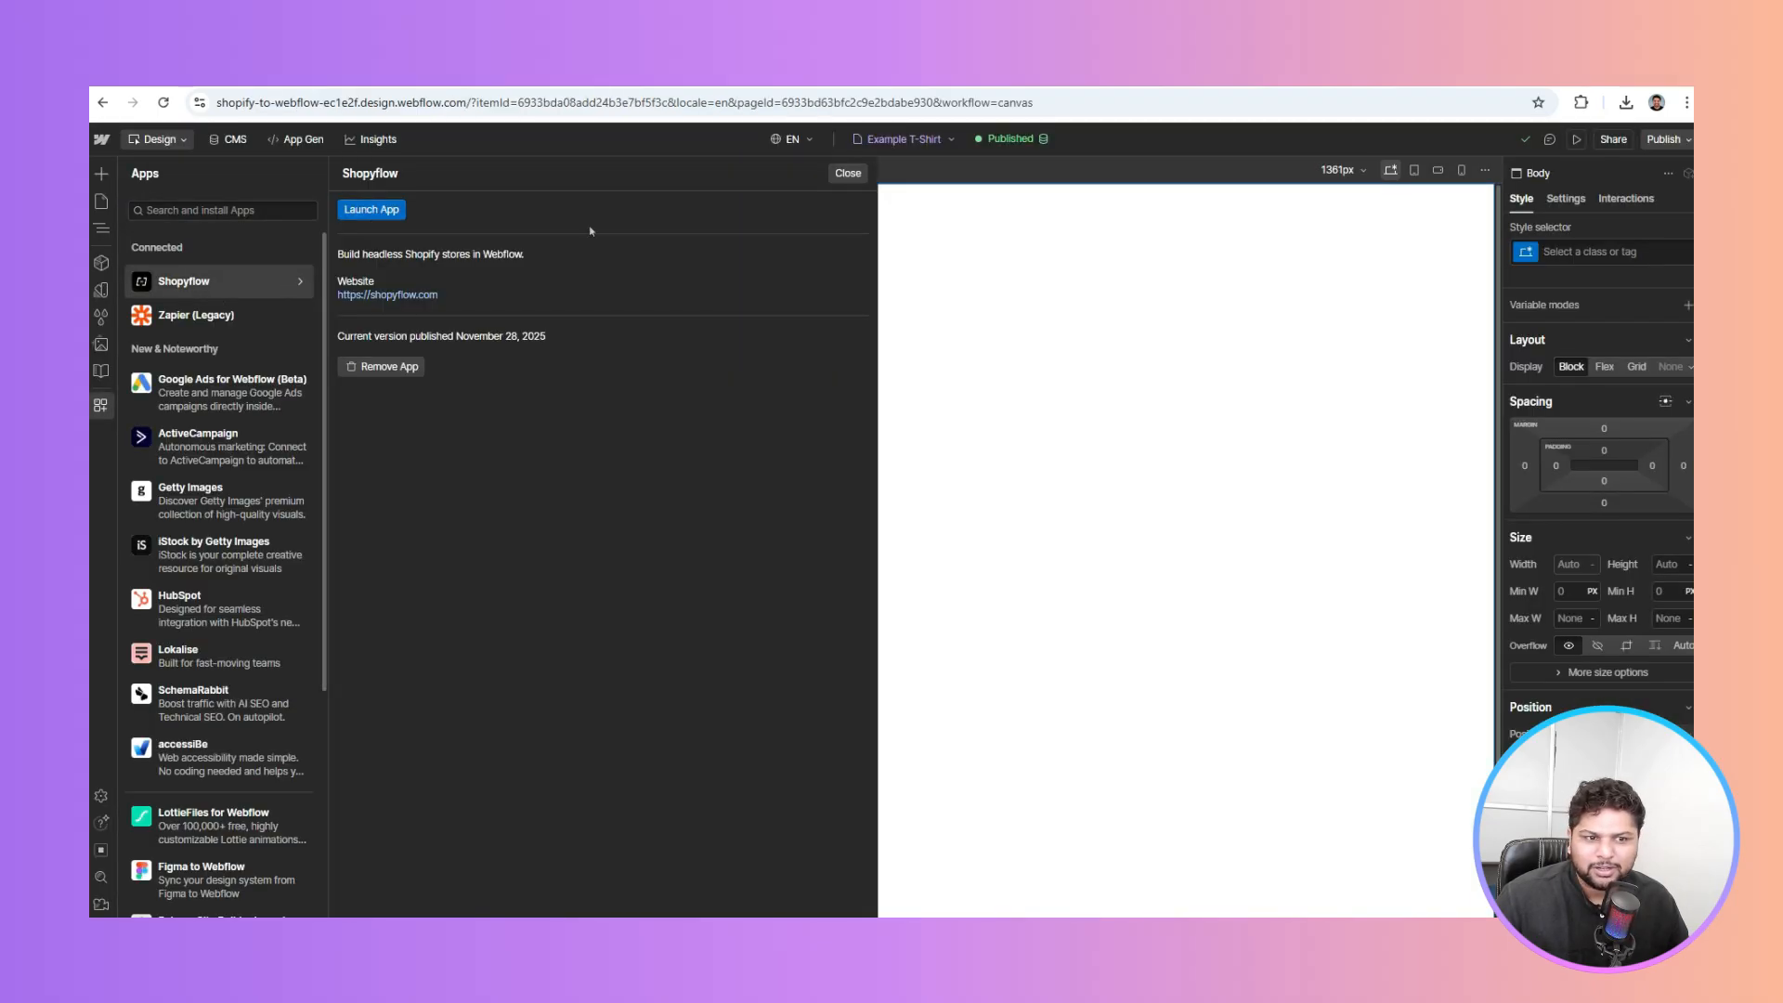
pyautogui.click(849, 173)
pyautogui.click(284, 281)
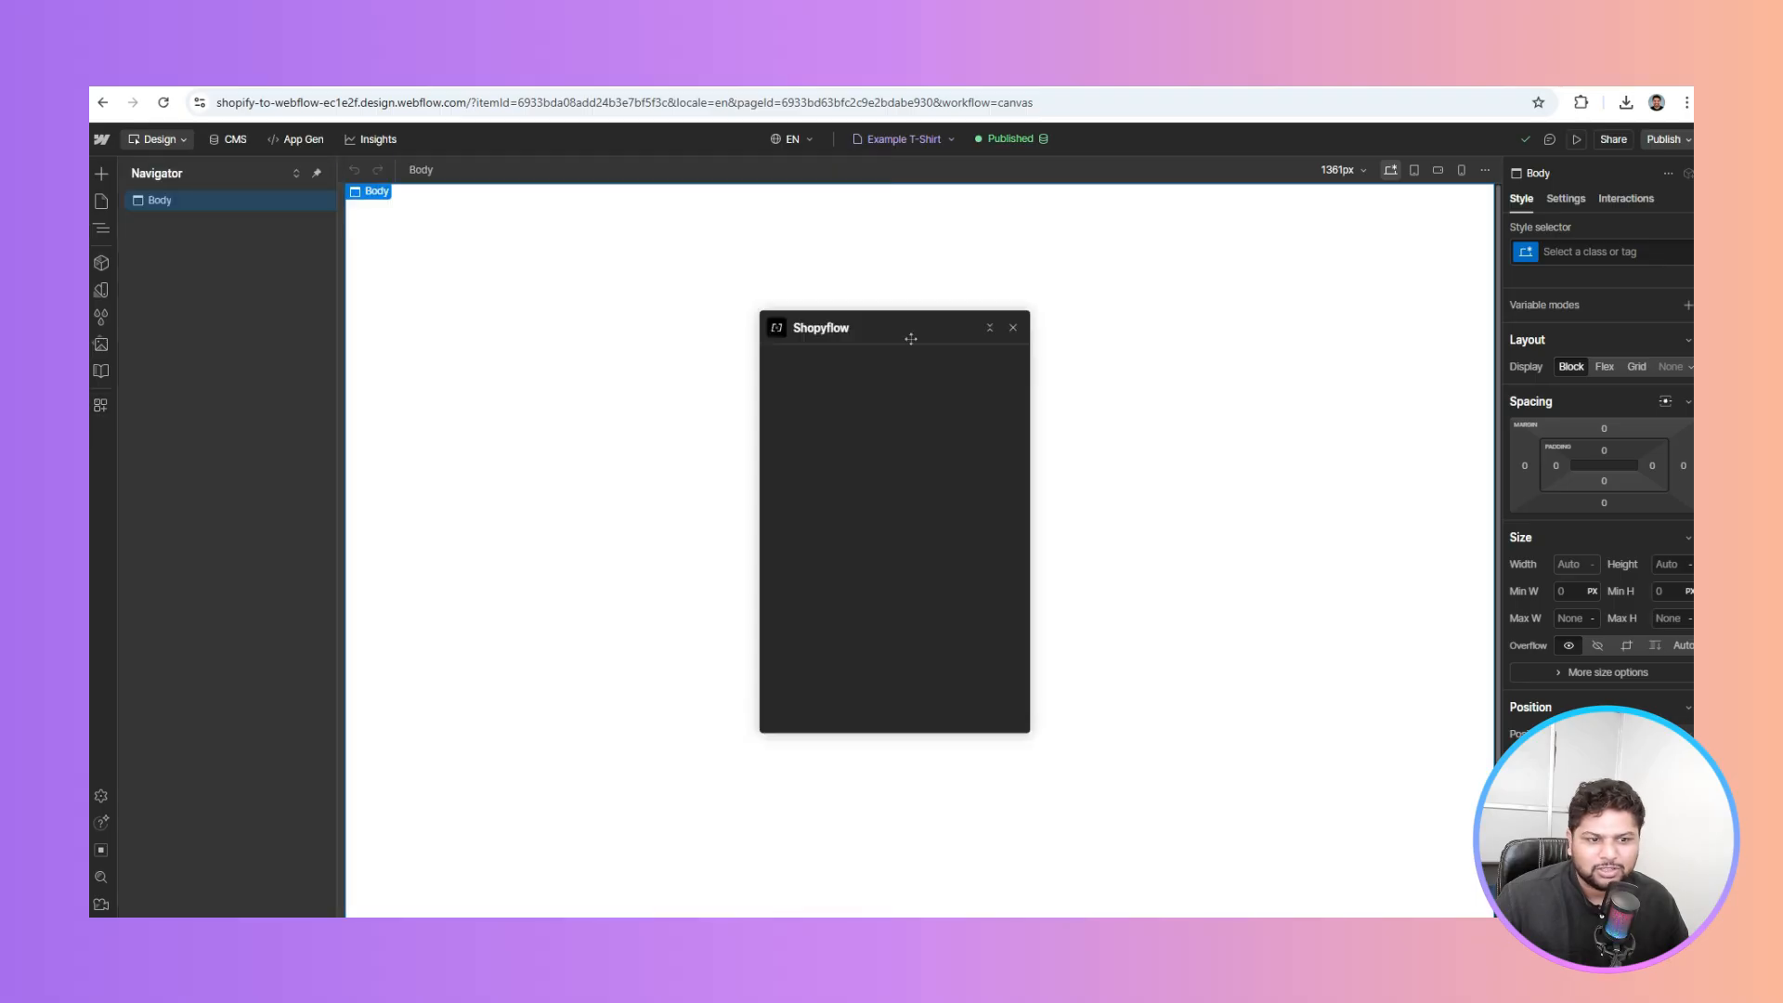
pyautogui.hotkey('ctrl', 'Tab')
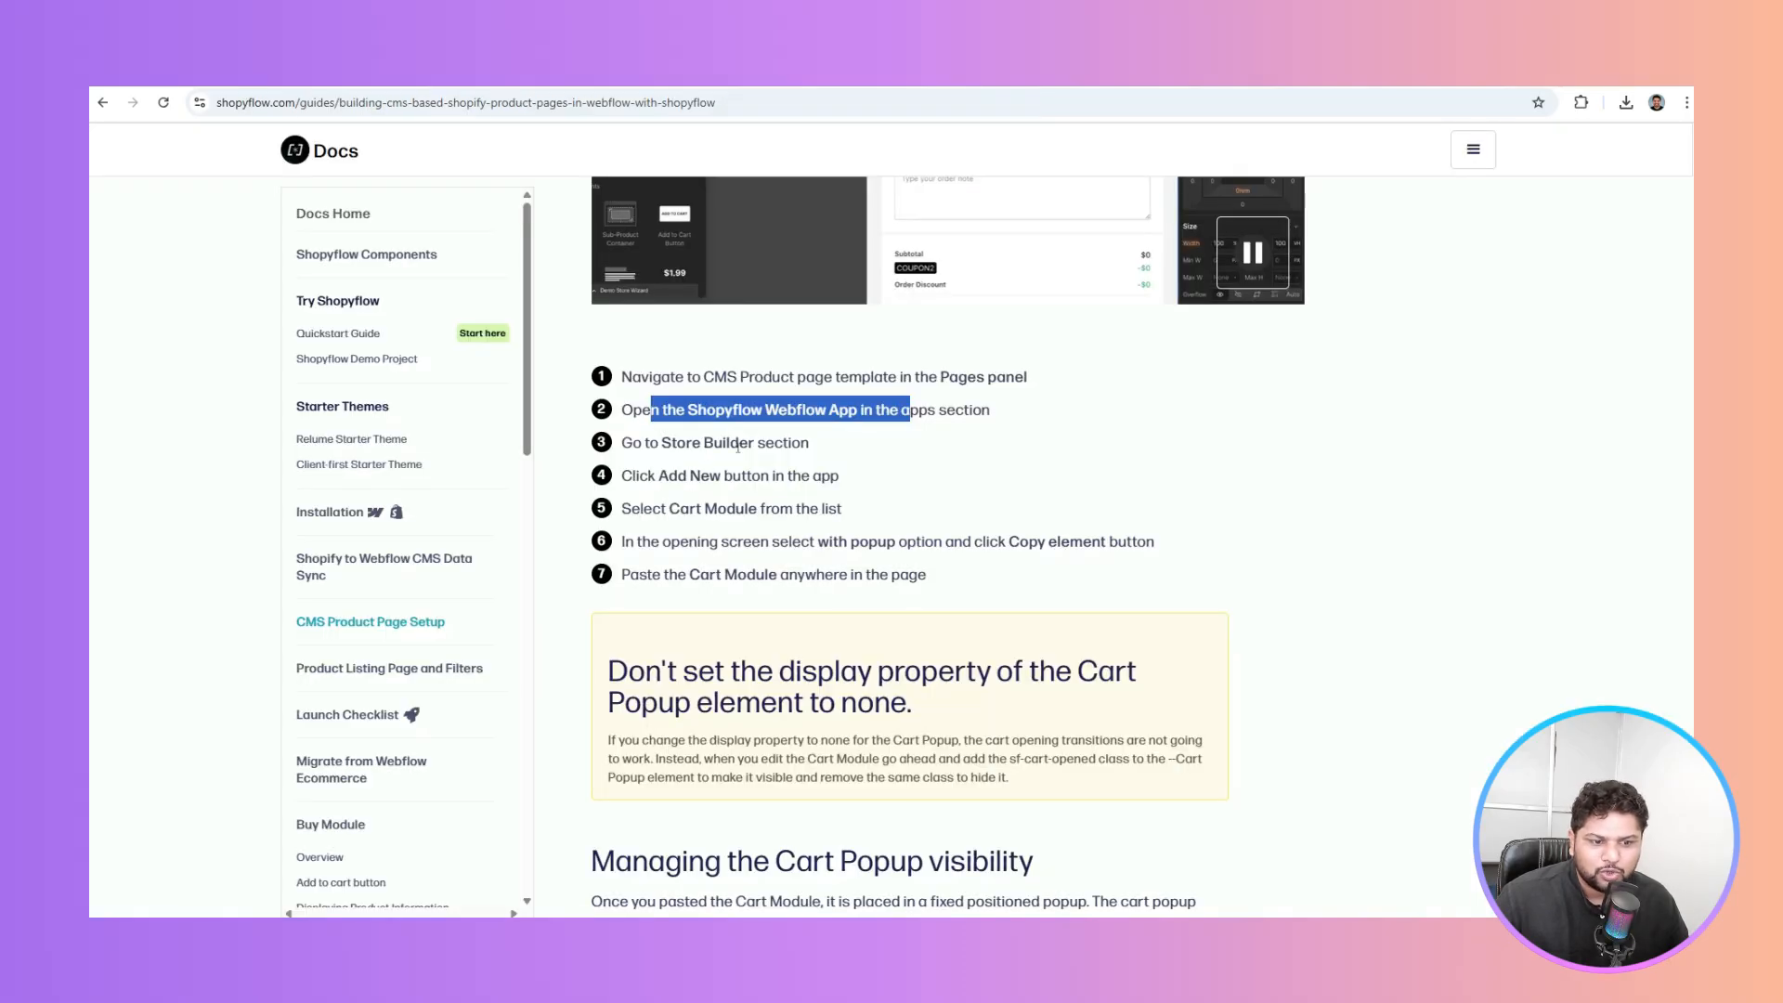
pyautogui.hotkey('ctrl', 'shift', 'Tab')
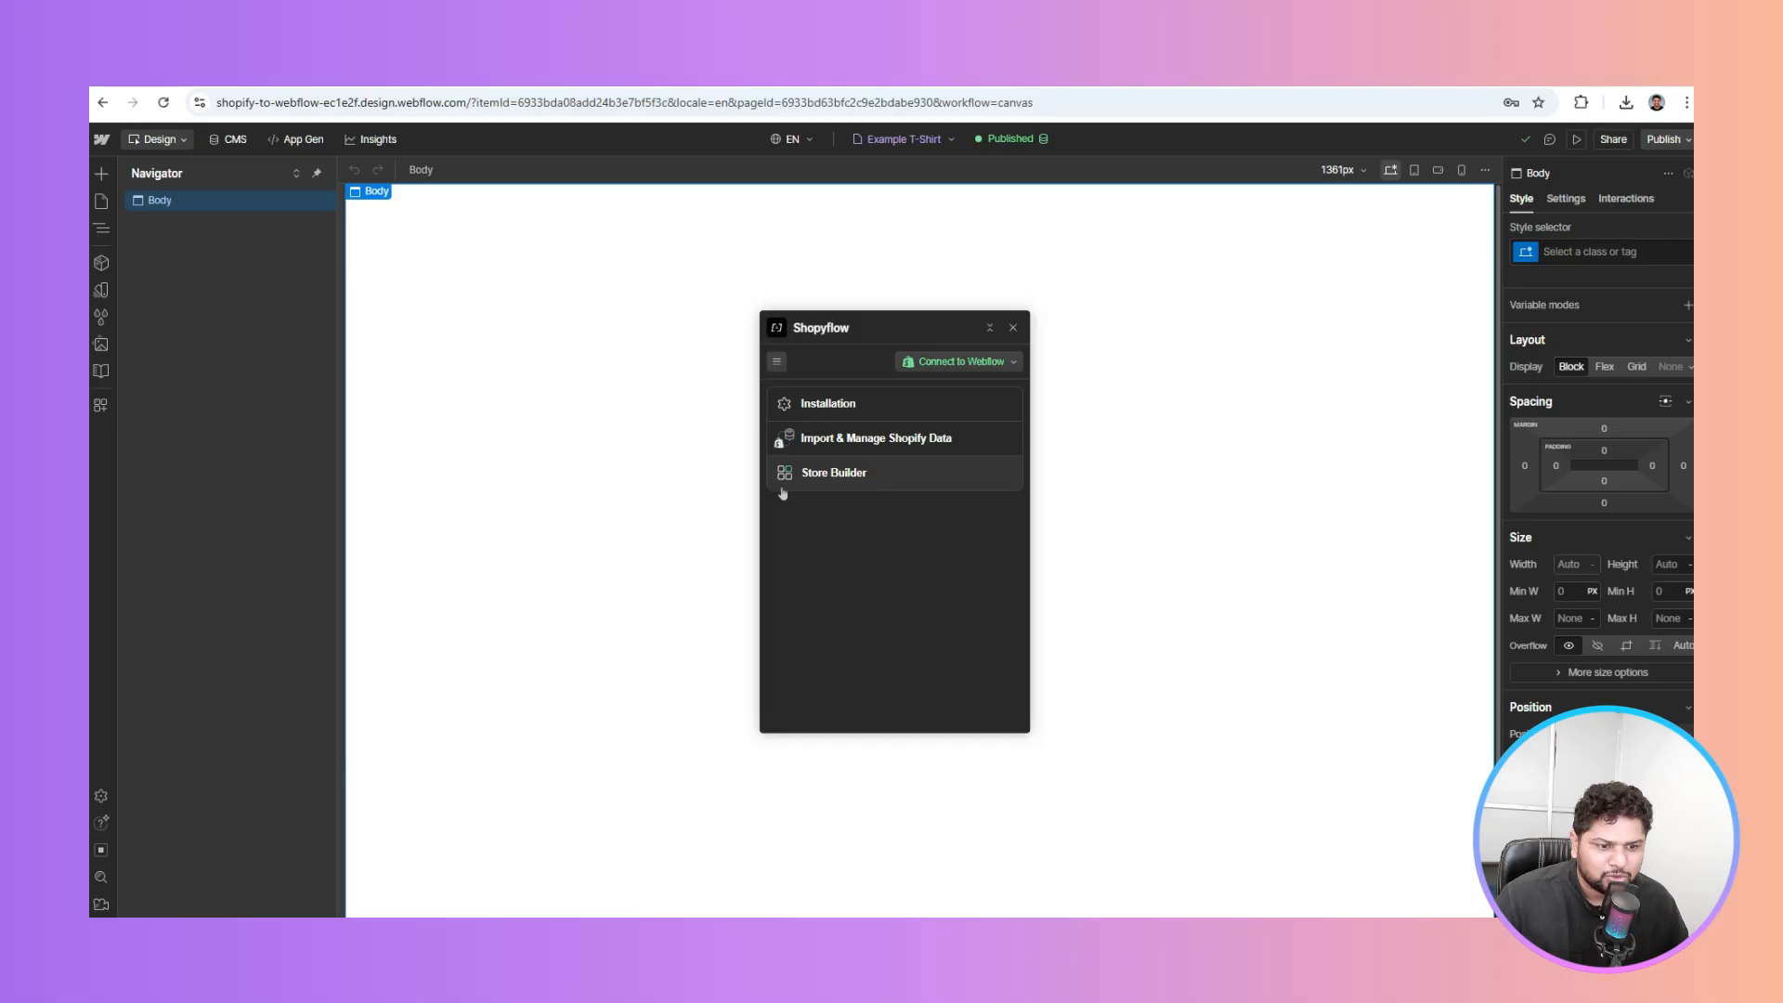
pyautogui.click(830, 476)
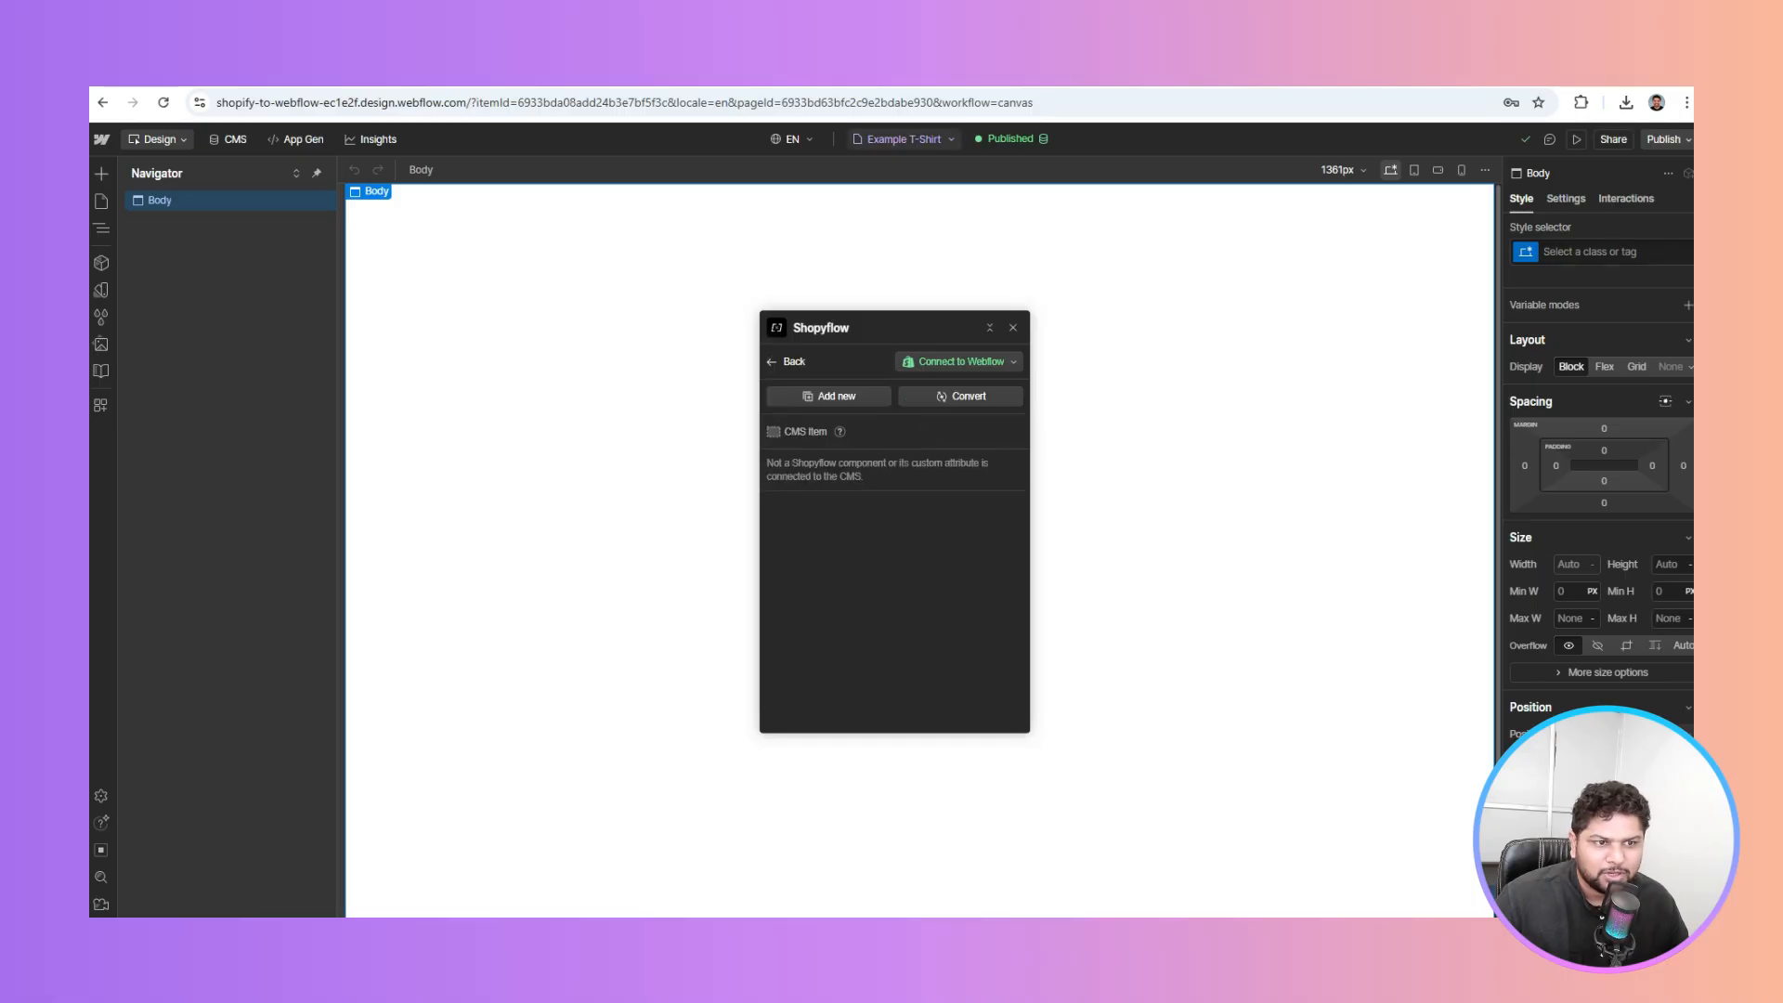
# Highlight the guide's steps about Add New and choosing Cart Module
pyautogui.hotkey('ctrl', 'Tab')
pyautogui.click(677, 446)
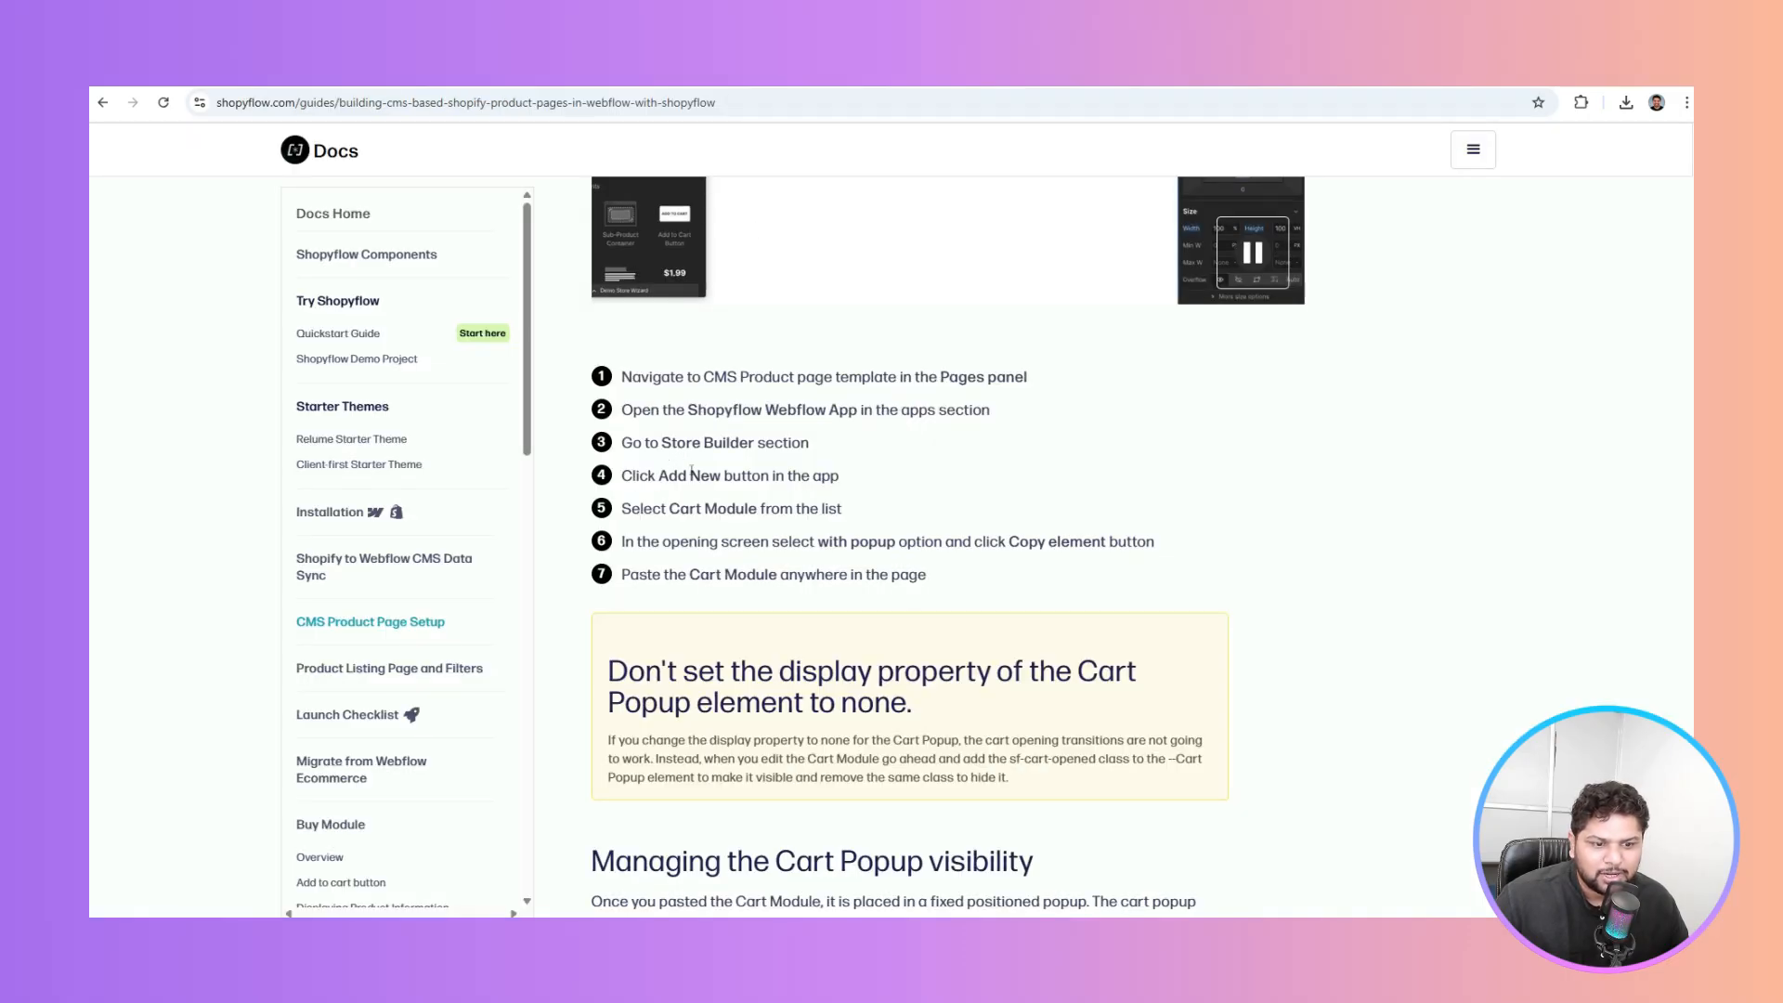
pyautogui.moveTo(709, 474); pyautogui.dragTo(810, 472)
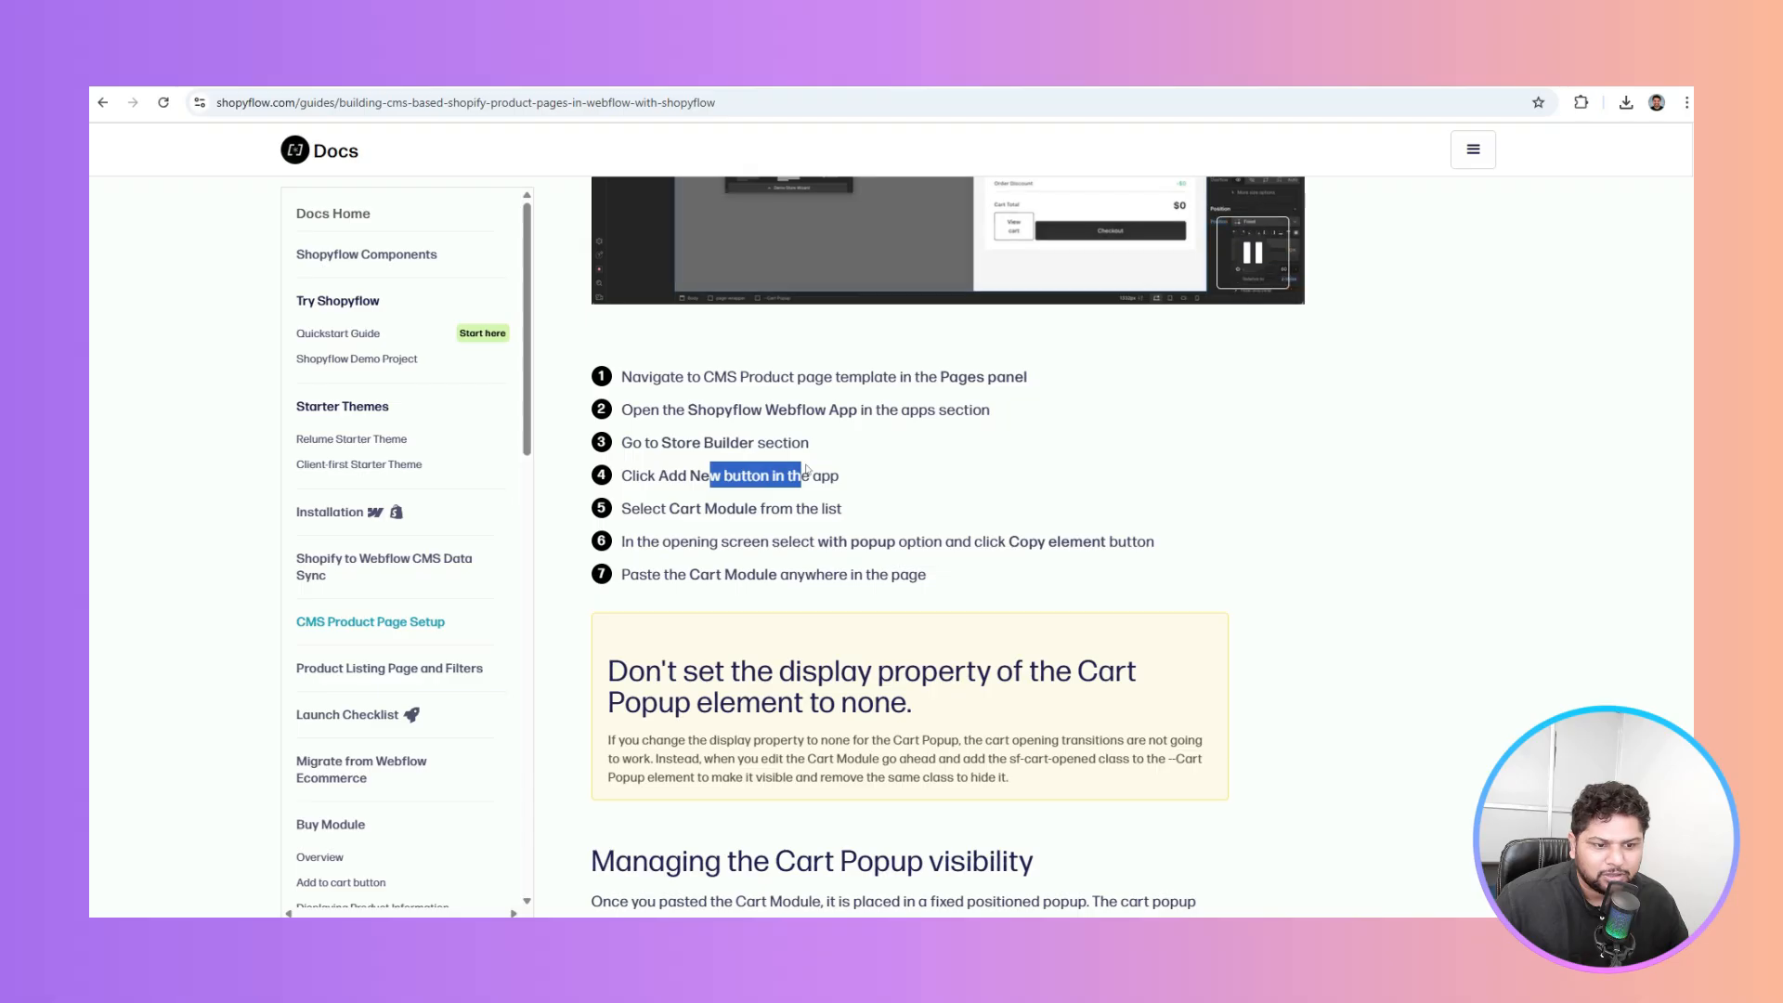
pyautogui.moveTo(702, 508); pyautogui.dragTo(801, 508)
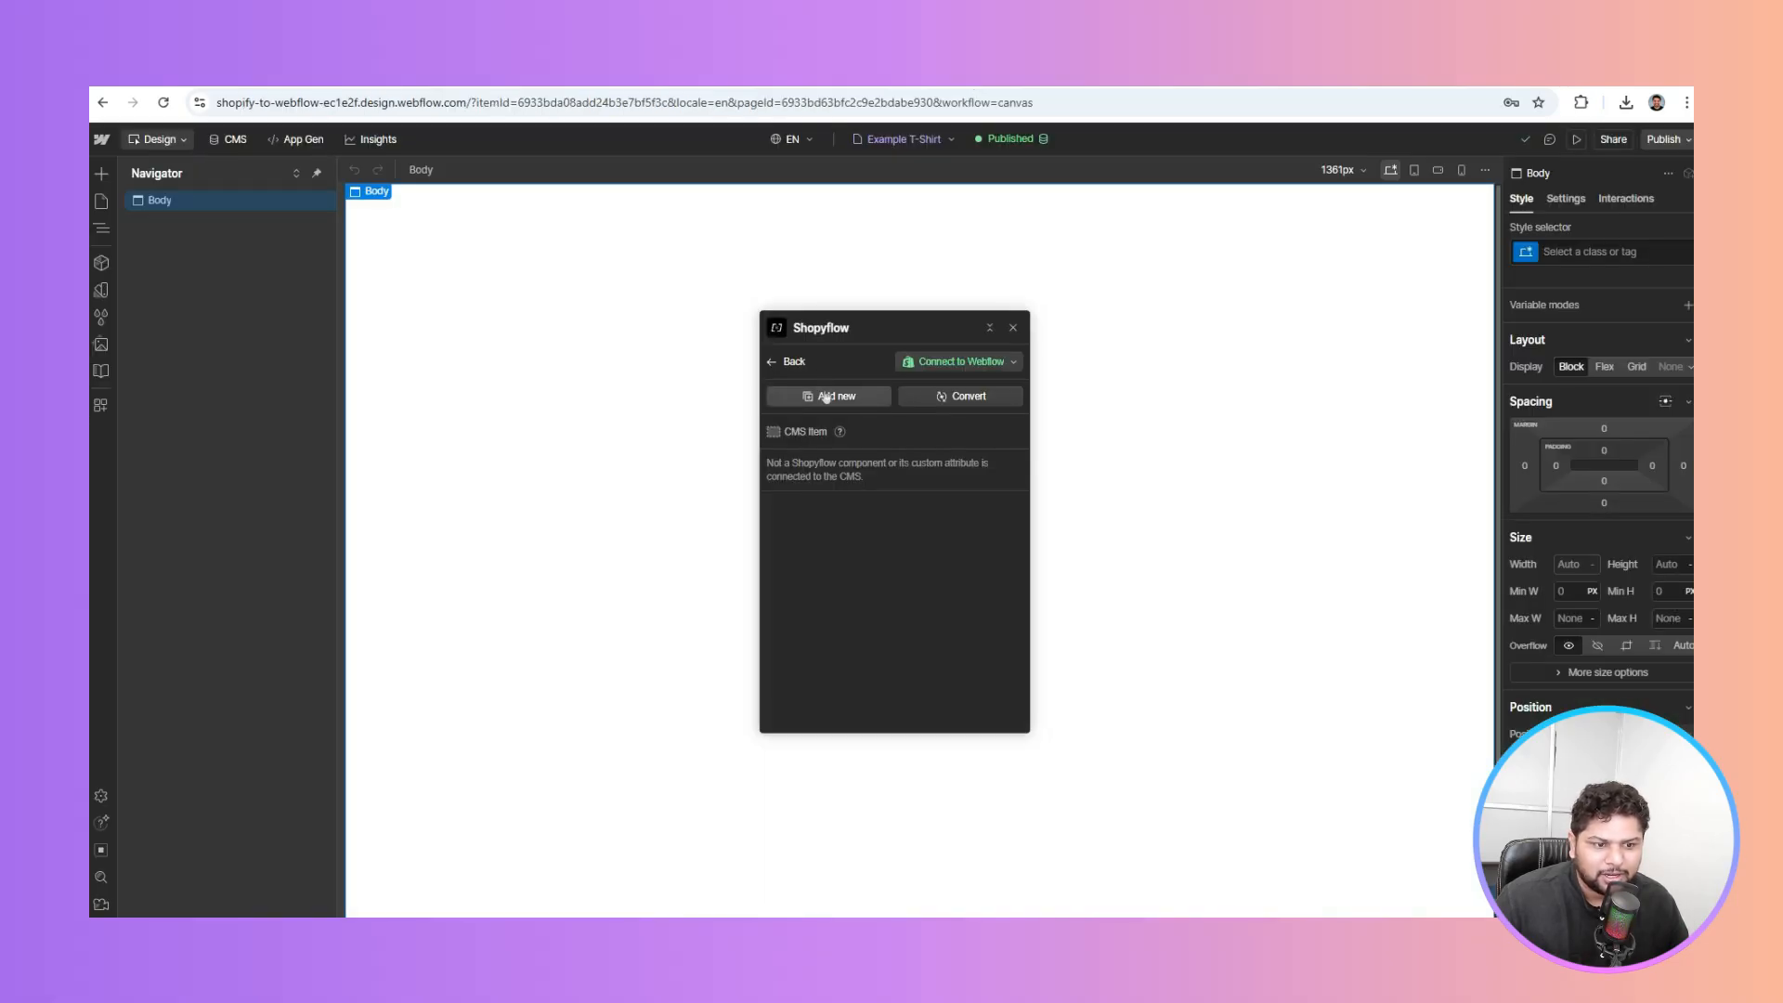
# Add a Cart Module with the 'With pop-up' layout and copy the element
pyautogui.click(825, 396)
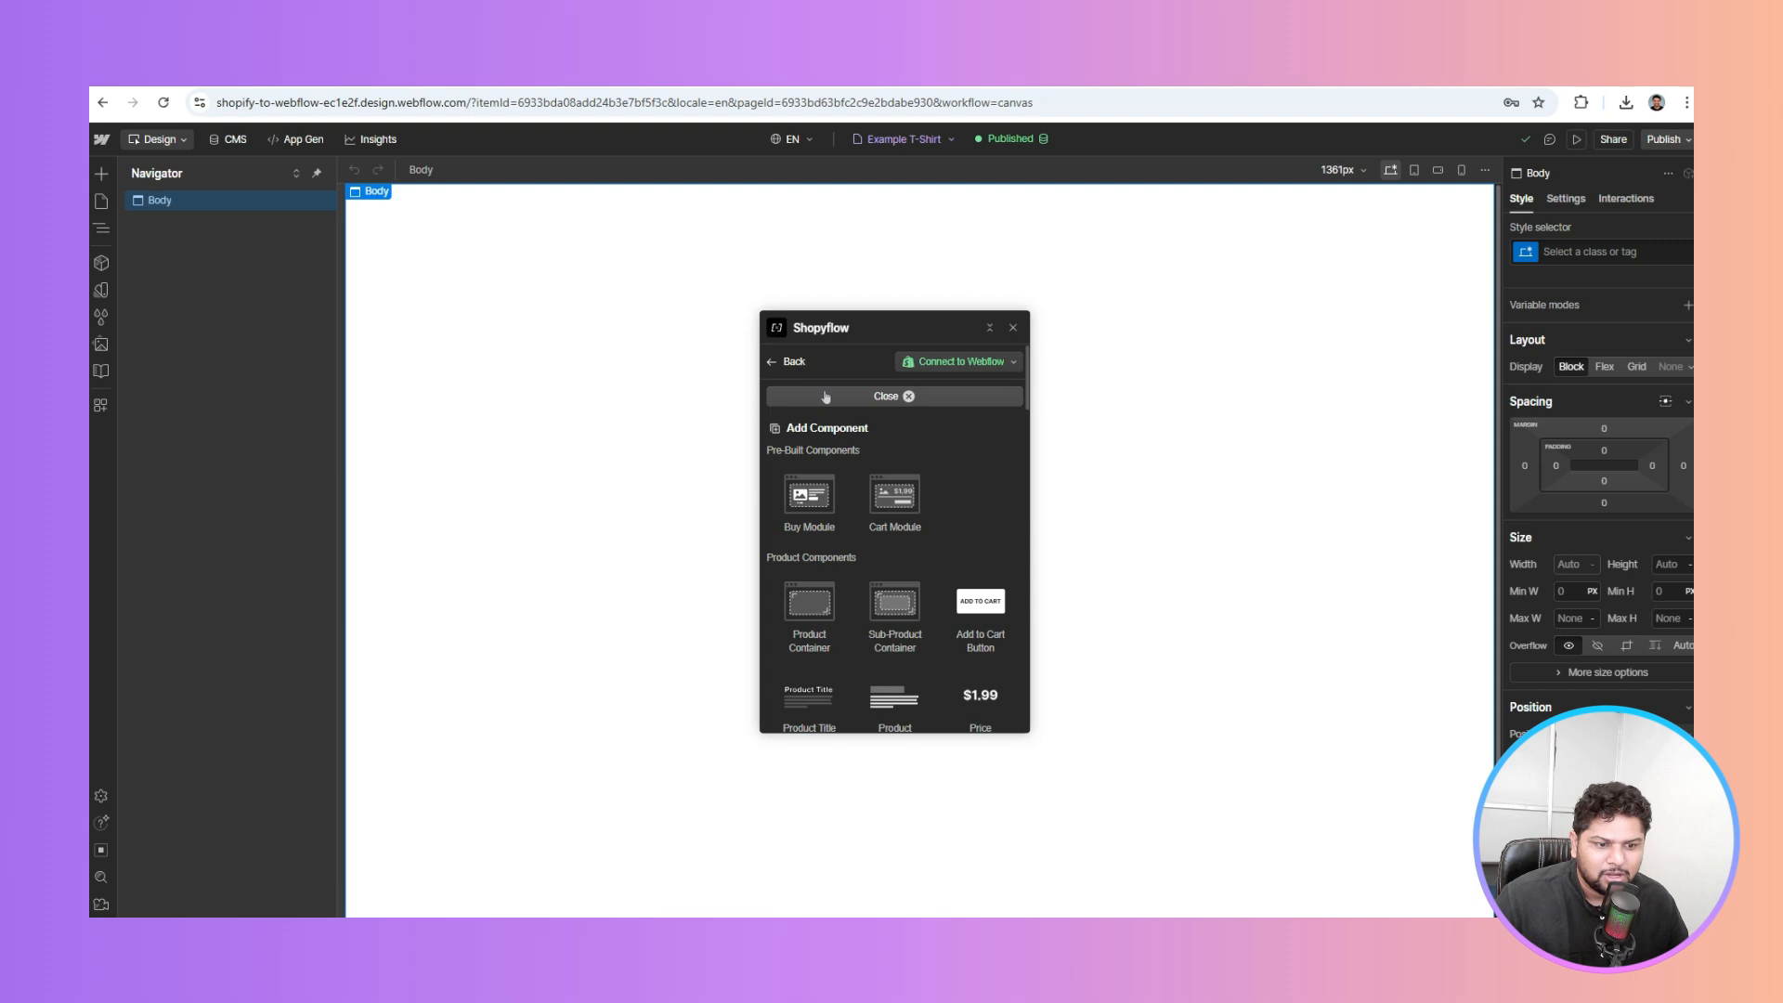
pyautogui.click(894, 499)
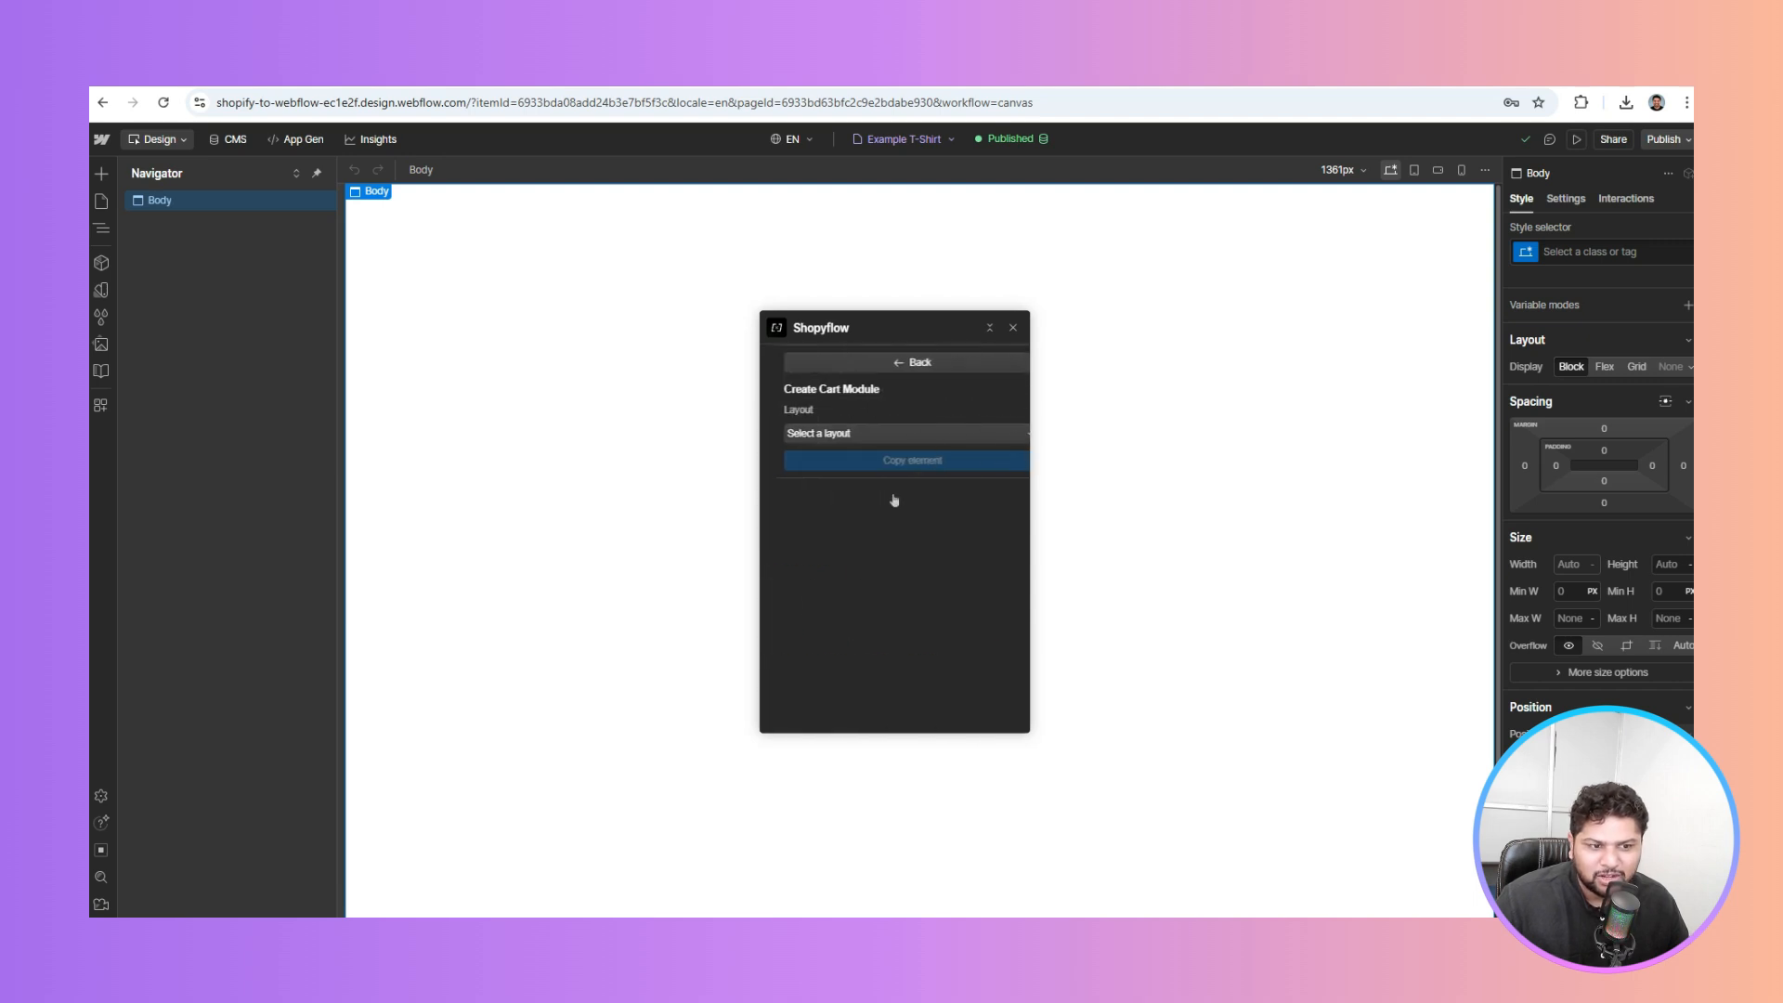
pyautogui.click(841, 433)
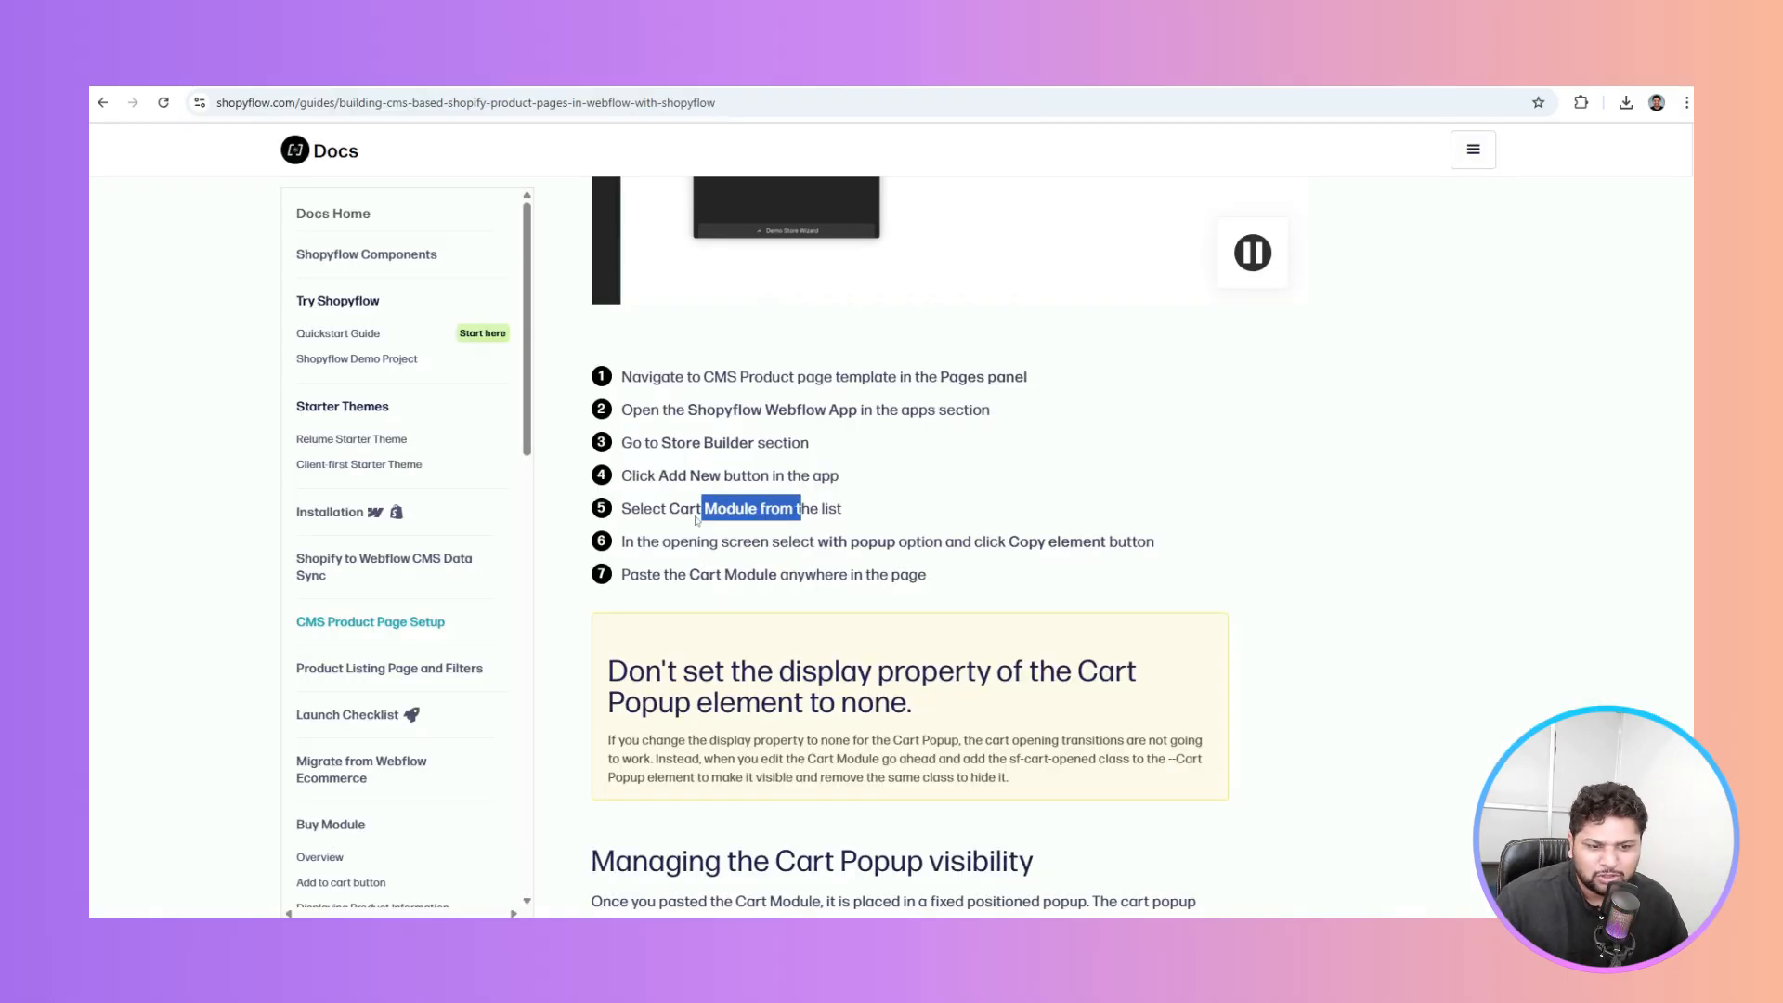
pyautogui.moveTo(670, 542); pyautogui.dragTo(1094, 547)
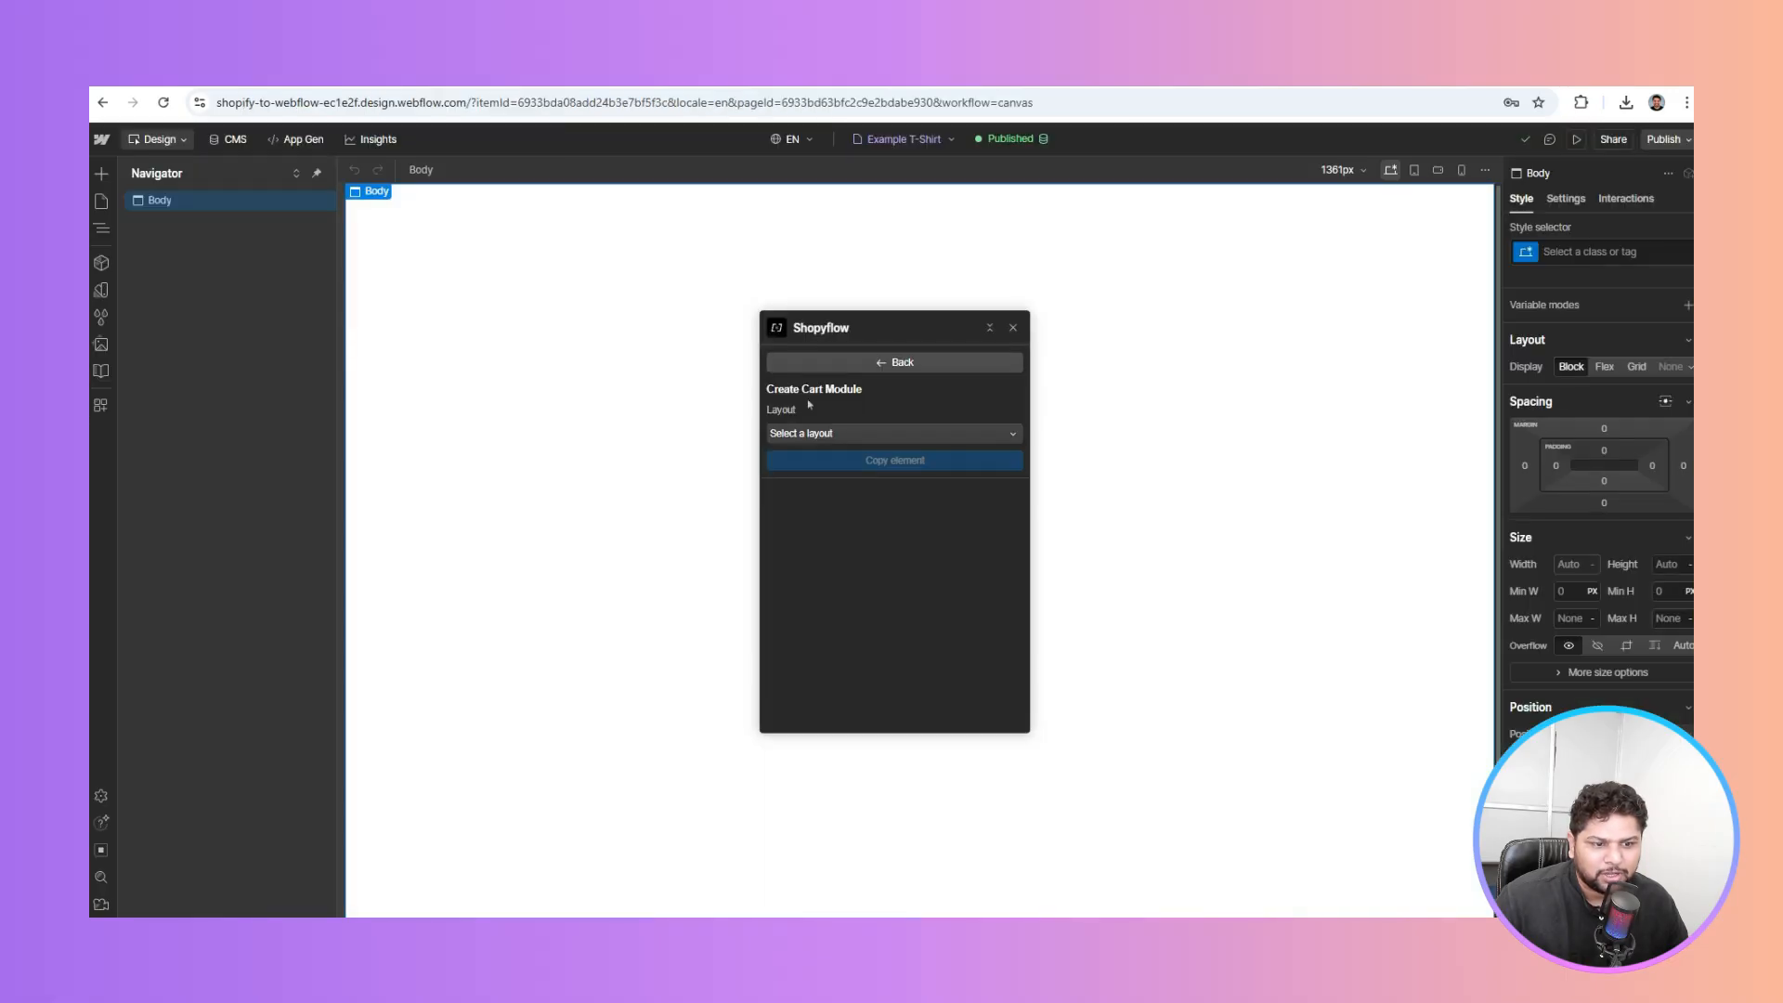
pyautogui.click(817, 433)
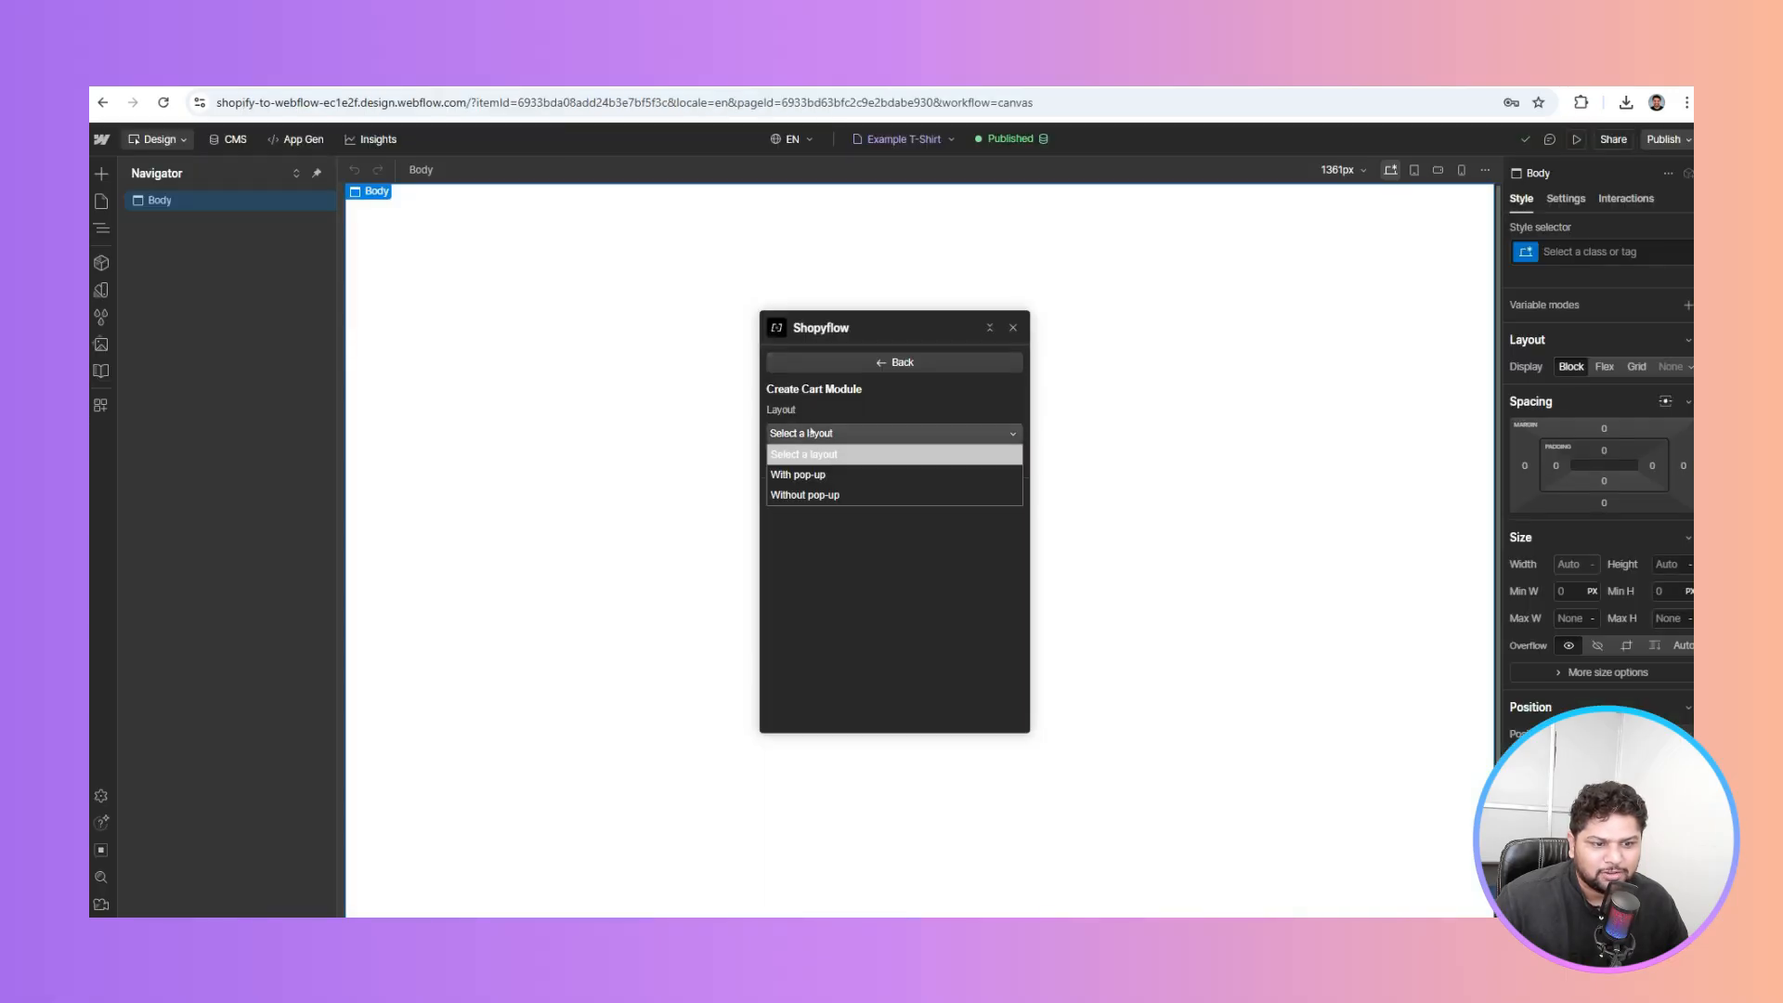
pyautogui.click(803, 476)
pyautogui.click(832, 469)
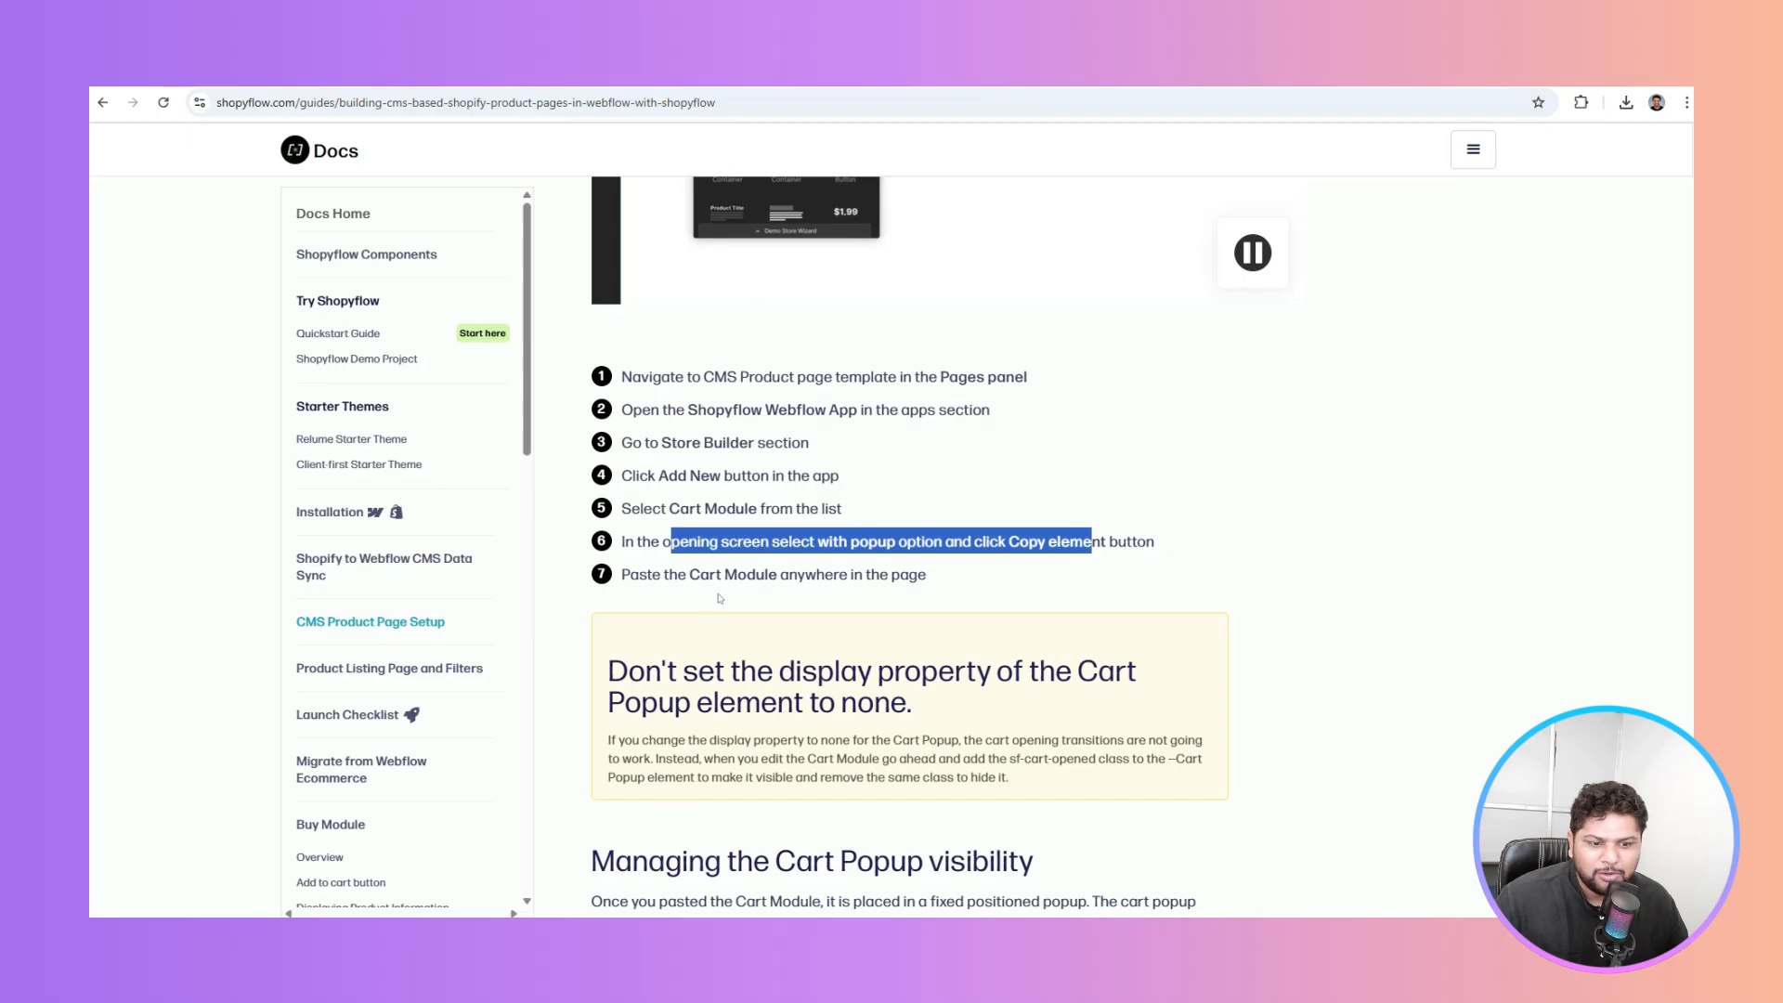
pyautogui.moveTo(663, 575); pyautogui.dragTo(890, 576)
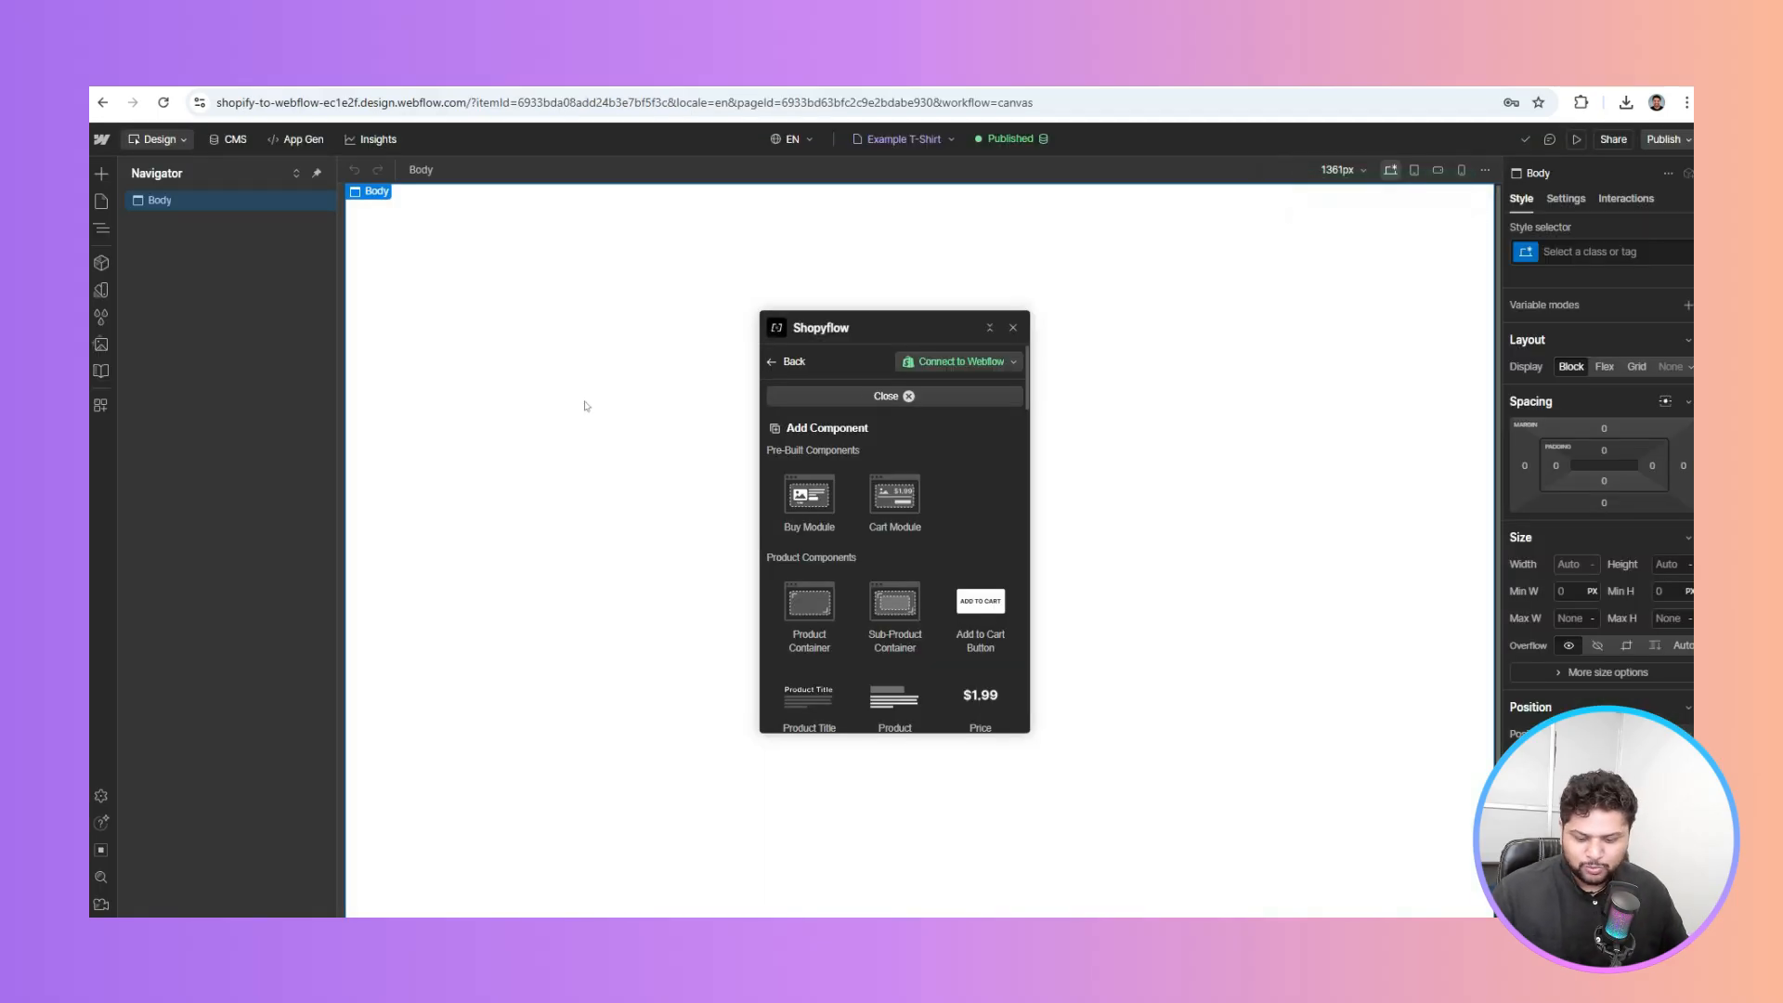
# Insert a Section into the body and a Container inside it
pyautogui.hotkey('ctrl', 'e')
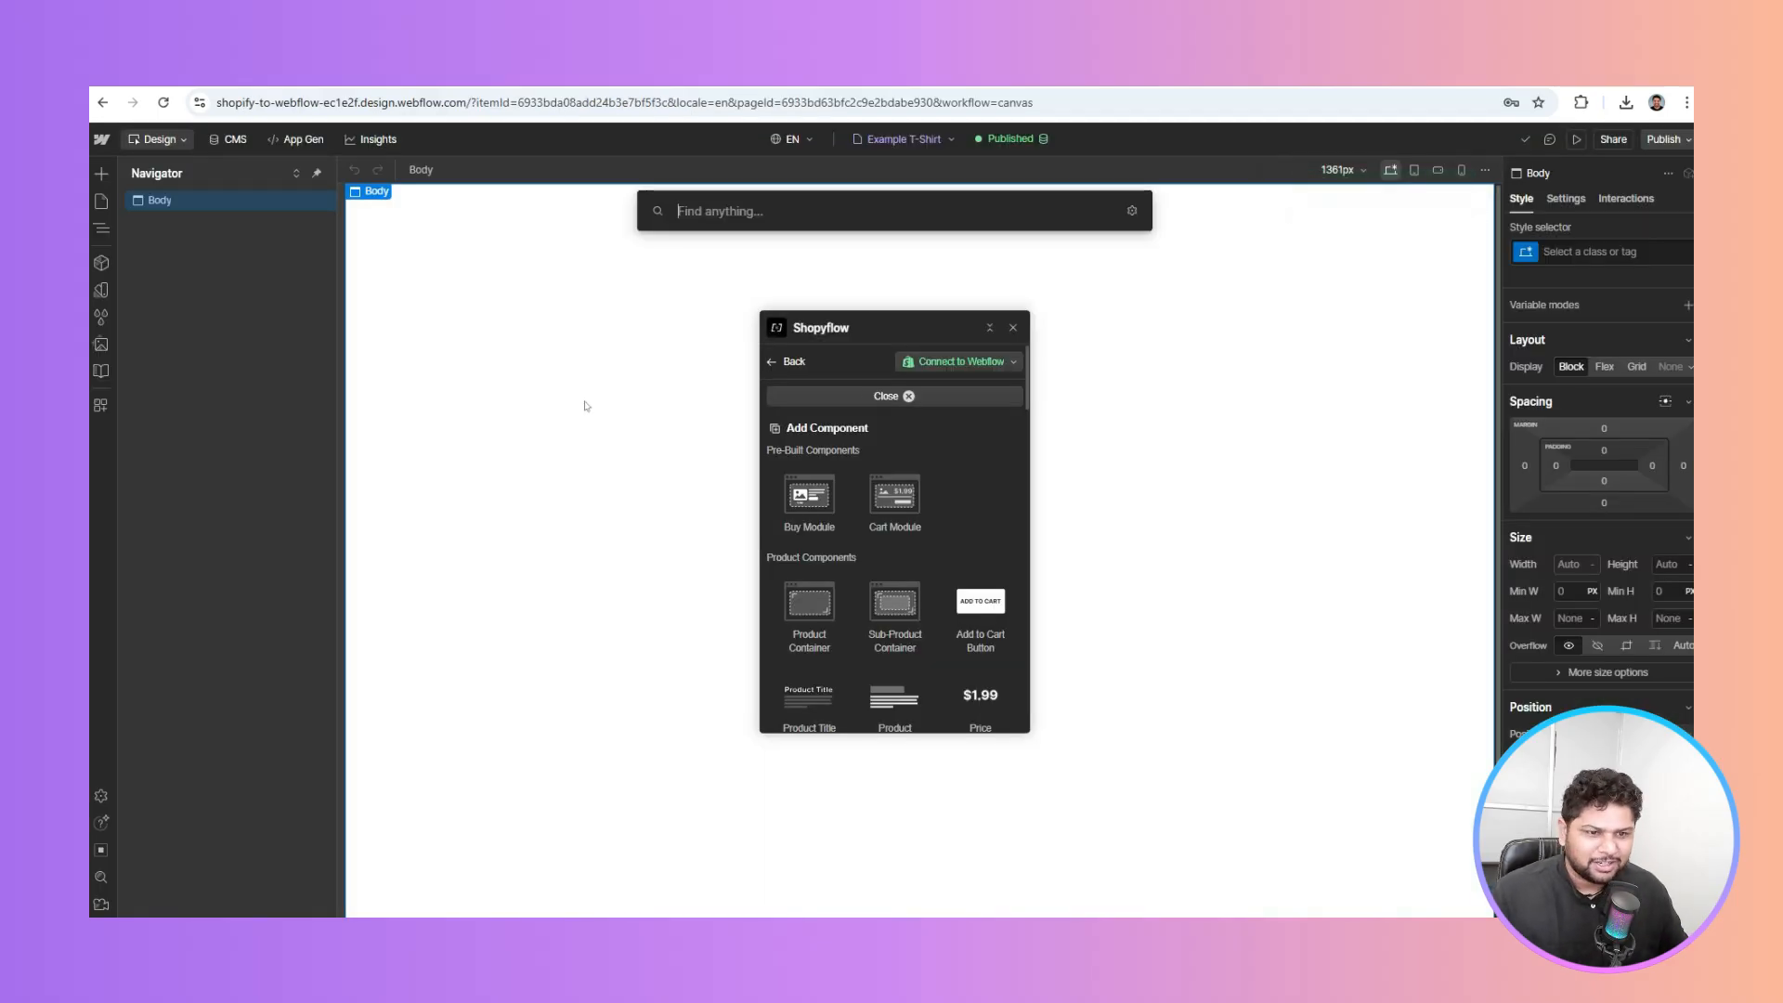
pyautogui.write('sec')
pyautogui.press('Return')
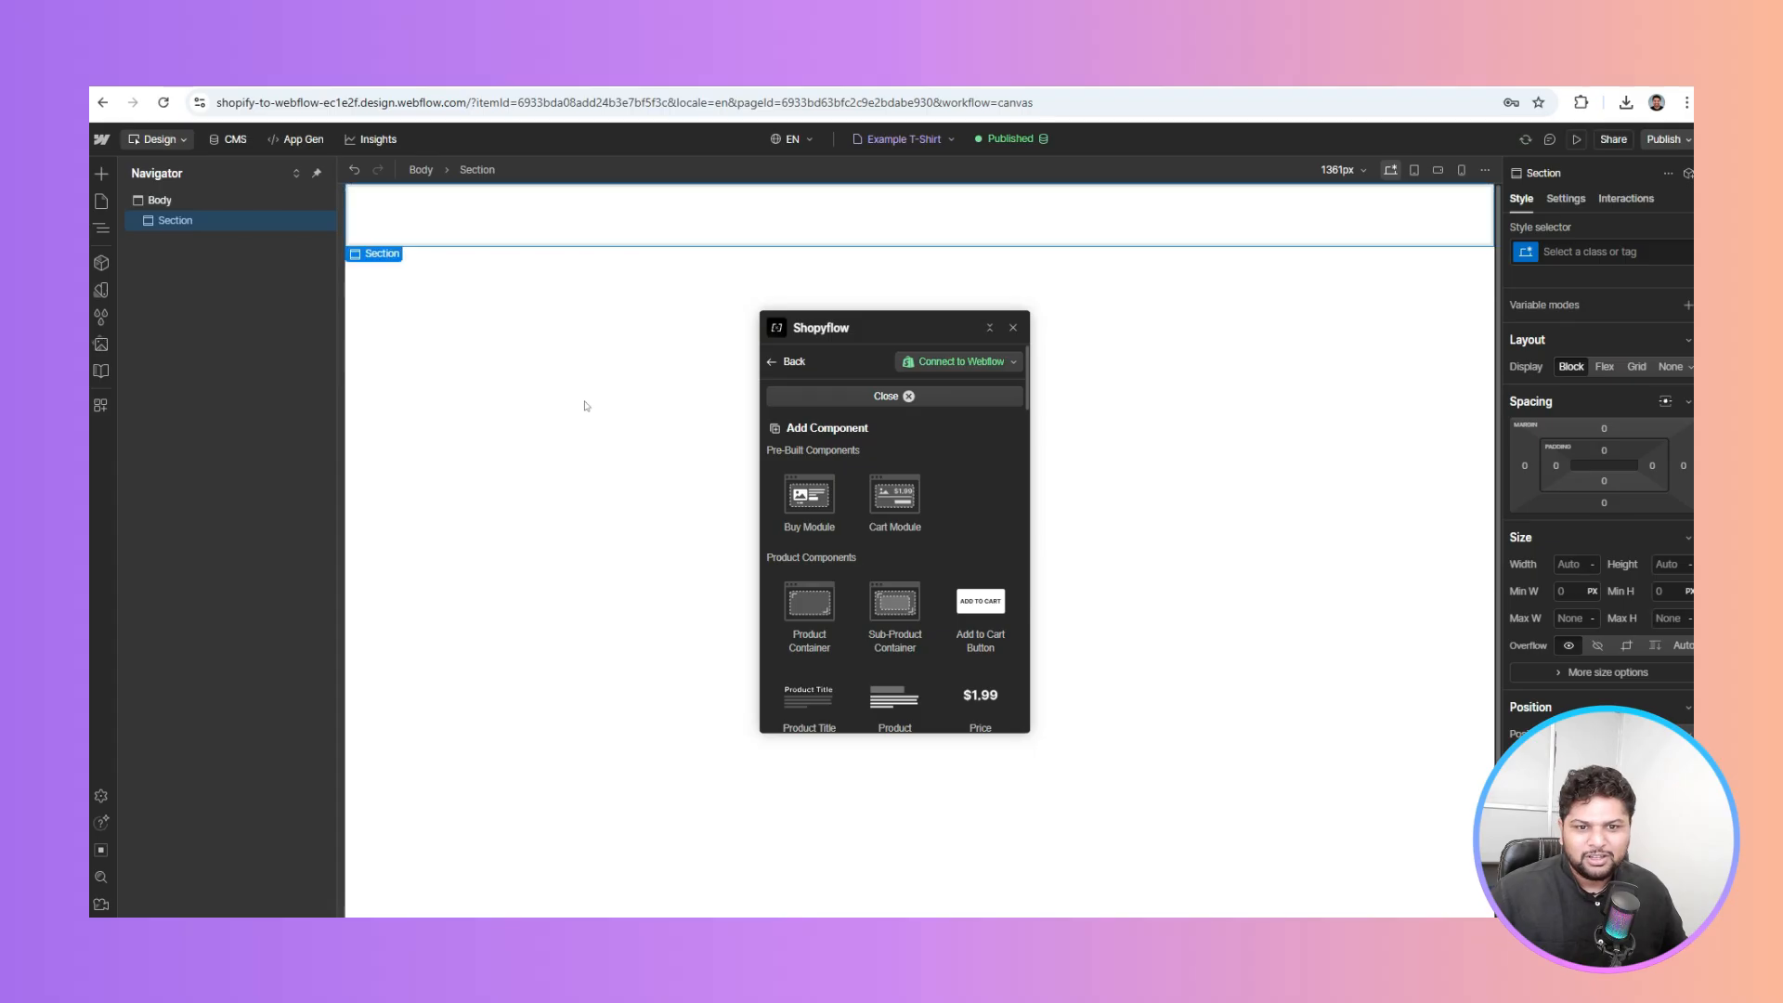
pyautogui.hotkey('ctrl', 'e')
pyautogui.write('conta')
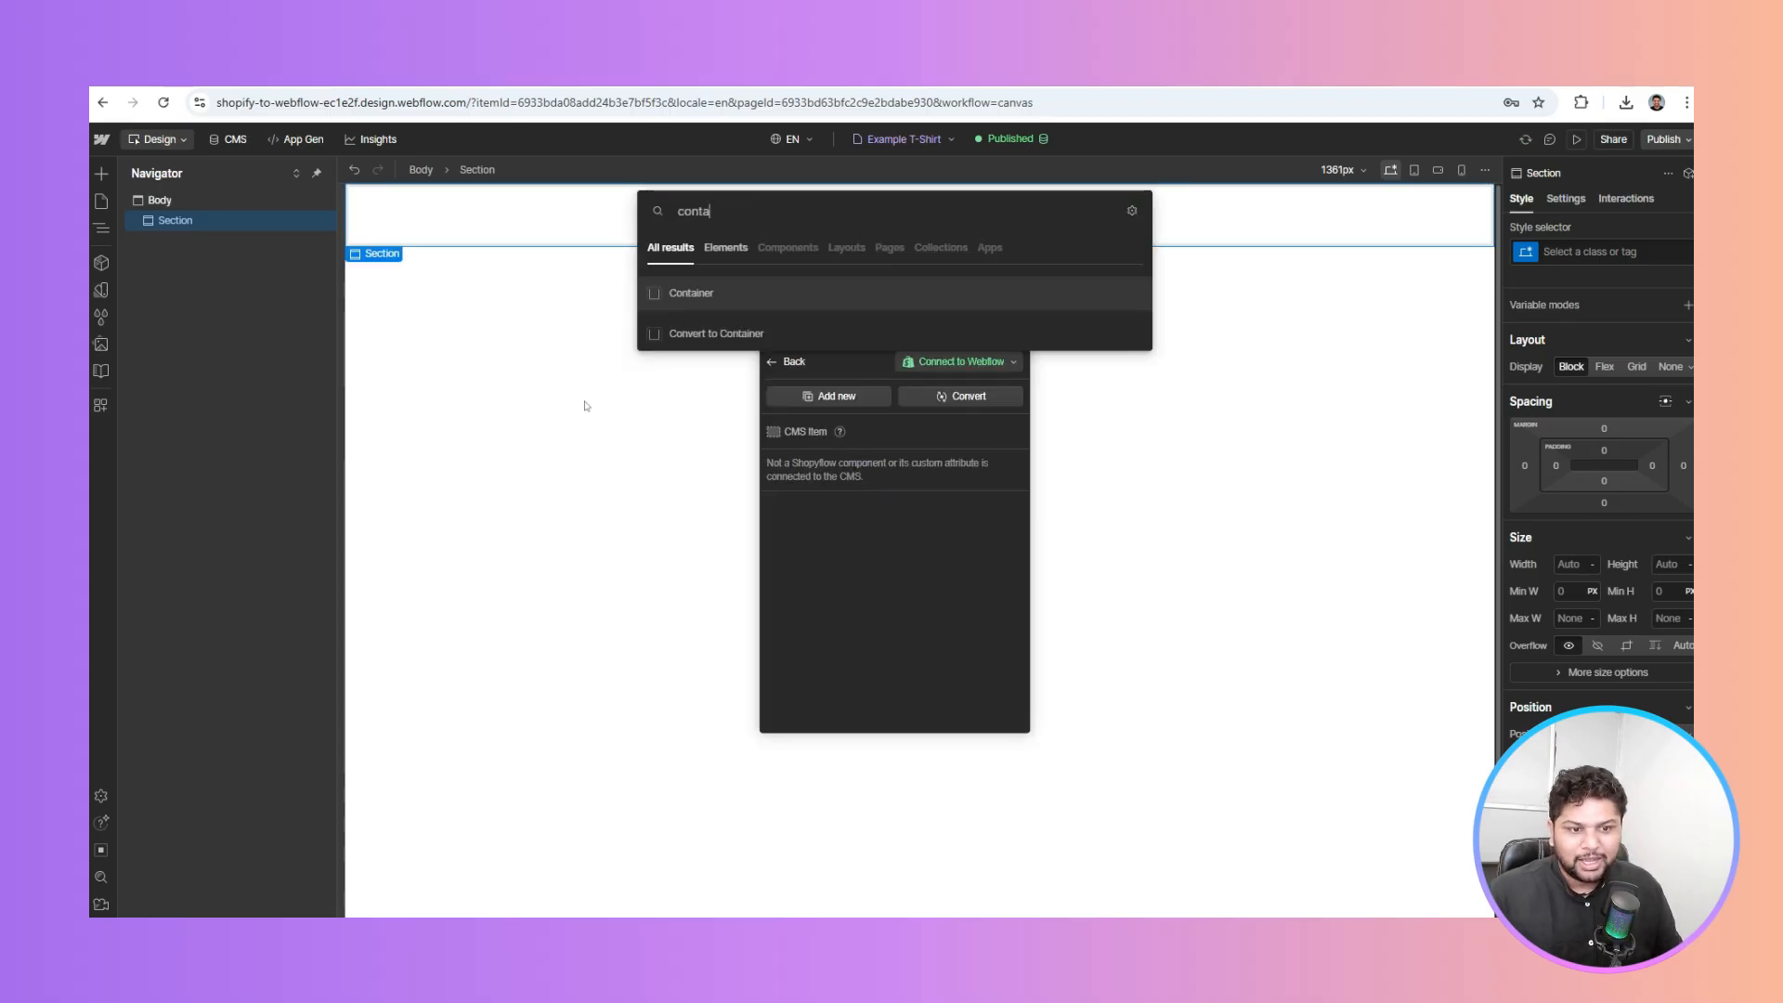
pyautogui.press('Return')
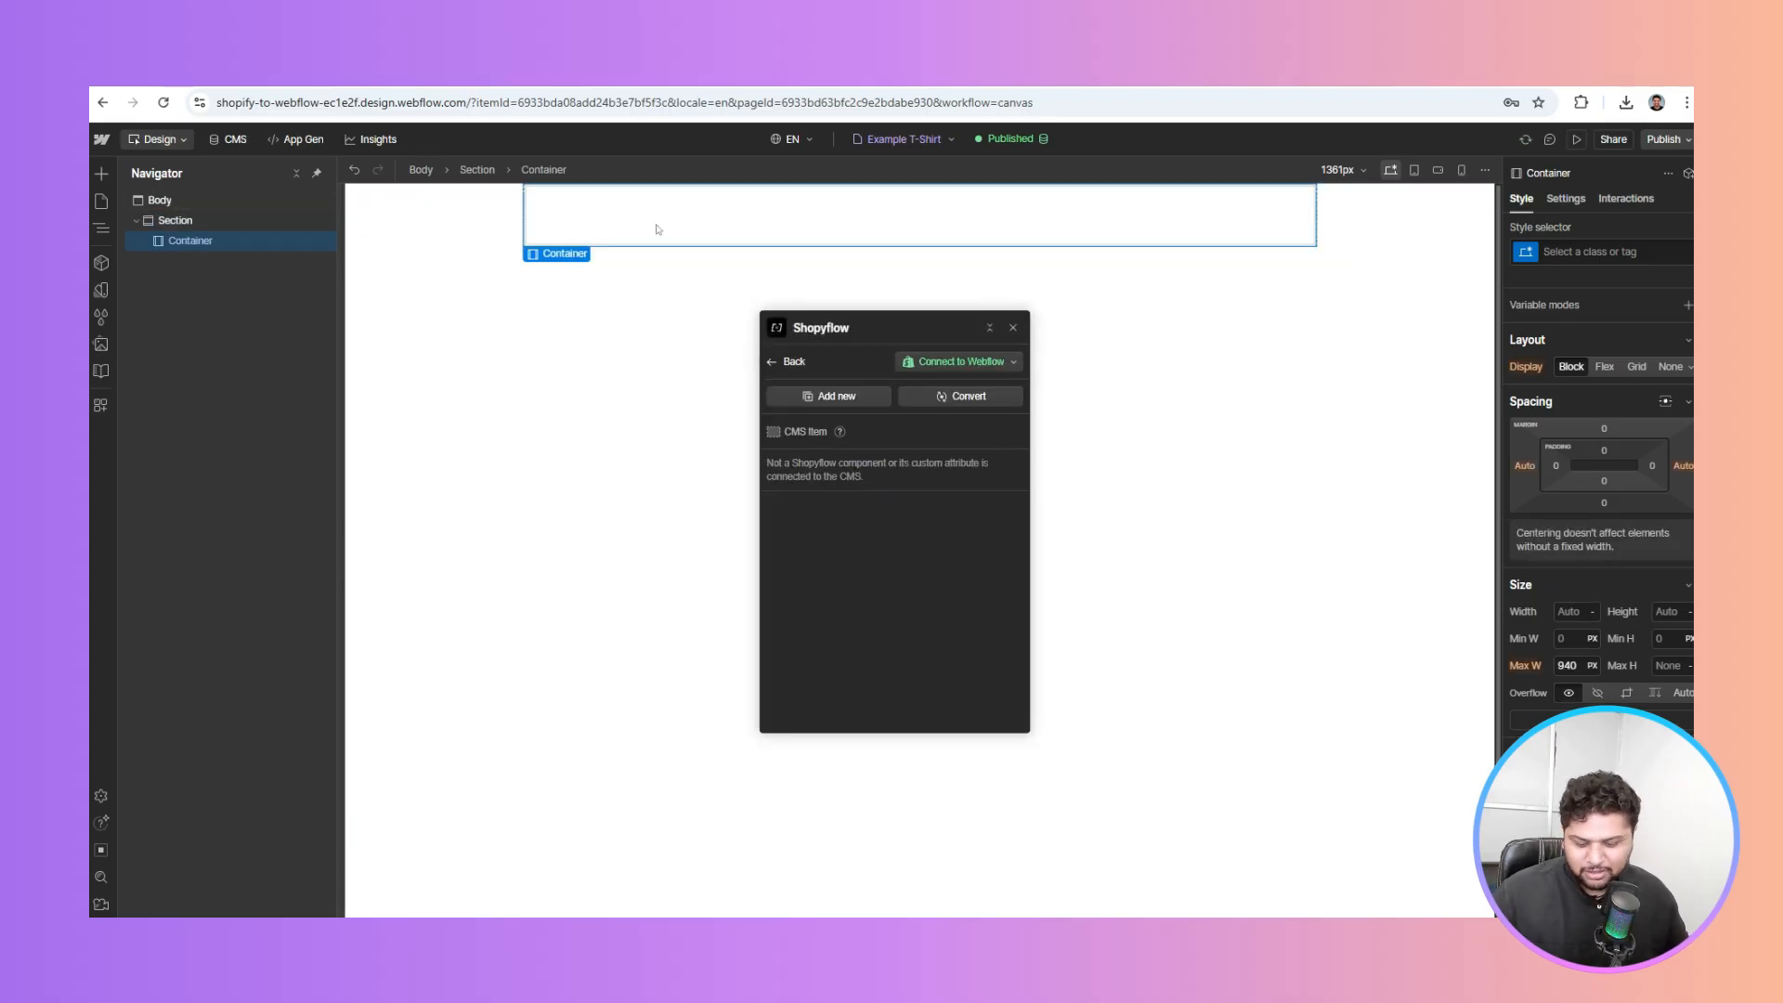
# Paste the Cart Module into the Container and select its Cart Popup elements
pyautogui.hotkey('ctrl', 'v')
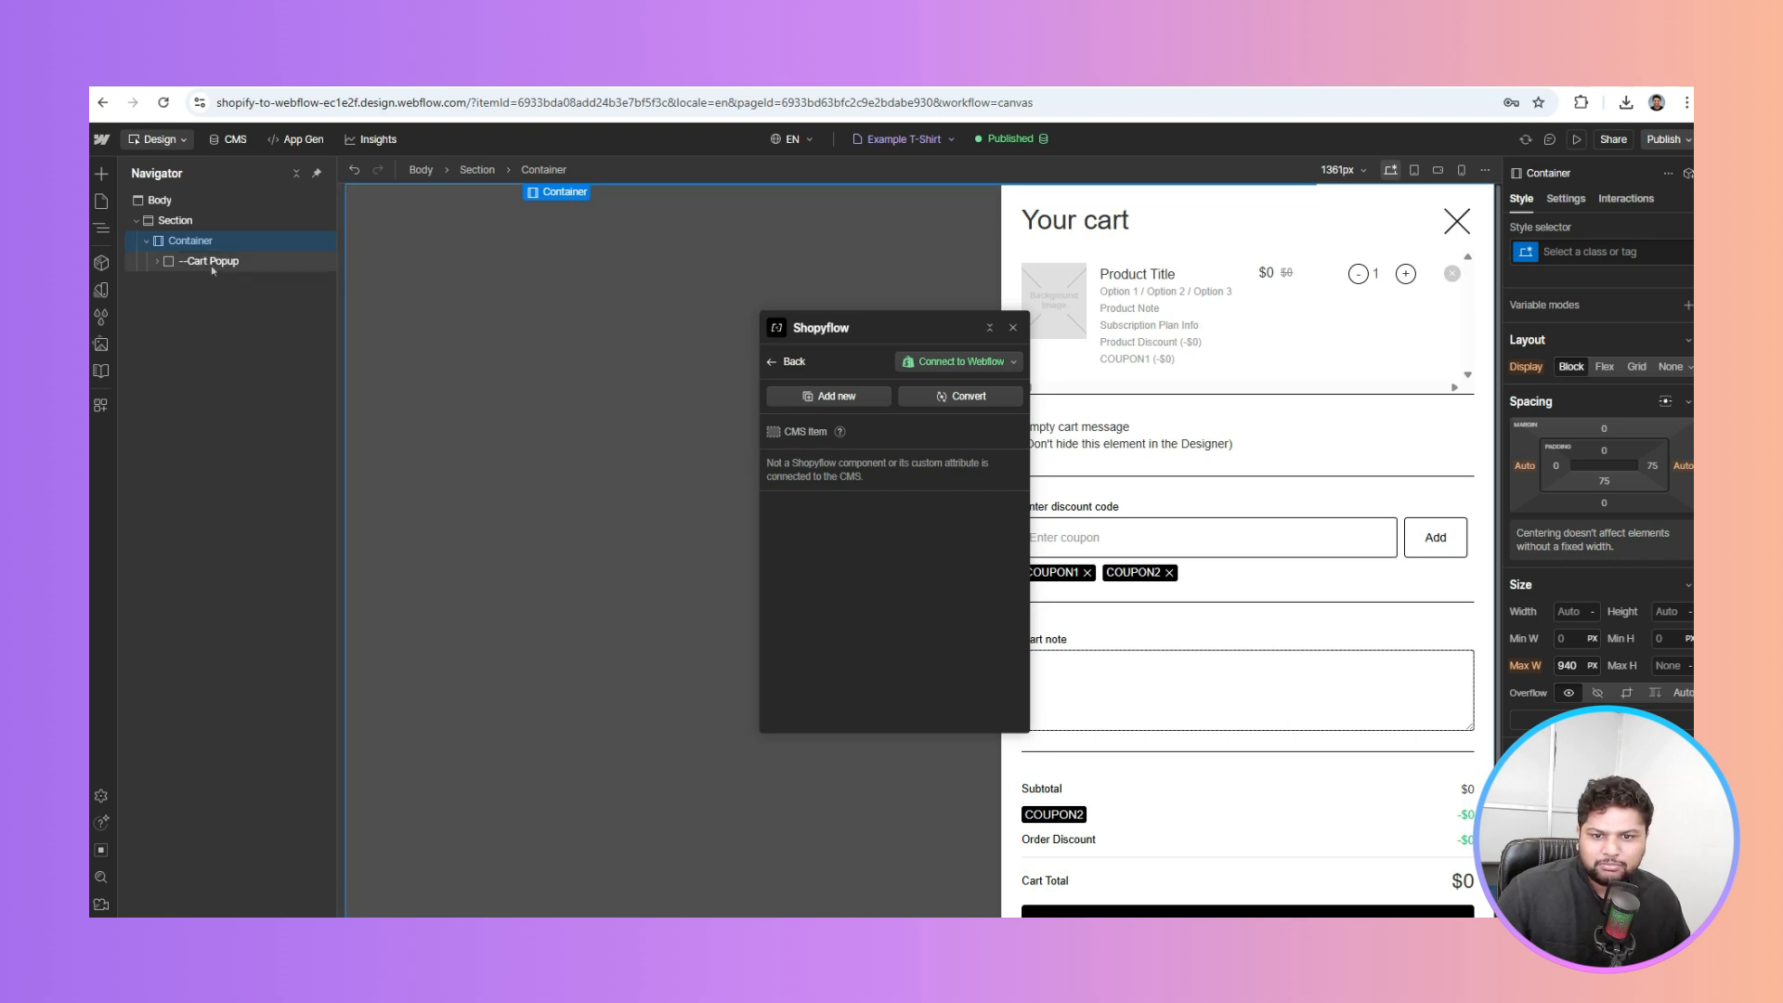
pyautogui.click(213, 267)
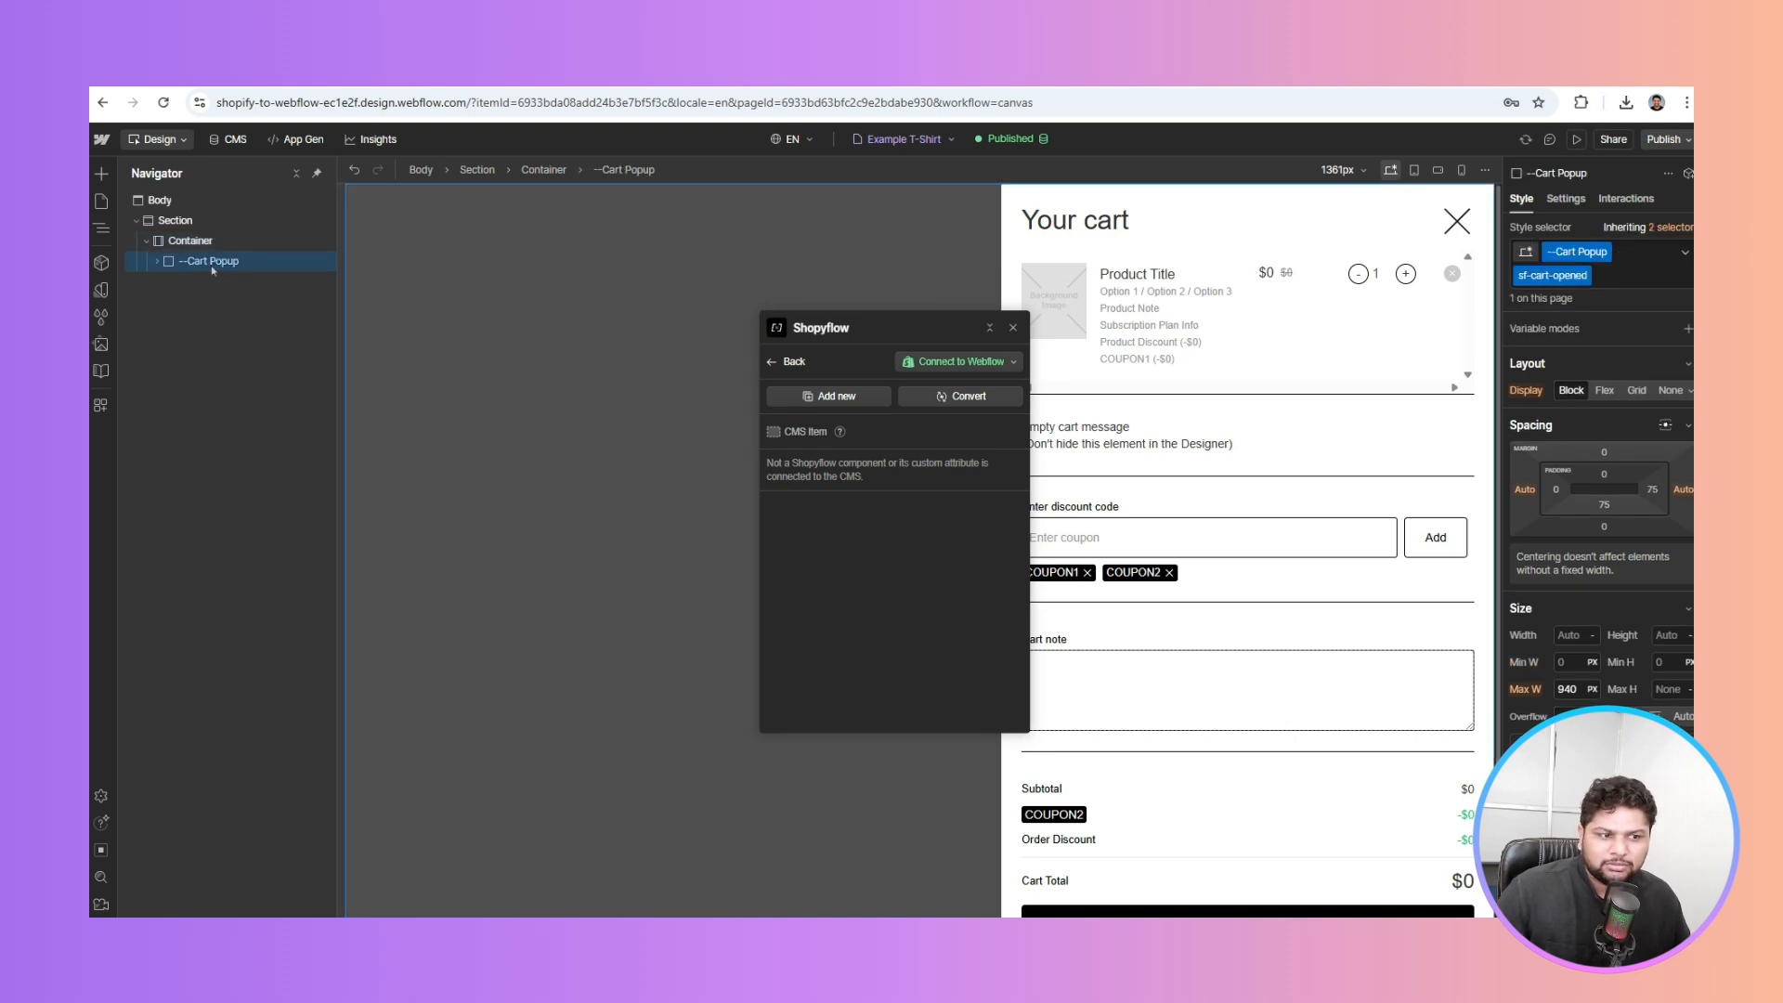
pyautogui.click(573, 279)
pyautogui.click(829, 78)
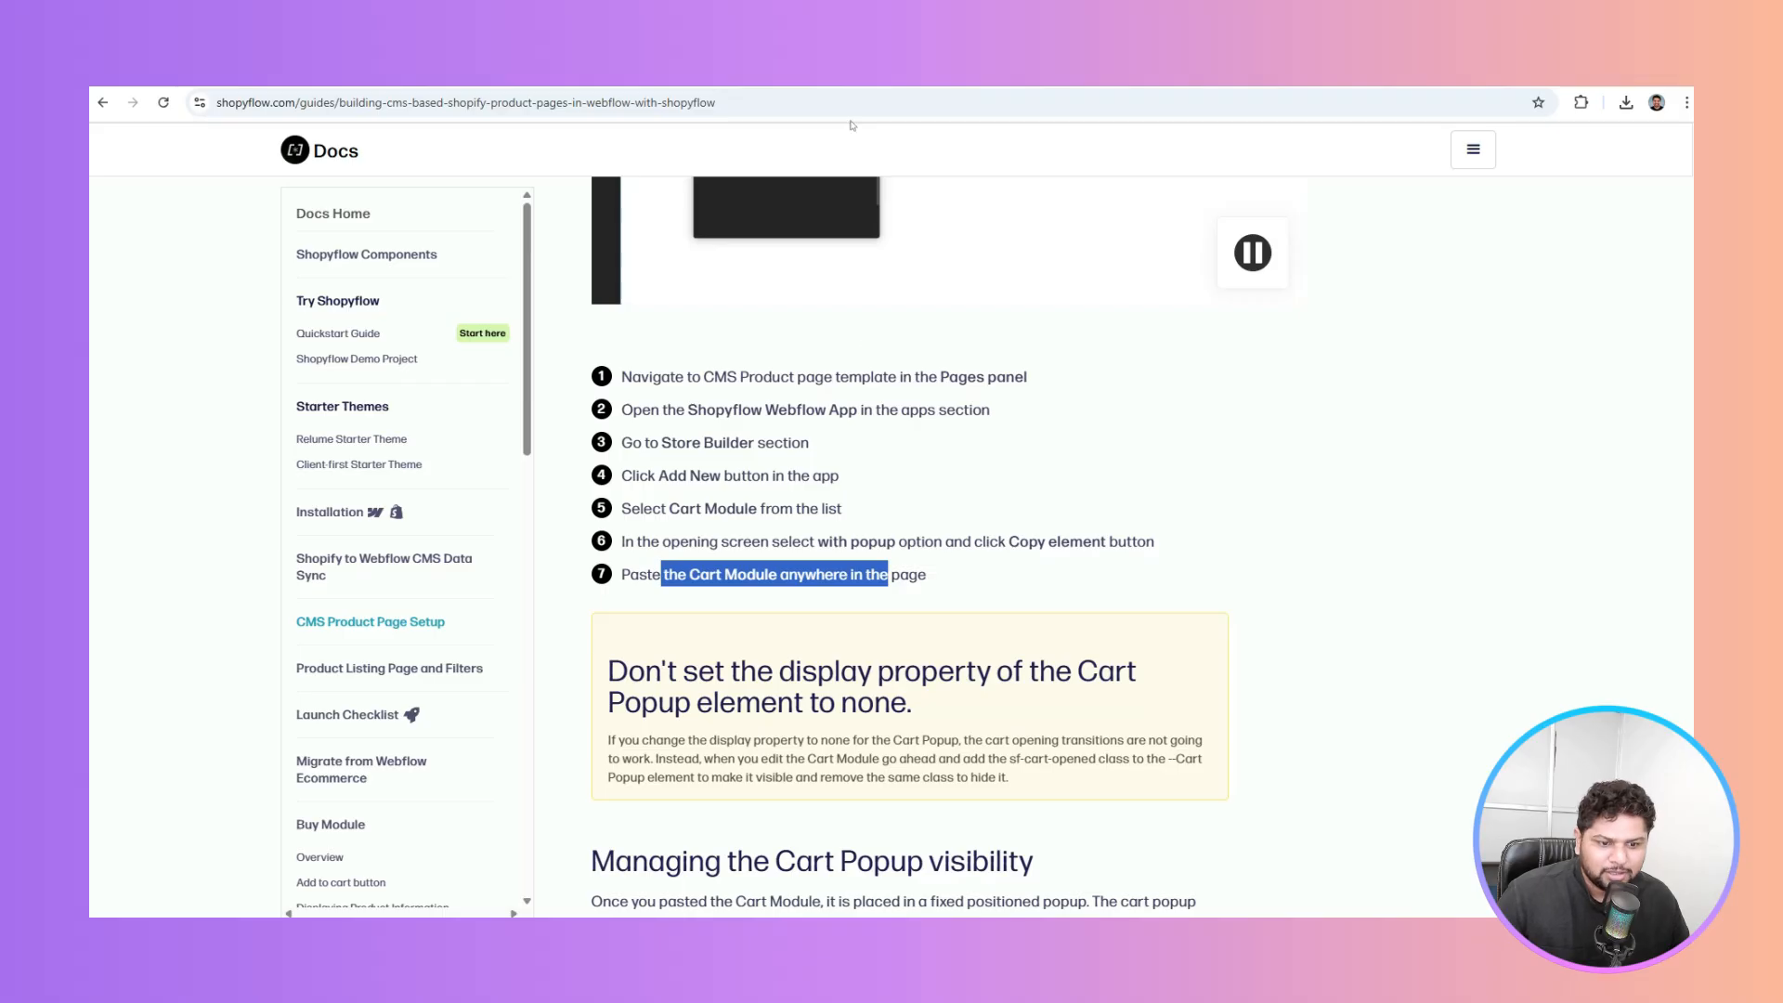
# Read the Cart Popup visibility steps on the Navigator and selecting Cart Popup, then return to Webflow
pyautogui.scroll(-3, 862, 364)
pyautogui.scroll(-3, 735, 392)
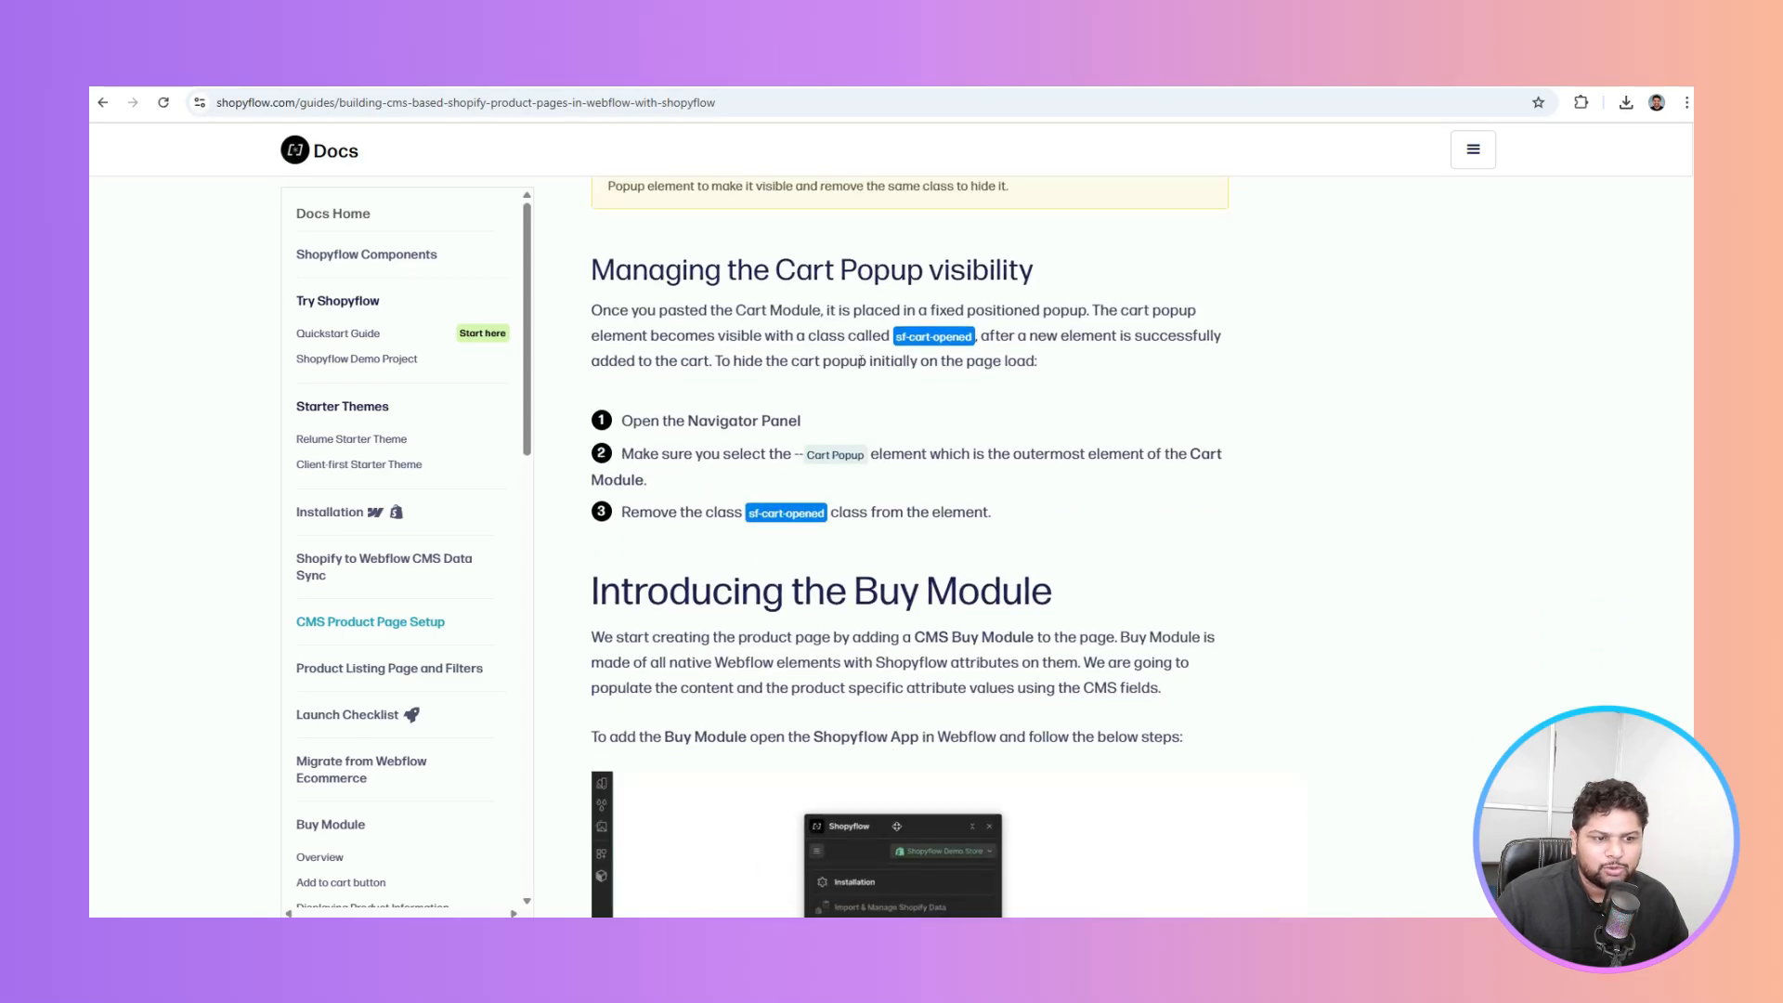
pyautogui.moveTo(666, 420); pyautogui.dragTo(801, 421)
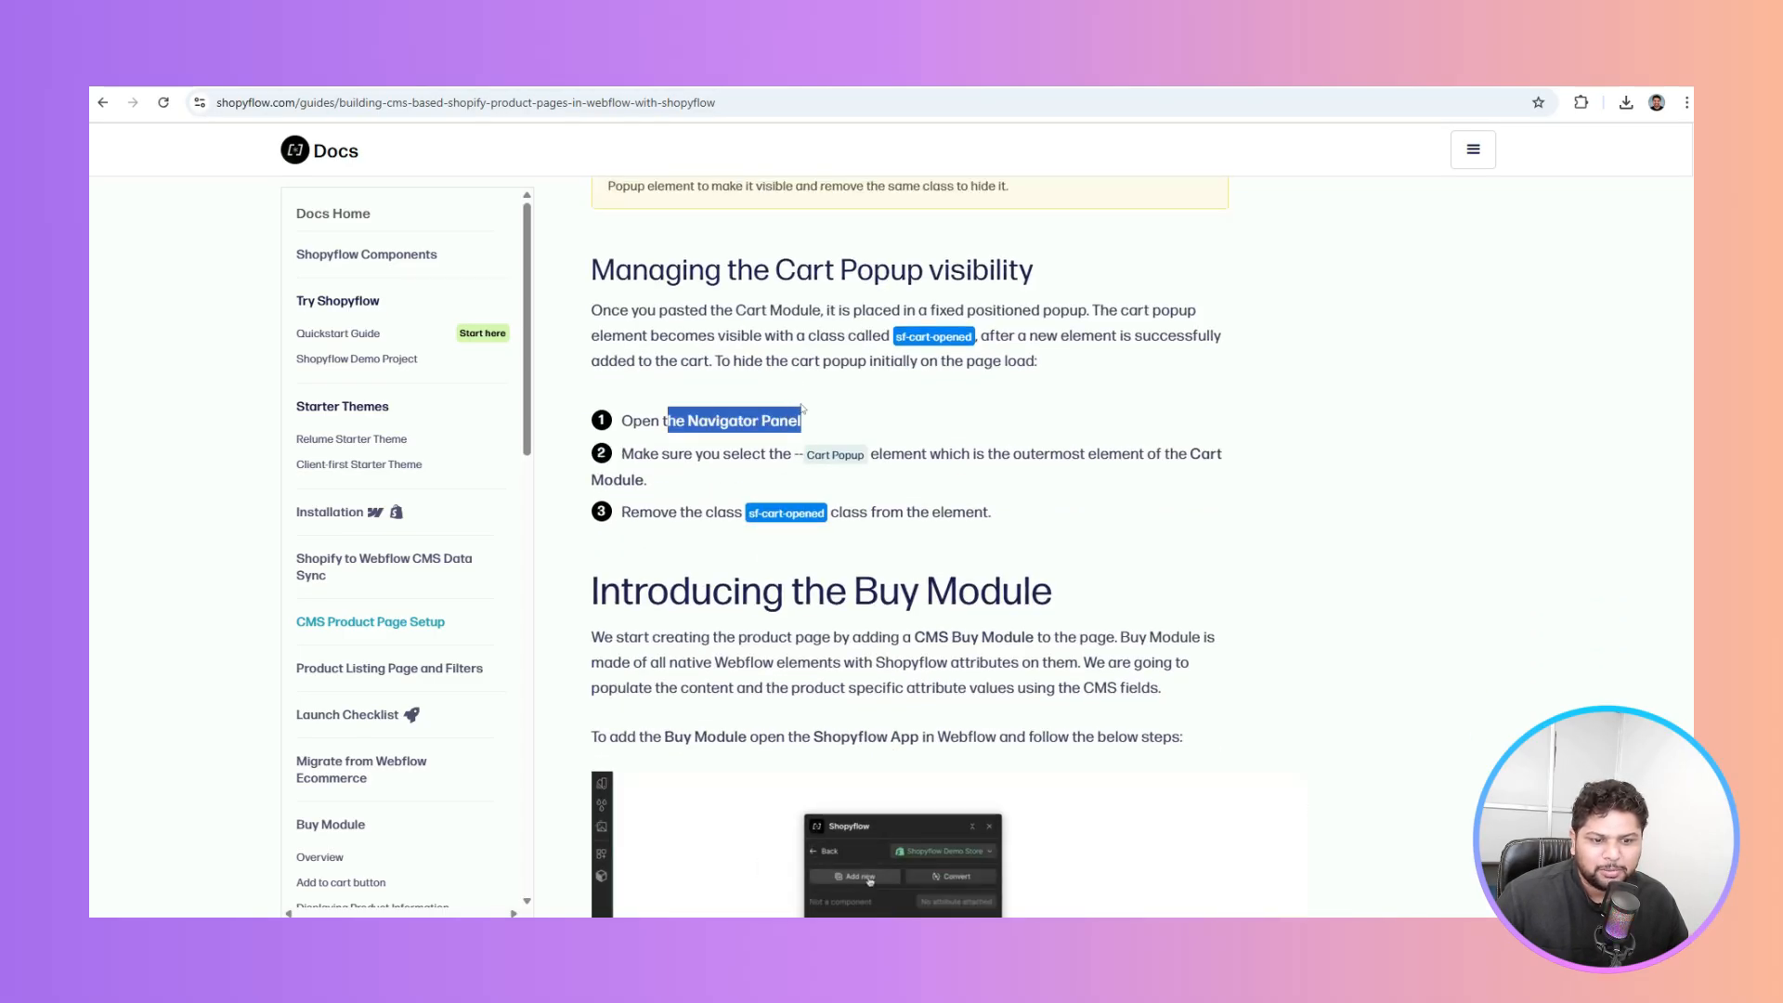
pyautogui.click(698, 451)
pyautogui.moveTo(695, 453); pyautogui.dragTo(860, 468)
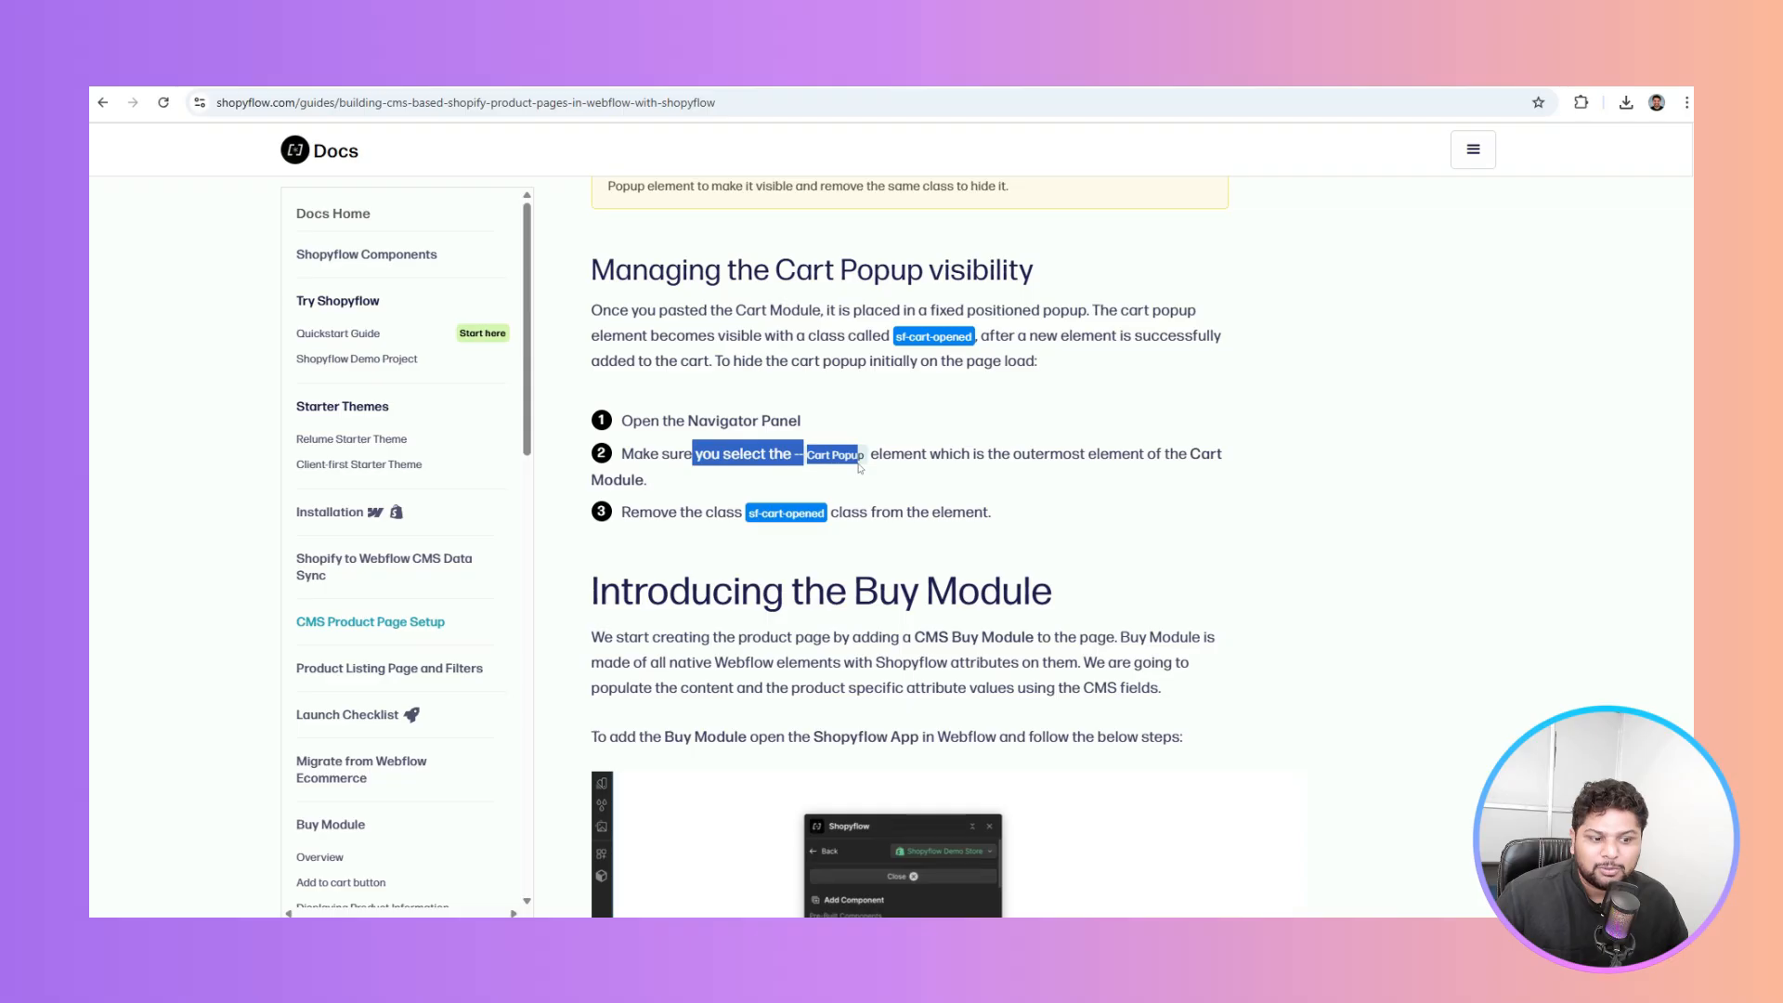
pyautogui.click(930, 449)
pyautogui.click(399, 73)
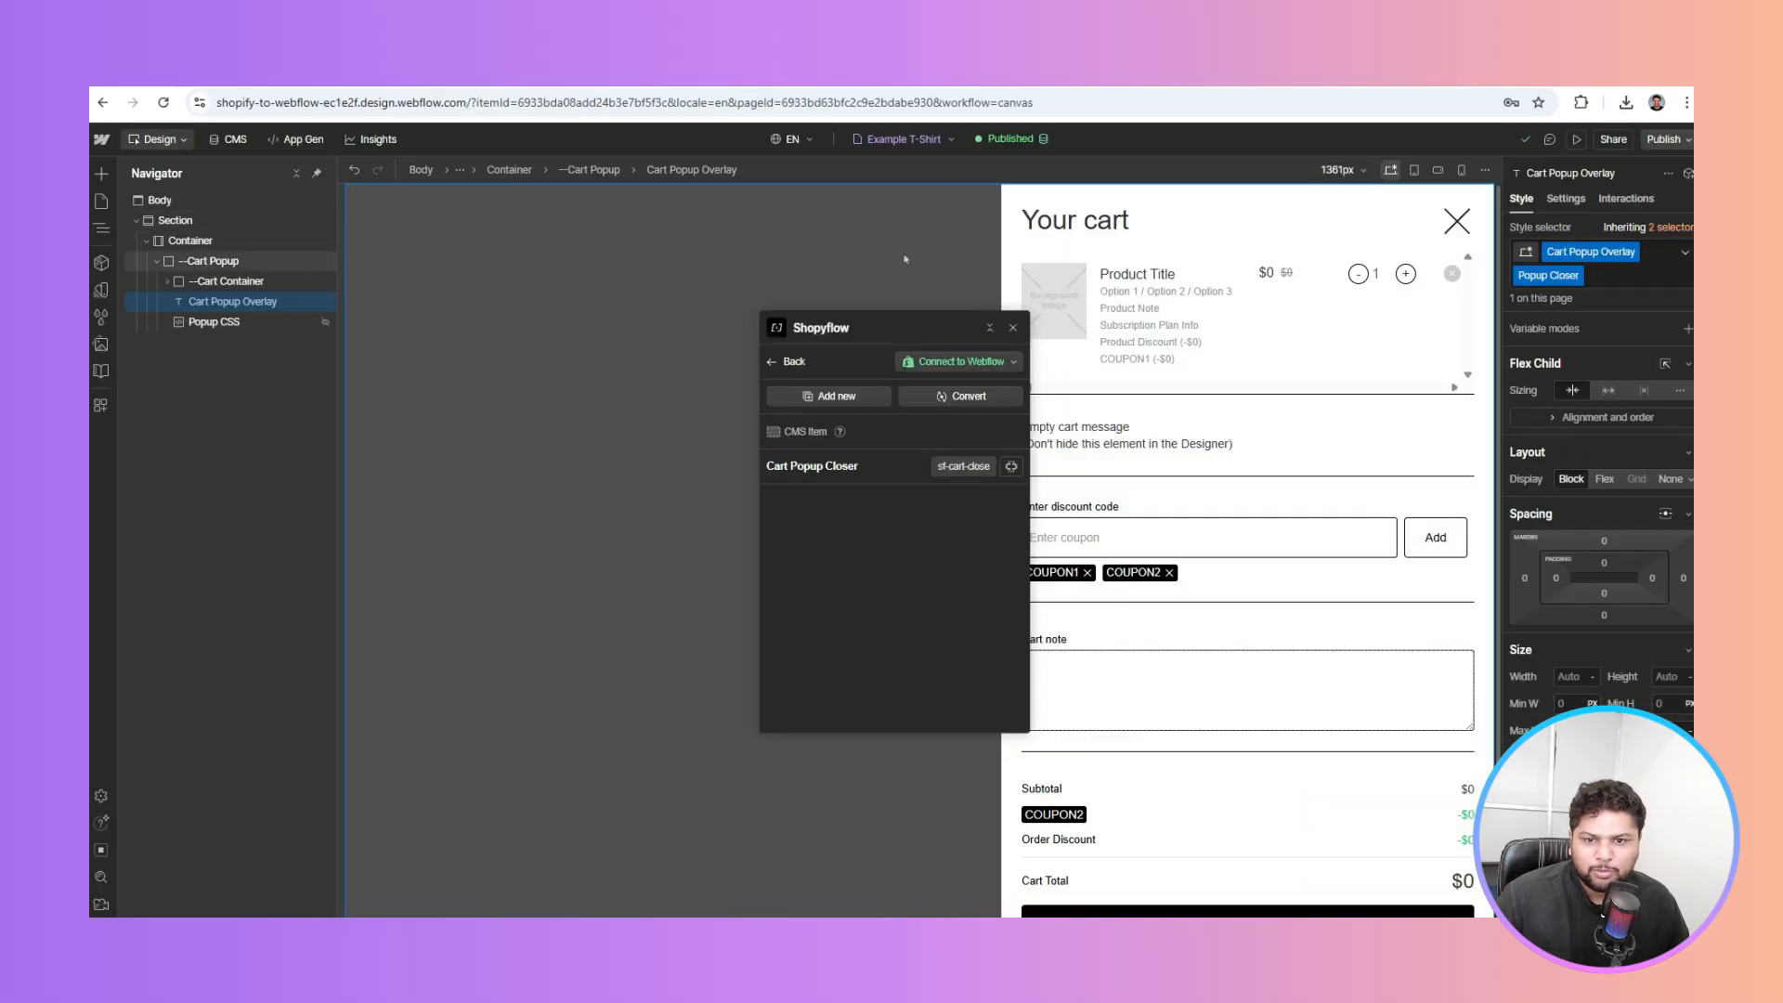
# Remove the sf-cart-opened class from the outer Cart Popup so it's hidden on load
pyautogui.click(212, 261)
pyautogui.click(905, 73)
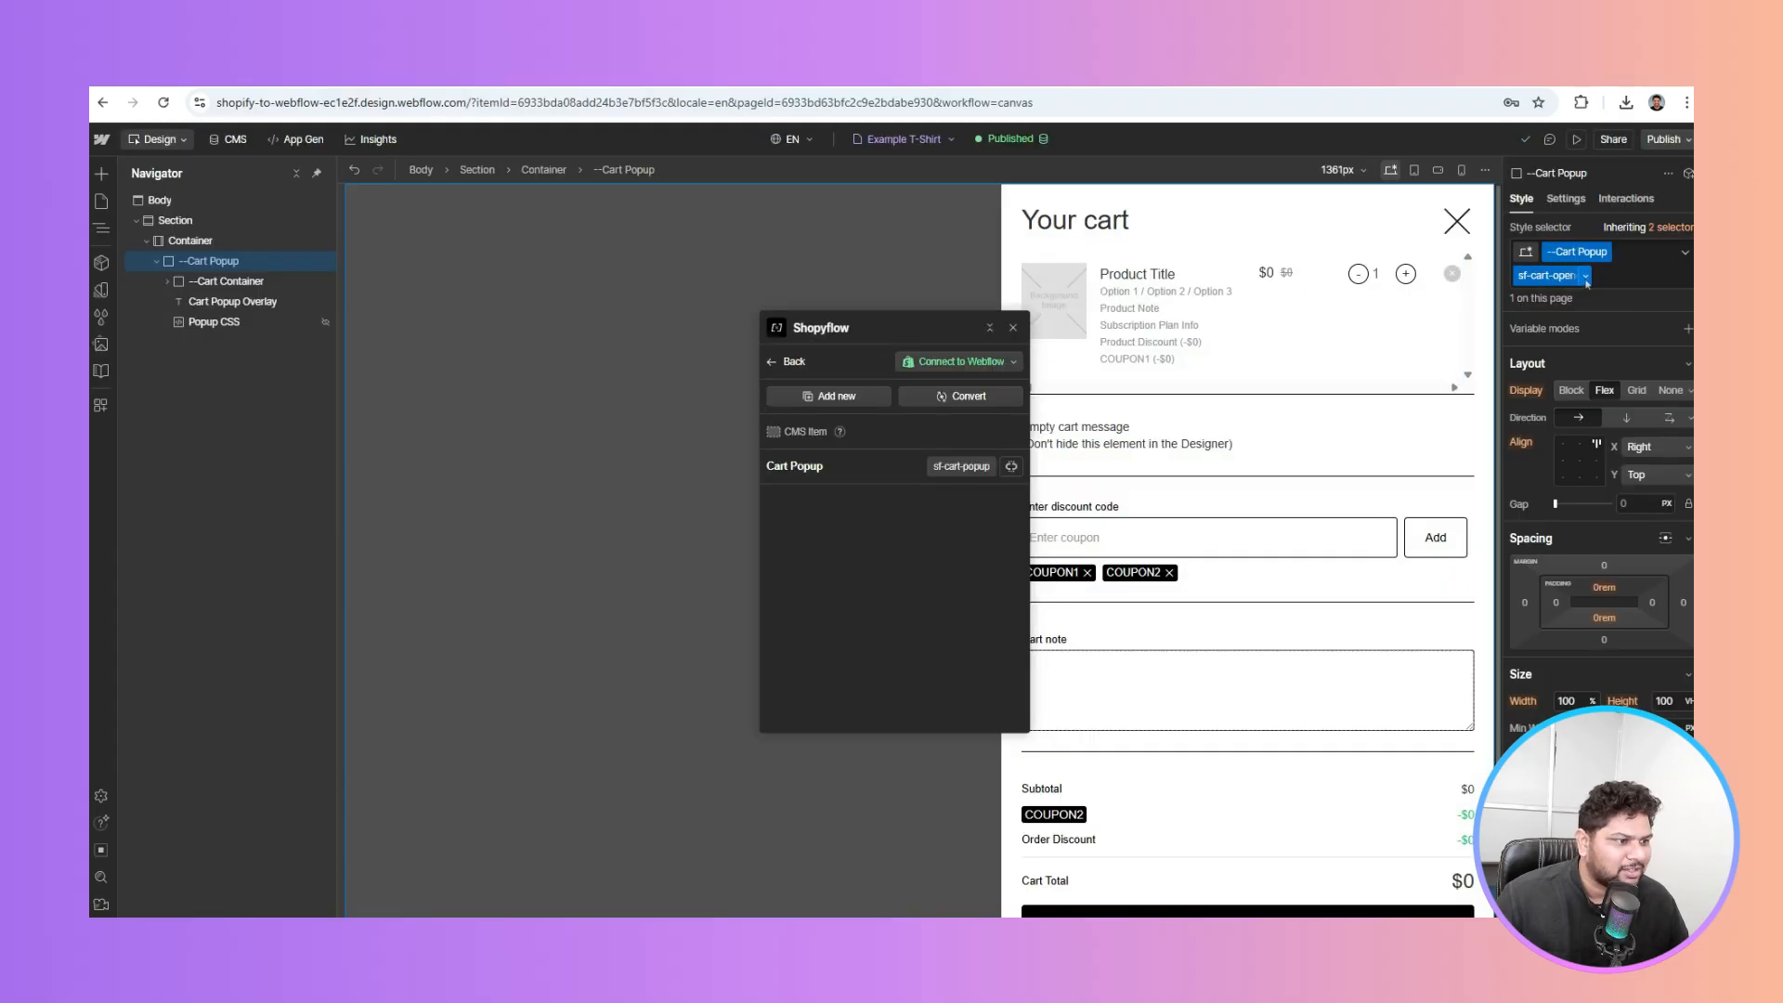
pyautogui.click(1586, 278)
pyautogui.click(1562, 340)
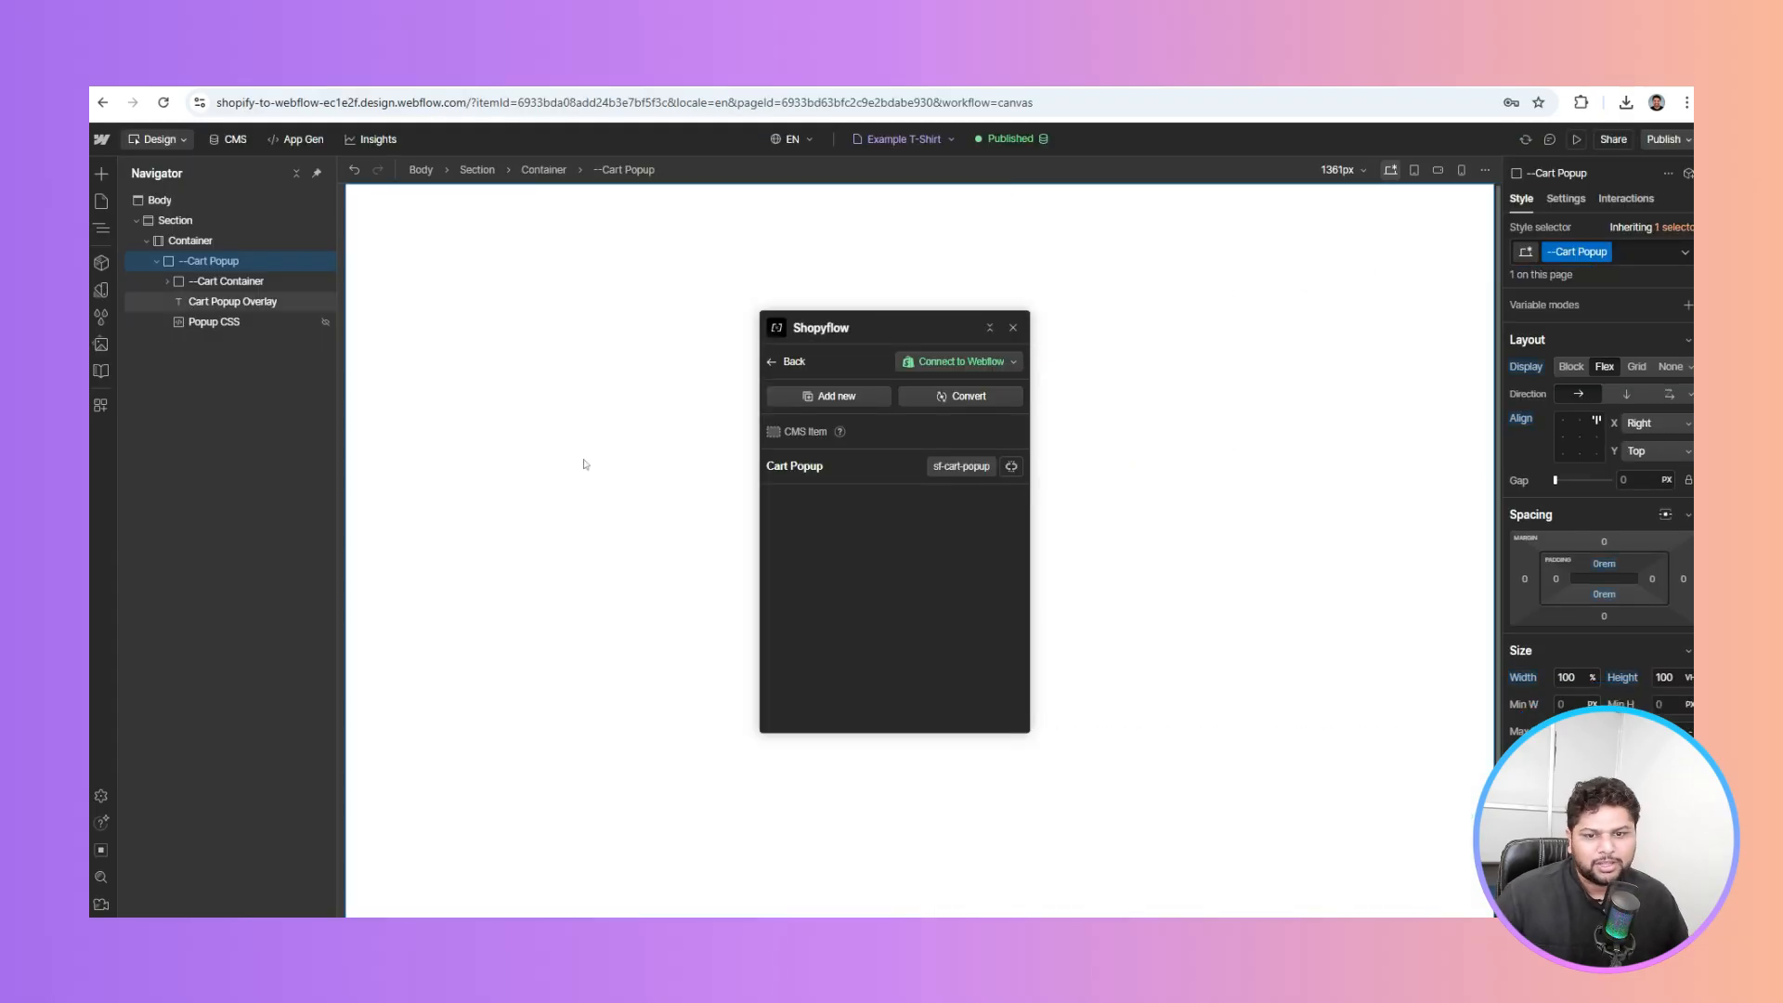
pyautogui.click(577, 440)
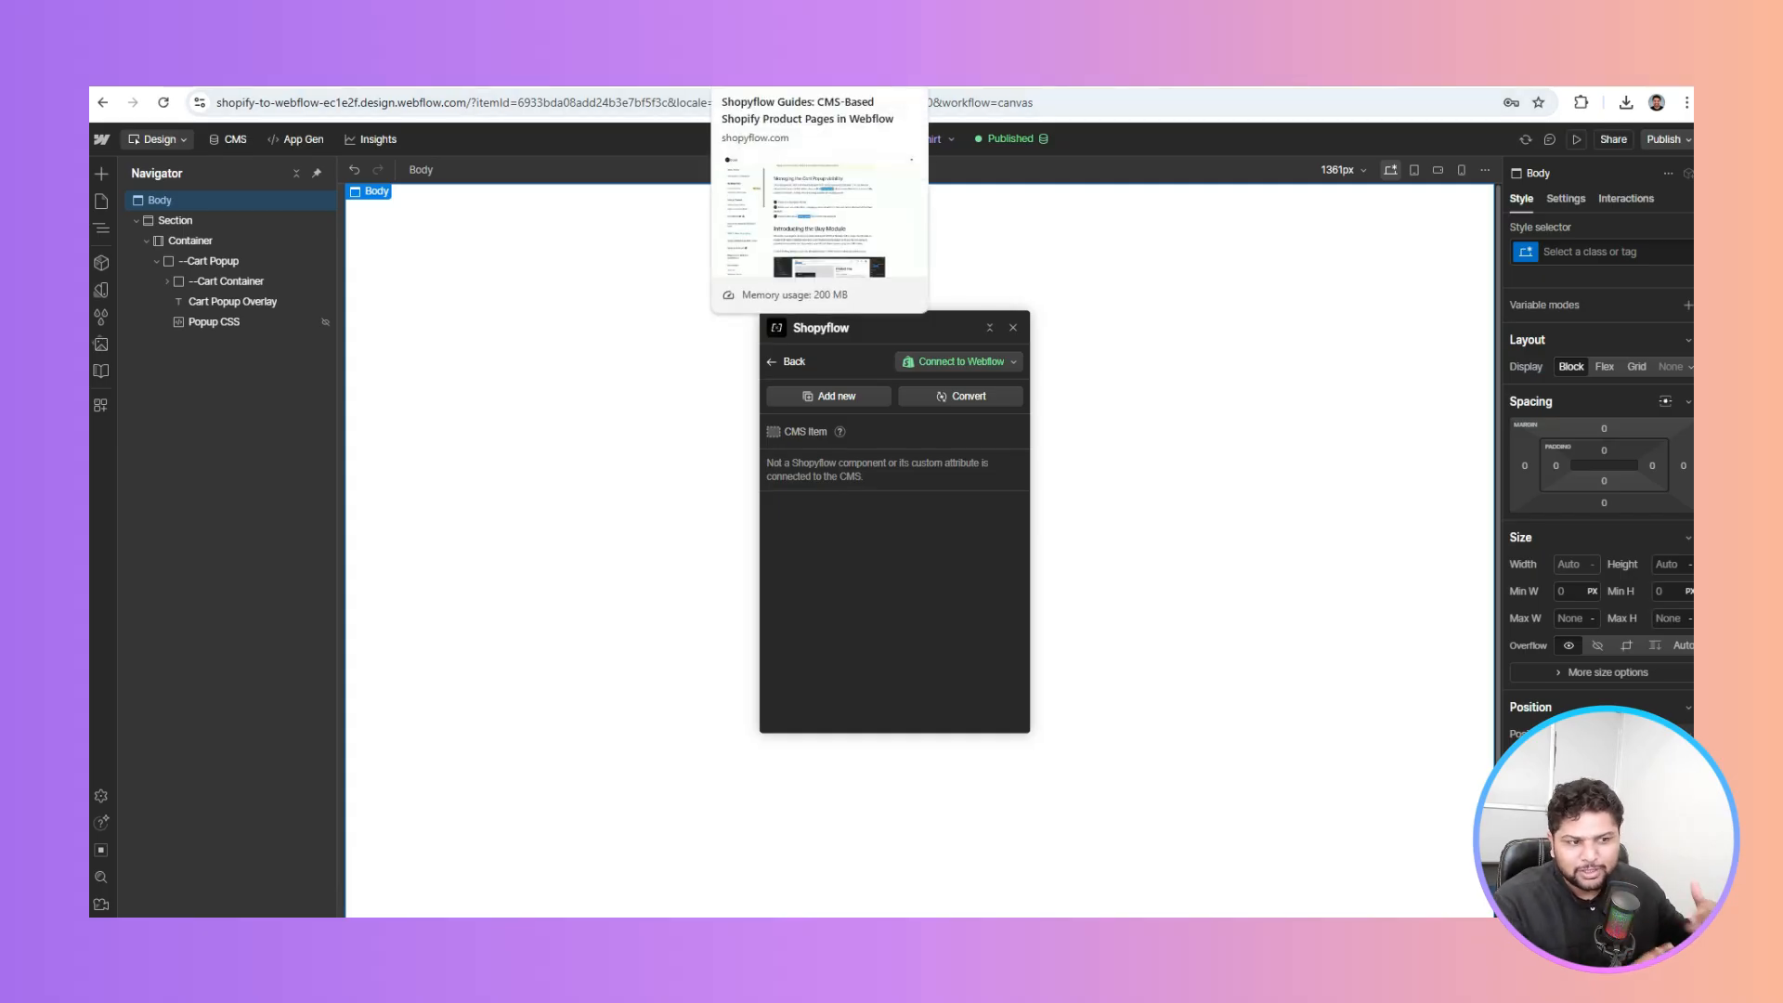
pyautogui.click(790, 74)
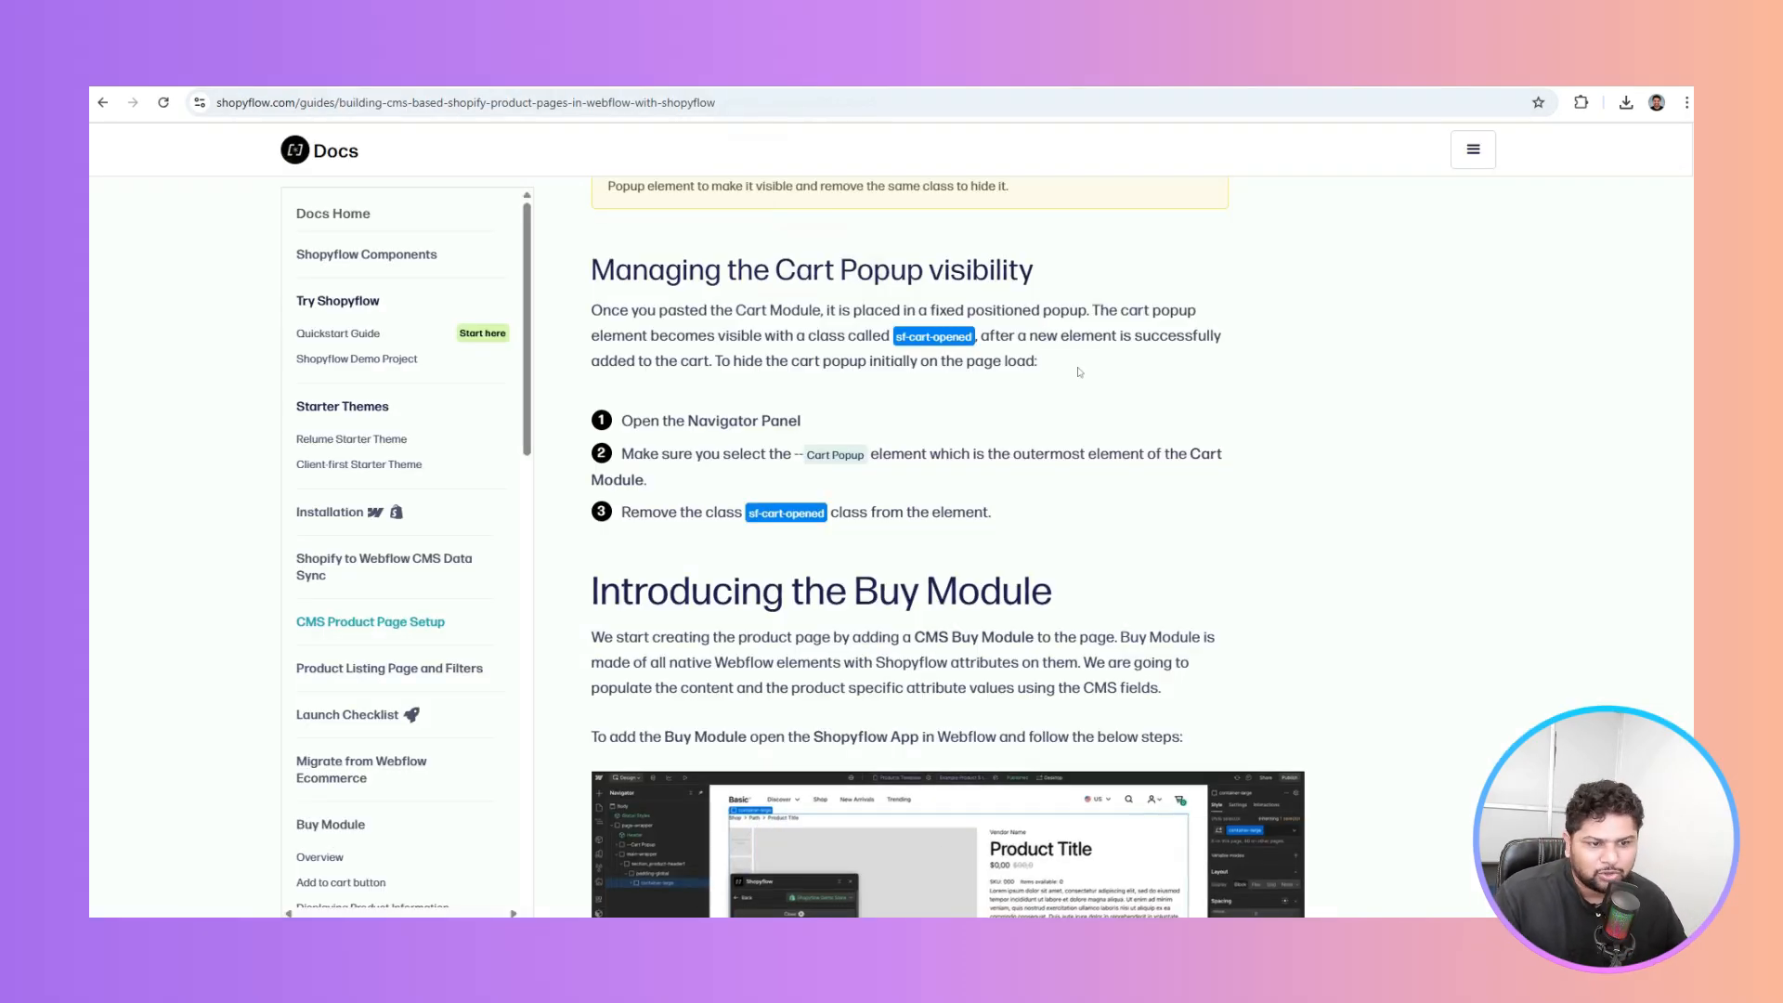
# Scroll past the Introducing the Buy Module section to the numbered Buy Module steps
pyautogui.scroll(-3, 1075, 428)
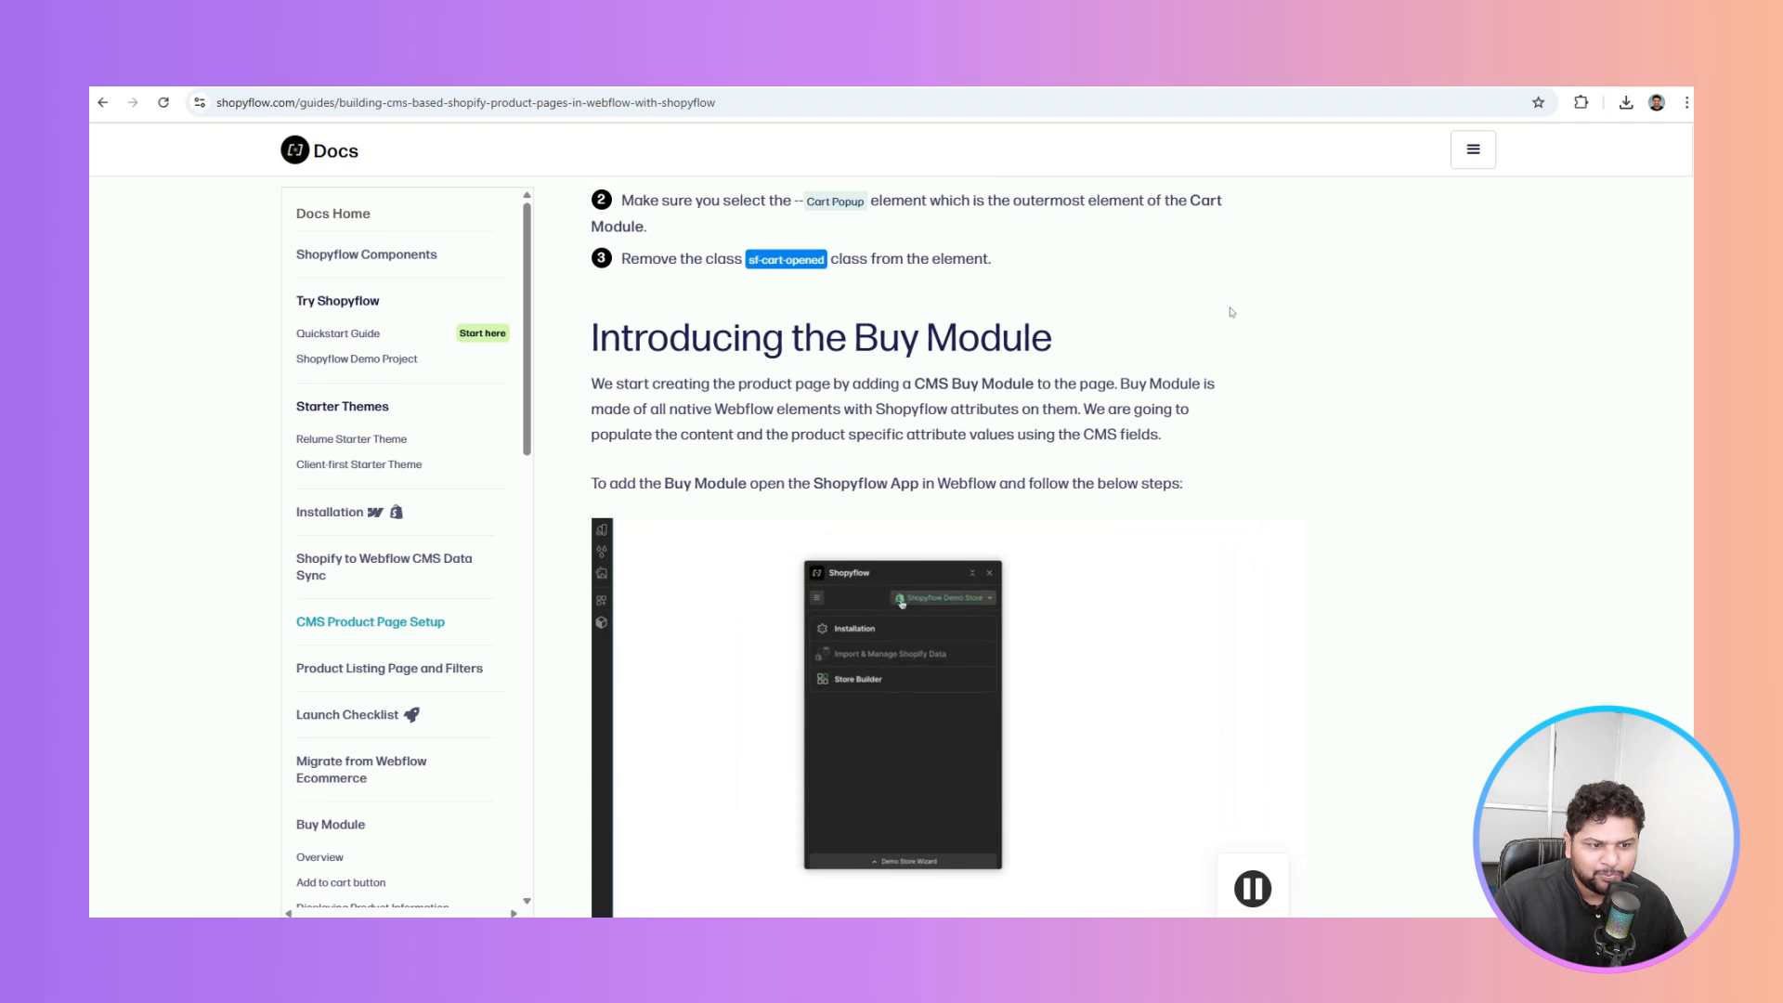
pyautogui.moveTo(856, 338); pyautogui.dragTo(1033, 316)
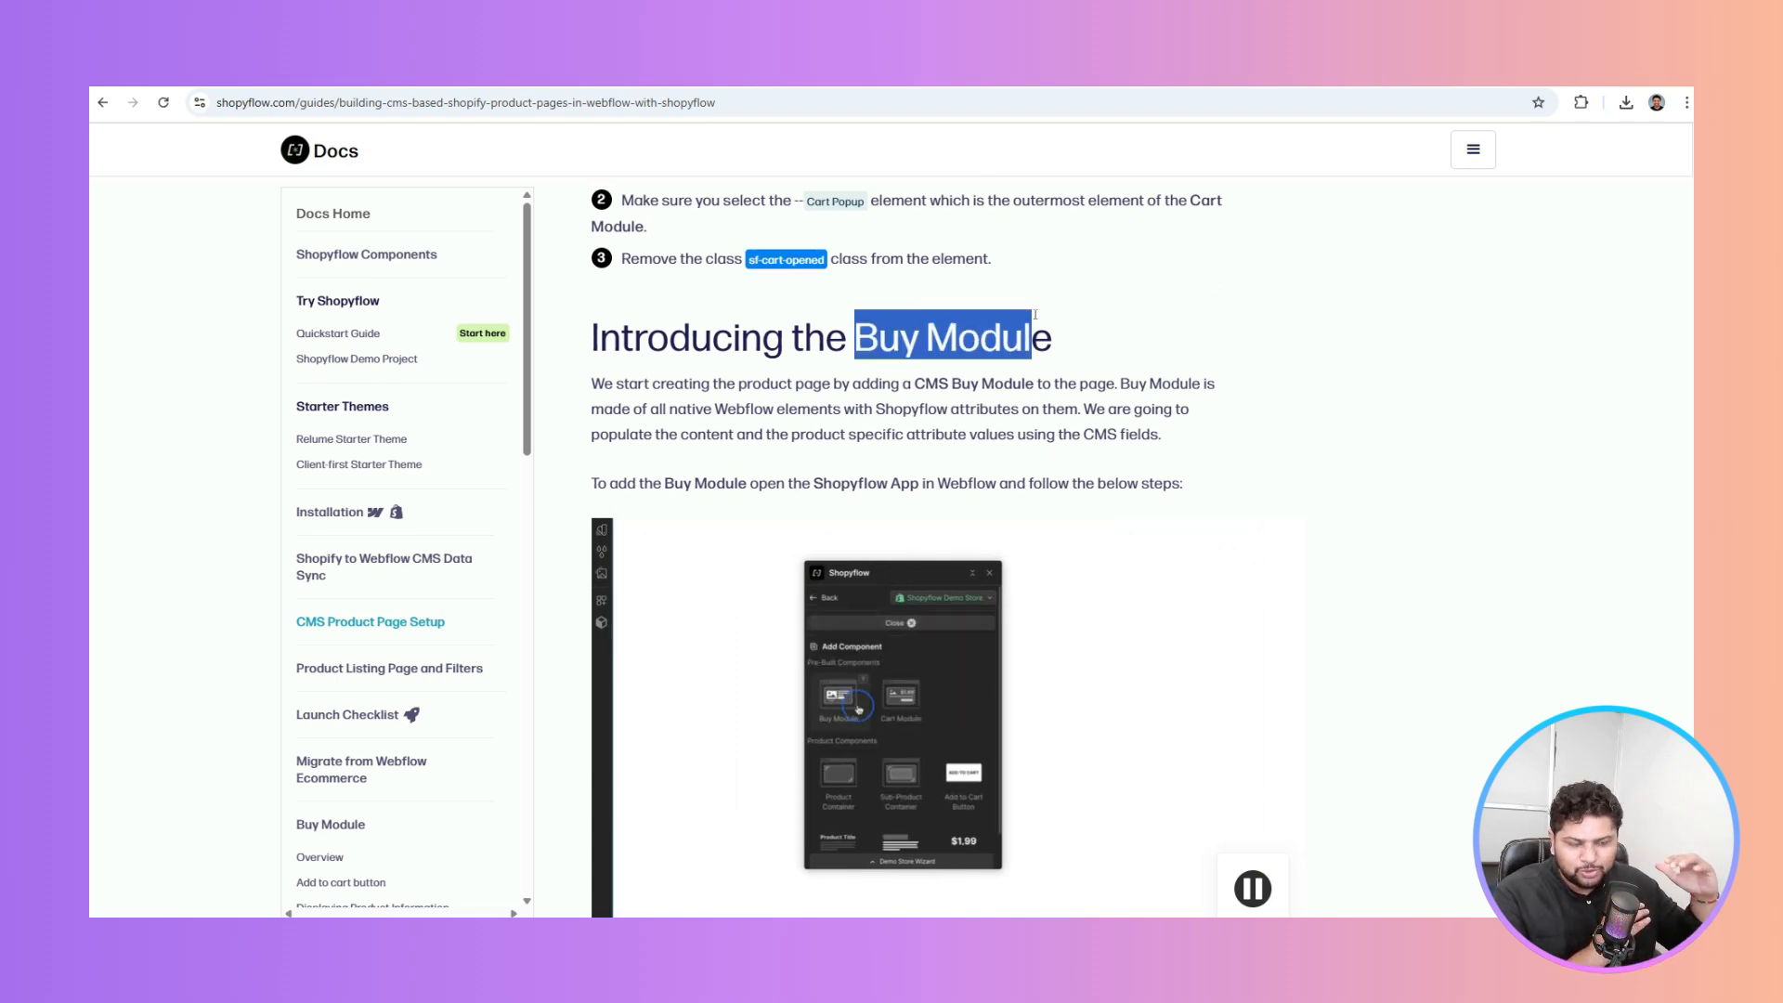
pyautogui.scroll(-2, 1114, 315)
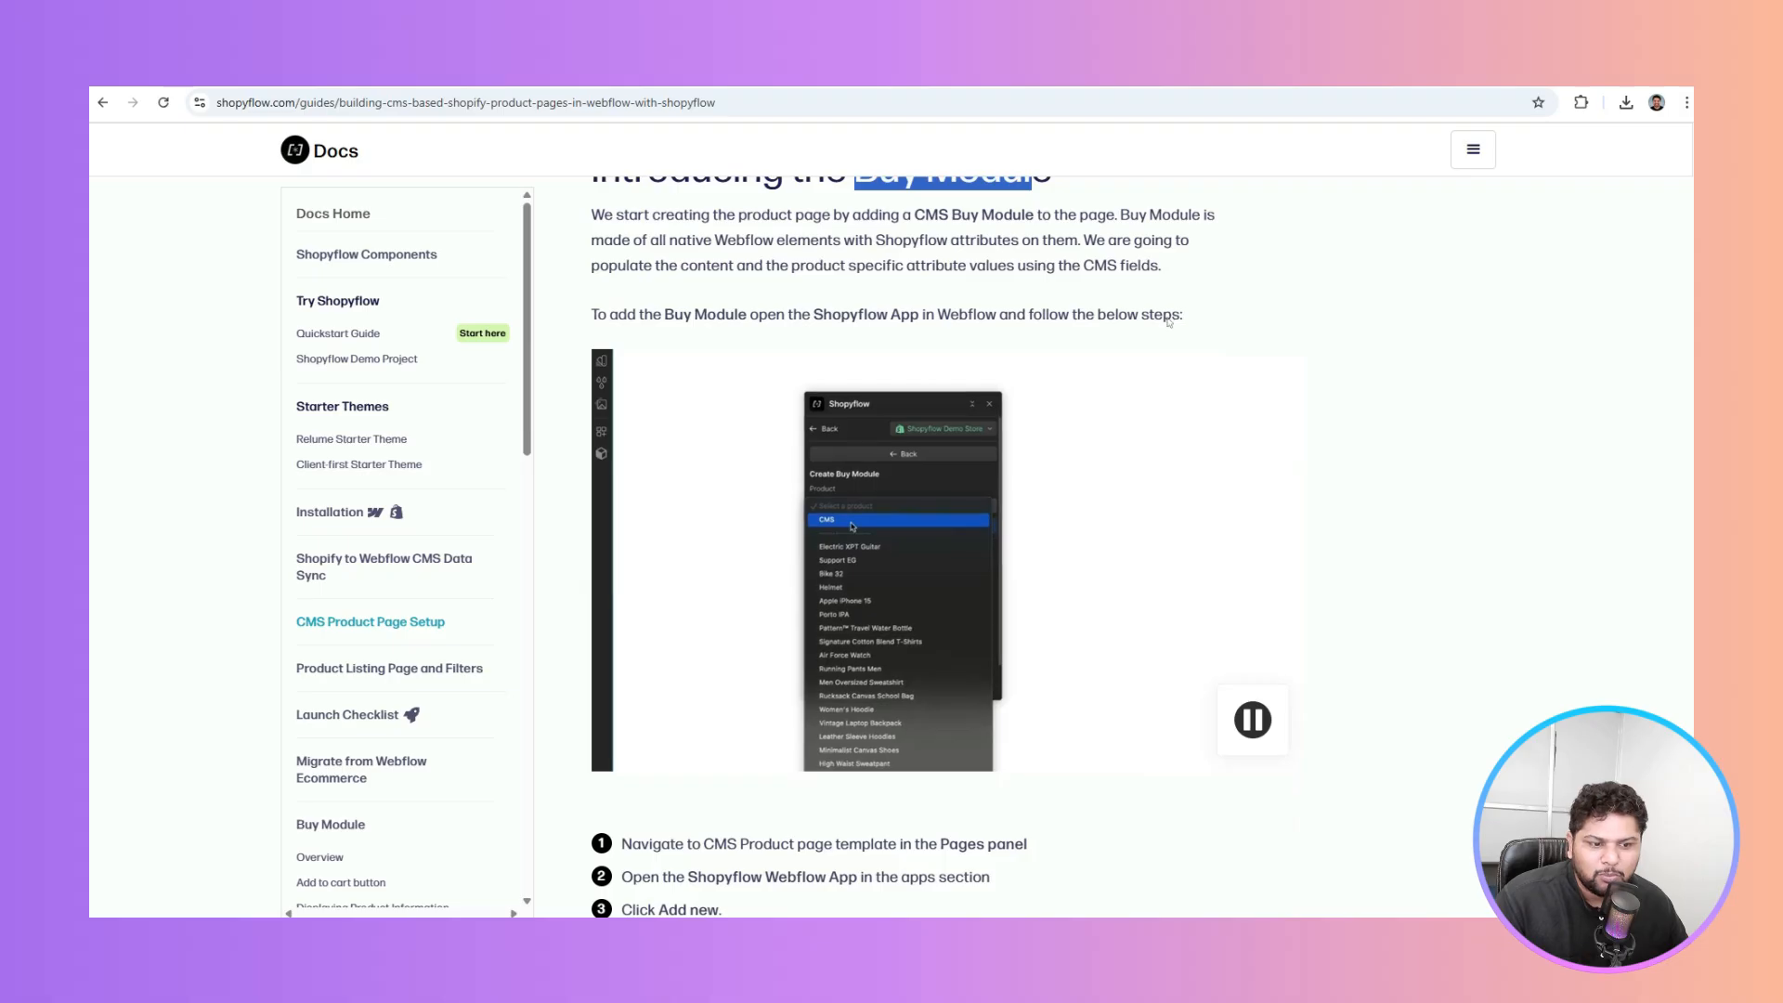
pyautogui.scroll(-1, 1108, 287)
pyautogui.scroll(-3, 1108, 287)
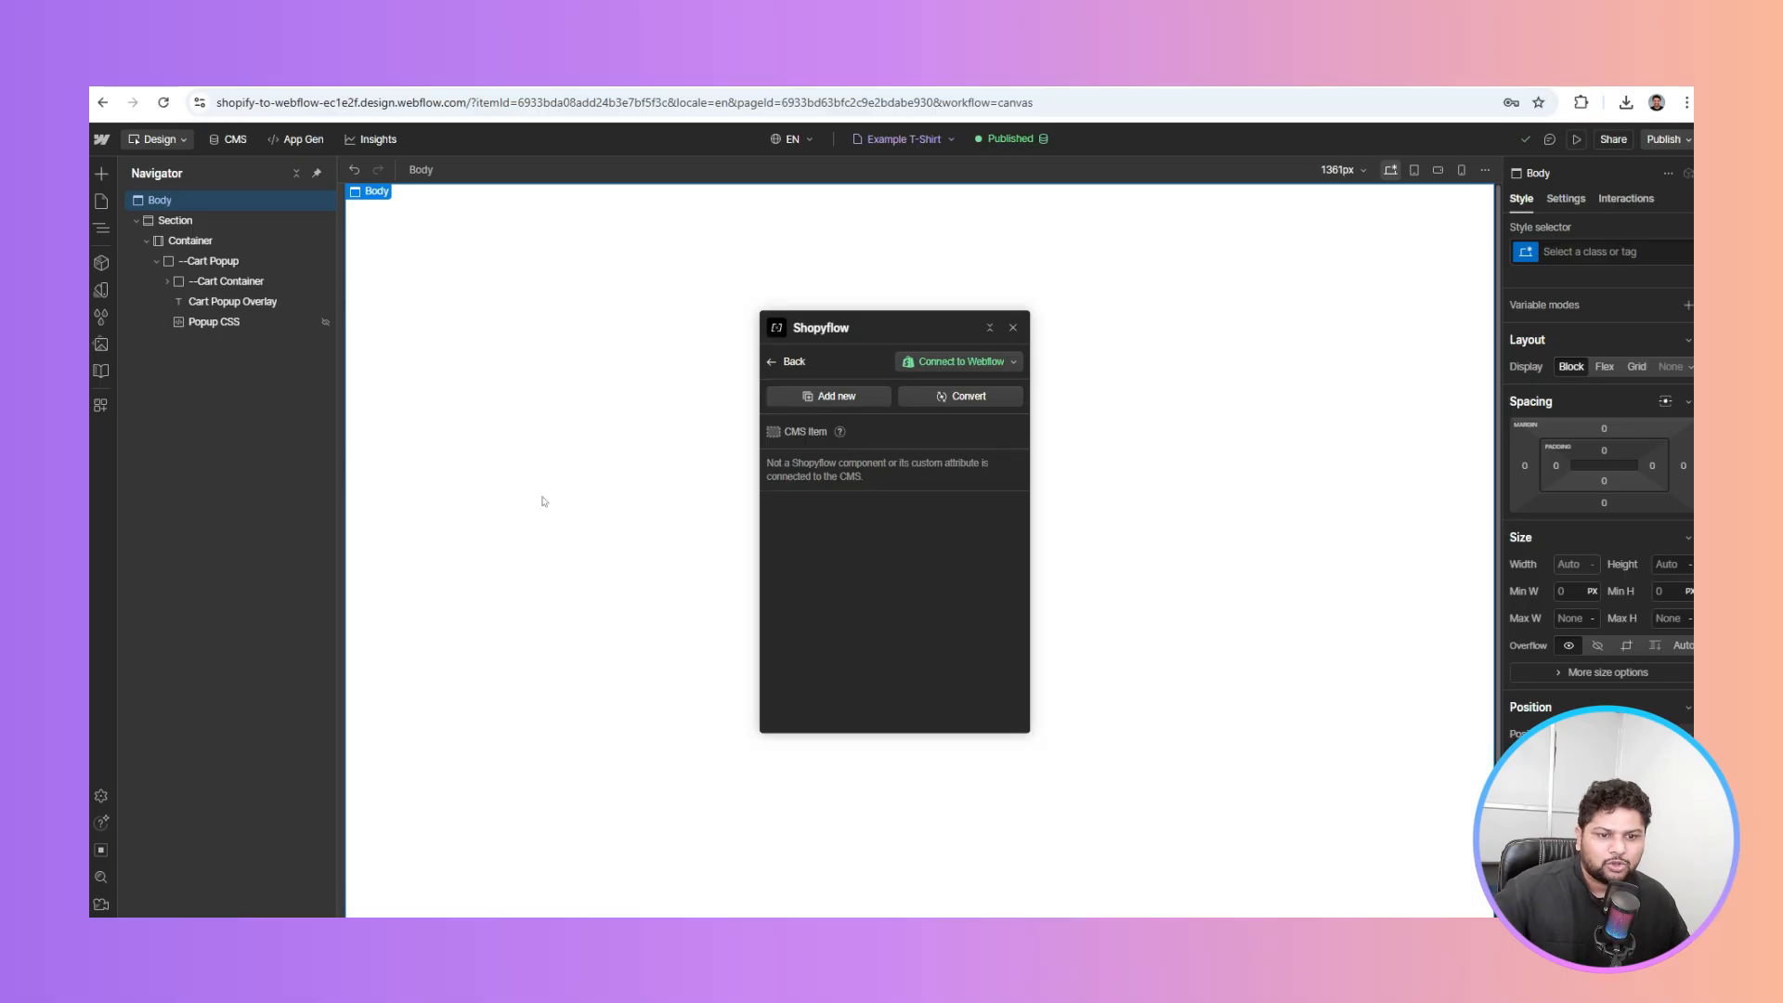
# Move Cart Popup out of the Container to sit directly under Body
pyautogui.click(158, 263)
pyautogui.click(215, 261)
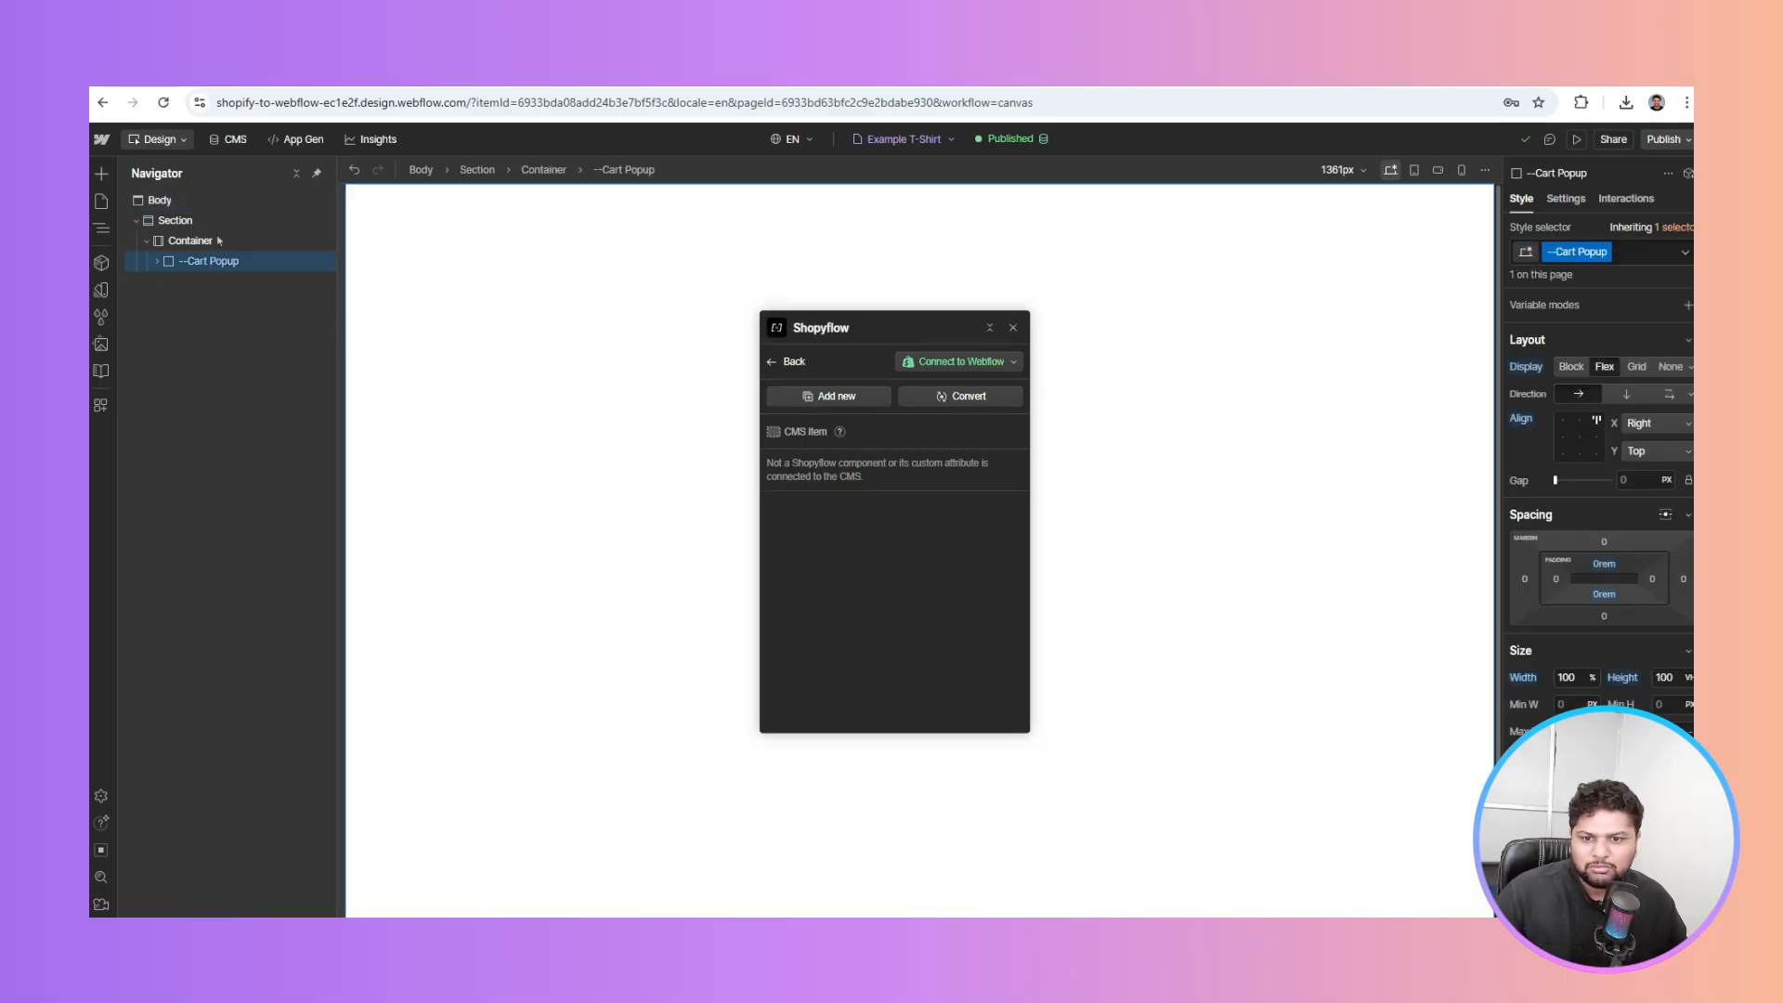
pyautogui.moveTo(221, 211); pyautogui.dragTo(221, 212)
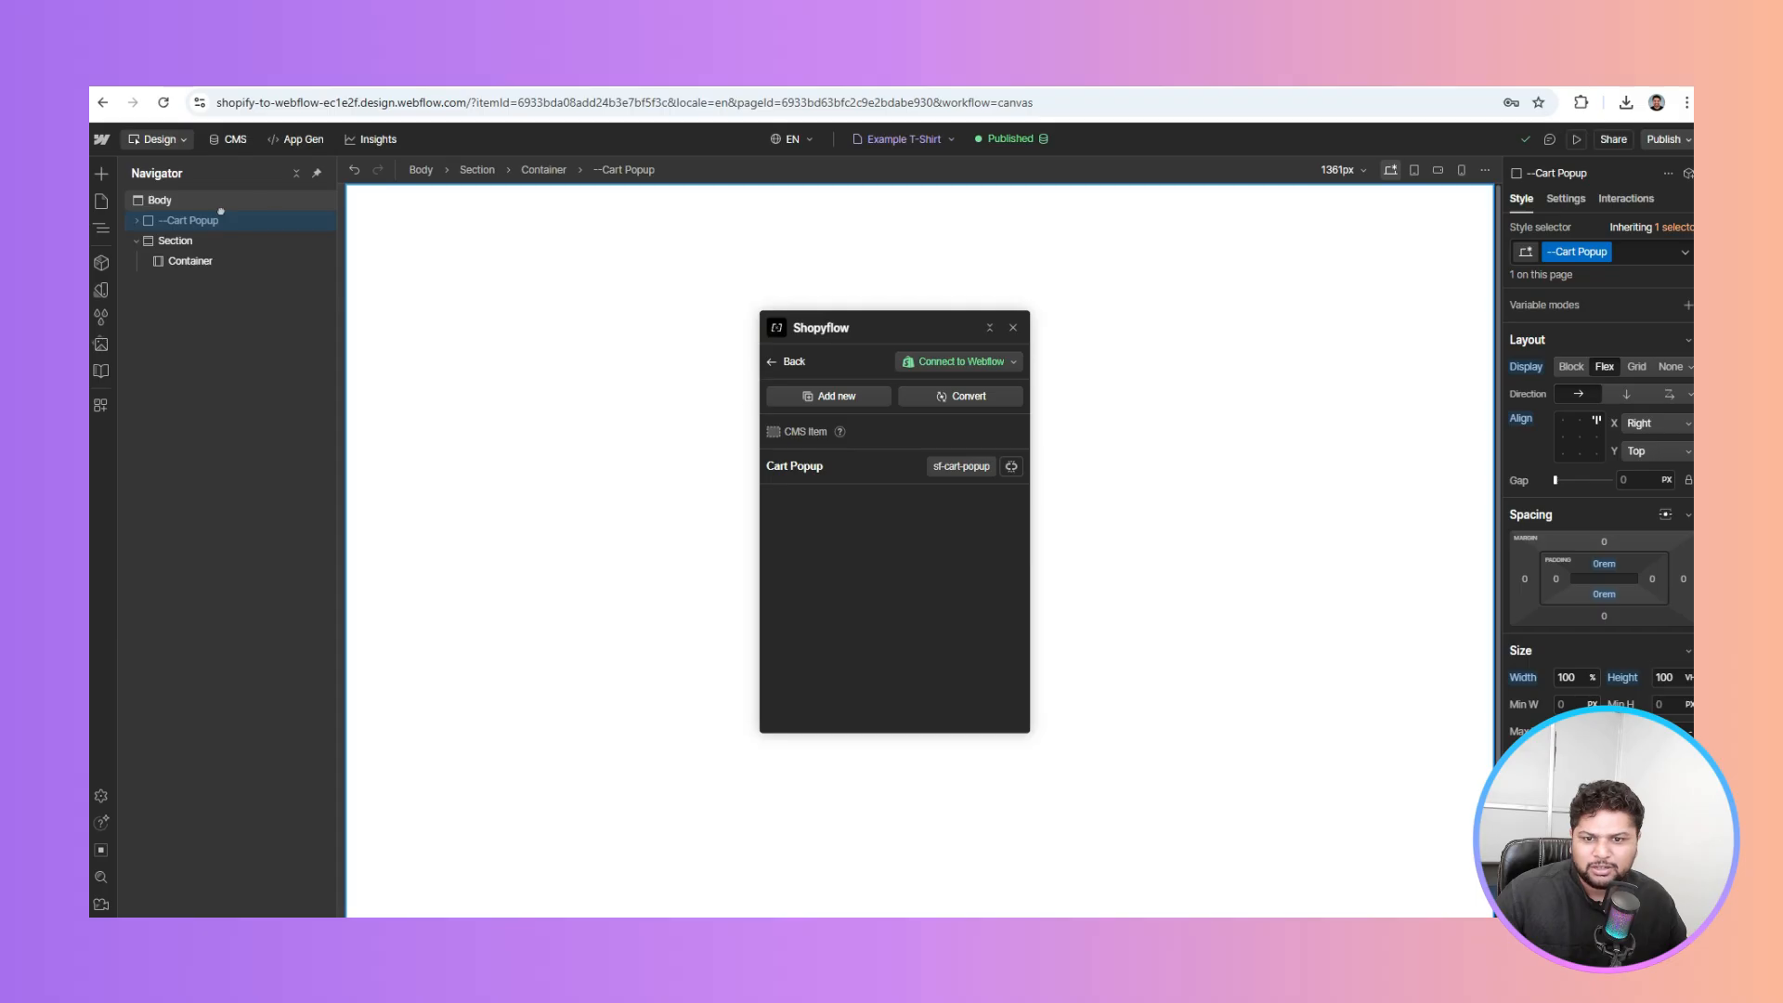
pyautogui.click(202, 263)
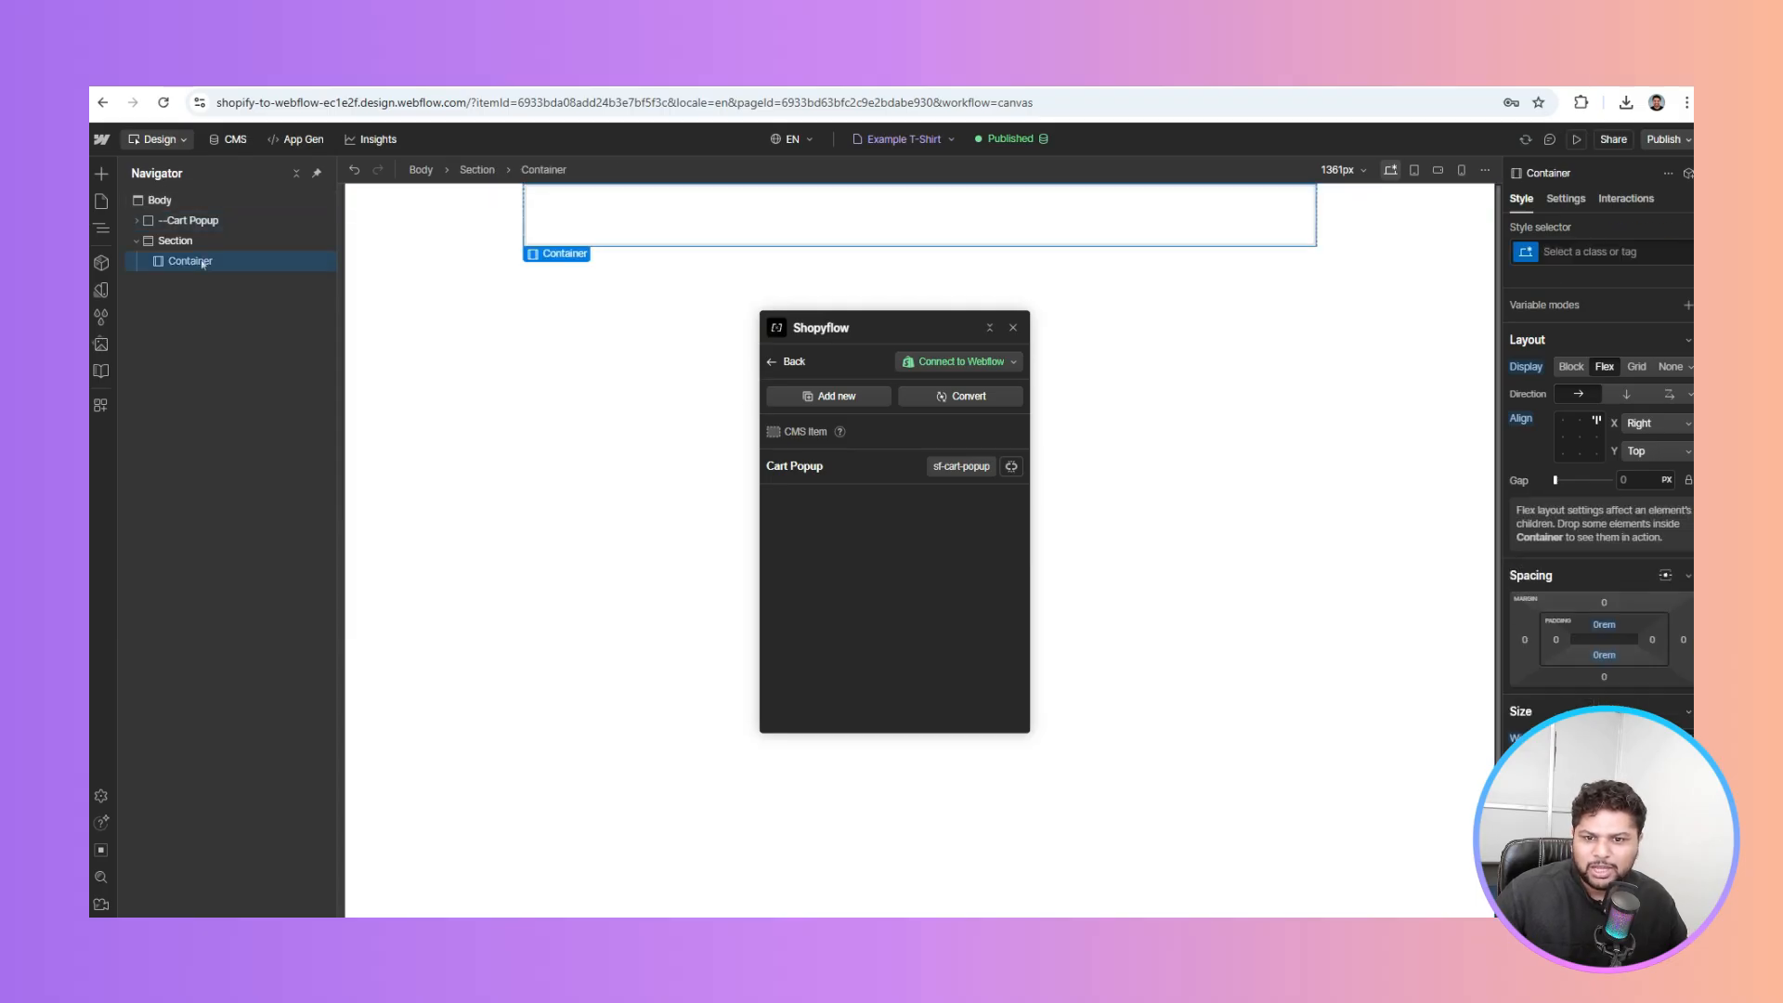
# Create a CMS-linked Buy Module in Shopyflow, copy it, and paste it into the Container
pyautogui.click(836, 404)
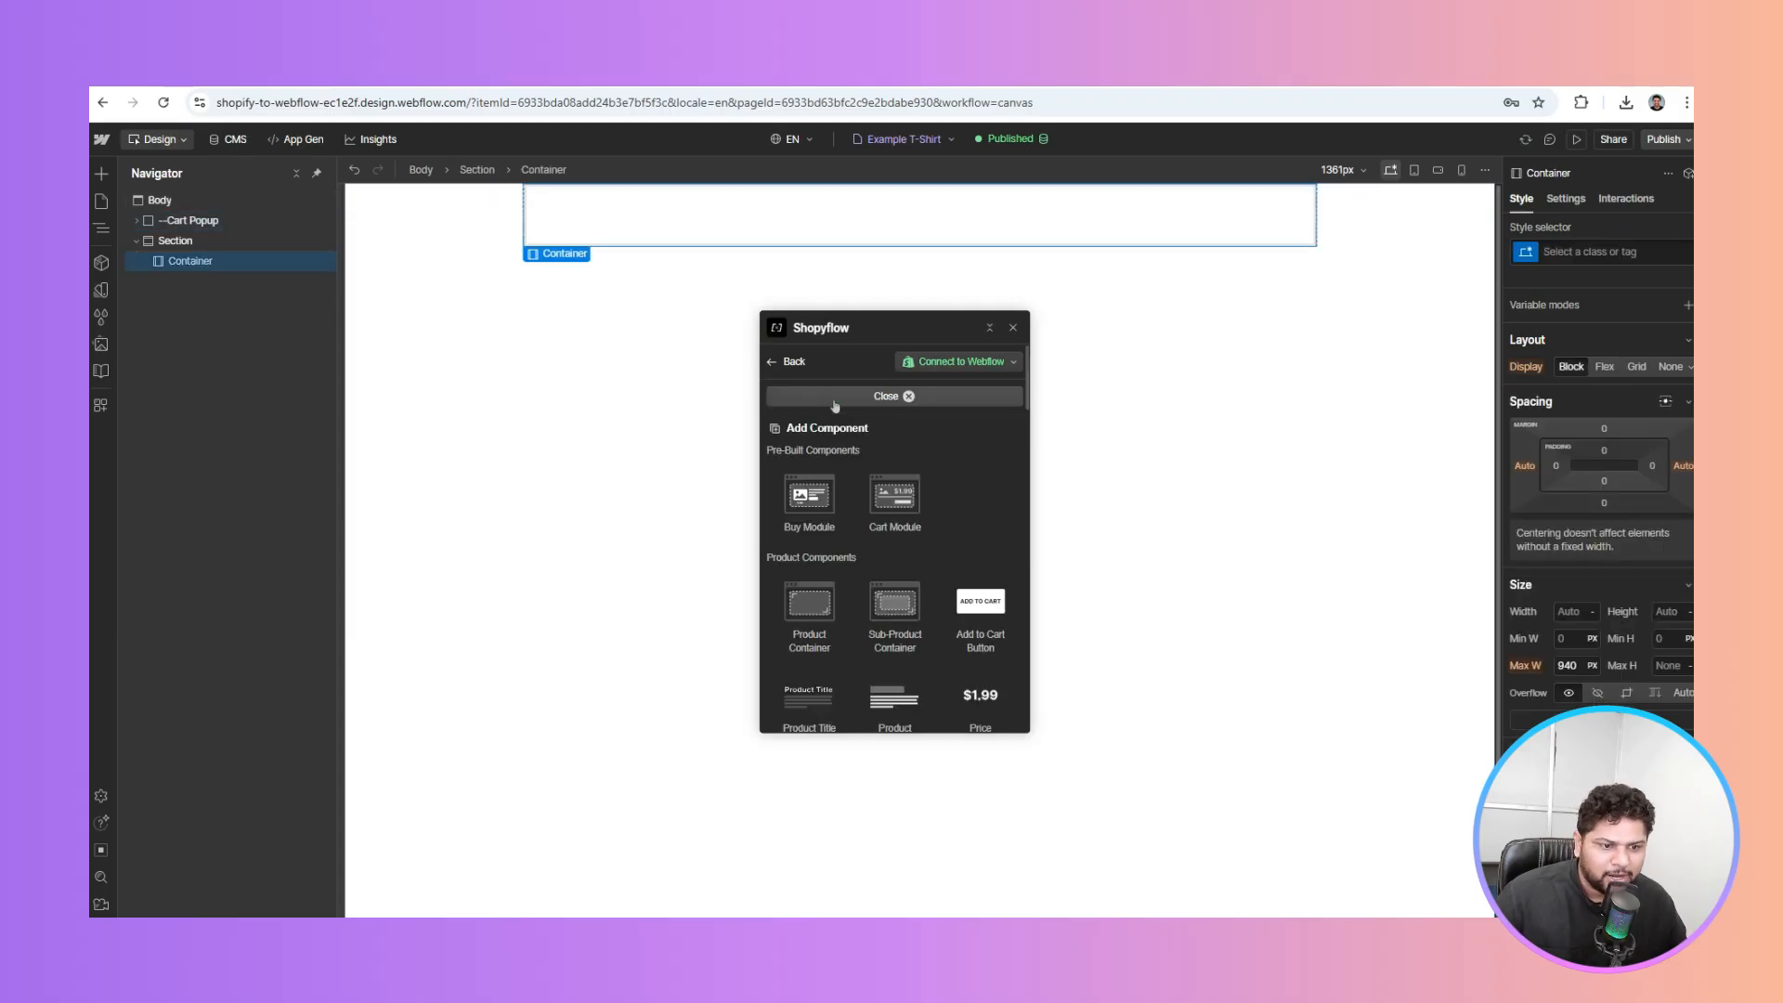
pyautogui.click(806, 507)
pyautogui.click(835, 434)
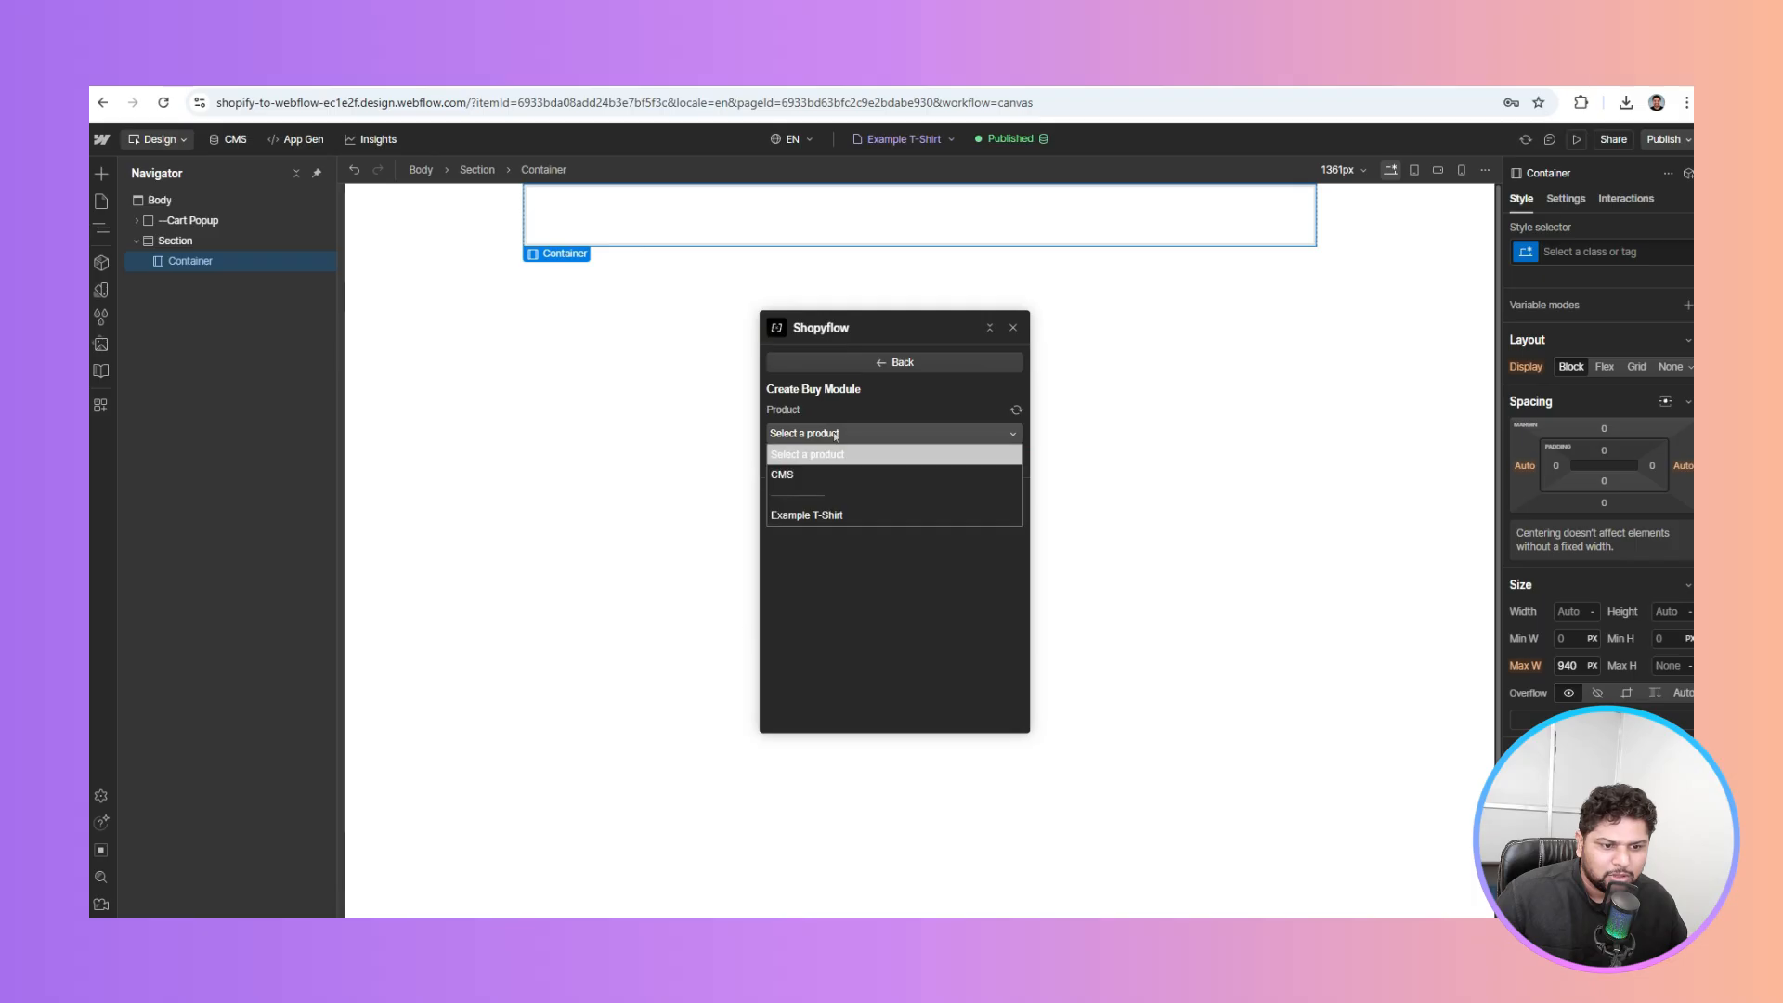
pyautogui.click(807, 475)
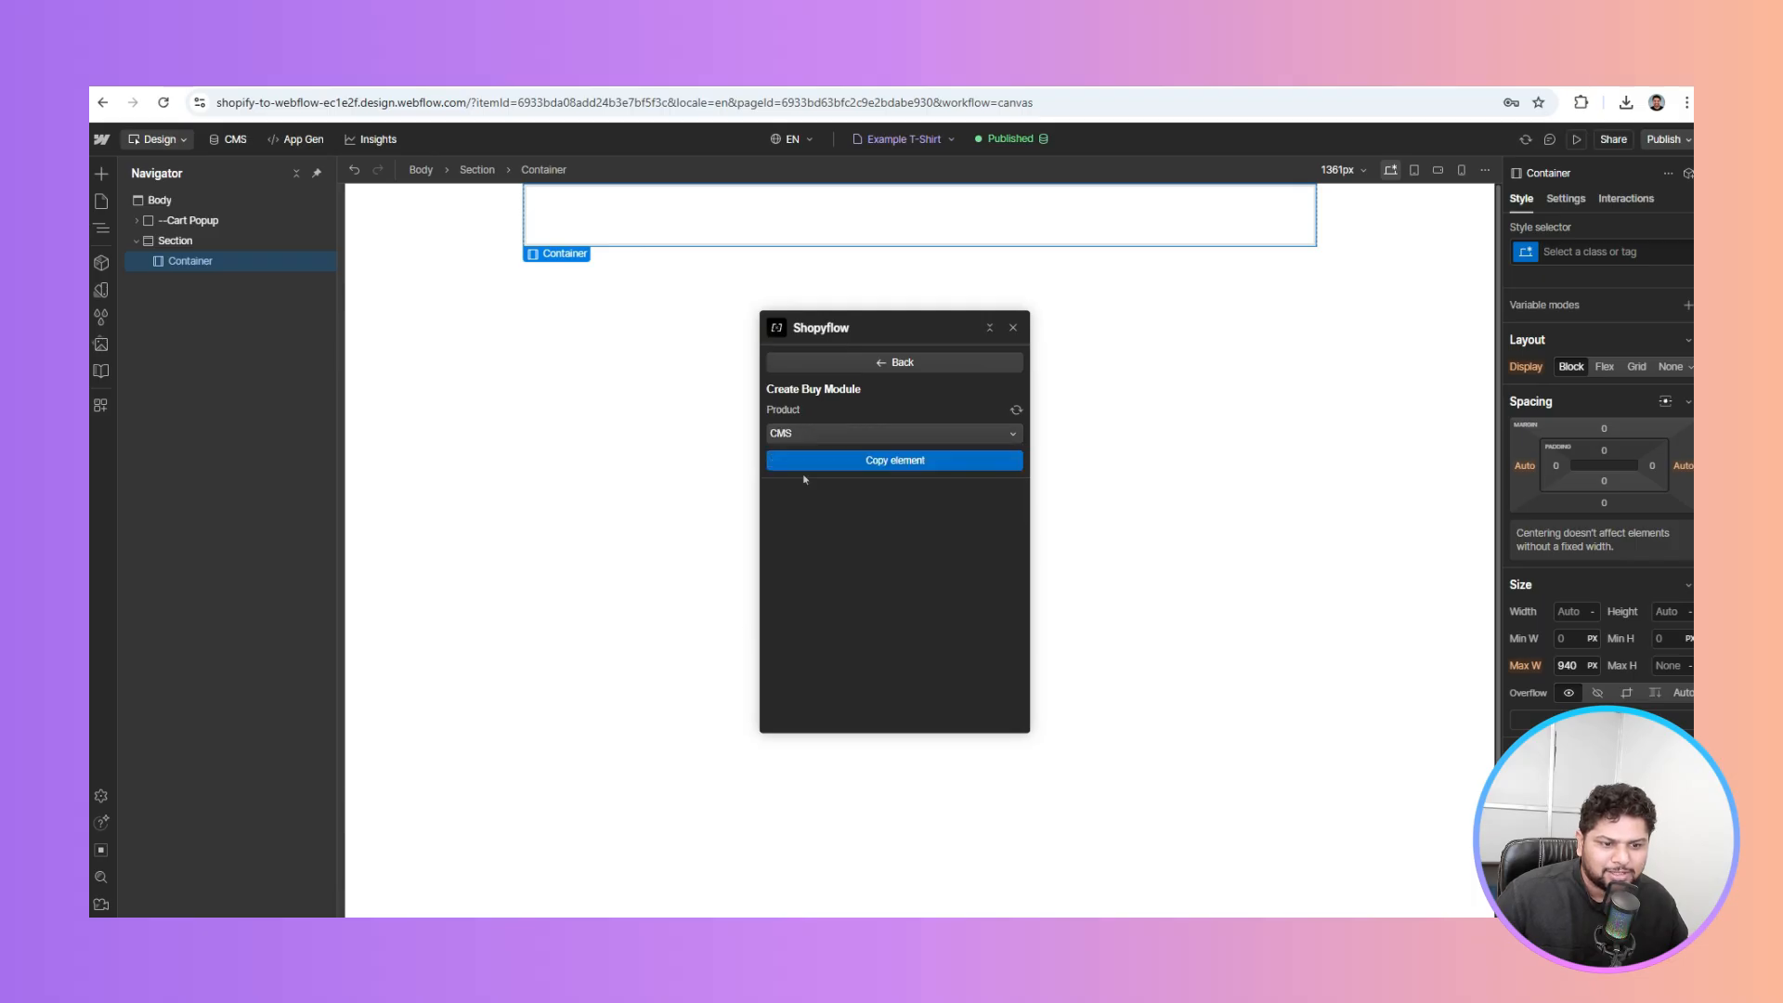
pyautogui.click(879, 461)
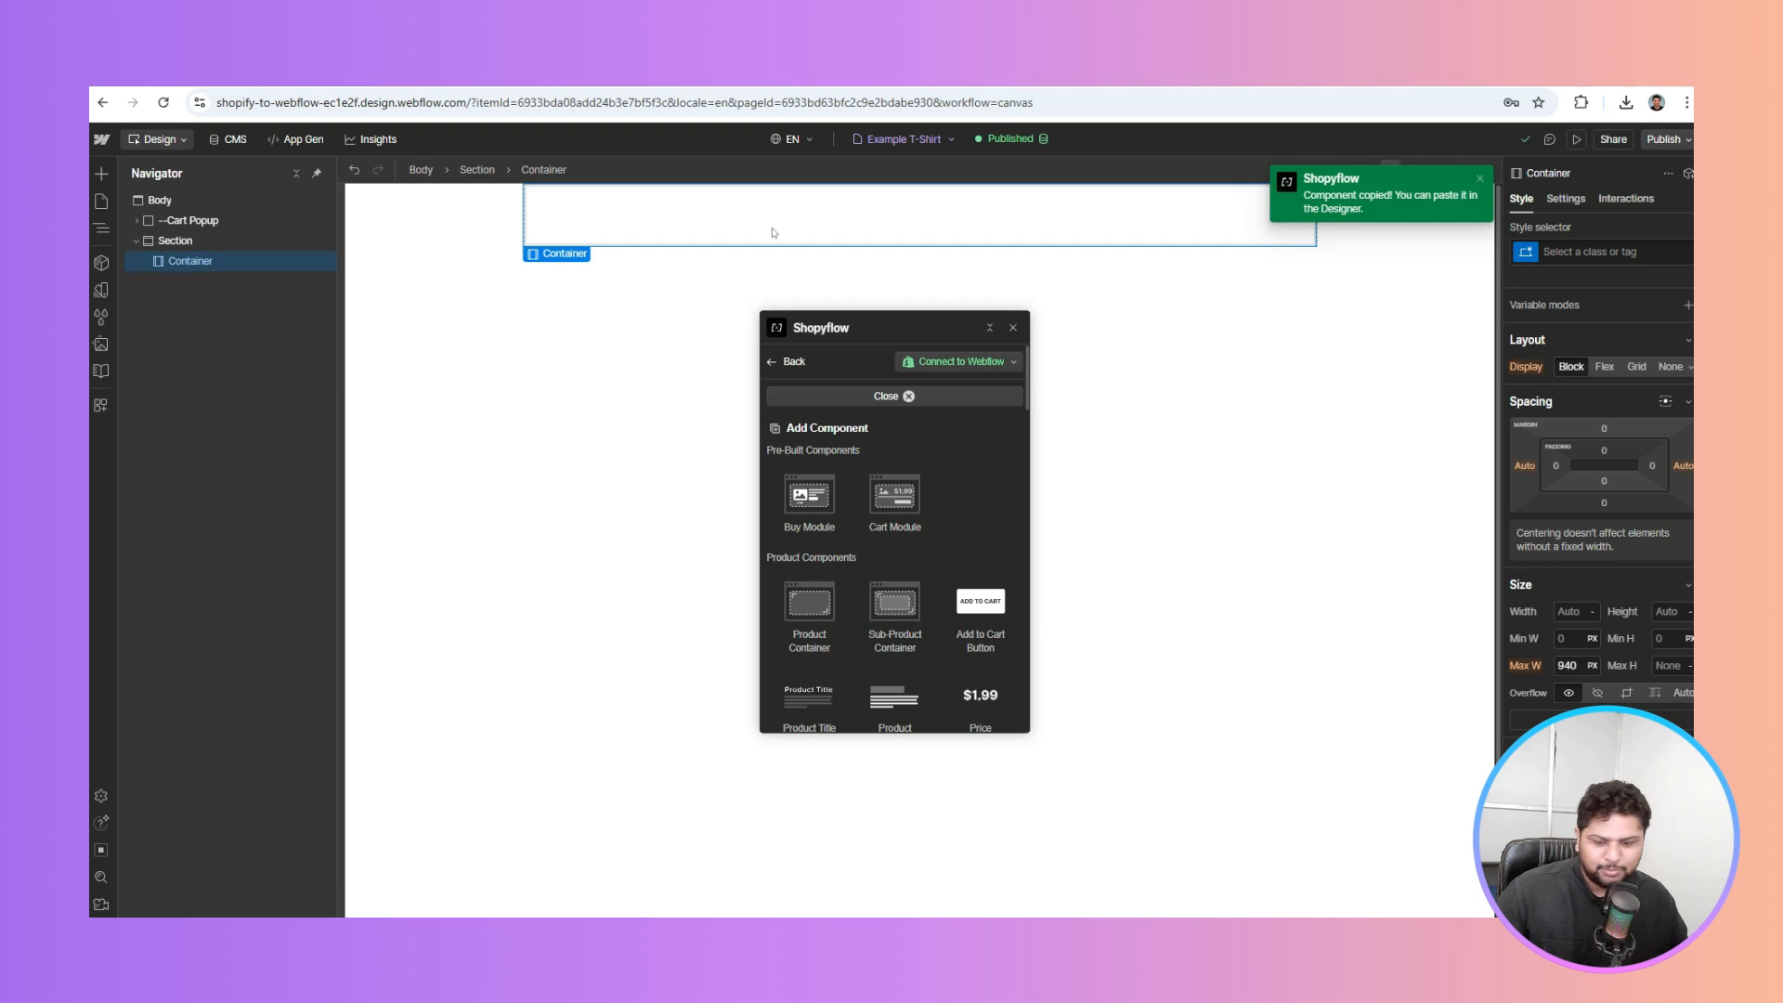
pyautogui.hotkey('ctrl', 'v')
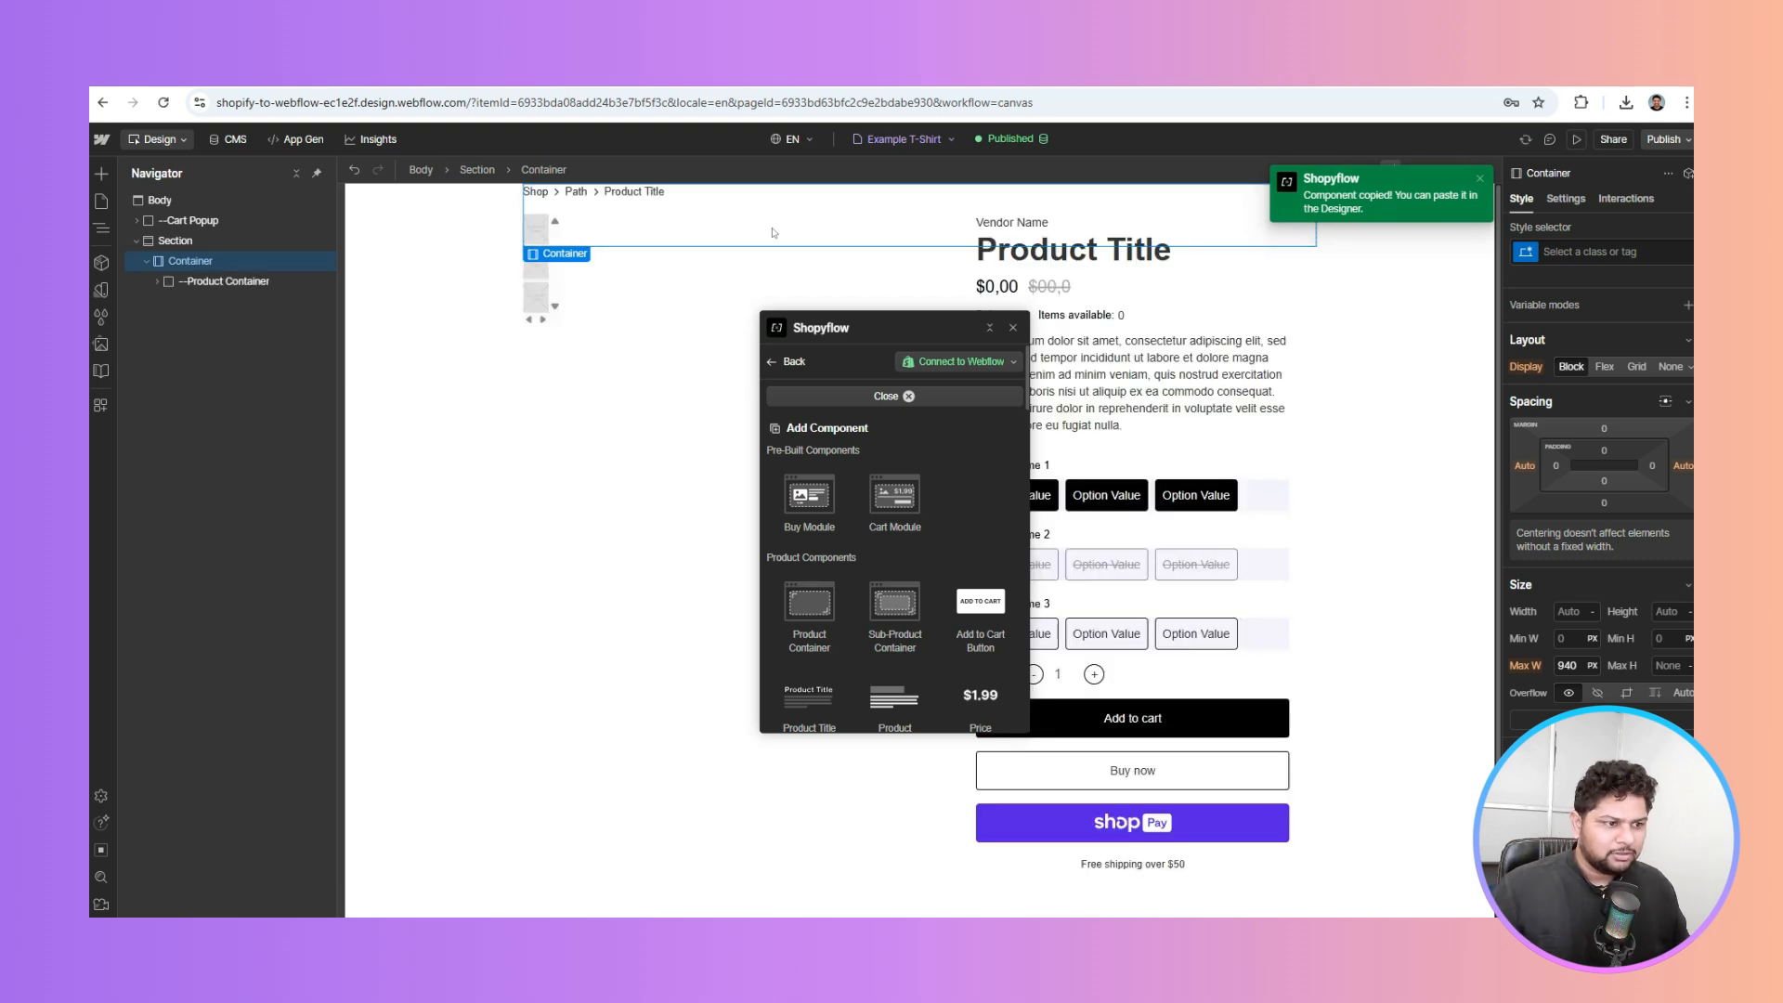
pyautogui.click(429, 308)
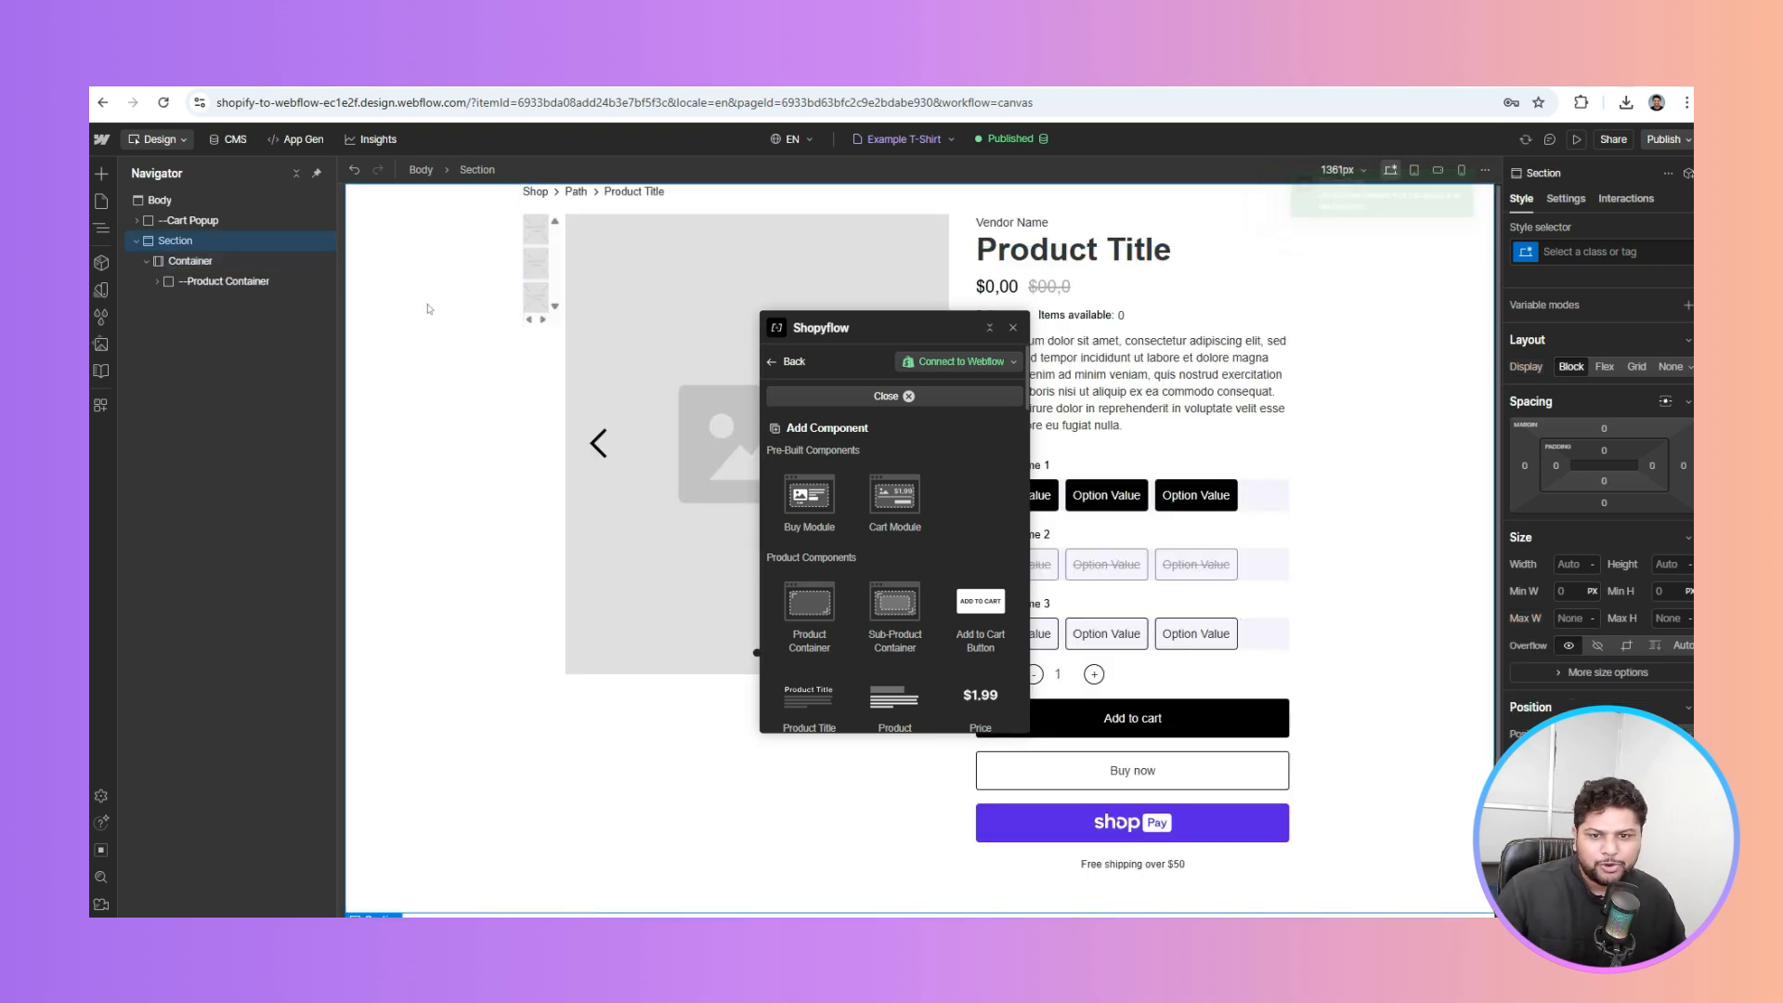
# Give the Section class top and bottom padding of 100
pyautogui.click(1600, 453)
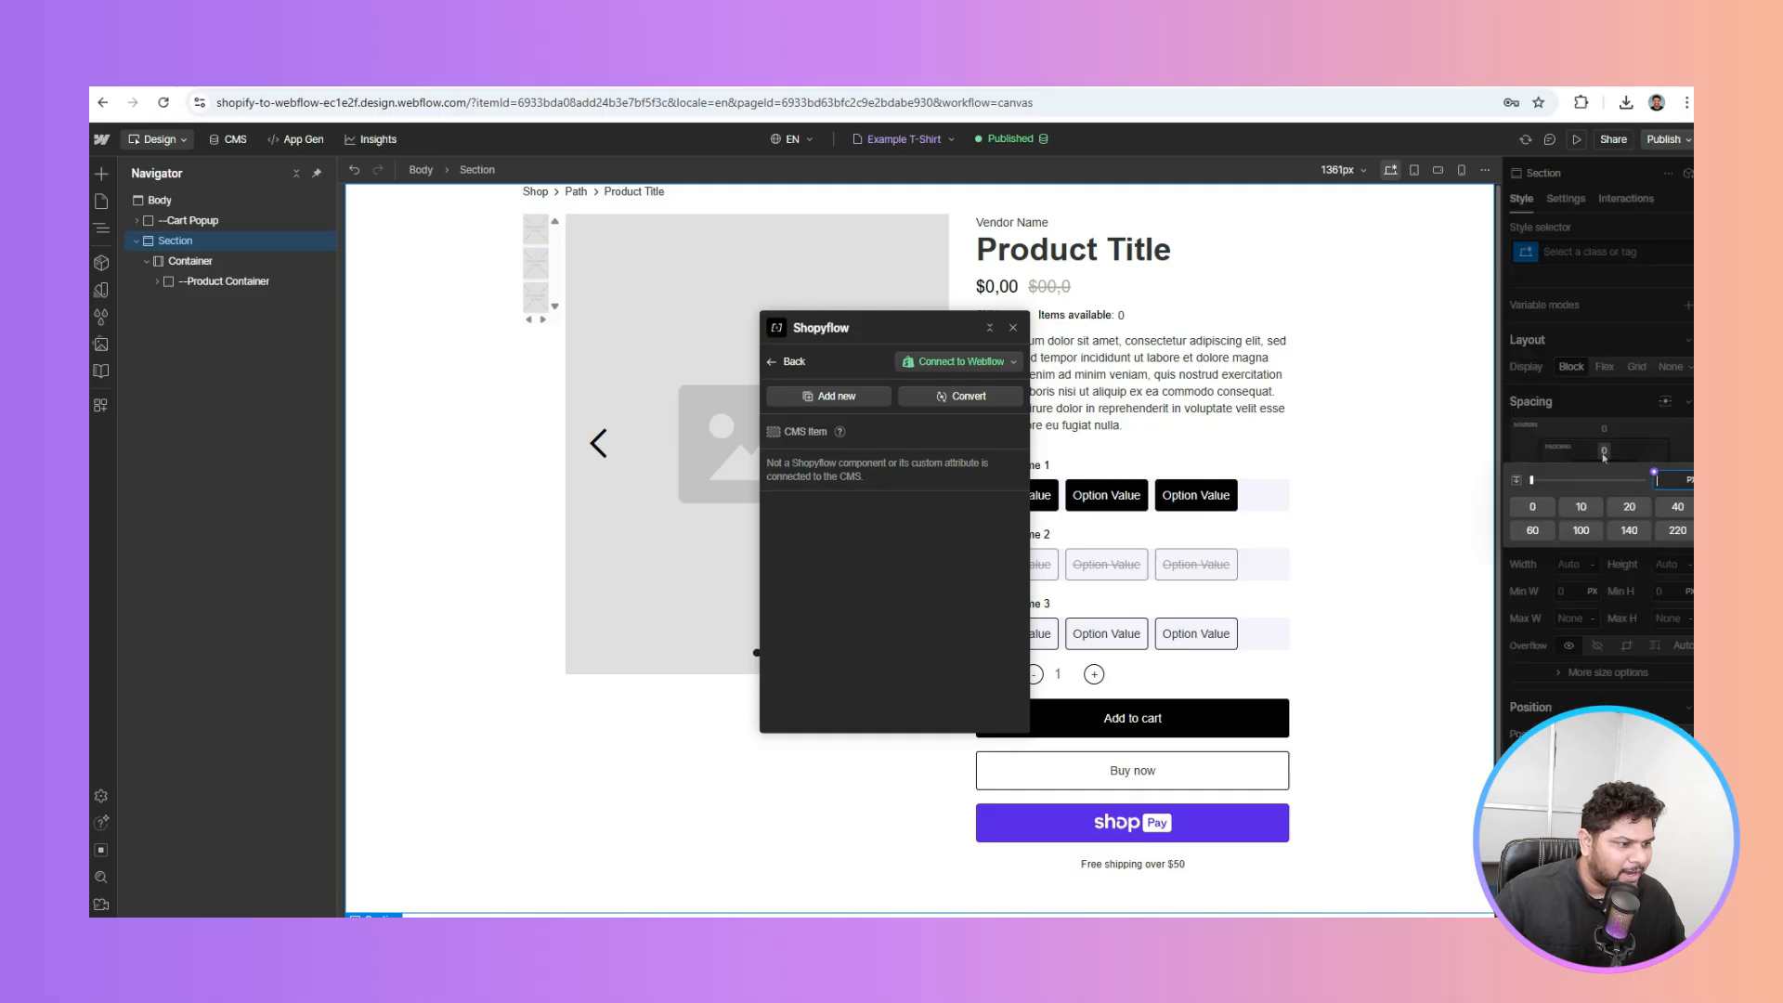
pyautogui.write('100')
pyautogui.press('Return')
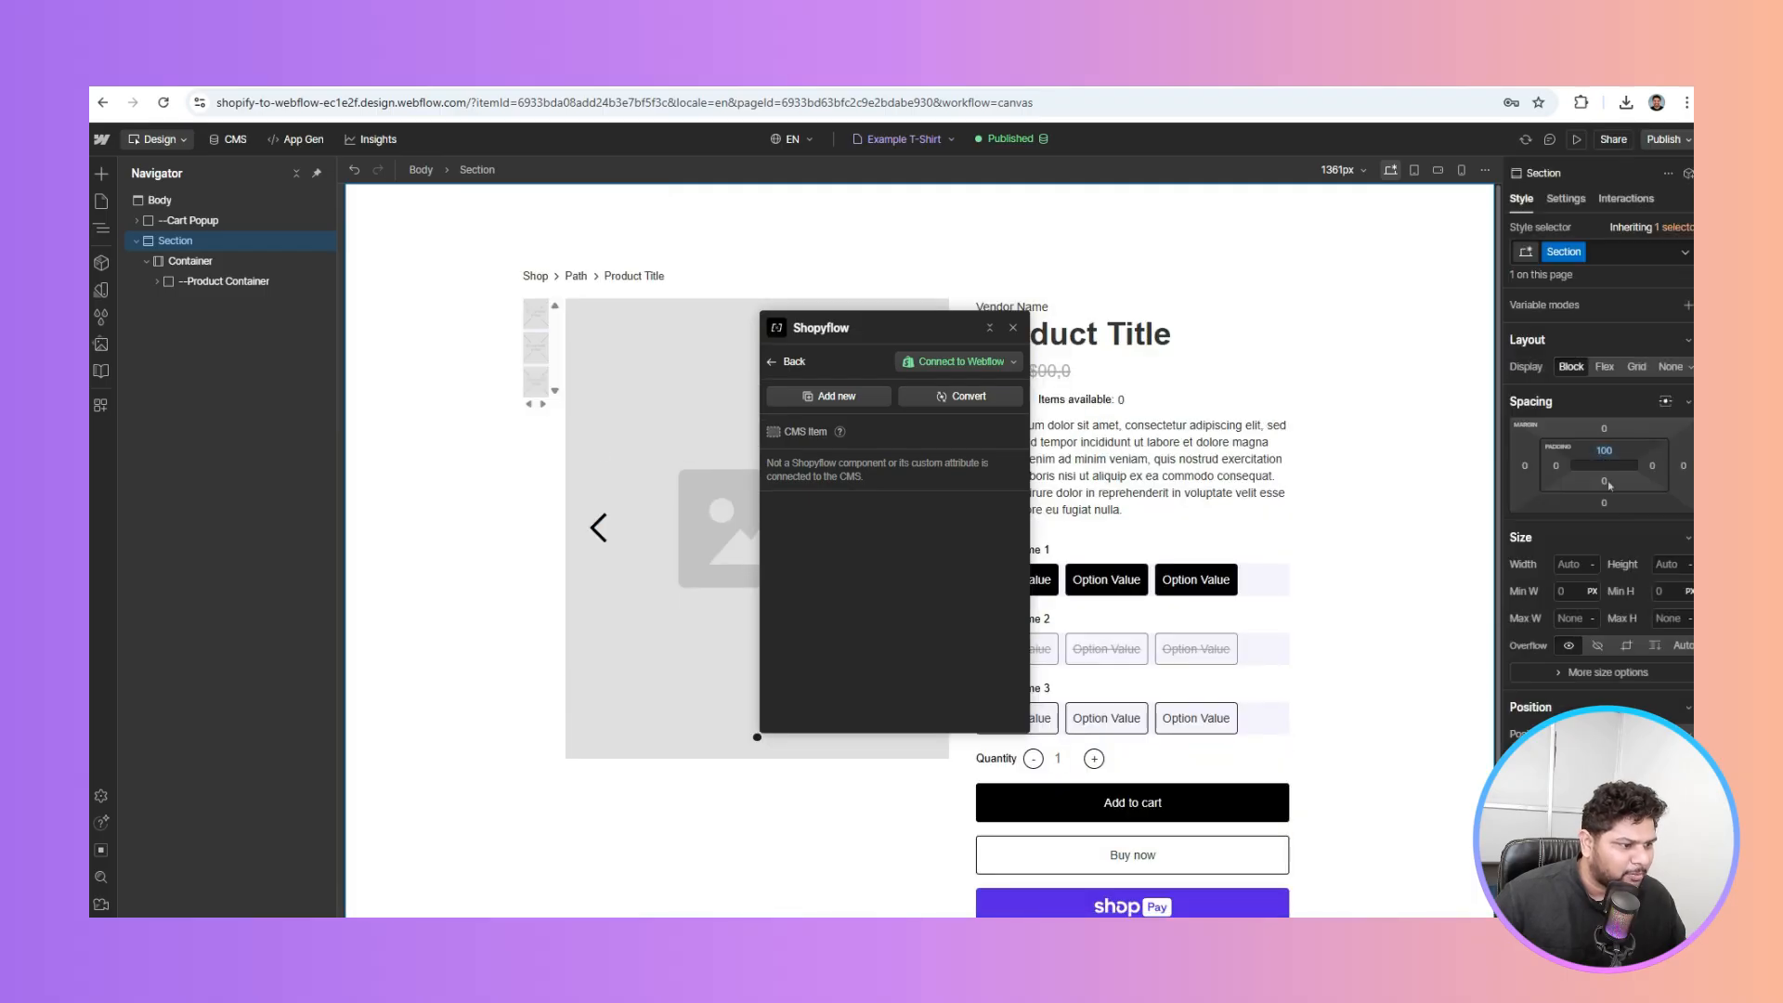
pyautogui.click(1605, 481)
pyautogui.write('100')
pyautogui.press('Return')
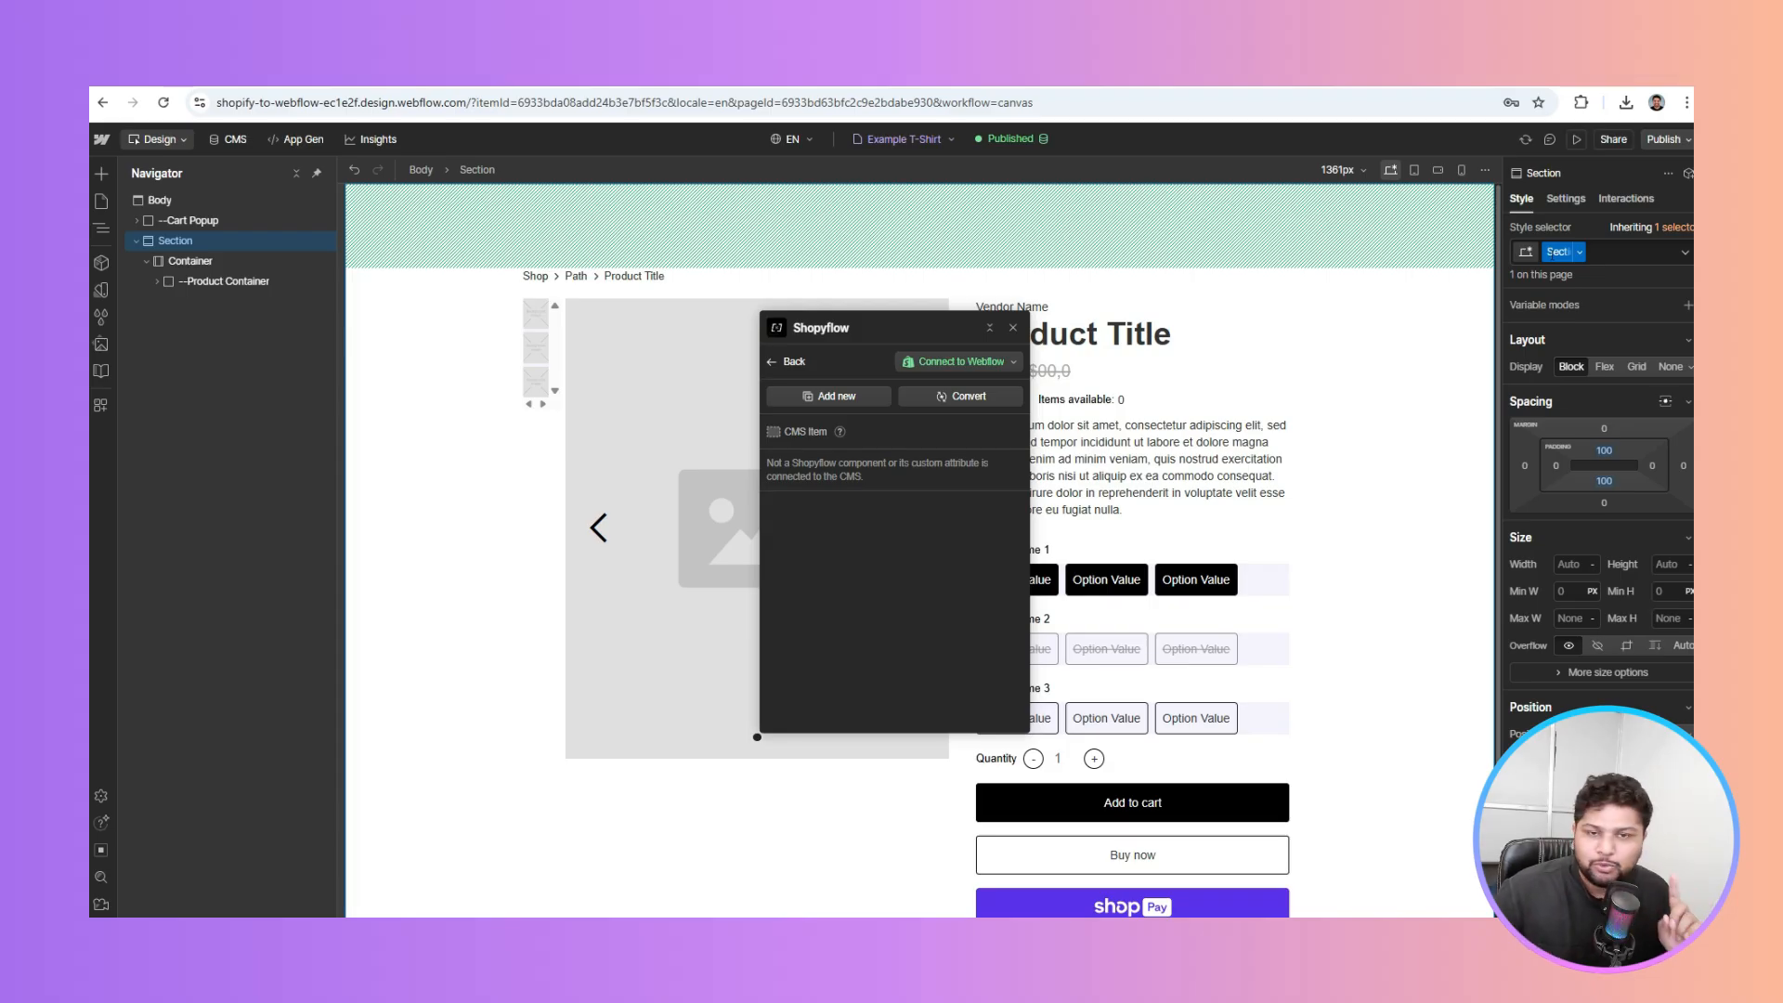
pyautogui.doubleClick(1558, 252)
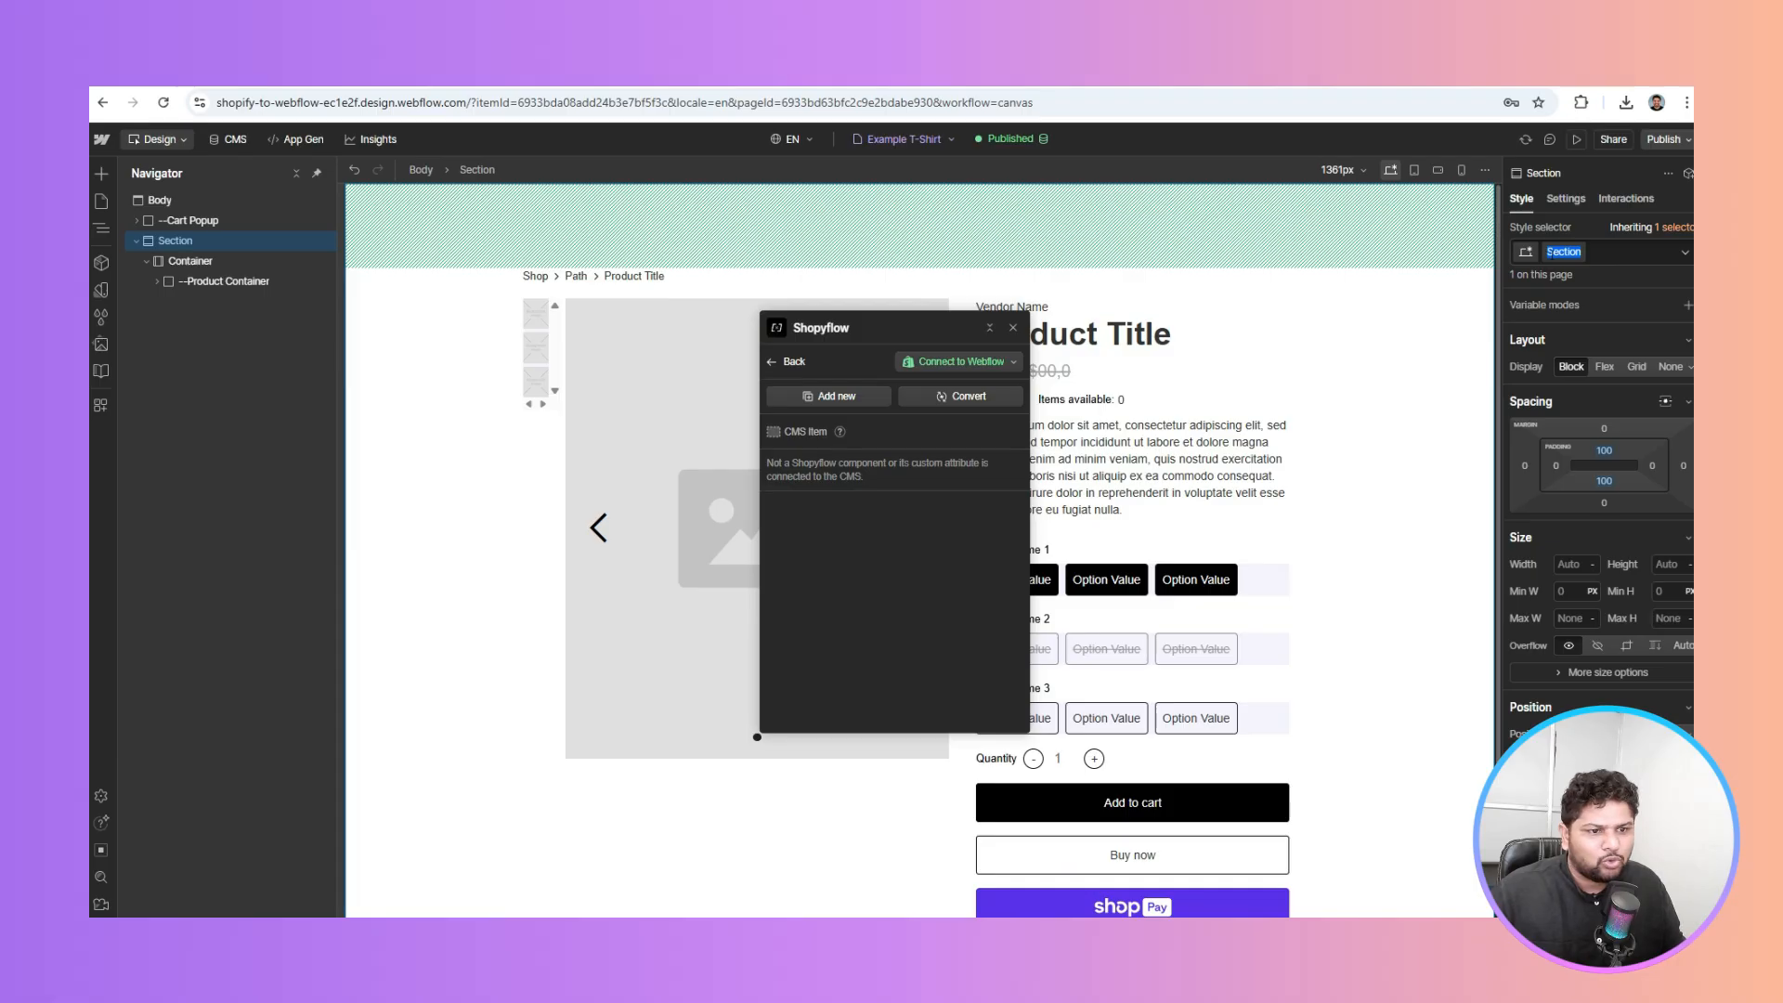
pyautogui.click(426, 390)
# Drag the Shopyflow panel aside to reveal the Buy Module product layout
pyautogui.moveTo(890, 317); pyautogui.dragTo(1309, 260)
pyautogui.scroll(-2, 969, 395)
pyautogui.scroll(2, 969, 395)
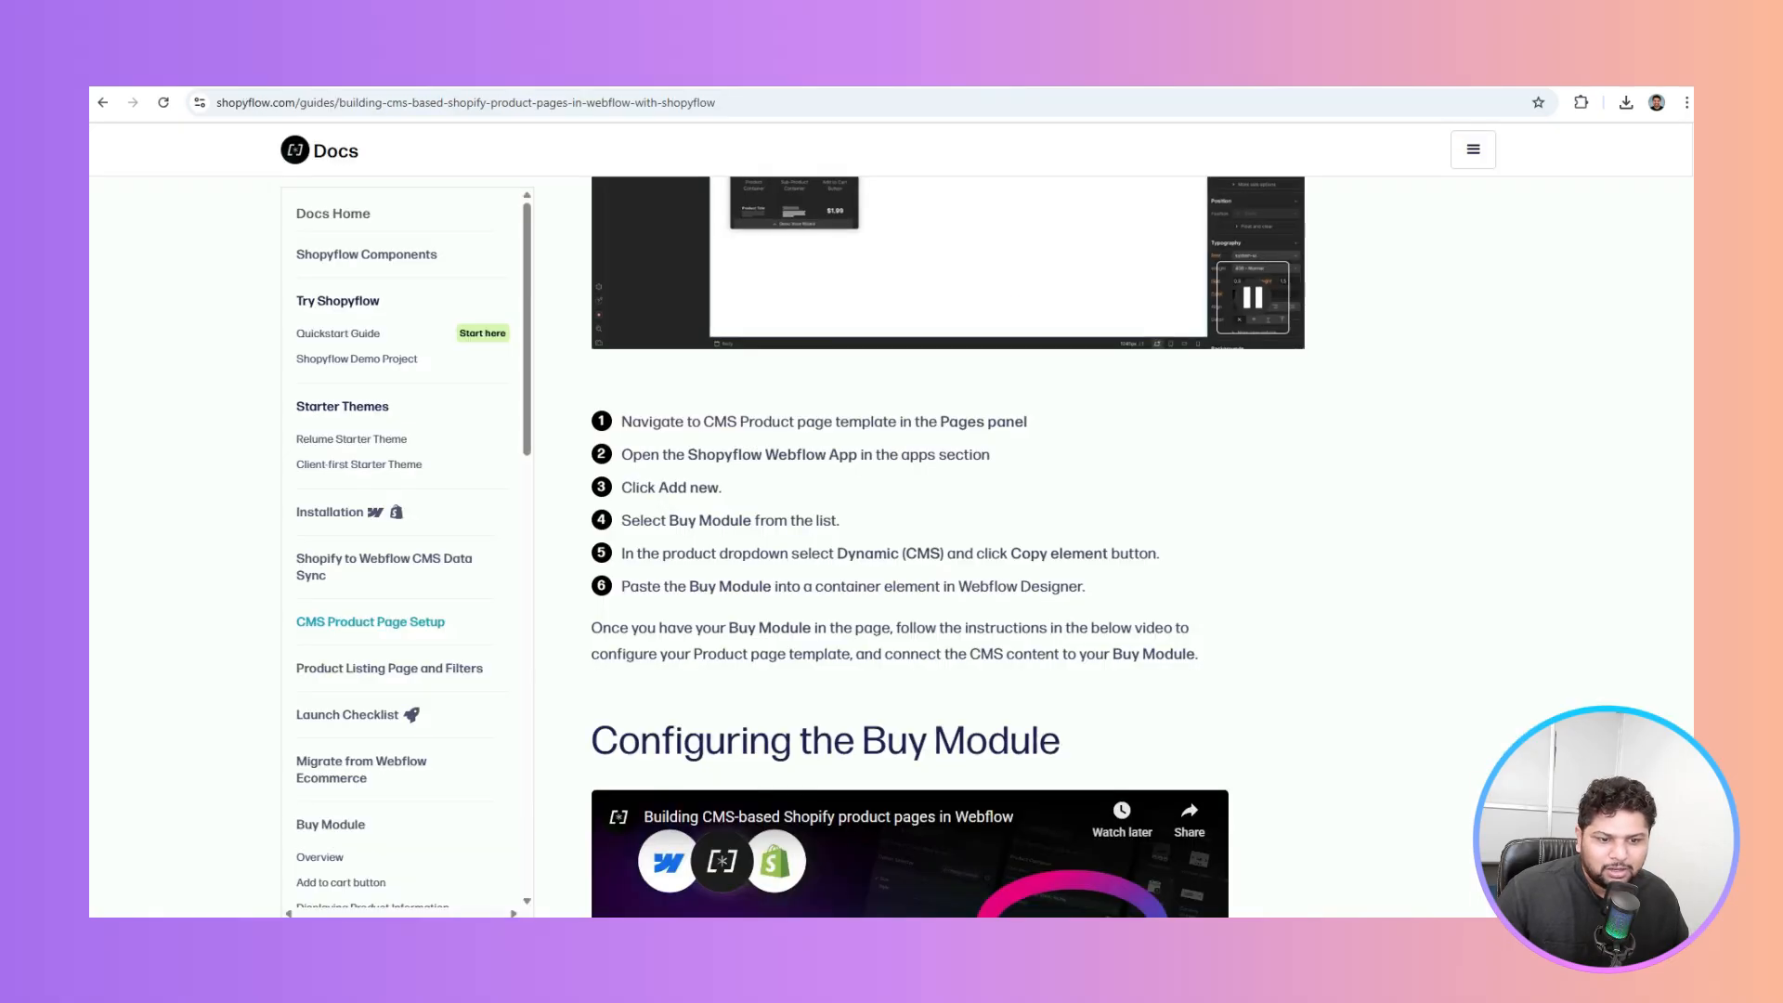
# Scroll the Shopyflow docs down to the six Buy Module steps and the Configuring the Buy Module video
pyautogui.scroll(-2, 753, 419)
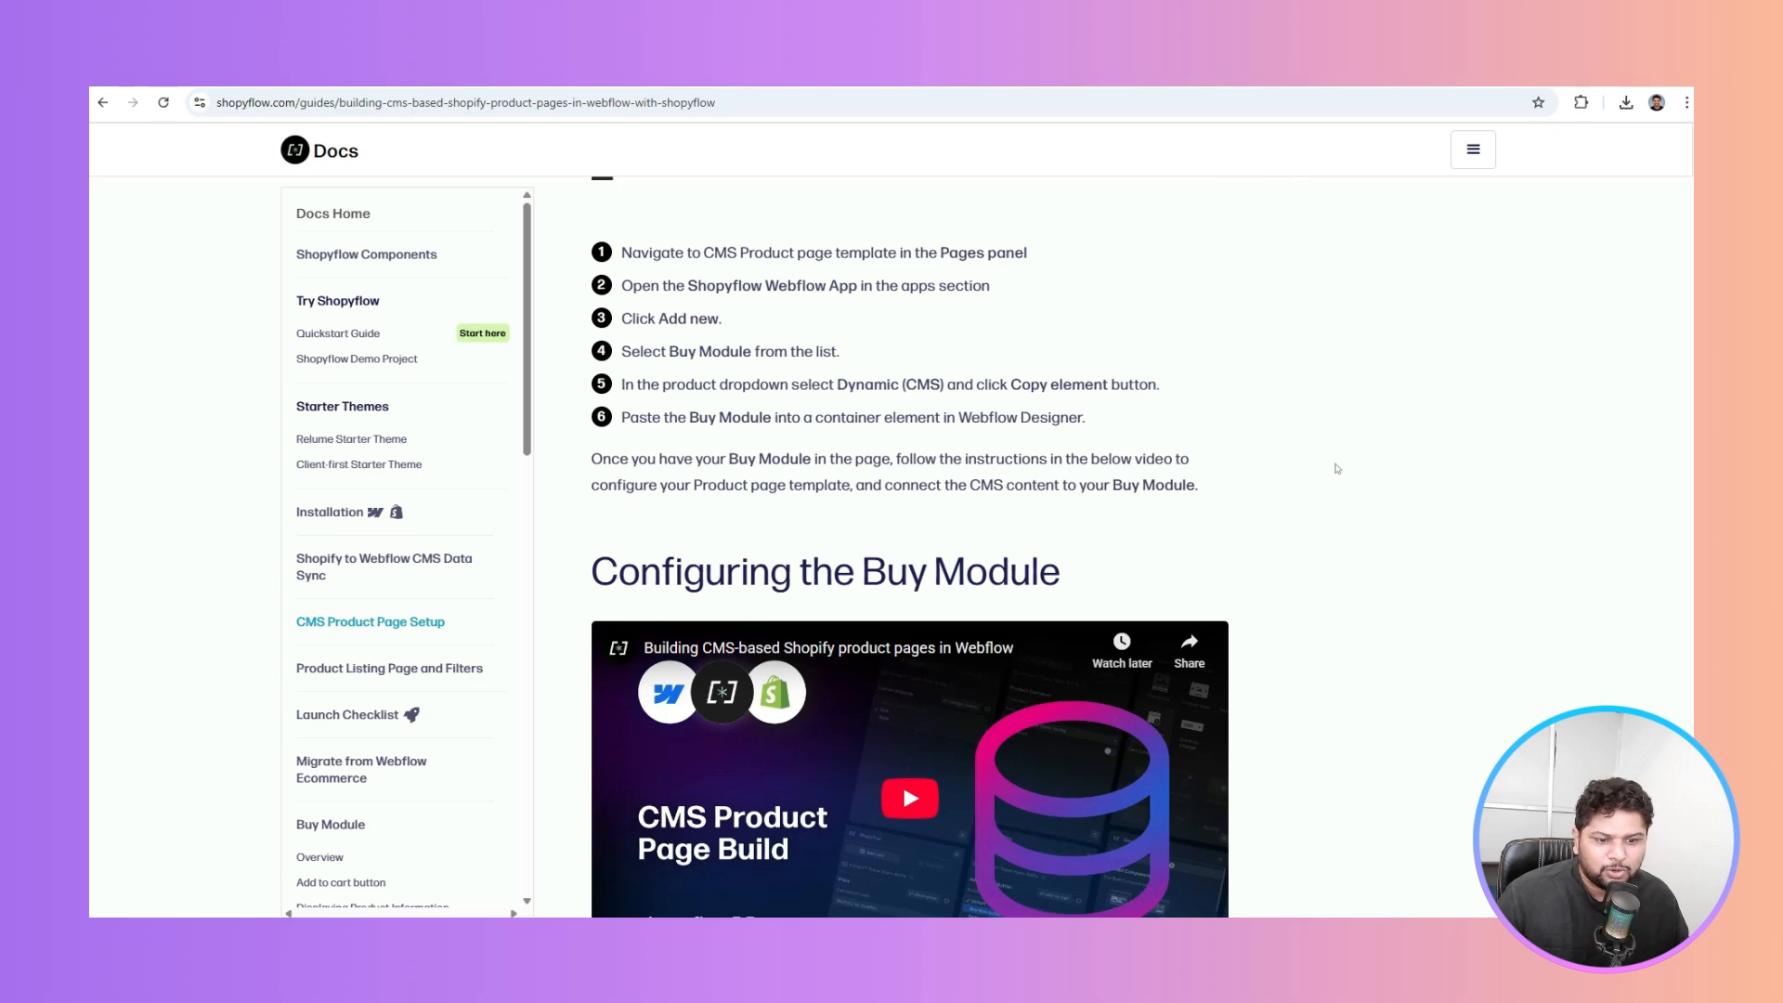
pyautogui.scroll(-5, 1337, 470)
pyautogui.scroll(-1, 902, 287)
pyautogui.scroll(3, 840, 611)
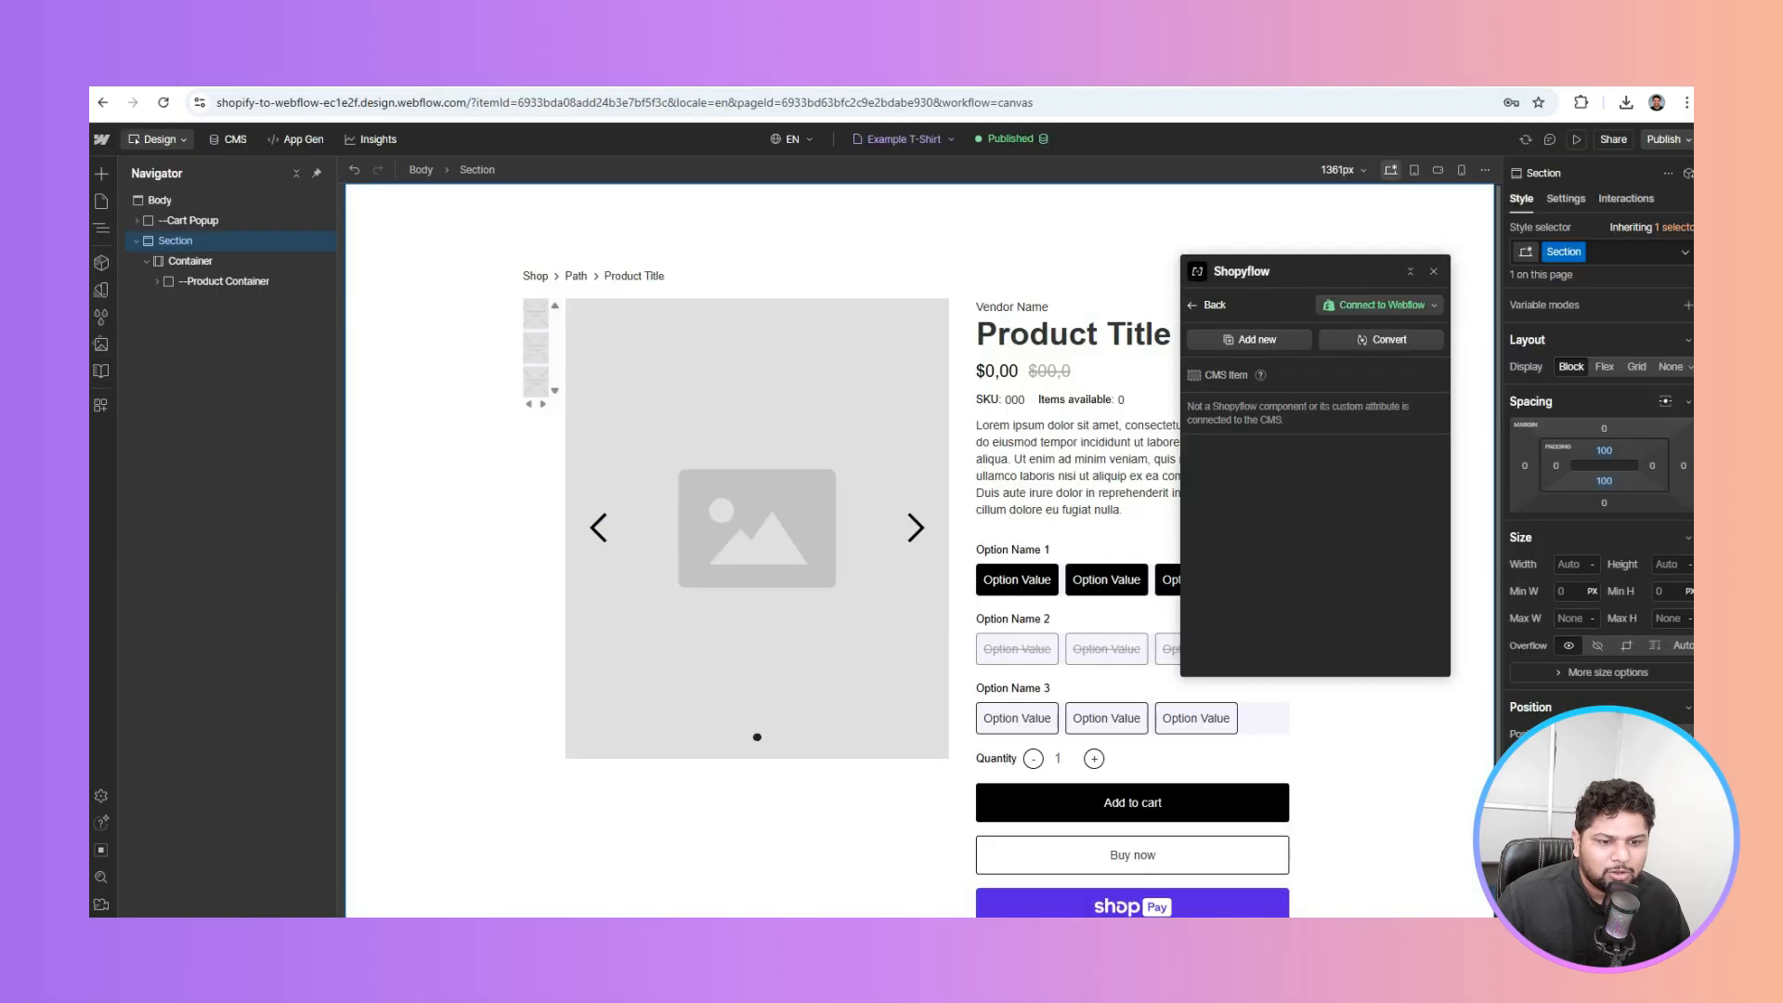
# Bind the heading text to Product Title so it reads Example T-Shirt
pyautogui.click(1410, 271)
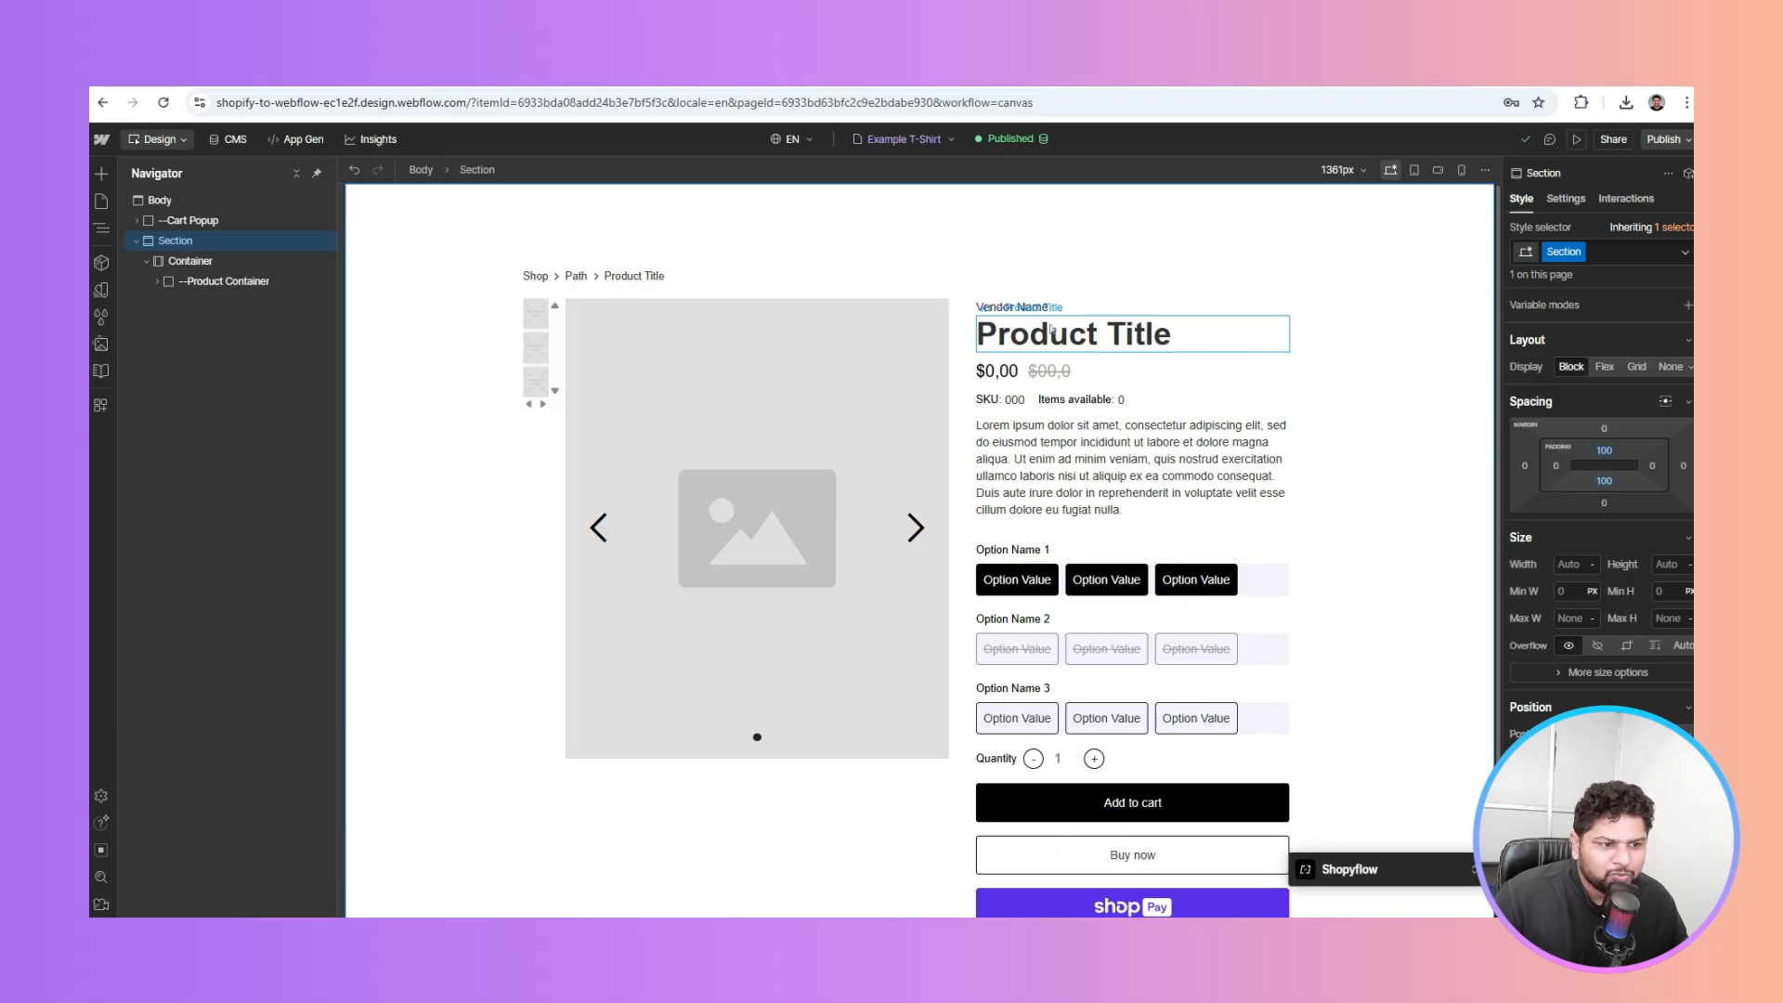
pyautogui.click(1157, 339)
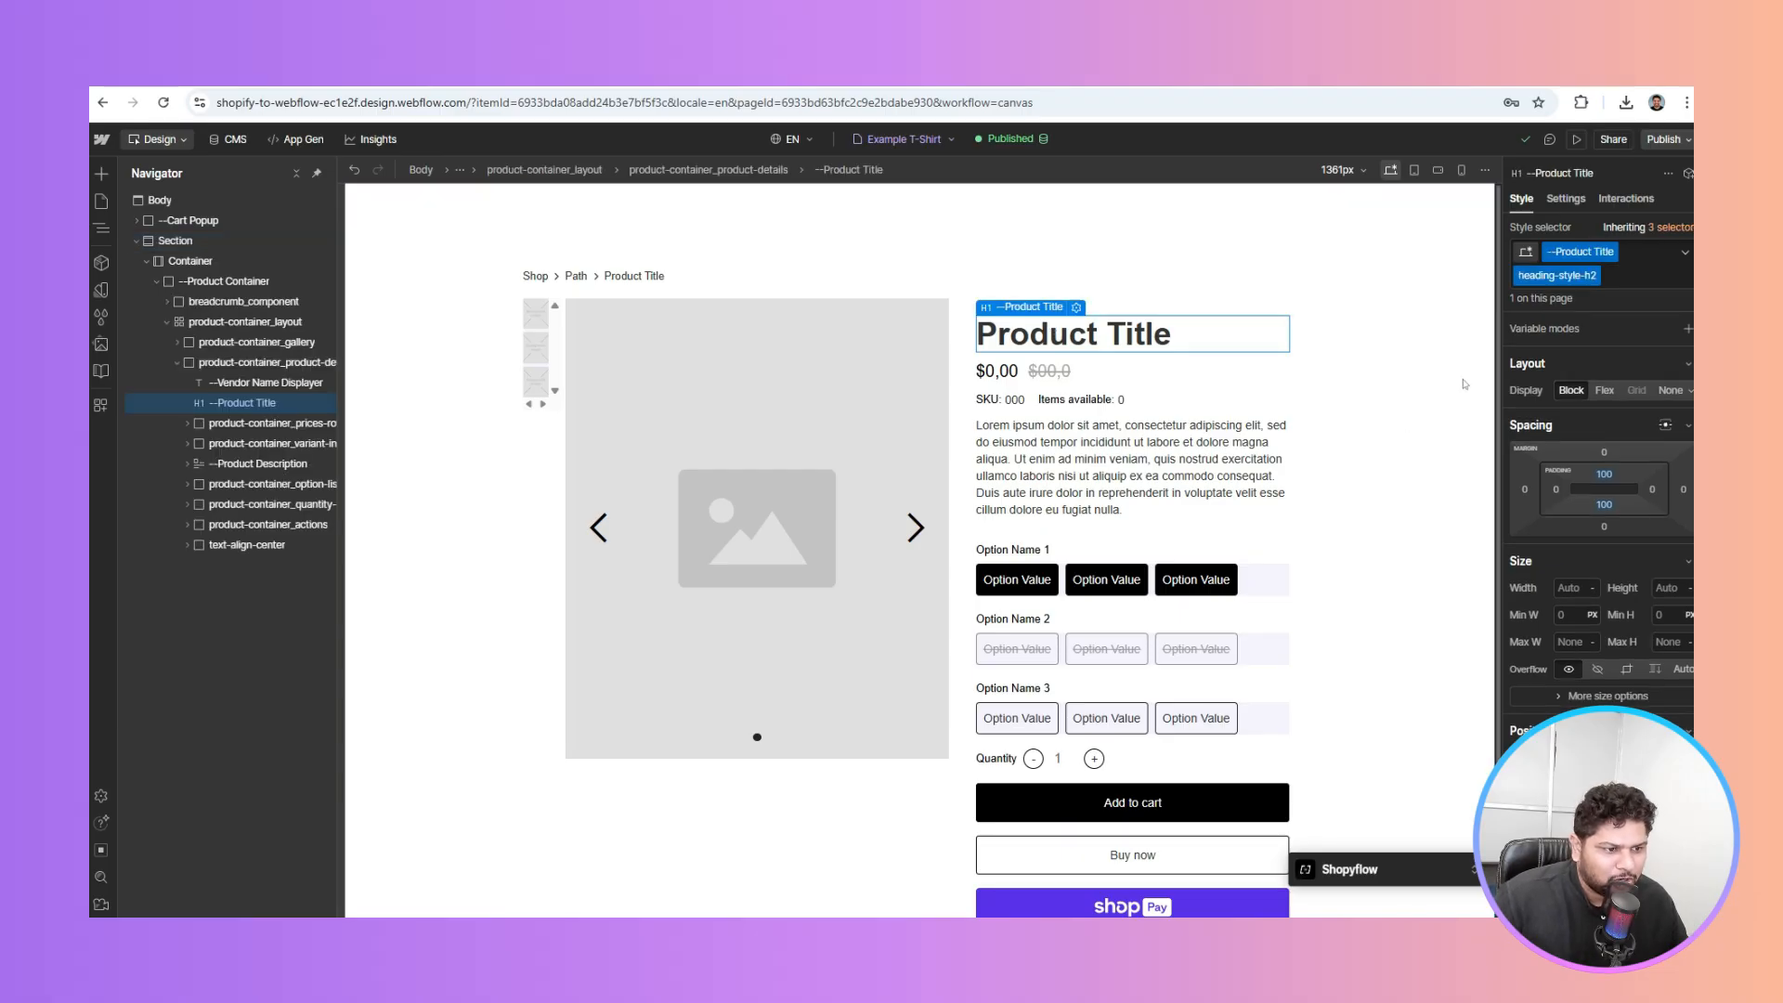
pyautogui.click(1568, 200)
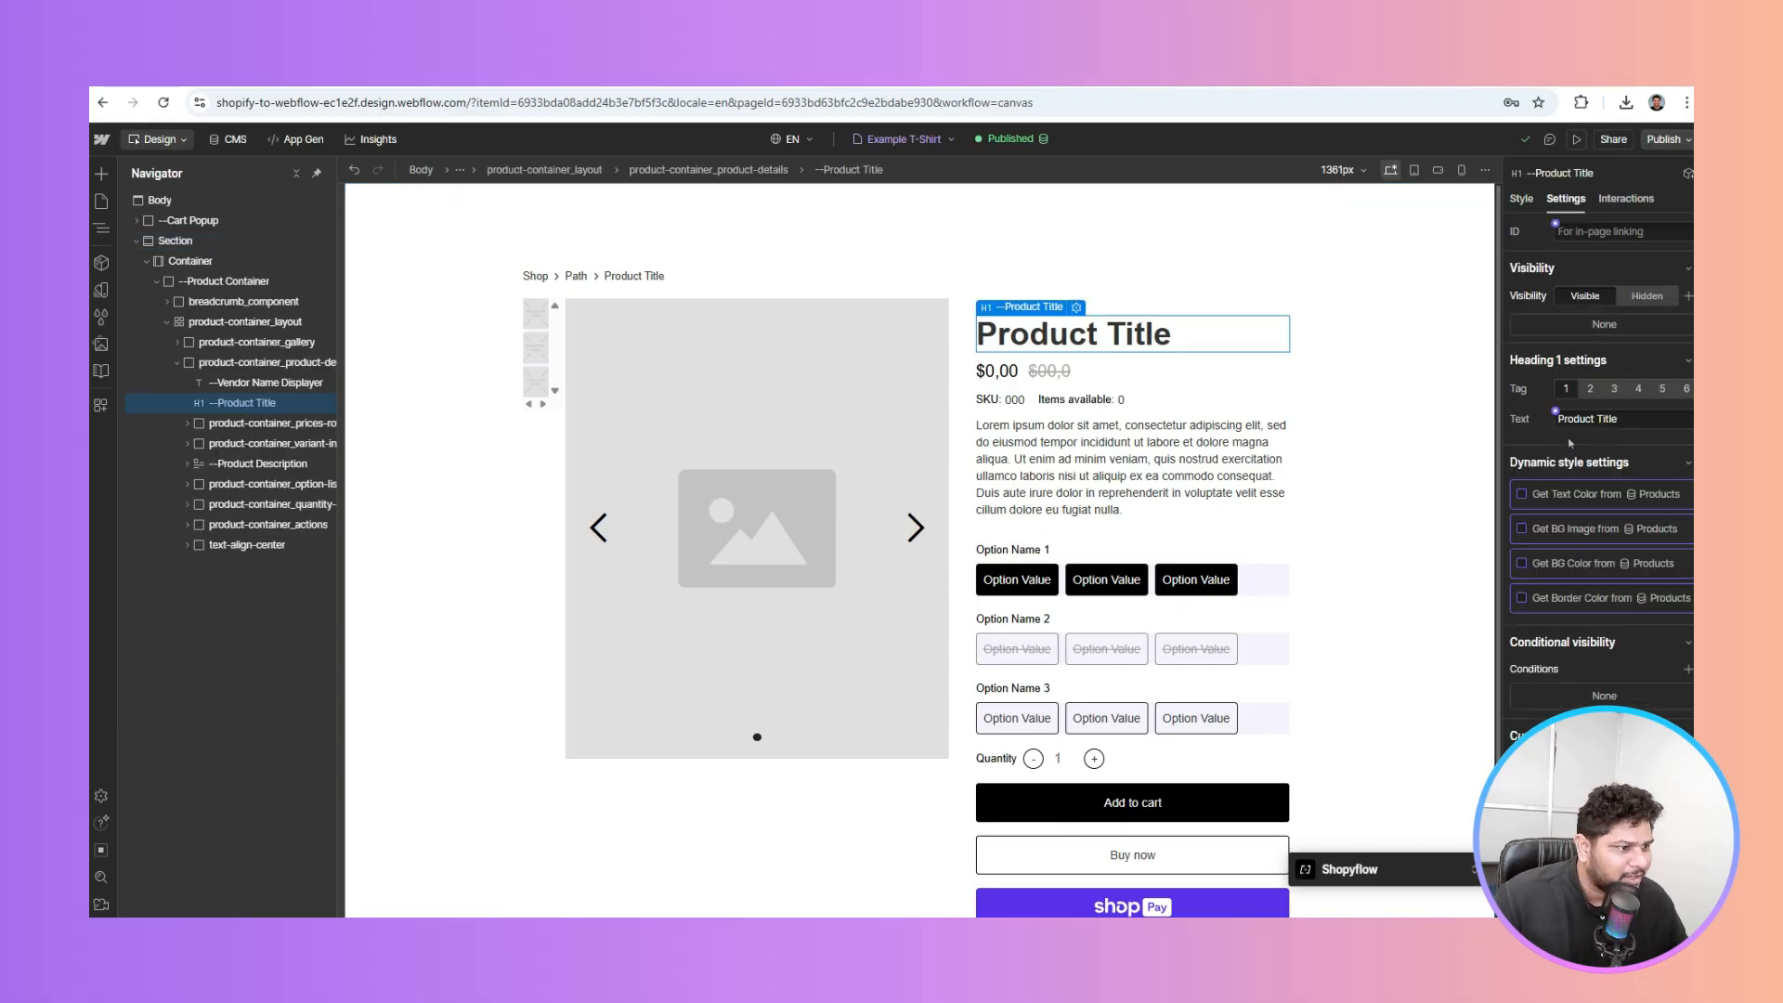
pyautogui.click(1556, 411)
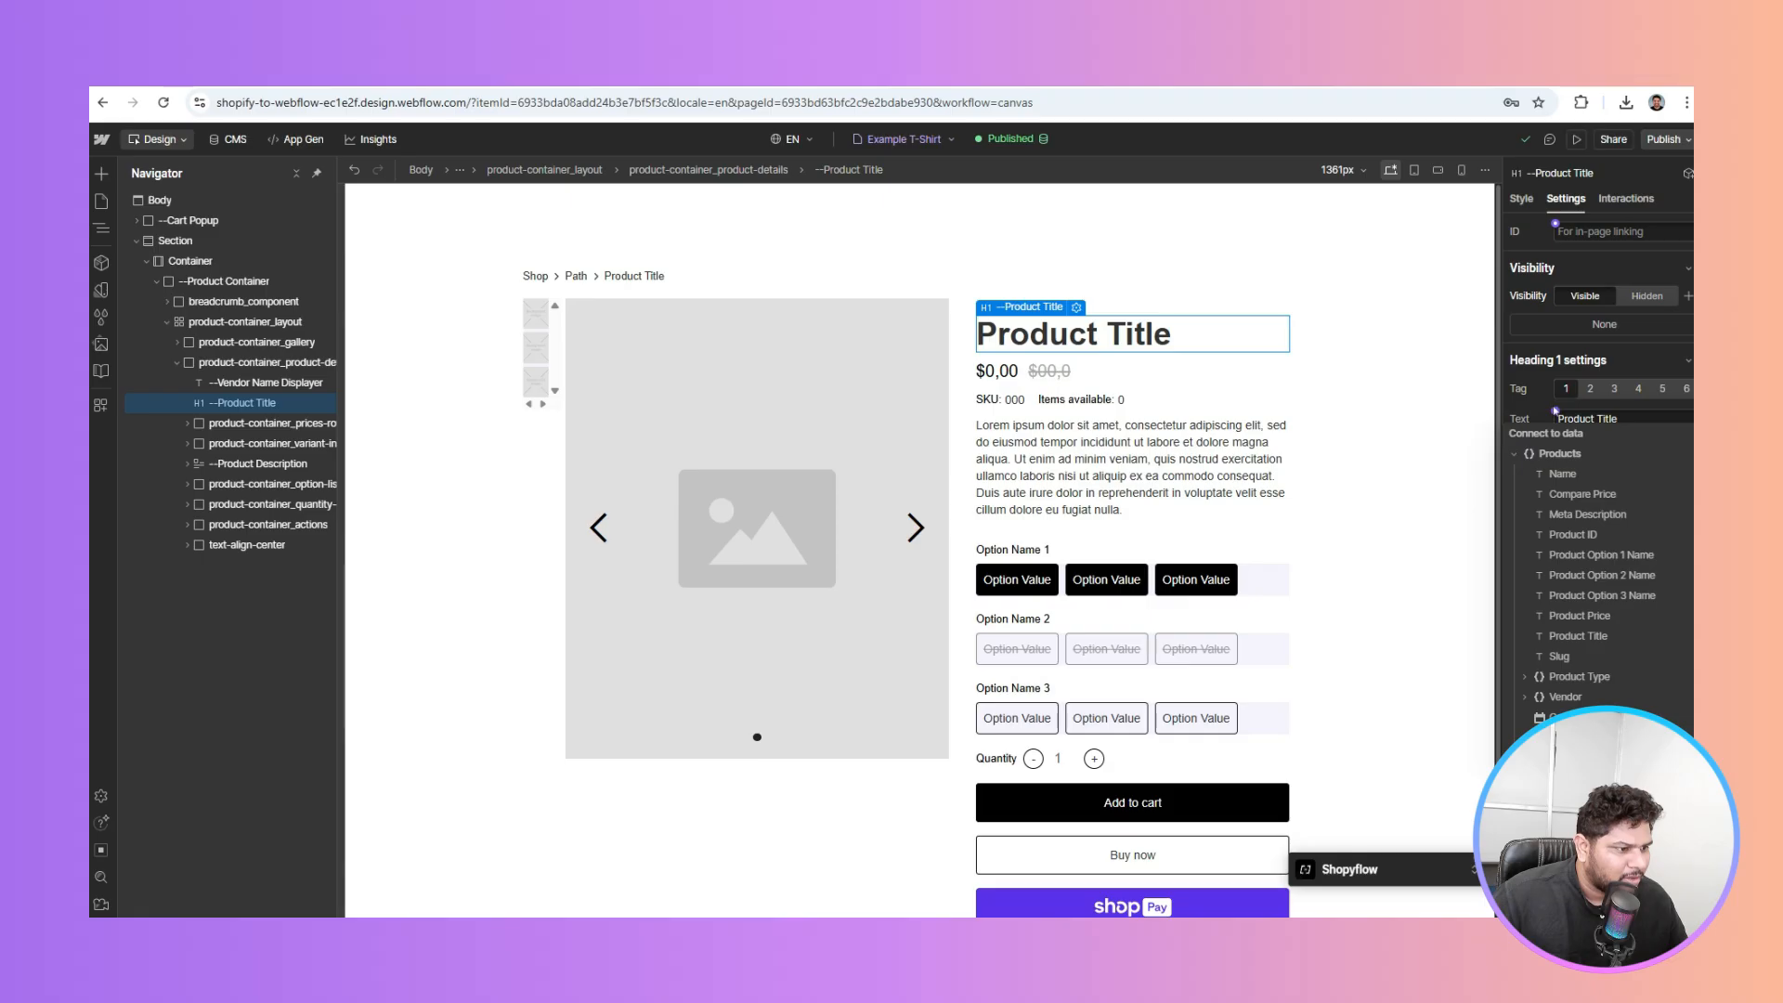
pyautogui.click(1583, 638)
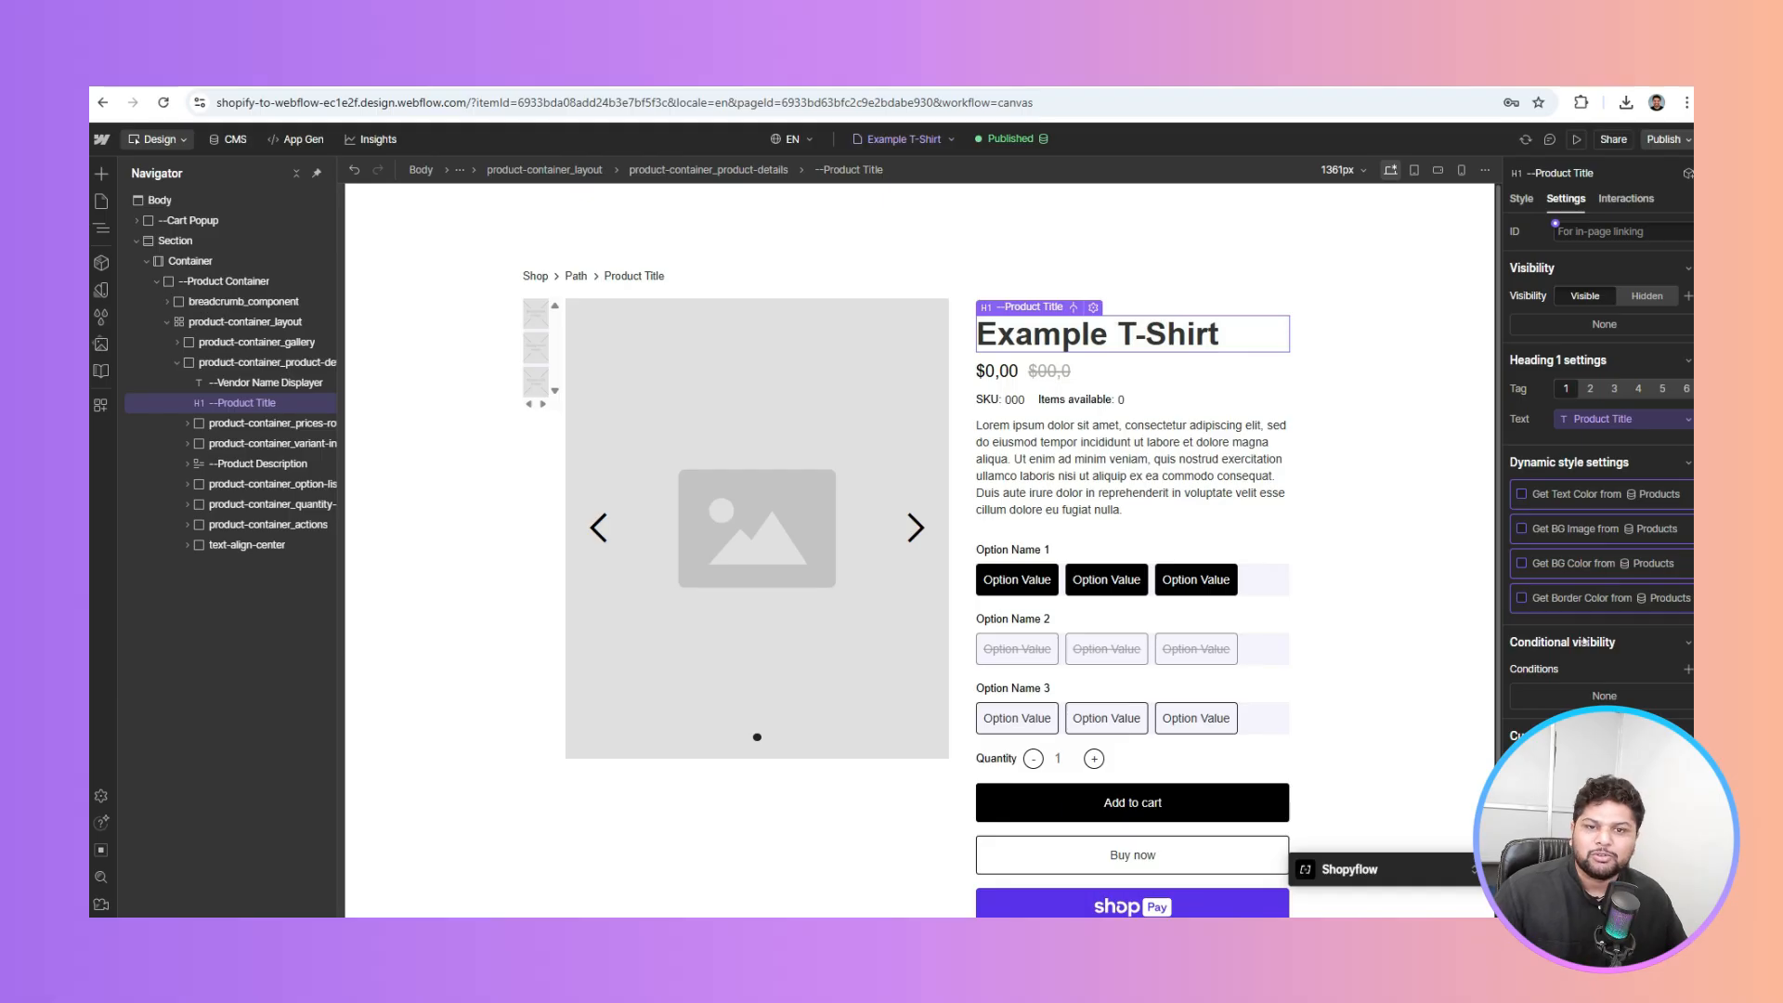
# Bind the price text to Product Price so it shows ₹ 25.00 instead of $0.00
pyautogui.click(997, 371)
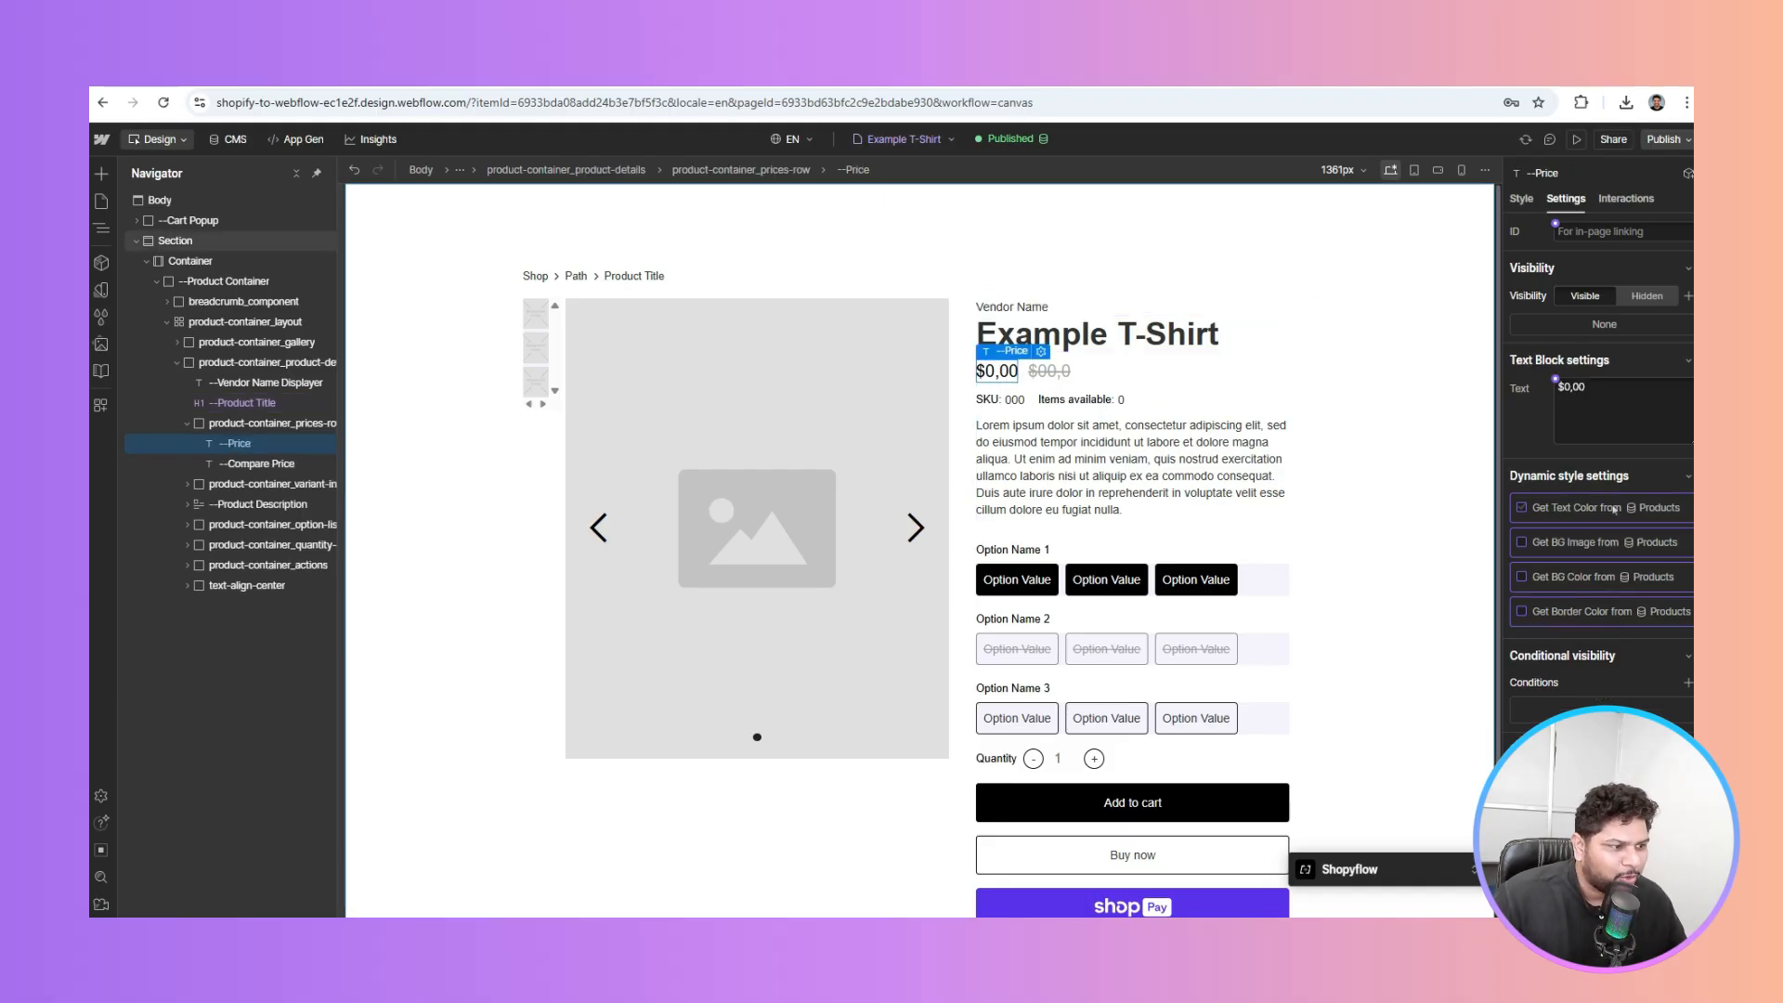
pyautogui.click(1556, 380)
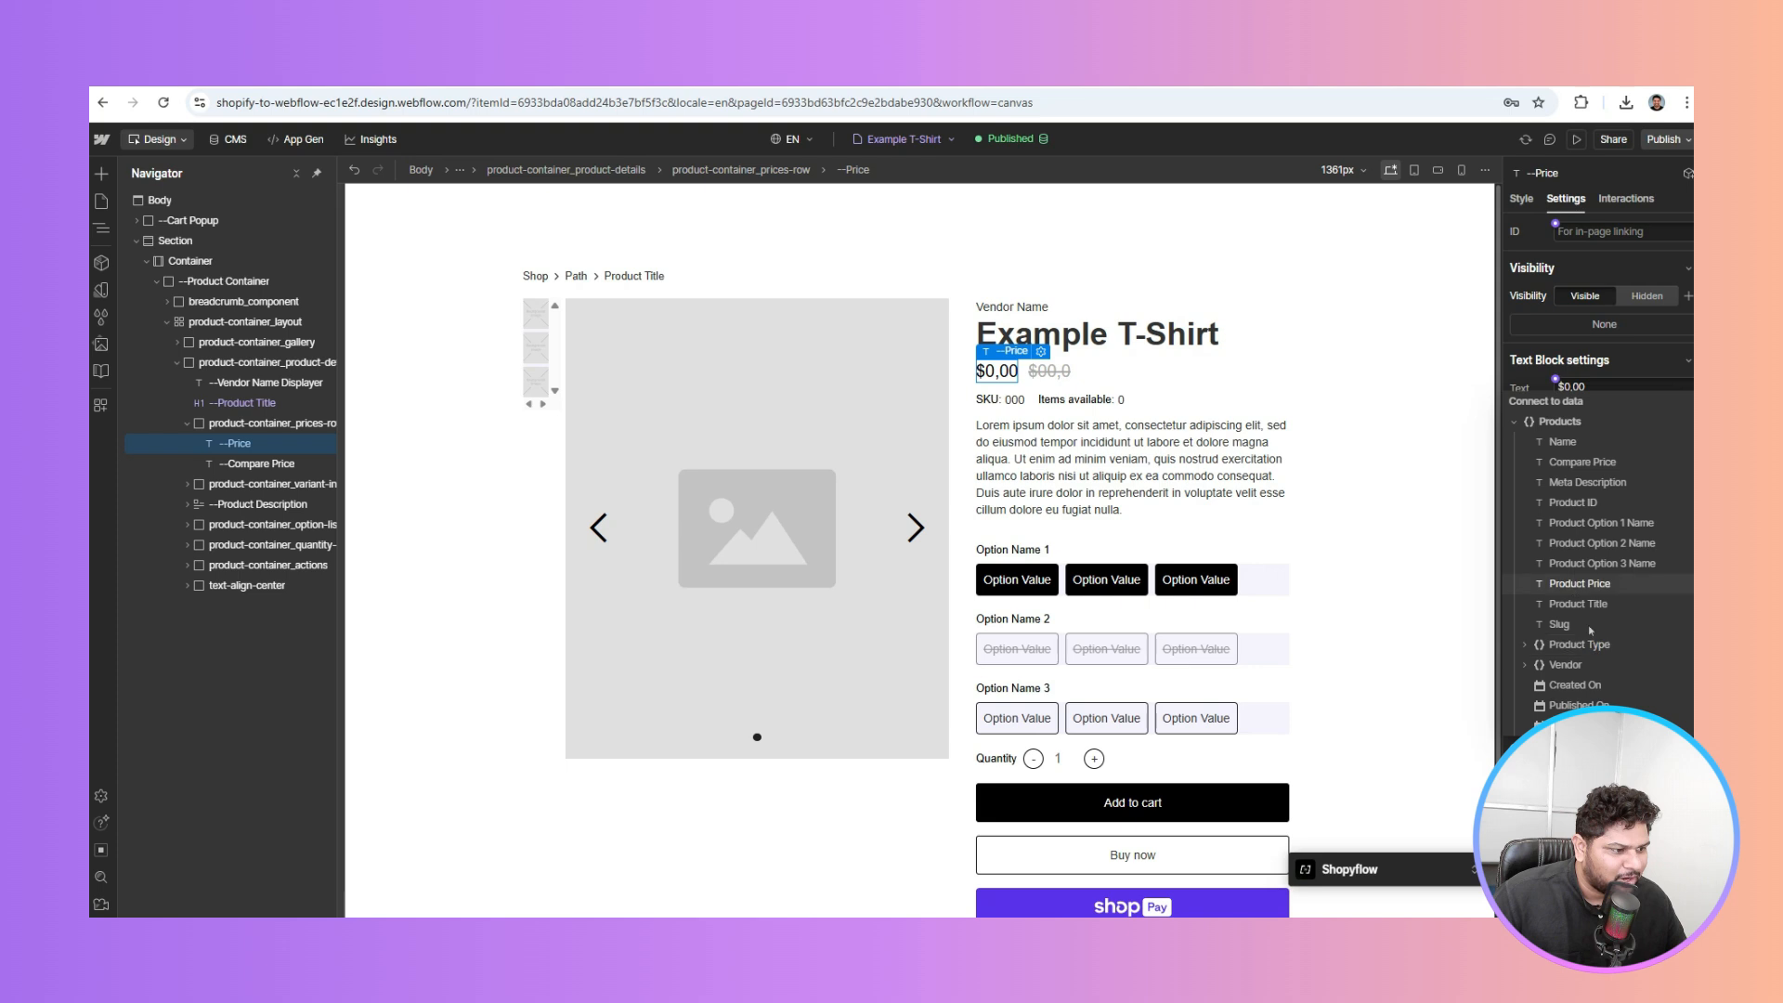
pyautogui.click(1578, 584)
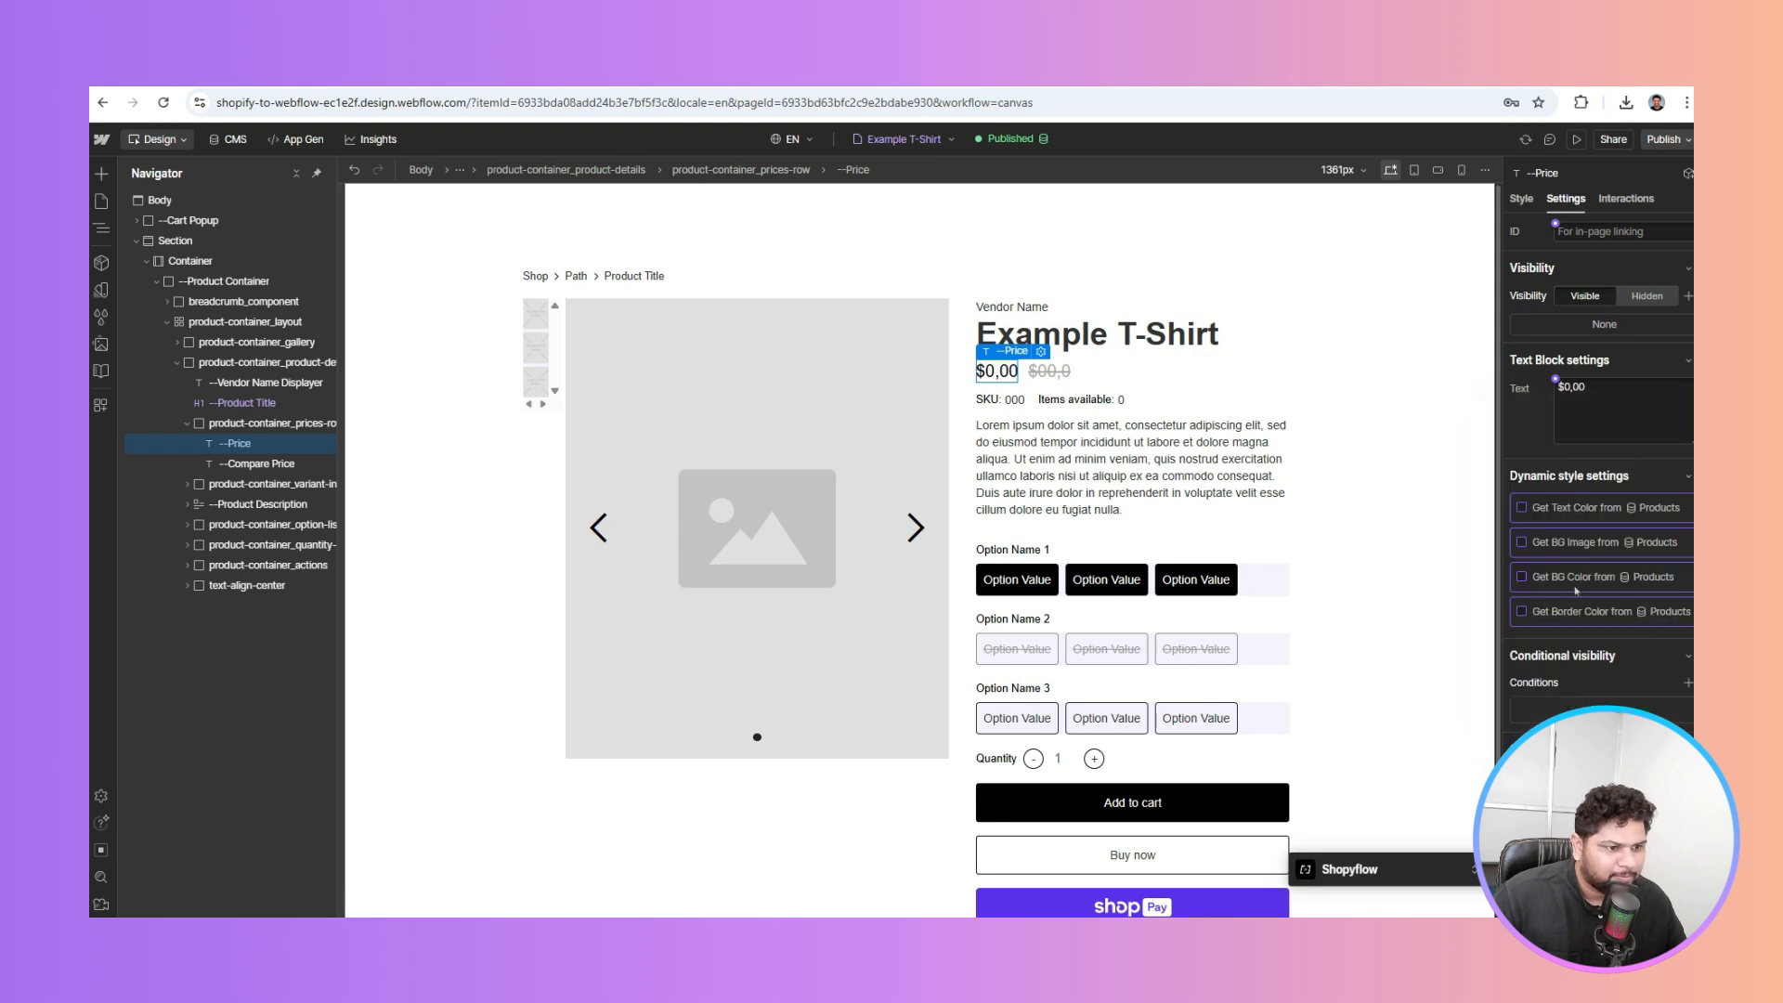
pyautogui.click(1052, 376)
pyautogui.click(1556, 385)
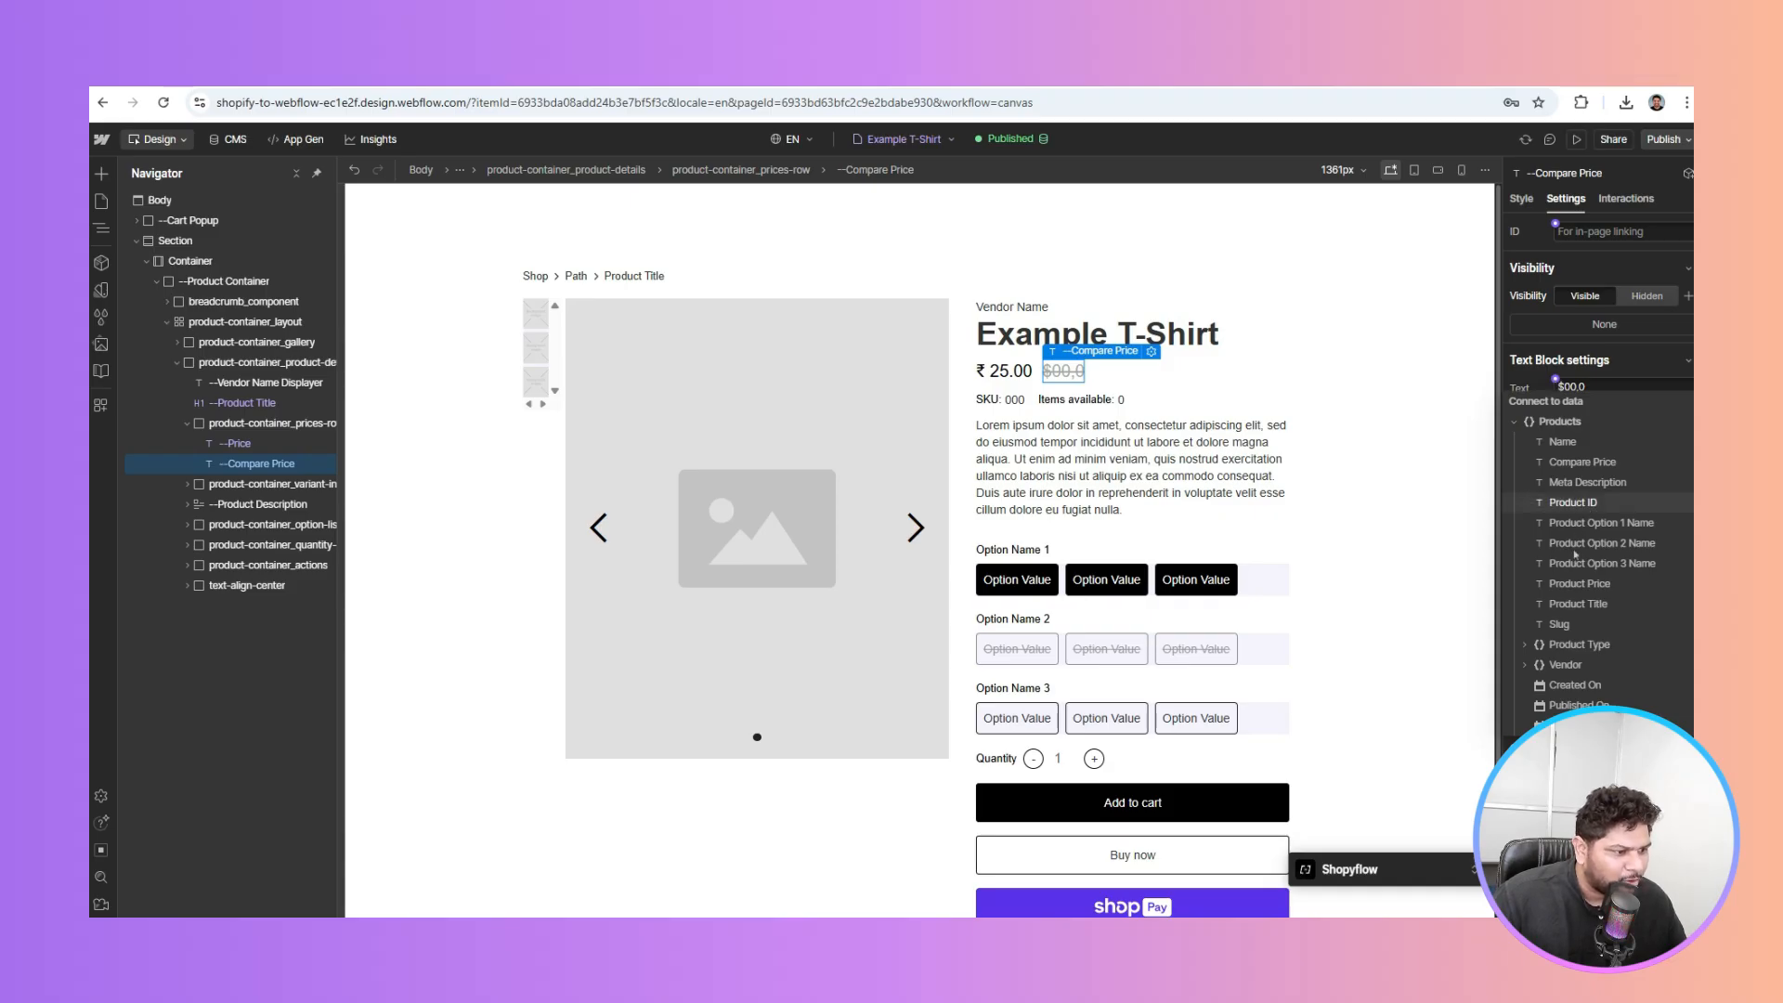
pyautogui.click(1579, 463)
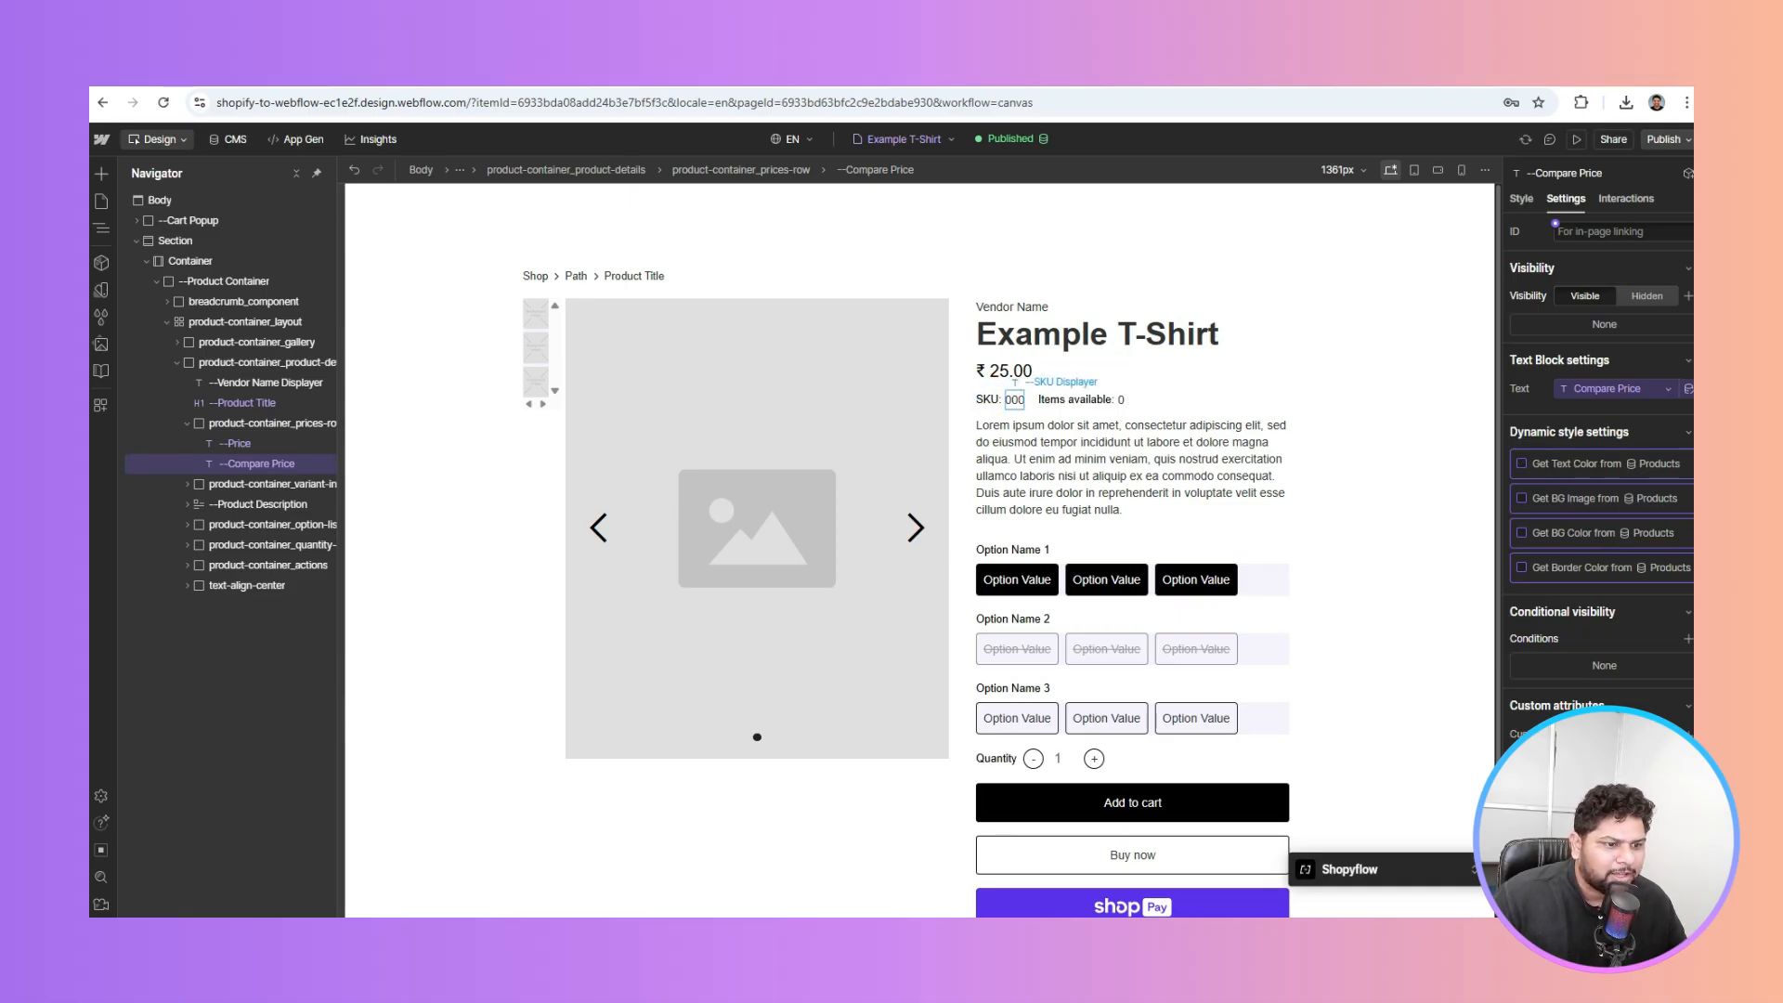
pyautogui.click(1015, 400)
pyautogui.click(1556, 380)
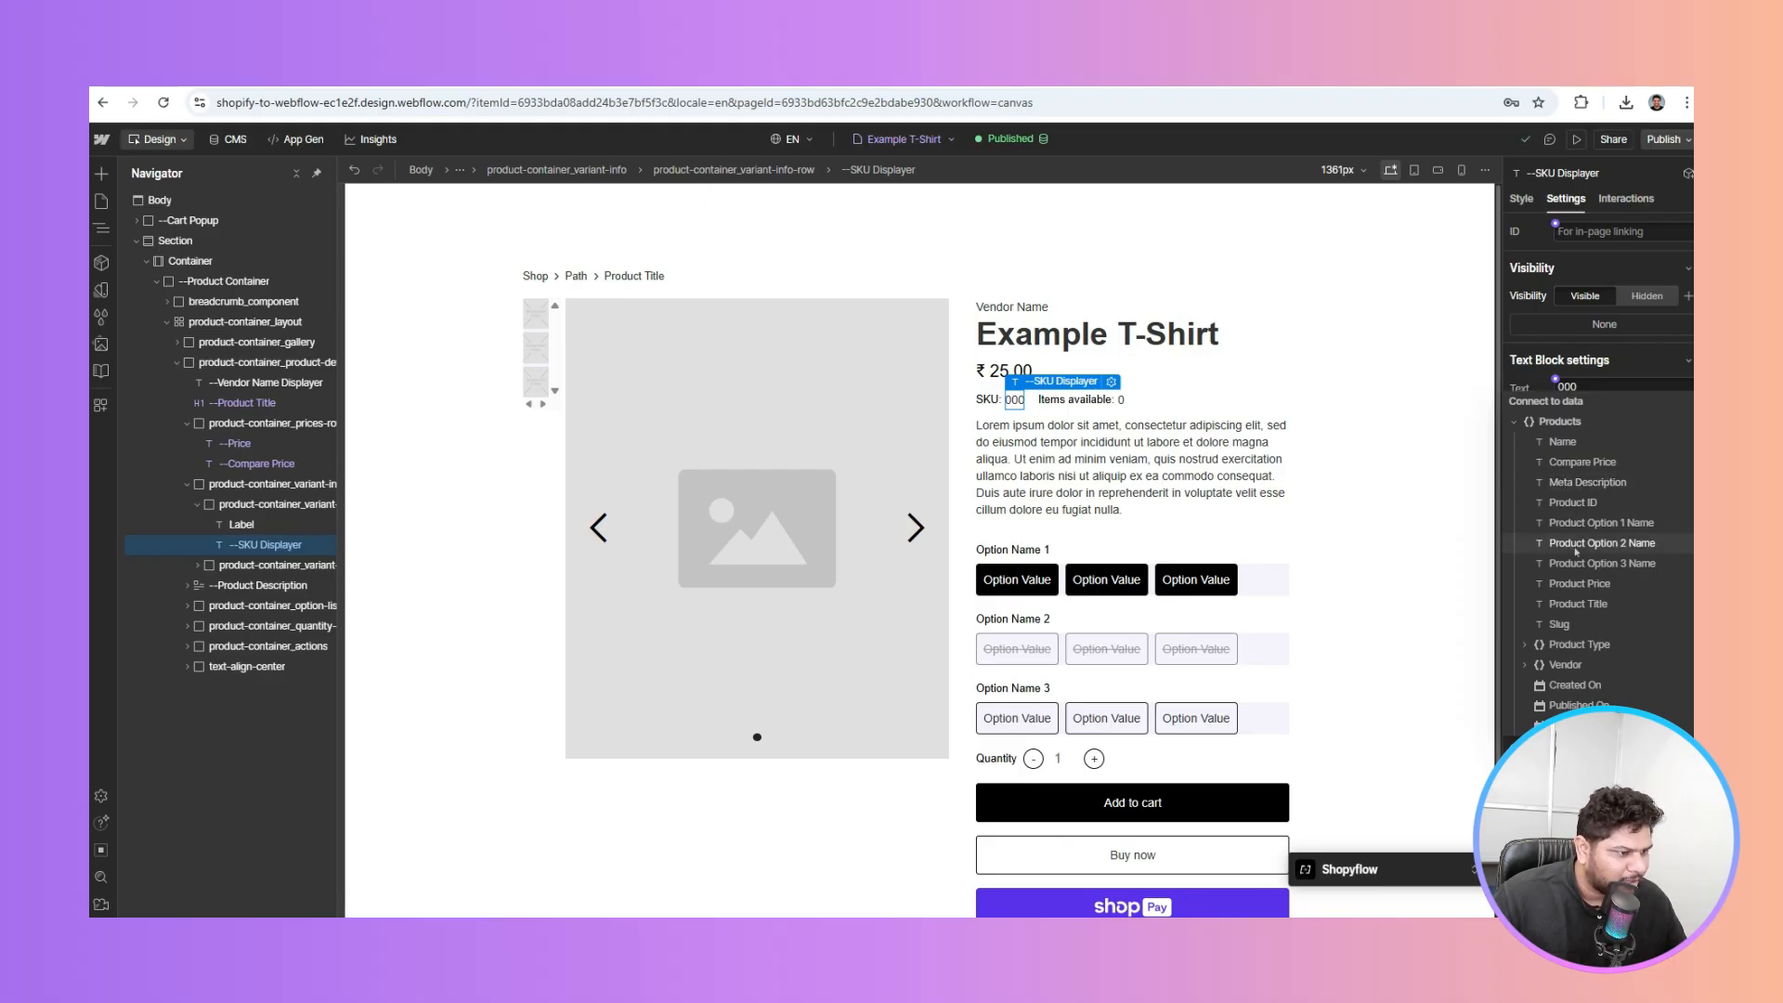
pyautogui.click(1526, 645)
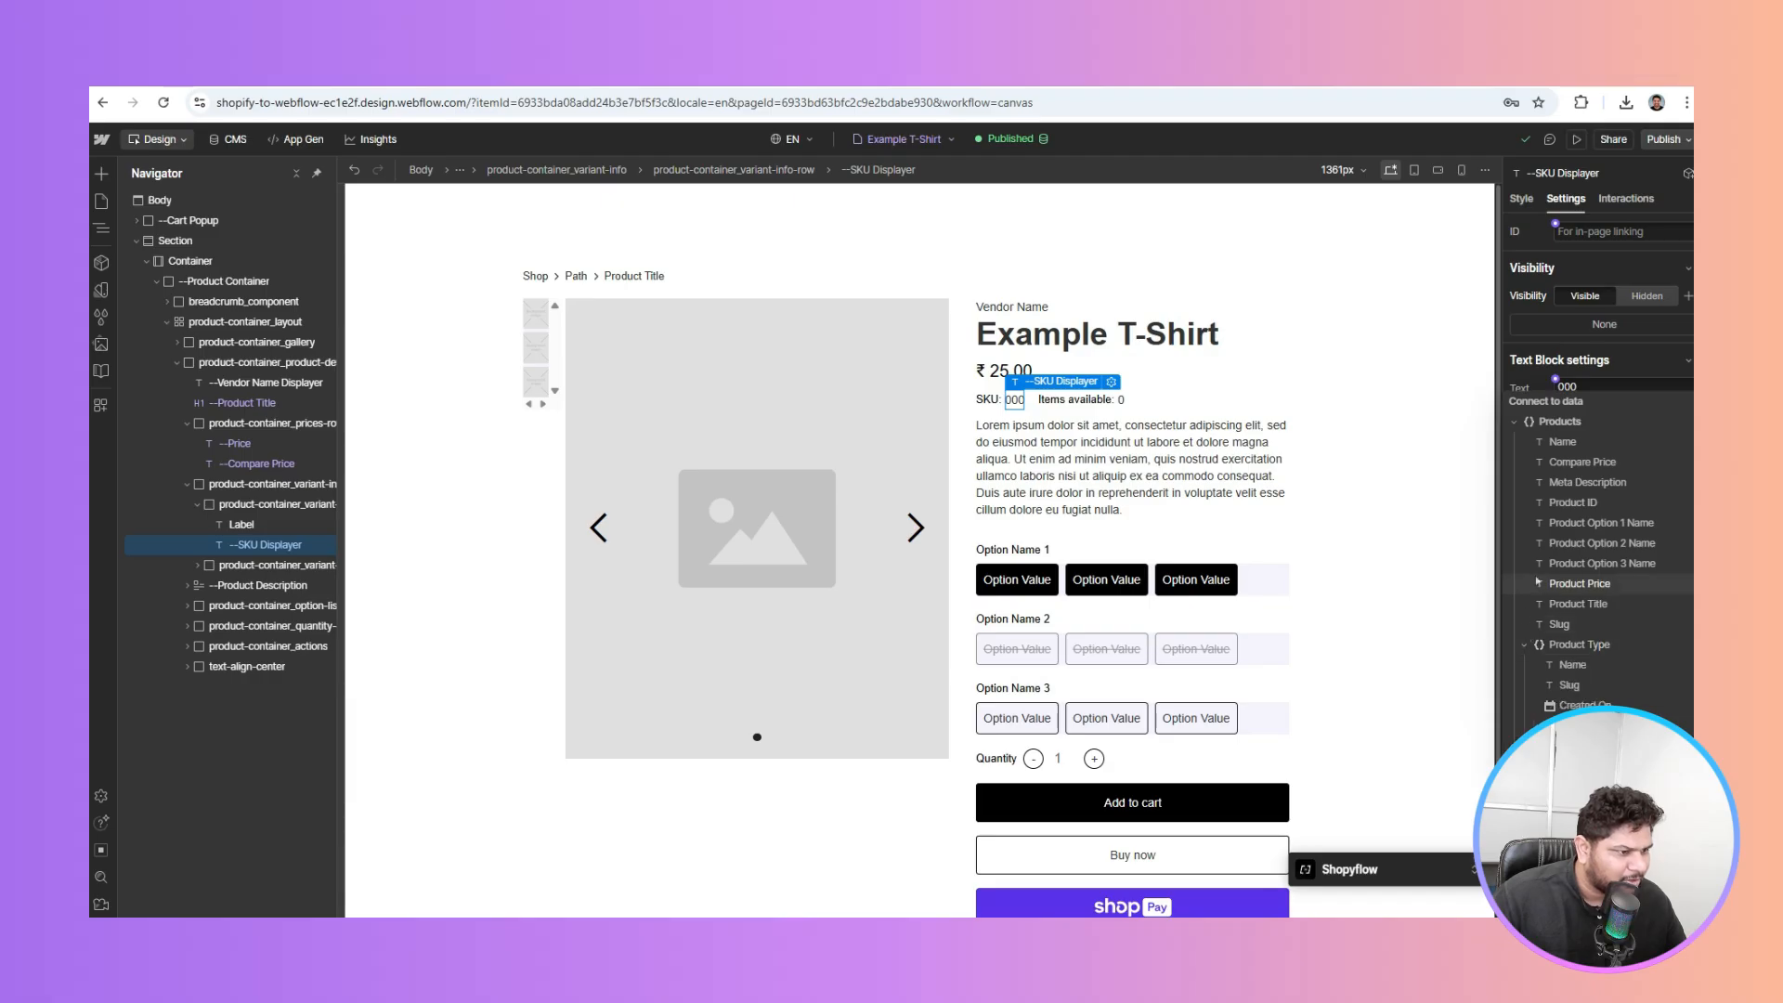
pyautogui.click(1526, 647)
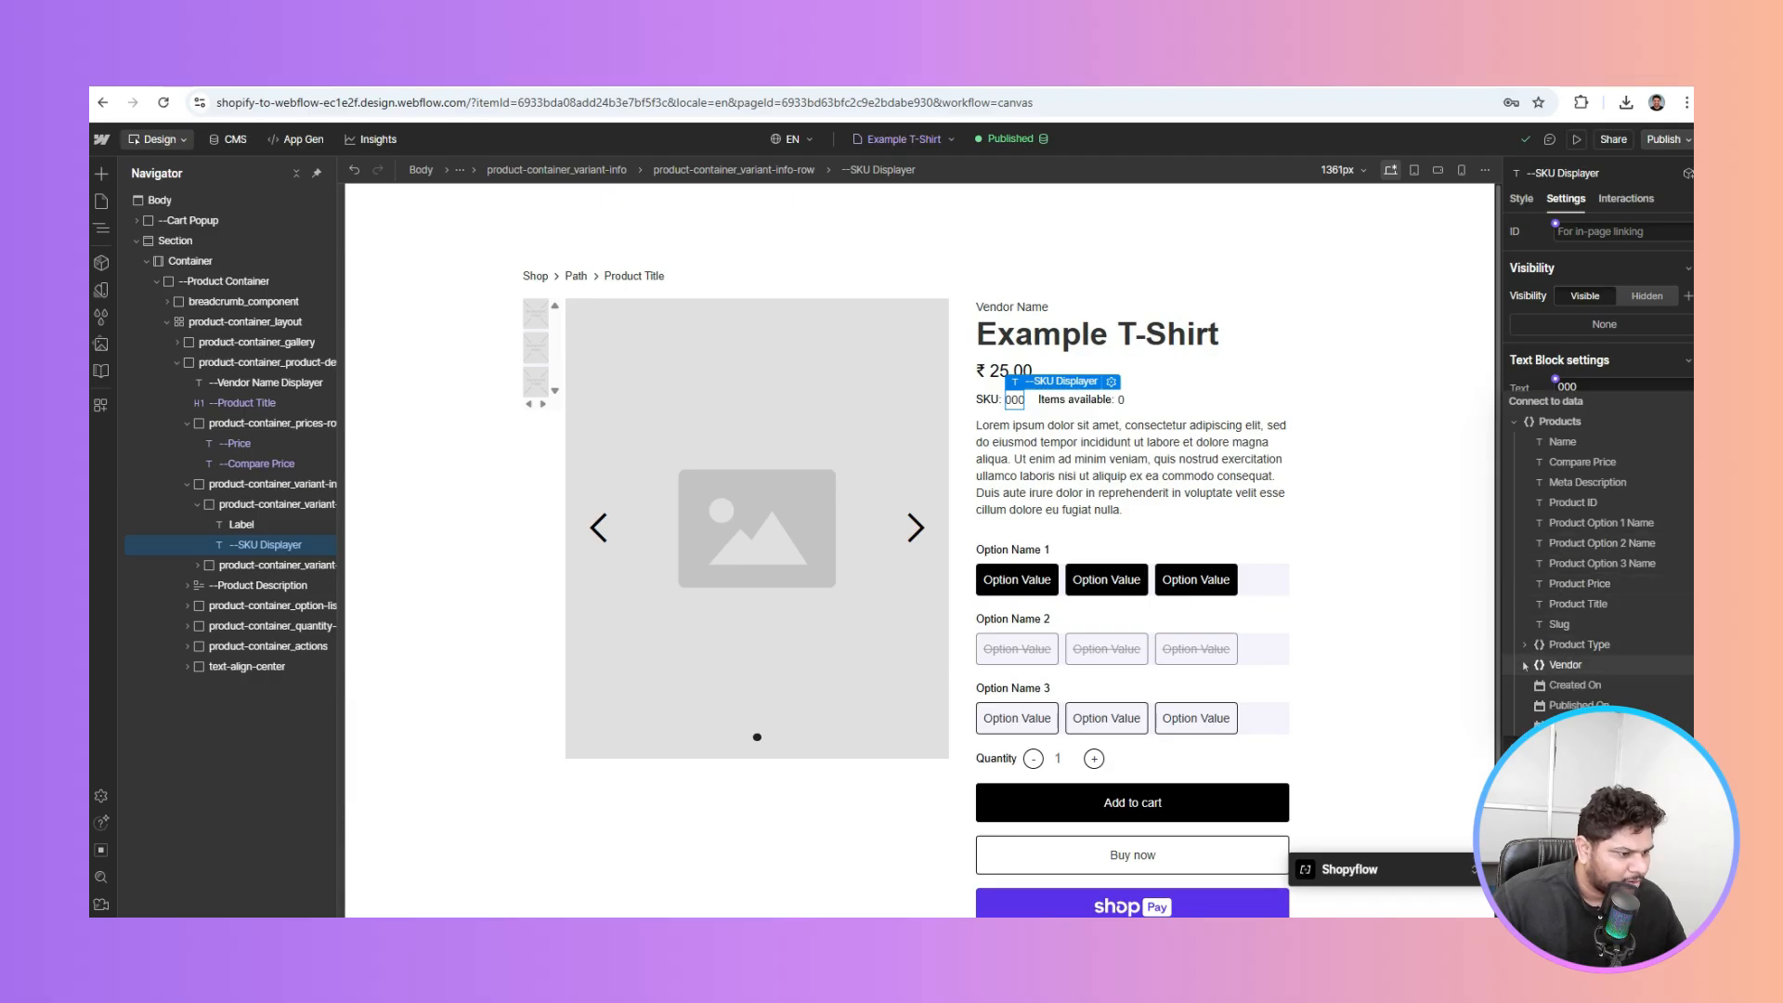
pyautogui.click(1525, 665)
pyautogui.click(1525, 666)
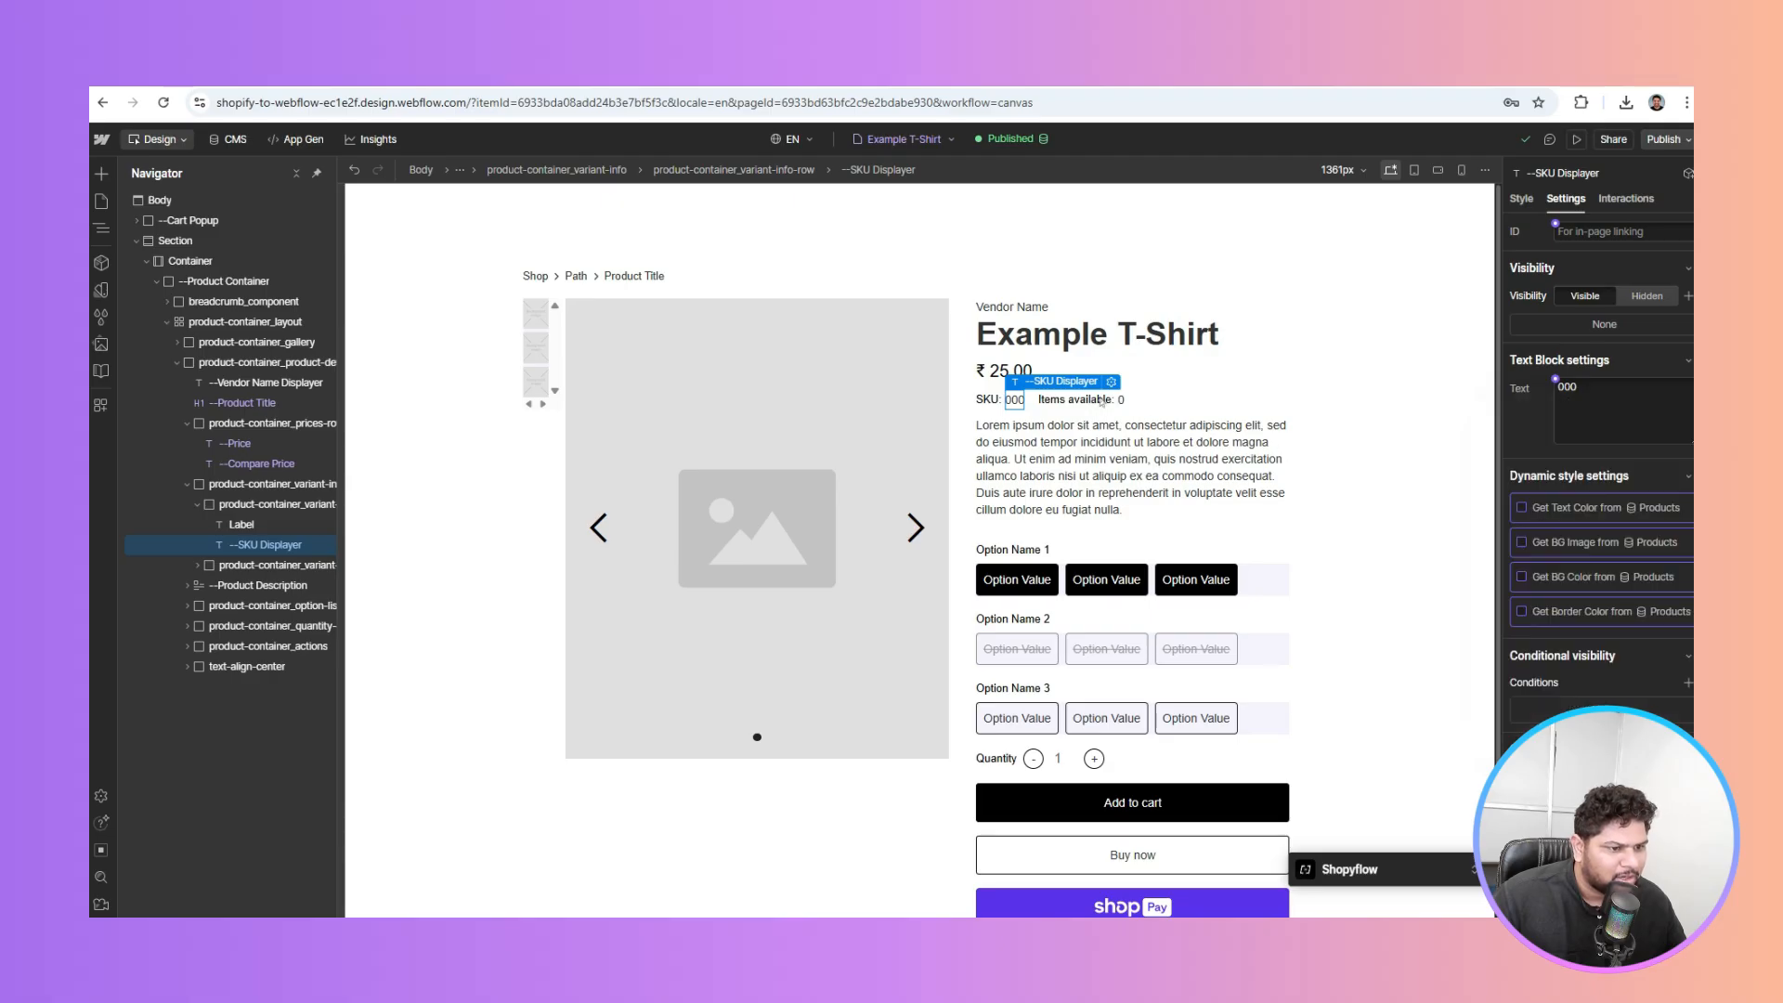
pyautogui.click(1121, 400)
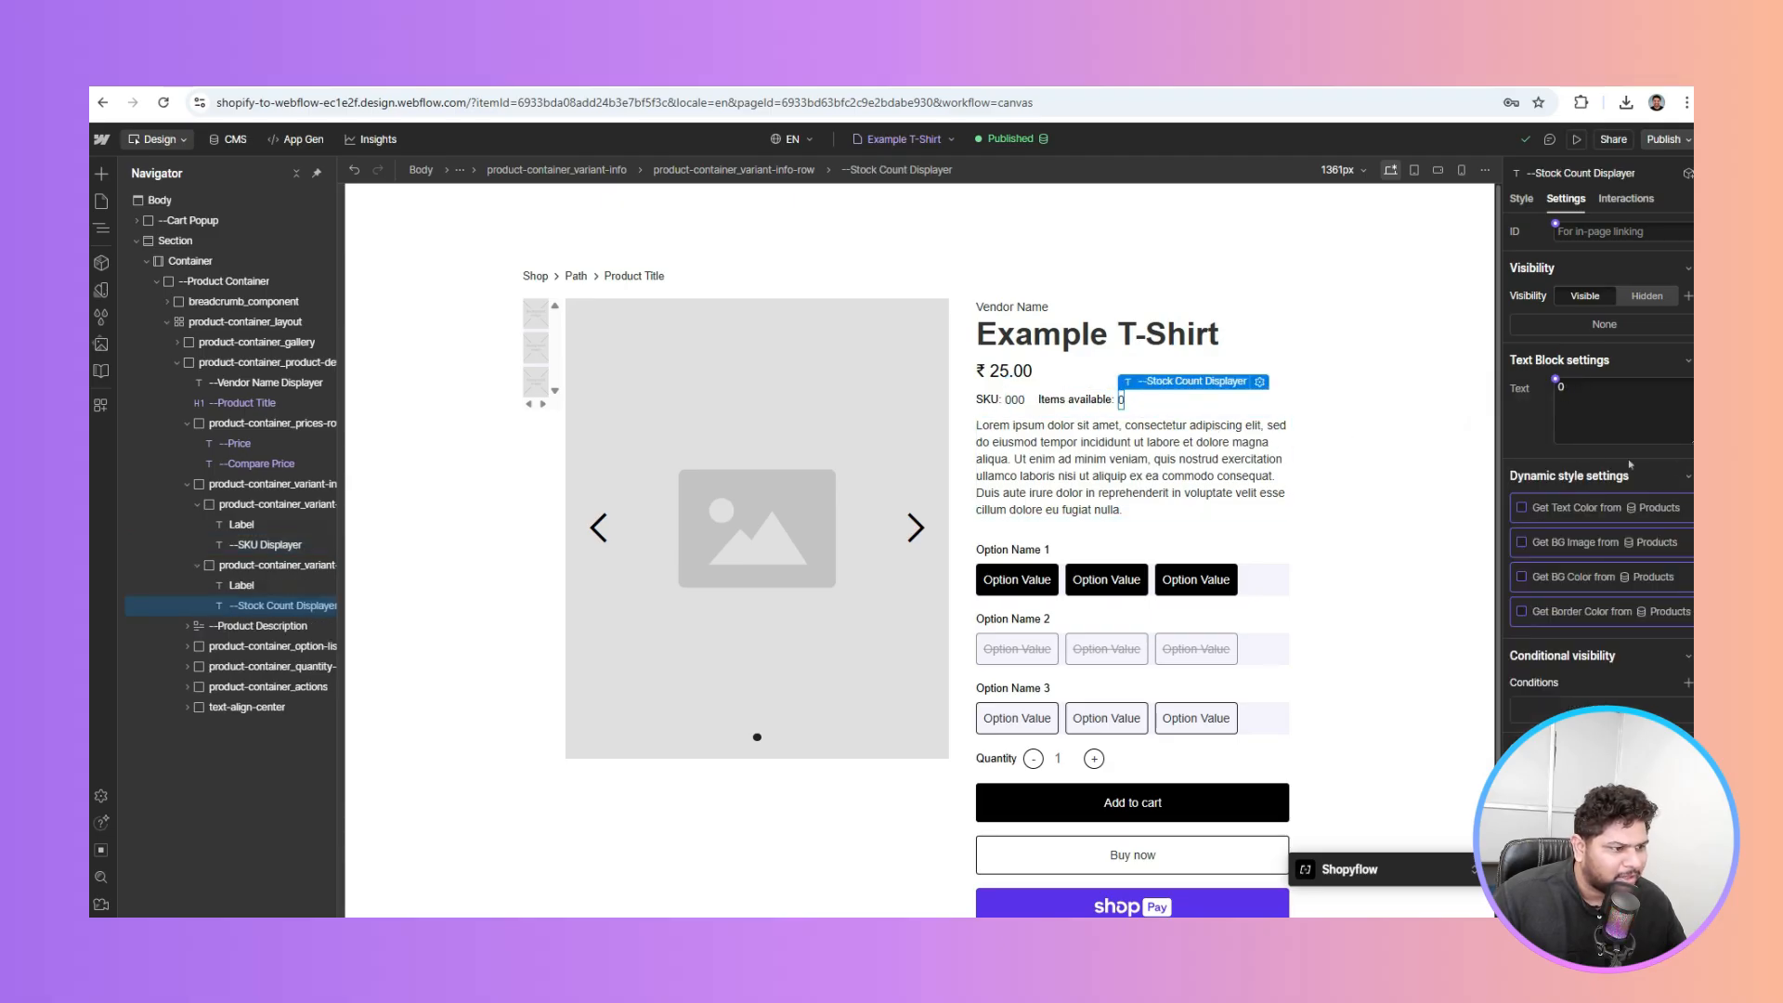
pyautogui.click(1555, 380)
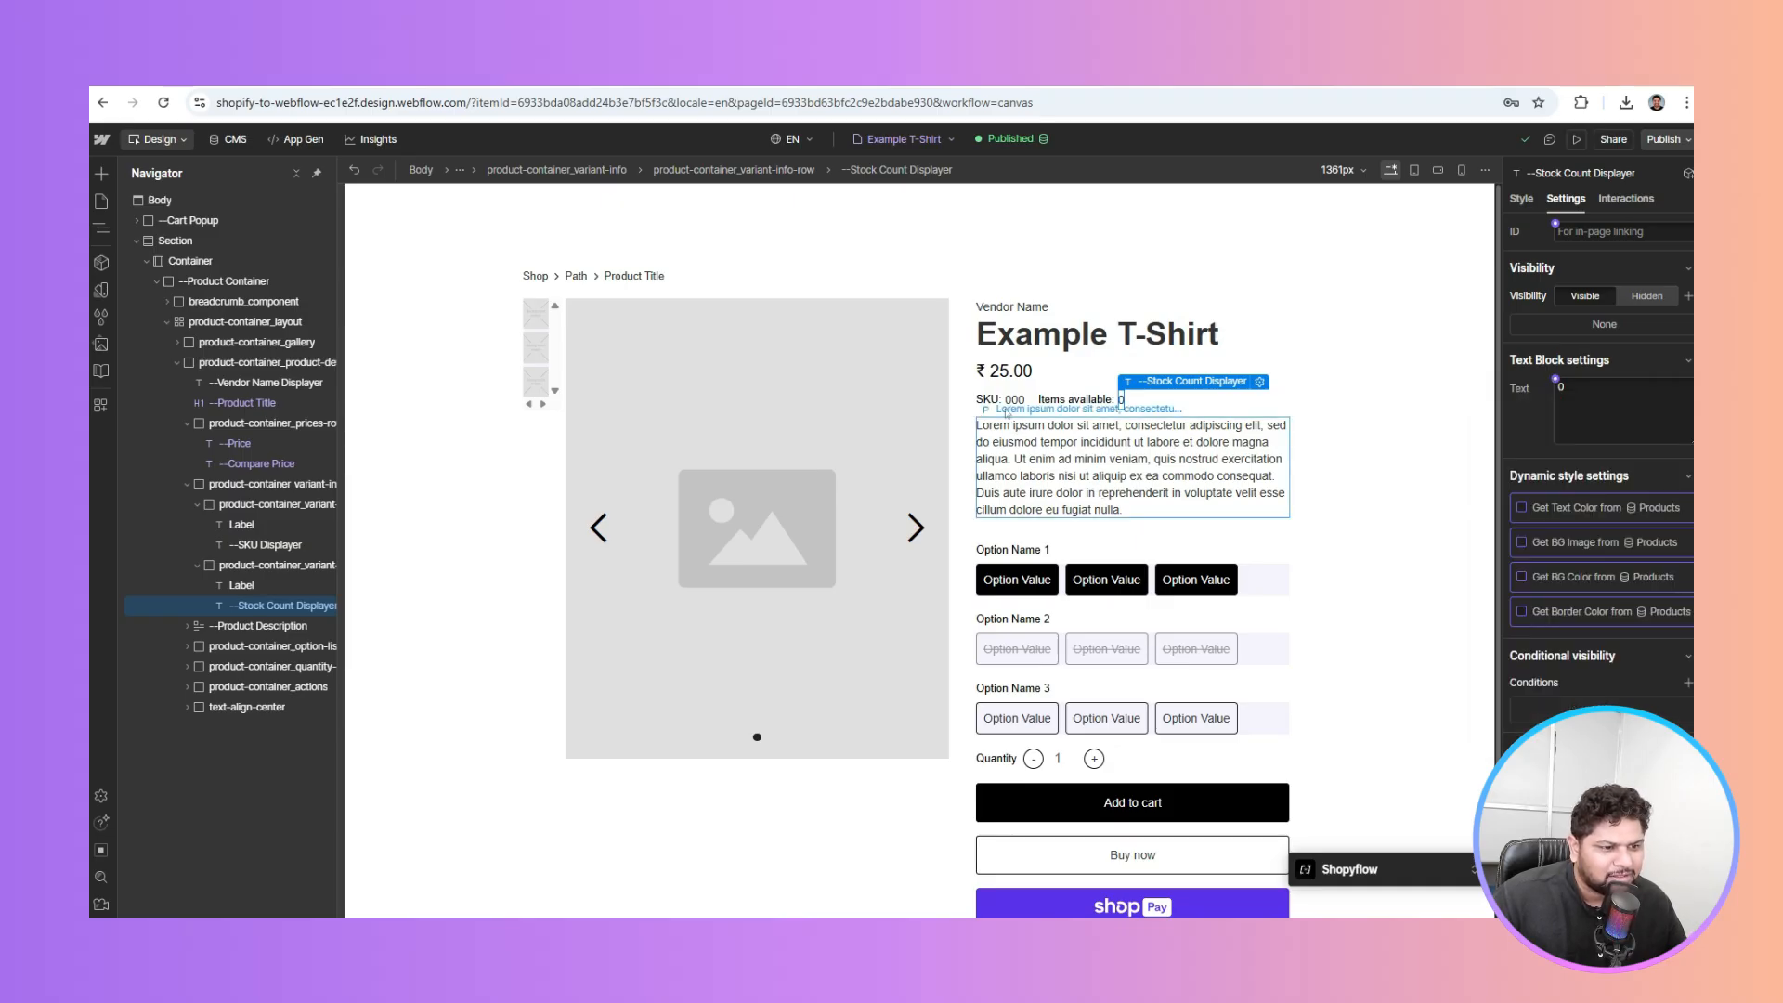
pyautogui.click(1007, 412)
pyautogui.click(1015, 401)
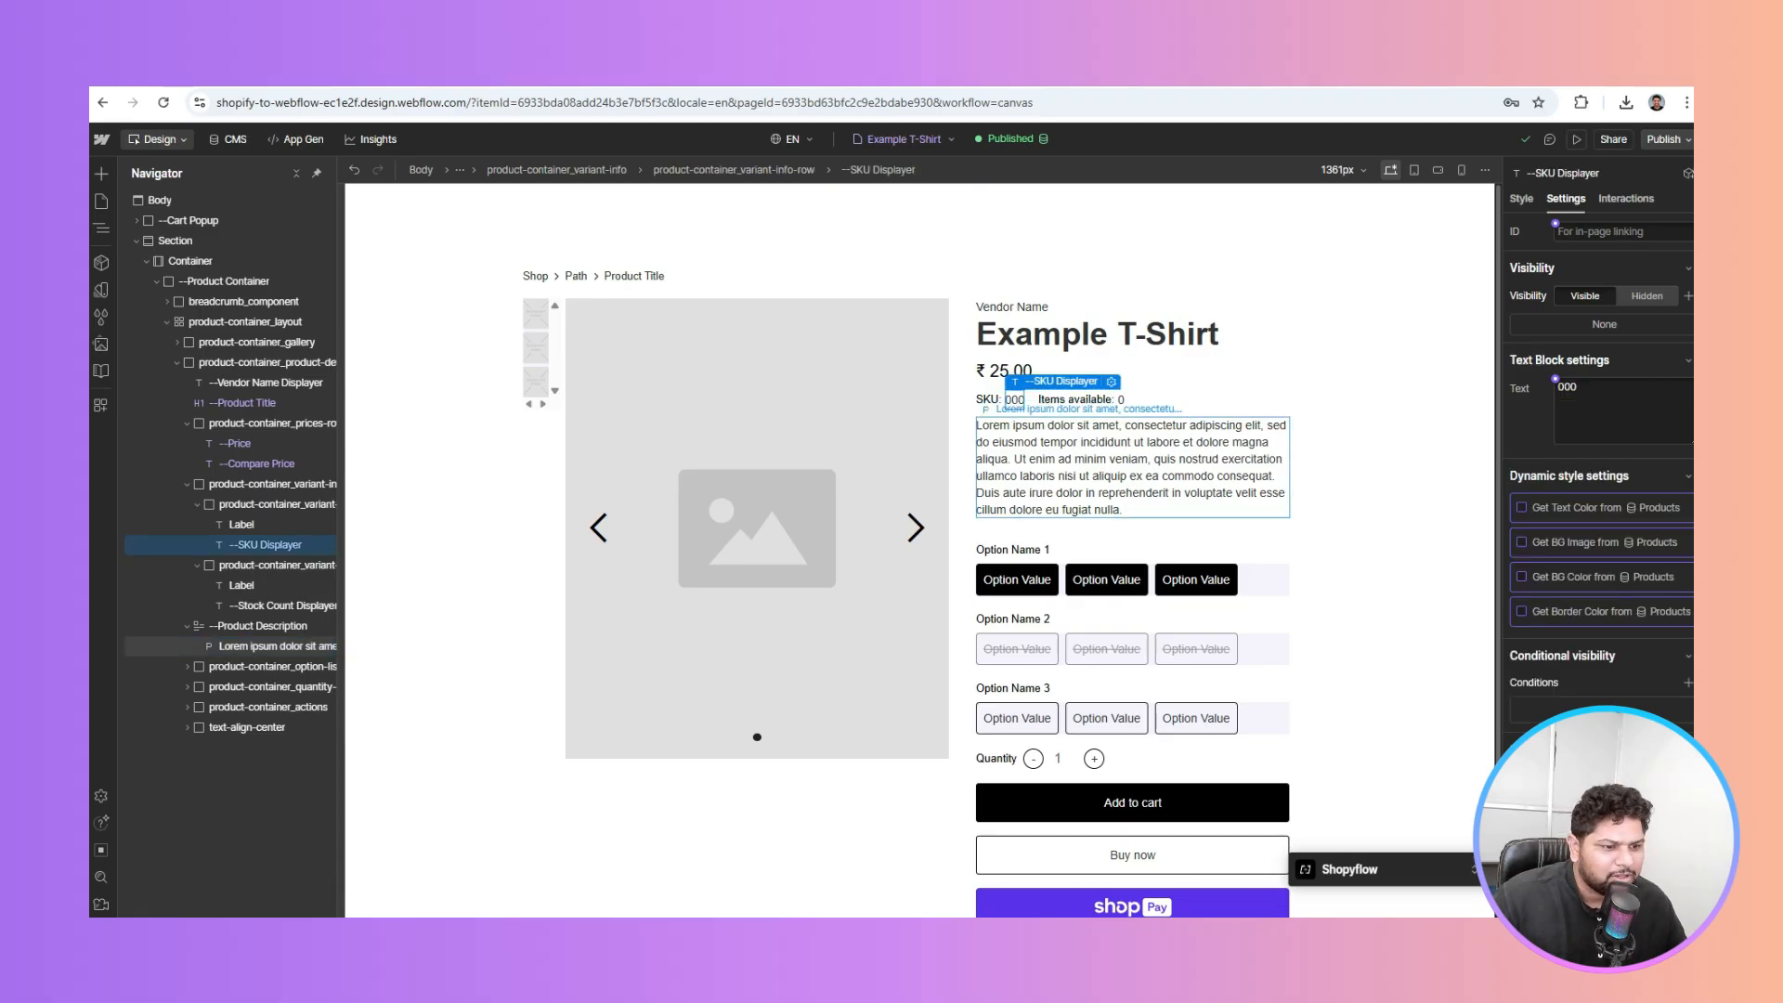
# Bind the description paragraph to Meta Description so it reads "Cotton shirts from our store."
pyautogui.click(1003, 409)
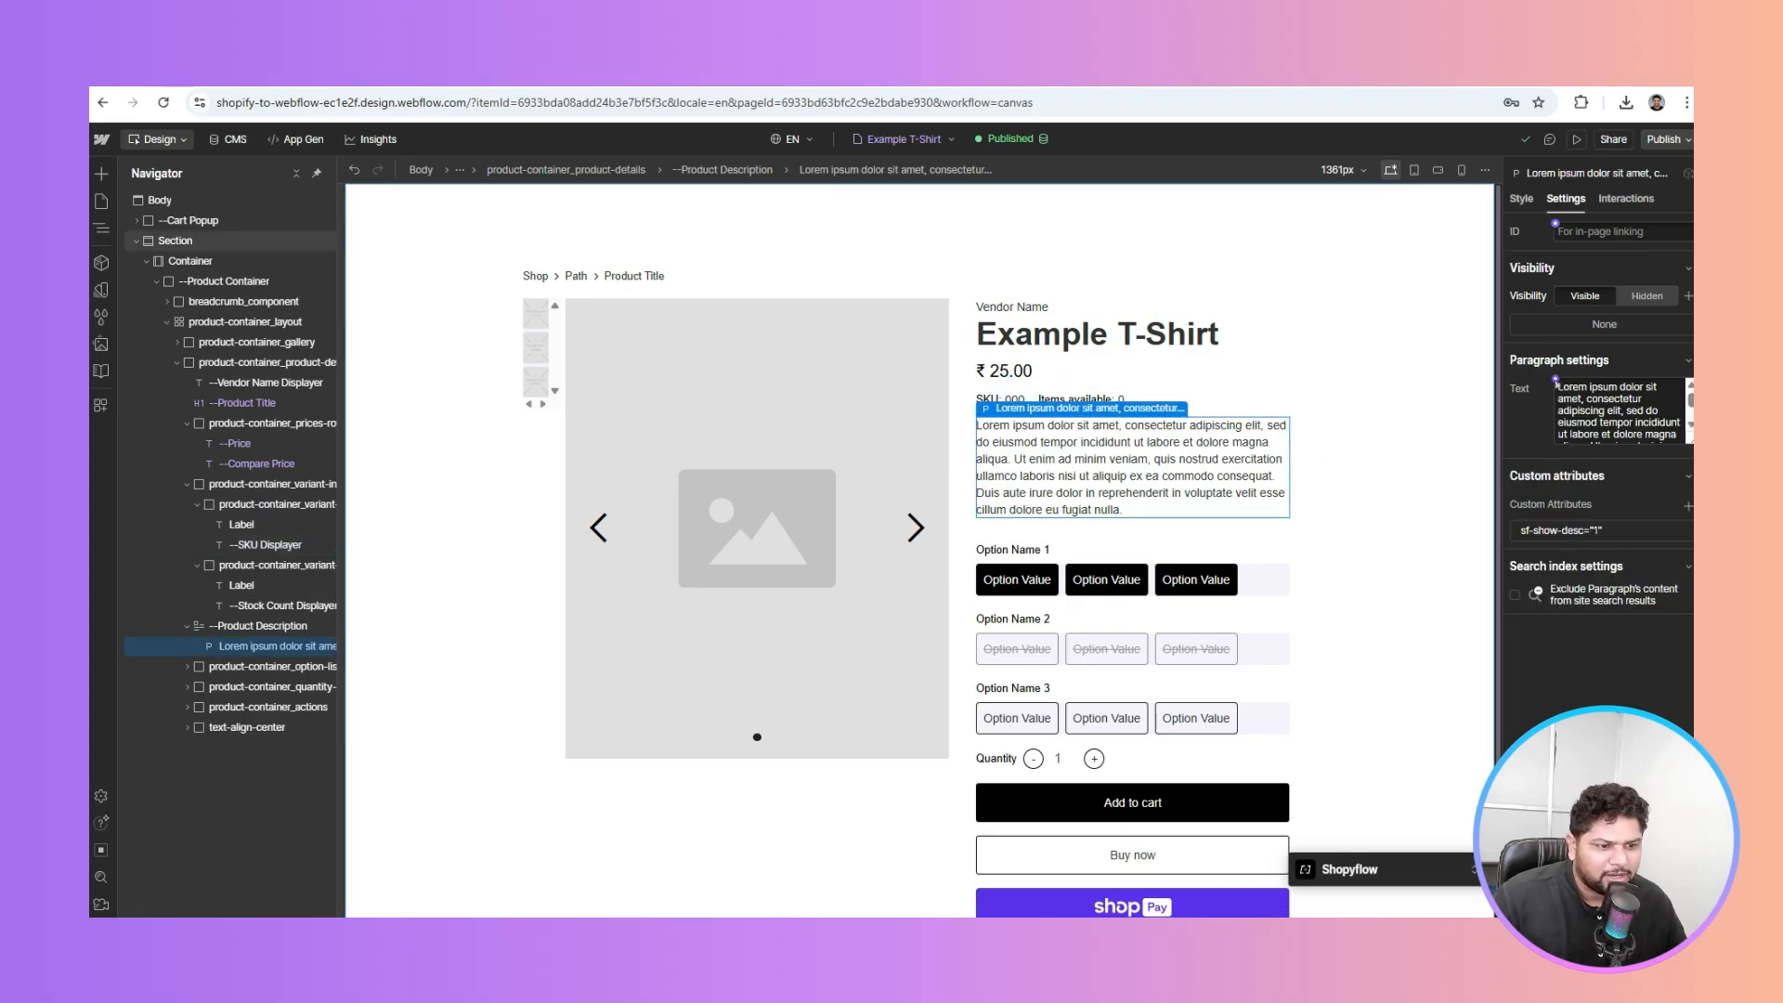
pyautogui.click(1556, 380)
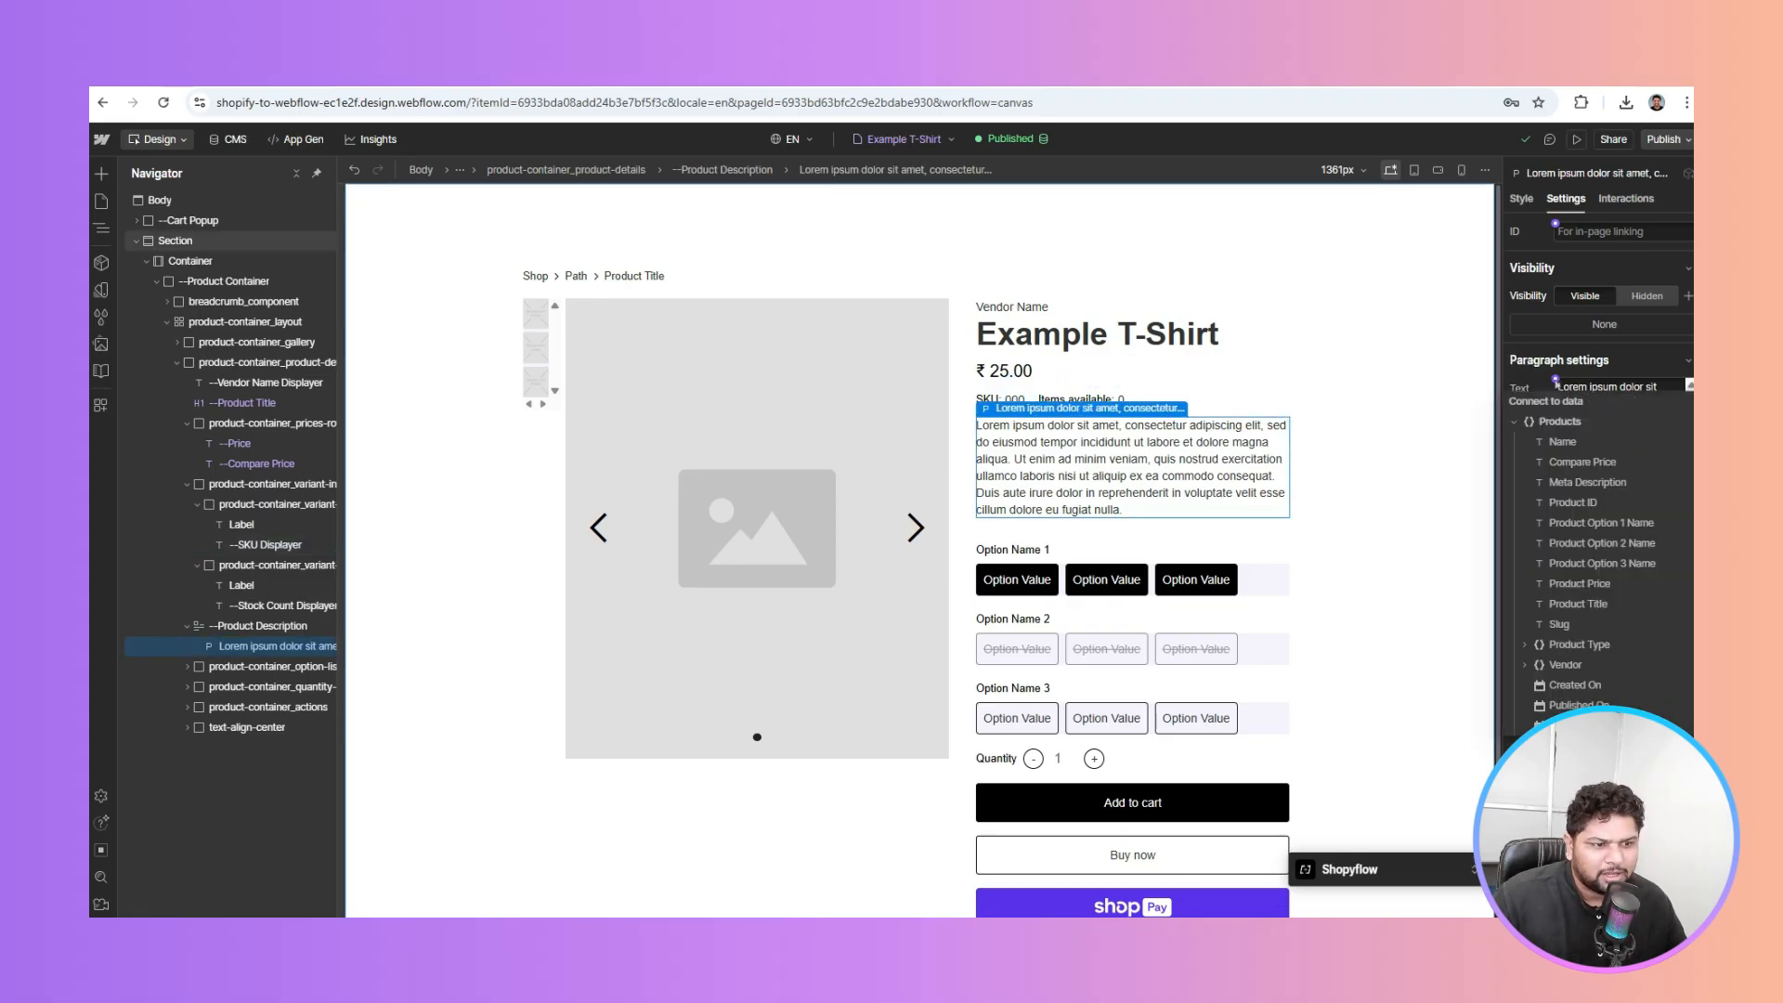
pyautogui.click(1588, 482)
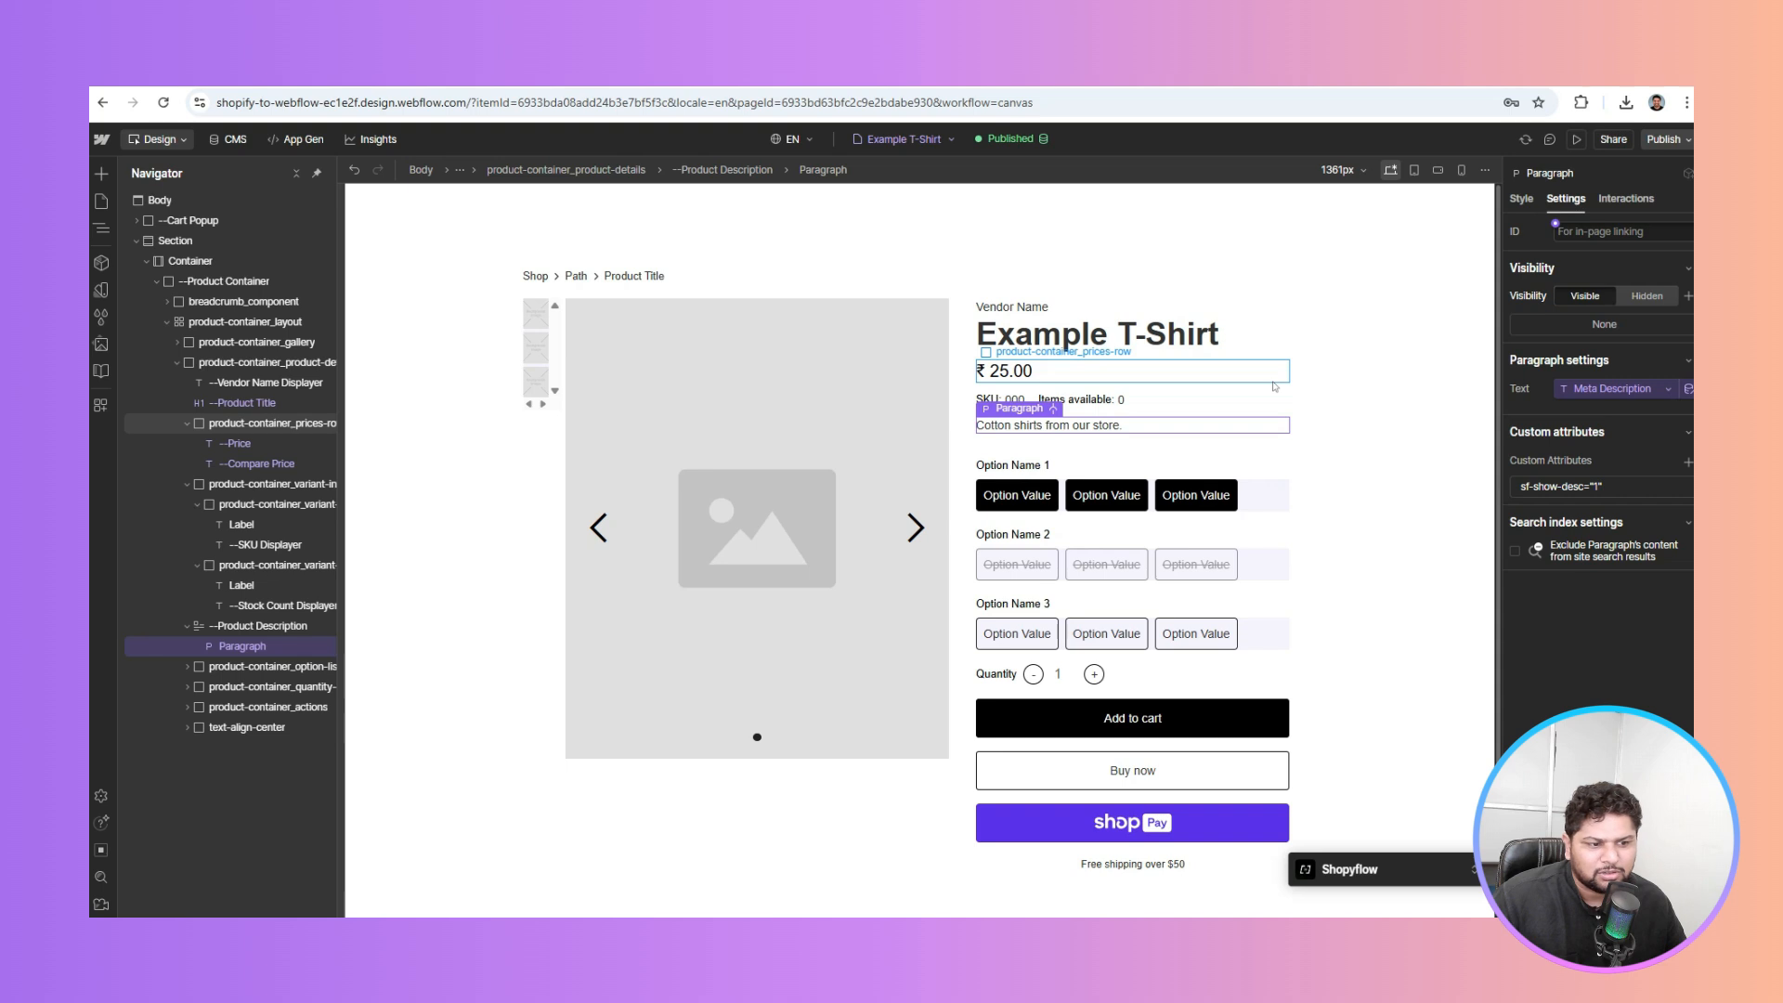
# Set the first option list's Collection list source to Product Options, showing seven Option Value items
pyautogui.scroll(-1, 1275, 386)
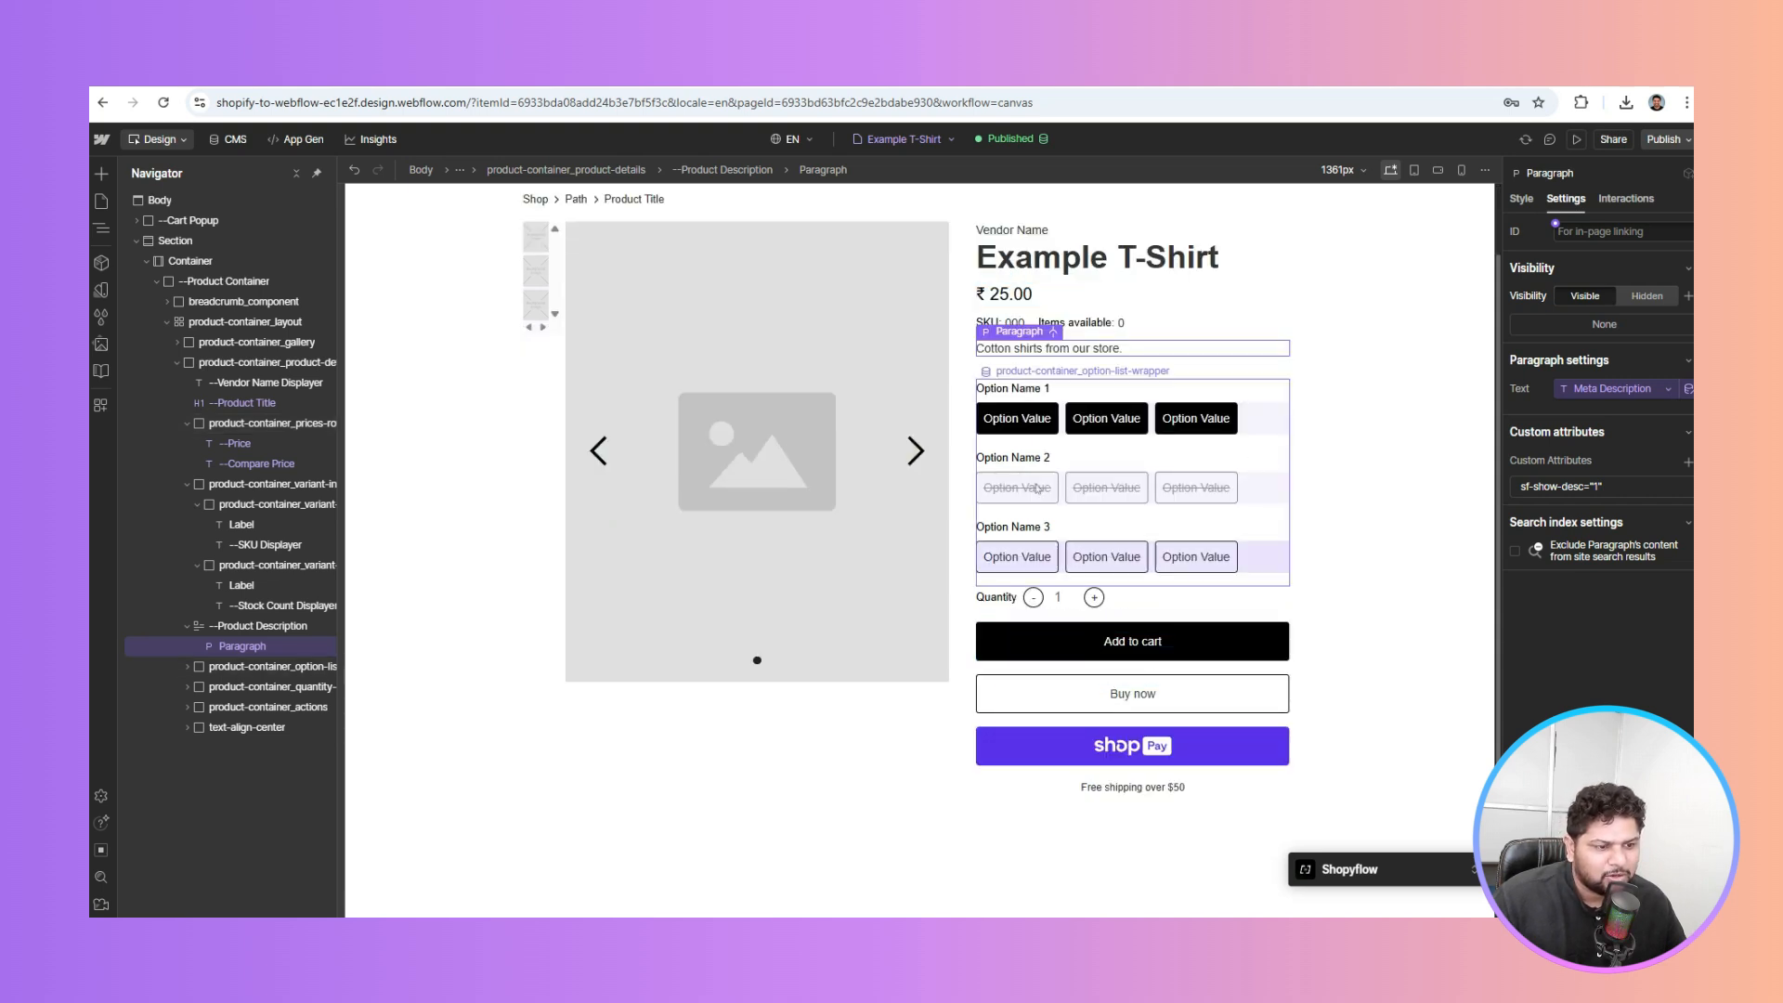
pyautogui.click(1062, 425)
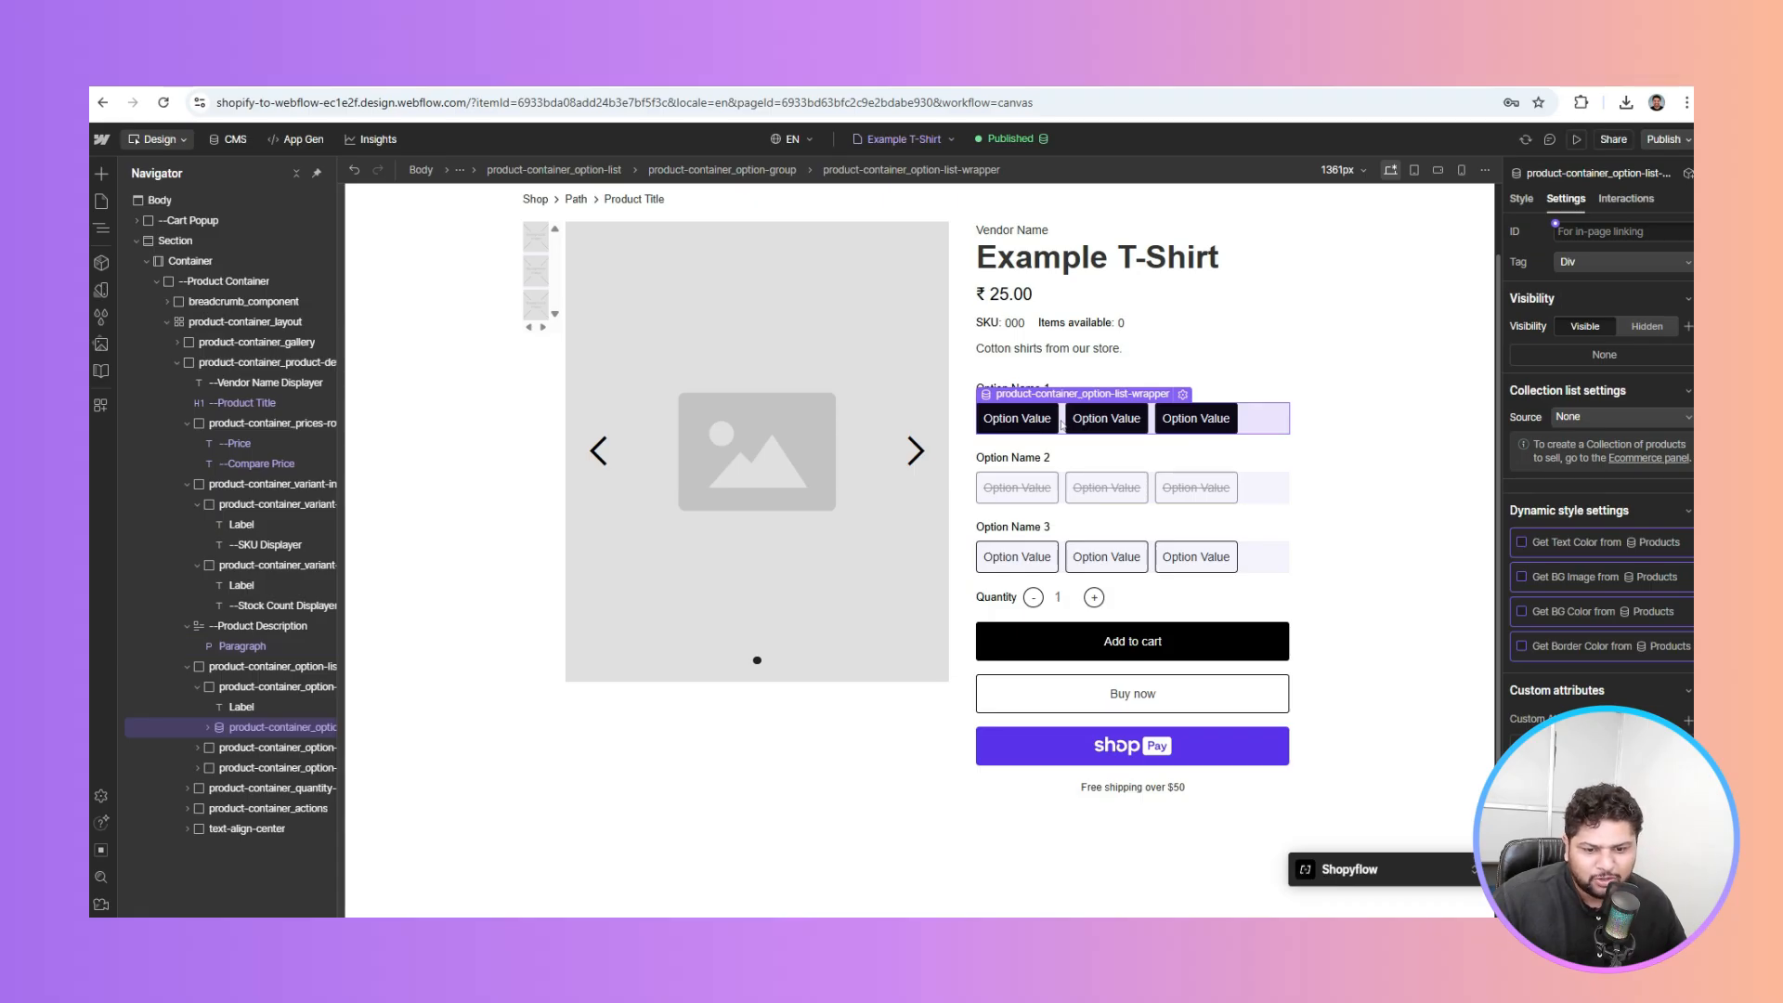
pyautogui.click(208, 728)
pyautogui.click(218, 748)
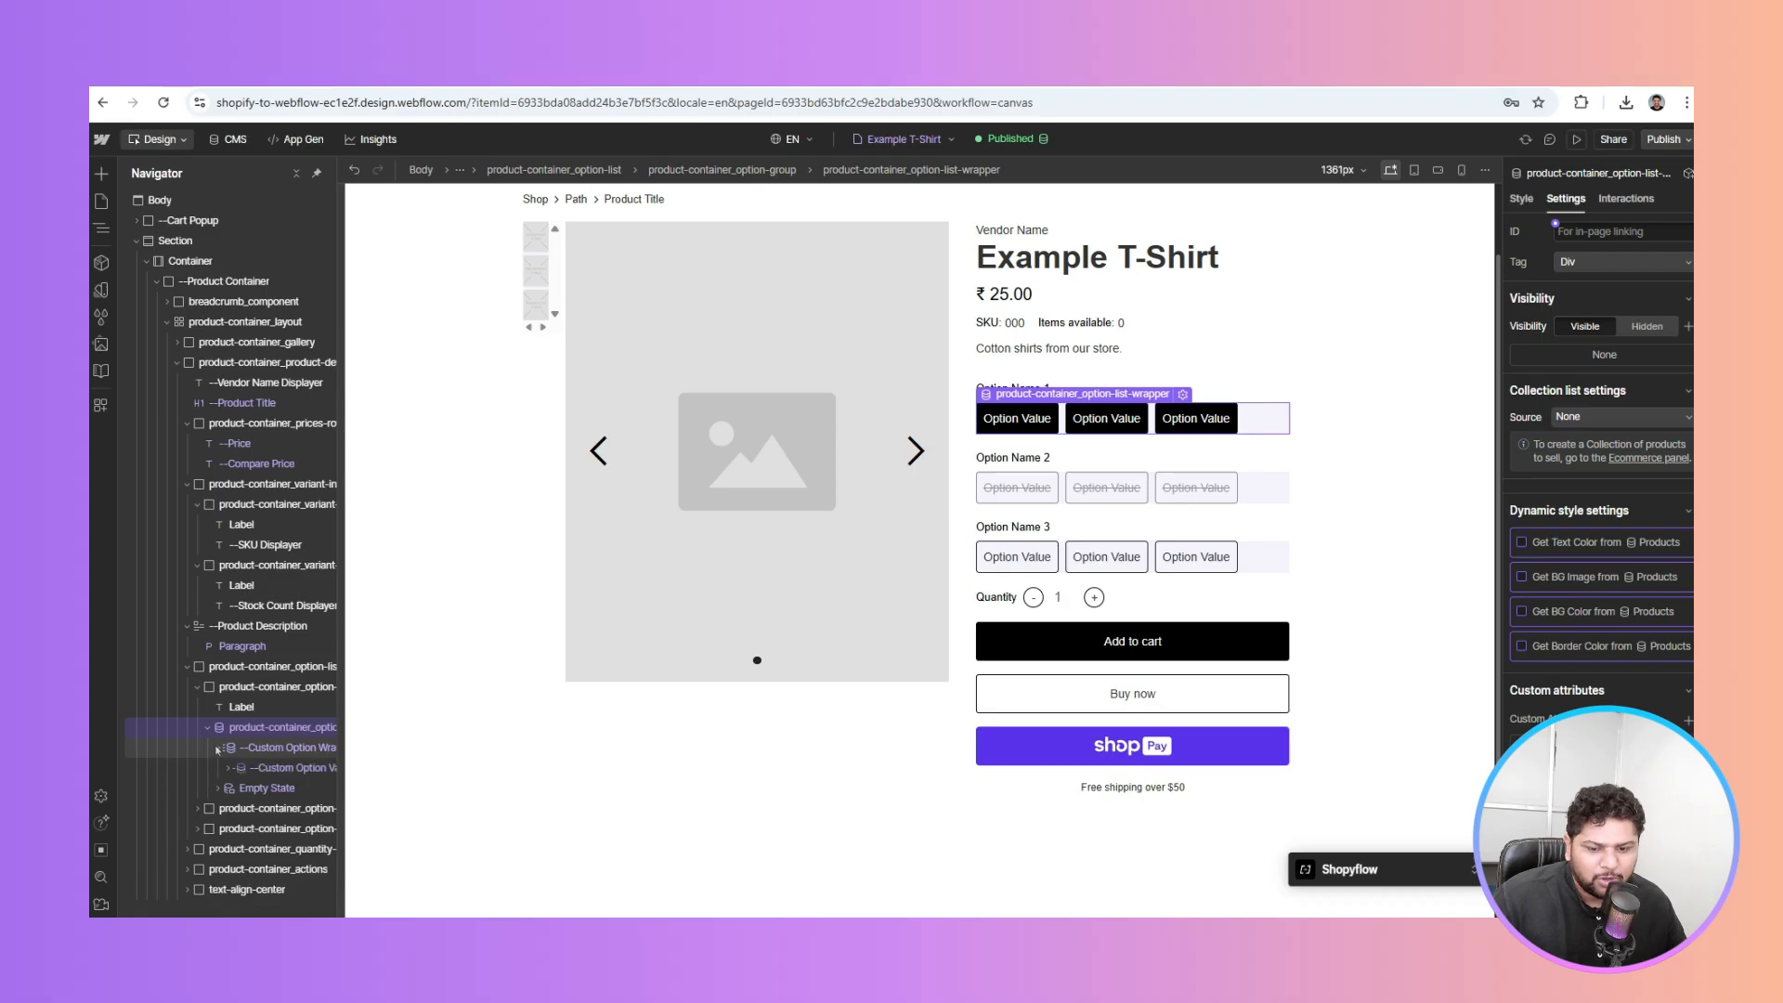
pyautogui.click(228, 768)
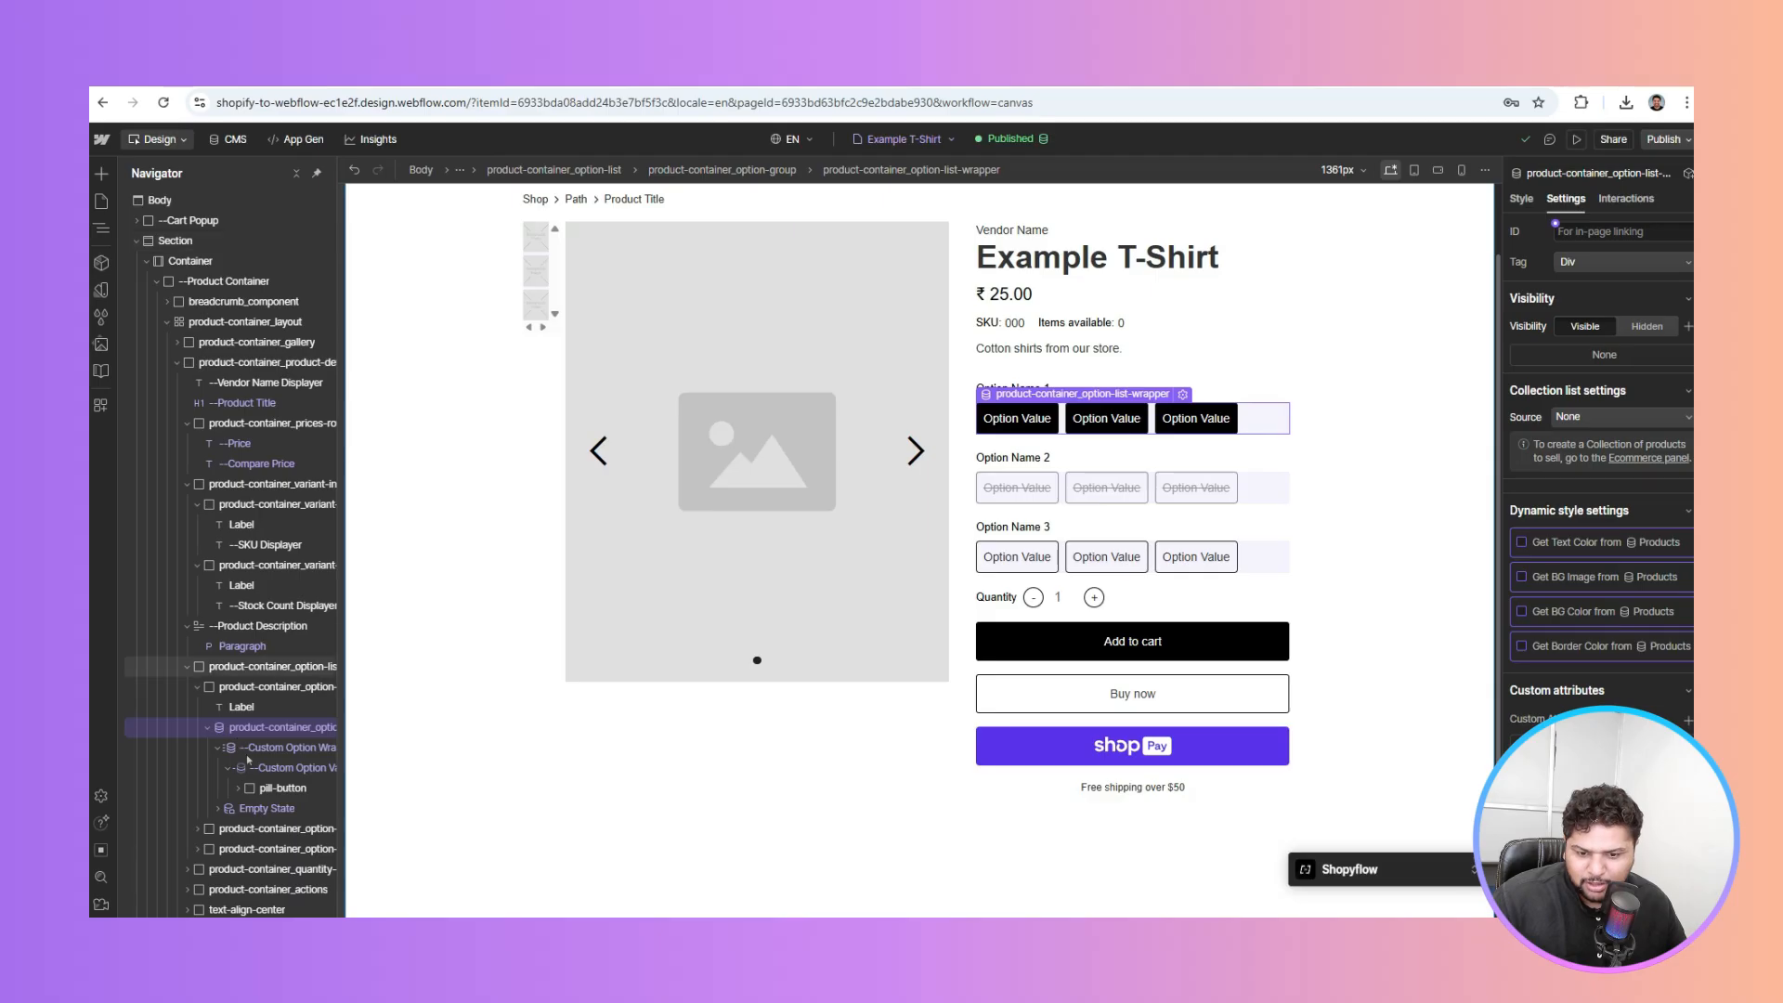
pyautogui.click(237, 789)
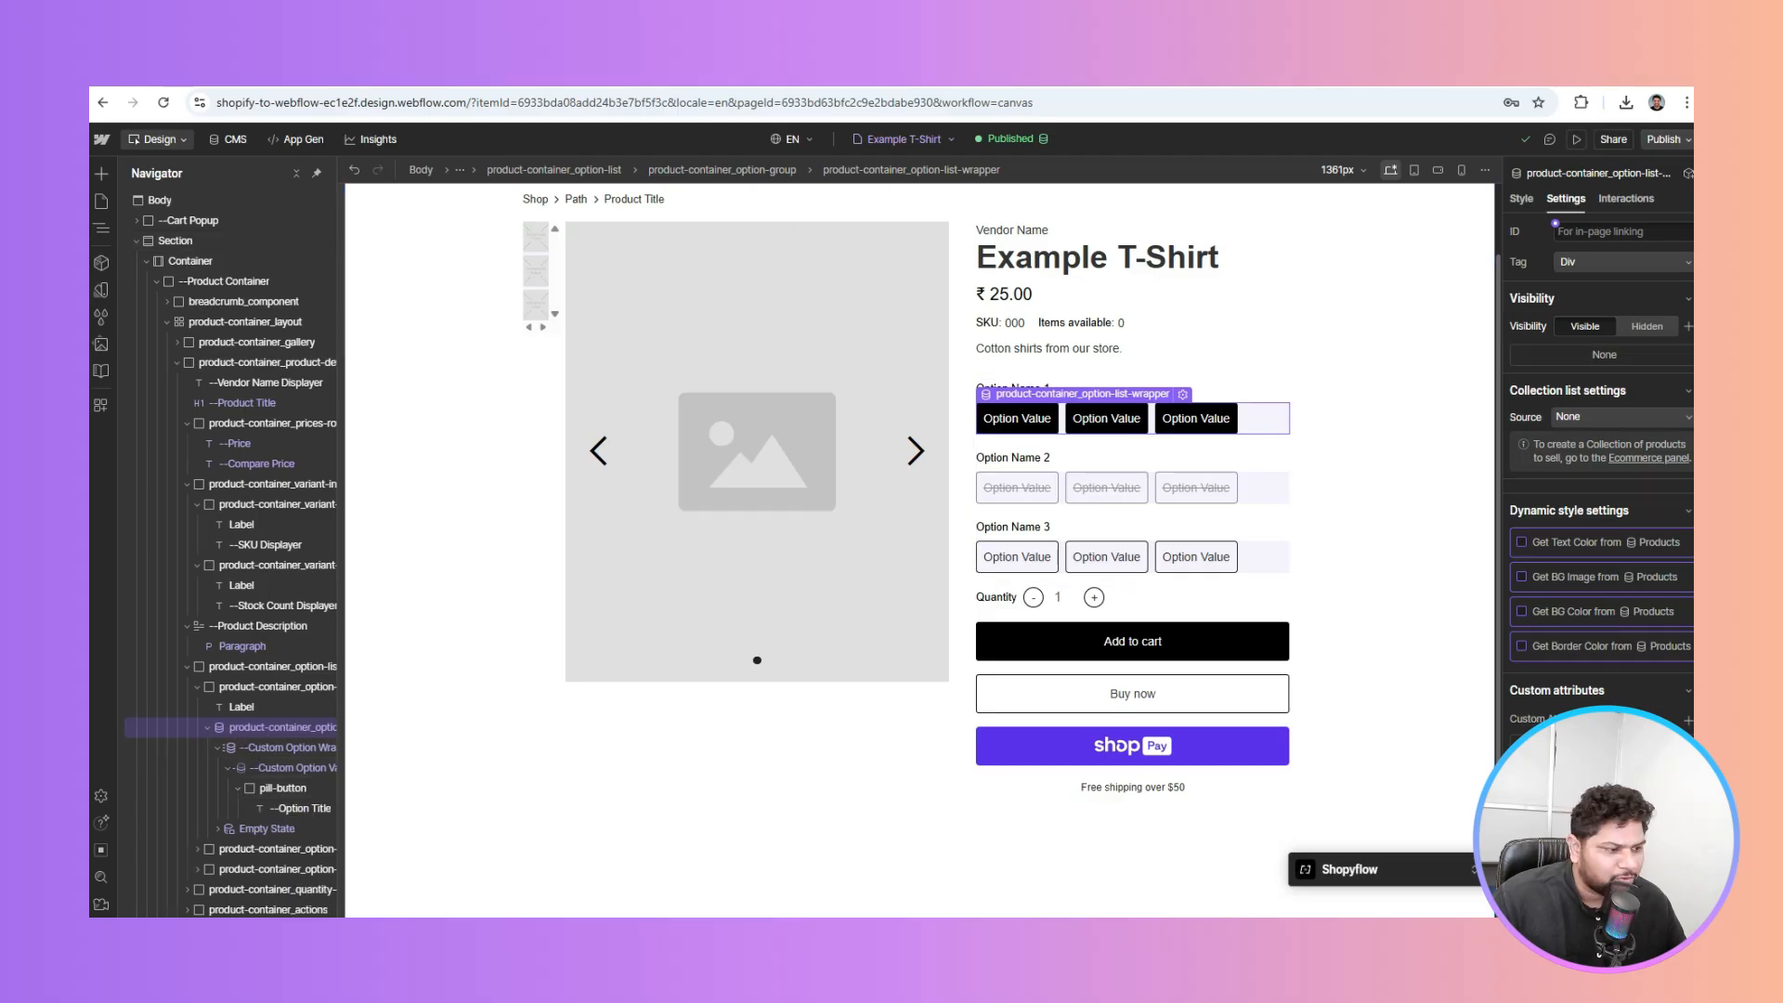
pyautogui.click(1604, 543)
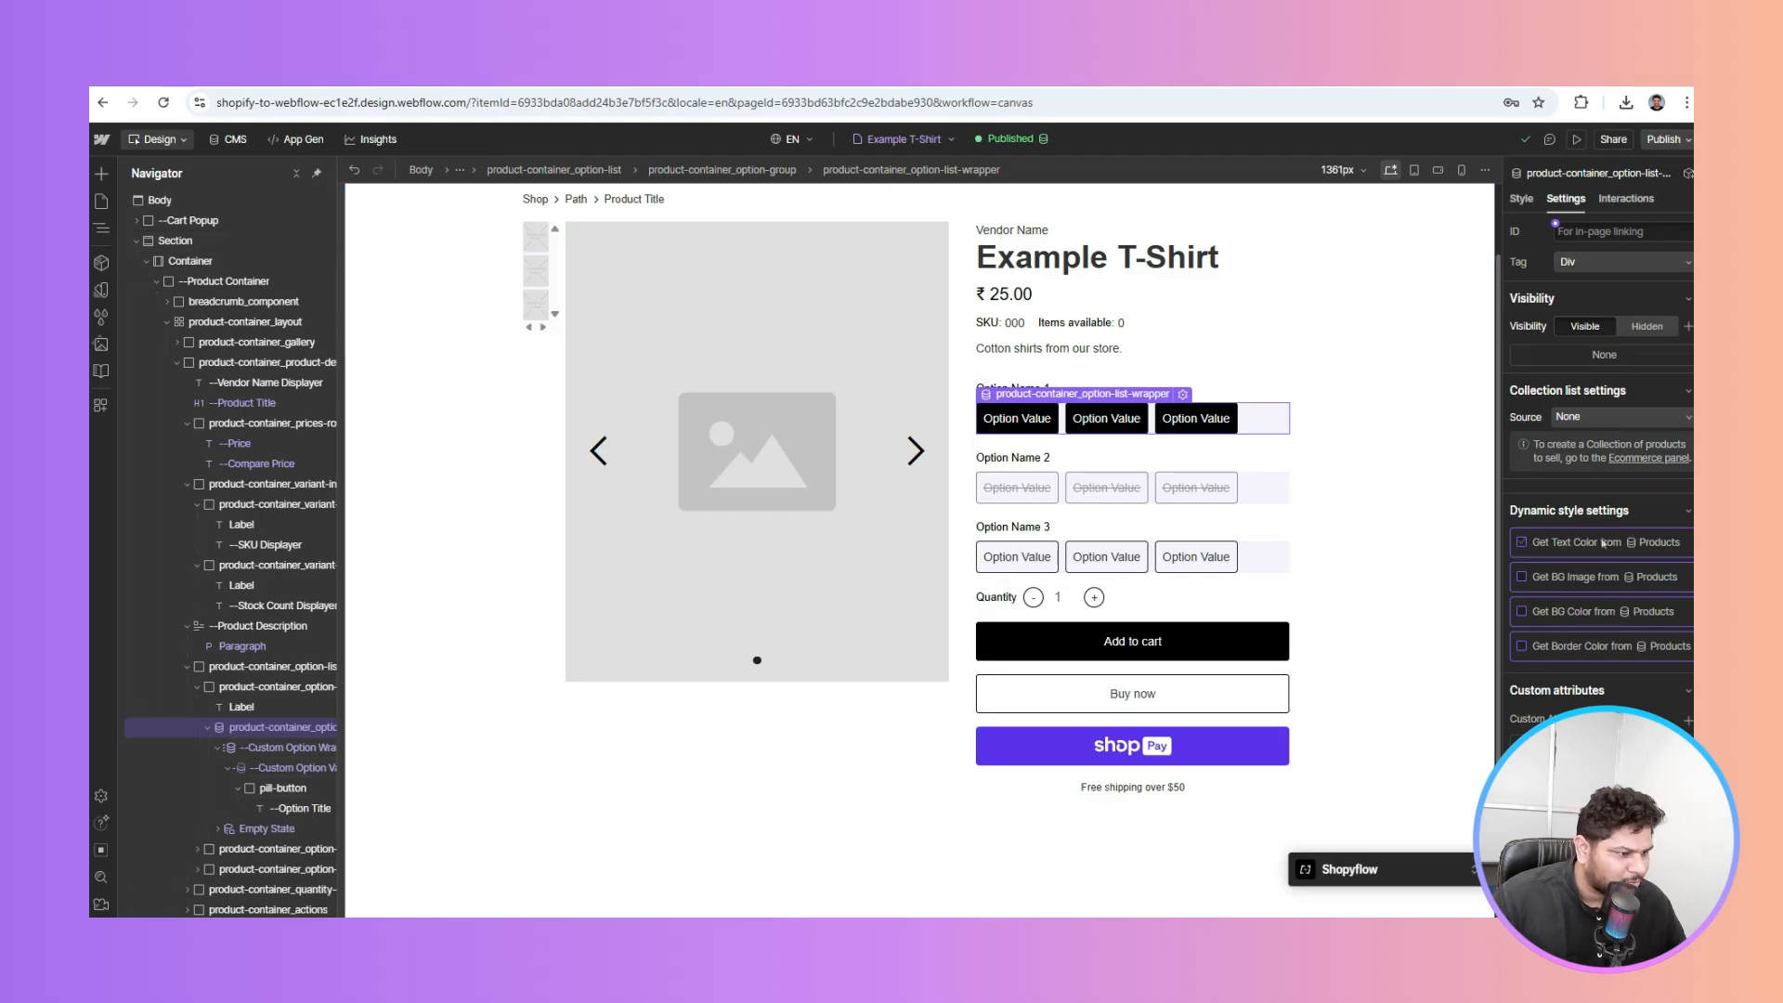
pyautogui.click(1613, 423)
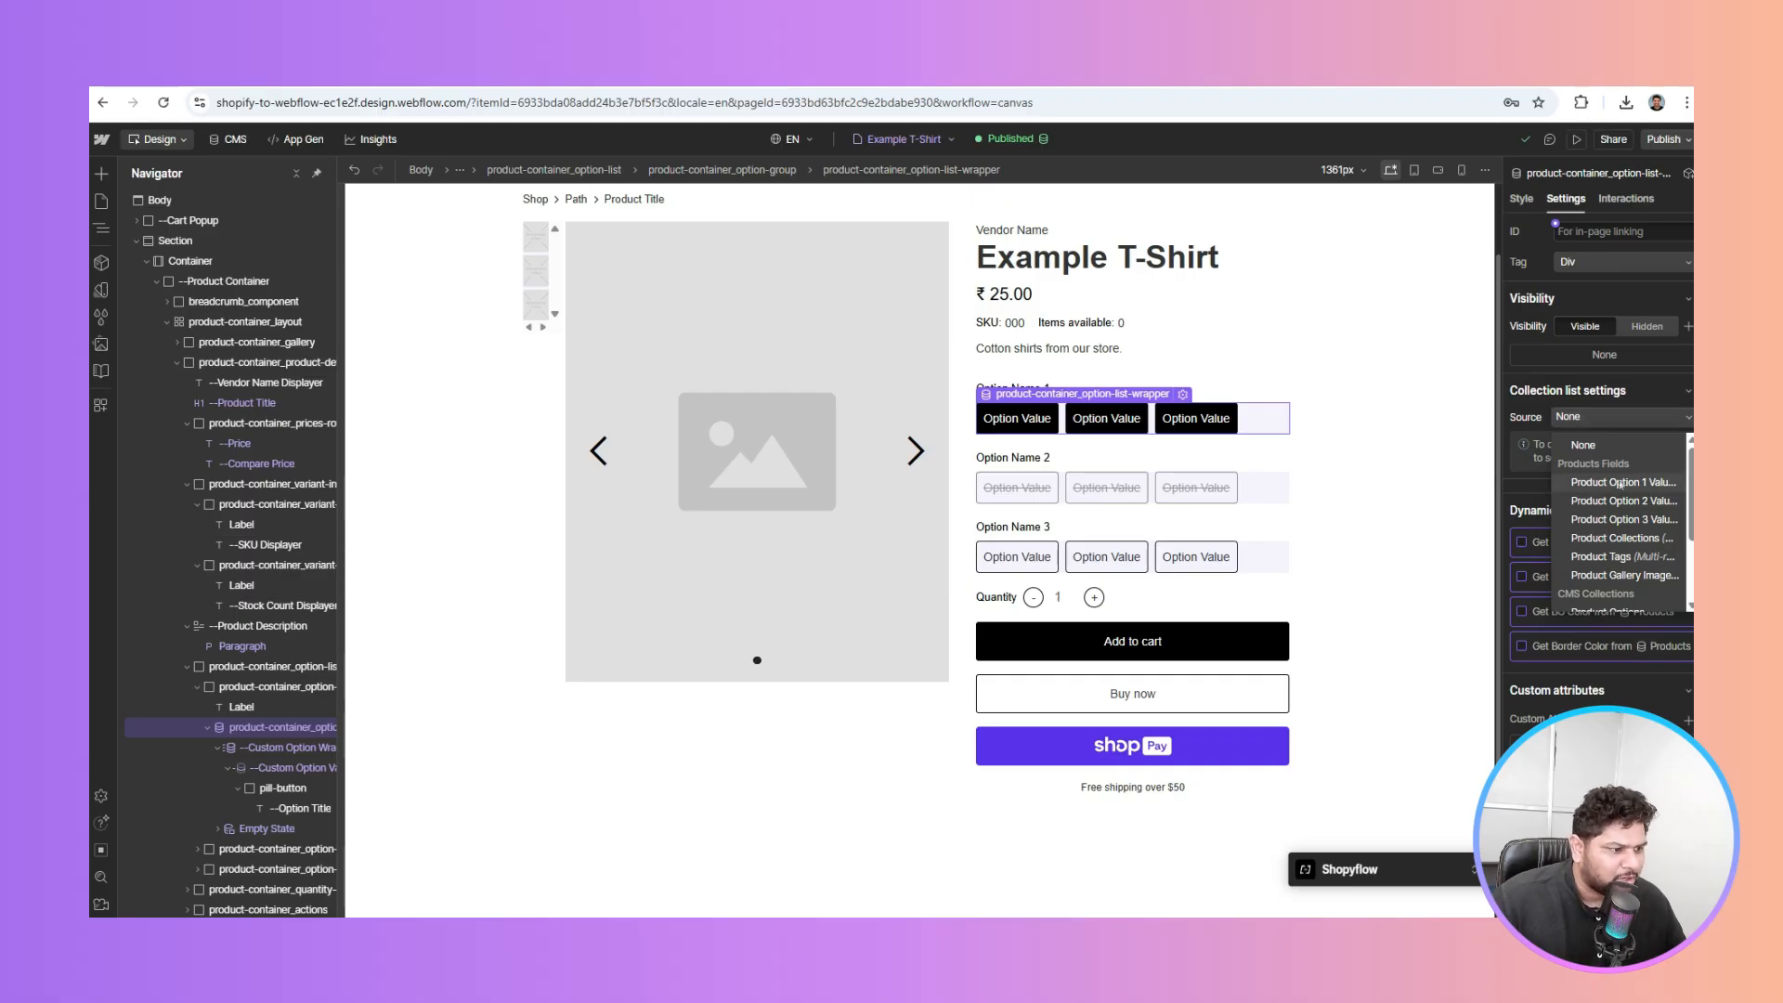
pyautogui.scroll(-1, 1619, 485)
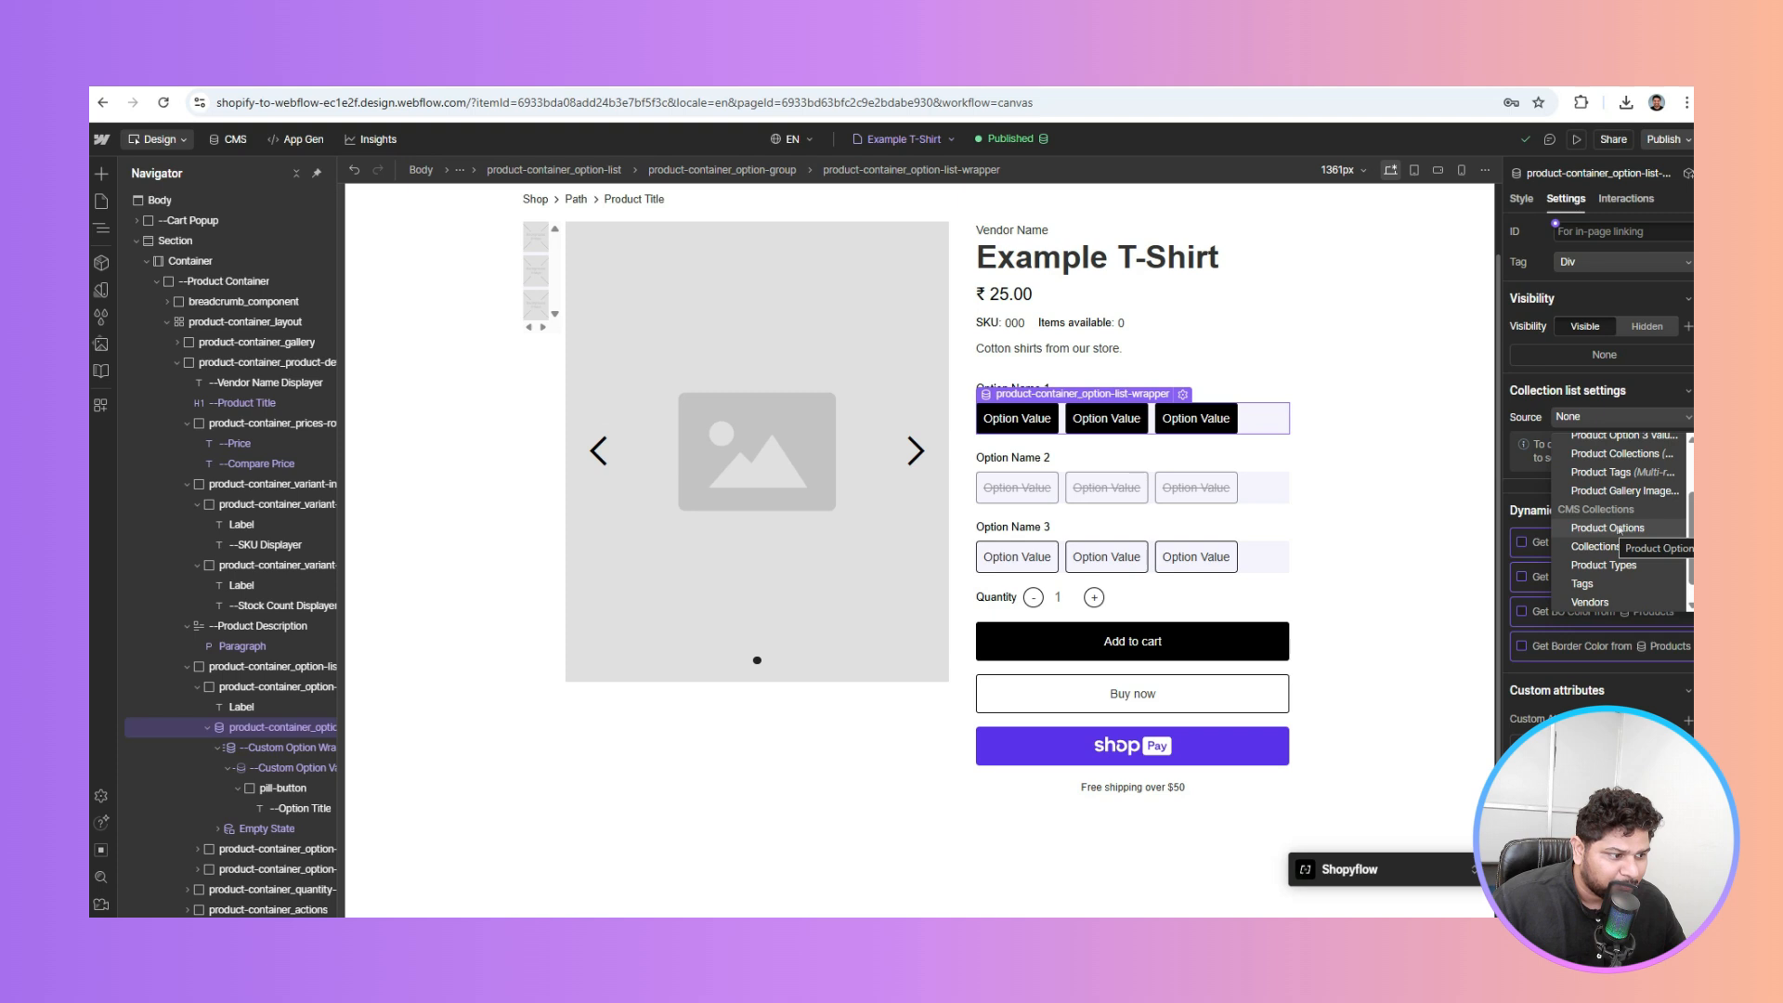
pyautogui.scroll(2, 1597, 483)
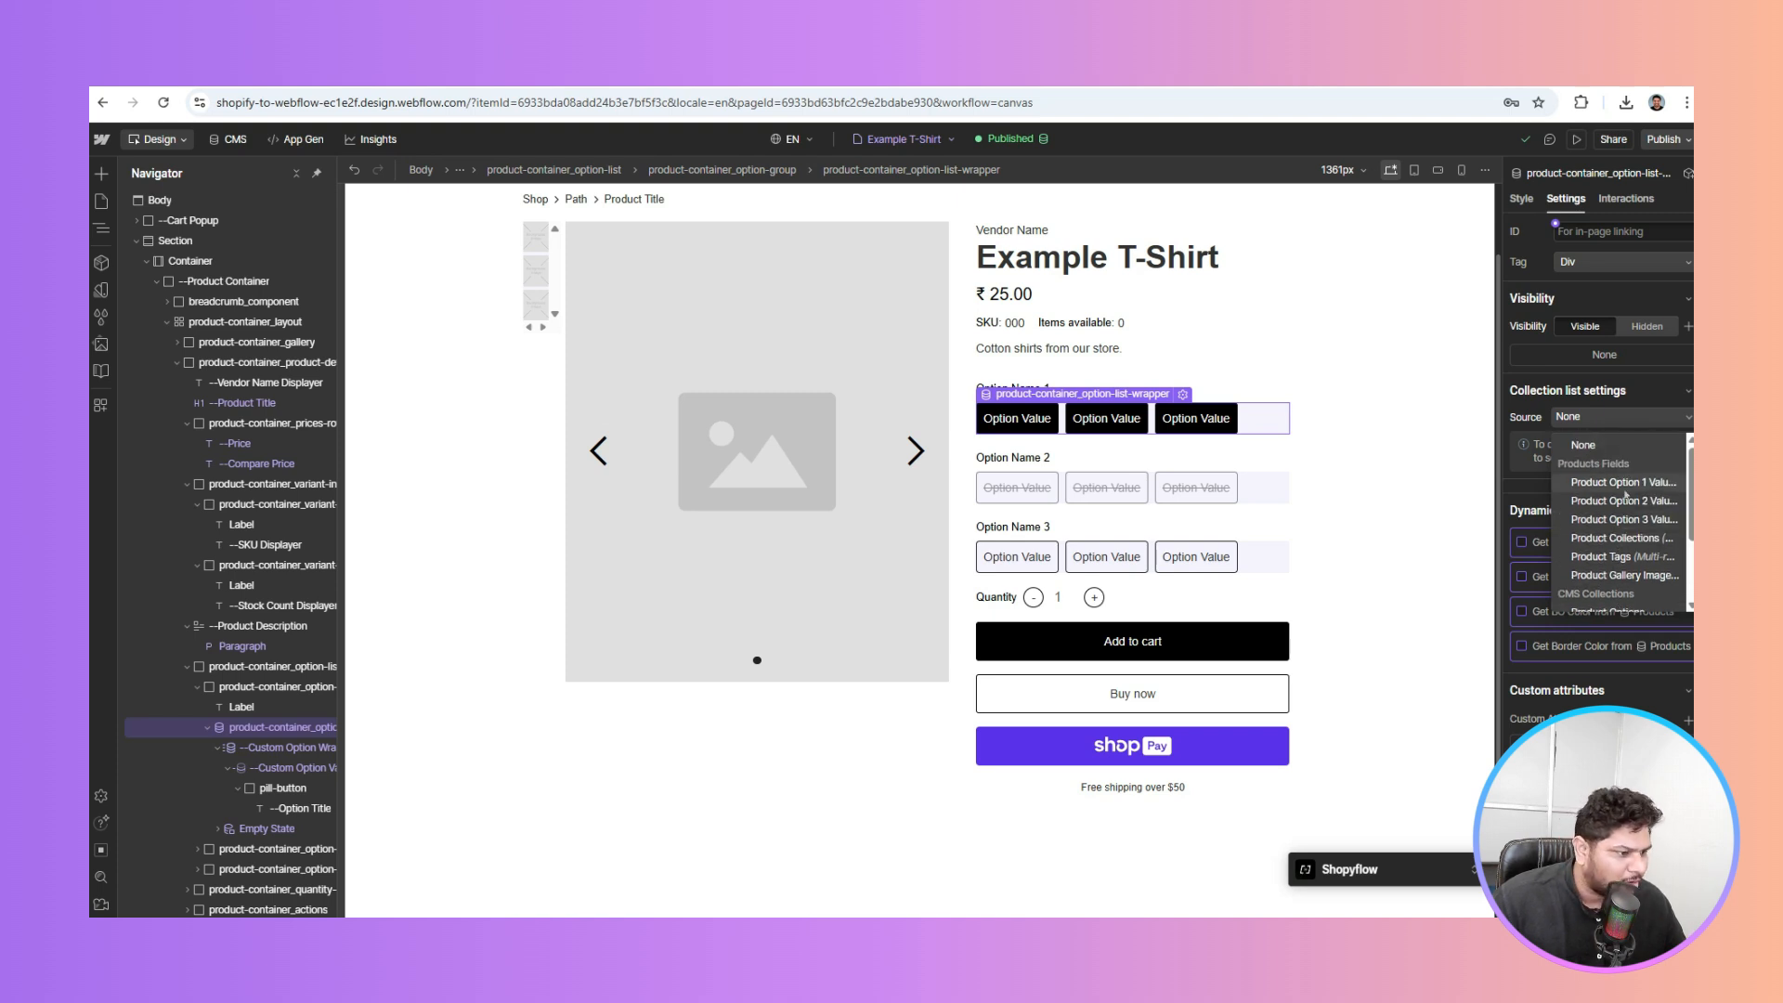
pyautogui.scroll(-1, 1626, 495)
pyautogui.click(1606, 530)
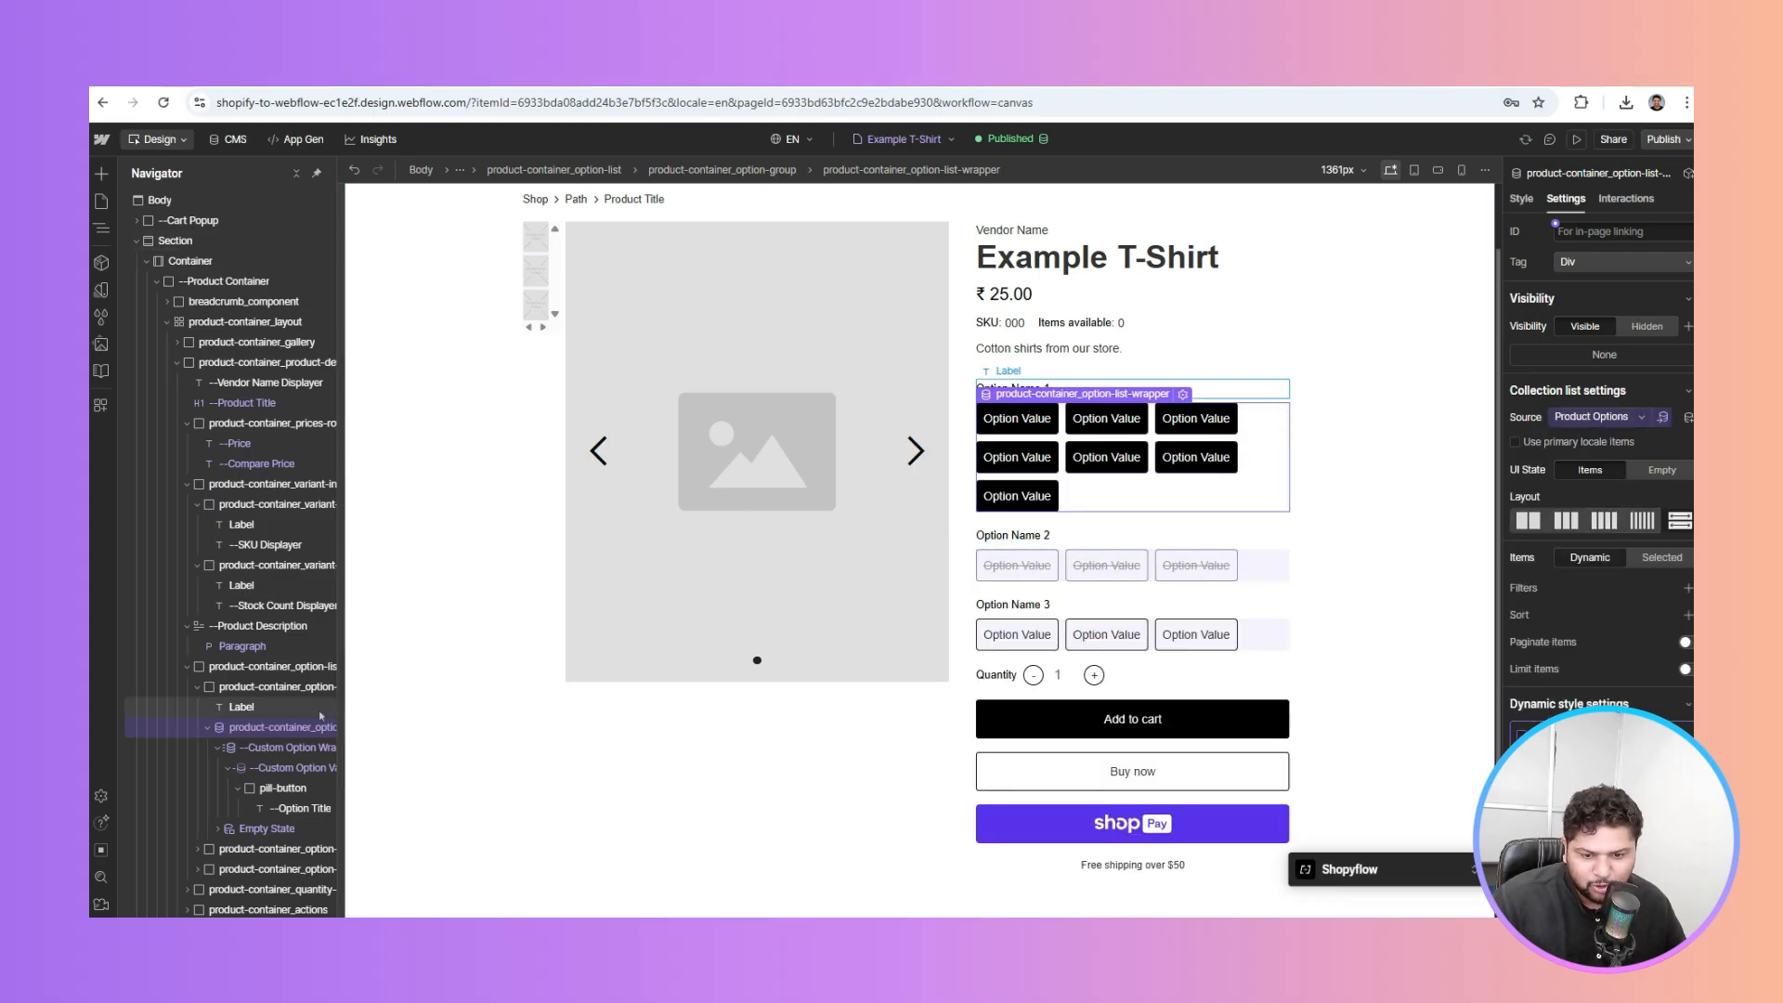
# Bind the first row's Option Title text to Displayed Name, showing L, M, S, Purple, Gray, Blue, Green
pyautogui.click(294, 814)
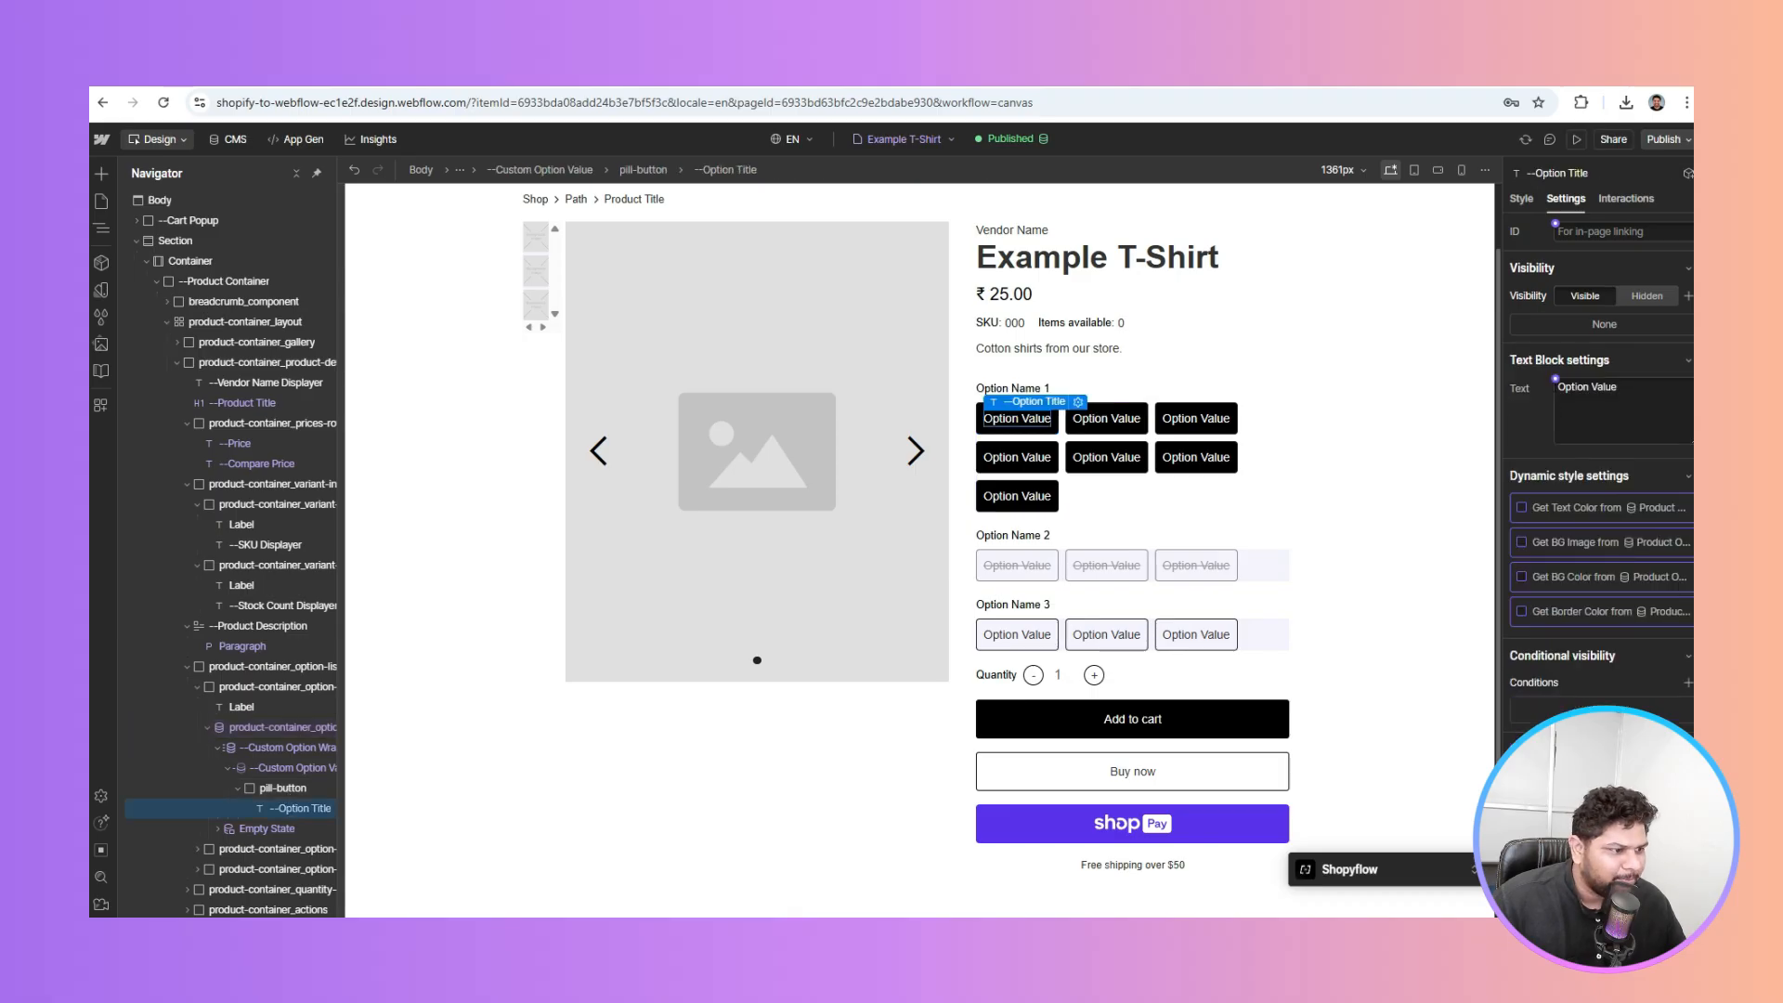
pyautogui.click(1556, 380)
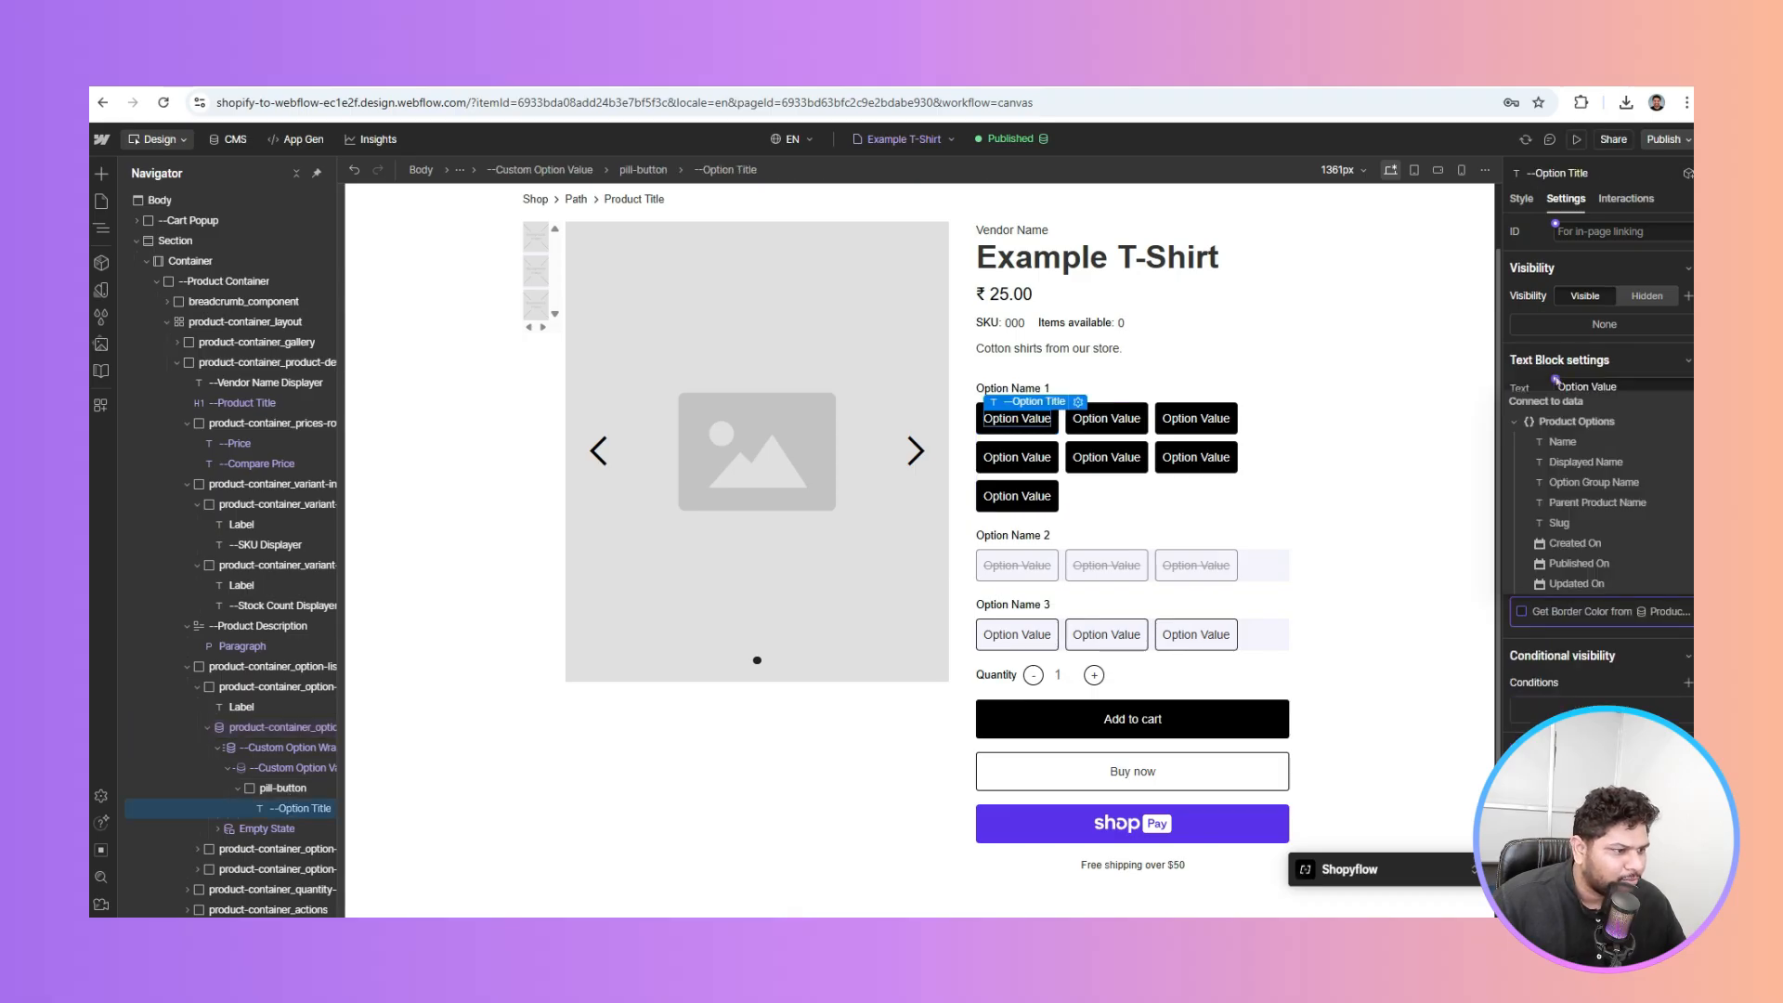
pyautogui.click(1588, 461)
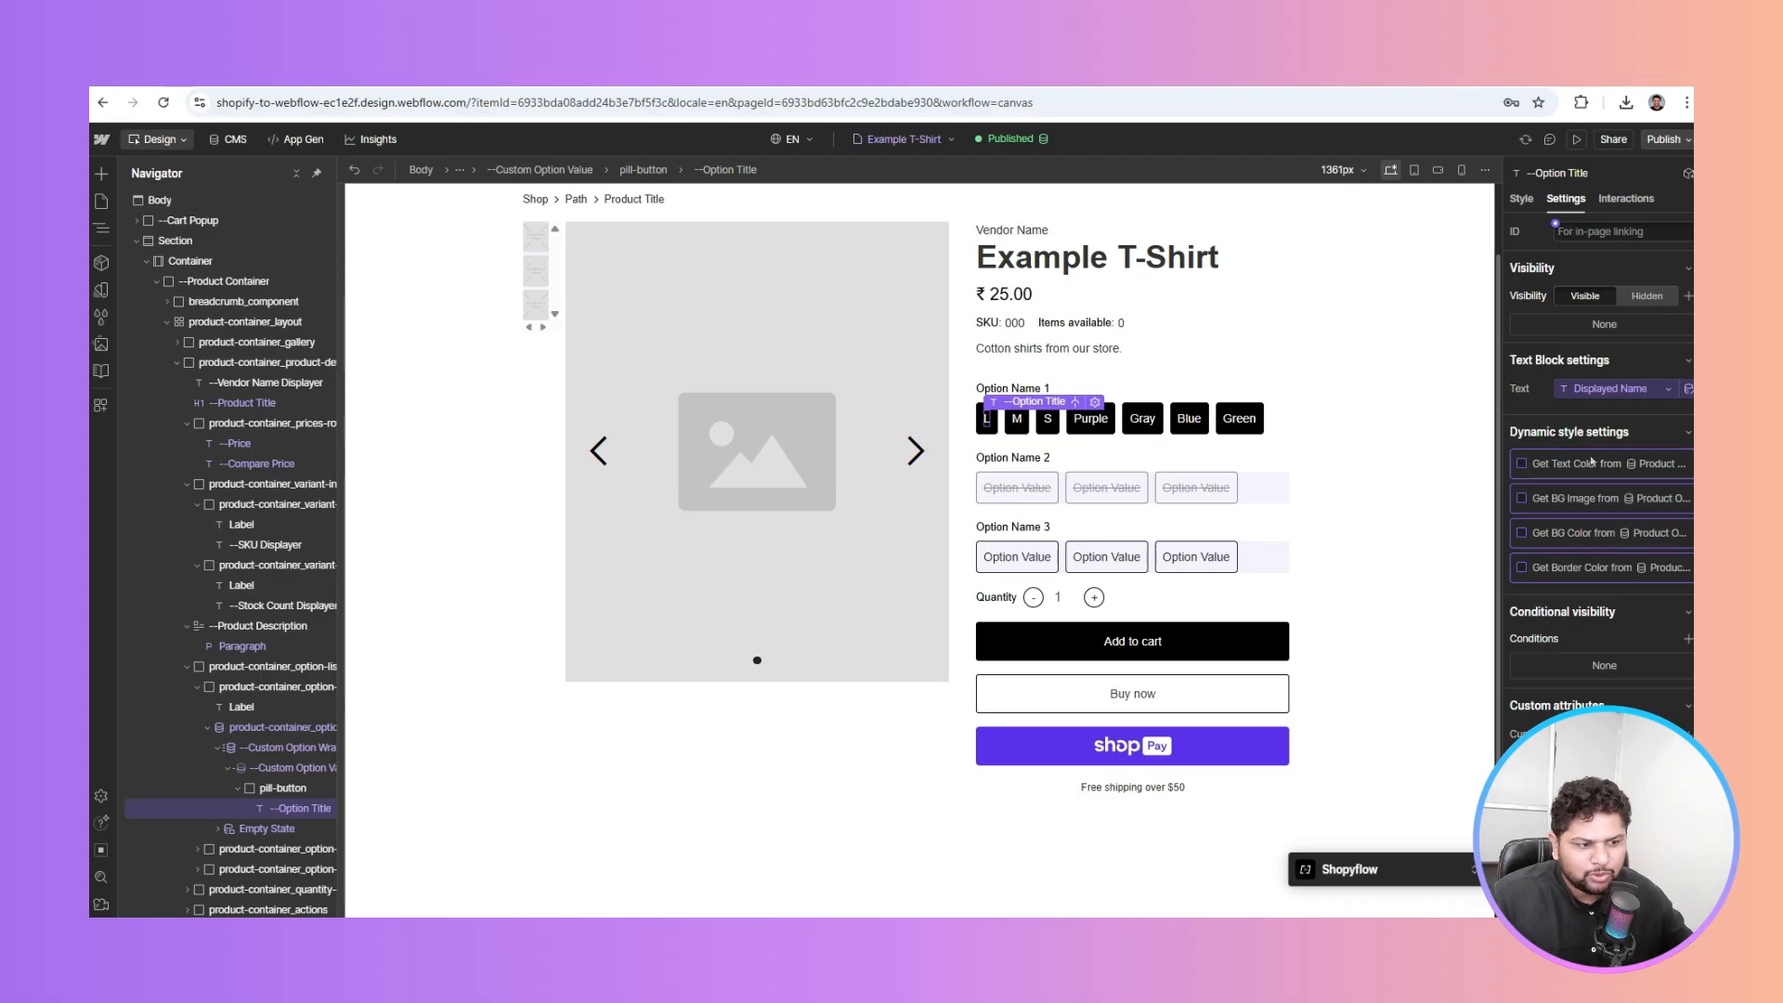
pyautogui.click(291, 786)
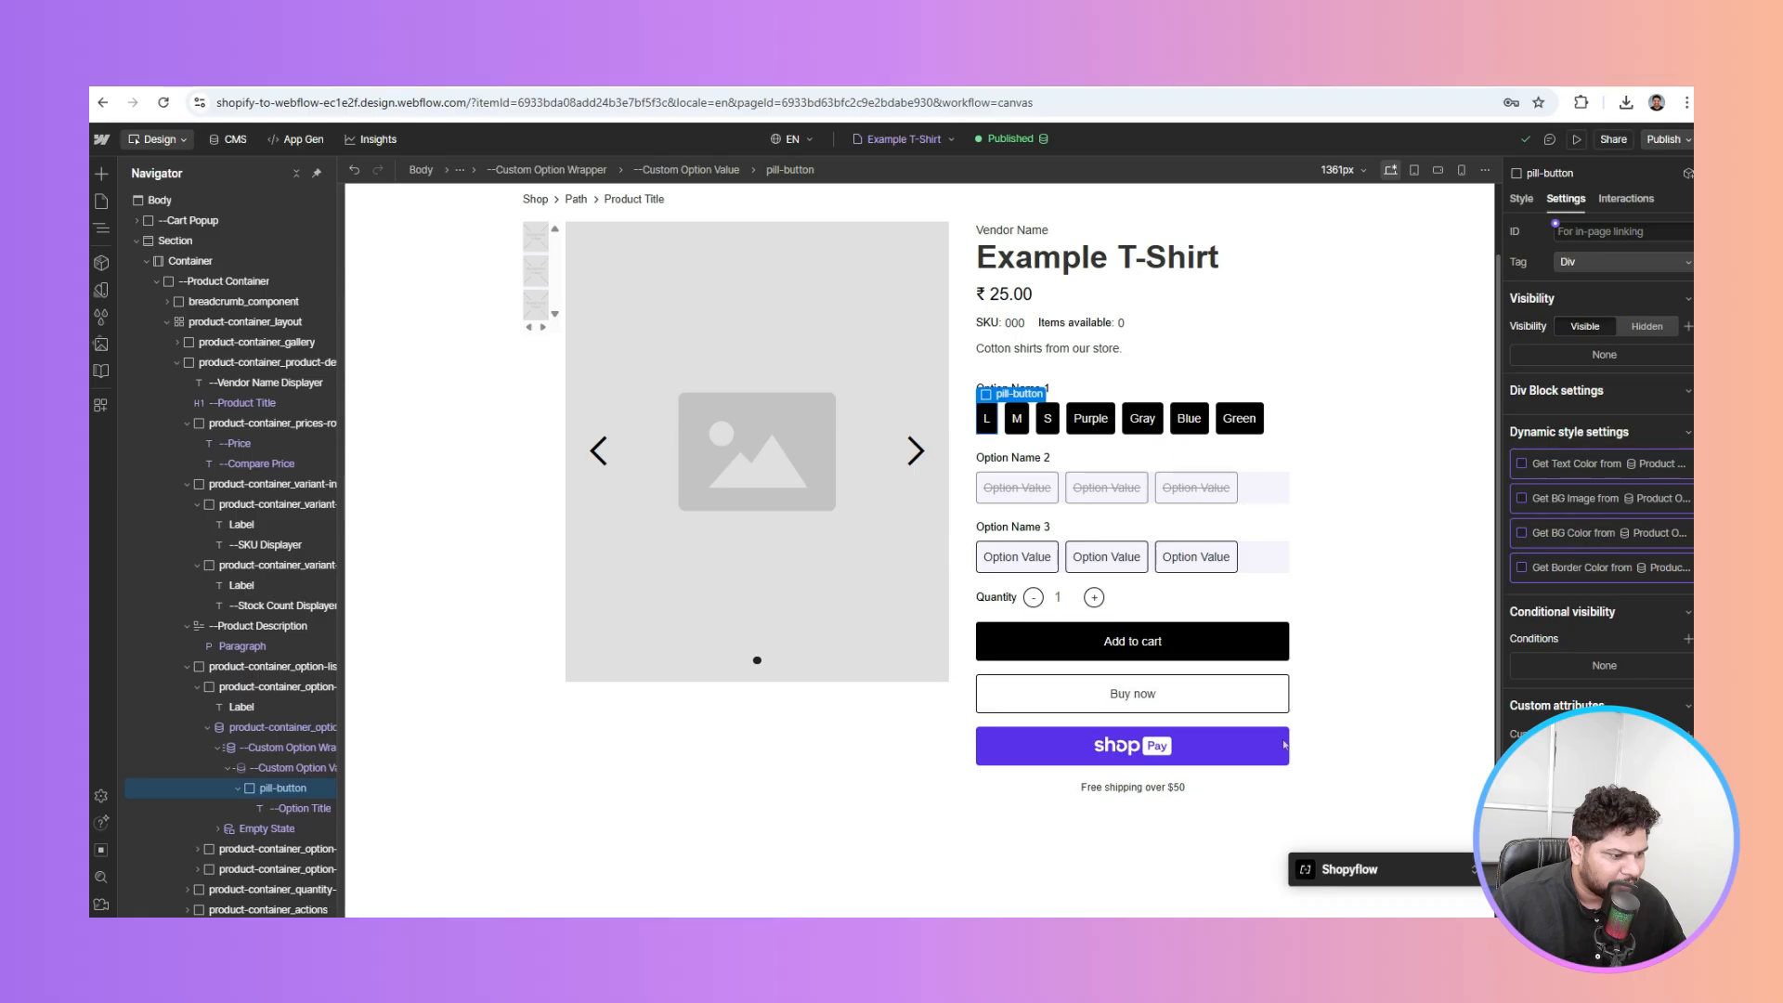
# Link a dynamic style on the repeating option value item to a Product Options field
pyautogui.click(301, 771)
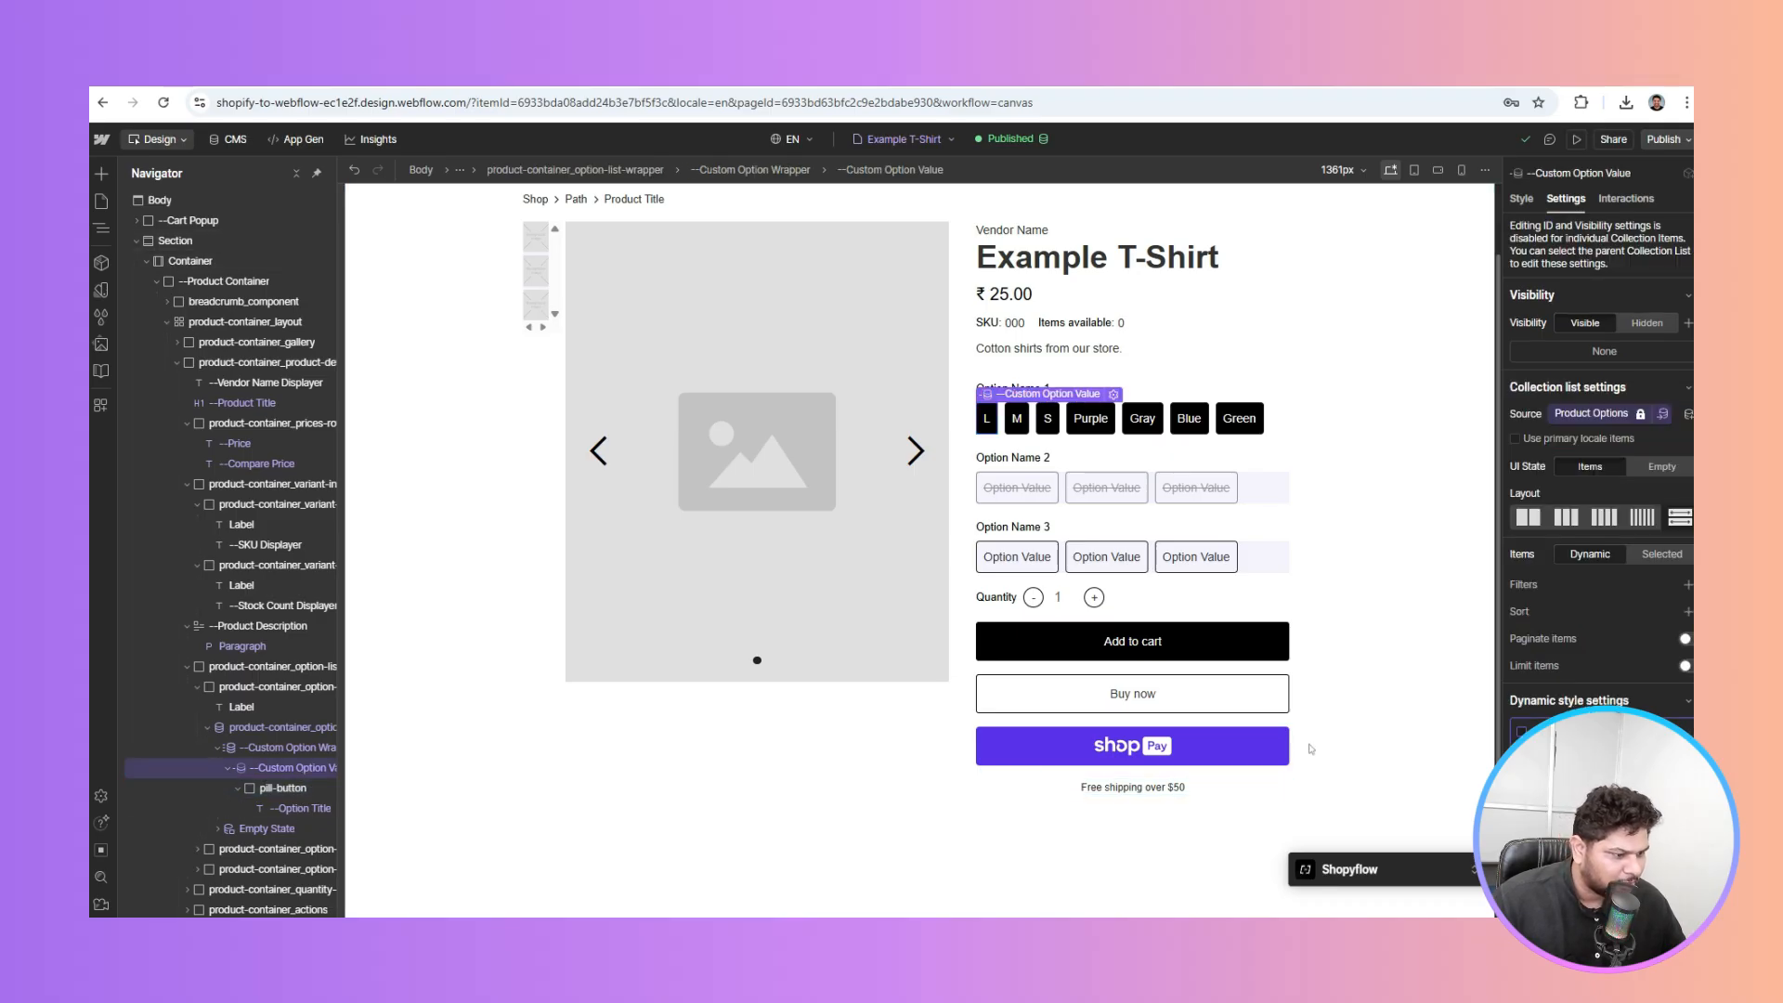
pyautogui.scroll(-1, 1595, 679)
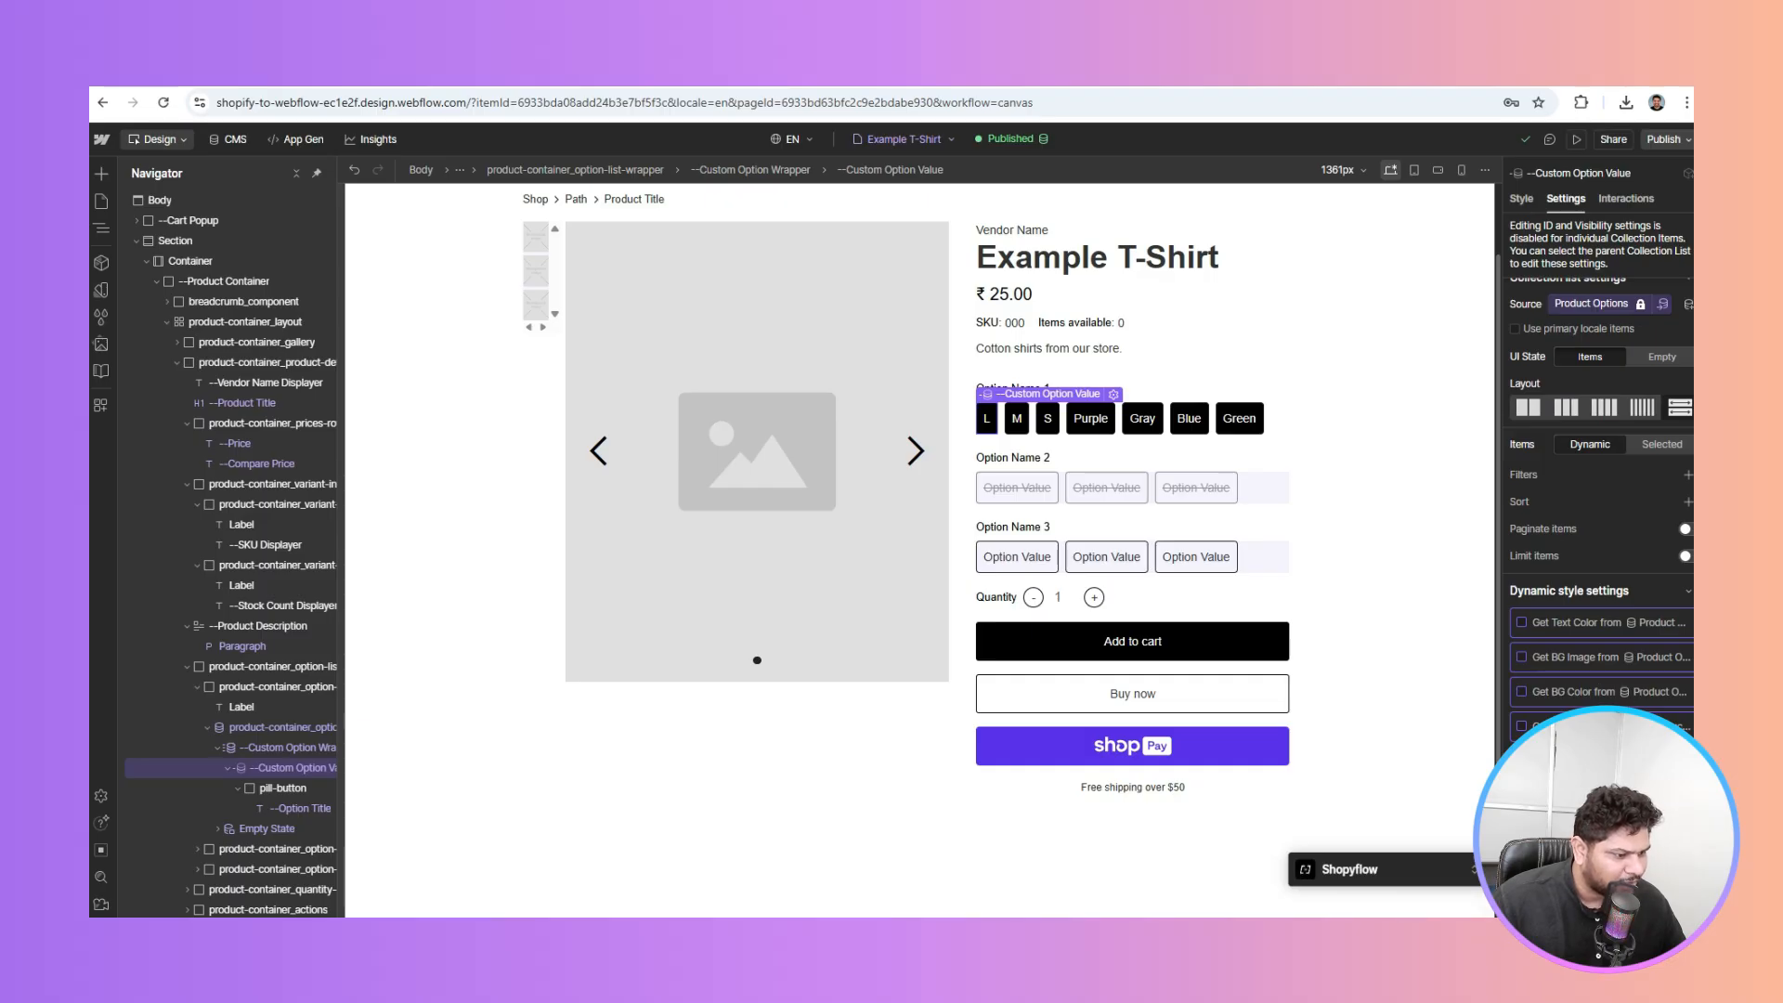
pyautogui.click(1616, 850)
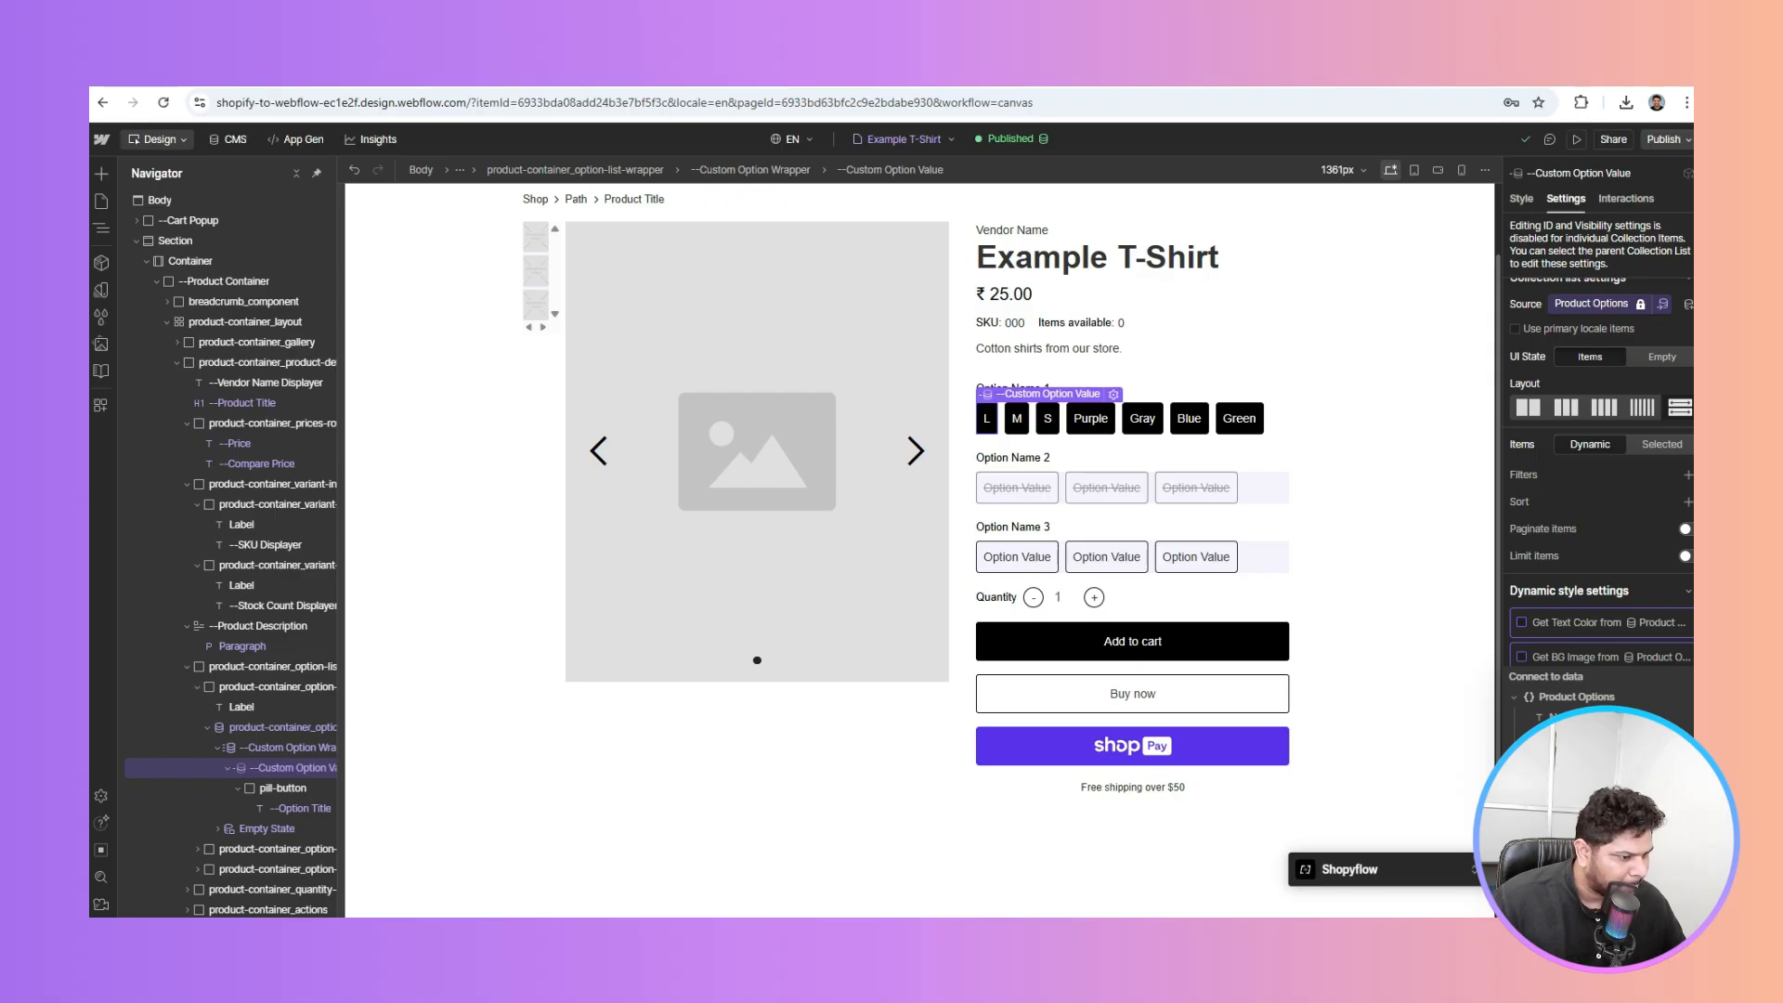
pyautogui.click(1588, 779)
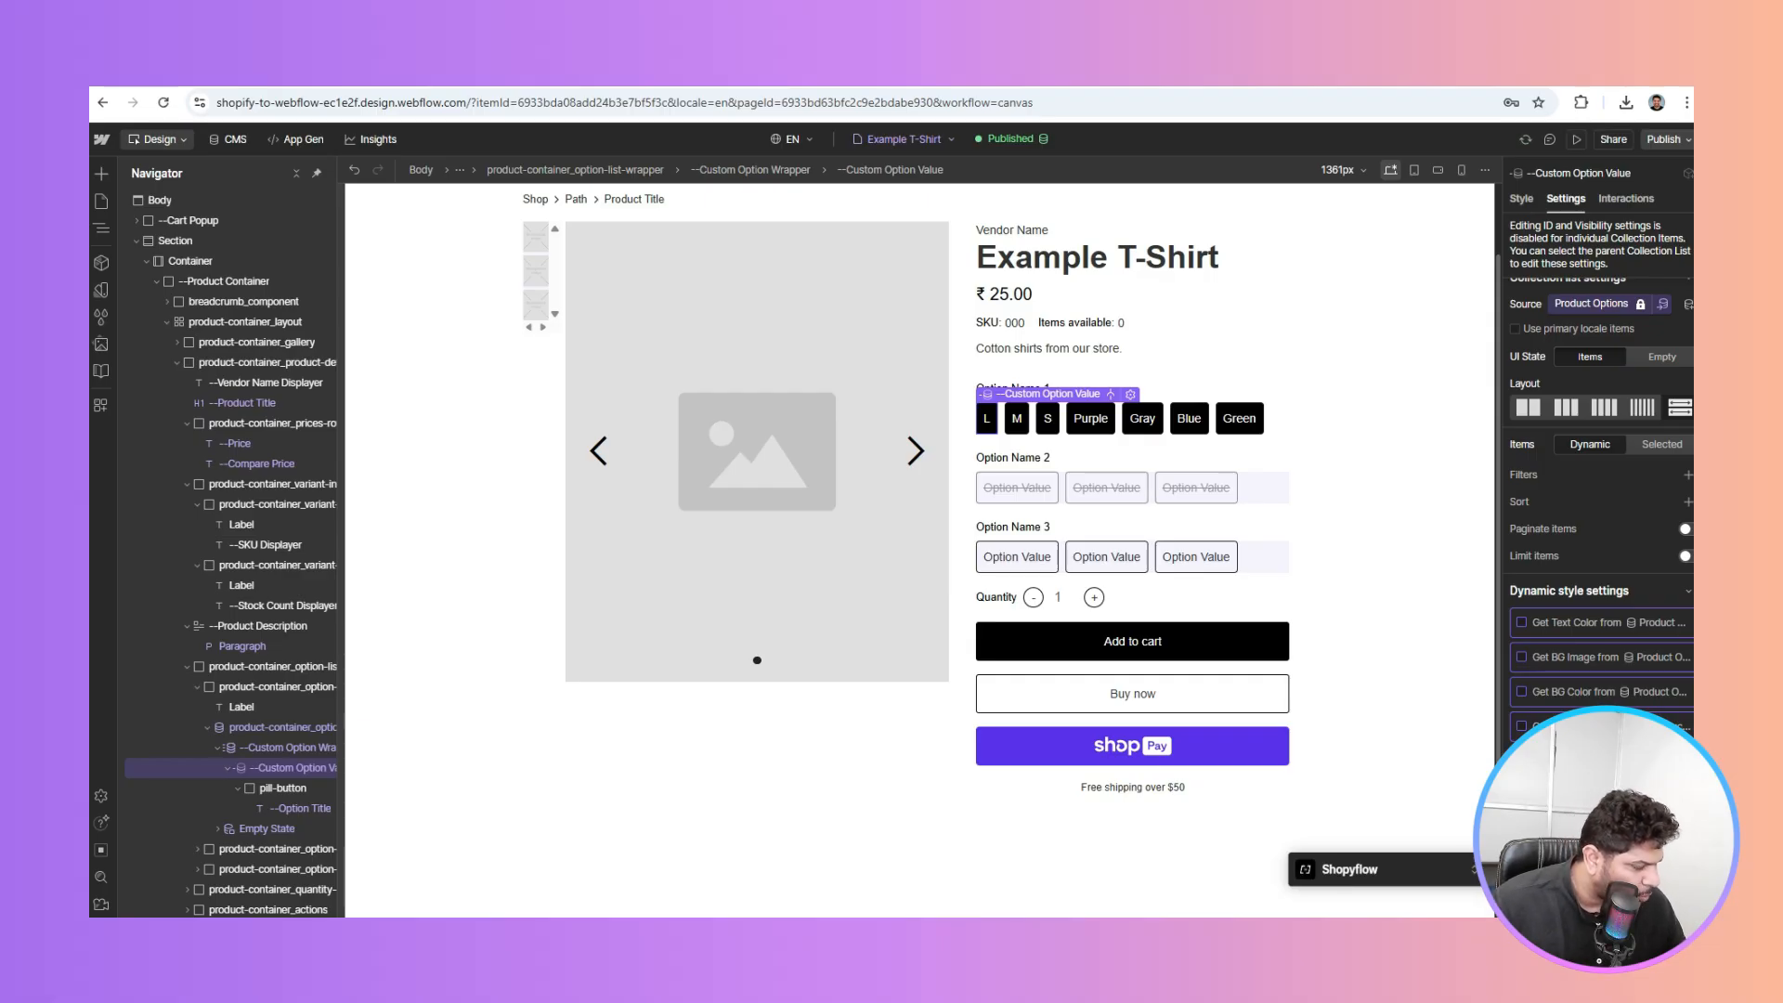
# Toggle the pill's Get BG Image binding on and back off, then select the Option Name 2 list
pyautogui.click(305, 748)
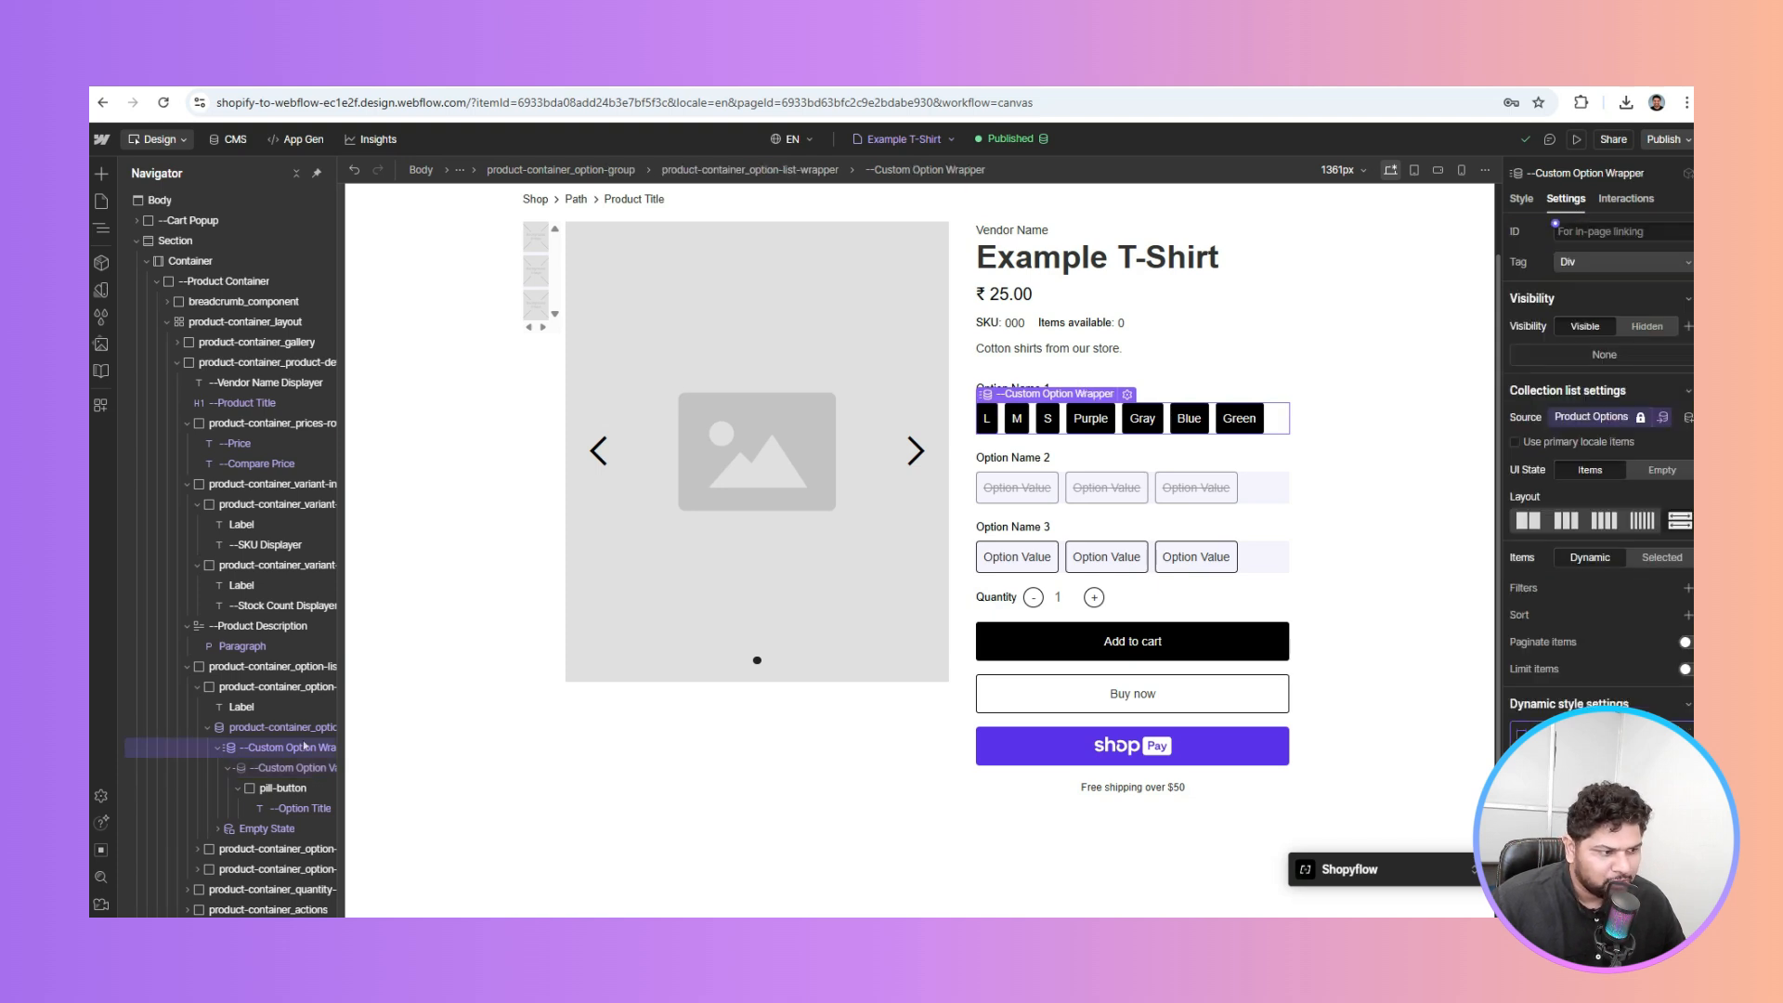
pyautogui.click(289, 769)
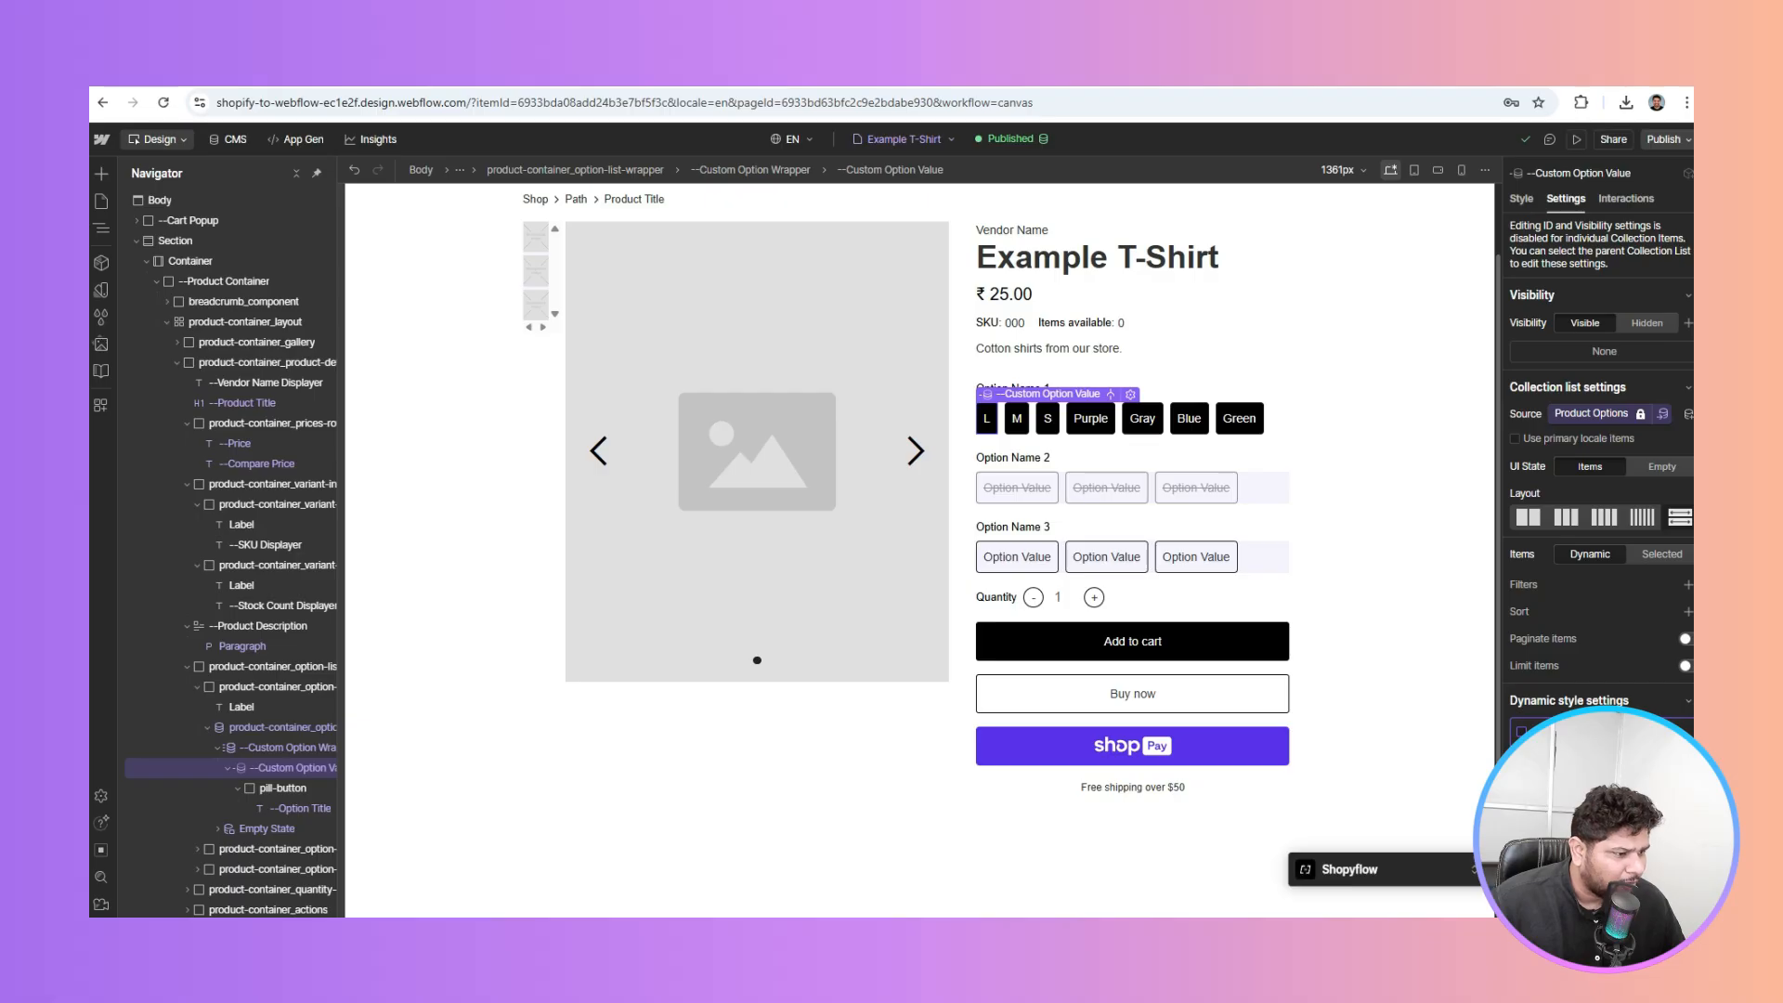
pyautogui.scroll(-1, 1593, 520)
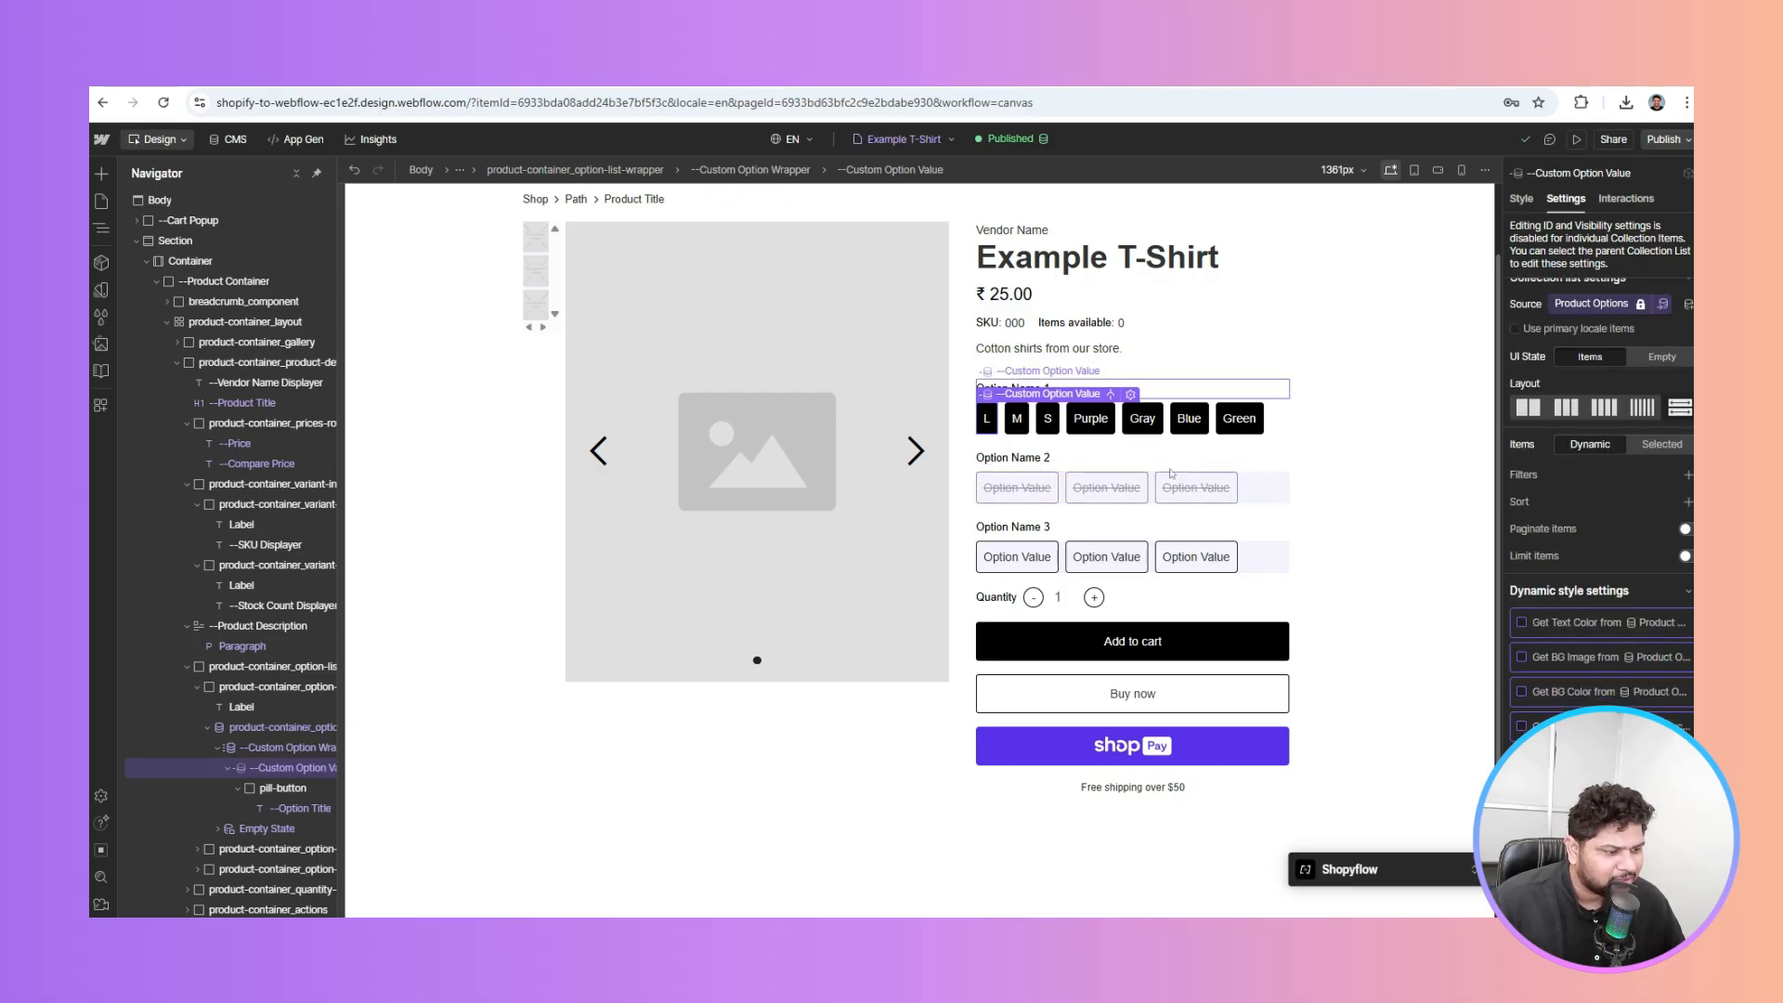
pyautogui.click(1588, 659)
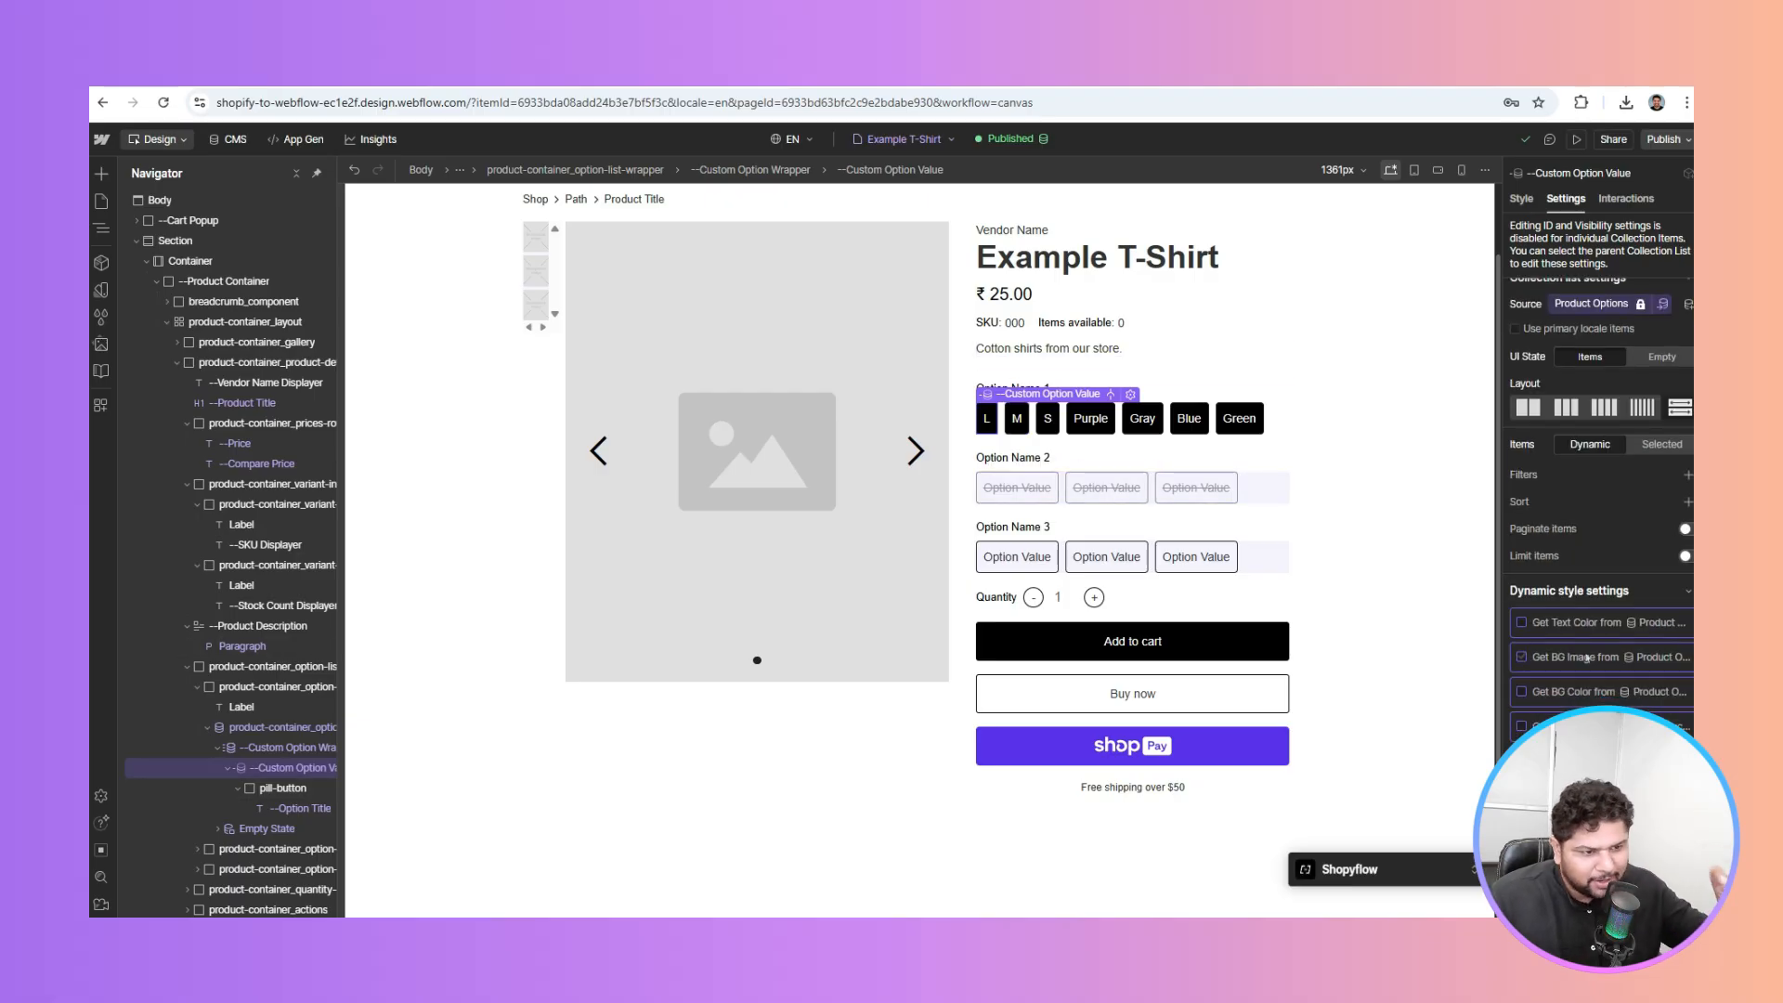
pyautogui.click(1587, 658)
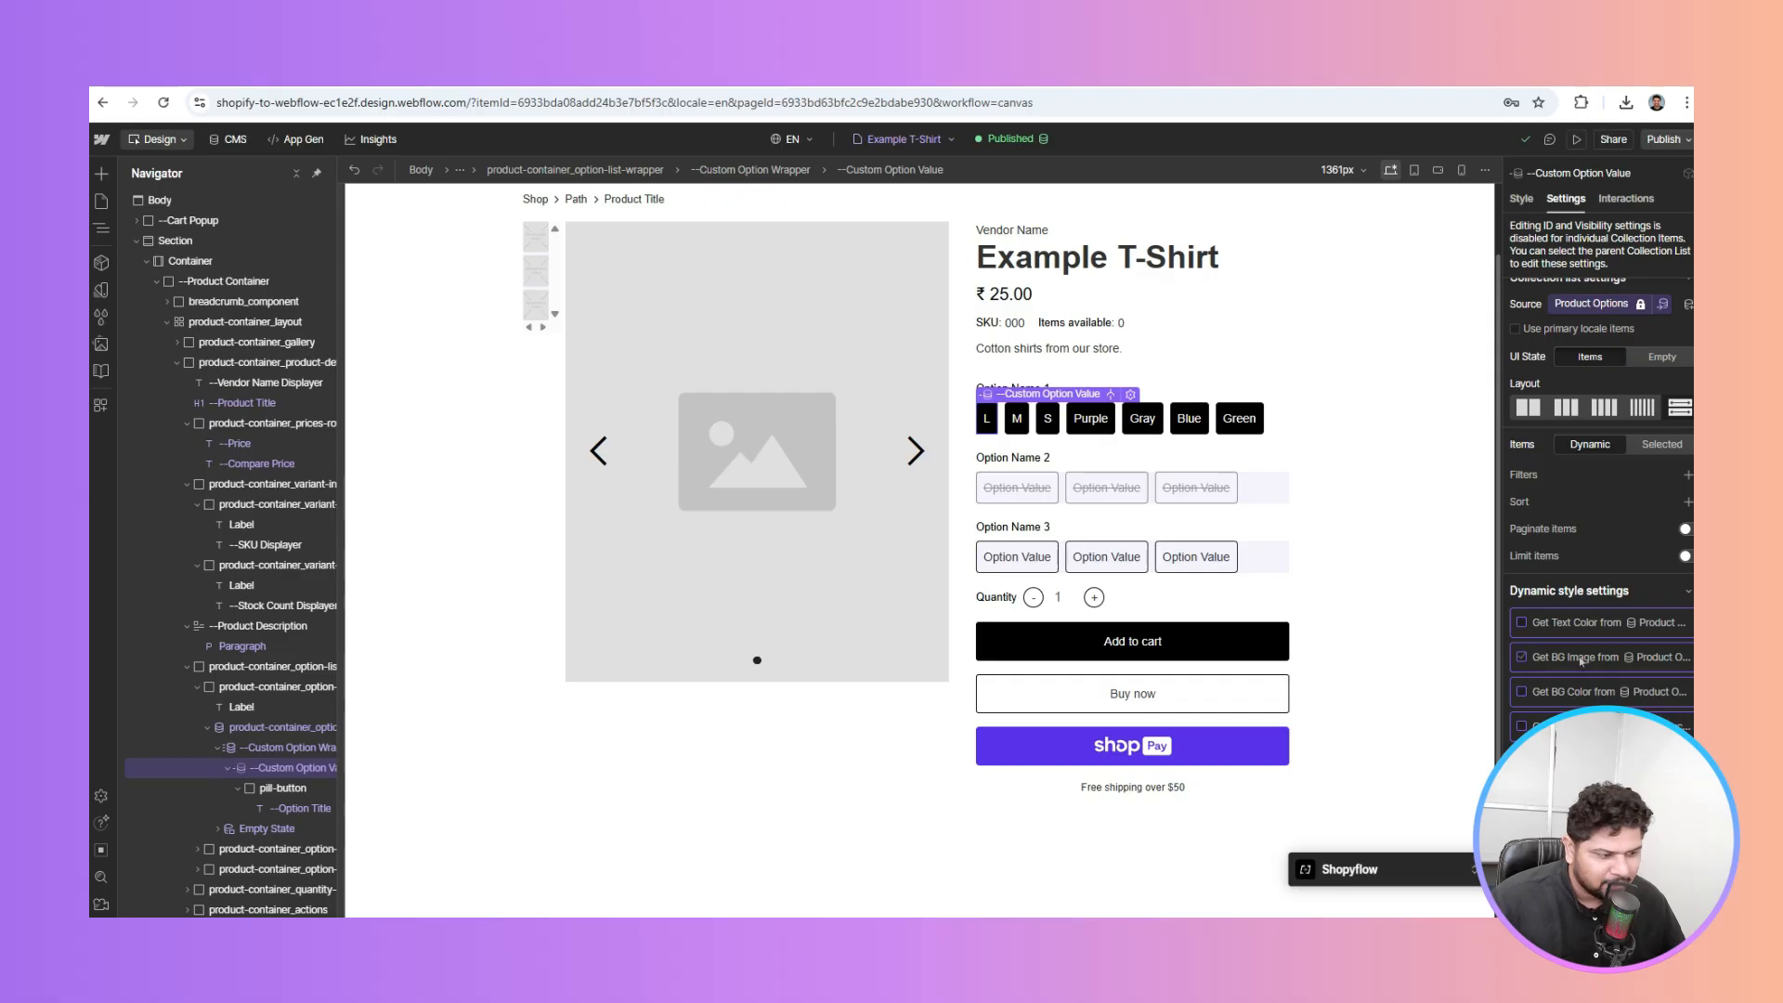
pyautogui.click(293, 809)
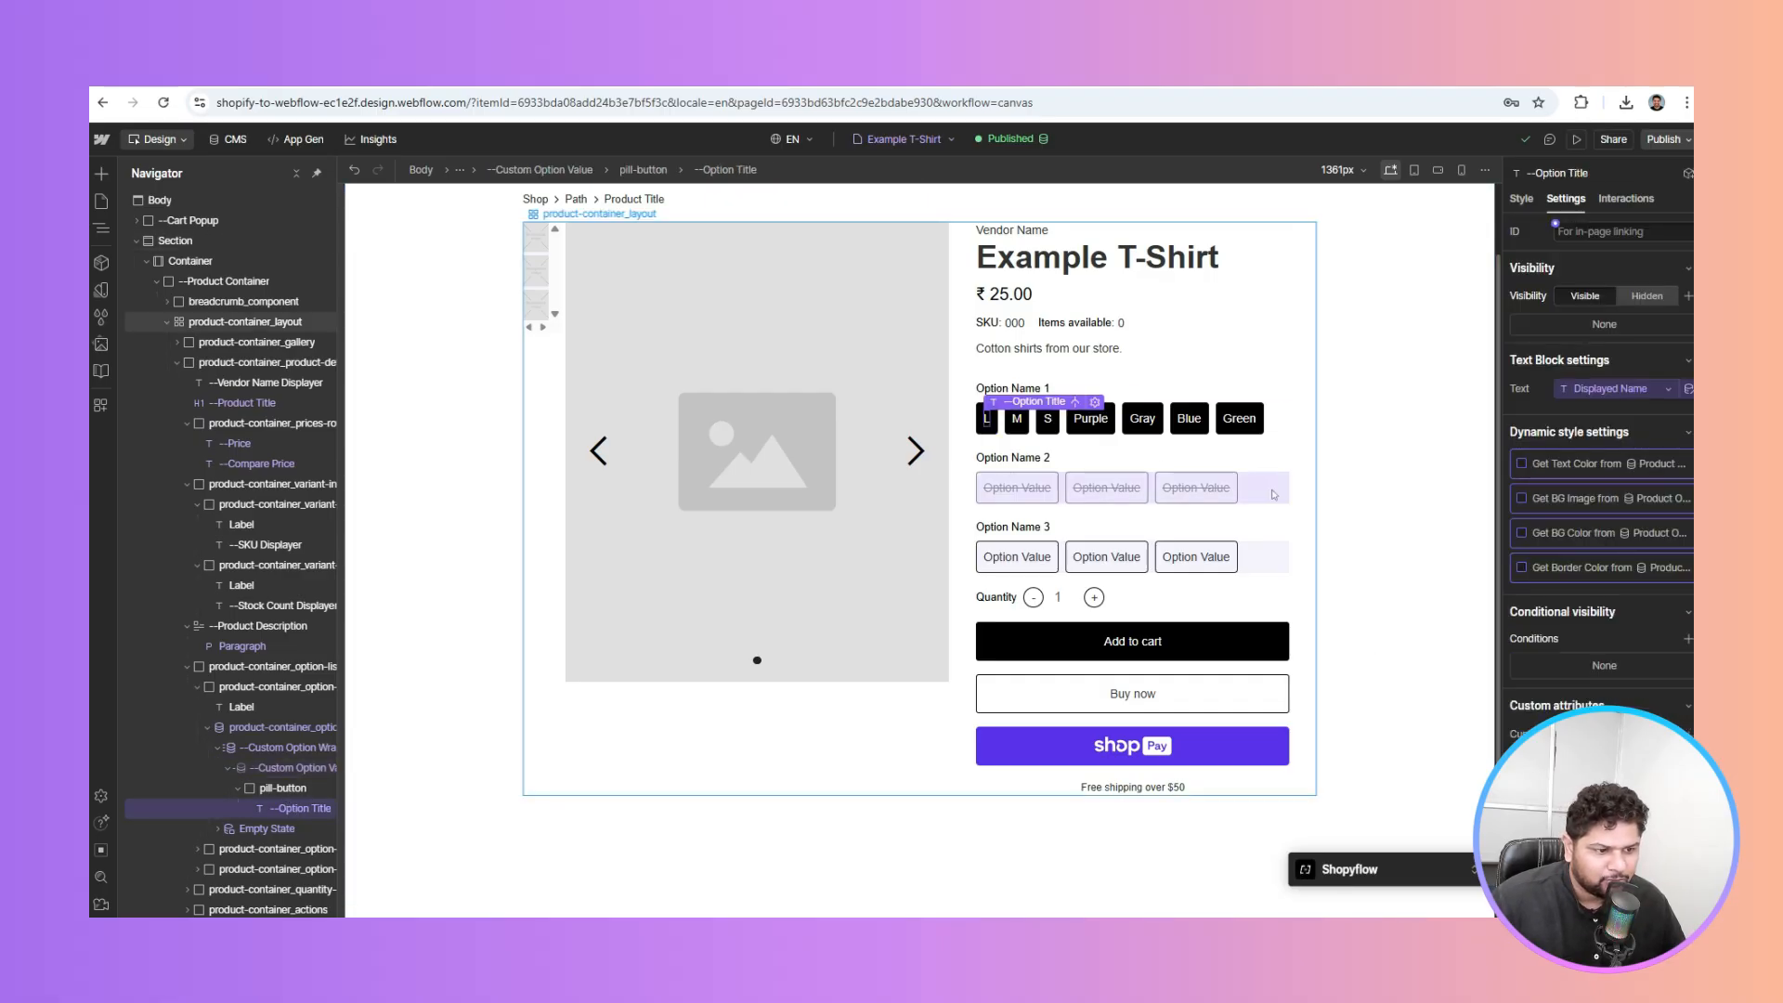
pyautogui.click(1274, 495)
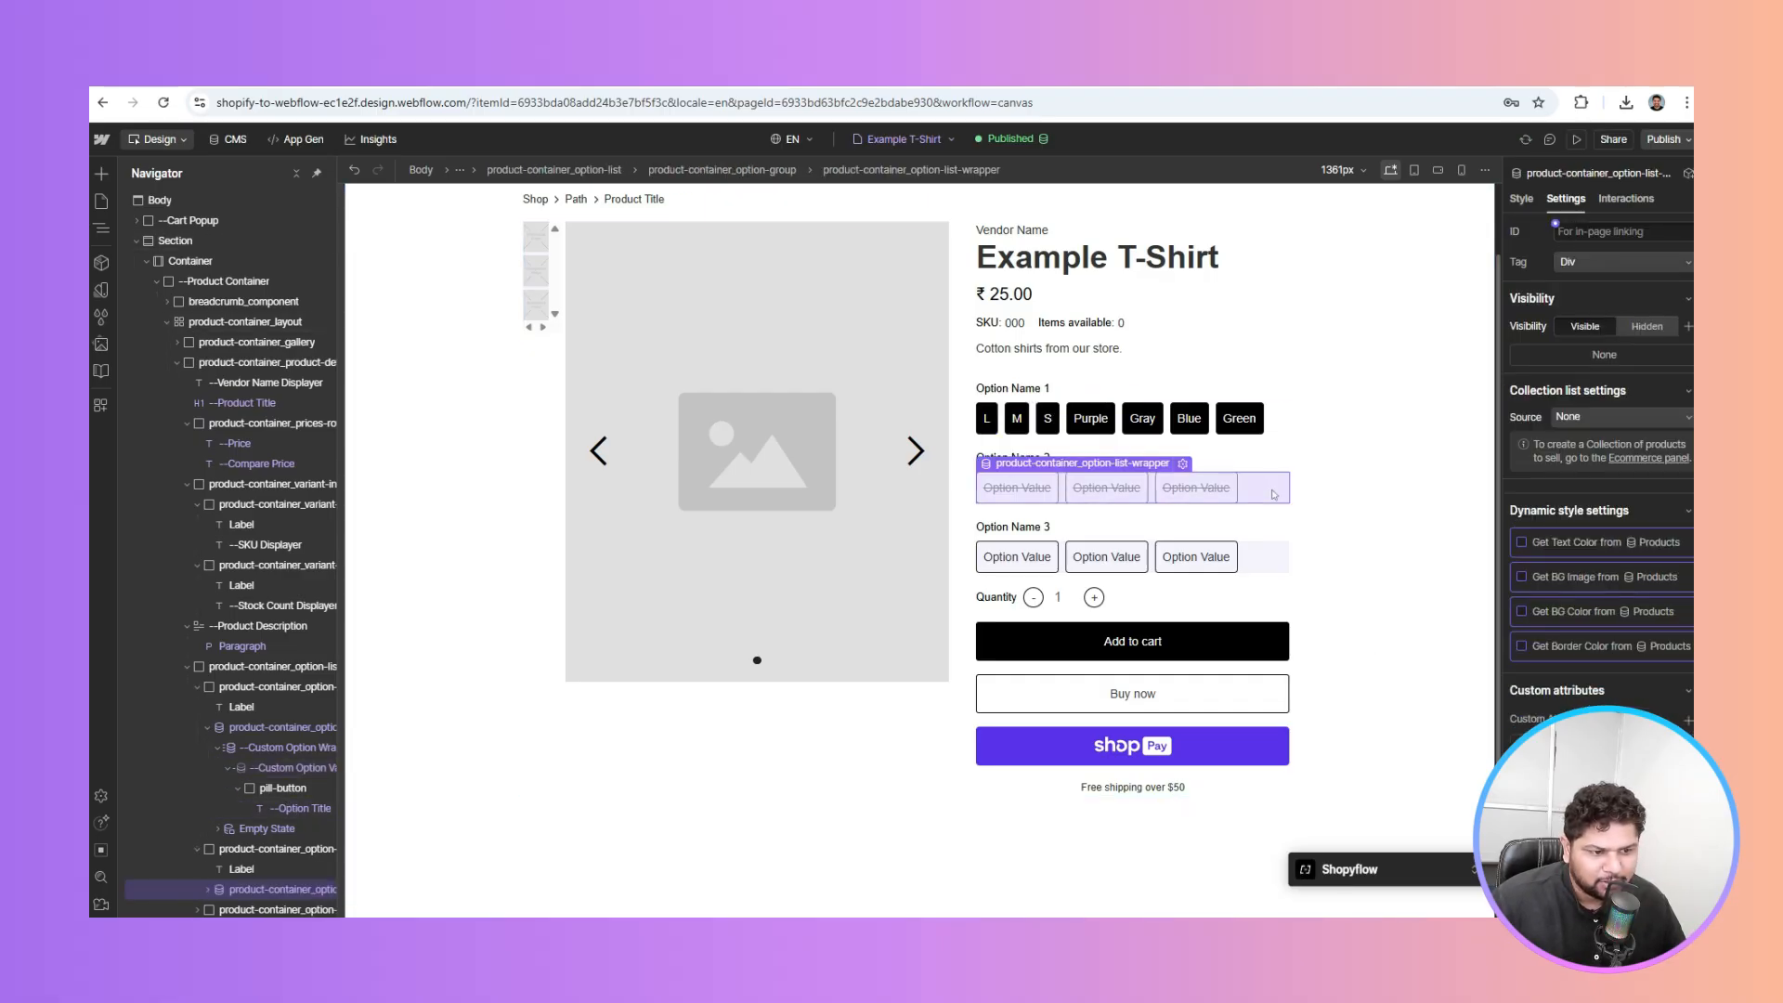
# Set the second option list's Collection list source to Product Option 2 Values
pyautogui.click(256, 851)
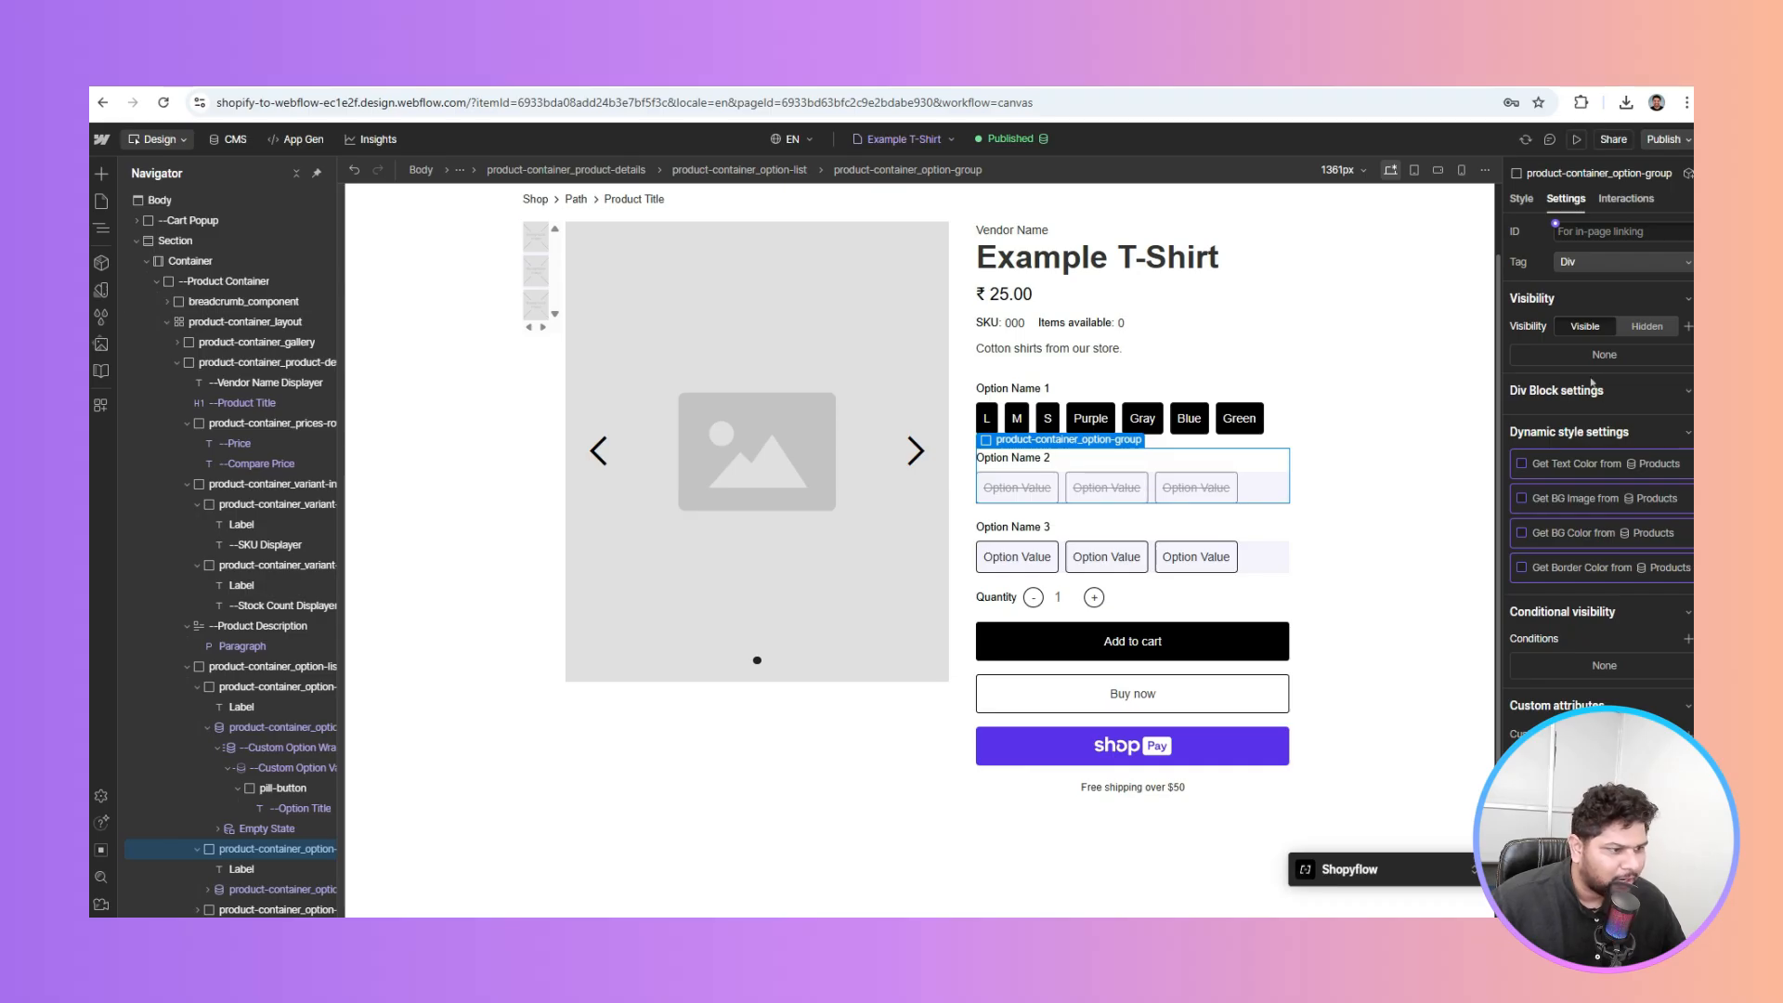
pyautogui.click(271, 890)
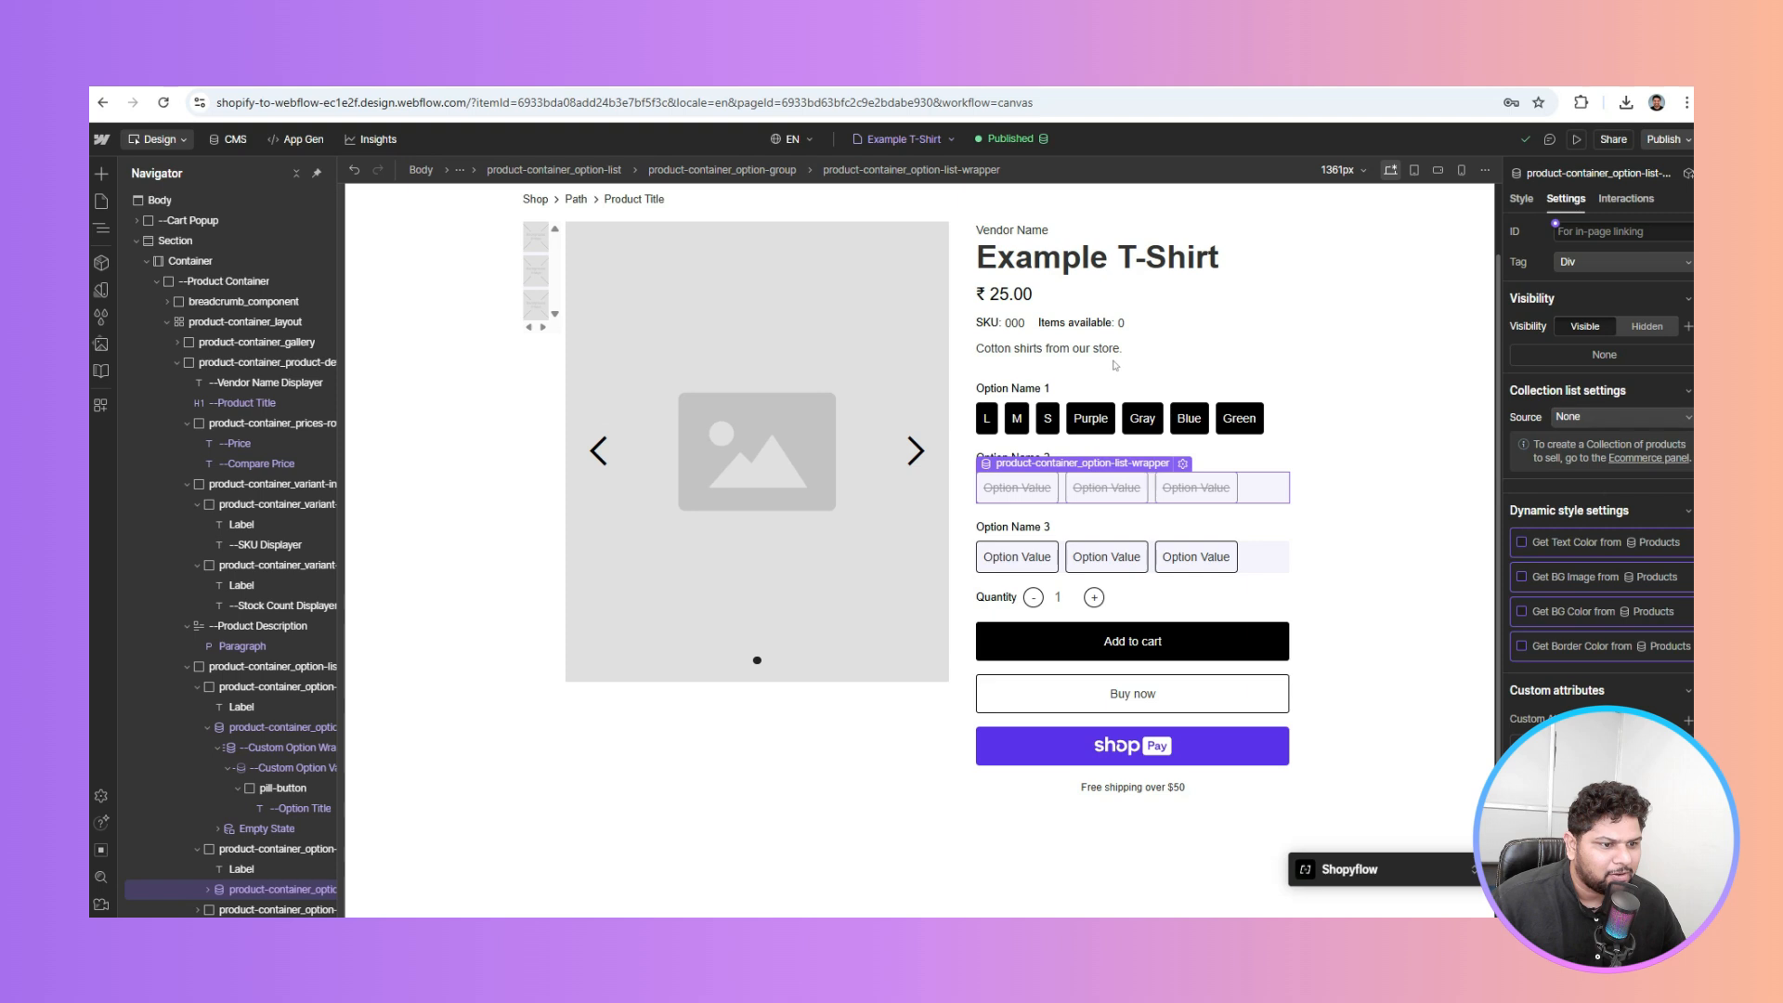
pyautogui.click(1572, 416)
pyautogui.scroll(-2, 1607, 462)
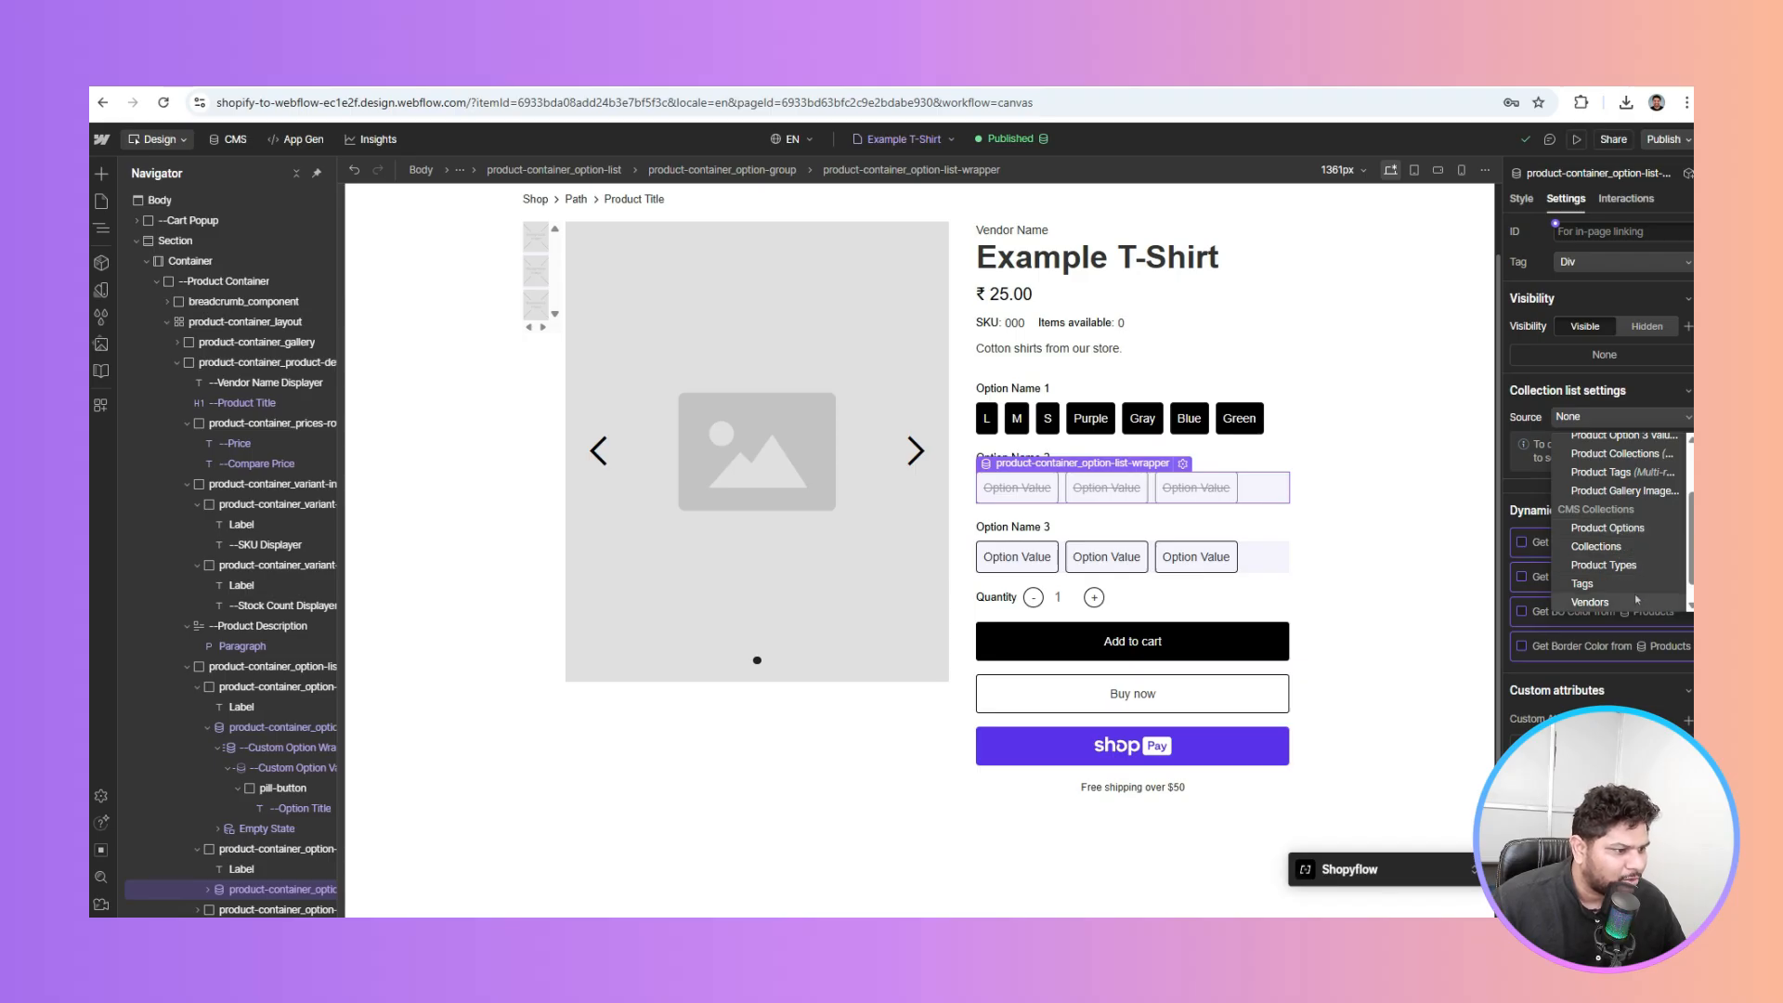
pyautogui.scroll(2, 1635, 594)
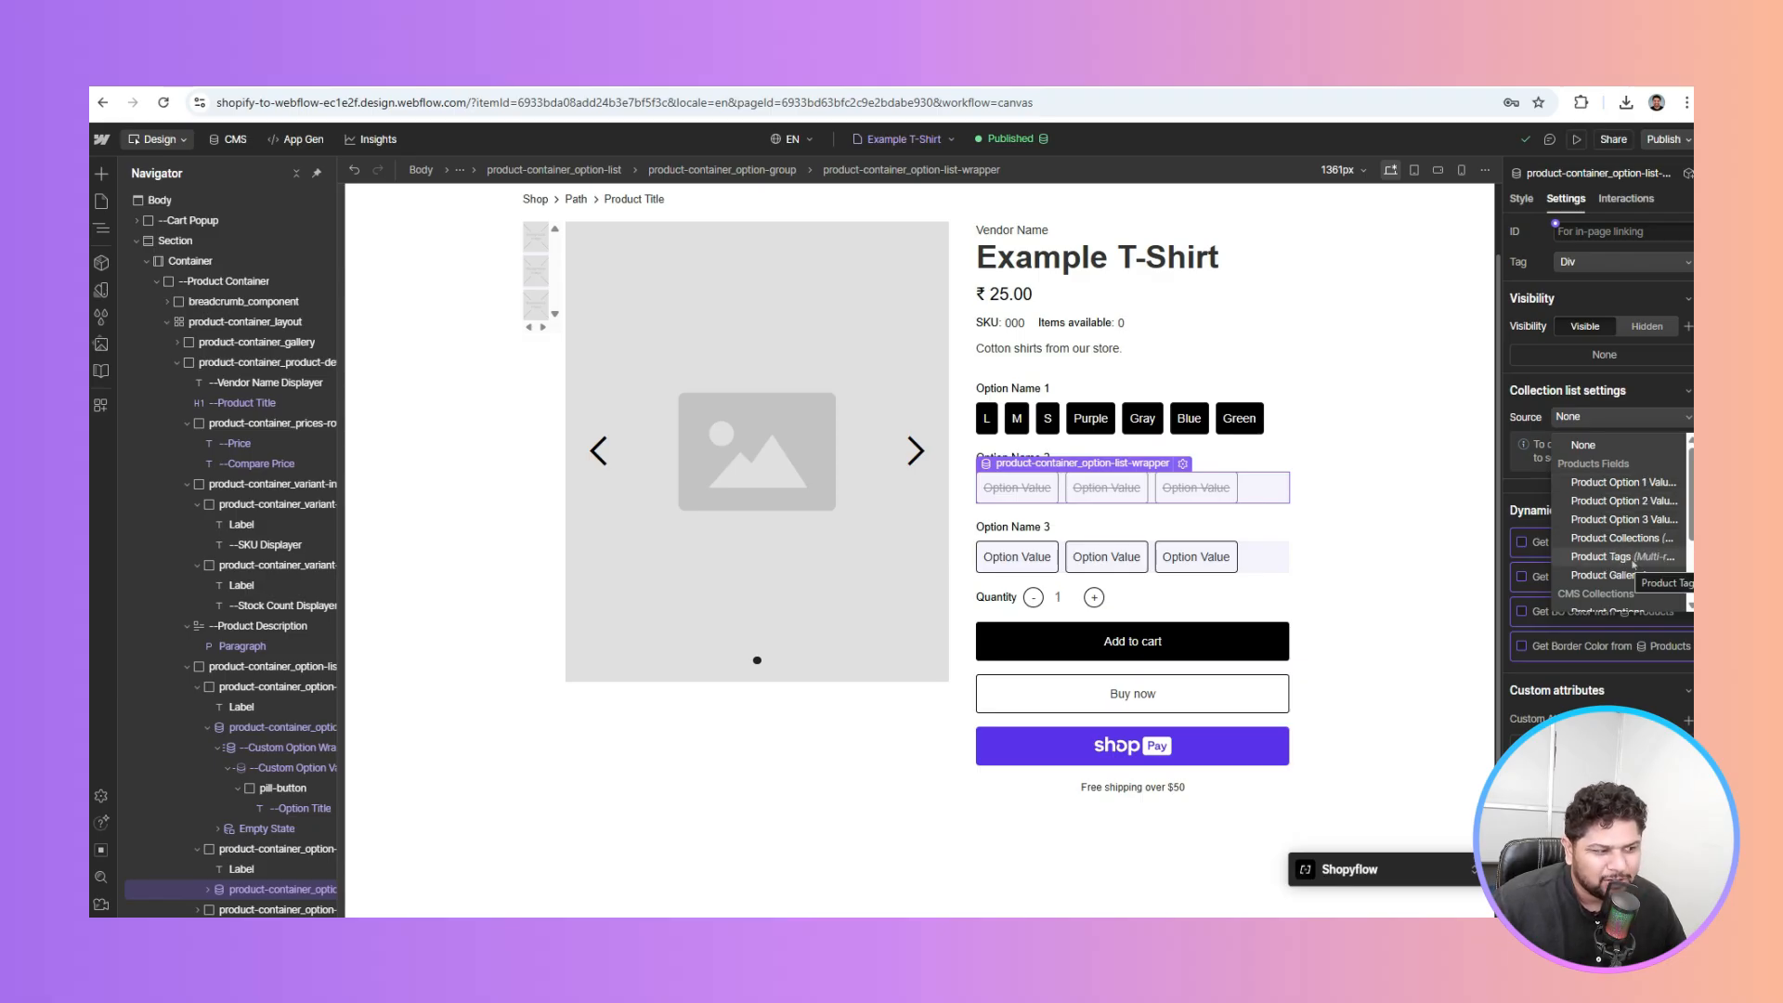
pyautogui.scroll(-2, 1633, 564)
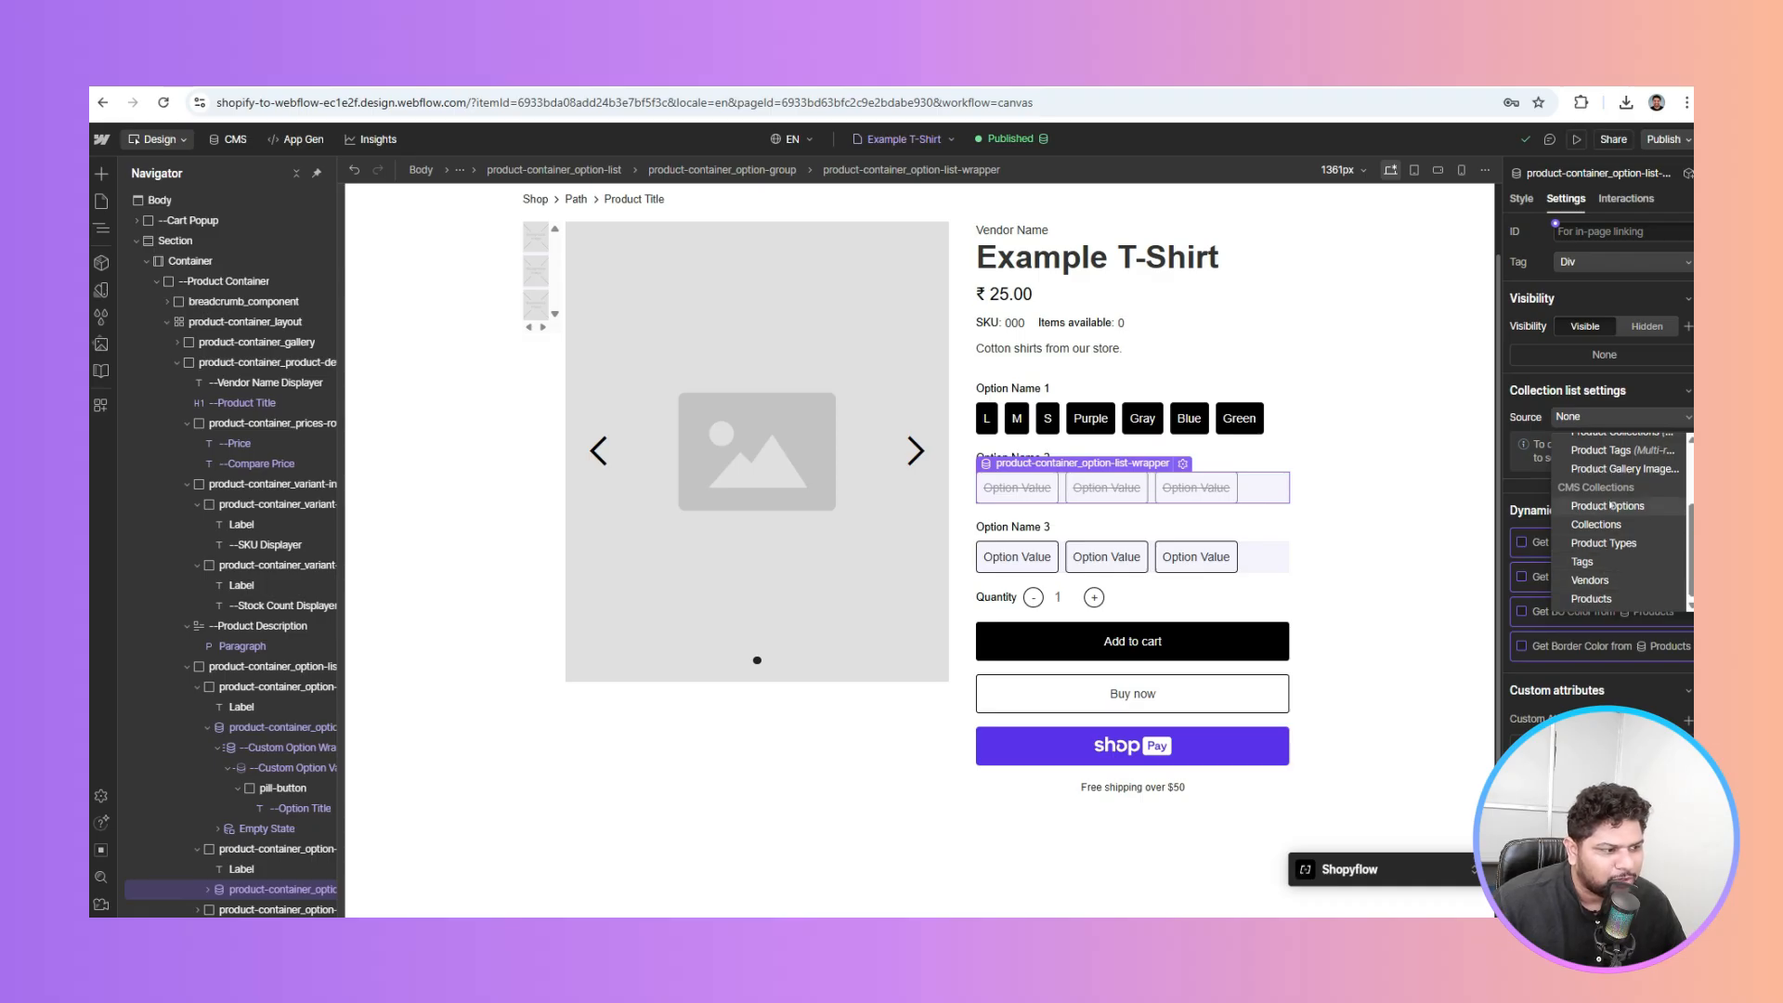
pyautogui.scroll(2, 1611, 503)
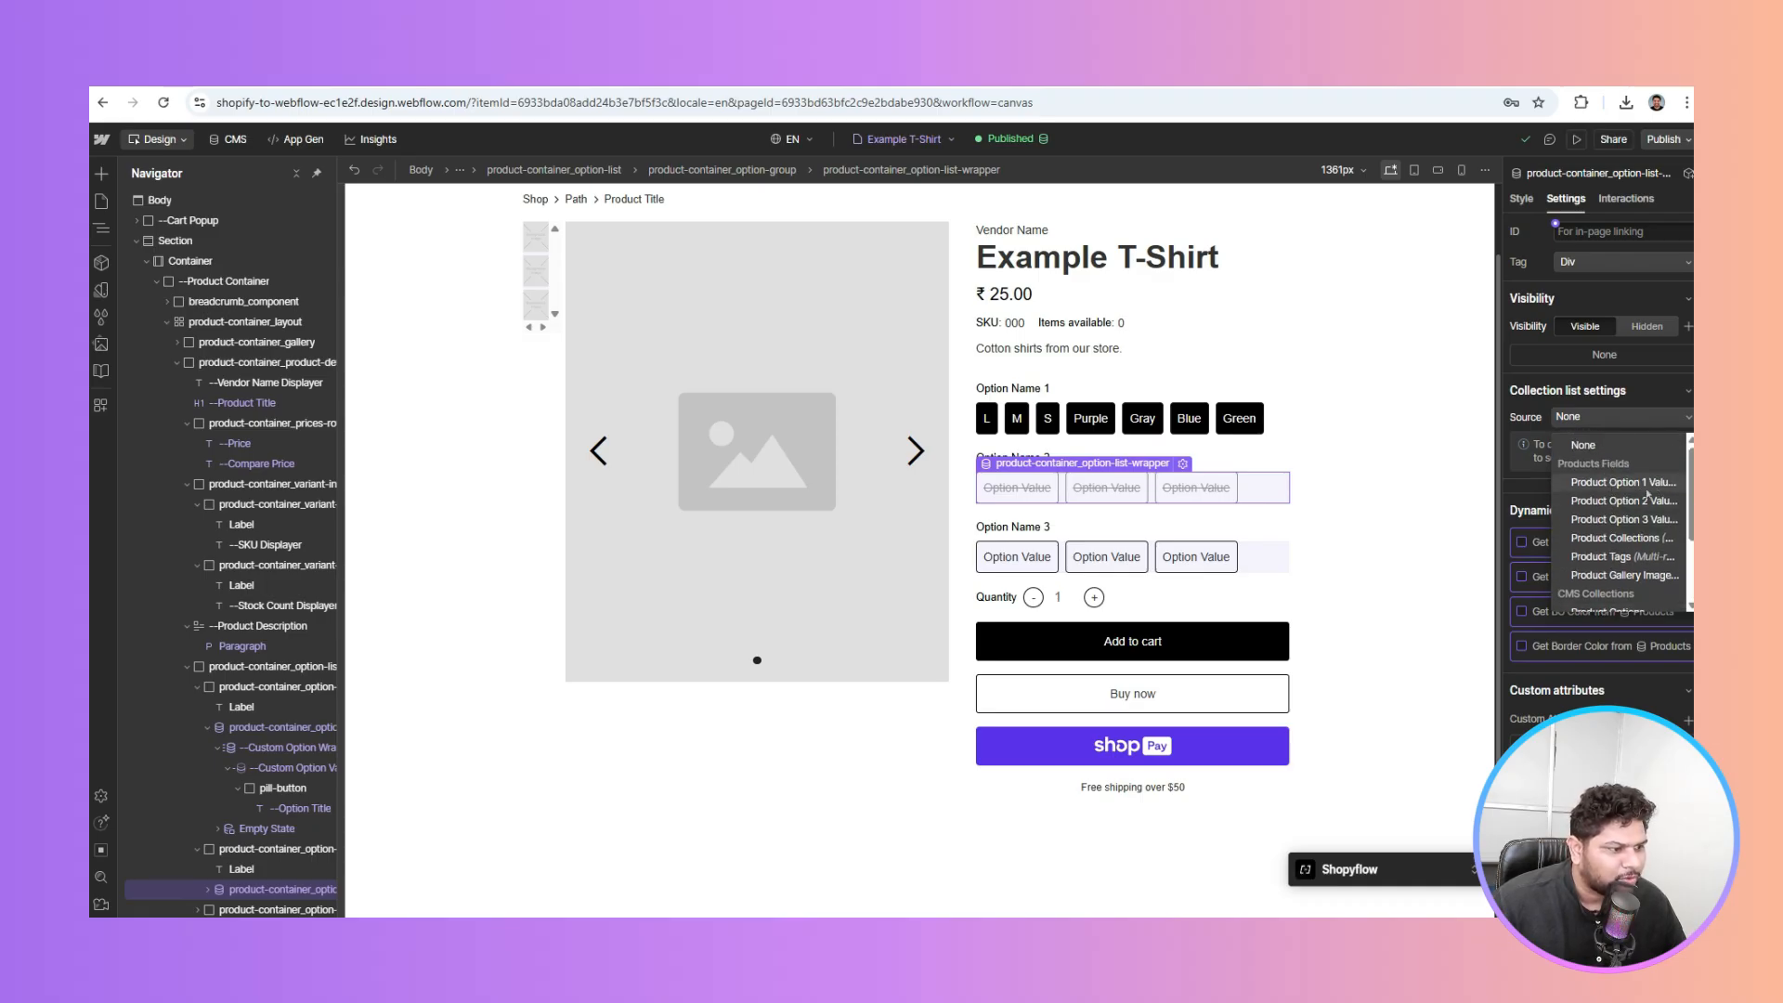
pyautogui.click(1596, 503)
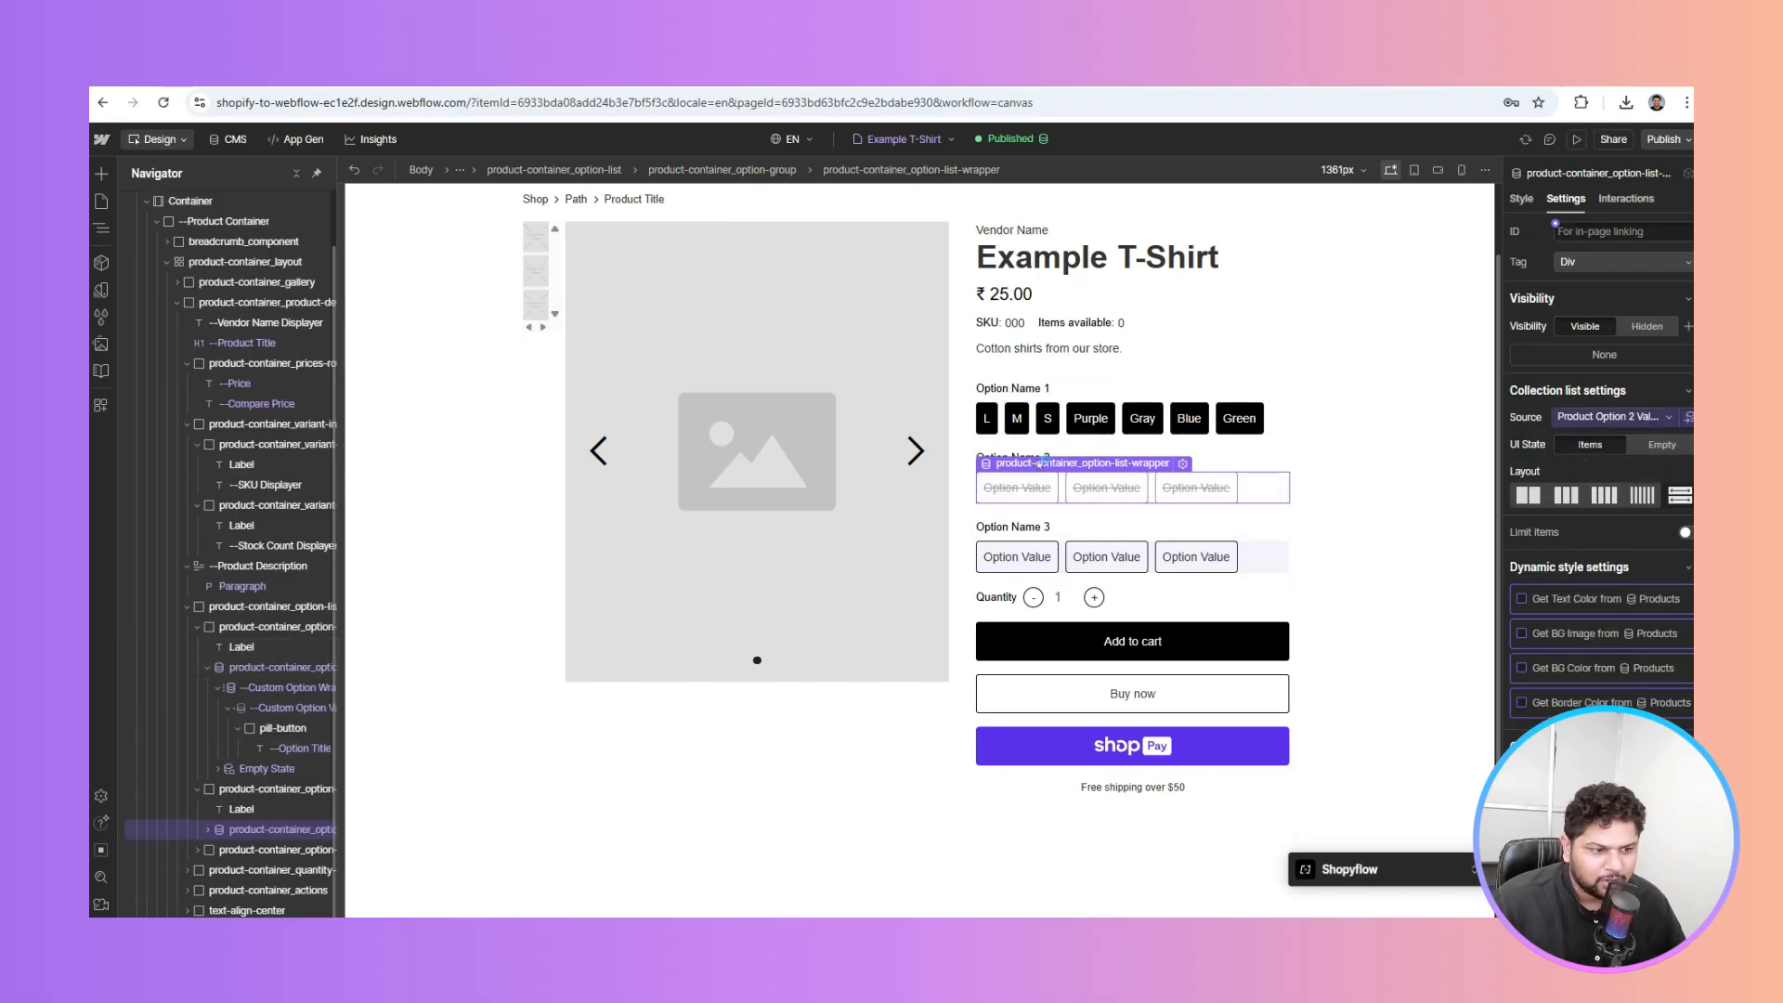
pyautogui.click(1031, 491)
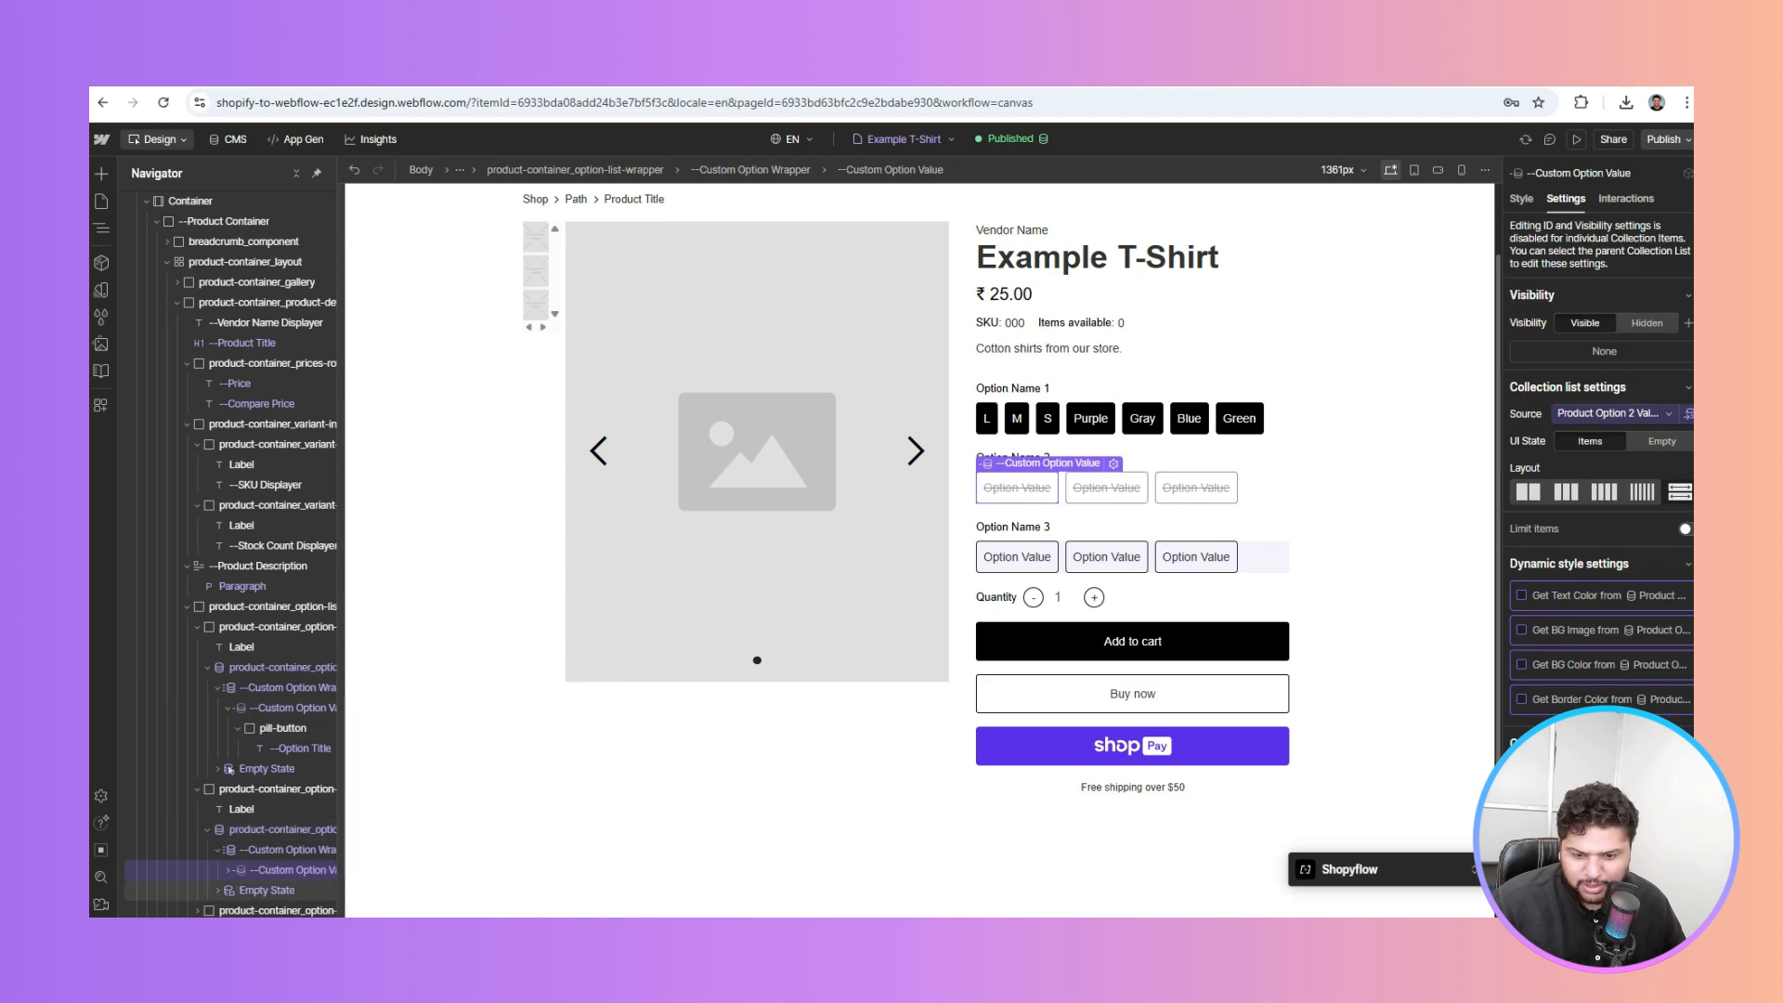
# Bind the Option Name 2 pills' Option Title to Displayed Name so they read S, M and L
pyautogui.click(228, 869)
pyautogui.scroll(-1, 244, 836)
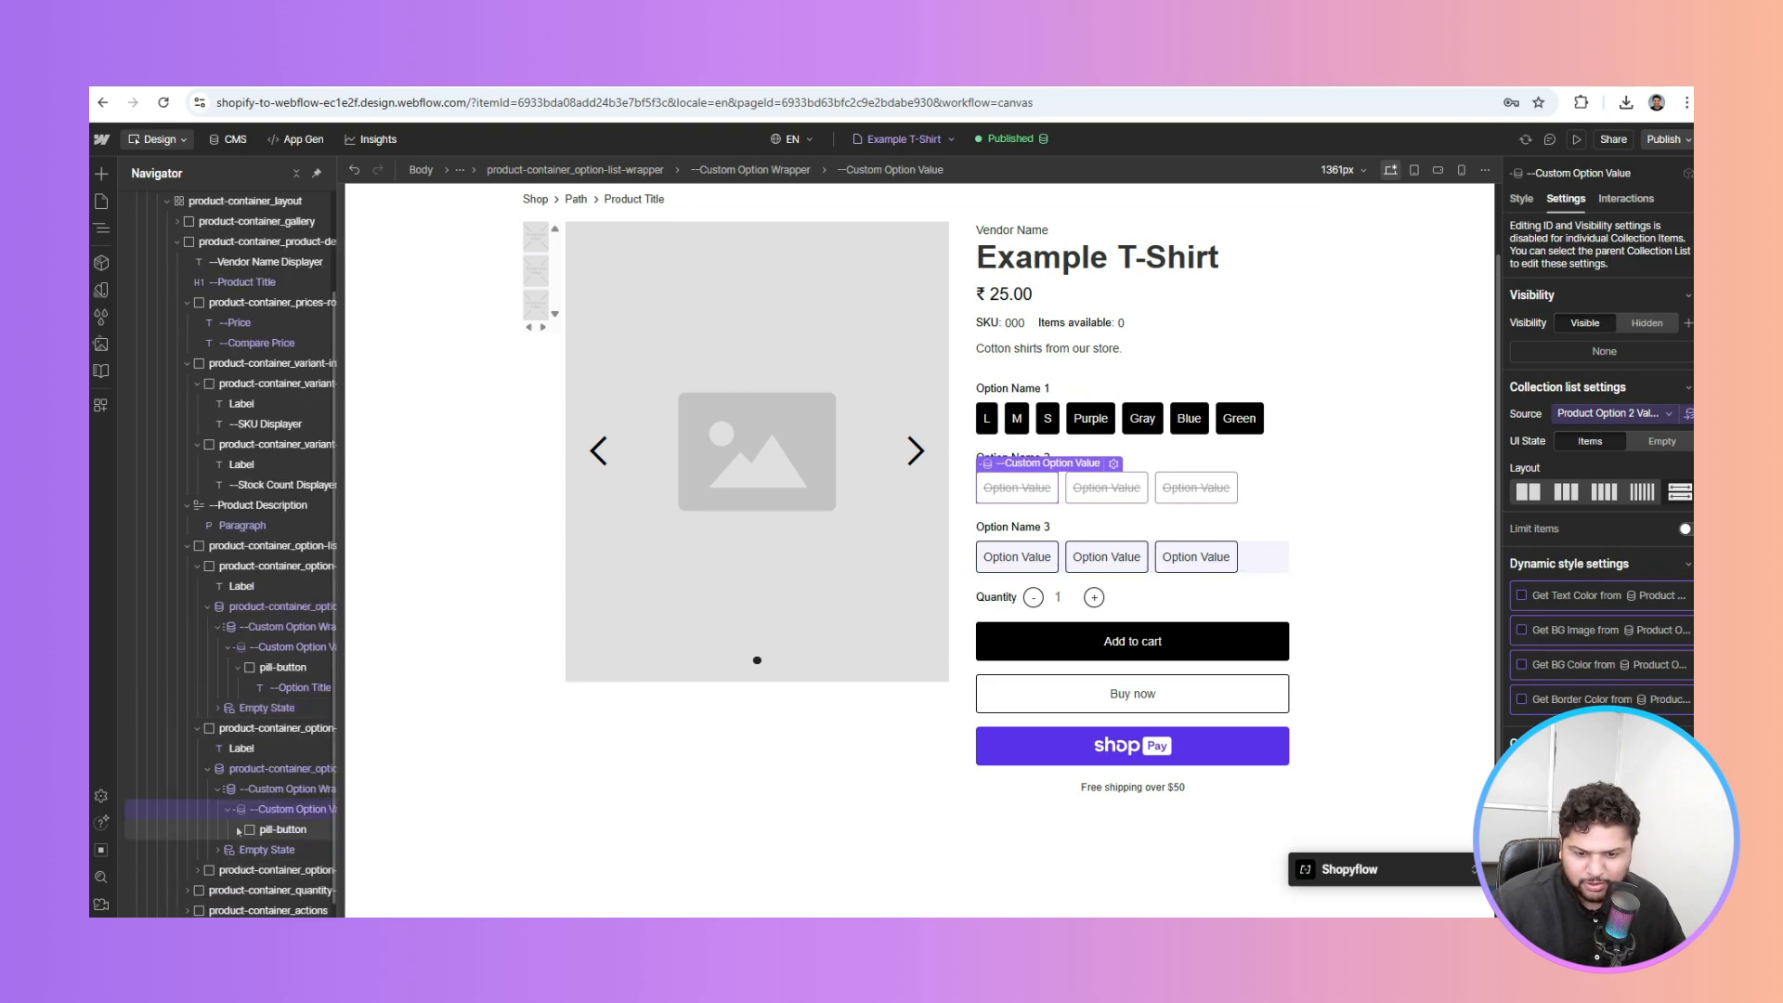
pyautogui.click(294, 850)
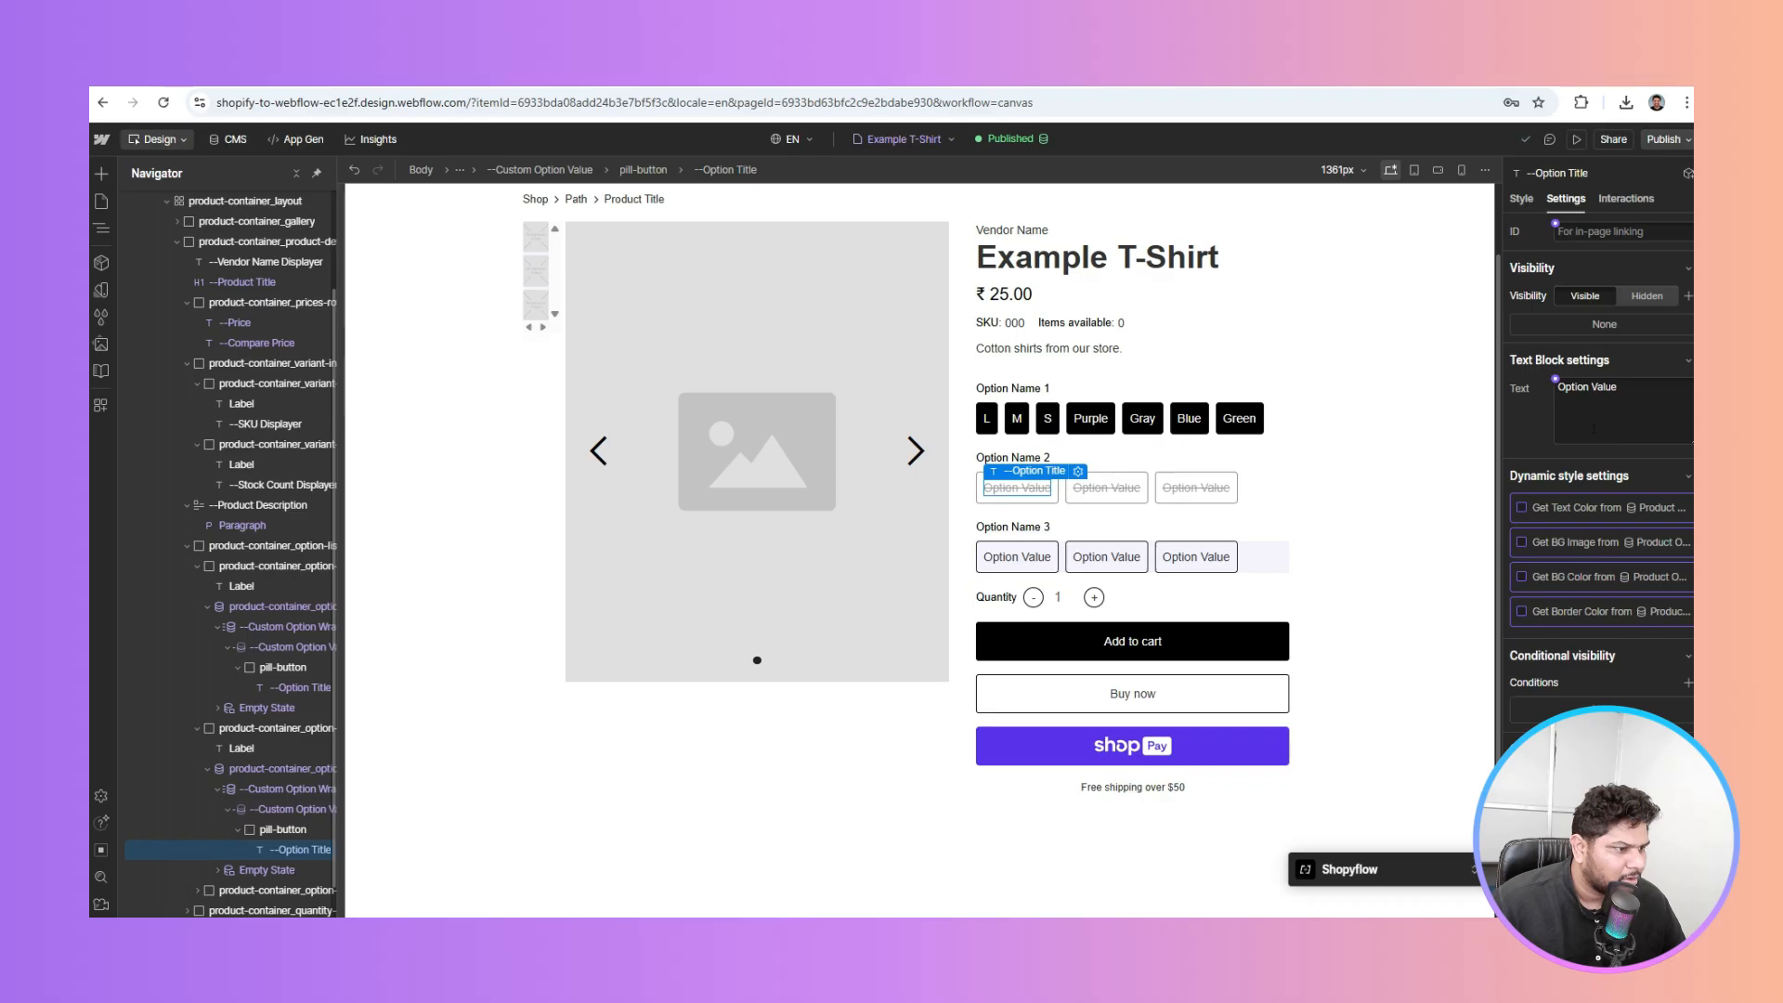
pyautogui.click(1555, 380)
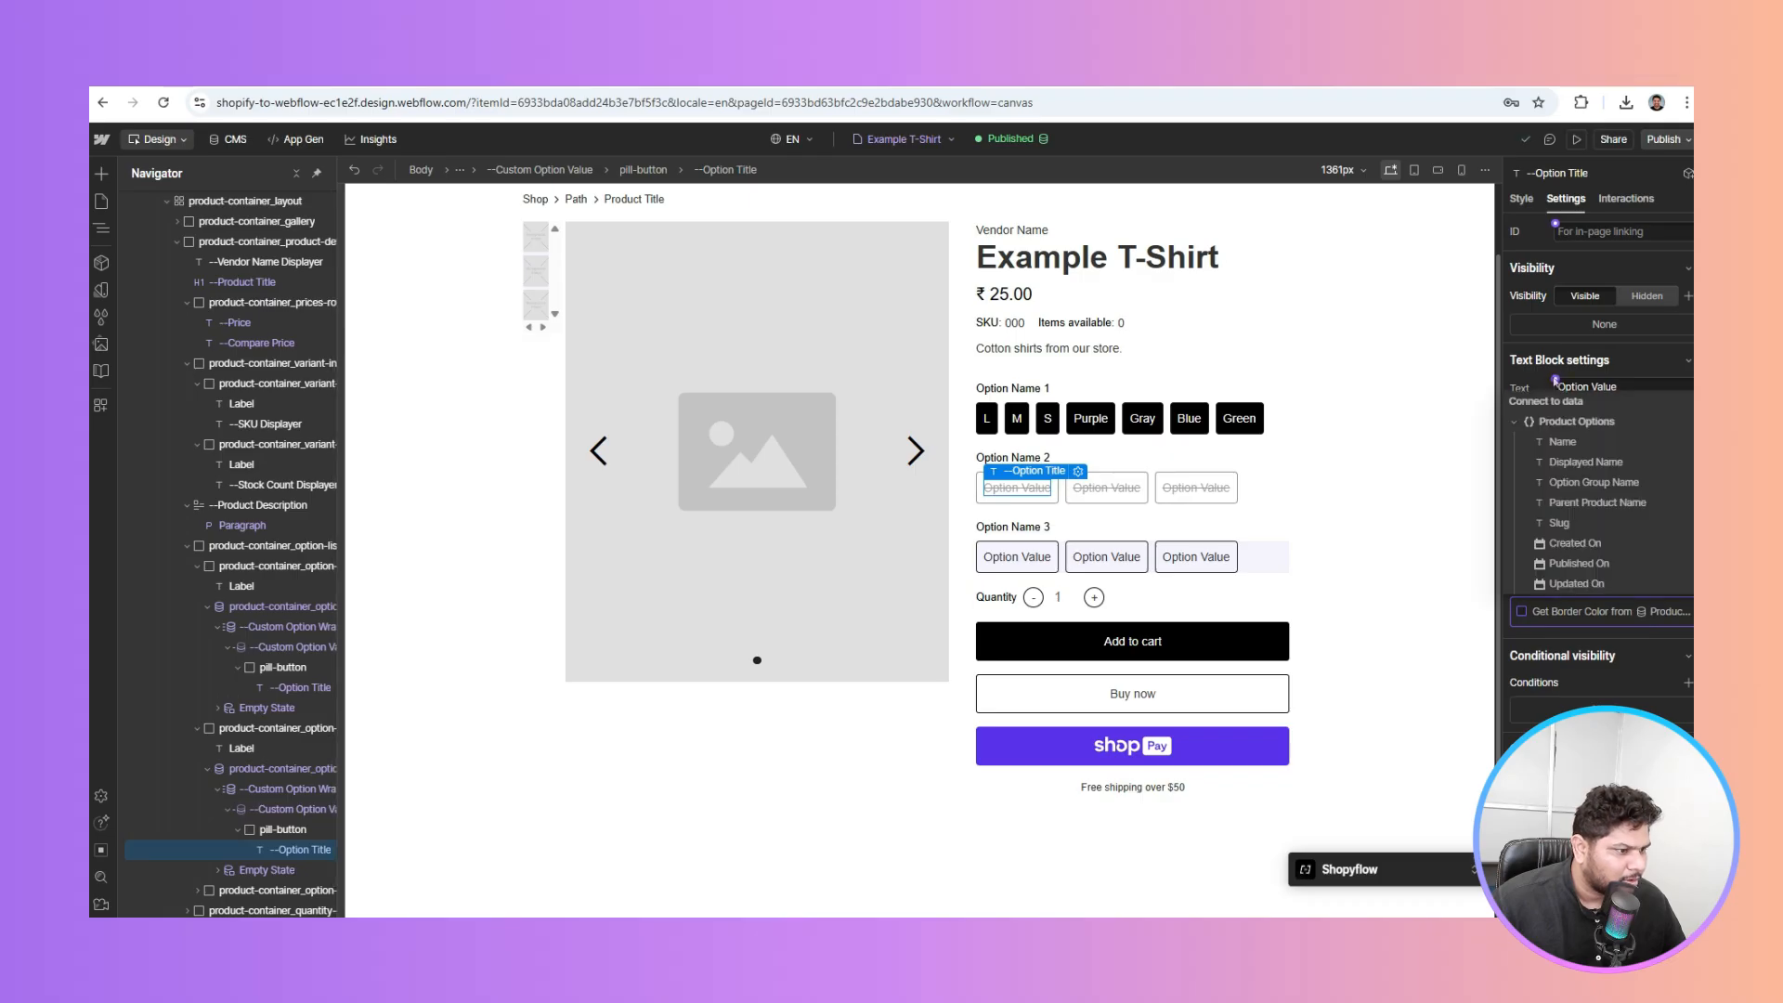
pyautogui.click(1590, 462)
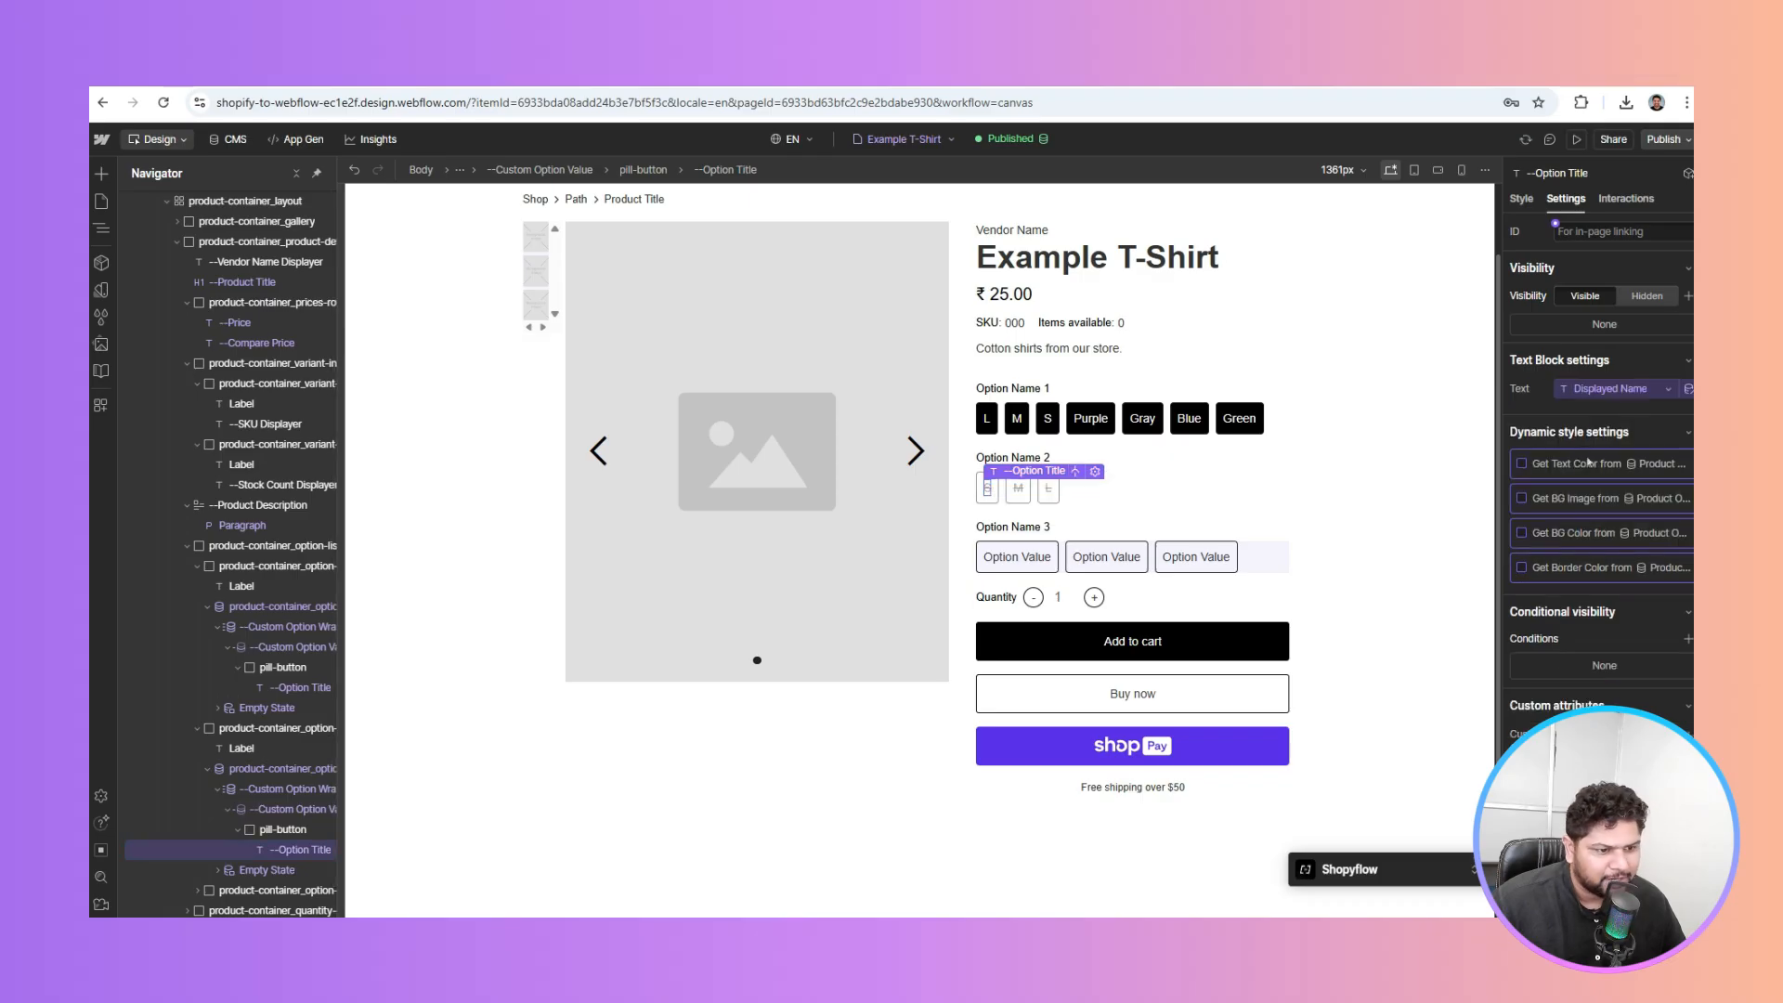
# Check the option value item's style data fields without binding any, then select the Option Name 2 heading
pyautogui.click(270, 816)
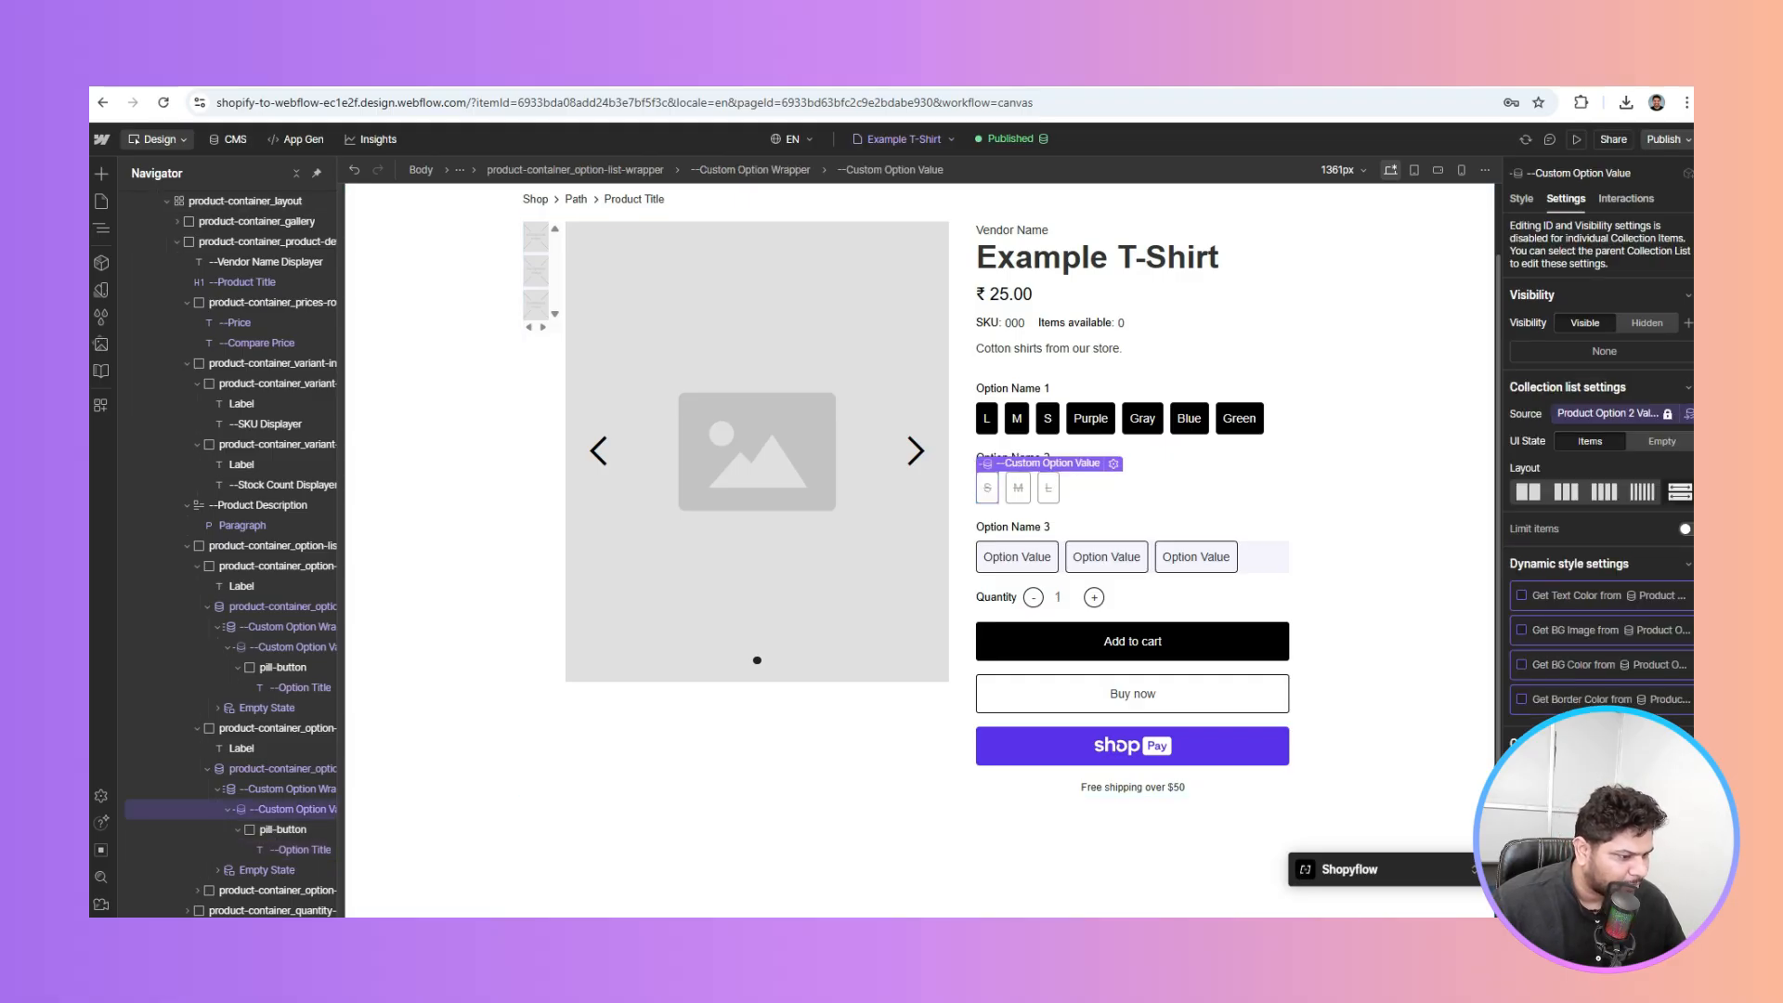
pyautogui.click(1672, 817)
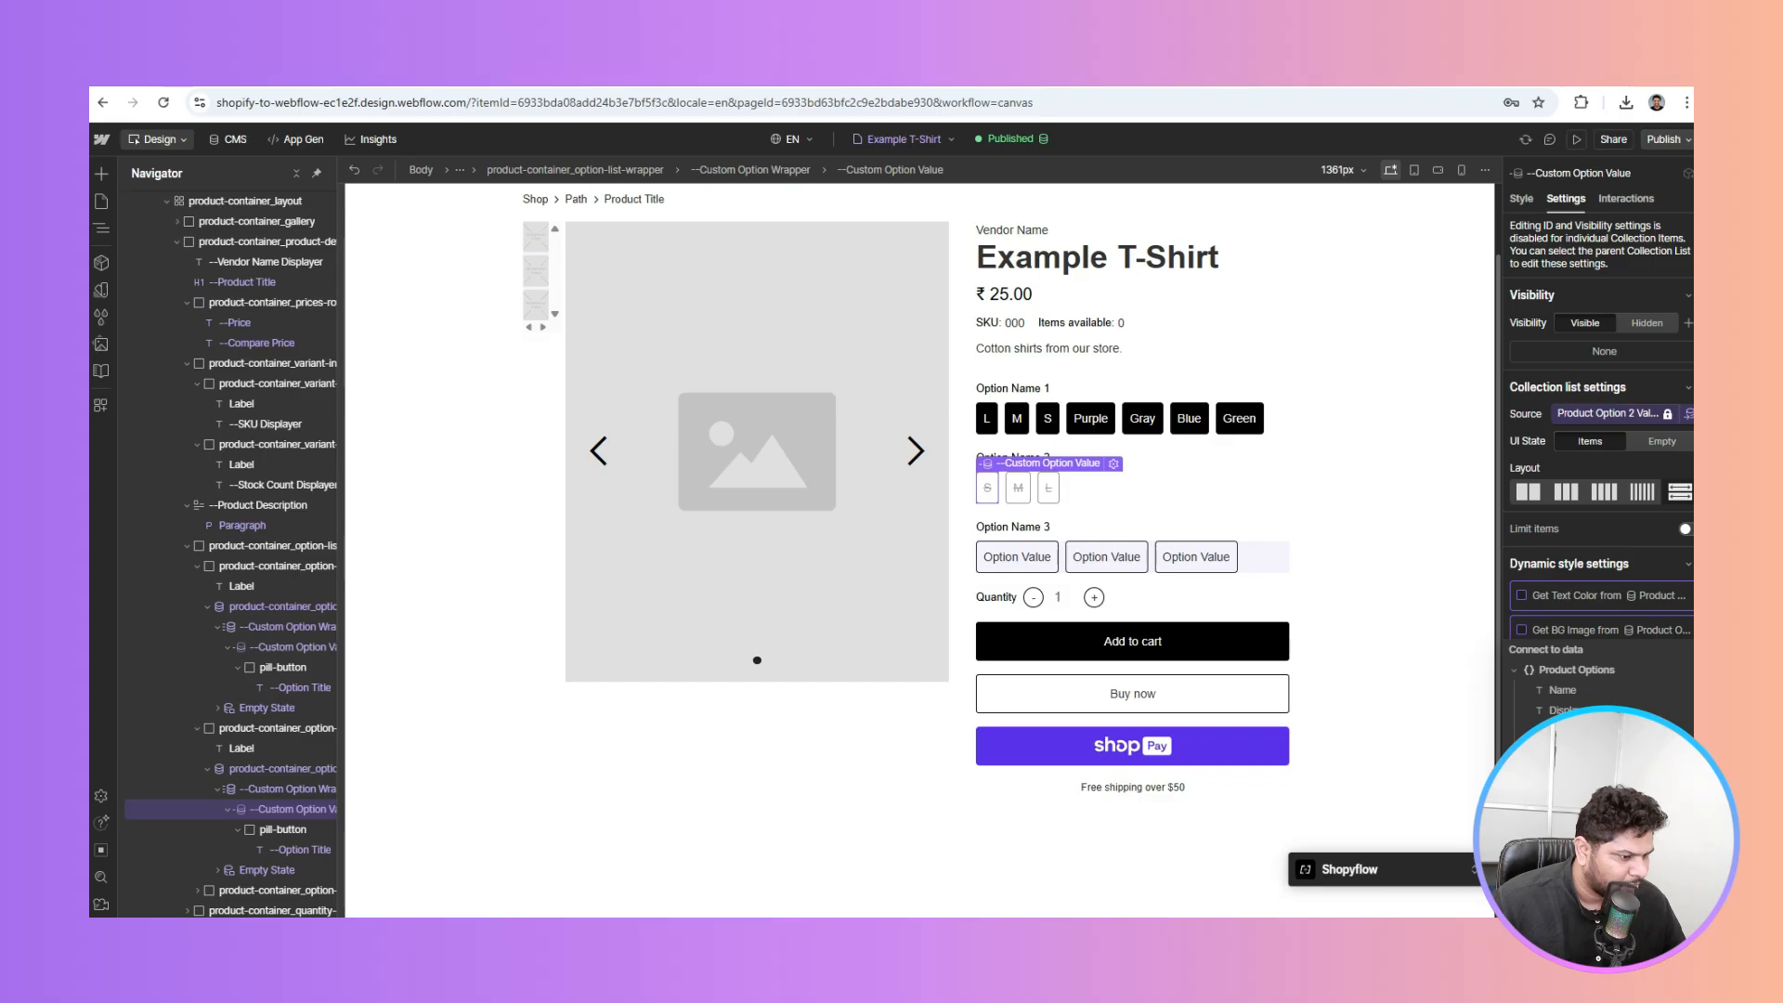
pyautogui.click(1605, 713)
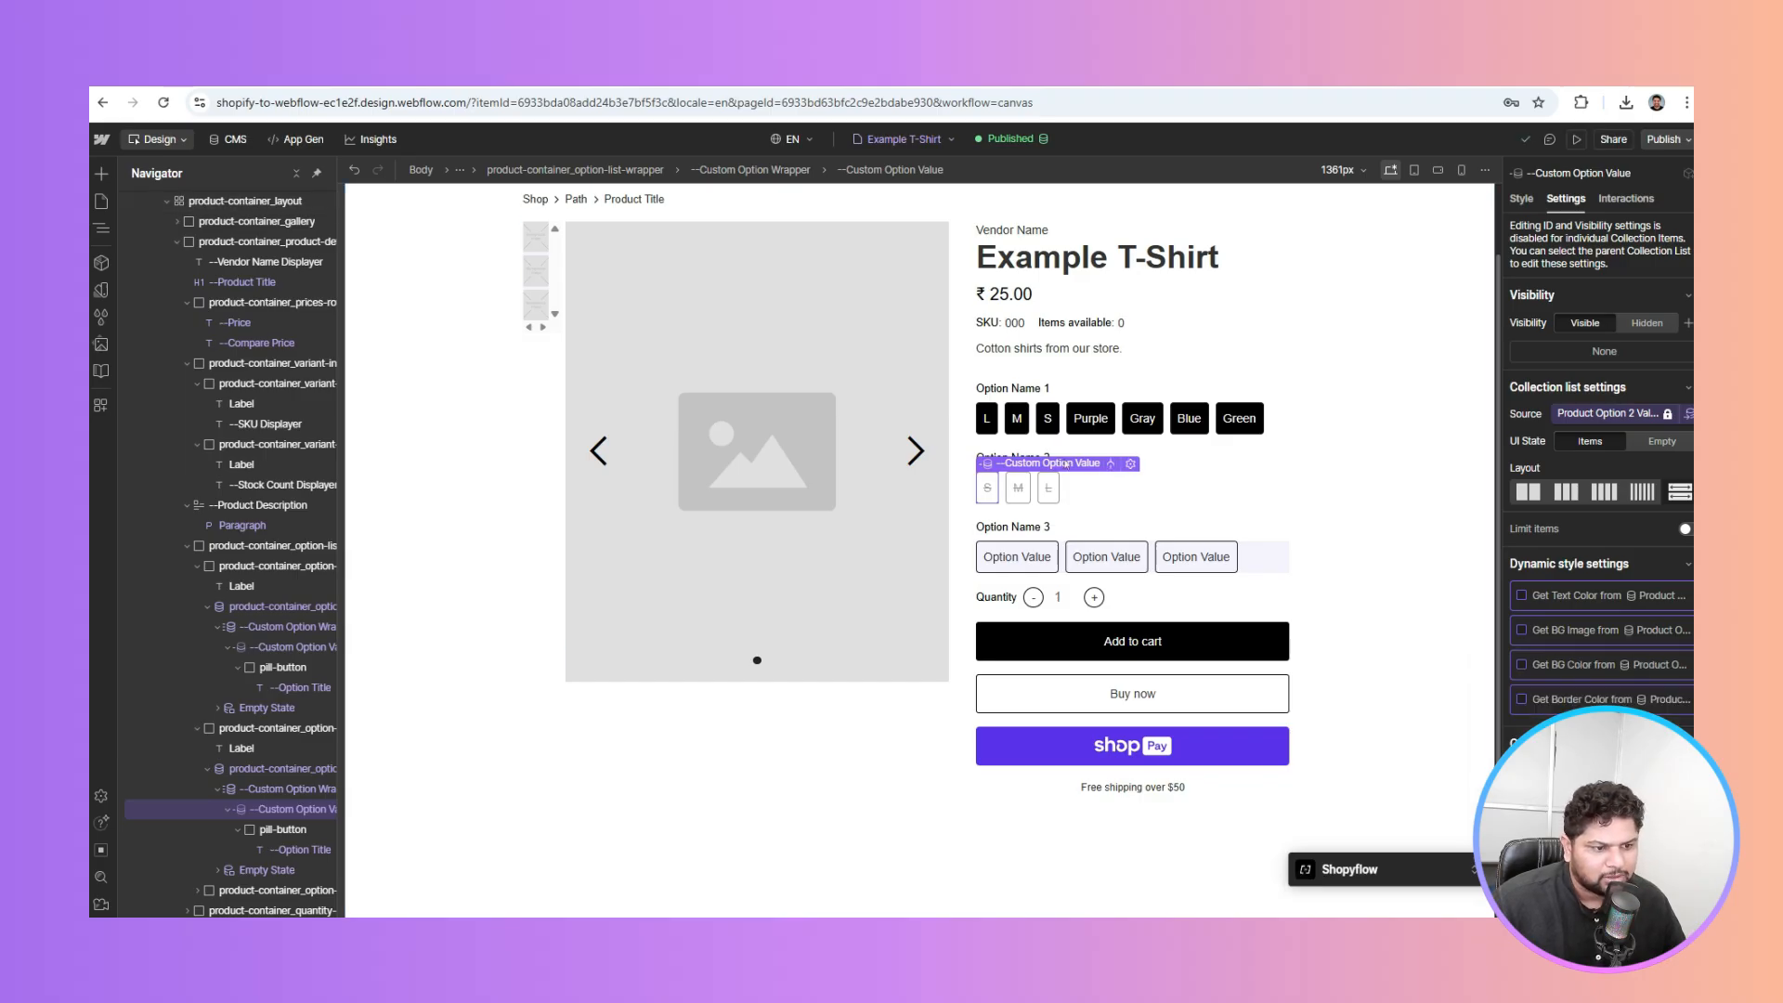
pyautogui.click(1167, 460)
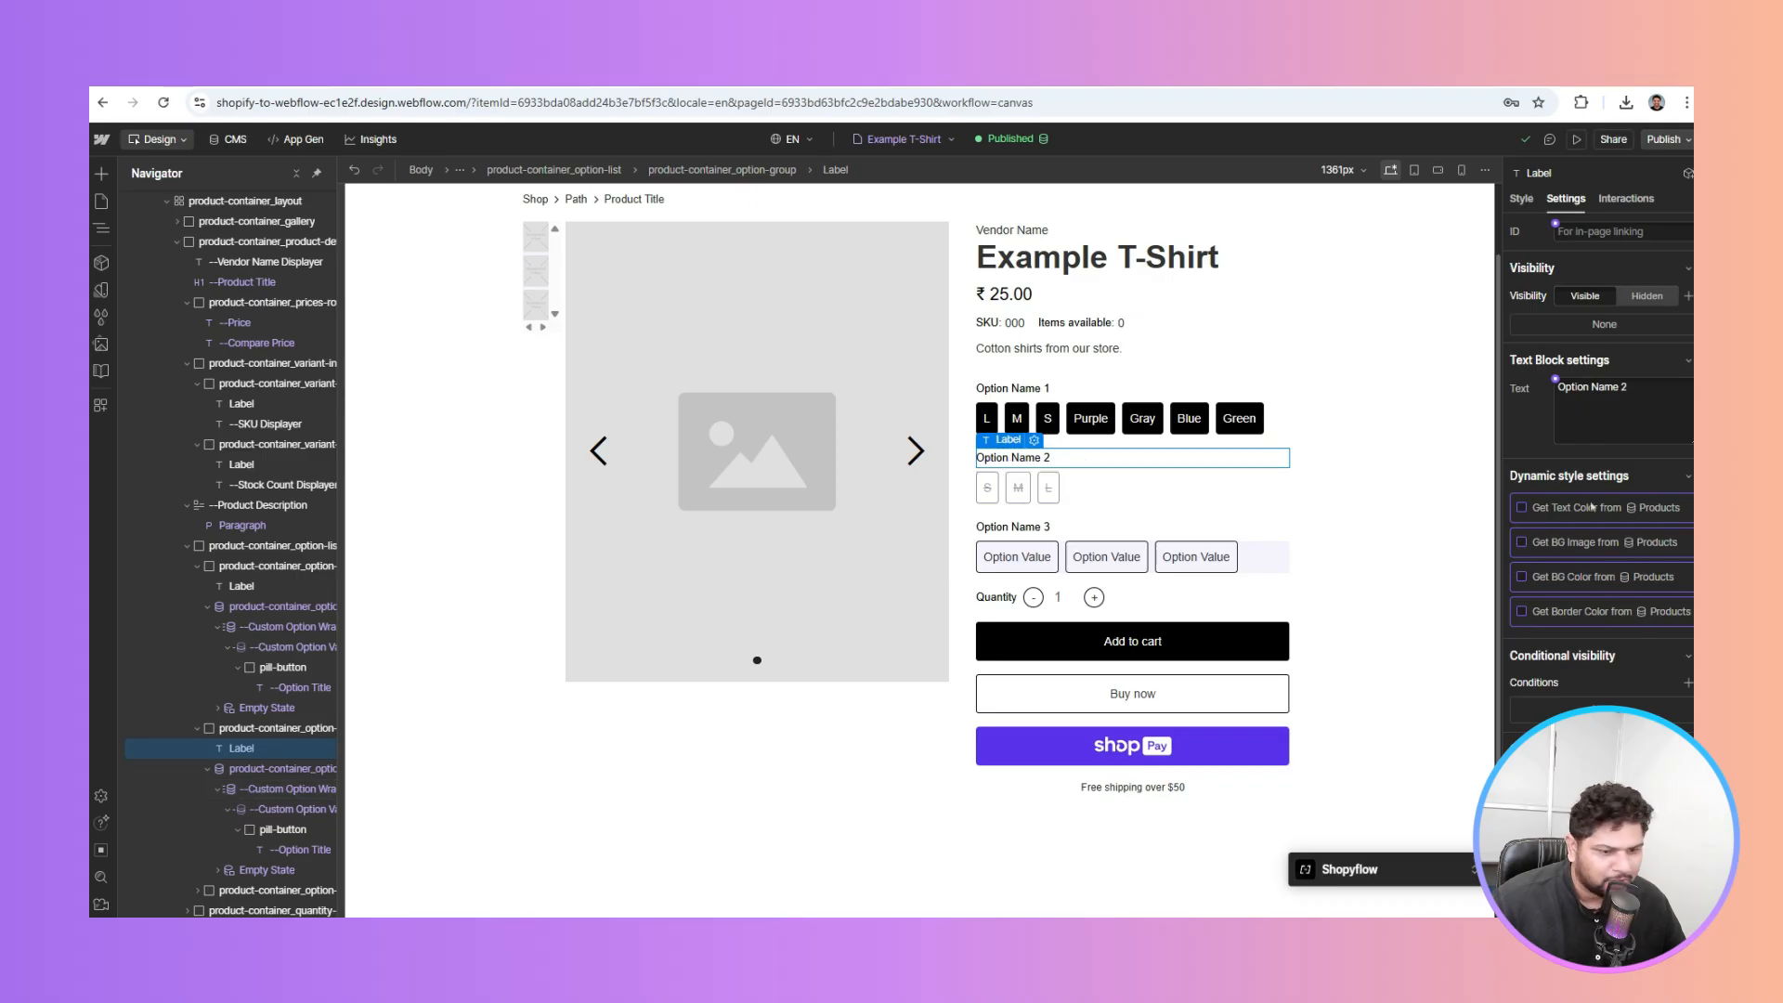
# Bind the second option heading to Product Option 2 Name so it reads Size
pyautogui.click(1555, 379)
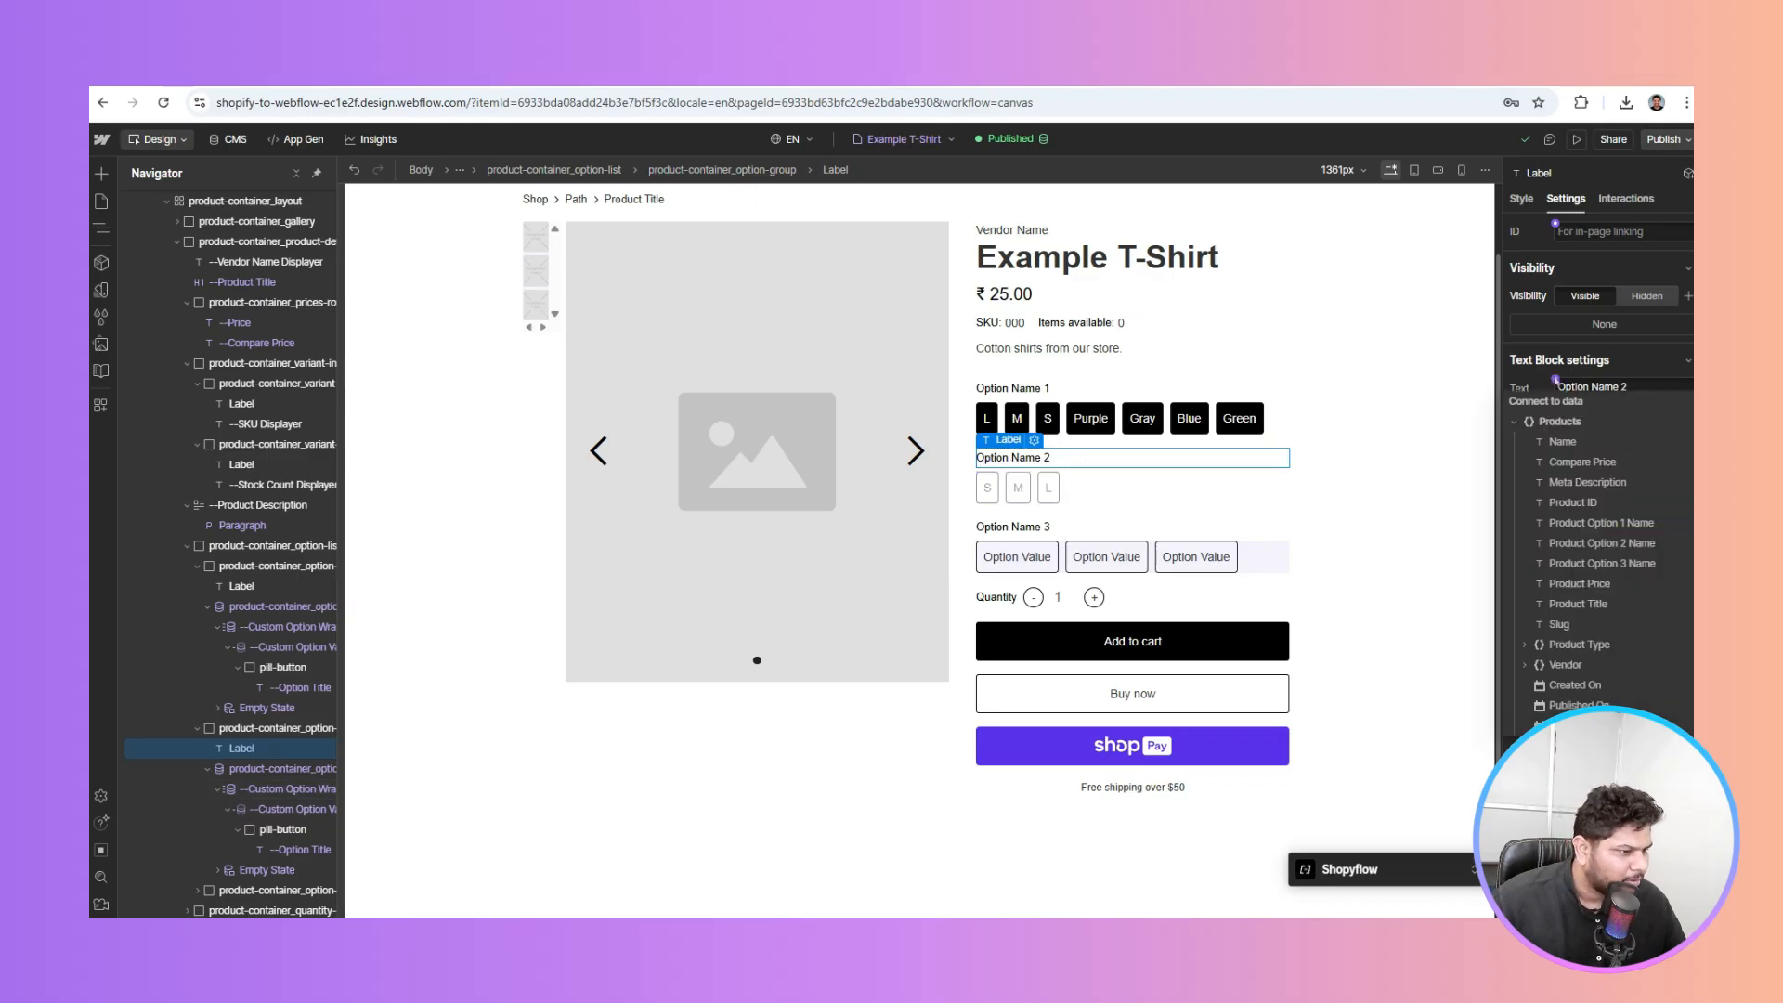
pyautogui.click(1600, 548)
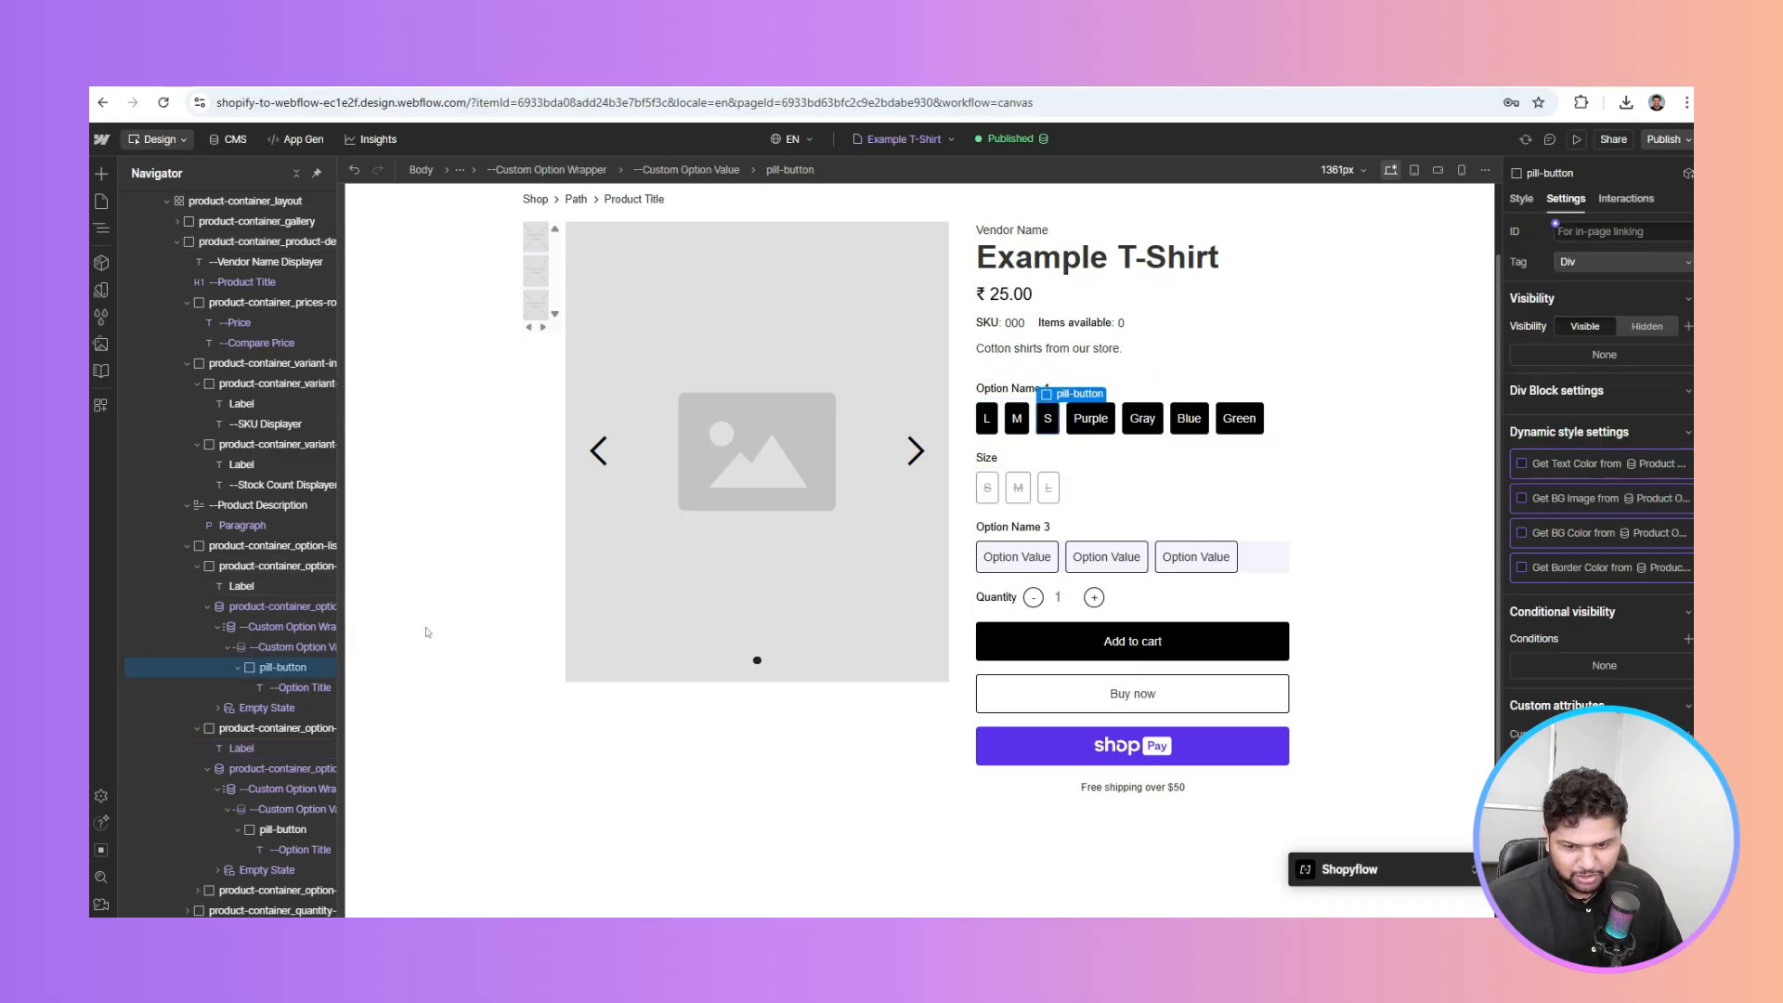
pyautogui.click(278, 667)
pyautogui.click(1627, 508)
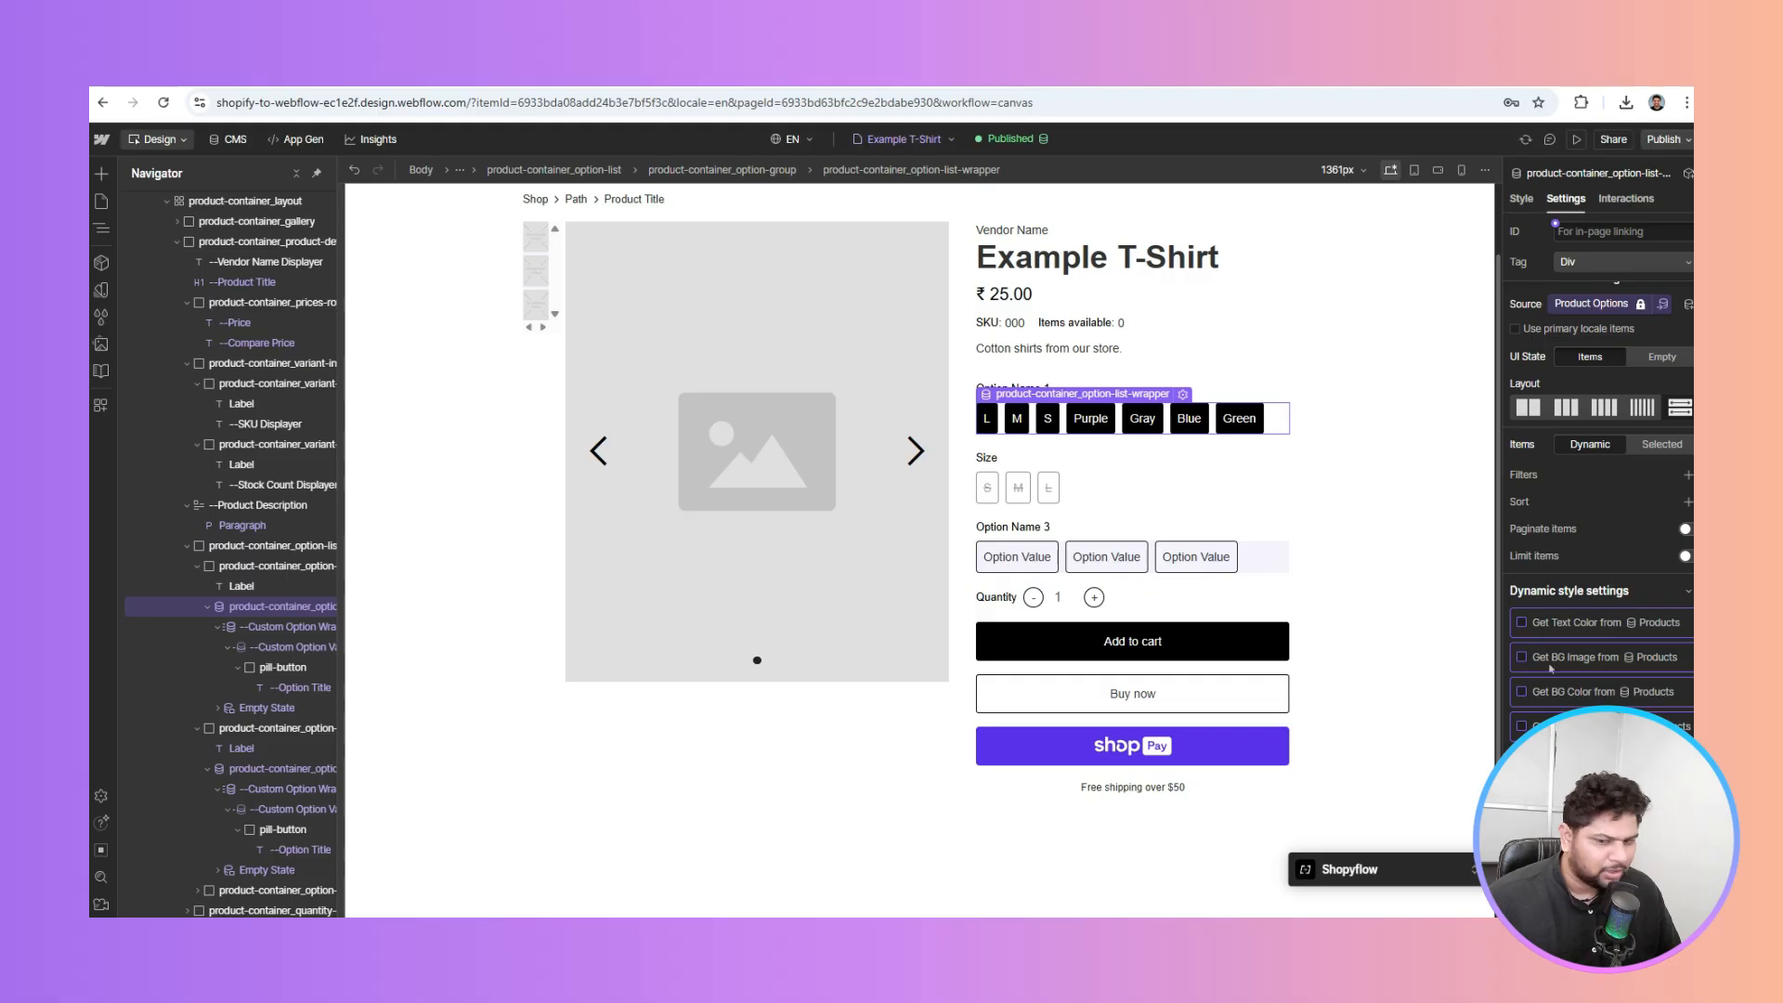
# Disconnect the first option's title from Displayed Name, leaving the pills with placeholder text
pyautogui.click(299, 687)
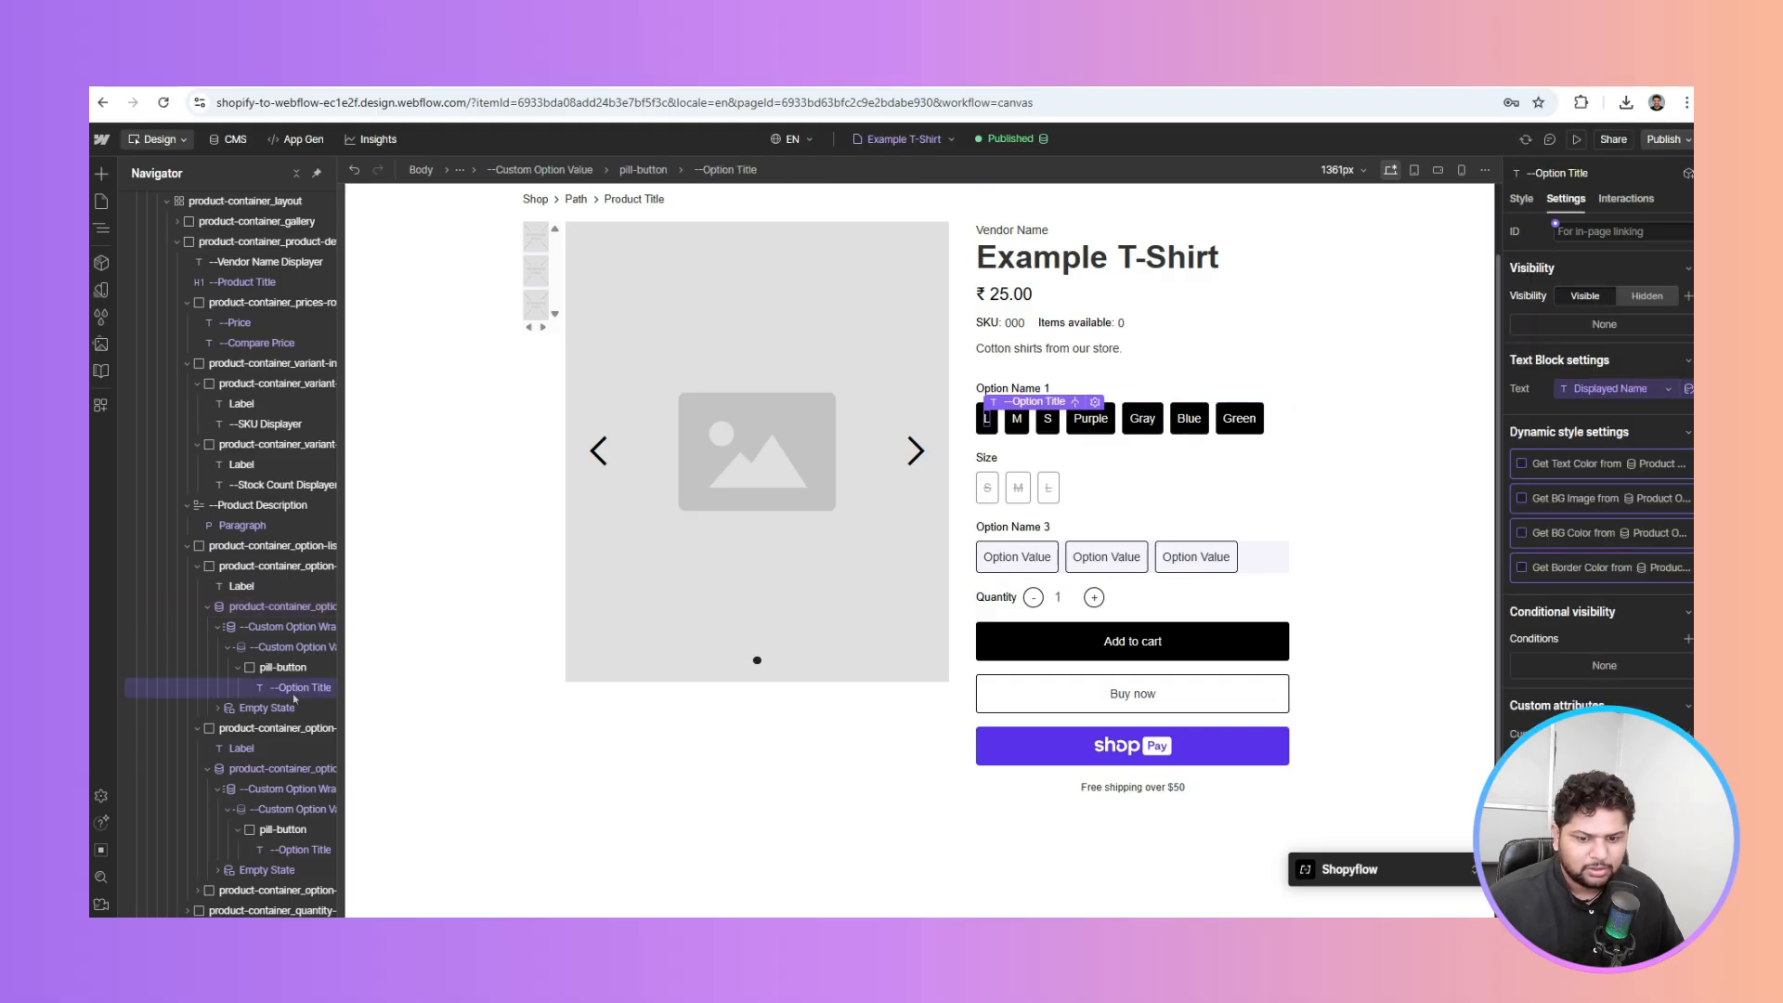
pyautogui.click(1599, 394)
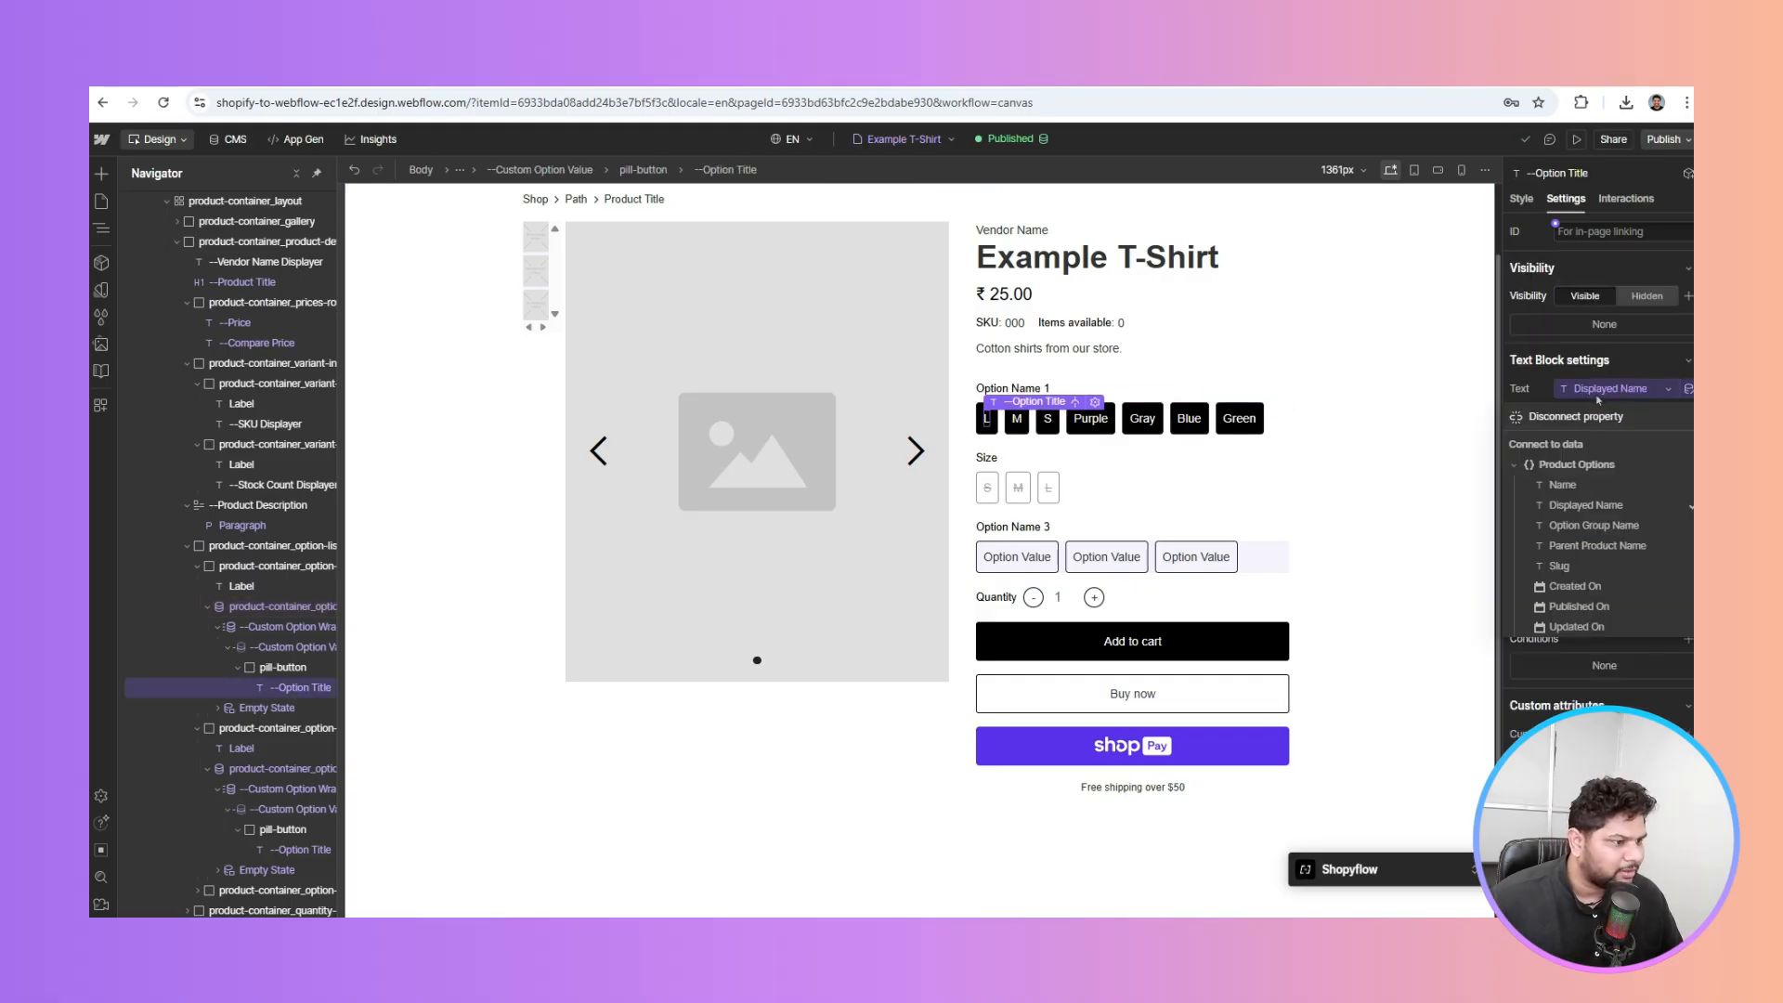
pyautogui.click(1584, 416)
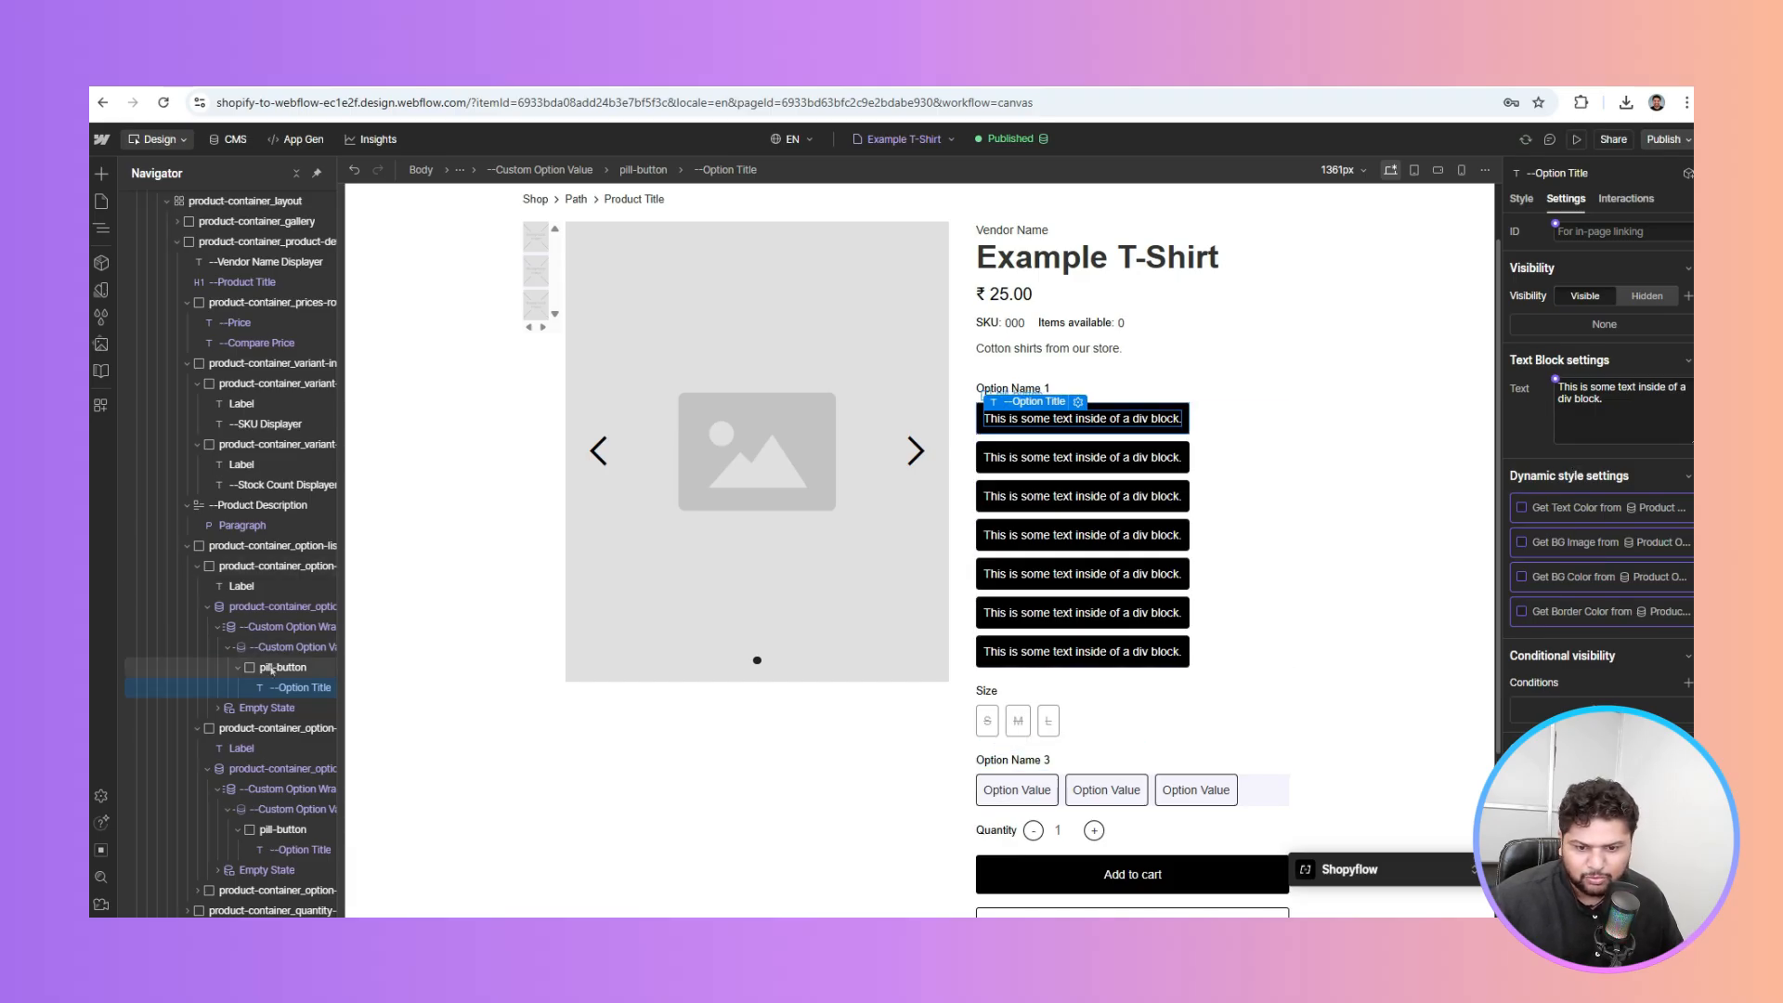
pyautogui.click(290, 647)
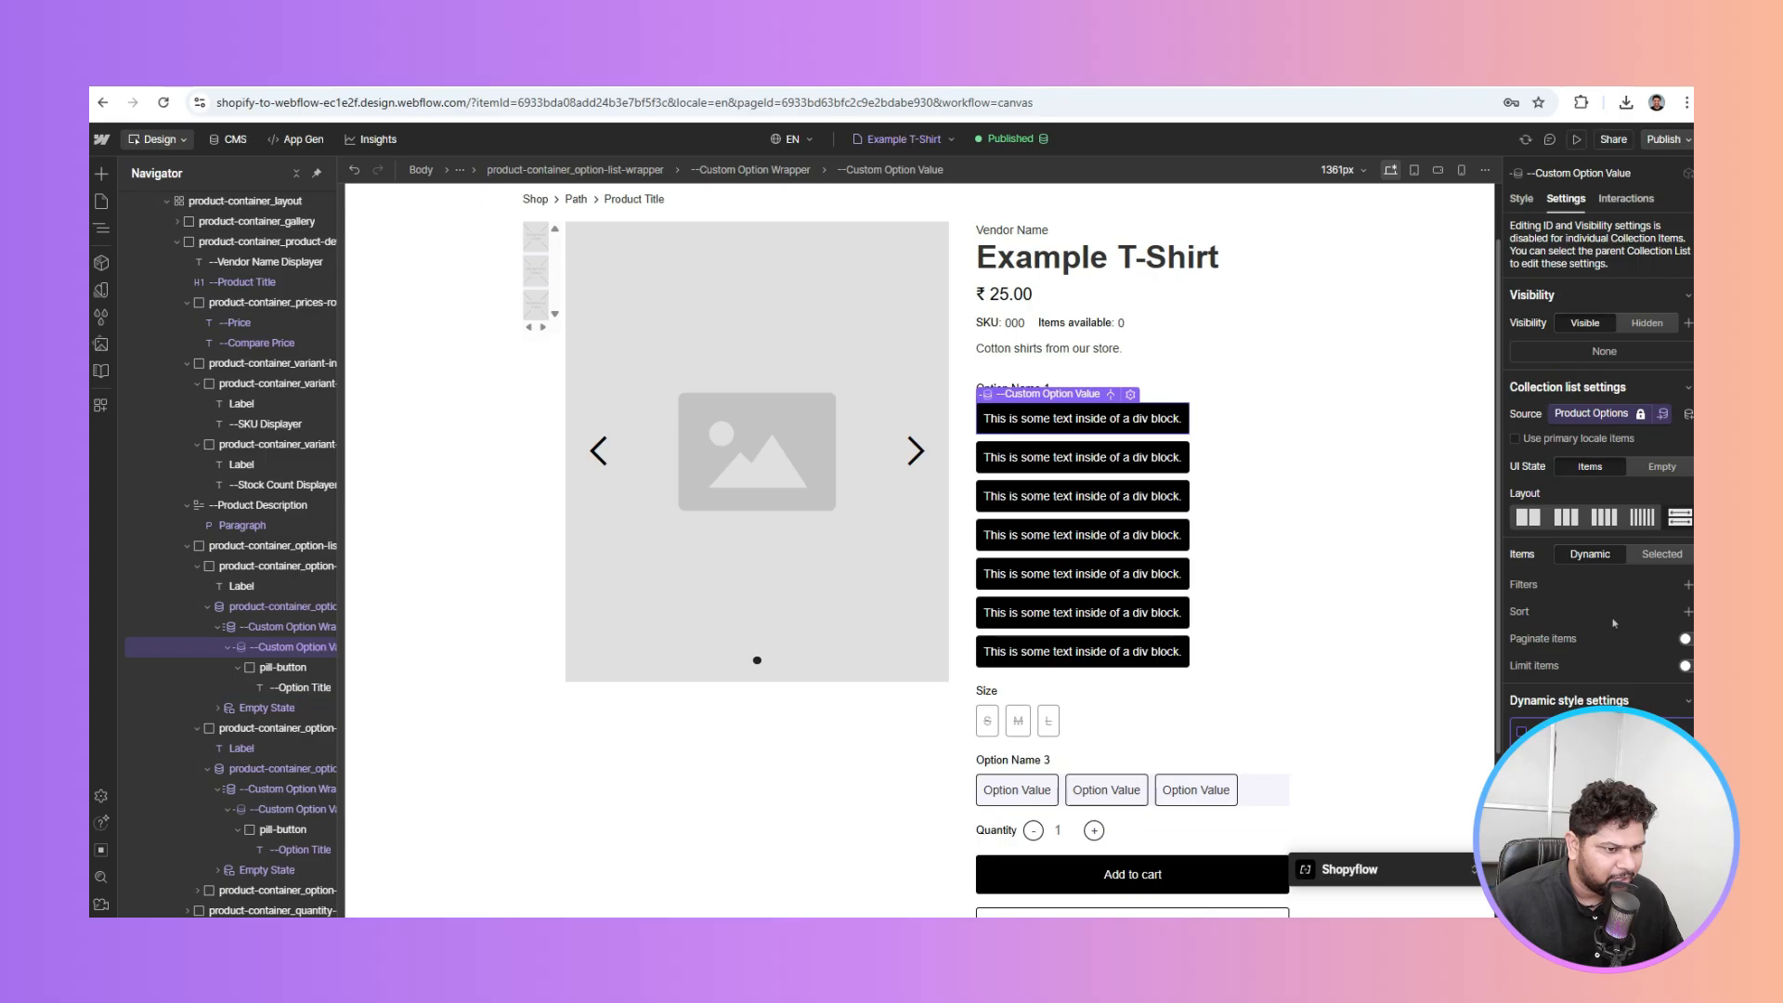
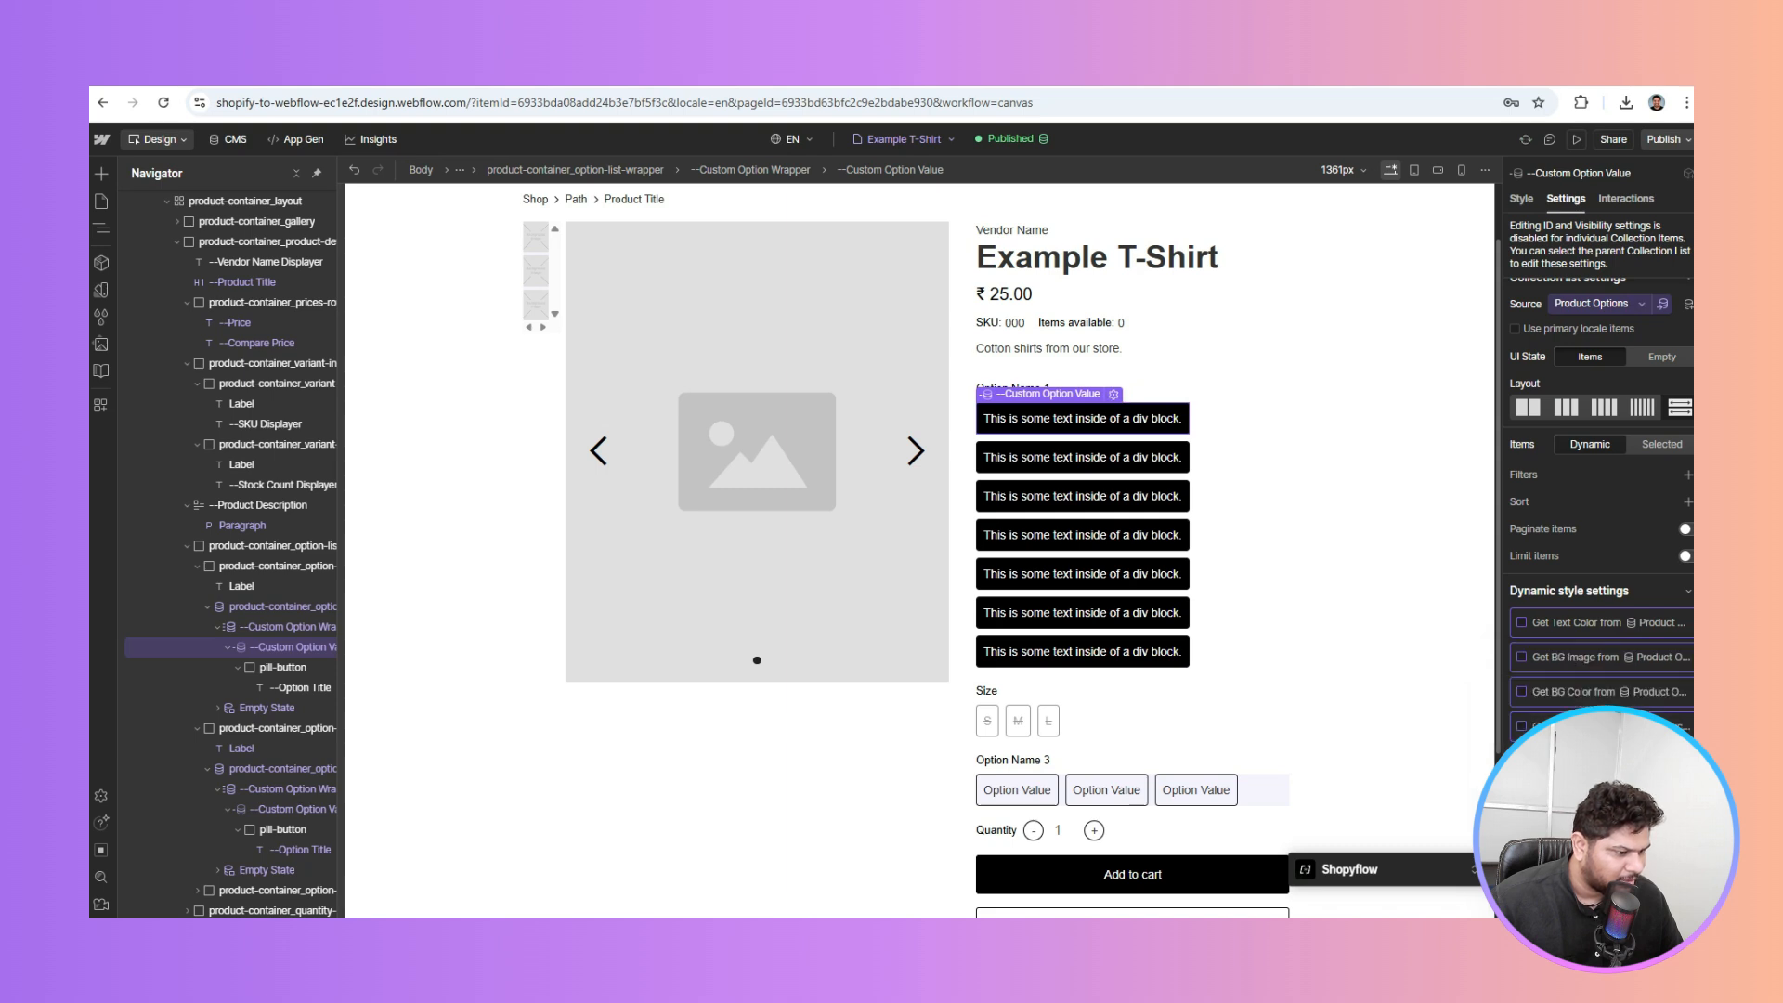
# Source the first option list from Product Option 1 Values and link its item to the option data
pyautogui.click(272, 607)
pyautogui.click(1619, 417)
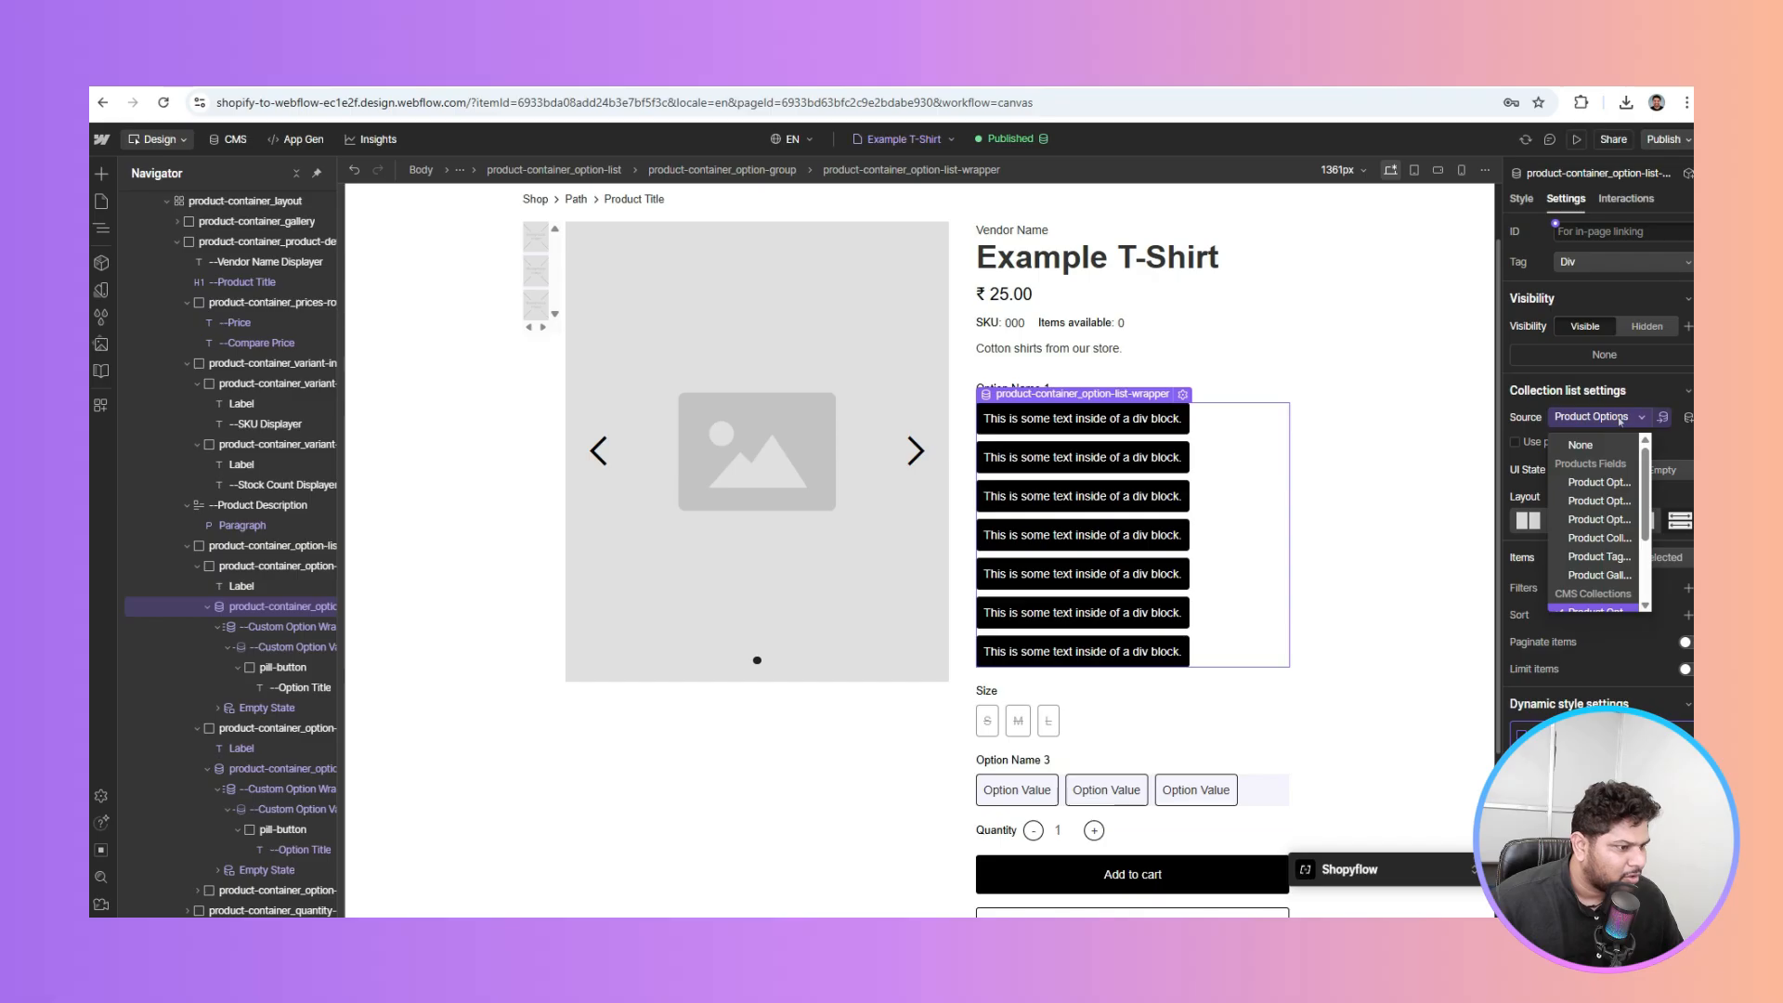
pyautogui.click(1580, 489)
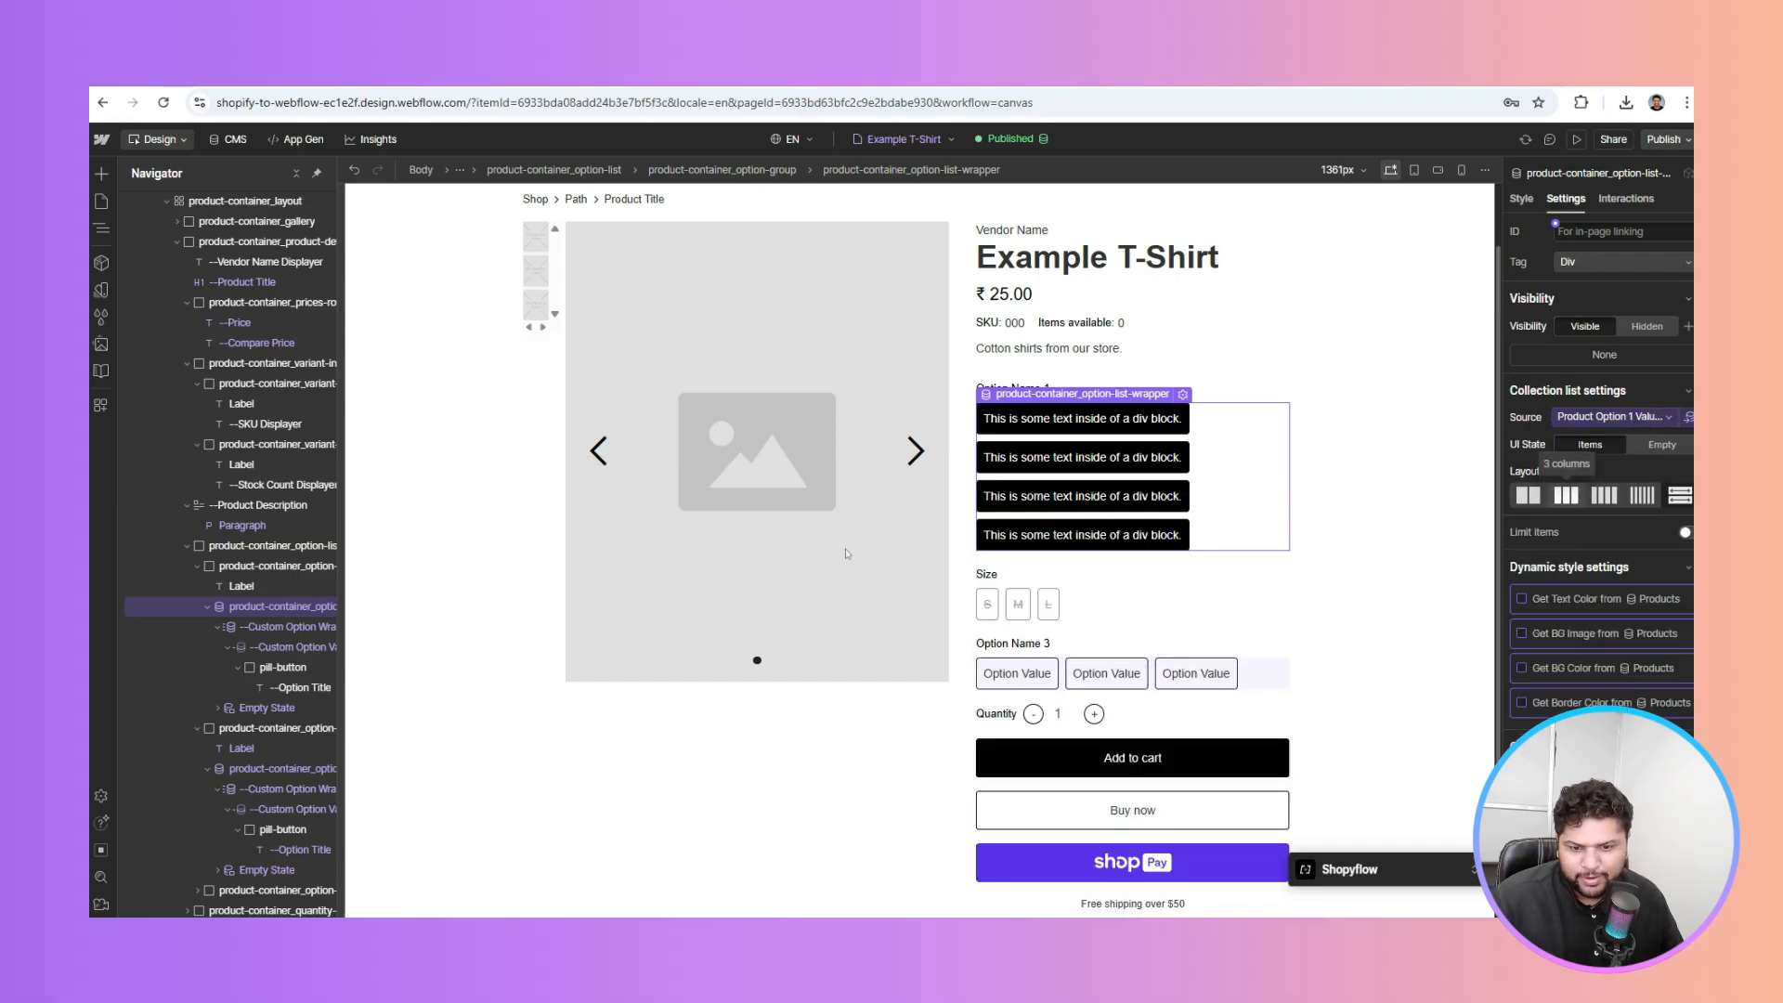
pyautogui.click(282, 653)
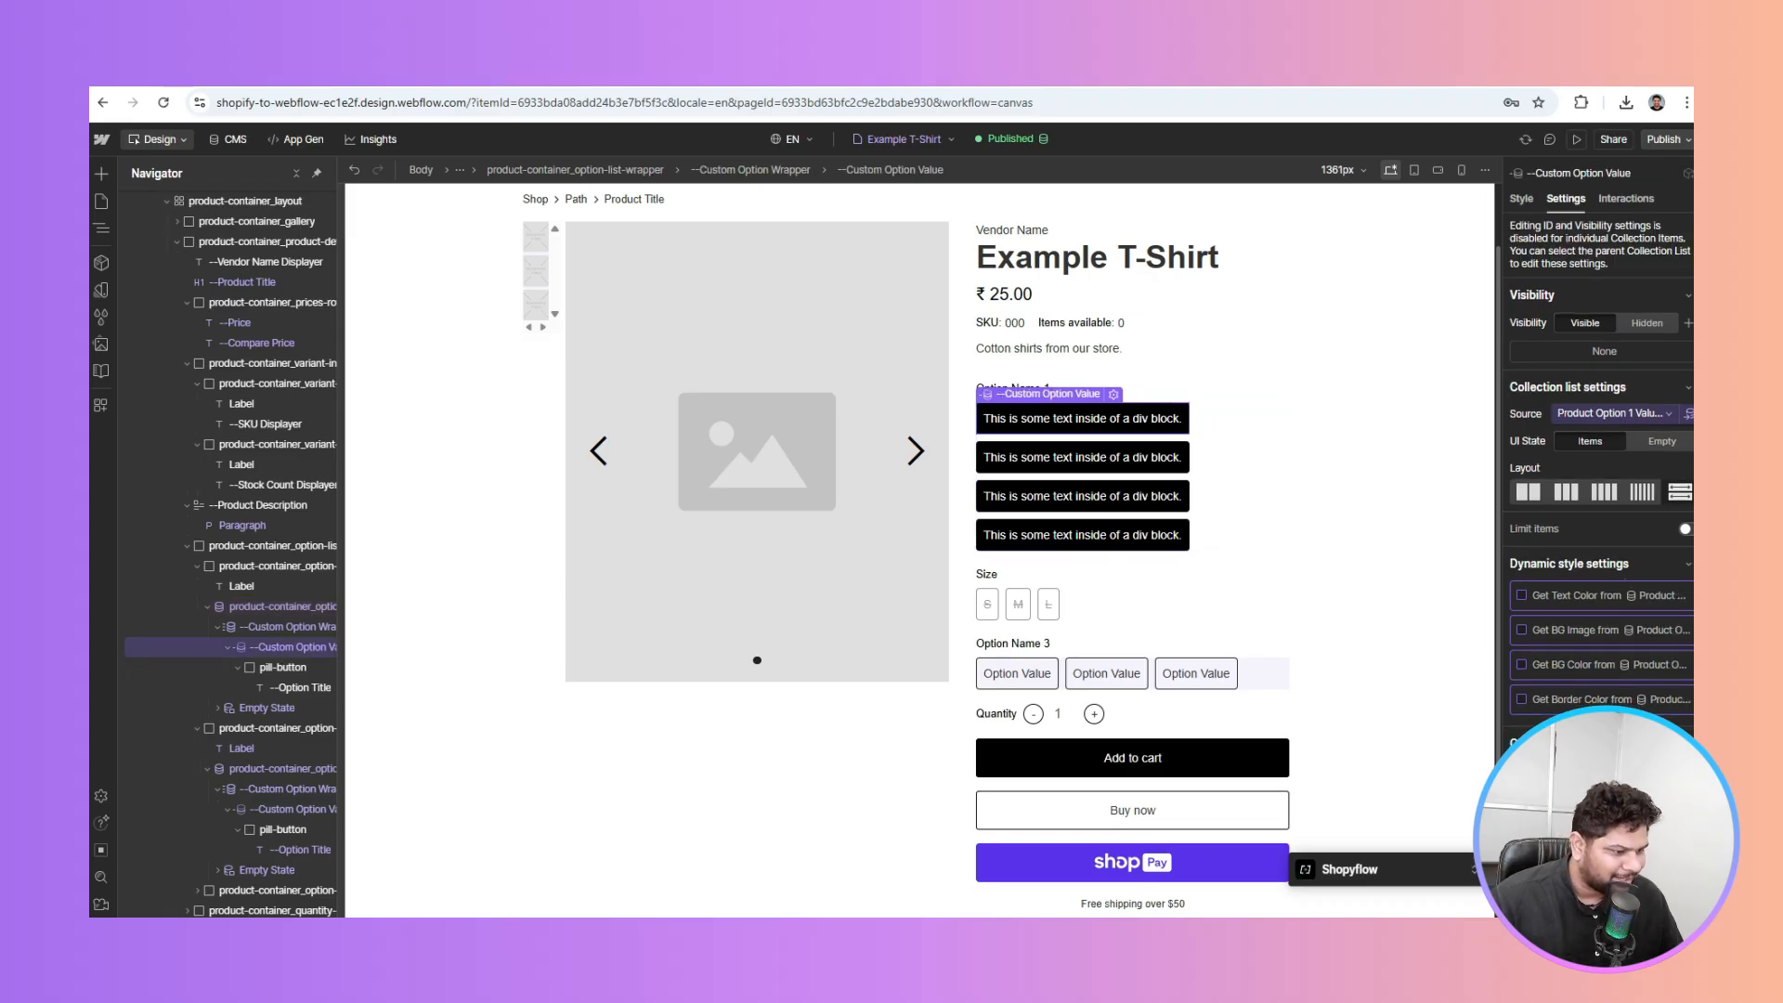
pyautogui.click(1688, 744)
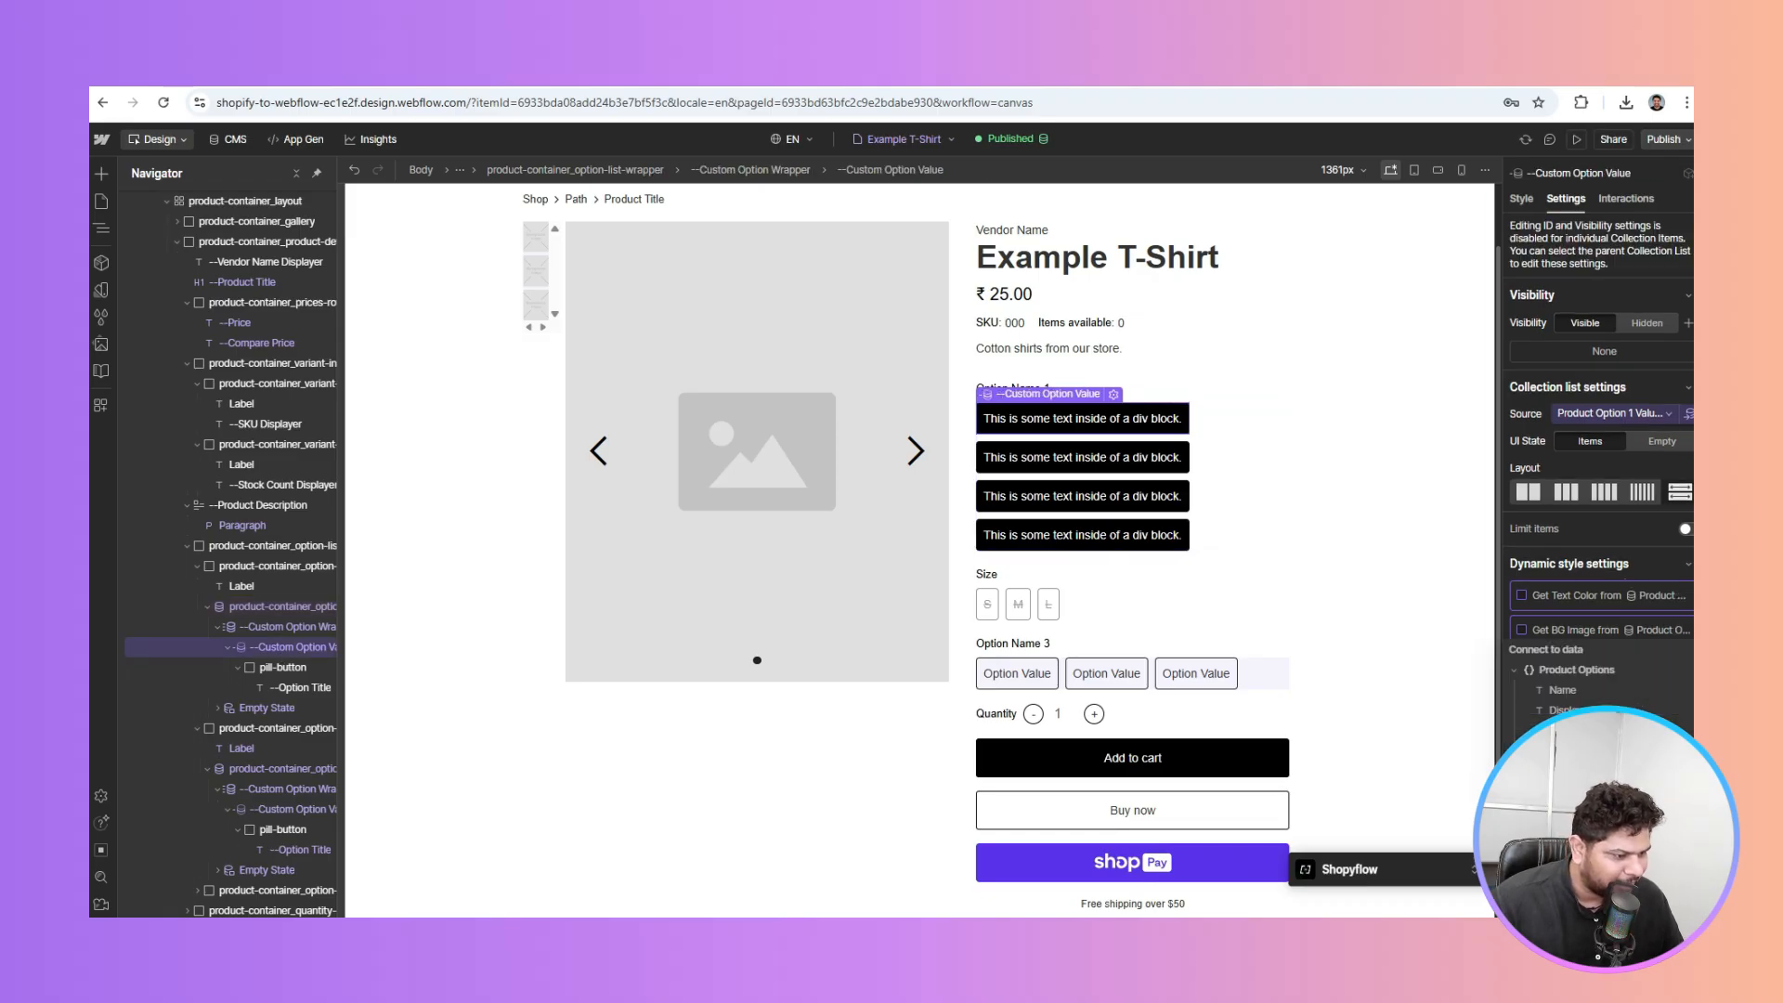
pyautogui.click(1615, 714)
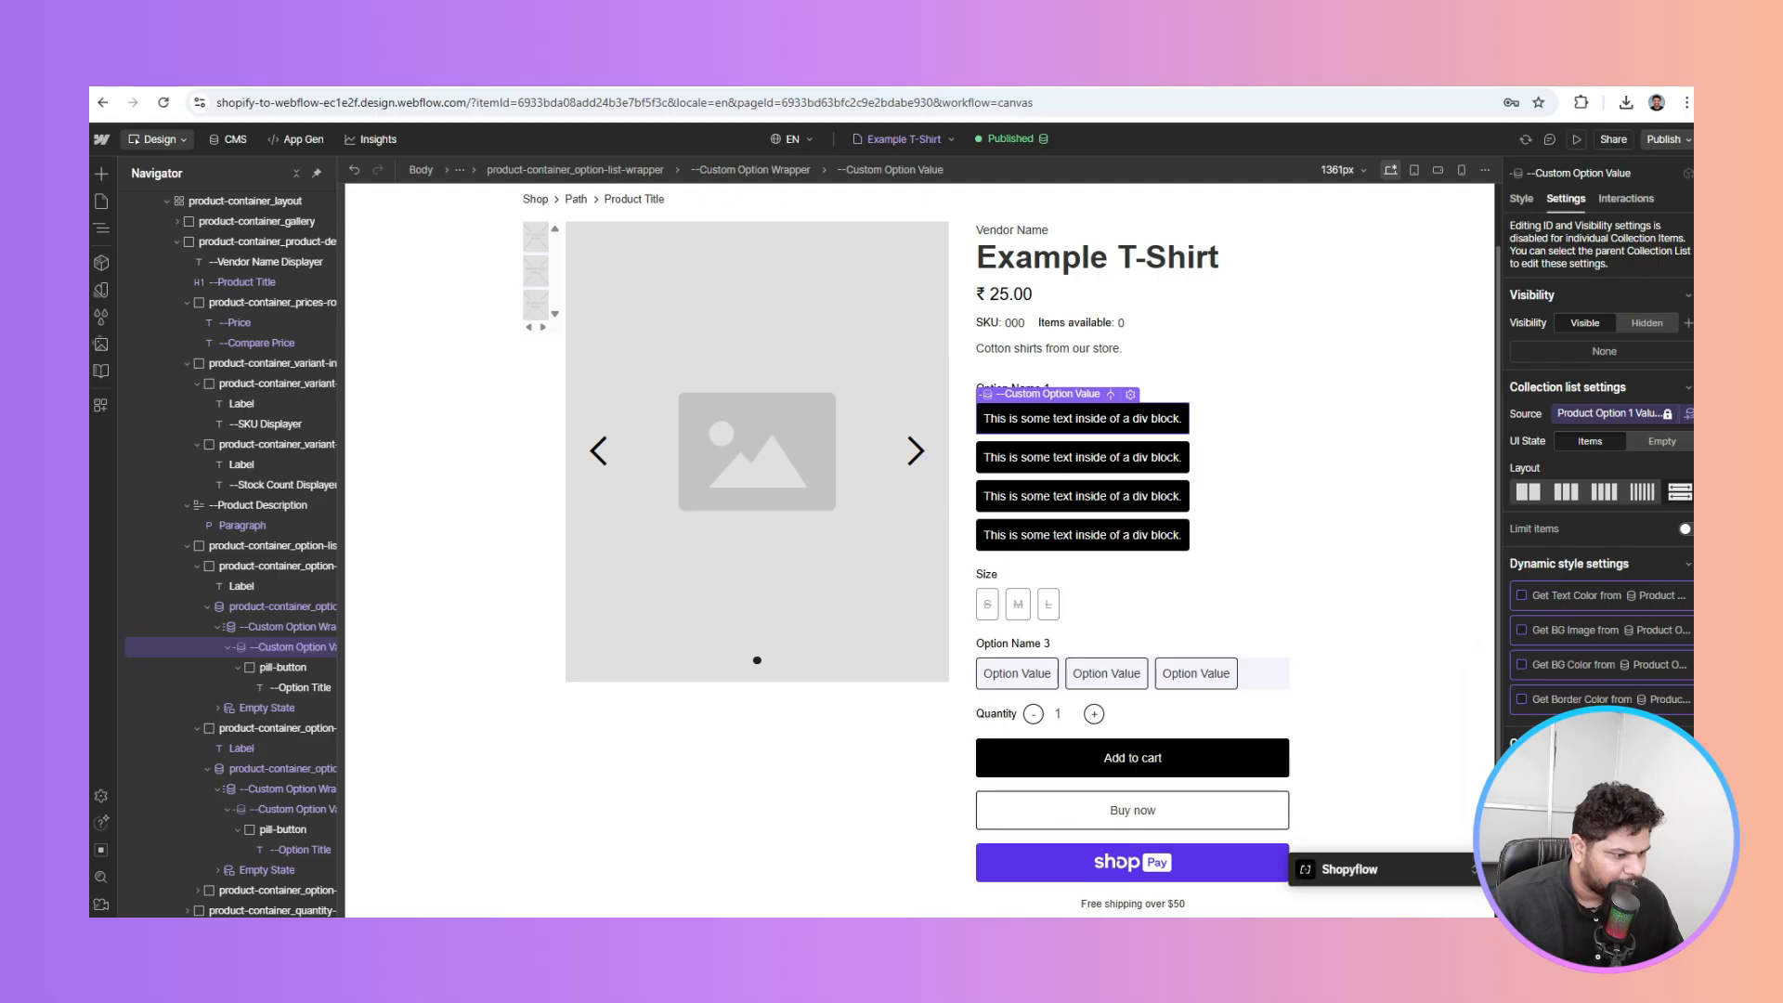
# Bind the option title to Displayed Name so the pills read Green, Blue, Gray and Purple
pyautogui.click(295, 688)
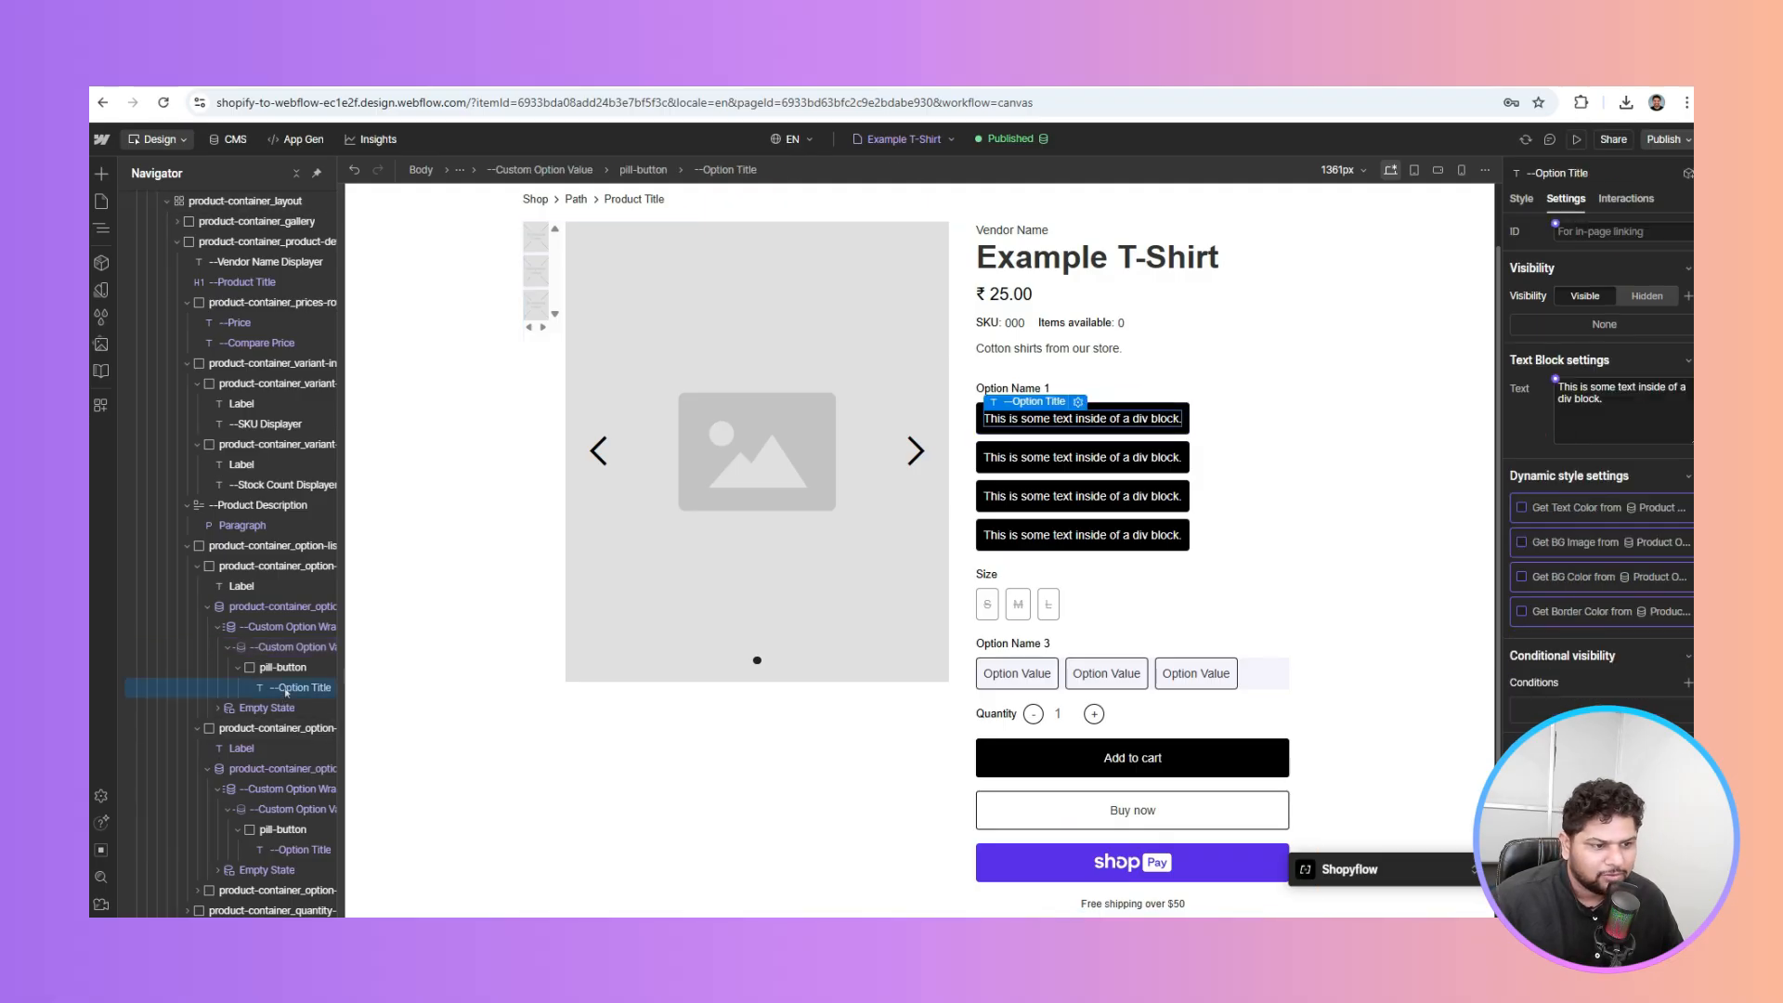
pyautogui.click(1555, 379)
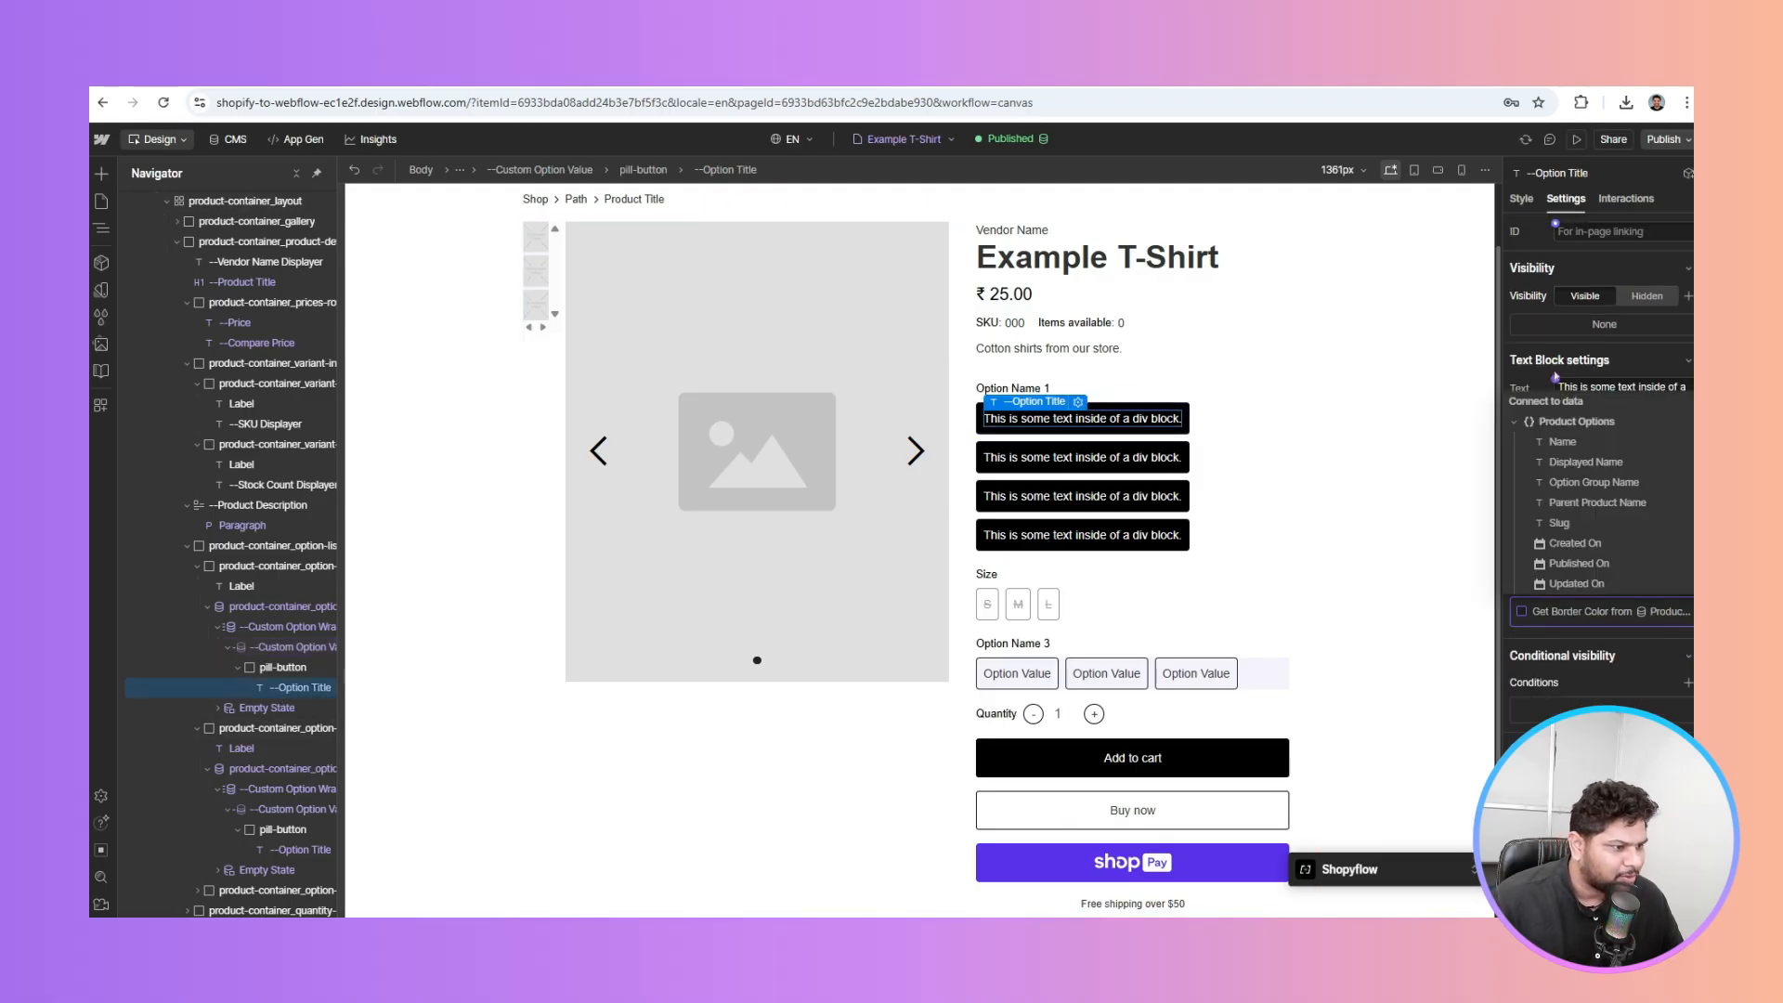
pyautogui.click(1586, 461)
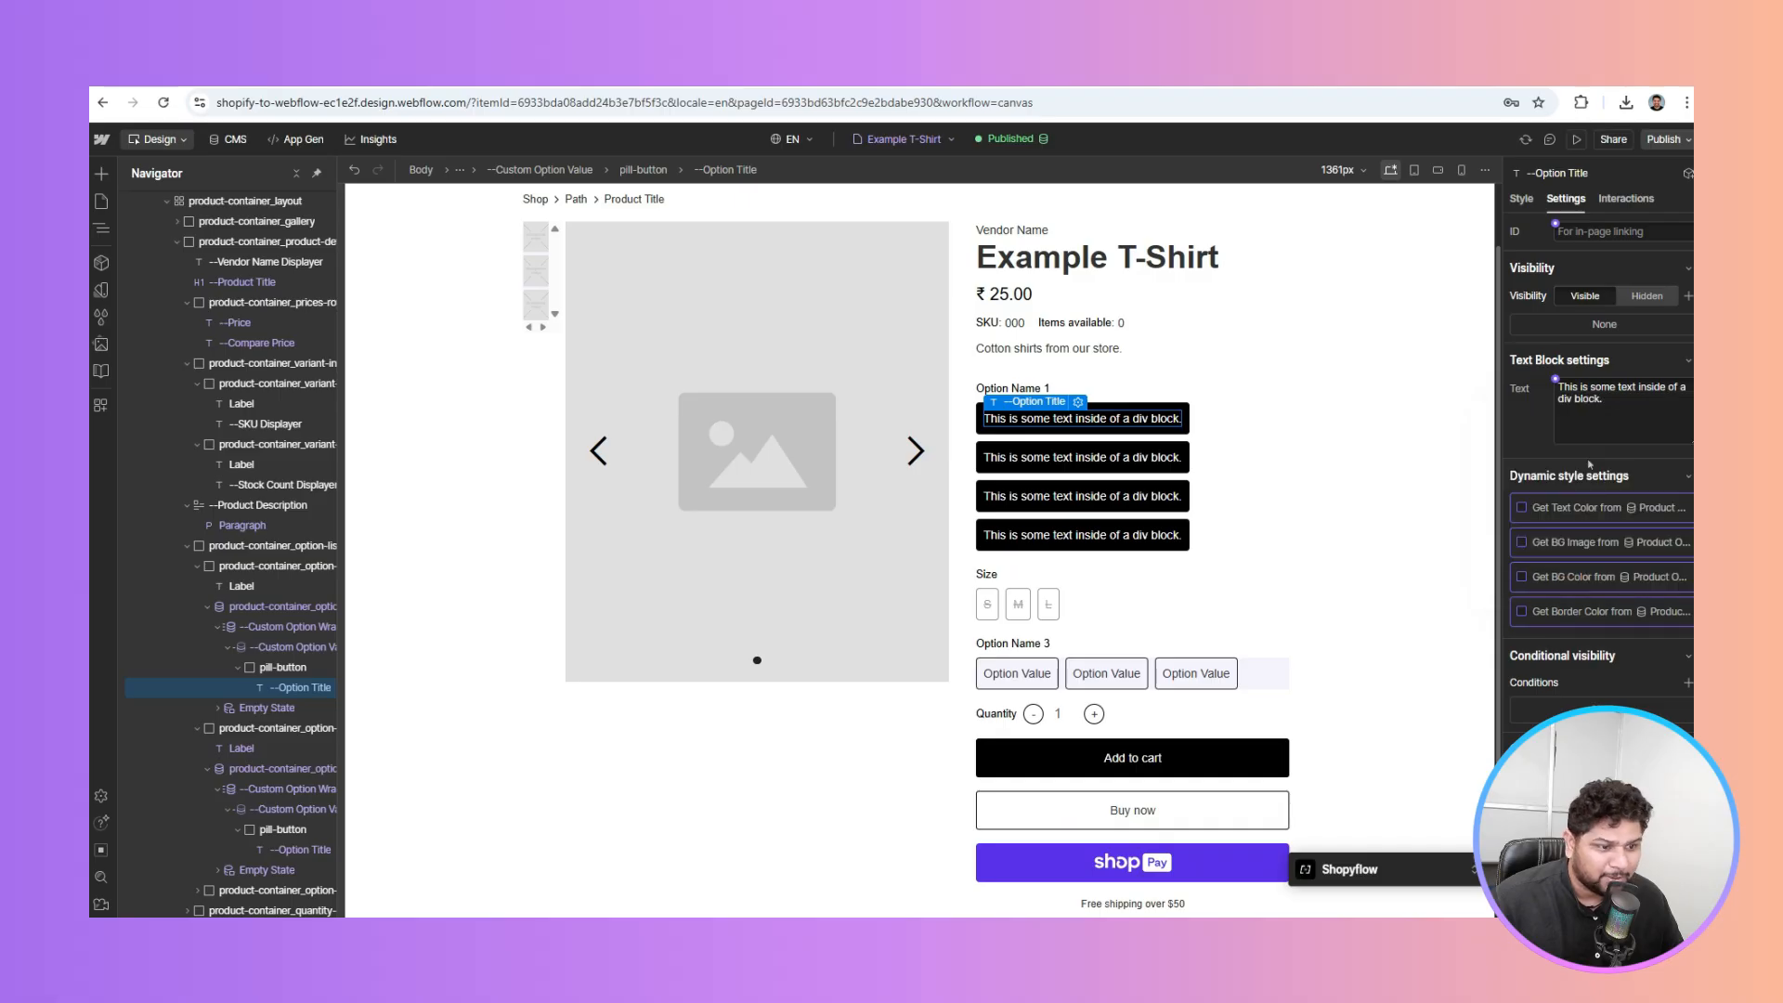
pyautogui.click(244, 586)
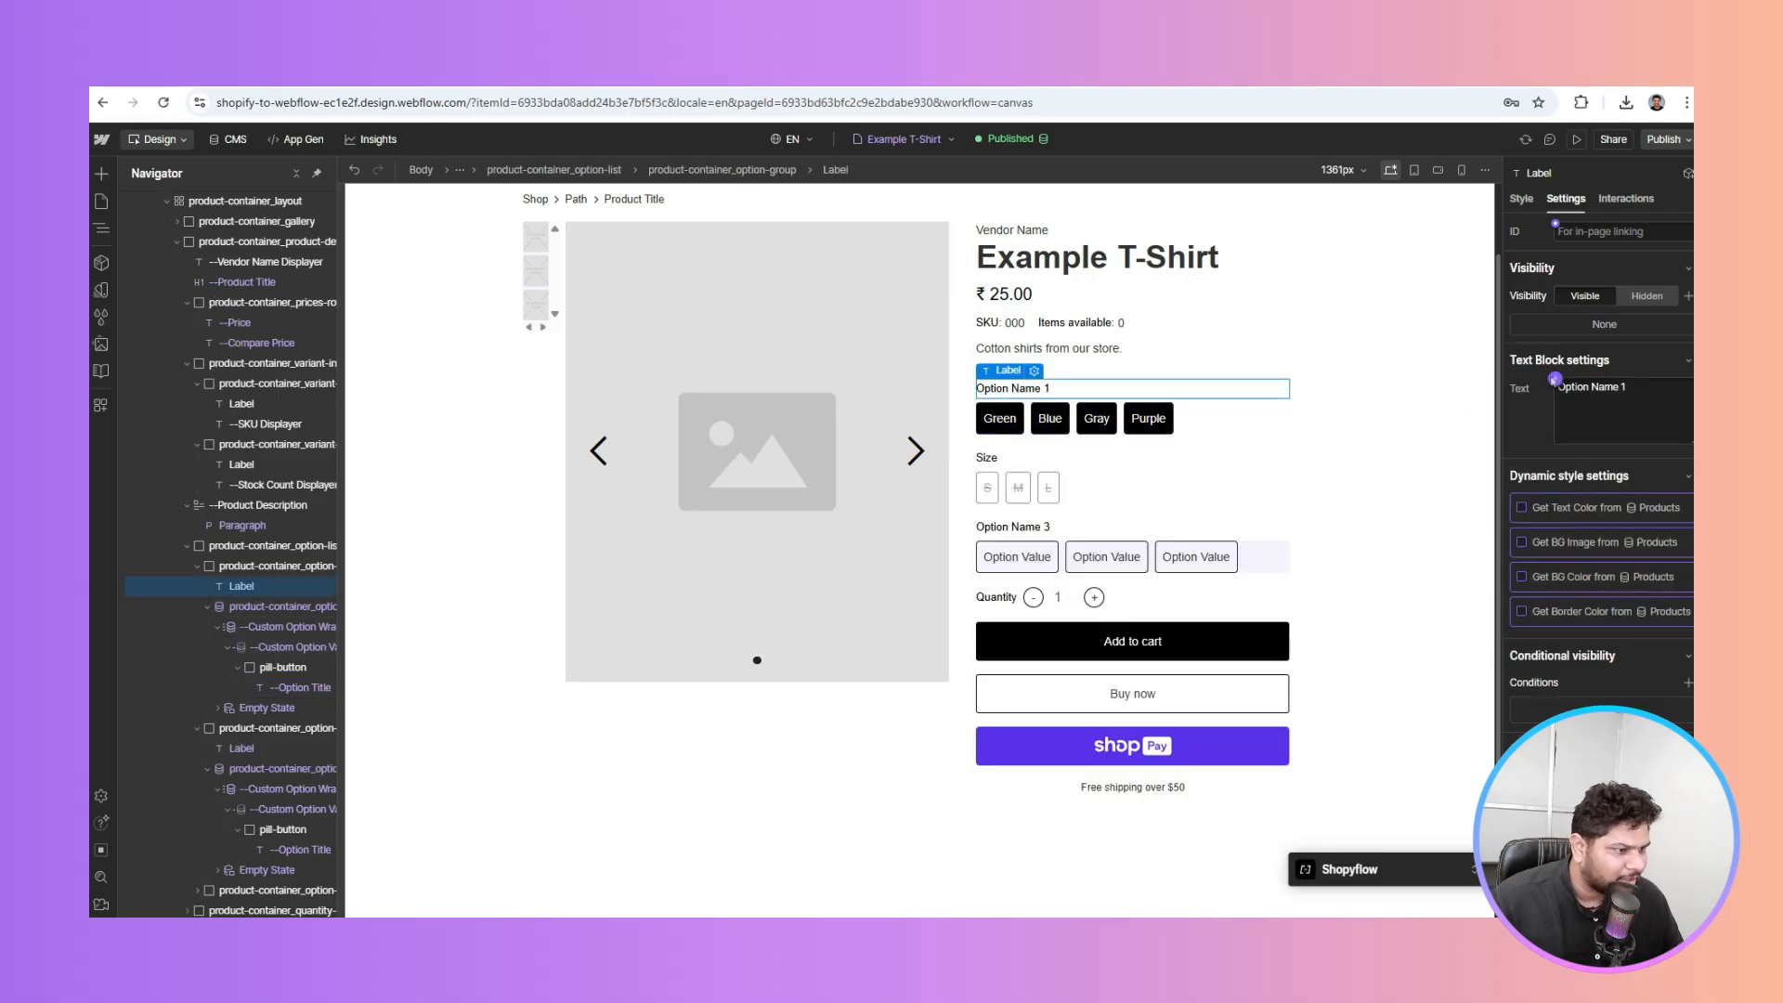
# Bind the first option heading's text to Product Option 1 Name so it reads Color
pyautogui.click(1555, 379)
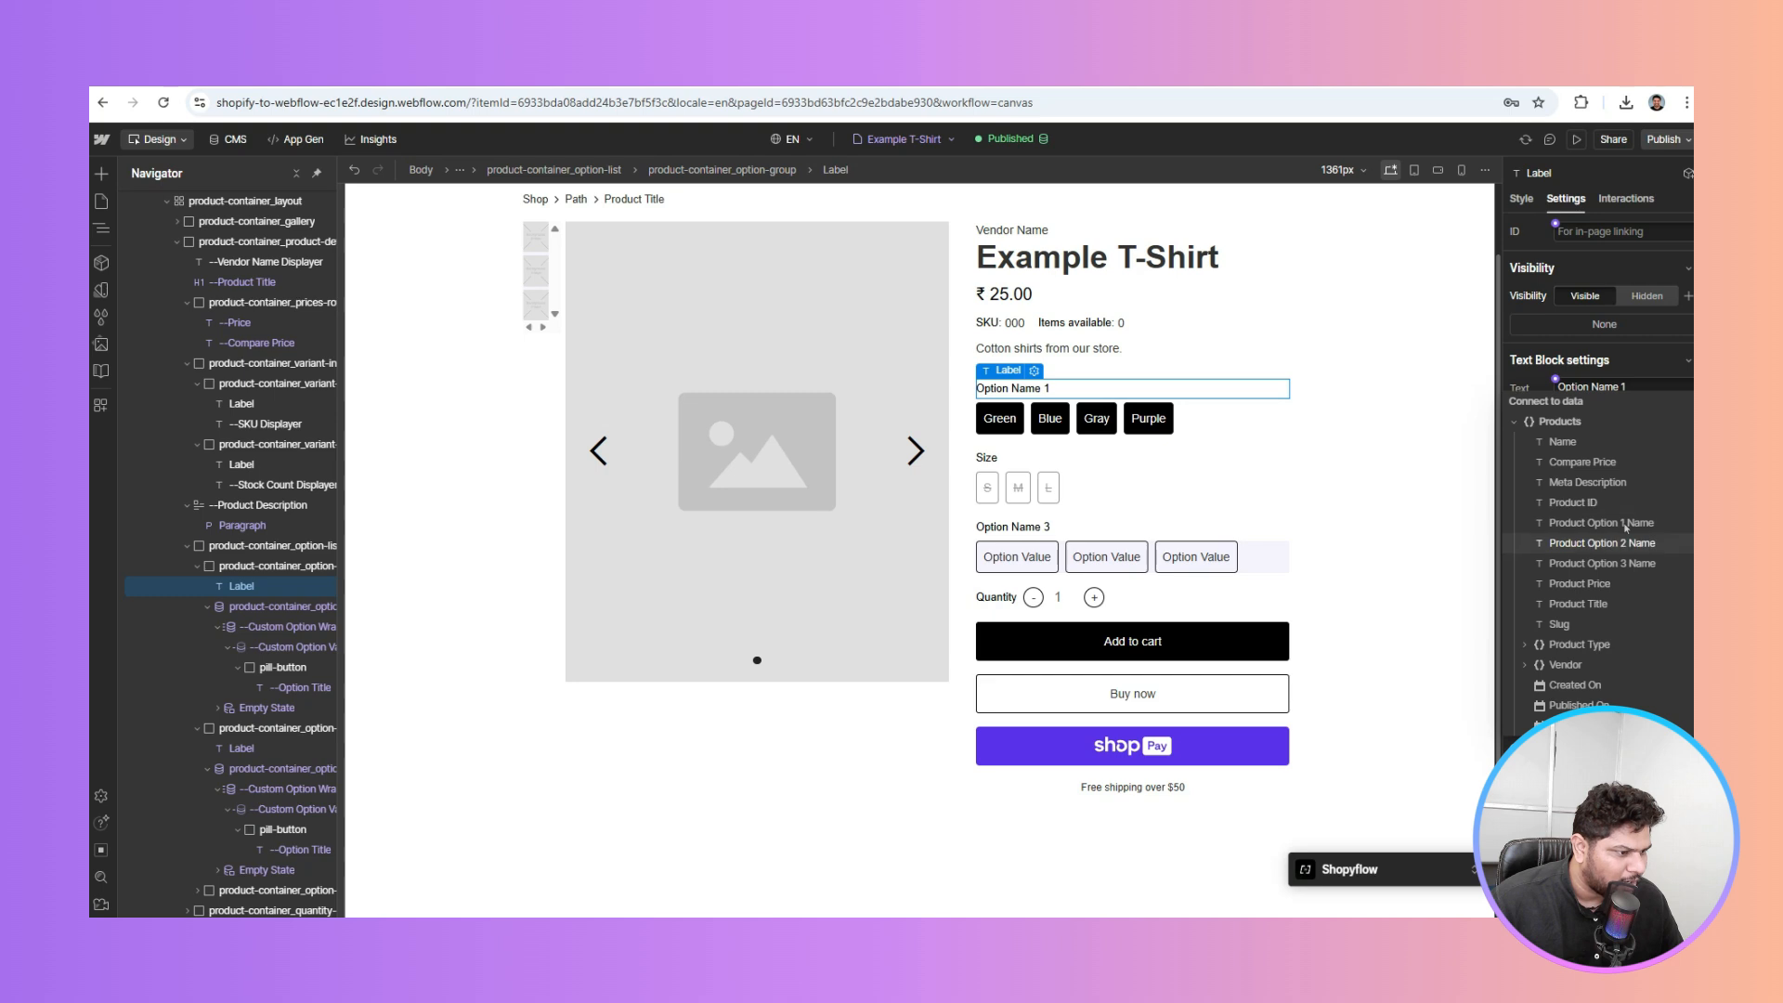
pyautogui.click(1621, 525)
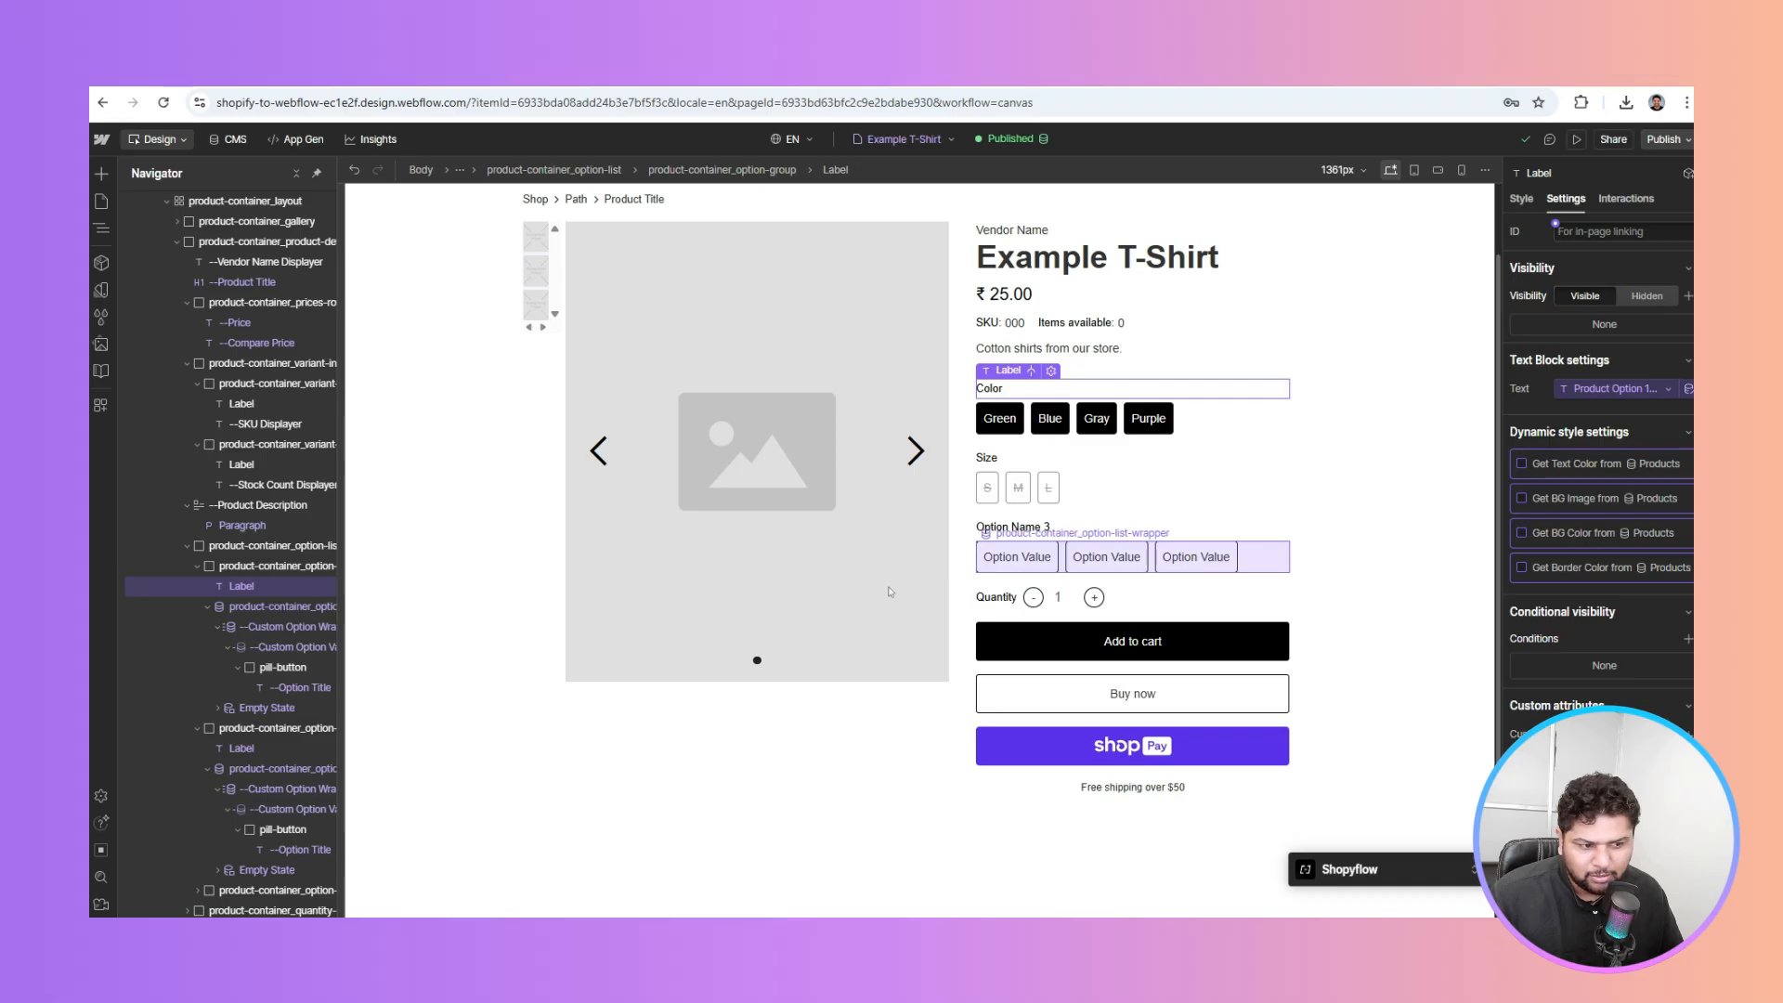
pyautogui.click(1277, 557)
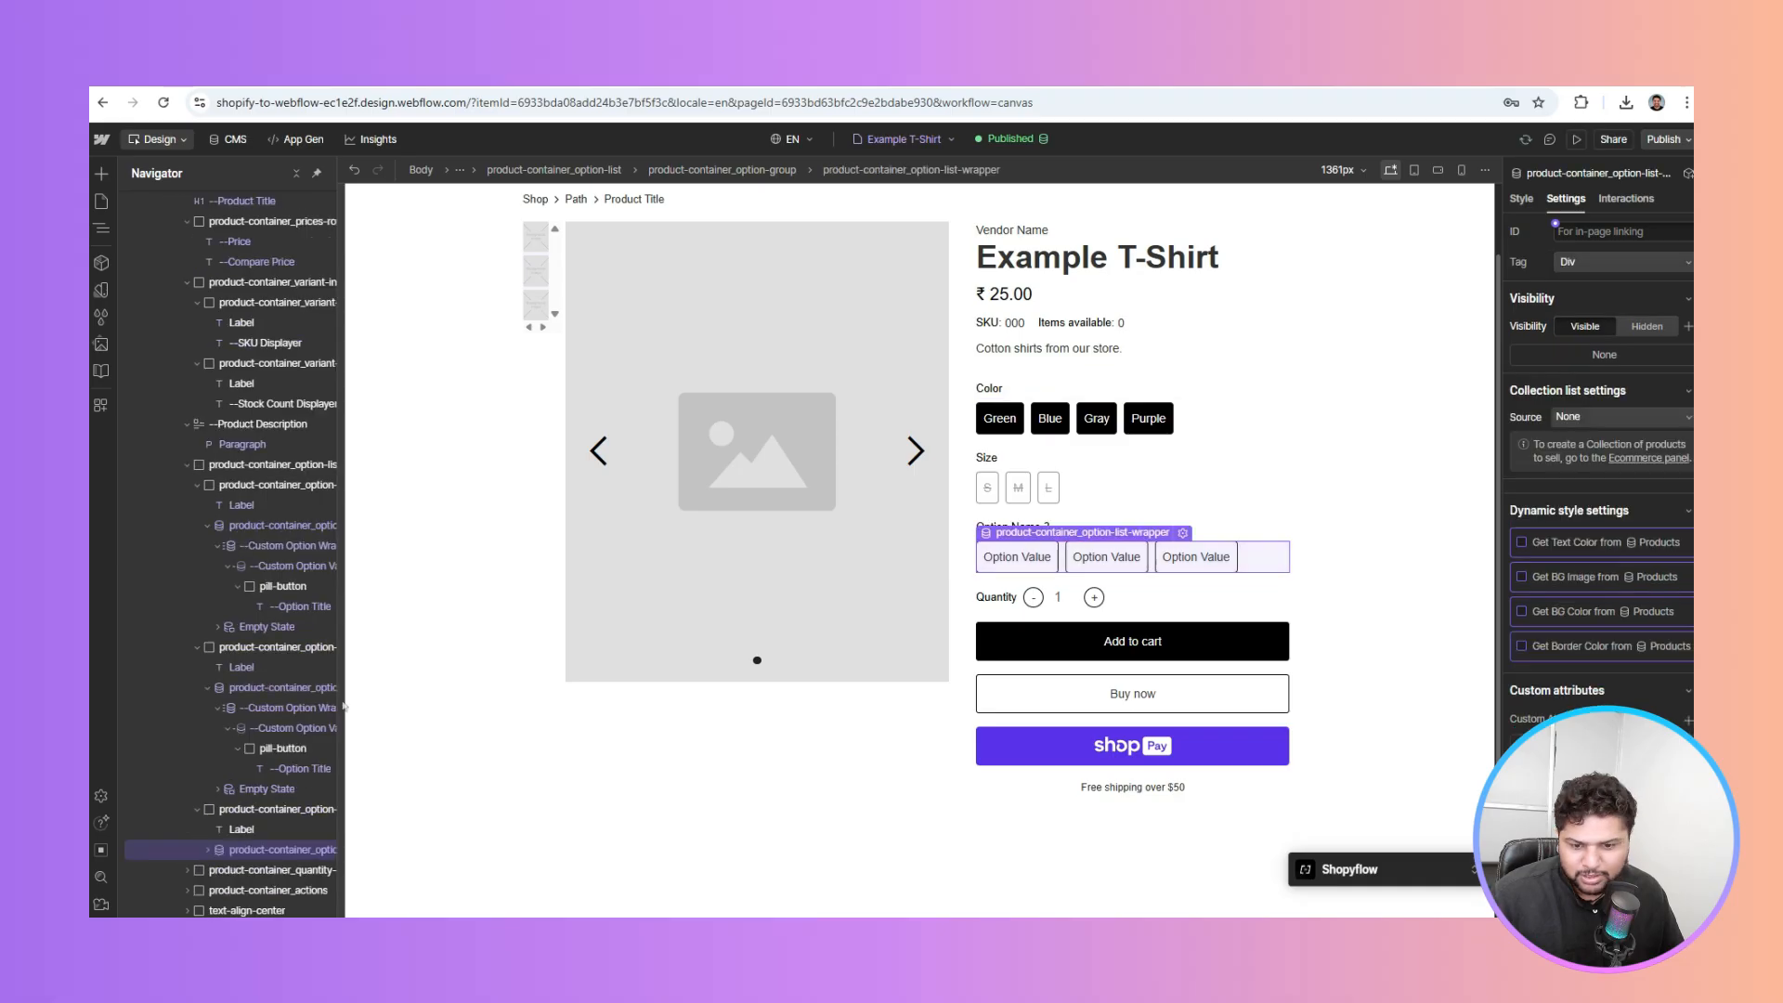
# Bind the third option group's heading text to Product Option 3 Name
pyautogui.click(248, 833)
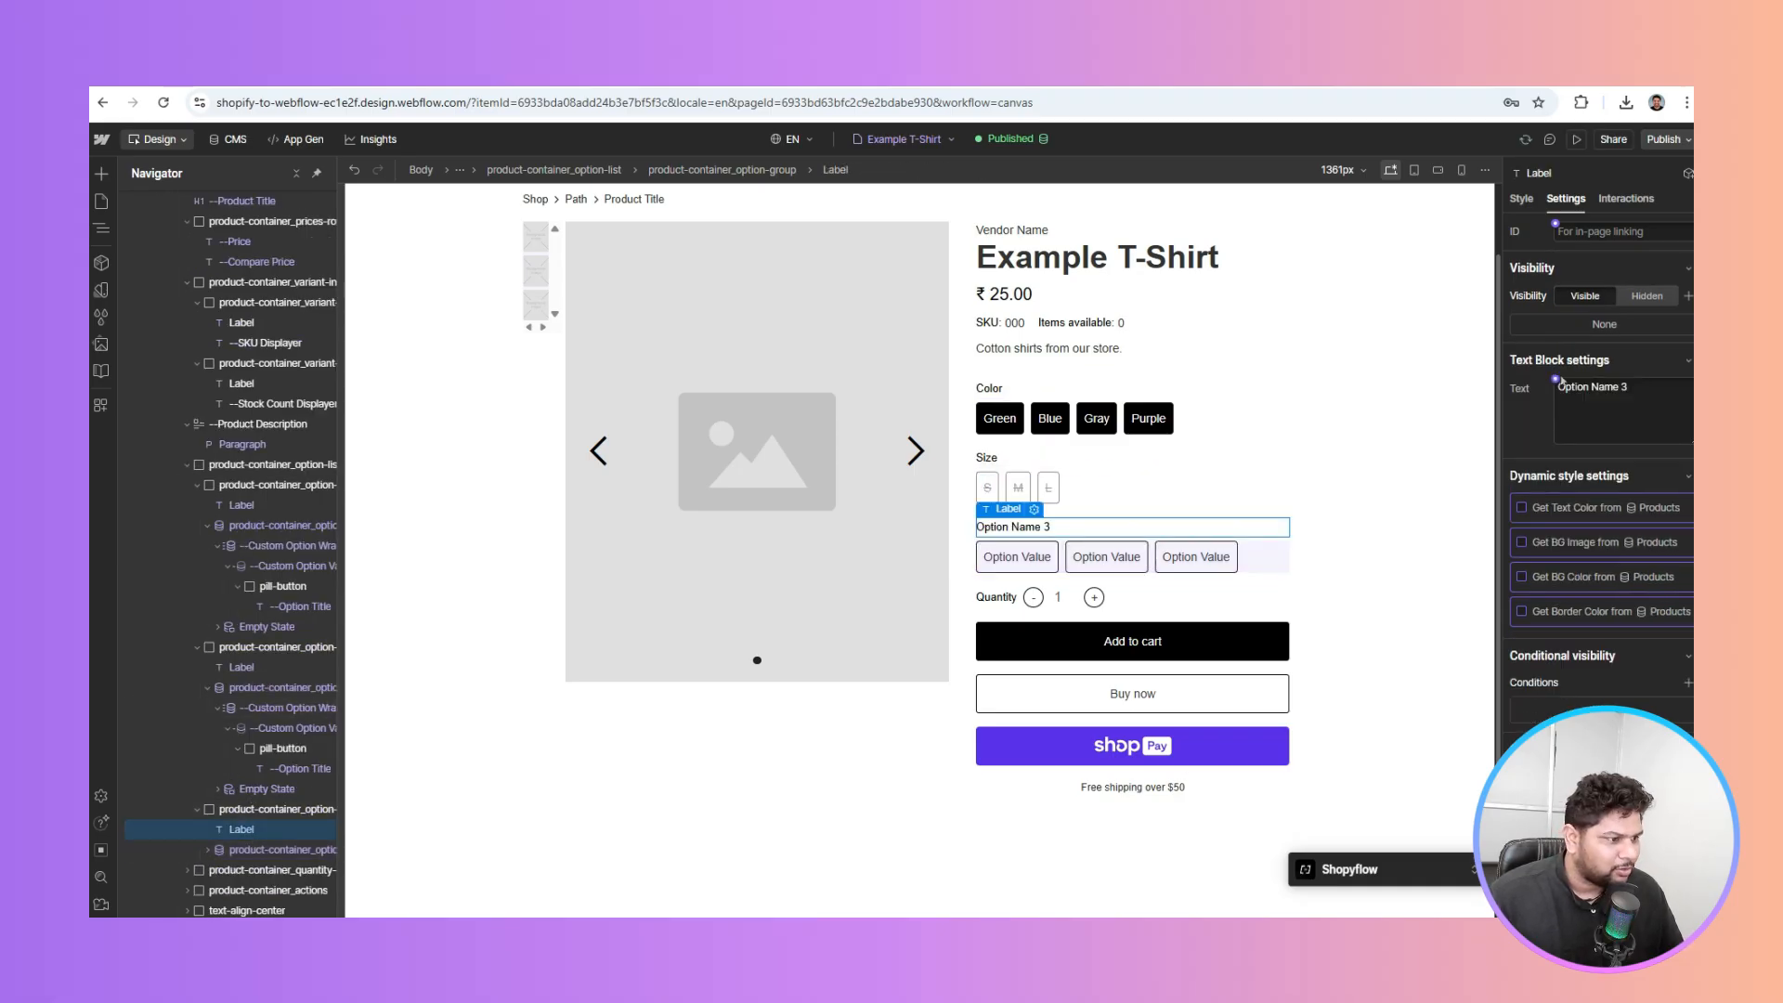
pyautogui.click(1555, 380)
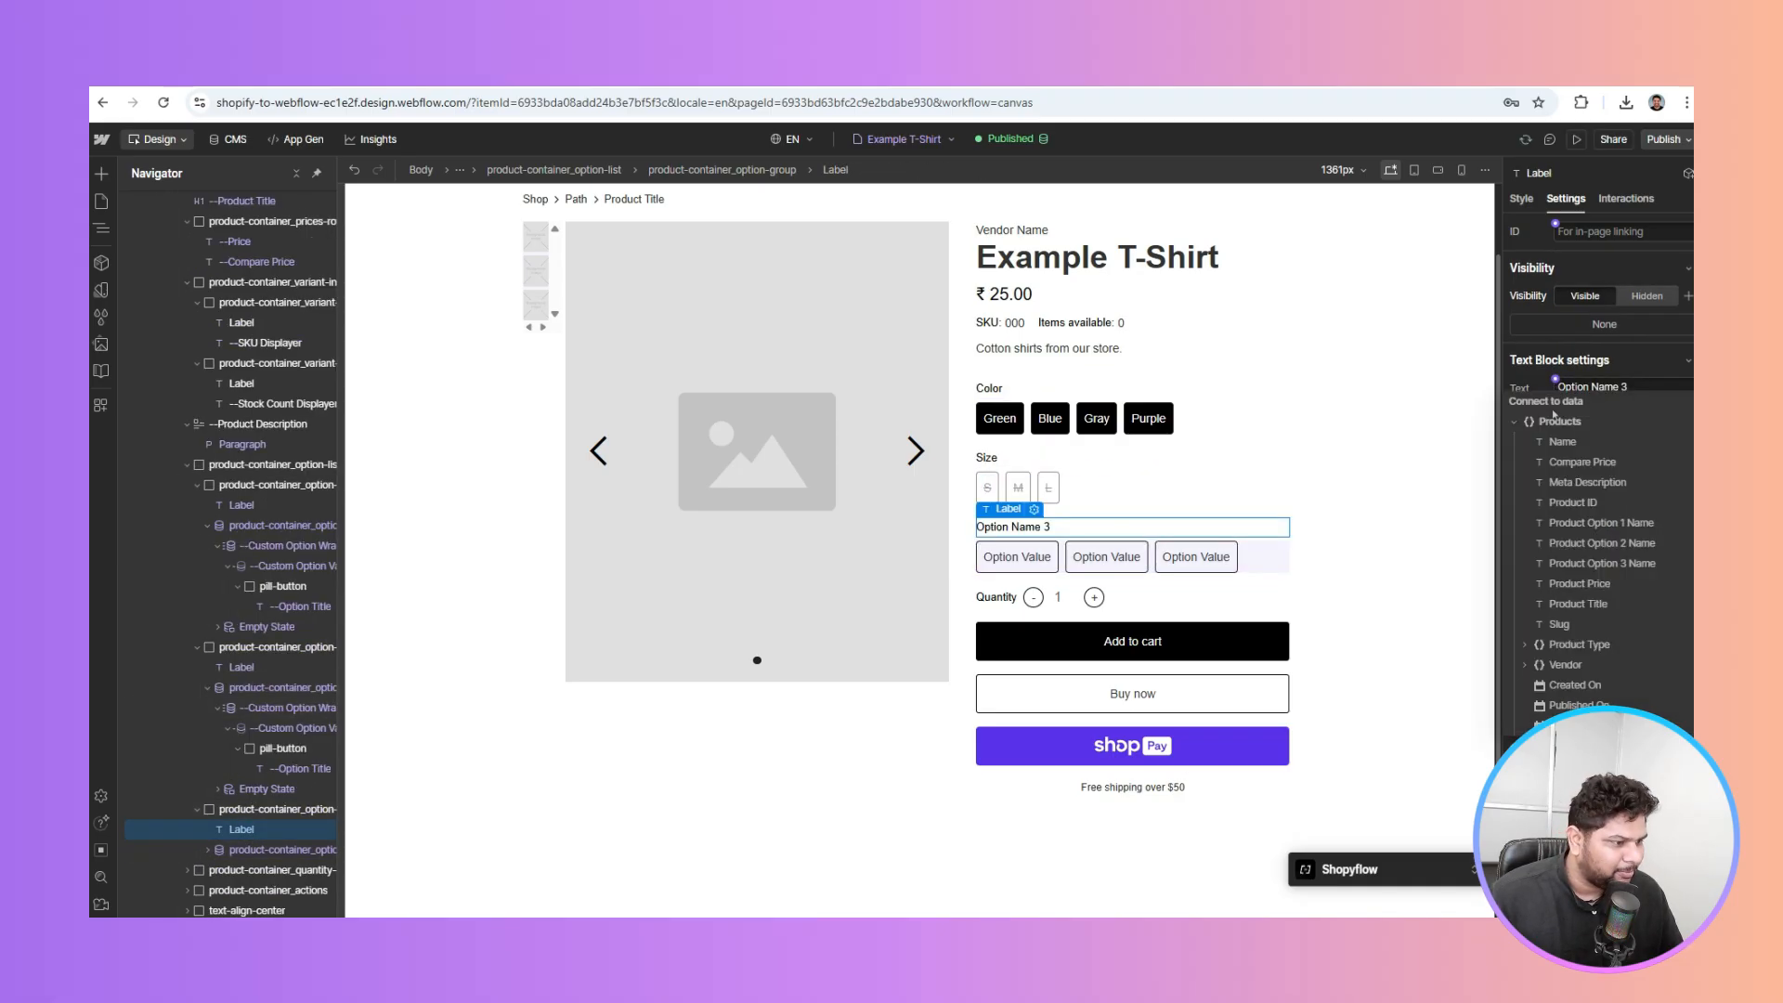
pyautogui.click(1609, 563)
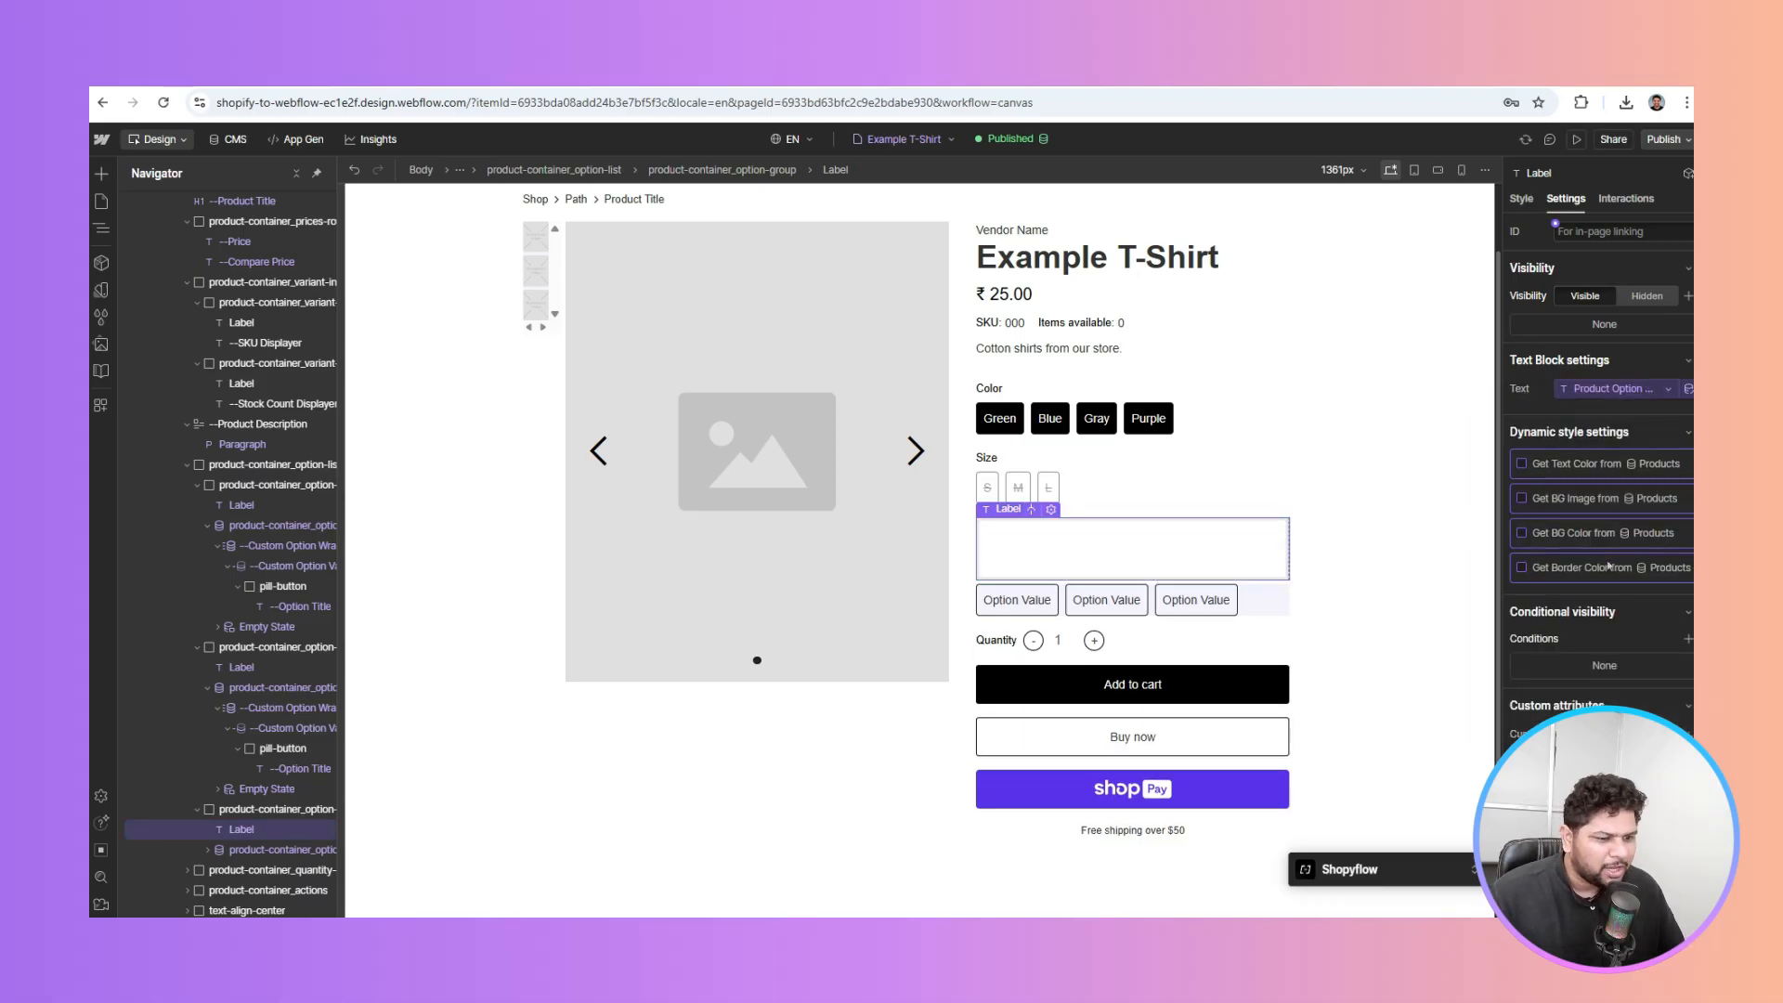
# Source the third option list from Product Option 3 Values and expand its layers
pyautogui.click(249, 848)
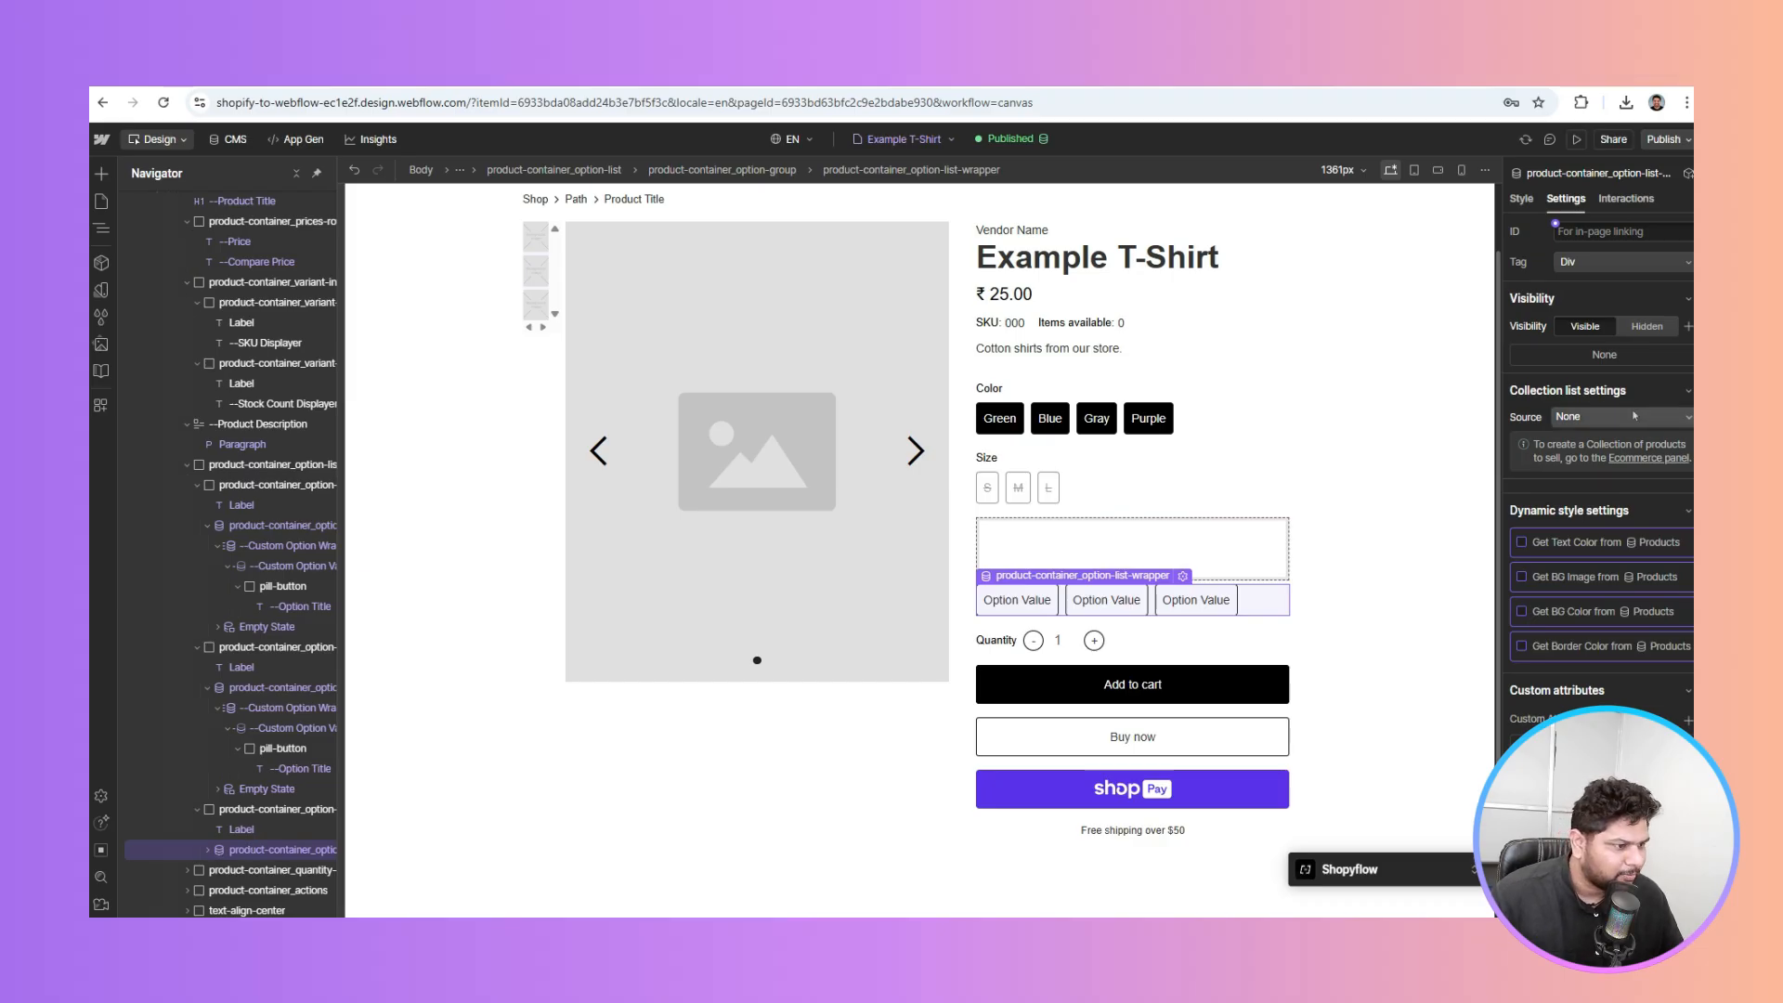
pyautogui.click(1621, 416)
pyautogui.click(1624, 519)
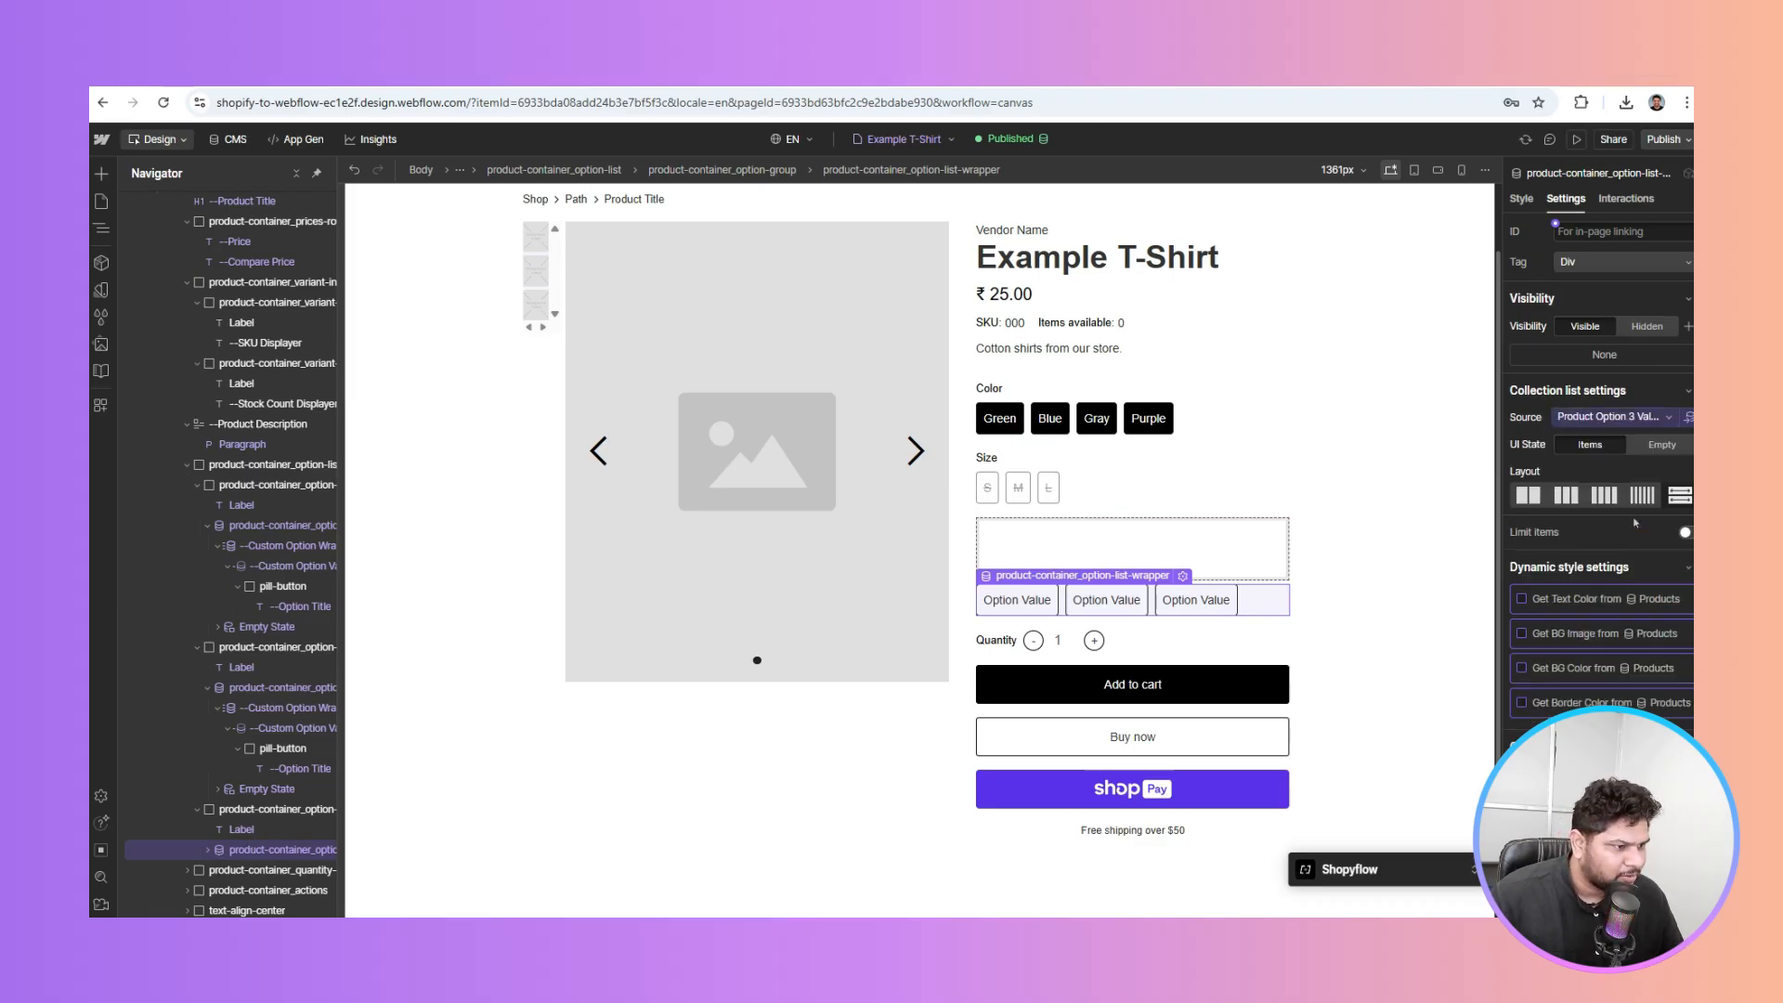
pyautogui.click(208, 849)
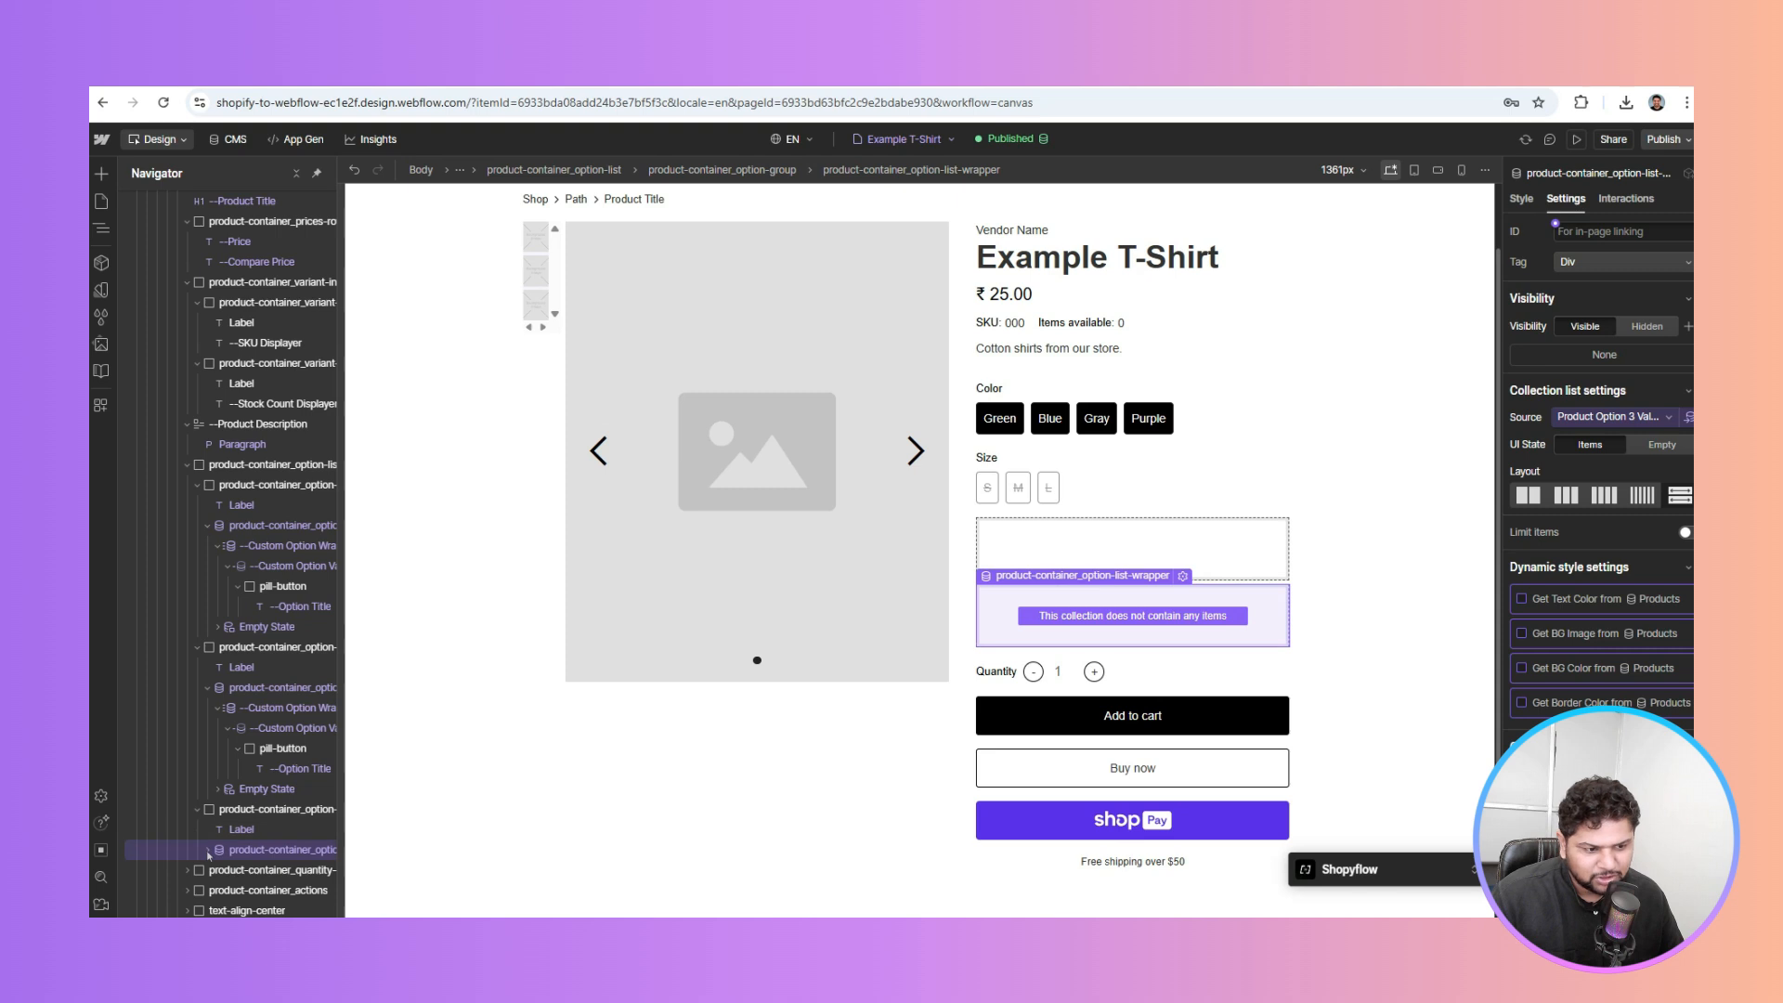
pyautogui.click(219, 870)
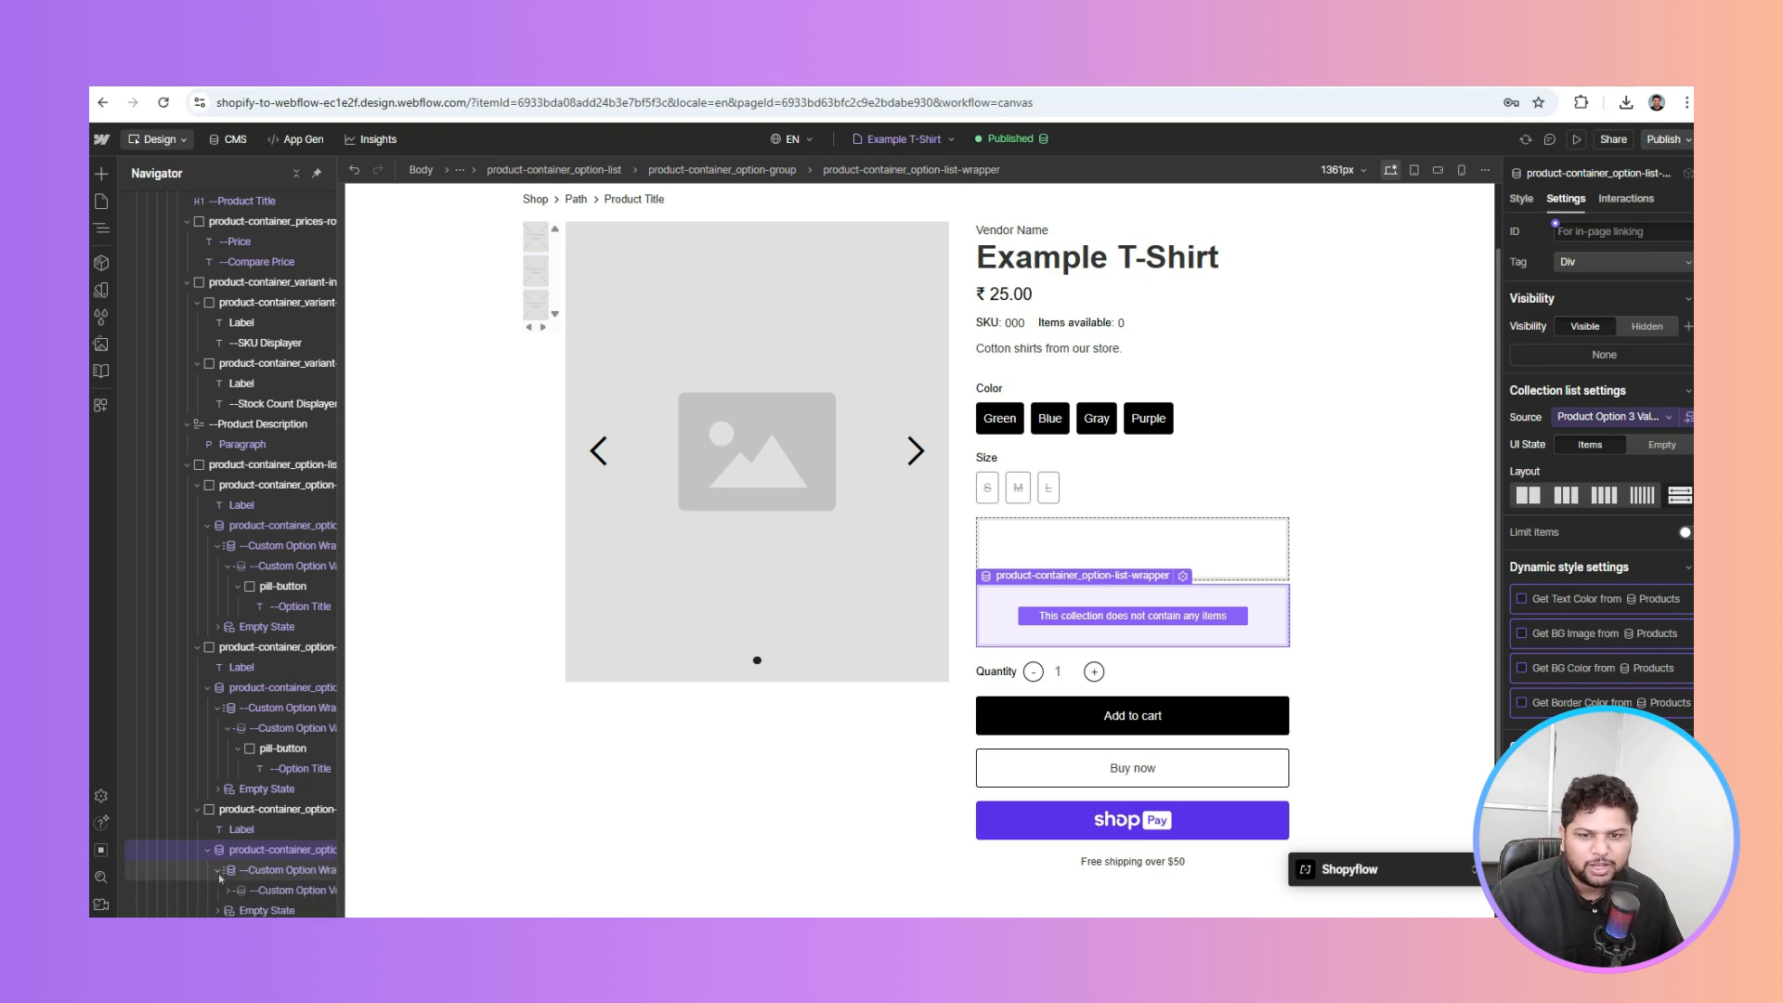
pyautogui.click(219, 144)
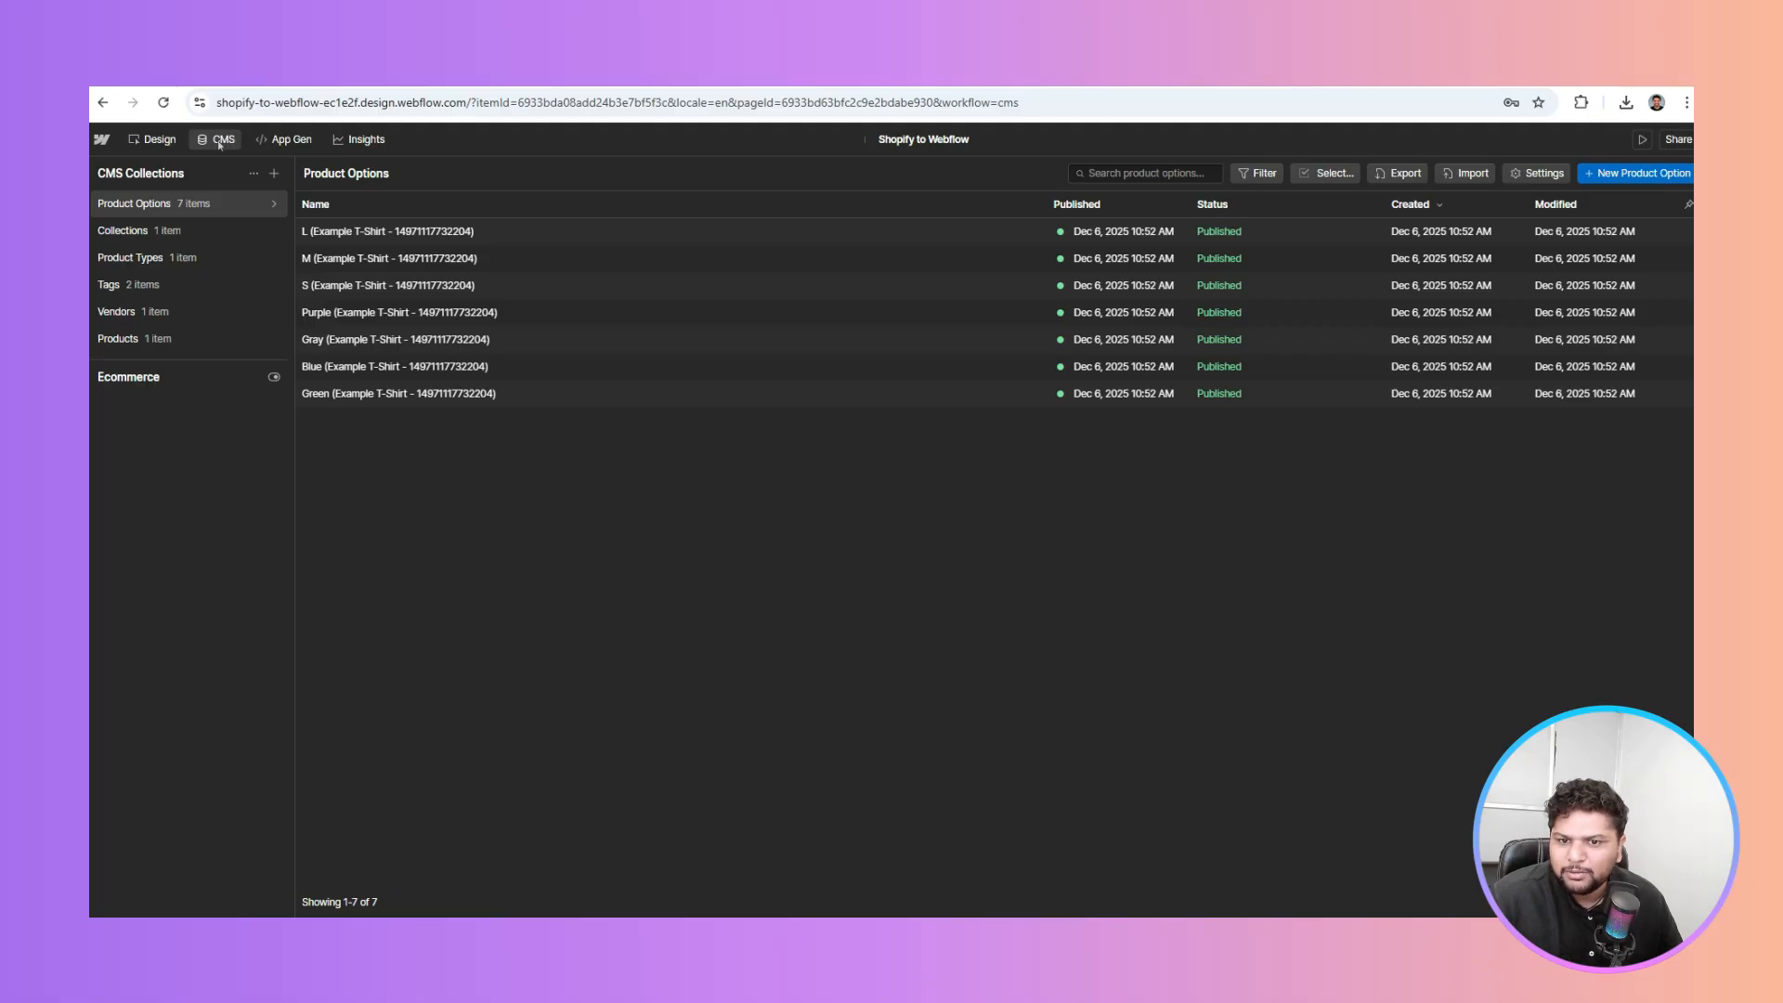
pyautogui.click(156, 140)
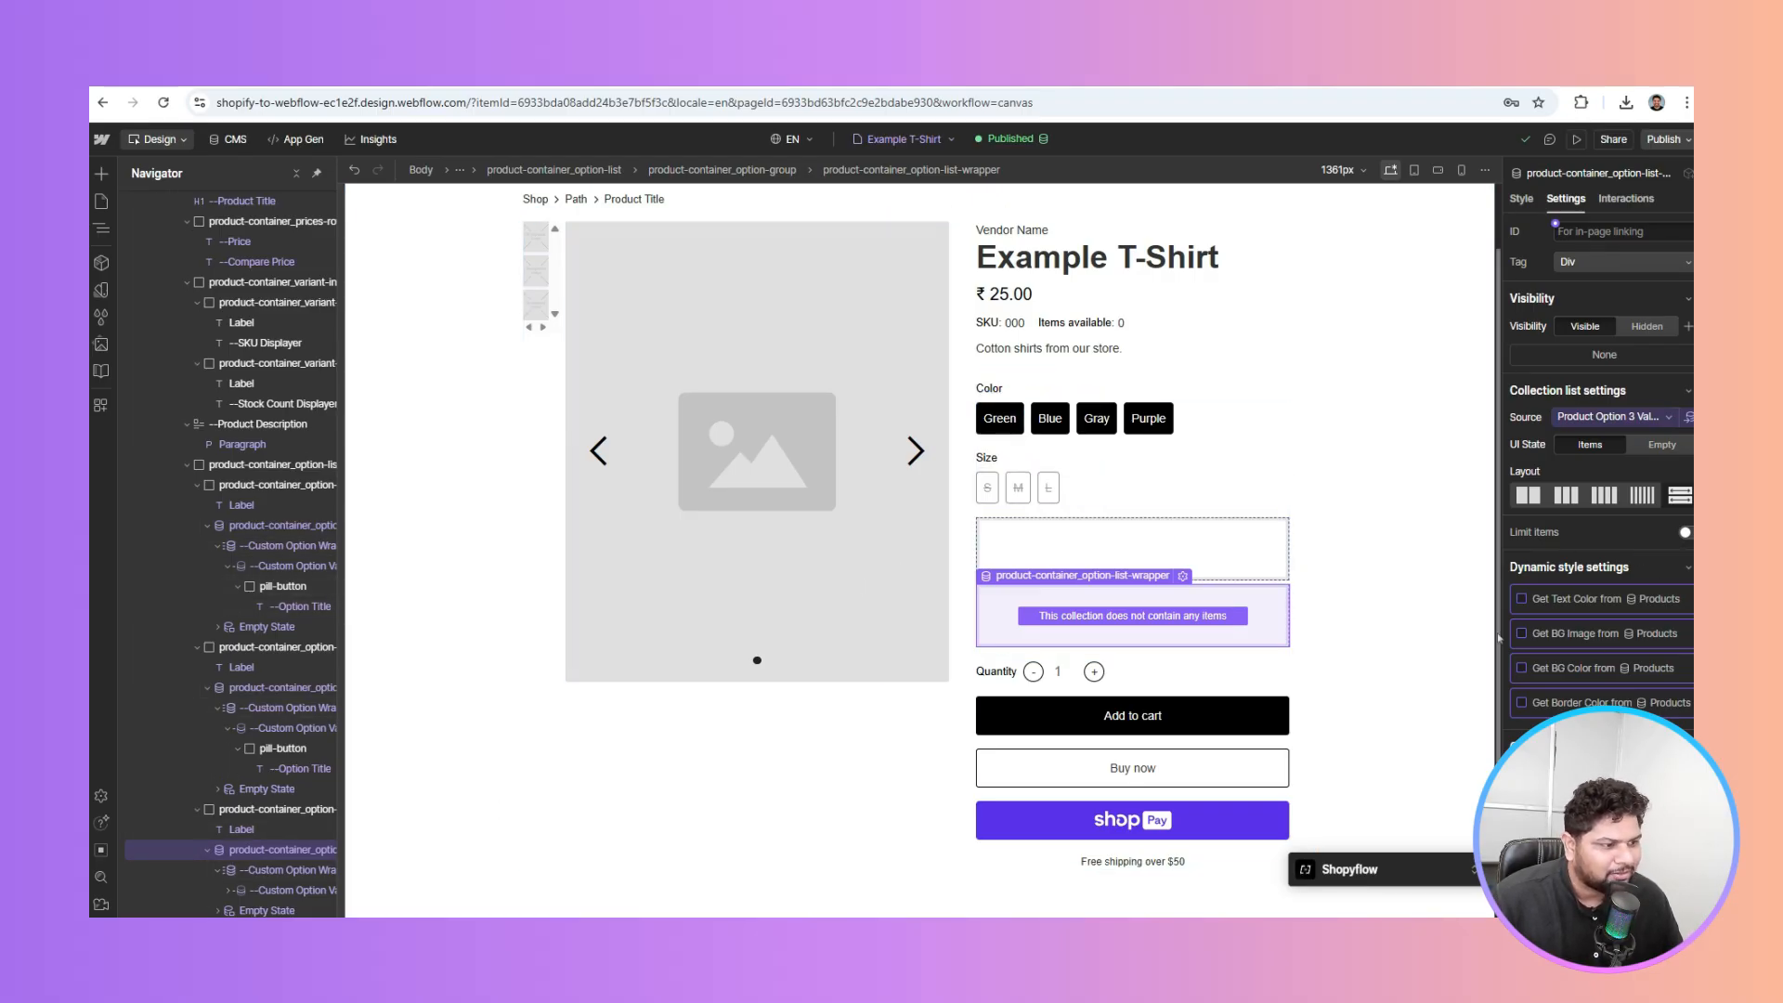
# Link the slider's product image to Product Main Image, showing the T-shirt hanger photo
pyautogui.scroll(-1, 1018, 413)
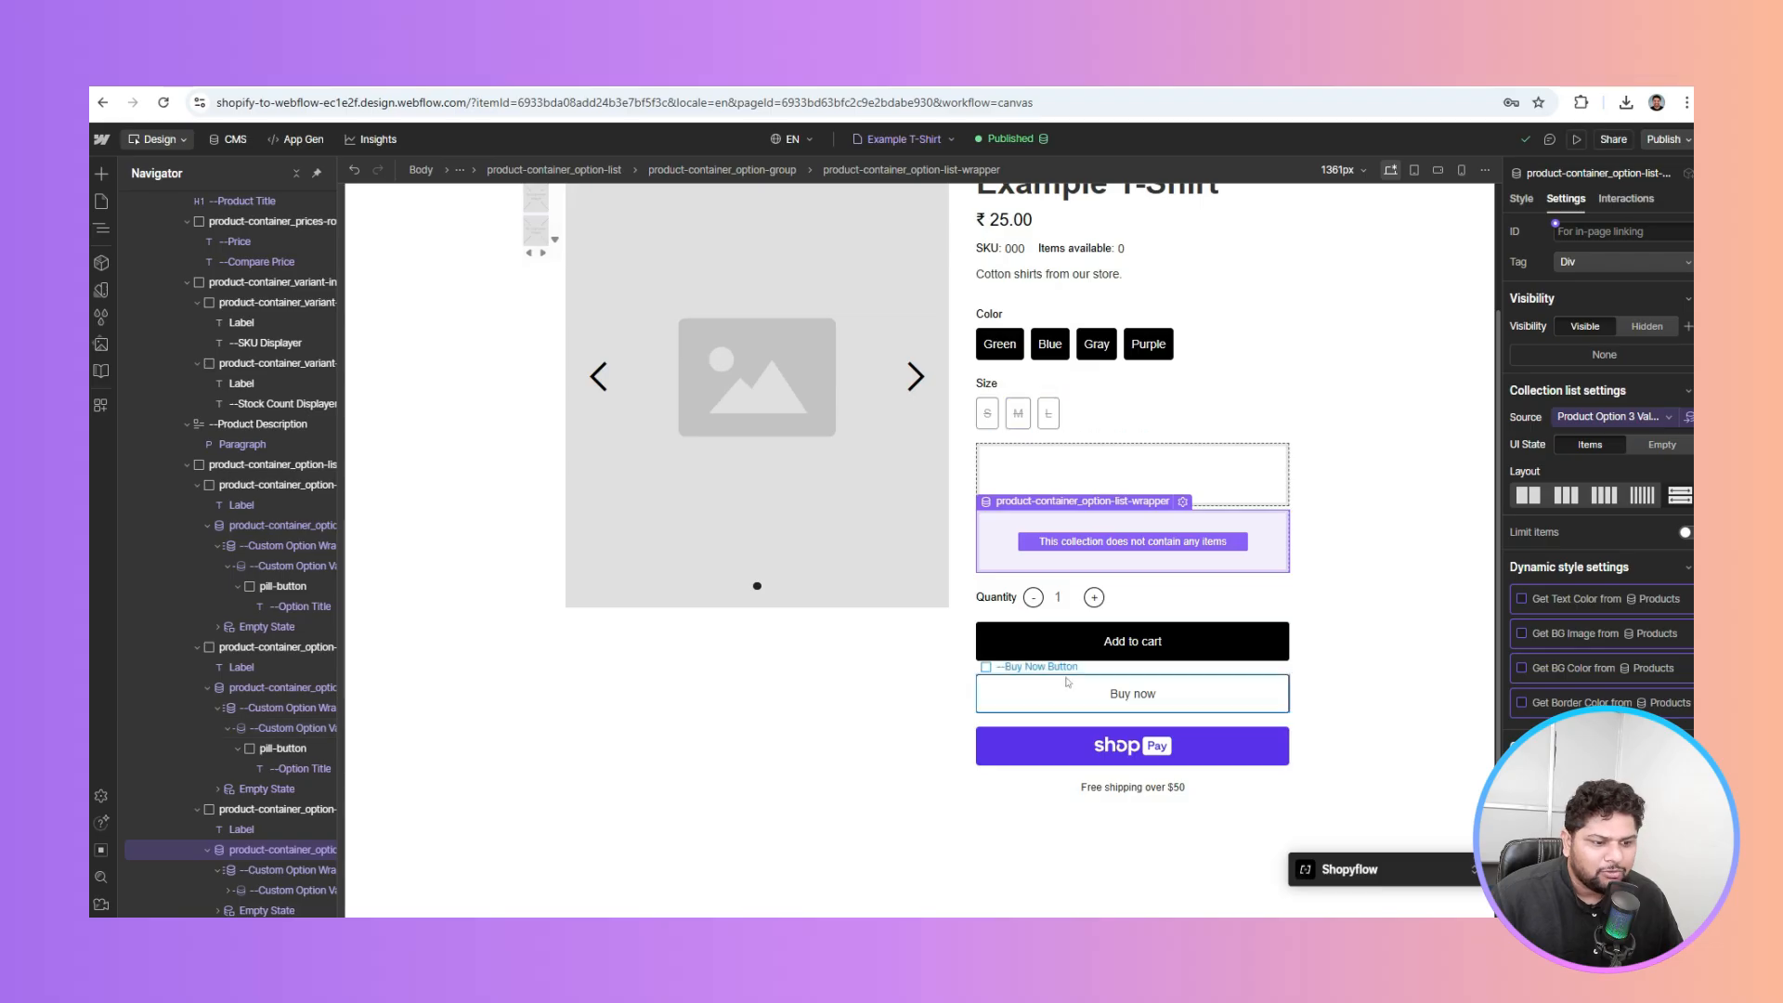
pyautogui.scroll(2, 1028, 633)
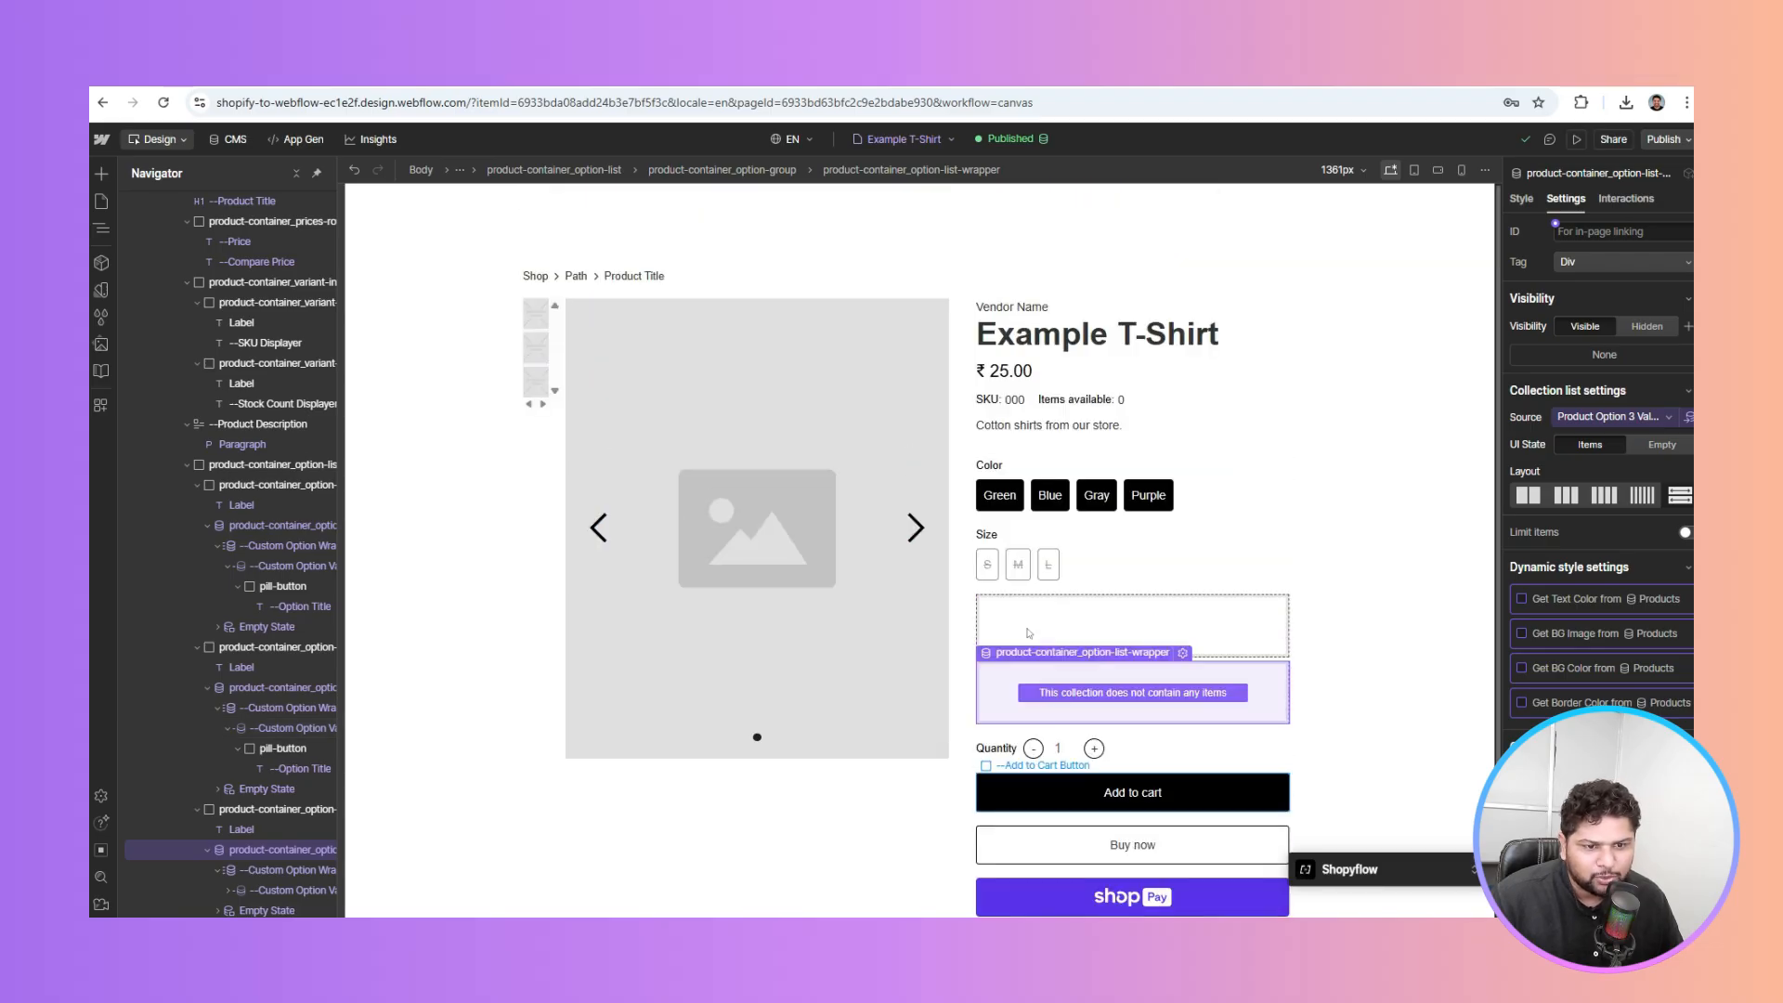
pyautogui.click(727, 466)
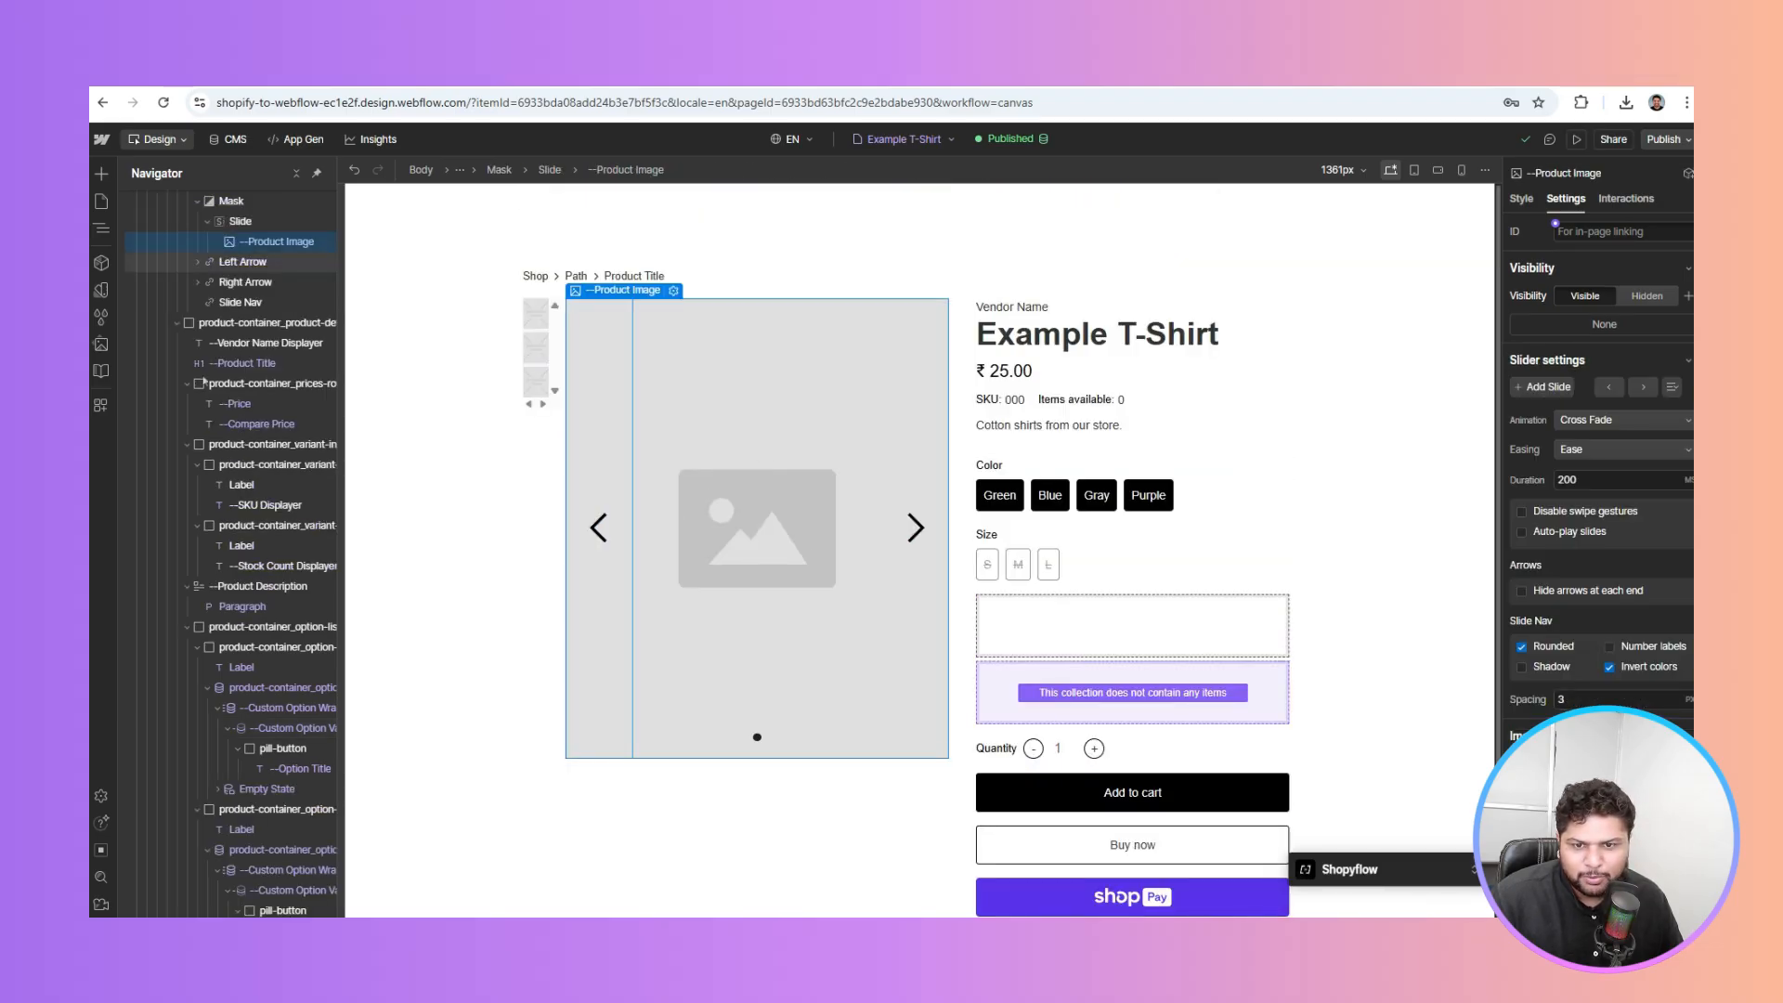
pyautogui.scroll(2, 223, 390)
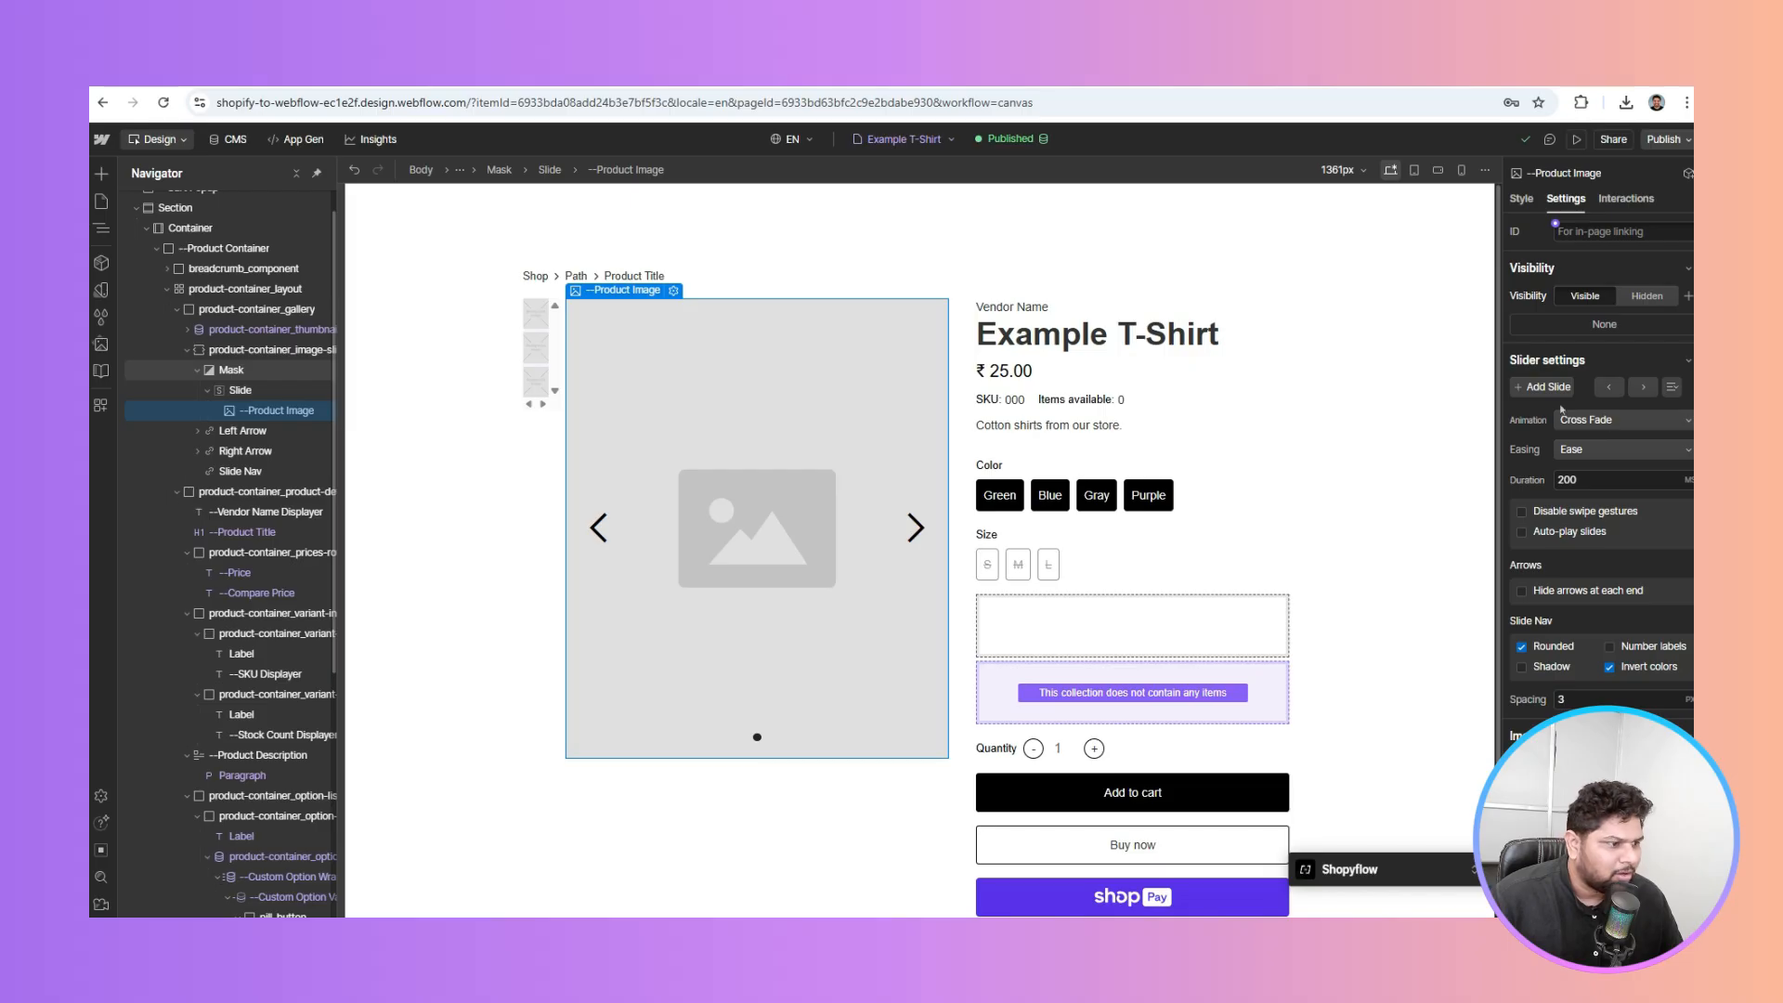
pyautogui.scroll(-4, 1546, 695)
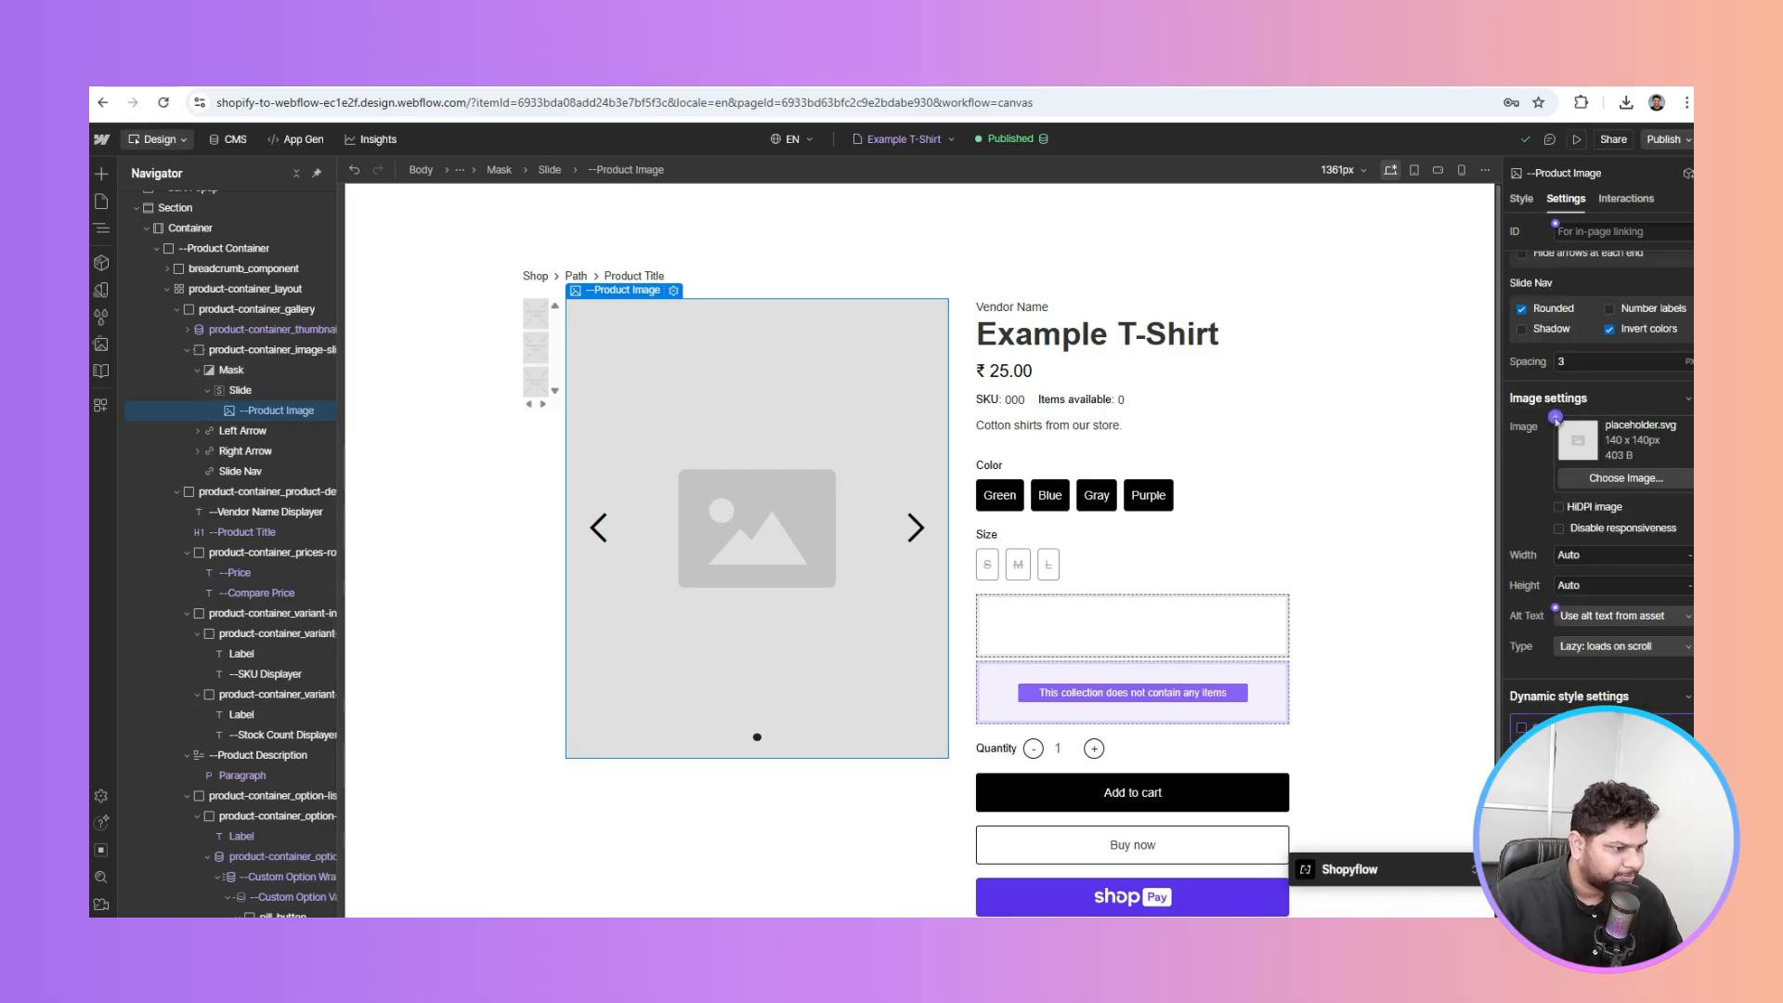
pyautogui.click(1555, 418)
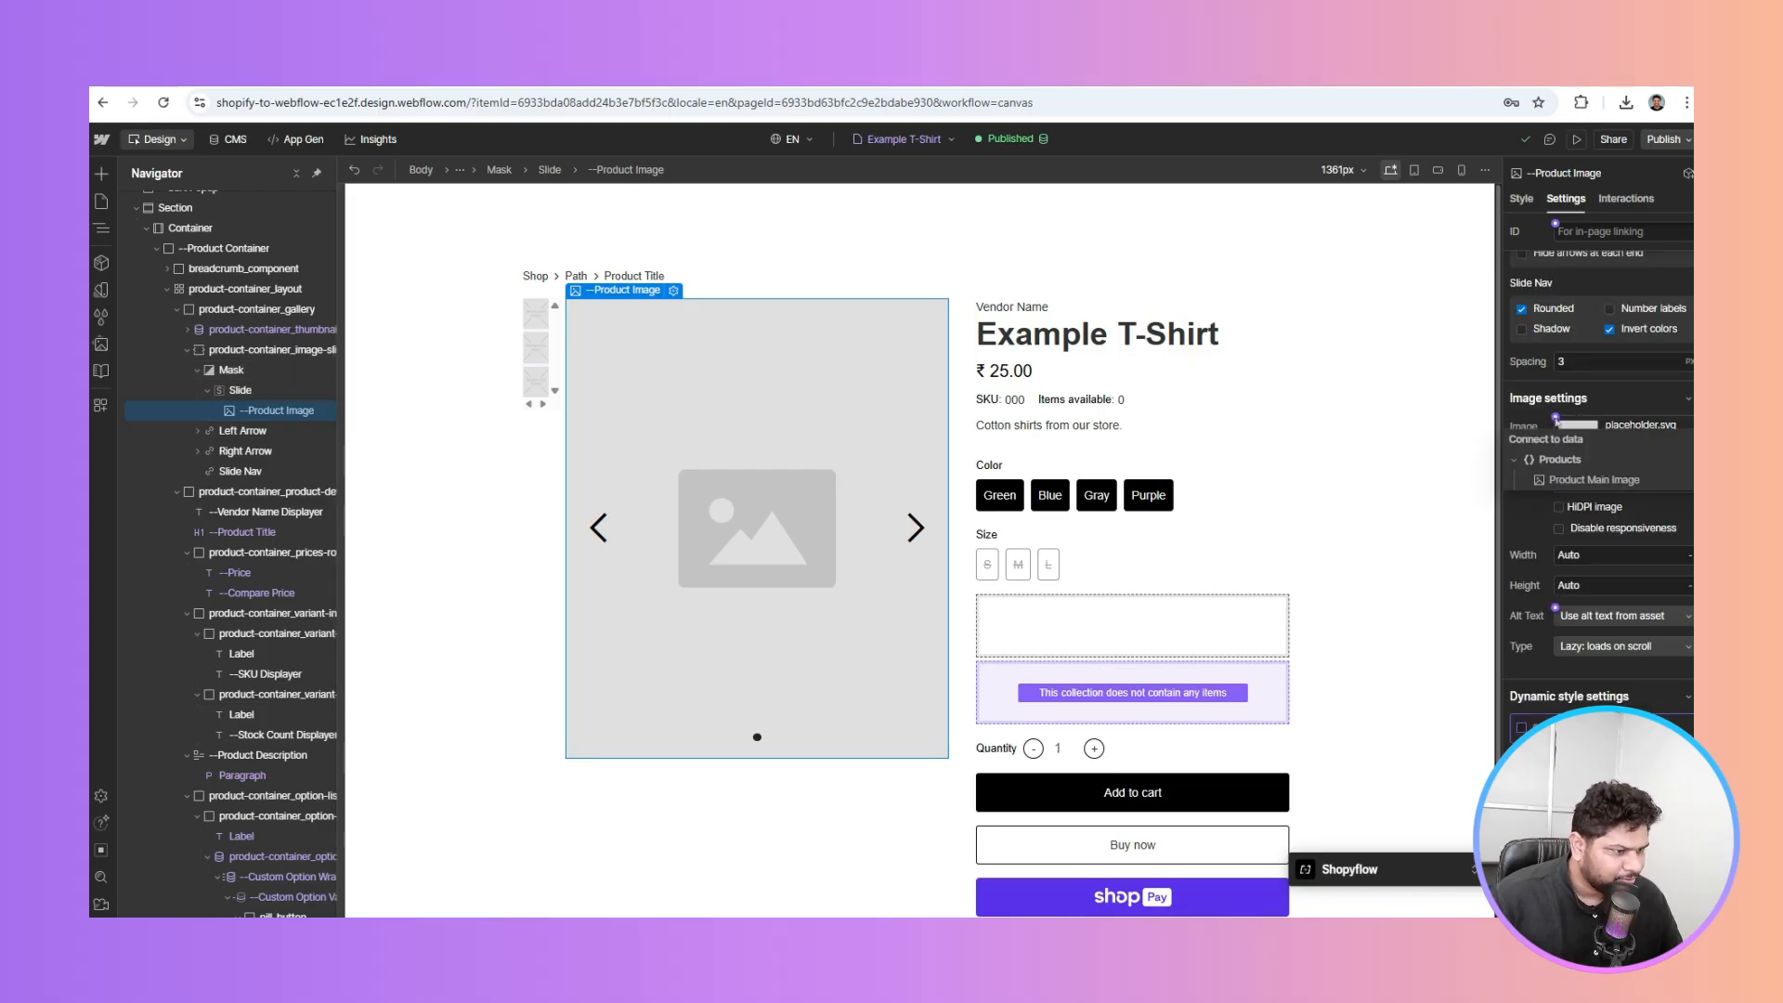
pyautogui.click(1612, 481)
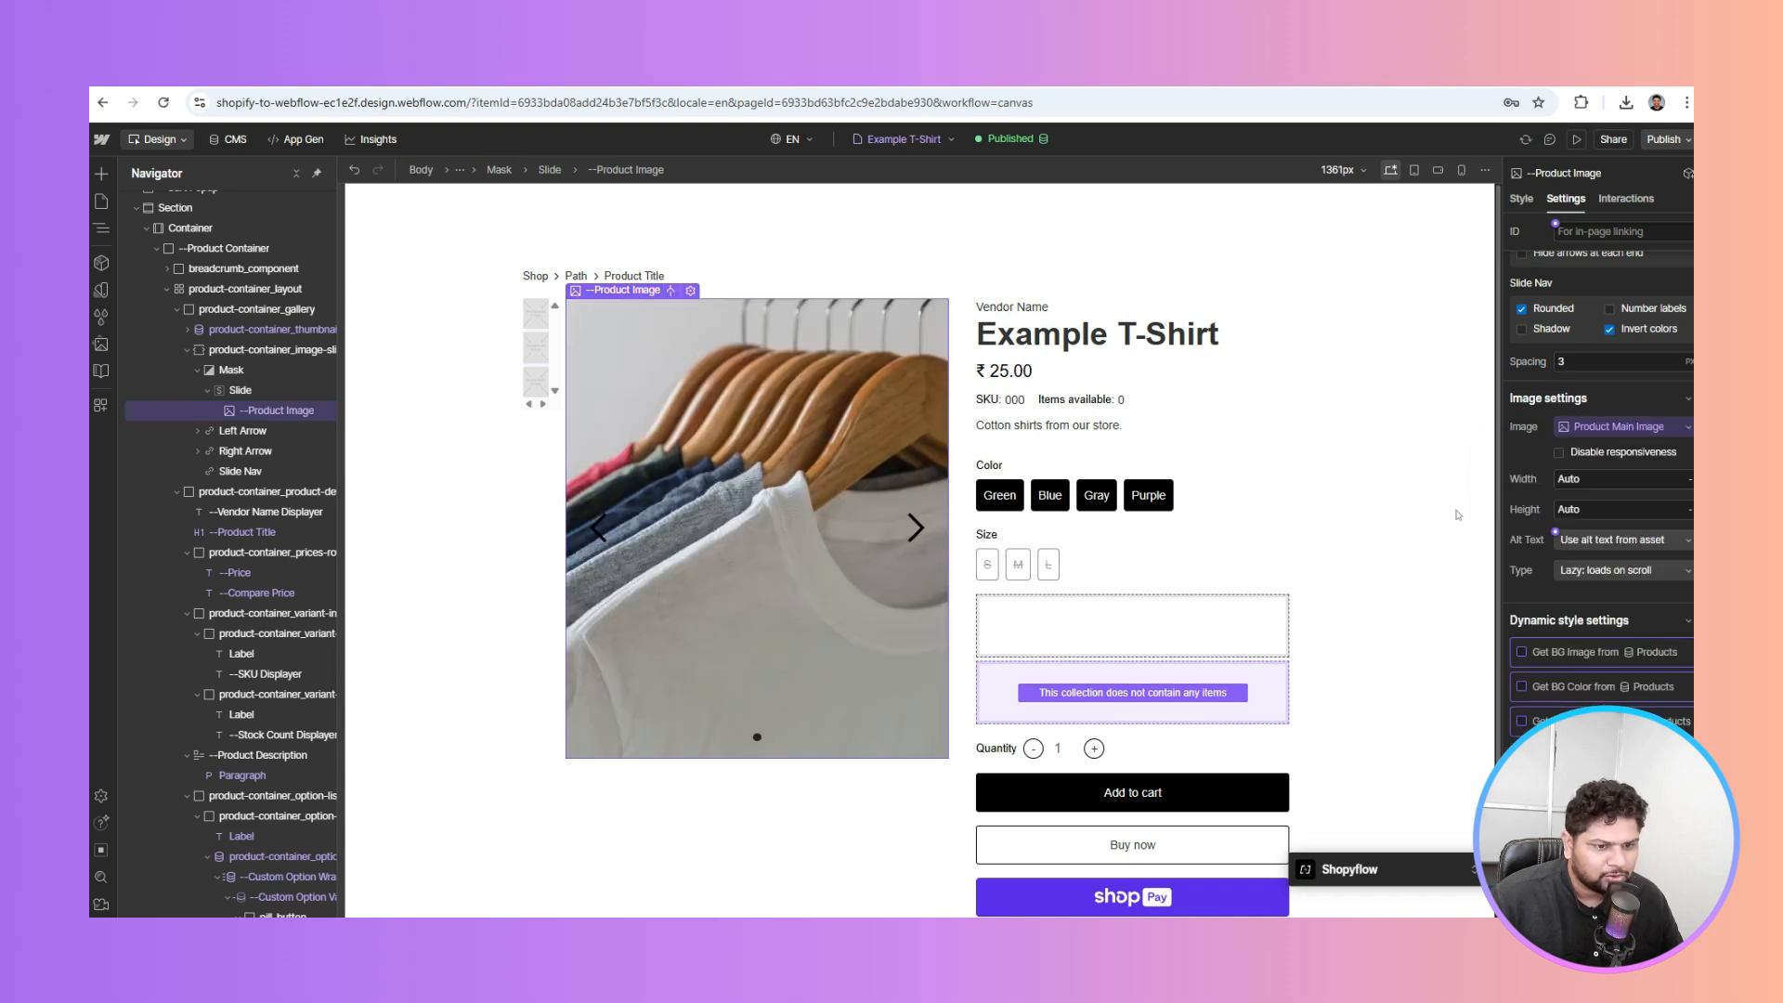
pyautogui.click(261, 332)
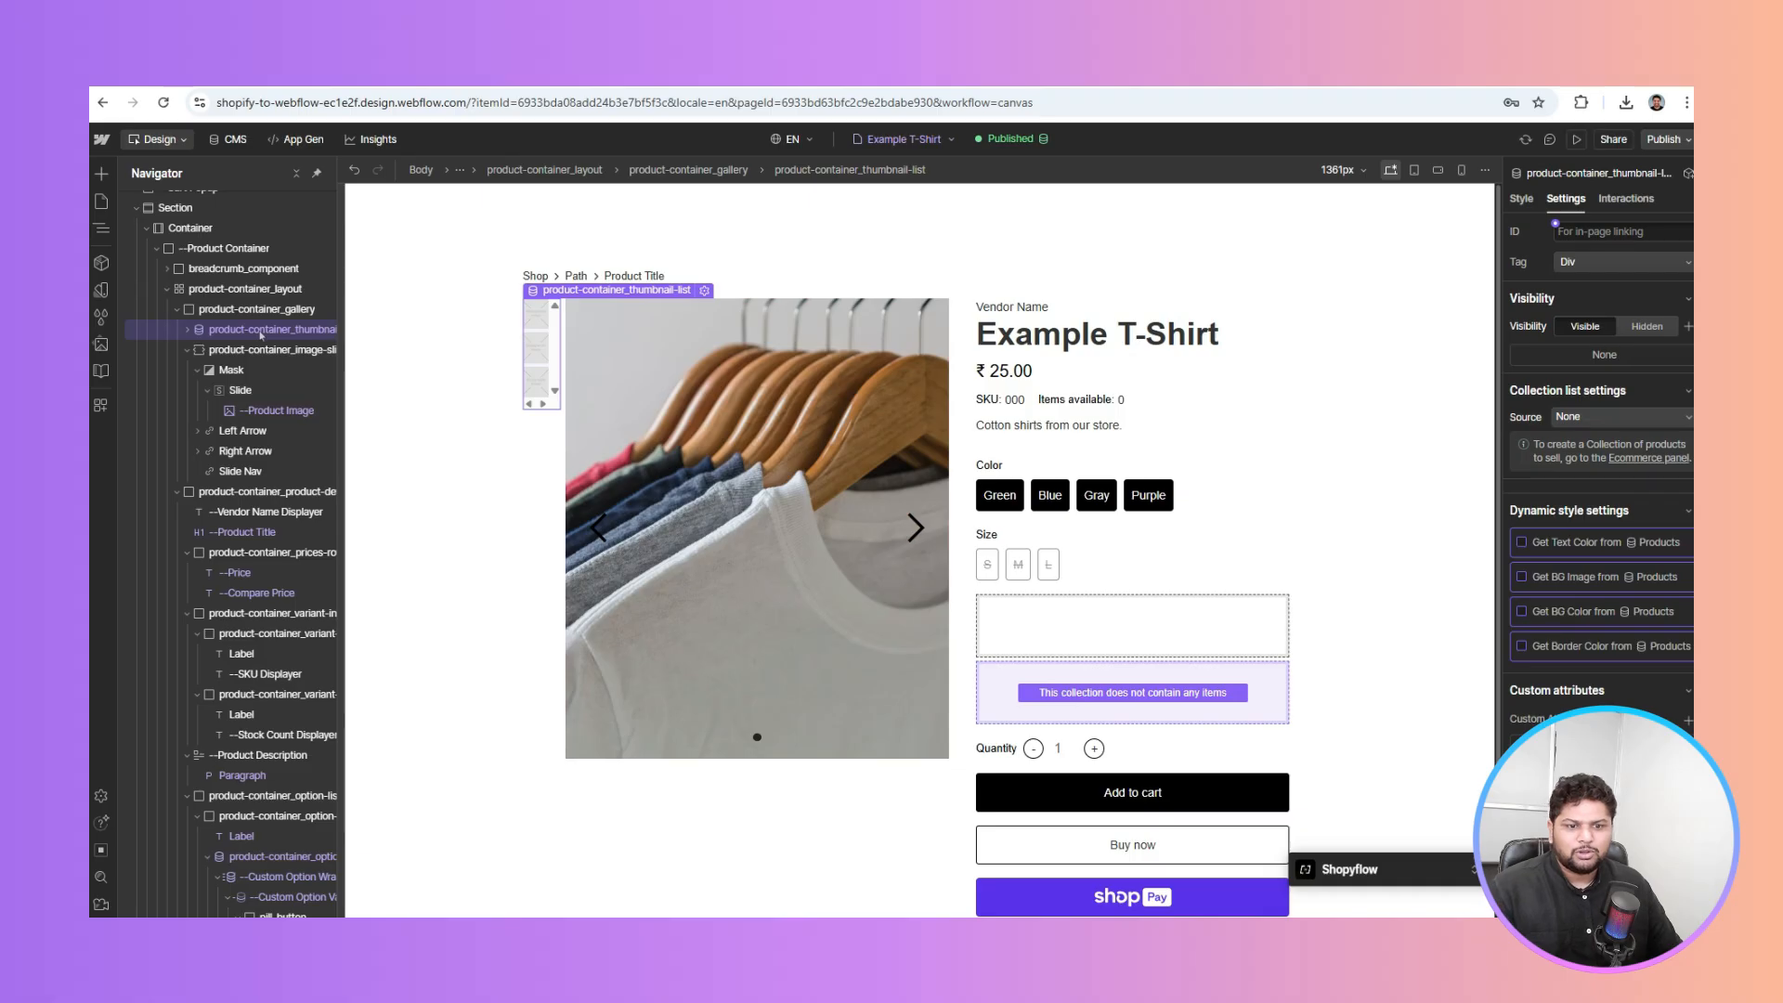
# Feed the thumbnail list from Product Gallery Images and use them as each thumbnail's background
pyautogui.click(1584, 416)
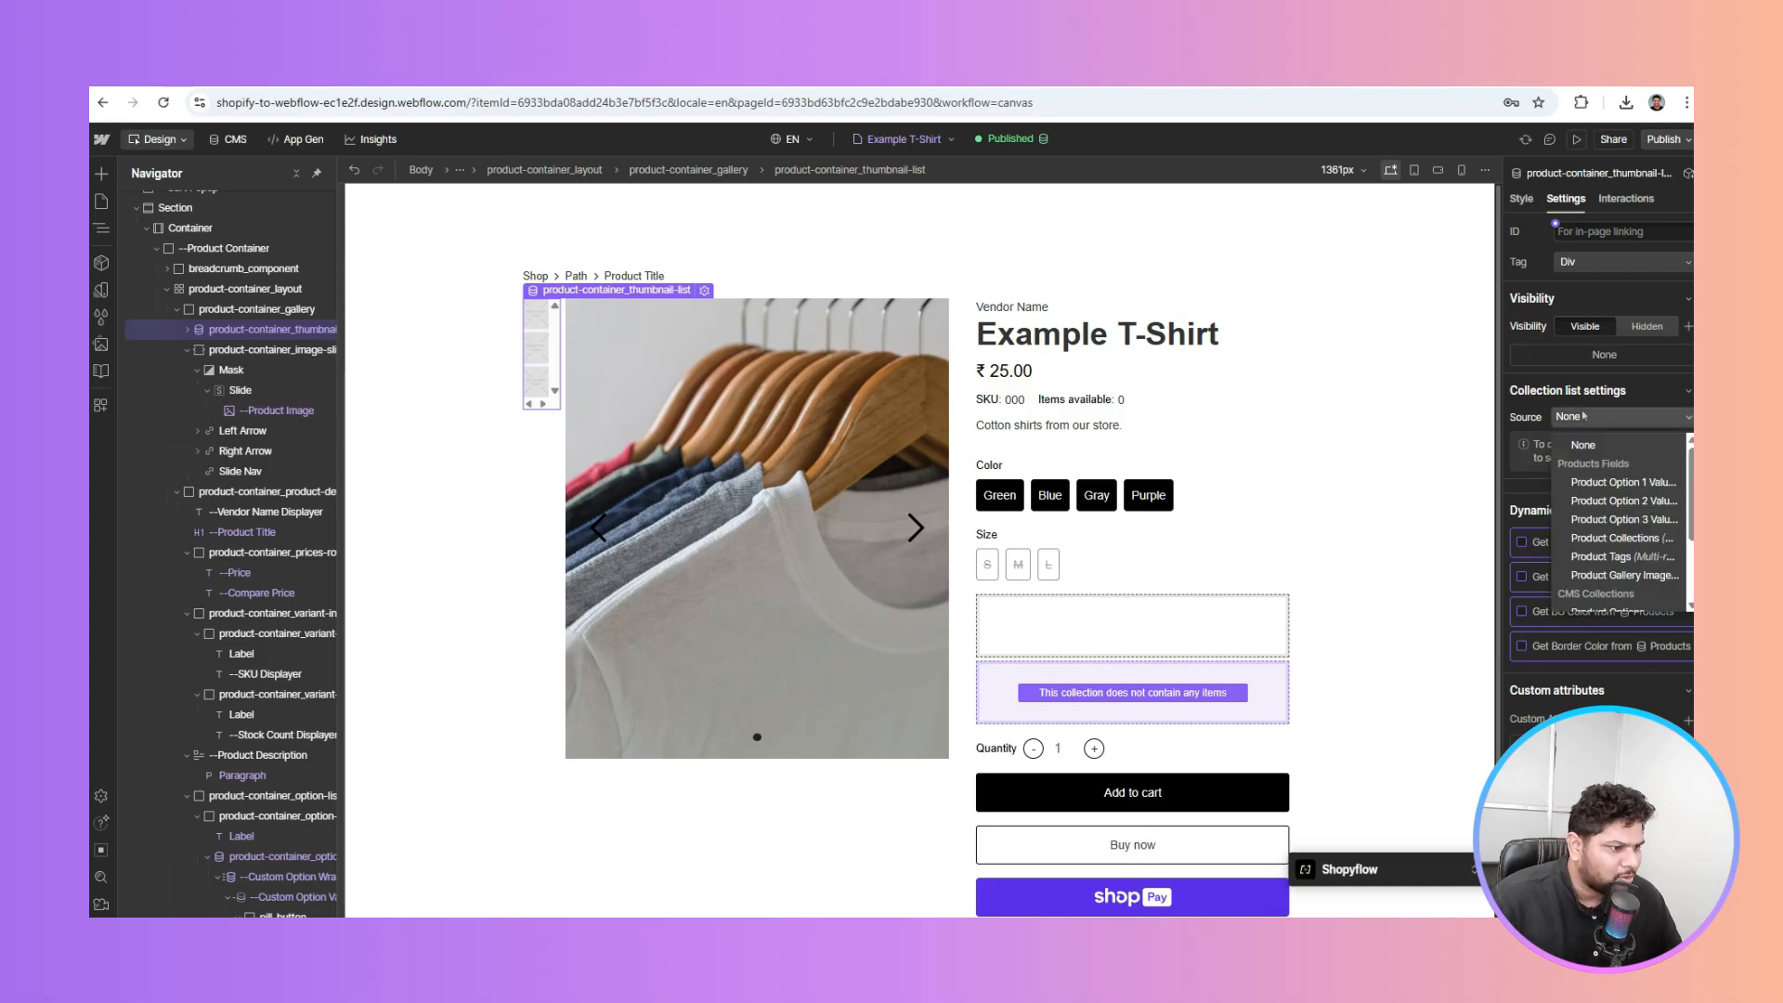
pyautogui.click(1616, 575)
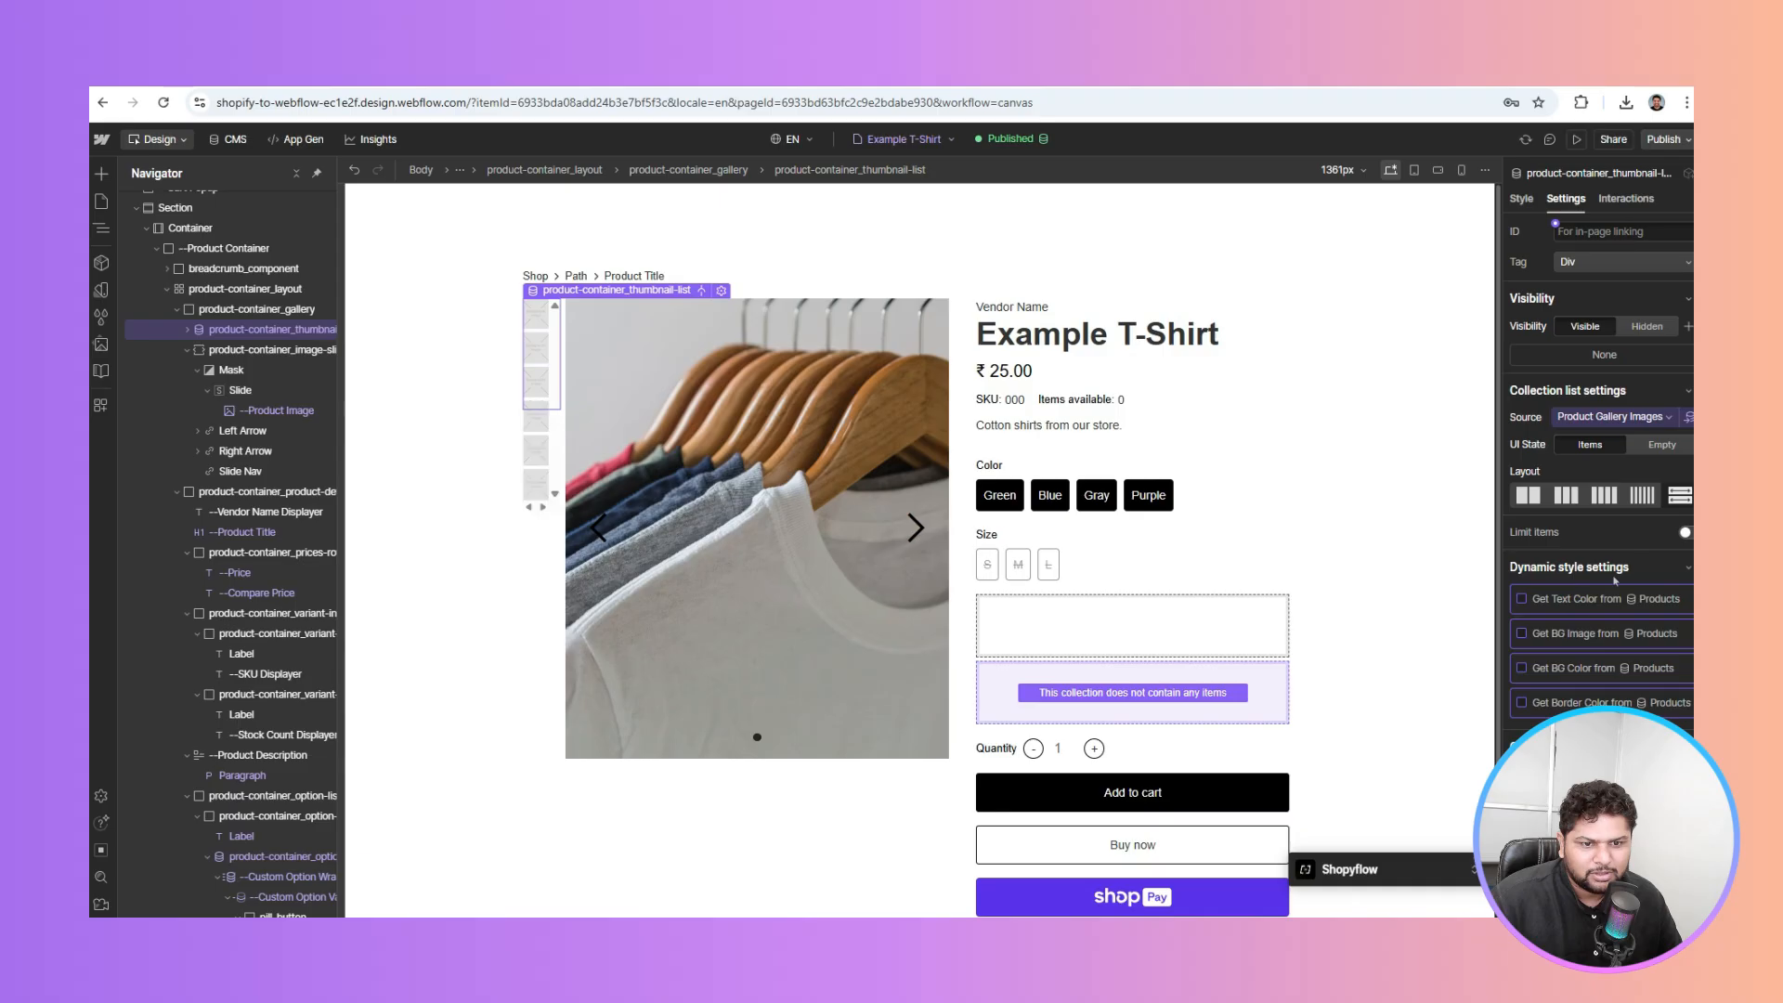
pyautogui.click(540, 314)
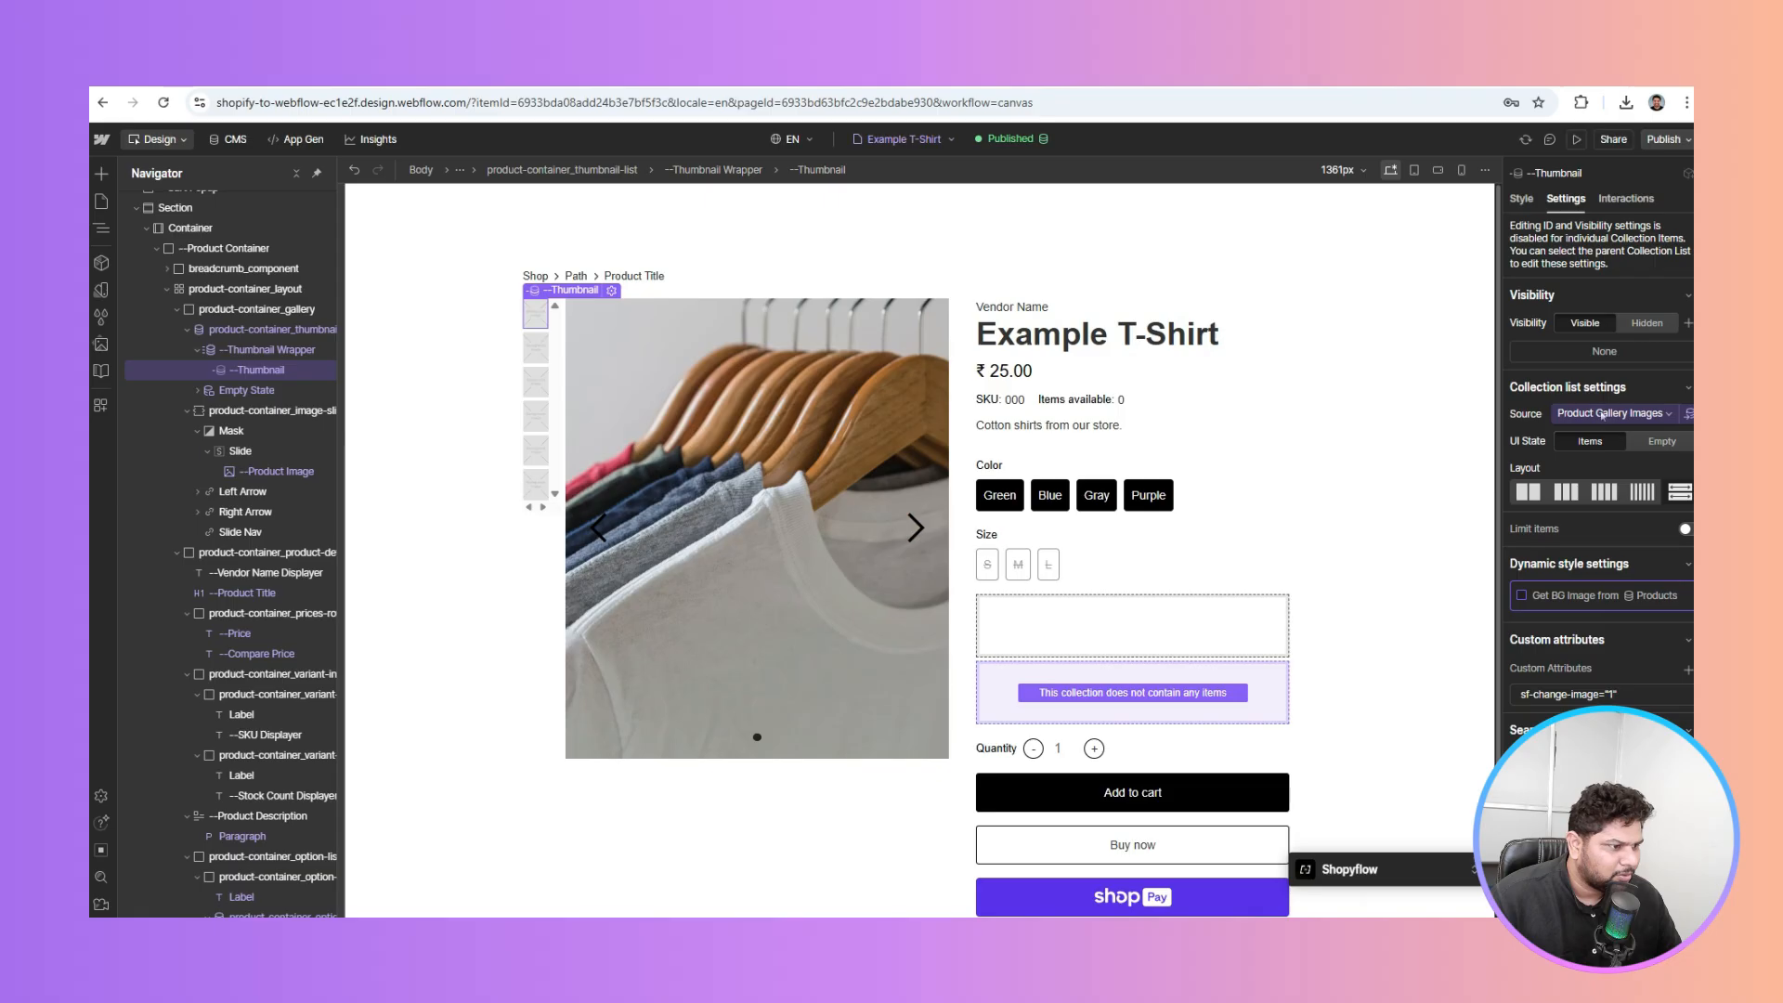
pyautogui.click(1559, 599)
pyautogui.click(1562, 616)
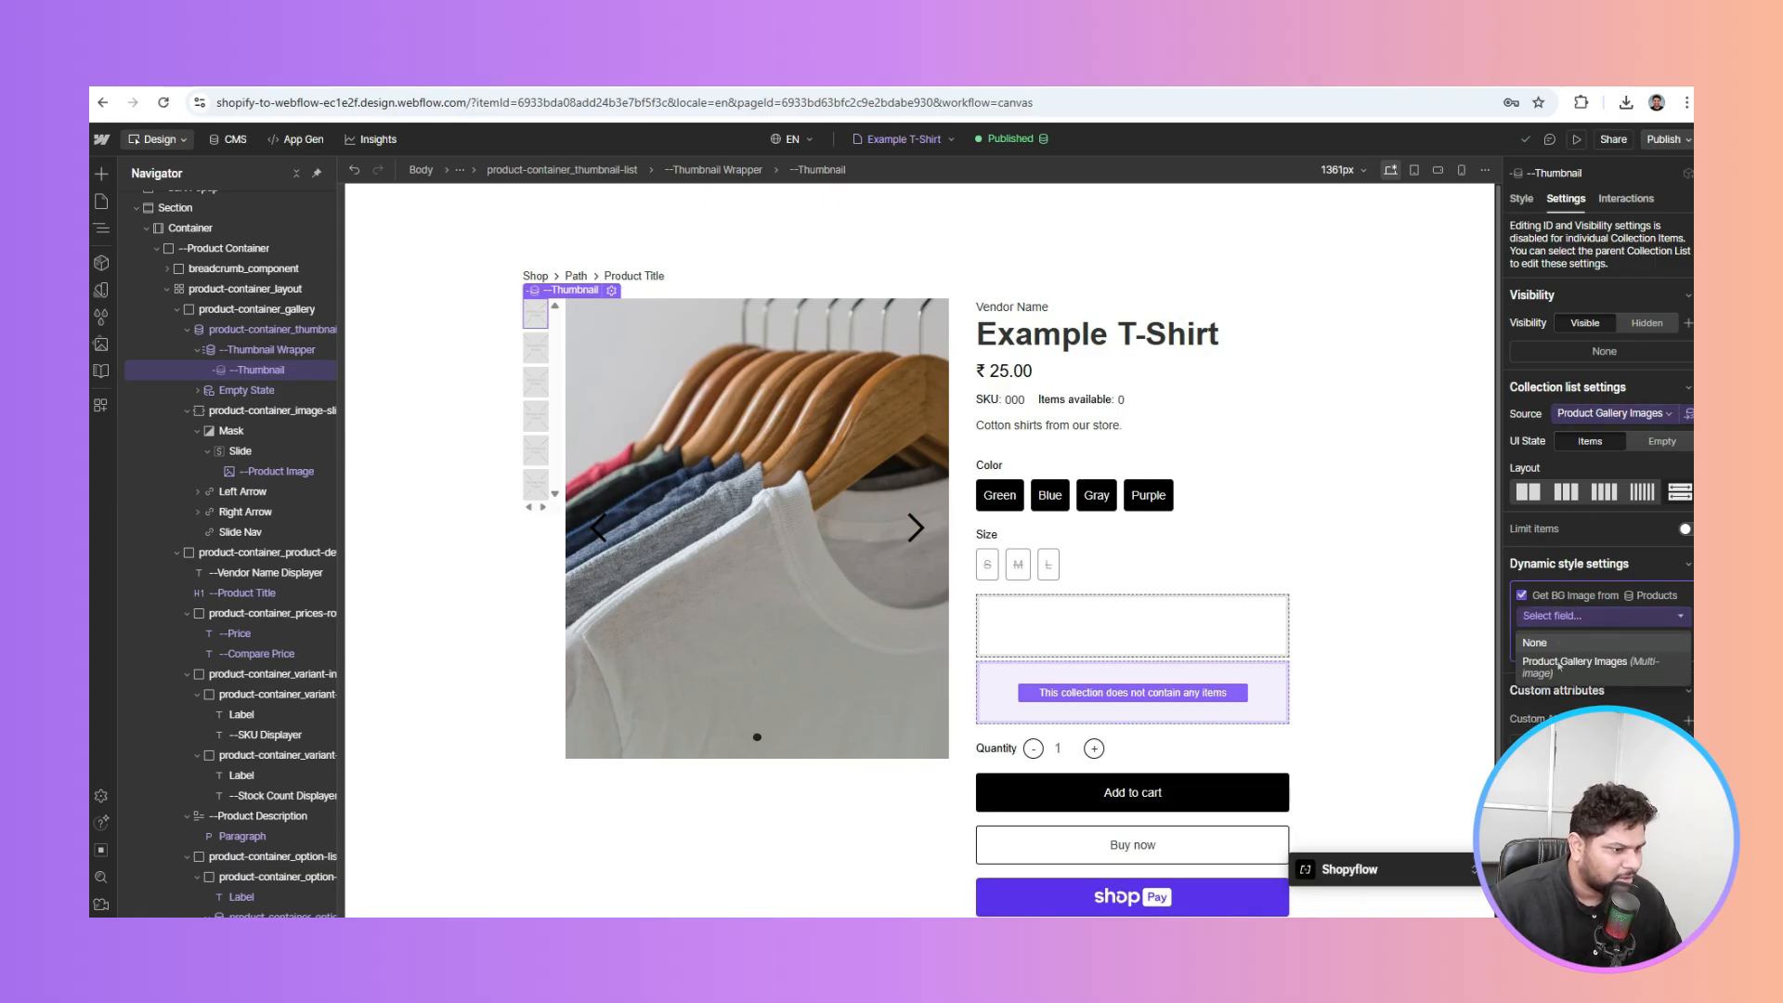
pyautogui.click(1559, 663)
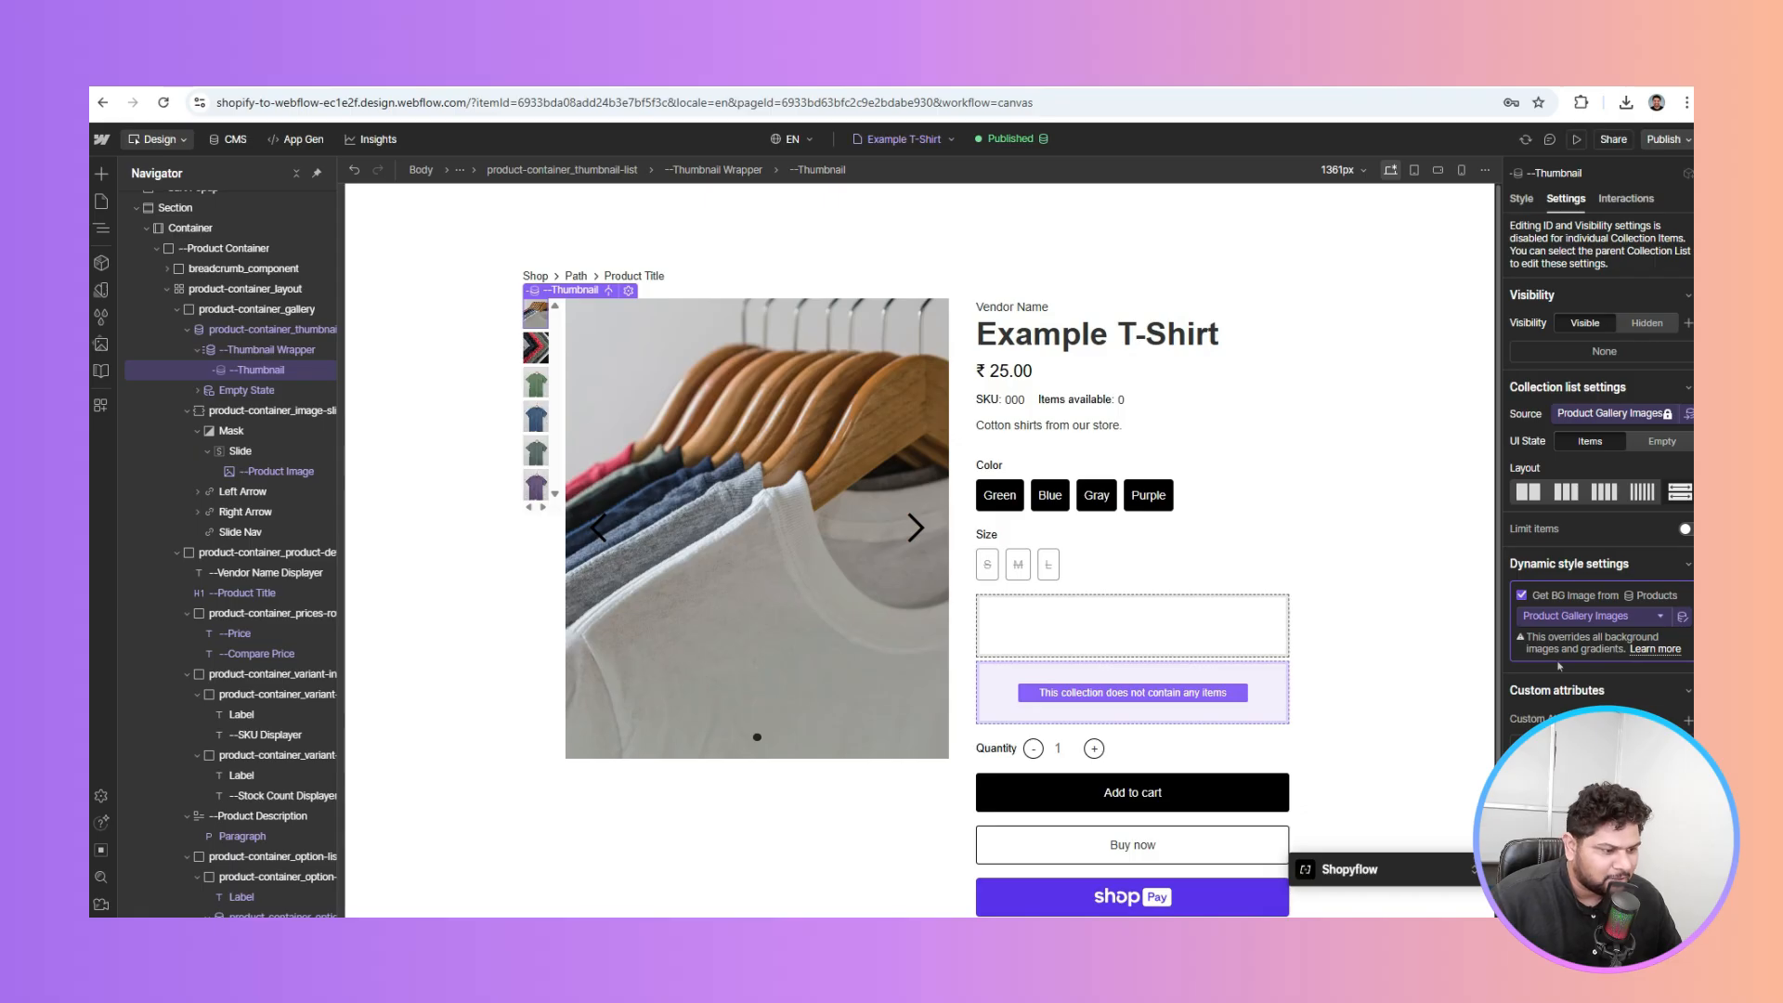
pyautogui.click(277, 351)
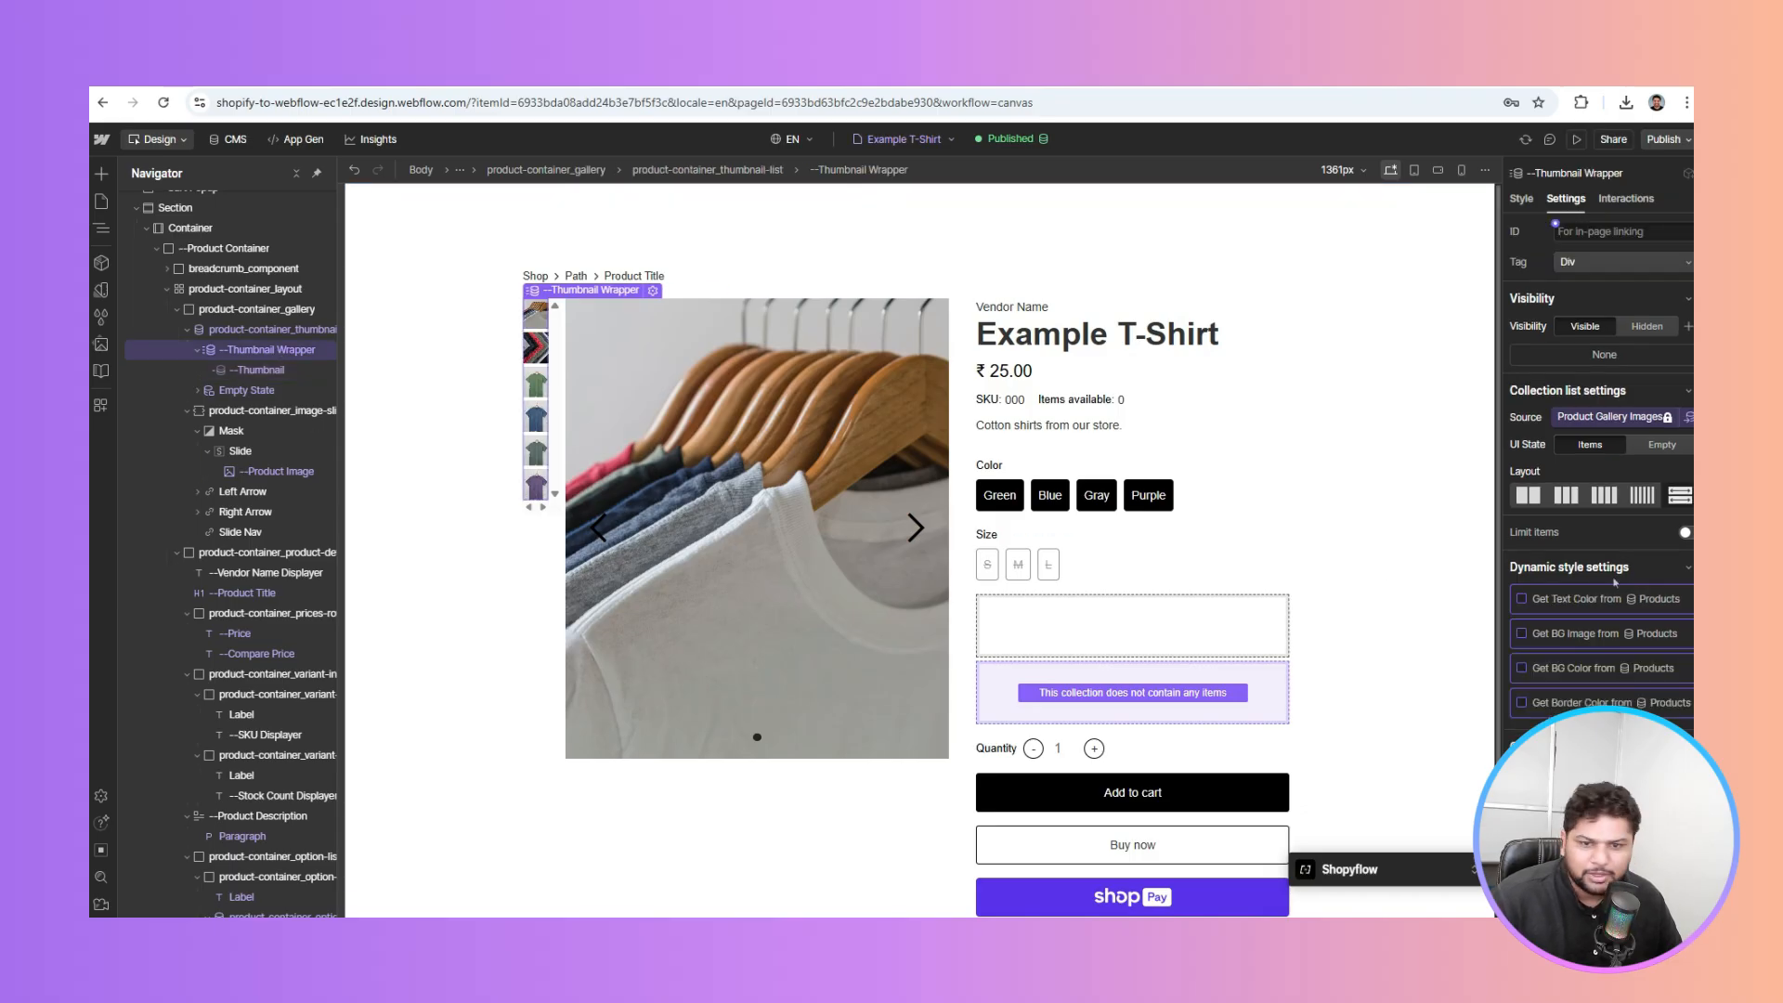
pyautogui.click(224, 333)
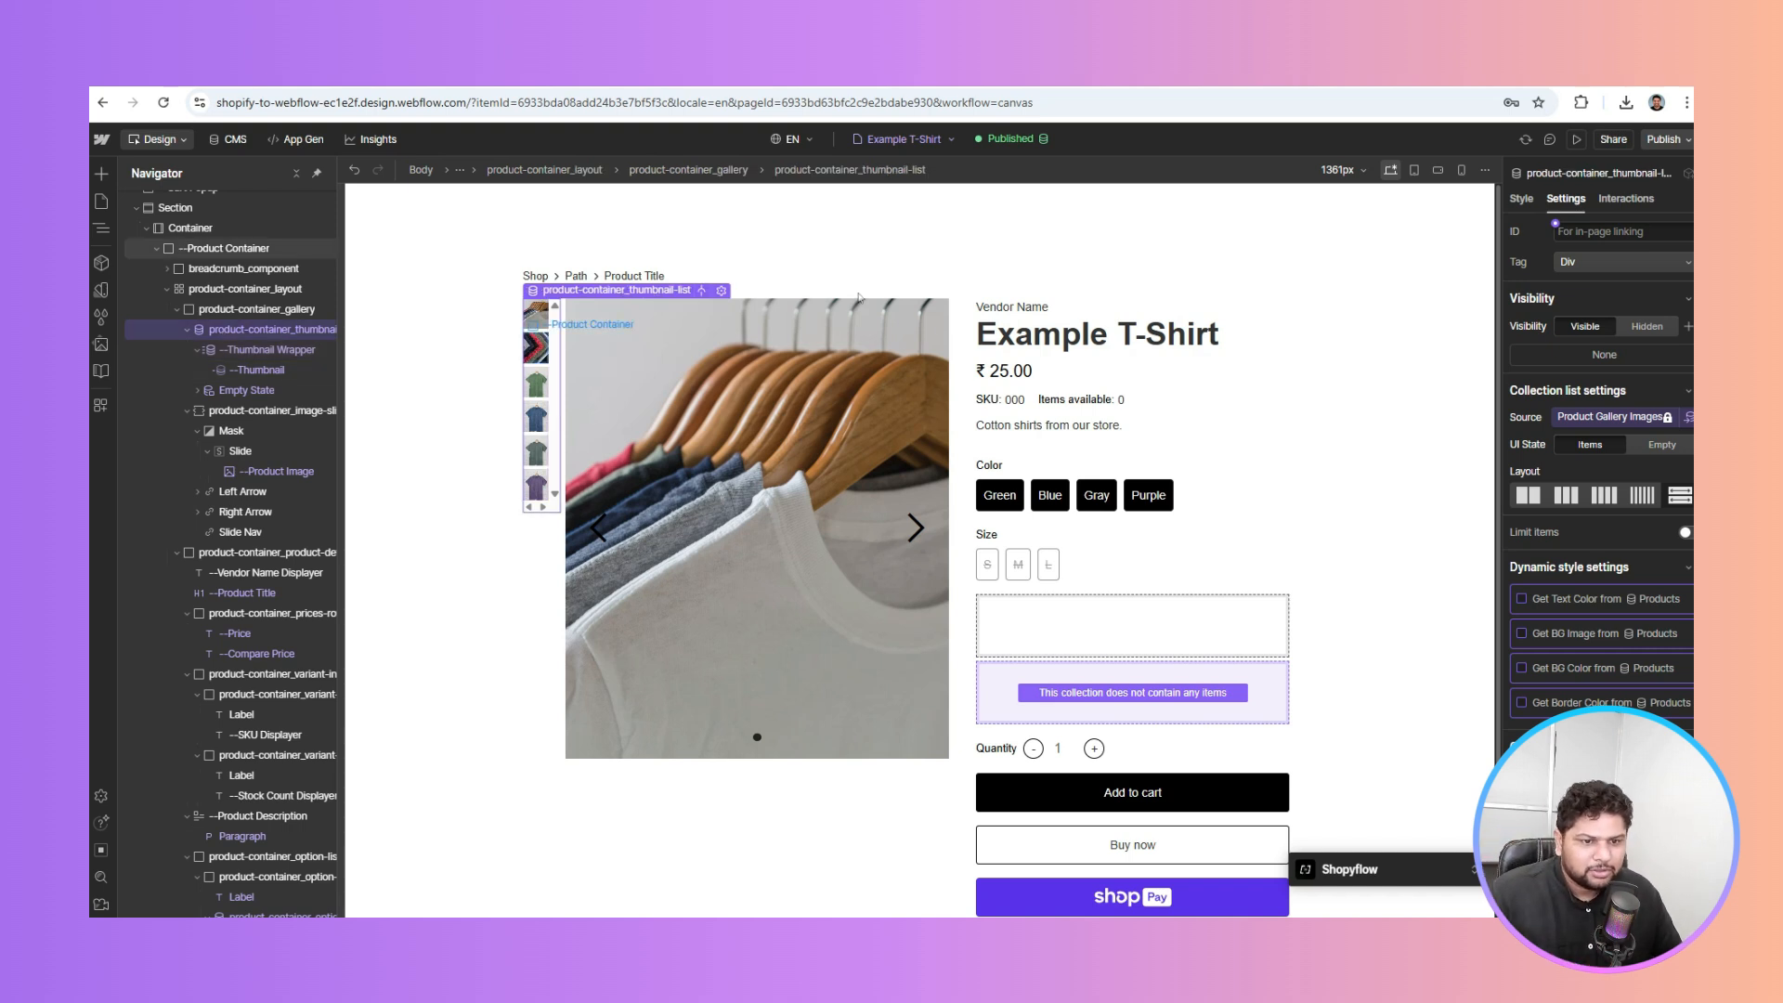
# Bind the breadcrumb's last text to Product Title so it reads Example T-Shirt
pyautogui.click(650, 275)
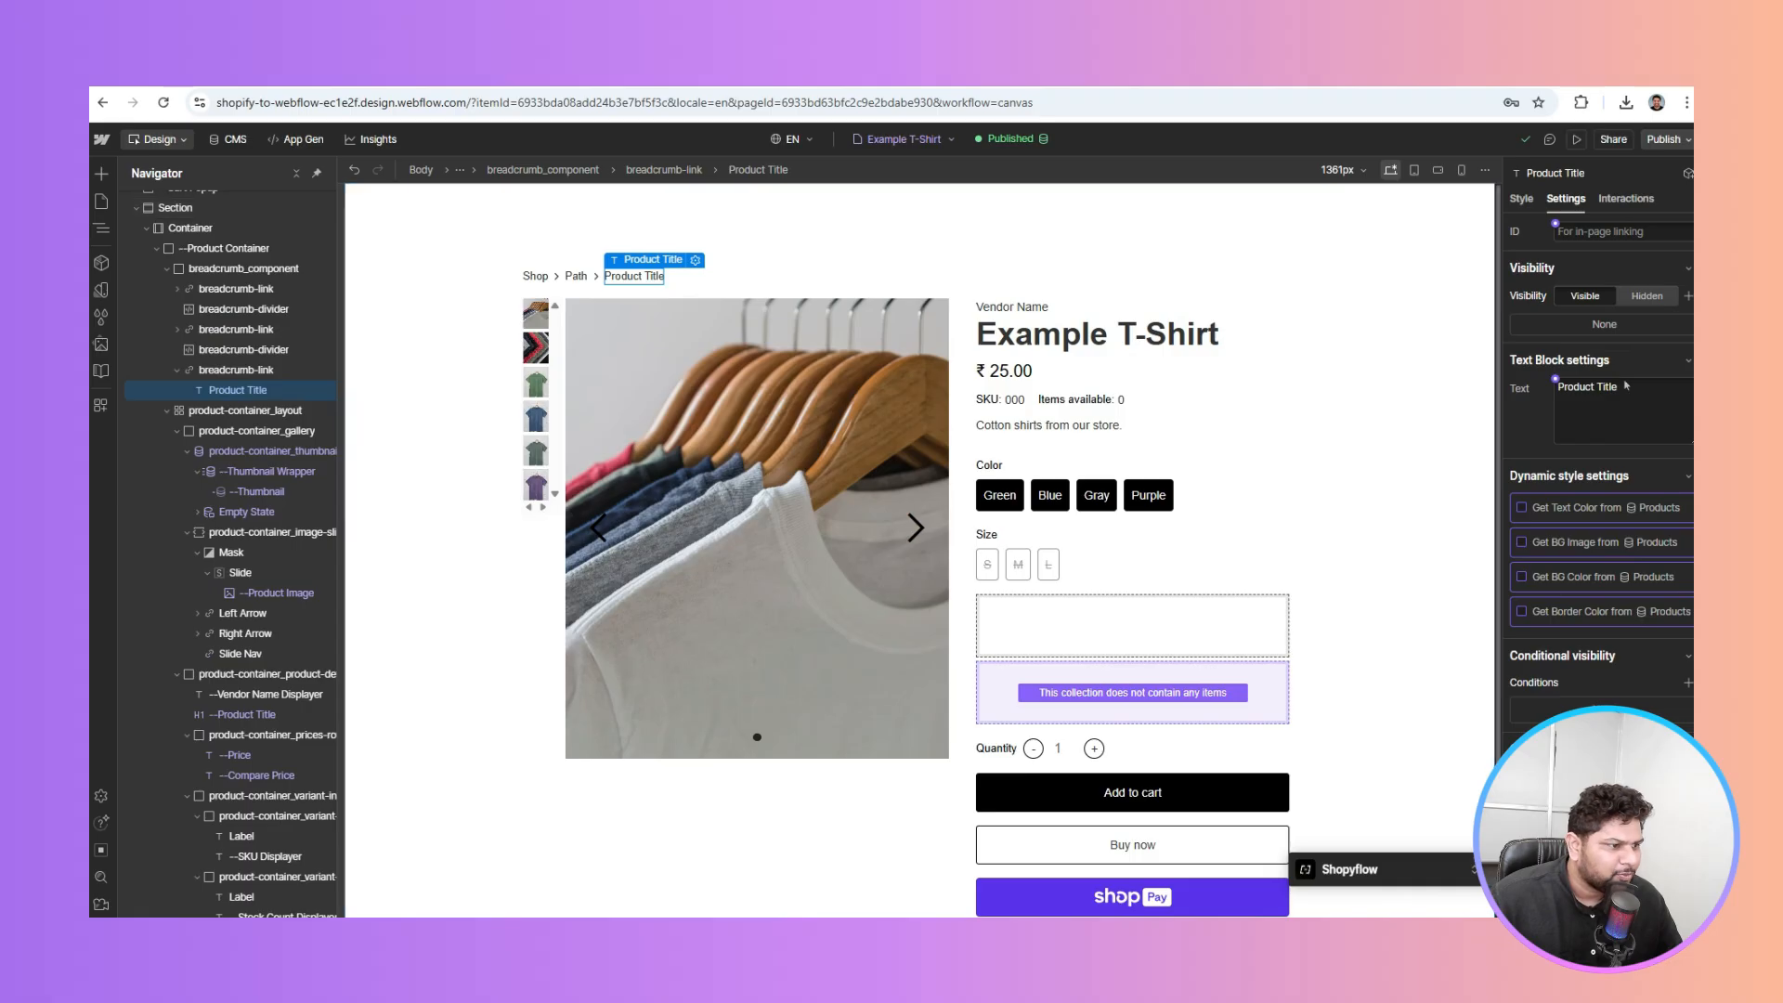
pyautogui.click(1556, 381)
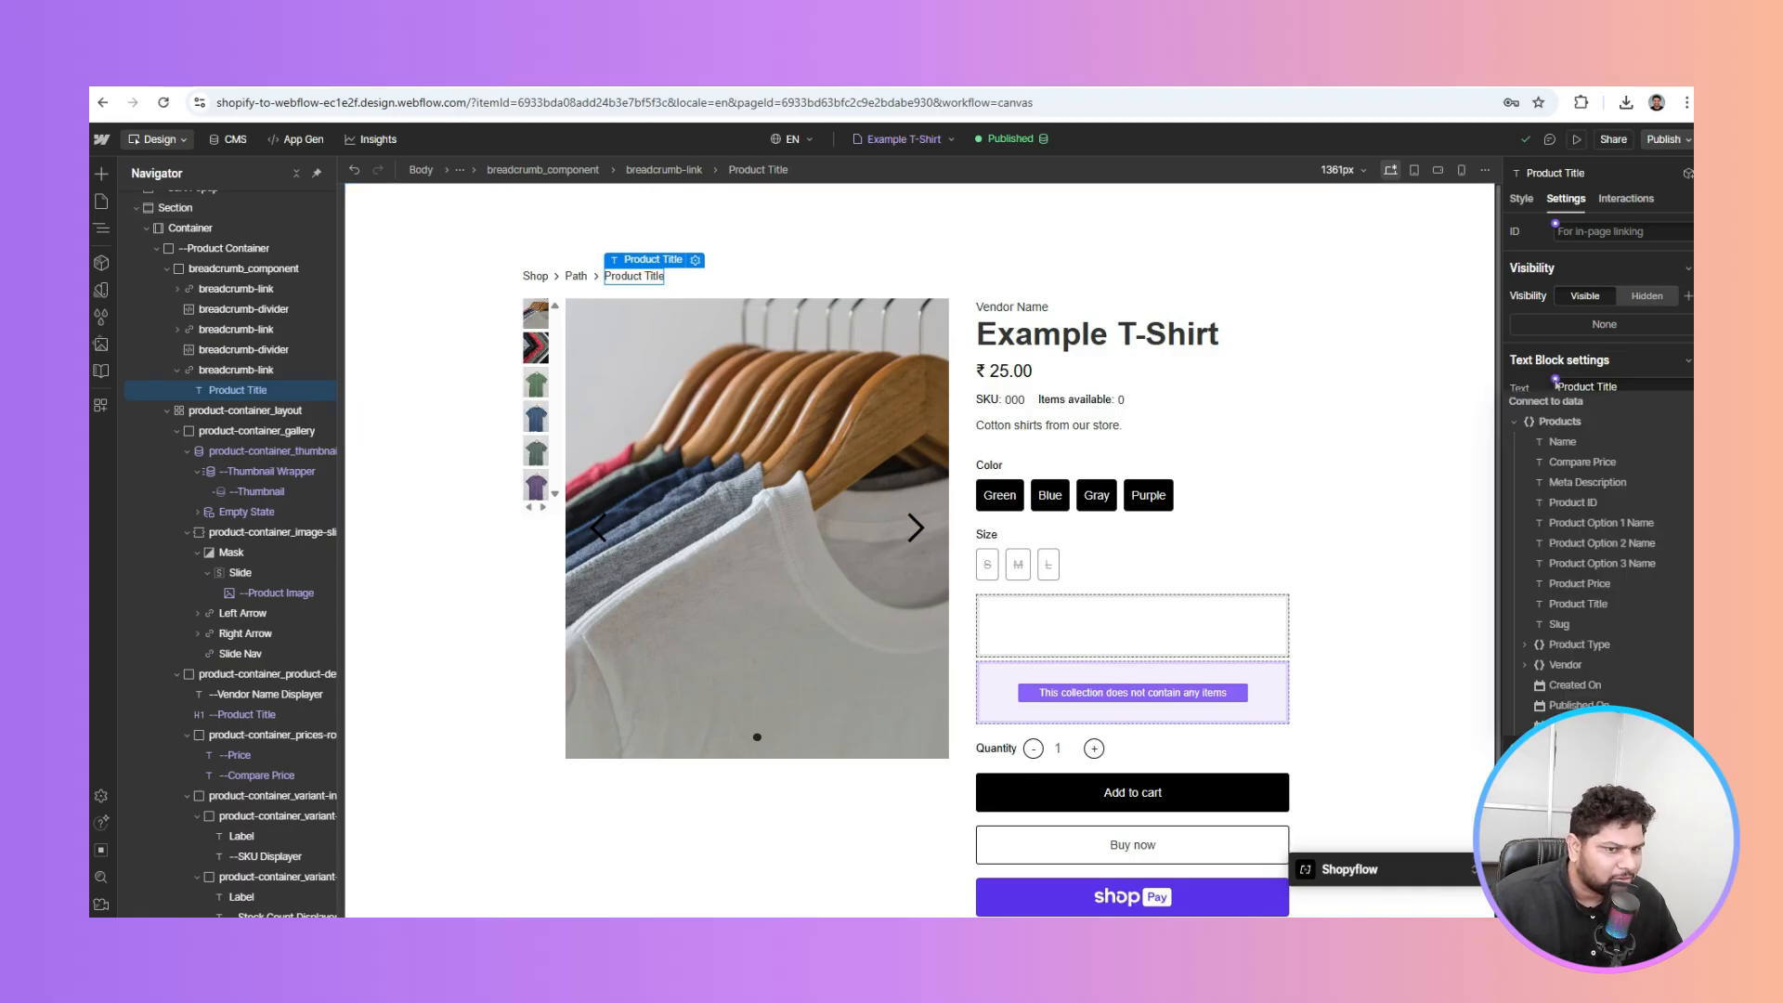
pyautogui.click(1583, 604)
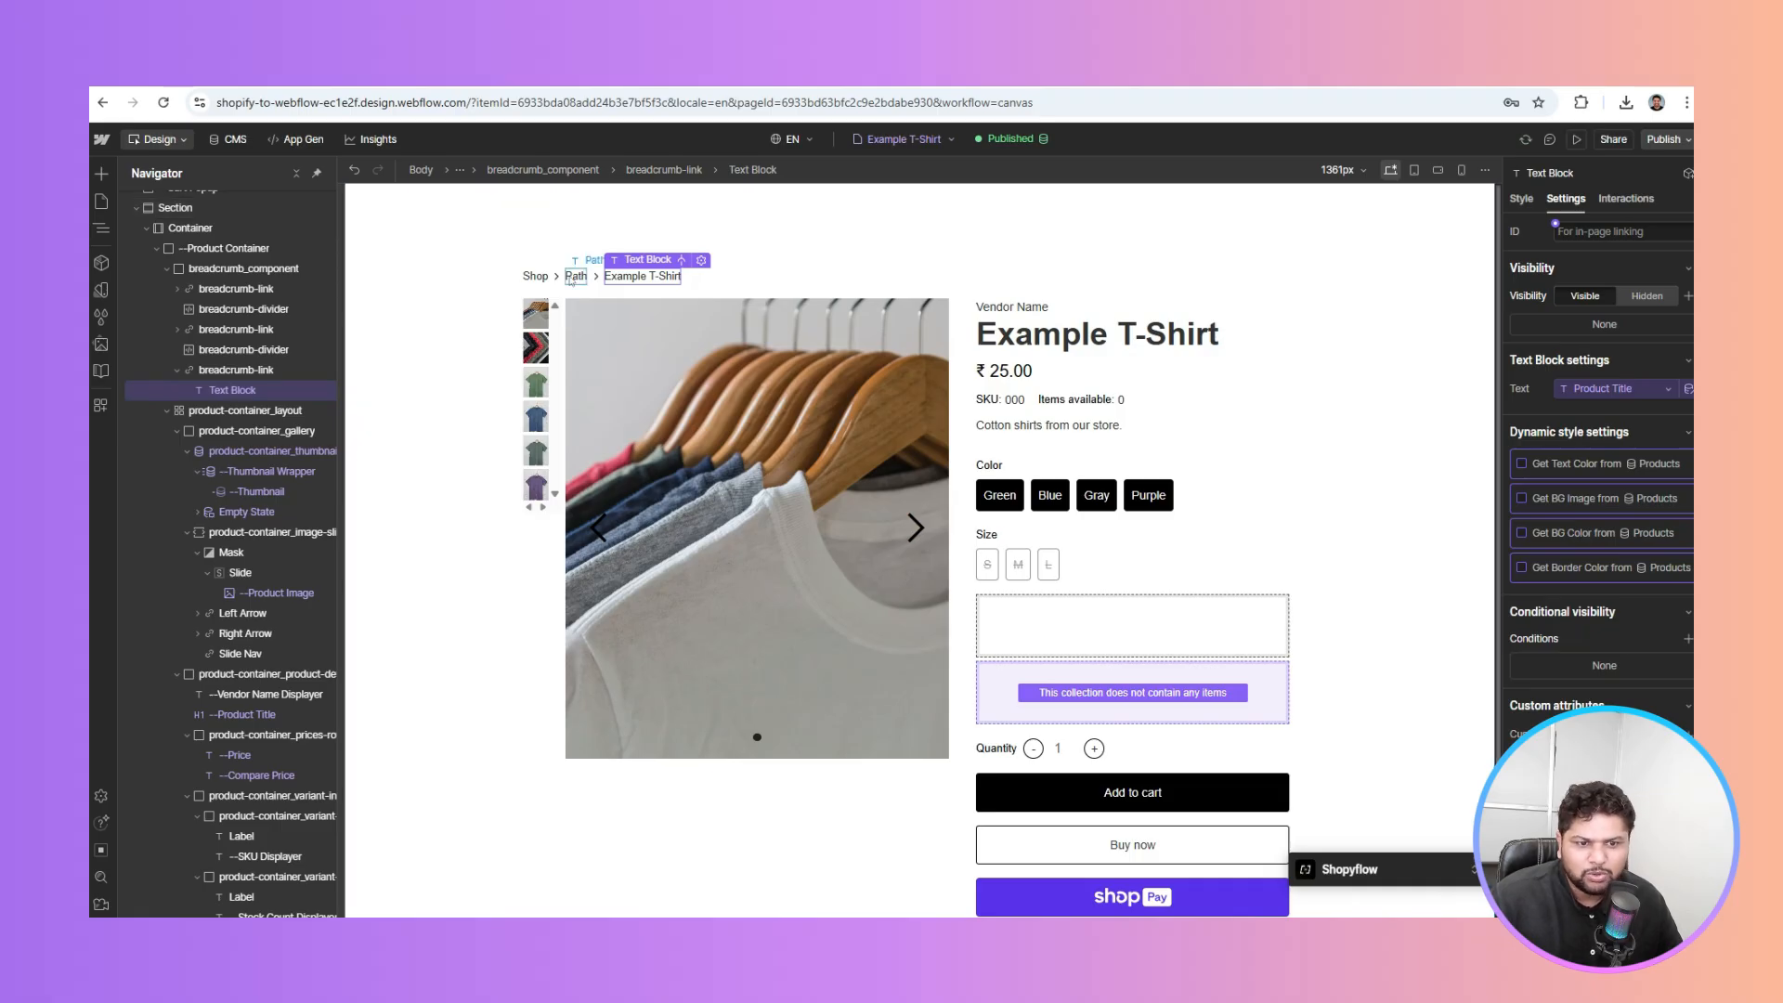
# Bind the breadcrumb Path text to Product Type > Name, then collapse the Section
pyautogui.click(570, 277)
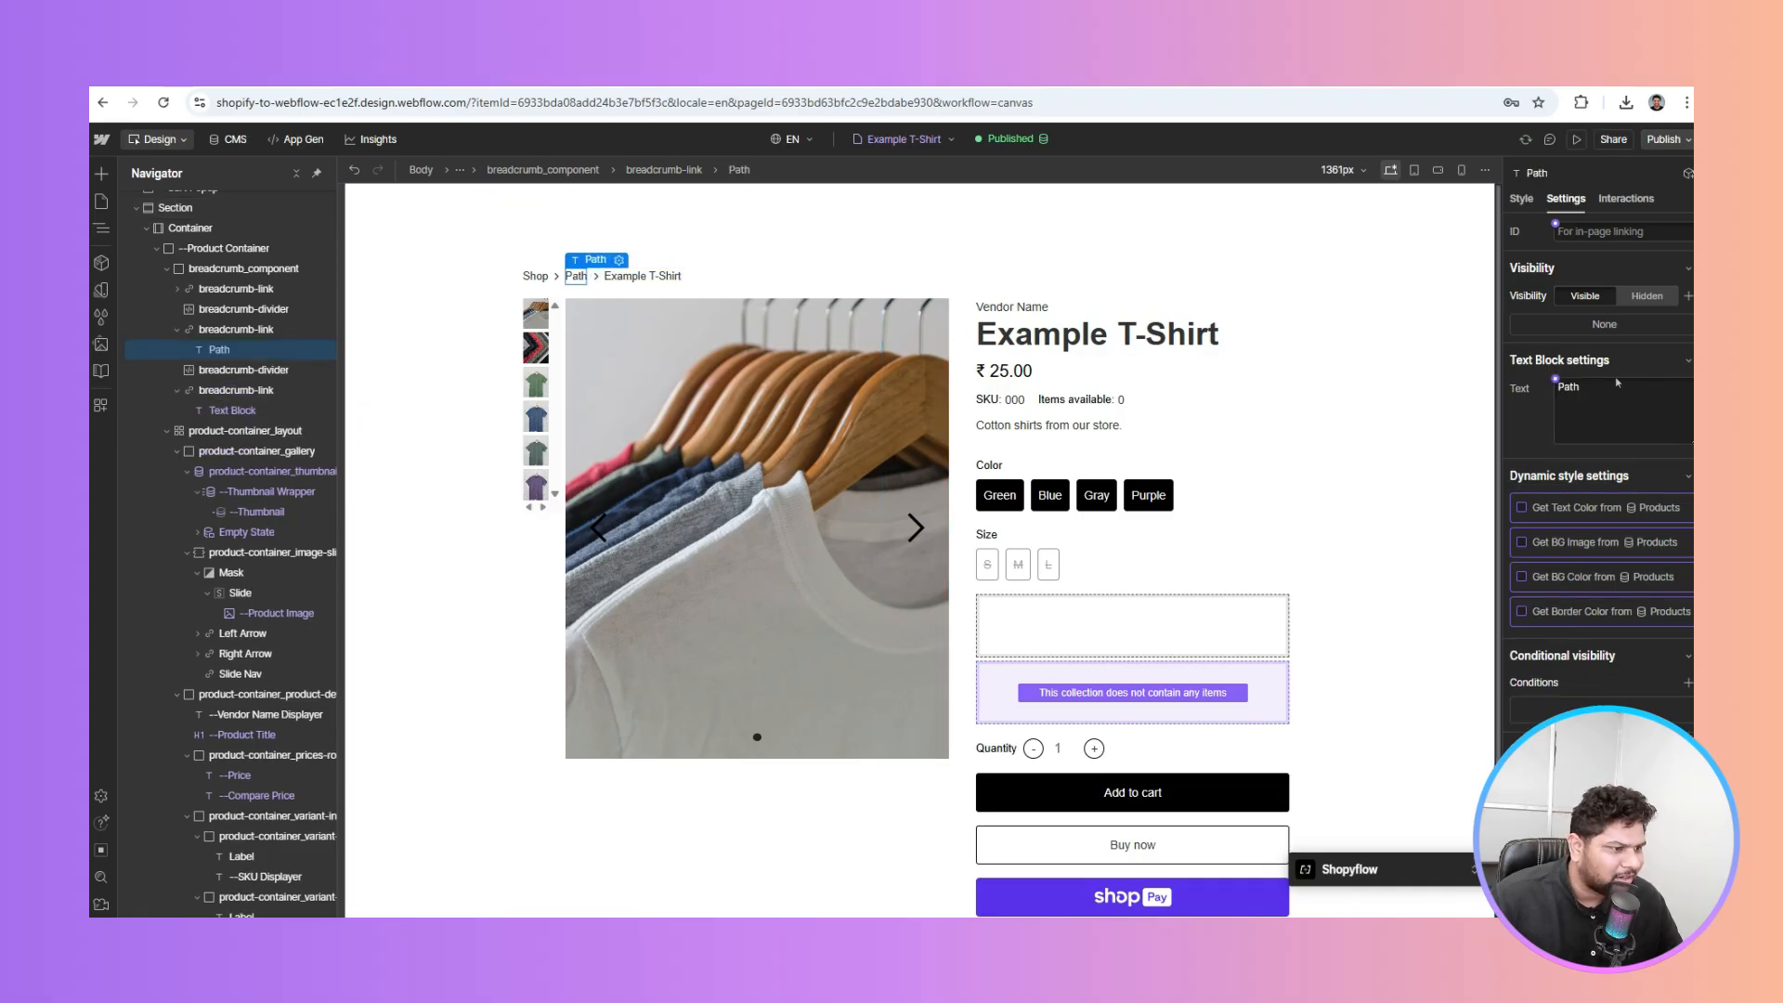
pyautogui.click(1555, 379)
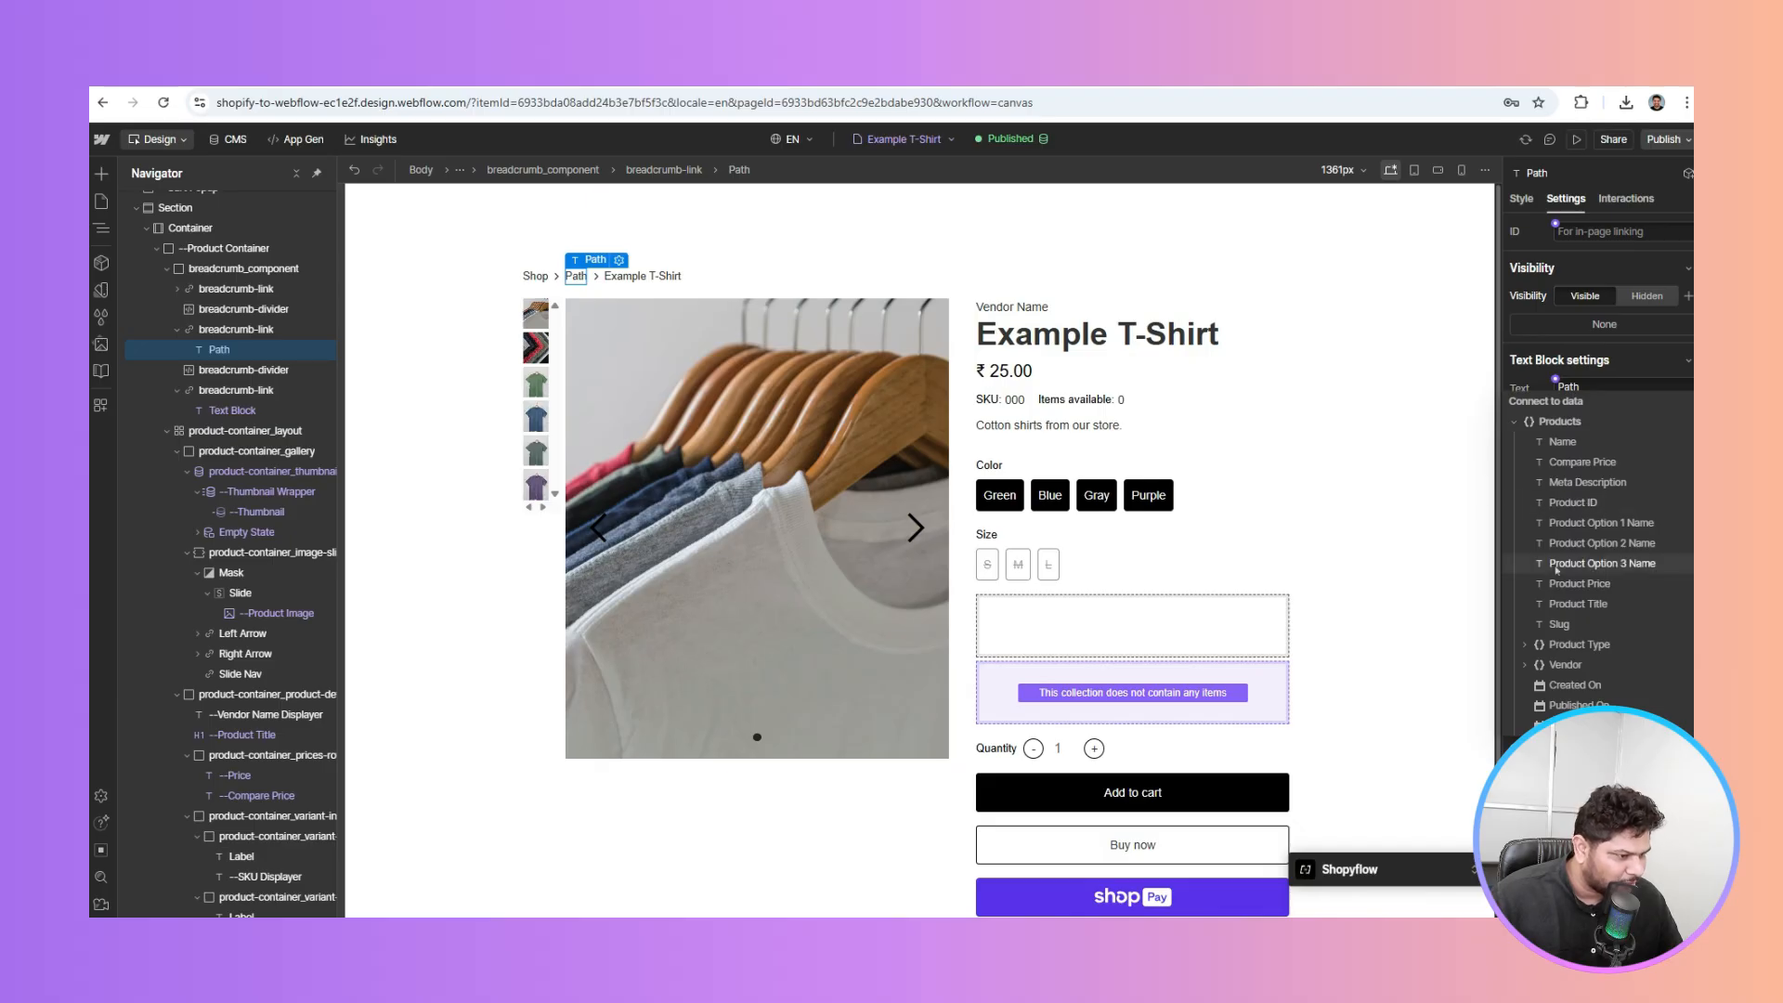
pyautogui.click(1526, 647)
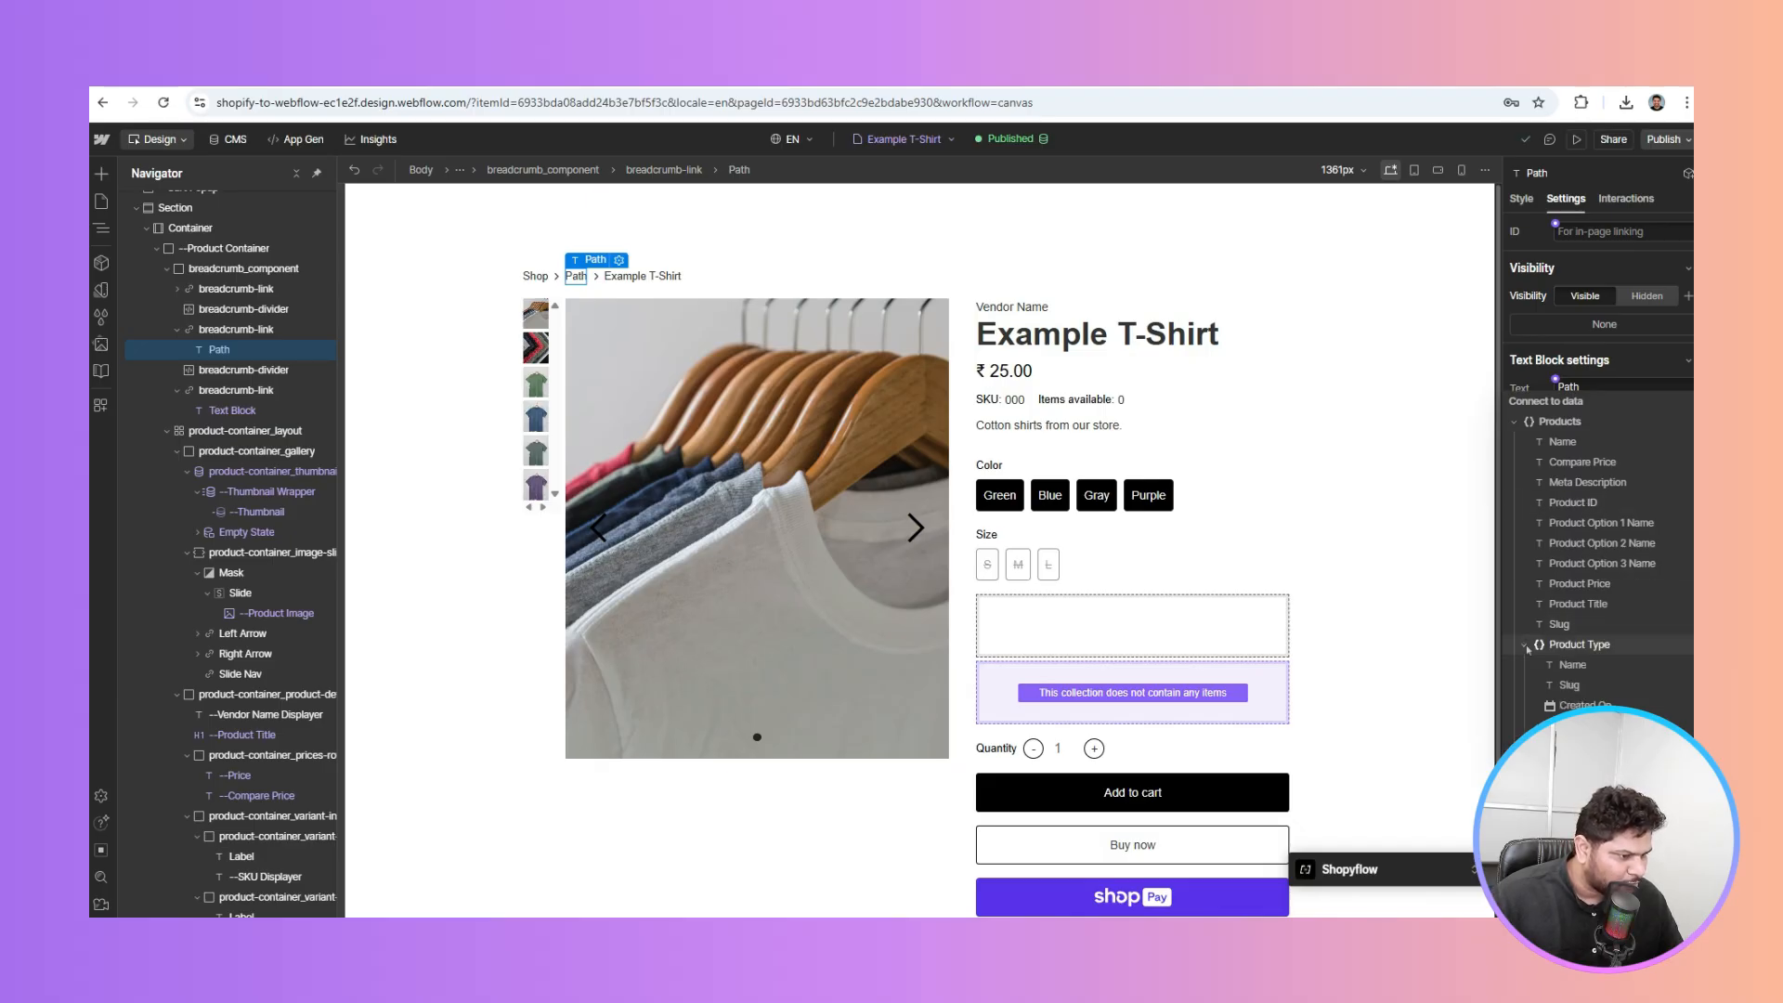
pyautogui.click(1572, 665)
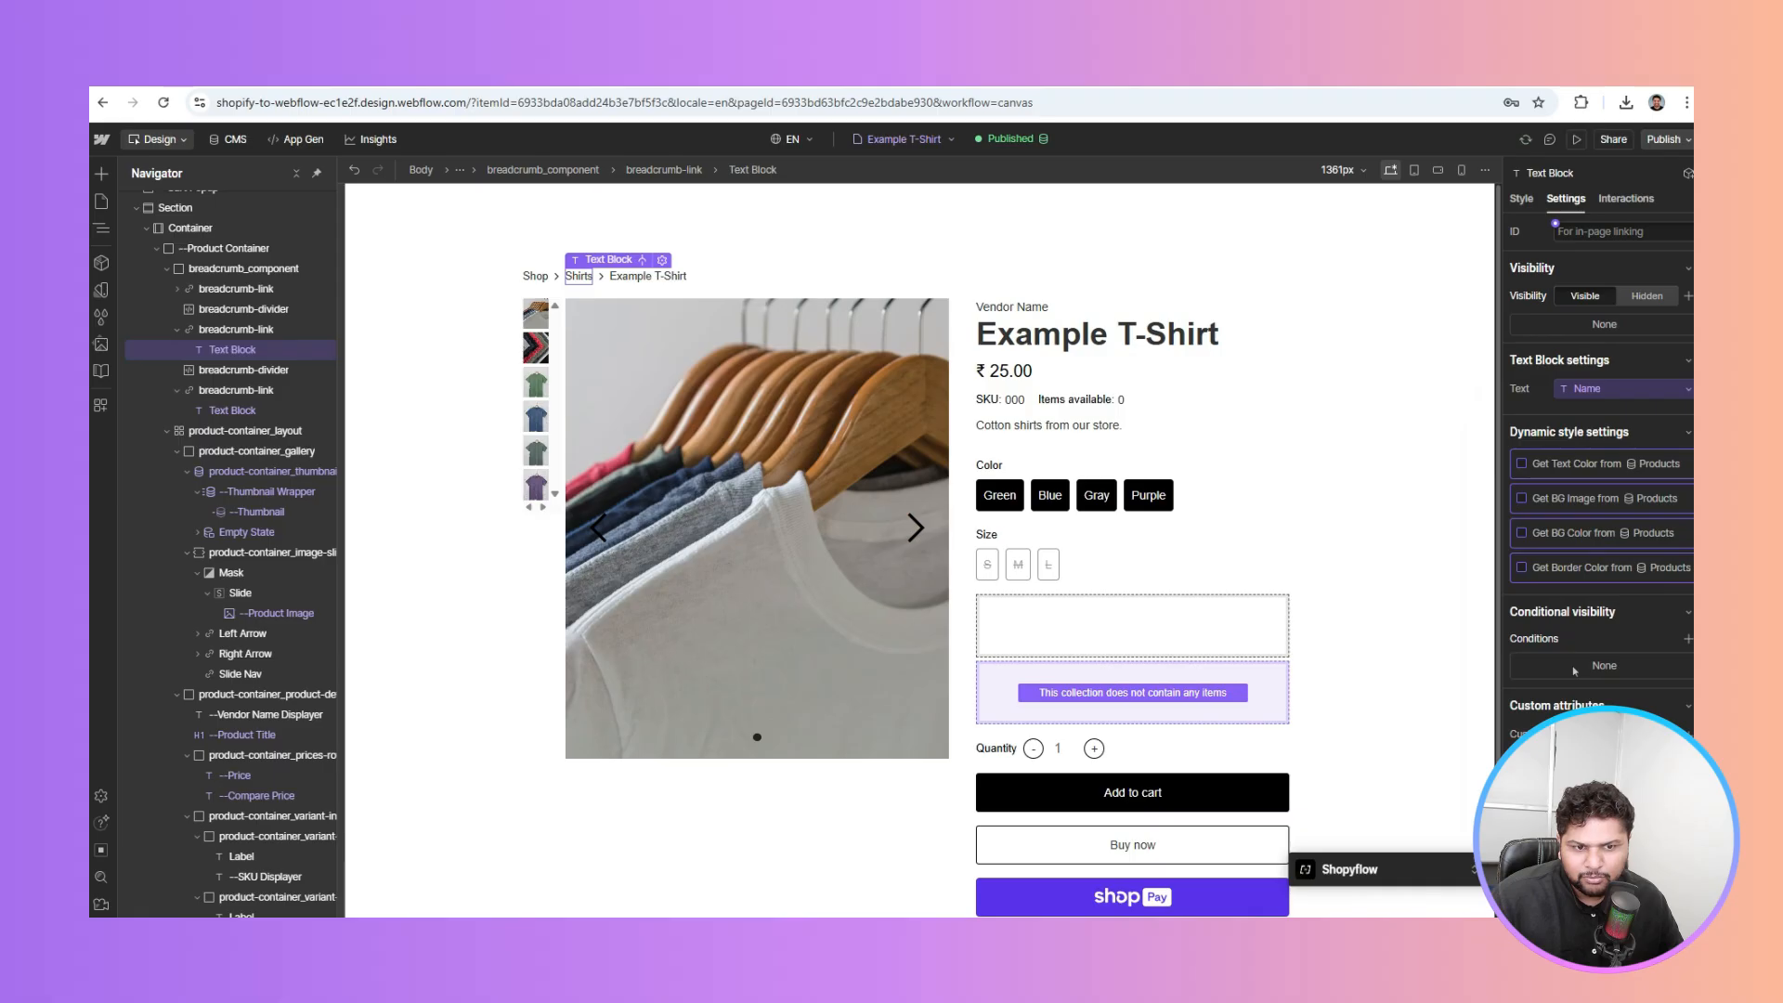
pyautogui.click(452, 296)
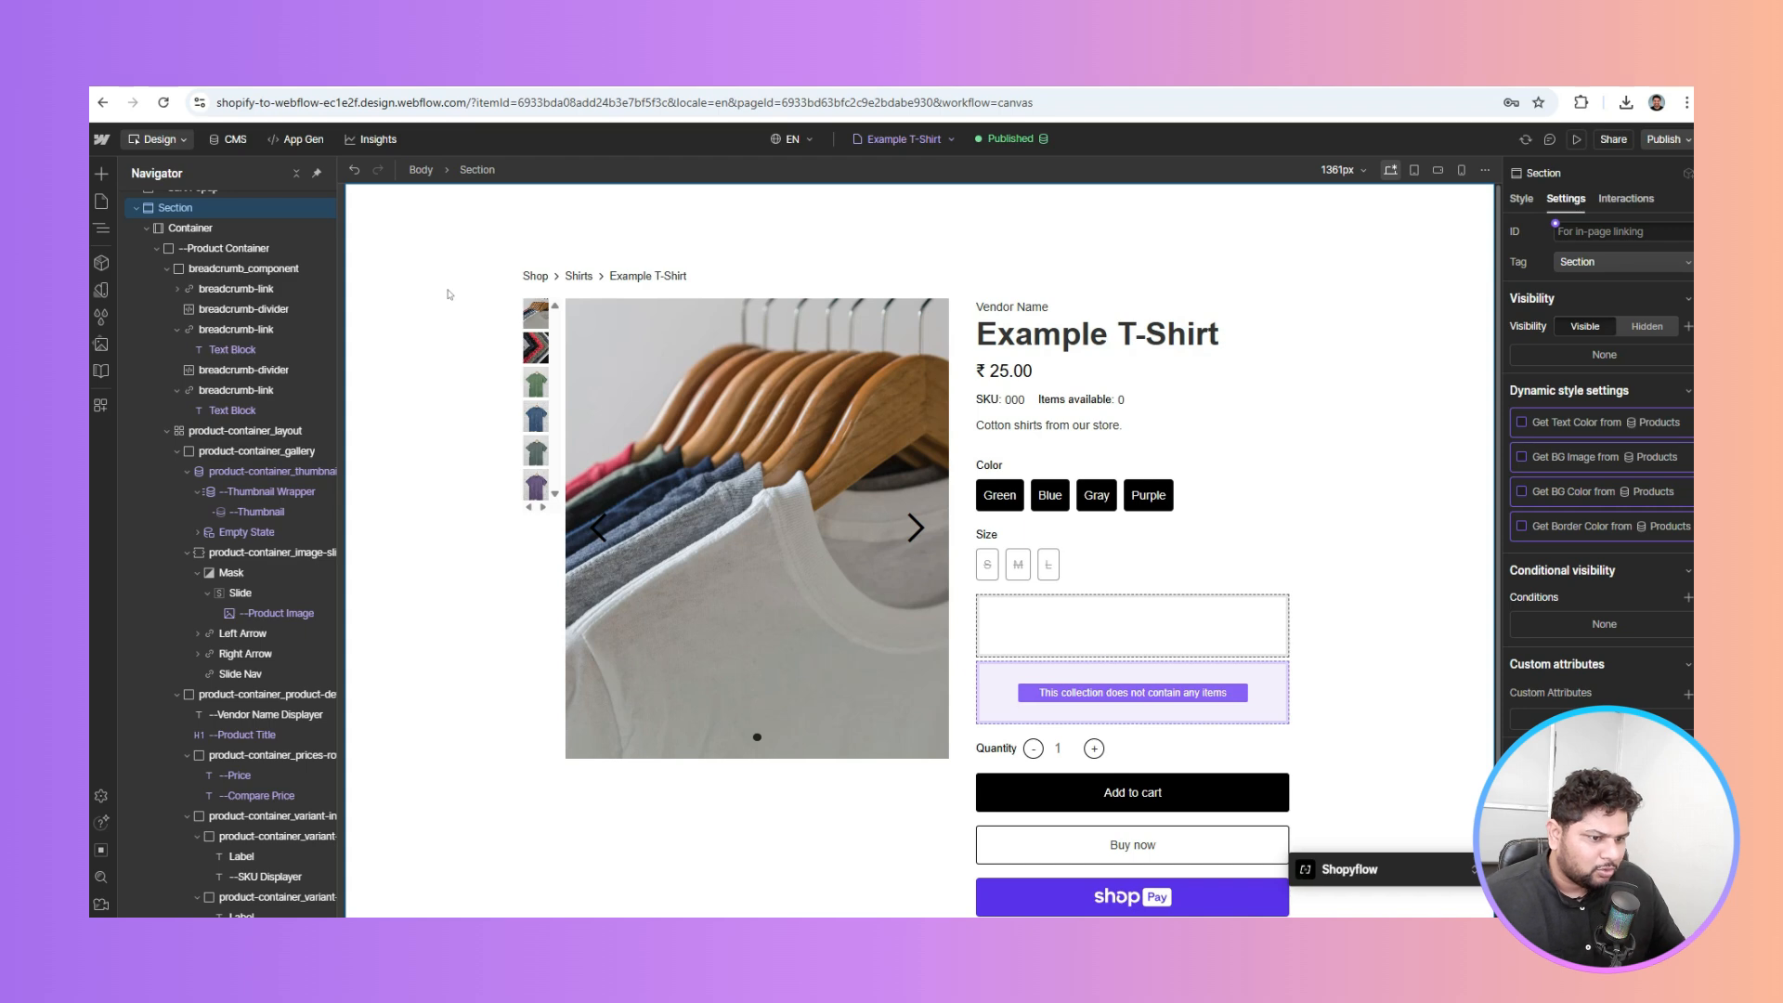
pyautogui.scroll(-2, 449, 294)
pyautogui.scroll(2, 448, 294)
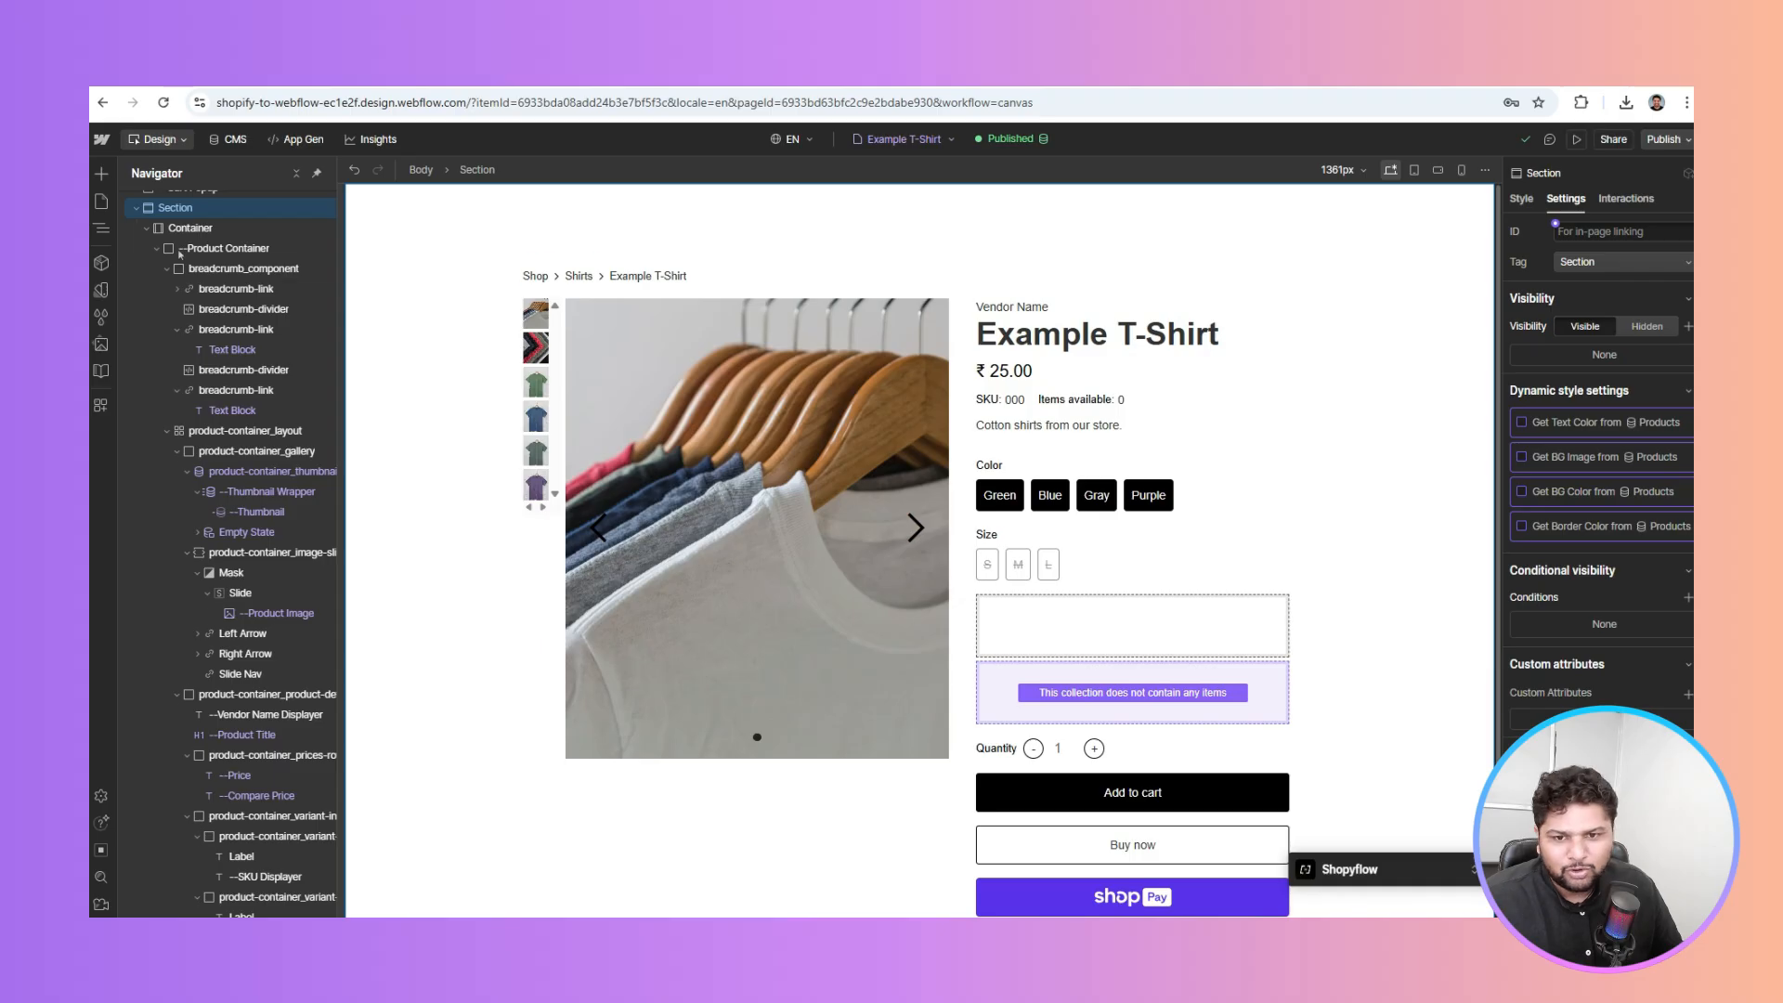
pyautogui.click(136, 208)
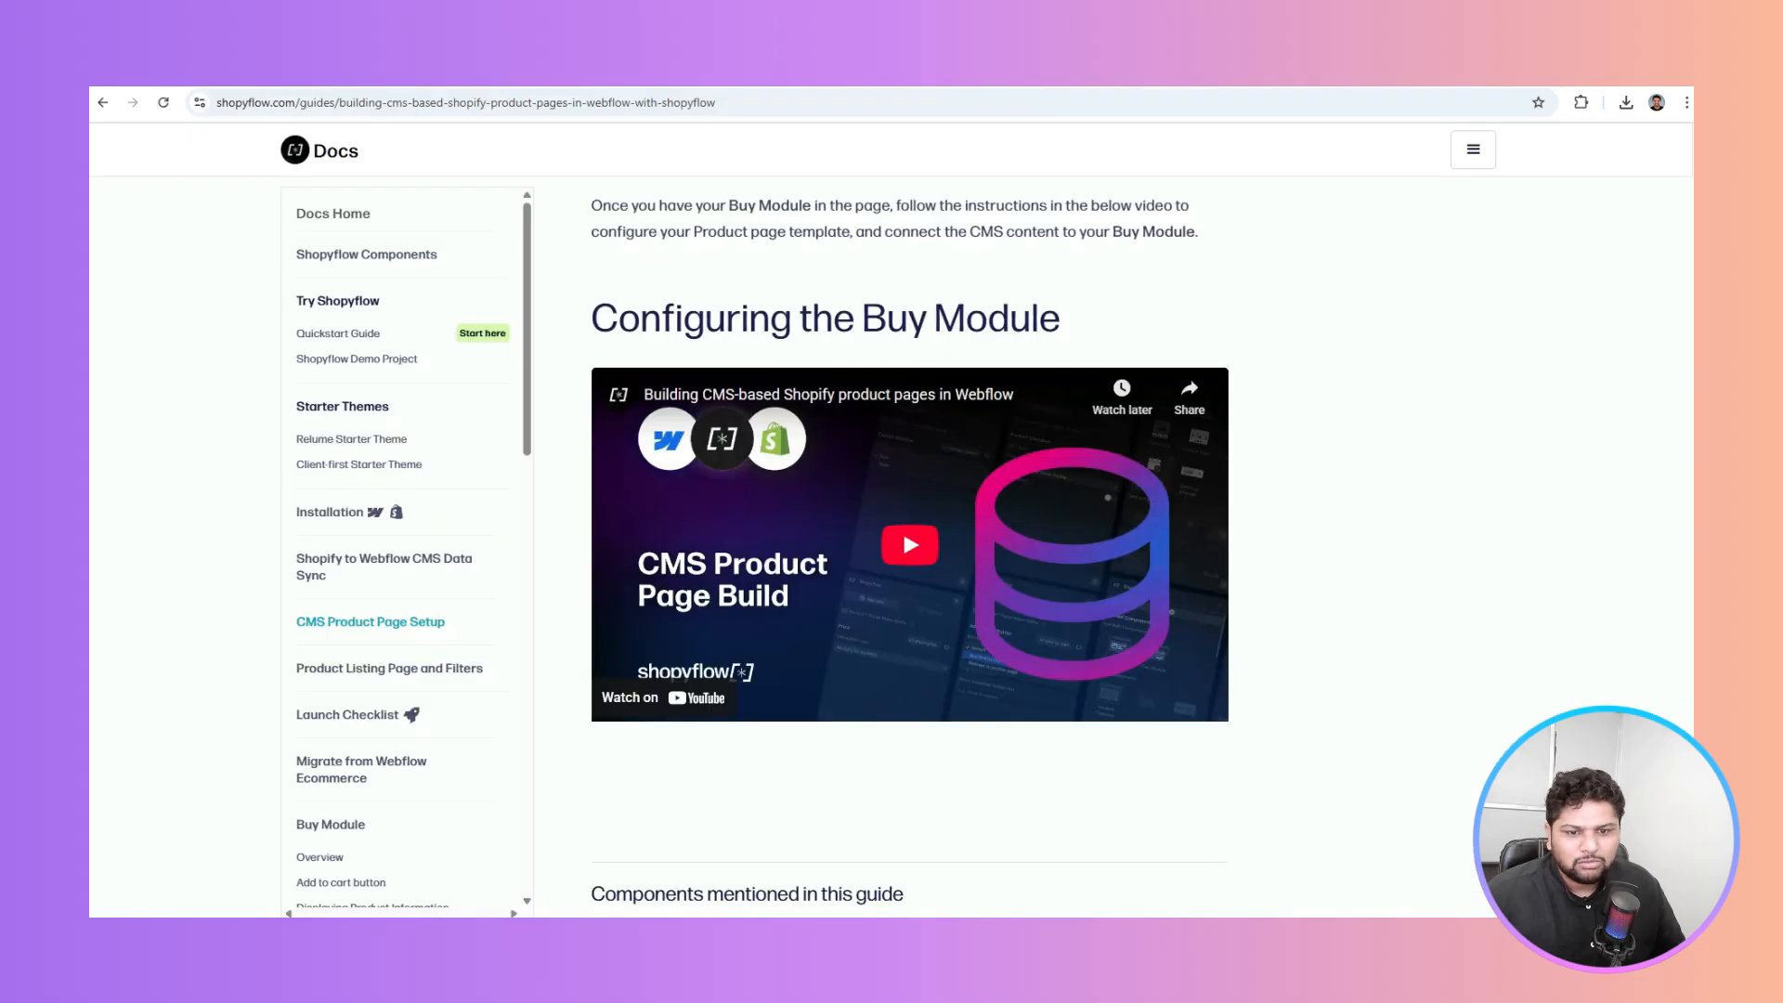
# Scroll through the Shopyflow CMS Product Page Setup guide
pyautogui.scroll(-2, 416, 397)
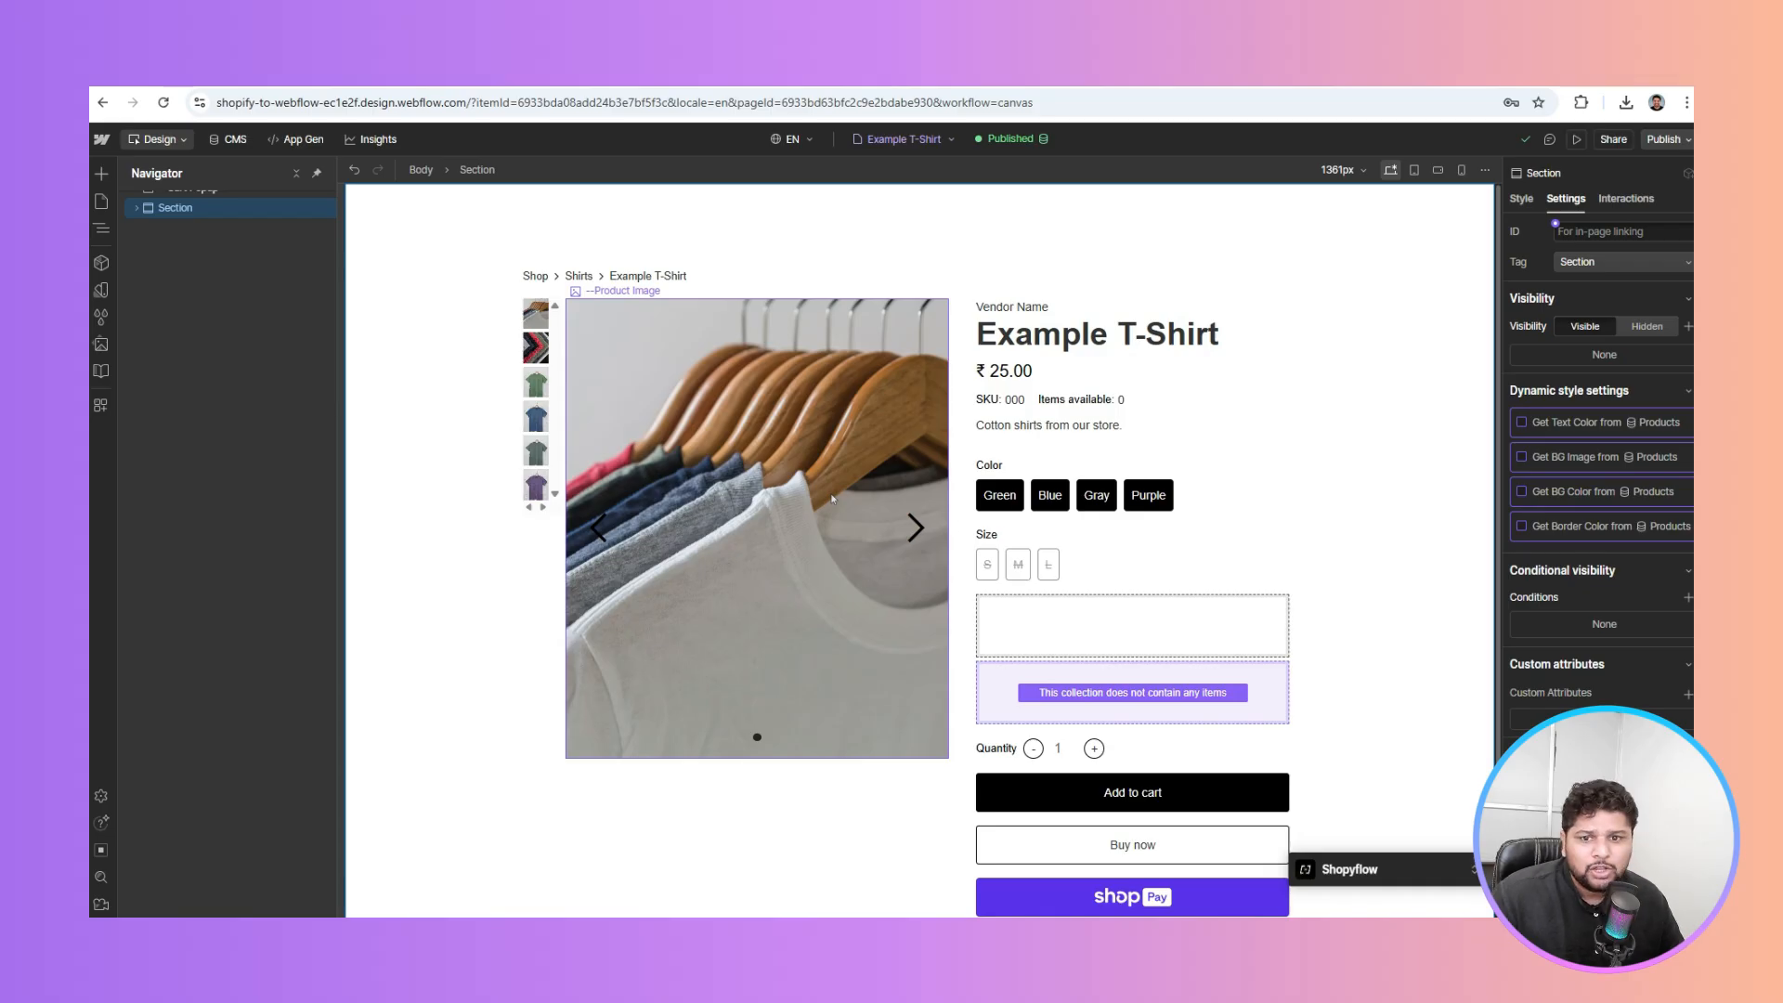
# Expand the Cart Popup in Navigator and add combo class sf-cart-opened to preview the cart
pyautogui.click(296, 175)
pyautogui.click(296, 174)
pyautogui.click(296, 175)
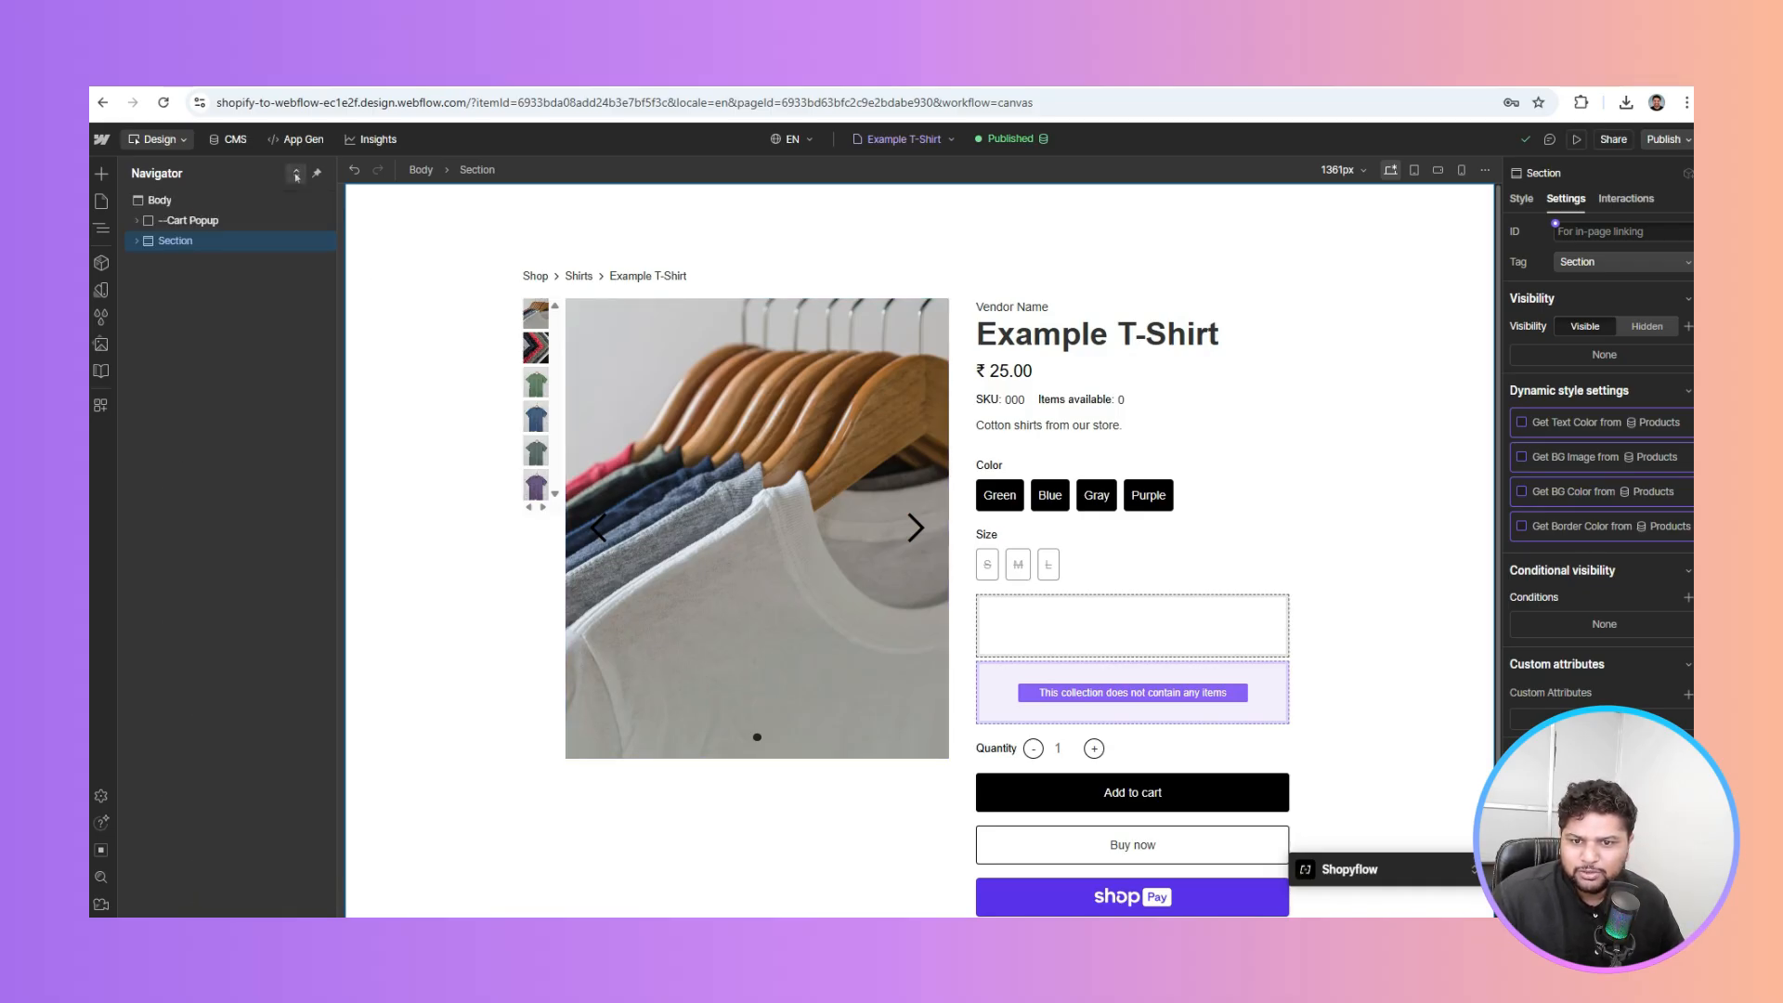
pyautogui.click(136, 221)
pyautogui.click(188, 260)
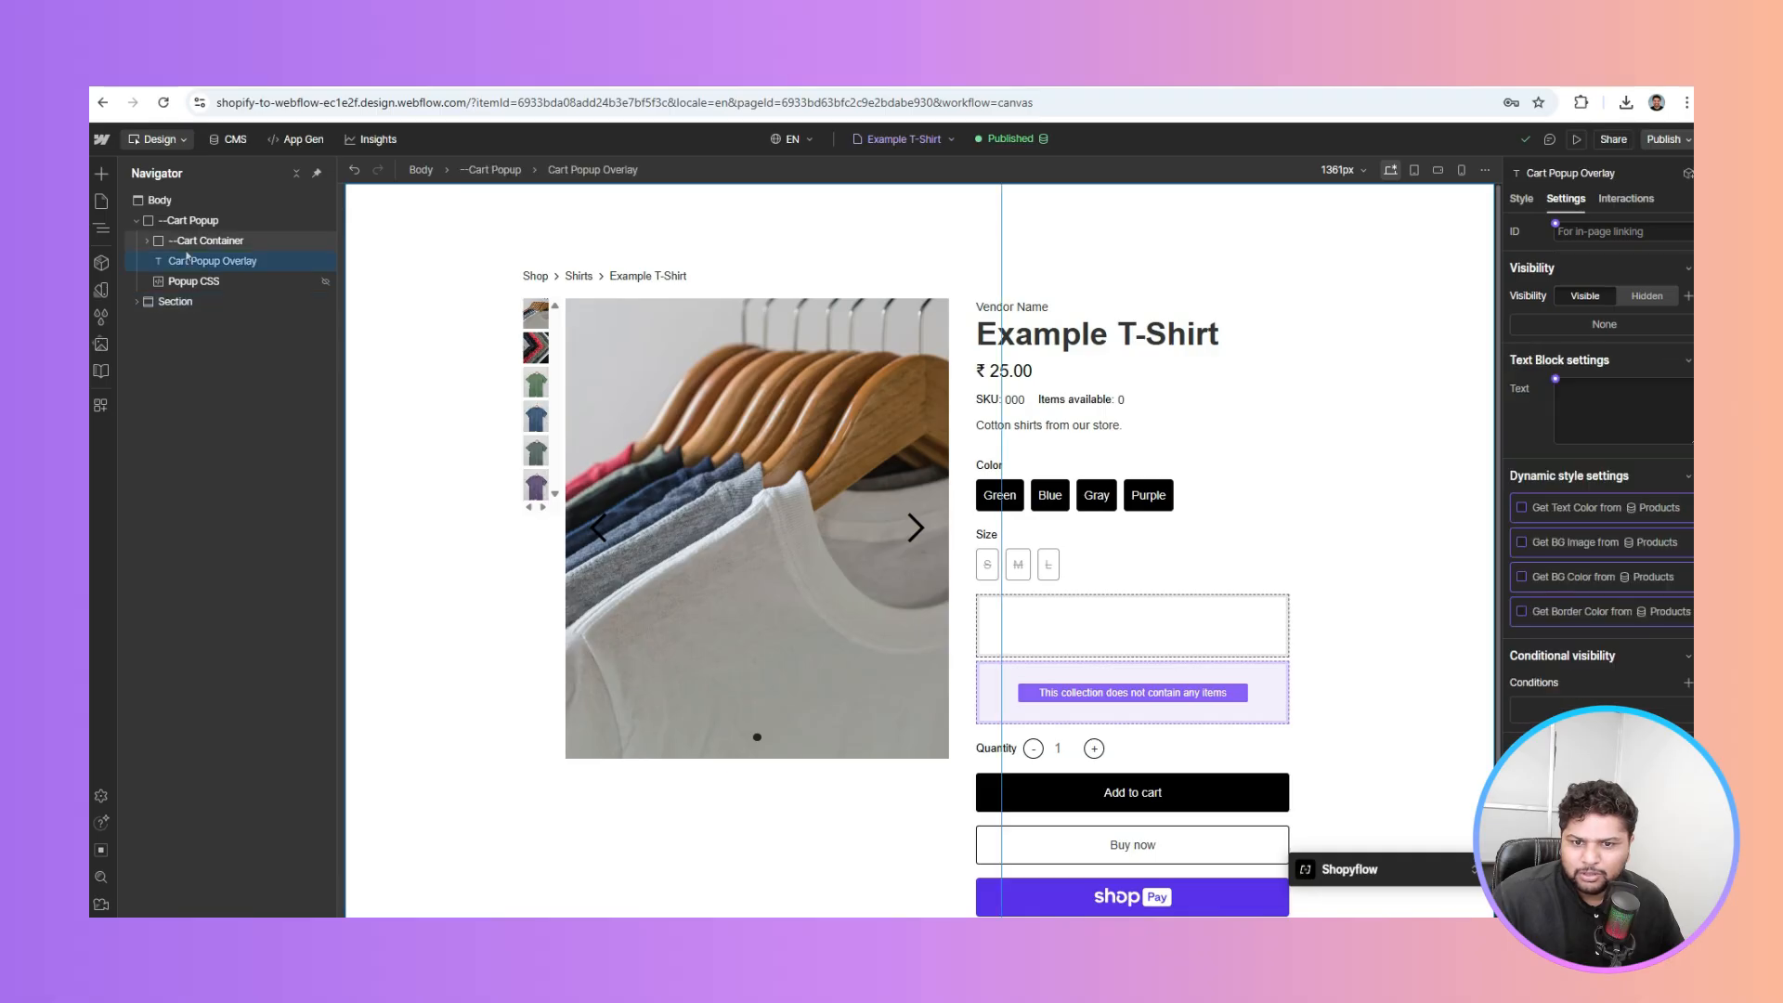
pyautogui.click(196, 222)
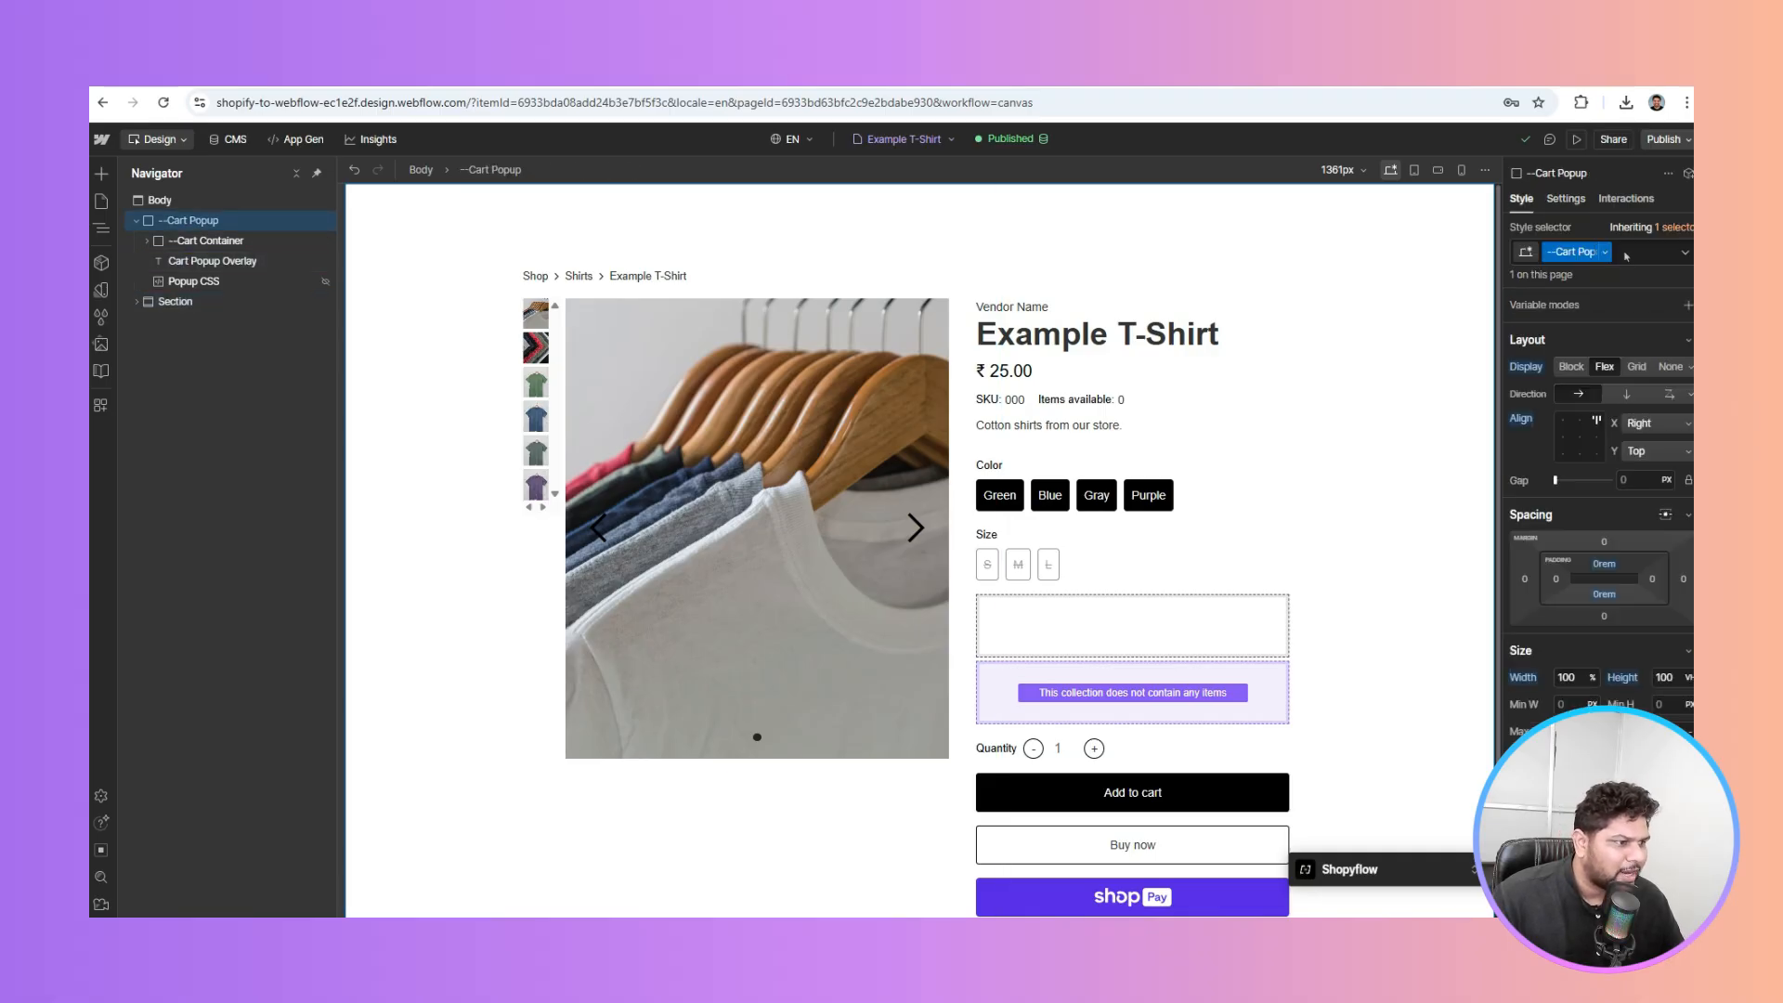
pyautogui.click(1626, 256)
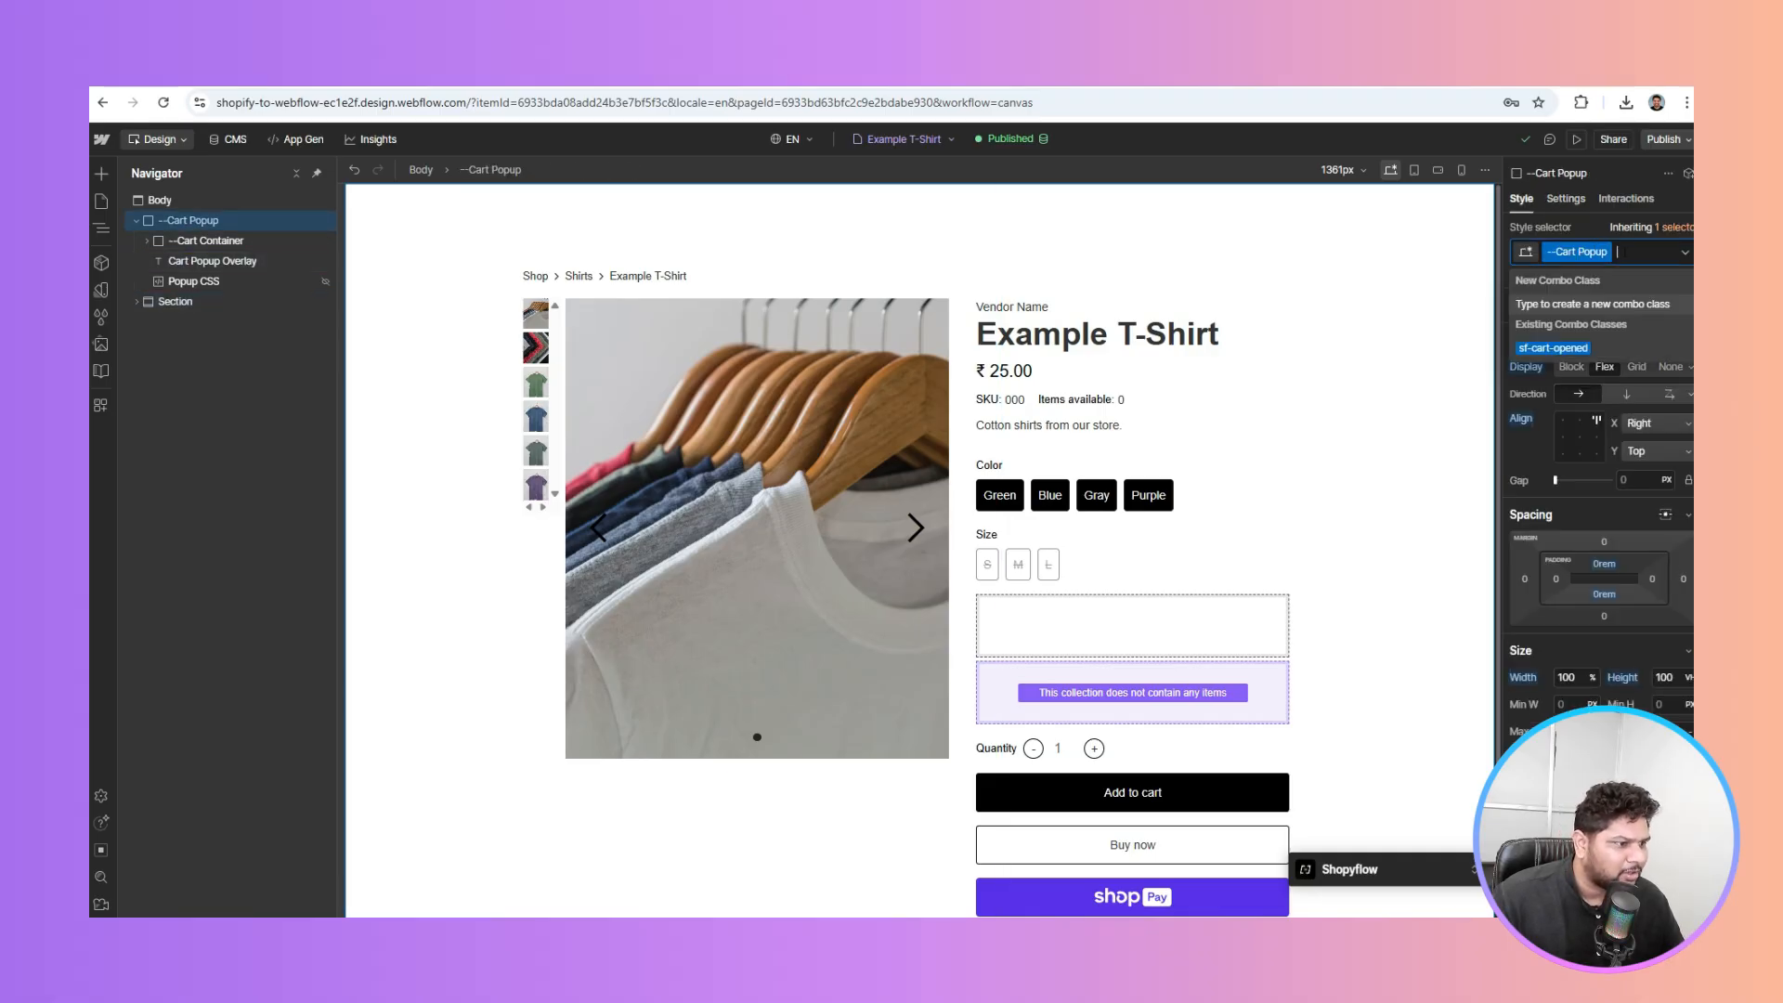
pyautogui.click(1564, 349)
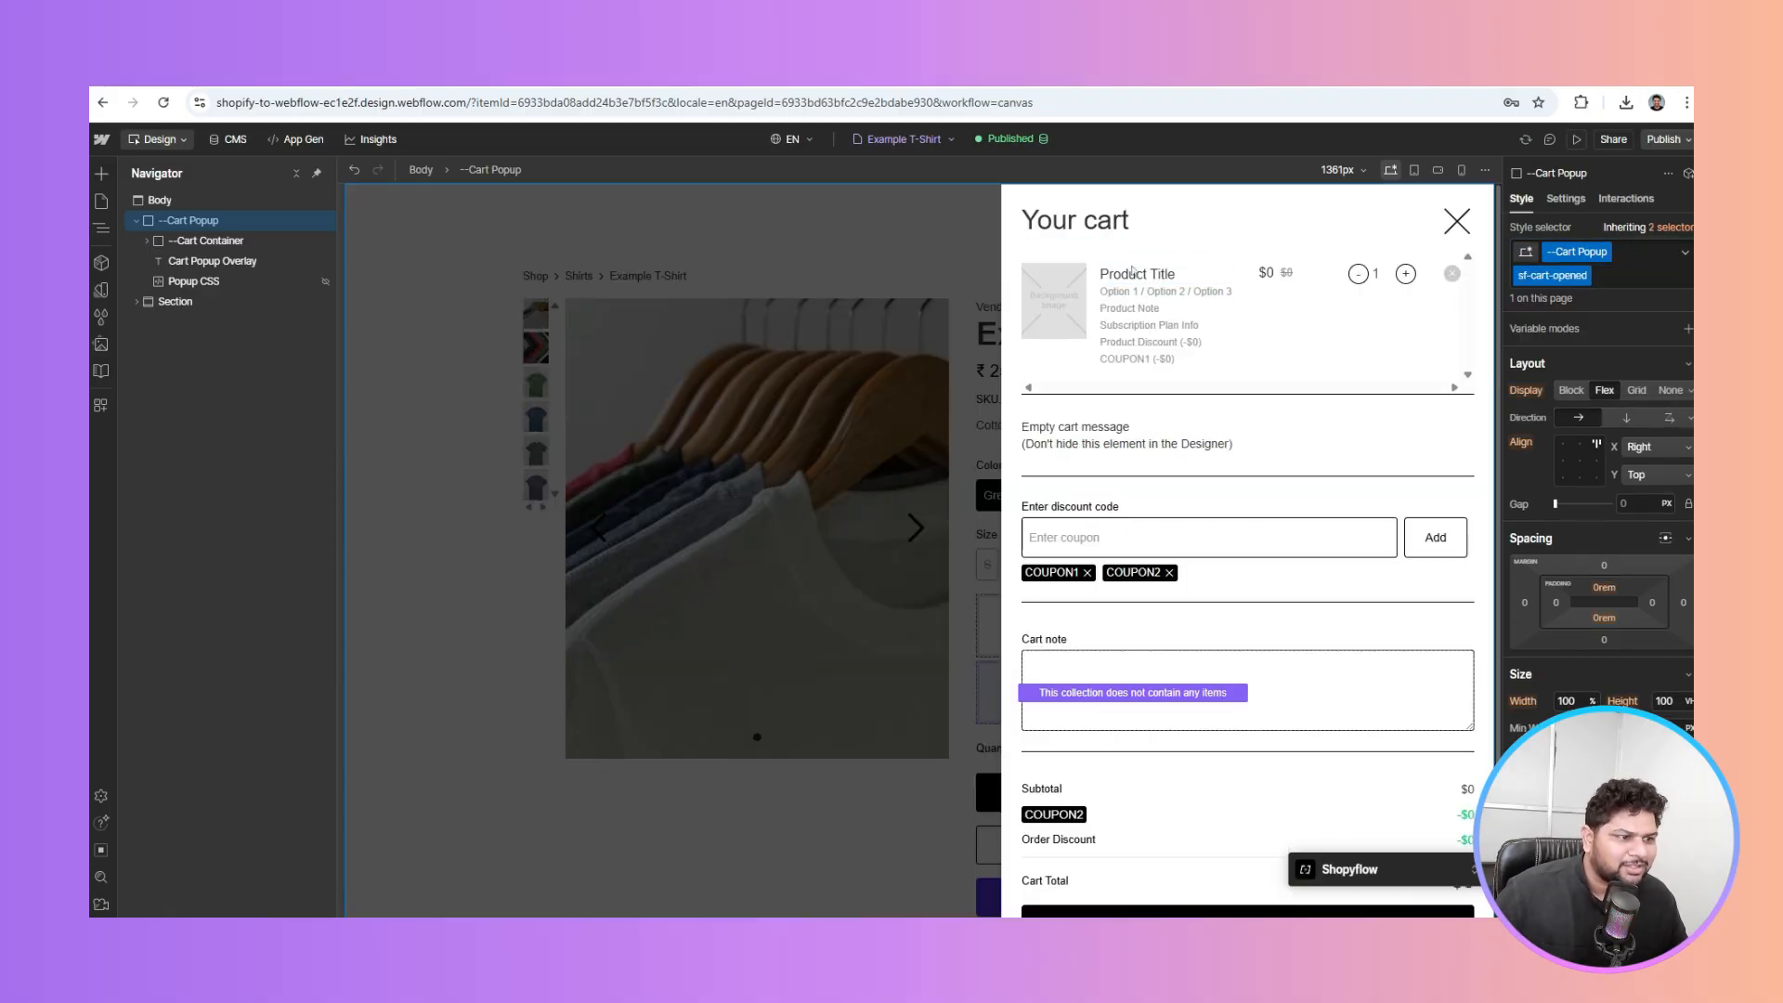
# Inspect the Cart Item Image settings, then remove sf-cart-opened from the Cart Popup
pyautogui.click(1057, 299)
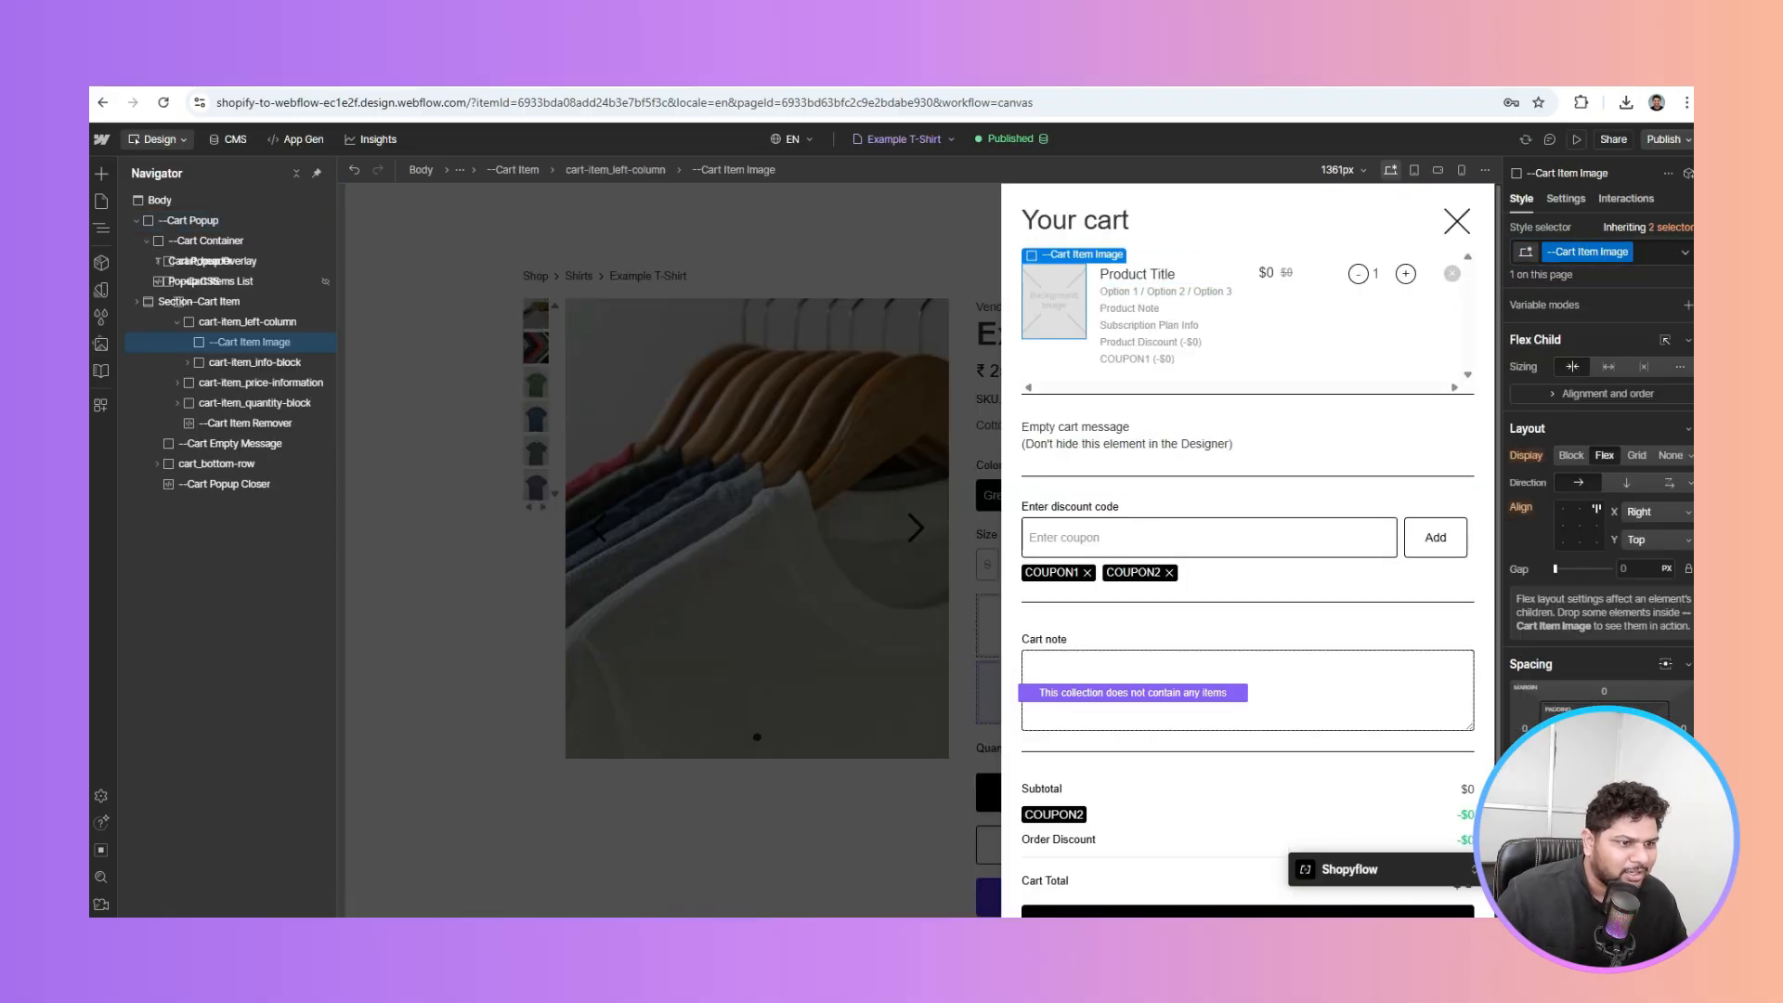
pyautogui.click(1565, 200)
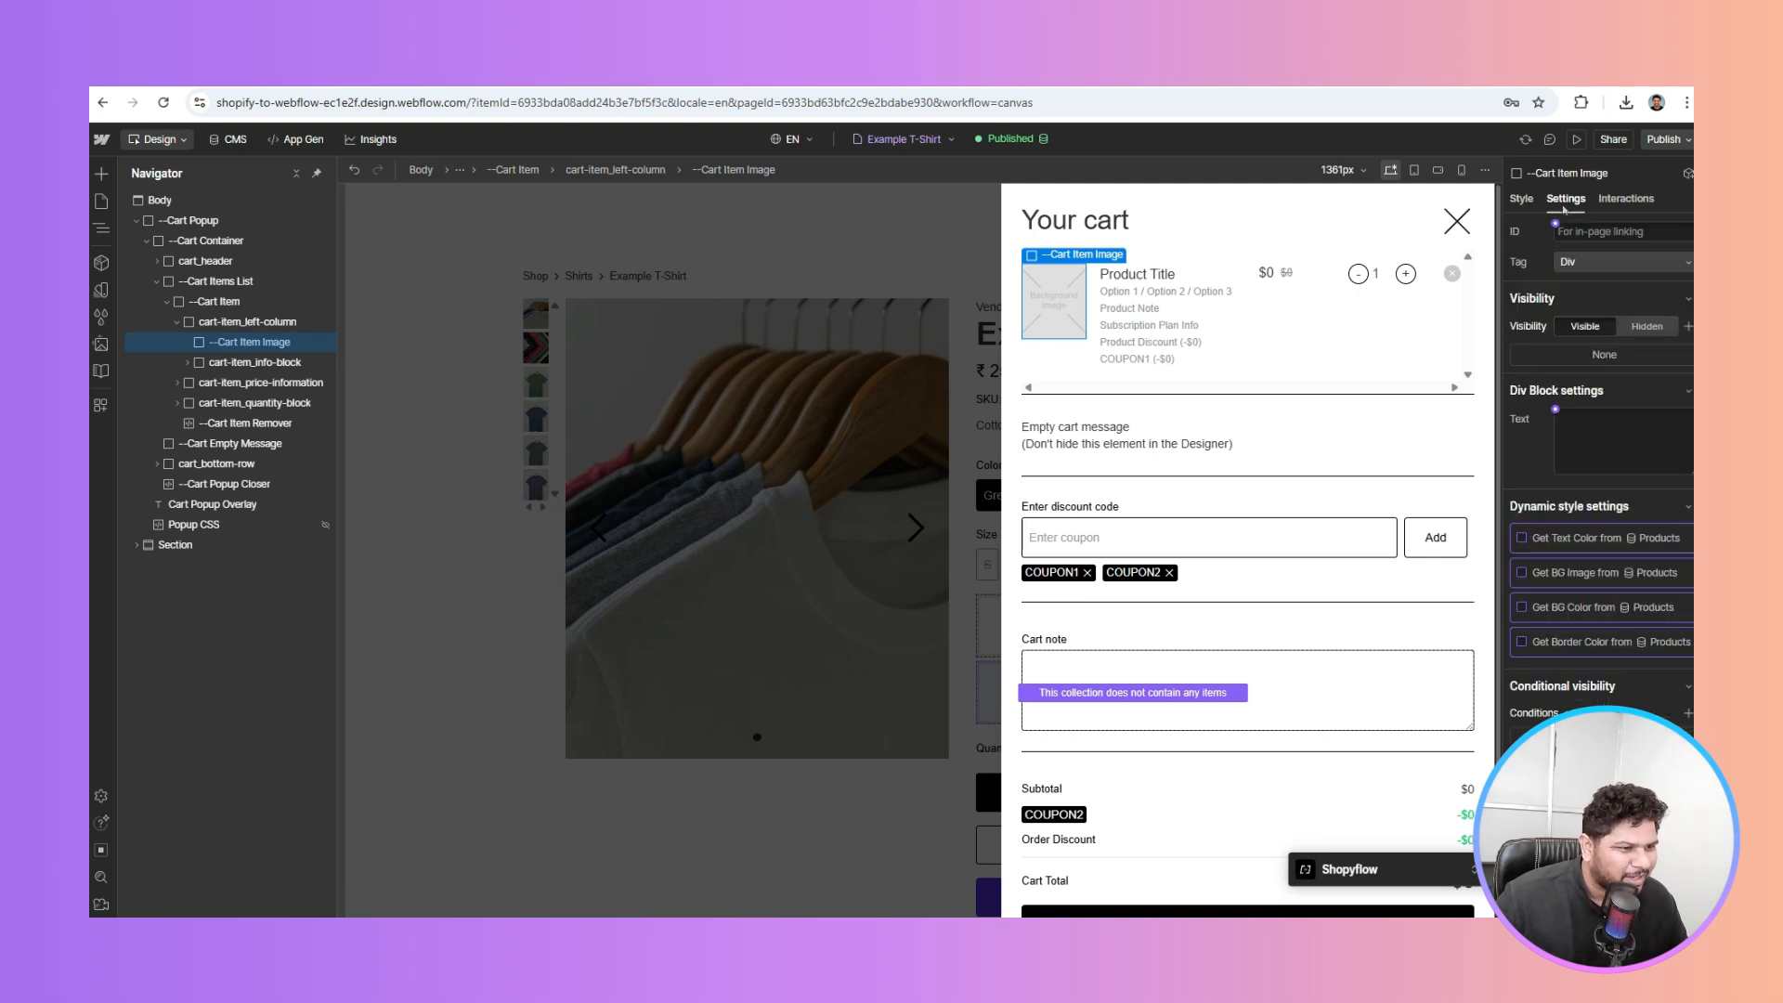
pyautogui.scroll(-2, 1579, 372)
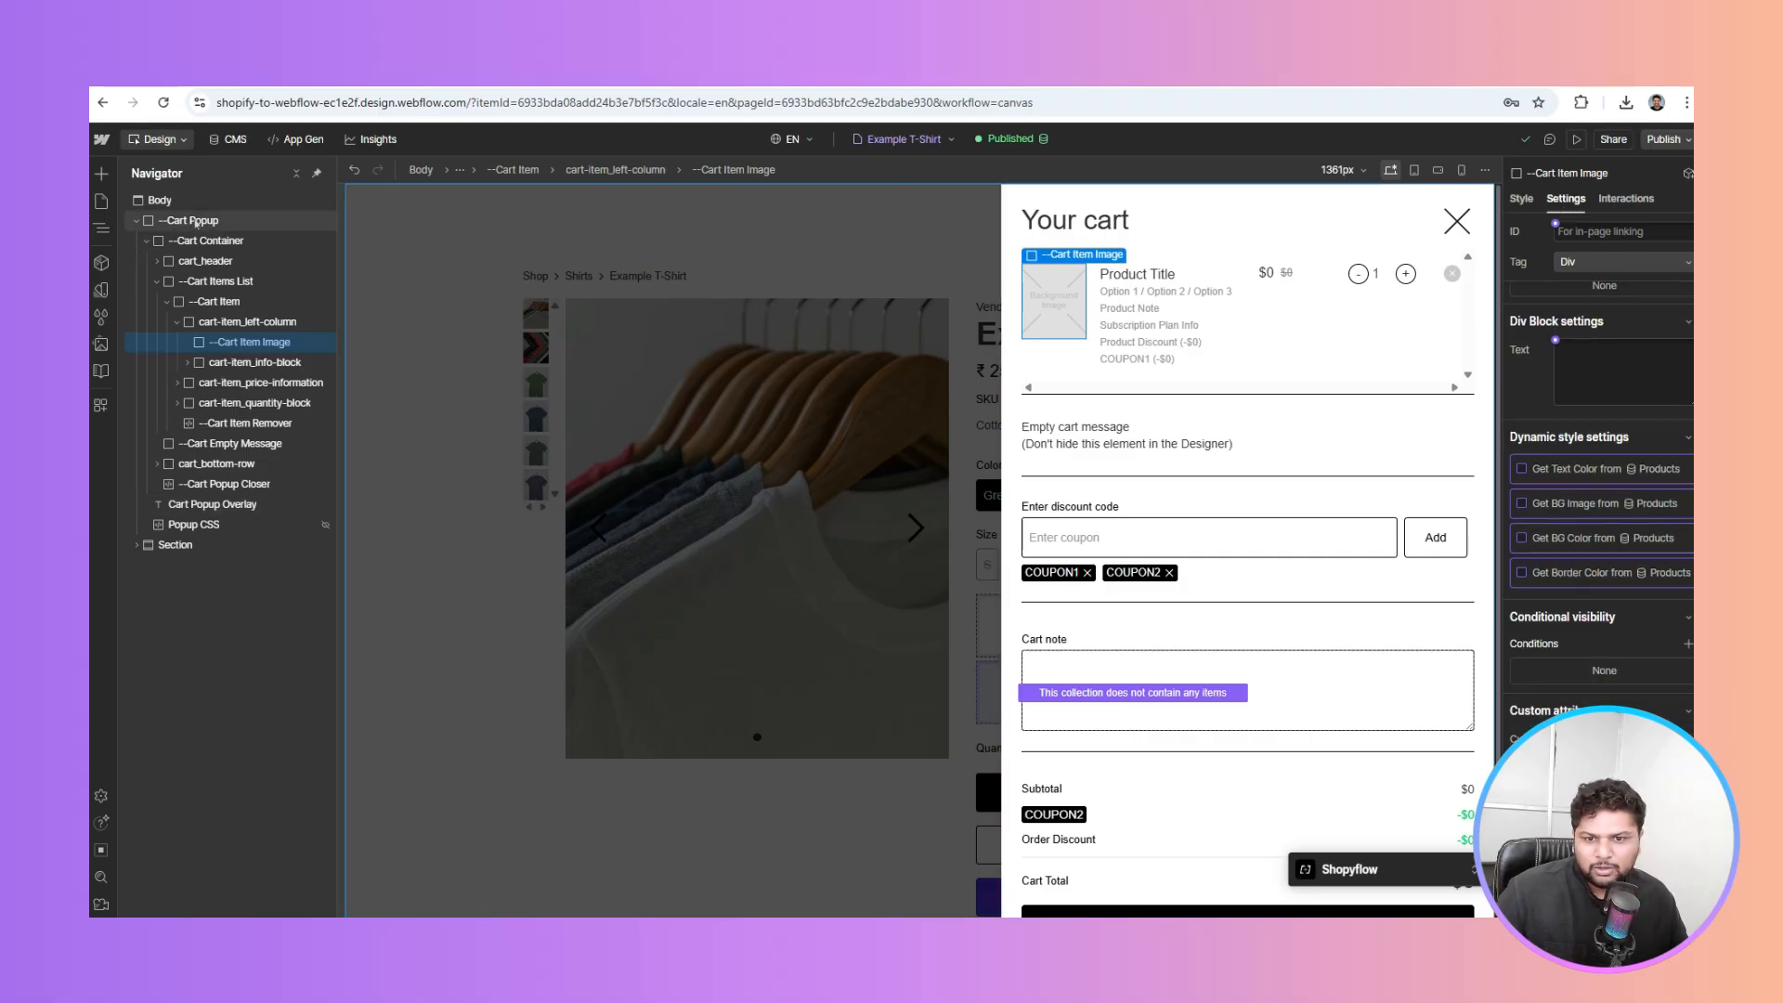
pyautogui.click(190, 221)
pyautogui.click(1521, 199)
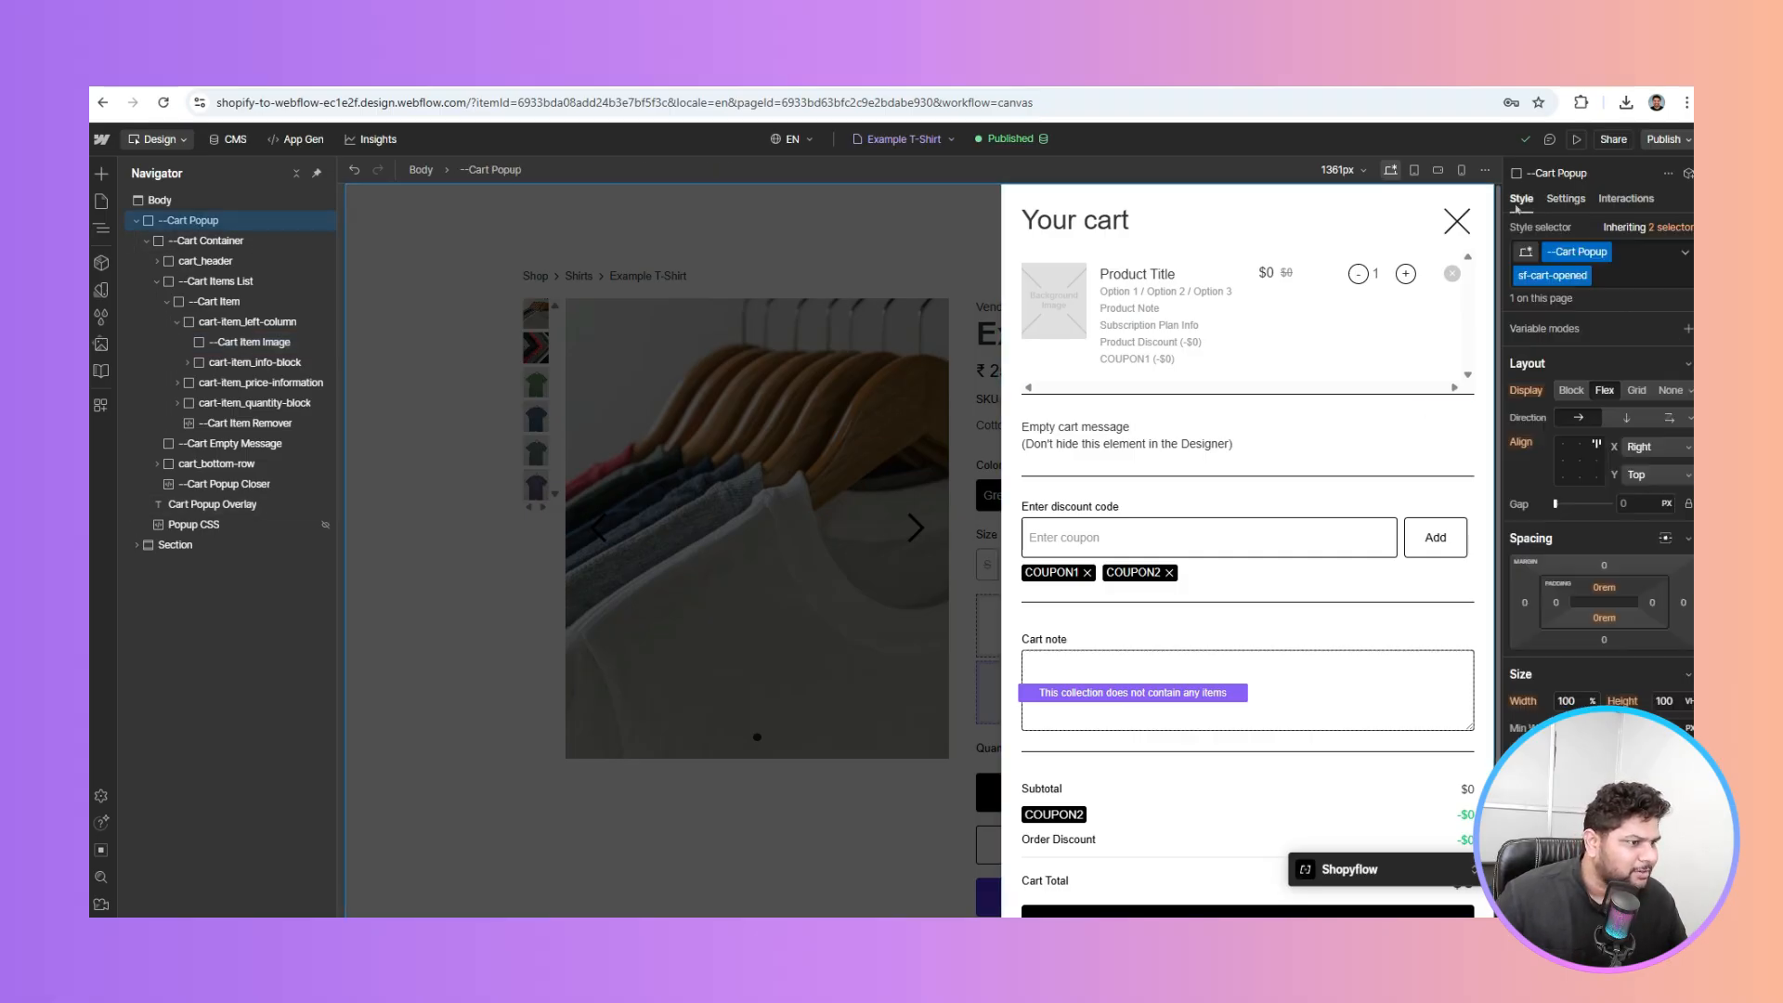
pyautogui.click(1586, 279)
pyautogui.click(1546, 342)
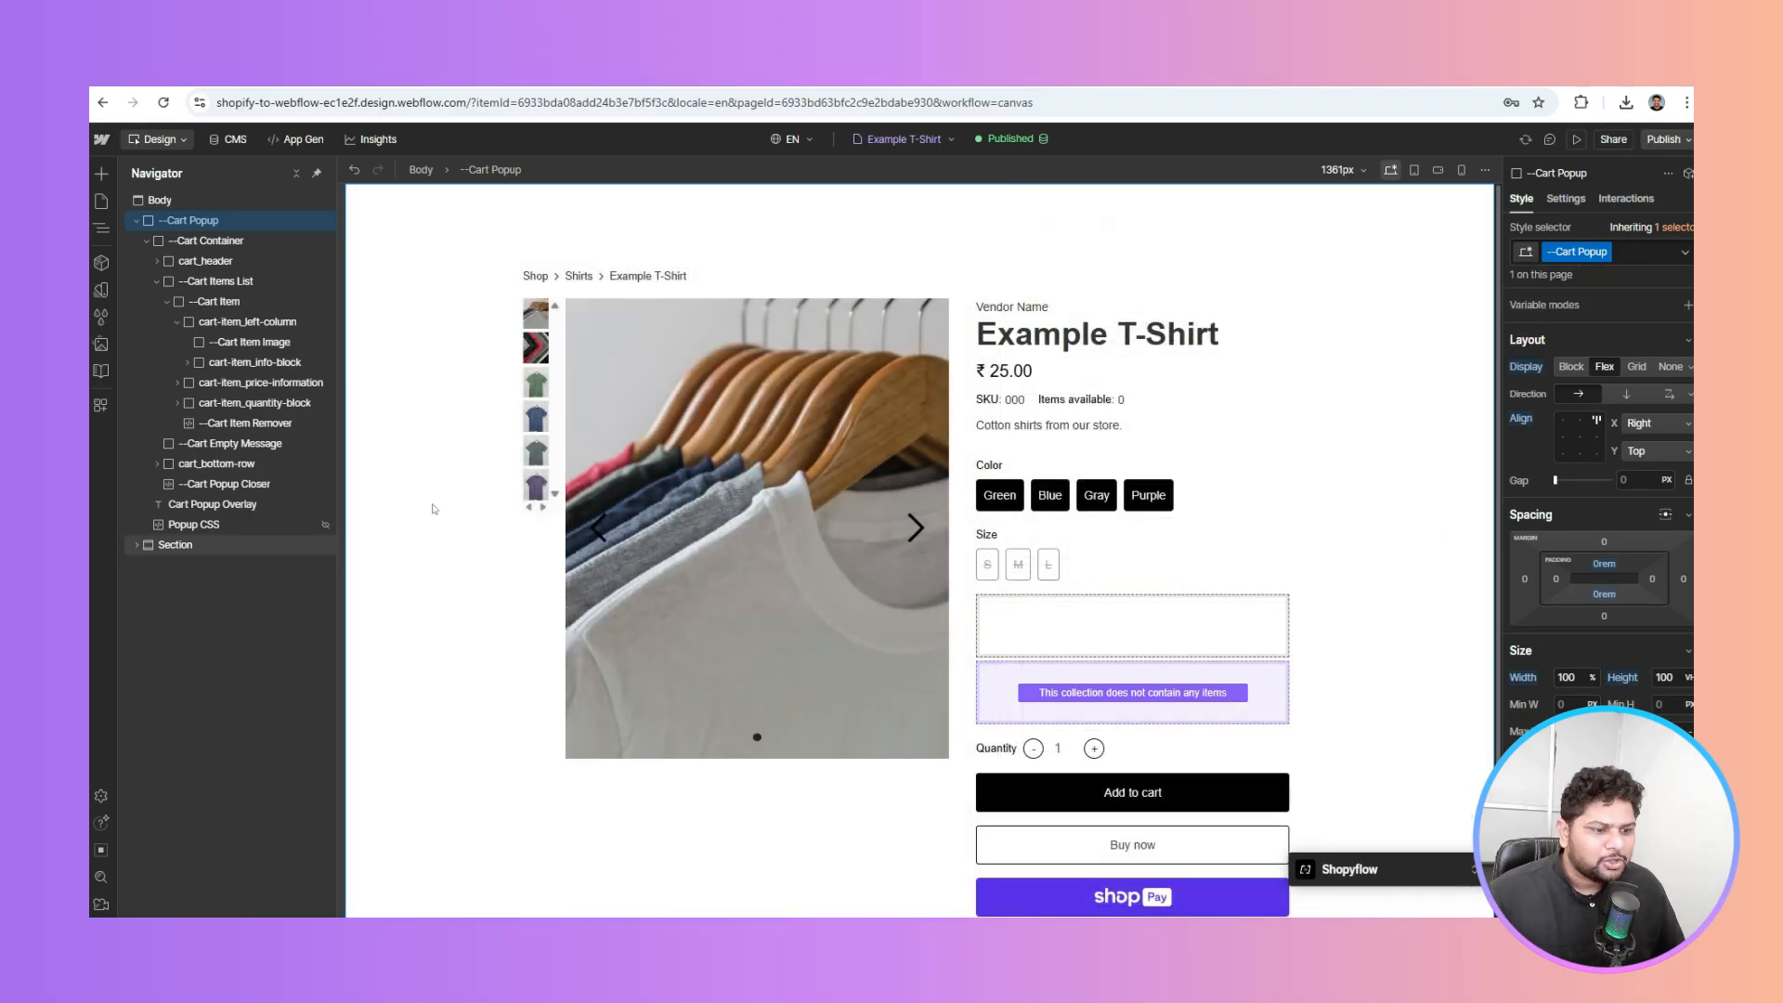
# Give the third option group the visibility condition 'Product Option 3 Name is set'
pyautogui.click(1062, 672)
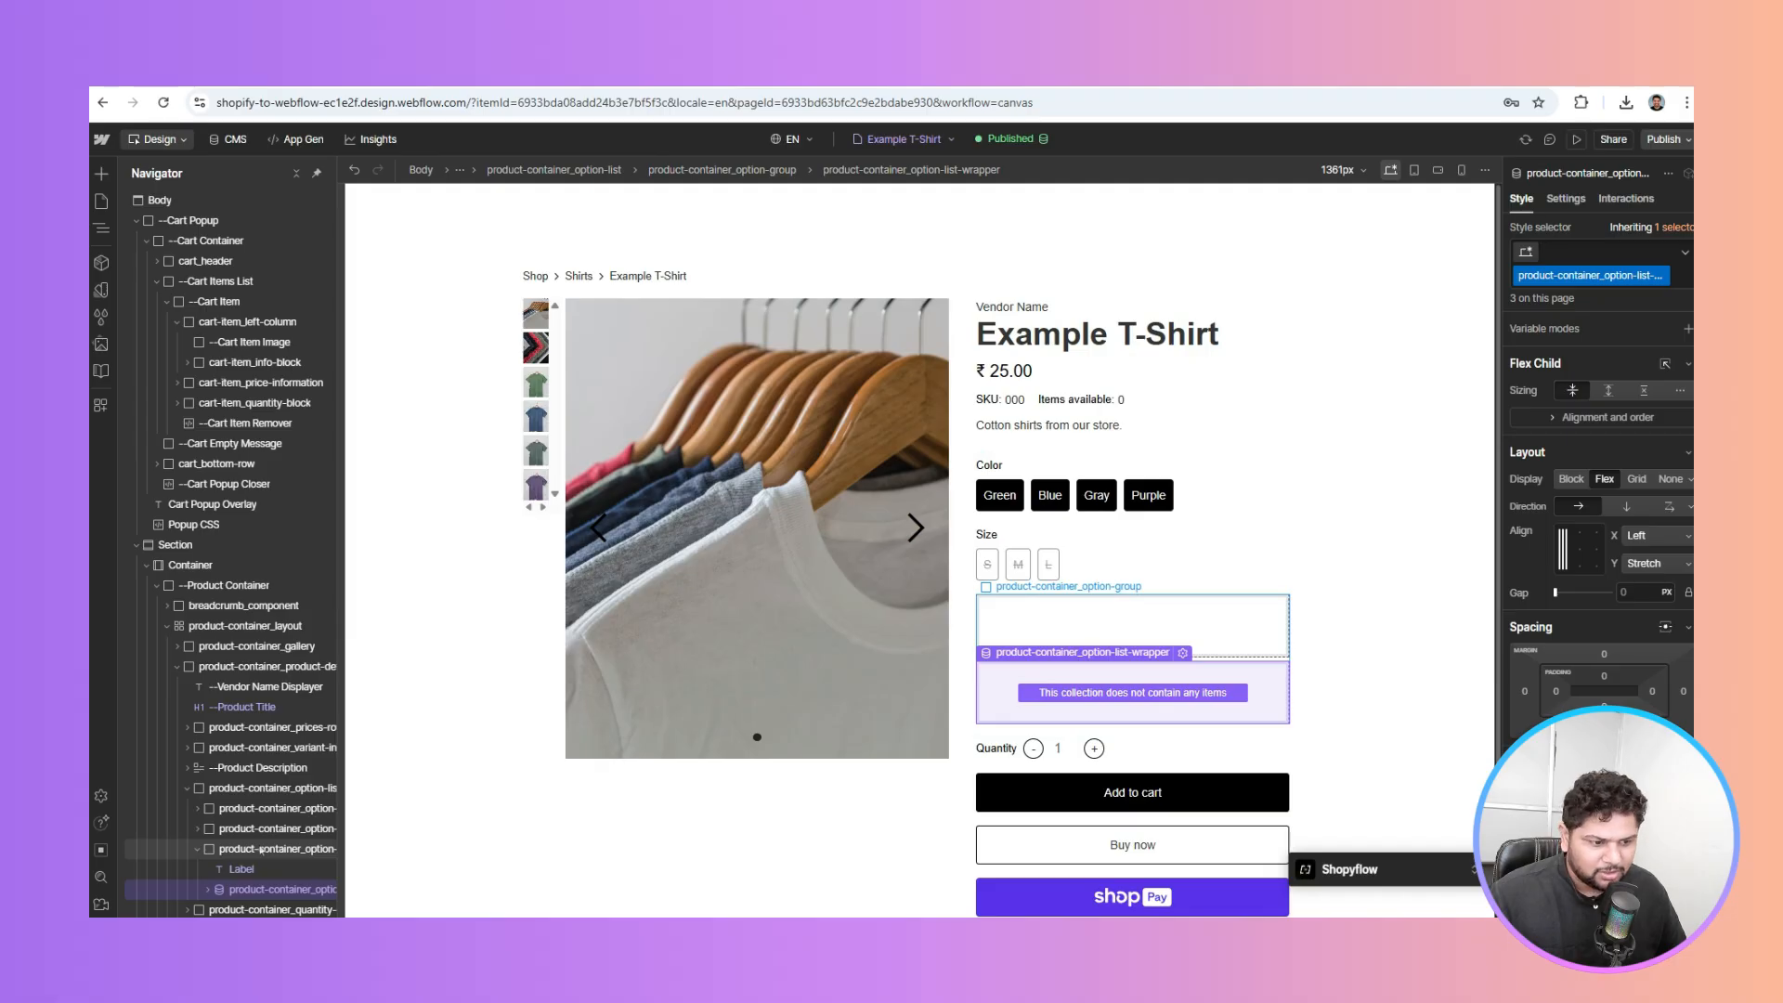
pyautogui.click(261, 850)
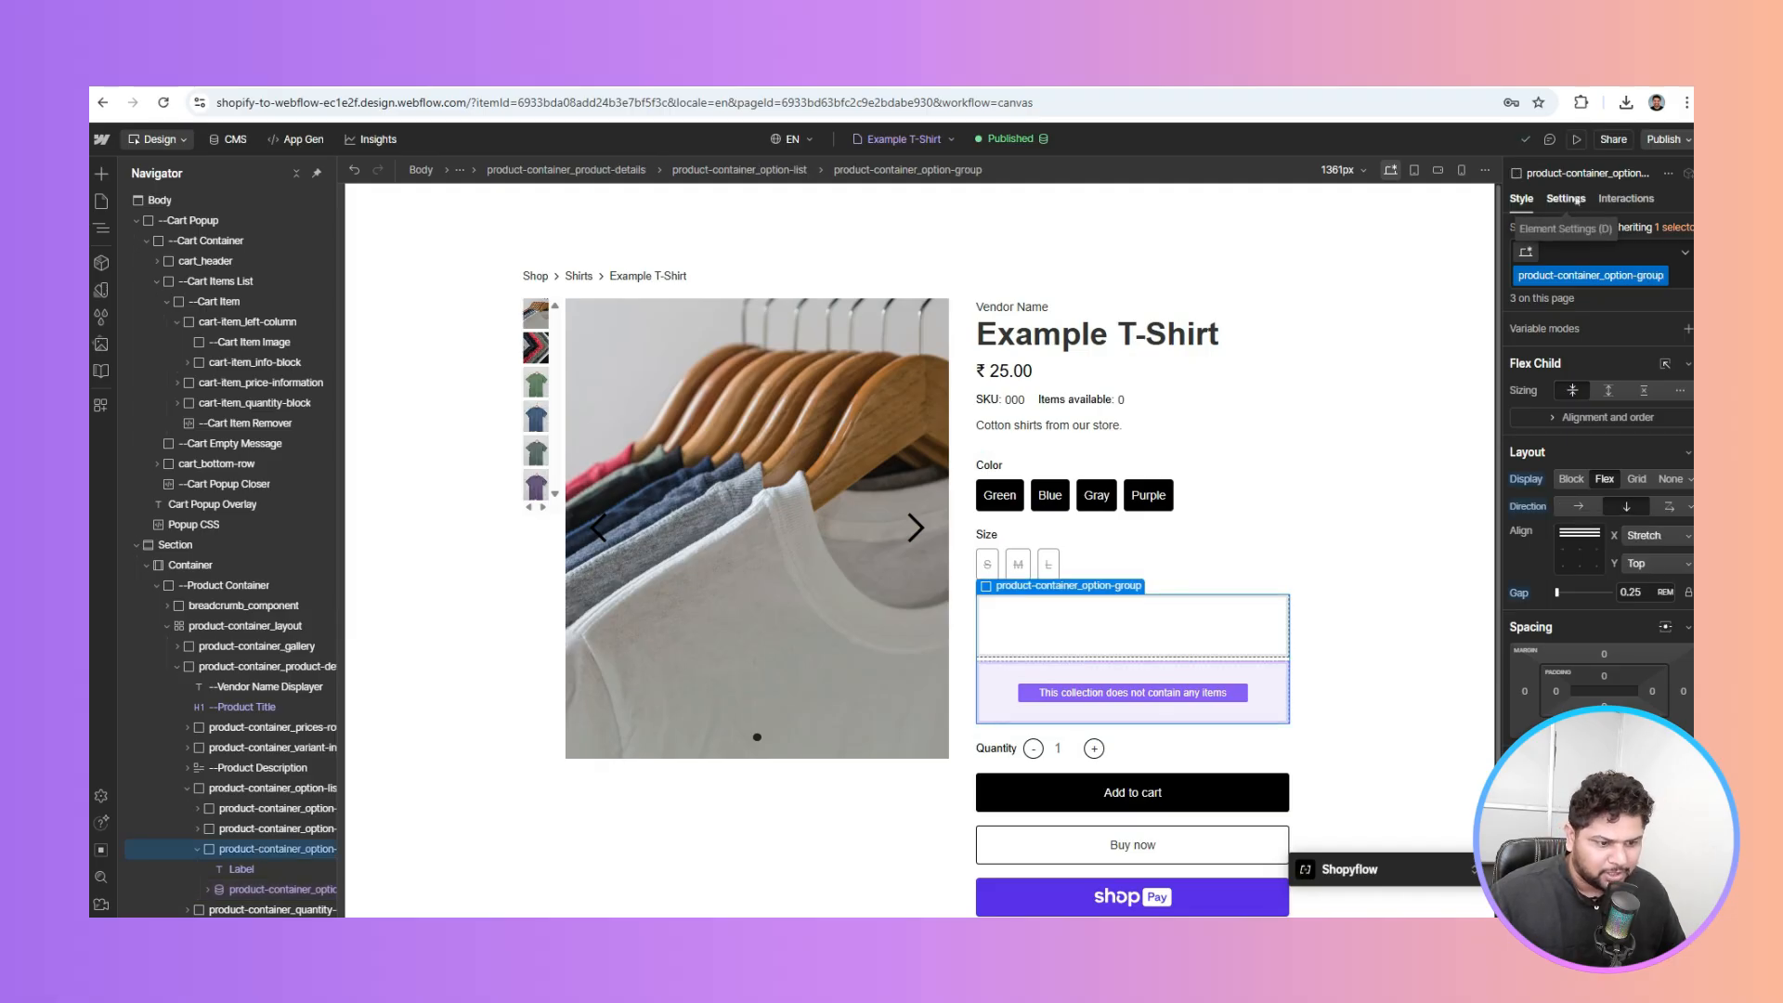
pyautogui.click(1566, 199)
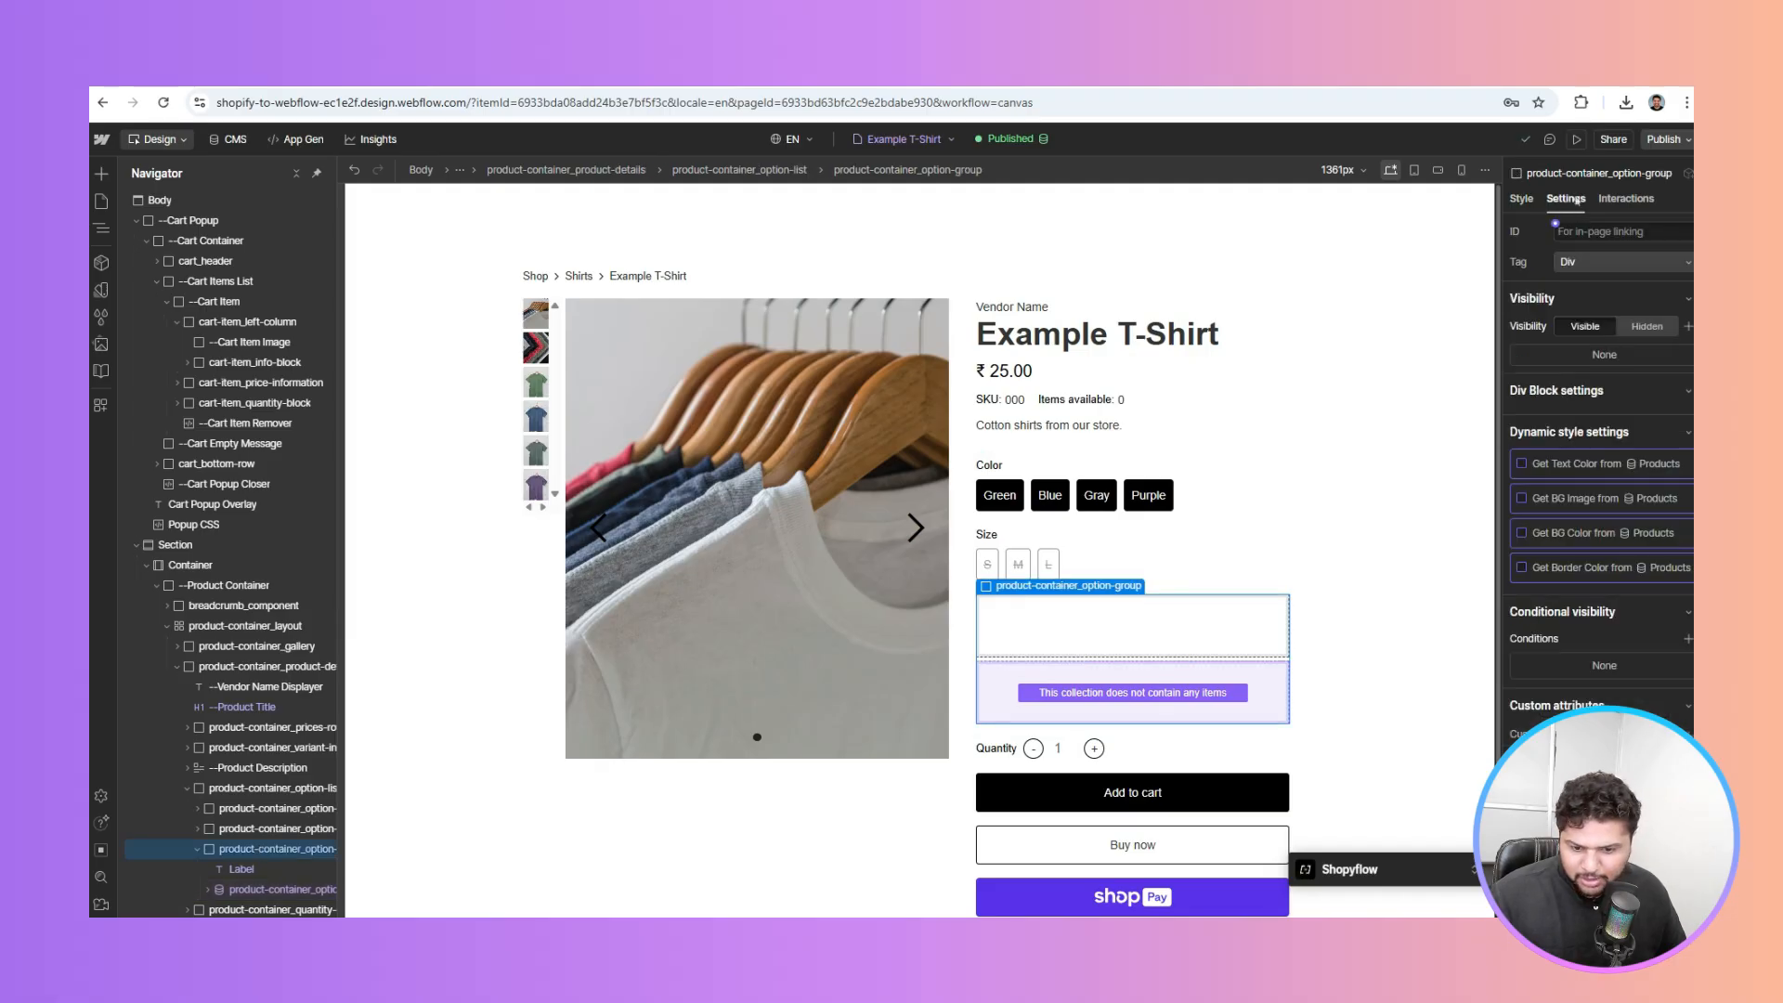
pyautogui.click(196, 852)
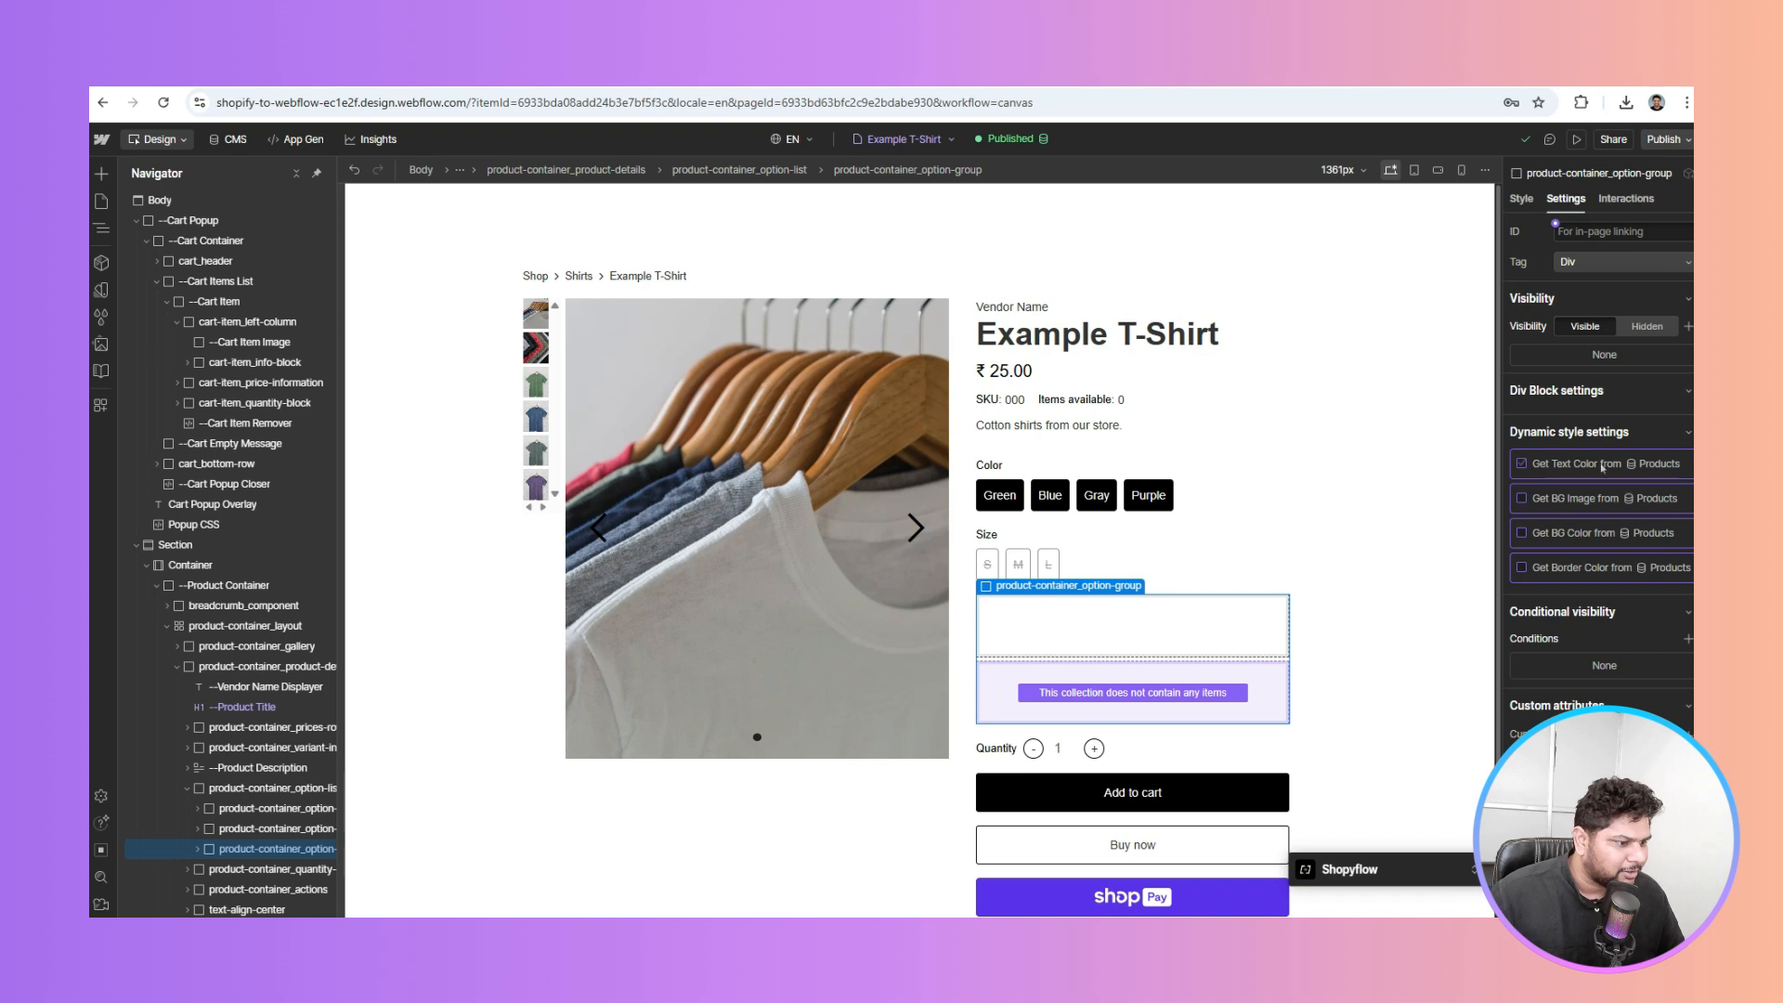
pyautogui.click(1689, 640)
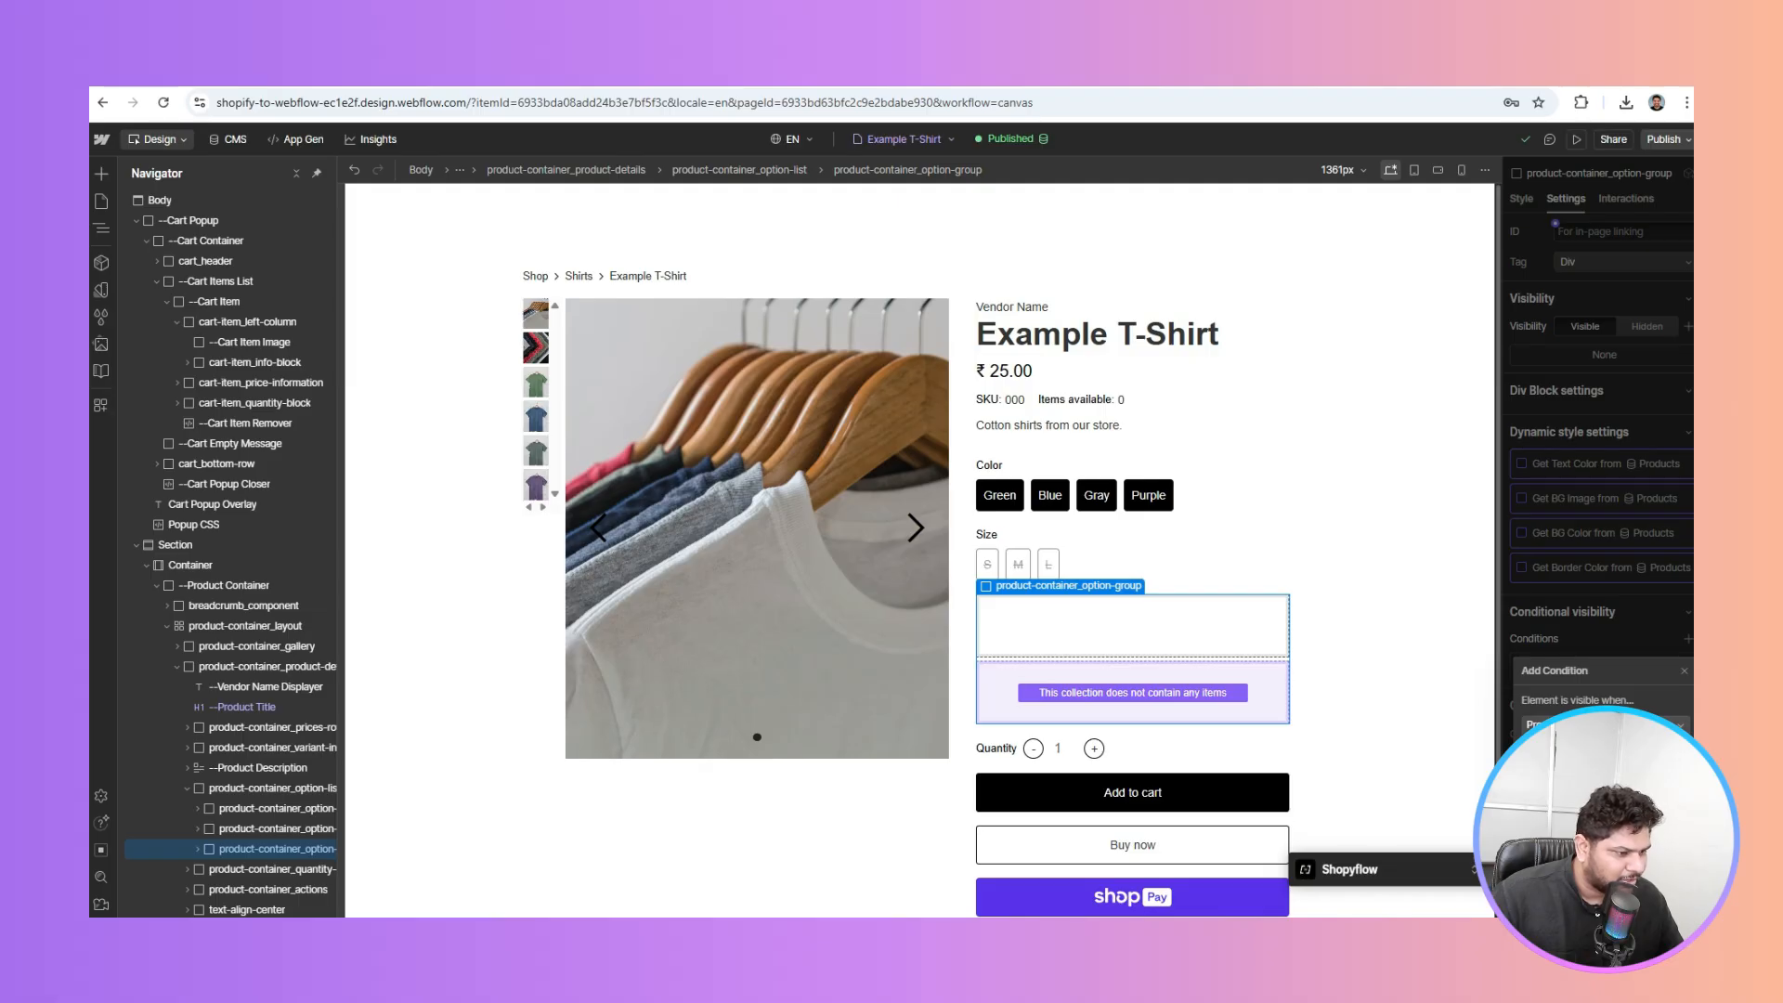
pyautogui.click(1663, 790)
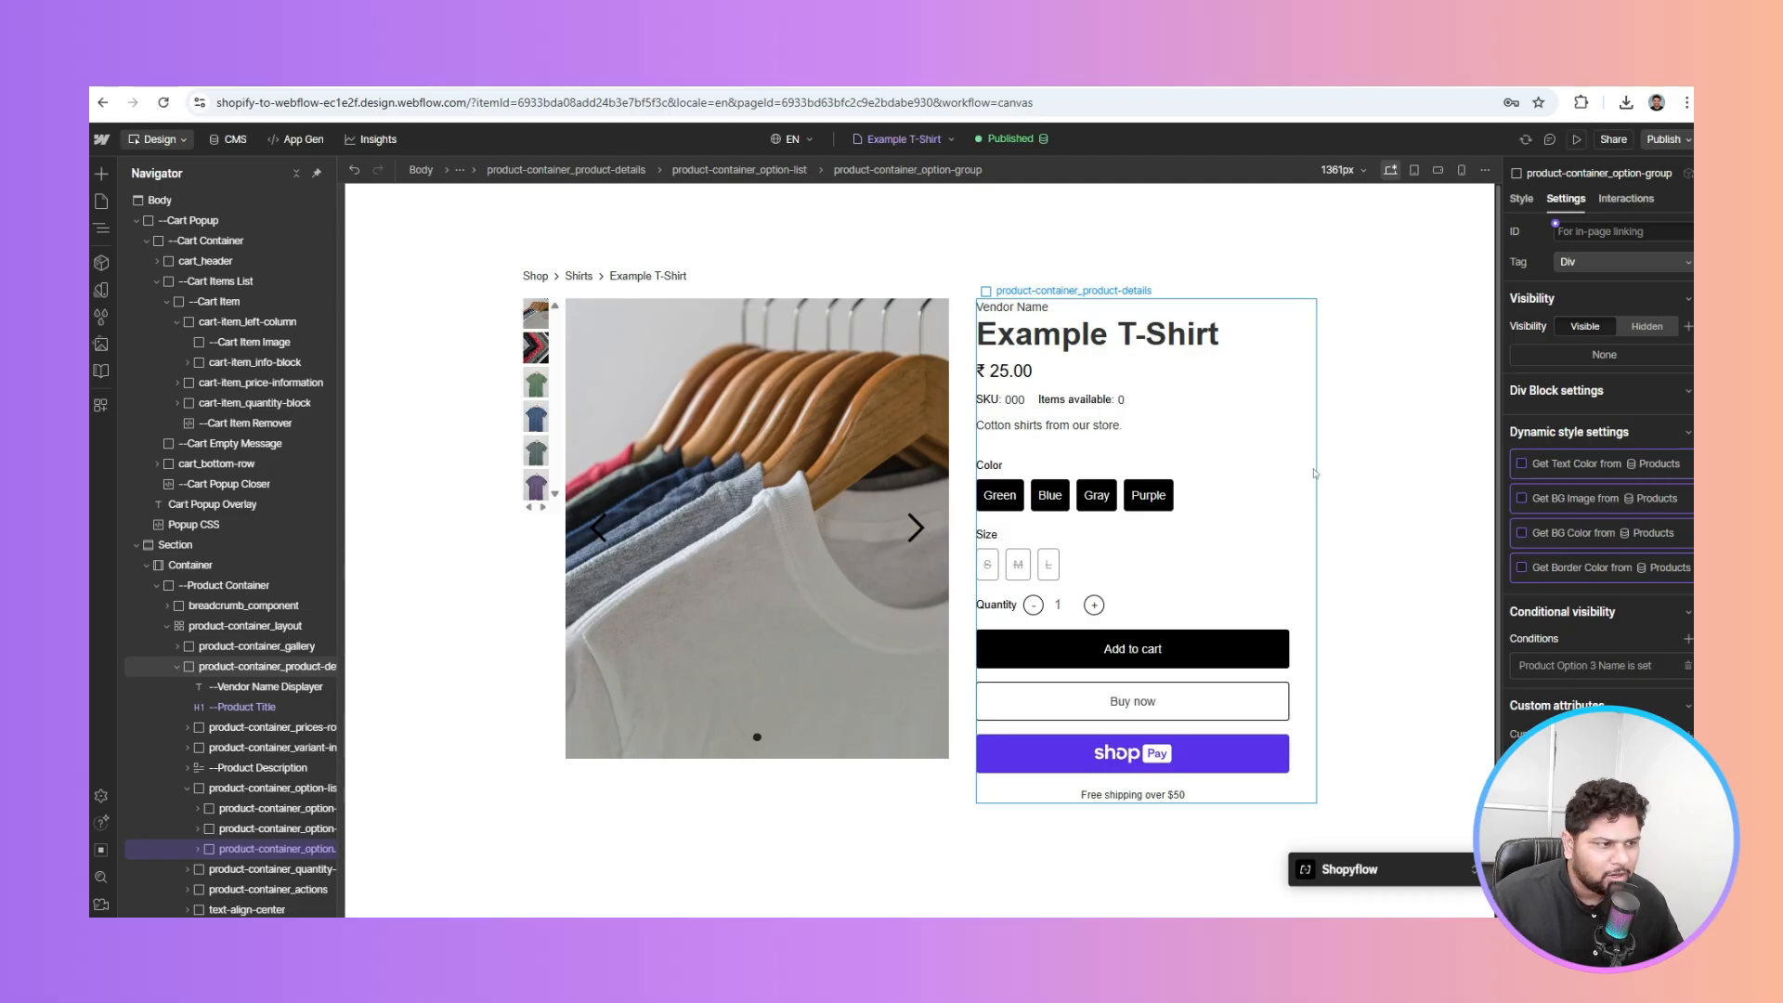
# Publish the site to the staging webflow.io domain and glance at Shopify's product list
pyautogui.click(1662, 141)
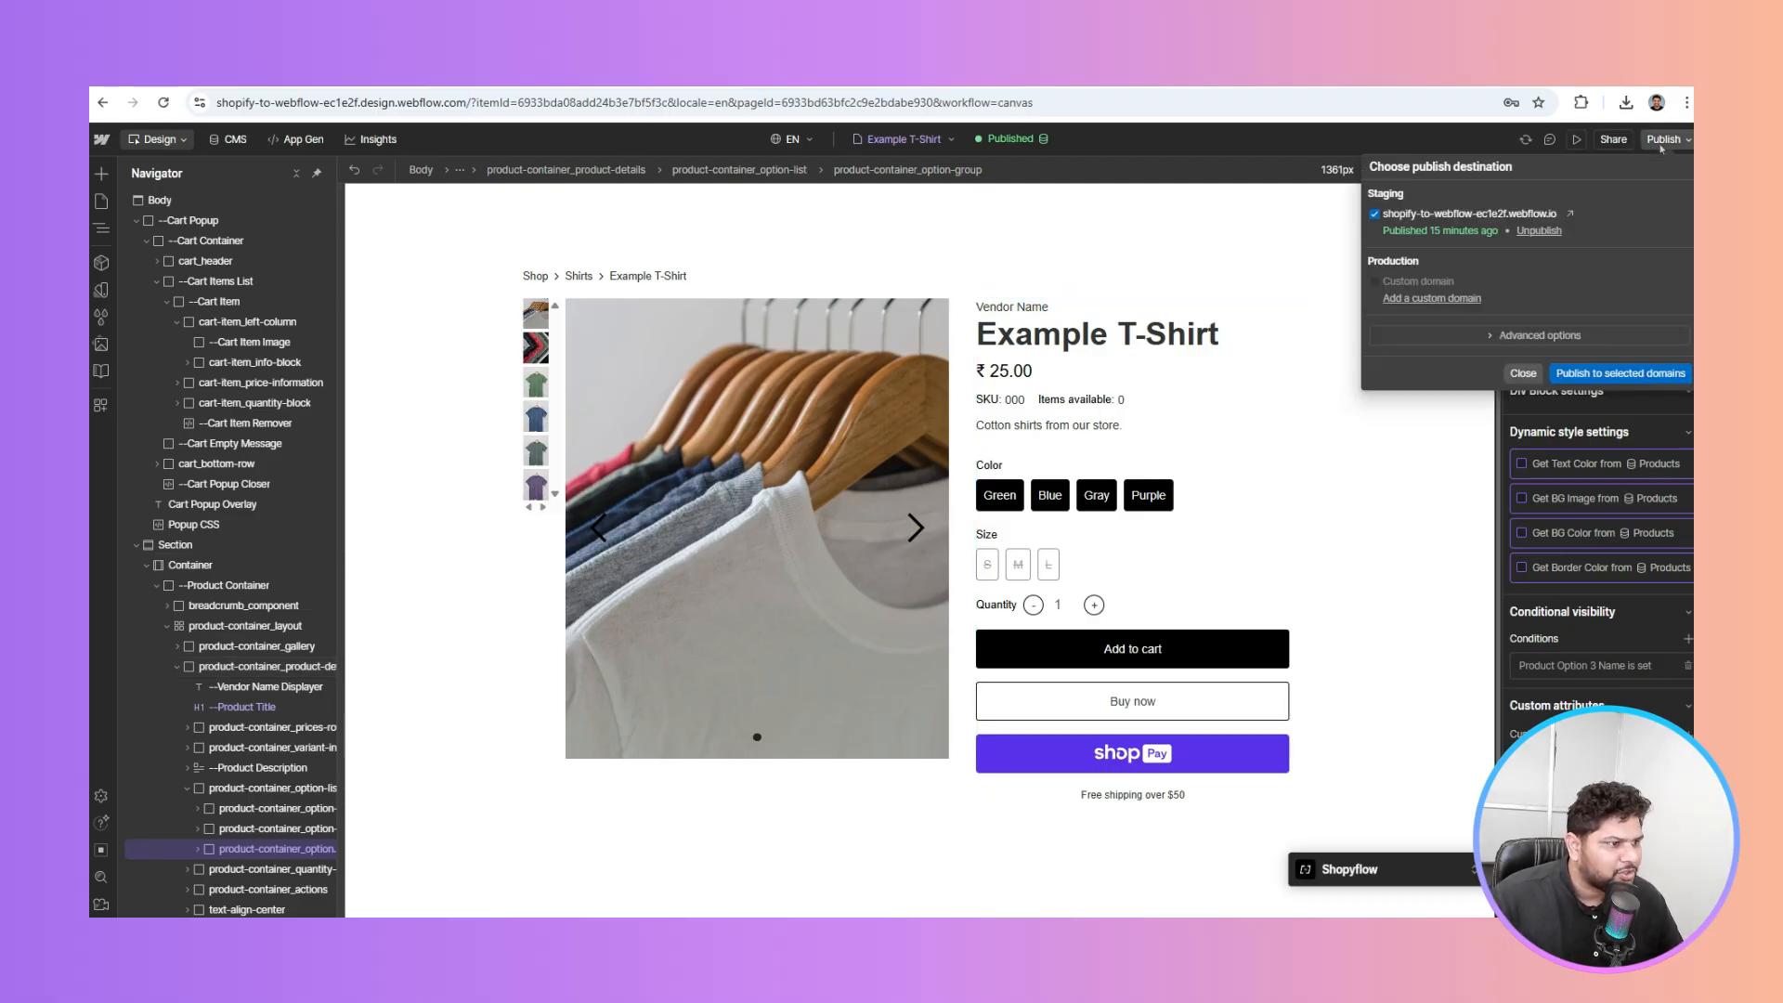
pyautogui.click(1588, 373)
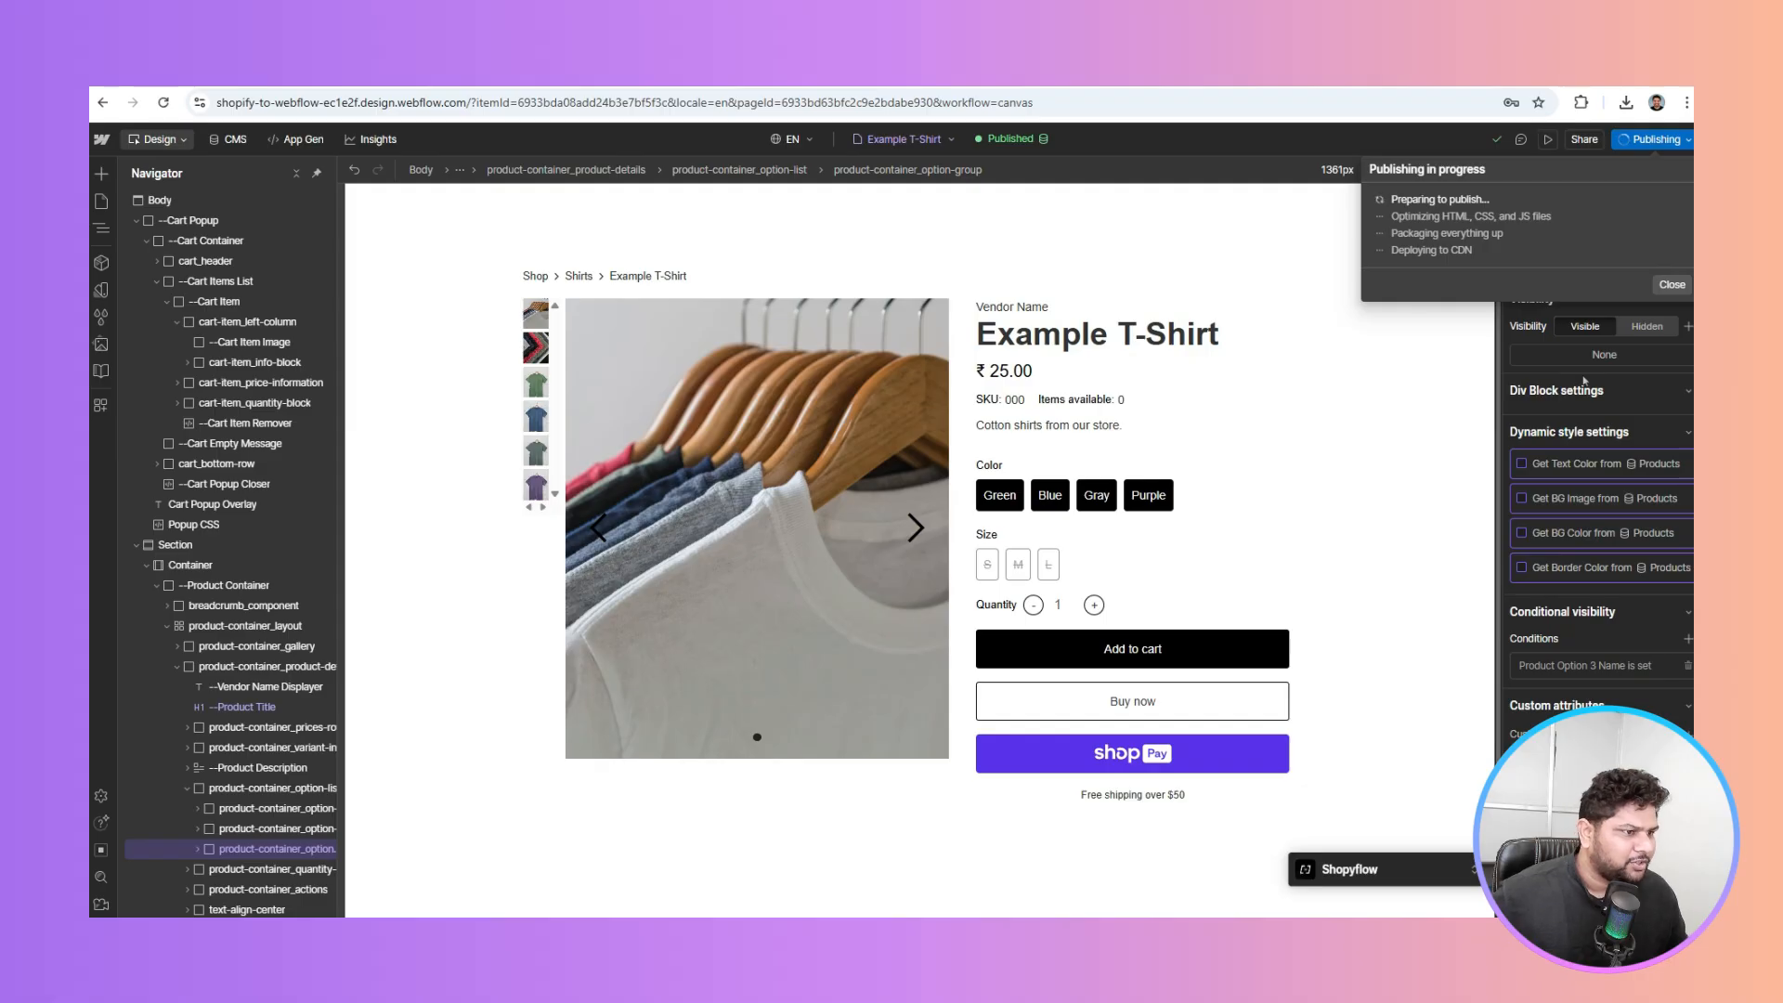
pyautogui.click(1197, 73)
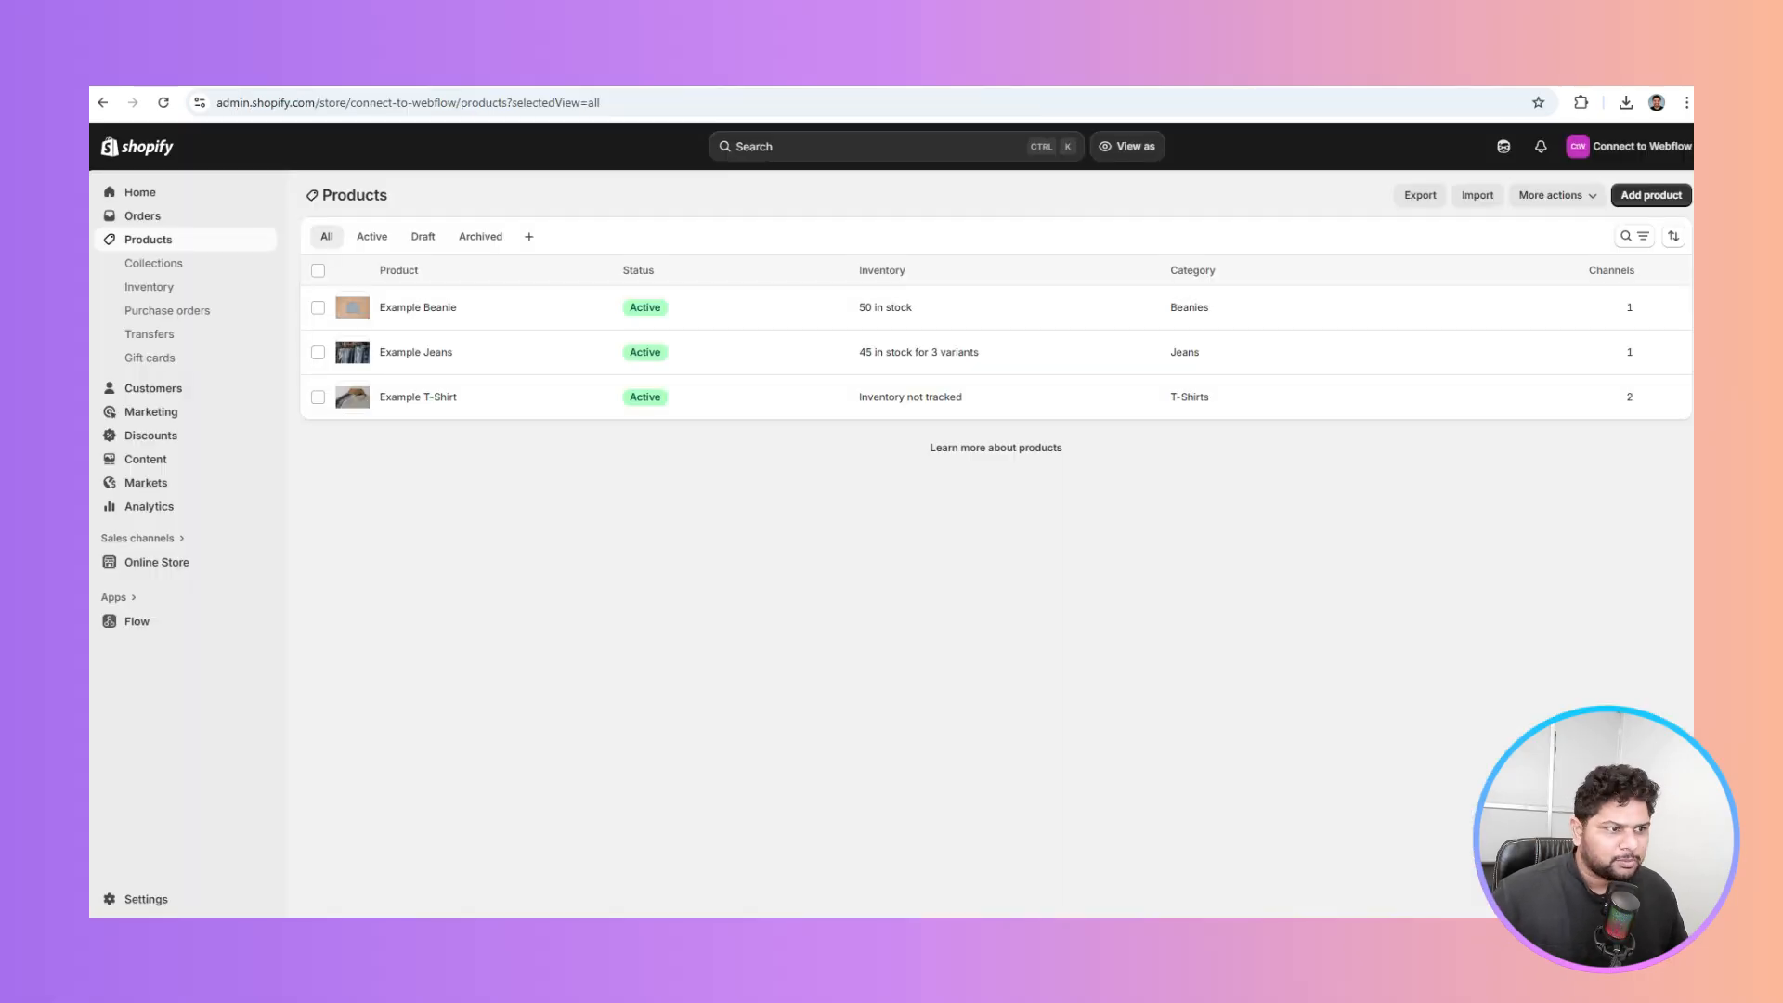
pyautogui.click(1022, 73)
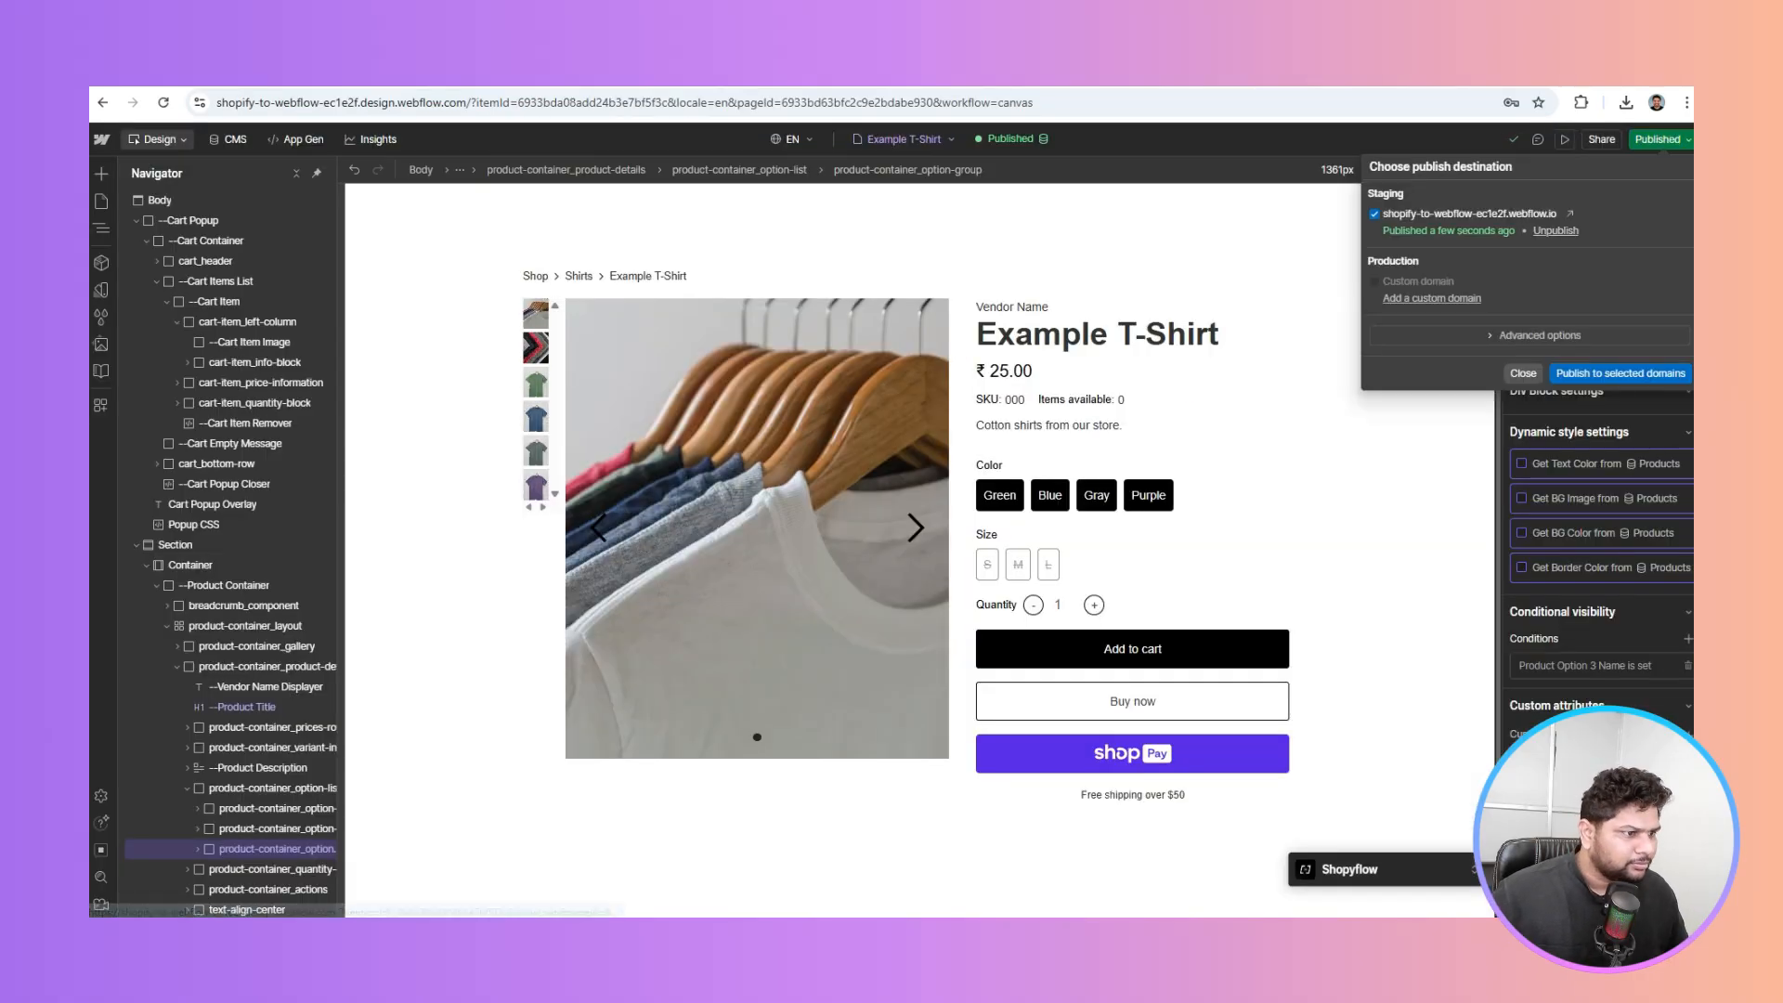
# Open the live Example T-Shirt page and read the debugger's Product Container product ID issue
pyautogui.click(1572, 213)
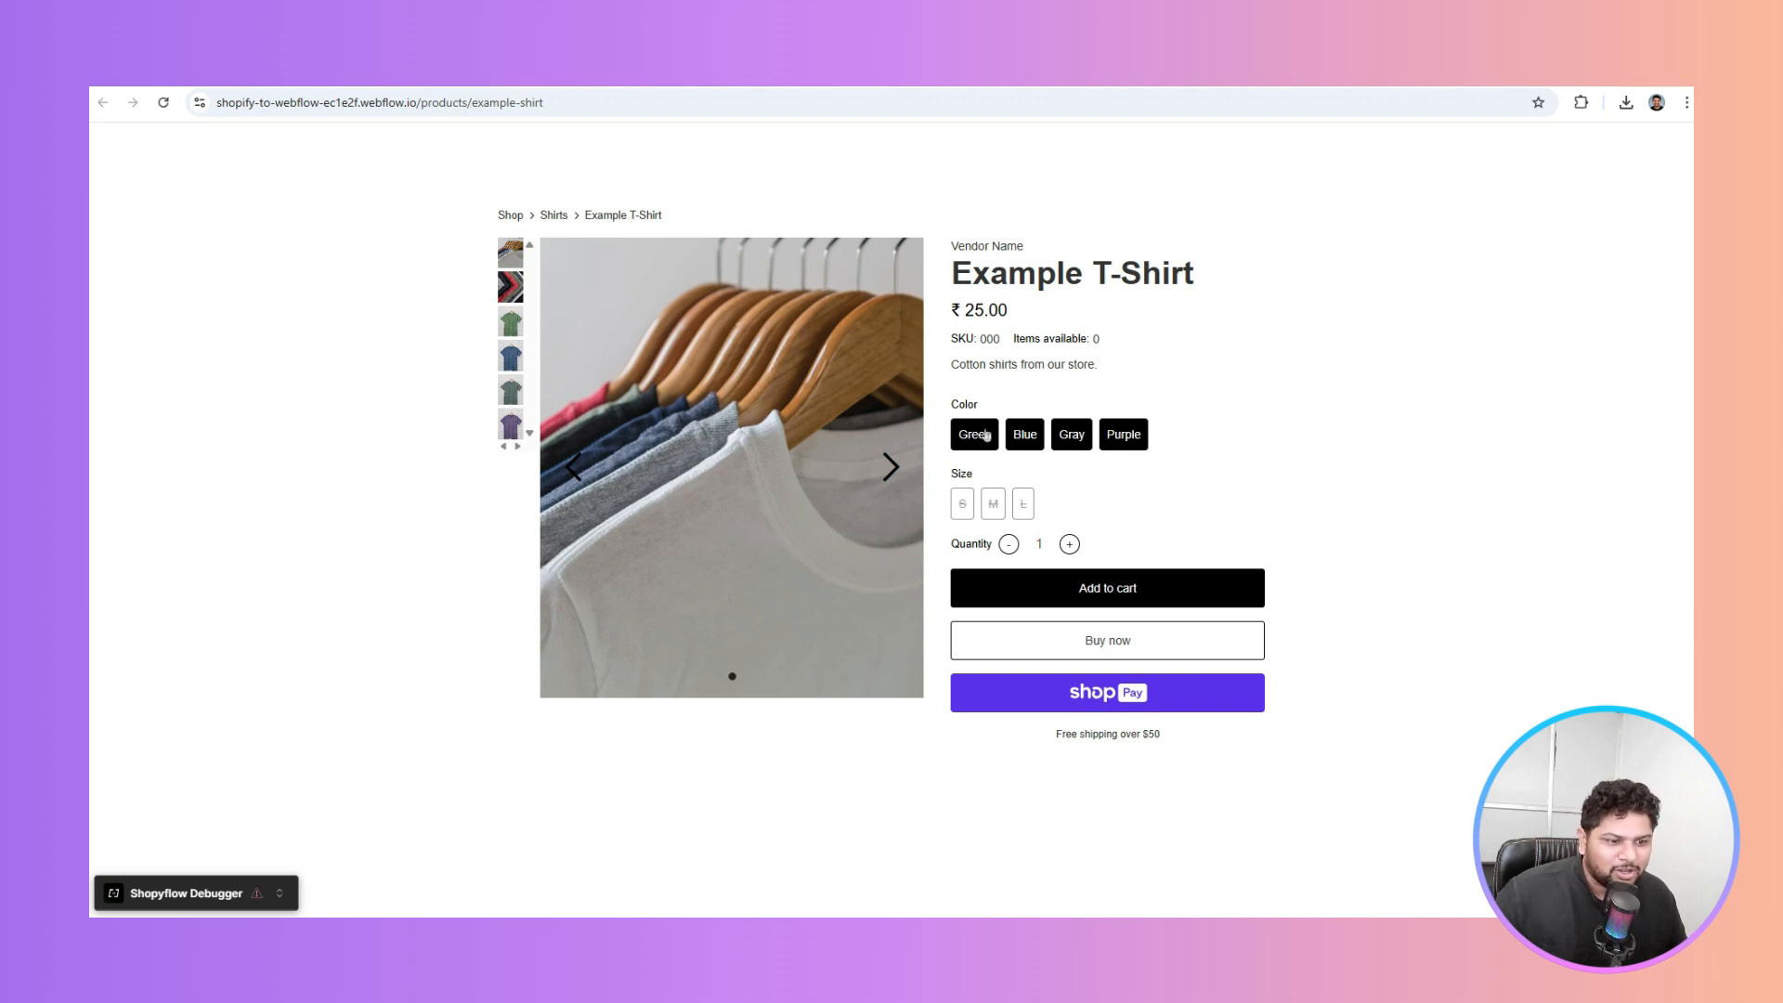
pyautogui.click(279, 894)
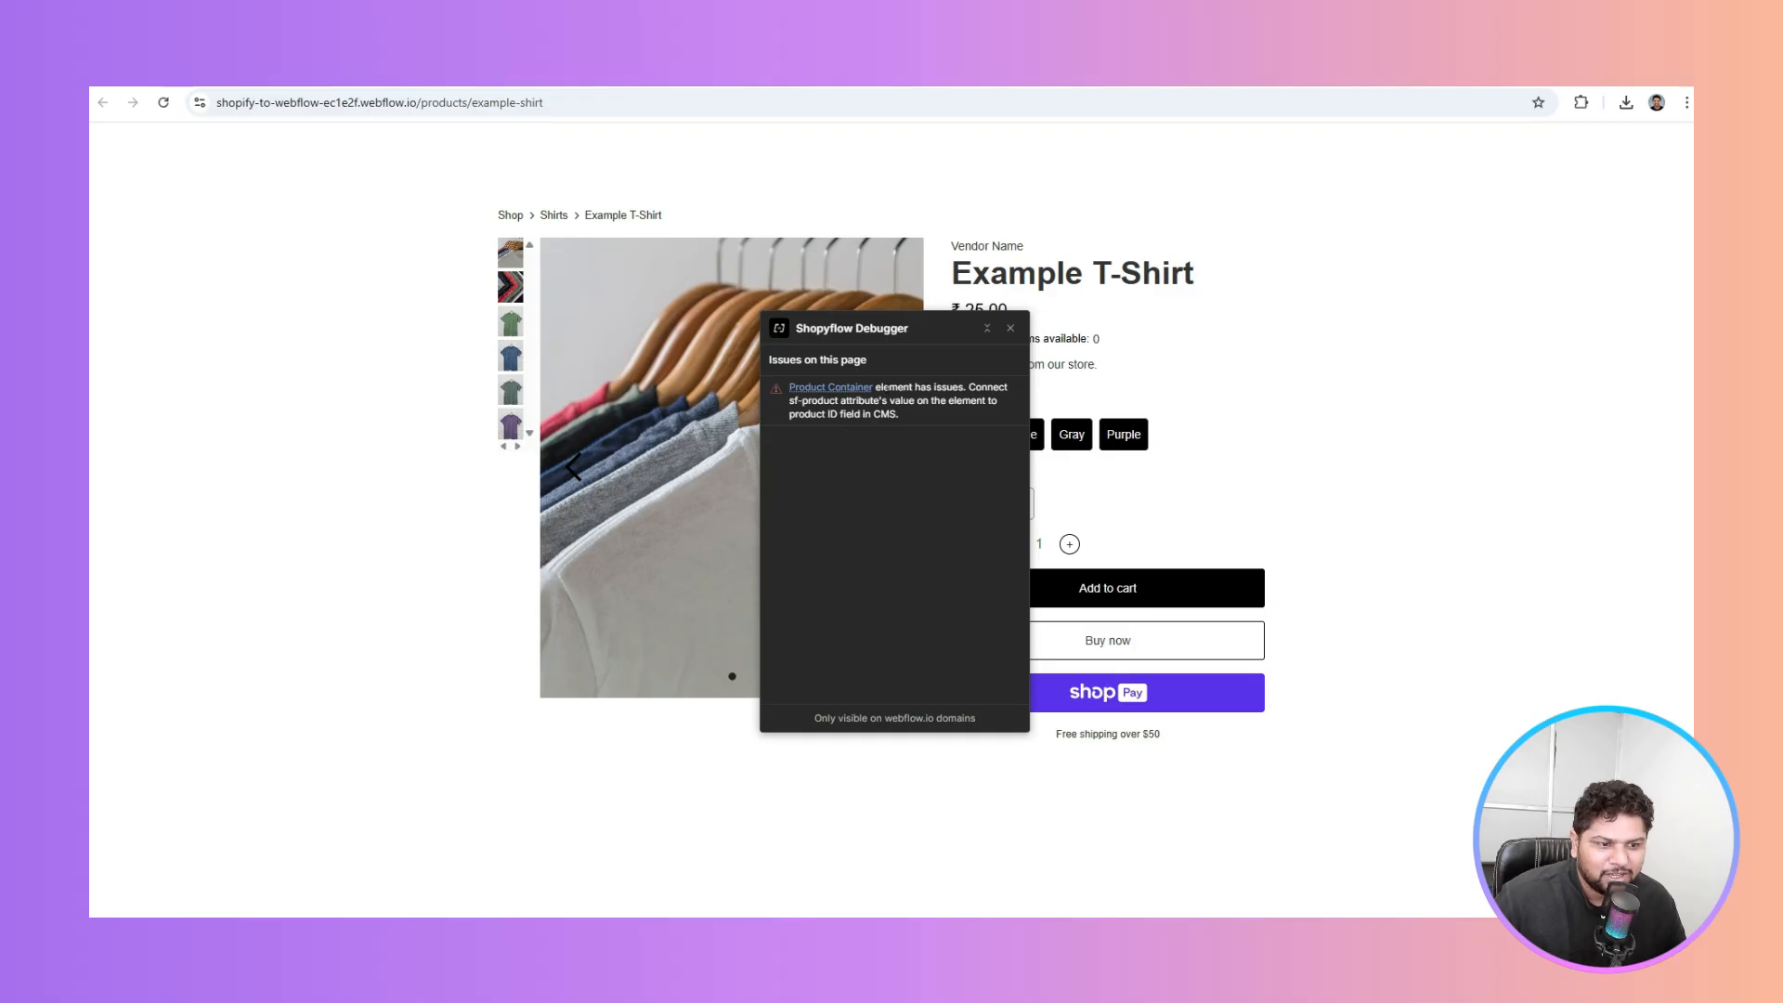
pyautogui.moveTo(888, 388); pyautogui.dragTo(959, 387)
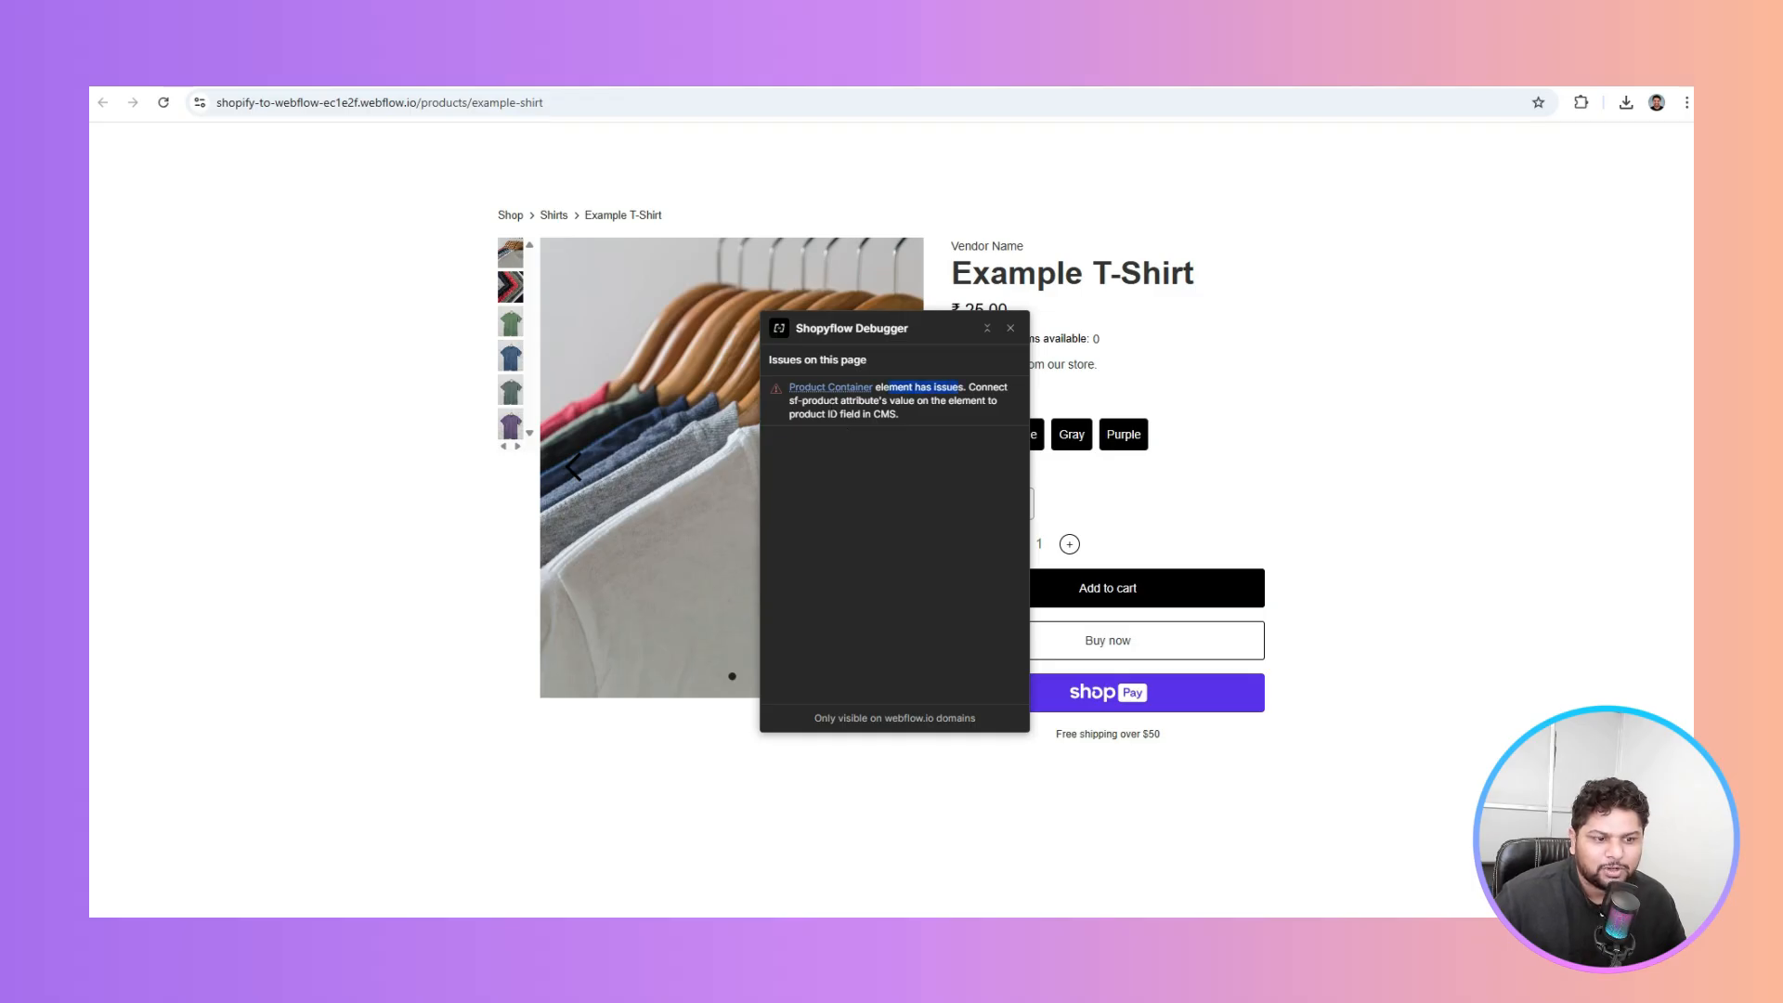
pyautogui.moveTo(847, 401); pyautogui.dragTo(986, 400)
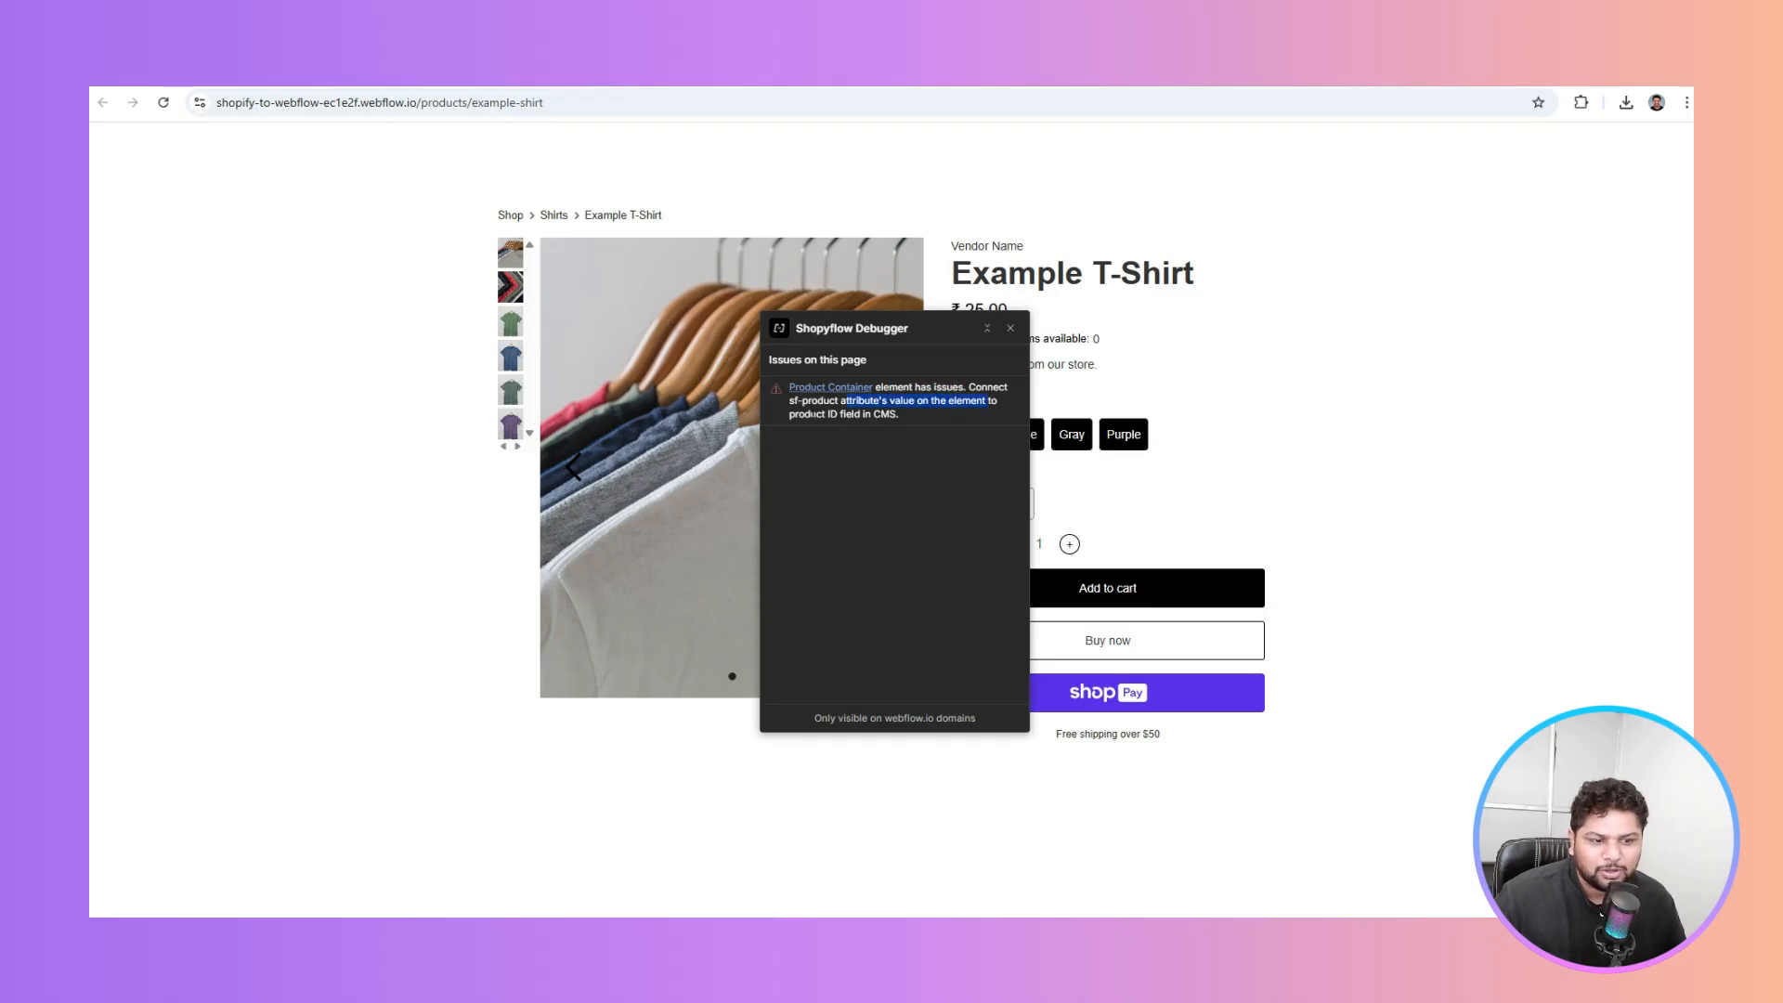
pyautogui.moveTo(811, 414); pyautogui.dragTo(902, 418)
pyautogui.click(901, 422)
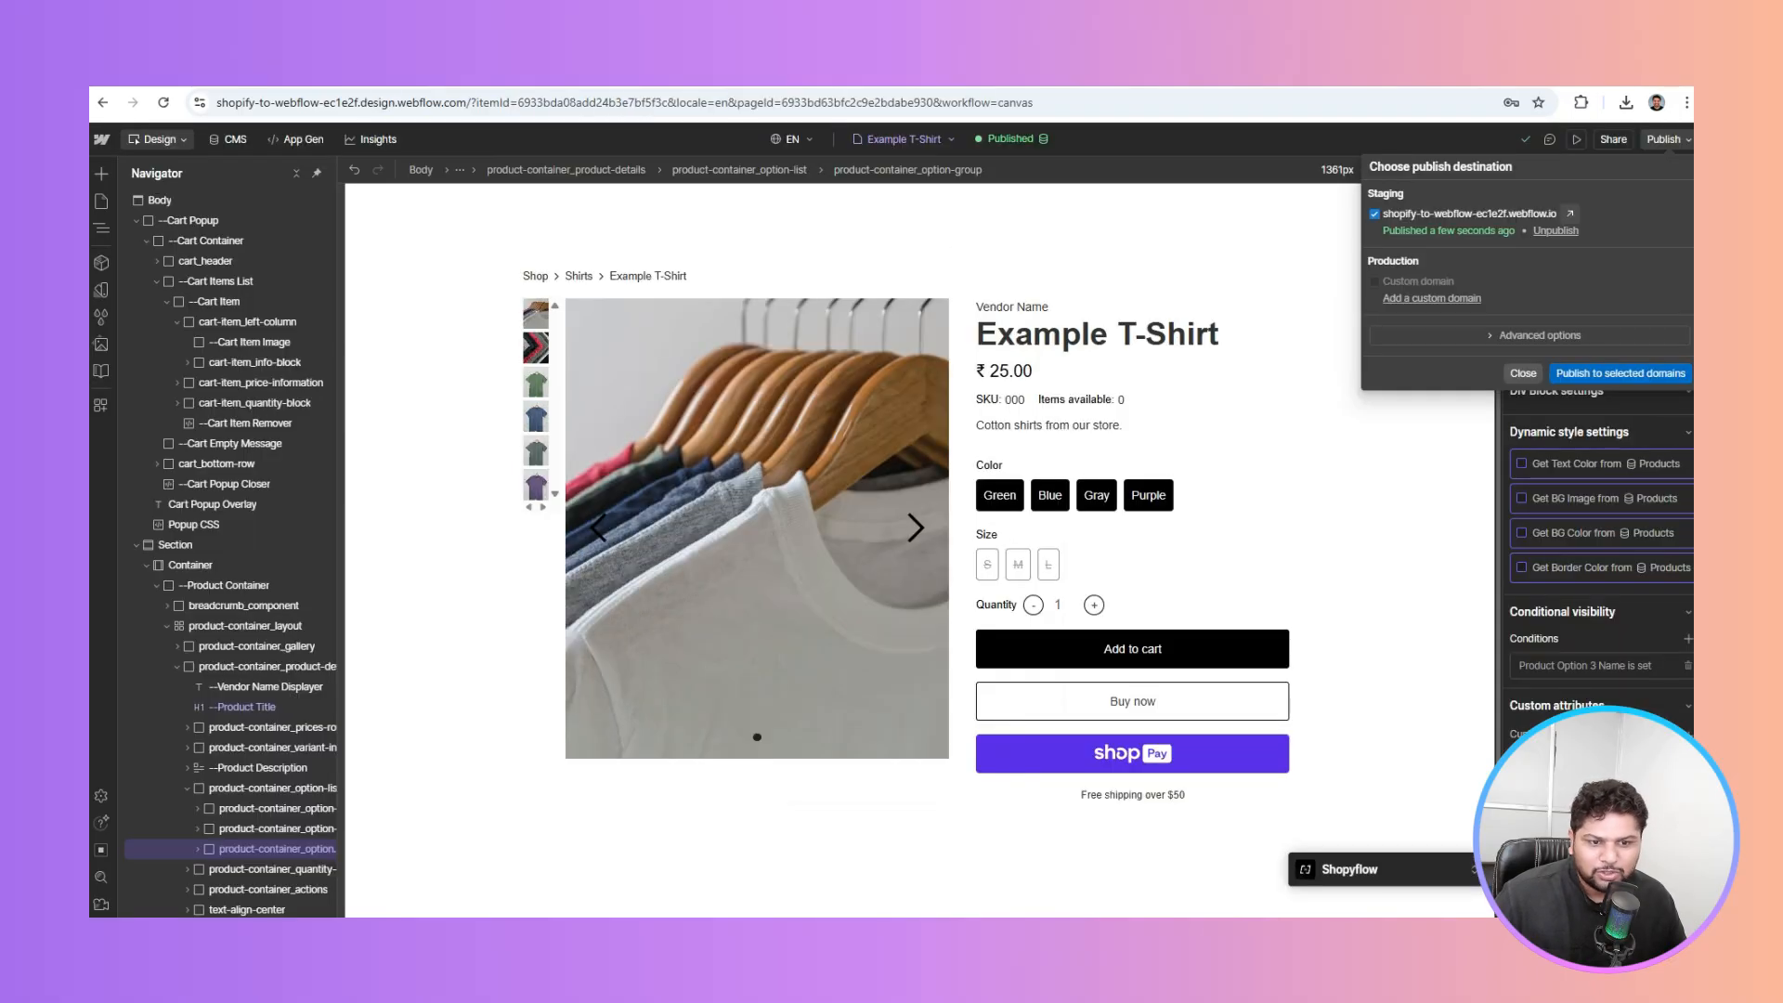
# Bind Product Container's sf-product attribute to the Product ID field and republish to staging
pyautogui.click(920, 314)
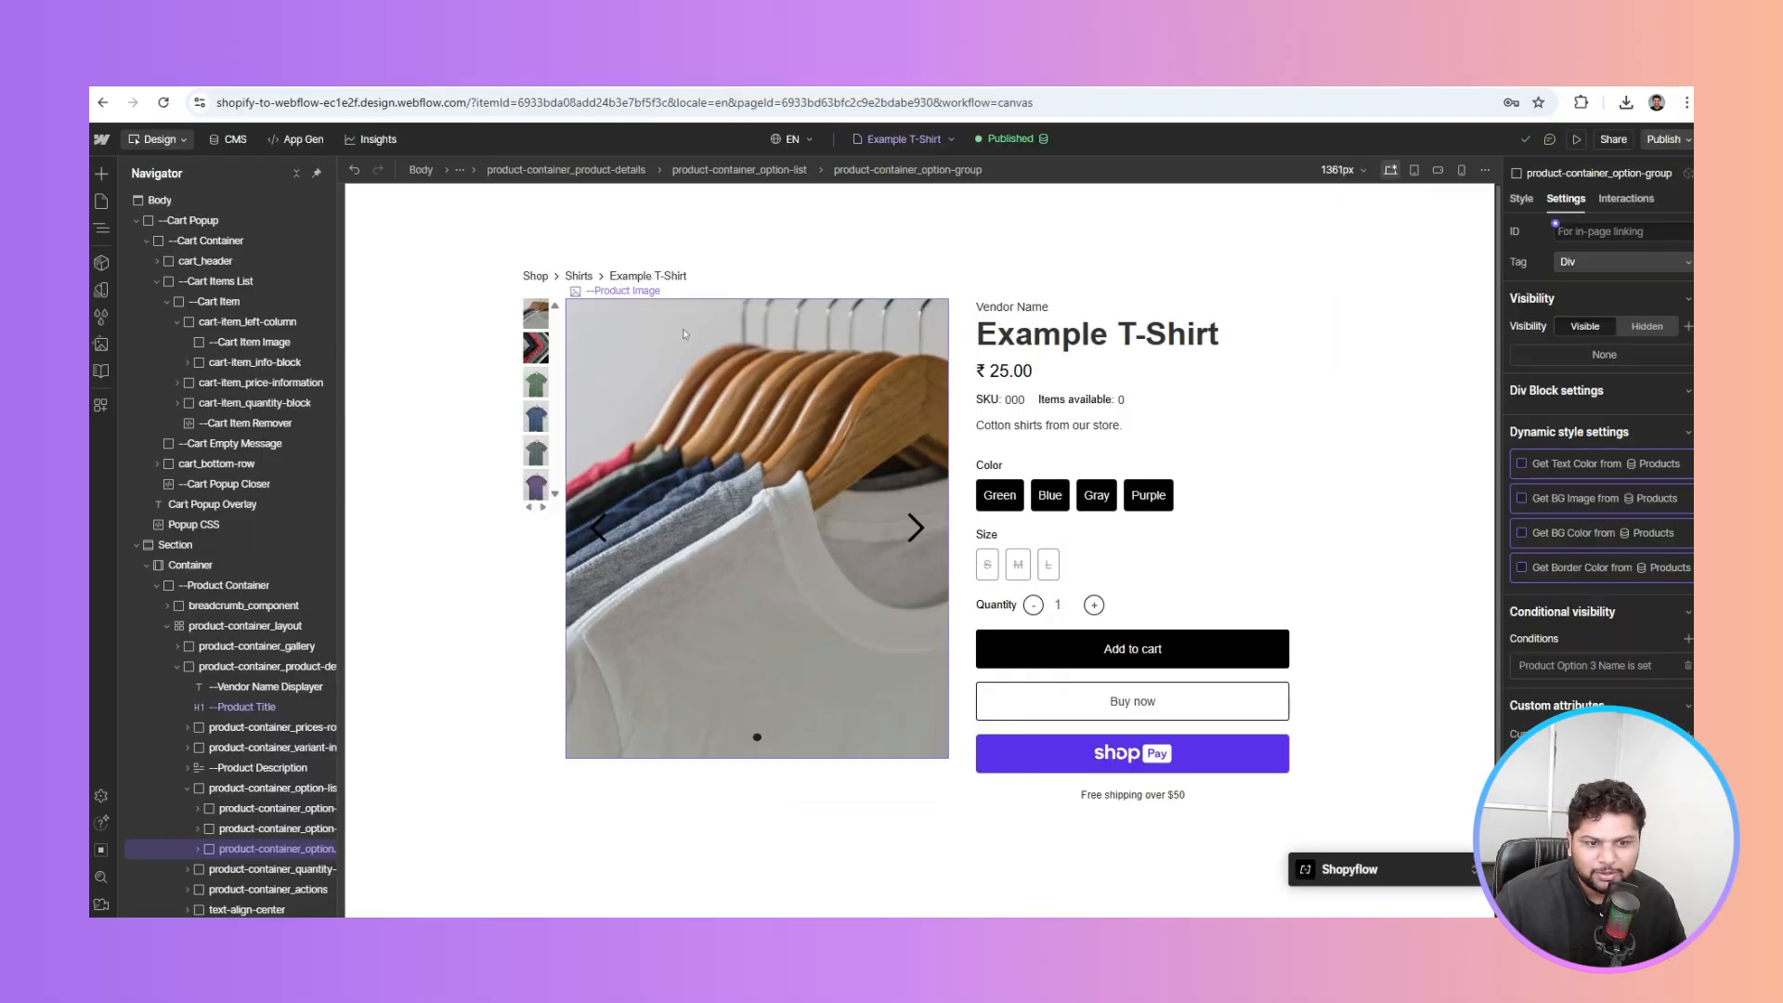
pyautogui.click(684, 335)
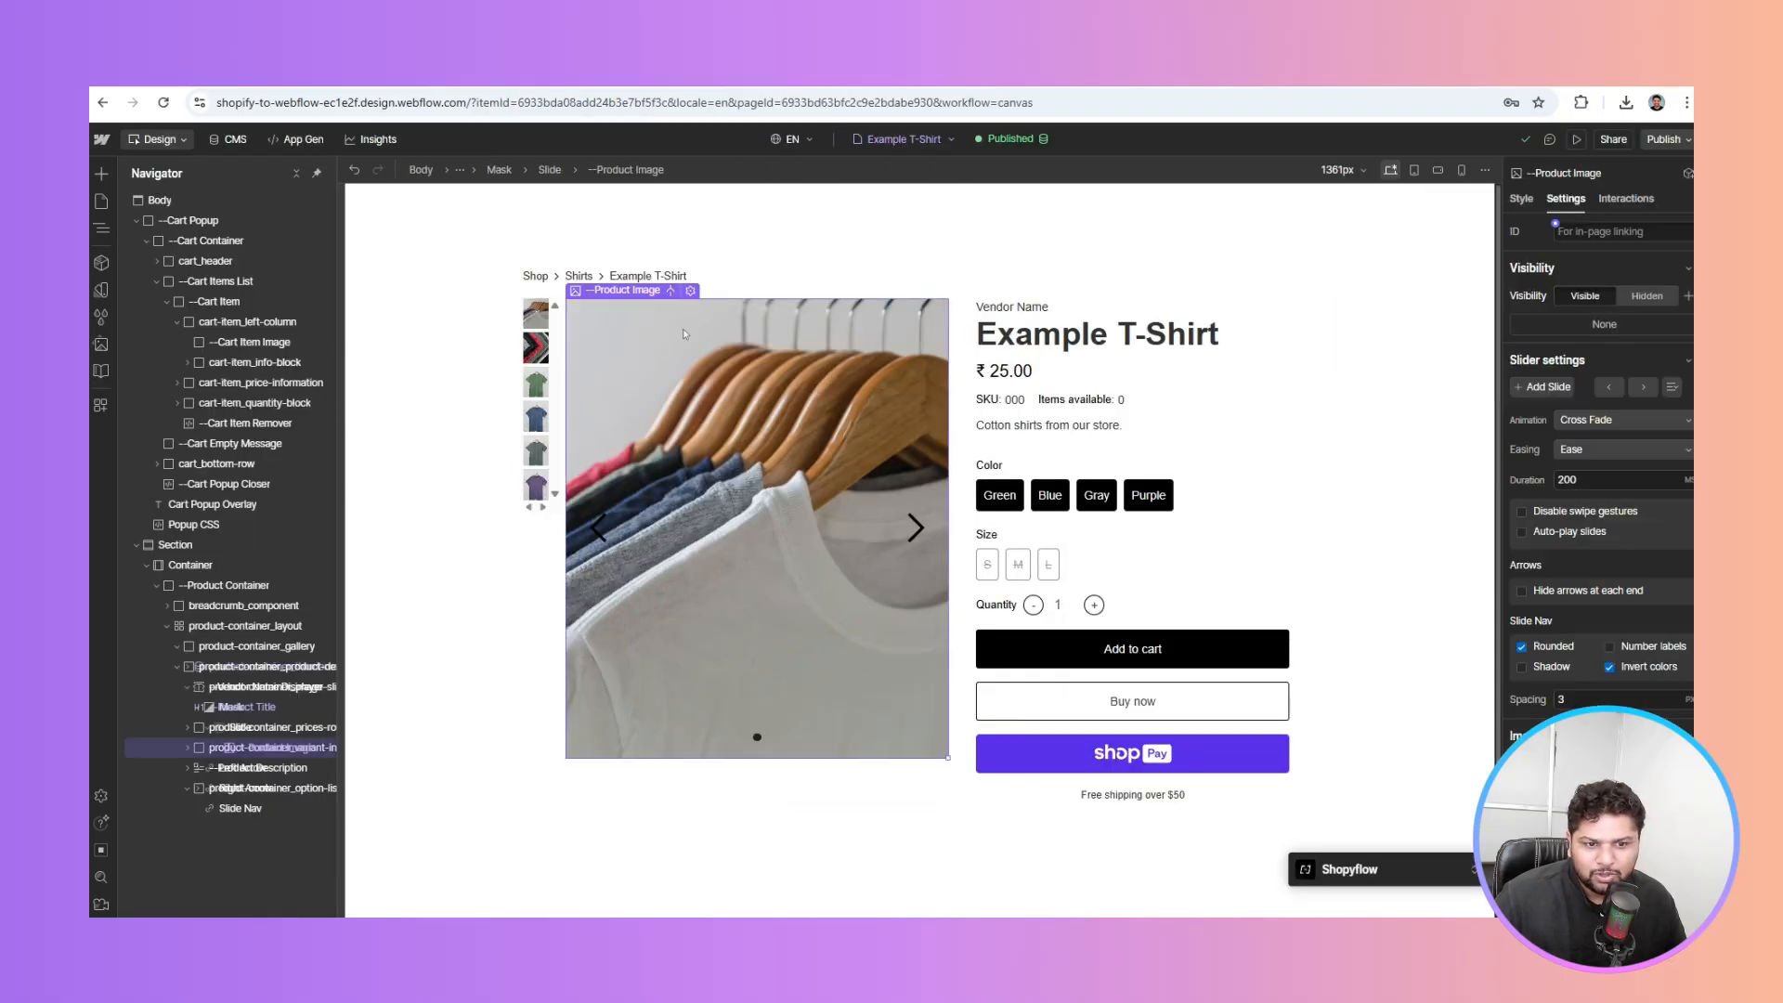
pyautogui.click(244, 587)
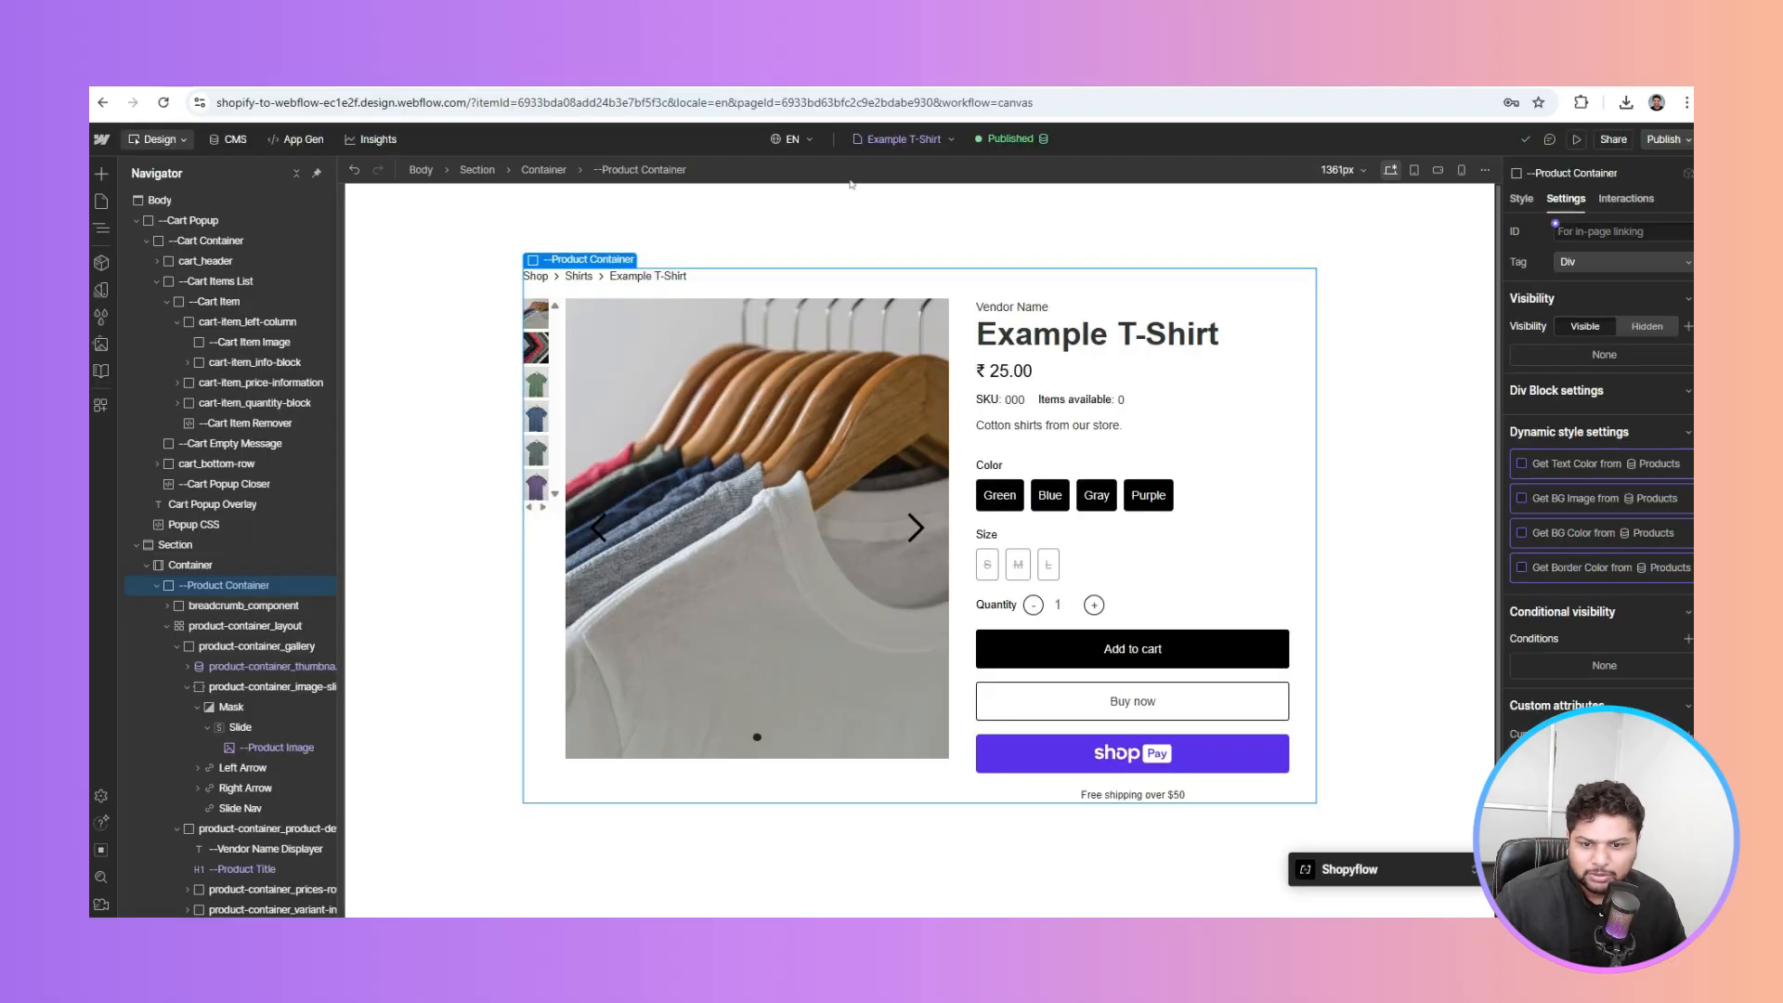
pyautogui.click(136, 221)
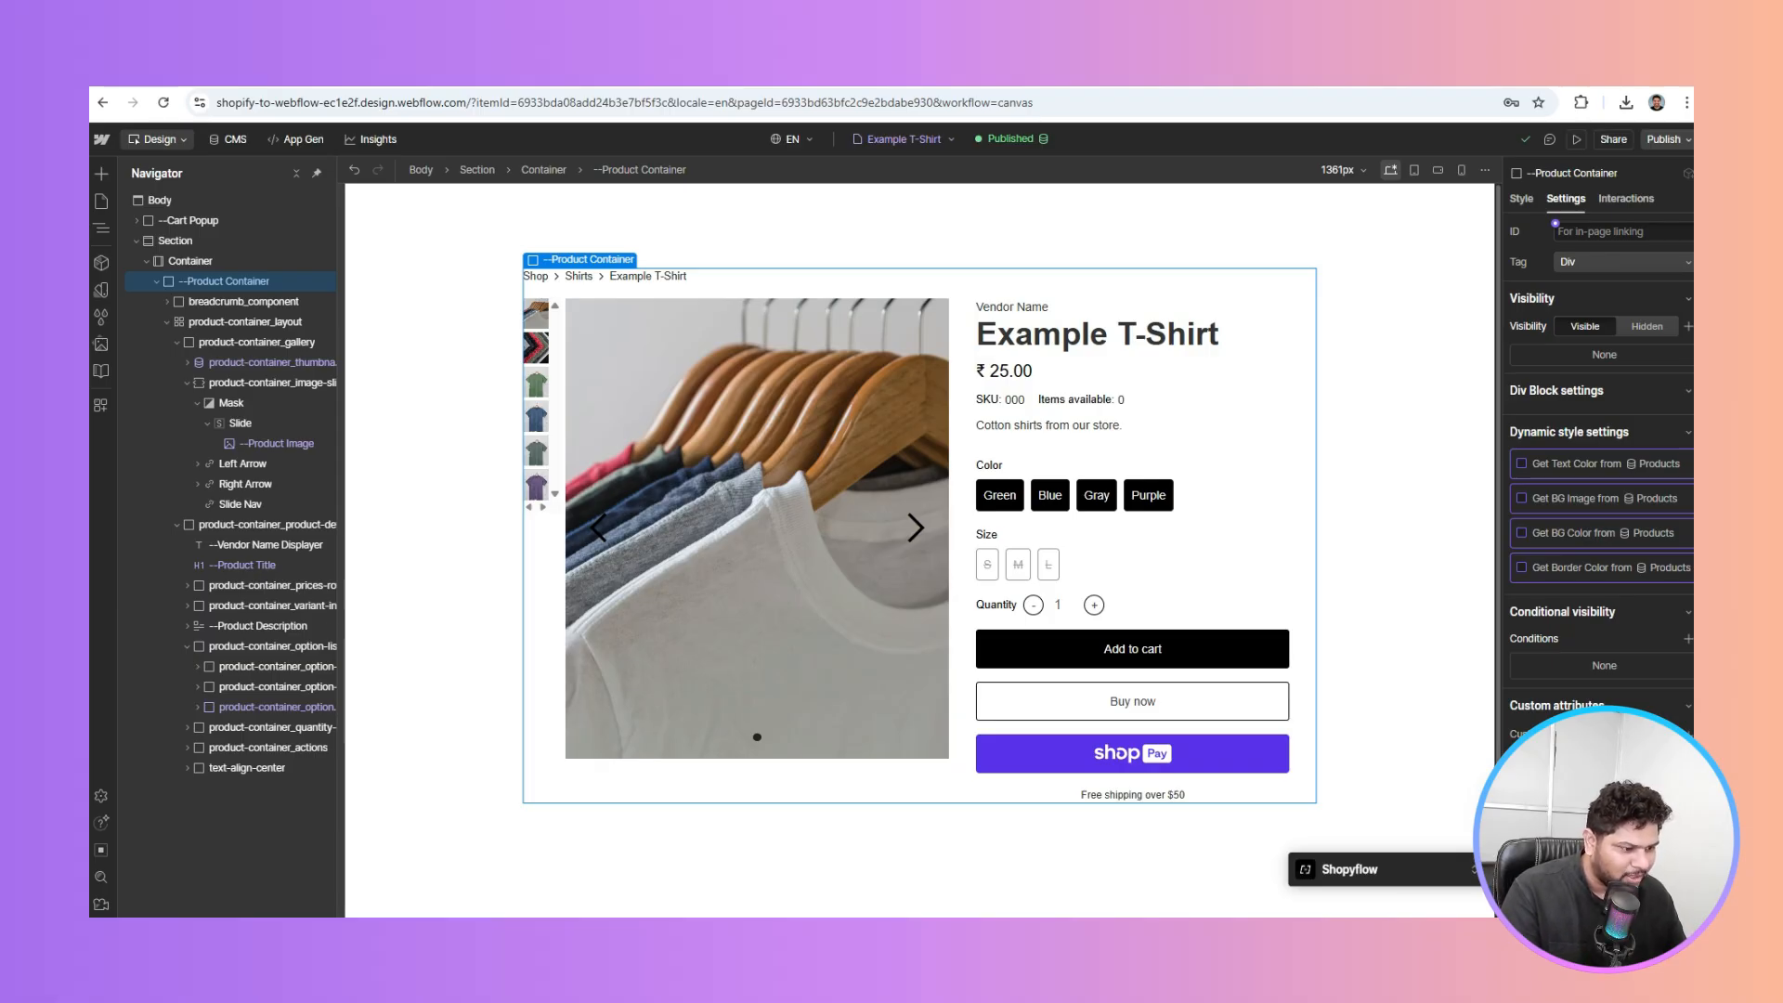
pyautogui.click(1558, 780)
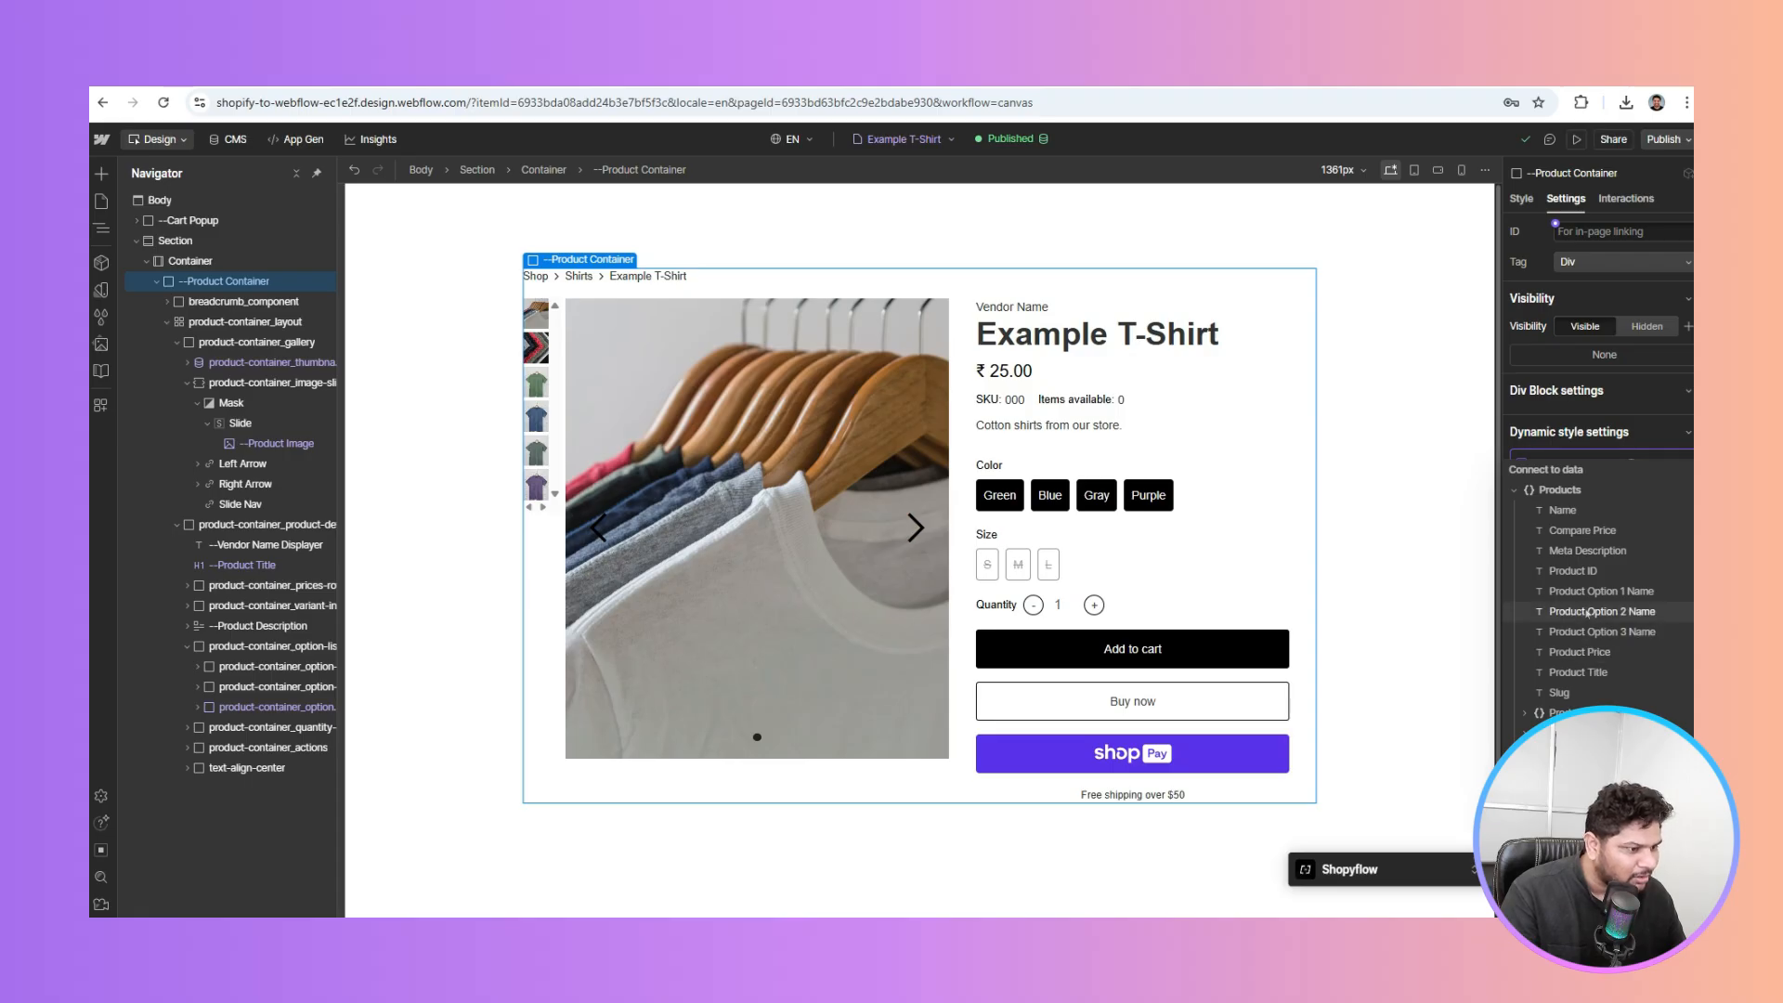
pyautogui.click(1571, 573)
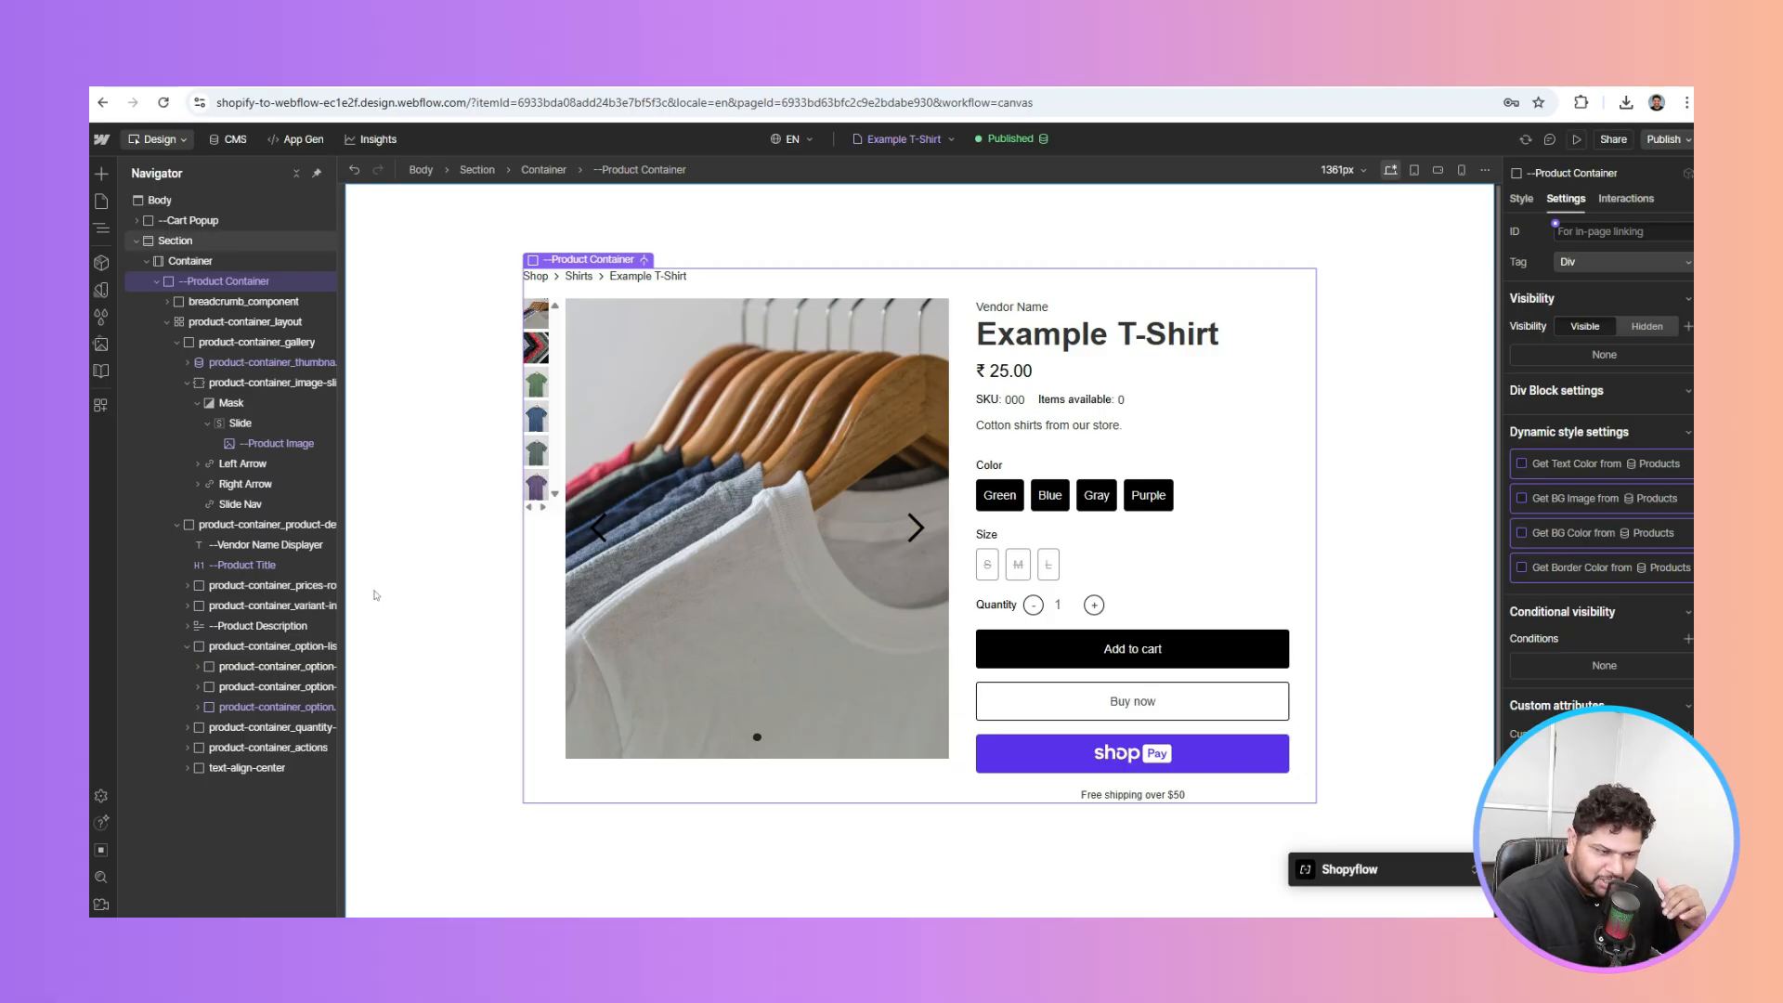
pyautogui.click(1663, 139)
pyautogui.click(1612, 373)
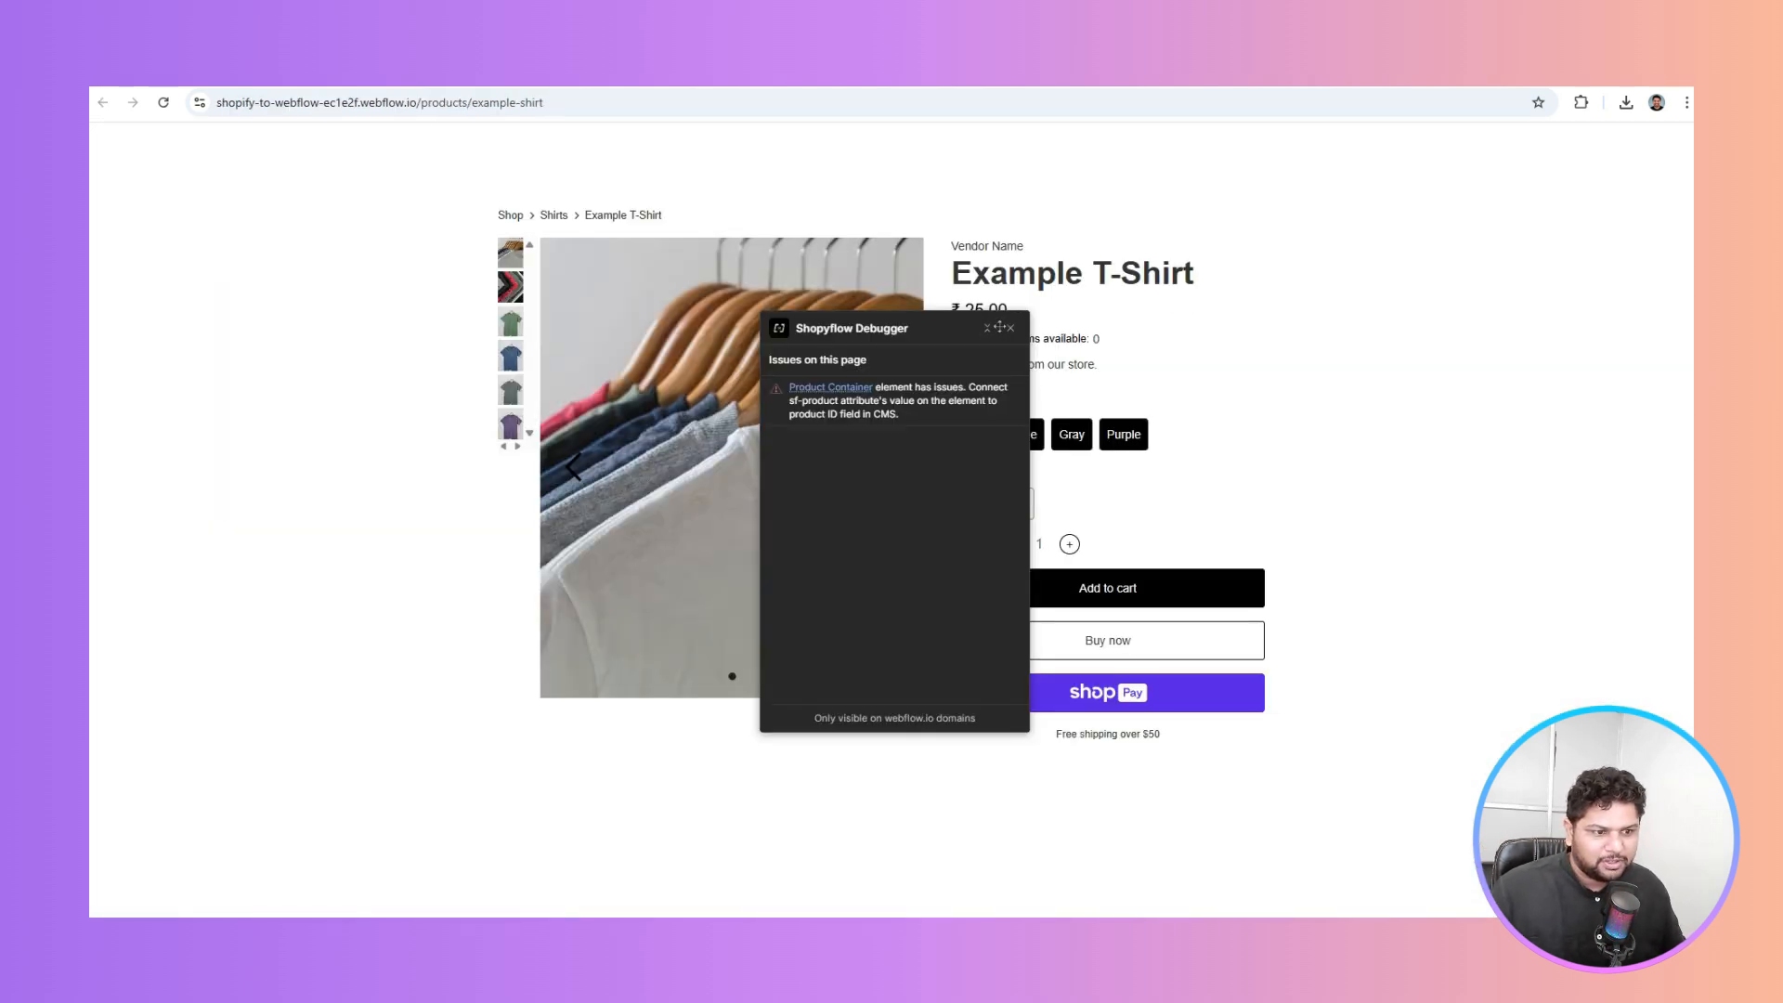
# Reload the live product page and cycle through the carousel images and gallery thumbnails
pyautogui.click(987, 328)
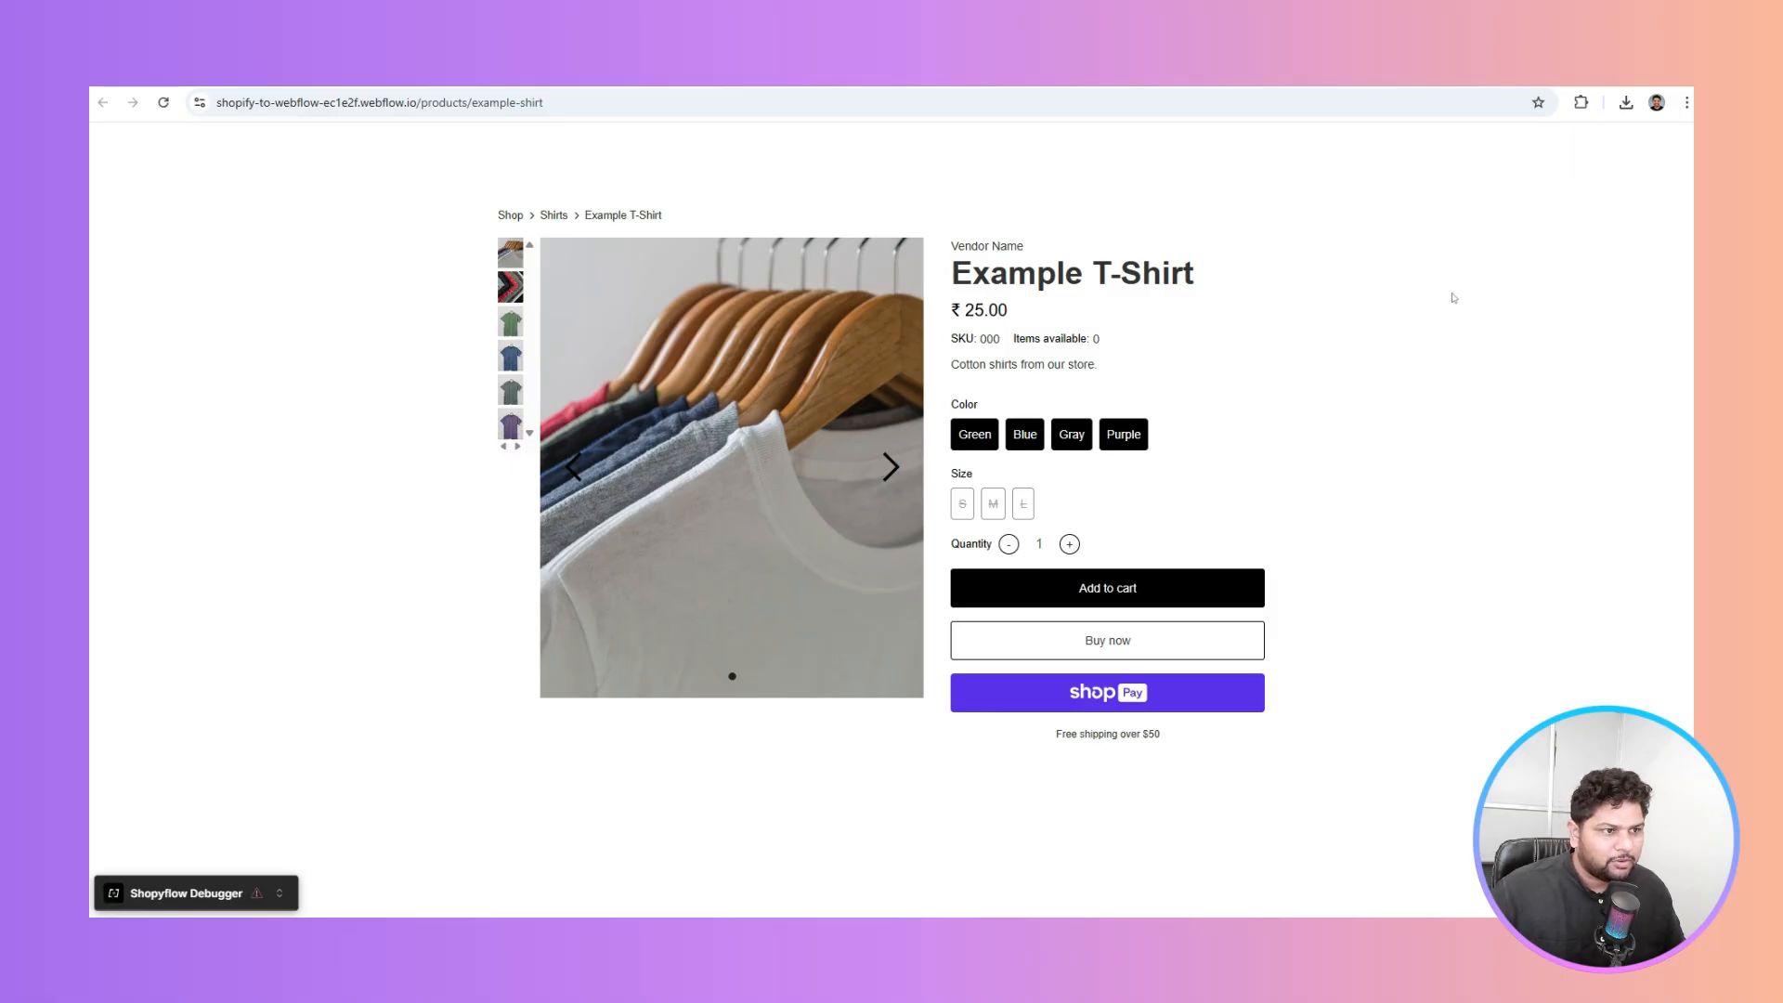
pyautogui.hotkey('ctrl', 'r')
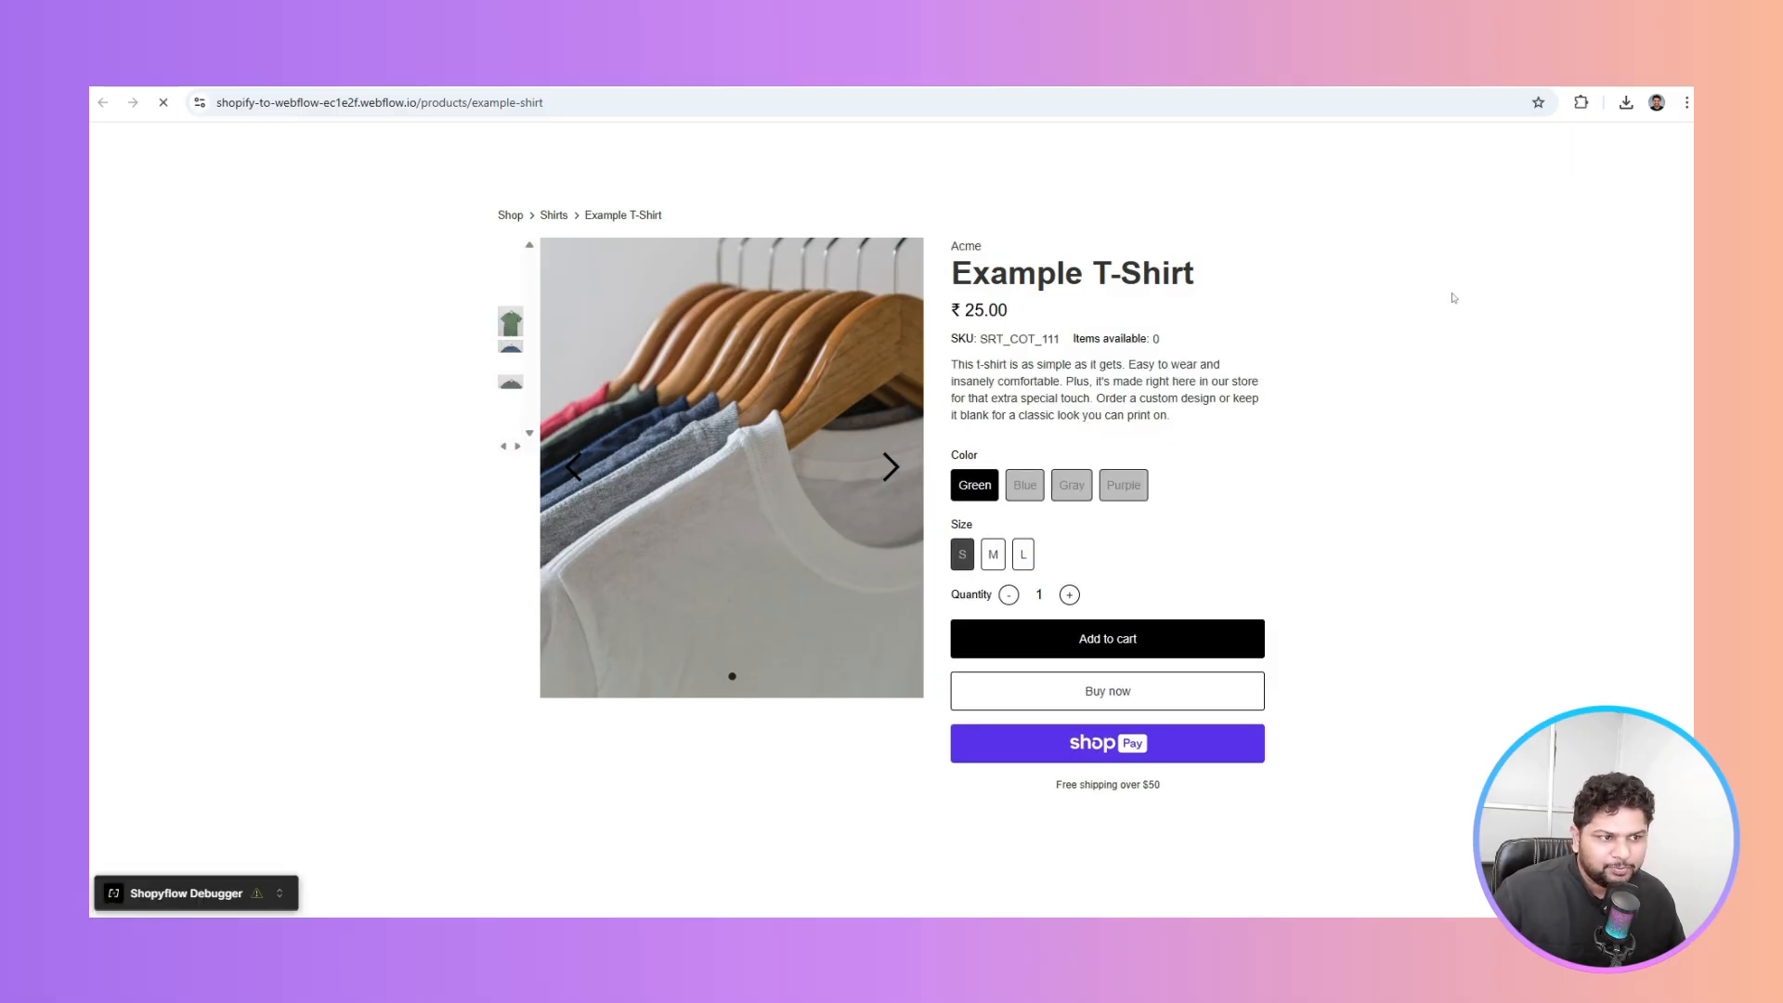
pyautogui.click(897, 476)
pyautogui.click(899, 478)
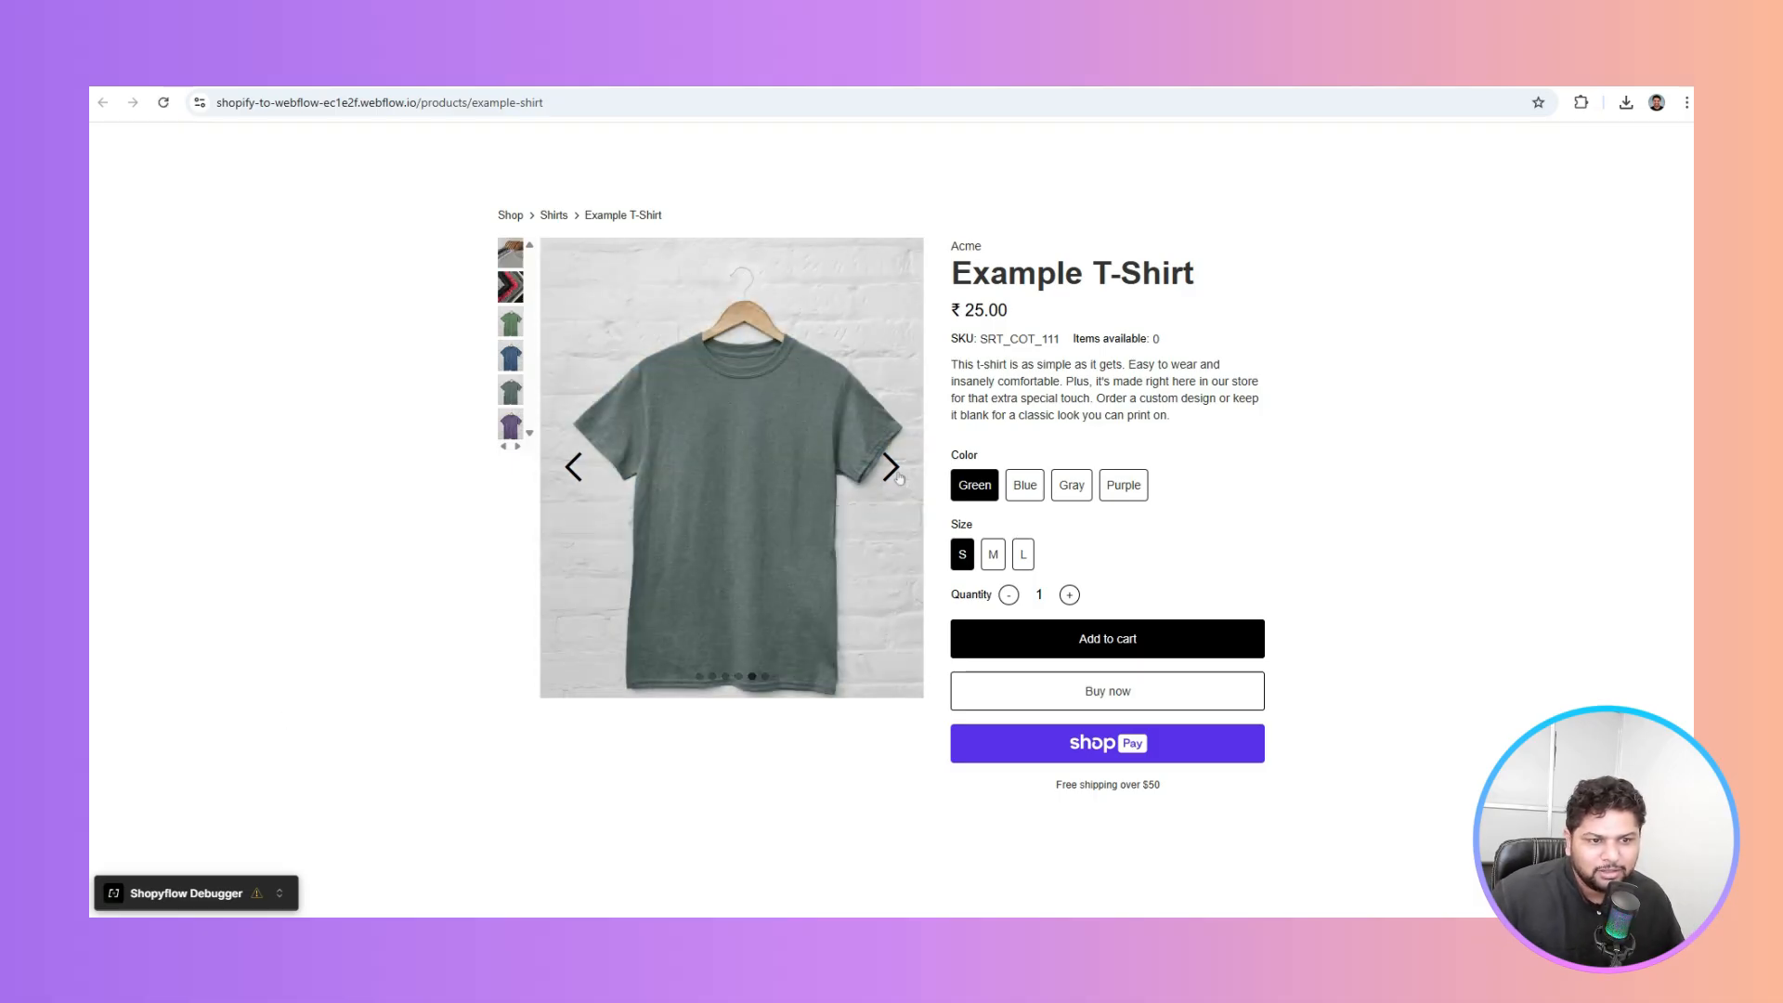
pyautogui.click(900, 479)
pyautogui.click(899, 478)
pyautogui.click(900, 479)
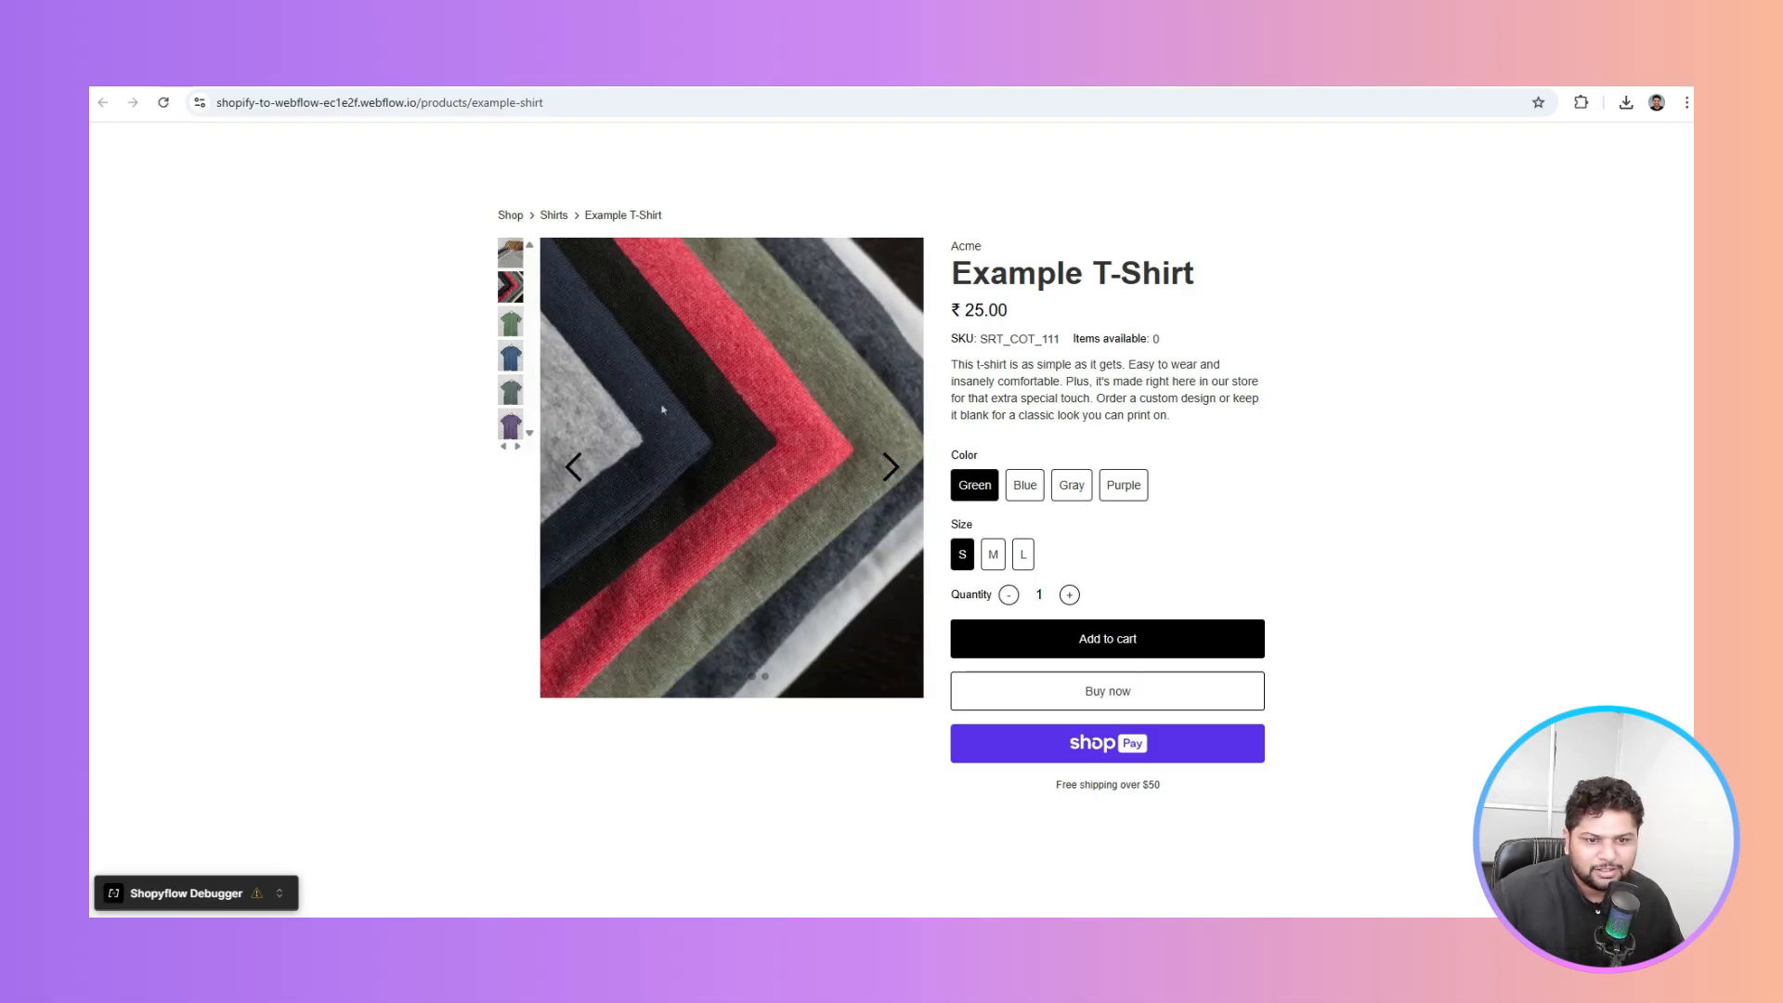
pyautogui.click(510, 322)
pyautogui.click(510, 286)
pyautogui.click(510, 254)
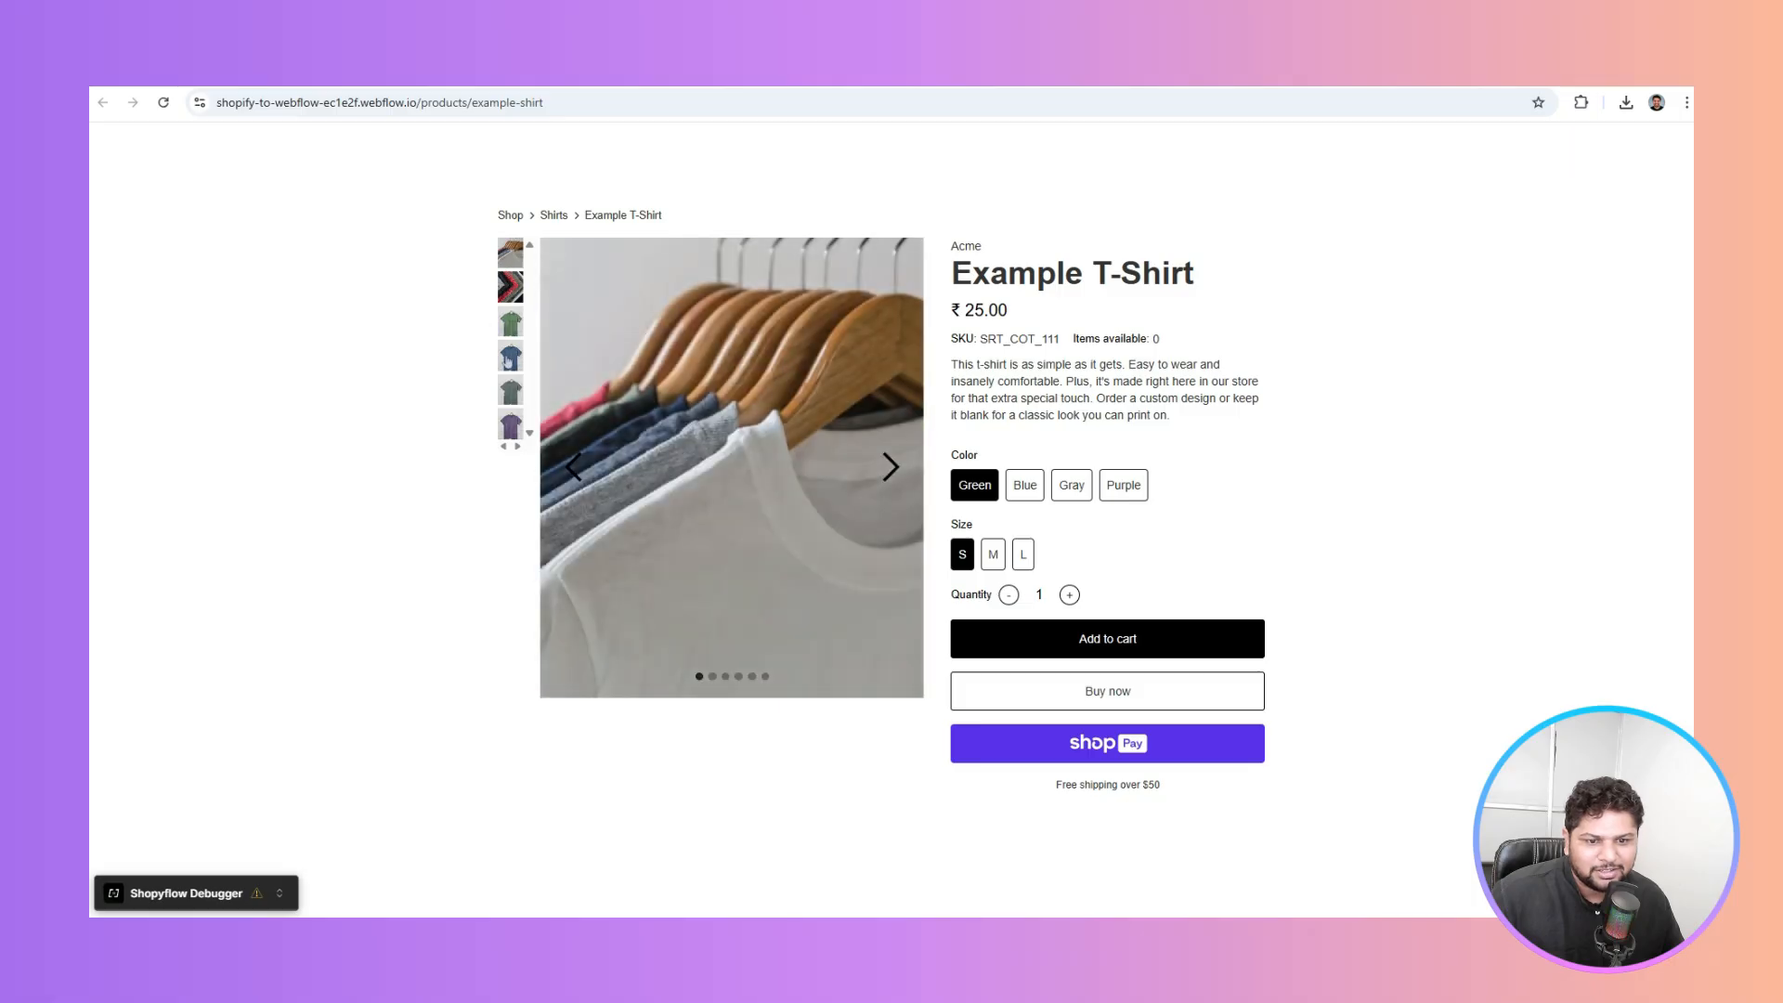
pyautogui.click(513, 392)
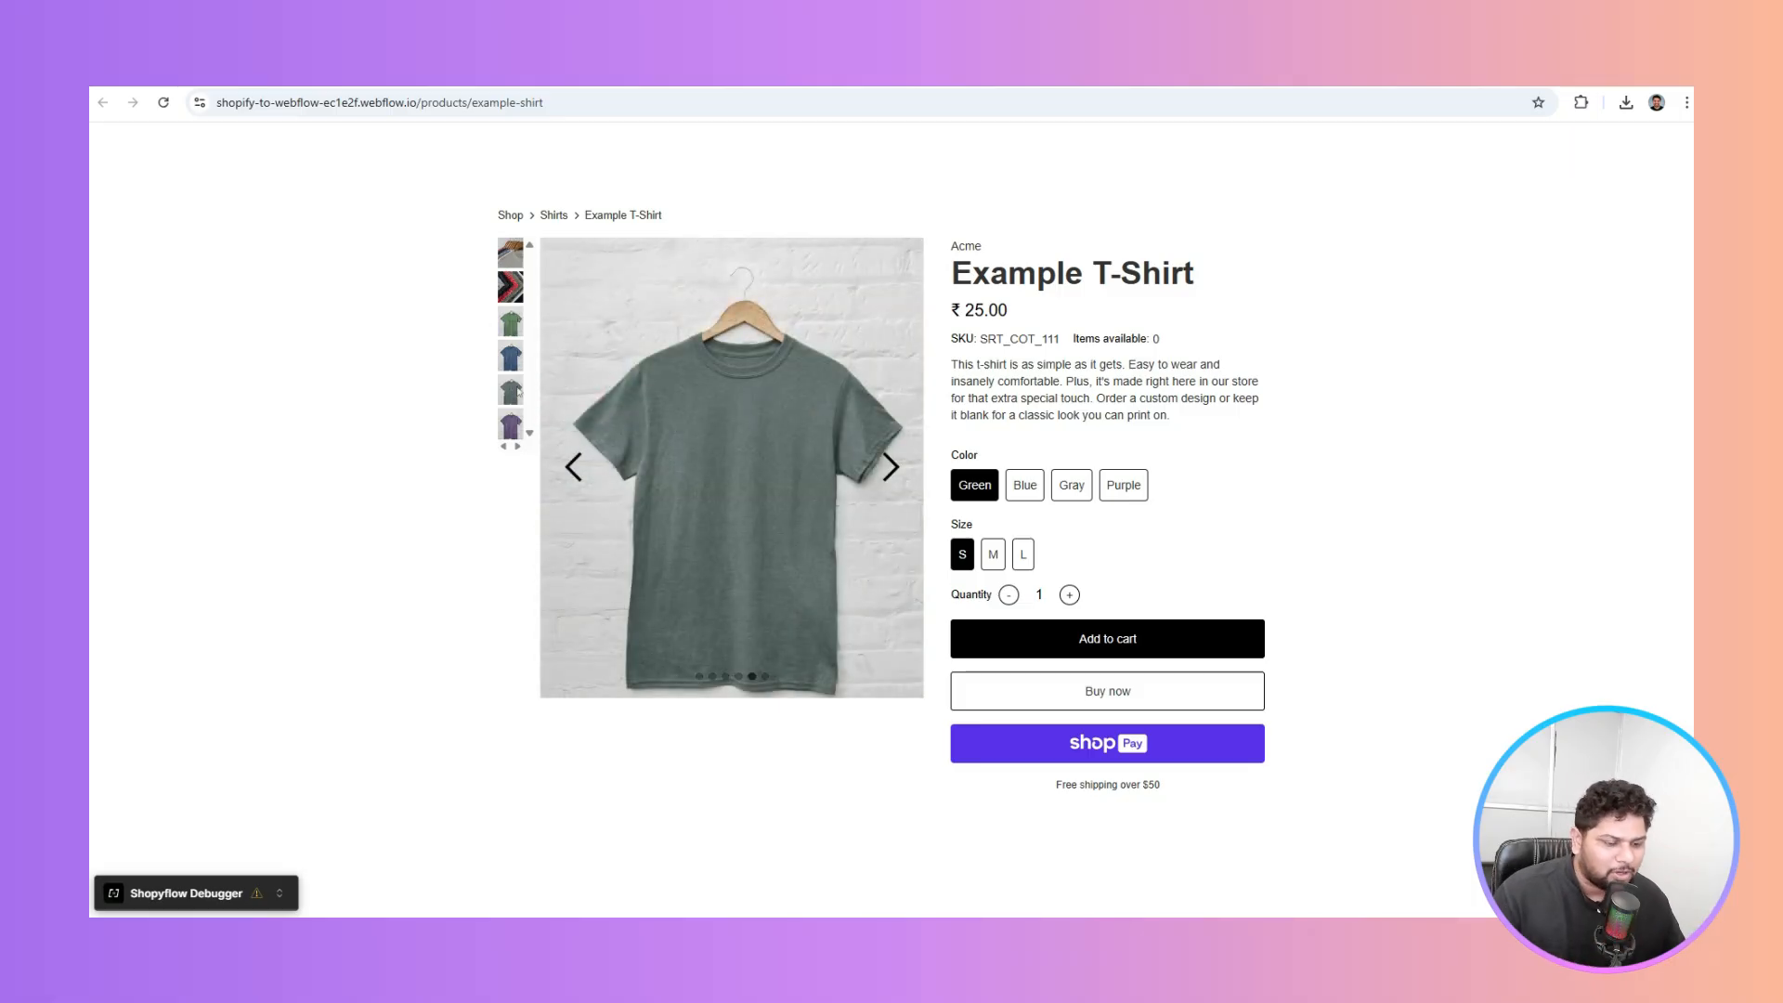
# Try the Blue, Green, Gray and Purple colour variants, ending on Green, then return to the designer
pyautogui.click(1025, 490)
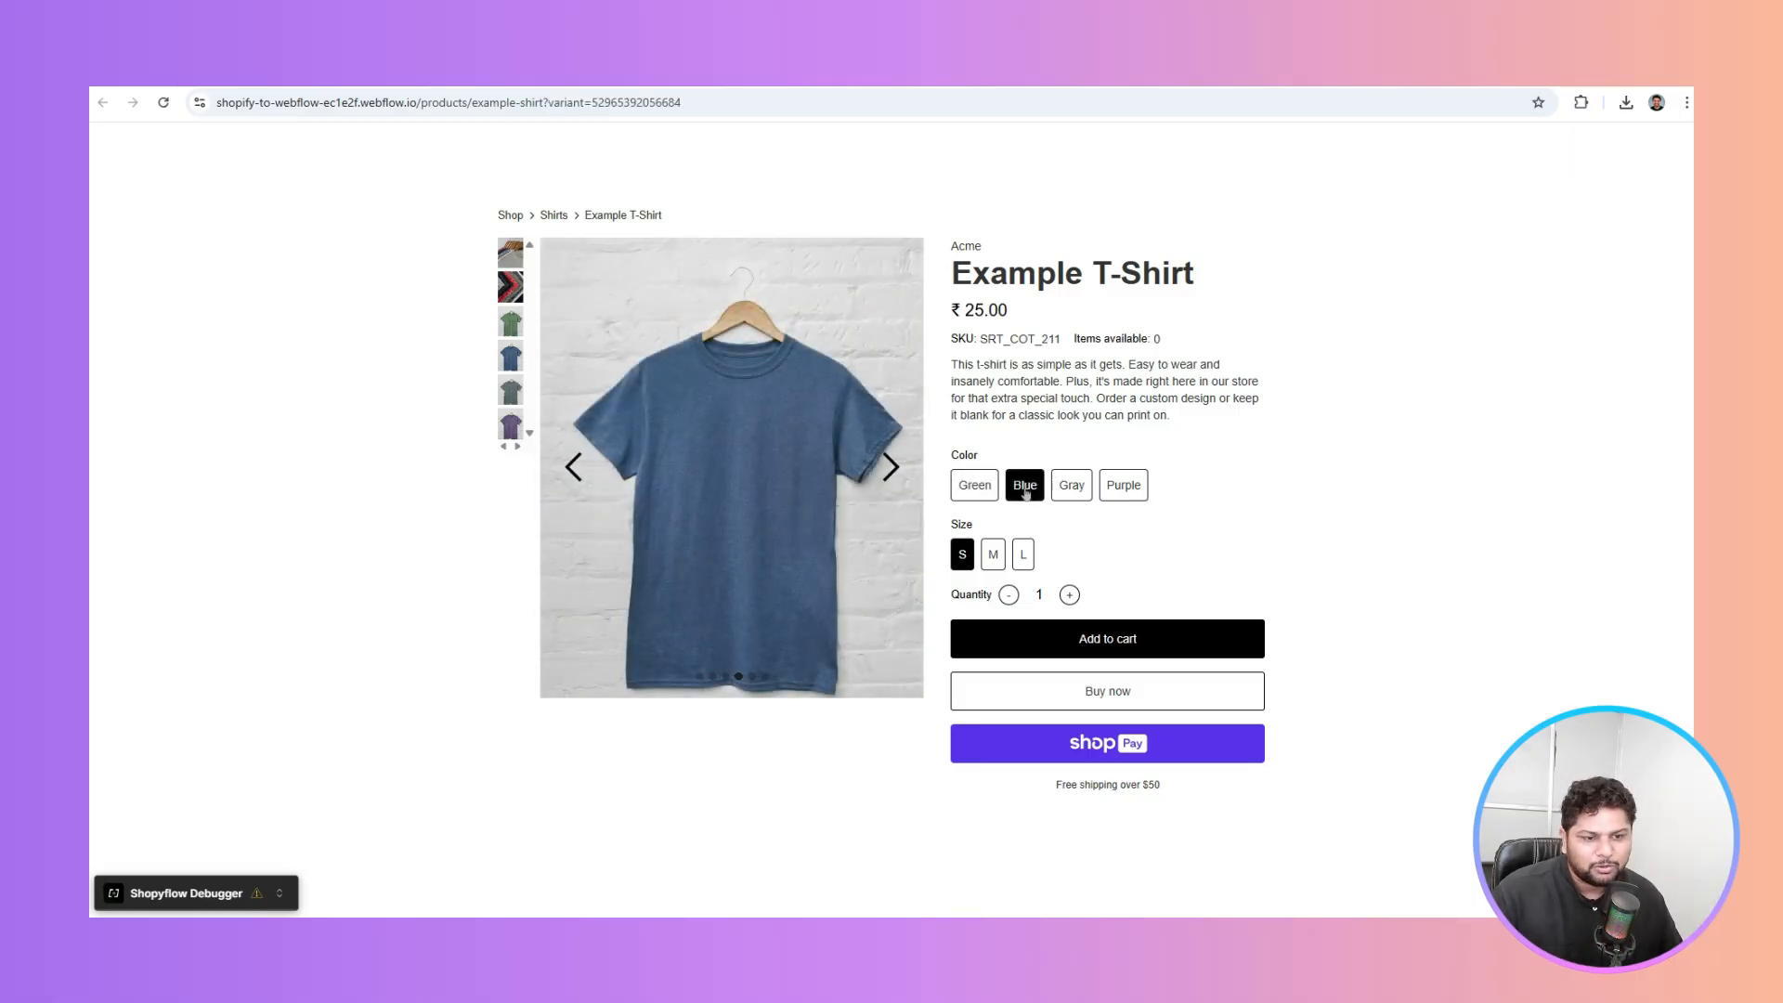
pyautogui.click(975, 495)
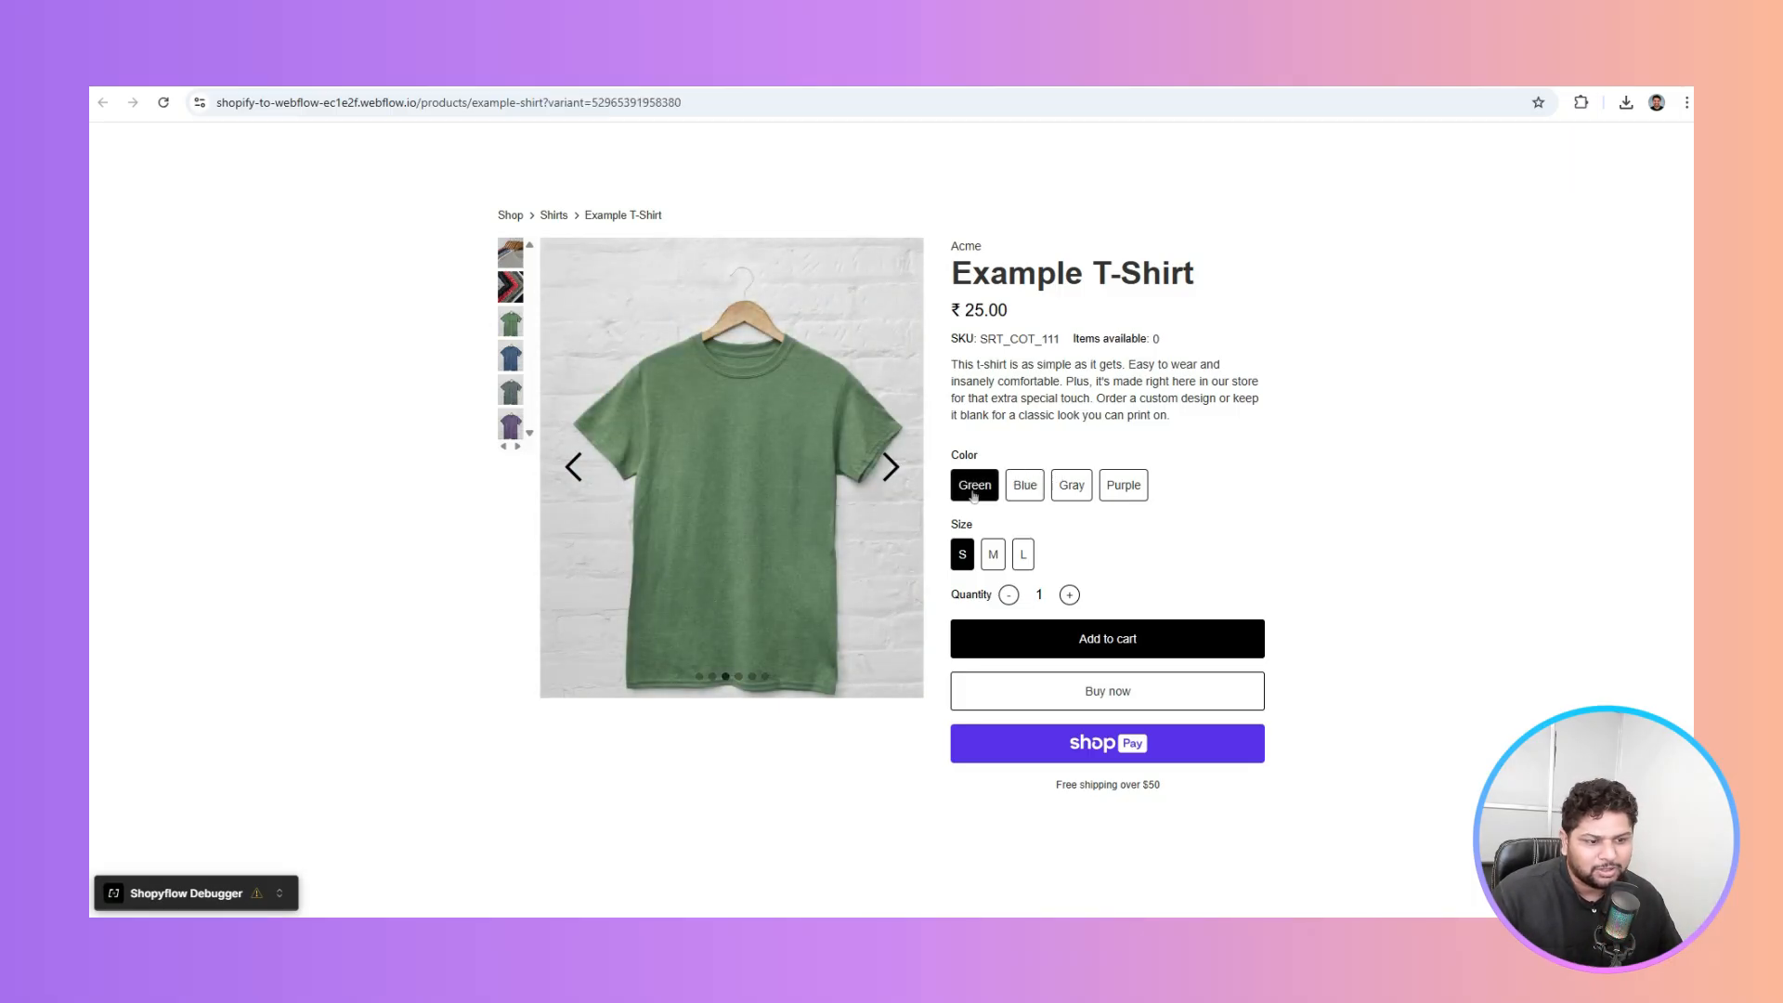
pyautogui.click(1084, 481)
pyautogui.click(1124, 485)
pyautogui.click(971, 495)
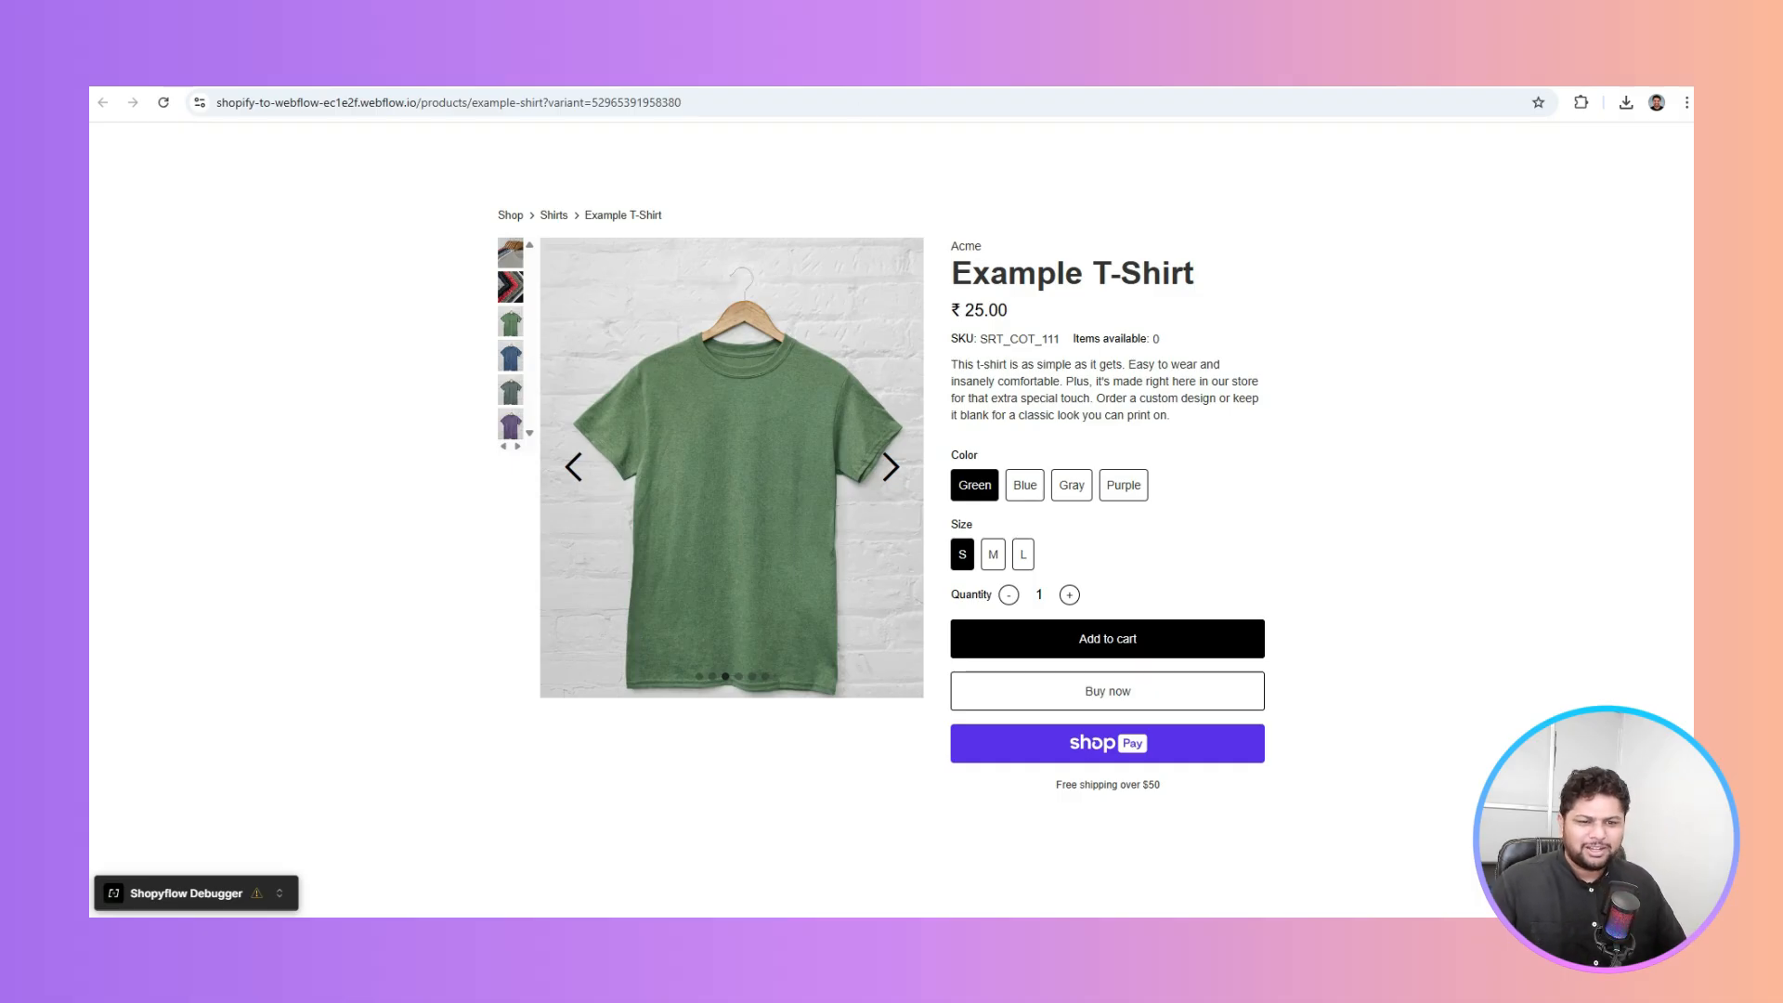
pyautogui.hotkey('ctrl', 'shift', 'Tab')
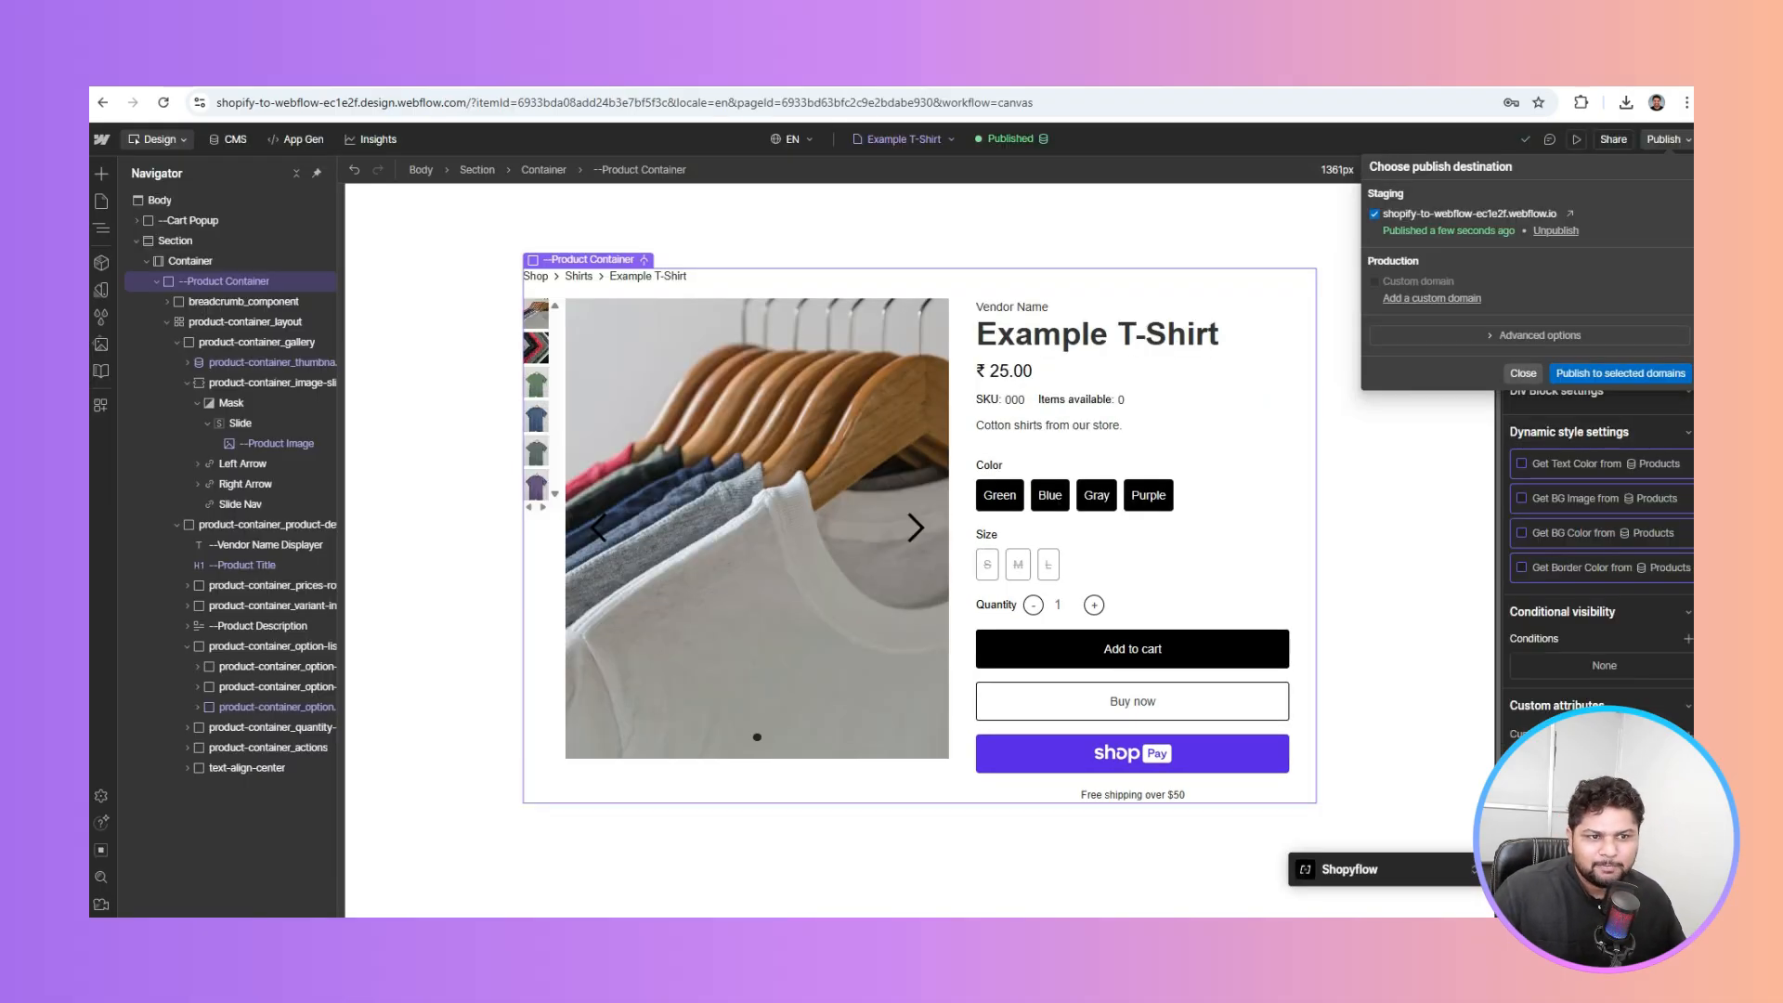
# Read the Product Listing Page and Filters guide, then show Webflow's Pages list
pyautogui.hotkey('ctrl', 'shift', 'Tab')
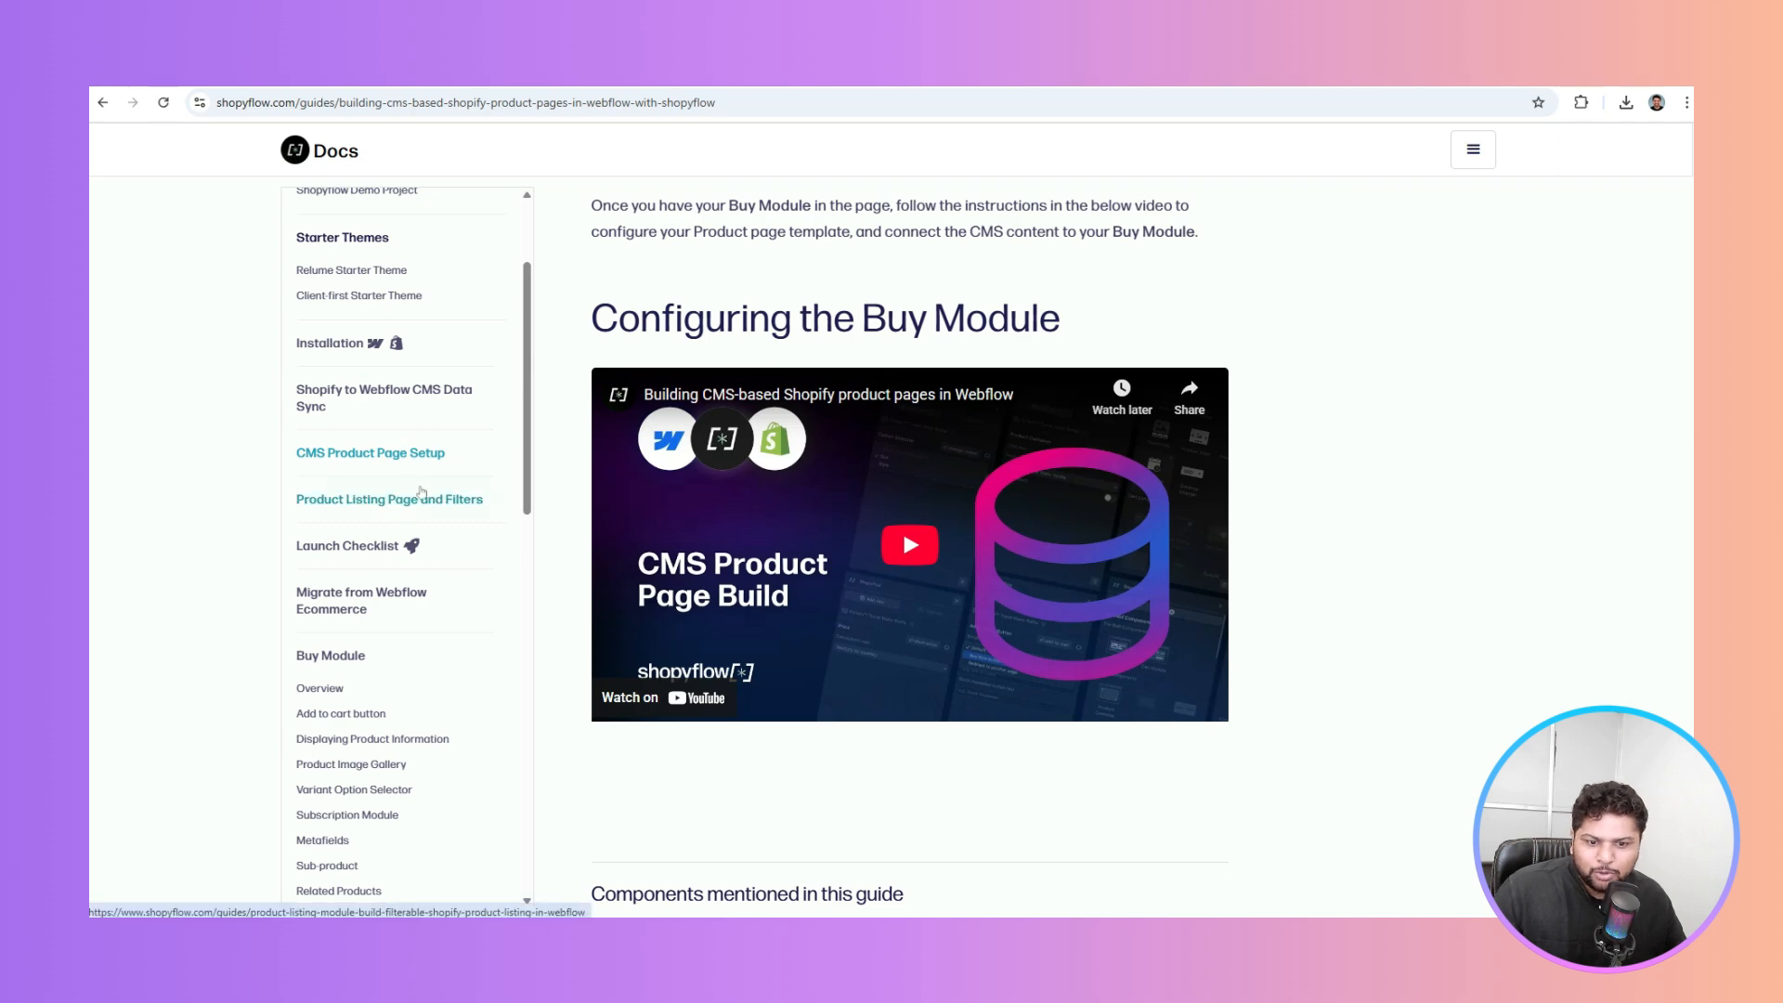
pyautogui.click(418, 500)
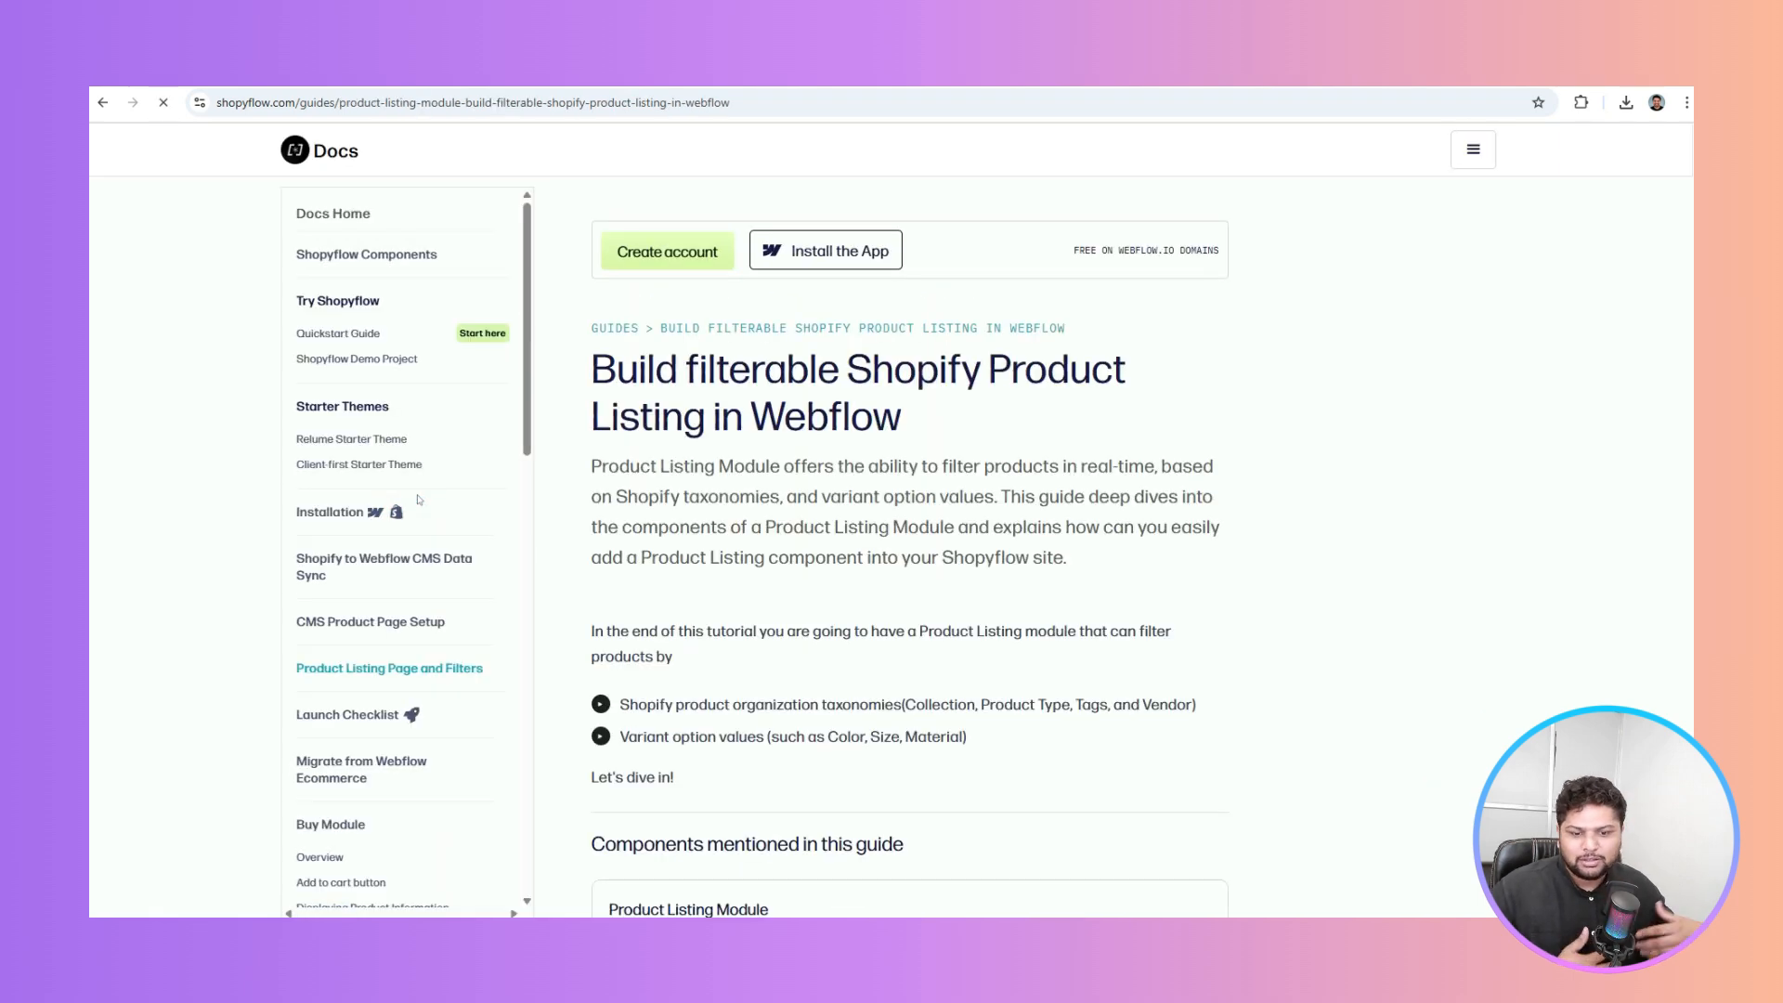
pyautogui.scroll(-5, 797, 467)
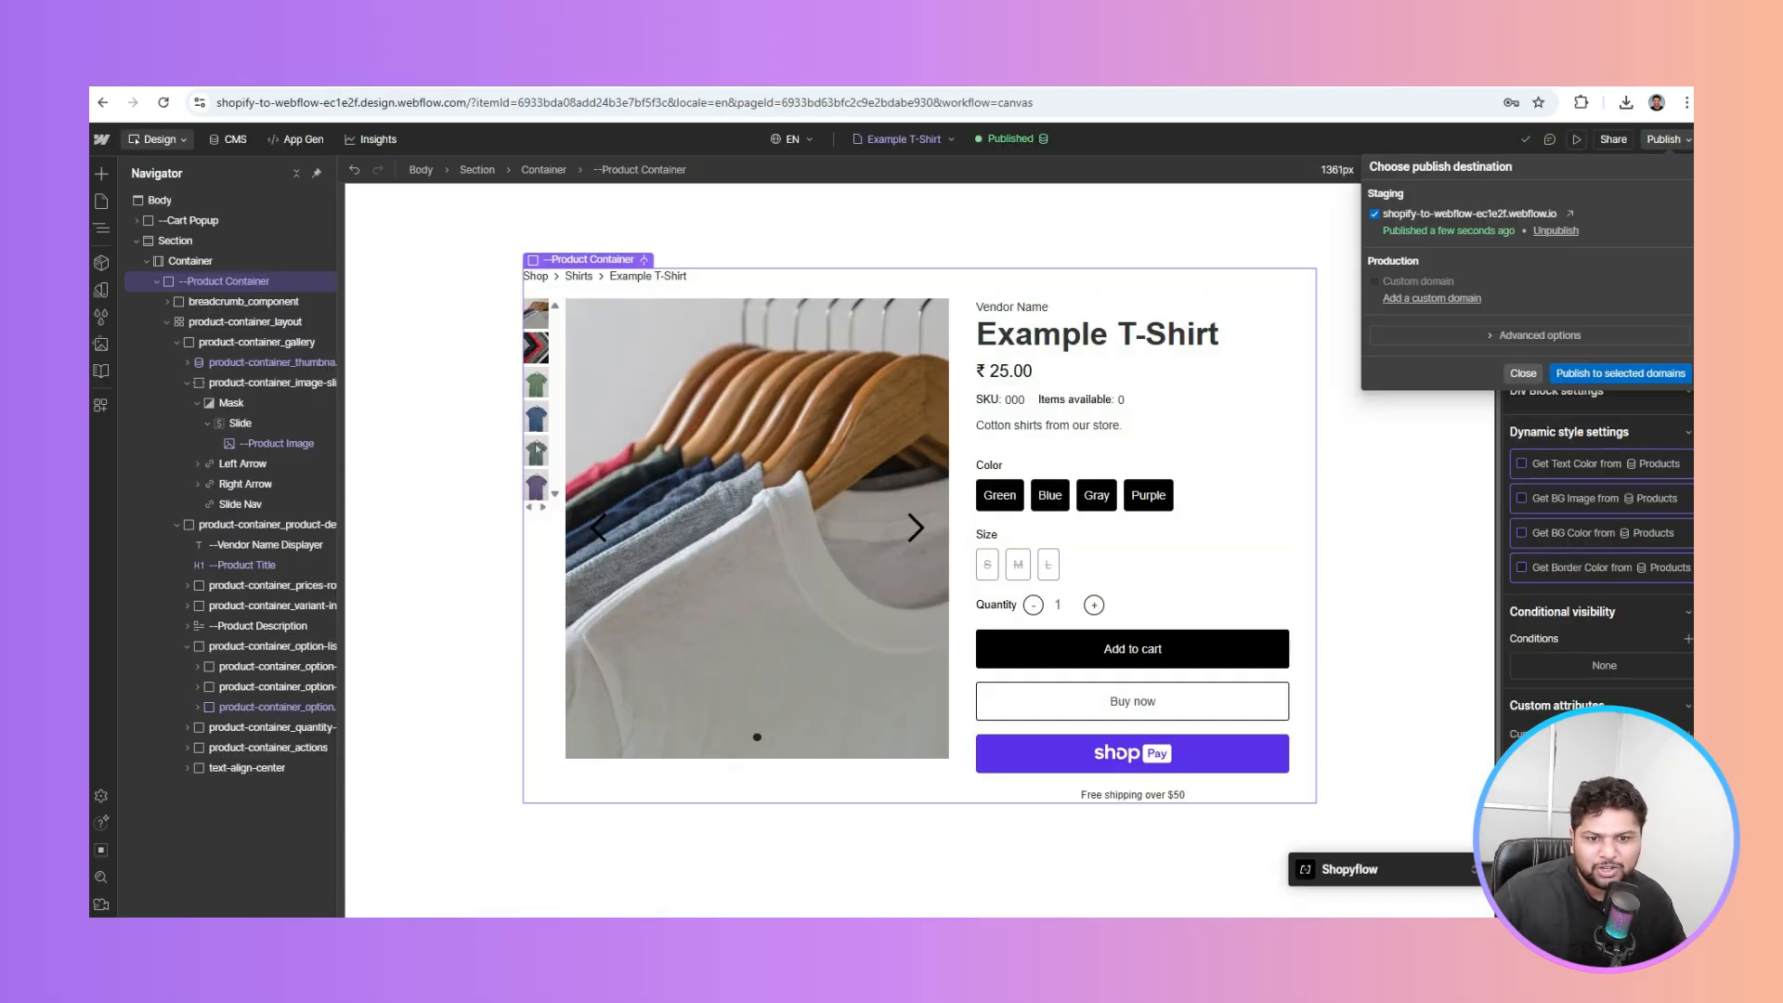
pyautogui.click(427, 335)
pyautogui.click(238, 76)
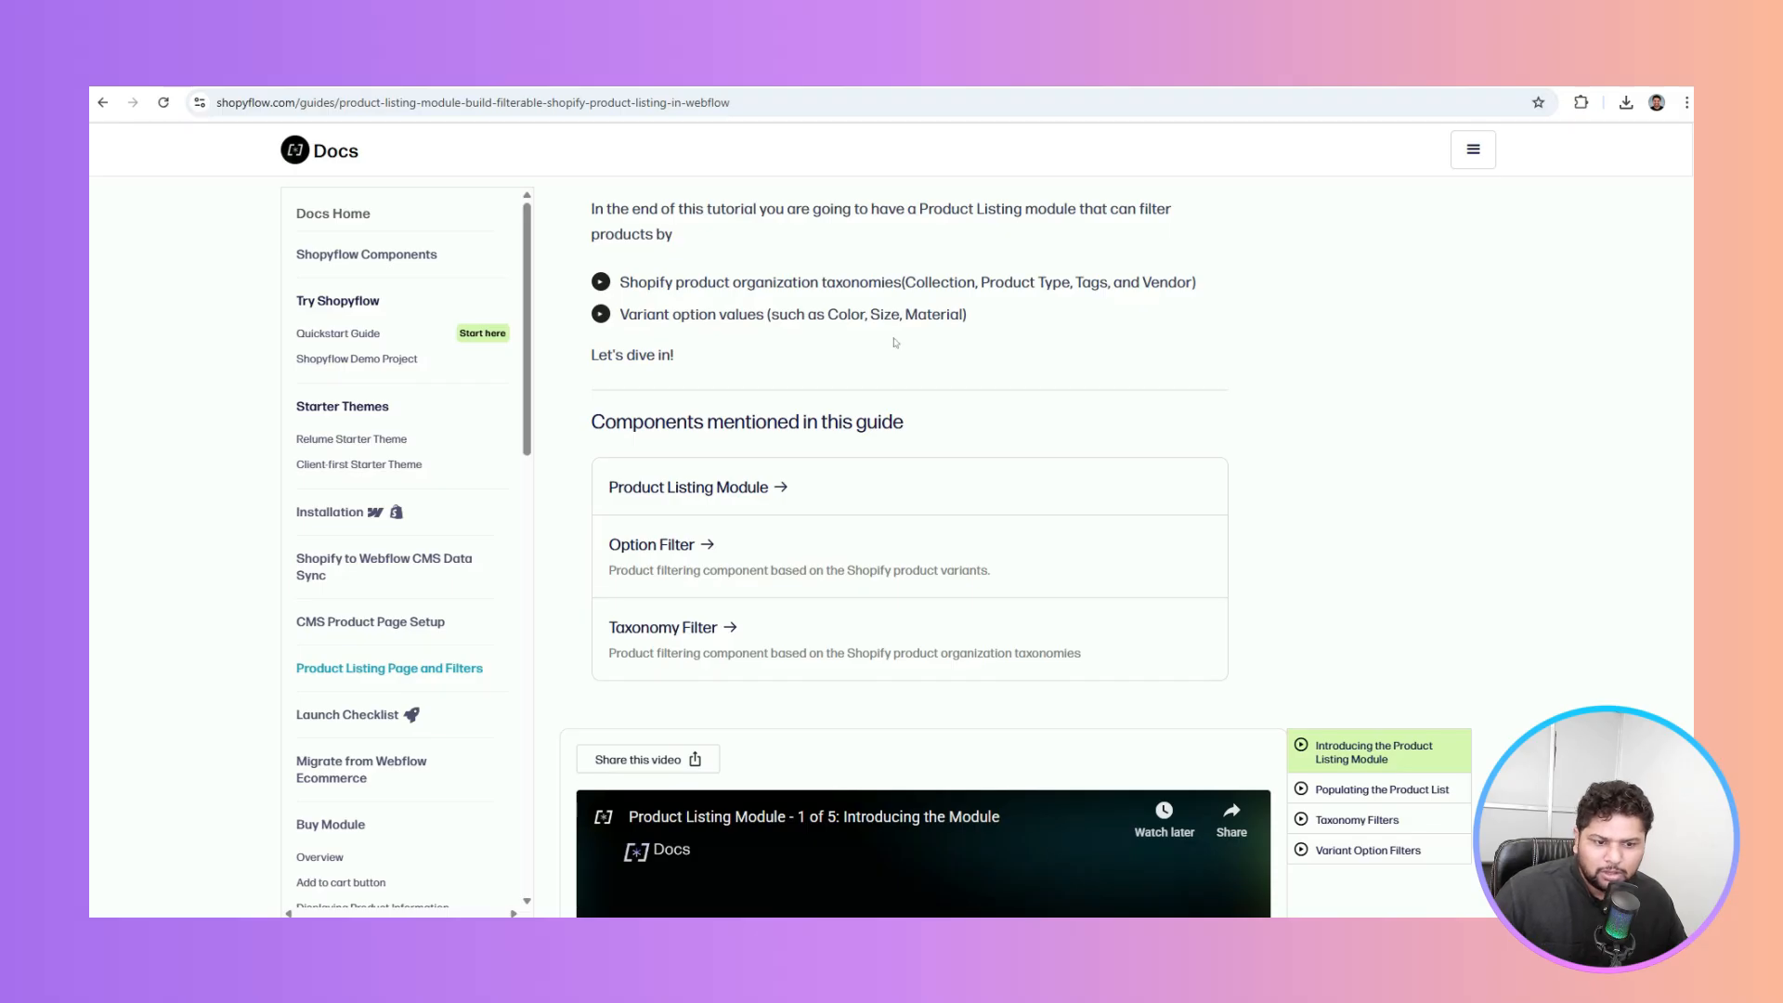
pyautogui.scroll(-10, 895, 342)
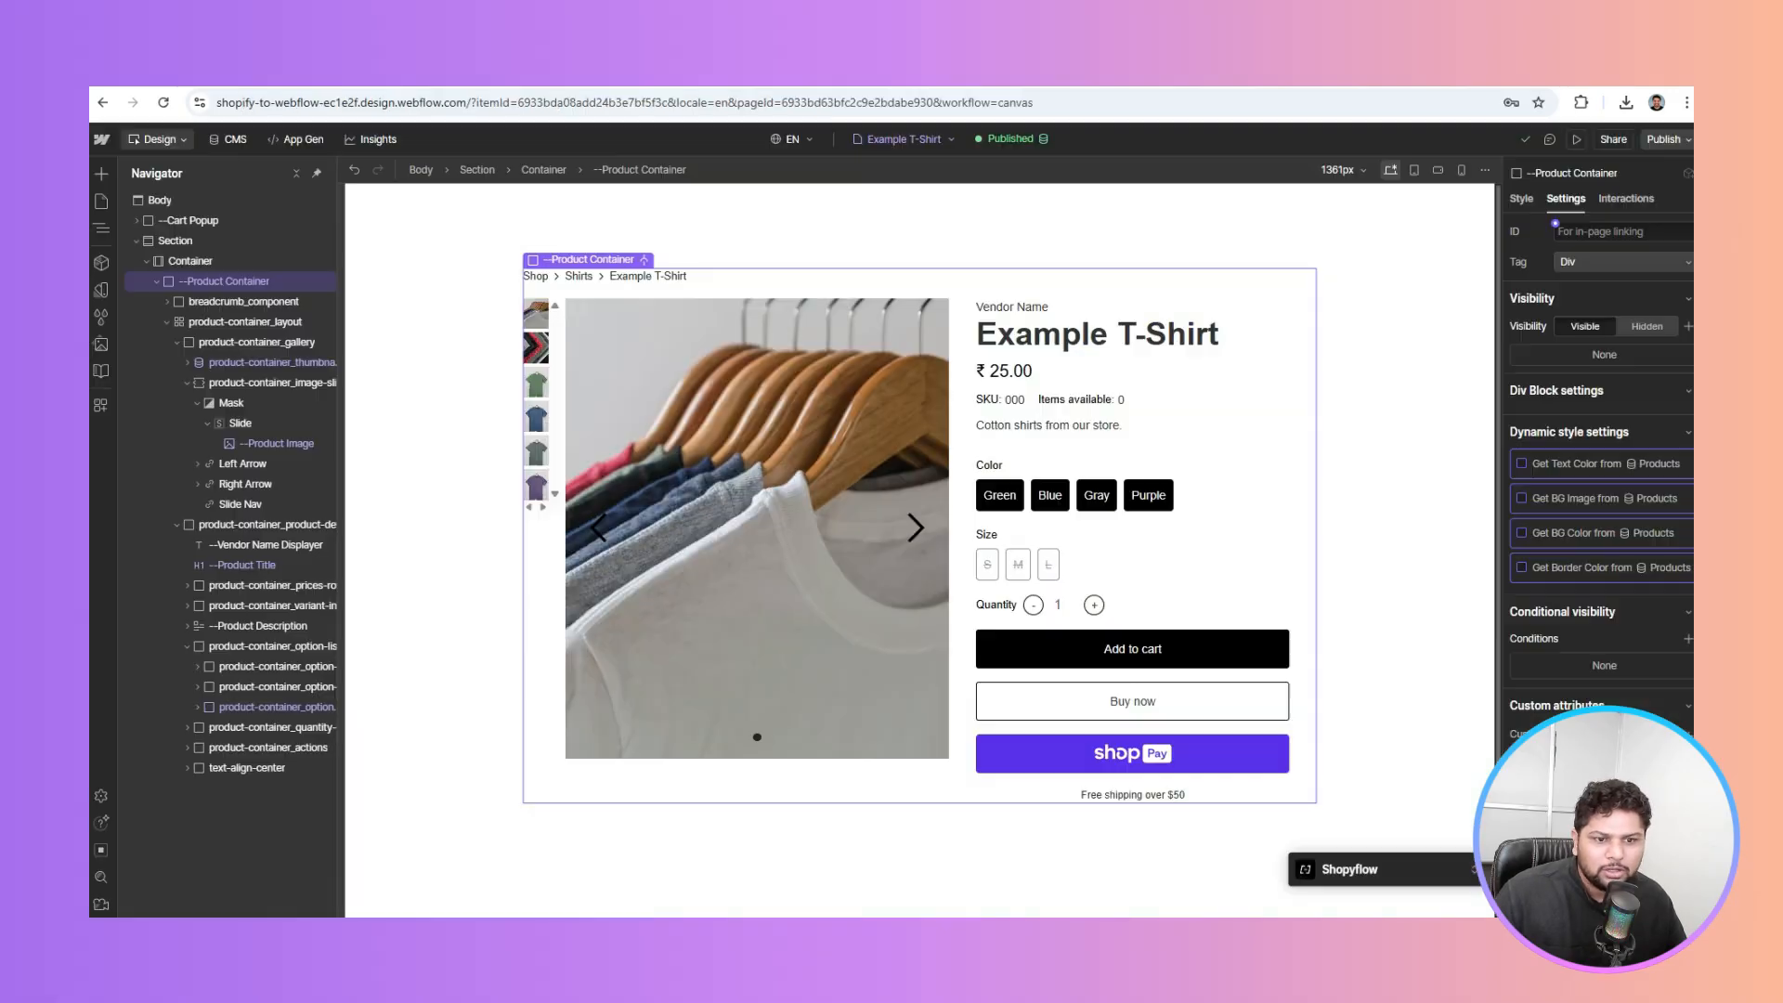
pyautogui.click(101, 203)
pyautogui.click(310, 175)
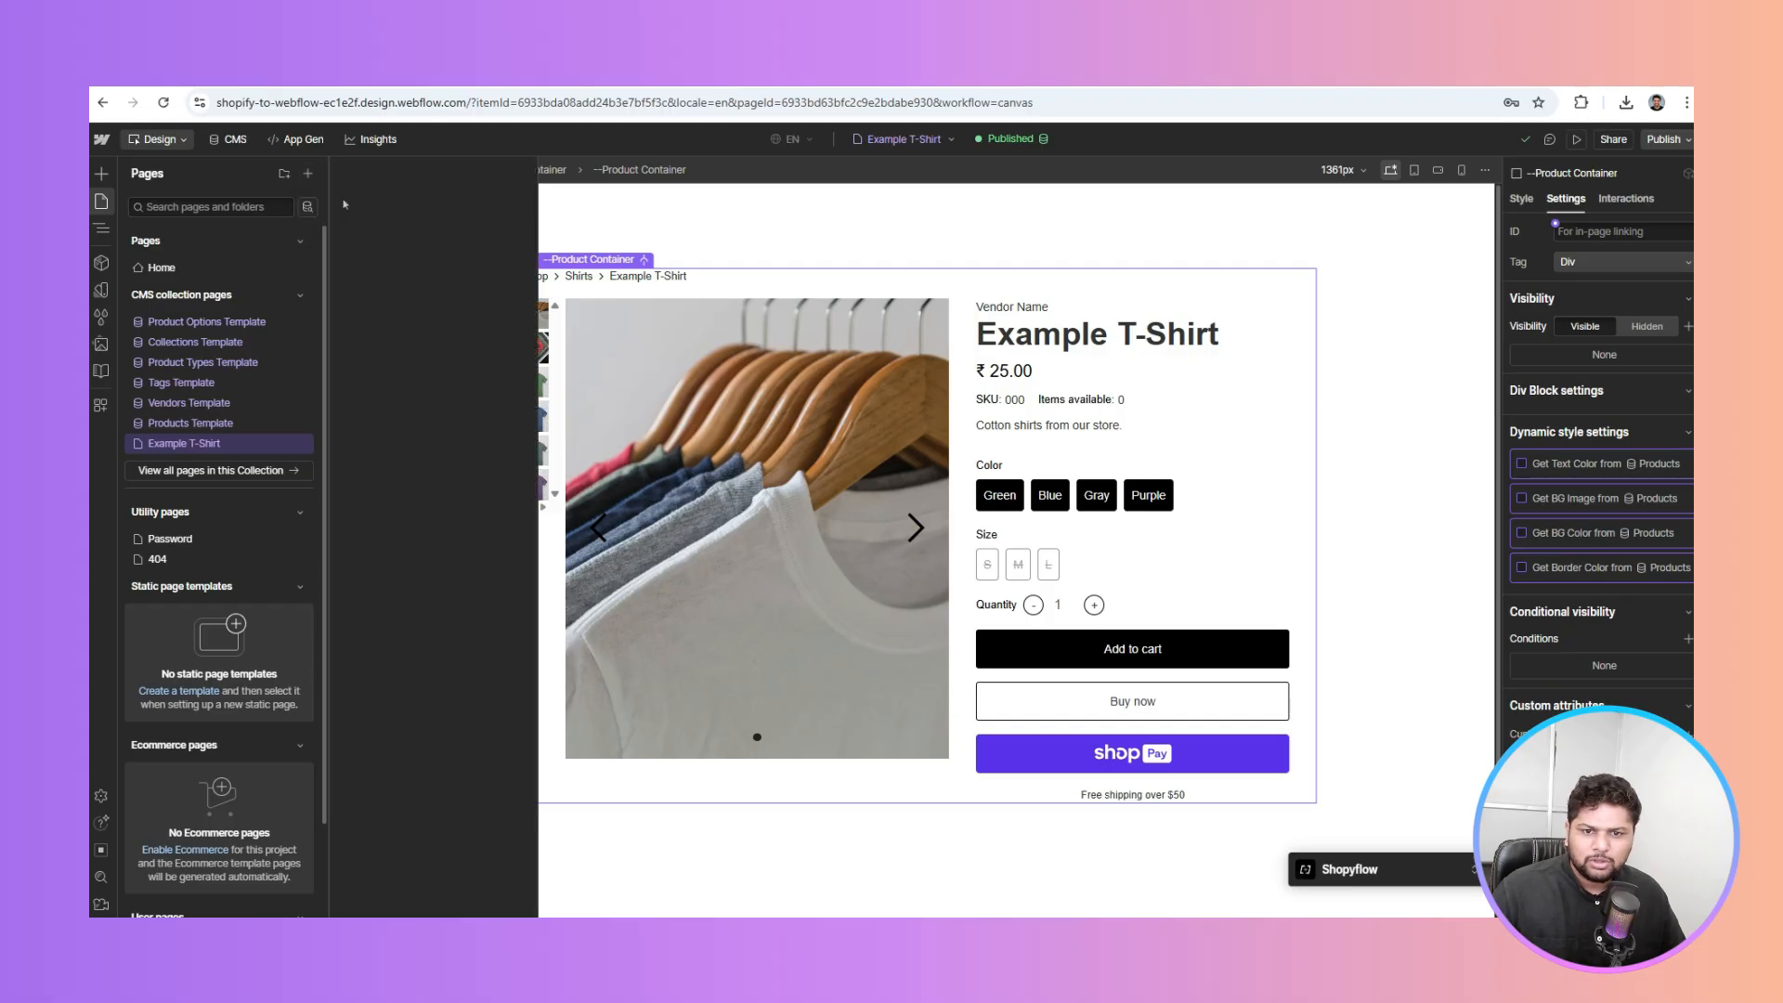
# Open the Home page and insert a Section into its Body
pyautogui.click(776, 174)
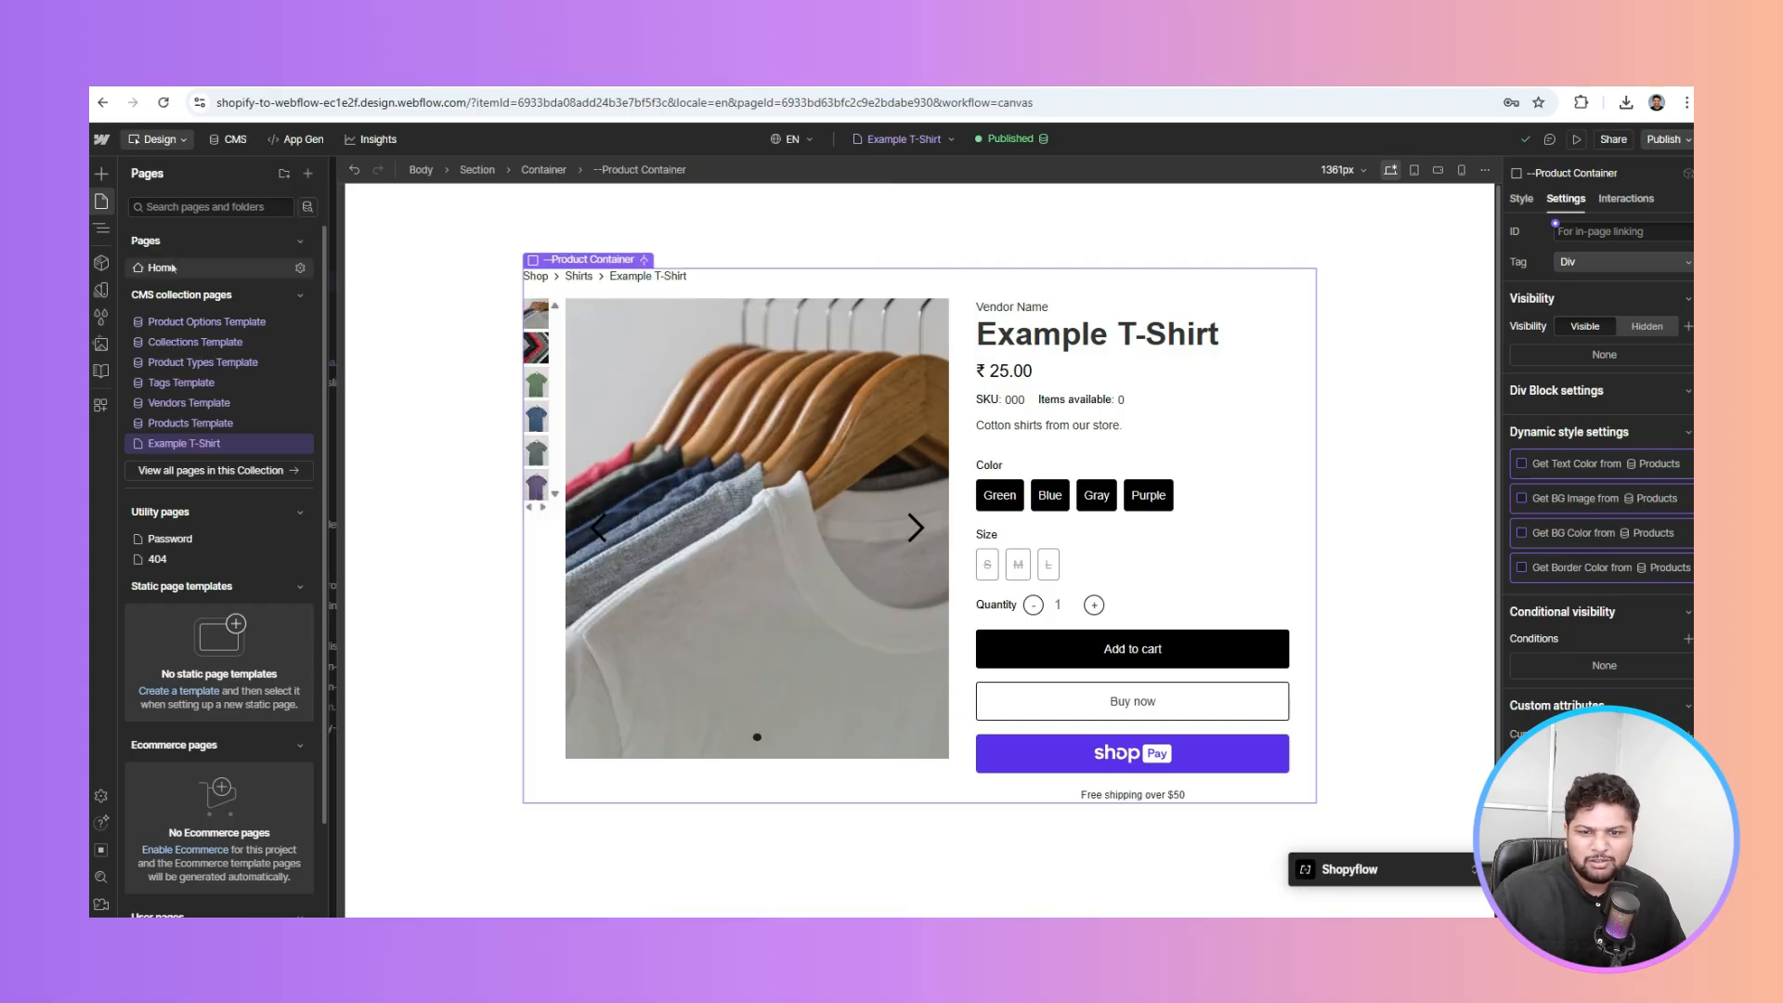
pyautogui.click(167, 268)
pyautogui.click(872, 407)
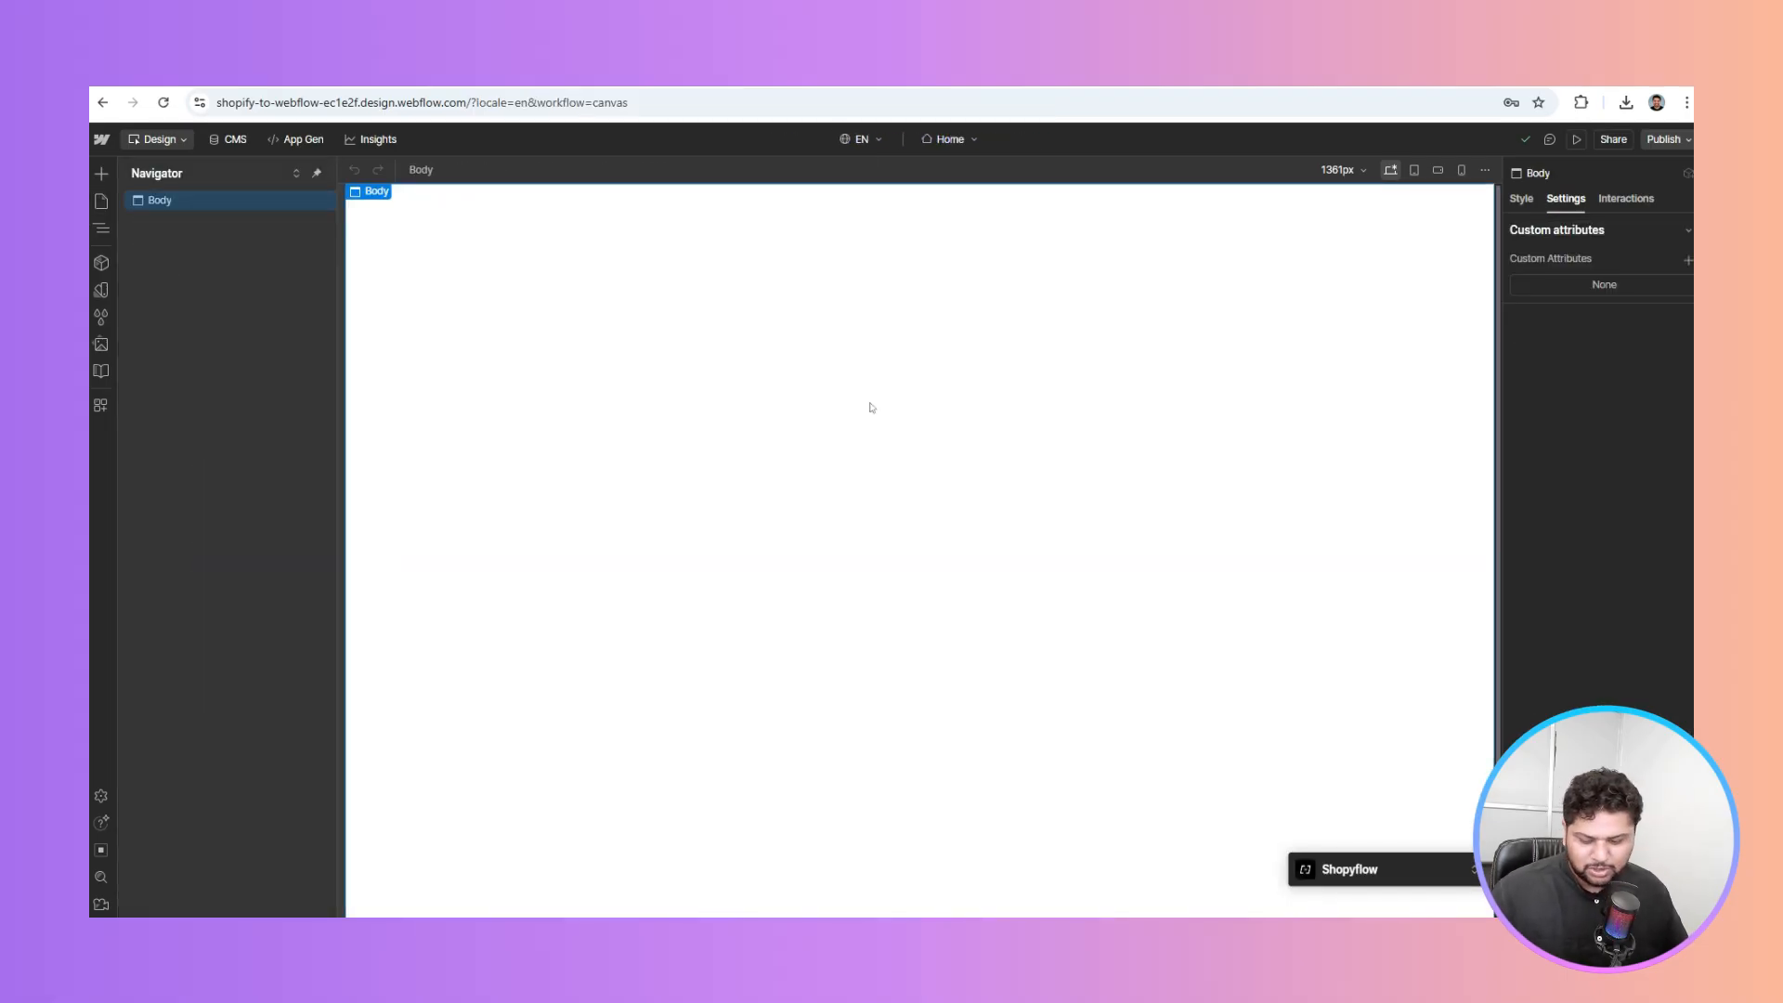
pyautogui.hotkey('ctrl', 'k')
pyautogui.write('sec')
pyautogui.press('Return')
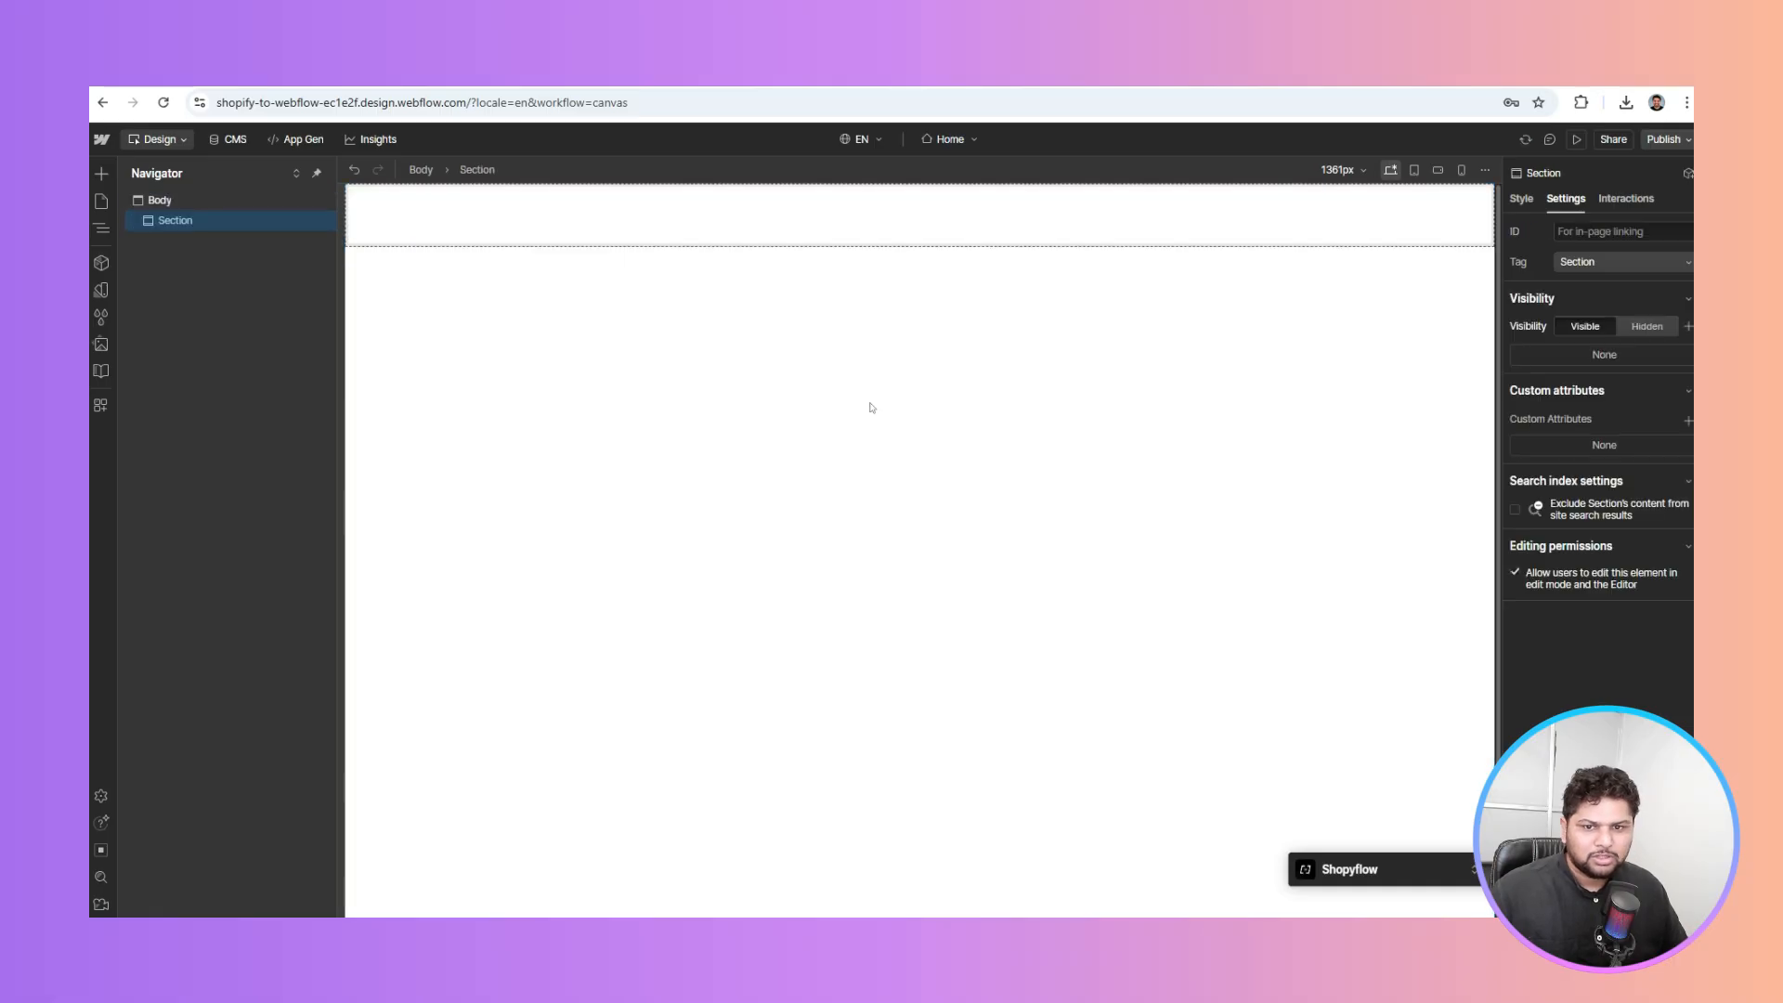
# Apply the Section class to the new Section and add a Container inside it
pyautogui.click(1521, 199)
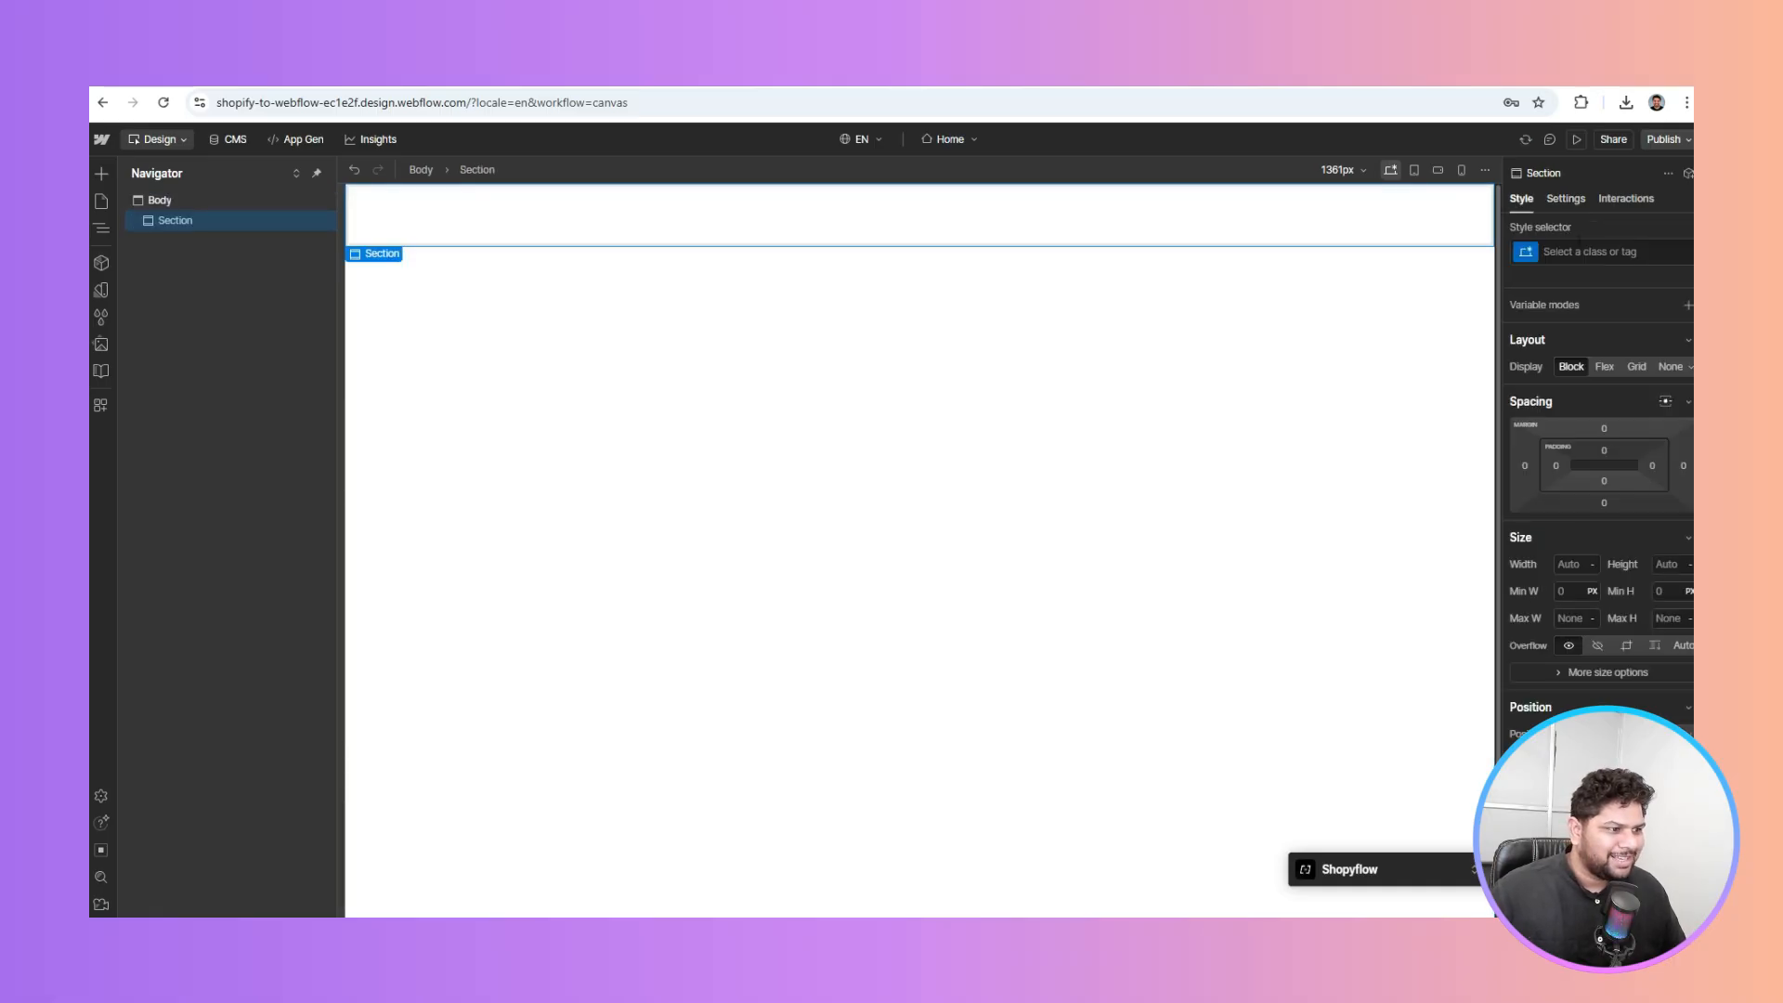
pyautogui.click(1579, 251)
pyautogui.write('sec')
pyautogui.click(1536, 348)
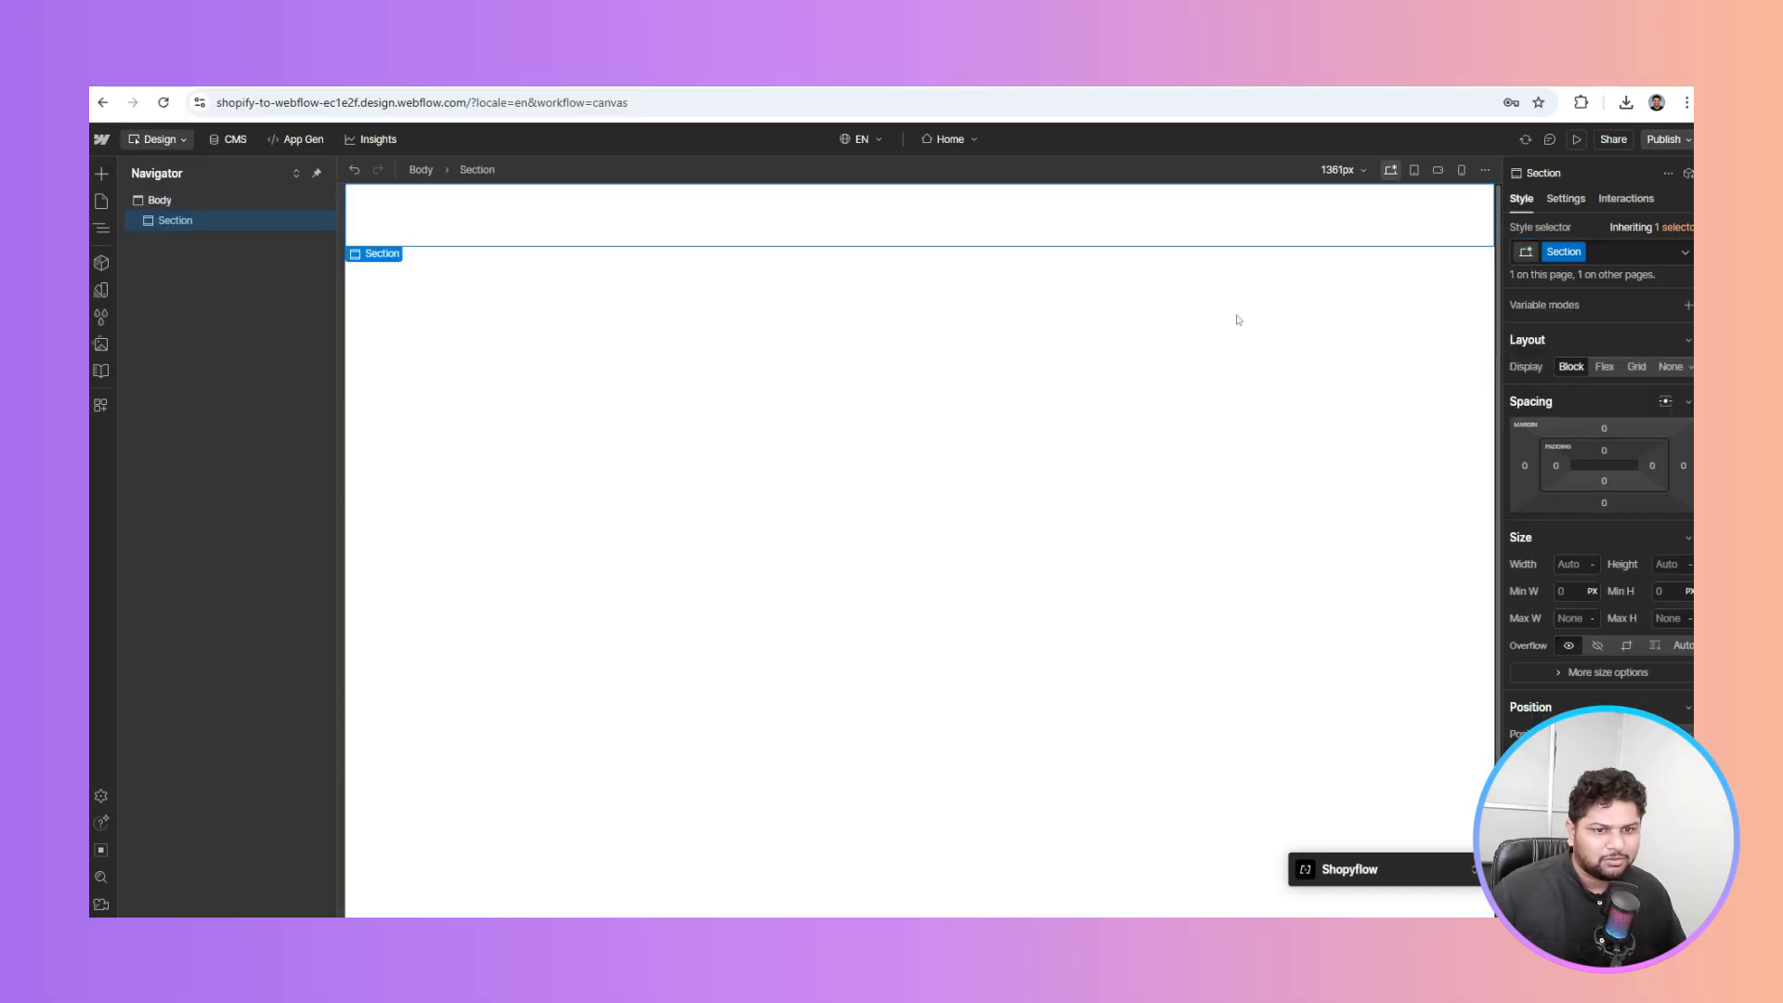
pyautogui.hotkey('ctrl', 'e')
pyautogui.write('conta')
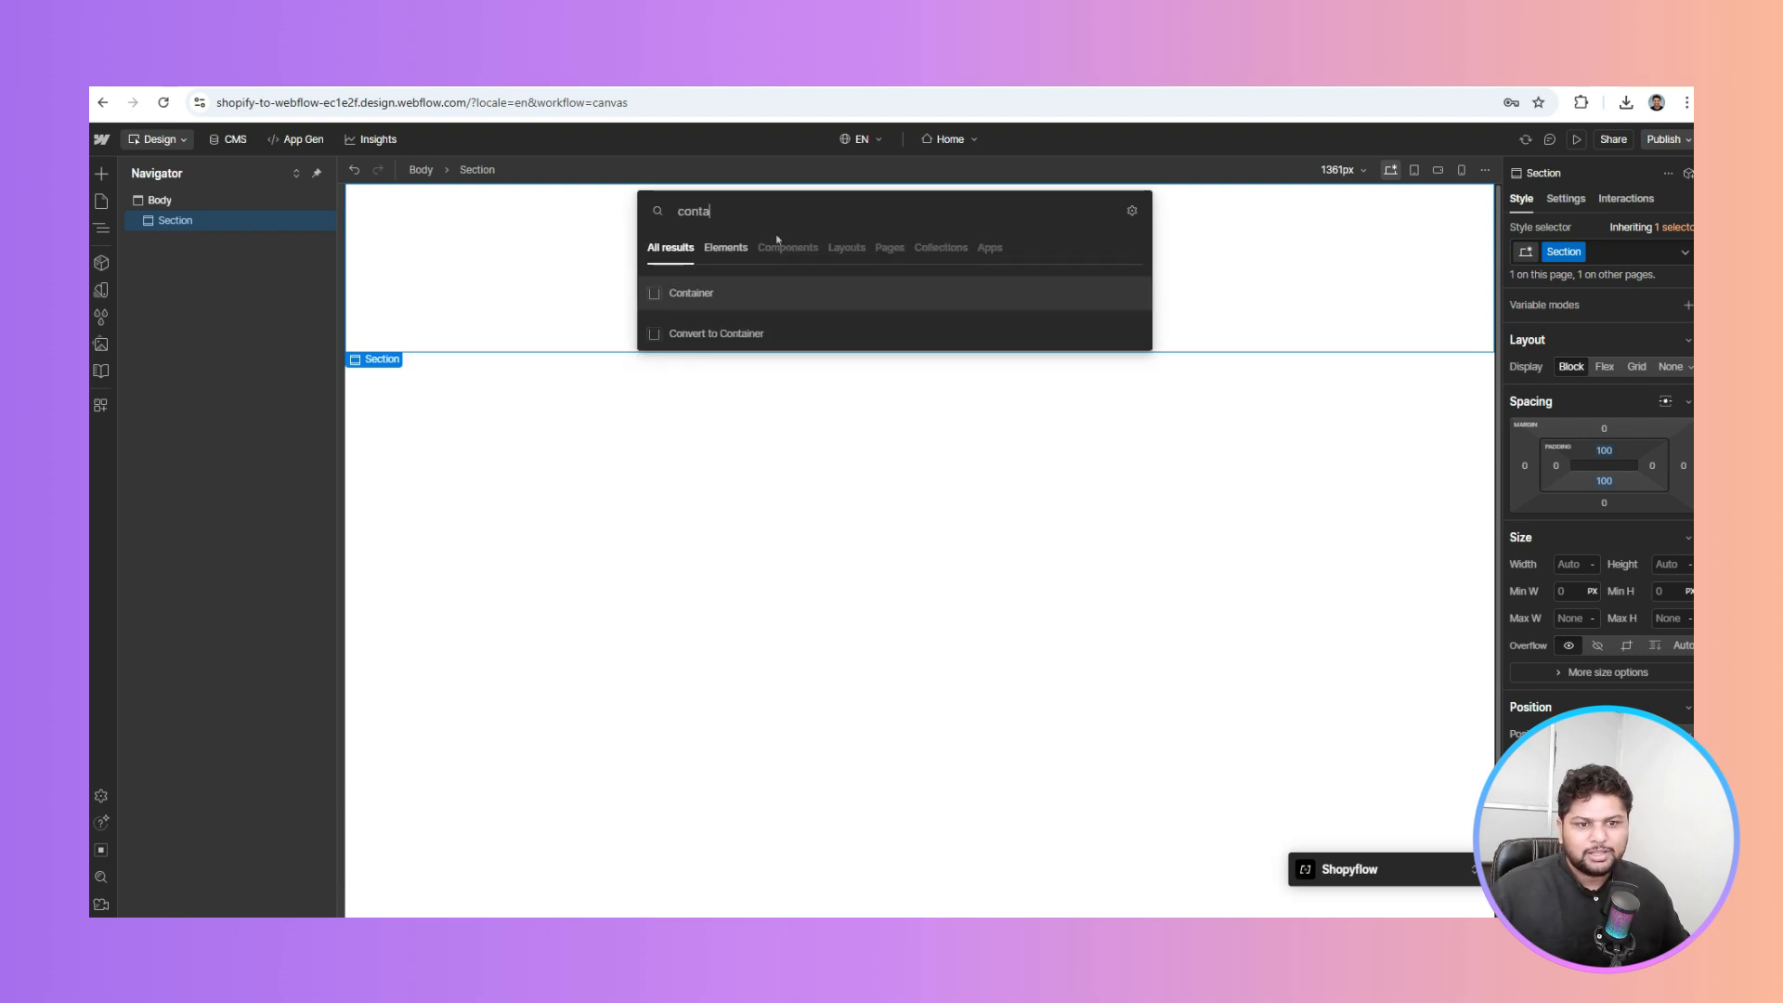
pyautogui.press('Return')
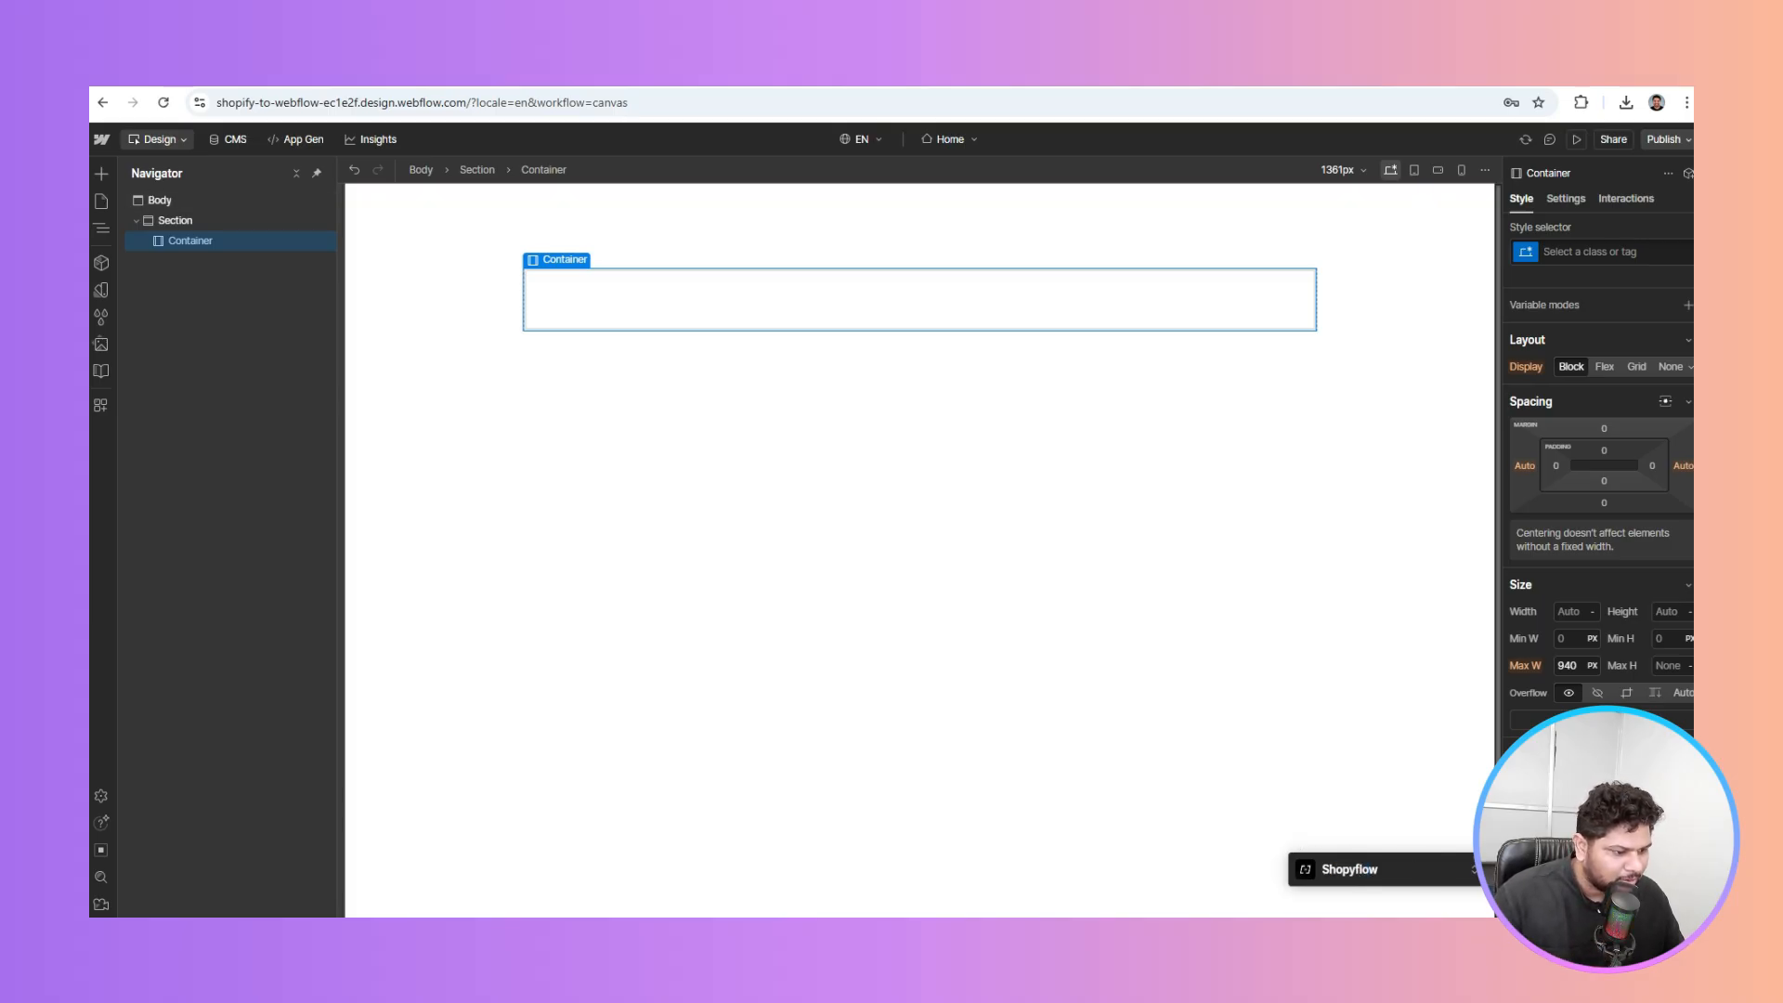
pyautogui.click(1474, 870)
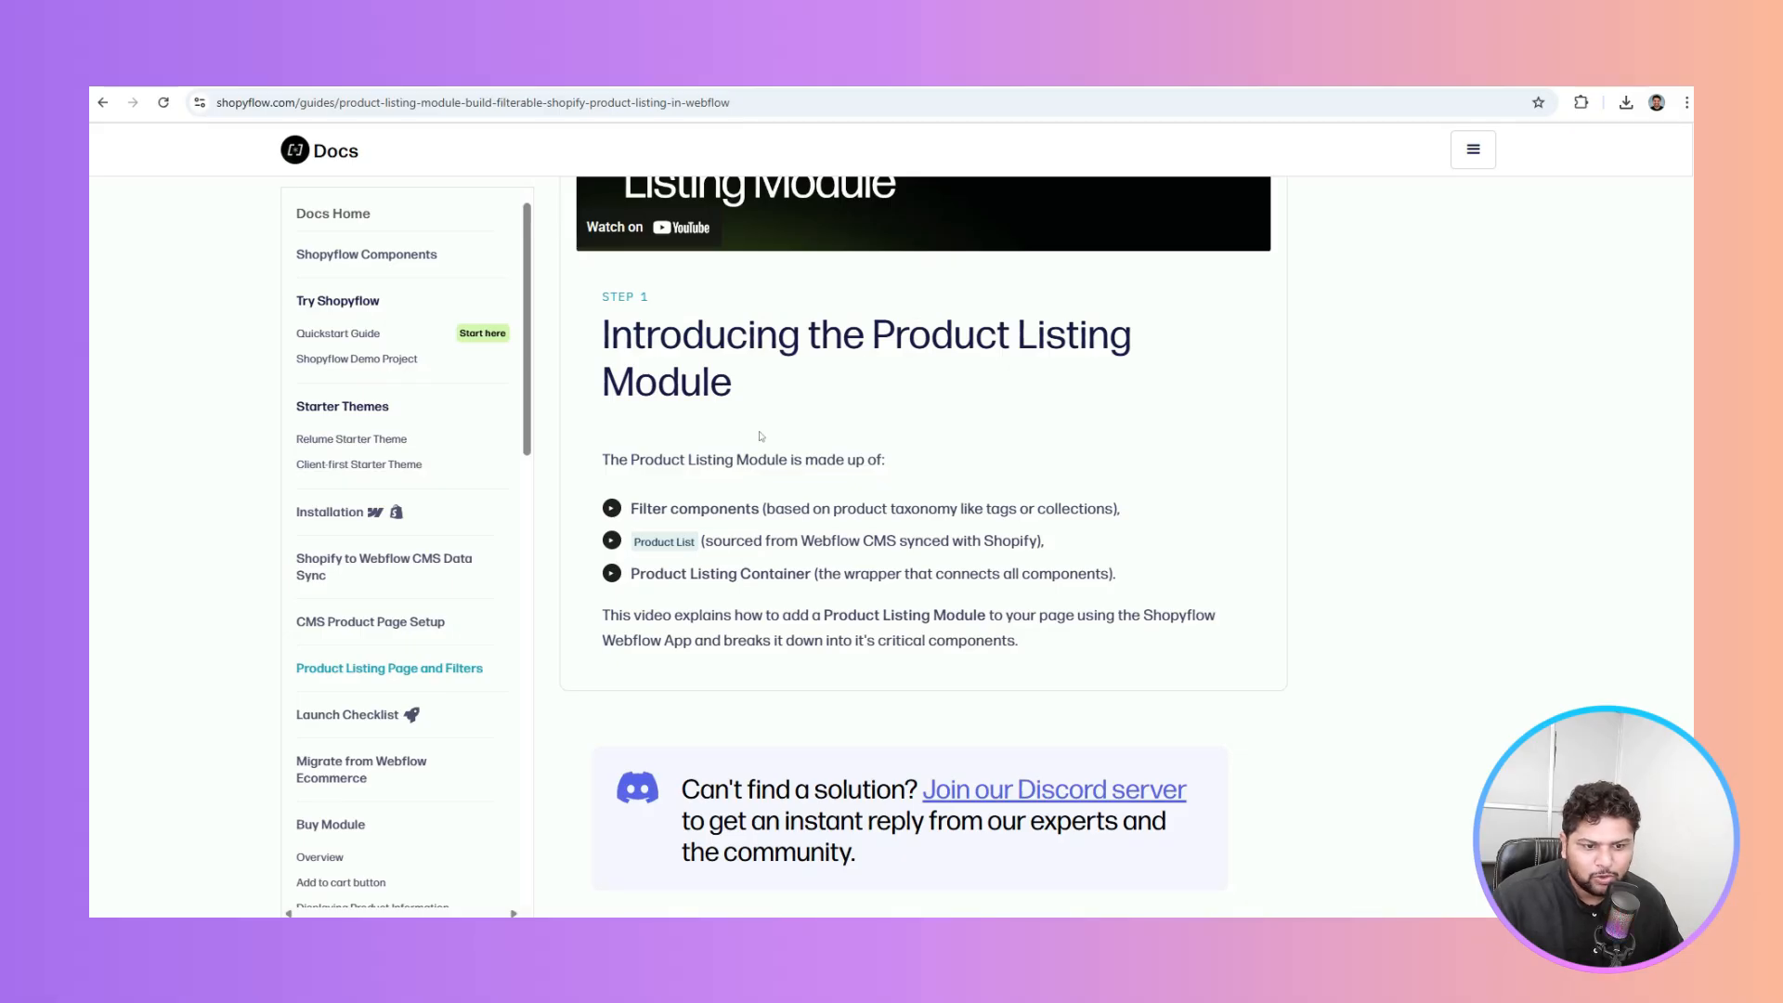
pyautogui.scroll(-1, 761, 436)
pyautogui.moveTo(632, 419); pyautogui.dragTo(898, 428)
pyautogui.moveTo(668, 471); pyautogui.dragTo(832, 474)
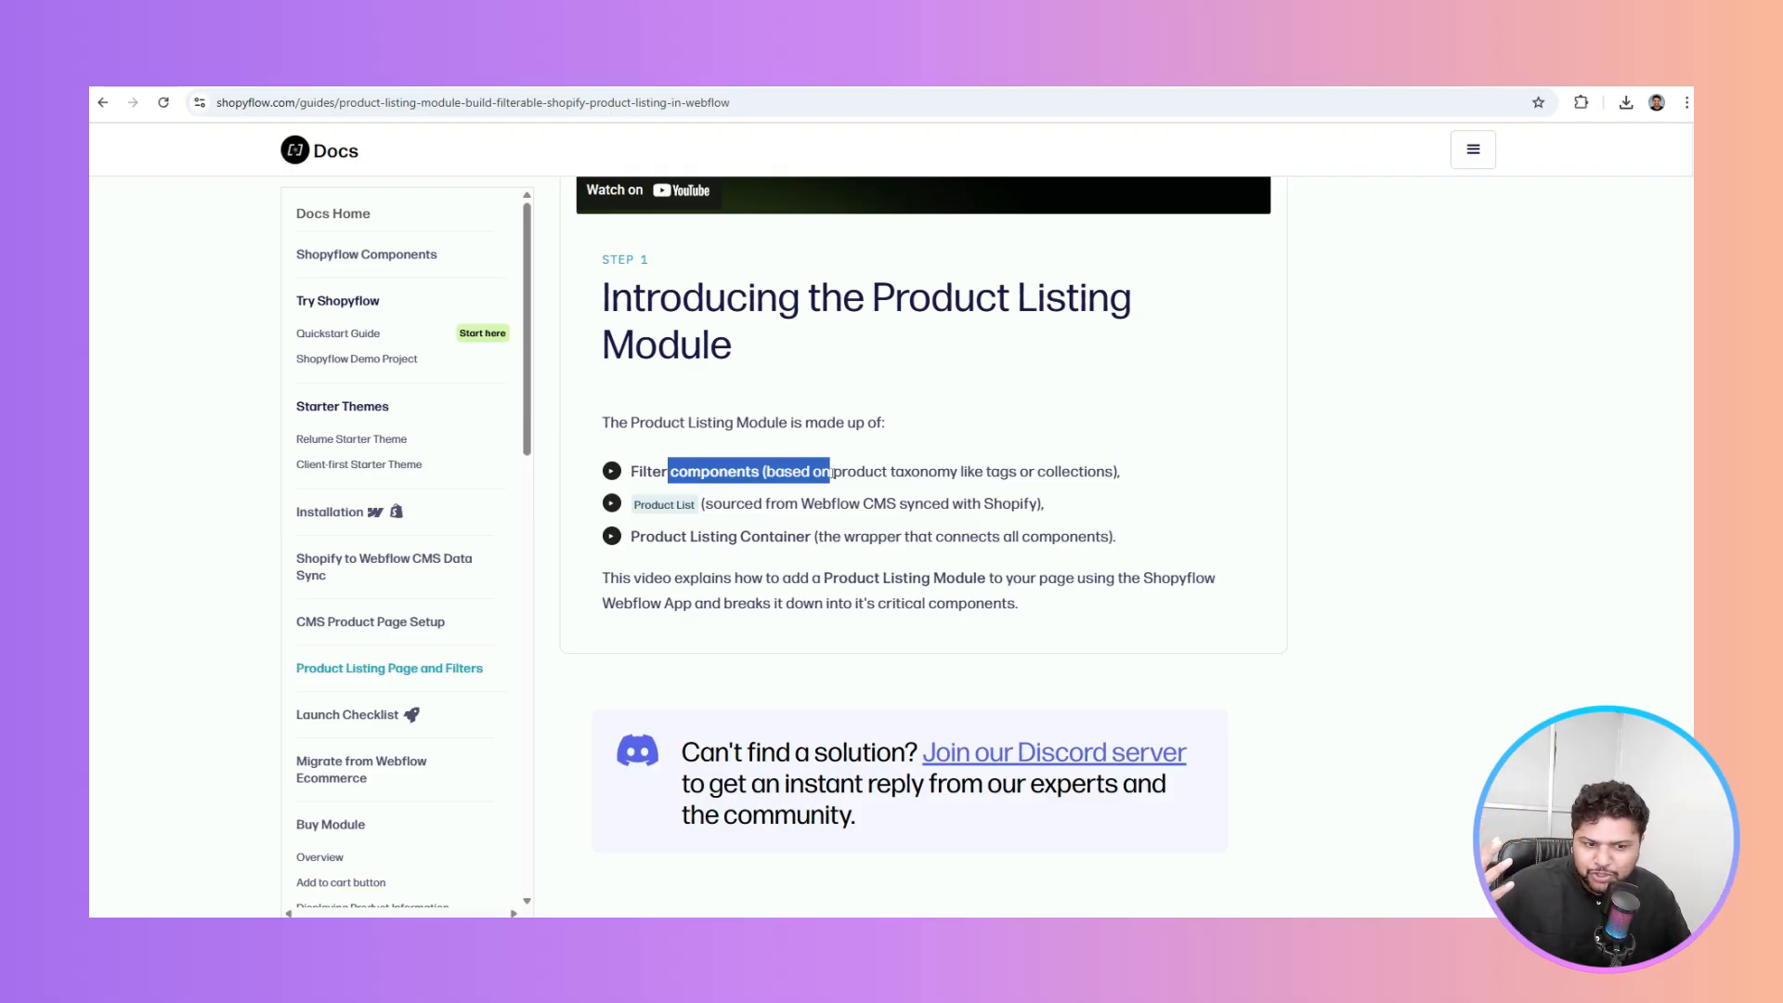
pyautogui.moveTo(777, 503); pyautogui.dragTo(957, 513)
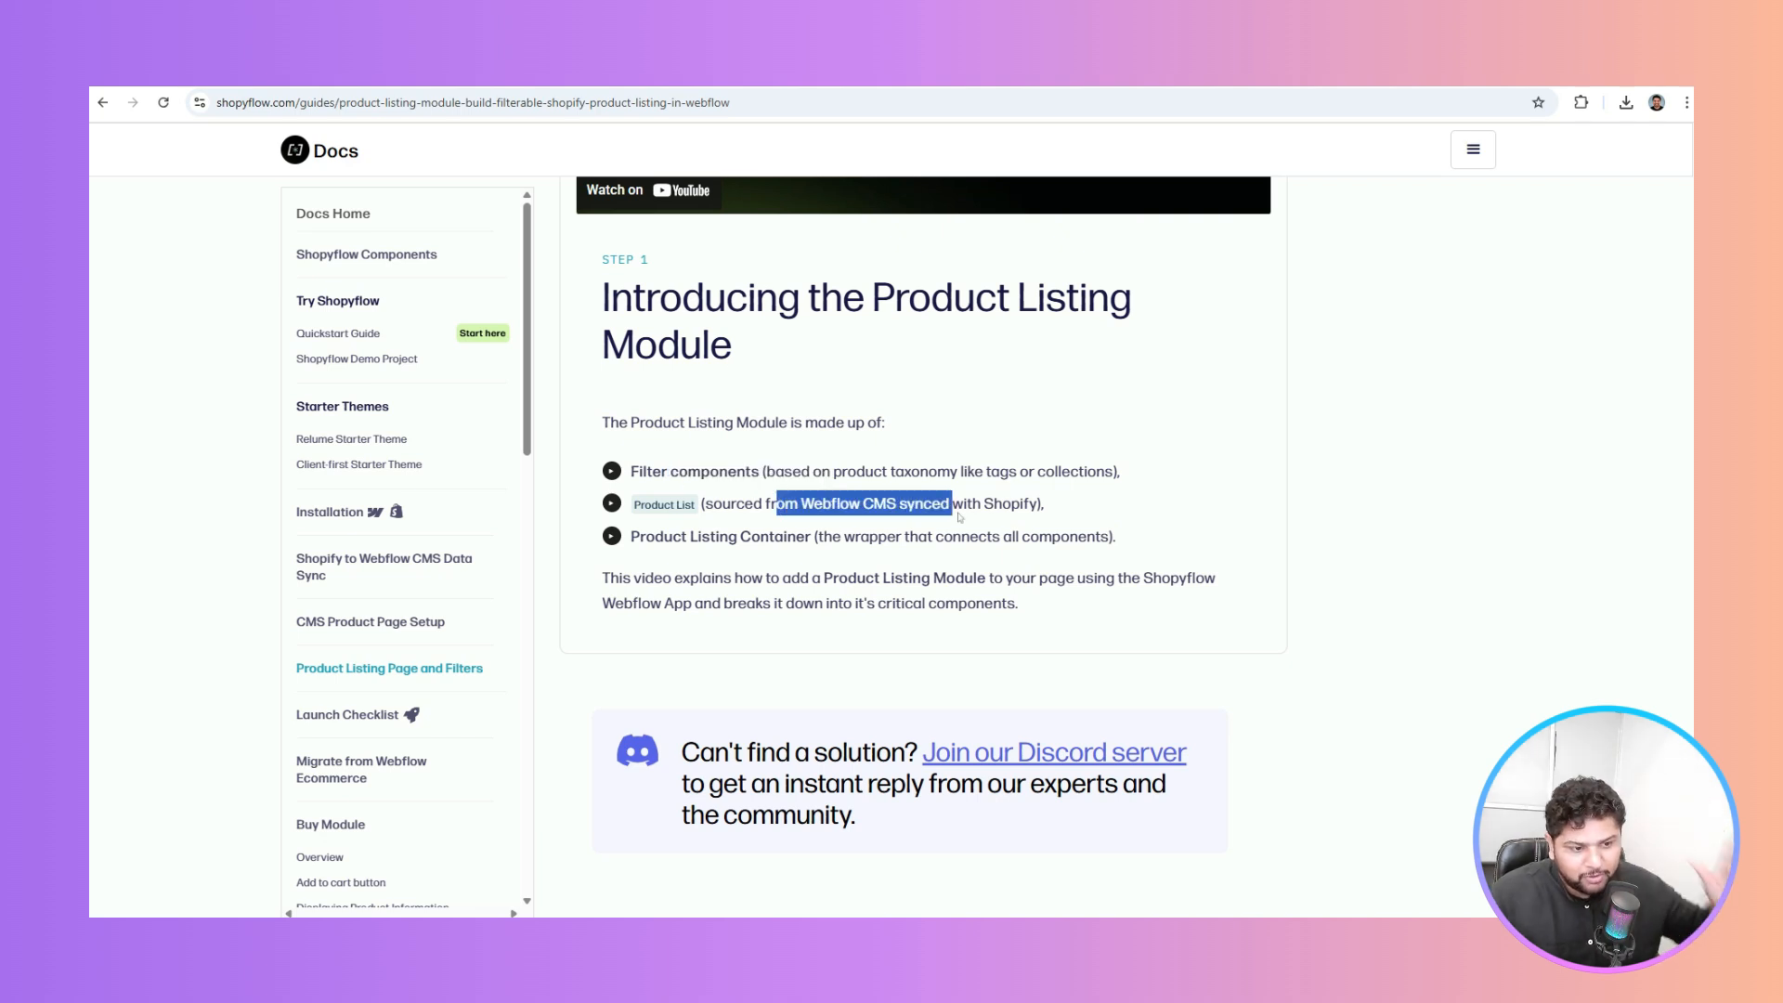
pyautogui.moveTo(655, 537); pyautogui.dragTo(1115, 539)
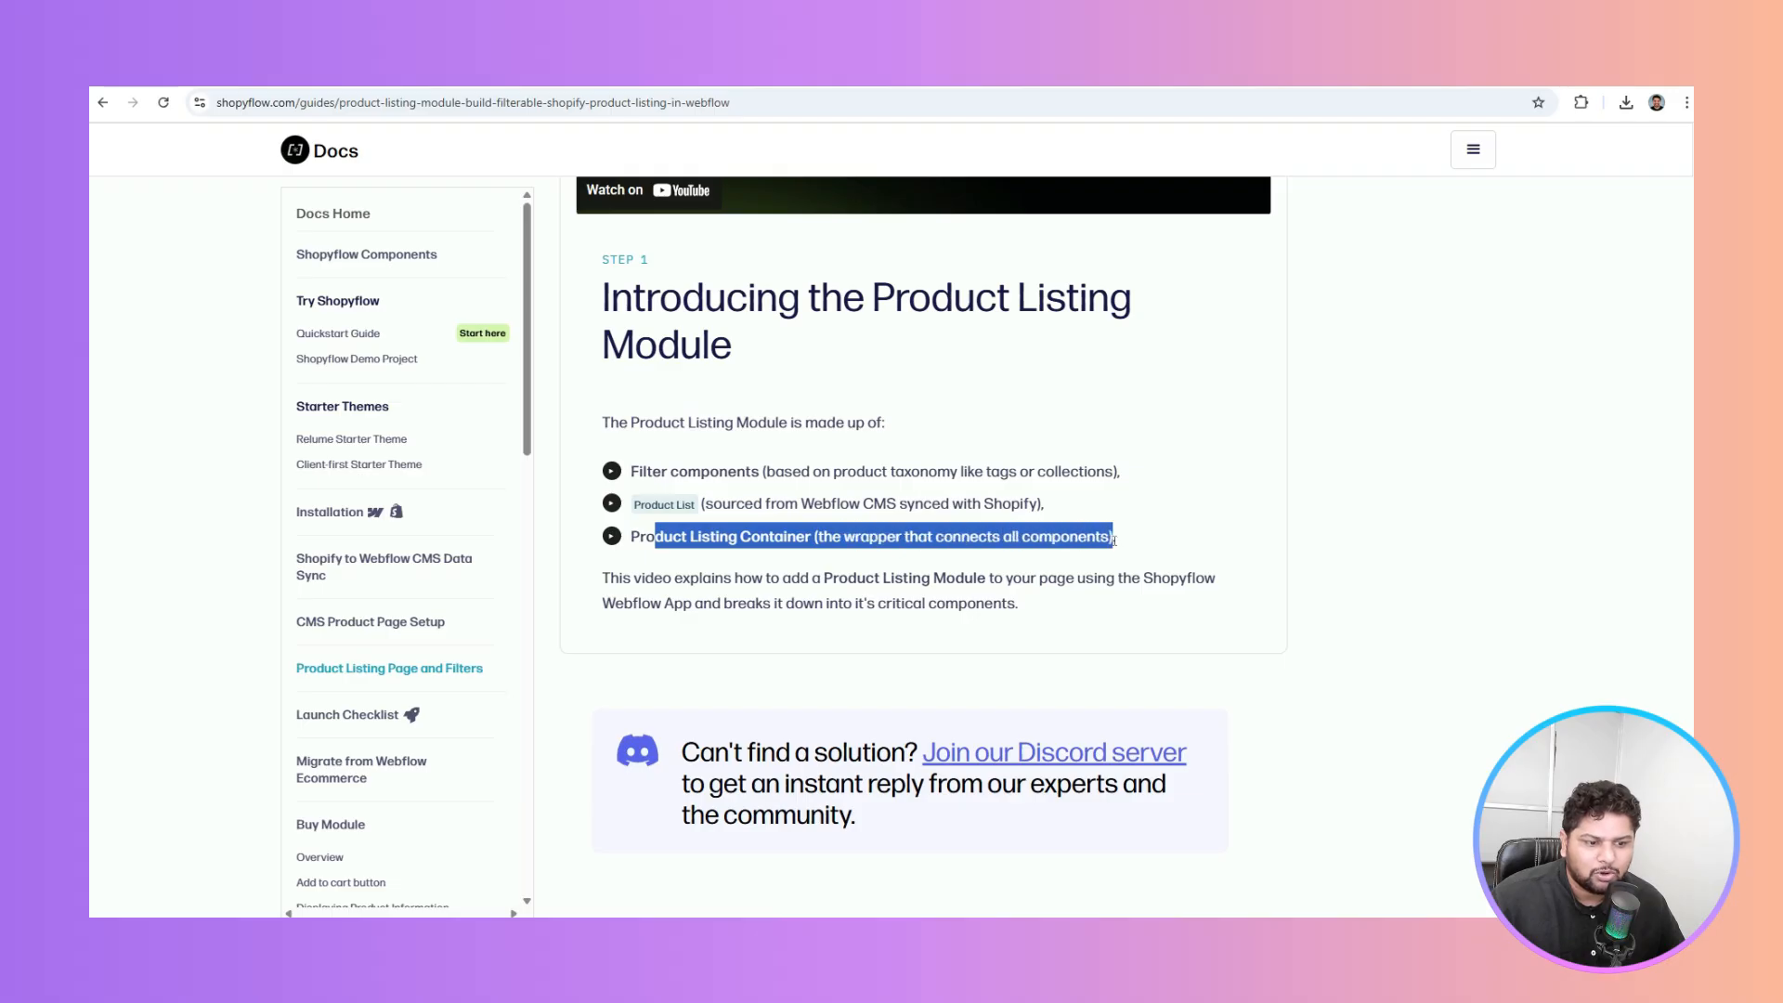
pyautogui.click(806, 571)
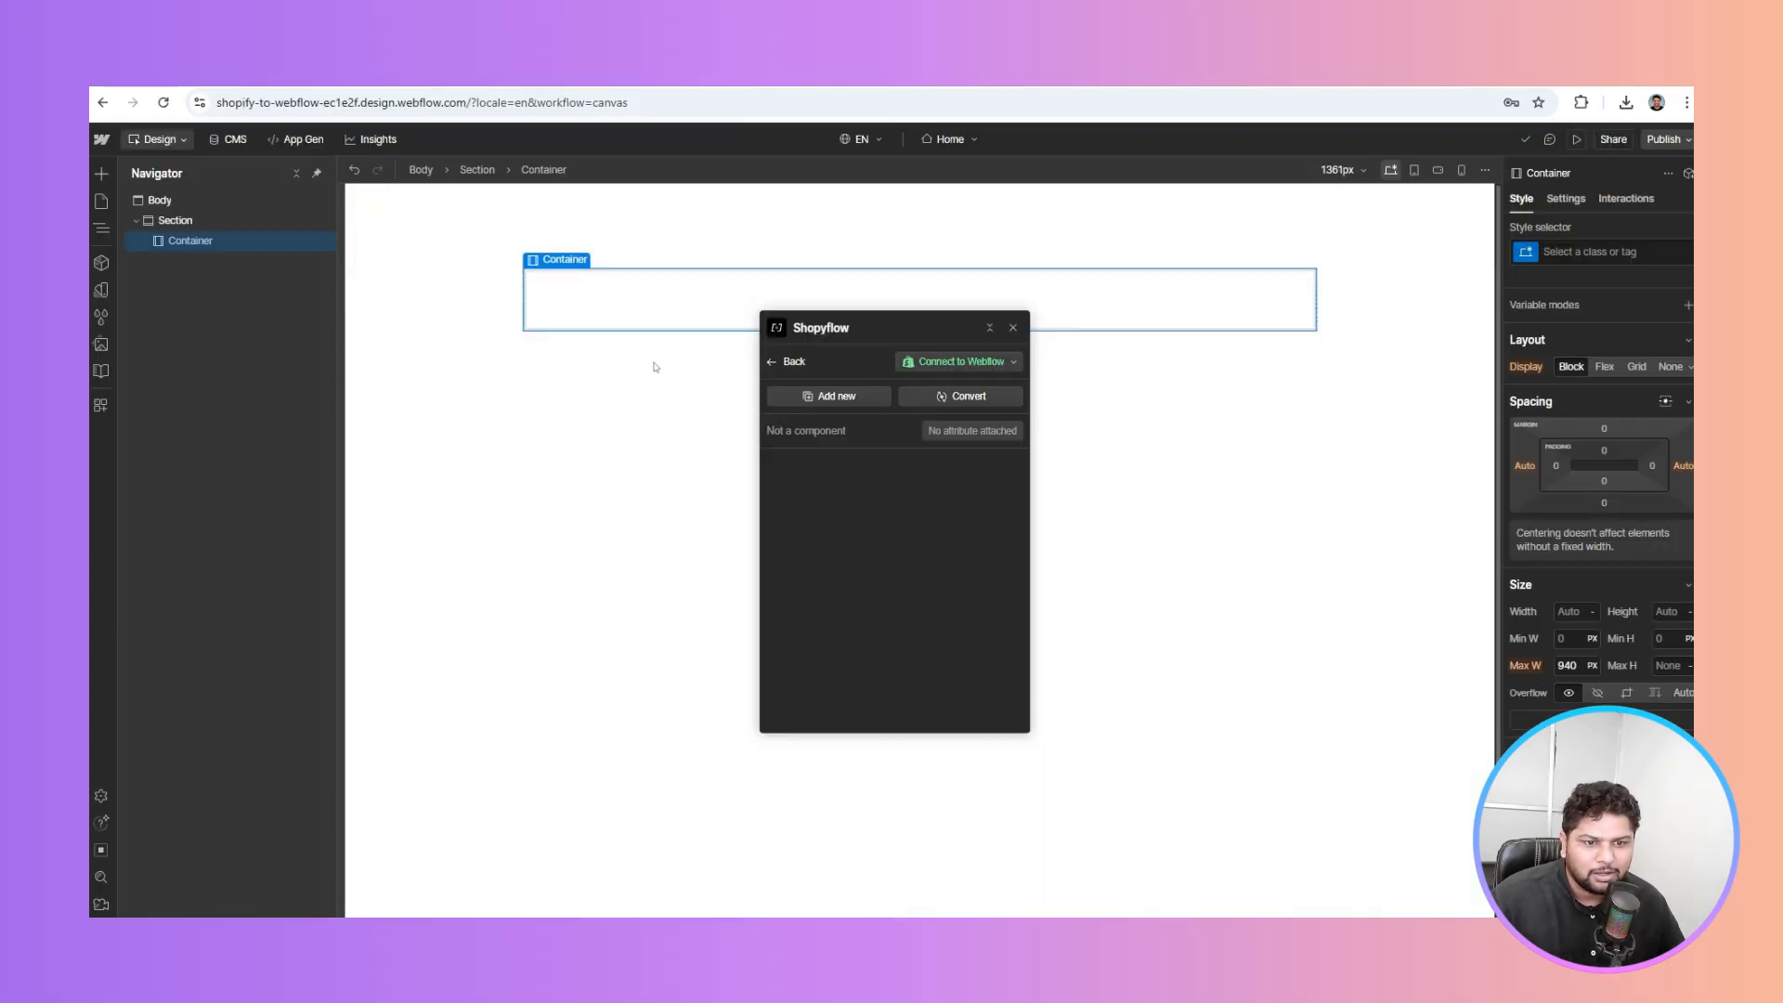
# Copy Shopyflow's Product Listing Module and paste it into the Container
pyautogui.click(834, 395)
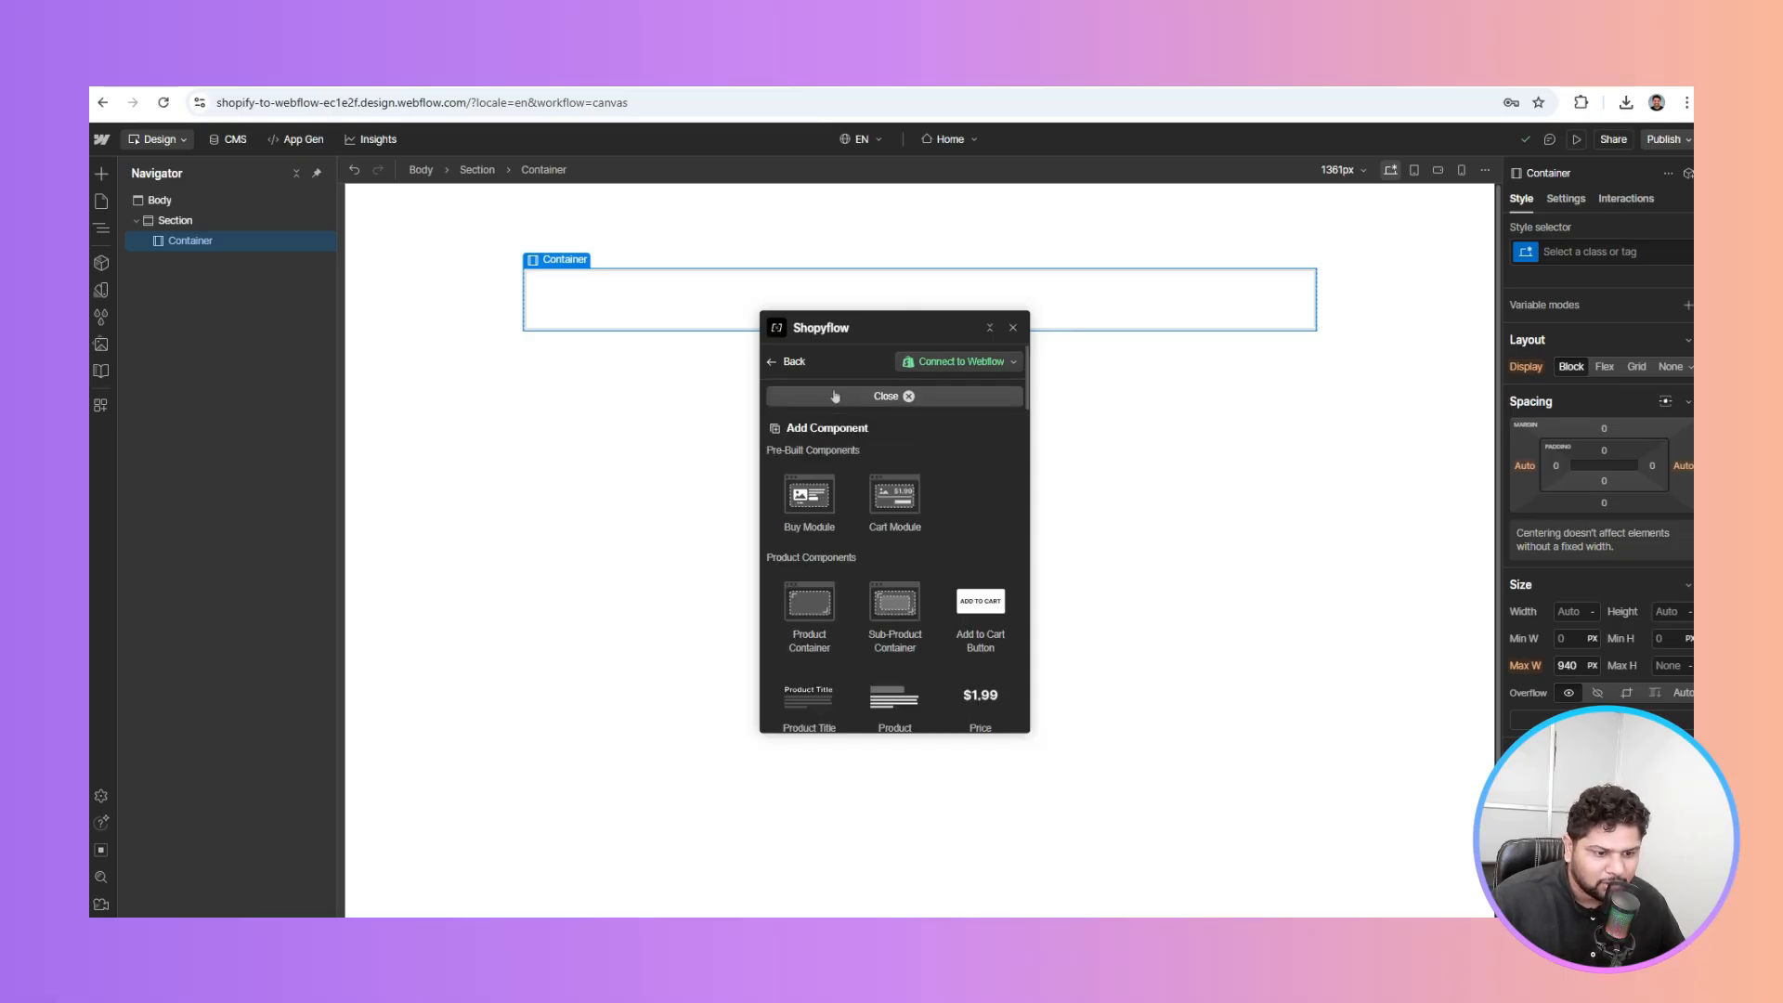
pyautogui.scroll(-15, 875, 569)
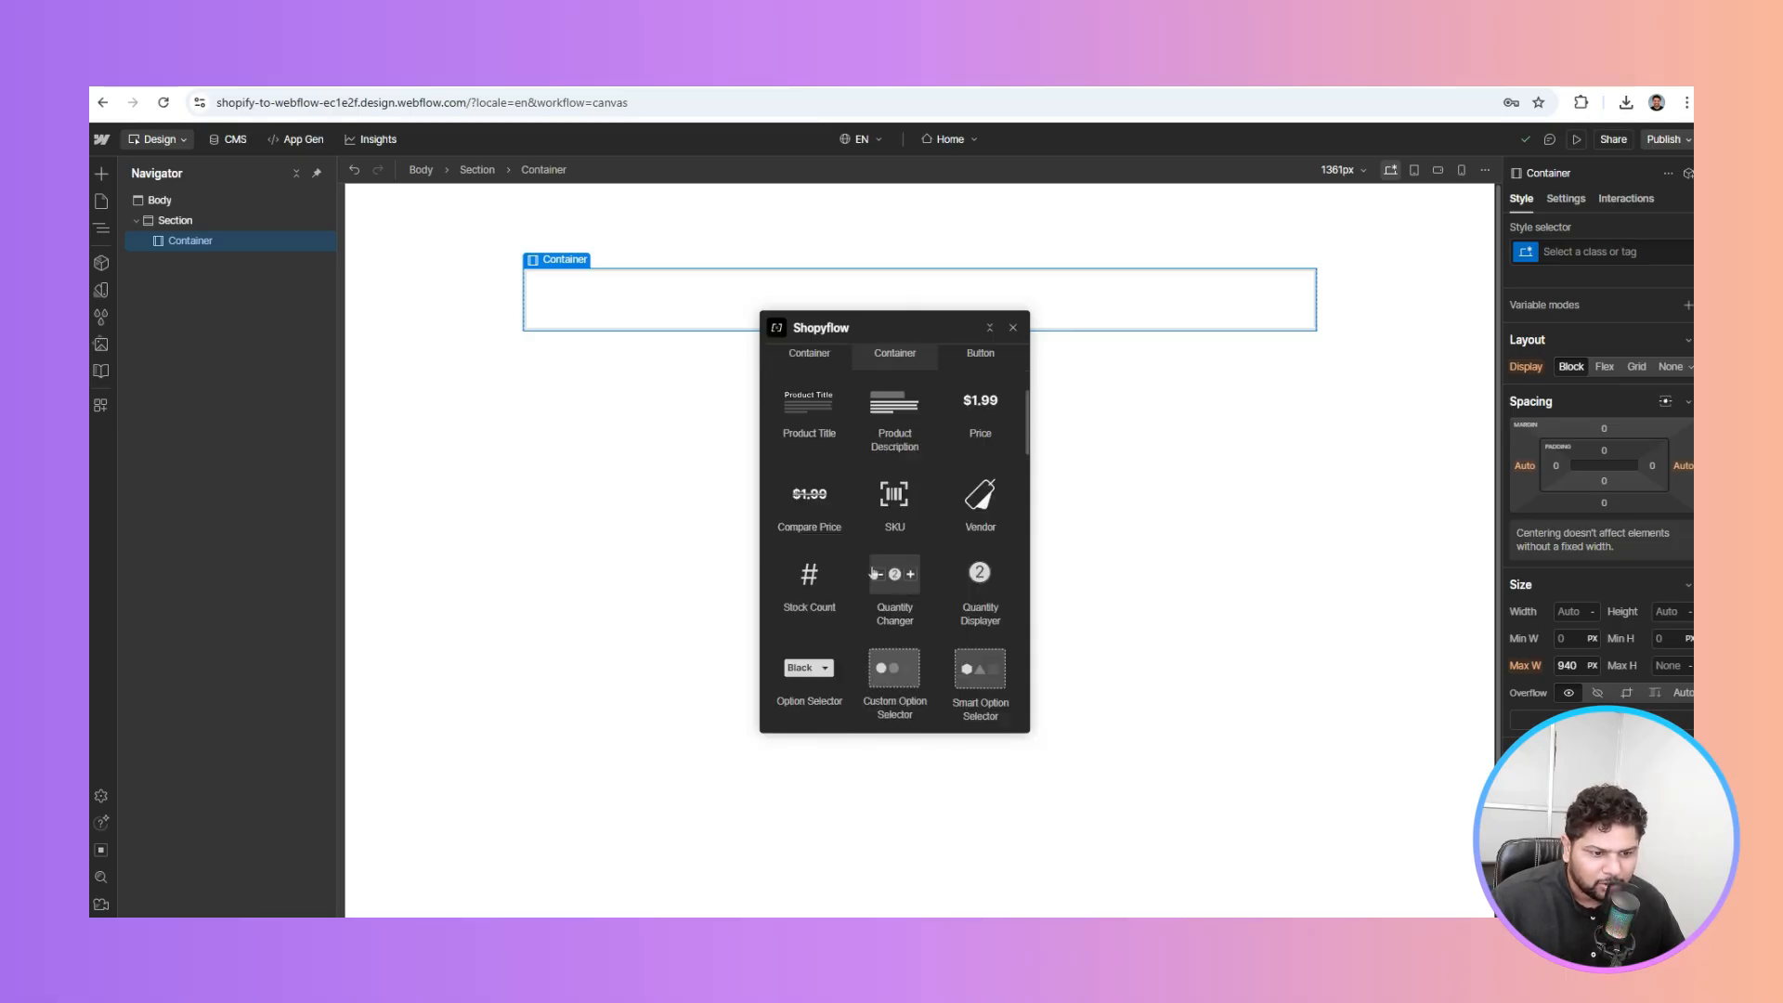
pyautogui.scroll(-6, 873, 573)
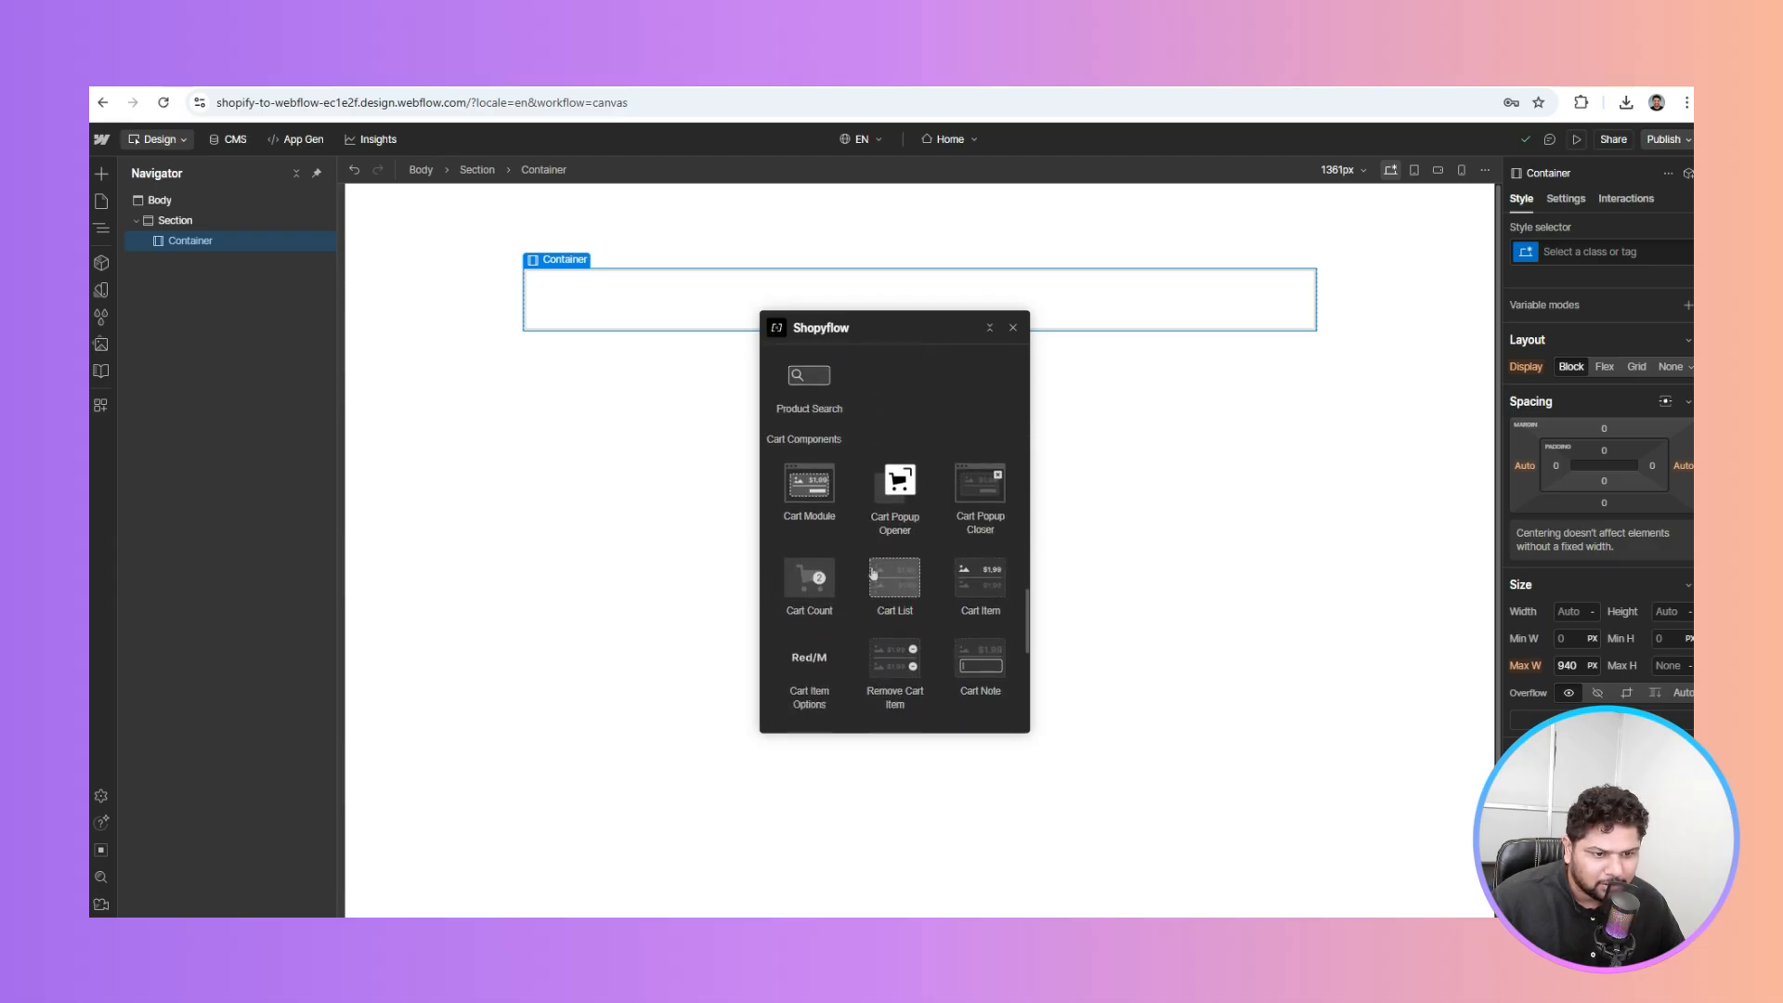
pyautogui.scroll(-3, 872, 576)
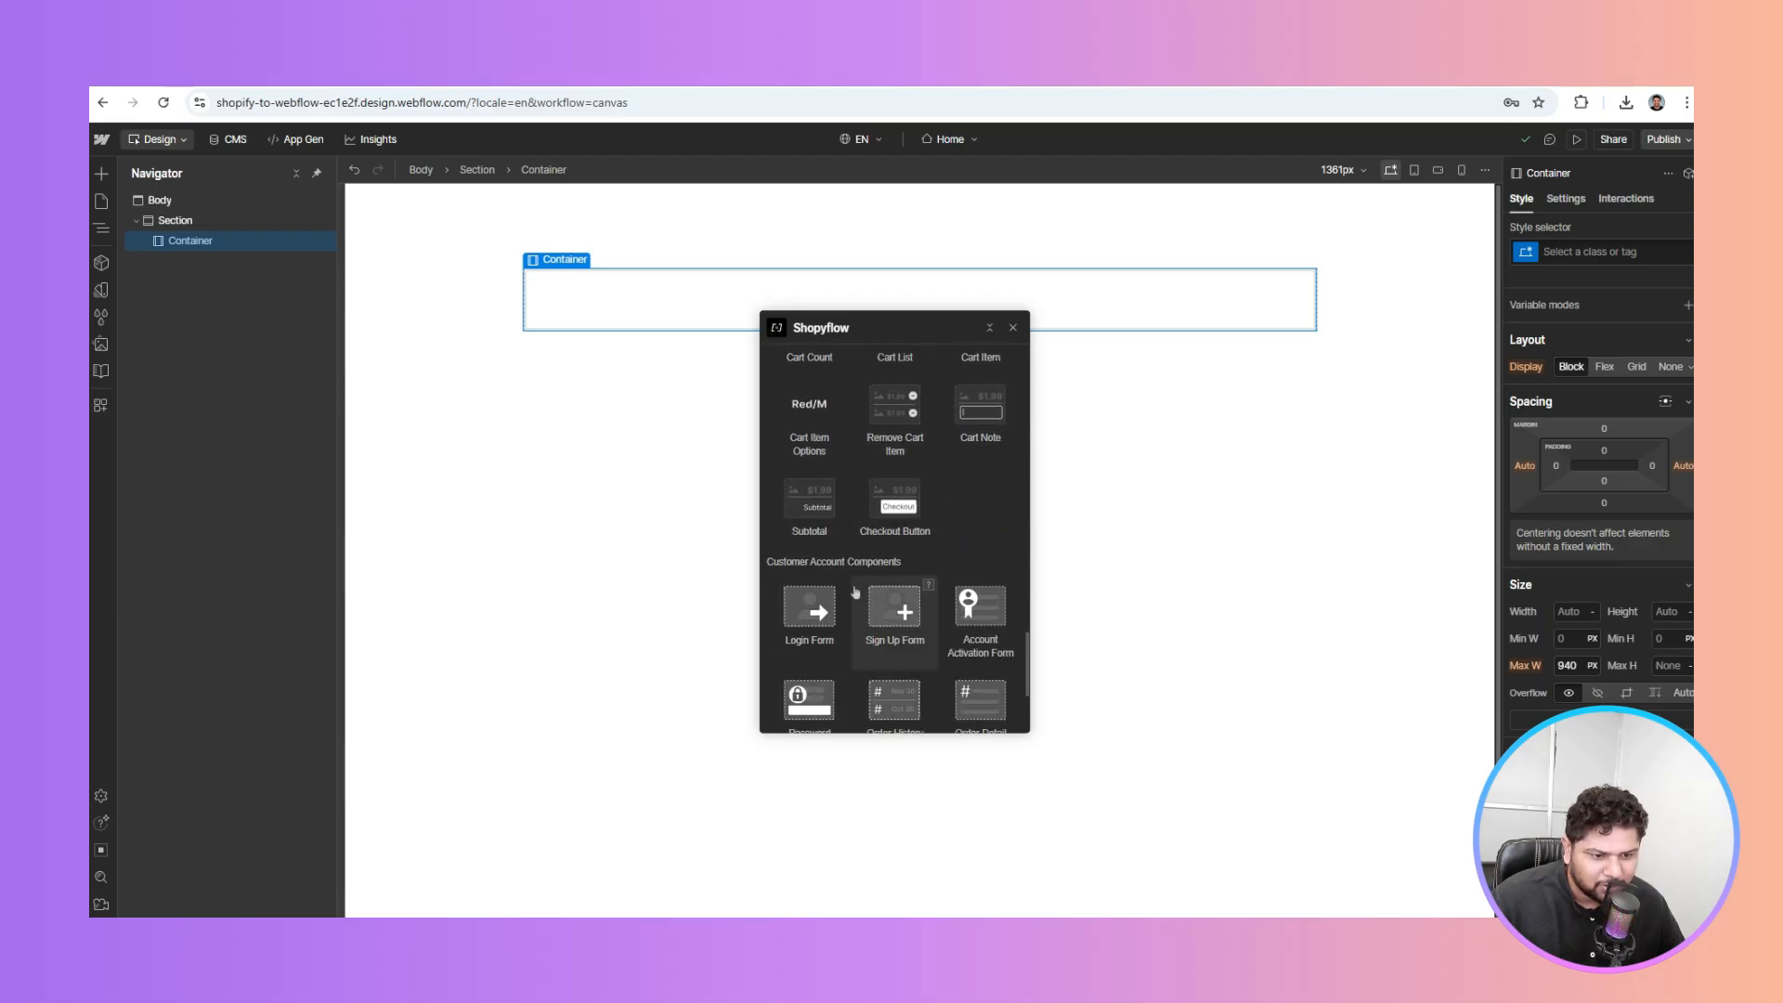
pyautogui.scroll(-3, 856, 592)
pyautogui.scroll(3, 855, 592)
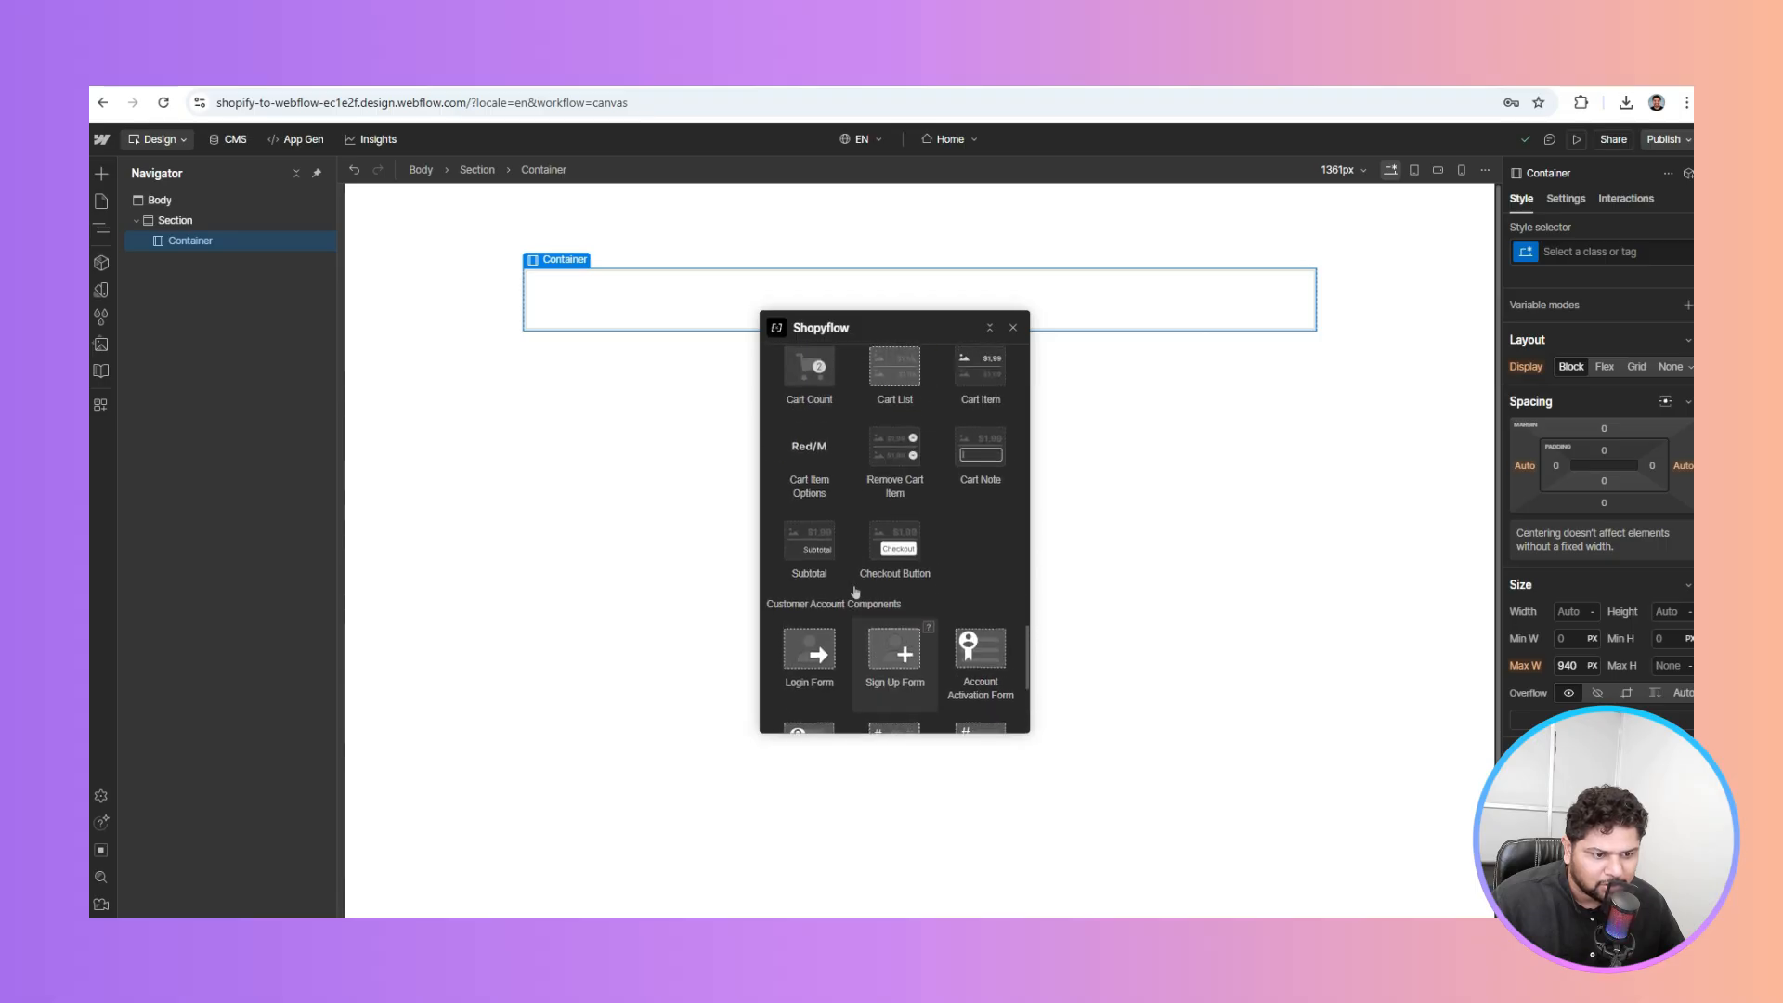
pyautogui.scroll(2, 855, 591)
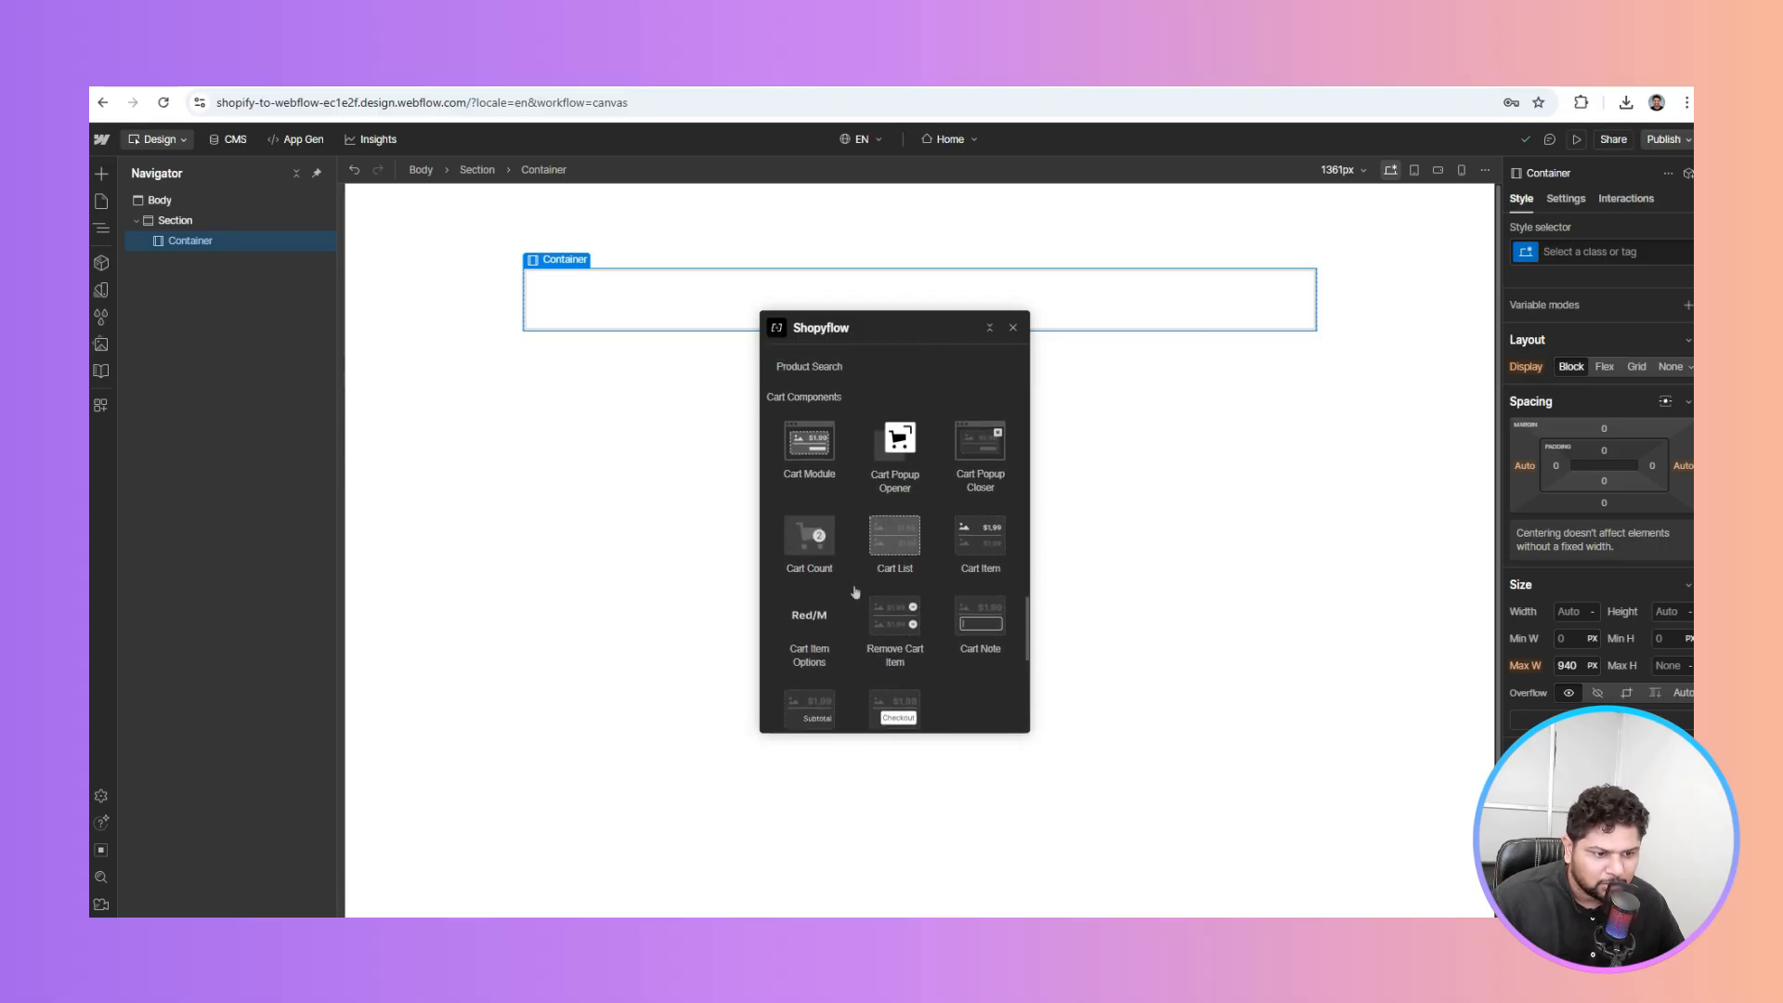
pyautogui.scroll(2, 856, 592)
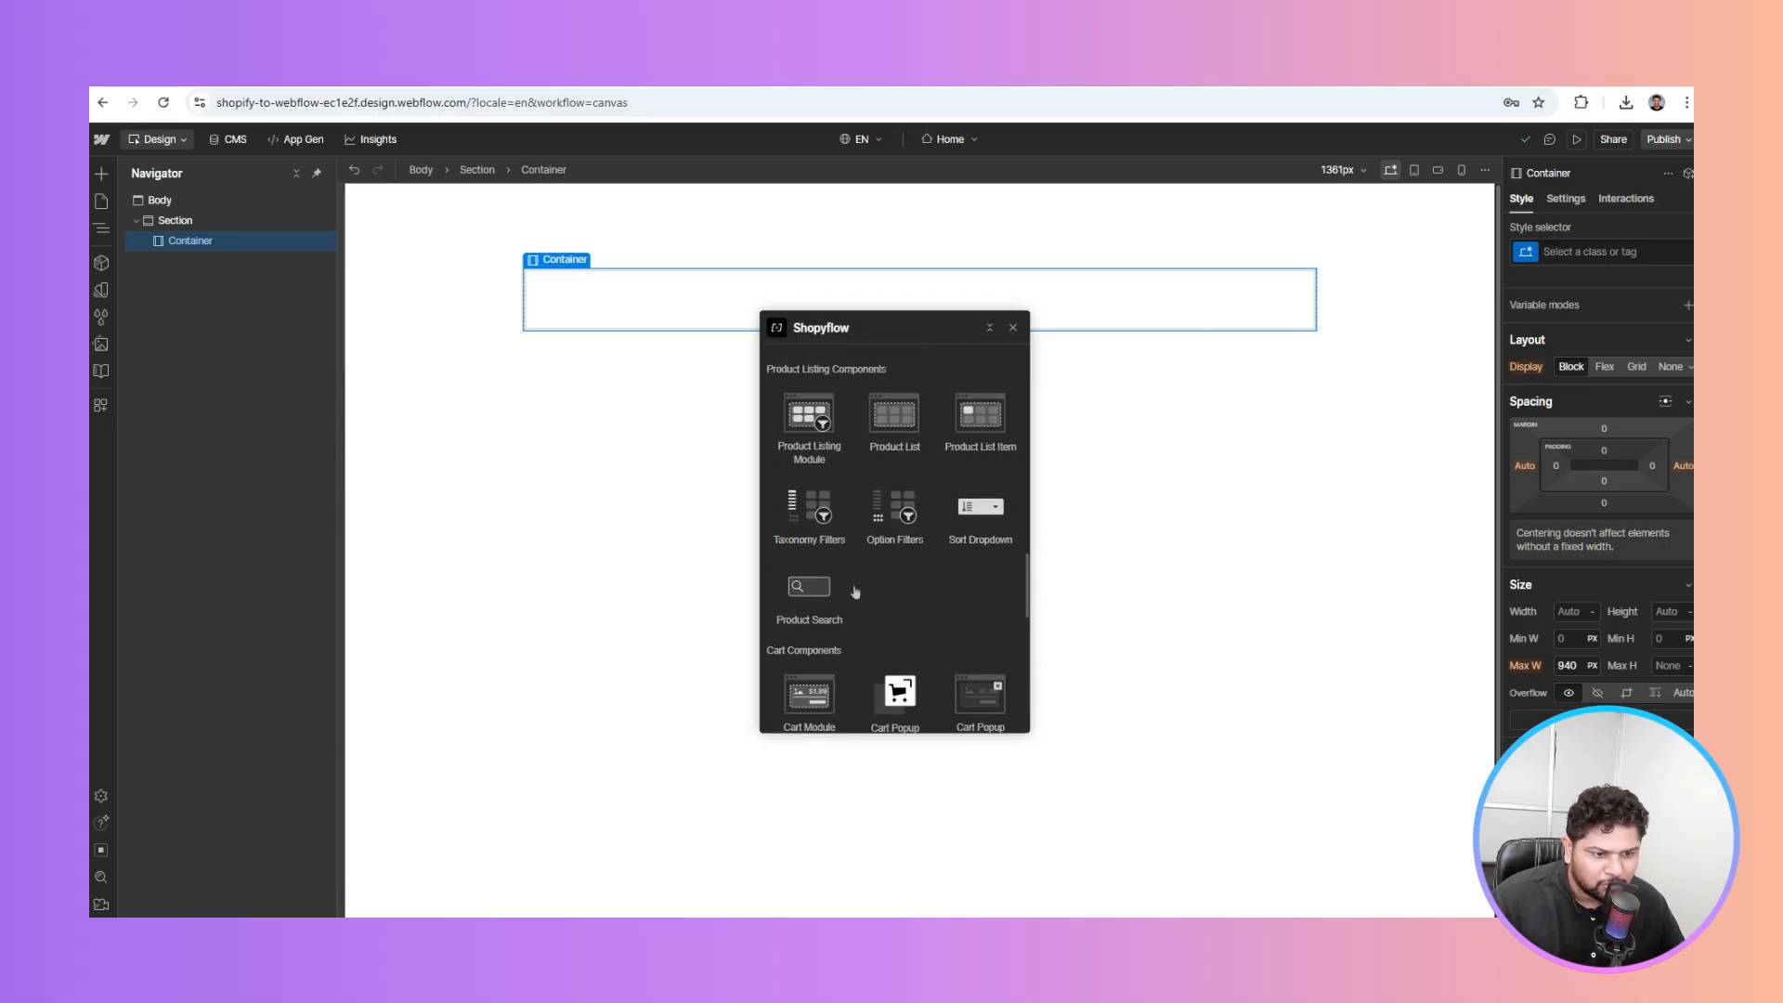
pyautogui.click(804, 419)
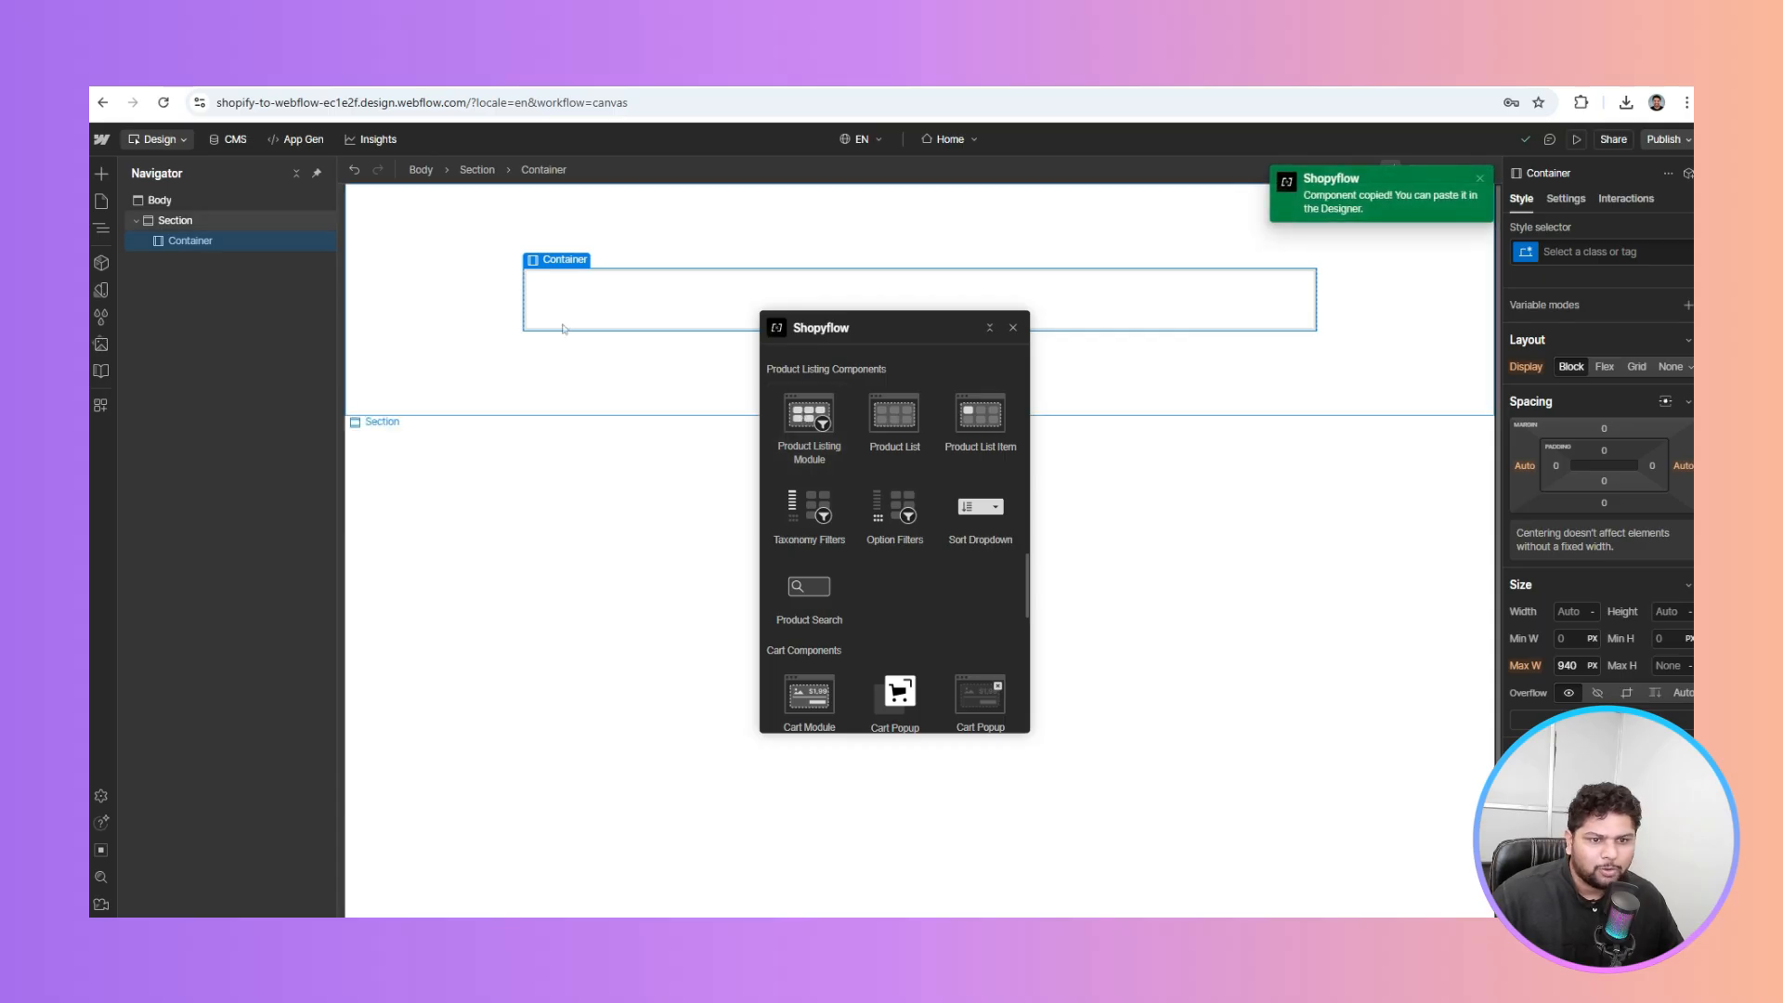
pyautogui.hotkey('ctrl', 'v')
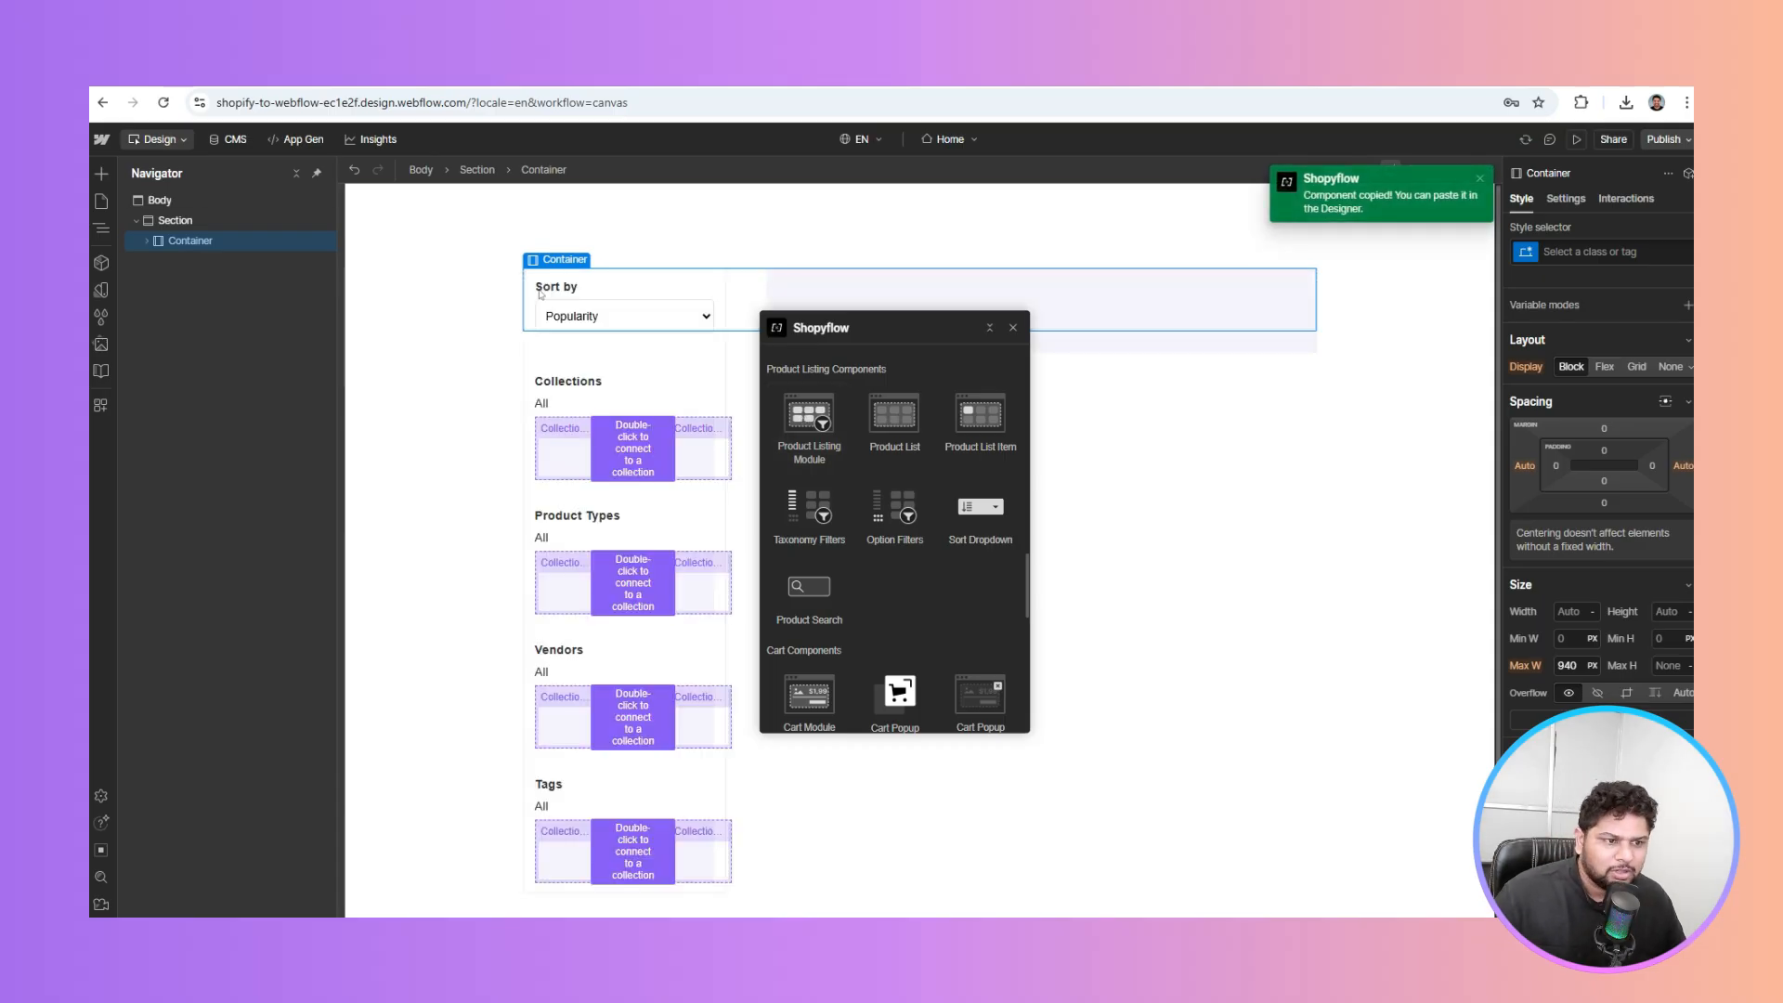
# Source the Collections filter list from the Collections CMS collection
pyautogui.click(1200, 434)
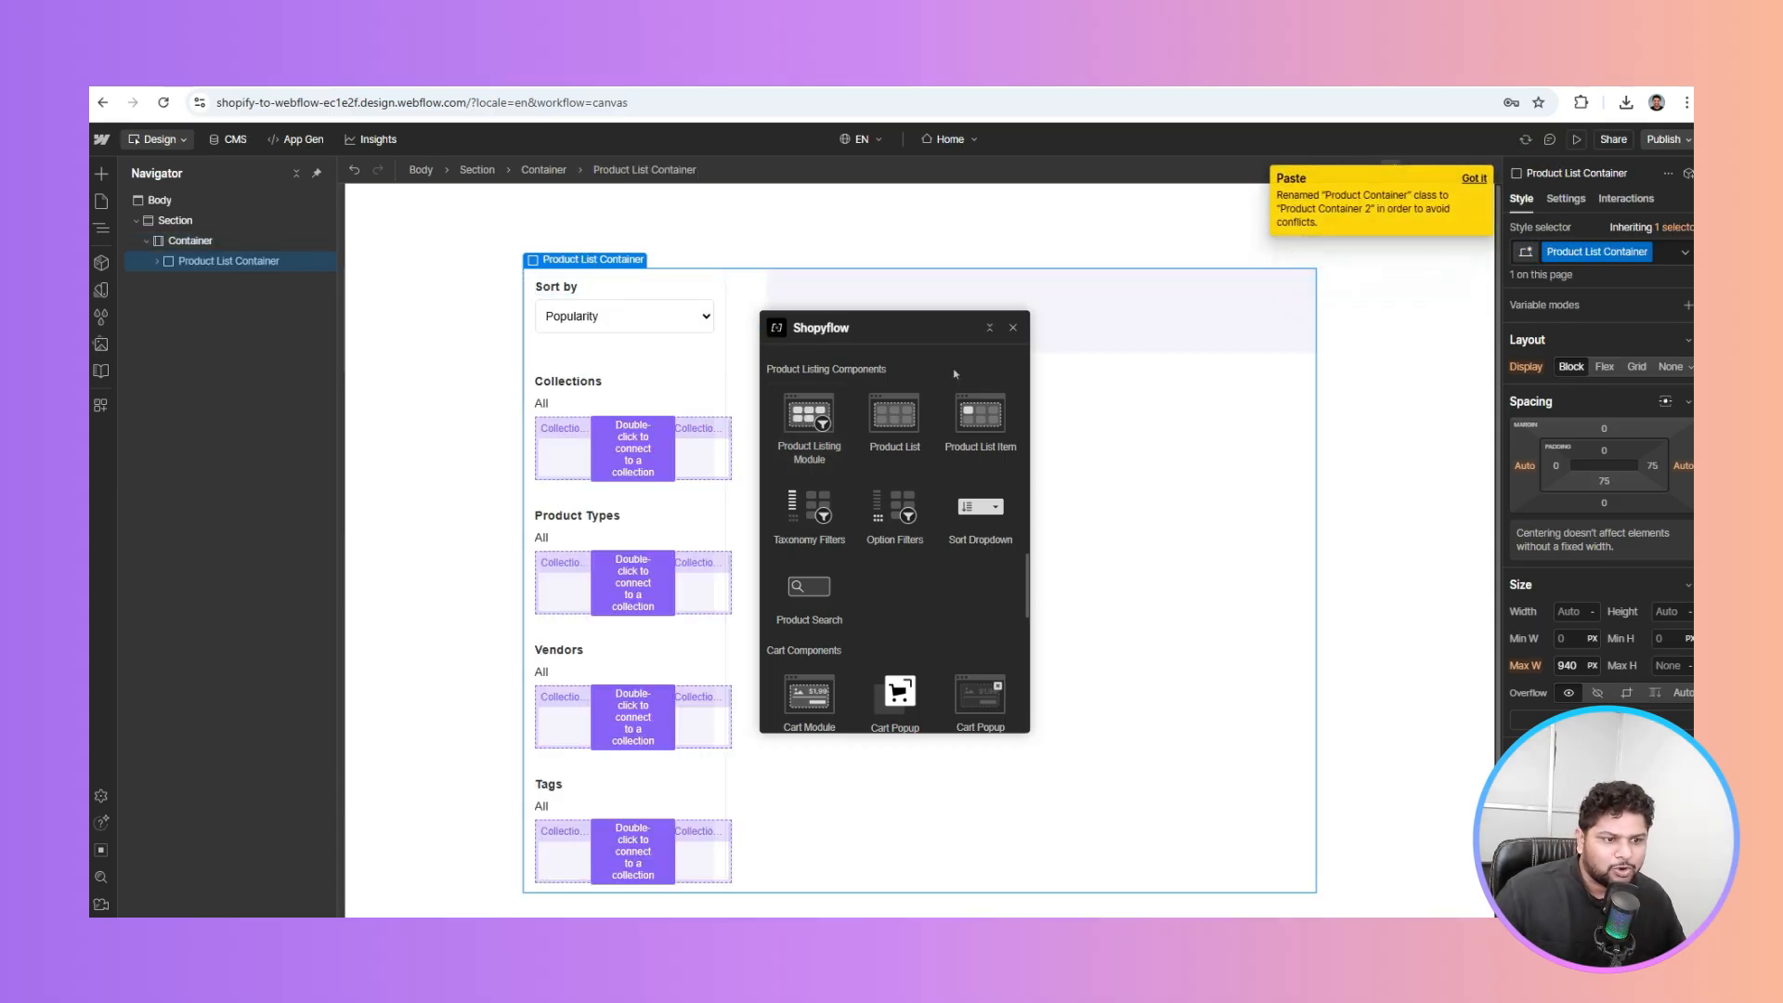
pyautogui.click(990, 329)
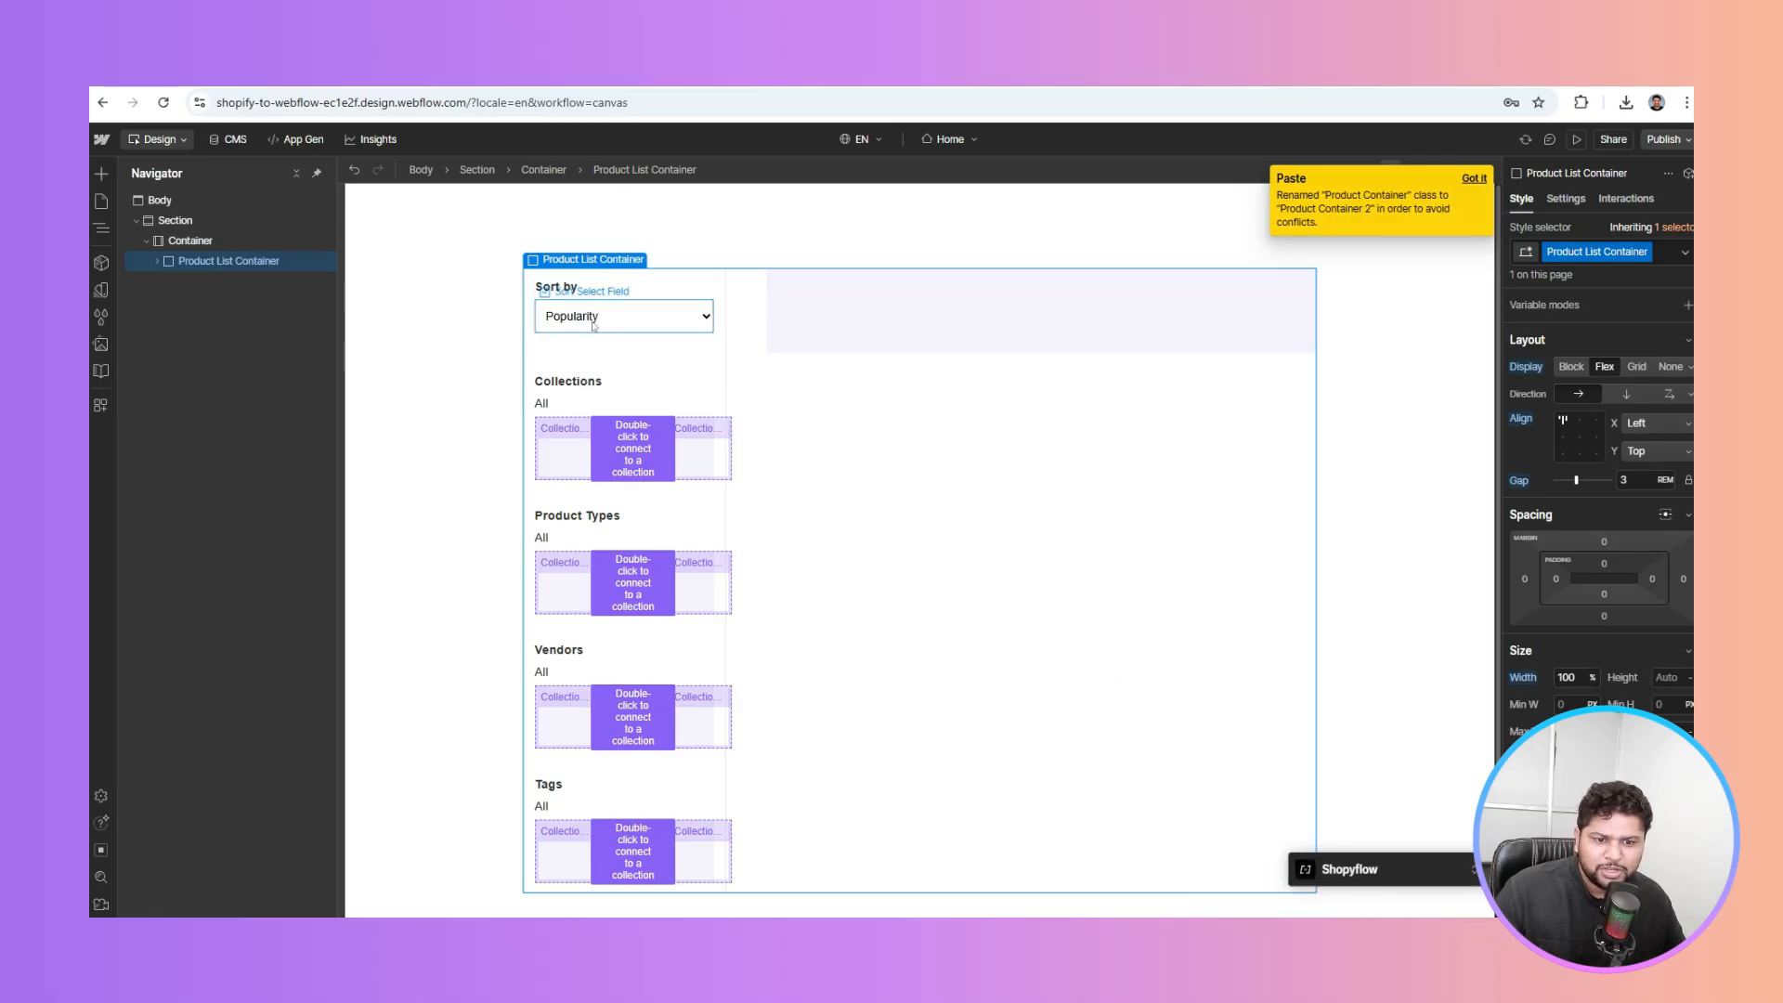
pyautogui.click(553, 451)
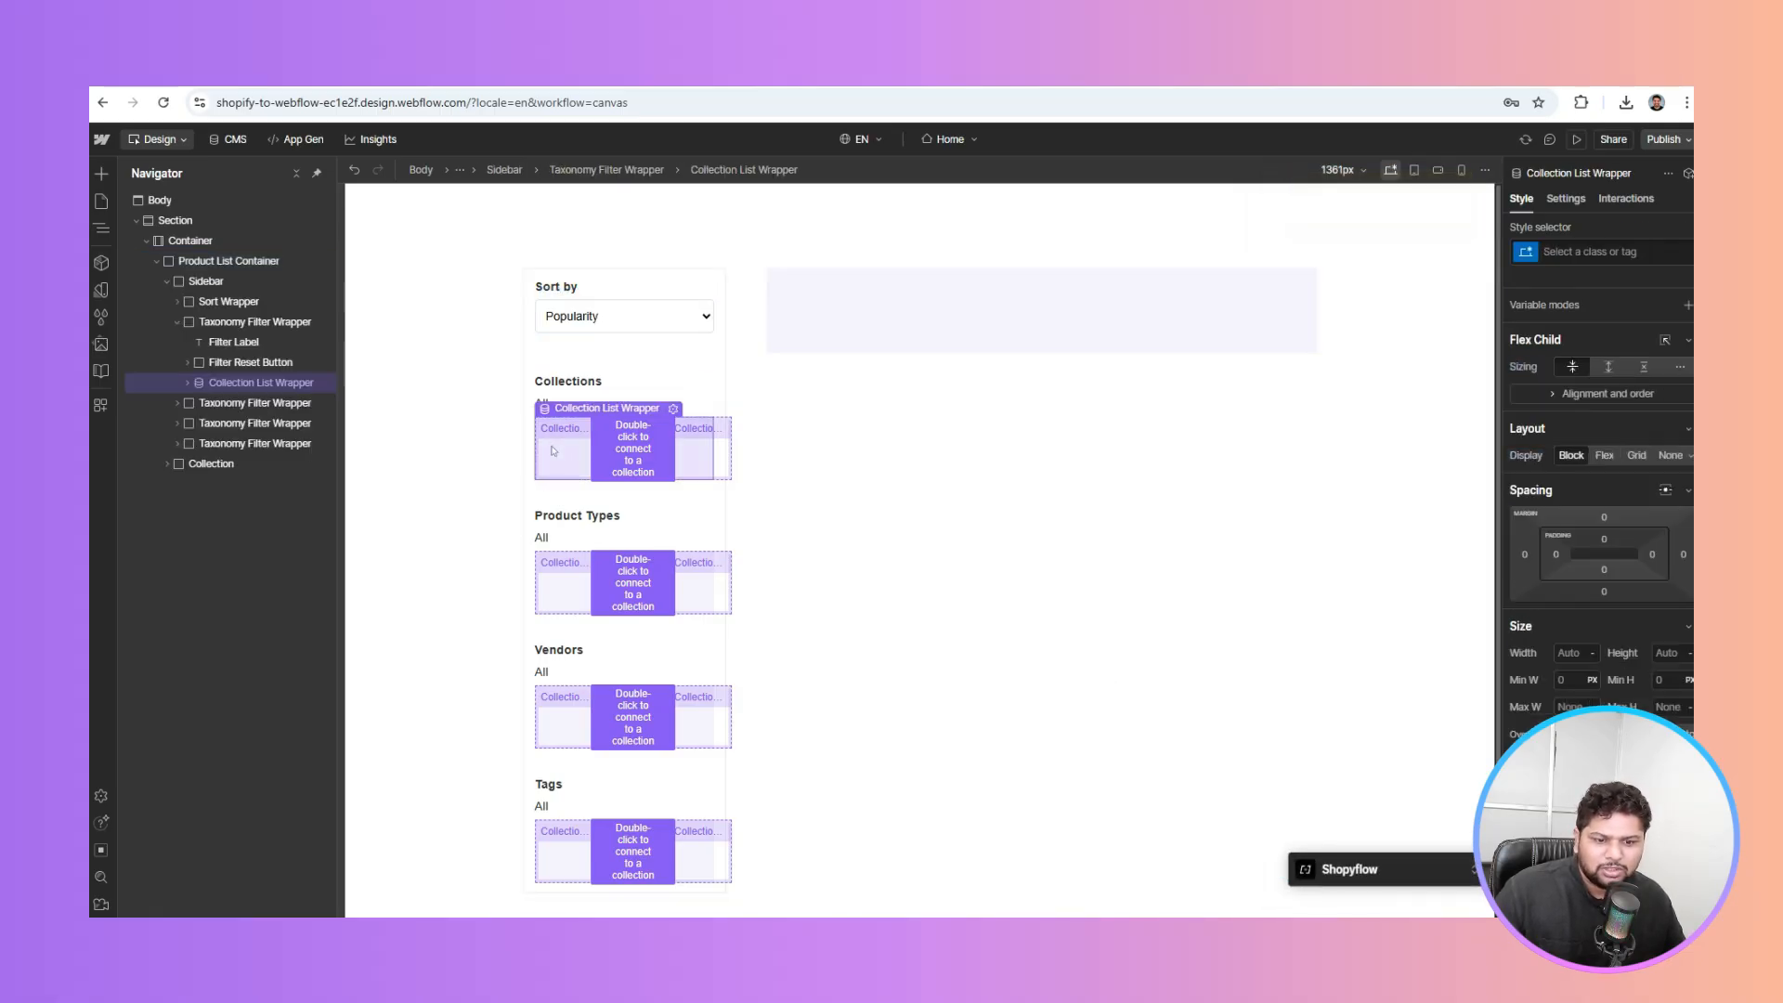
pyautogui.scroll(-1, 553, 450)
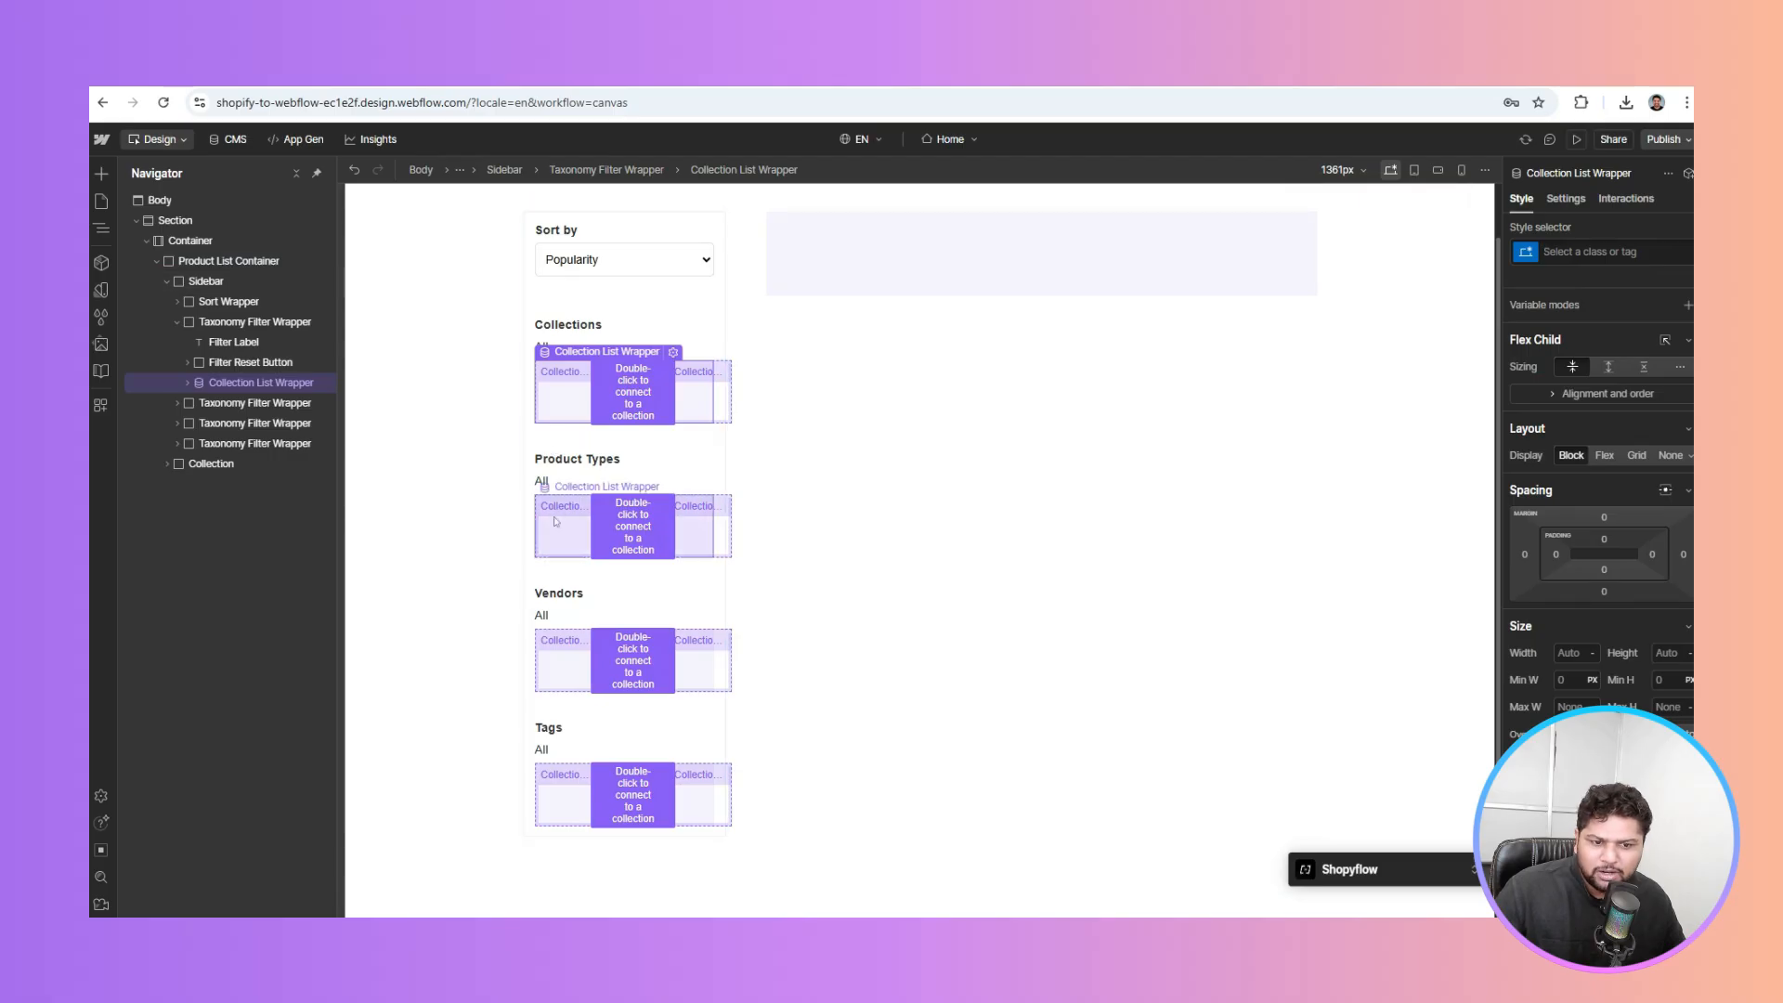
pyautogui.click(1556, 202)
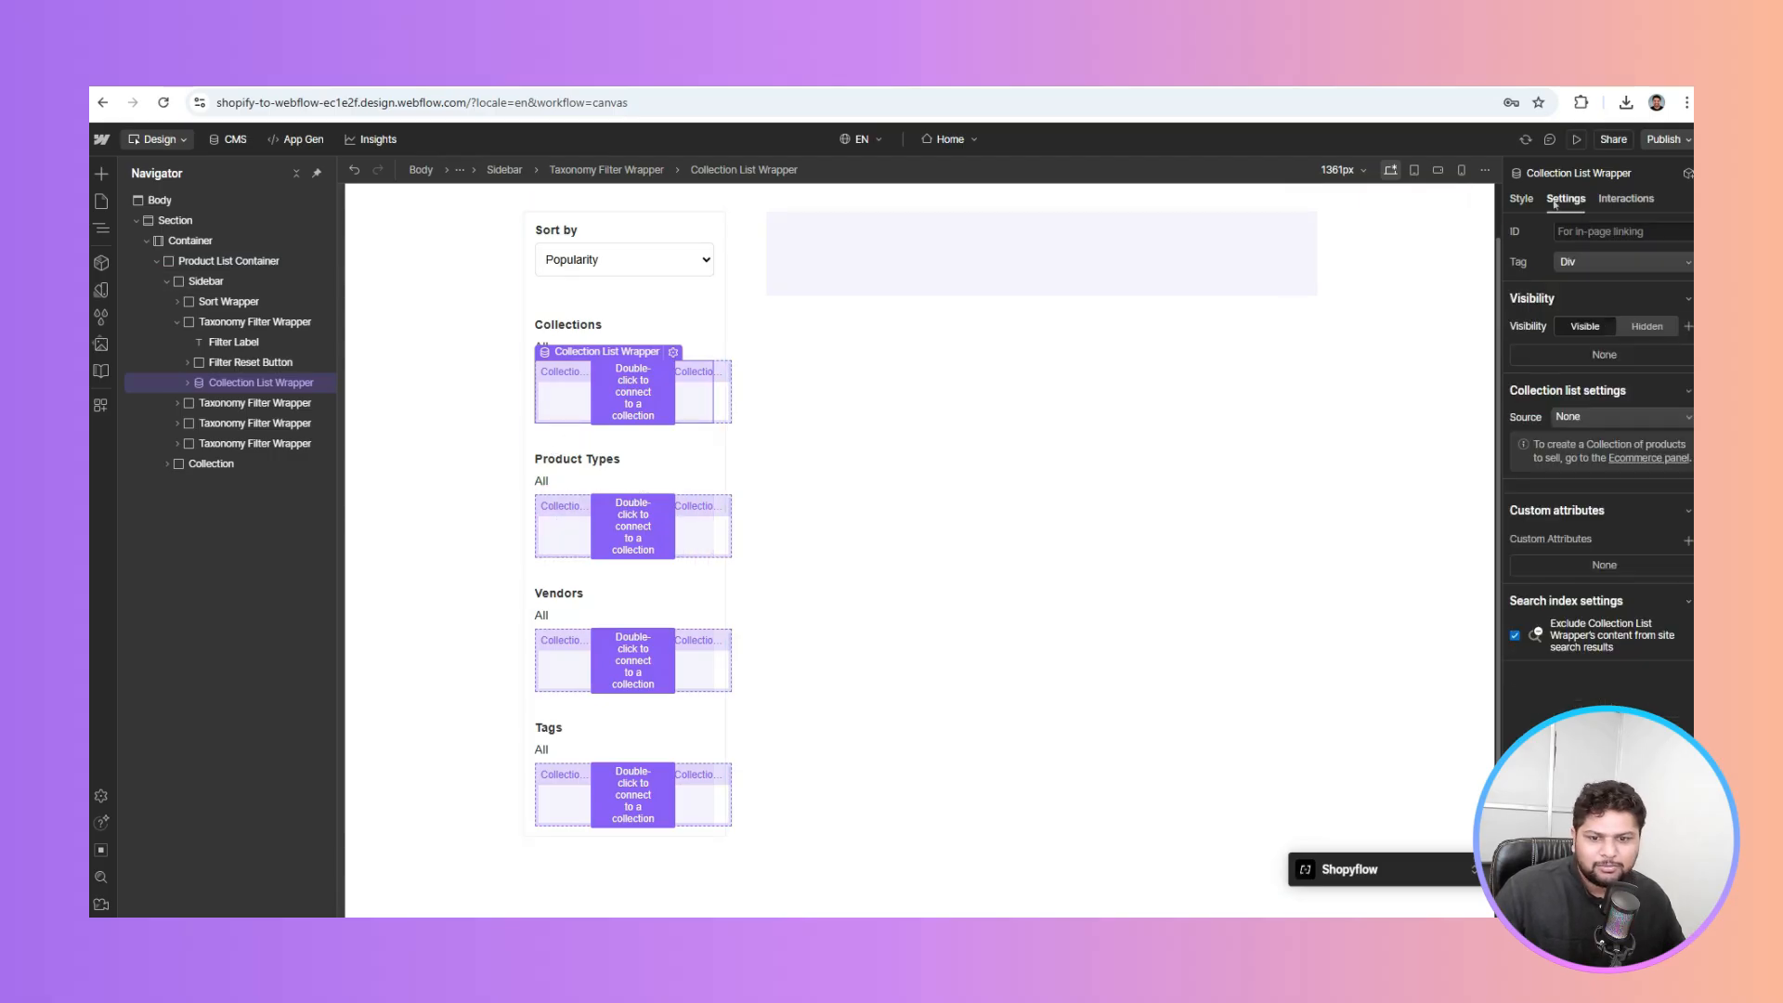
pyautogui.click(1577, 419)
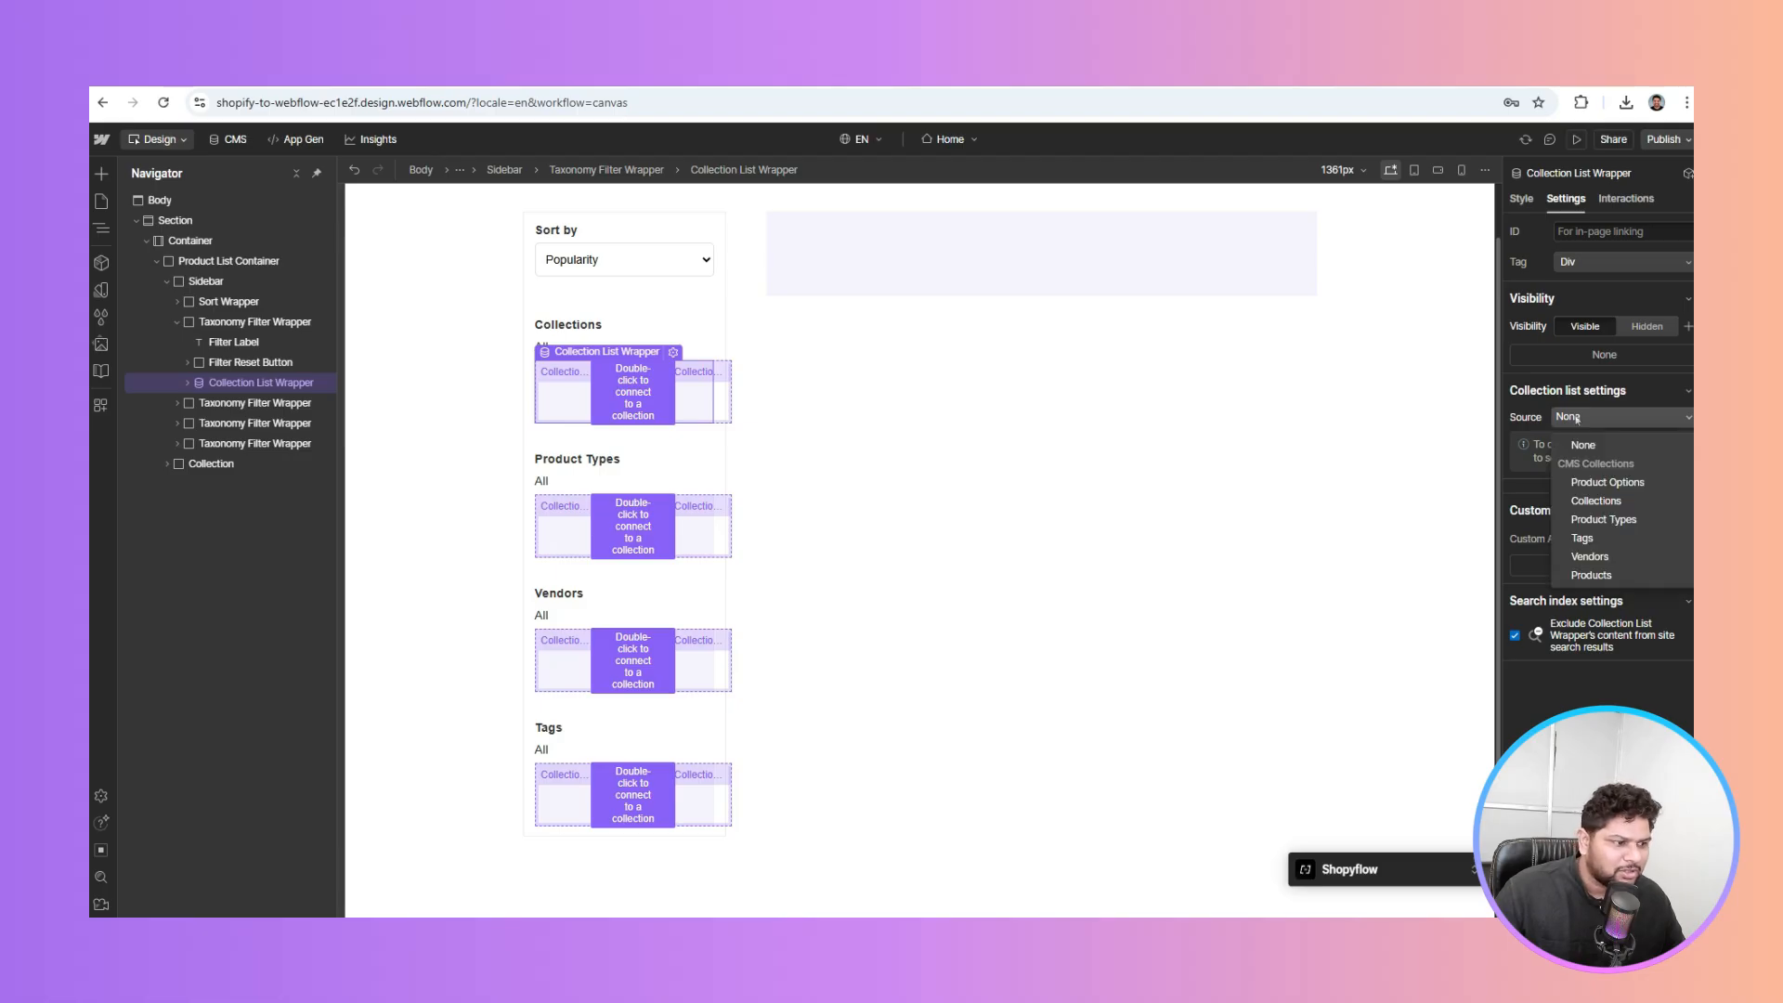
pyautogui.click(1596, 501)
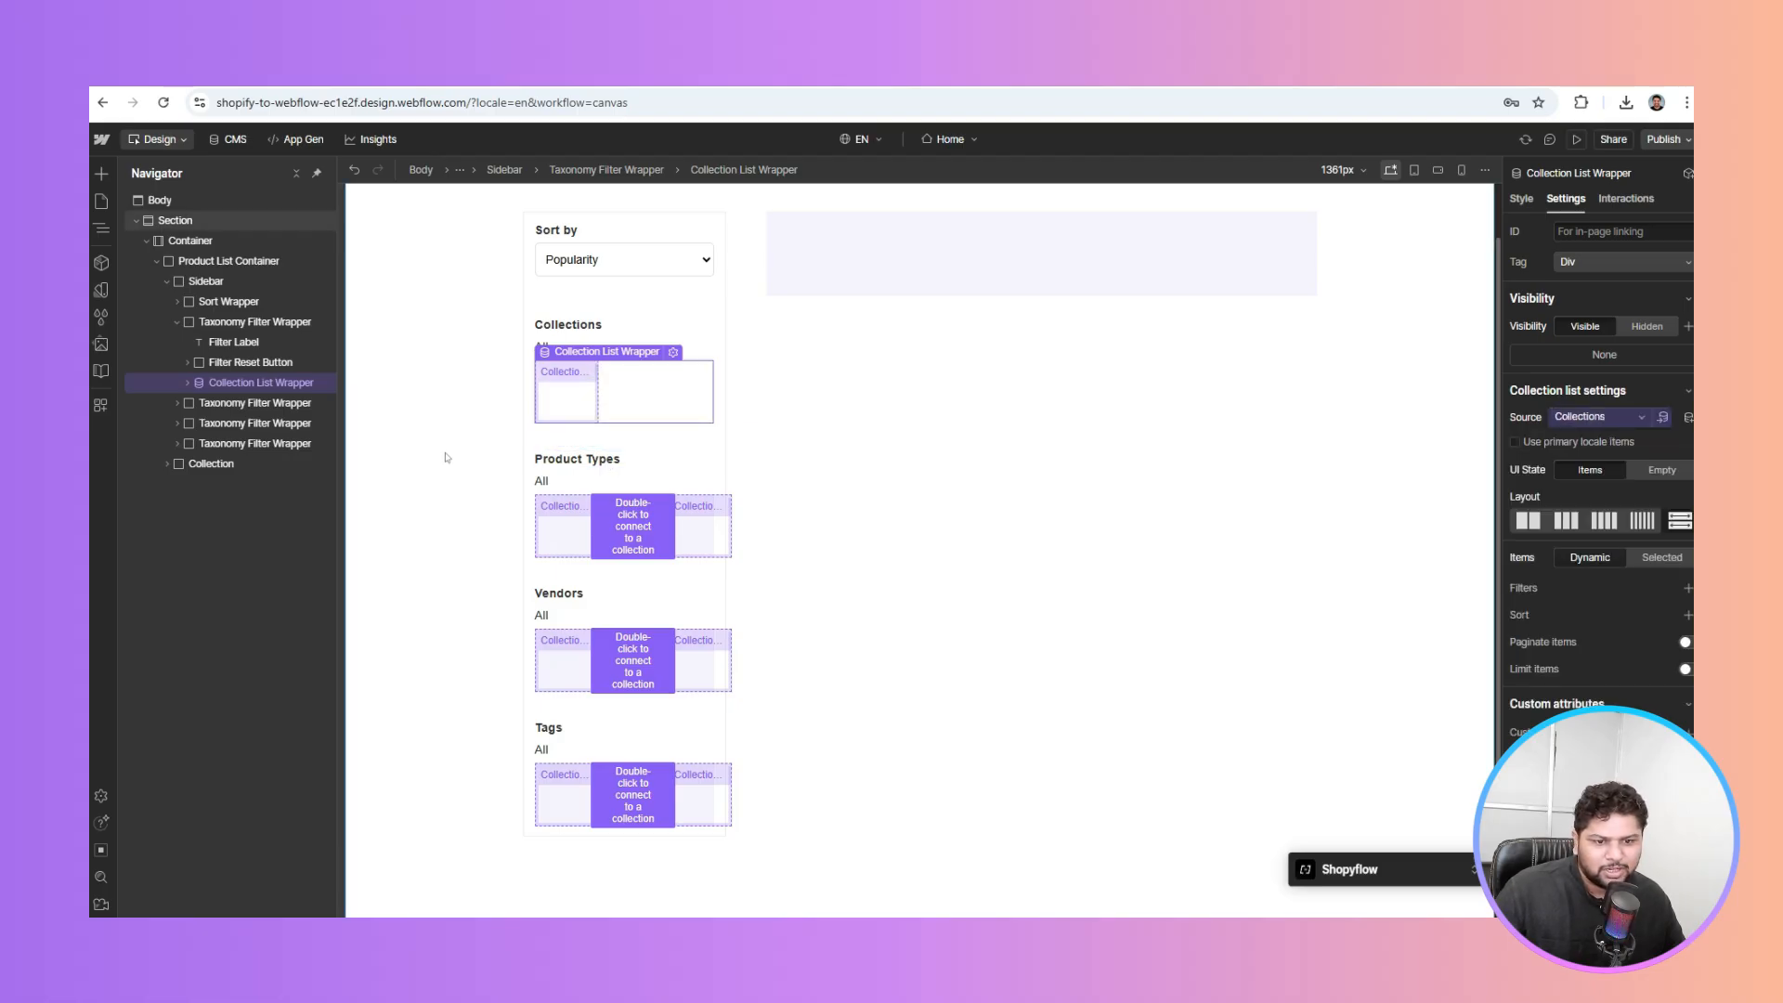
# Source the Product Types, Vendors and Tags filter lists from their matching collections
pyautogui.click(556, 539)
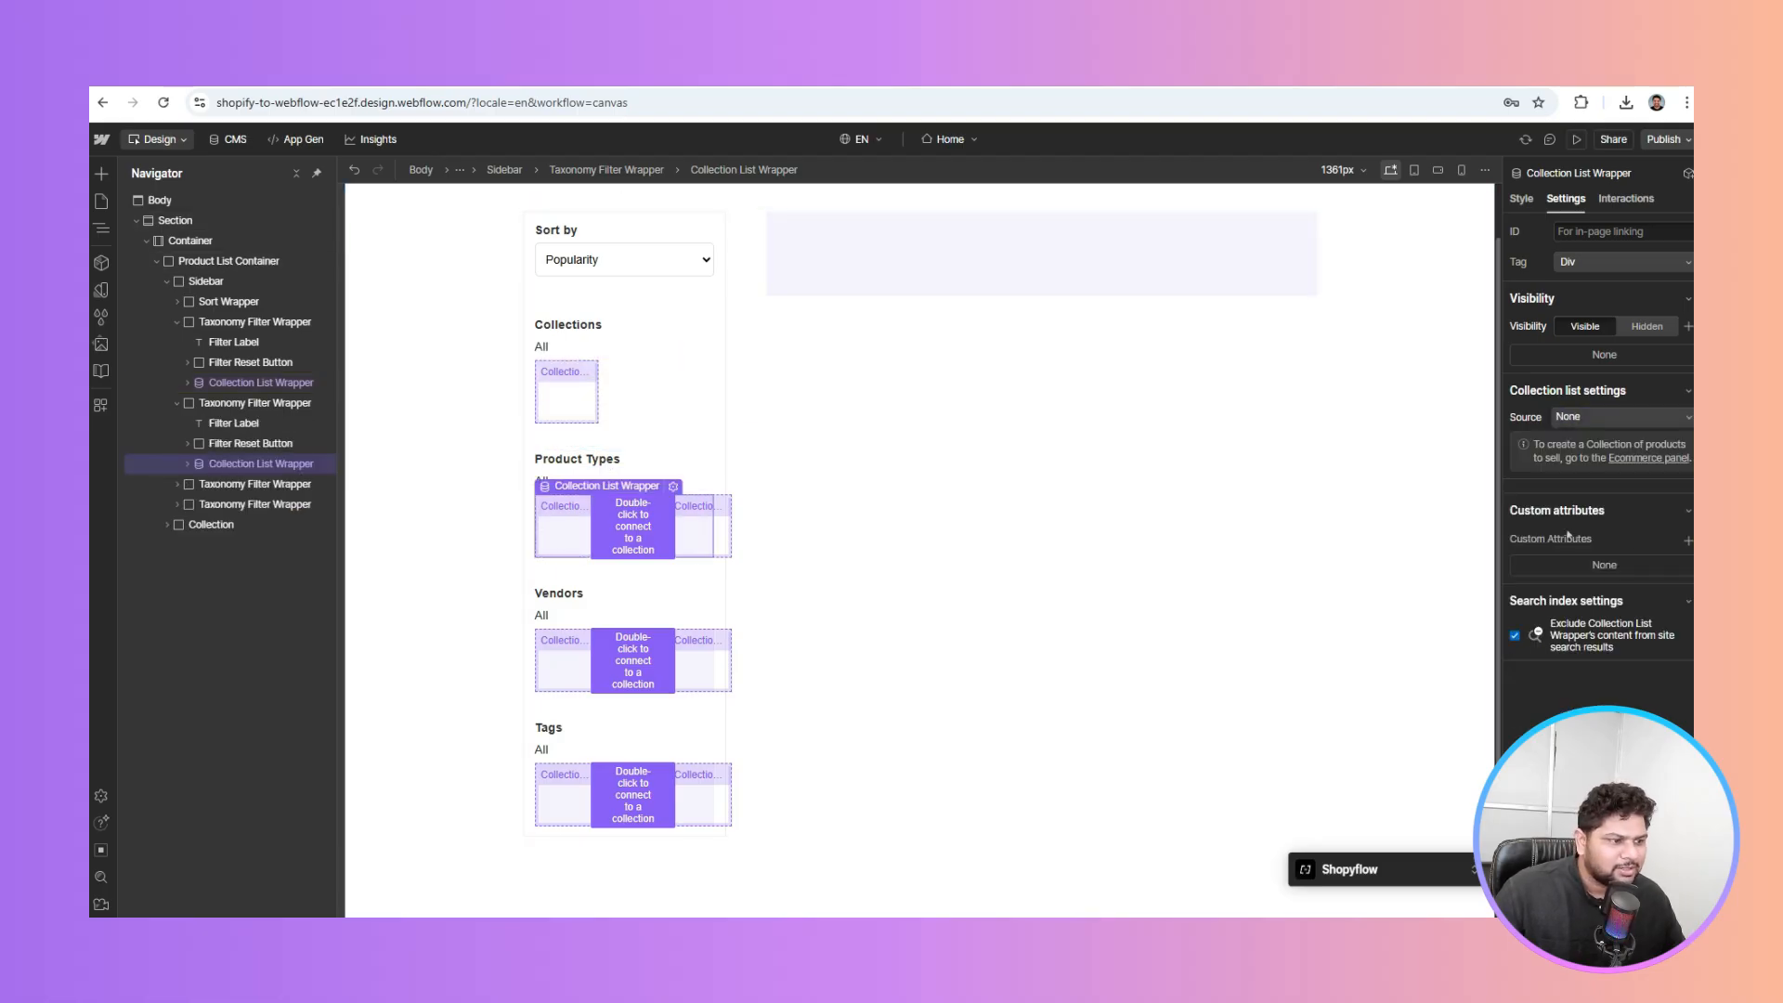
pyautogui.click(1589, 417)
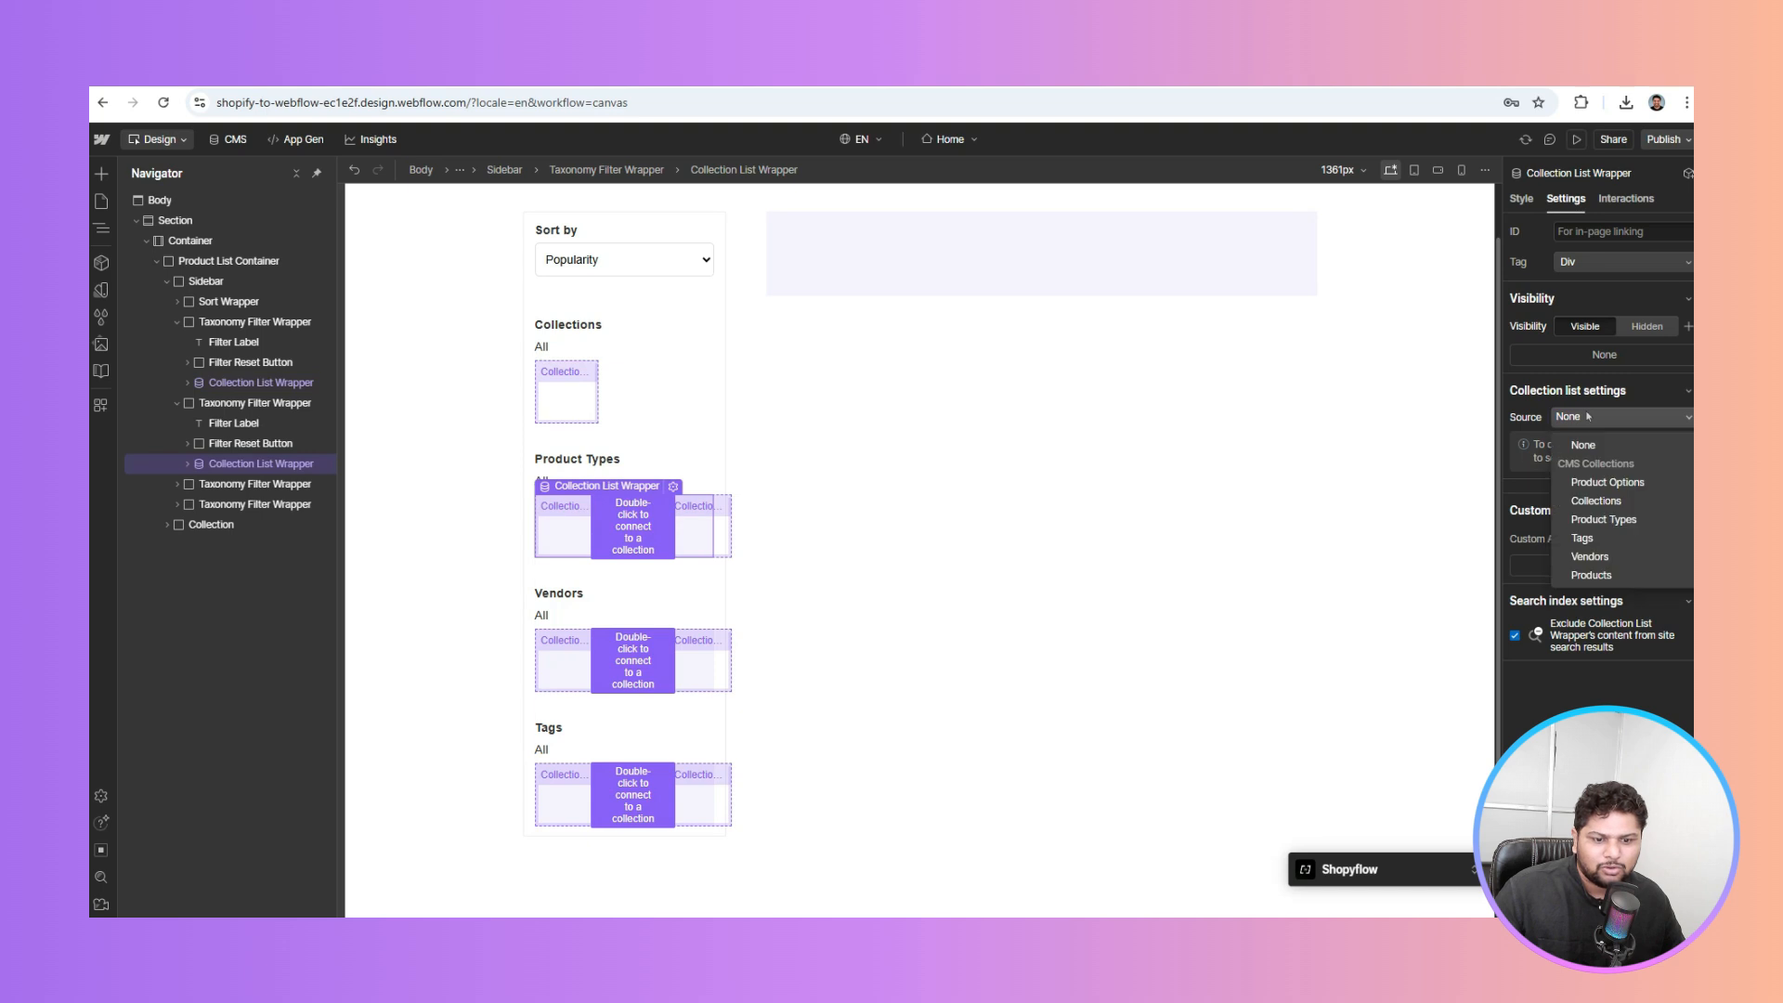
pyautogui.click(1604, 519)
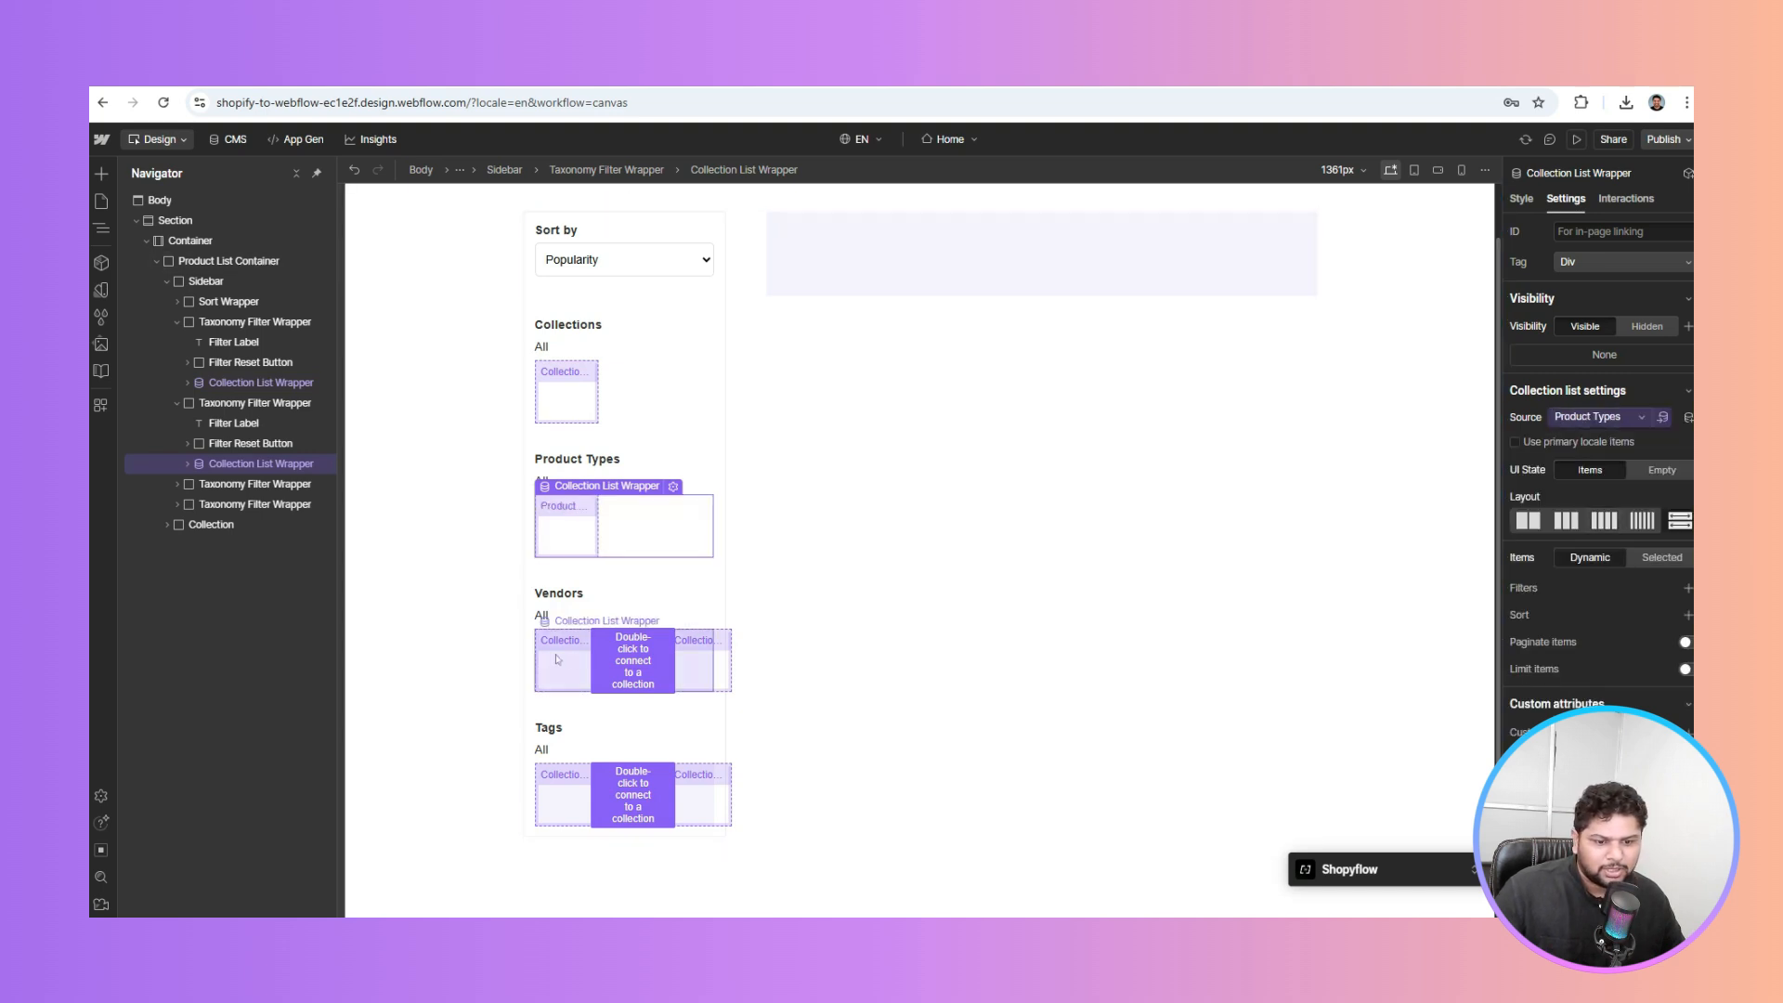
pyautogui.click(687, 681)
pyautogui.click(1577, 417)
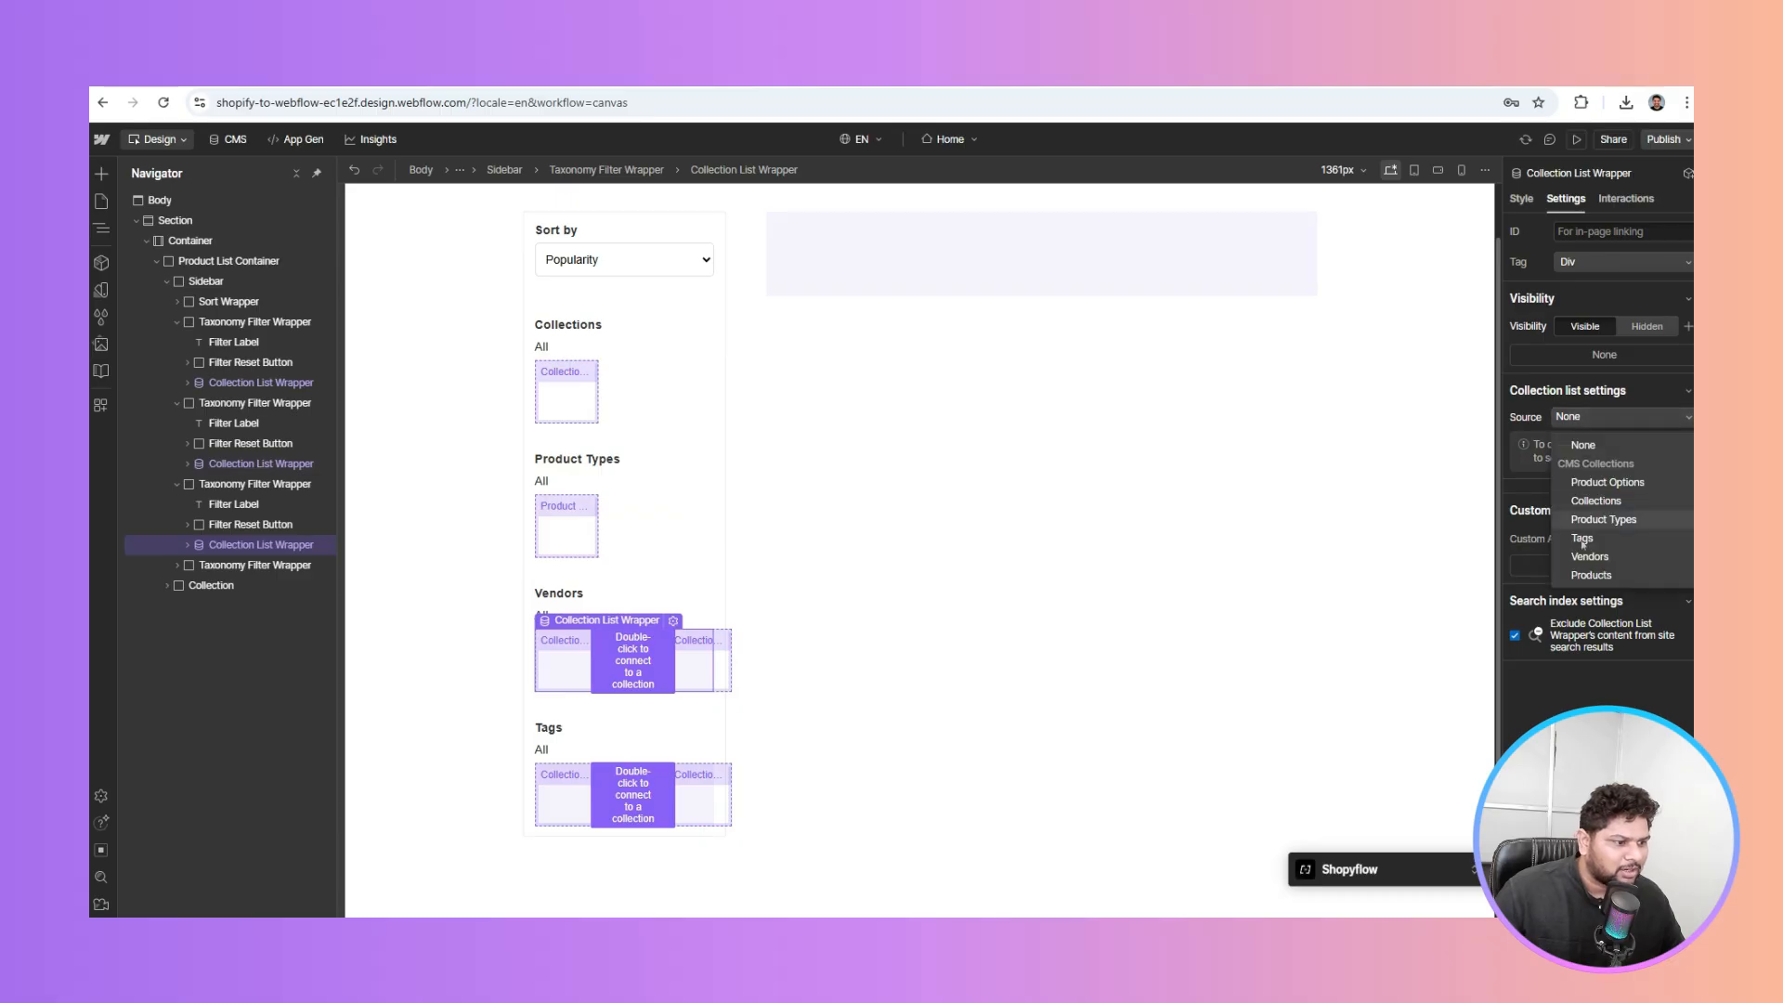
pyautogui.click(1590, 557)
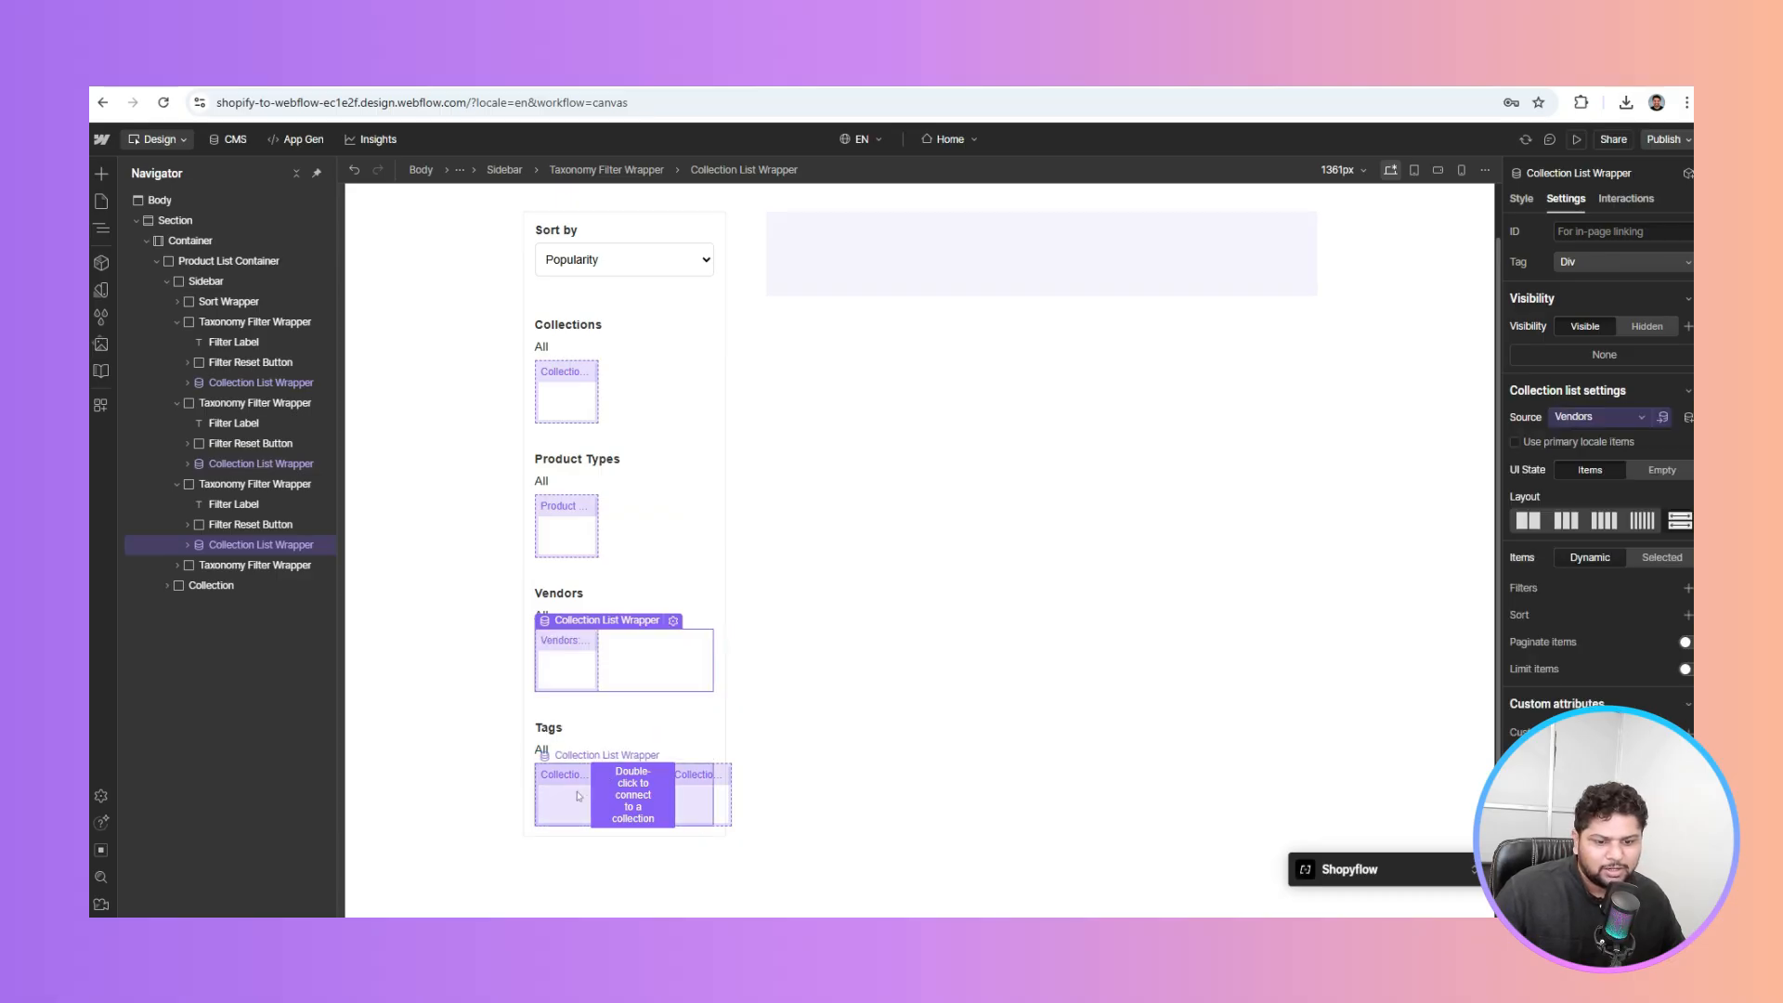
pyautogui.click(643, 788)
pyautogui.click(1590, 418)
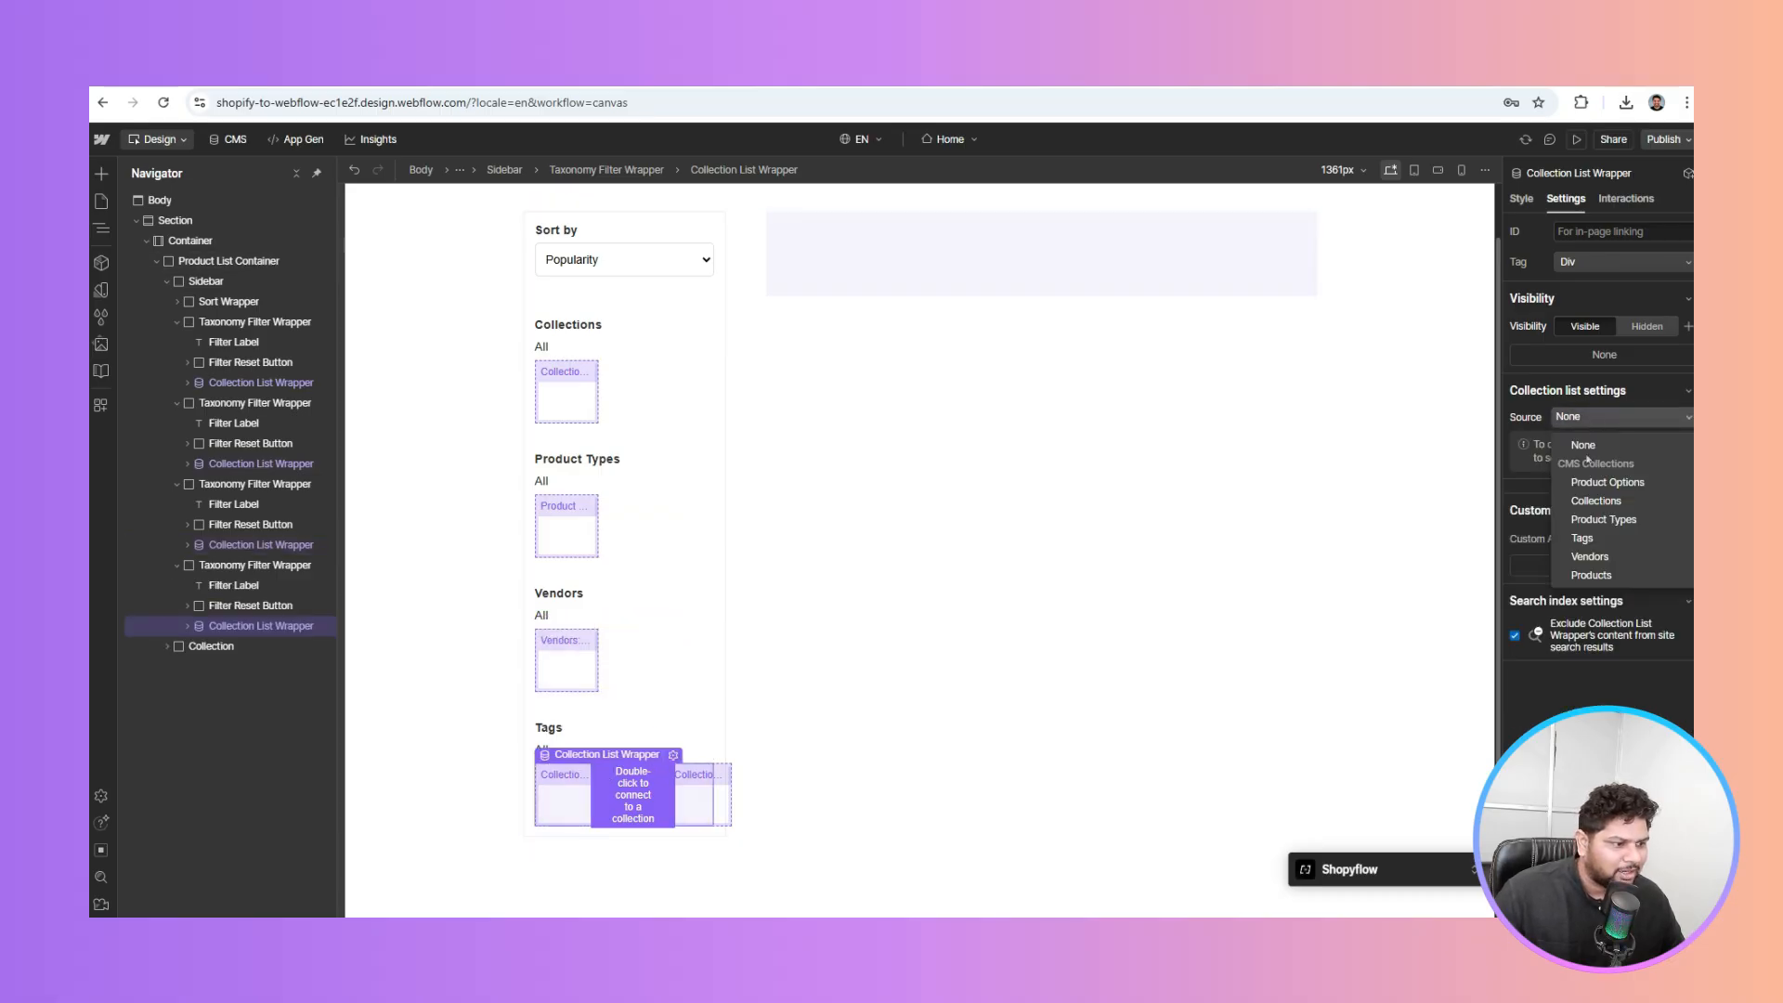
pyautogui.click(1581, 539)
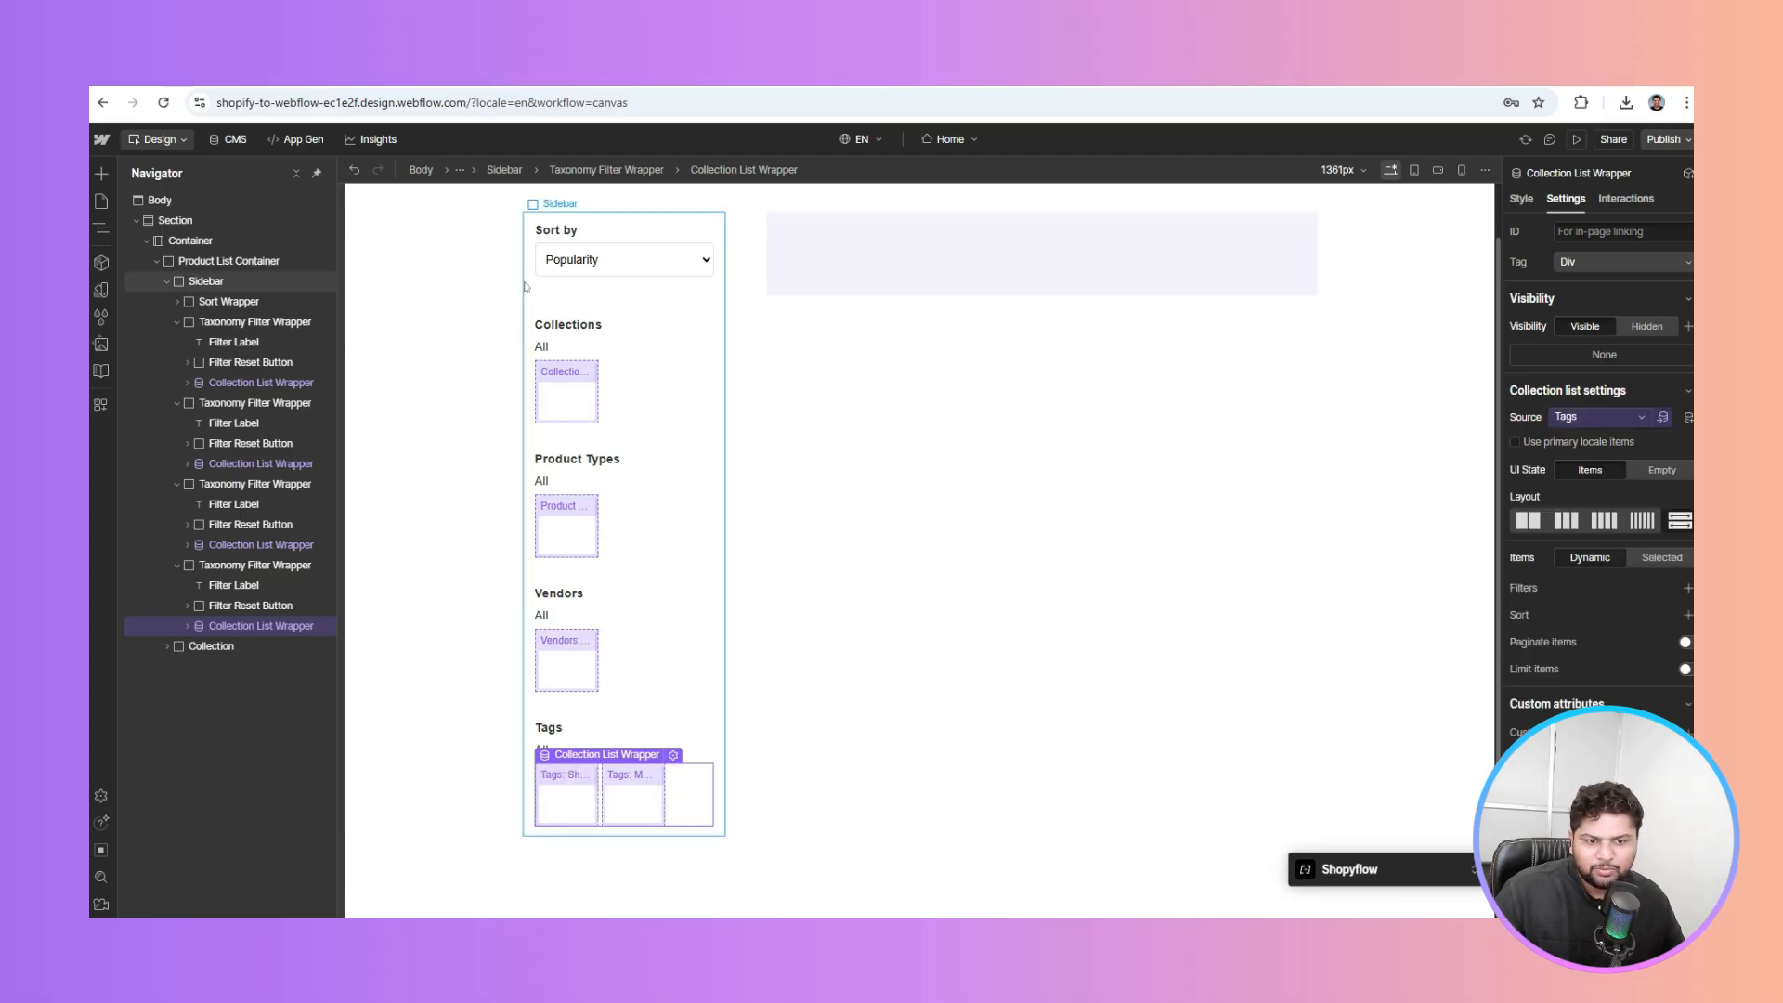
pyautogui.click(566, 394)
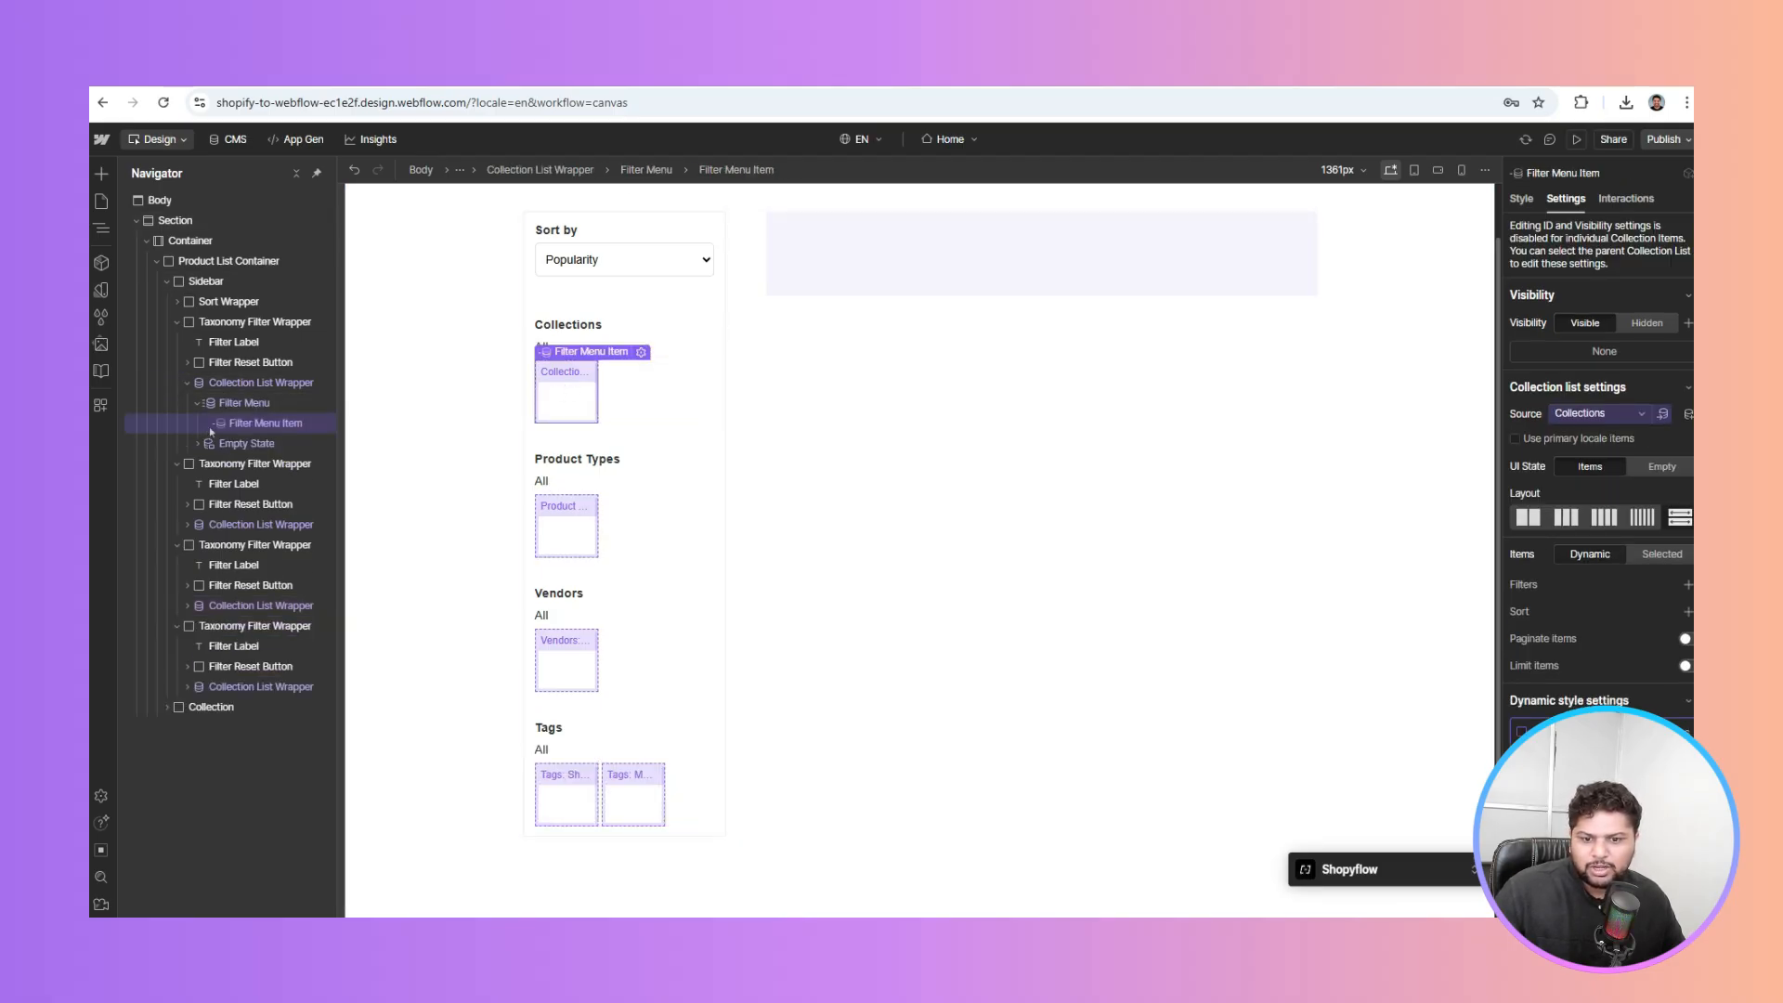
# Add a Text Block to the Collections item bound to each collection's Name
pyautogui.hotkey('ctrl', 'k')
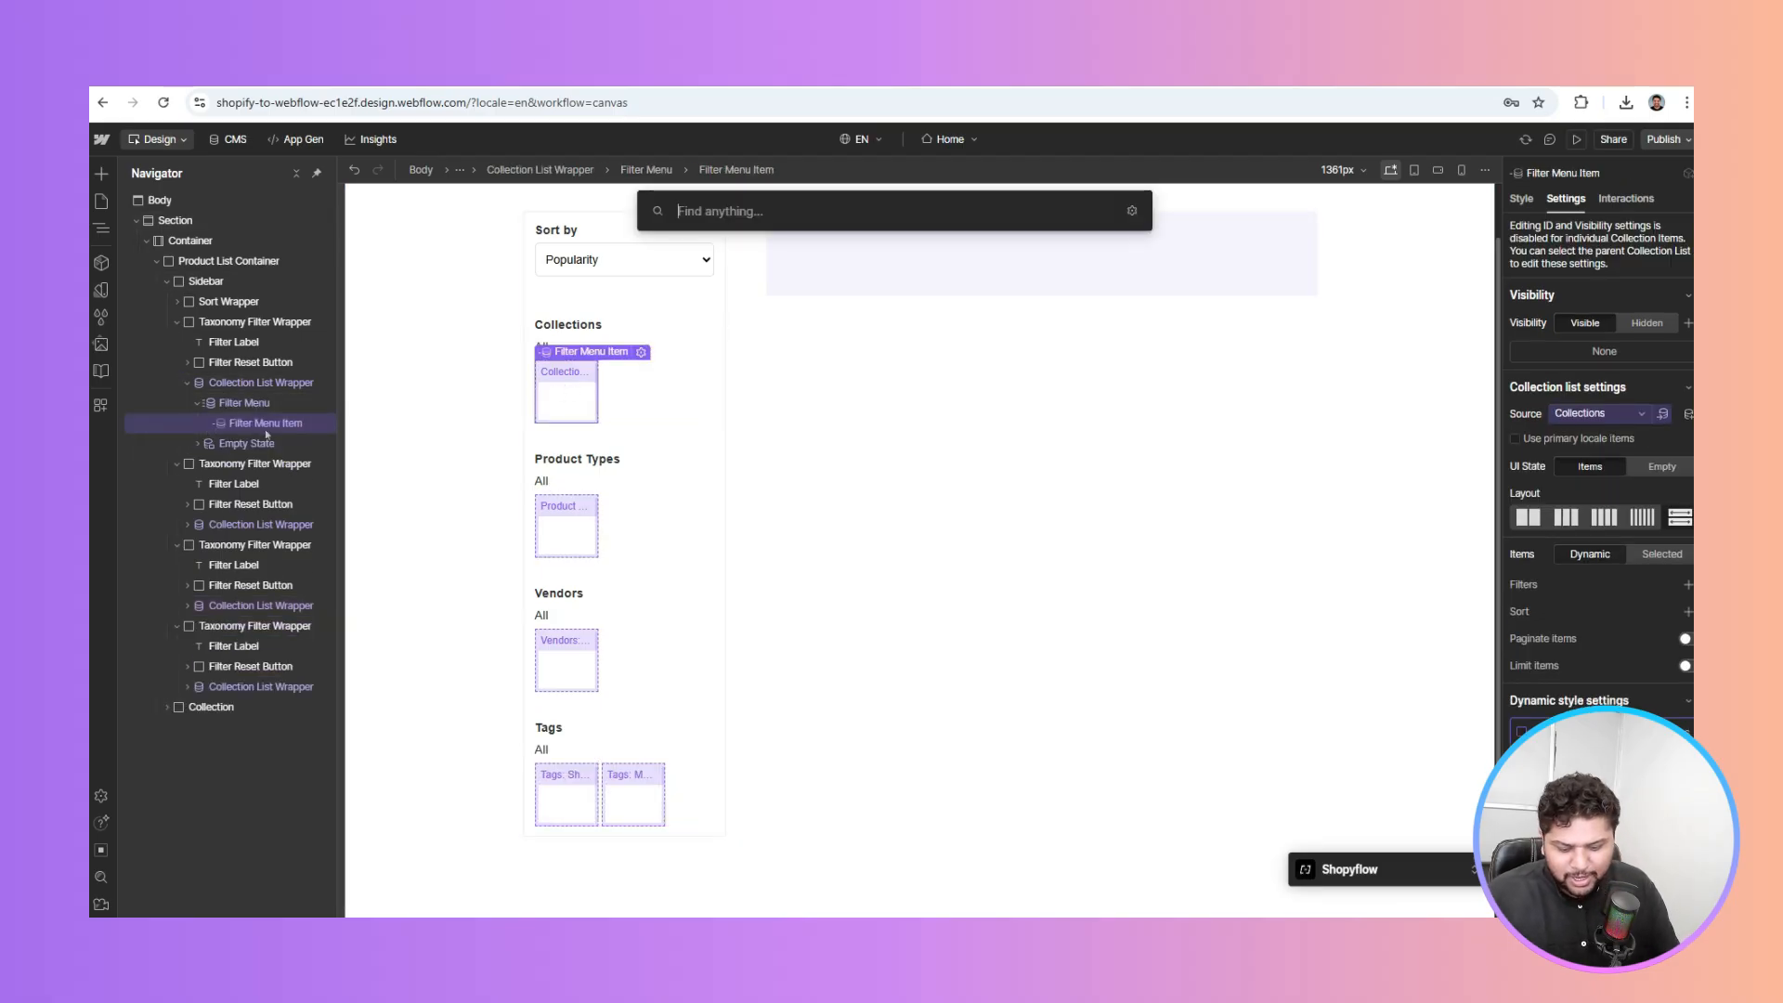
pyautogui.write('te')
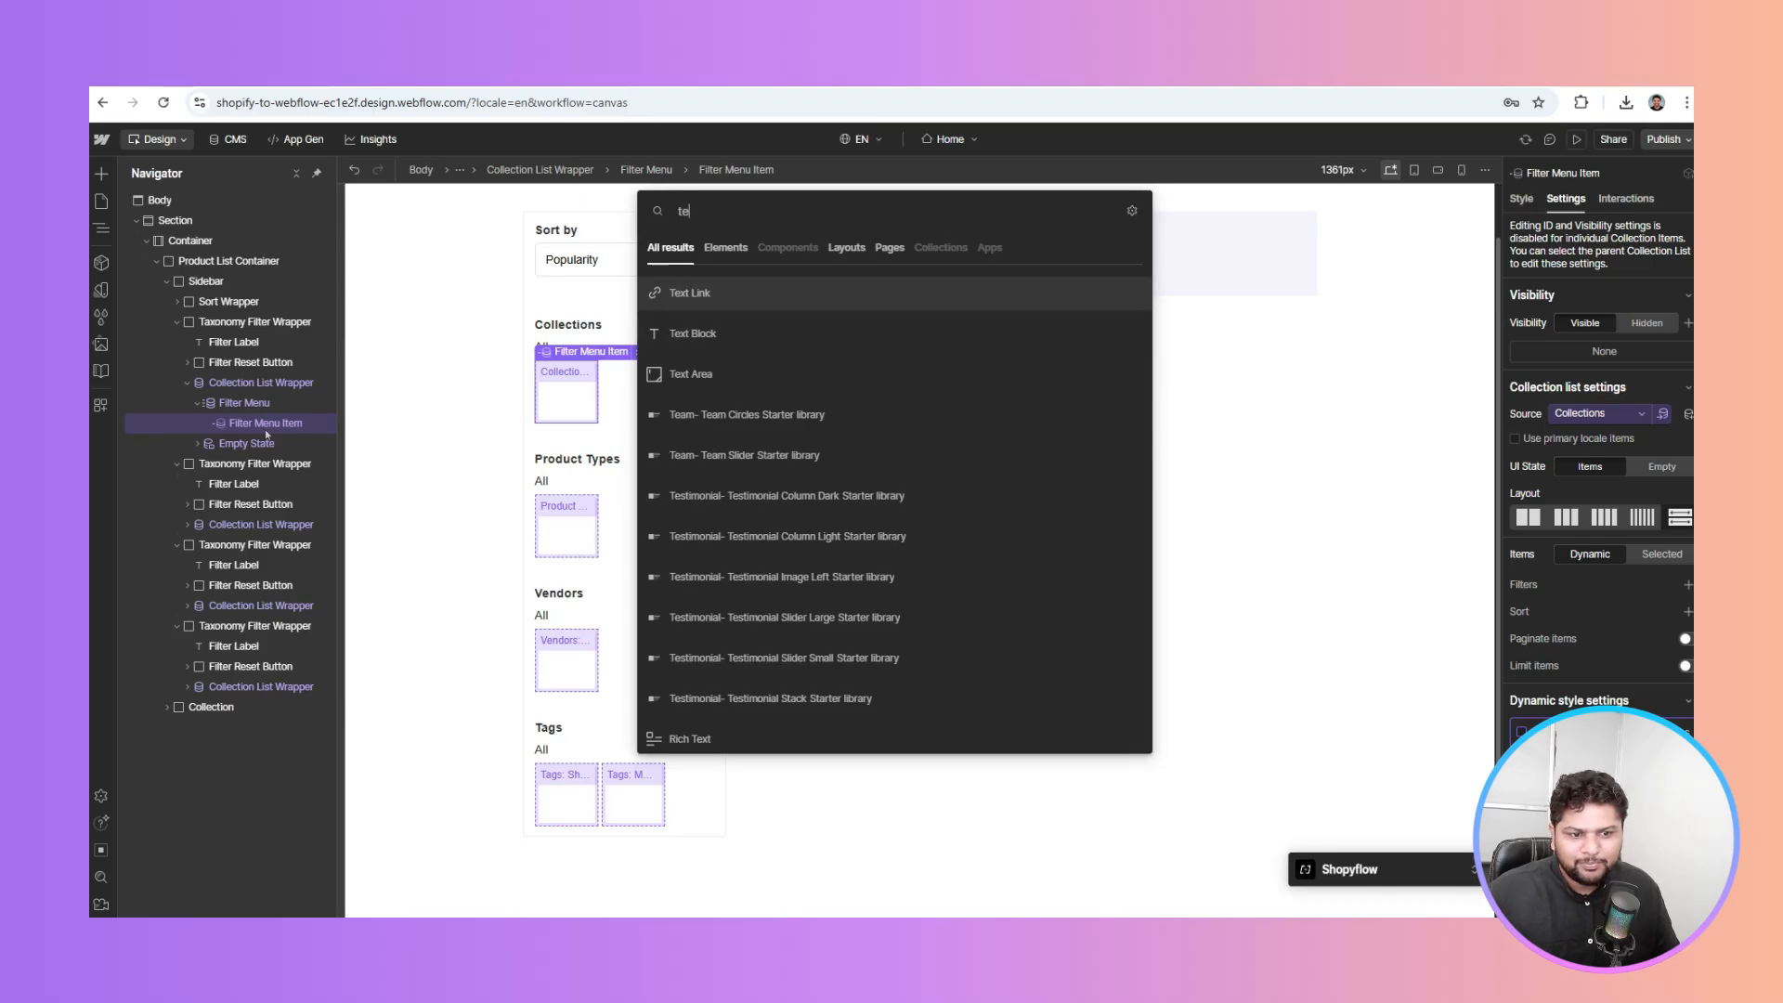
pyautogui.press('Down')
pyautogui.press('Return')
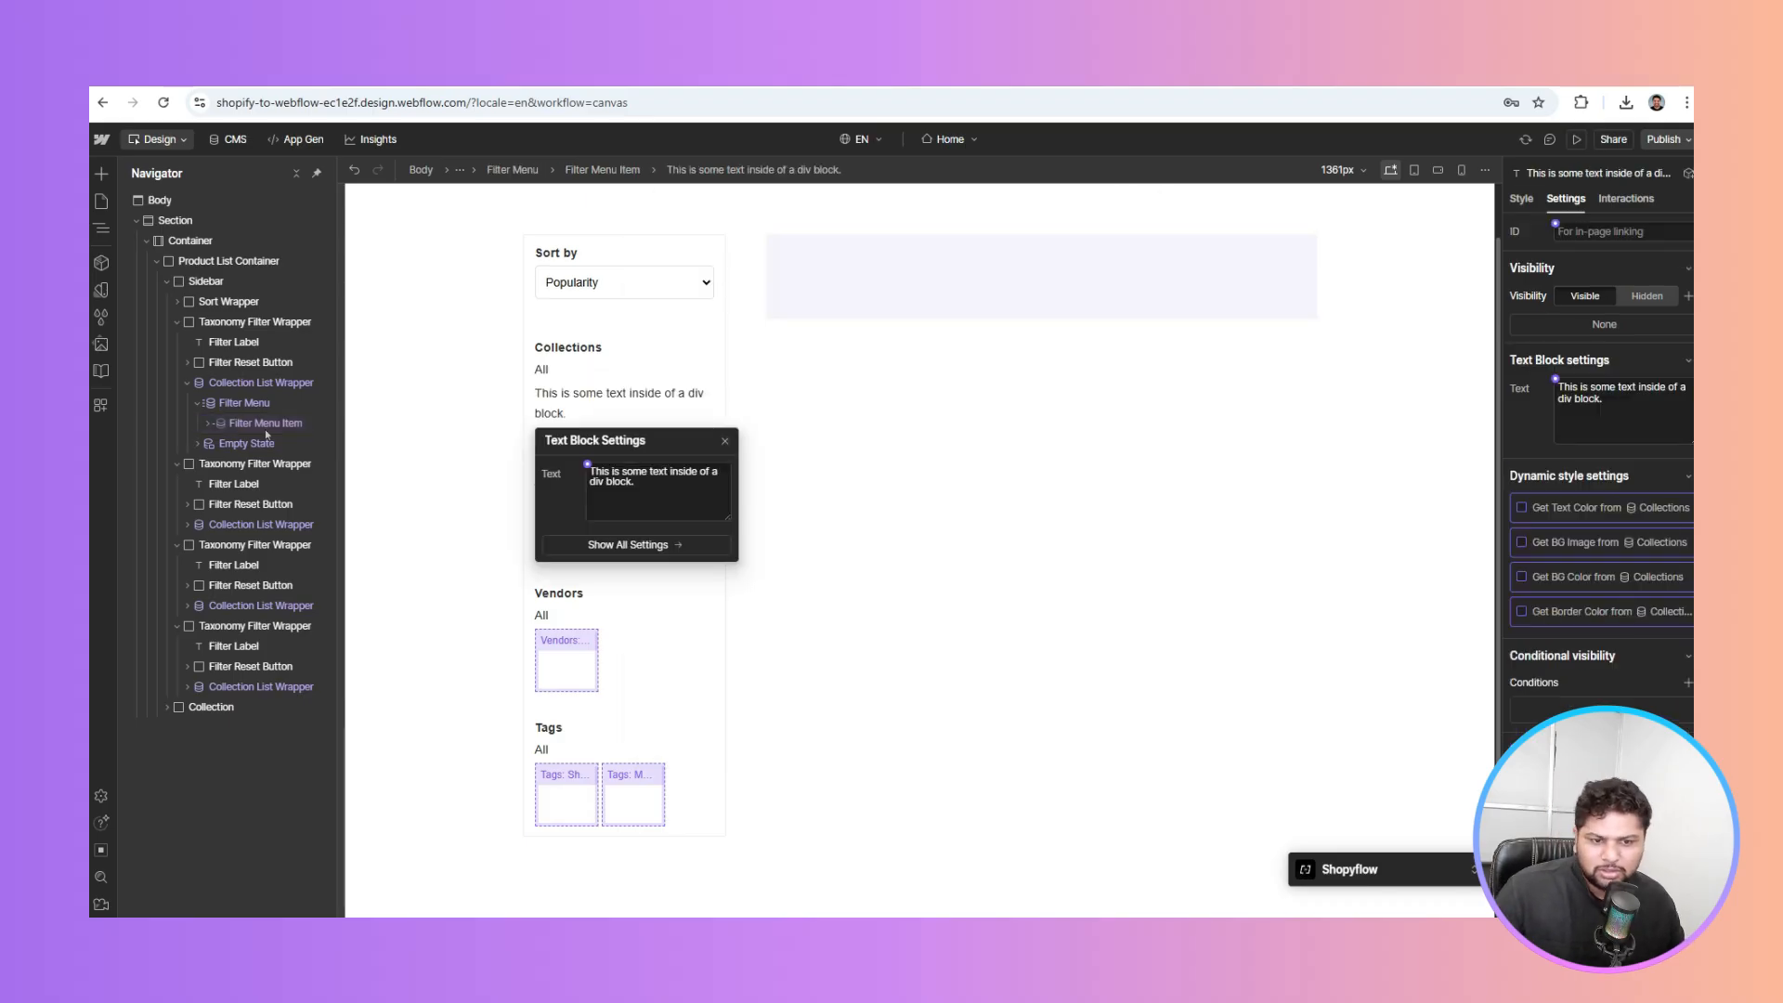
pyautogui.click(604, 398)
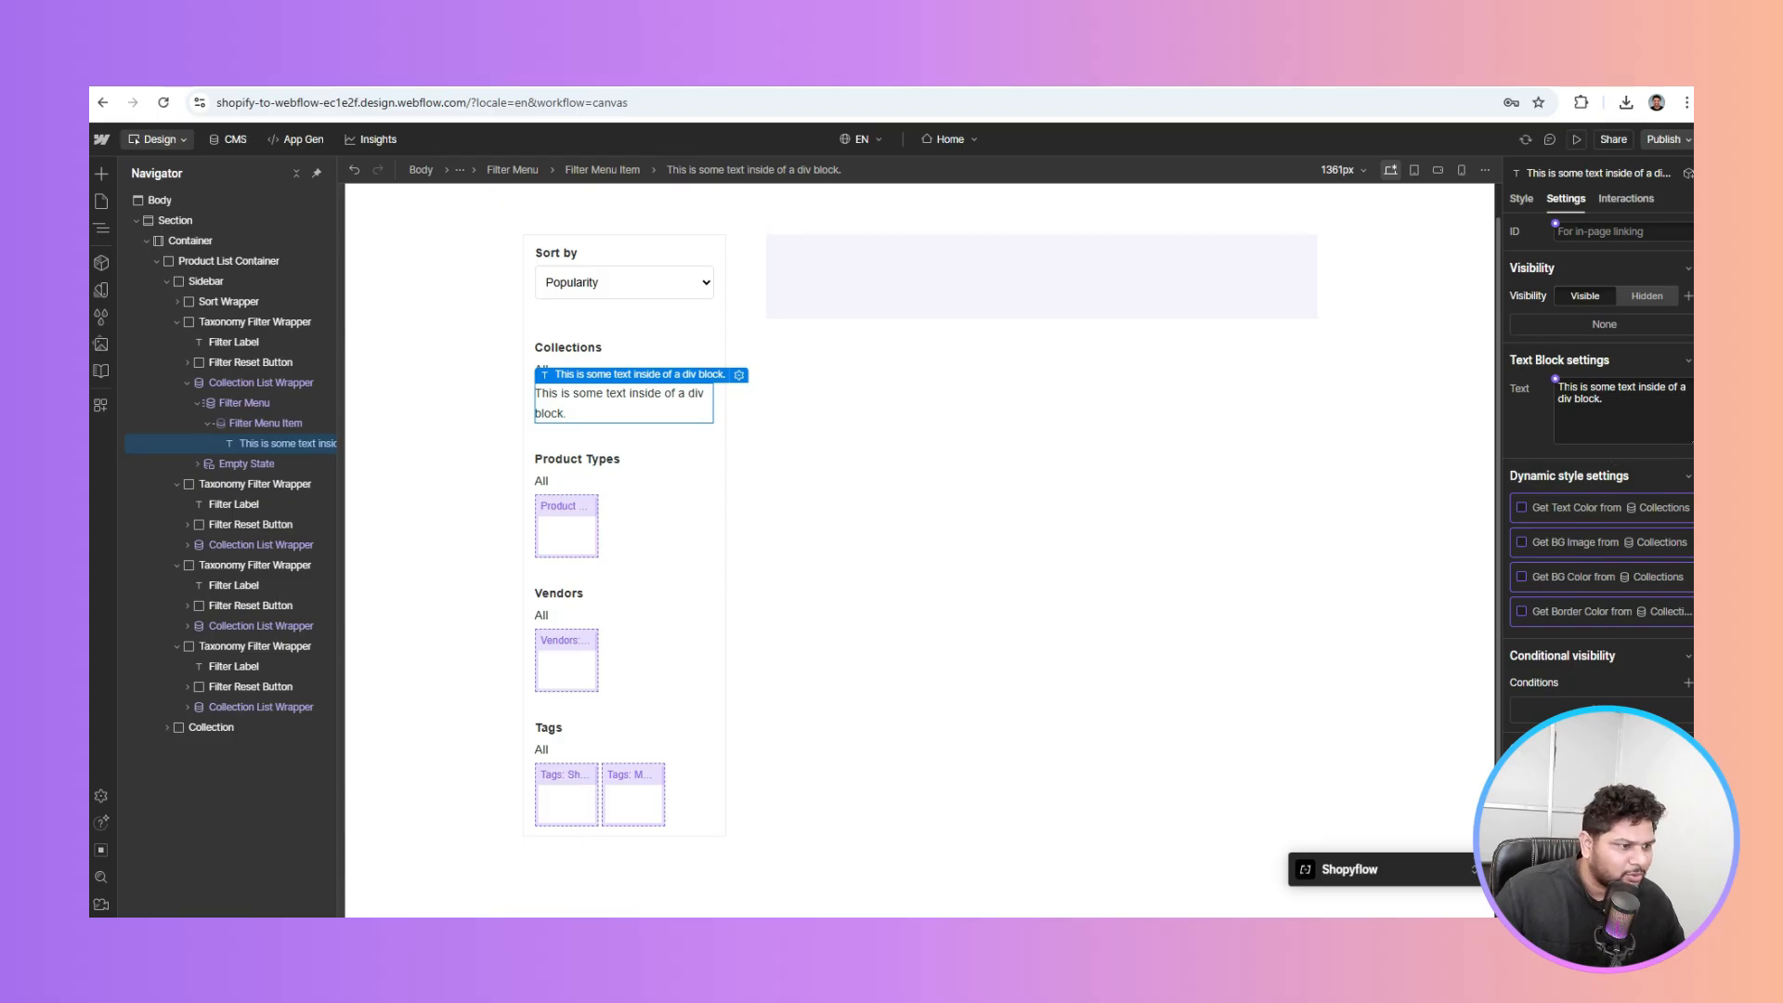
pyautogui.click(1555, 379)
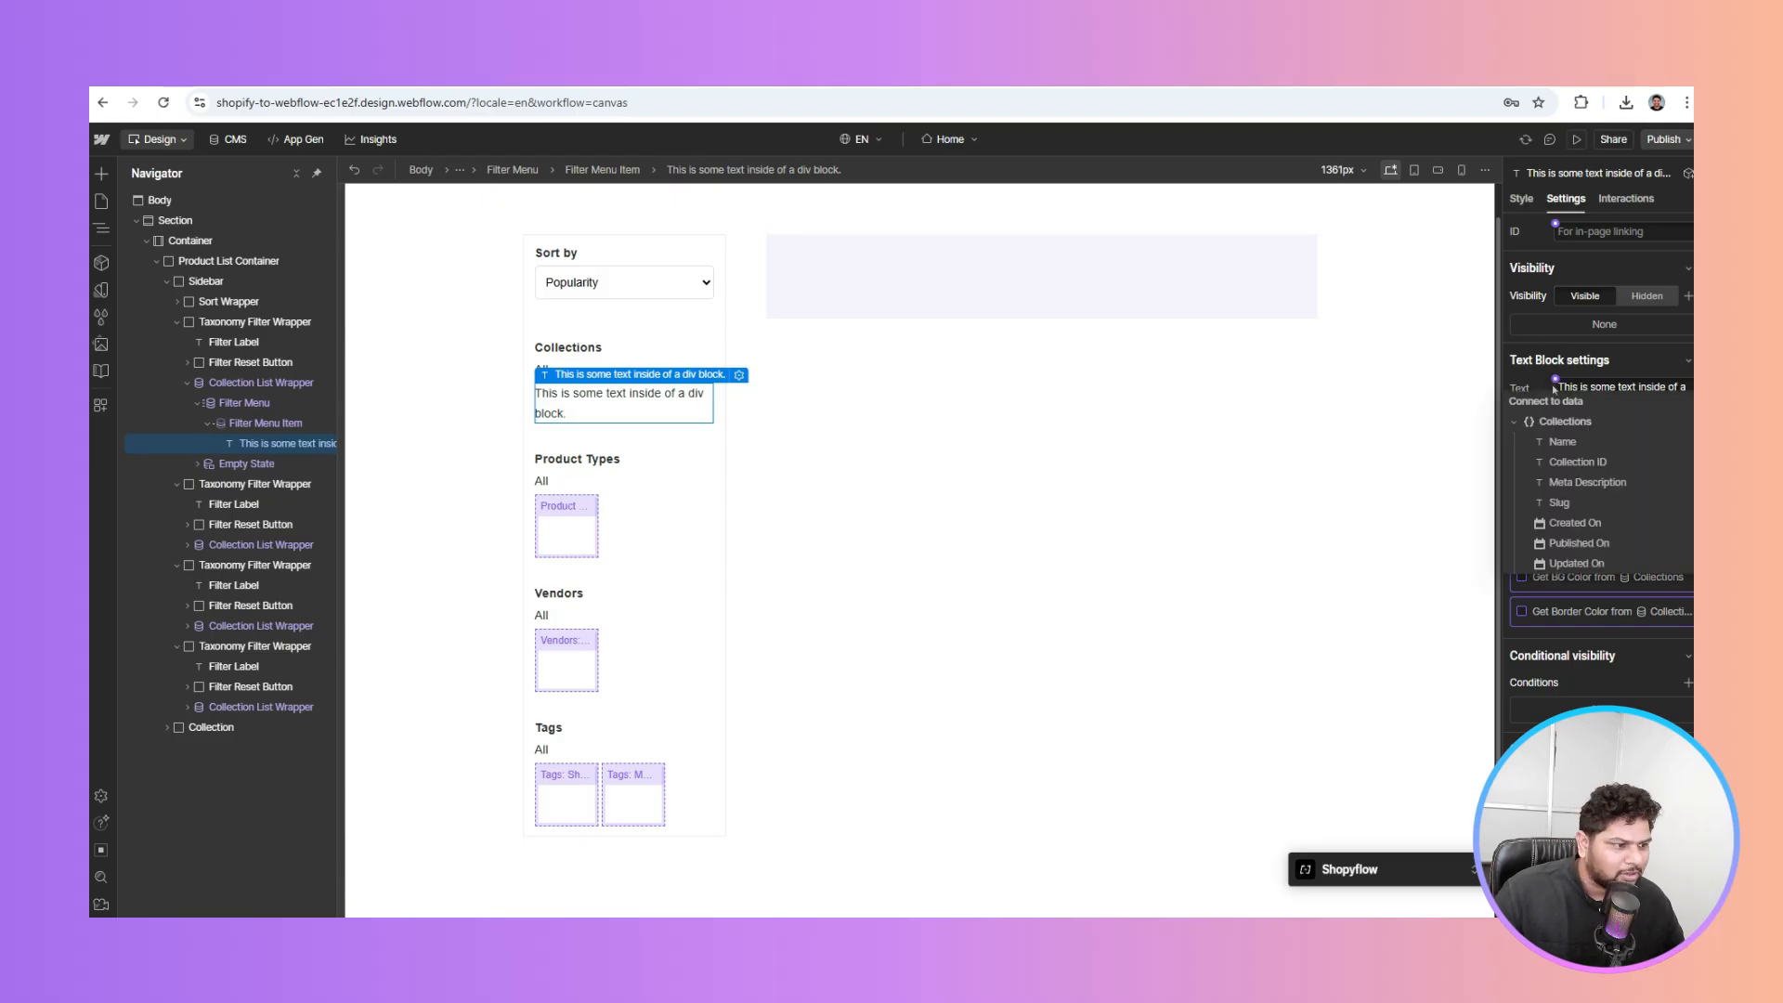
pyautogui.click(1554, 445)
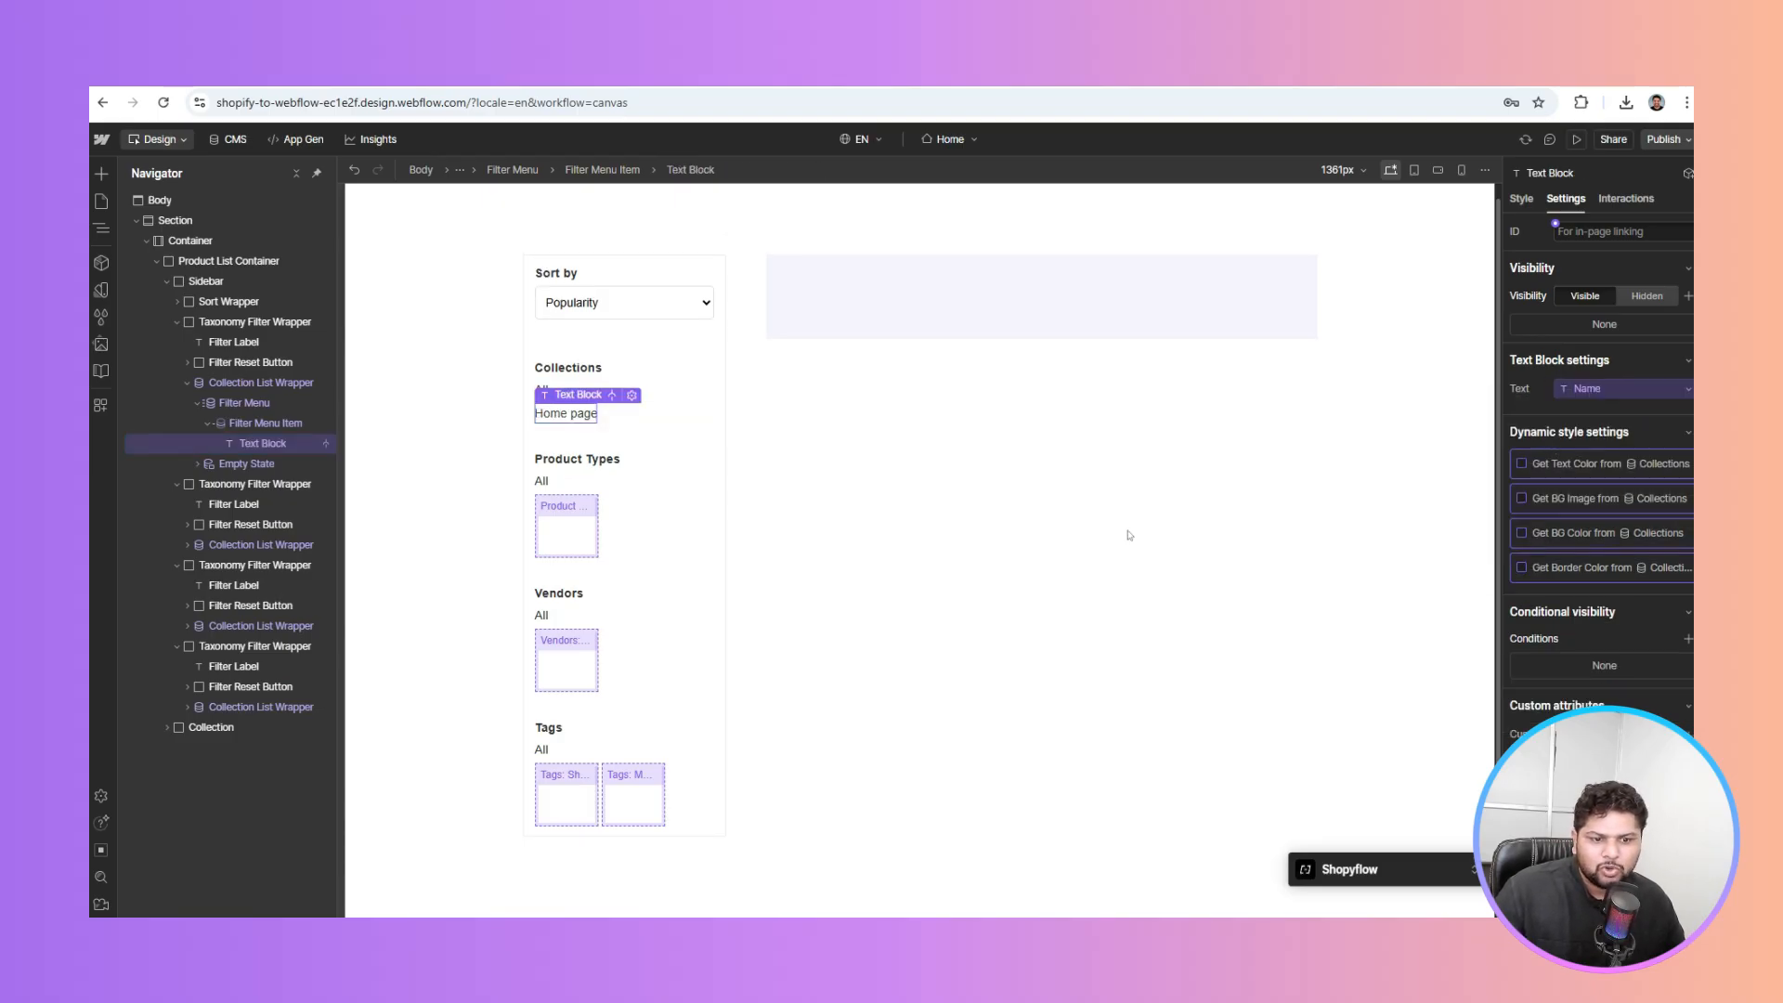
# Add a Text Block to the Product Types item and paste copies into Vendors and Tags
pyautogui.click(557, 518)
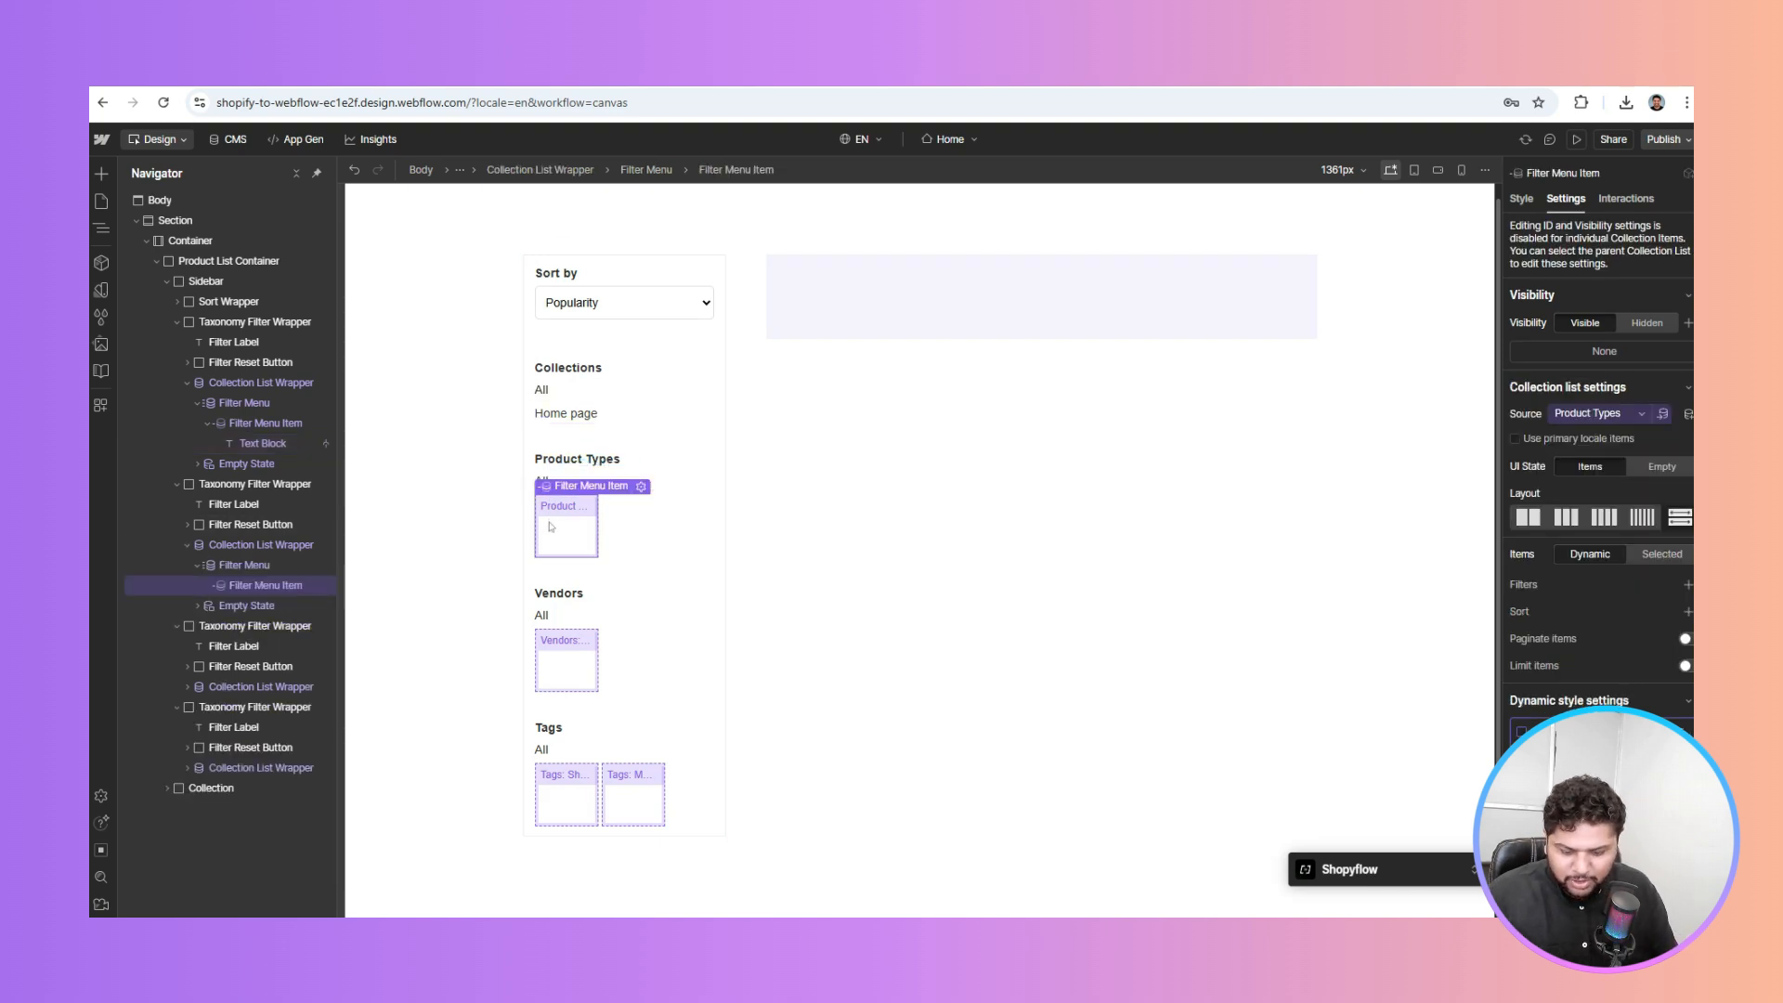
pyautogui.hotkey('ctrl', 'e')
pyautogui.write('tex')
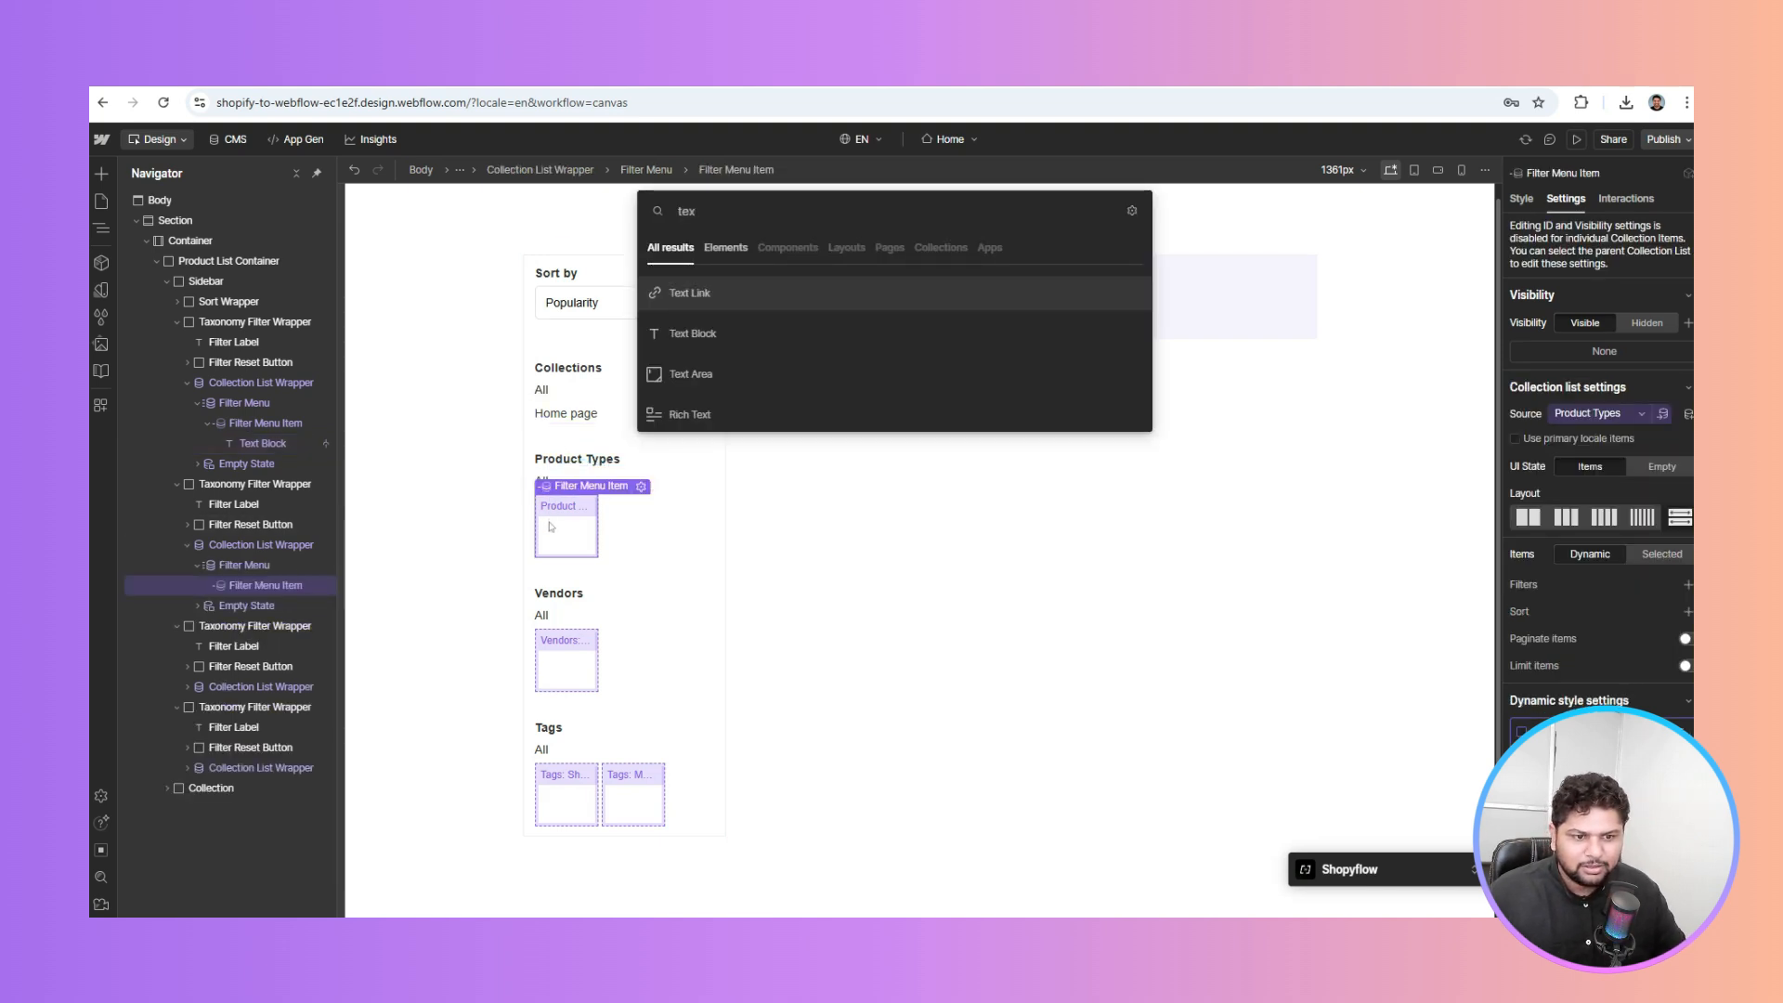
pyautogui.press('Down')
pyautogui.press('Return')
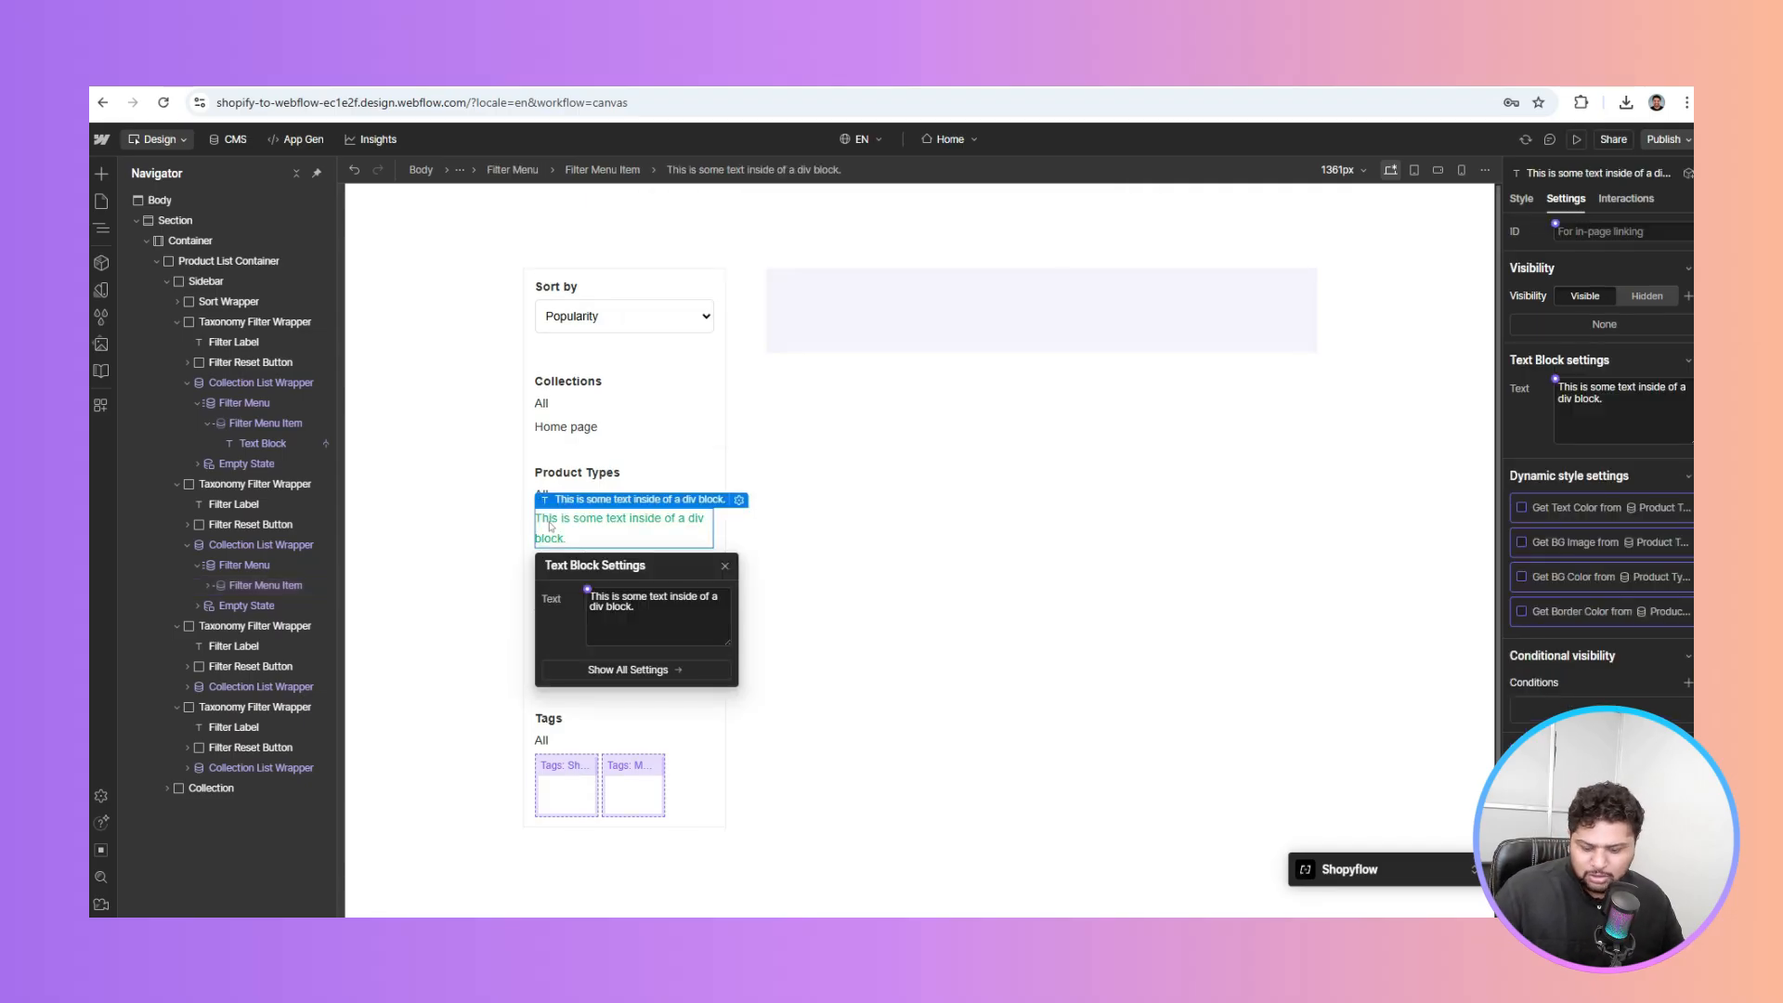
pyautogui.press('Escape')
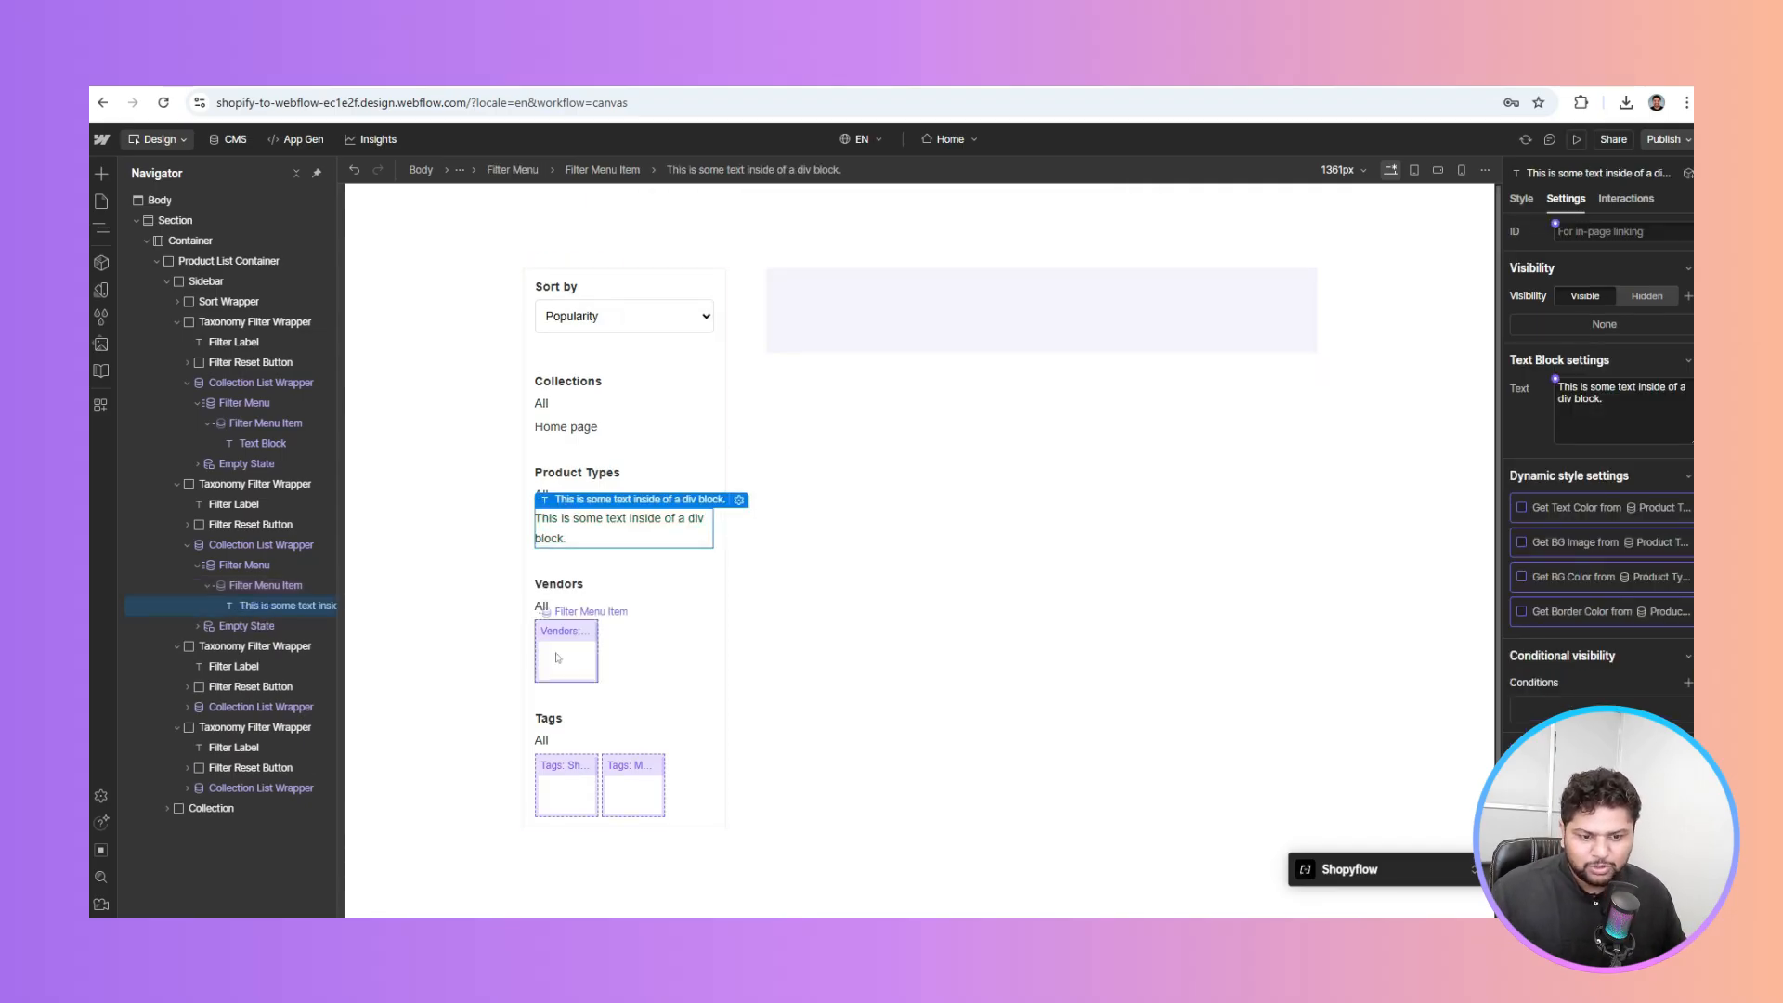
pyautogui.click(567, 663)
pyautogui.hotkey('ctrl', 'v')
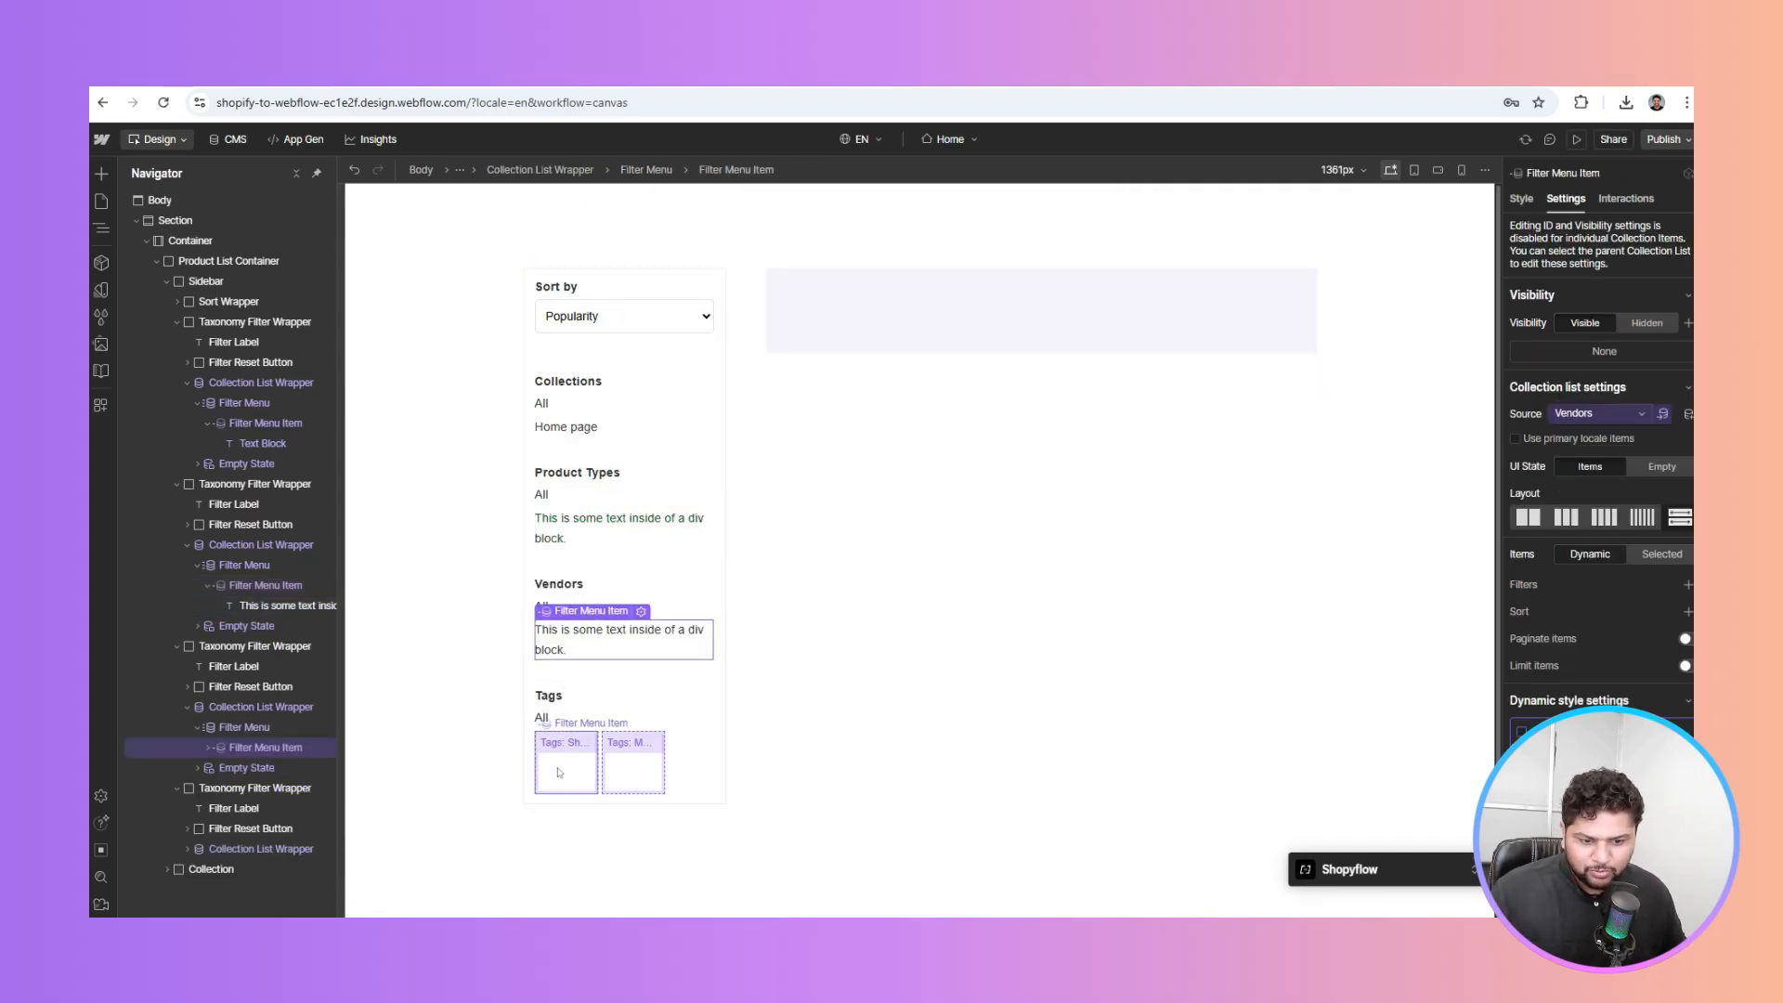
pyautogui.click(560, 773)
pyautogui.write('This is some text inside of a div block.')
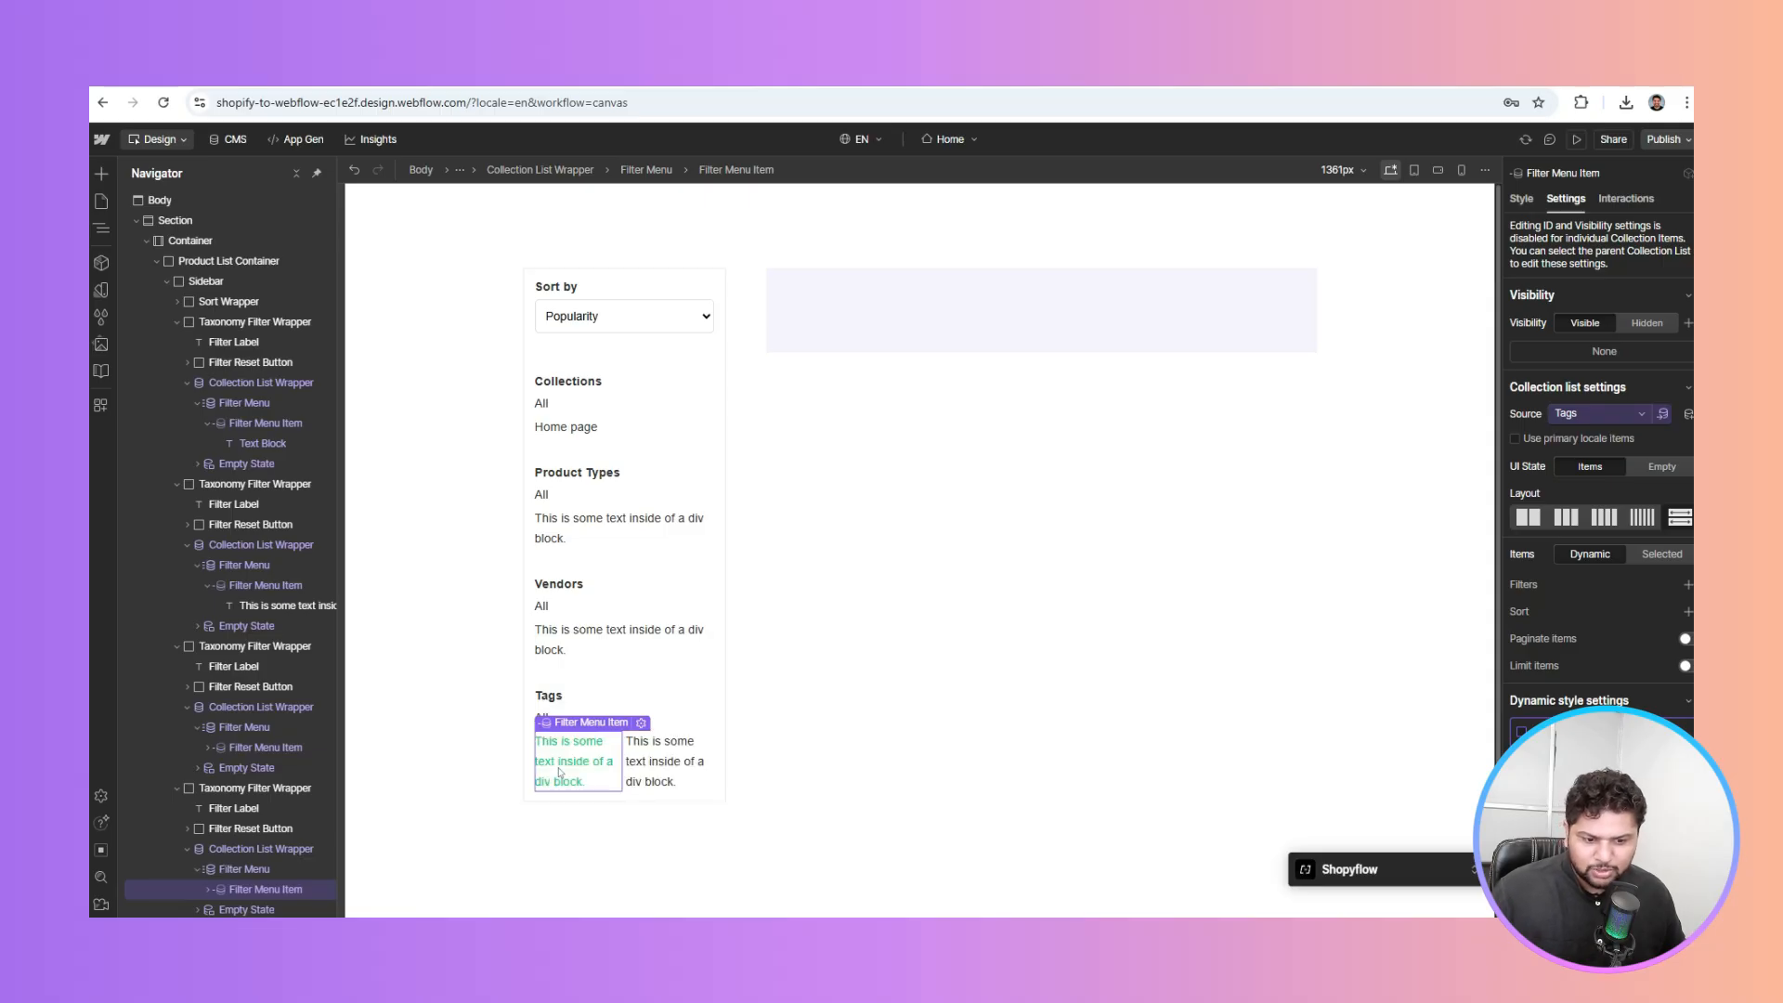
# Bind the Product Types, Vendors and Tags text blocks to each item's Name
pyautogui.click(558, 531)
pyautogui.click(1556, 381)
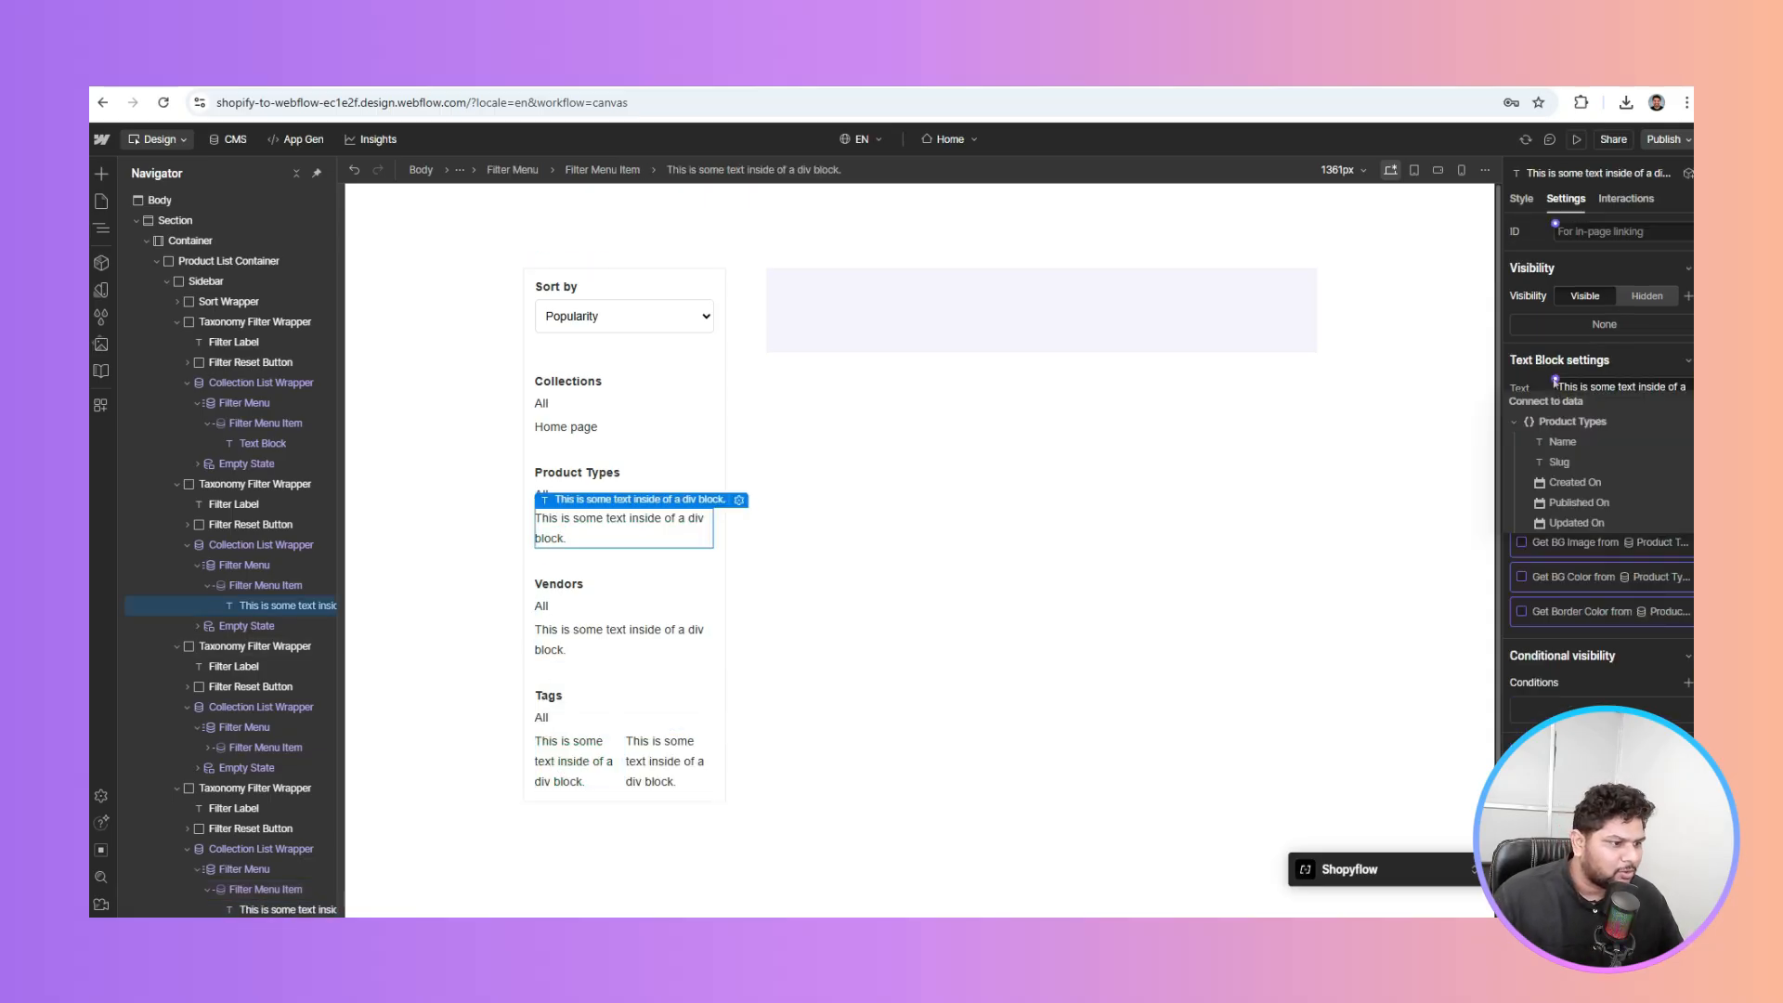
pyautogui.click(1564, 442)
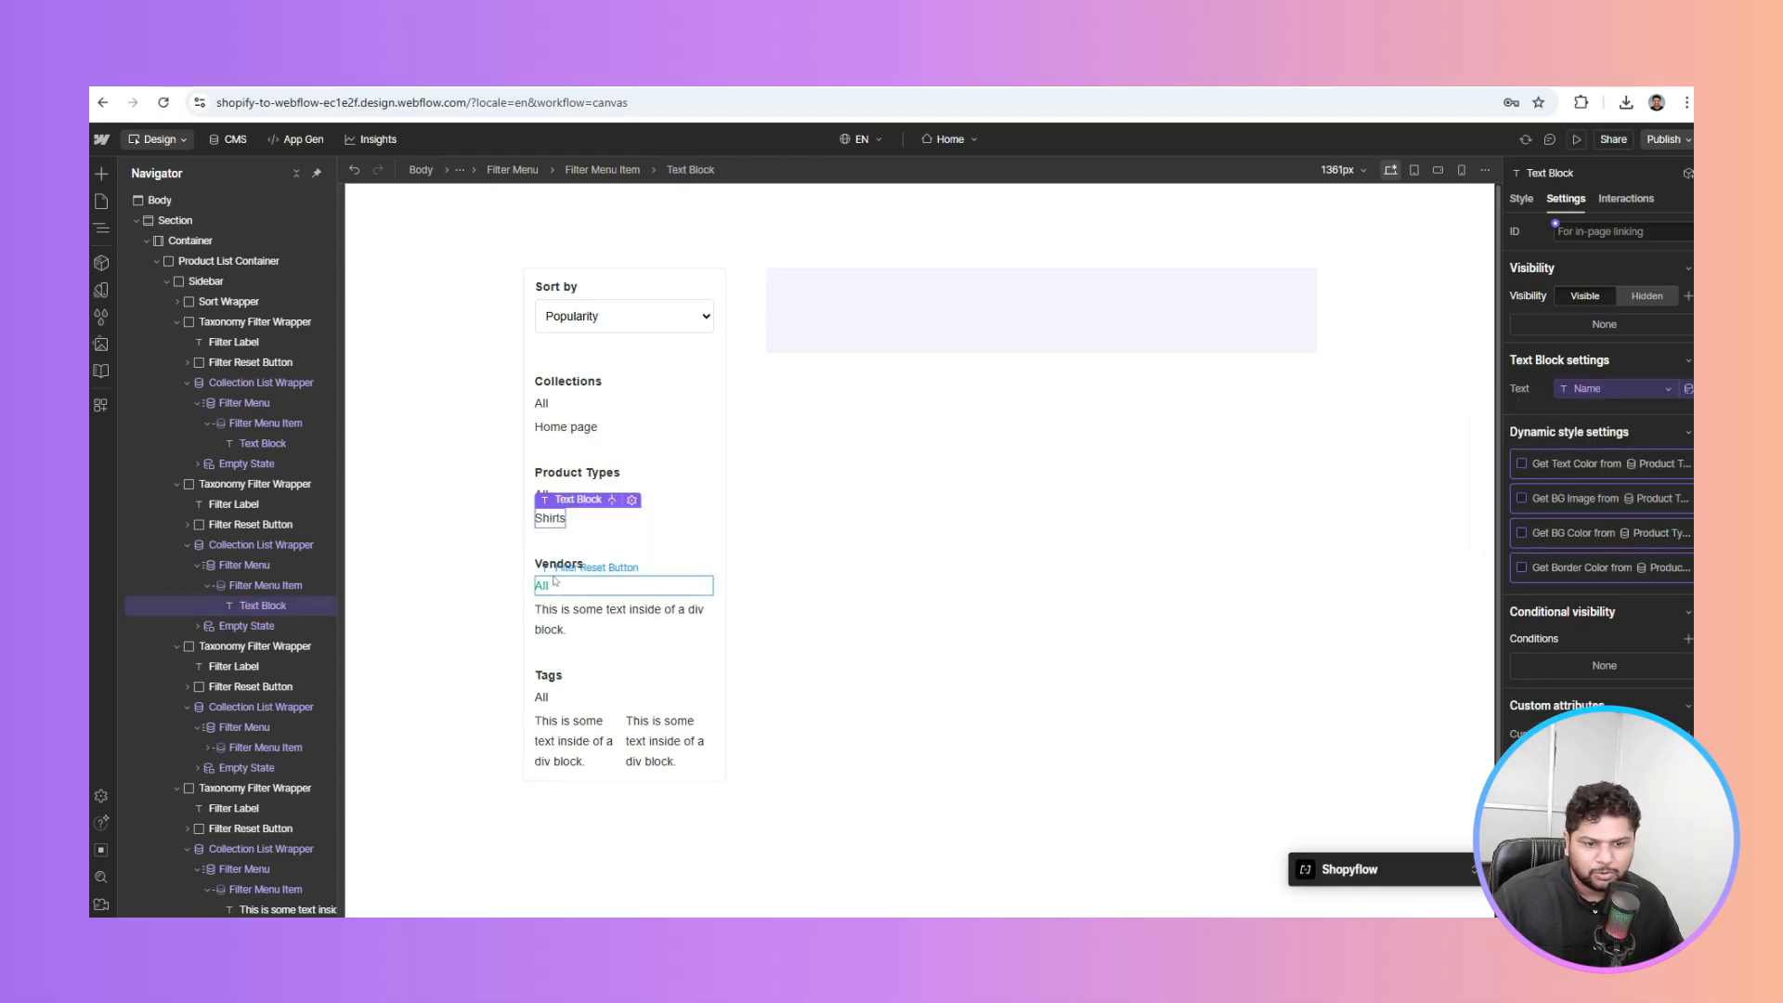
pyautogui.click(567, 614)
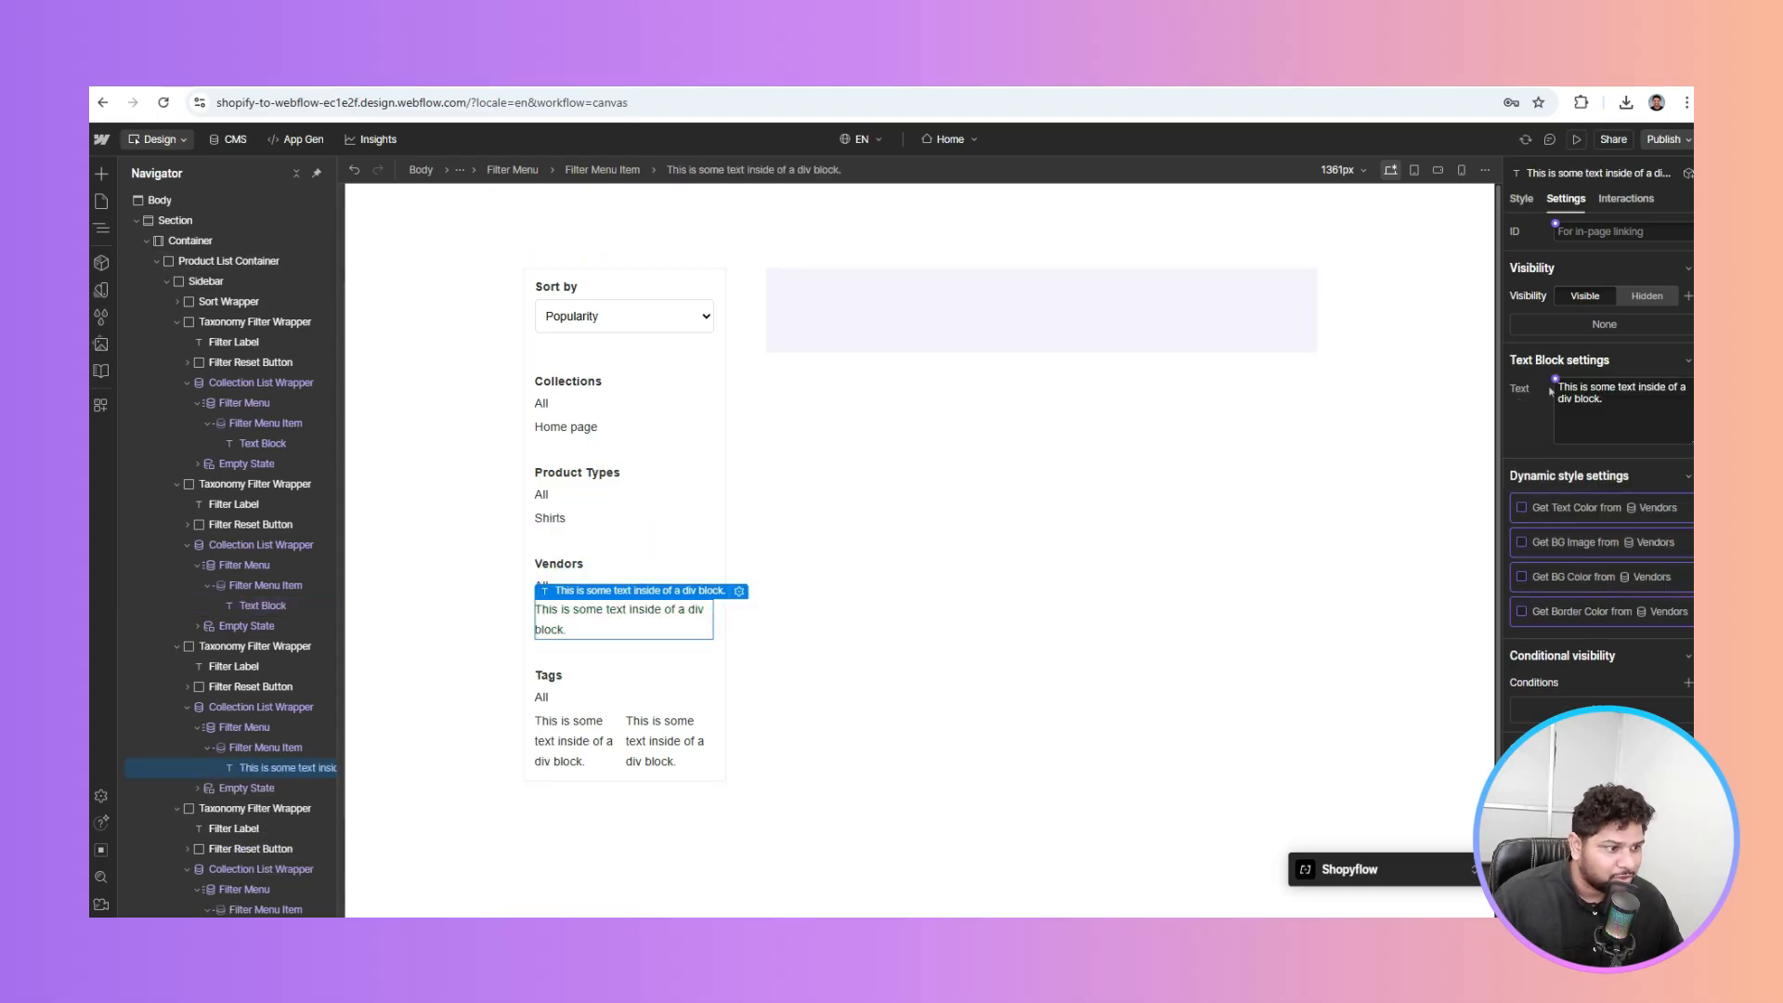
pyautogui.click(1556, 381)
pyautogui.click(1564, 442)
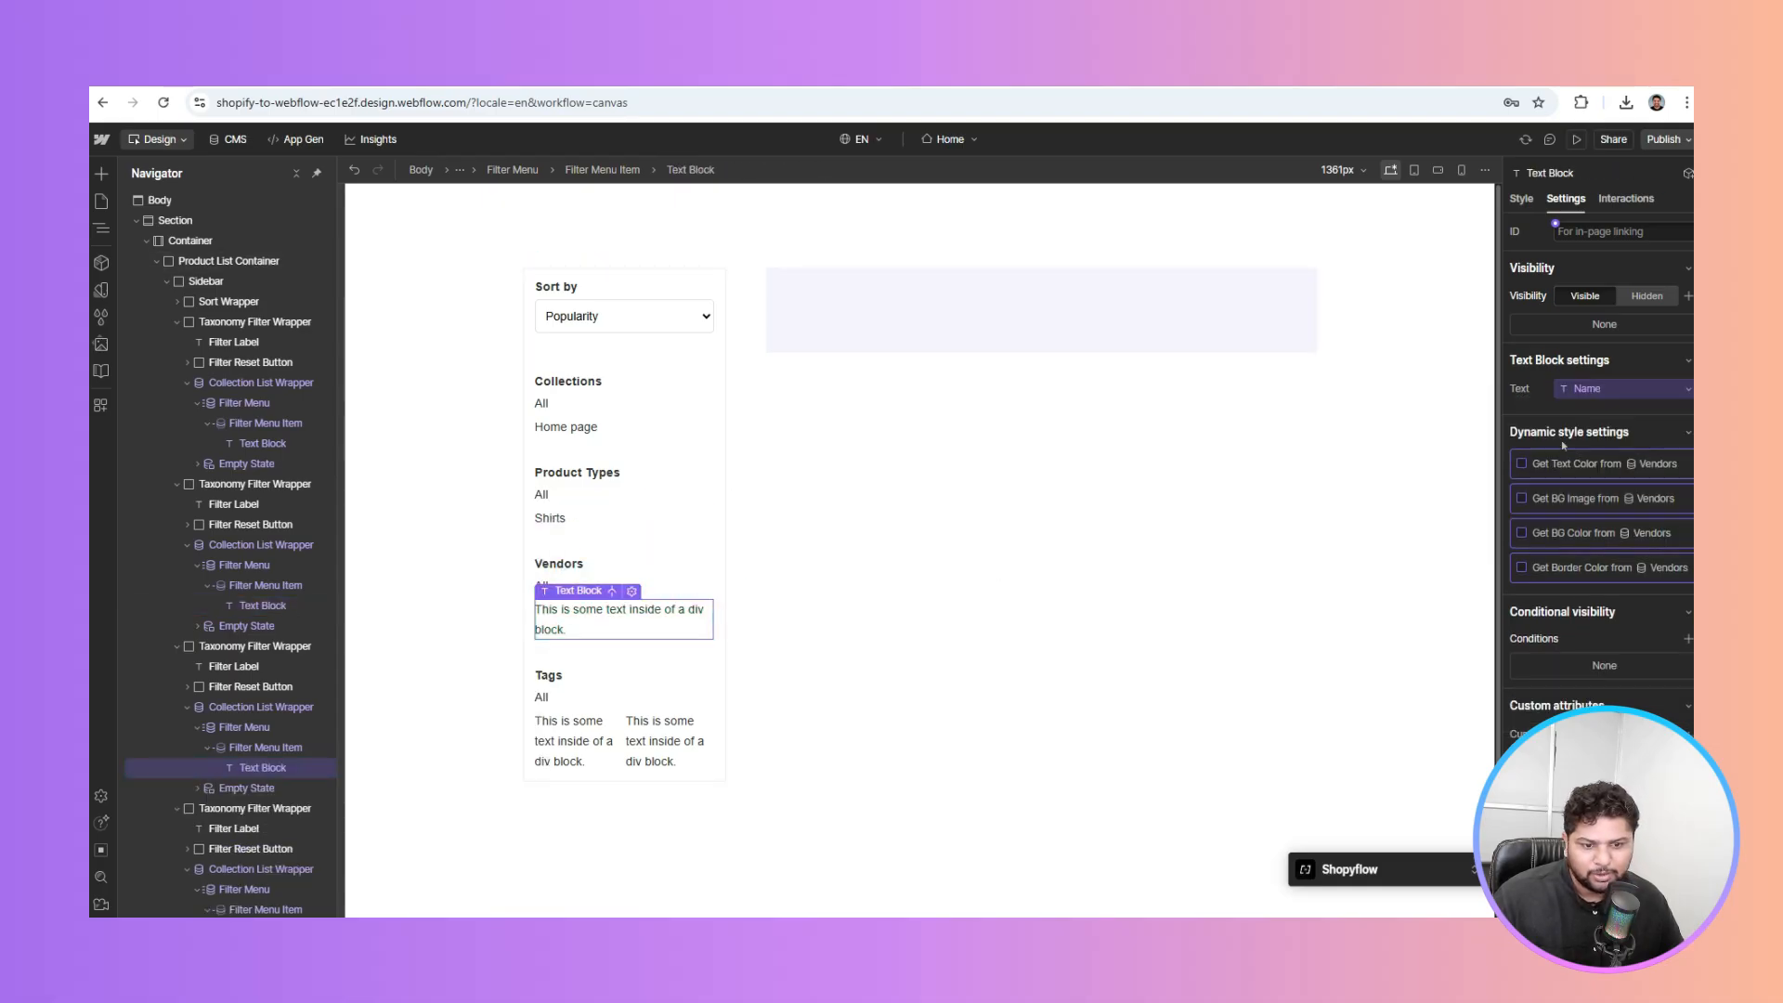
pyautogui.click(568, 721)
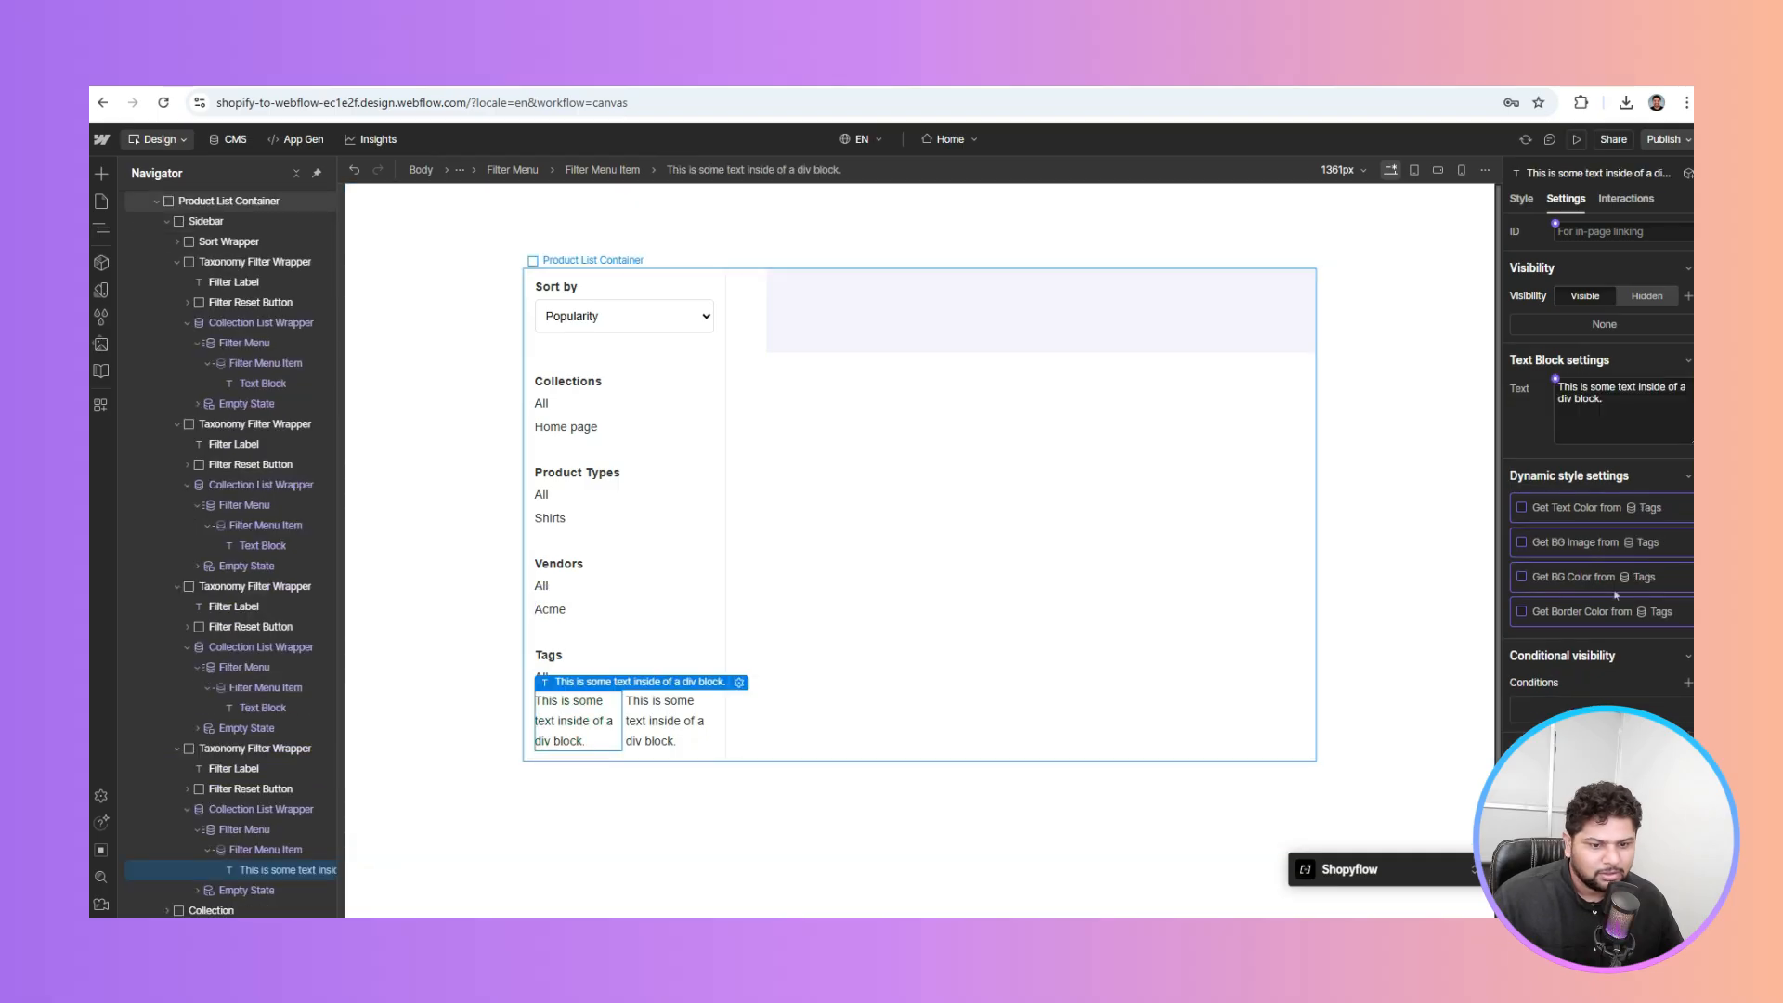
pyautogui.click(1555, 381)
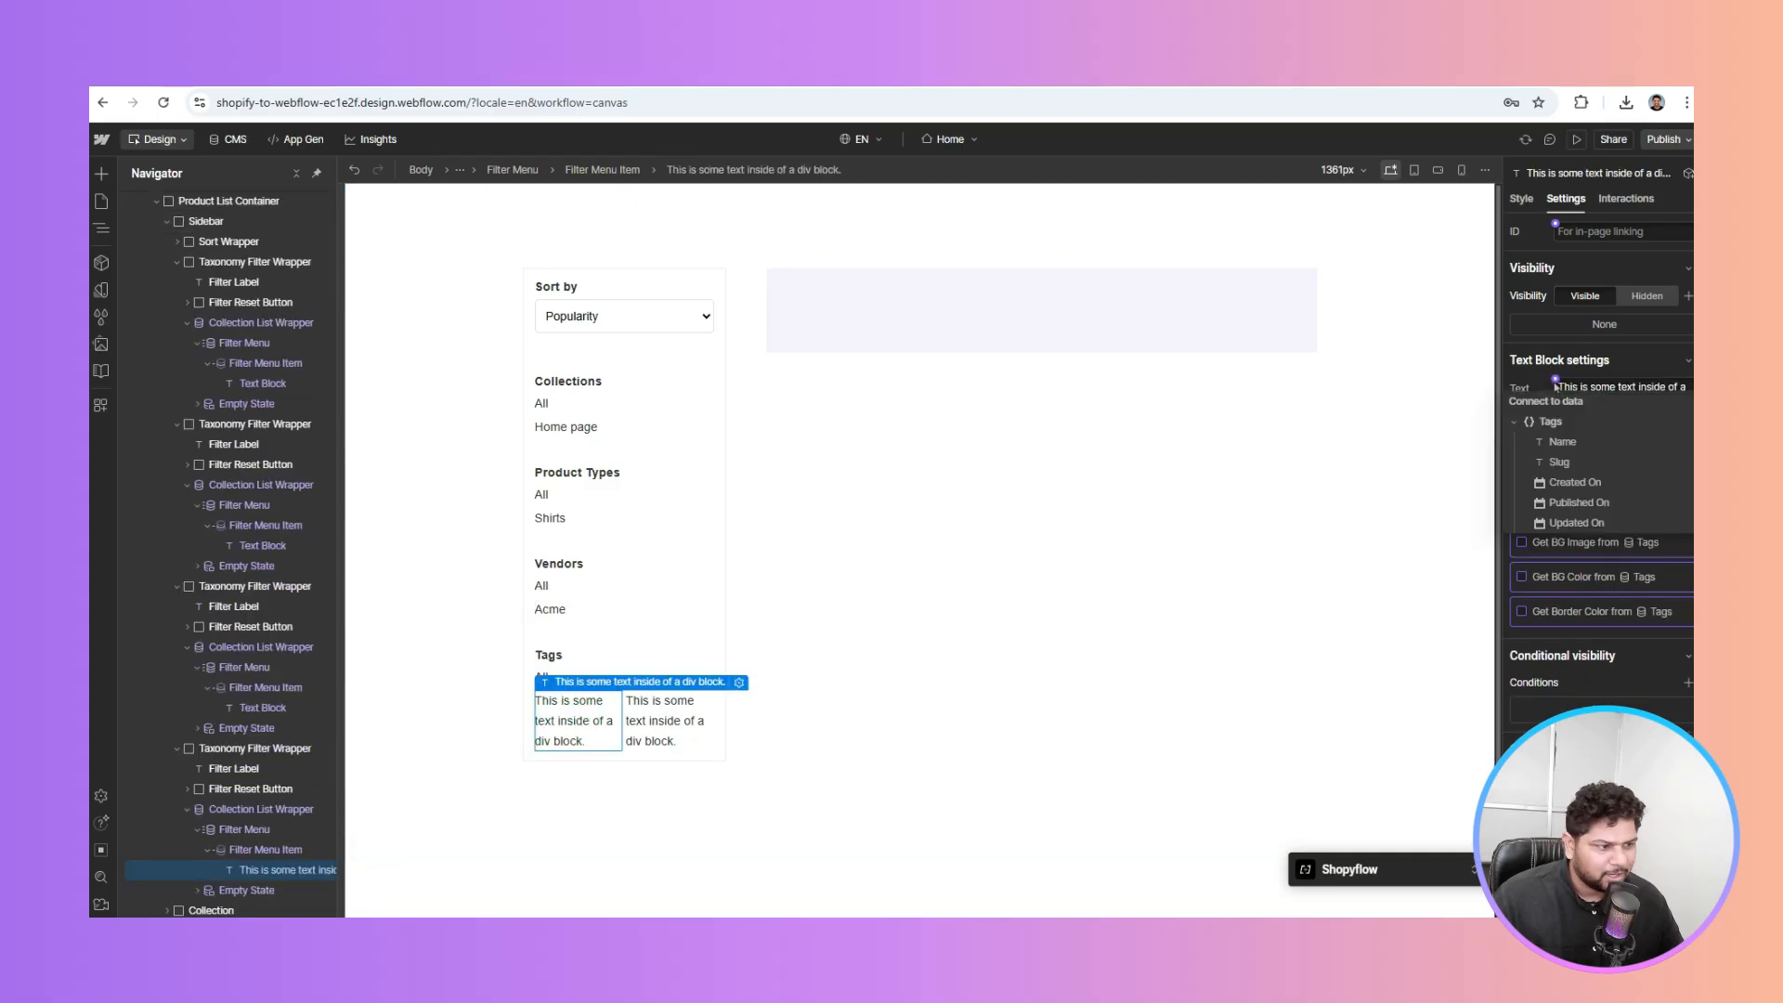
pyautogui.click(1564, 443)
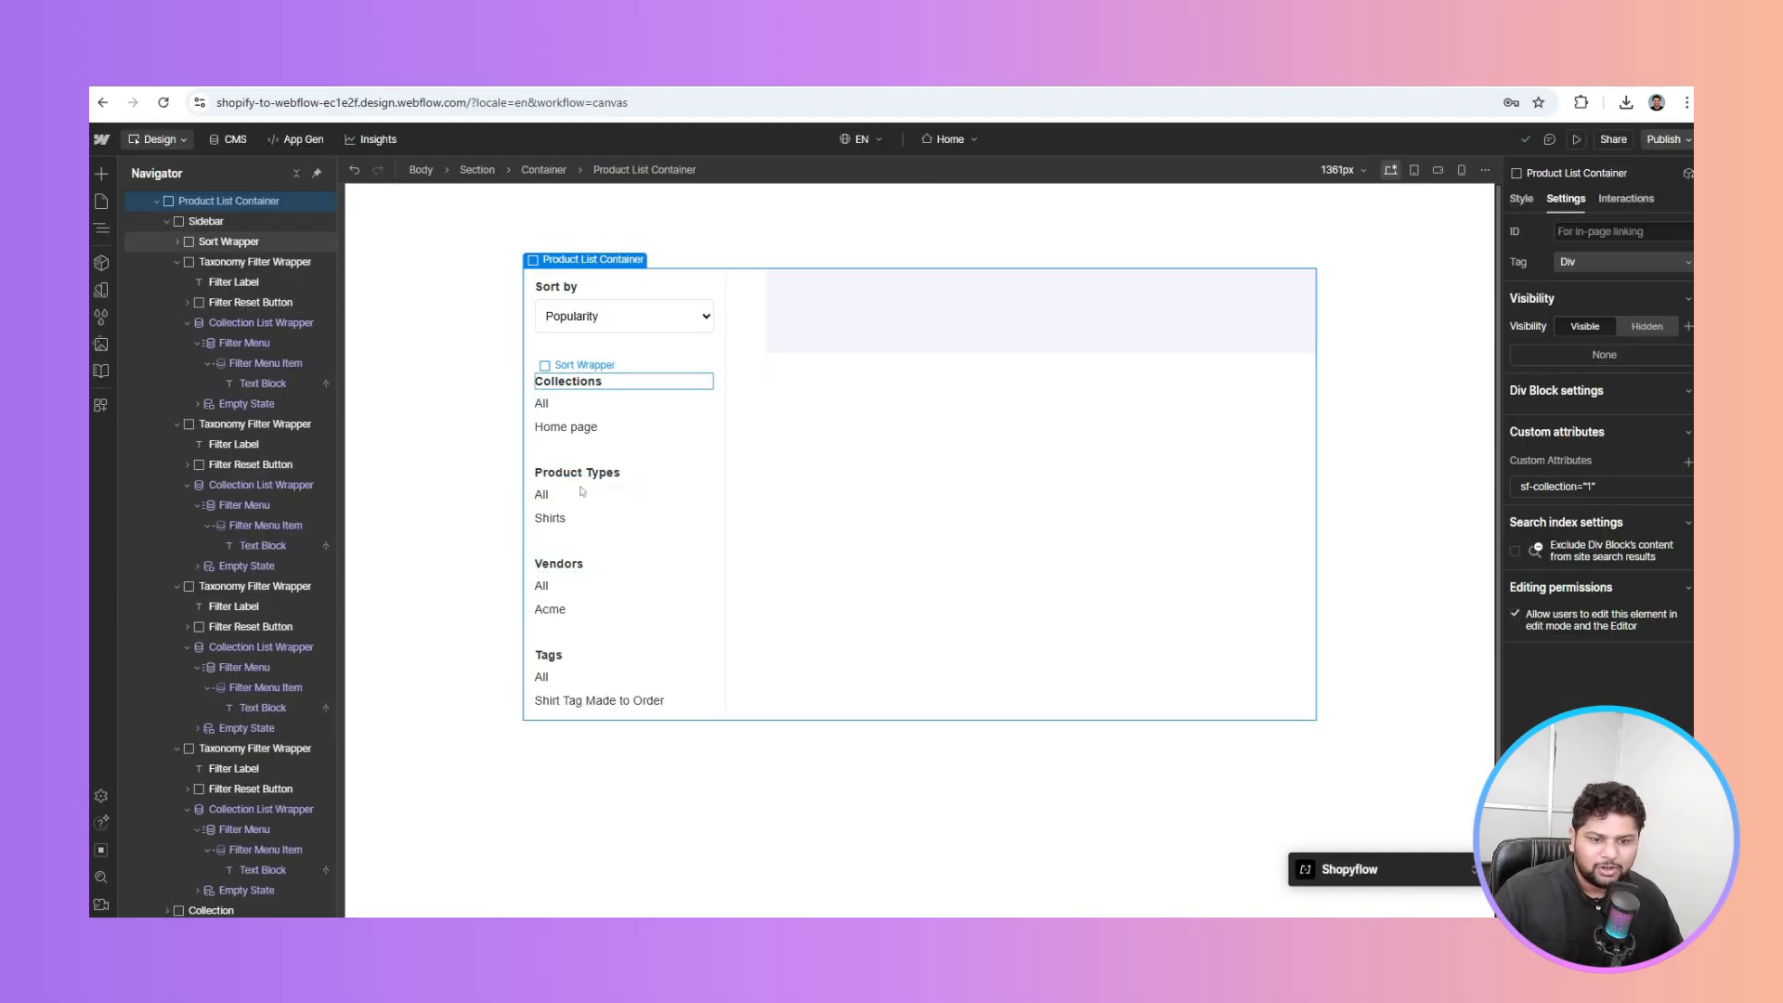
# Connect the Collections filter menu item to its data
pyautogui.click(820, 307)
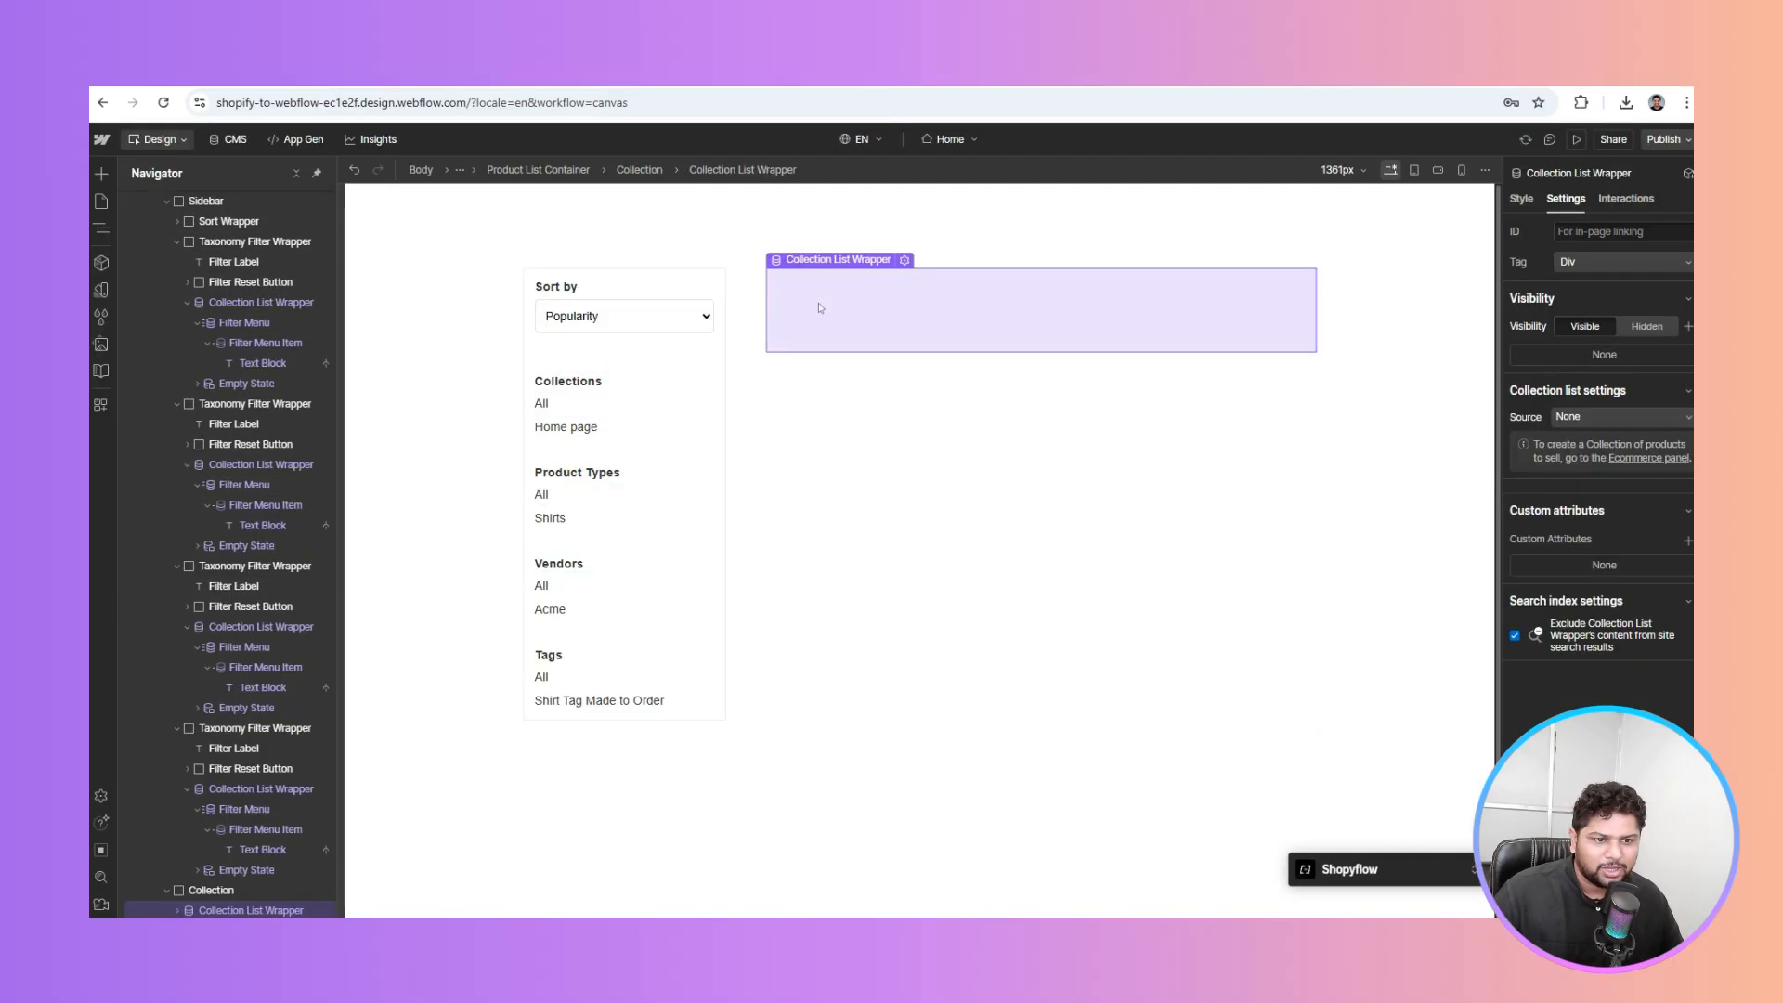
pyautogui.click(568, 427)
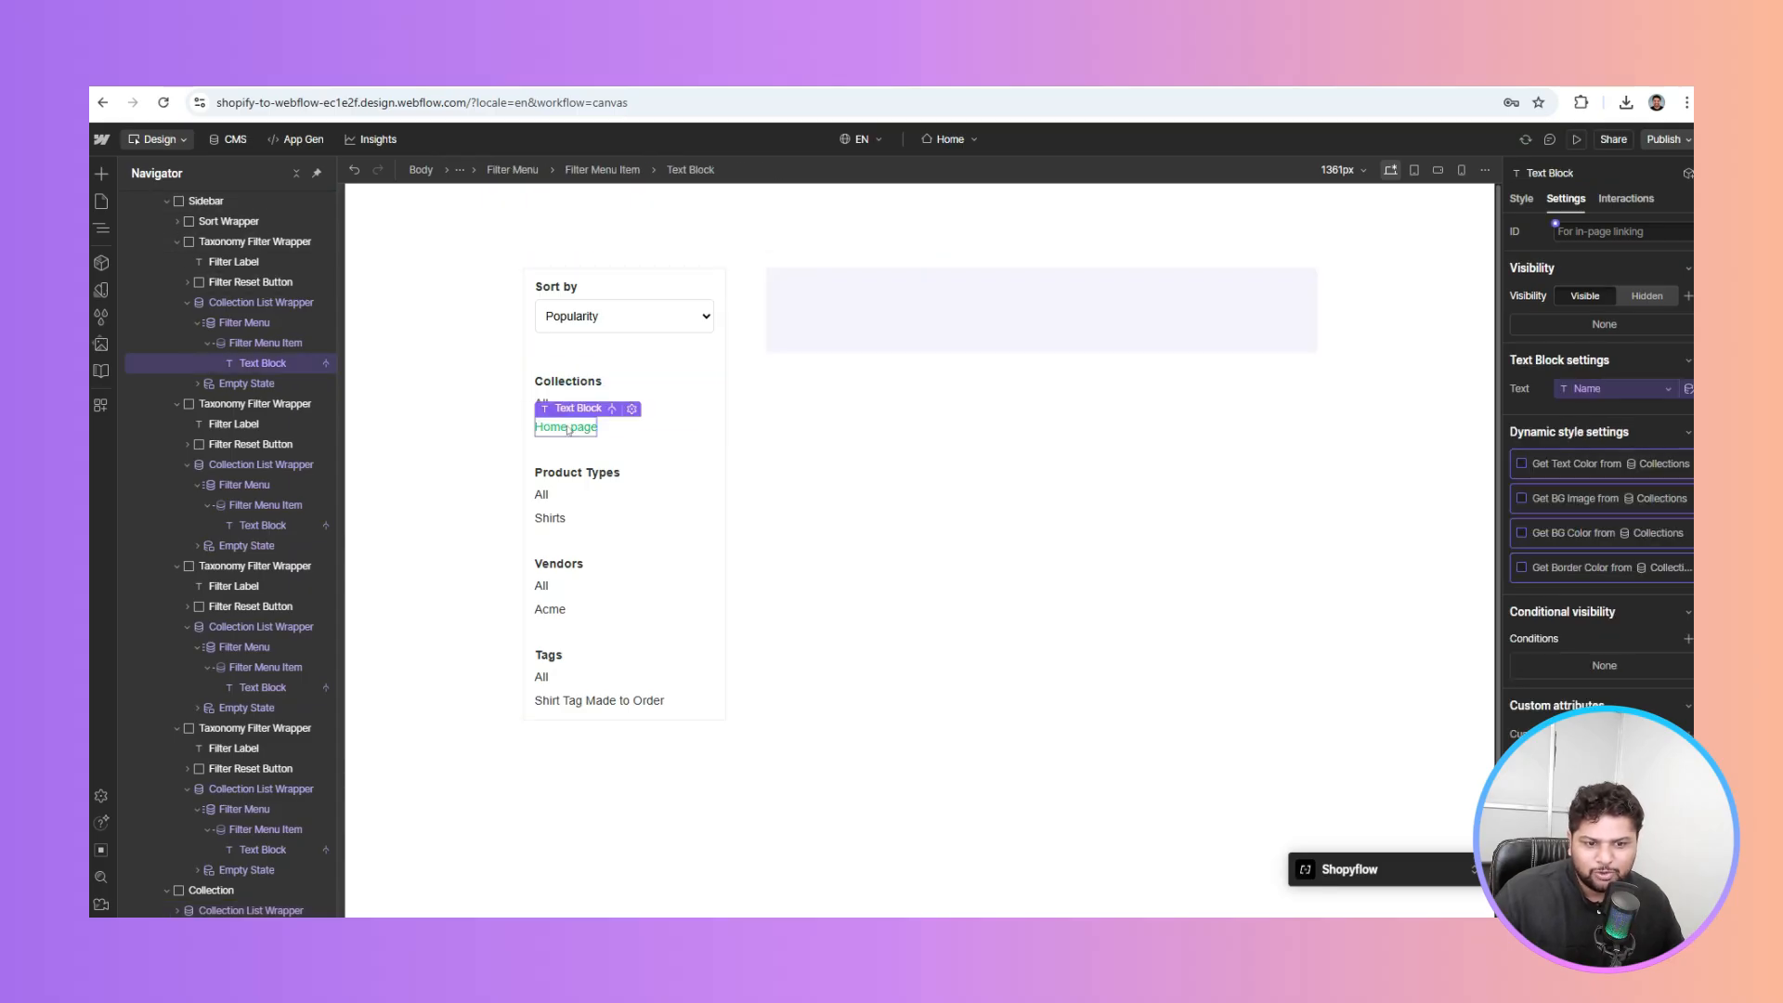
pyautogui.click(269, 344)
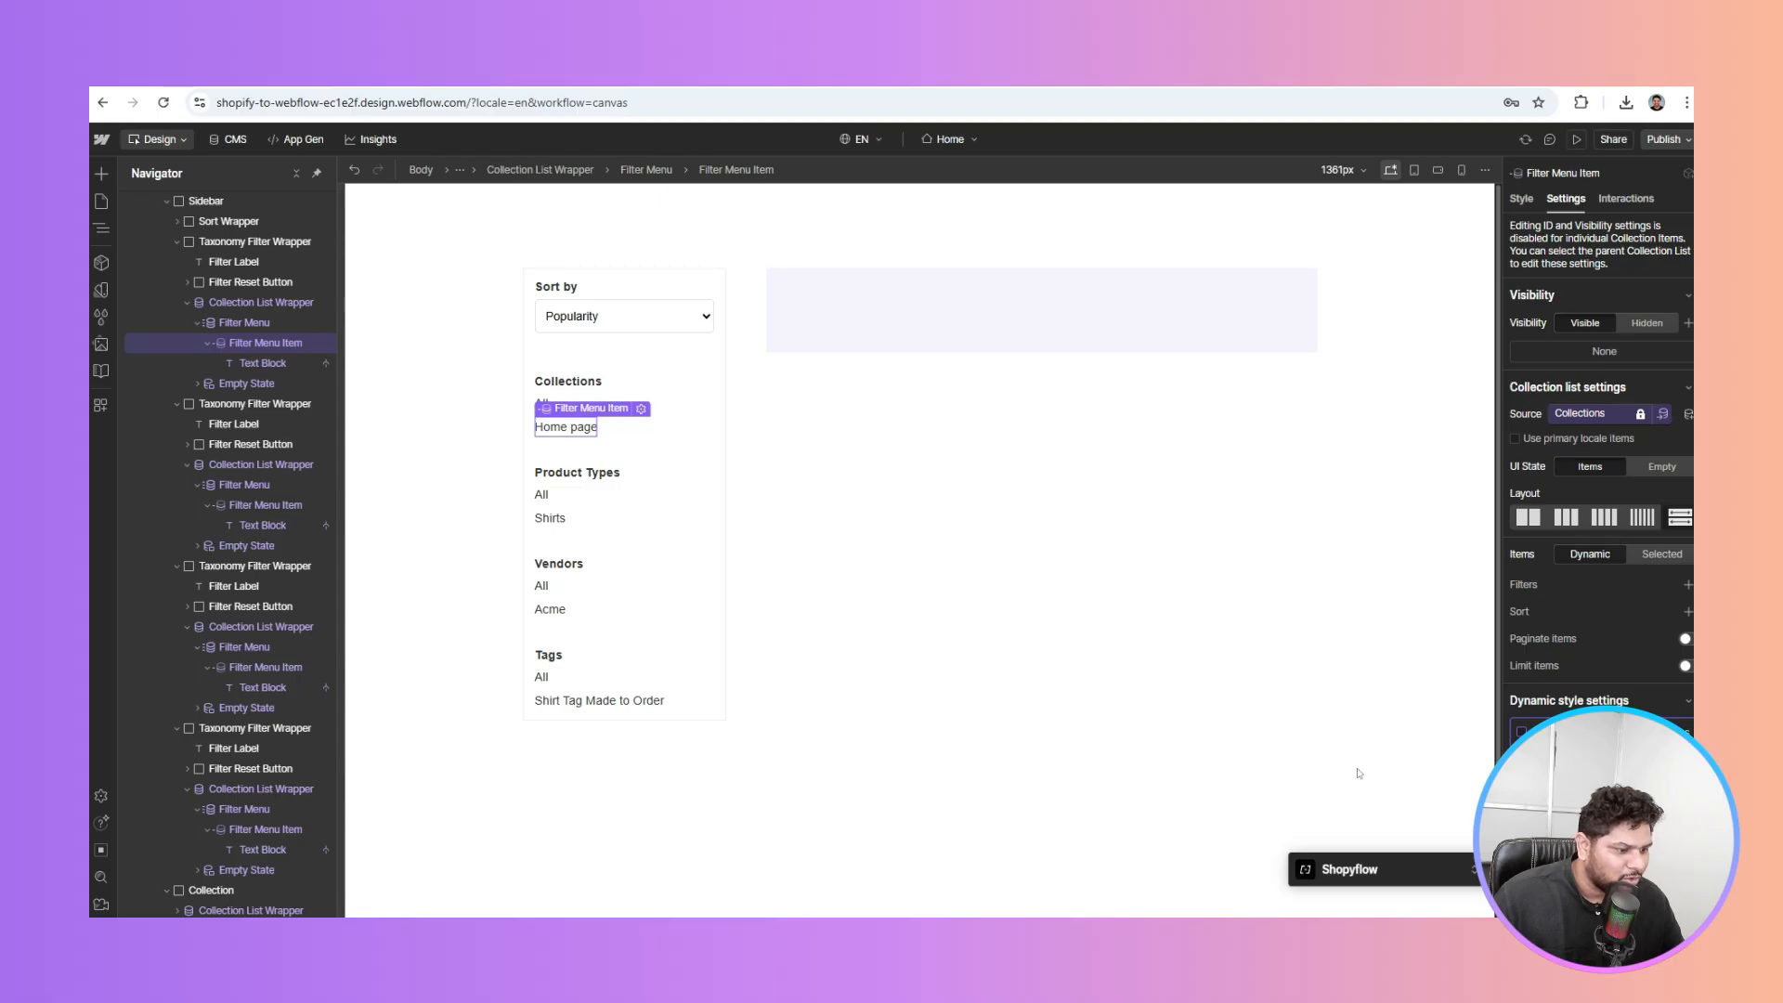
pyautogui.scroll(-2, 1652, 713)
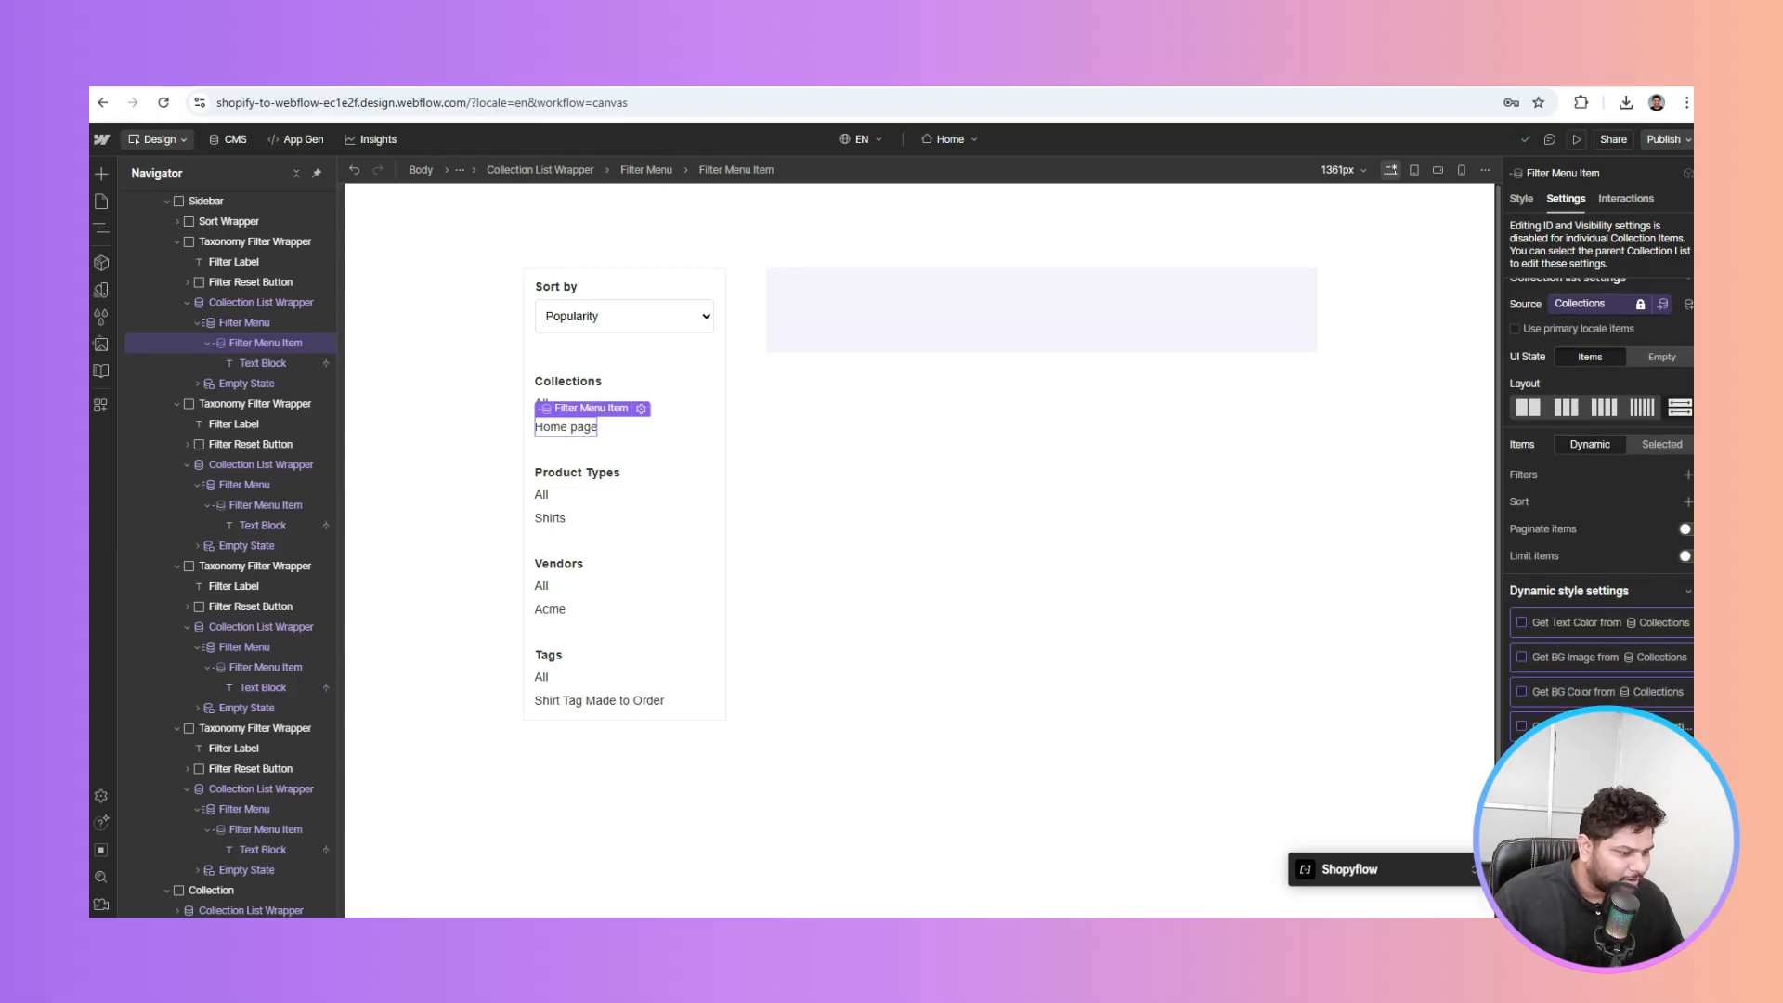
pyautogui.click(1653, 836)
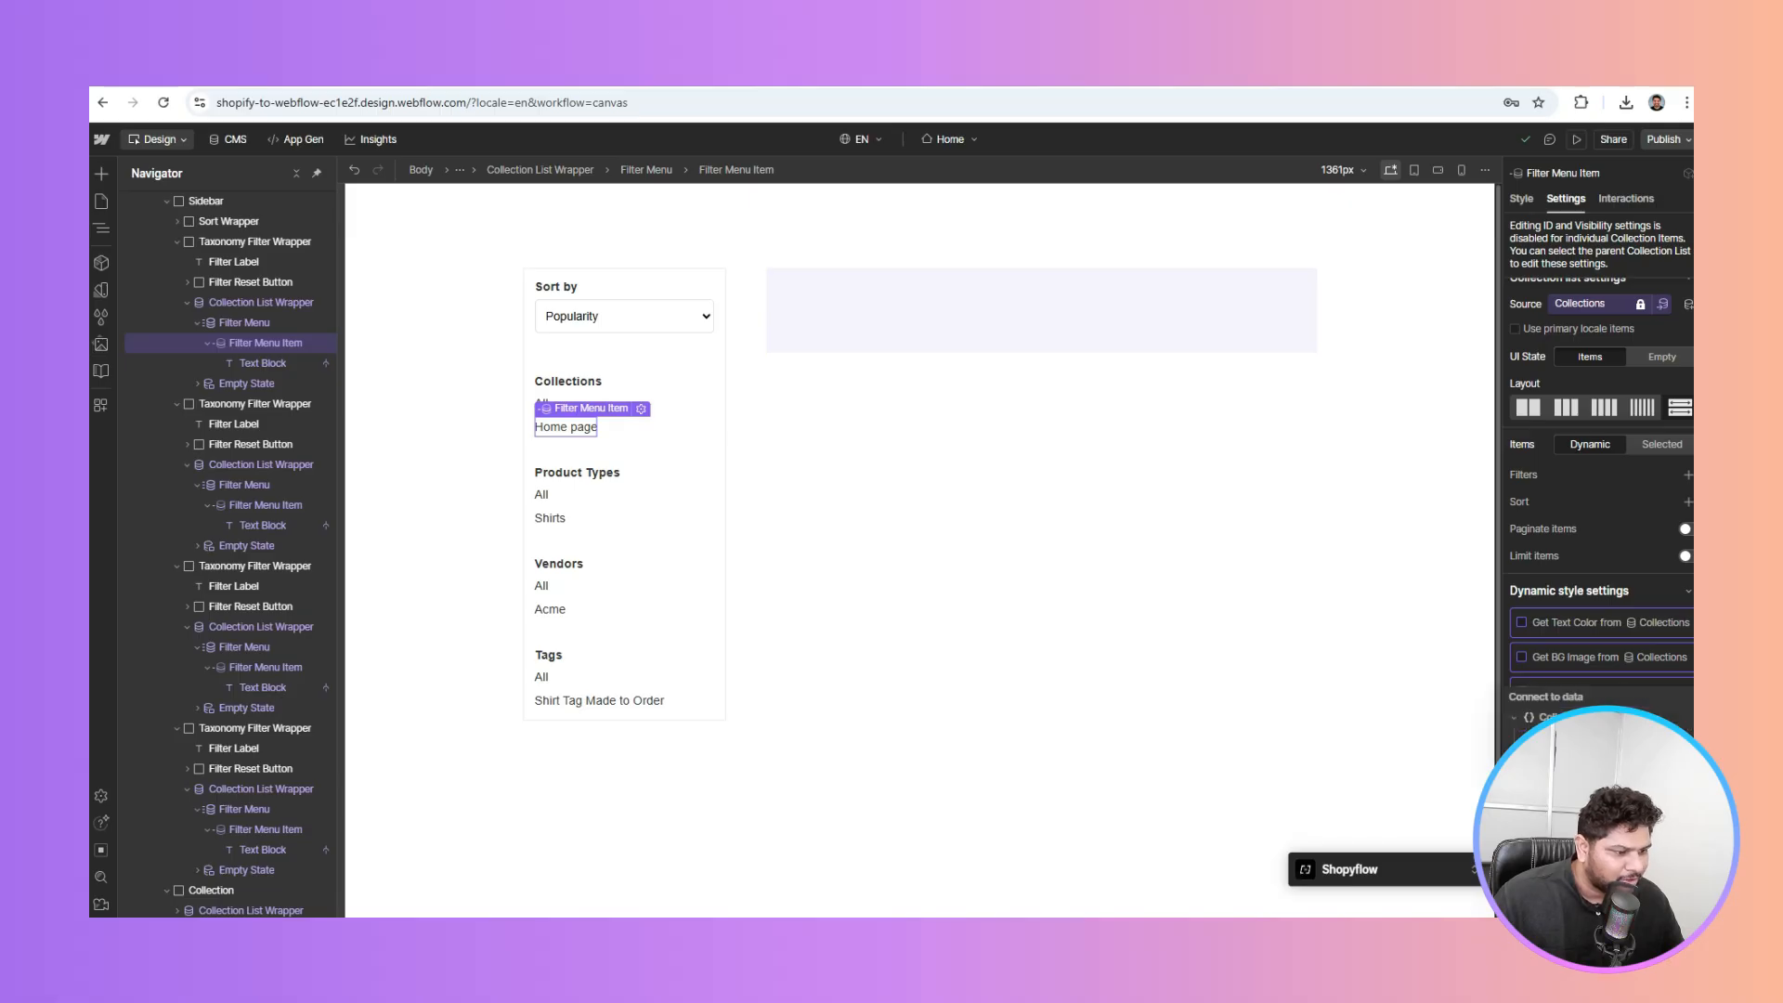
pyautogui.click(1570, 790)
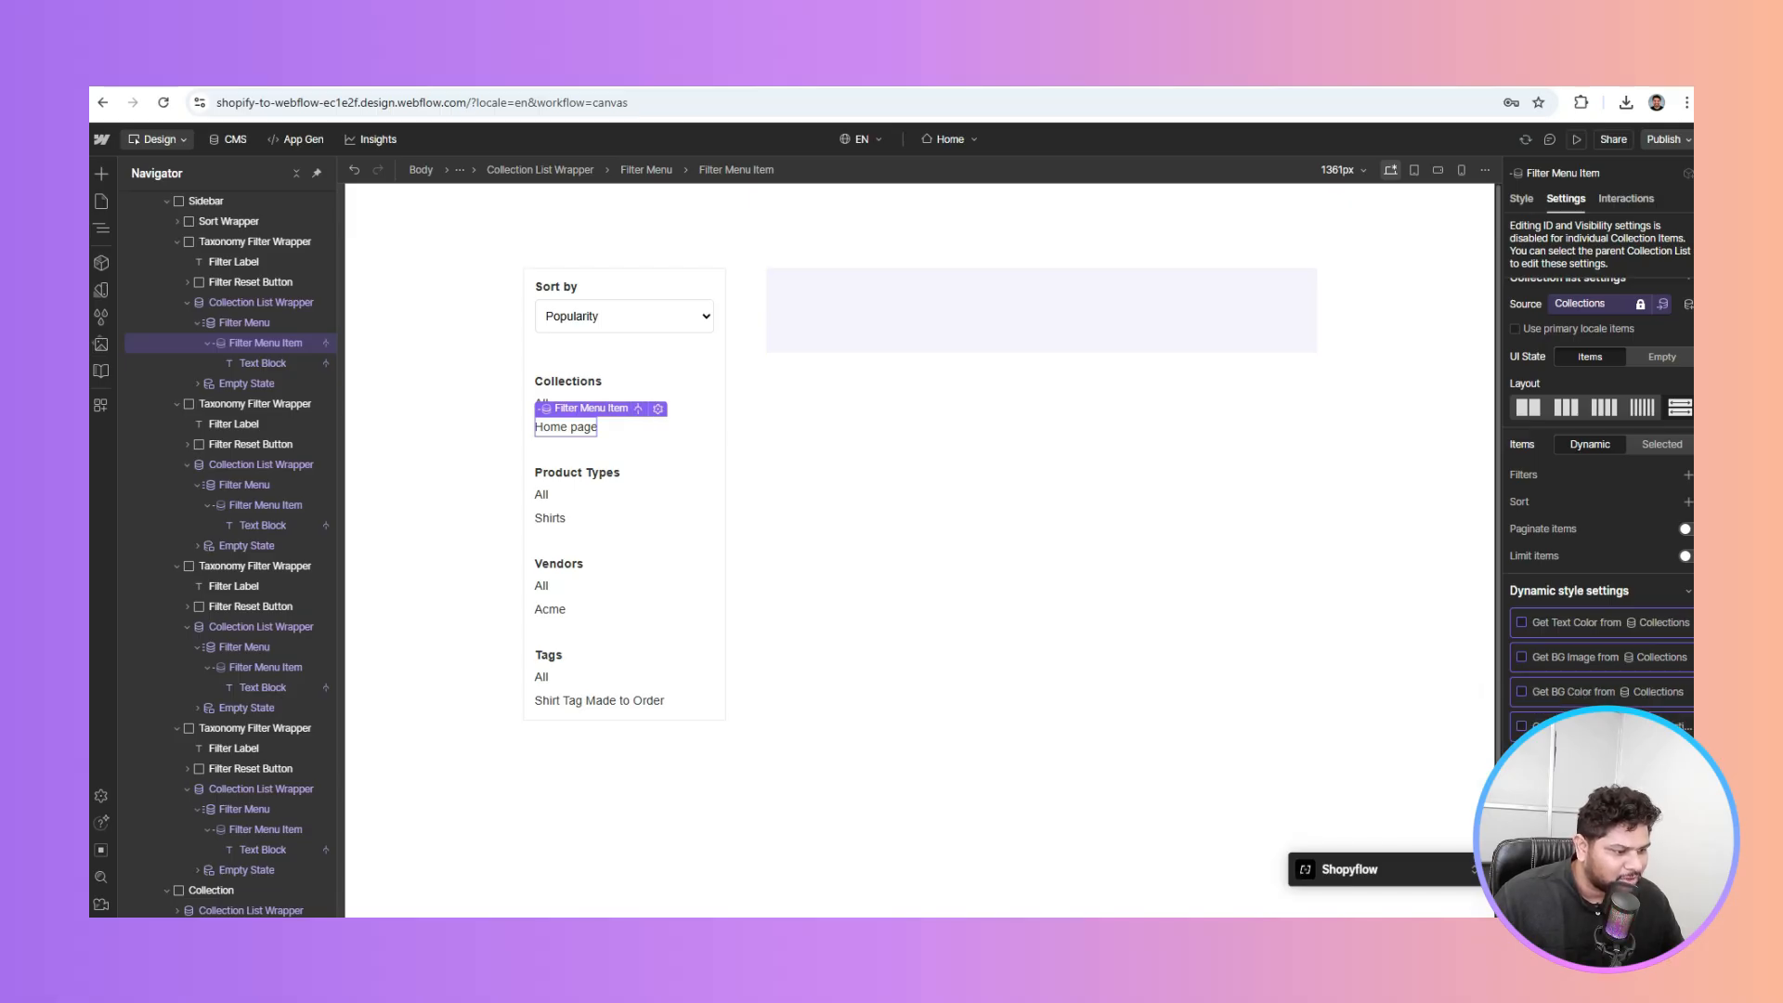
# Check the data sources of the Product Types, Vendors and Tags filter items
pyautogui.click(549, 518)
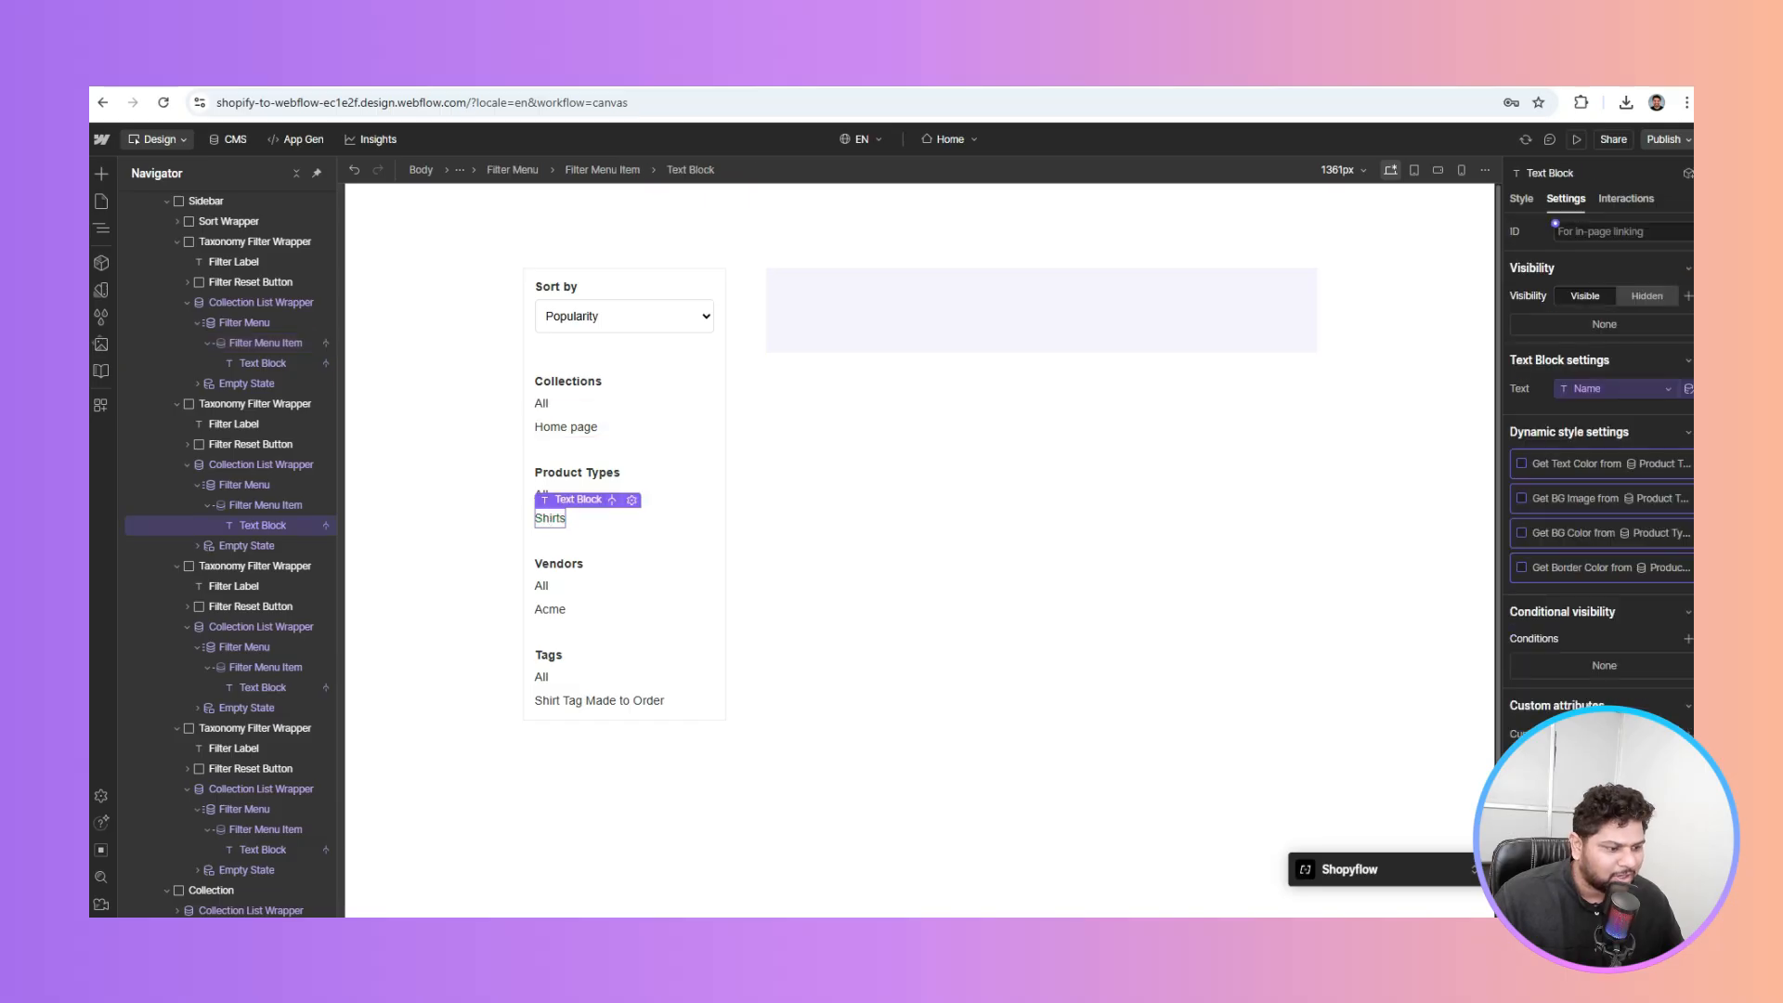
pyautogui.click(262, 504)
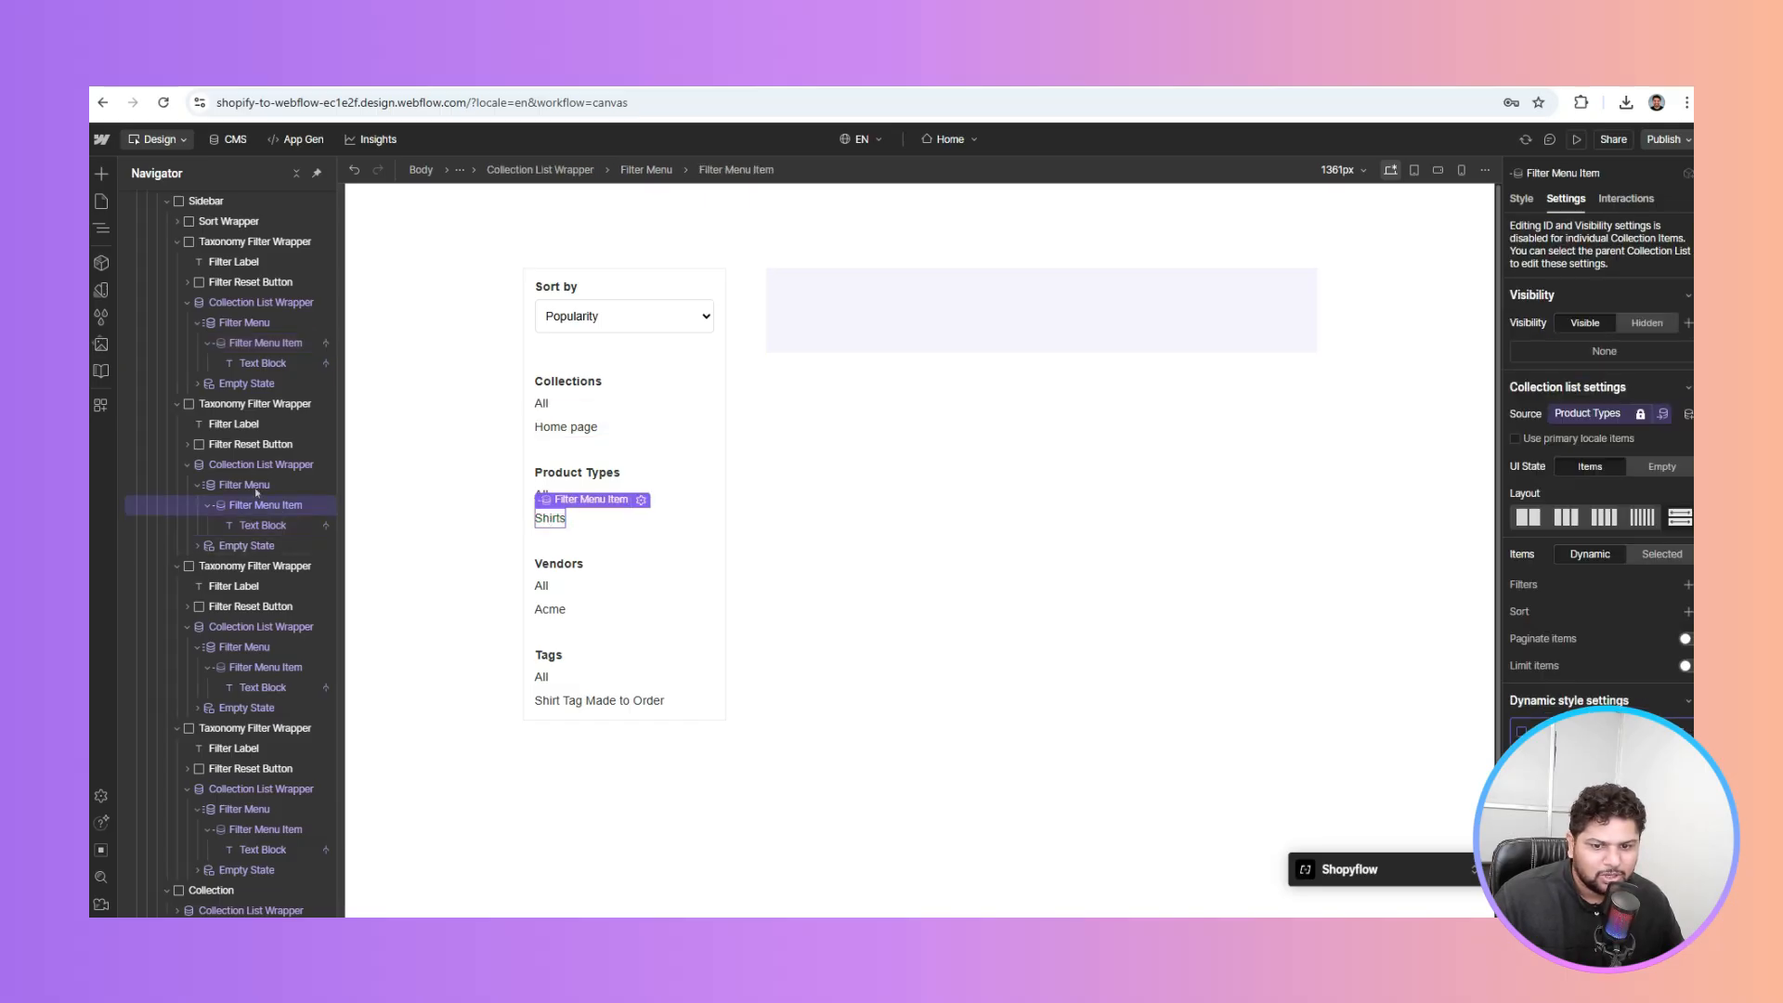
pyautogui.press('Up')
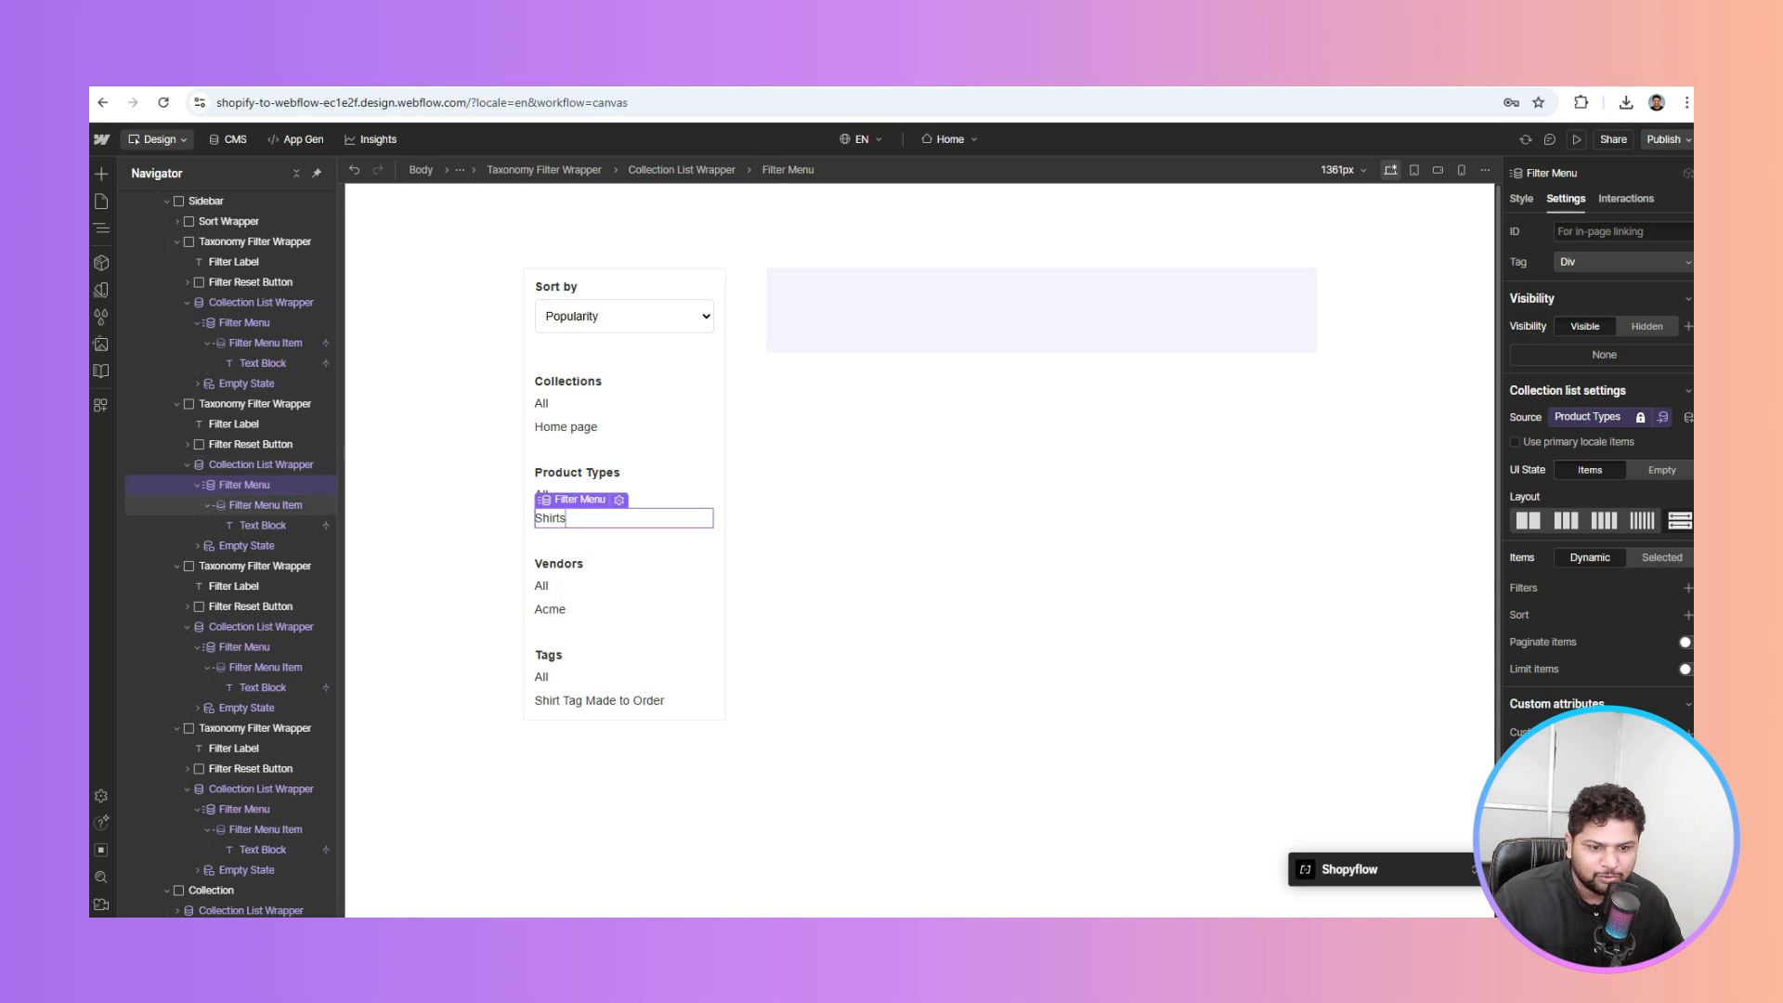
pyautogui.press('Down')
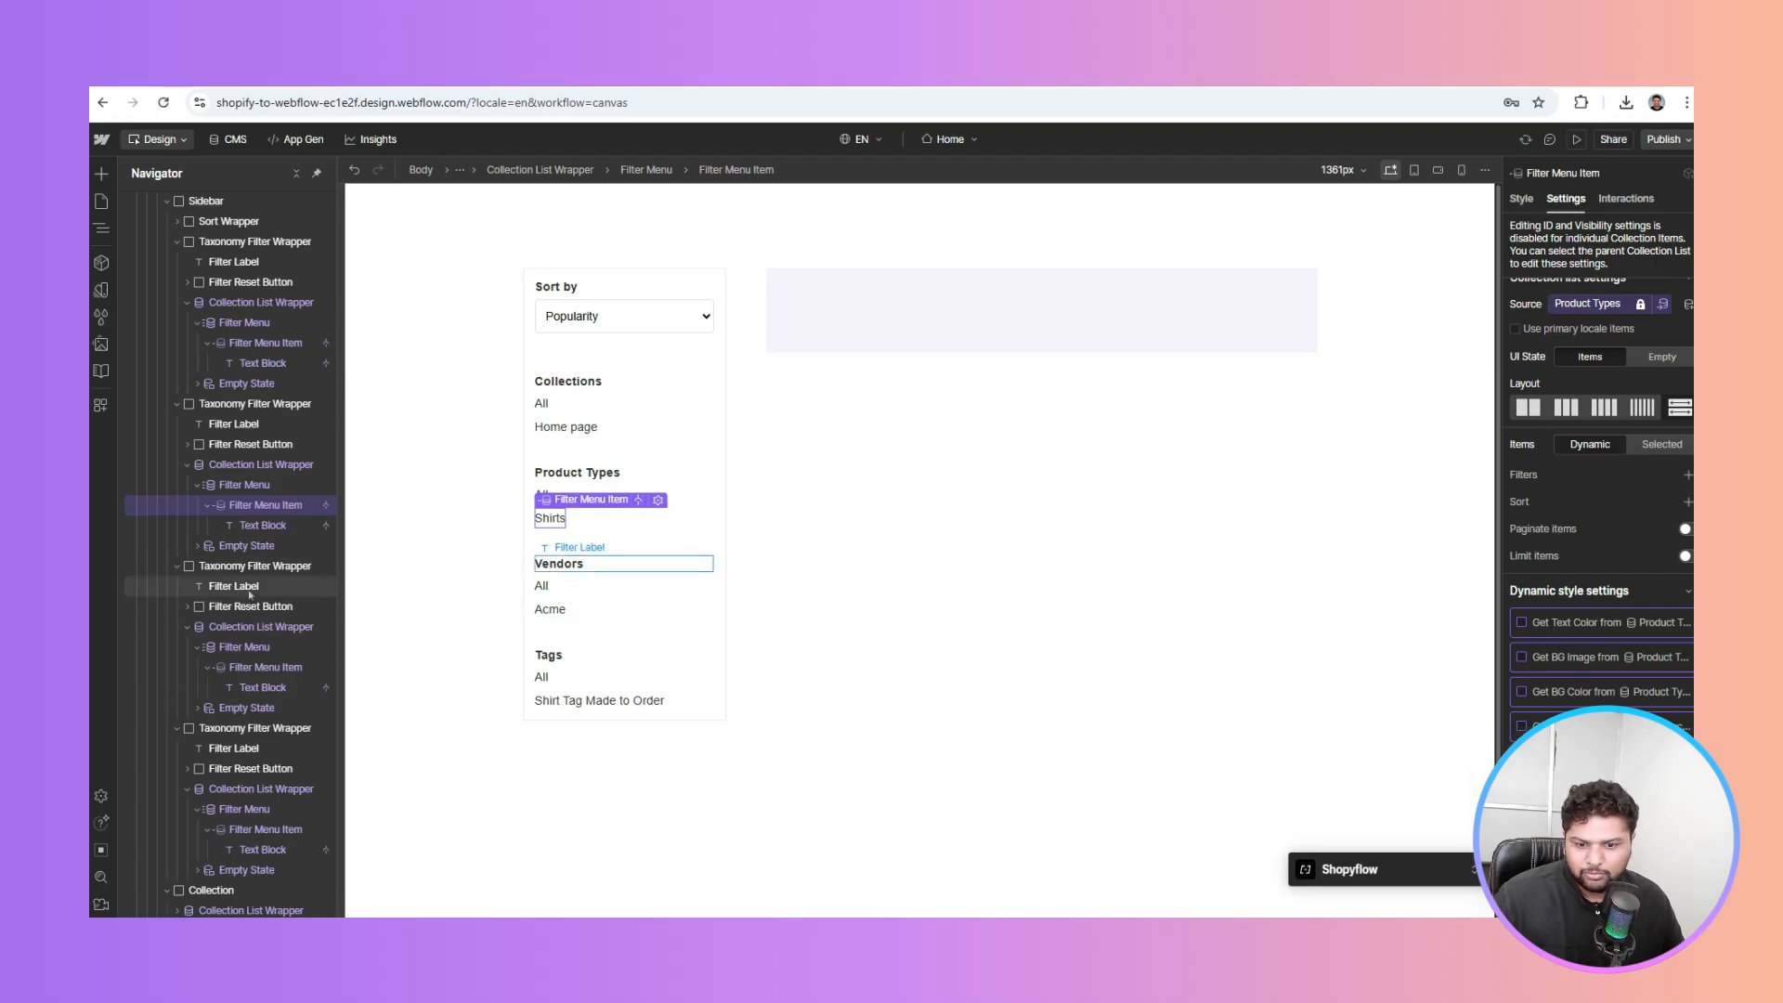
pyautogui.click(265, 669)
pyautogui.scroll(-2, 1600, 511)
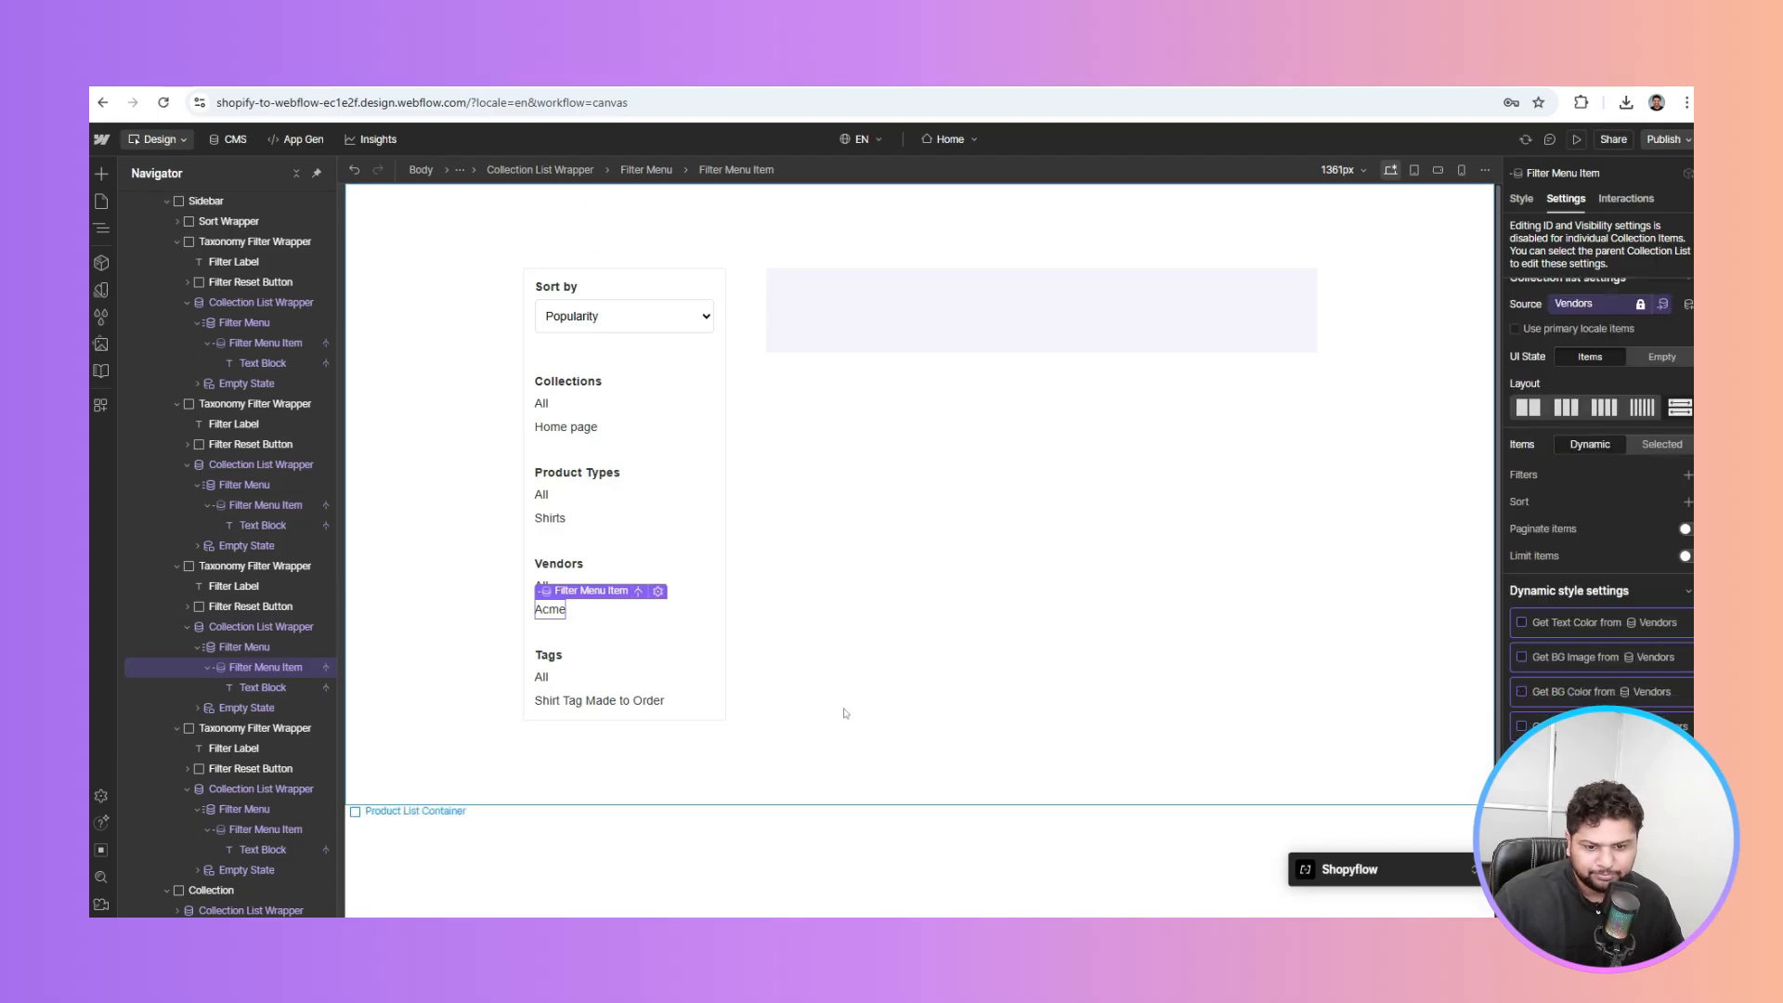
pyautogui.click(260, 831)
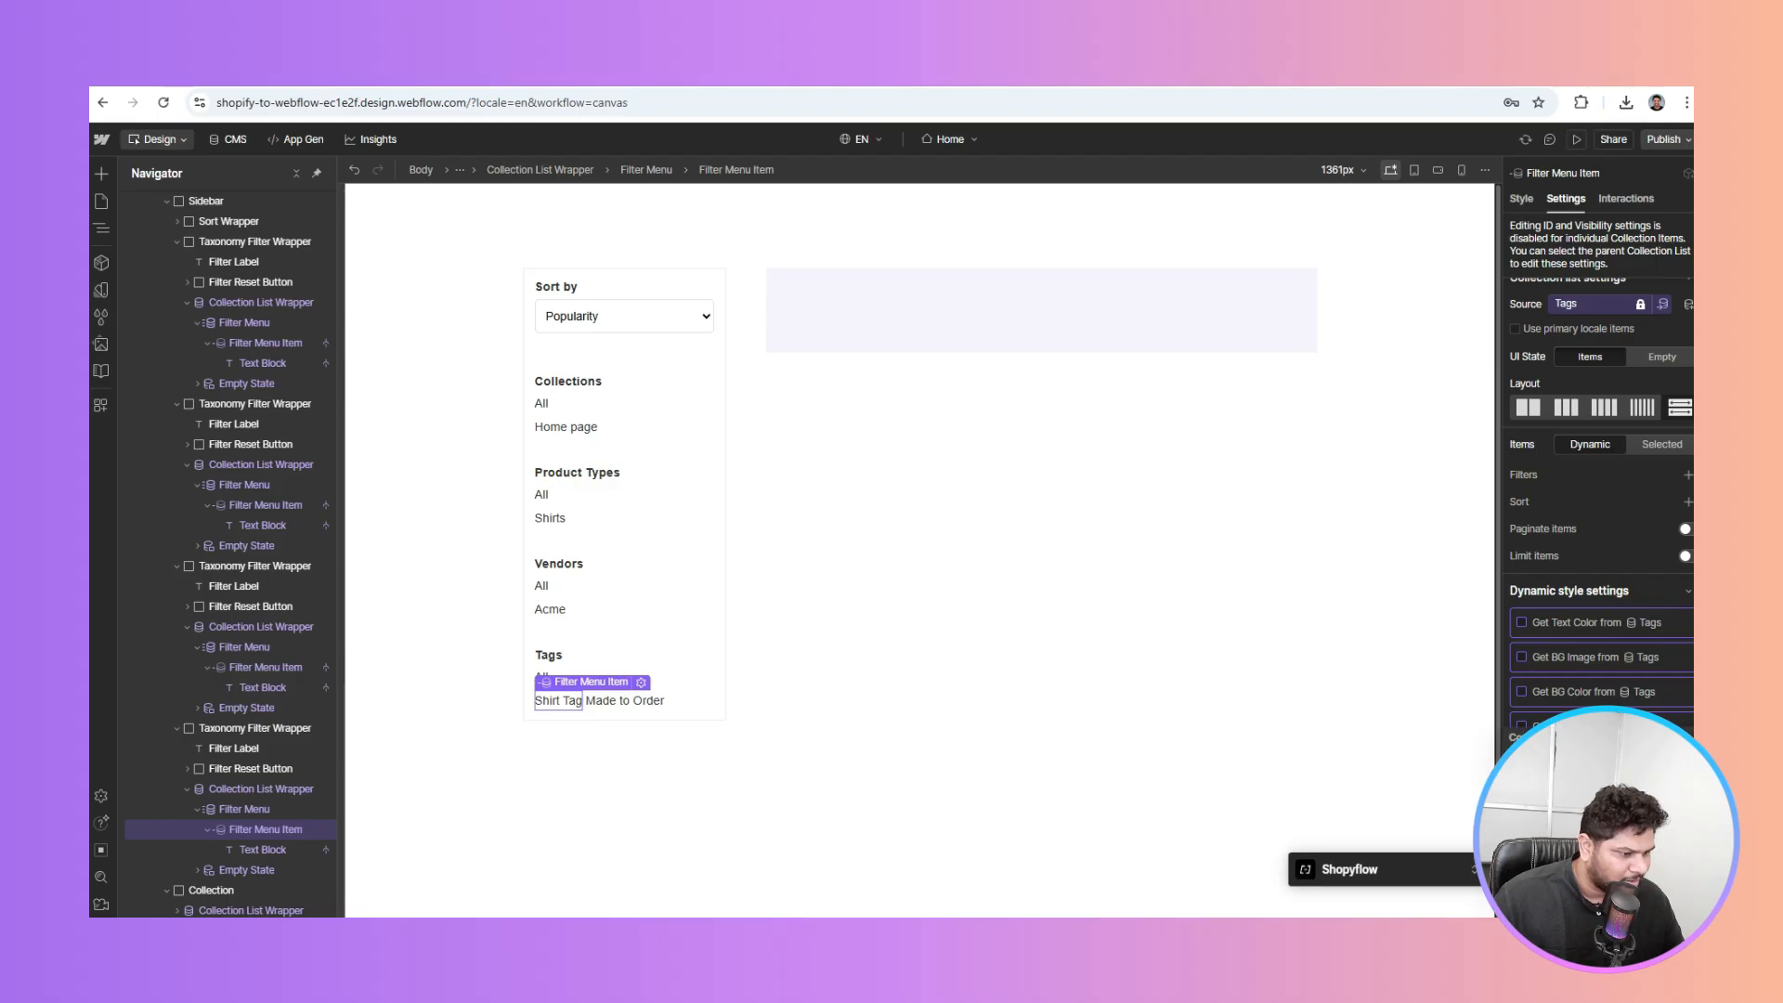
pyautogui.click(875, 453)
pyautogui.click(859, 297)
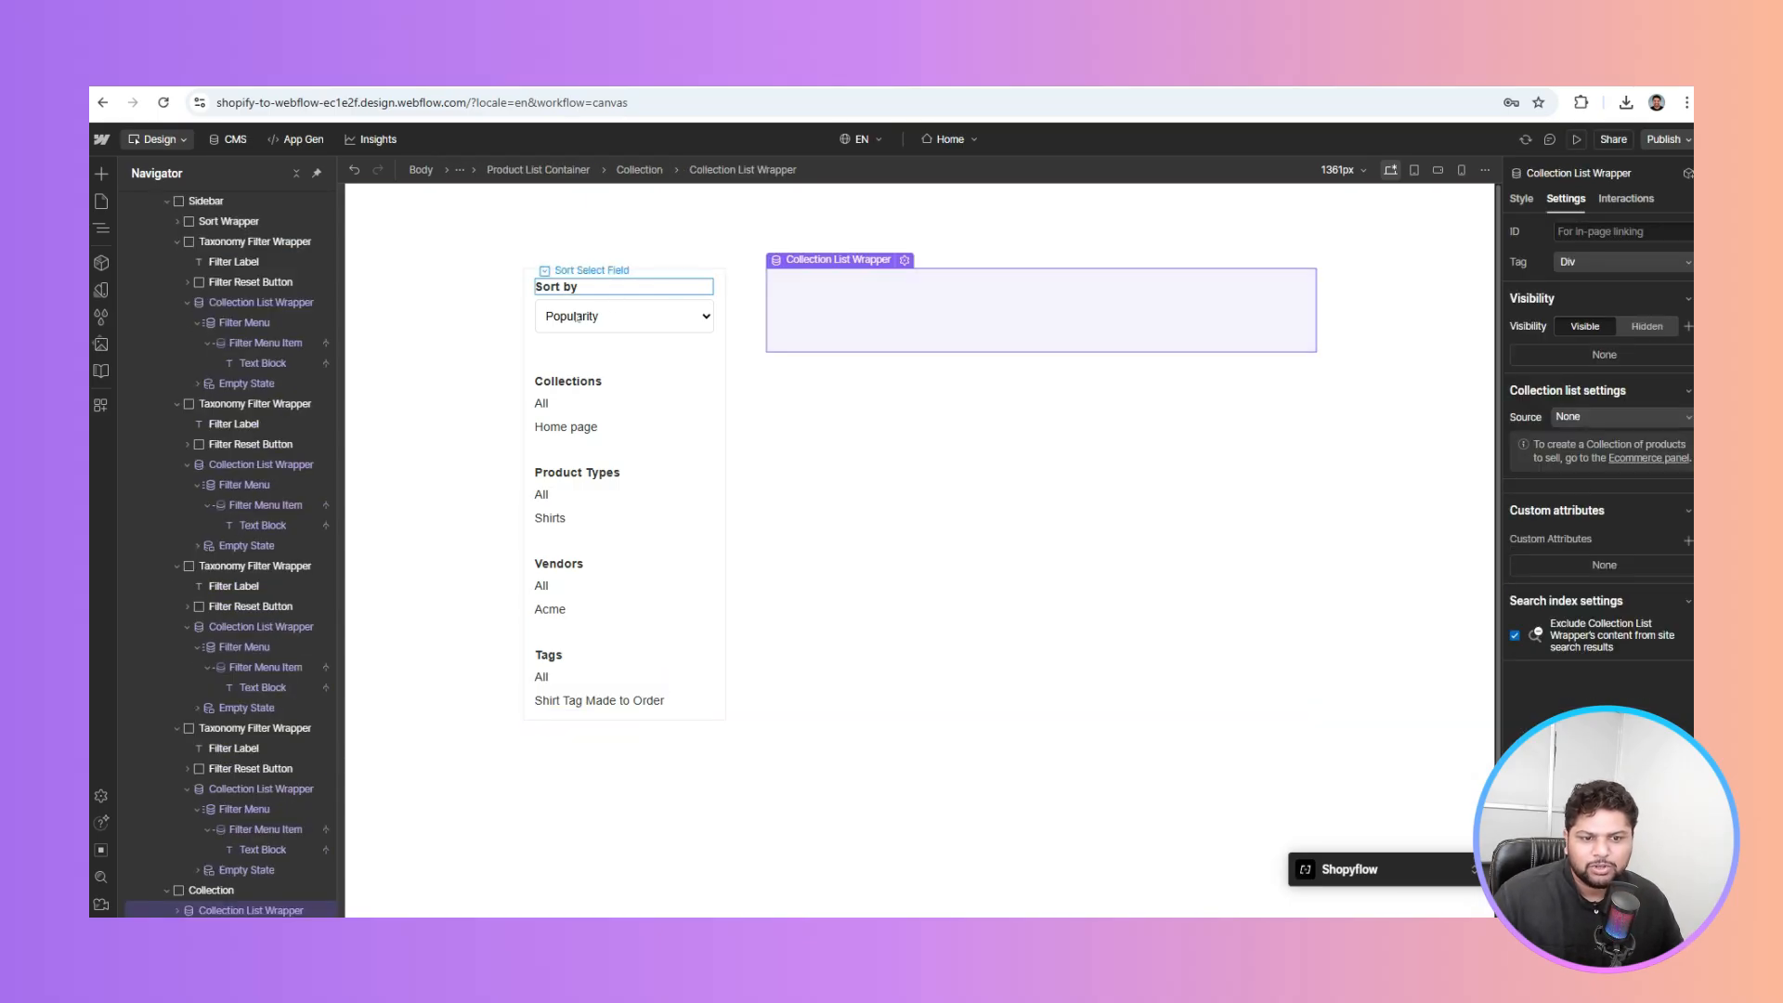
# Source the main listing from the Products collection and select its product item box
pyautogui.click(578, 317)
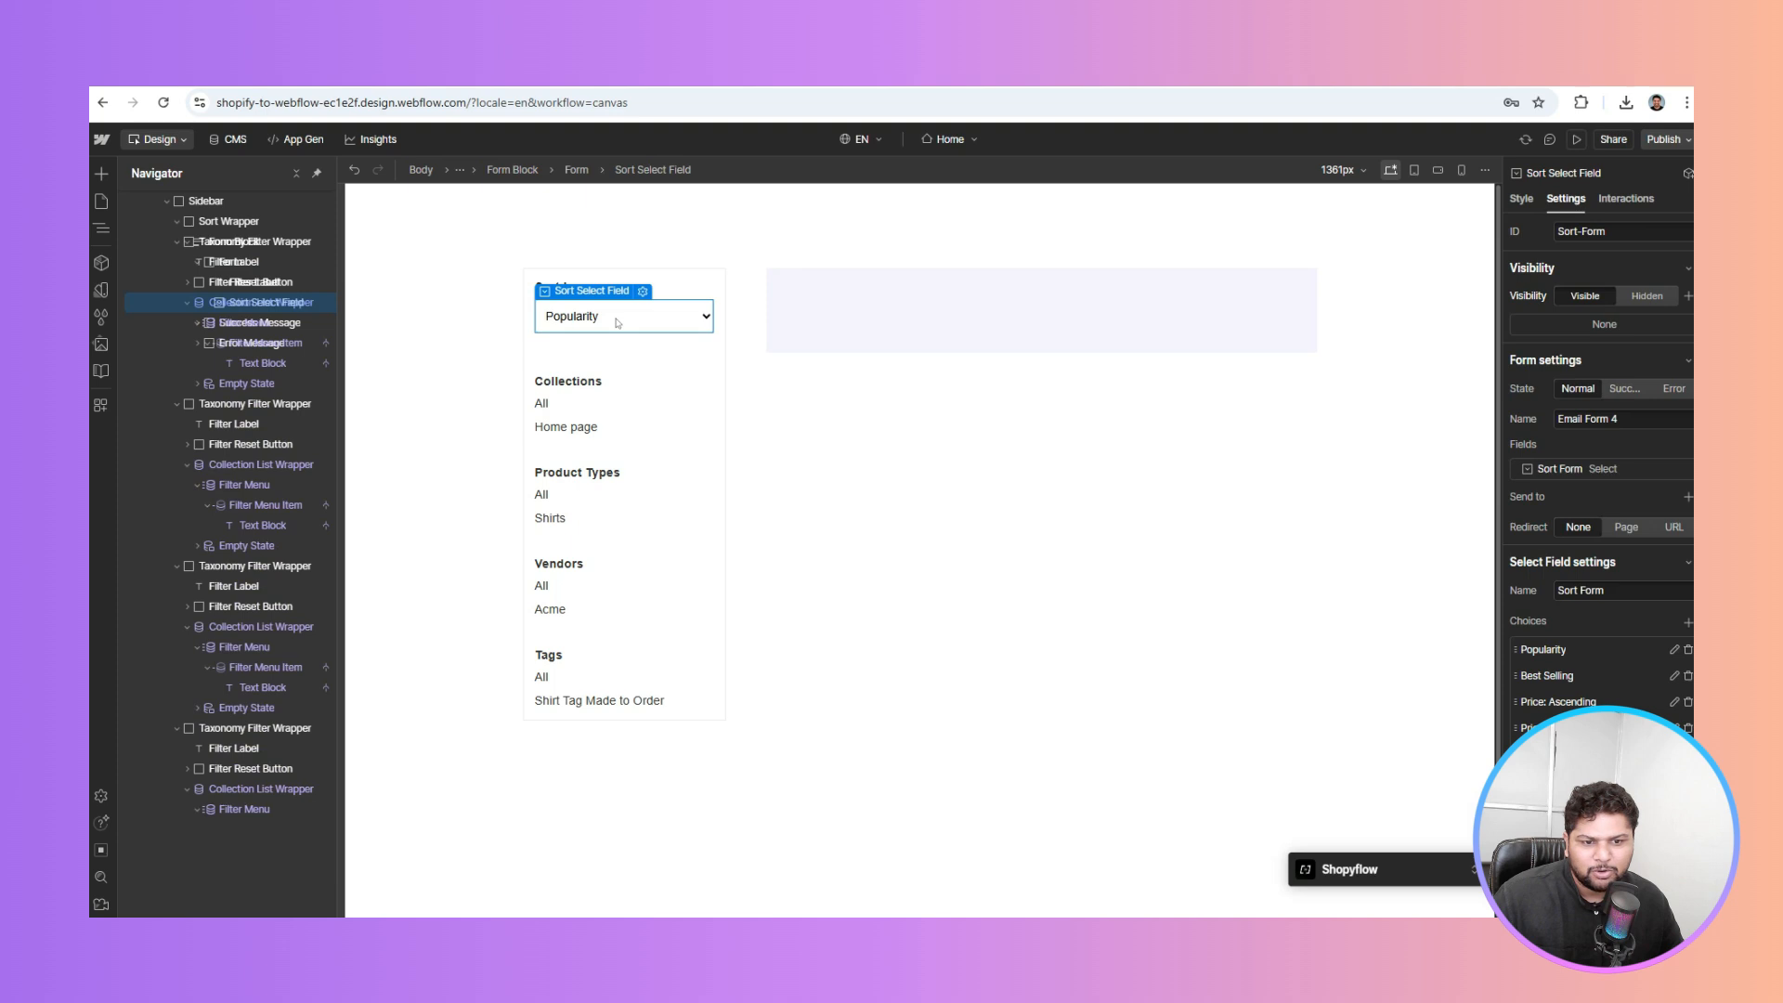
pyautogui.click(937, 297)
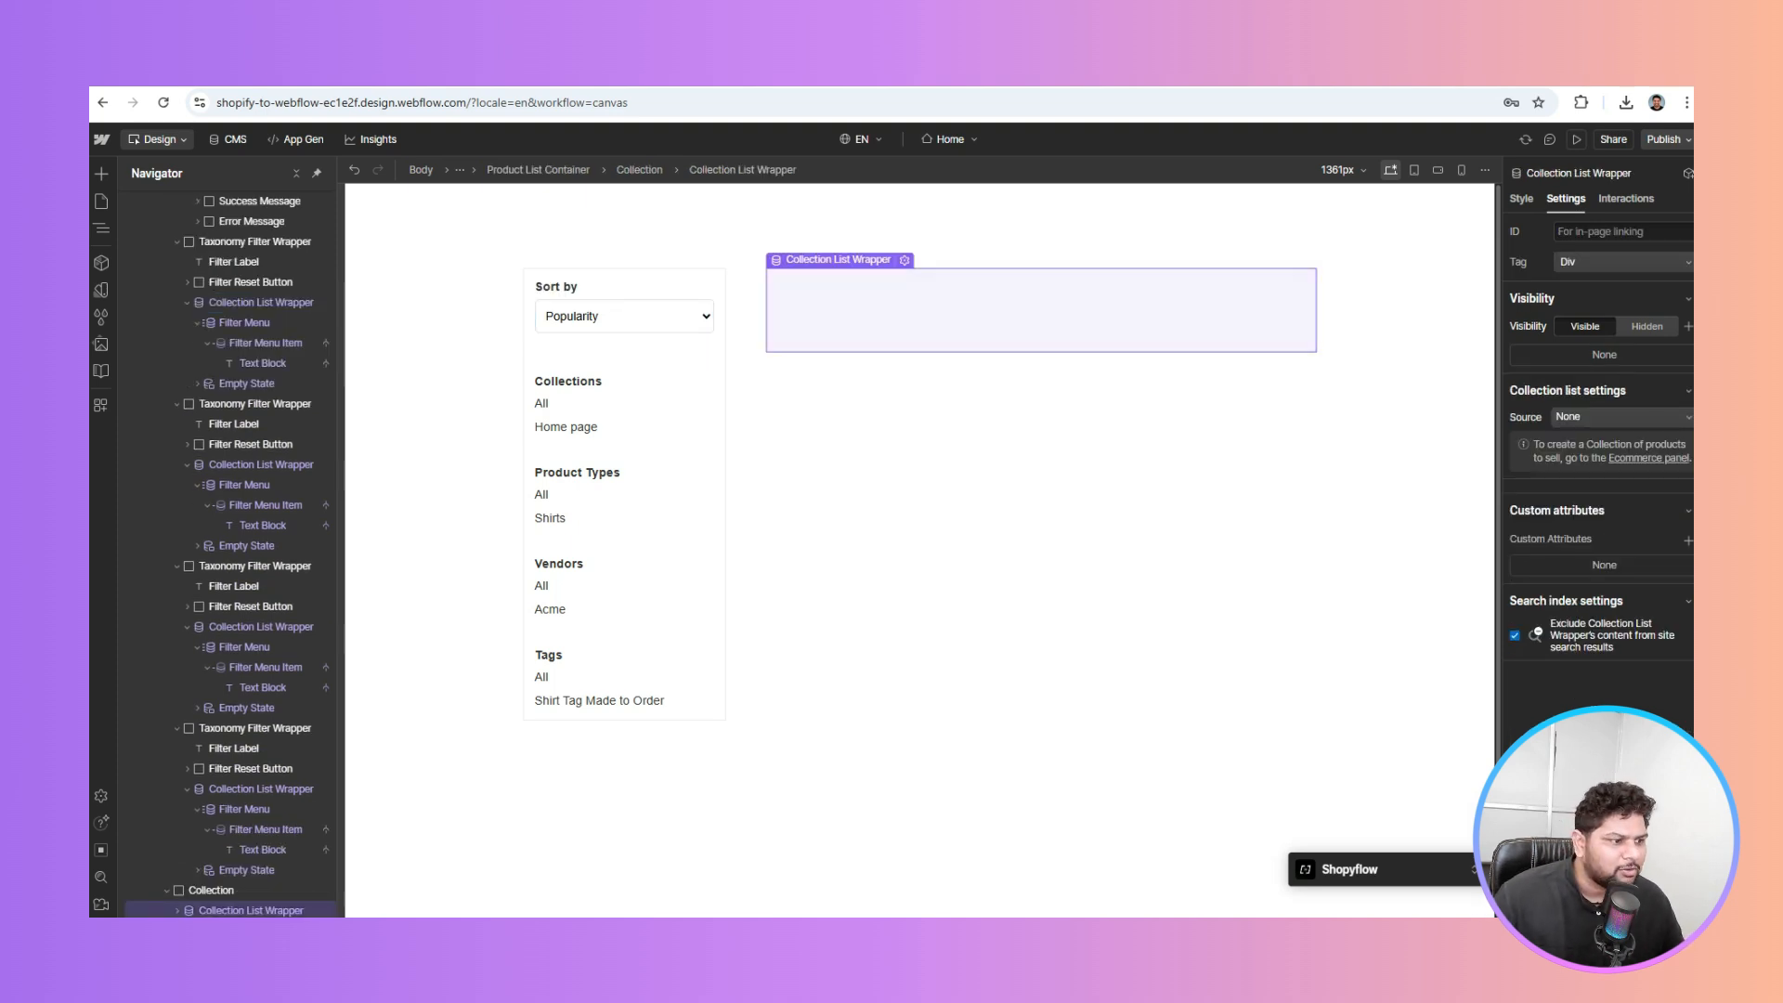
pyautogui.click(1616, 420)
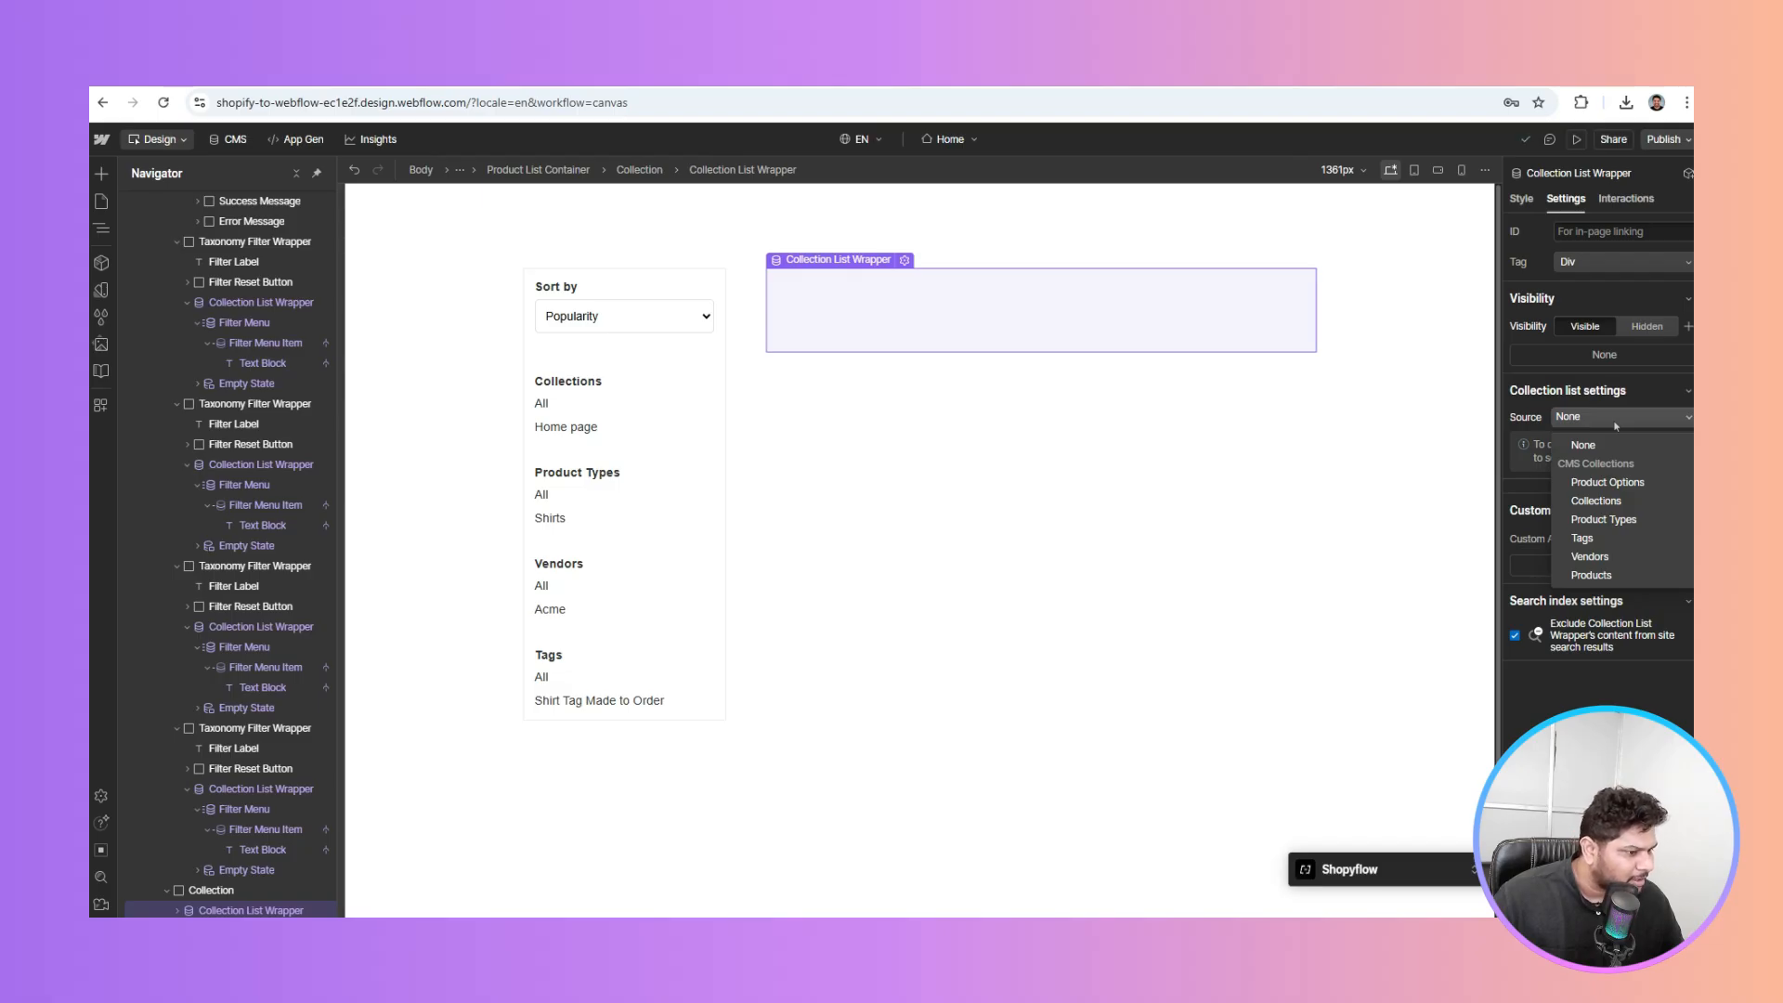
pyautogui.click(1592, 575)
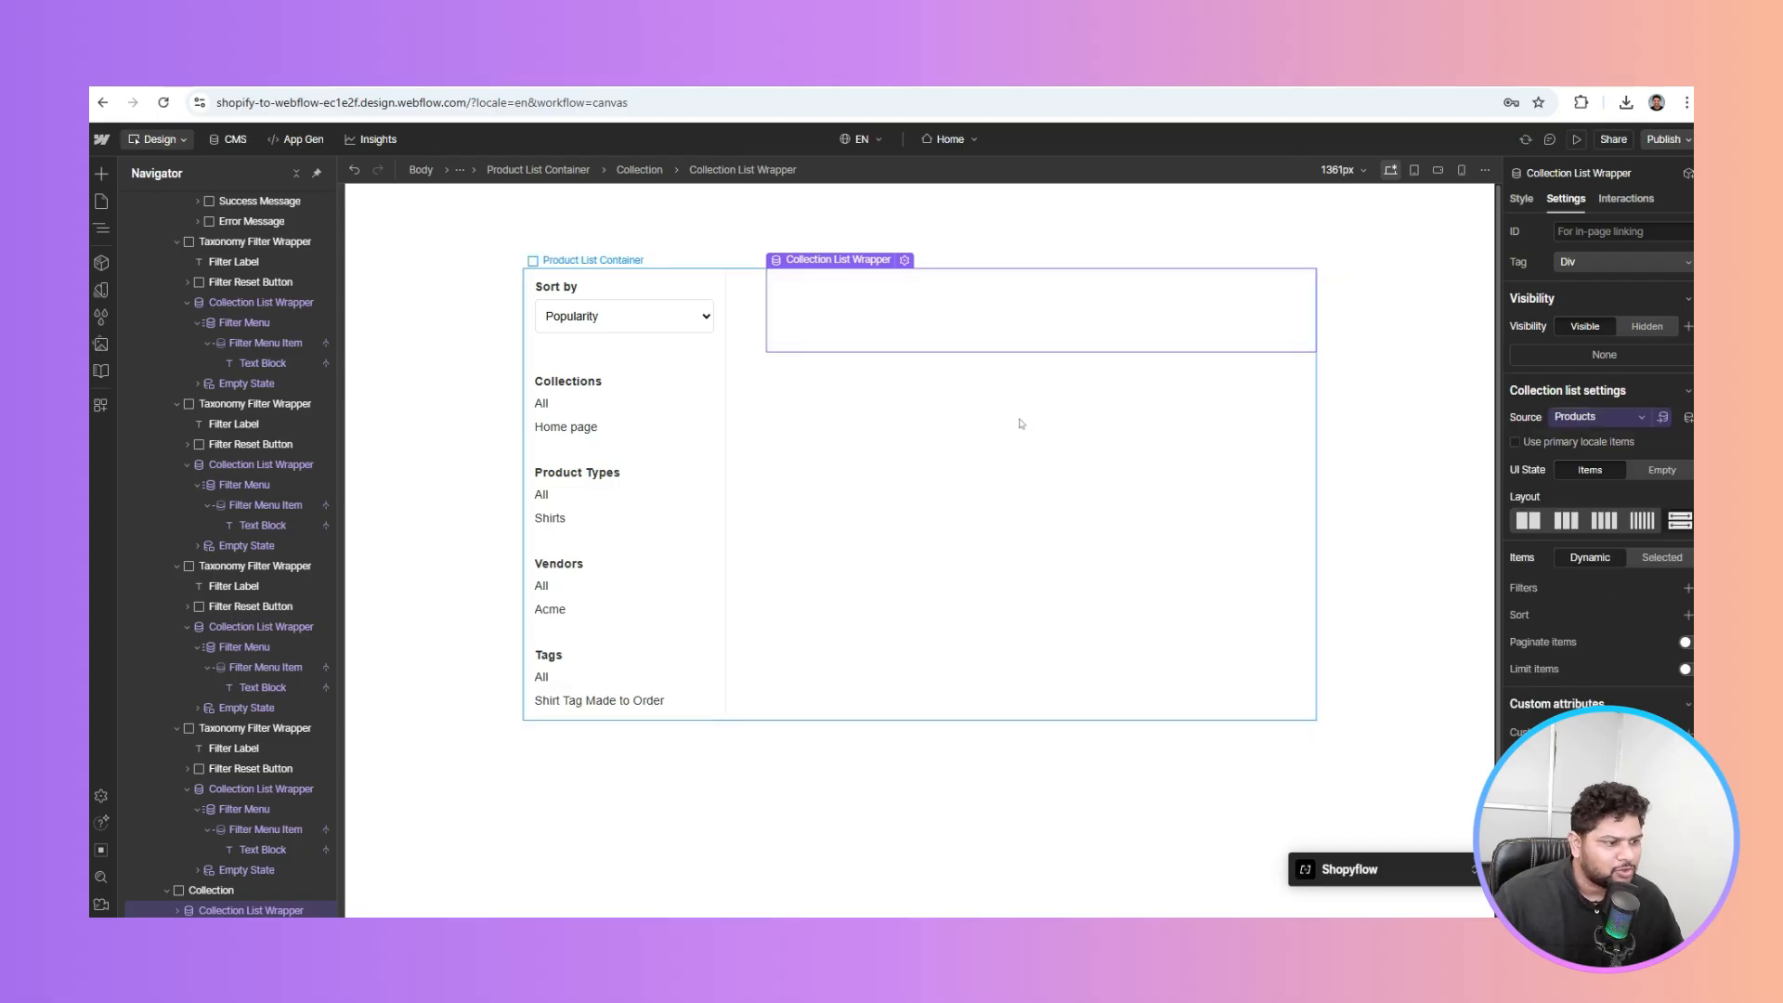
pyautogui.click(1036, 291)
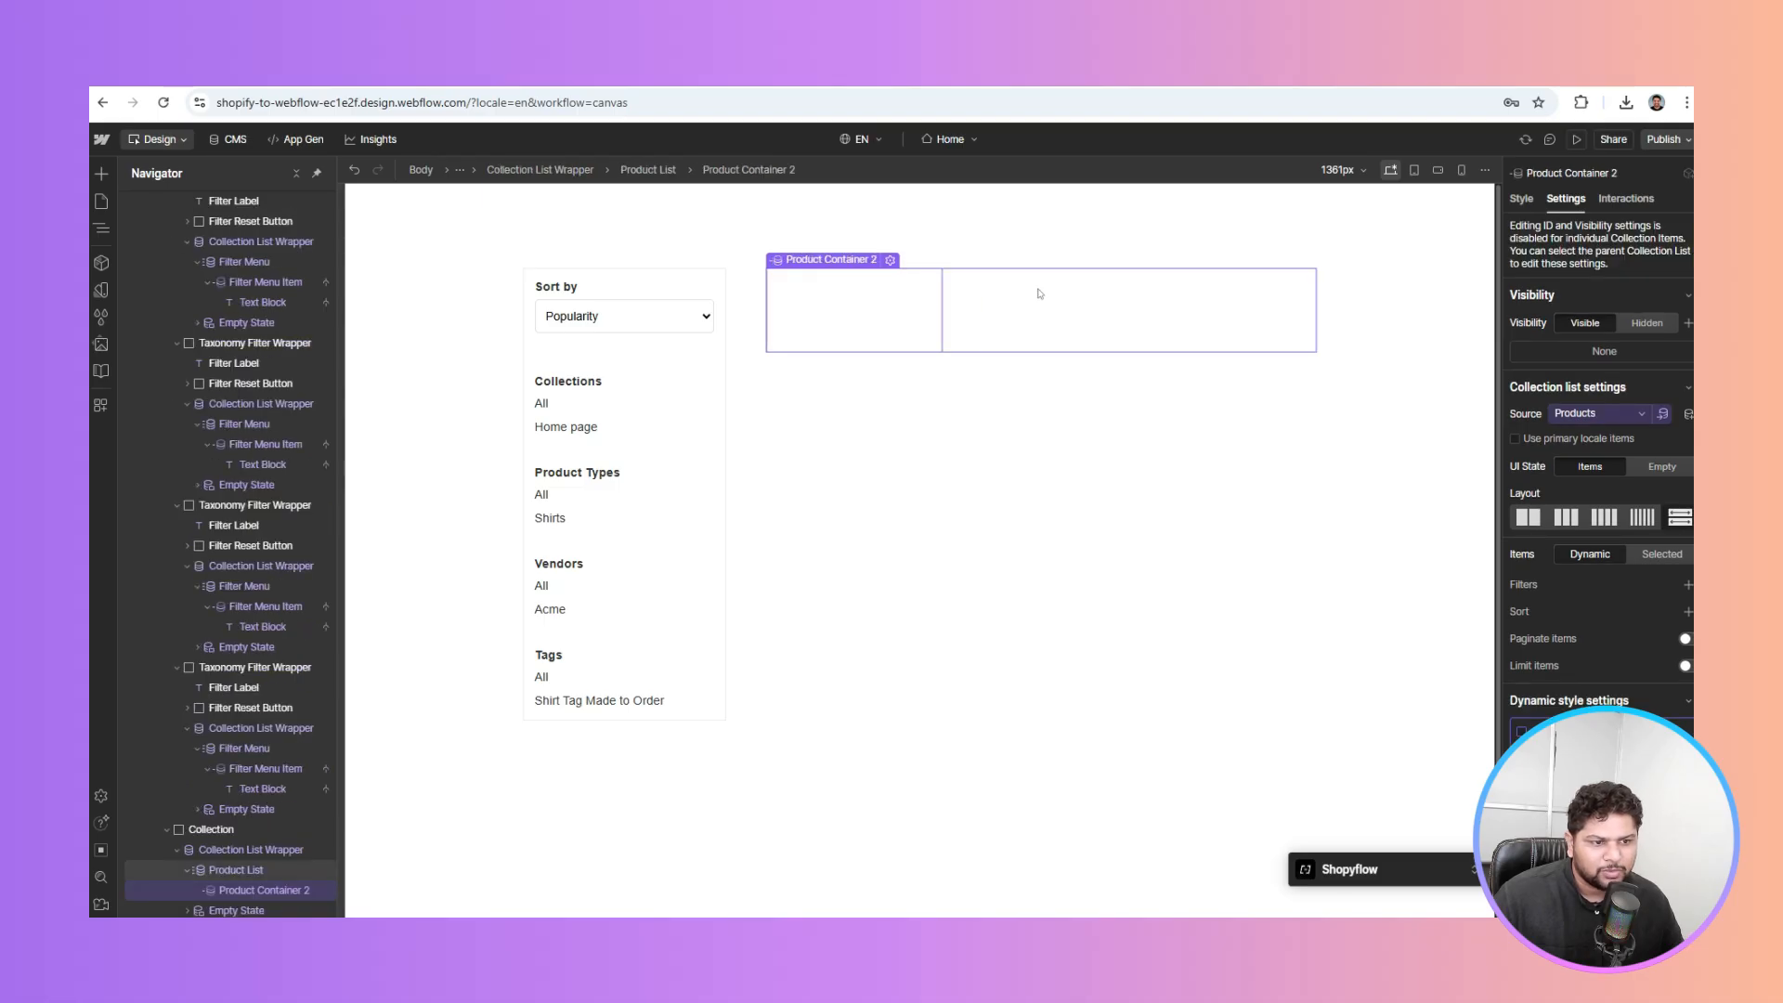
pyautogui.click(1039, 294)
pyautogui.click(787, 325)
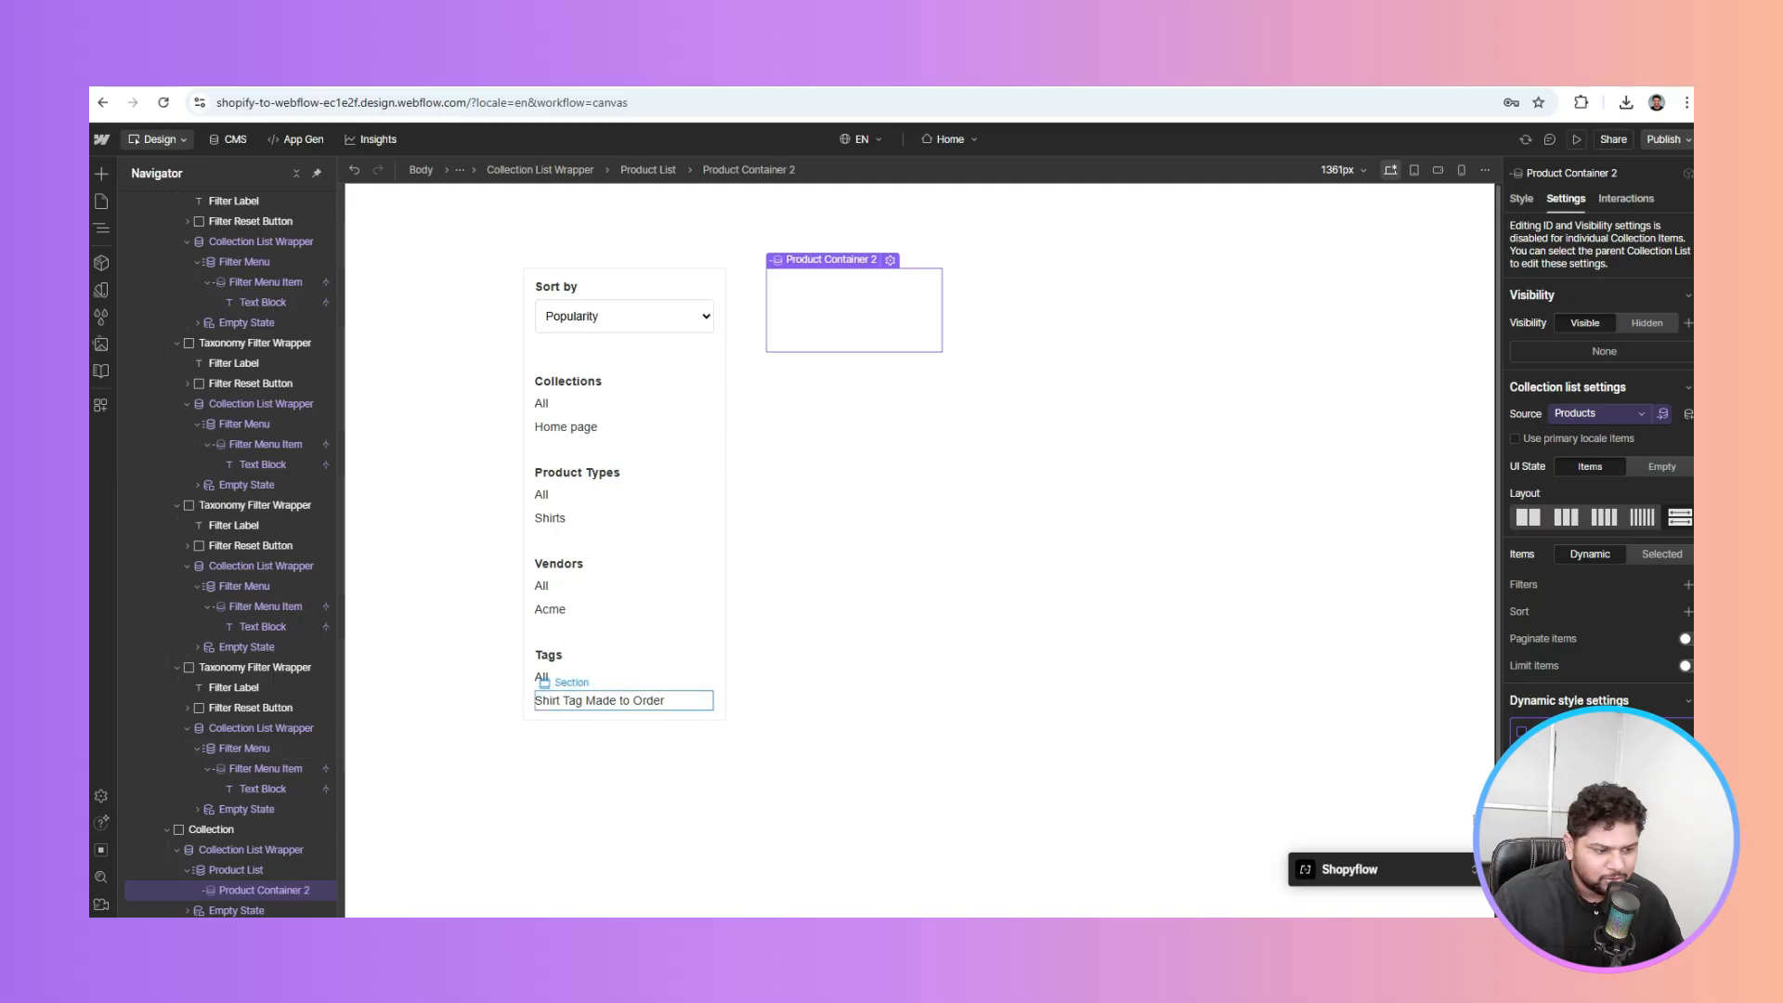
# Copy the Product List Item component from Shopyflow's Product Listing Components library
pyautogui.click(1473, 871)
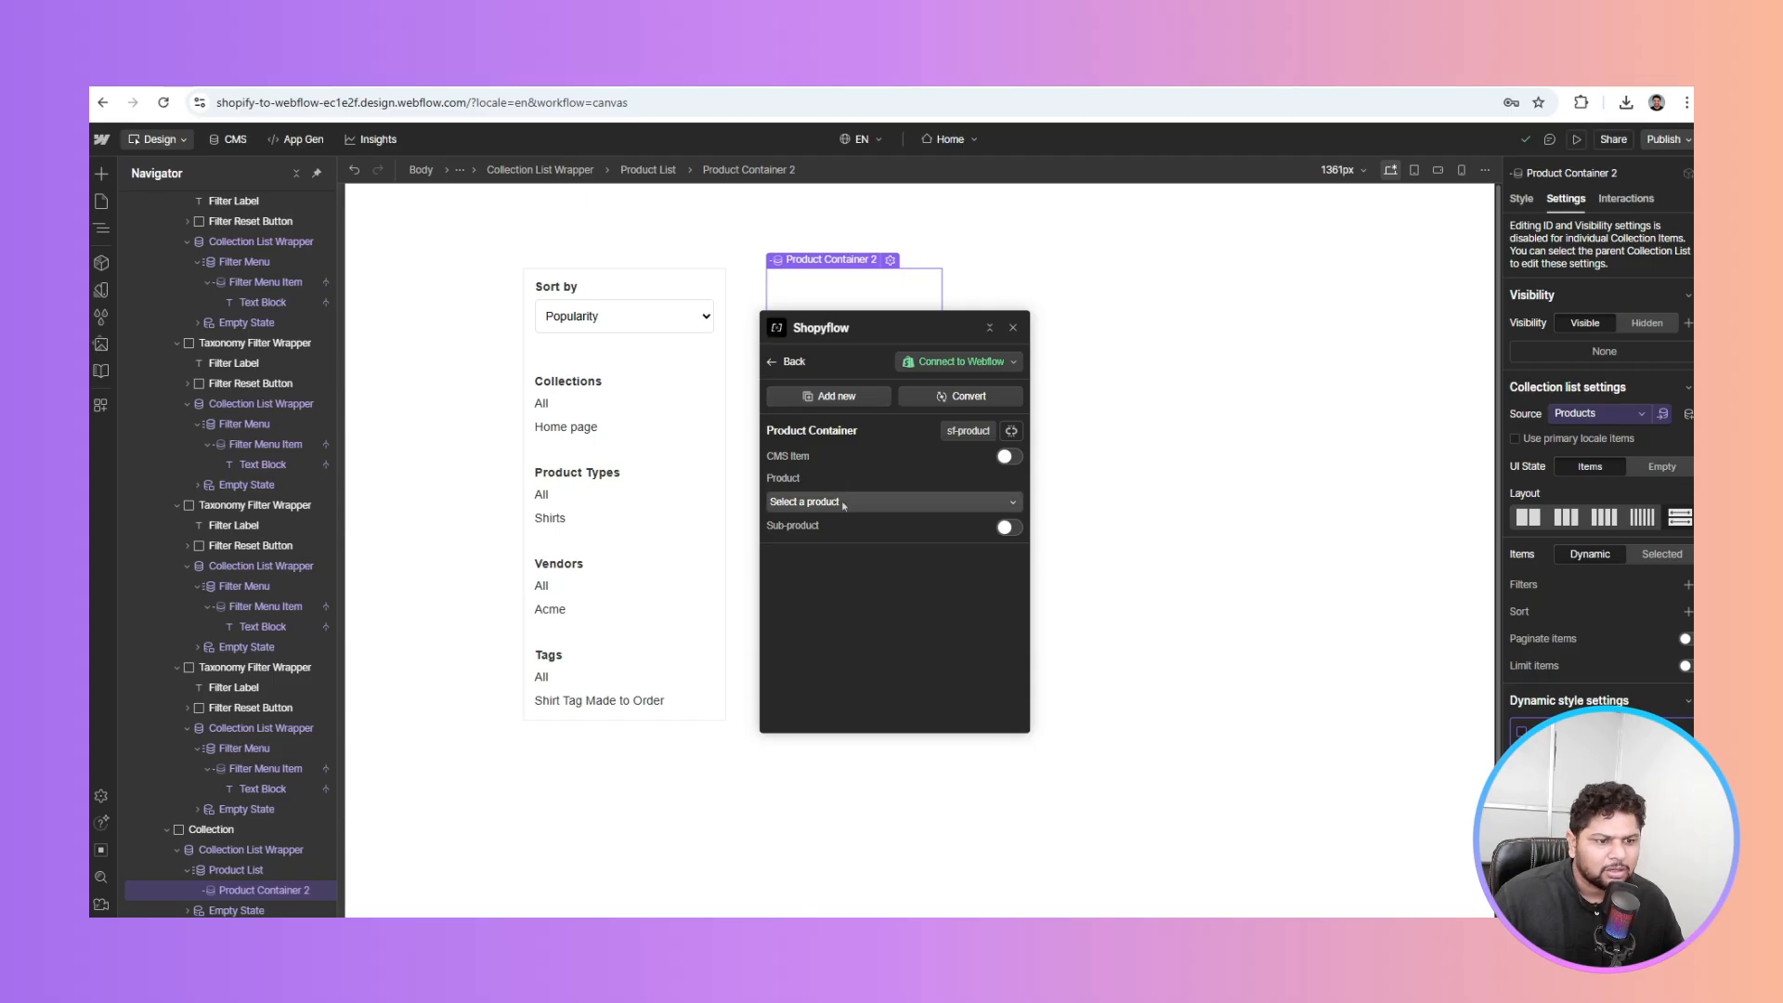
pyautogui.click(831, 398)
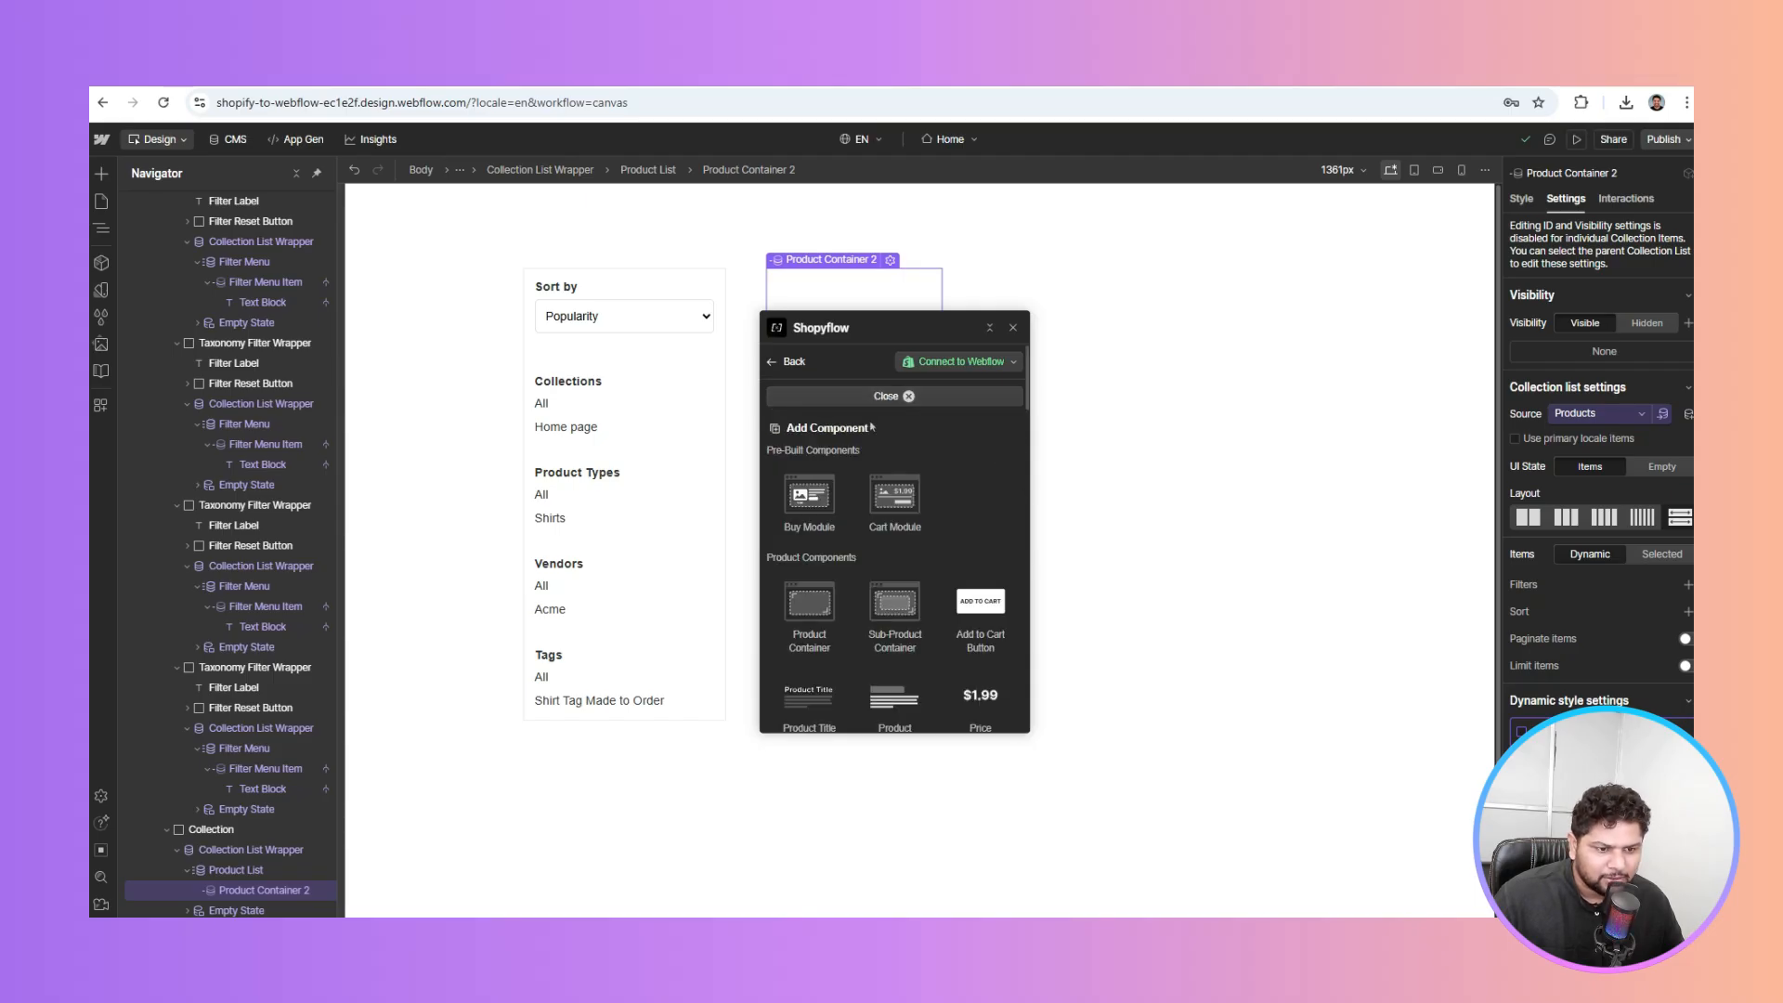
pyautogui.scroll(-2, 872, 426)
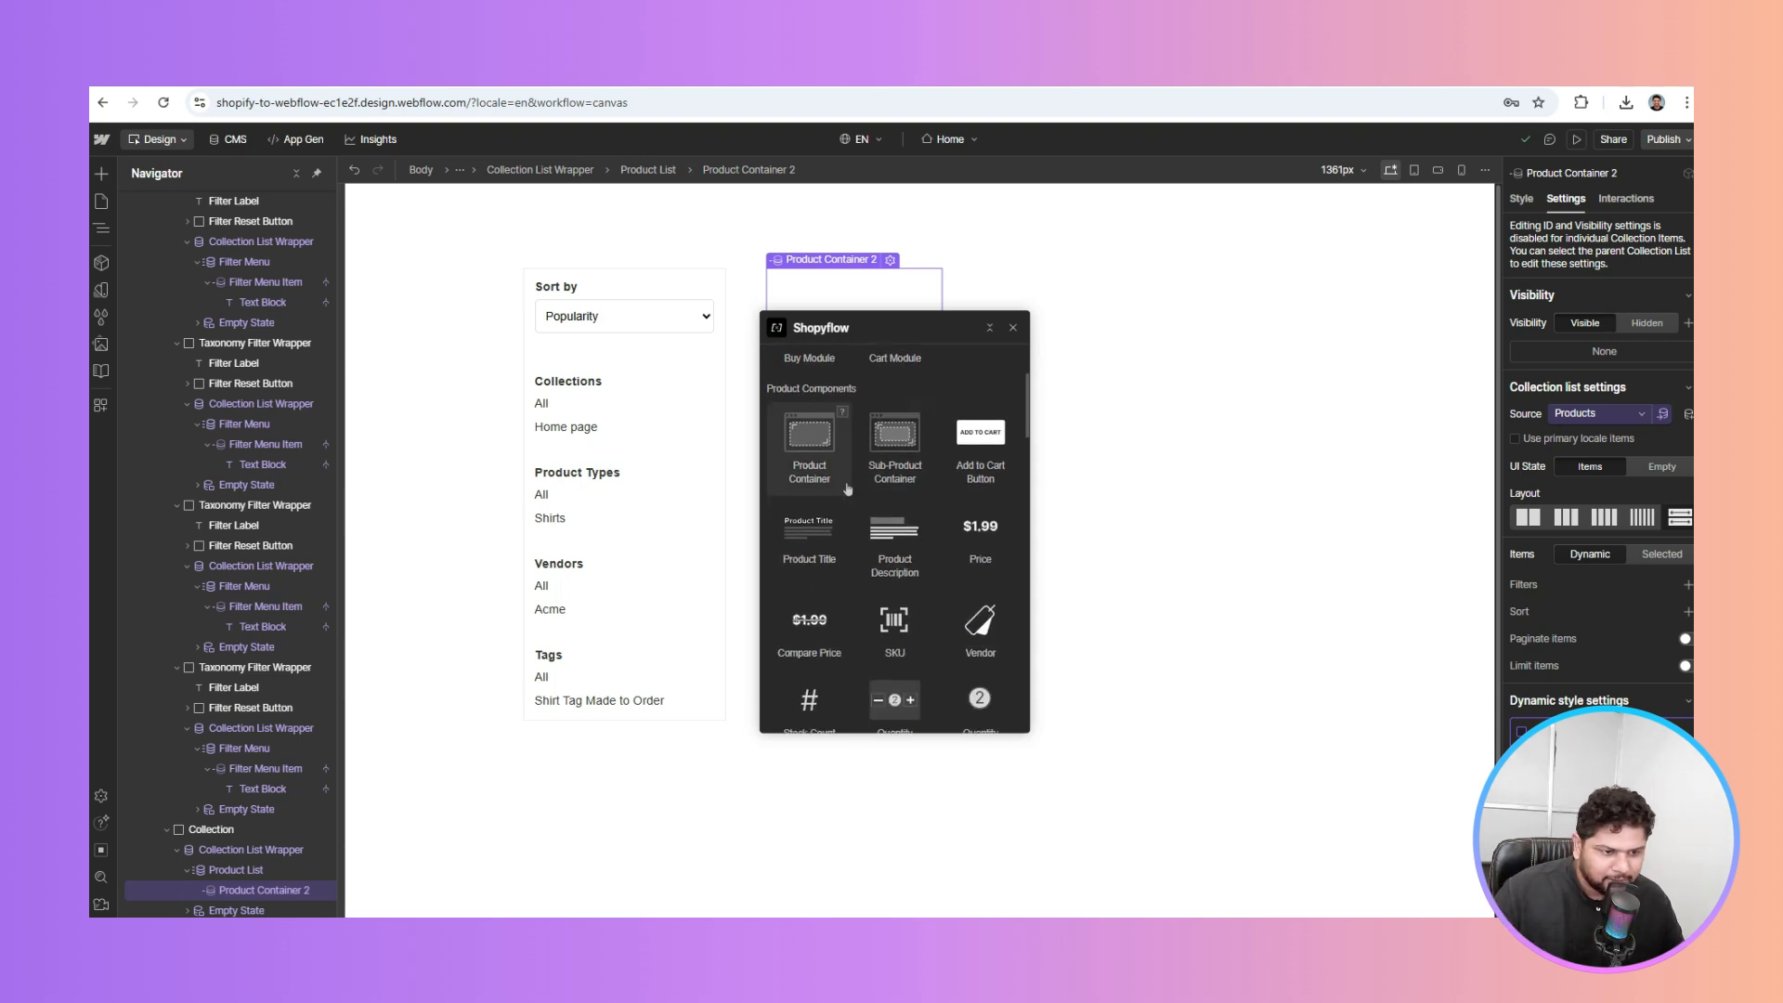
pyautogui.scroll(-6, 847, 490)
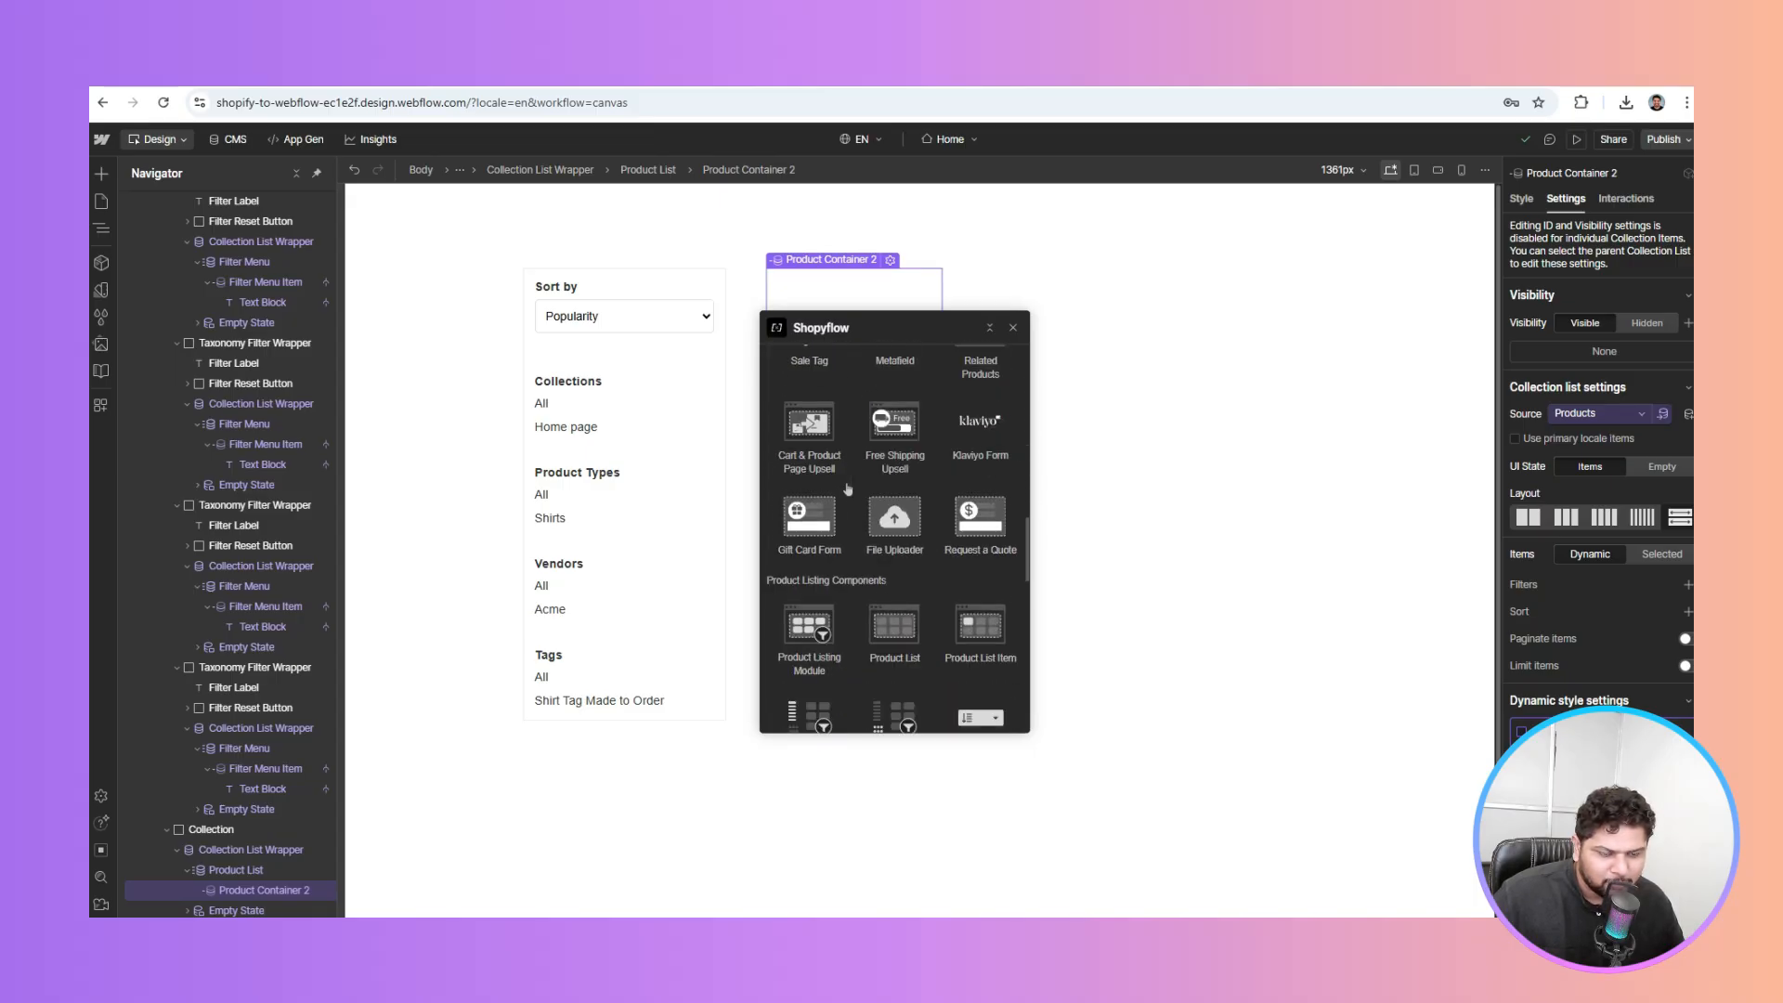
pyautogui.scroll(-2, 847, 490)
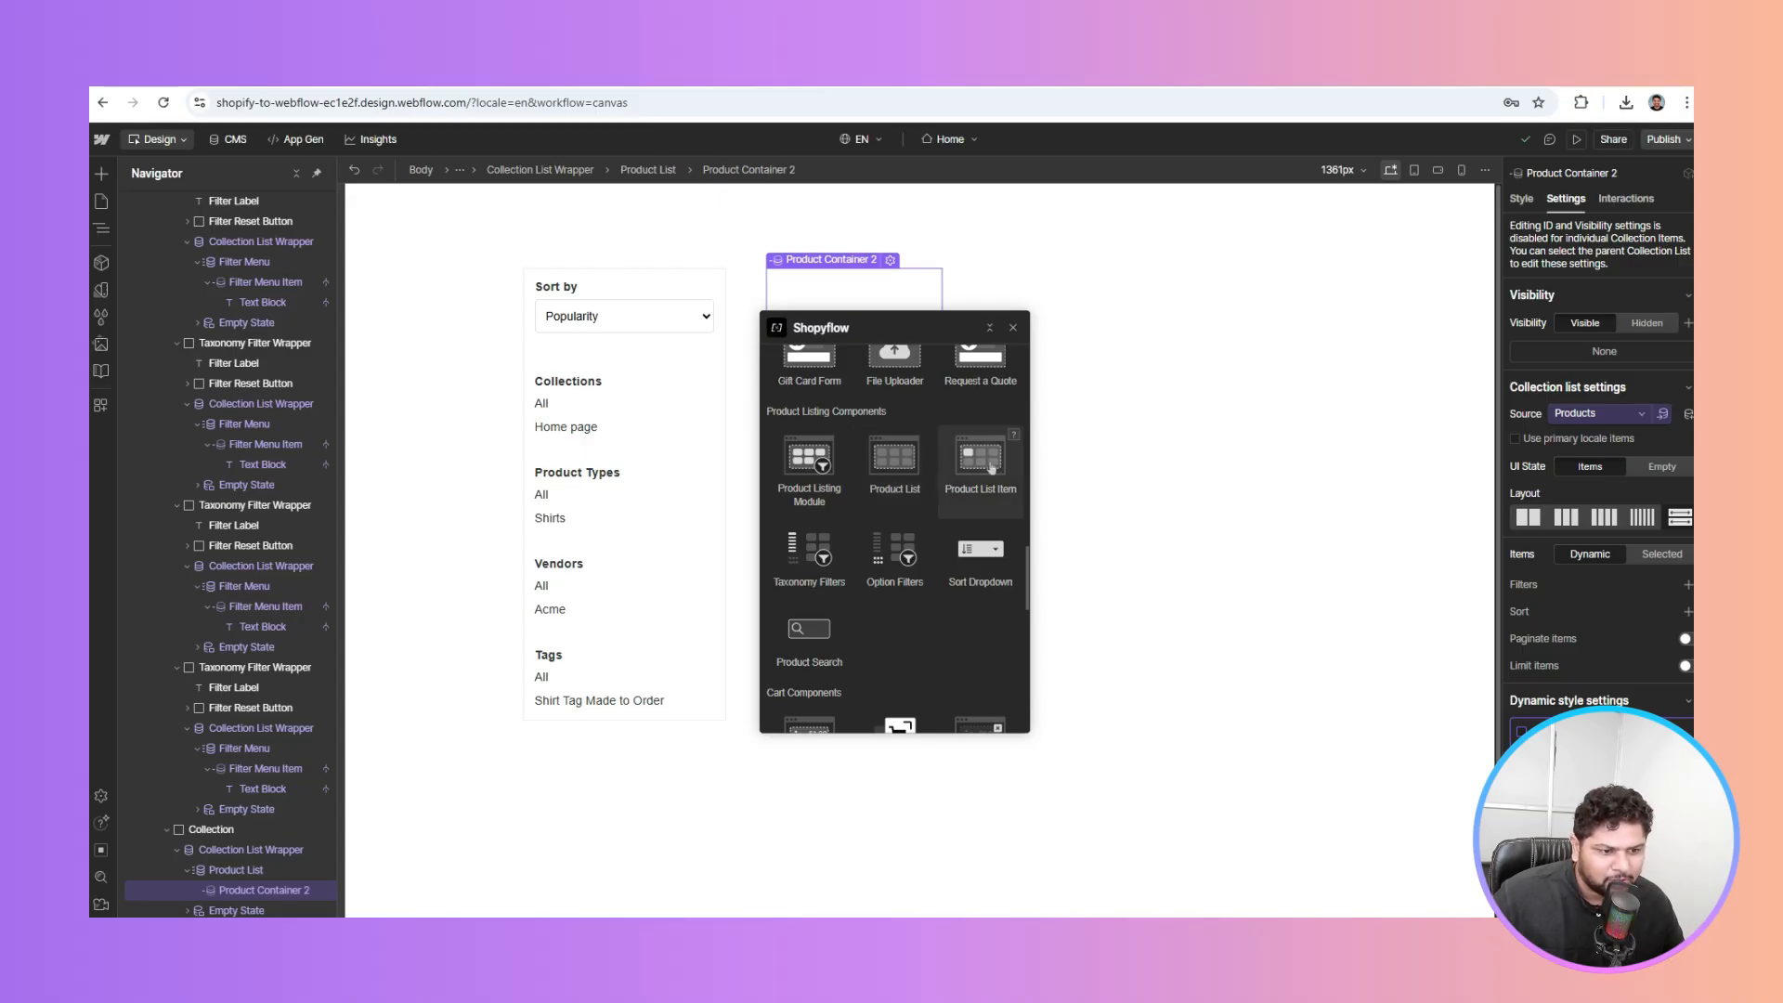
pyautogui.click(990, 464)
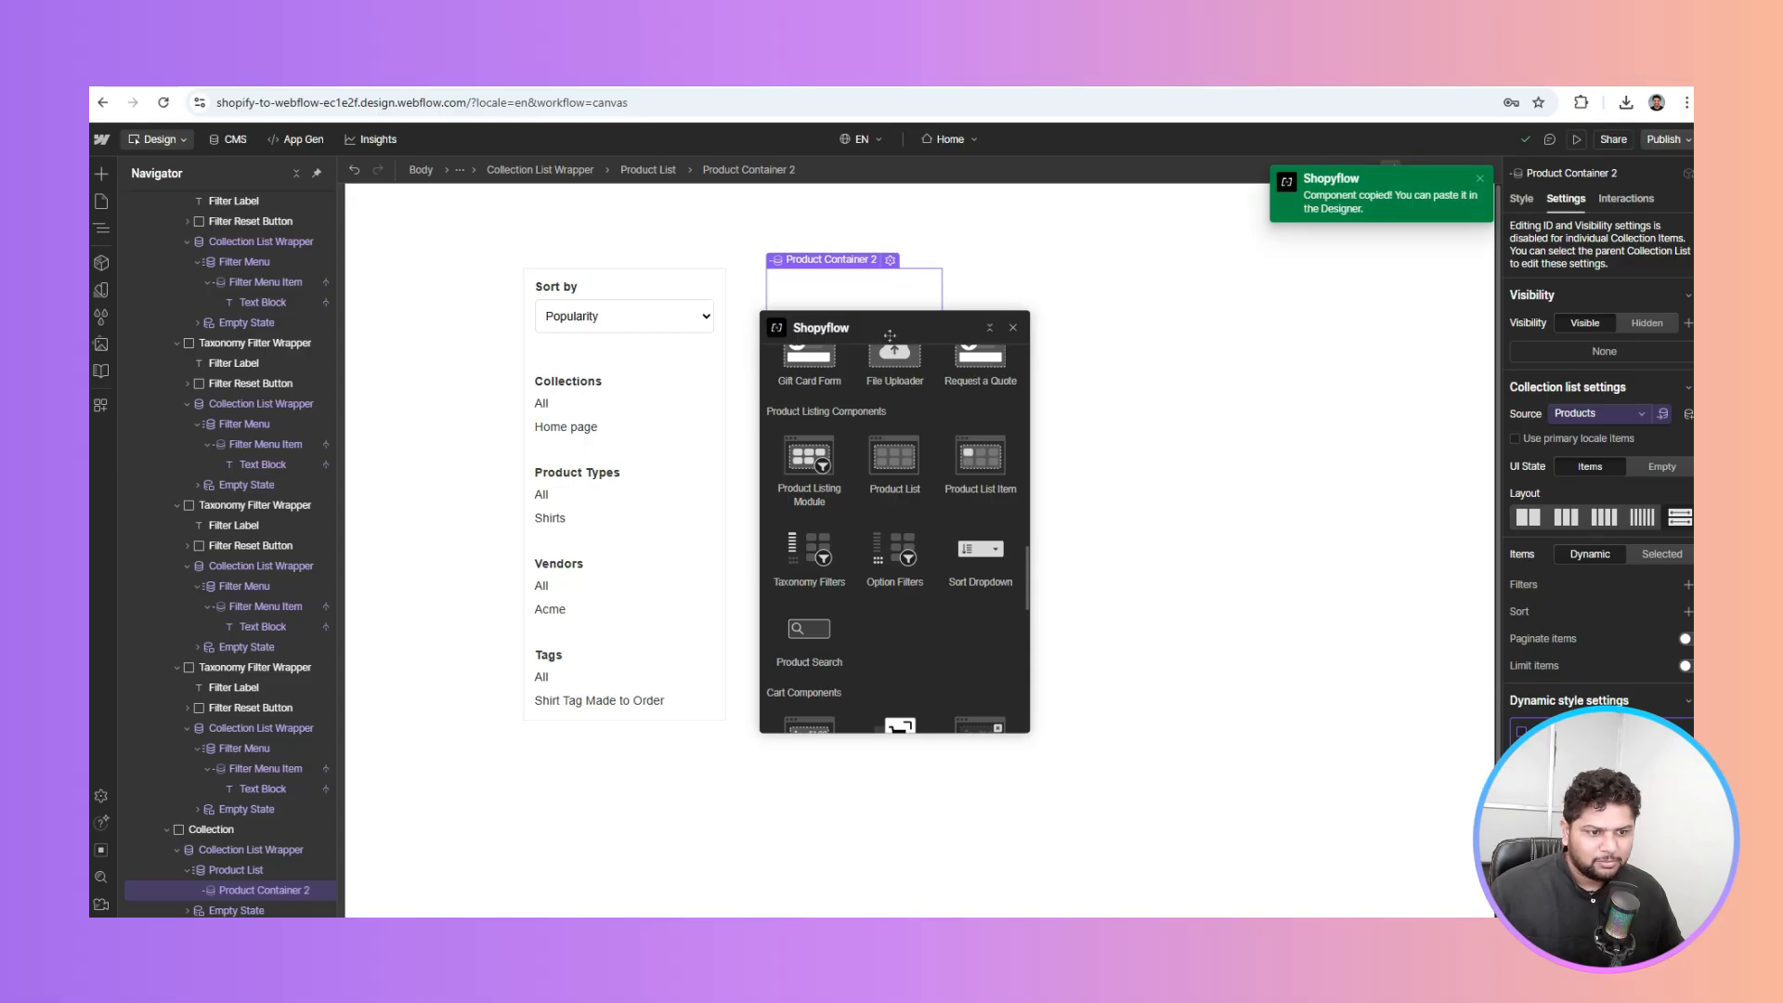
pyautogui.moveTo(889, 335); pyautogui.dragTo(1247, 349)
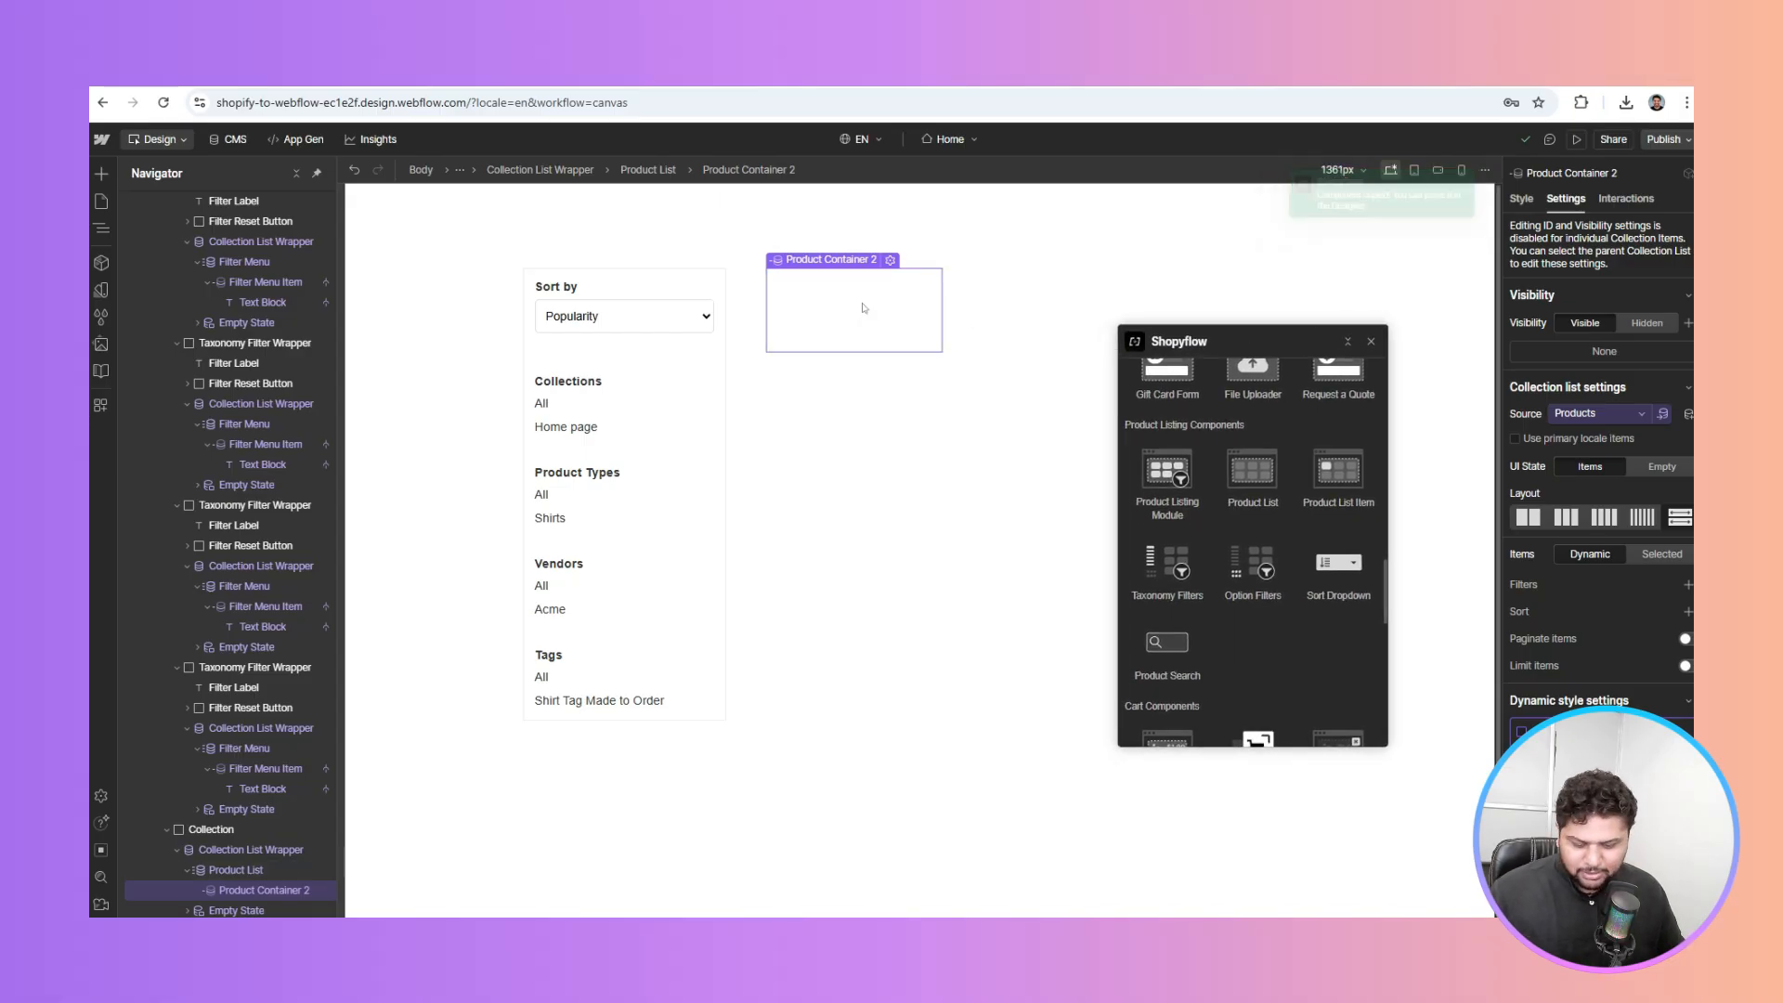
# Paste the copied Shopyflow product card into Product Container 2 and select its image thumbnail
pyautogui.hotkey('ctrl', 'v')
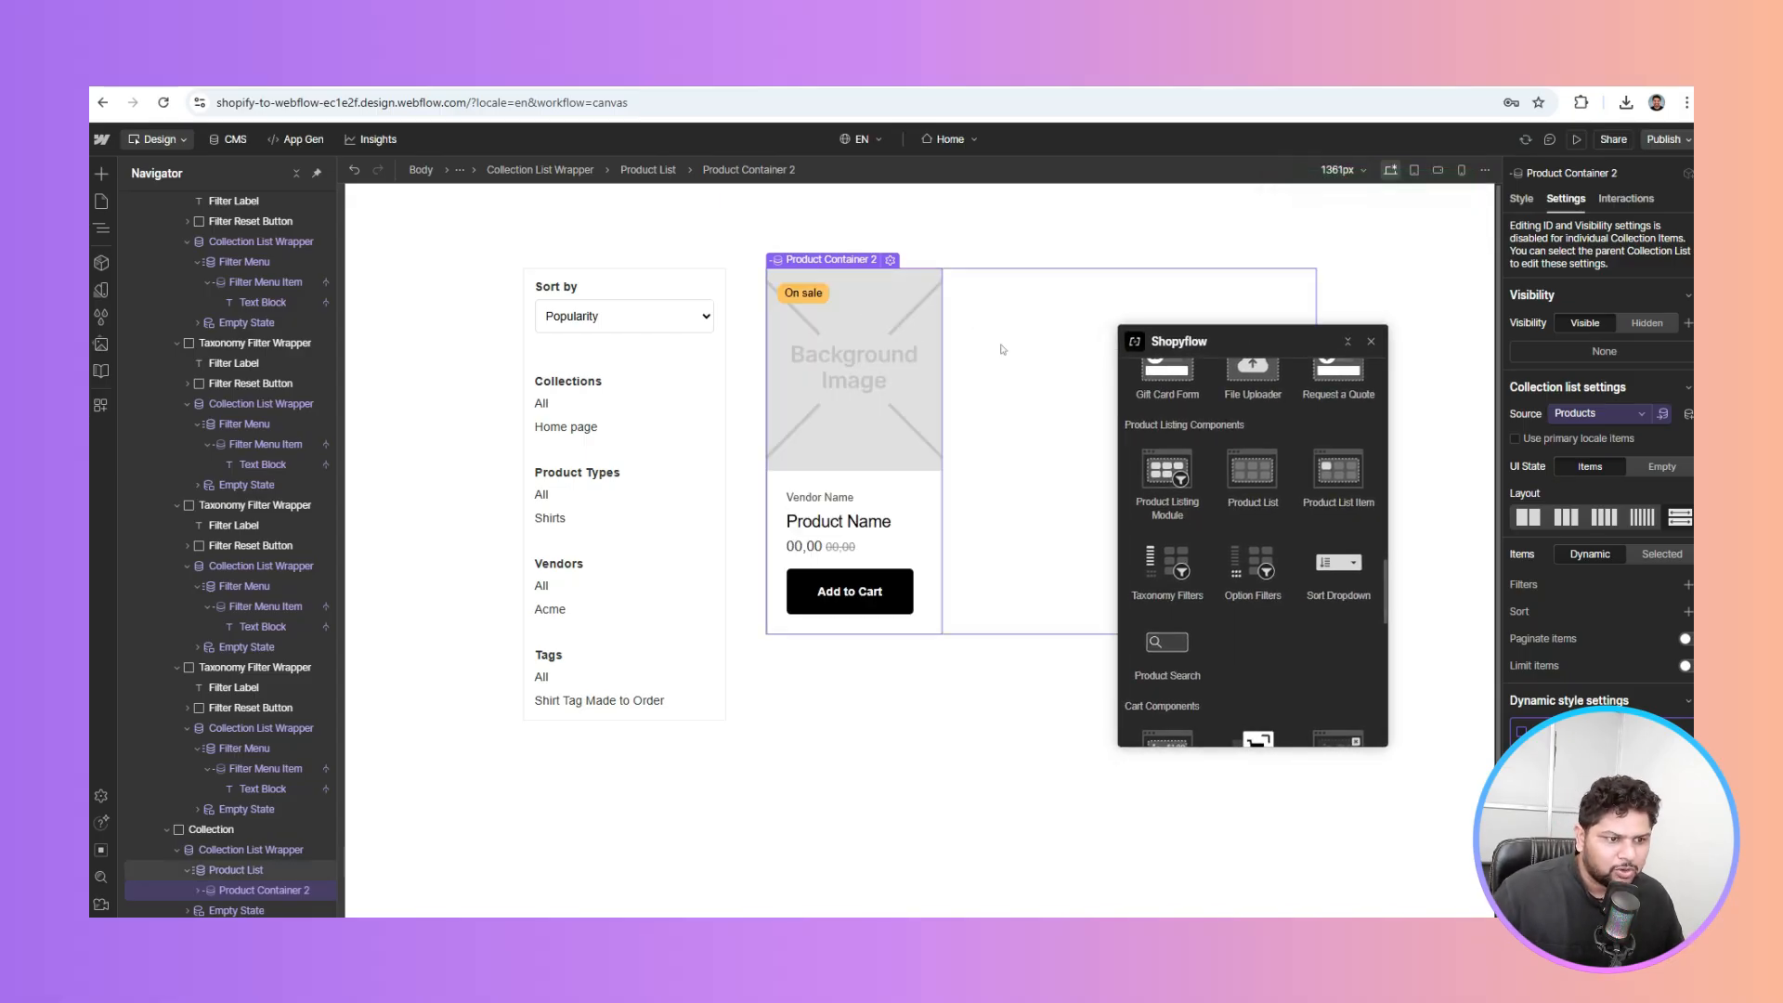
pyautogui.click(1002, 350)
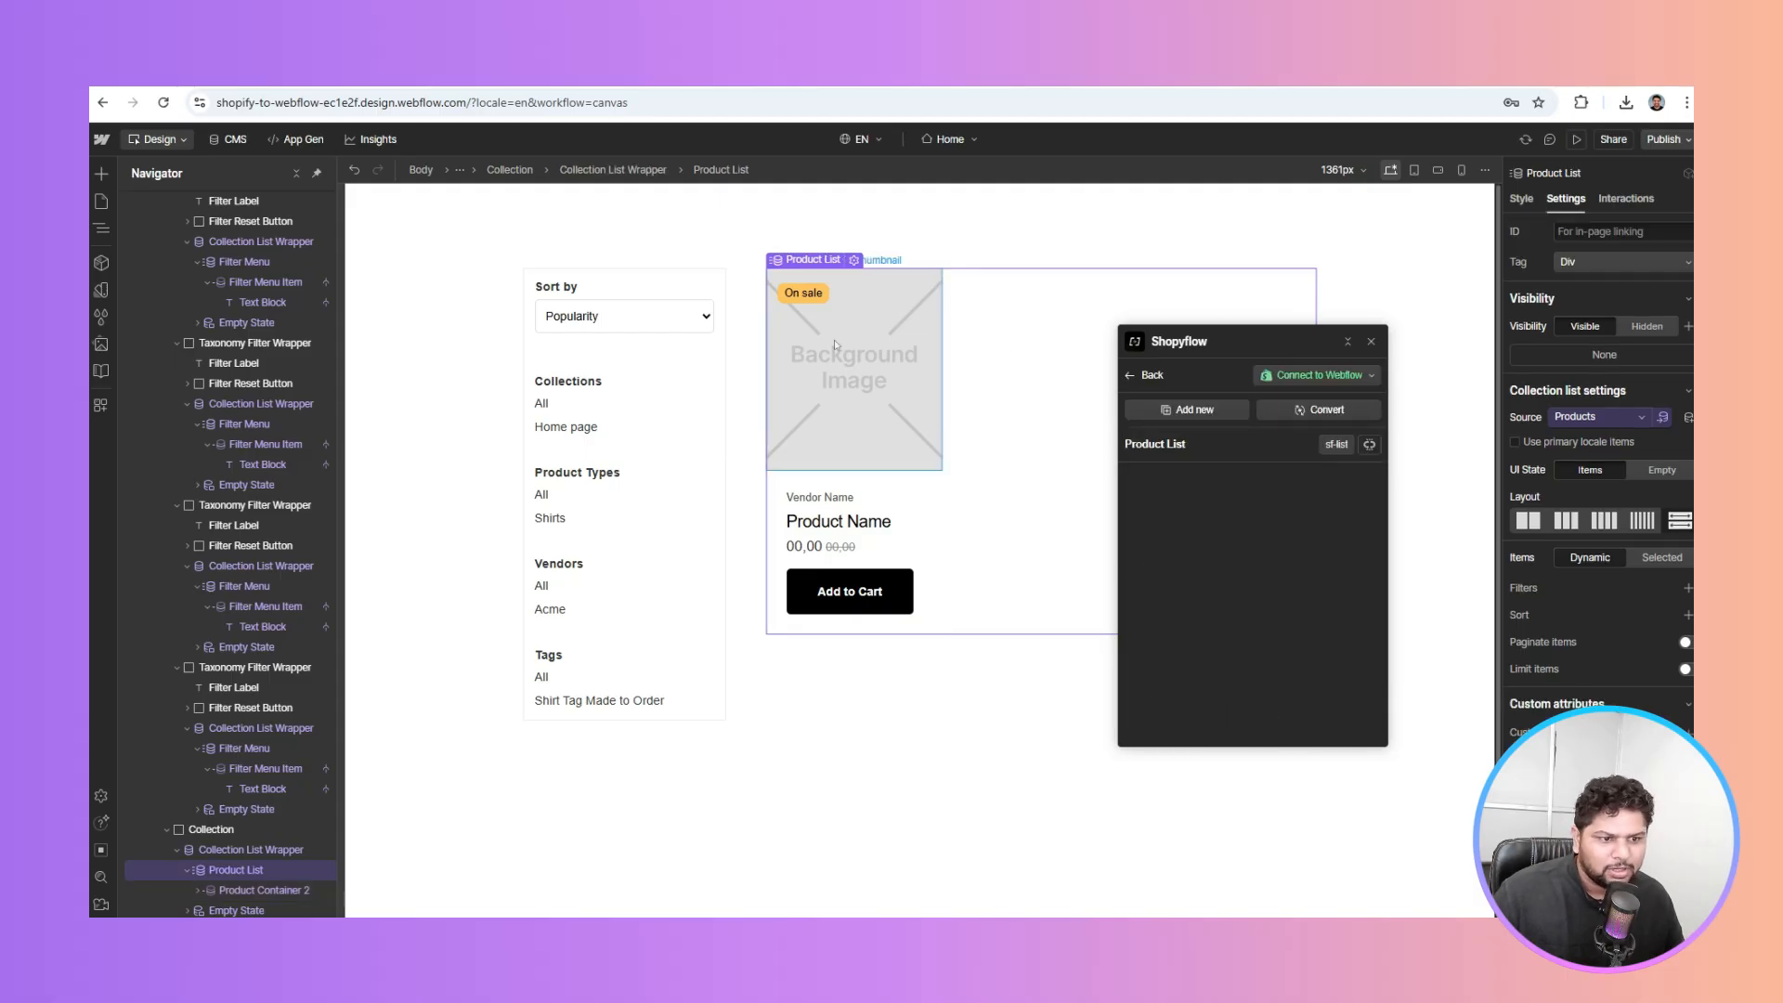
pyautogui.click(1348, 342)
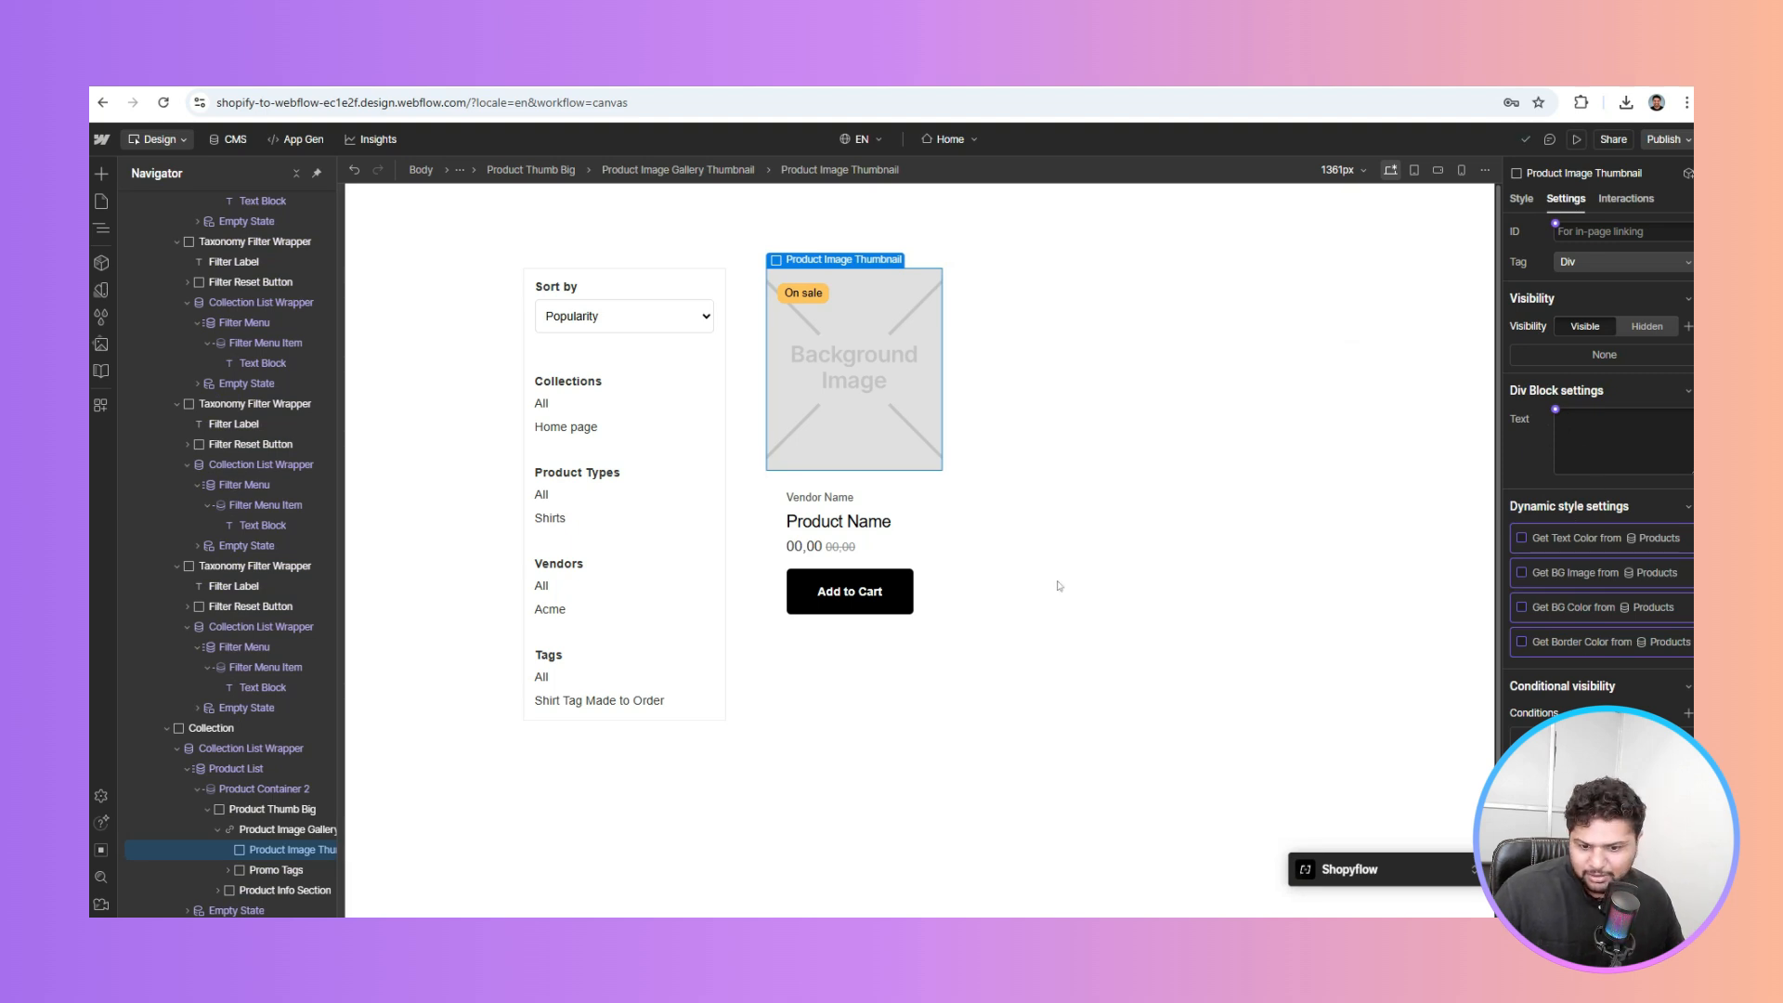
# Bind the thumbnail background to Product Main Image and the vendor text to Vendor Name
pyautogui.click(1561, 574)
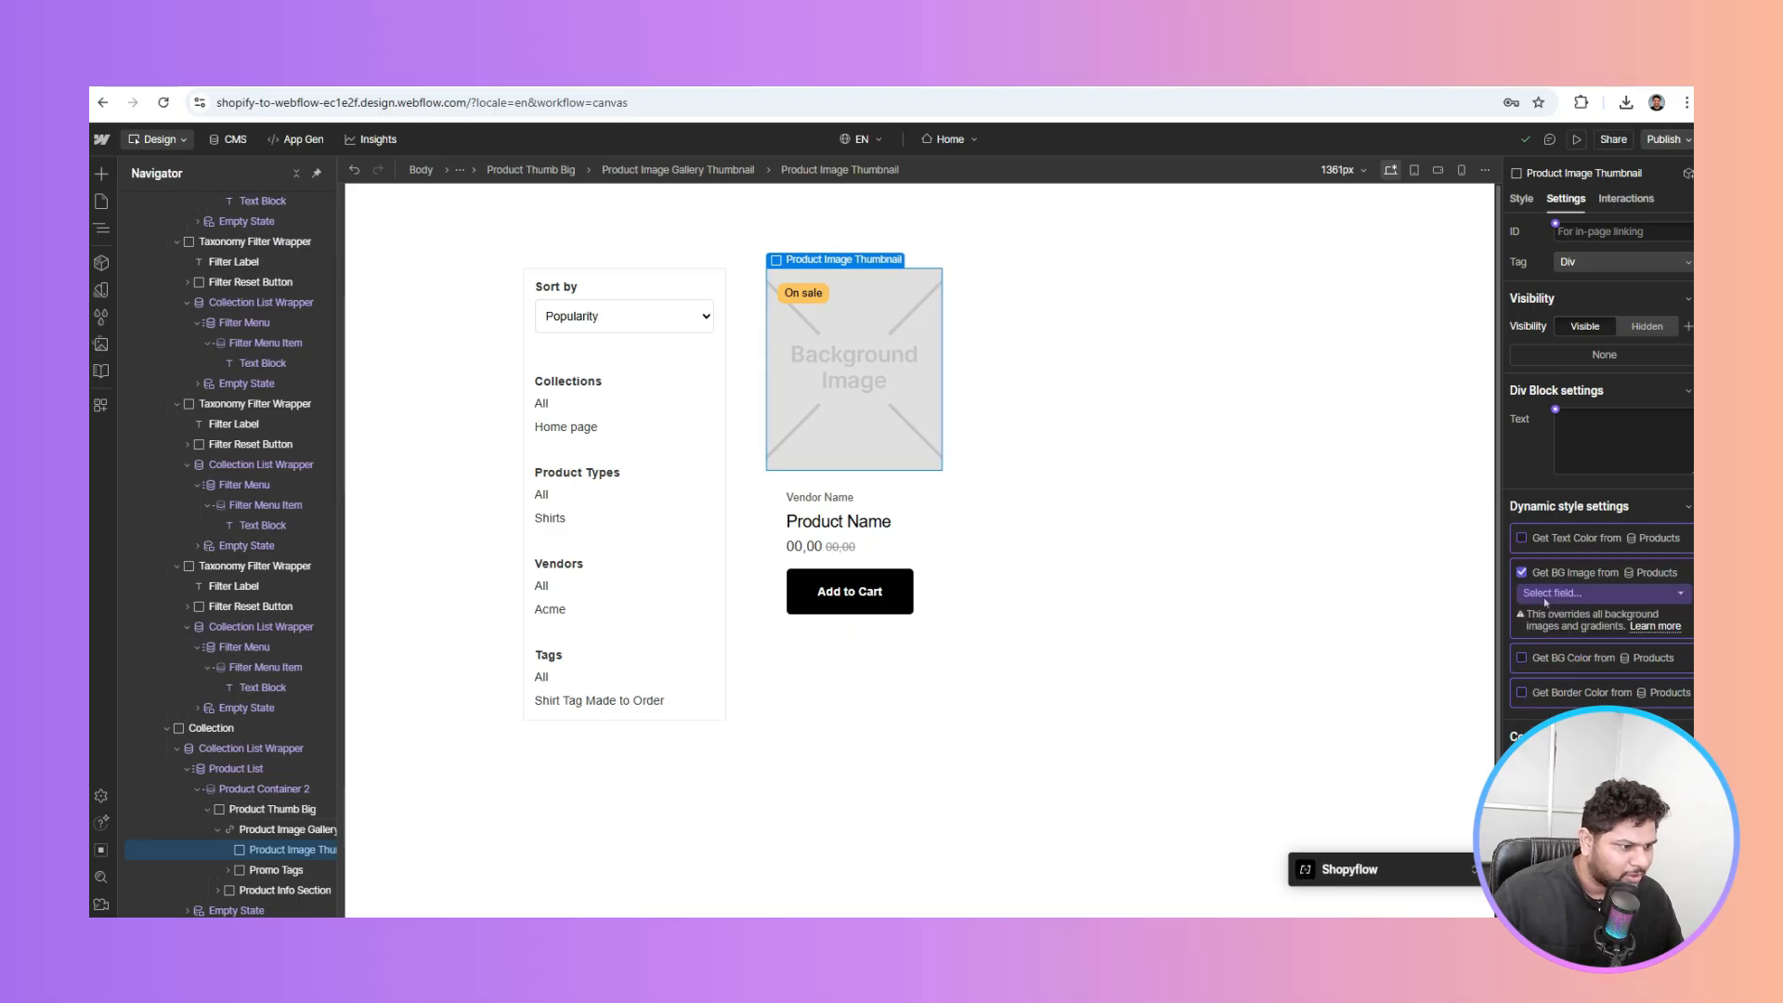
pyautogui.click(1545, 599)
pyautogui.click(1554, 640)
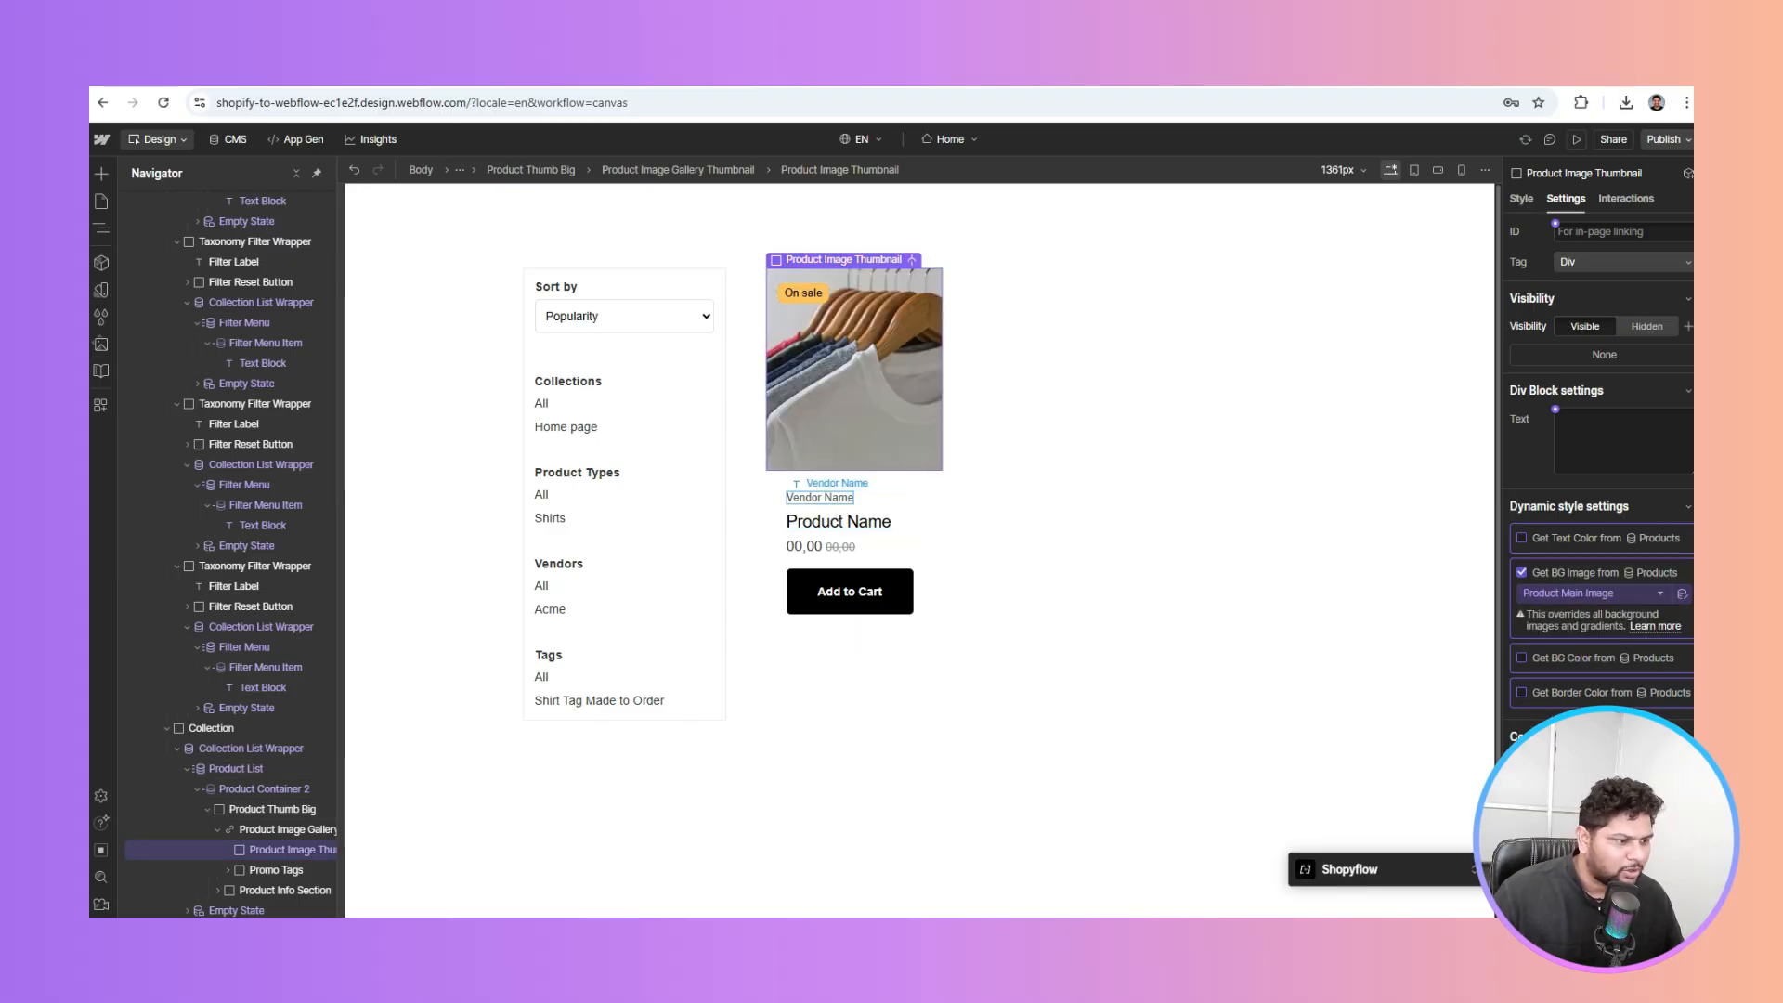
pyautogui.click(819, 498)
pyautogui.click(1556, 380)
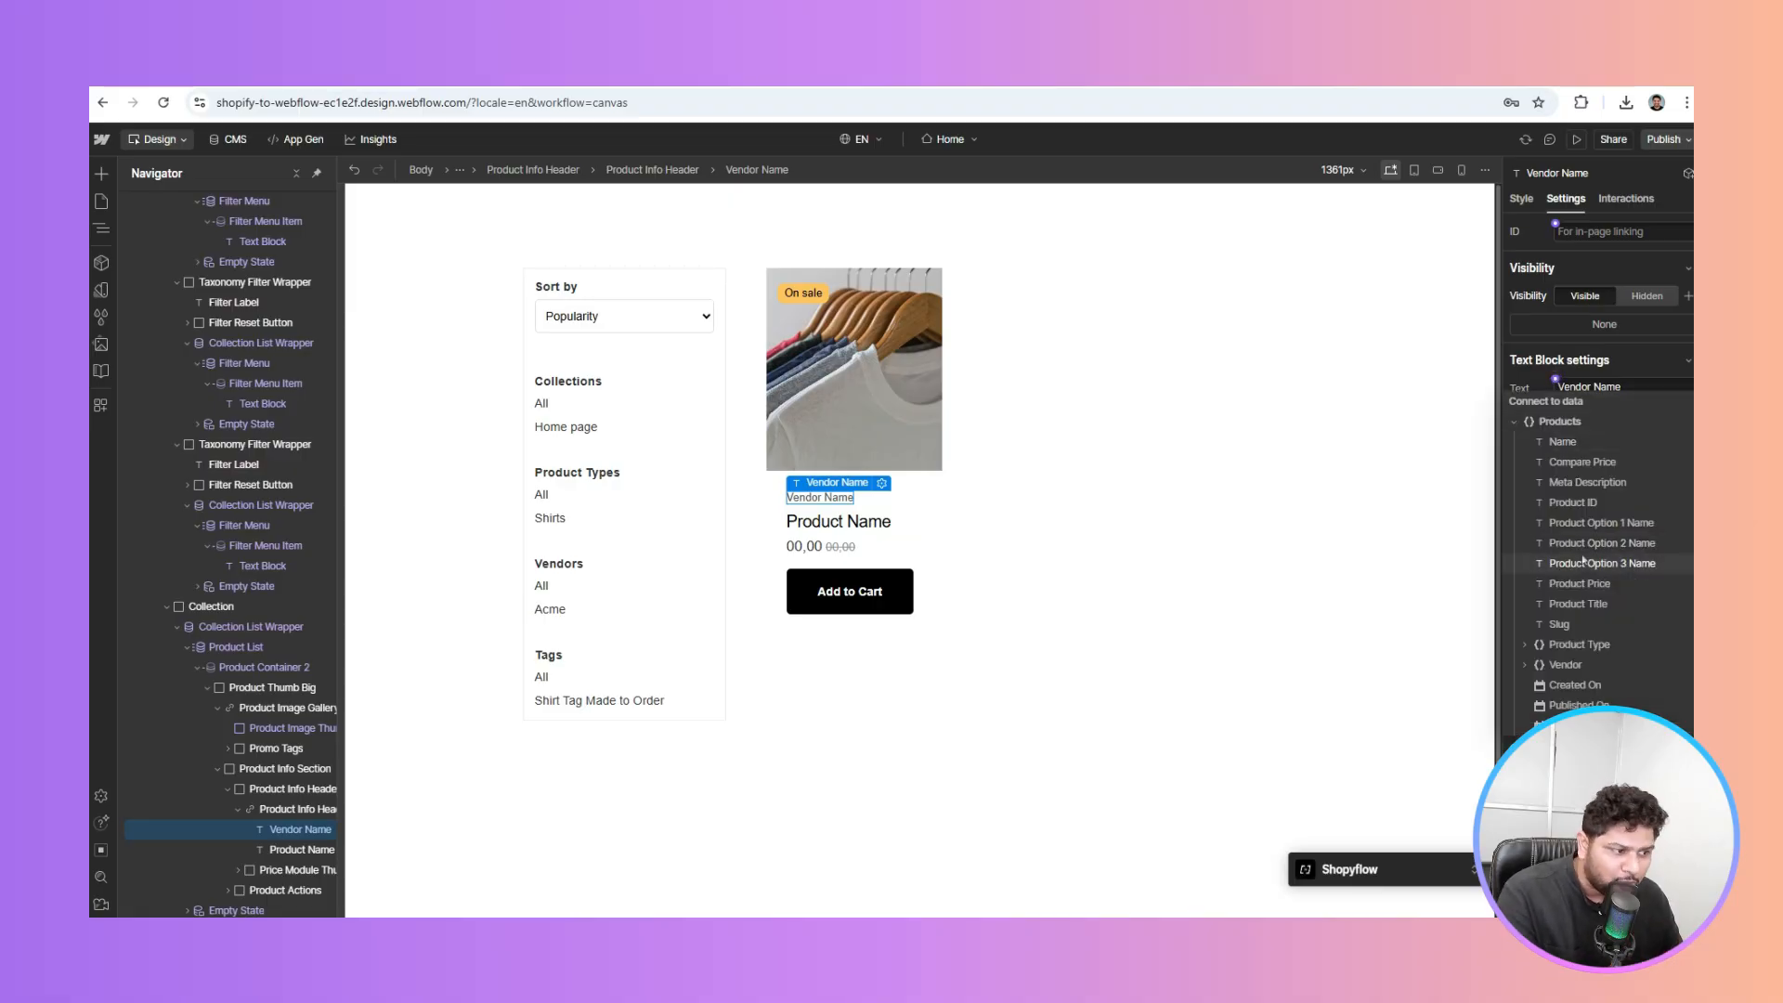
pyautogui.click(1542, 665)
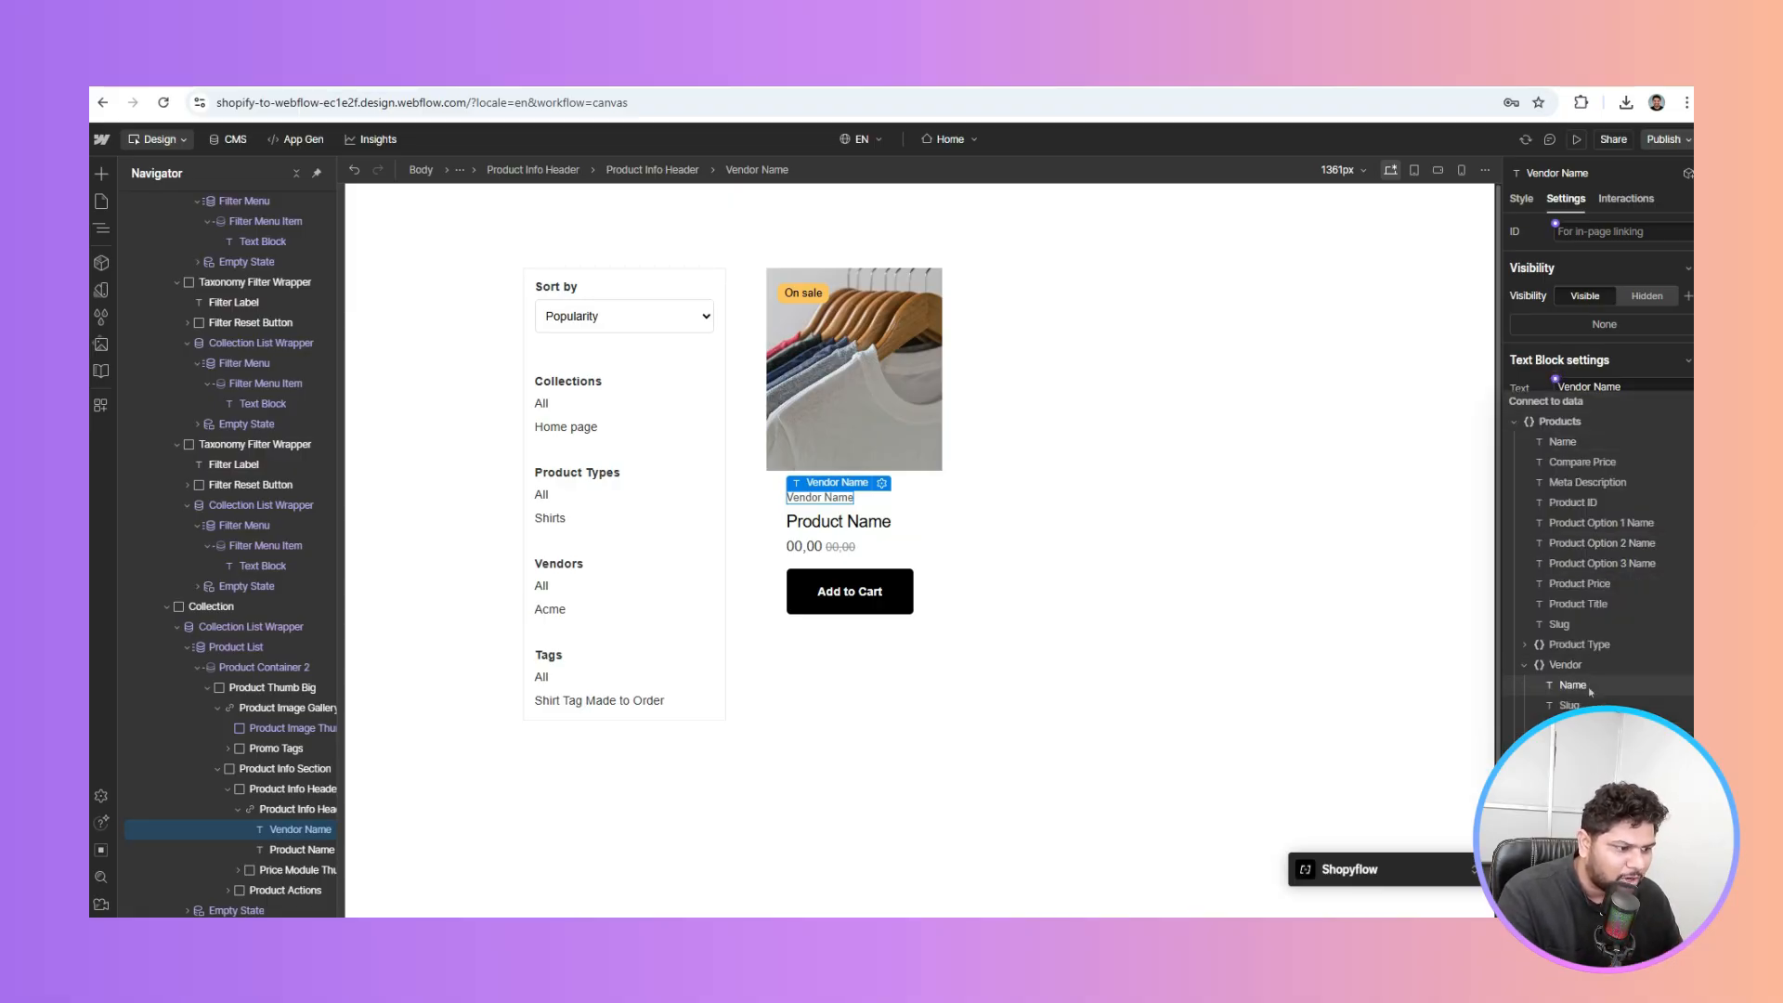
pyautogui.click(1570, 688)
# Bind the name, price and compare-price texts to Product Title, Product Price and Compare Price
pyautogui.click(299, 850)
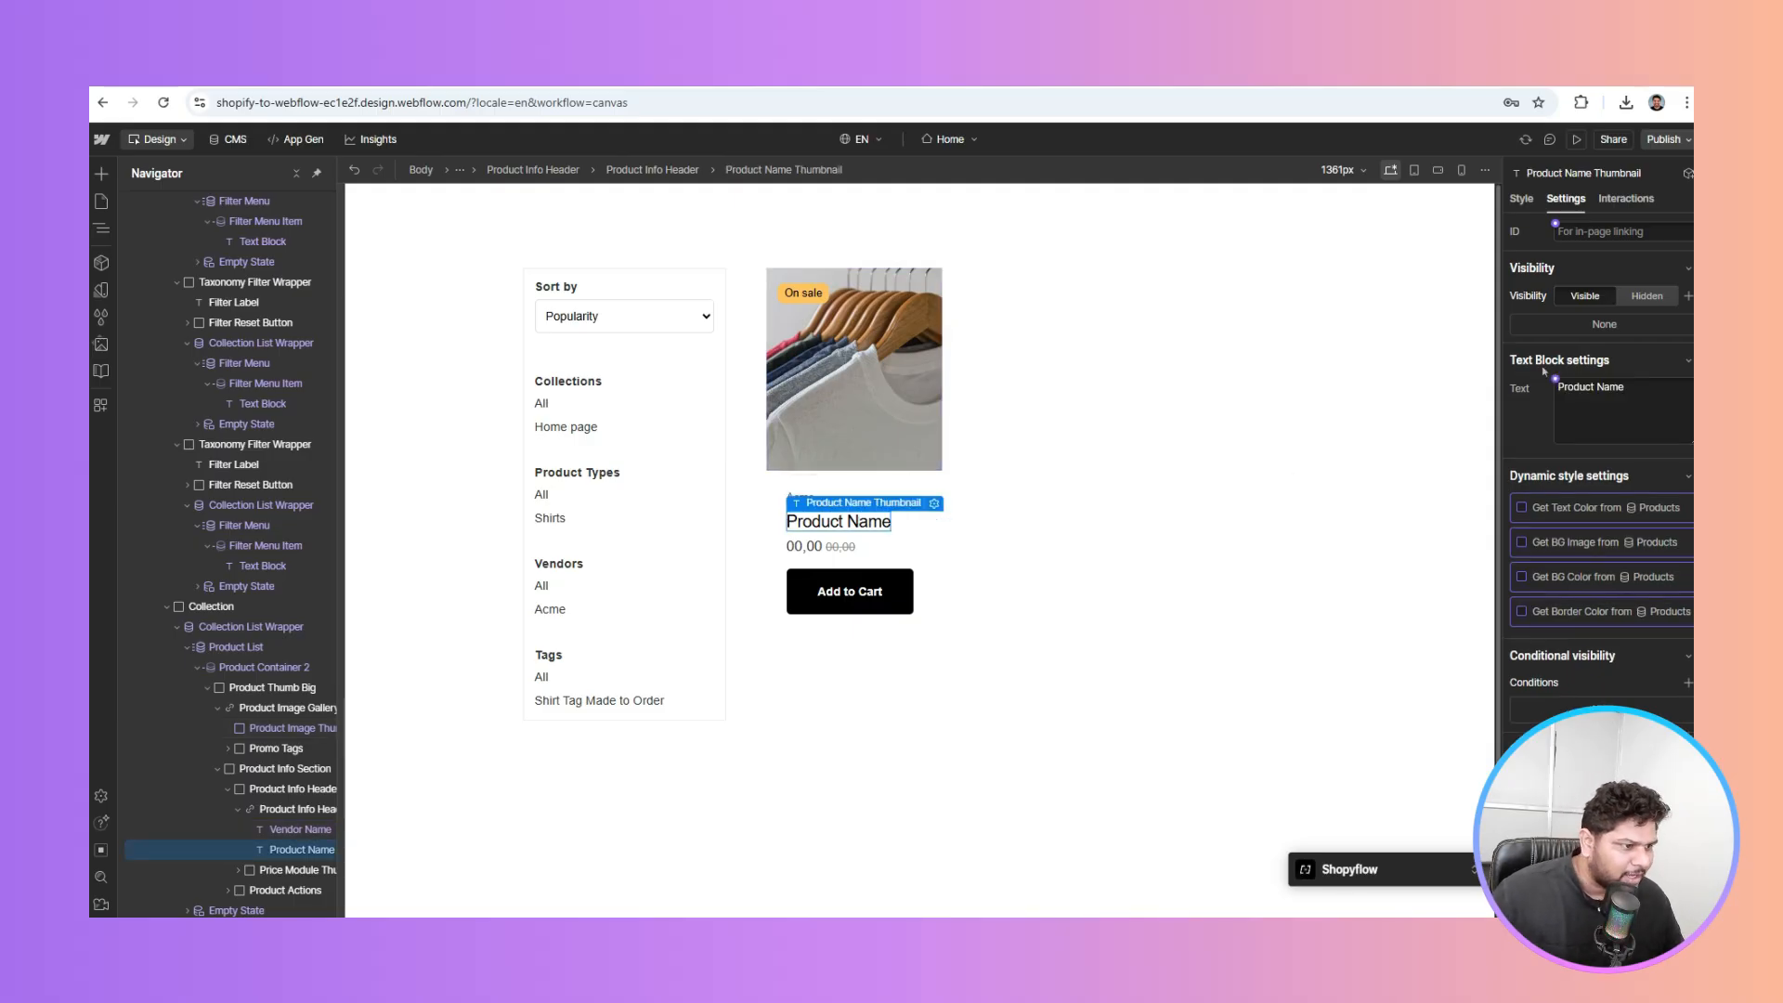
pyautogui.click(1554, 380)
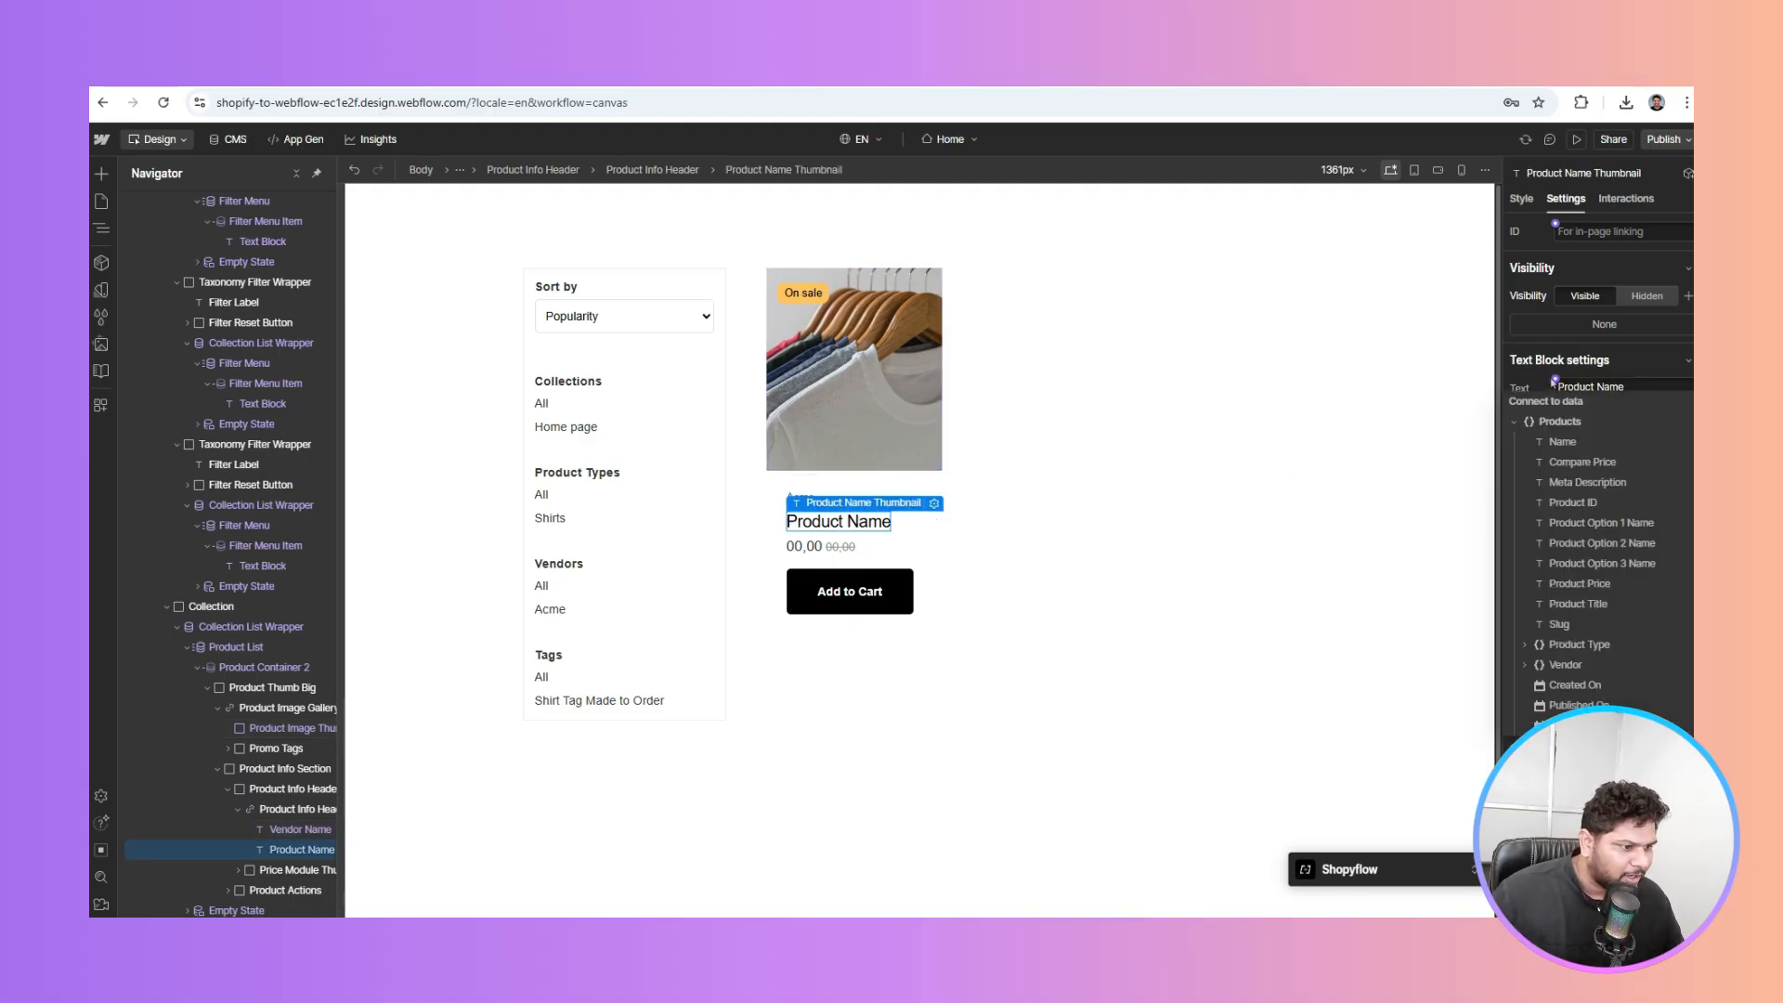
pyautogui.click(1579, 604)
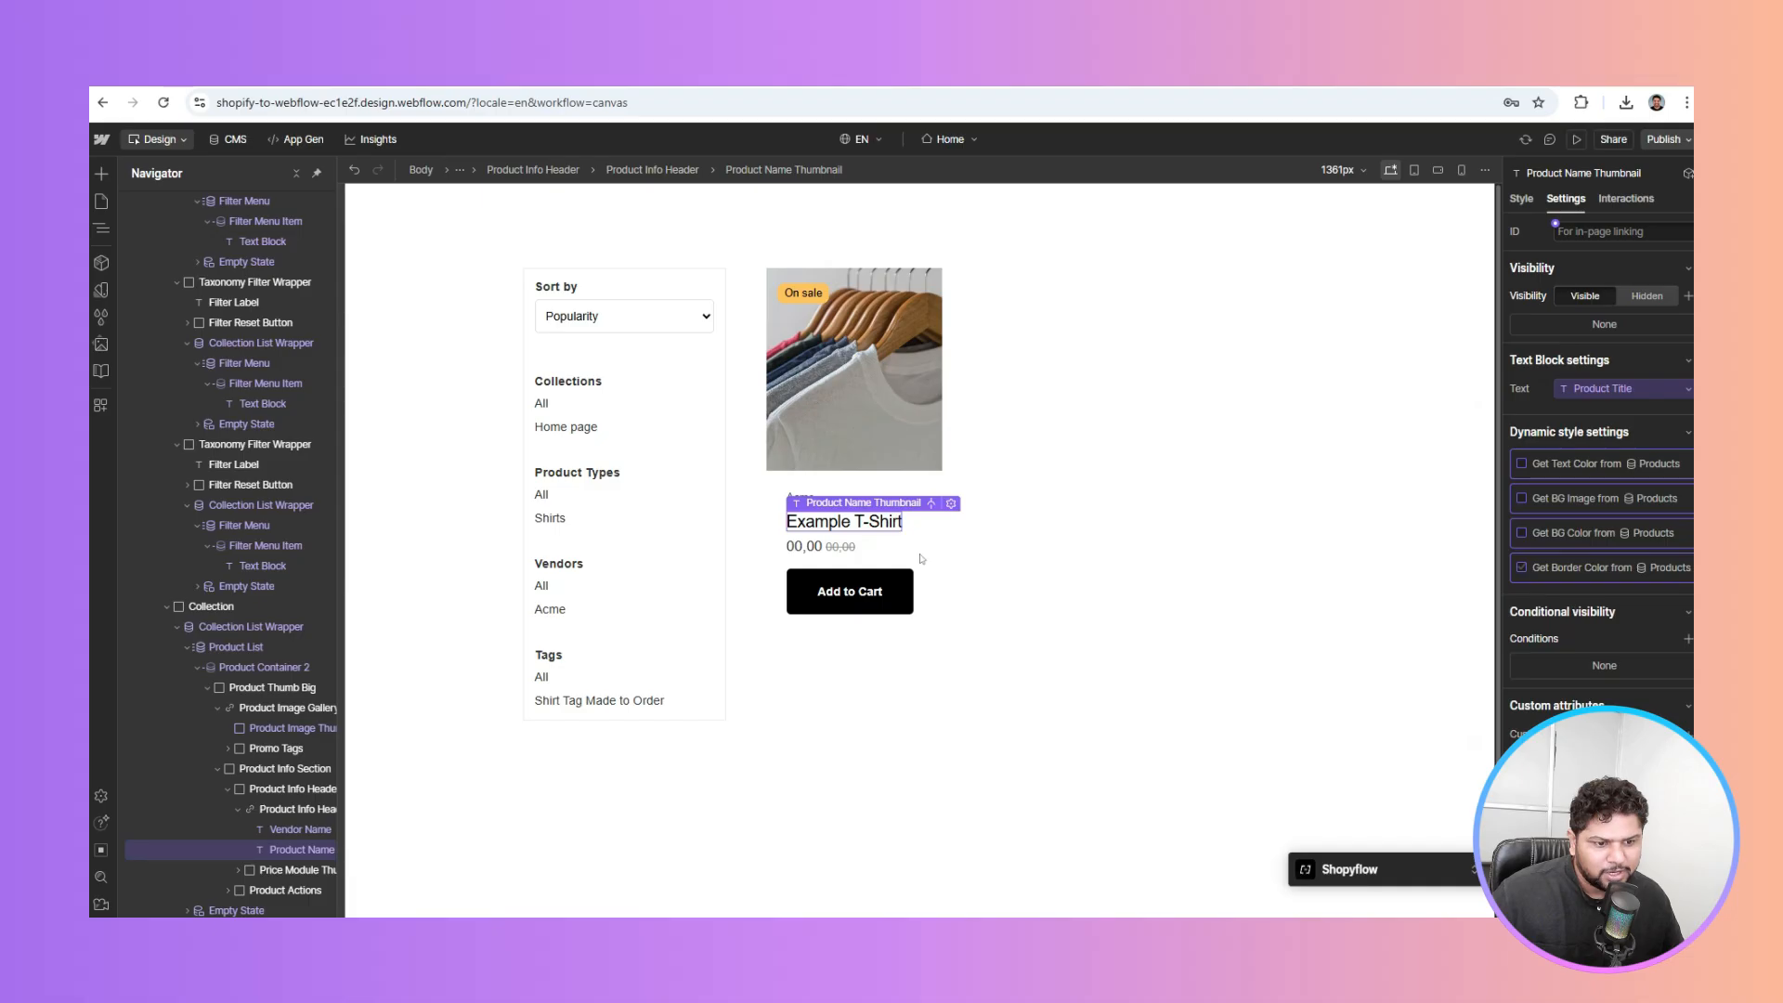
pyautogui.click(804, 547)
pyautogui.click(1555, 380)
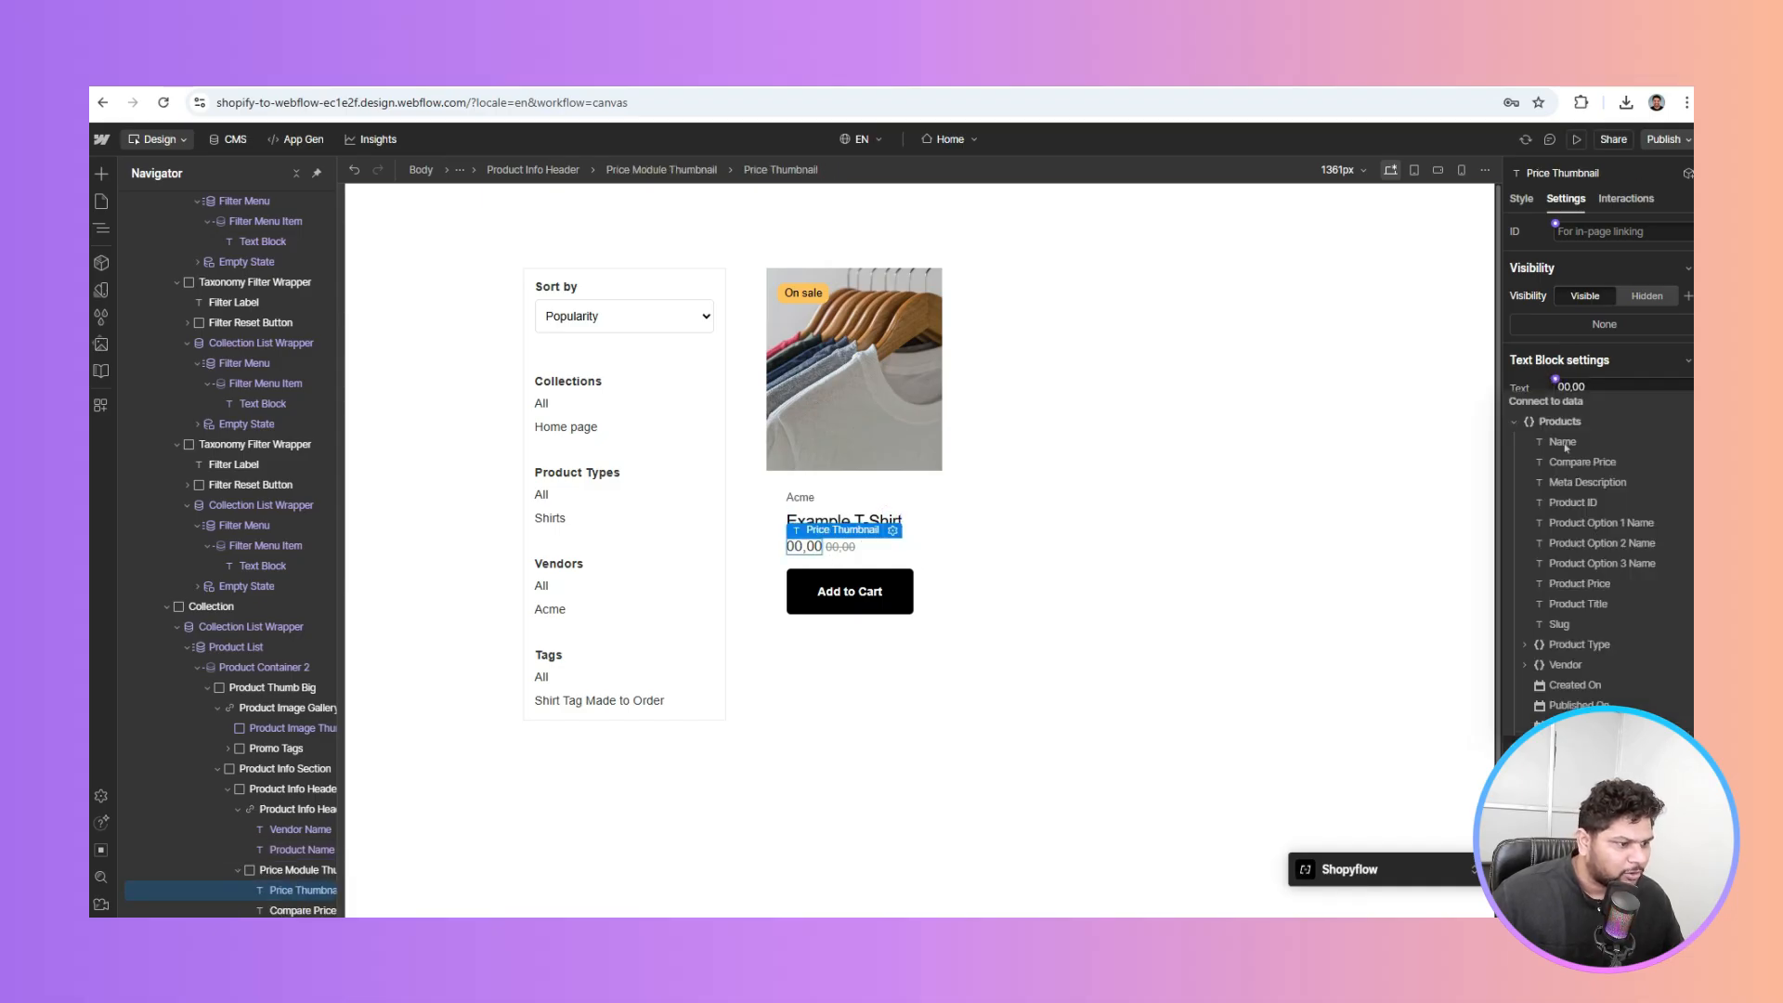
pyautogui.click(1594, 585)
pyautogui.click(848, 547)
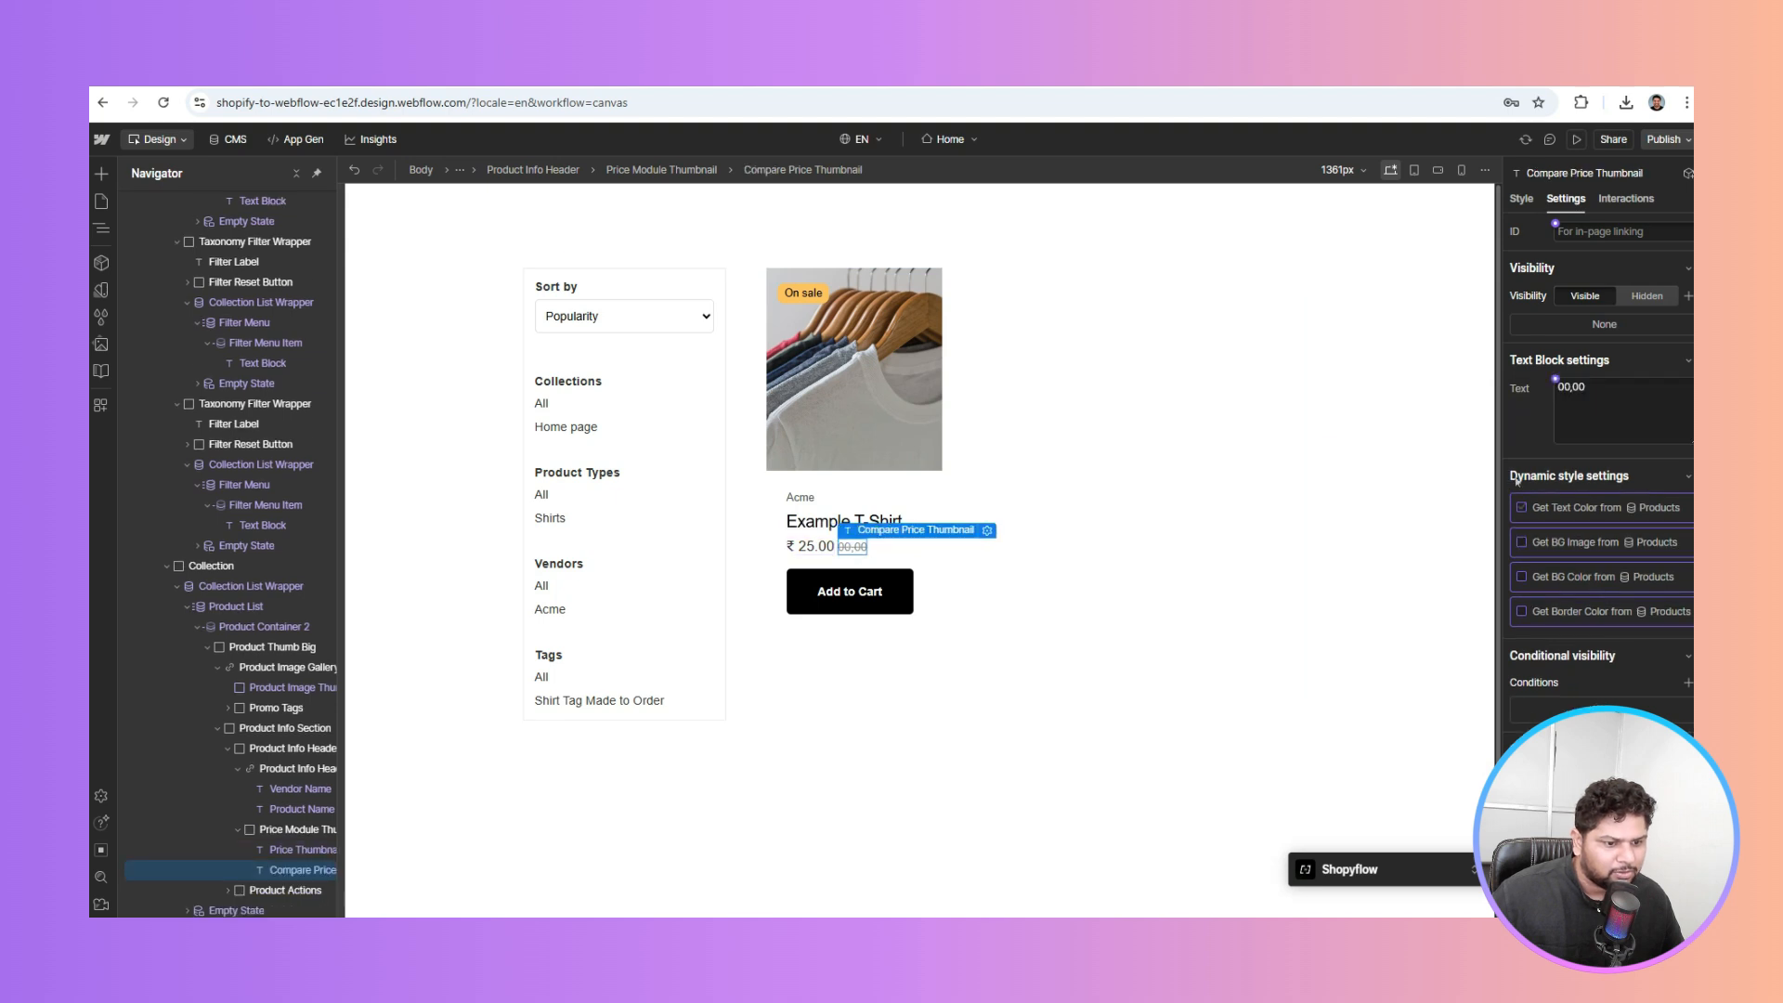
pyautogui.click(1556, 380)
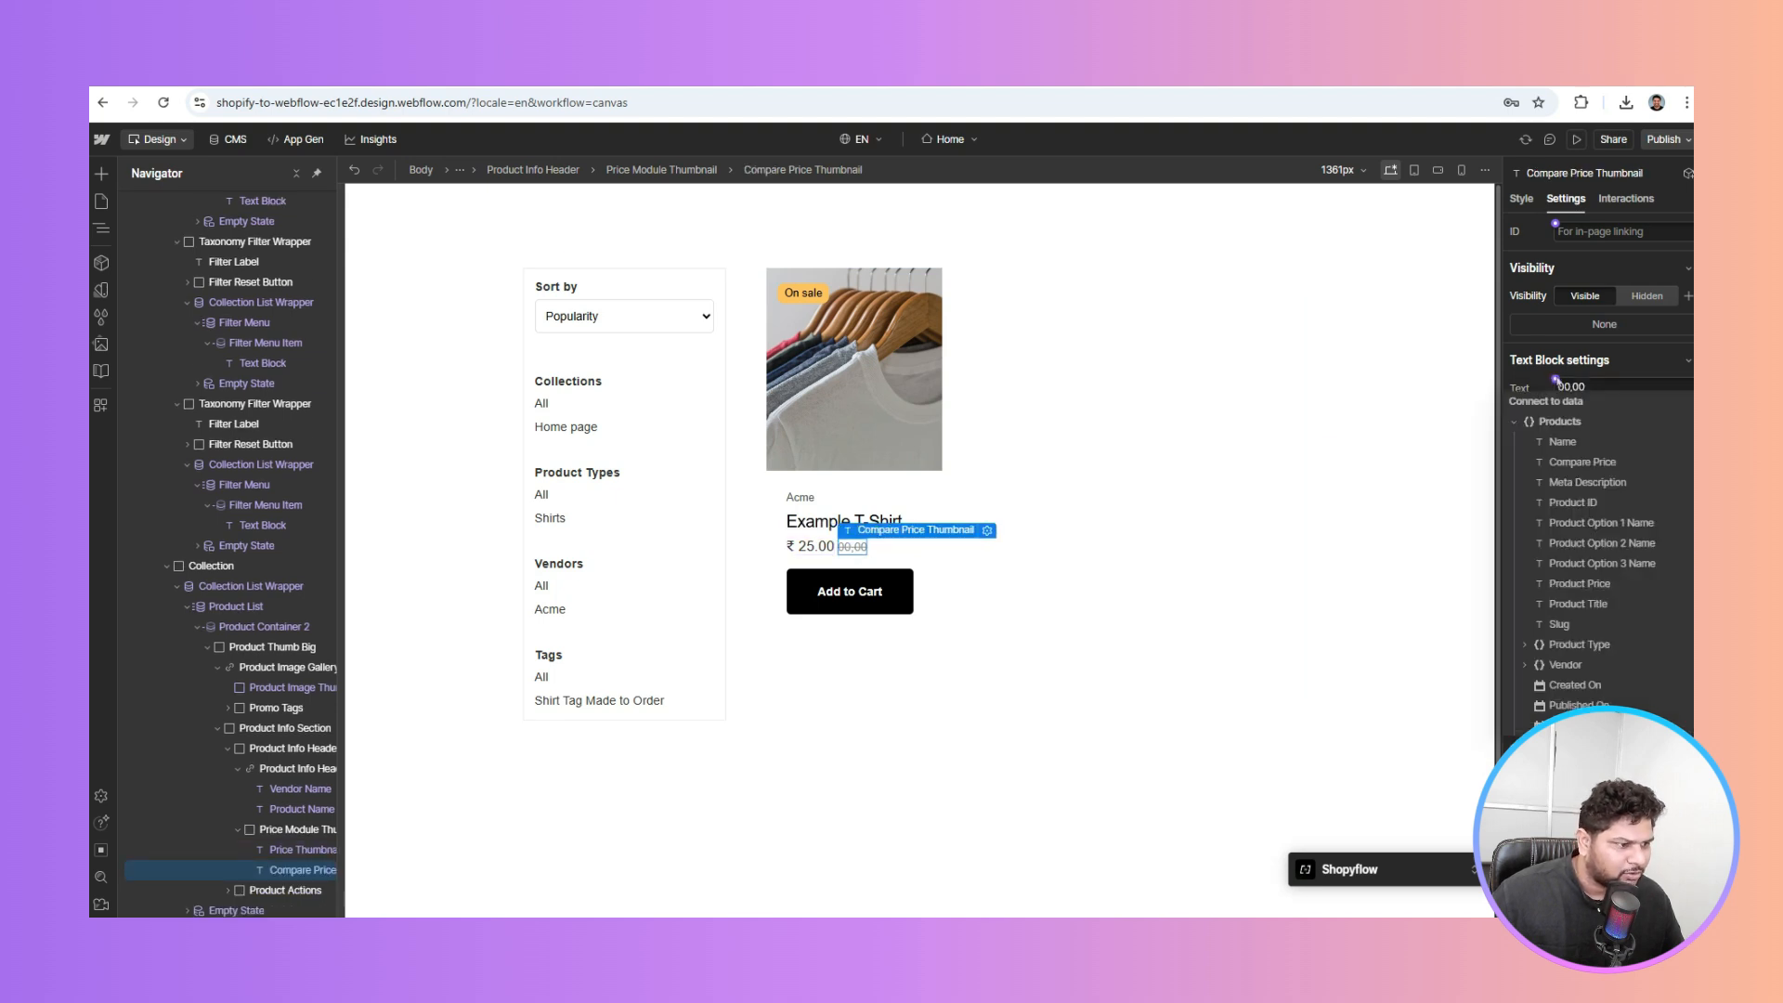
pyautogui.click(1584, 457)
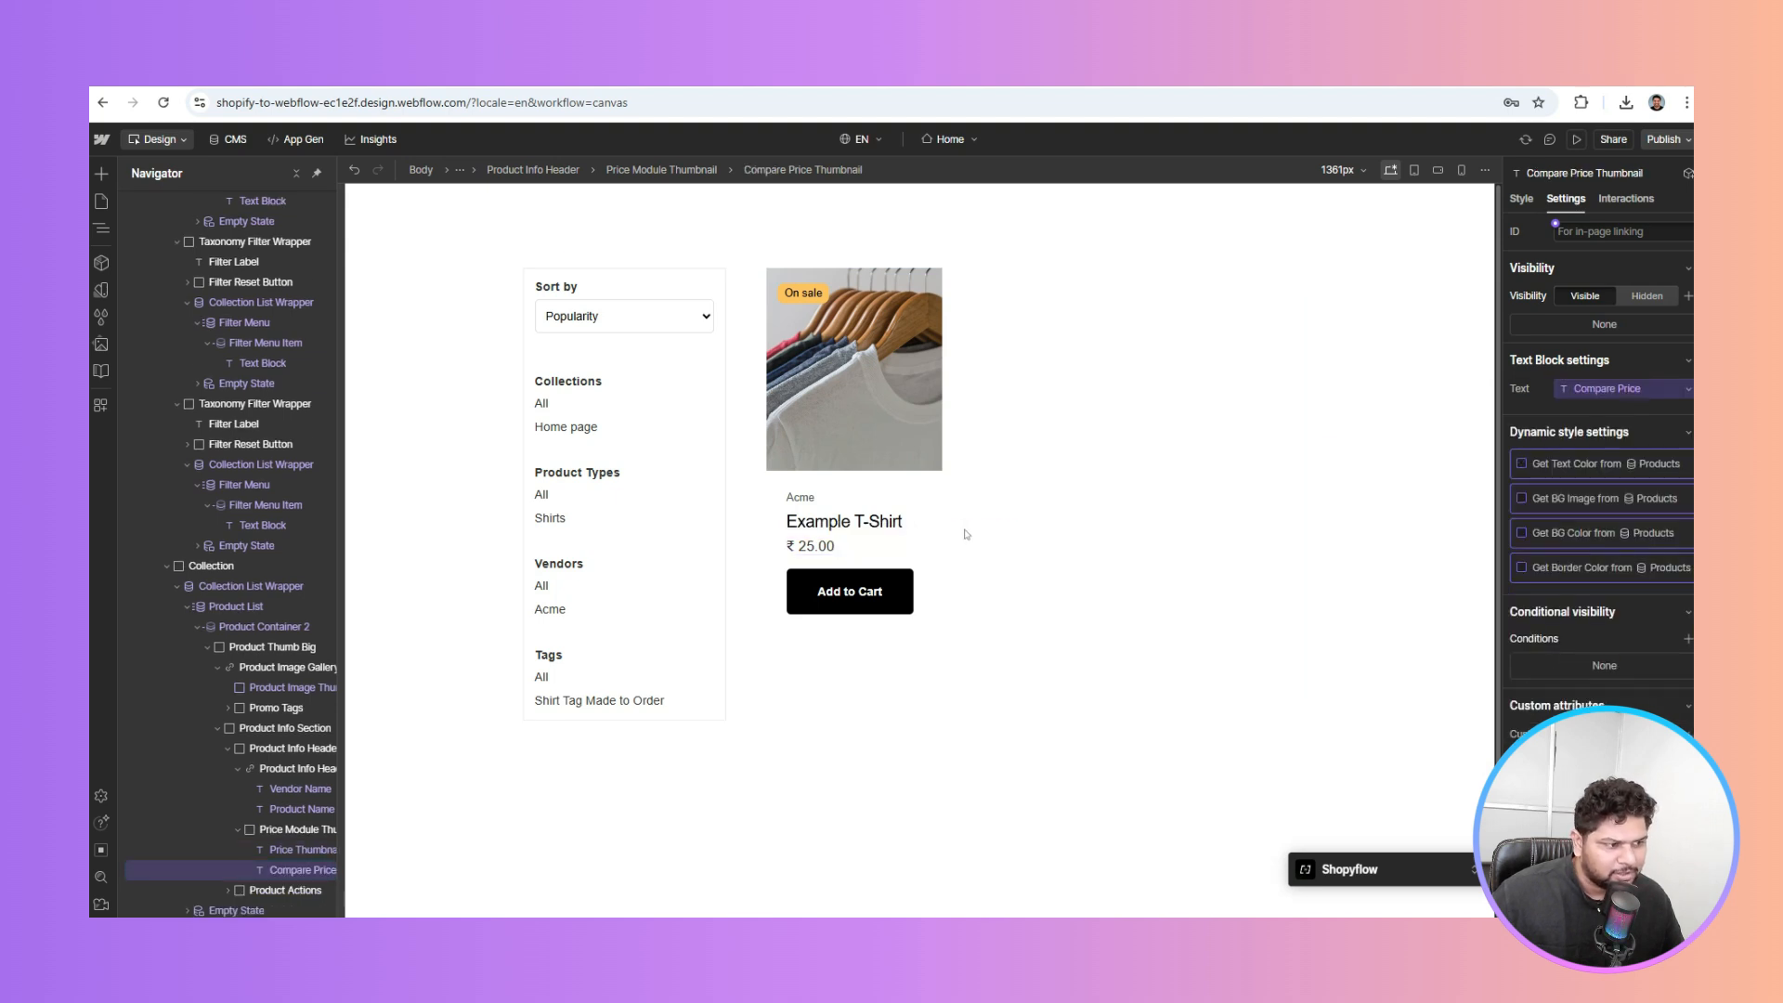
pyautogui.click(825, 588)
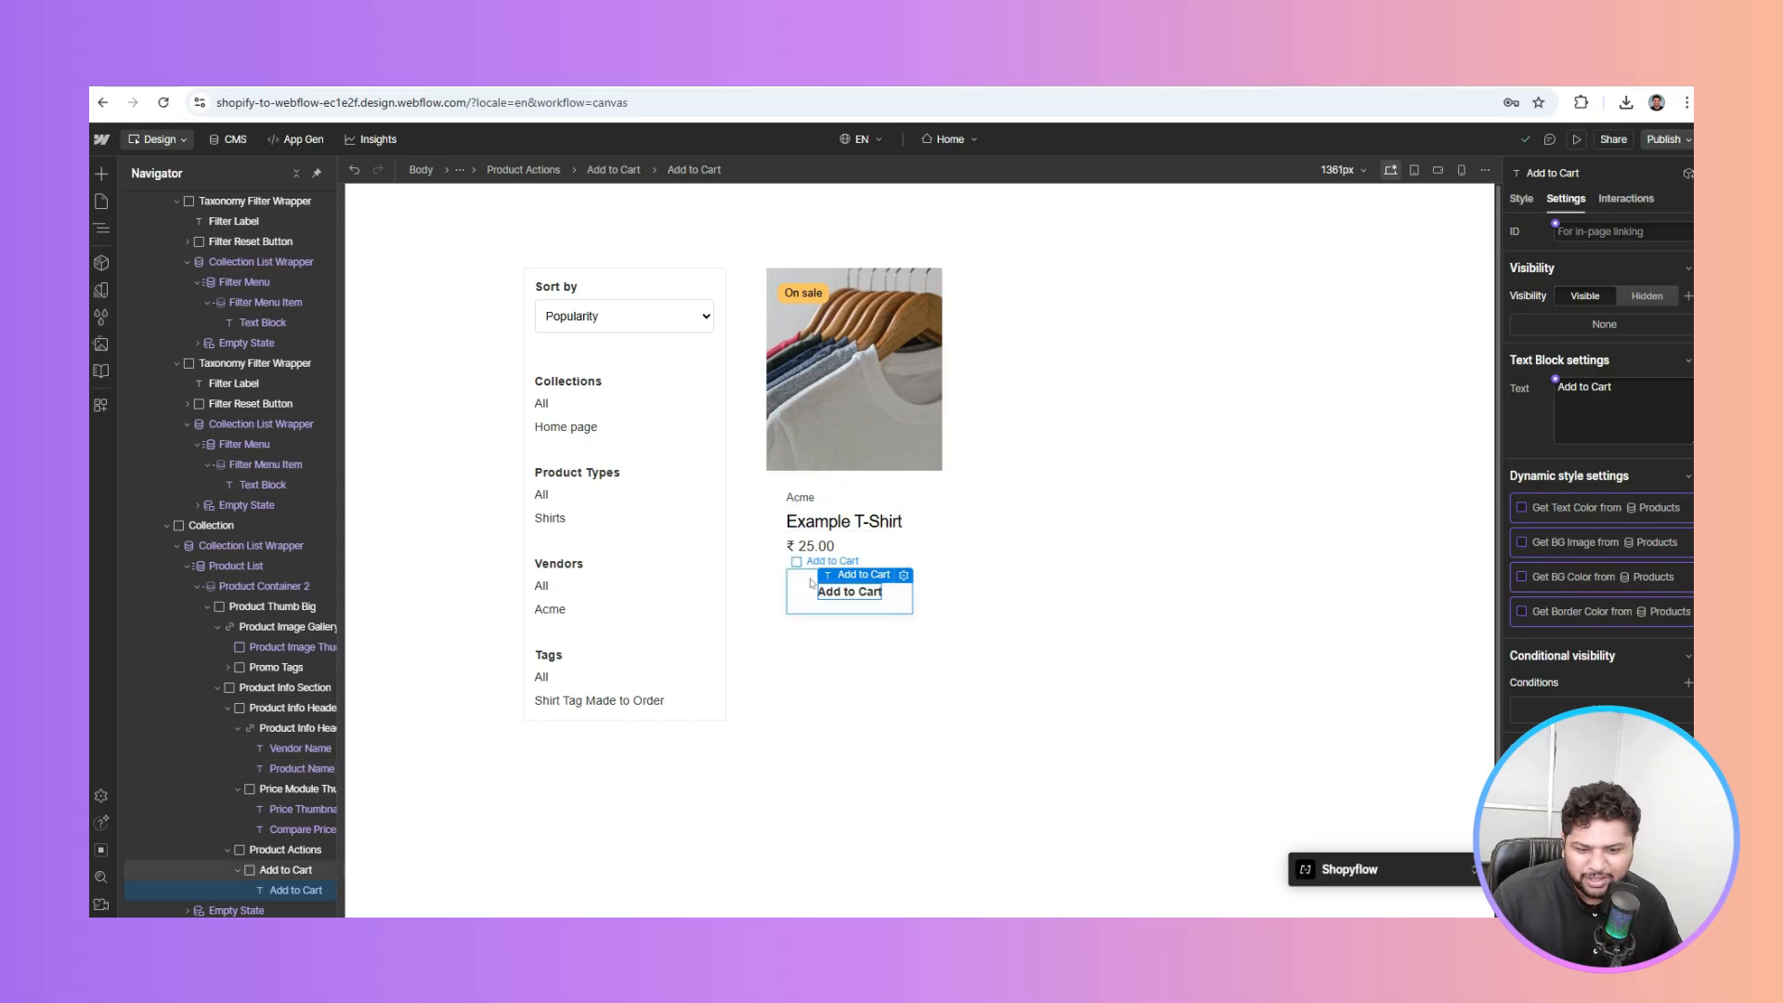
# Set the On sale Promo Tag's visibility to Hidden on the product card
pyautogui.click(811, 584)
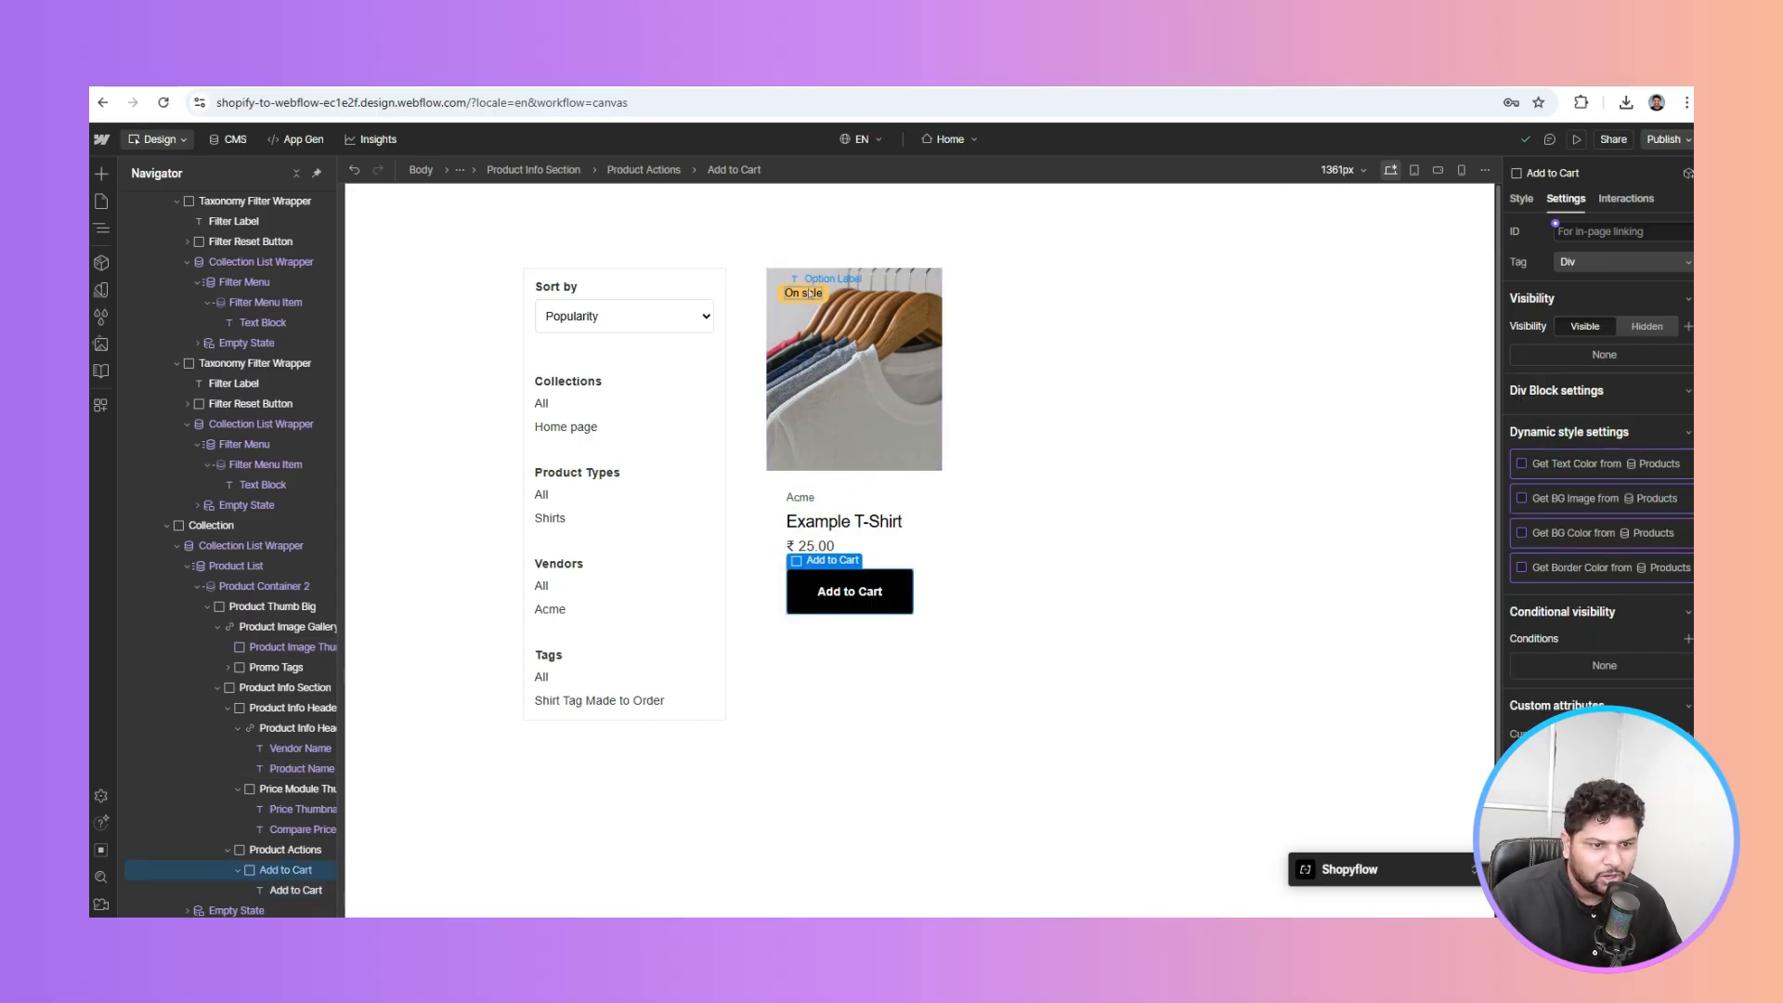
pyautogui.click(809, 294)
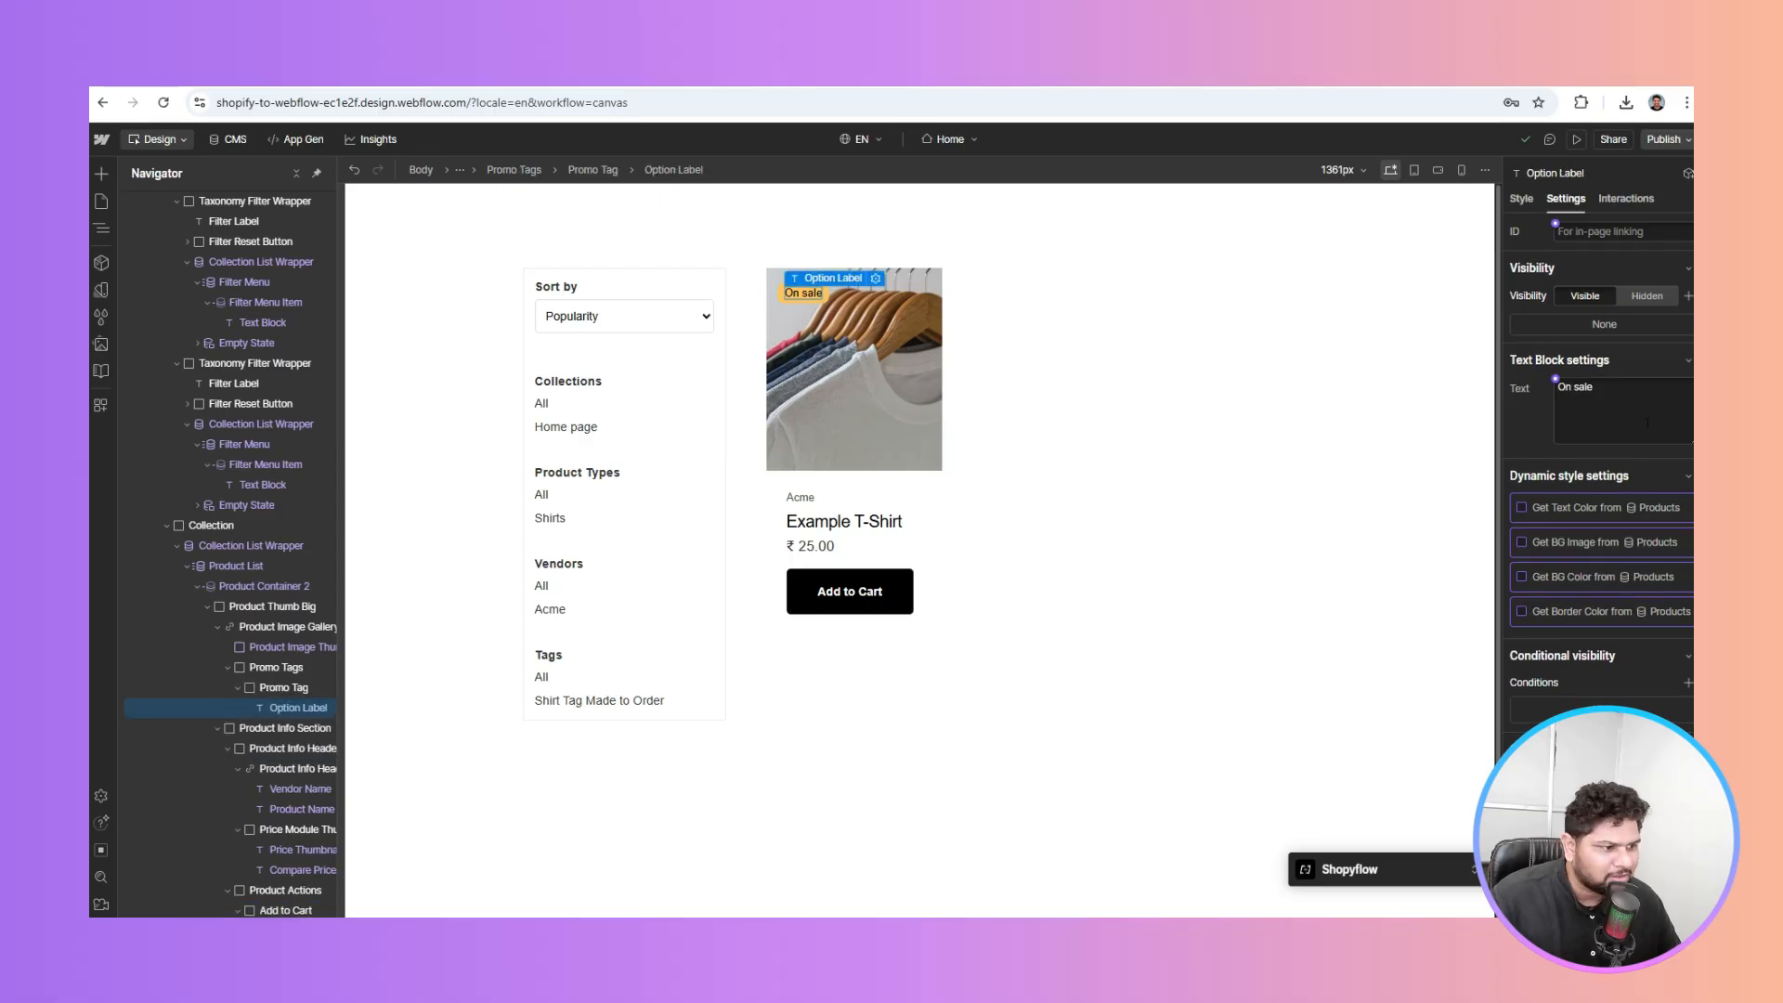
pyautogui.click(1555, 381)
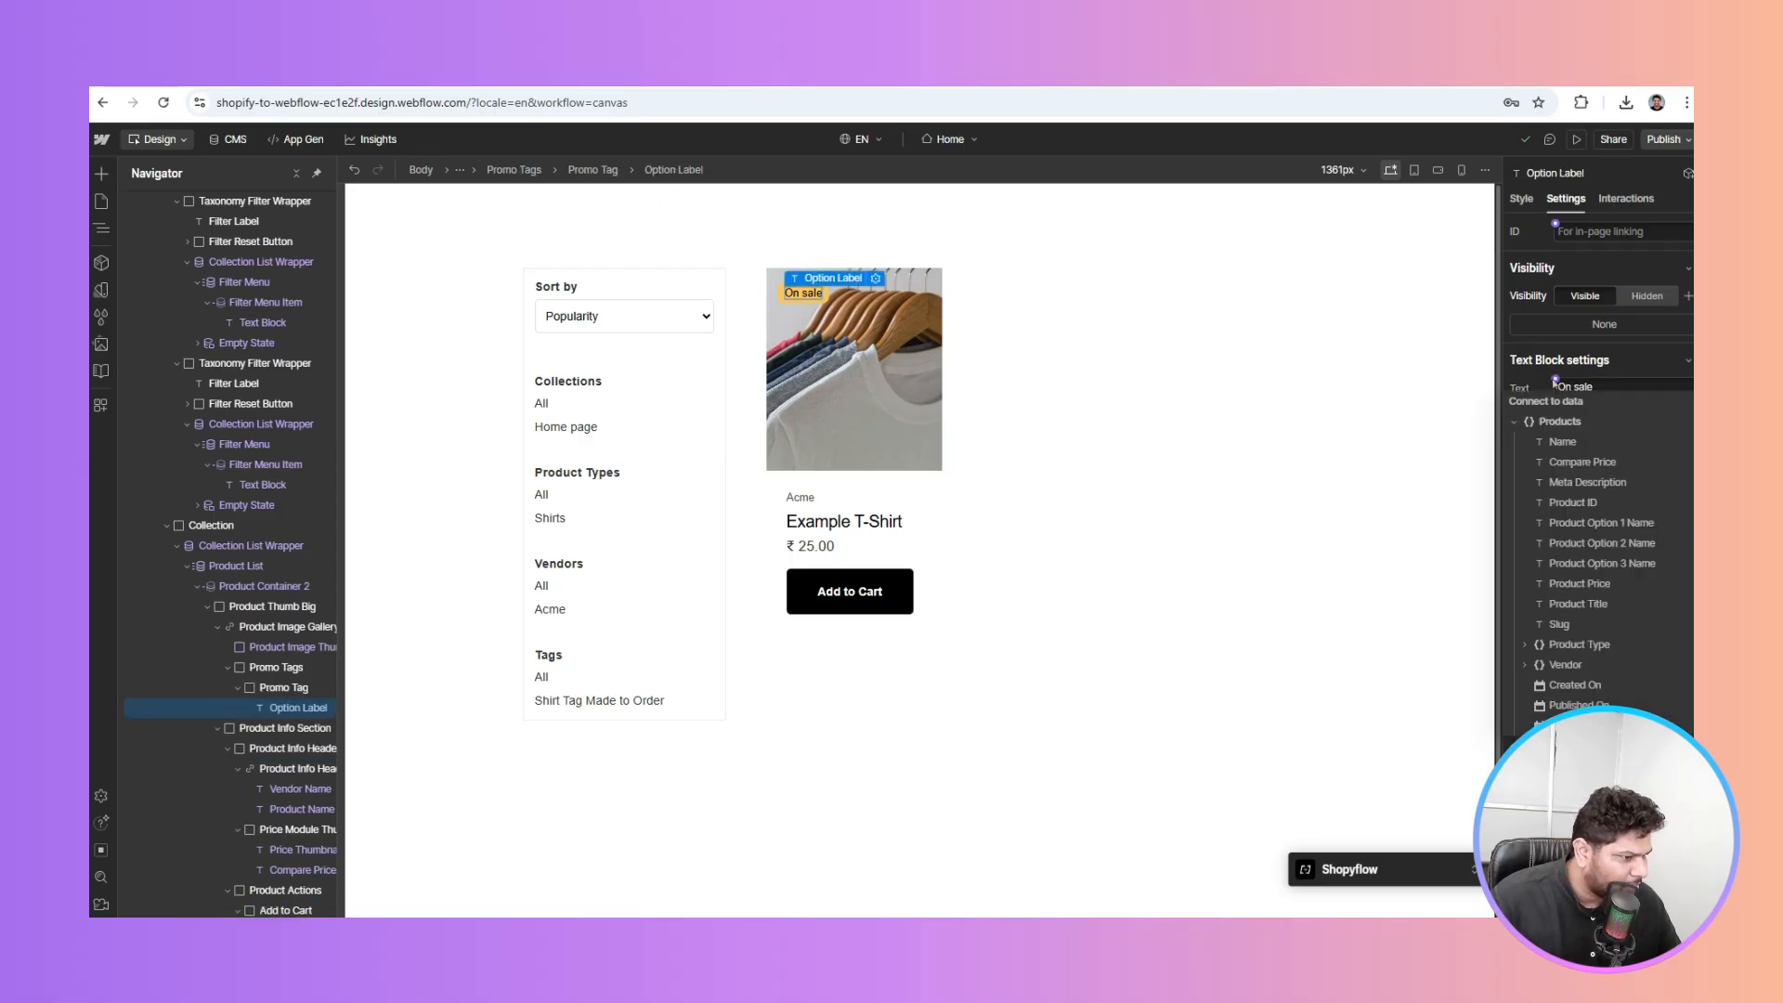
pyautogui.click(1521, 354)
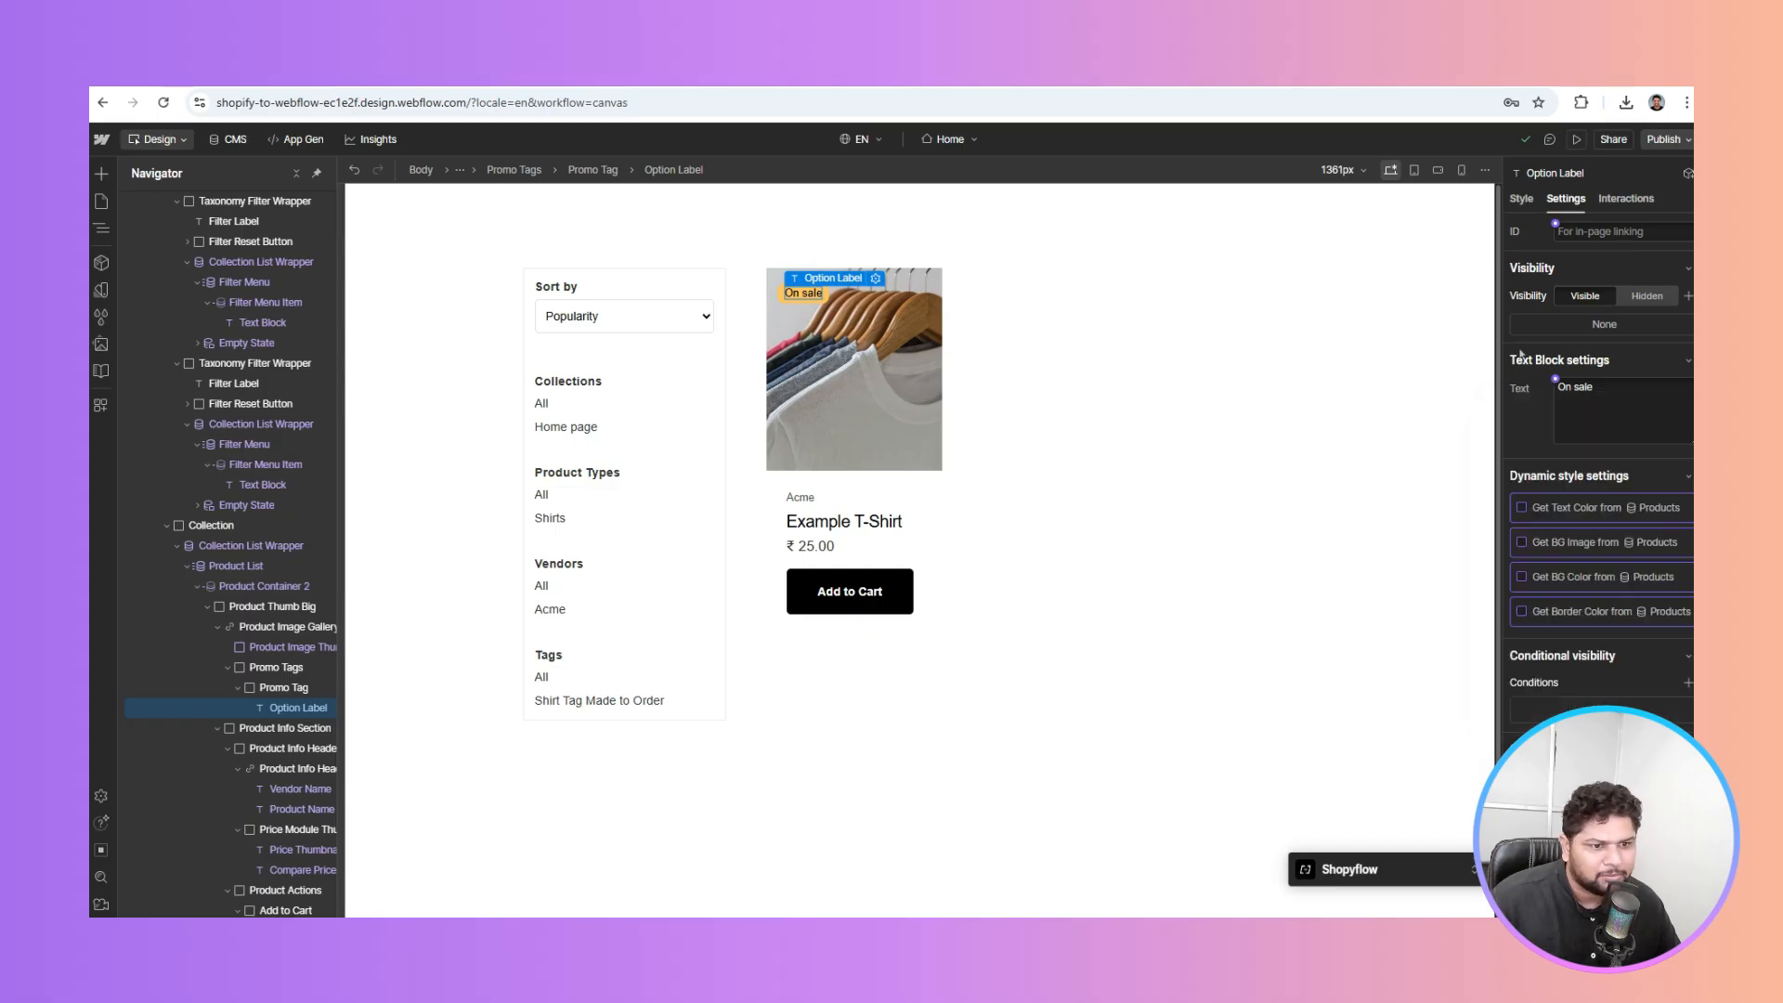
pyautogui.click(284, 687)
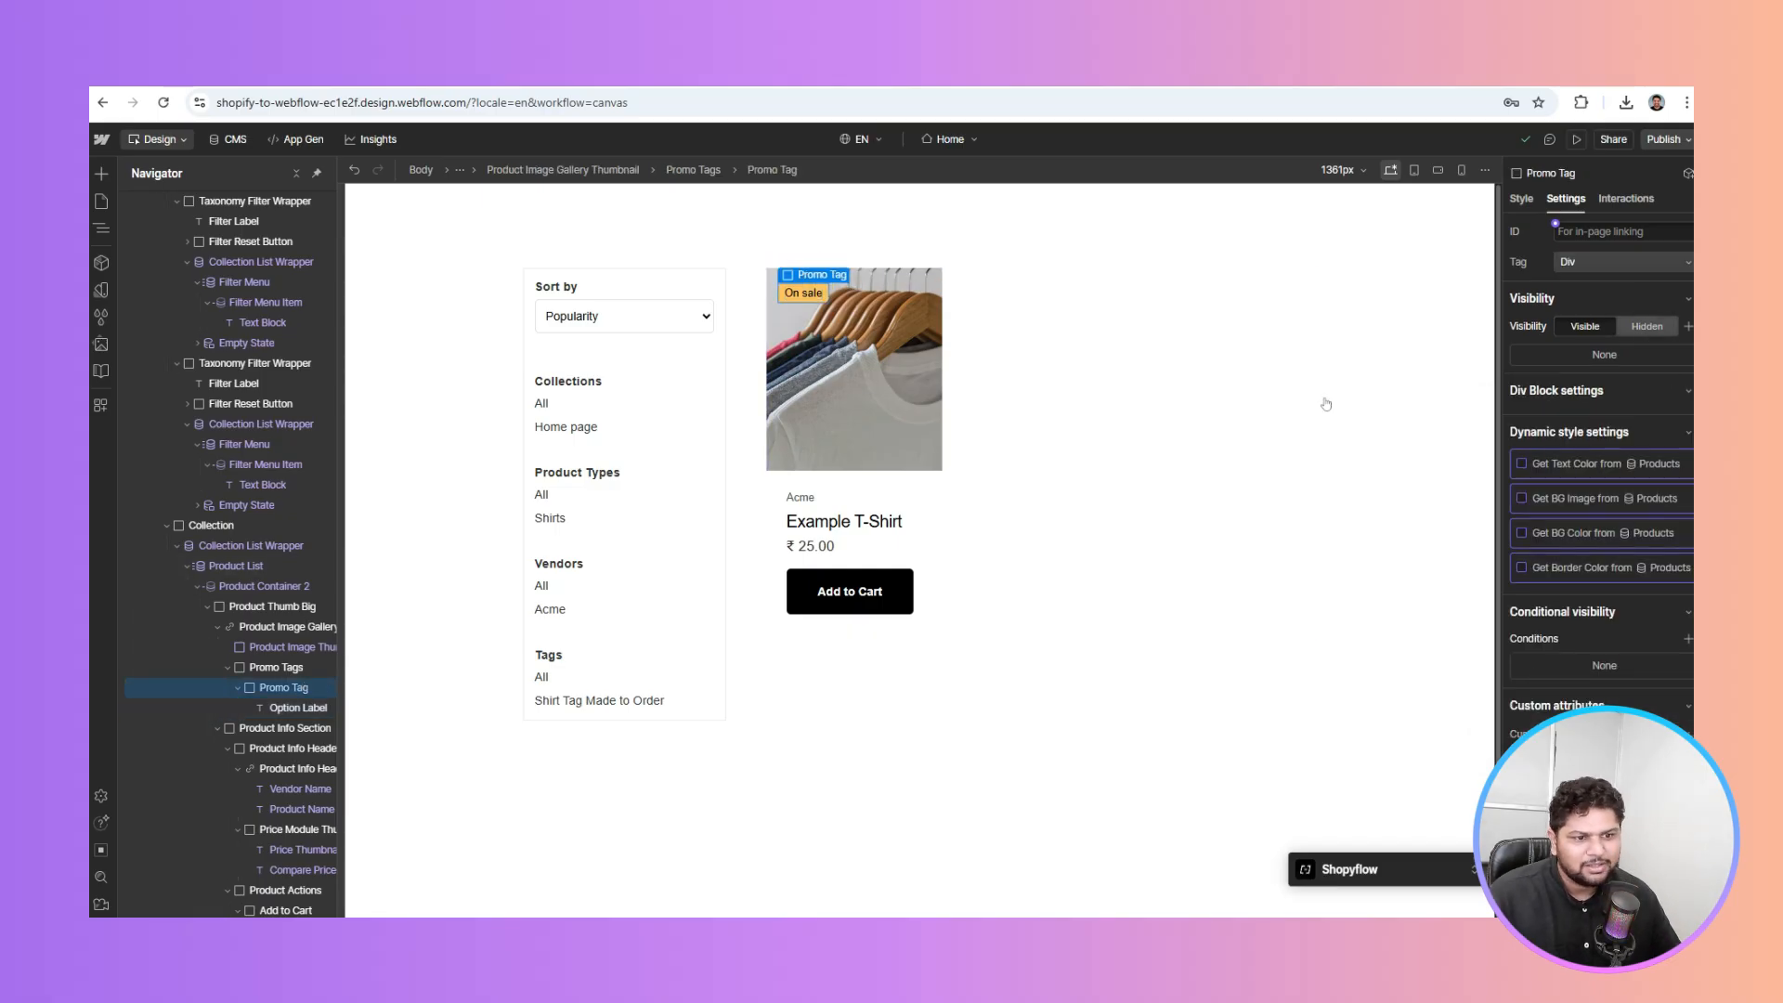
pyautogui.click(1647, 326)
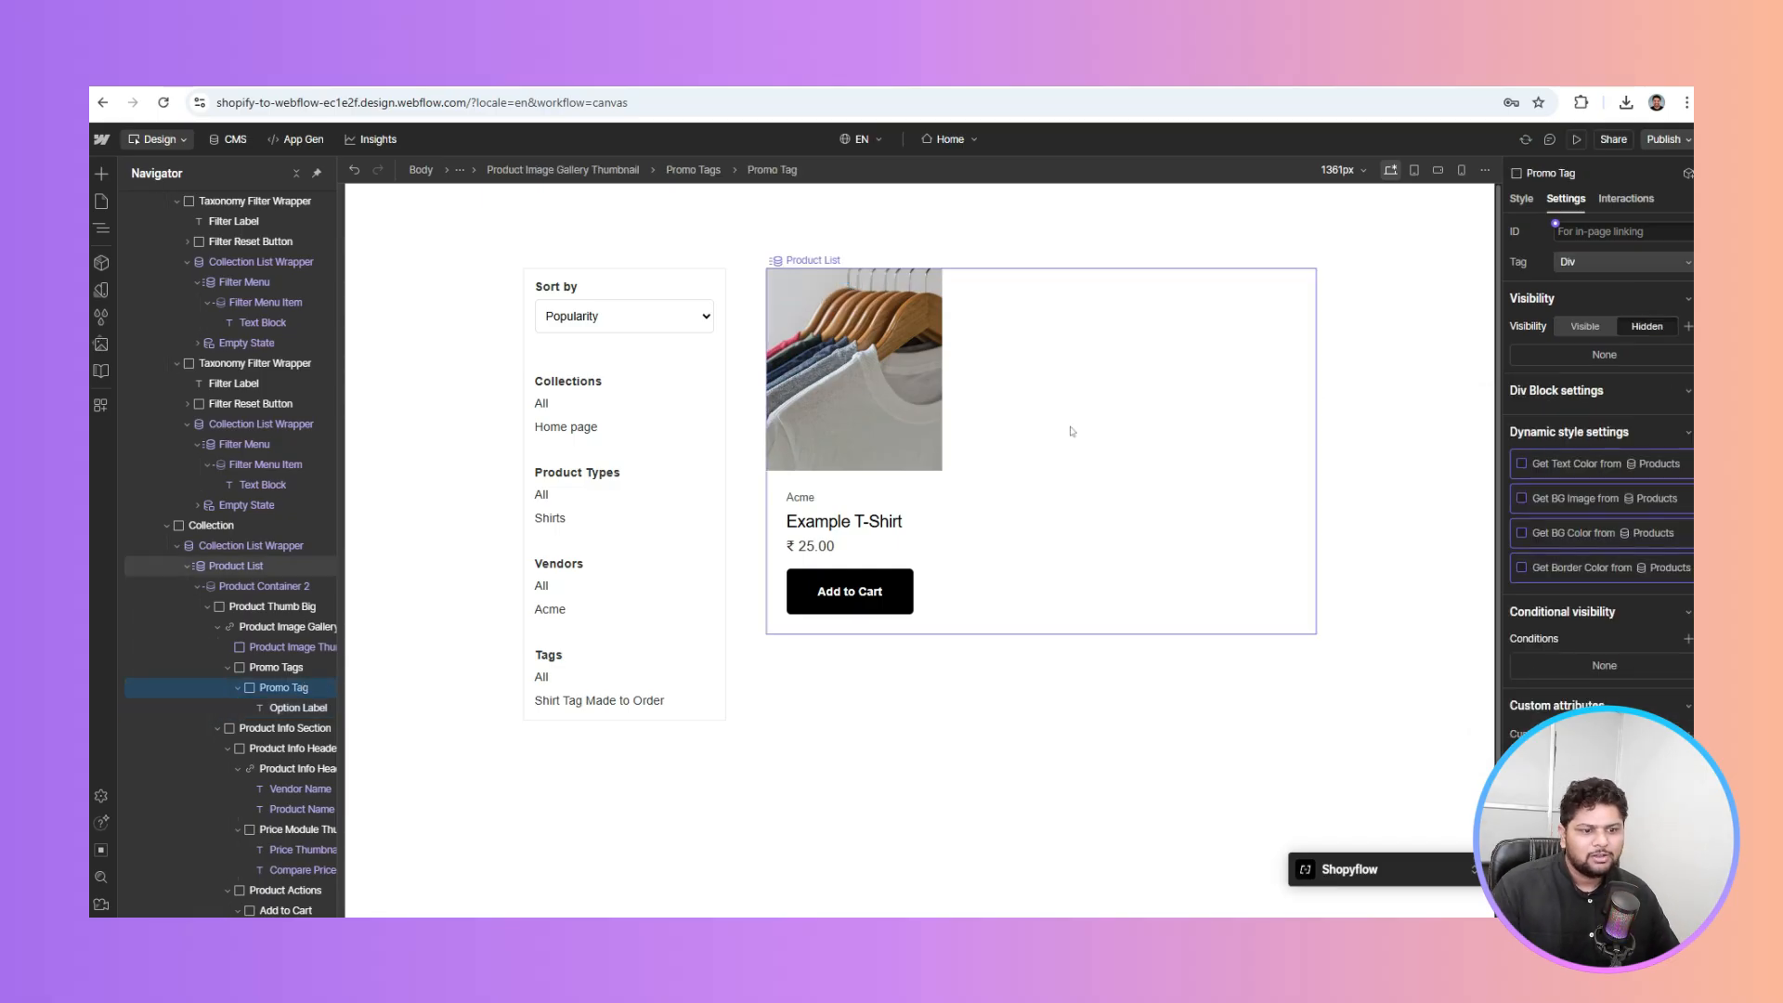
pyautogui.click(906, 476)
pyautogui.click(304, 627)
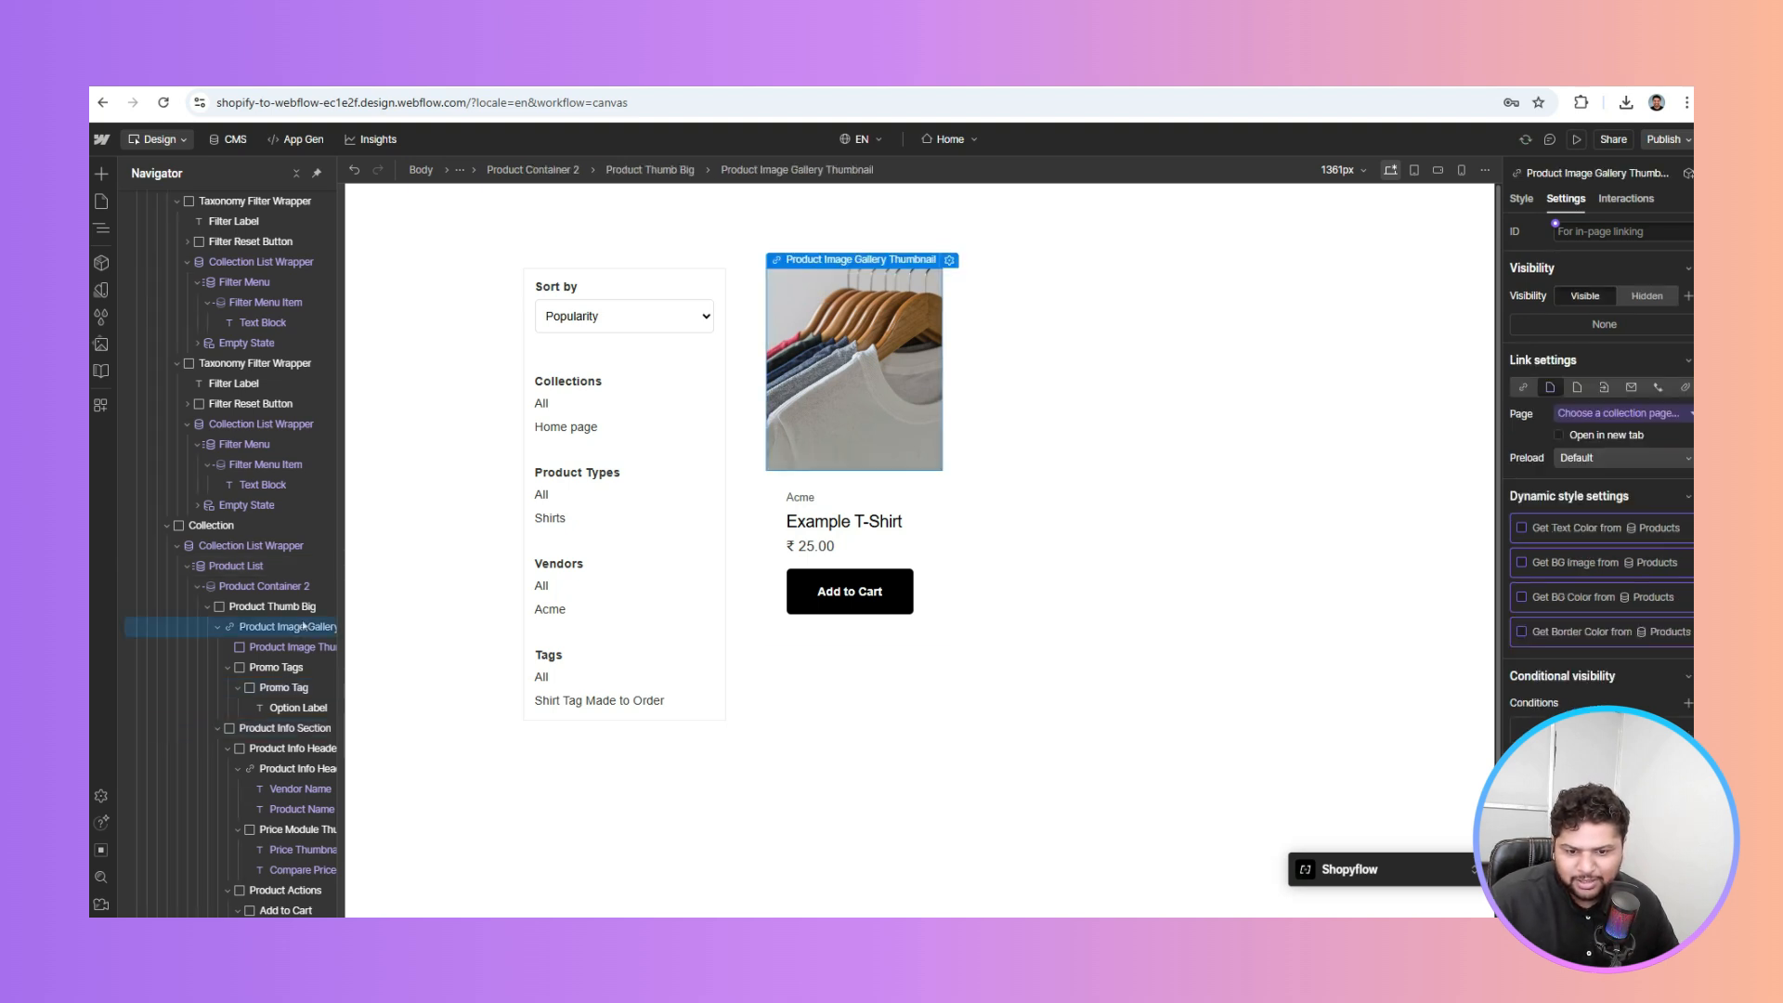
# Link the product image thumbnail to the Current Product page
pyautogui.click(218, 628)
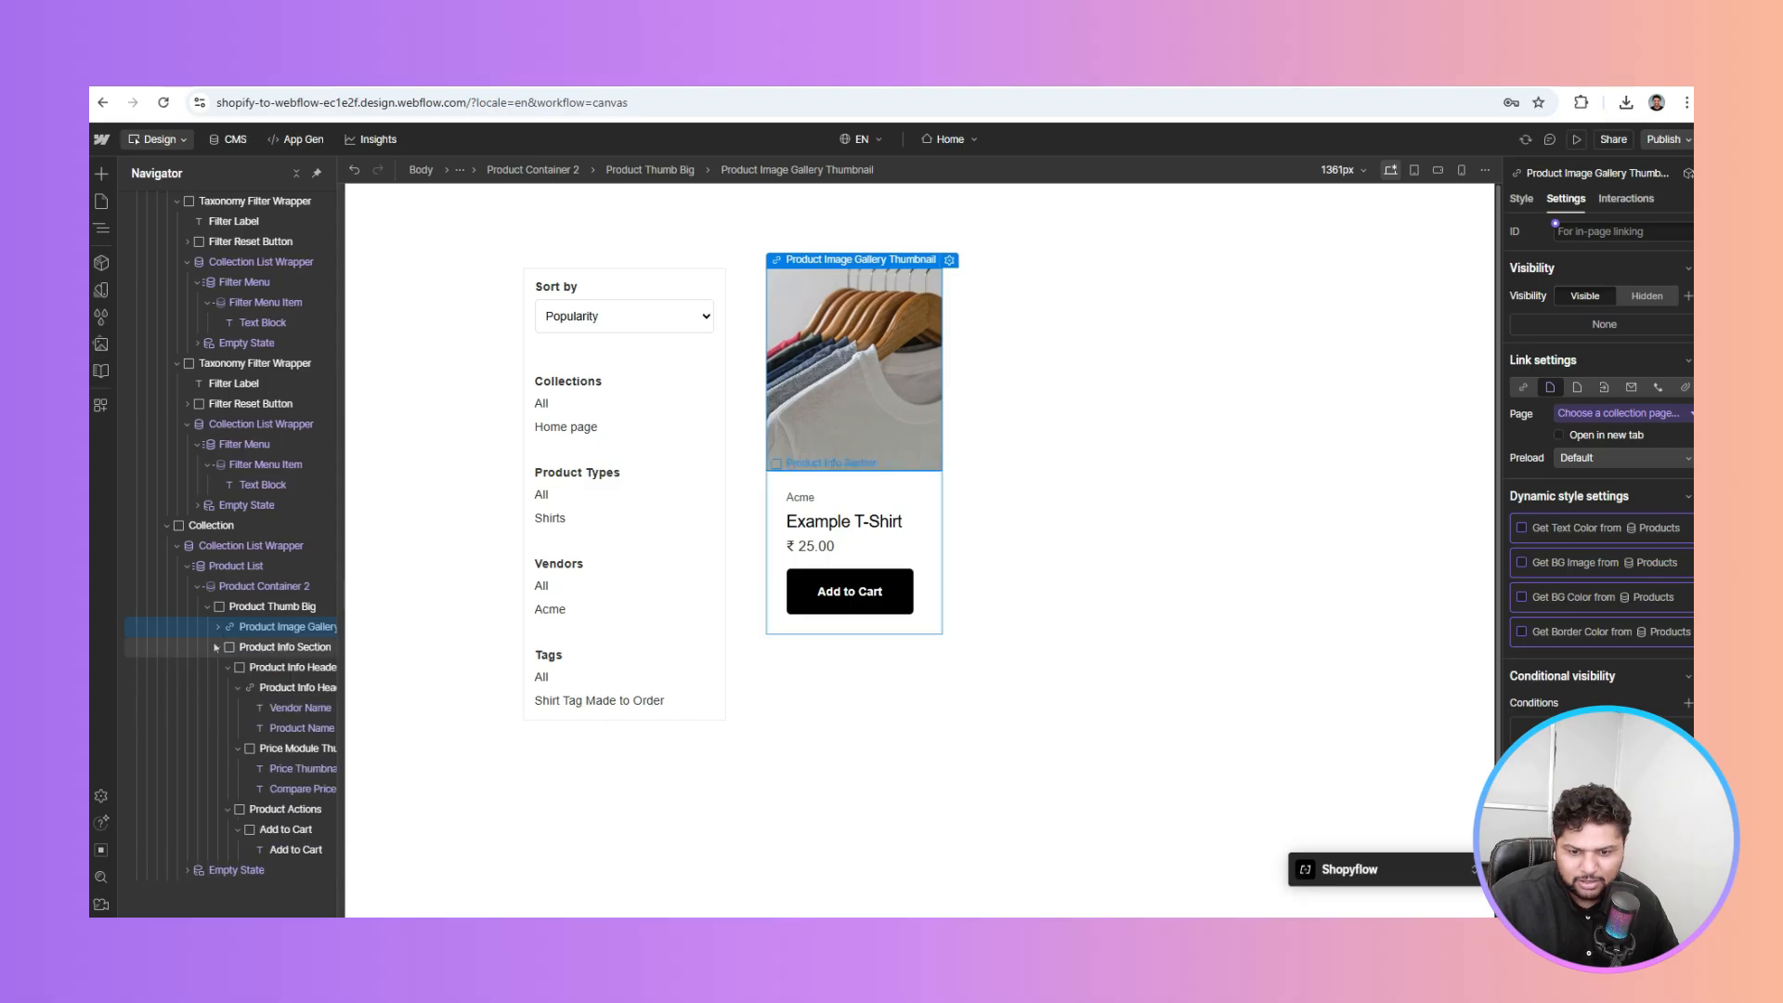
pyautogui.click(219, 648)
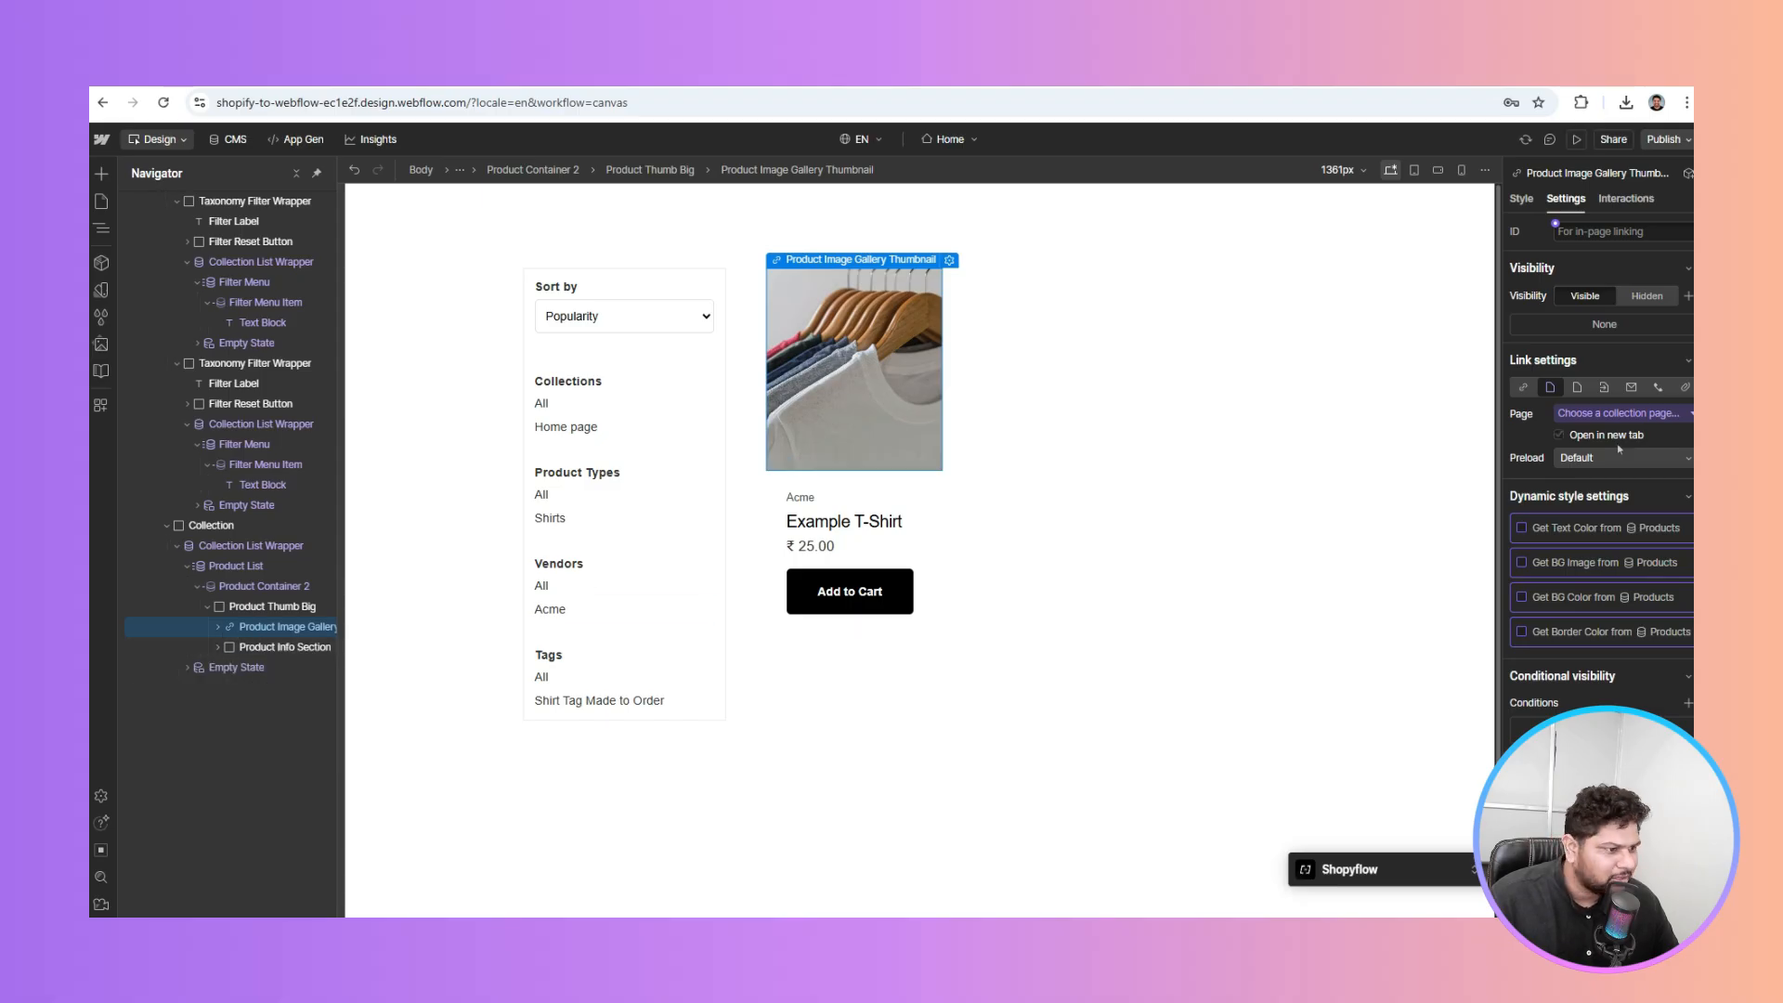
pyautogui.click(1585, 416)
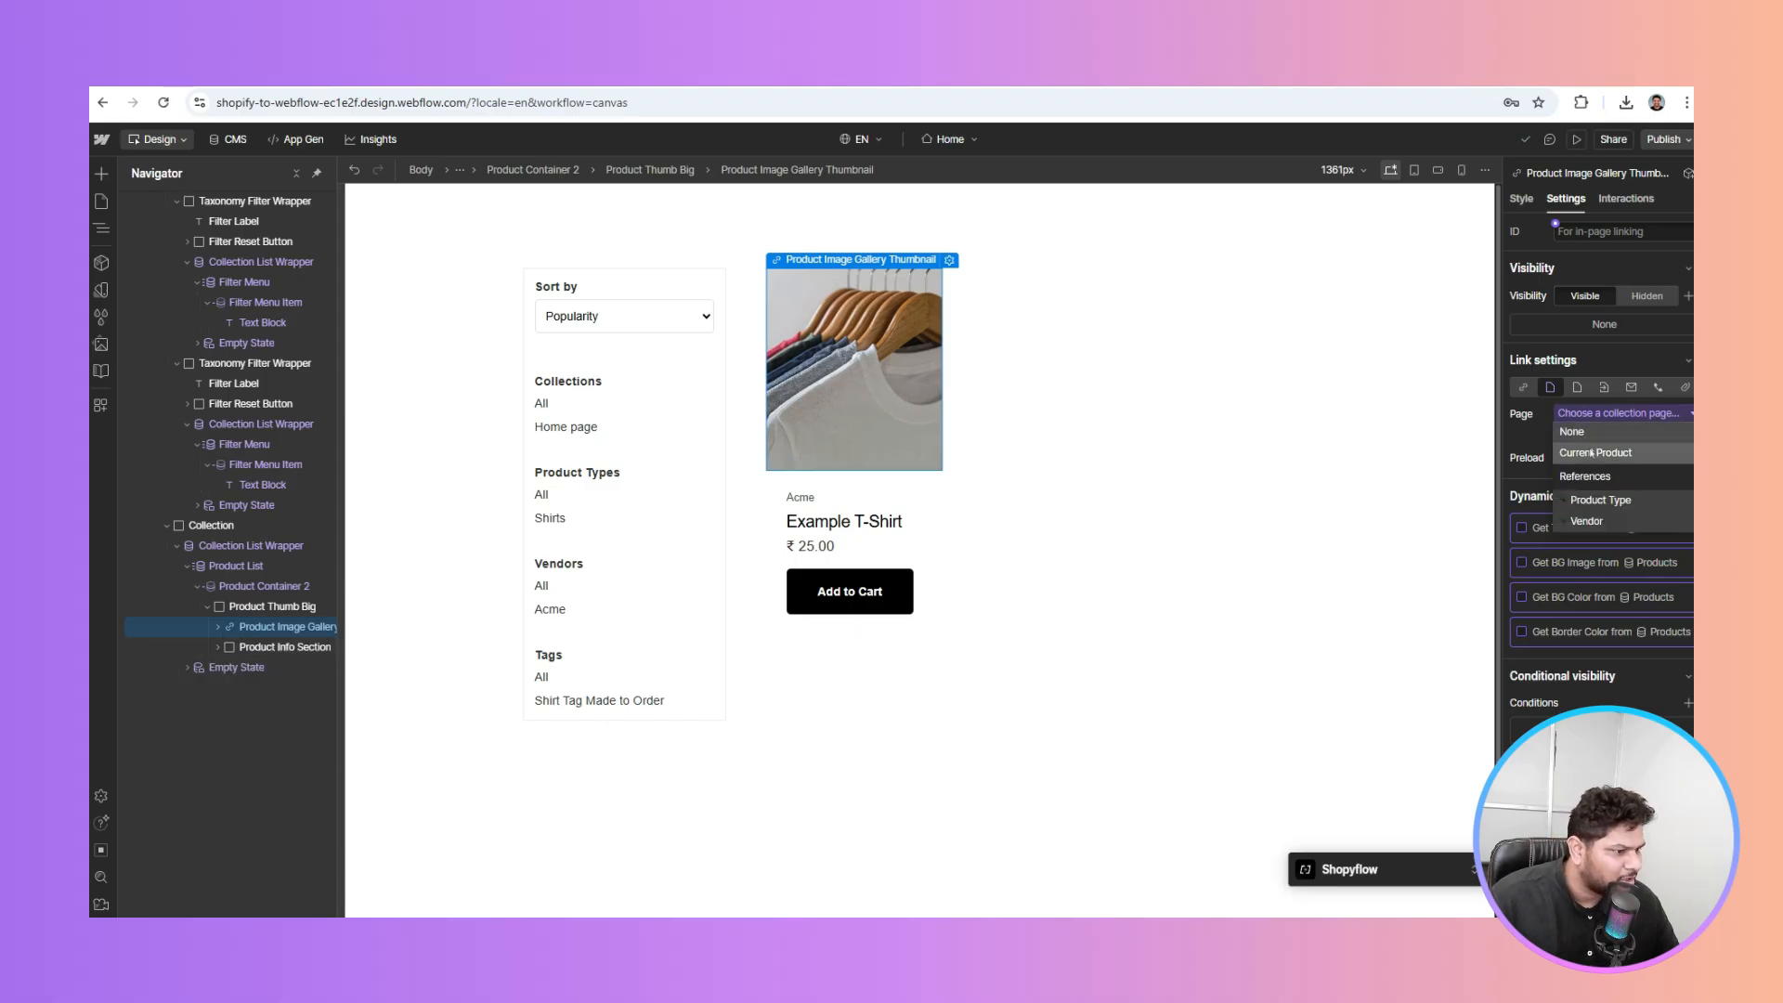
pyautogui.click(1593, 454)
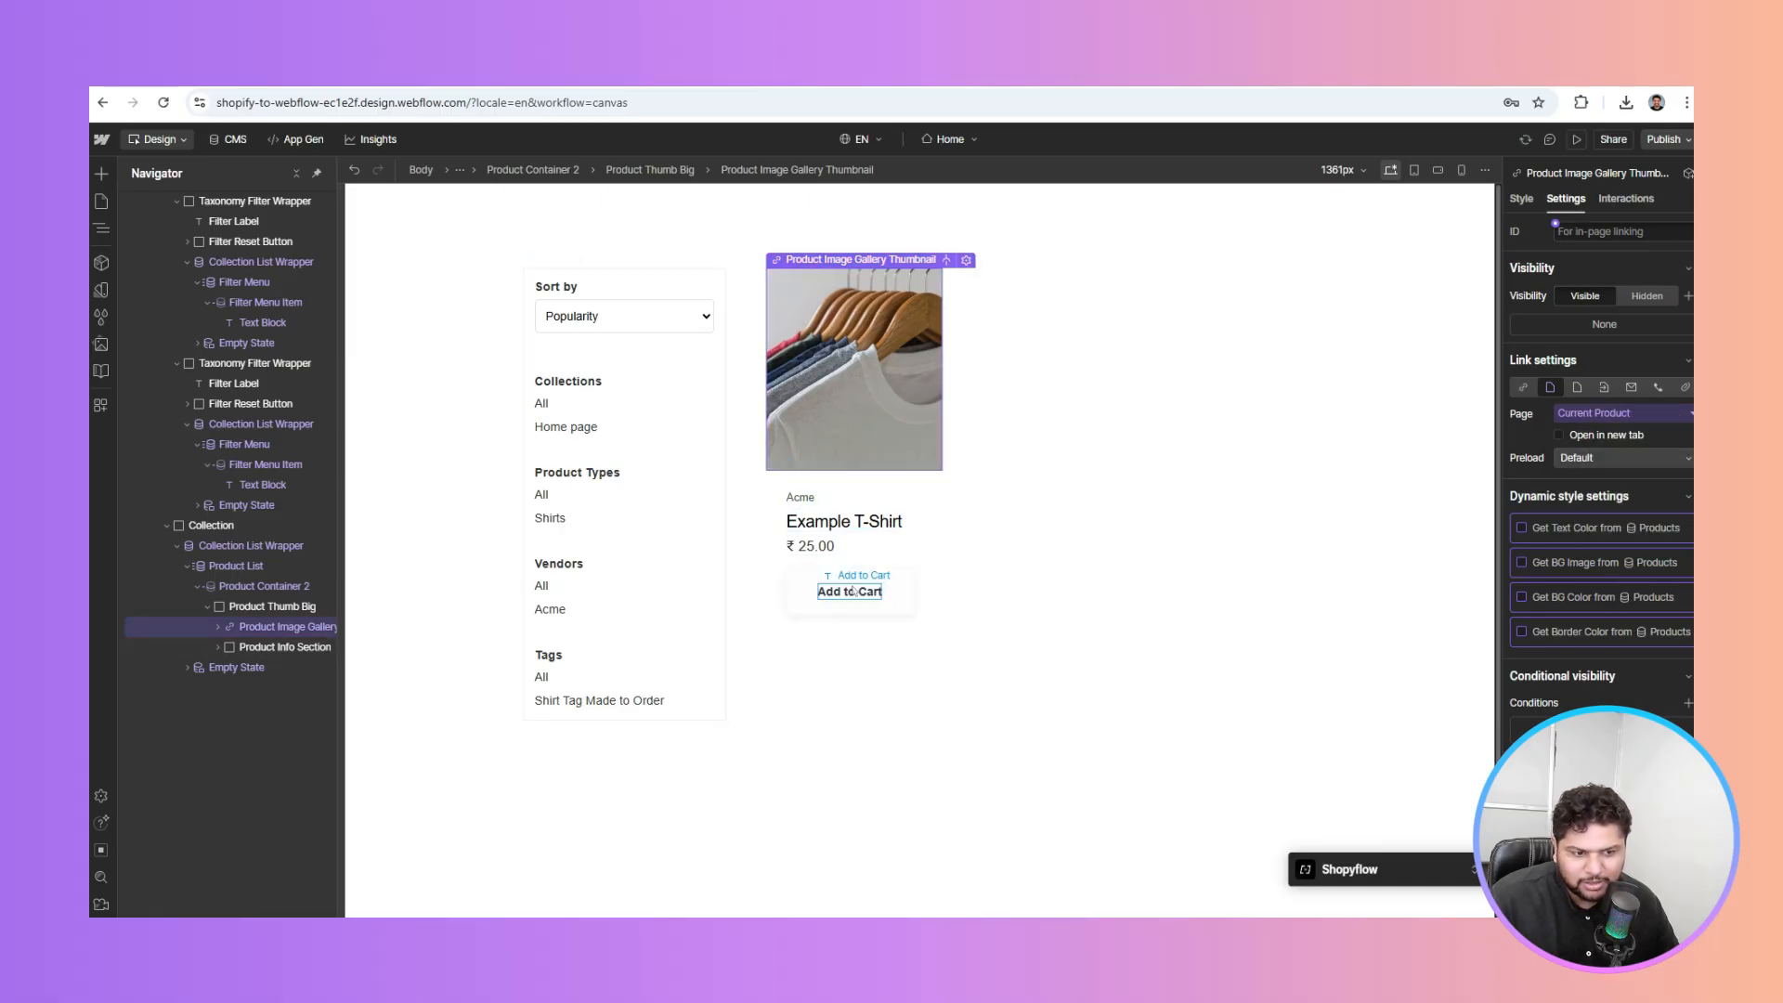
# Link the Product Info Header to the Current Product page as well
pyautogui.click(816, 525)
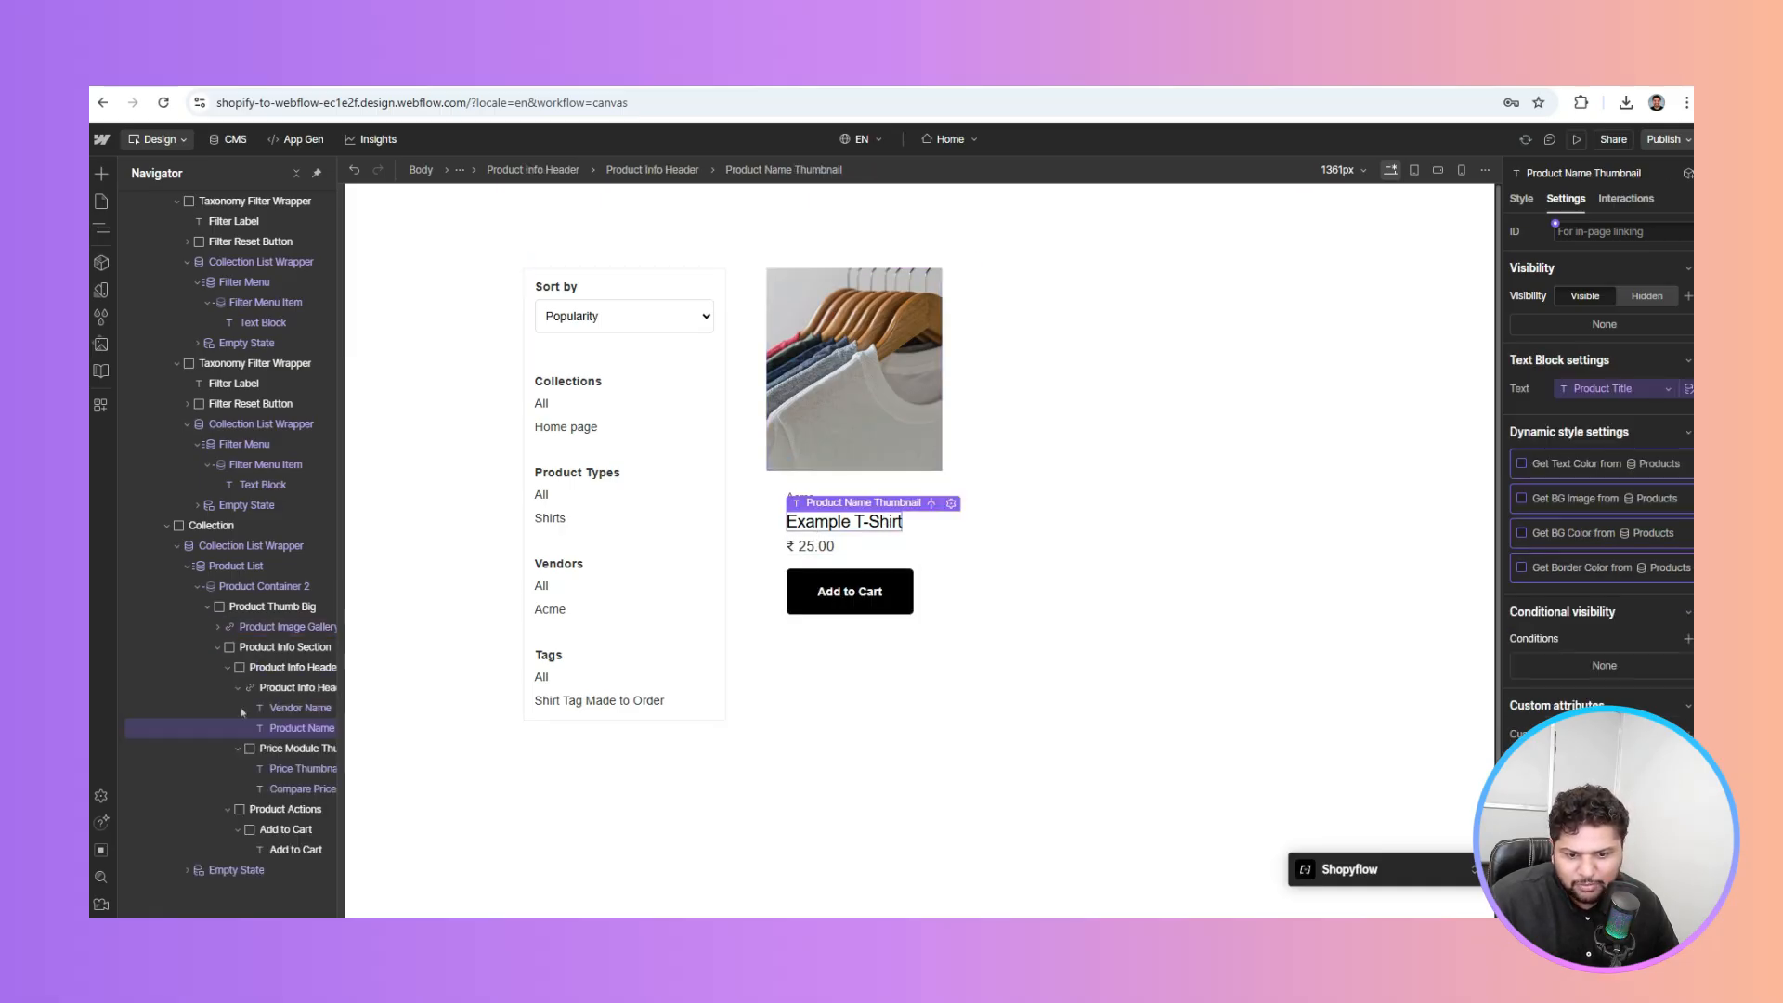
pyautogui.click(289, 689)
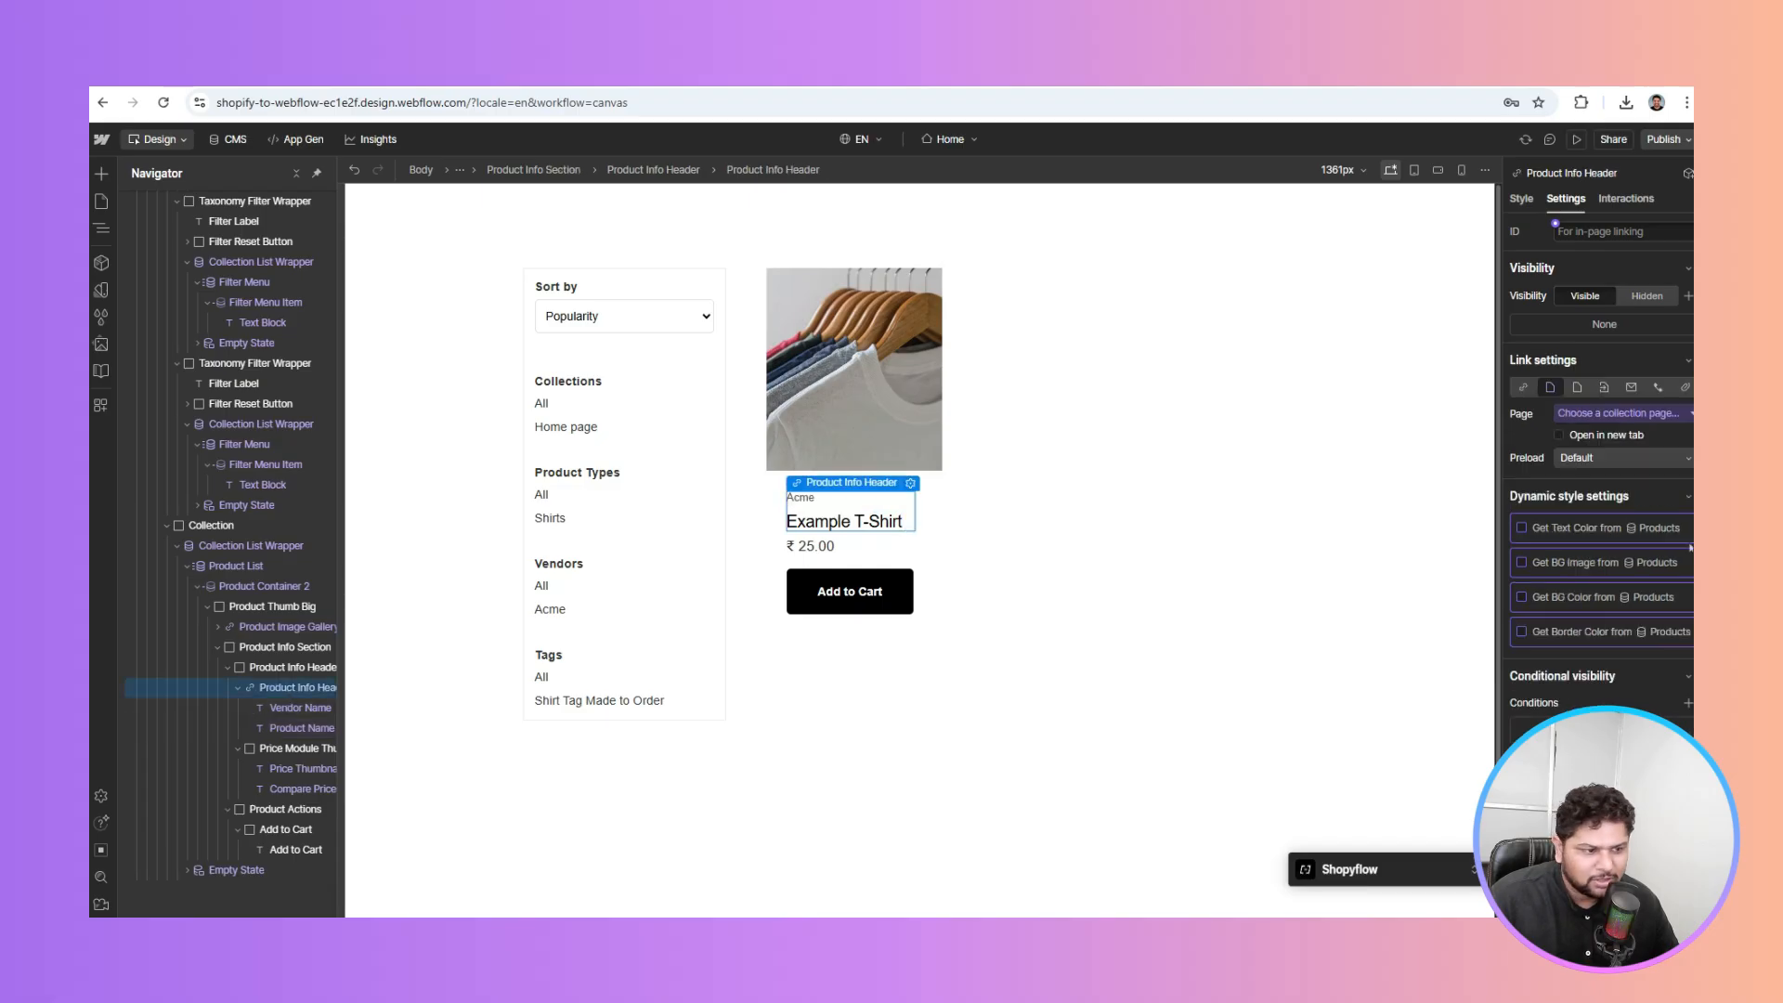
pyautogui.click(1604, 415)
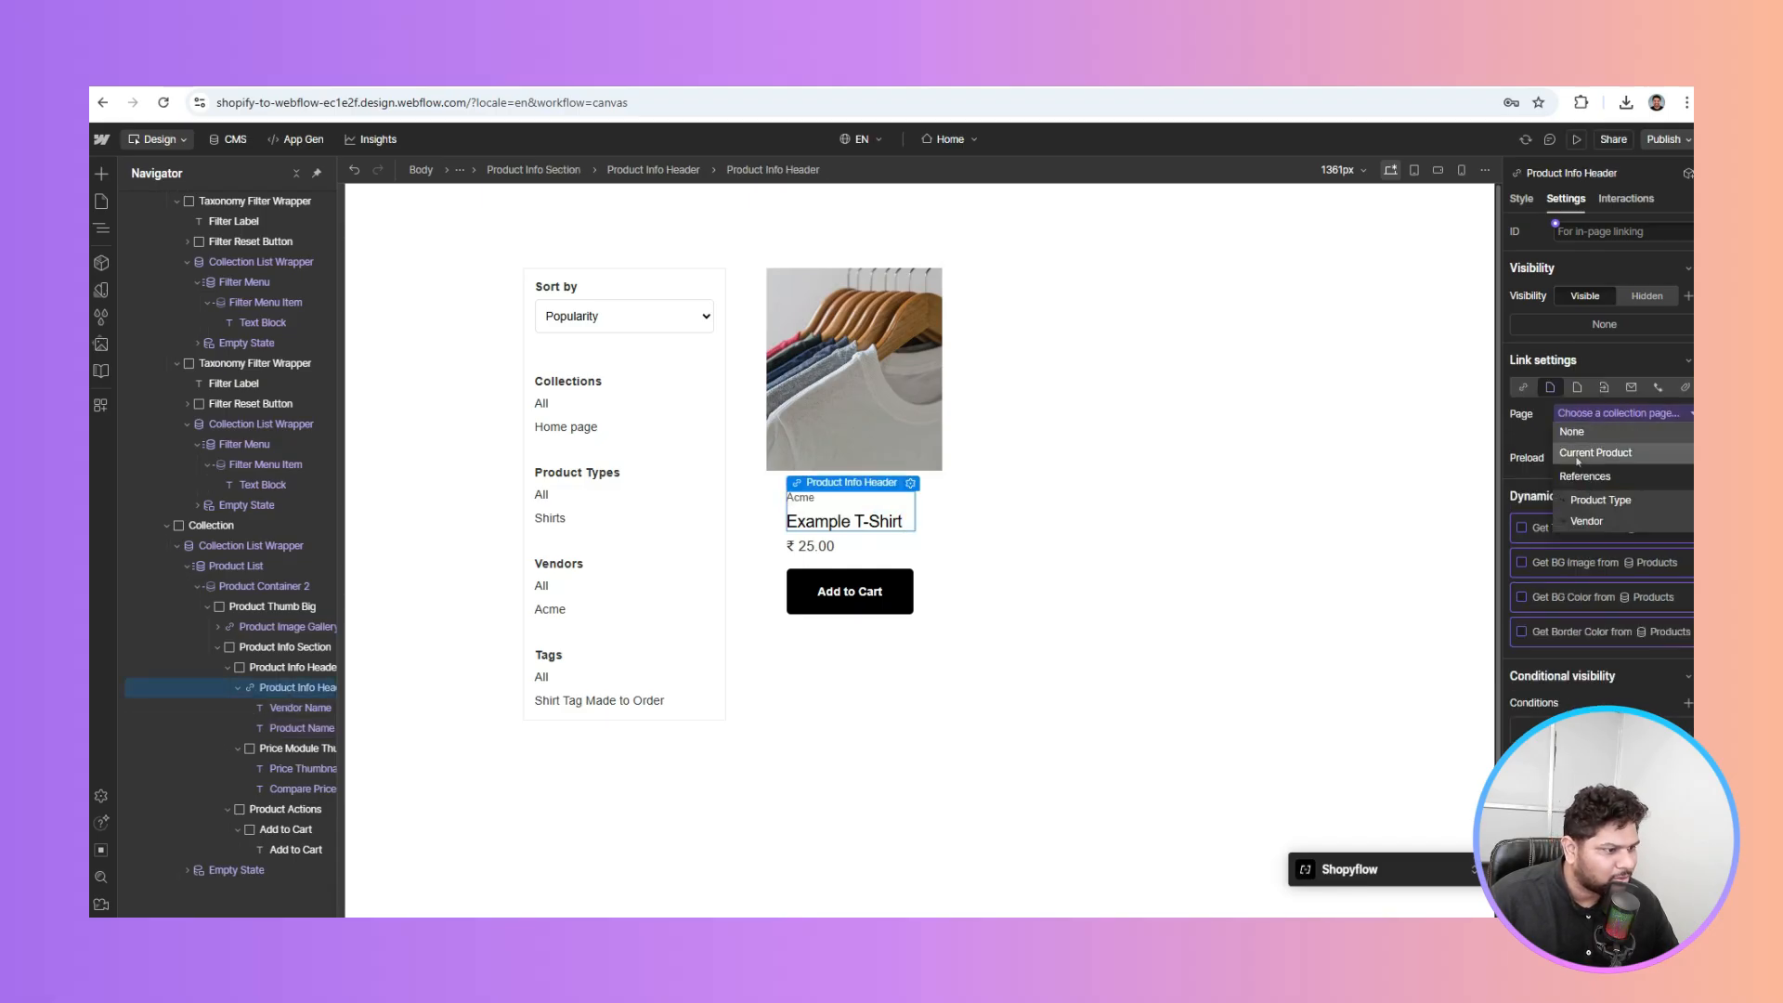
pyautogui.click(1596, 453)
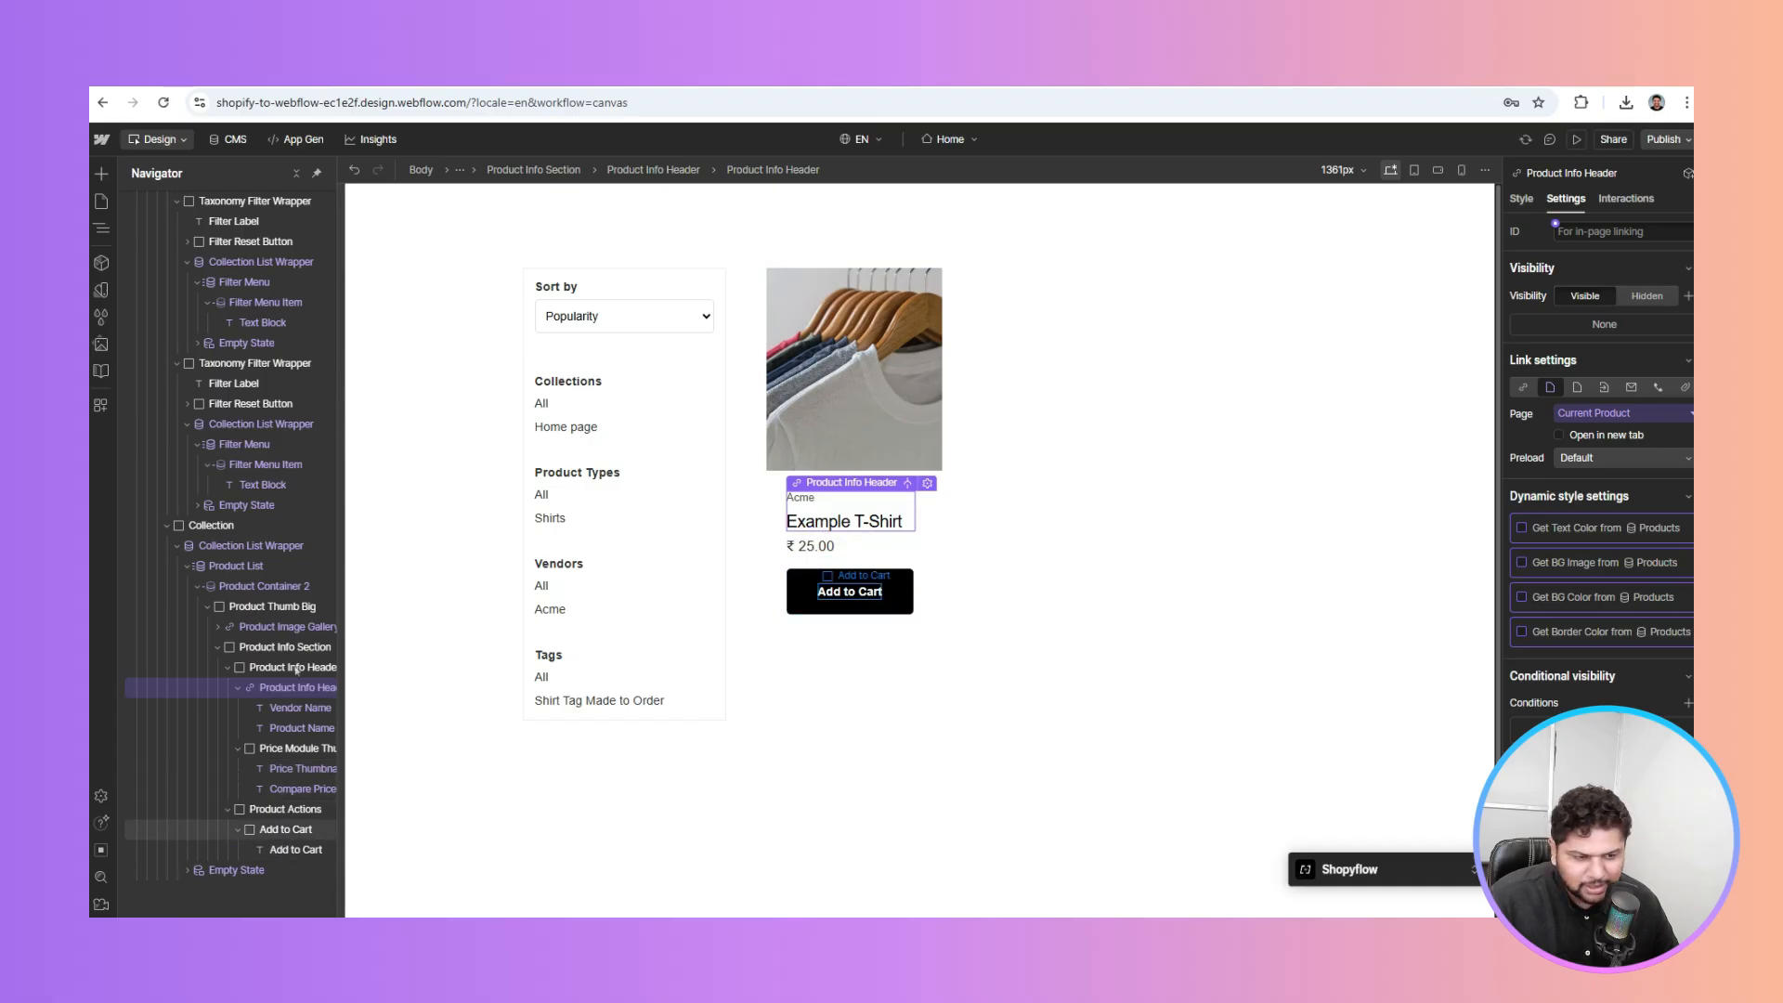
pyautogui.click(1076, 522)
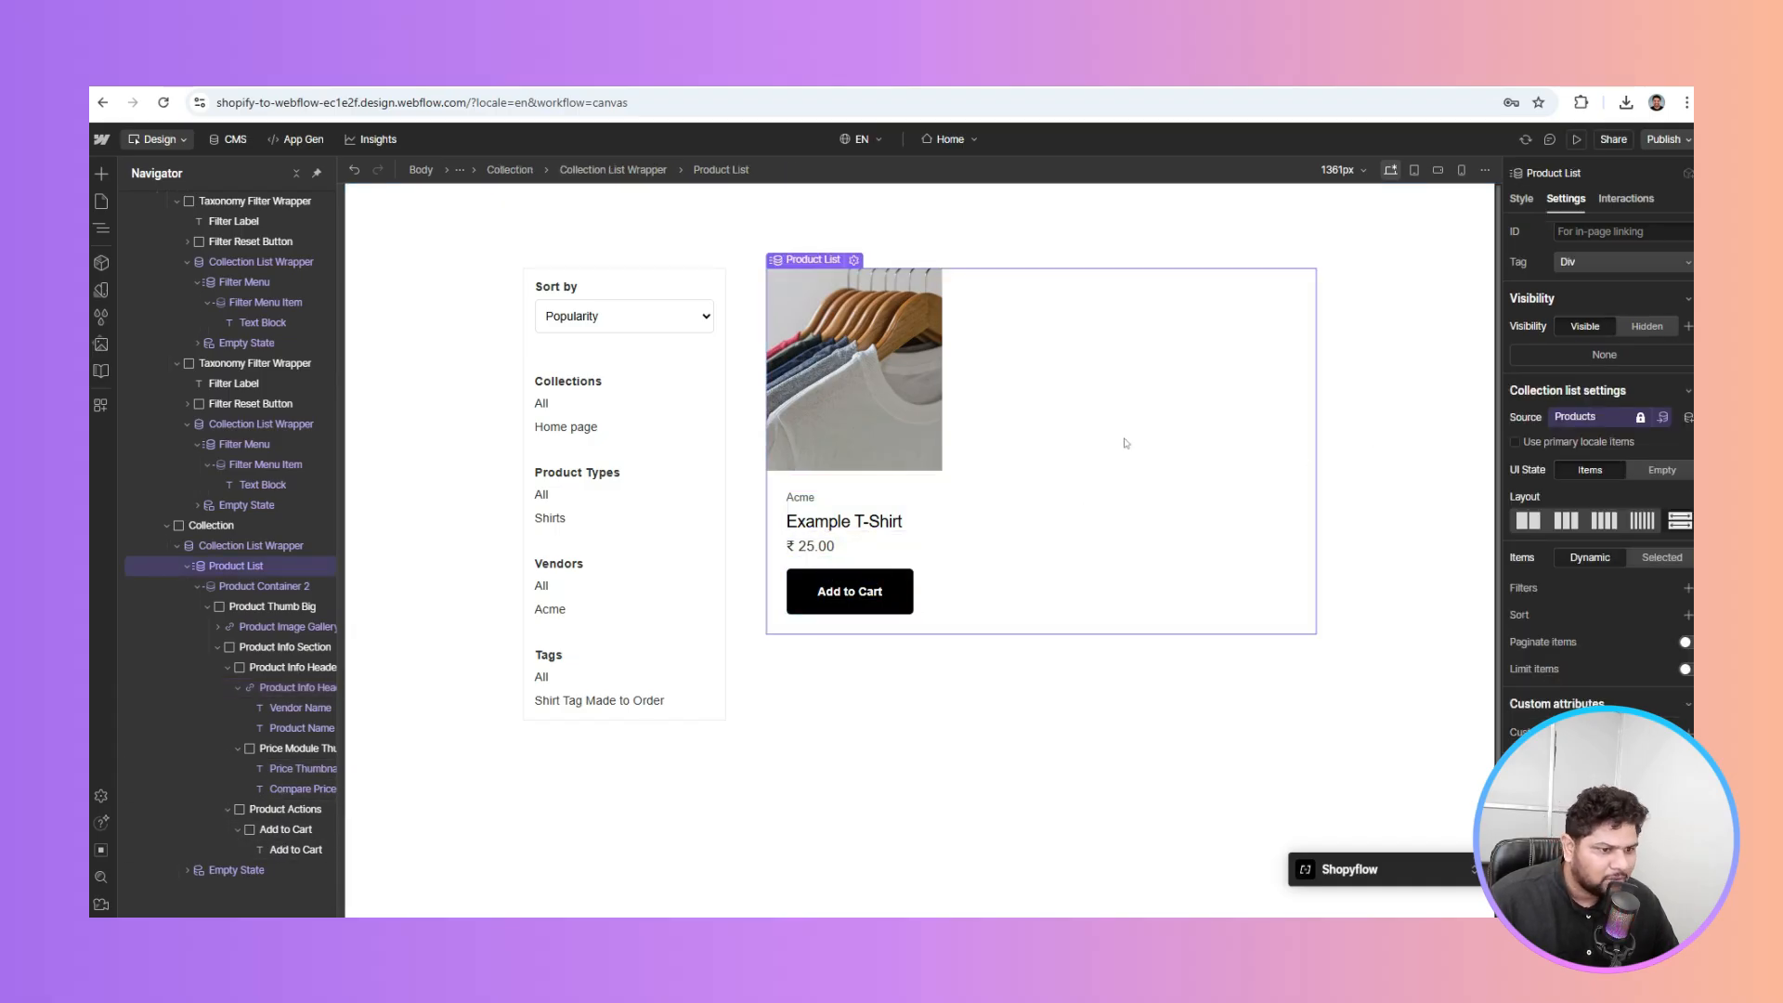
# Lay out the Product List as a grid with 1 row
pyautogui.click(1527, 203)
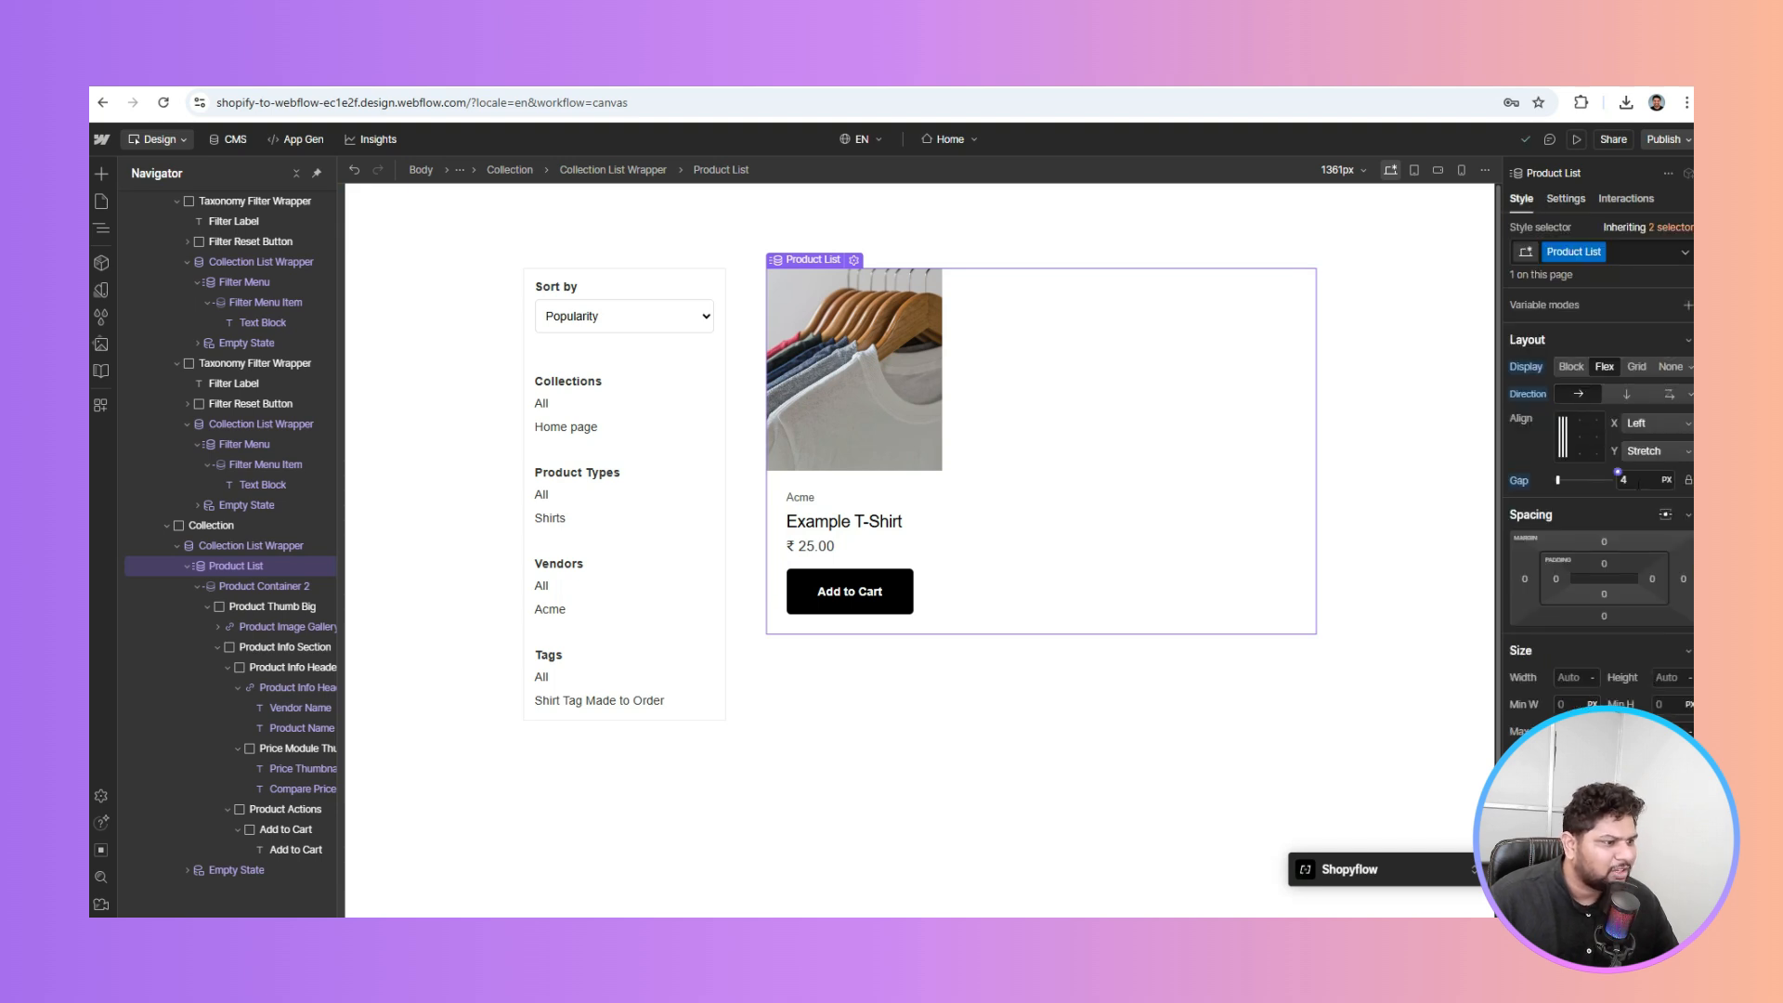
pyautogui.click(1637, 367)
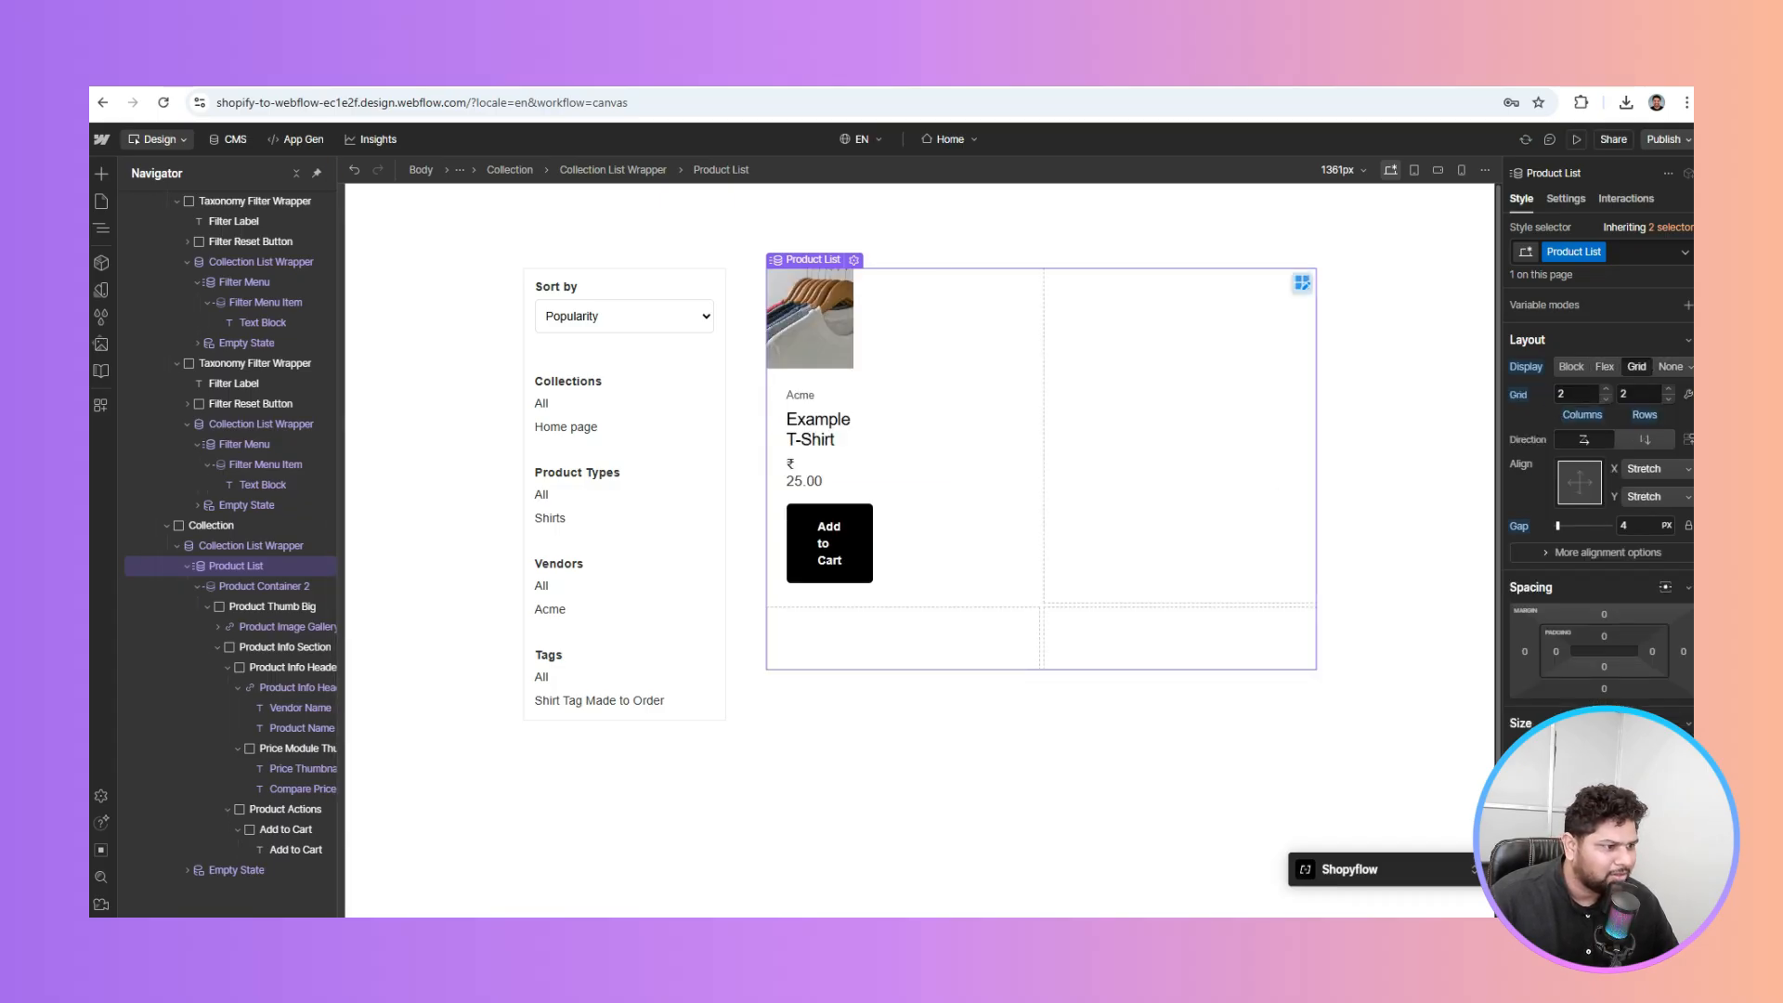
pyautogui.click(1639, 394)
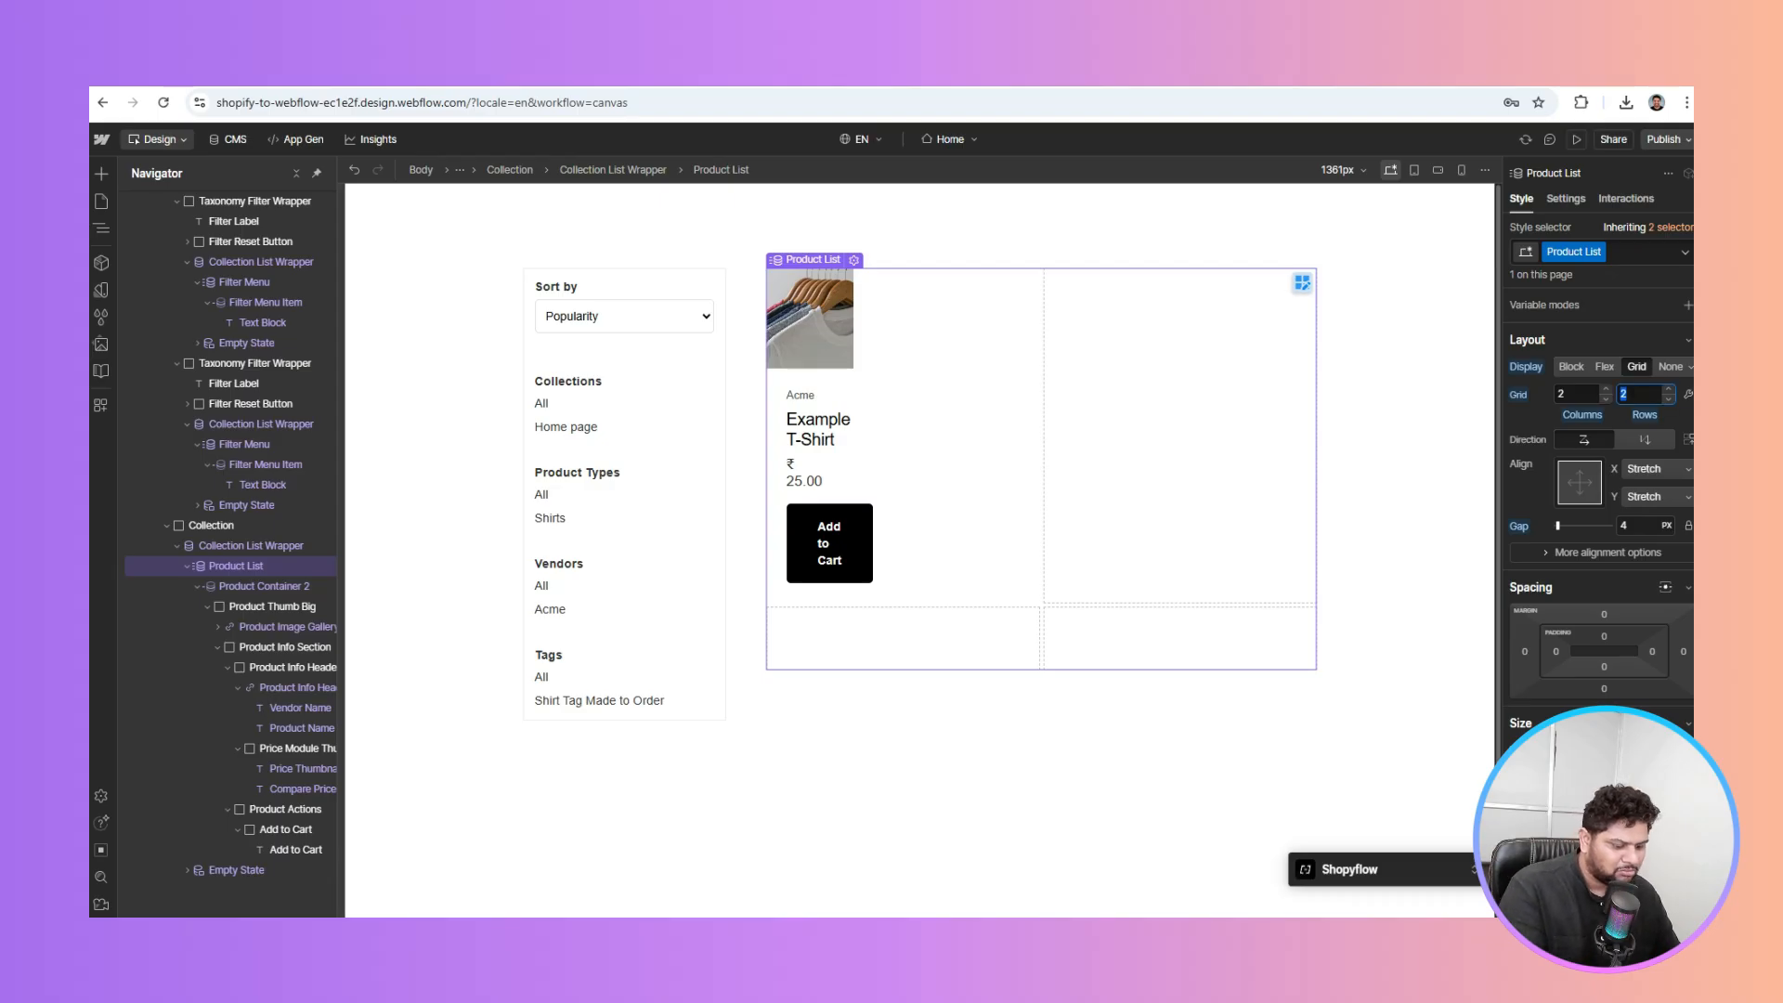
pyautogui.write('1')
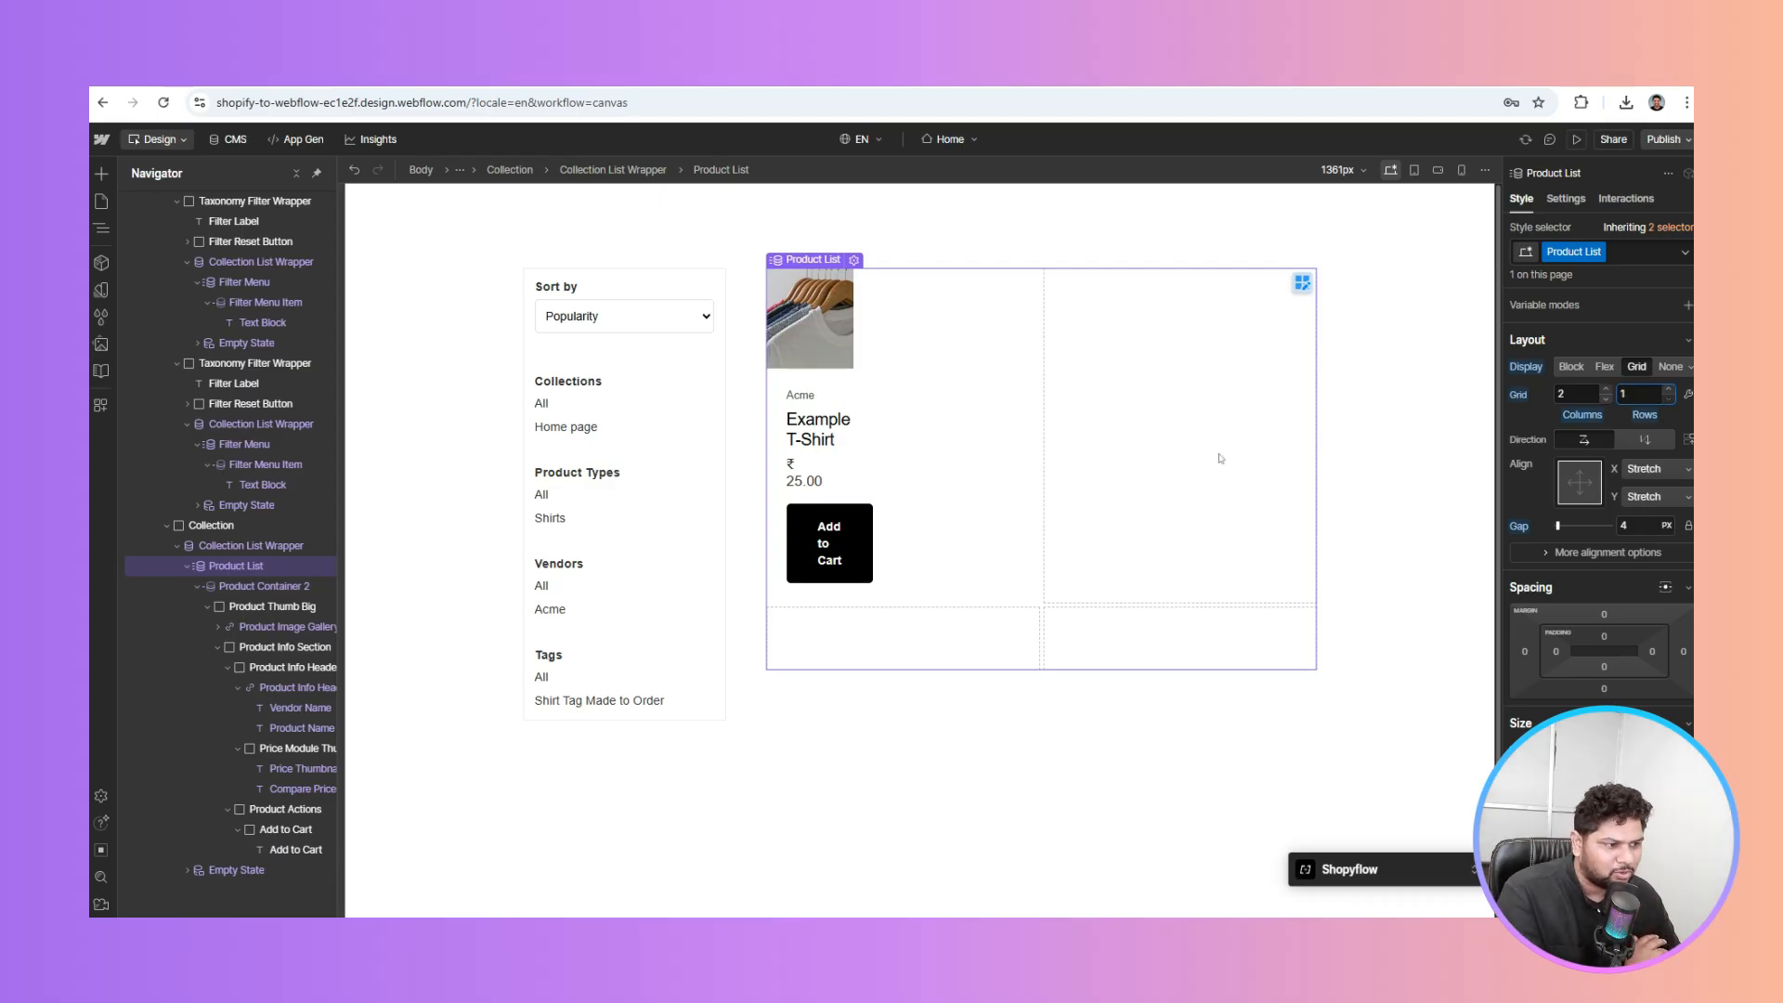
pyautogui.press('Return')
# Set the Product List grid gap to 24 px
pyautogui.click(279, 647)
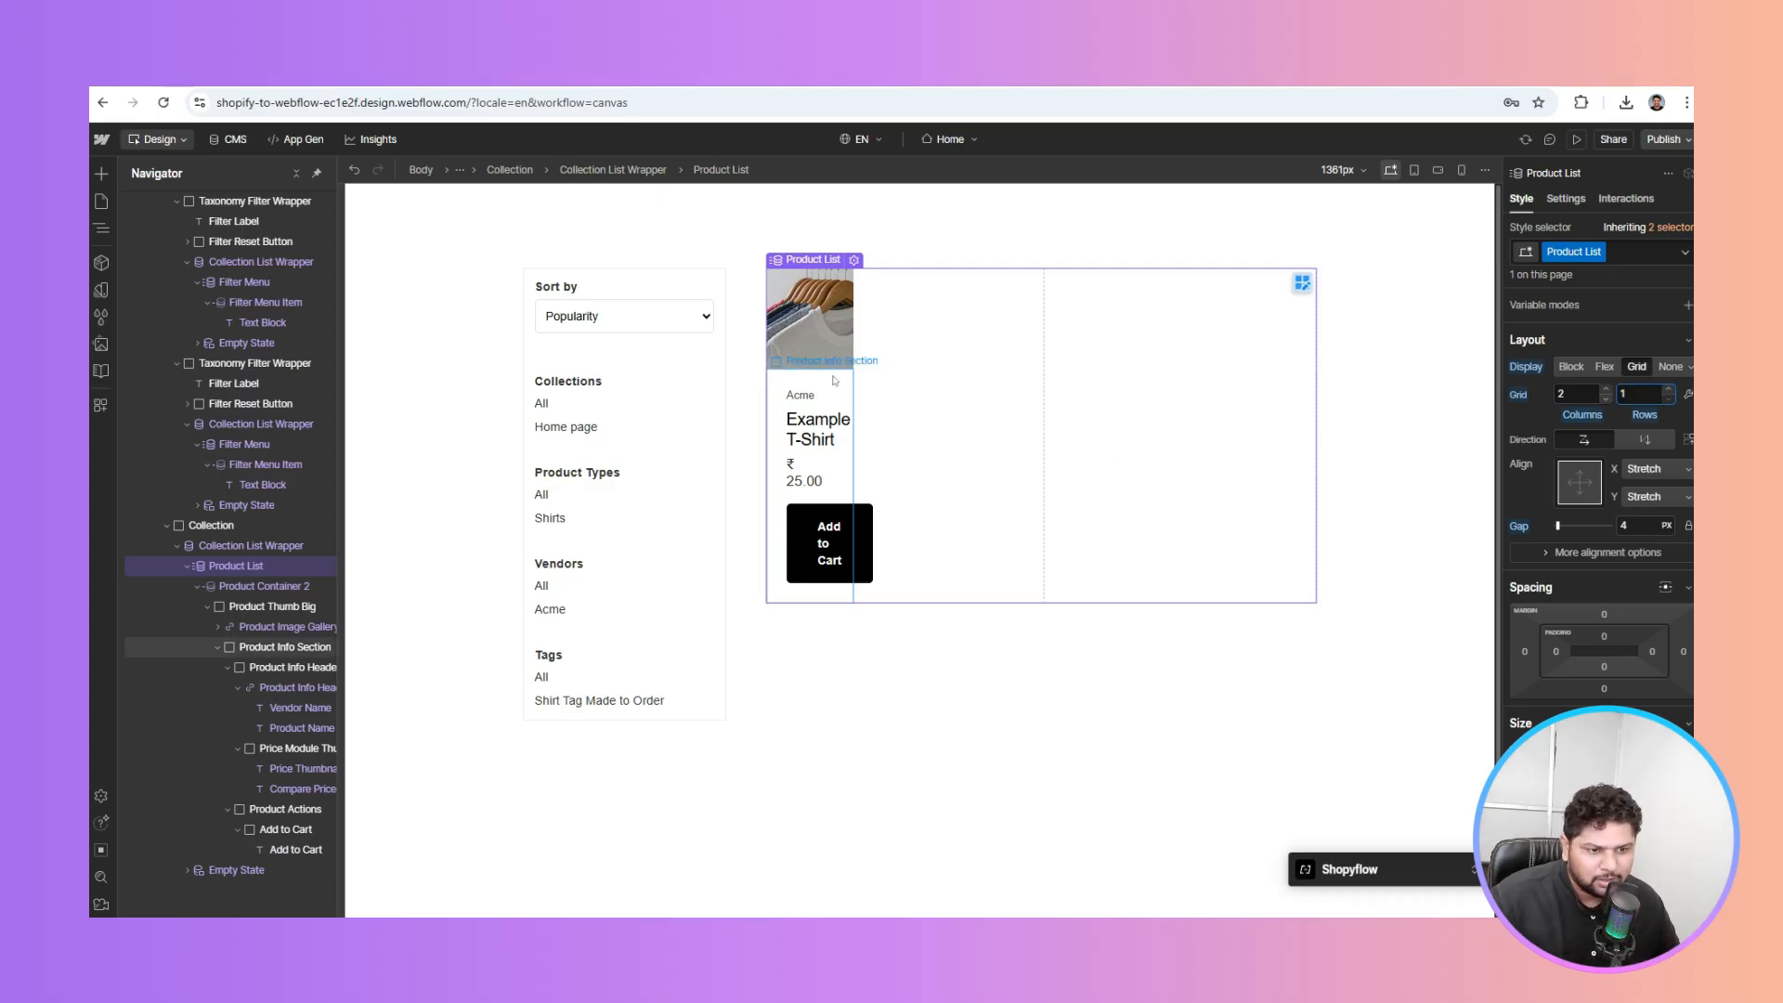
pyautogui.click(265, 606)
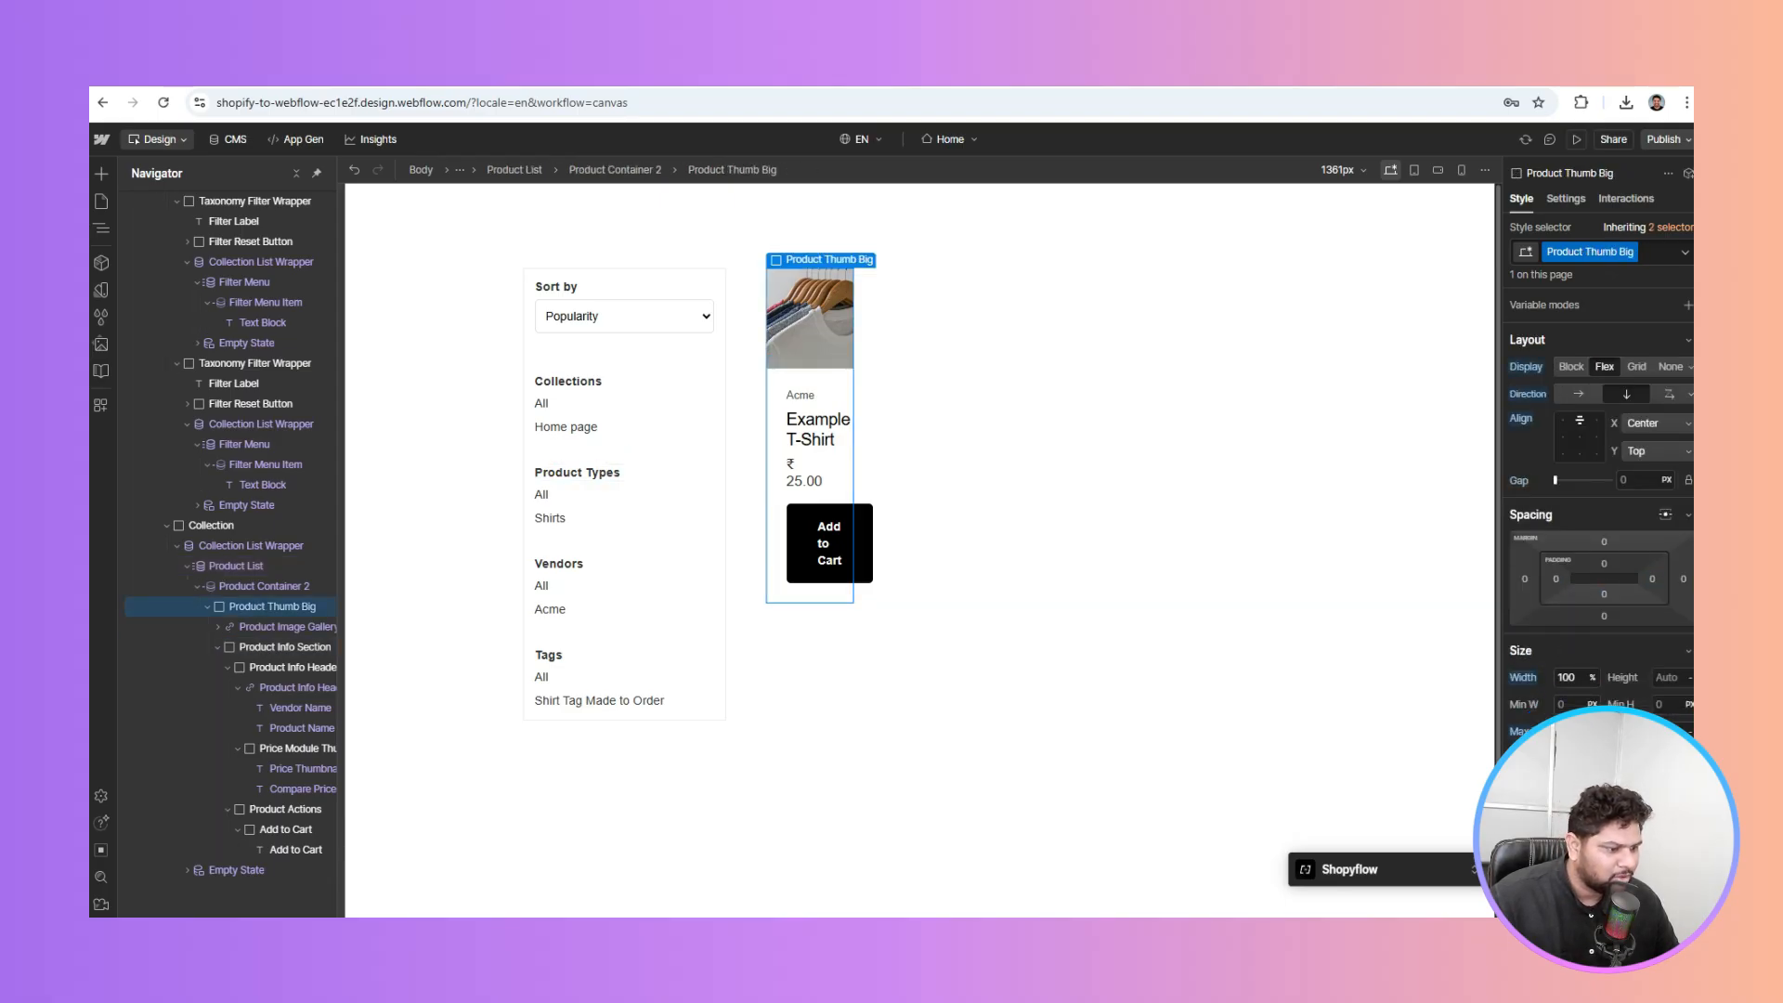
pyautogui.click(239, 588)
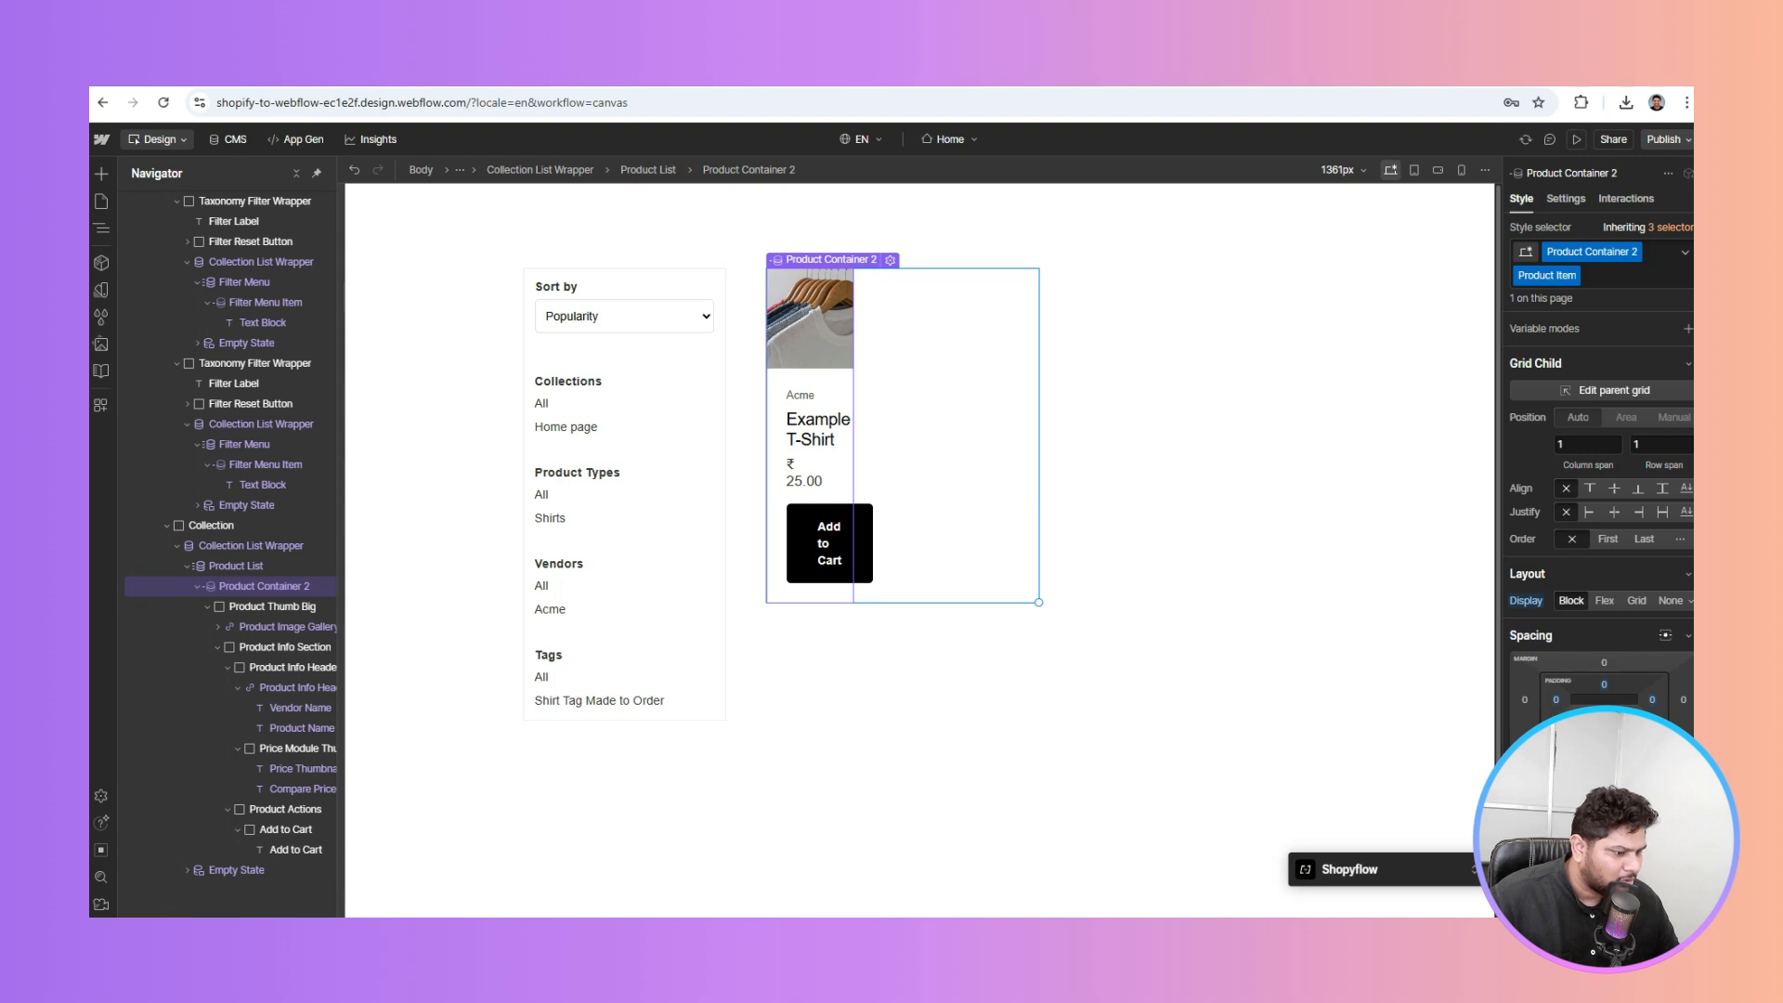
pyautogui.click(1177, 456)
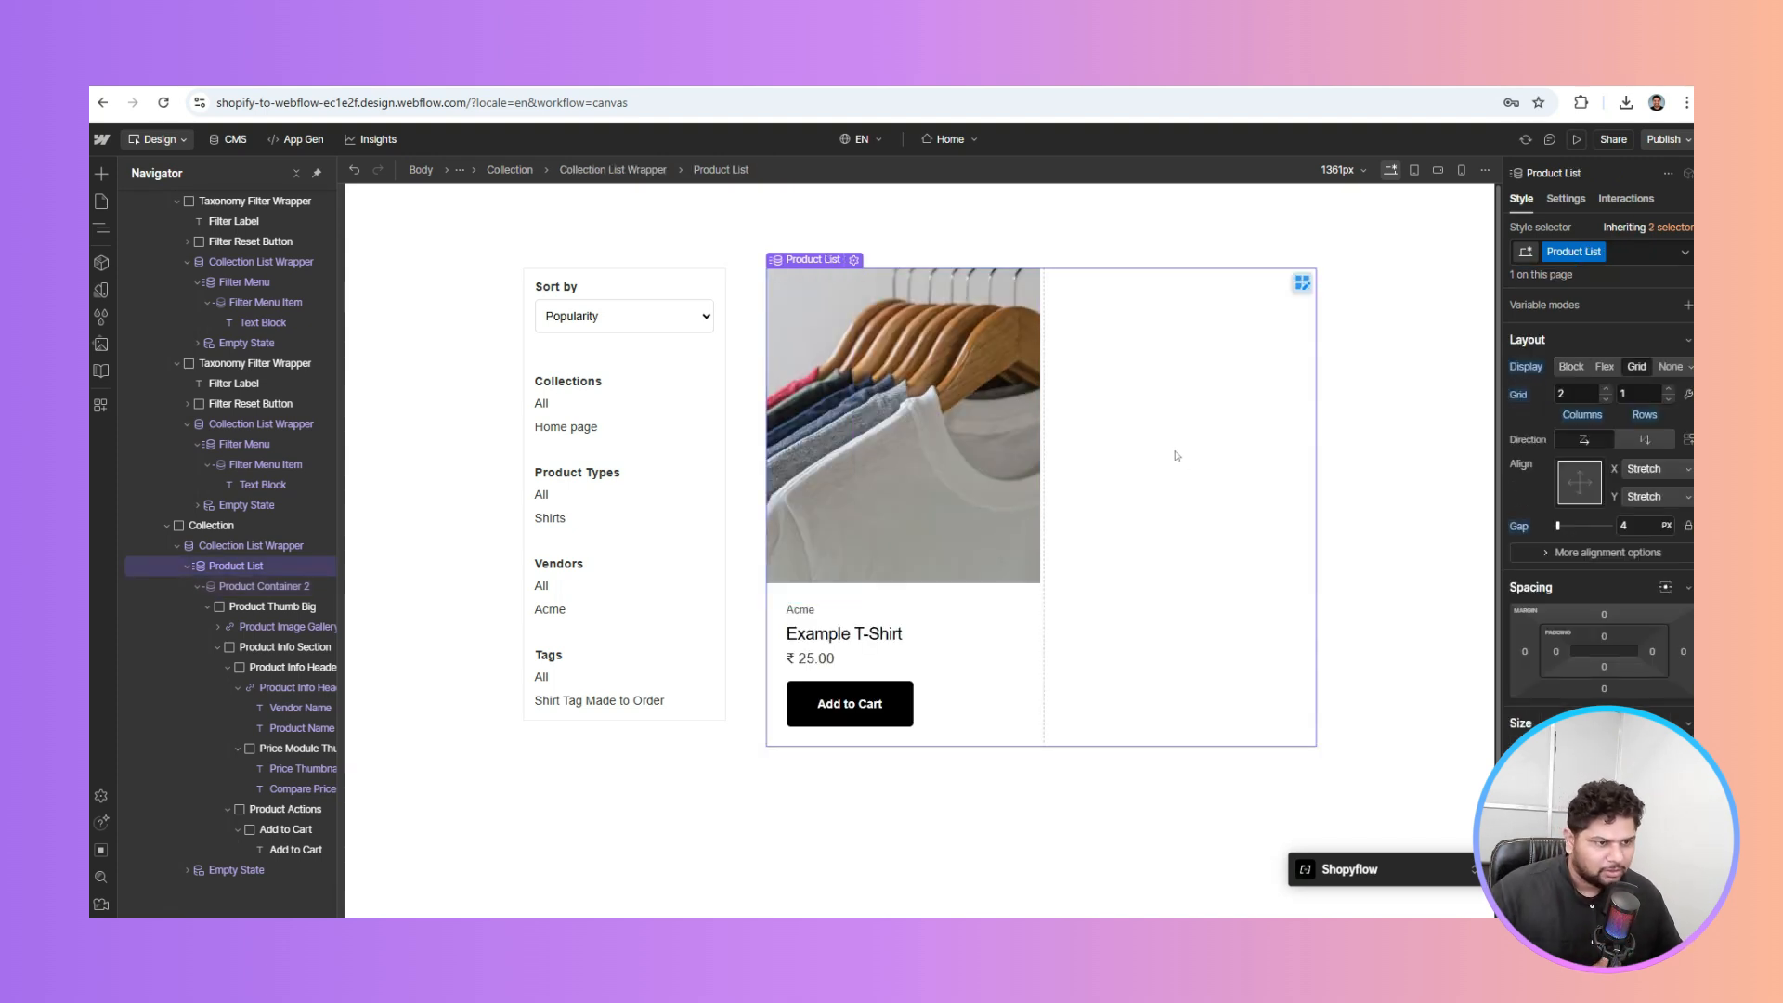
pyautogui.click(1624, 526)
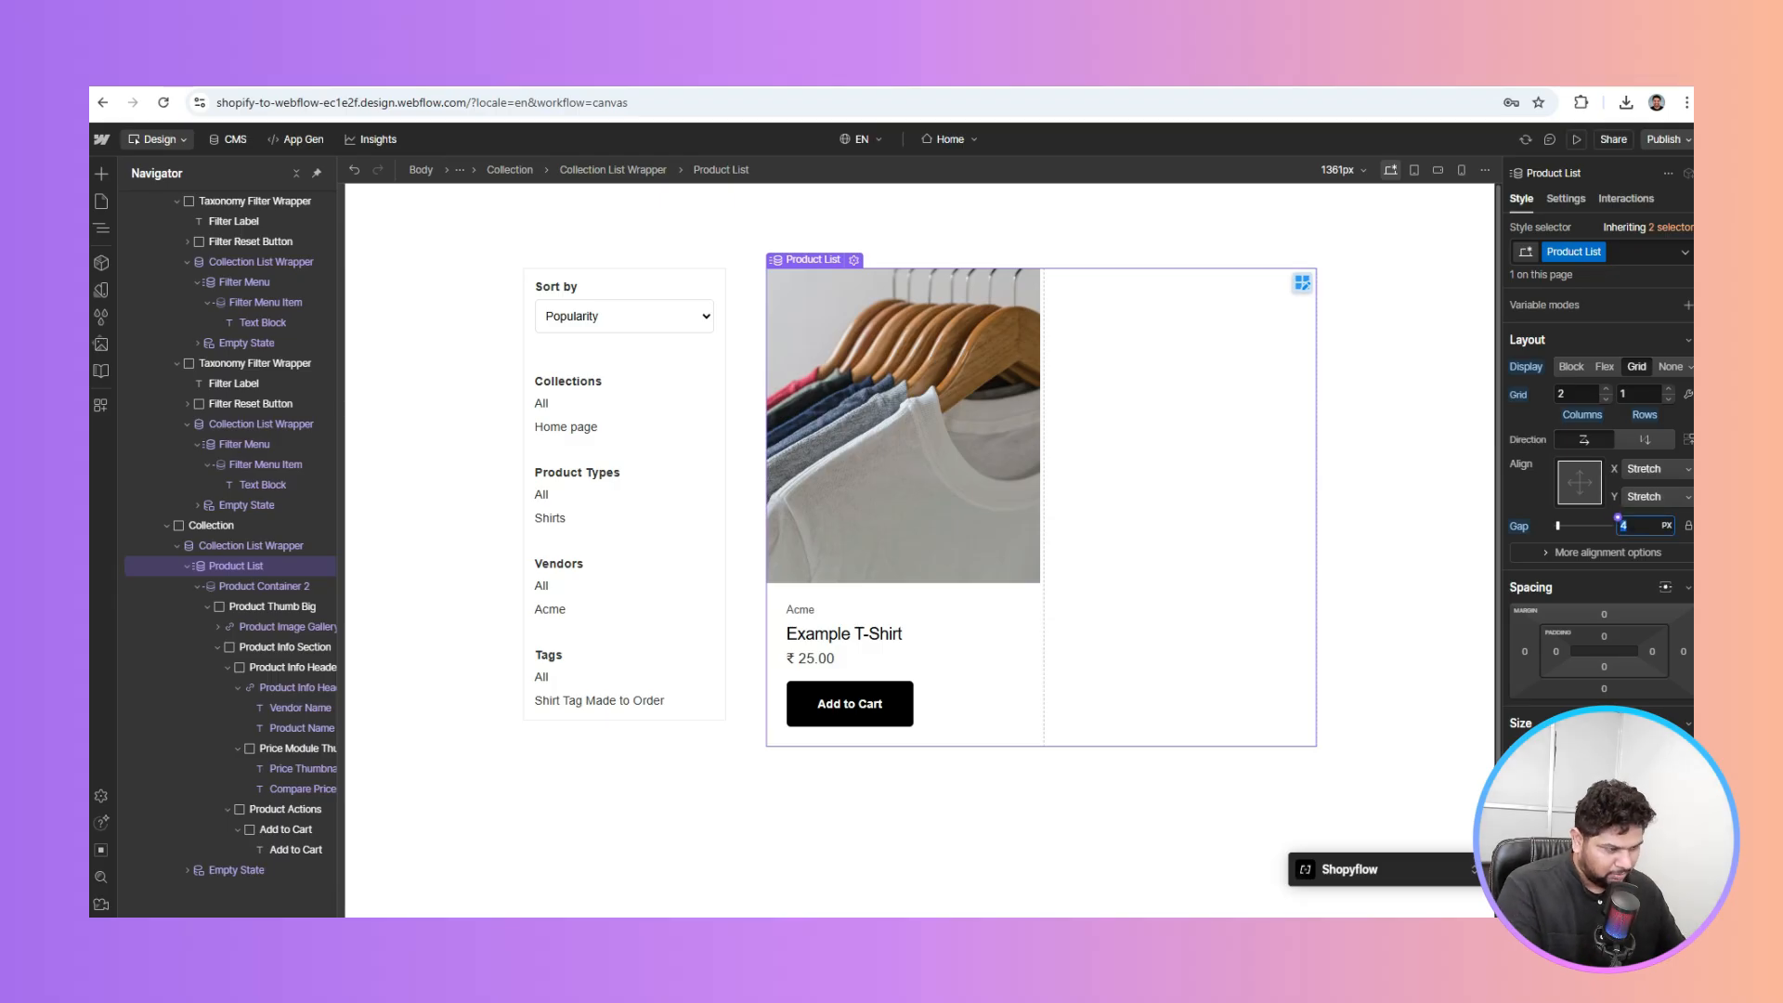
pyautogui.write('40')
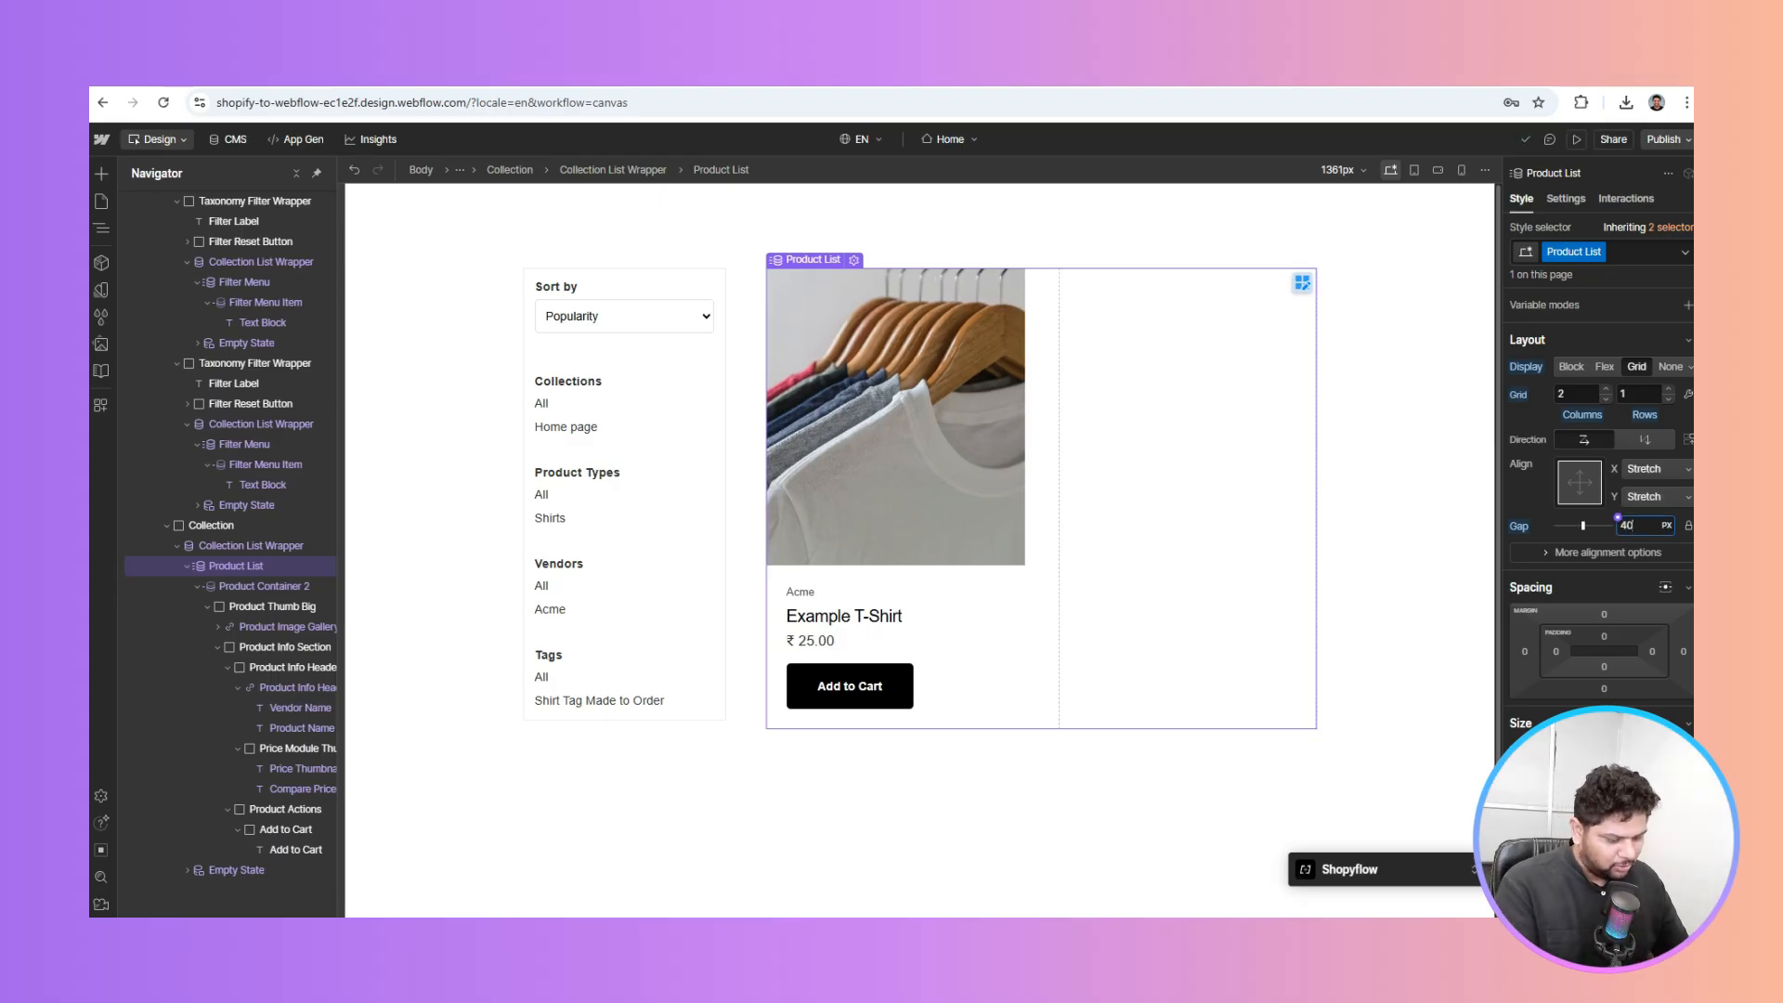
pyautogui.press('BackSpace')
pyautogui.press('BackSpace')
pyautogui.write('24')
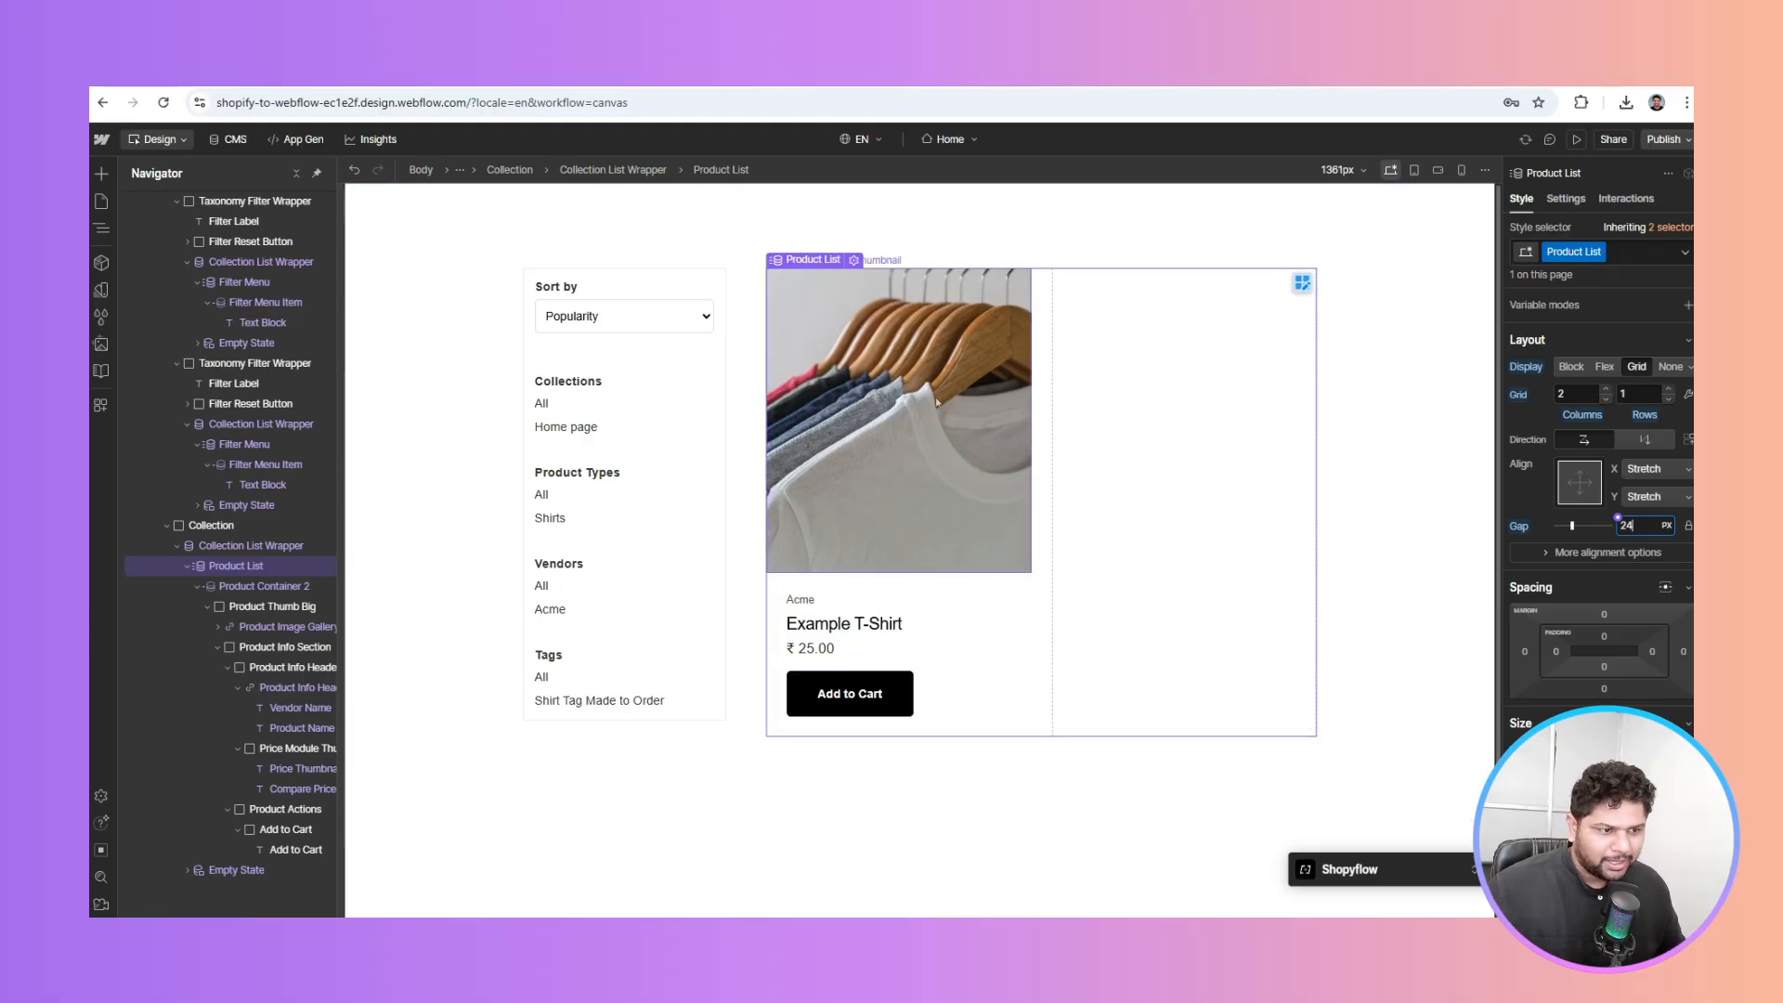
pyautogui.click(1669, 140)
# Publish to the staging domain, then load the live home page by removing the product URL path
pyautogui.click(1594, 374)
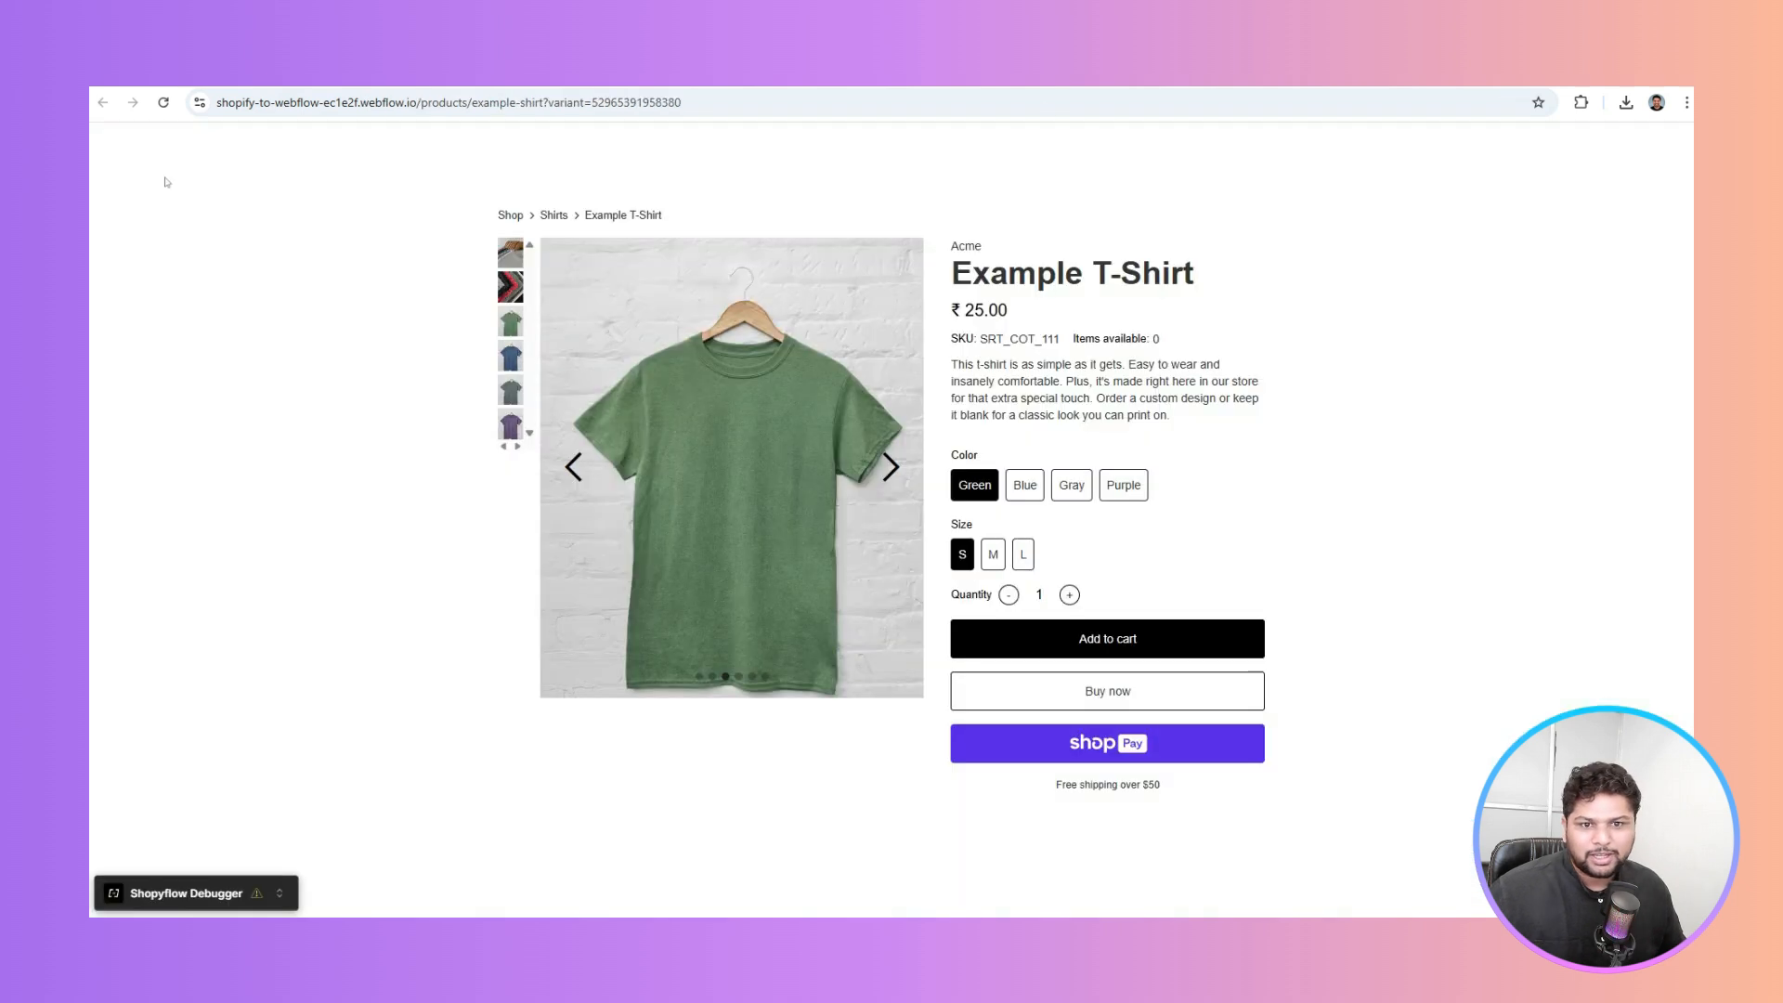
pyautogui.click(487, 102)
pyautogui.doubleClick(422, 102)
pyautogui.hotkey('shift', 'End')
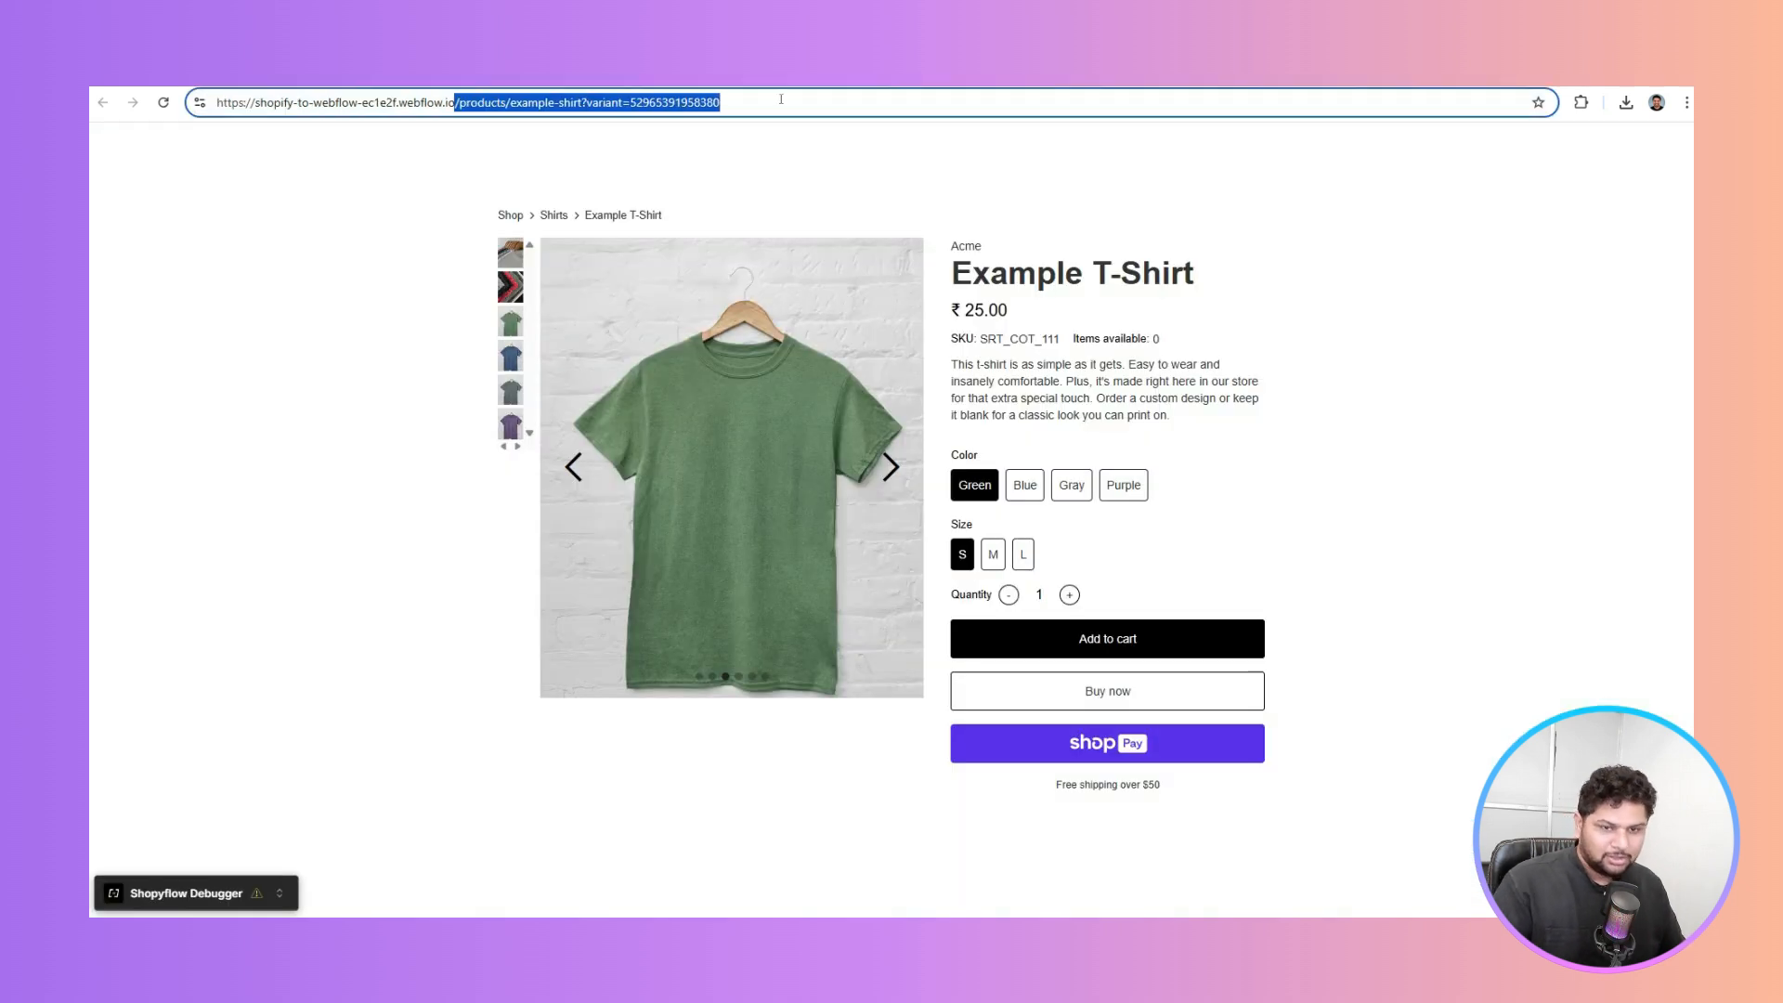
pyautogui.press('BackSpace')
pyautogui.press('Return')
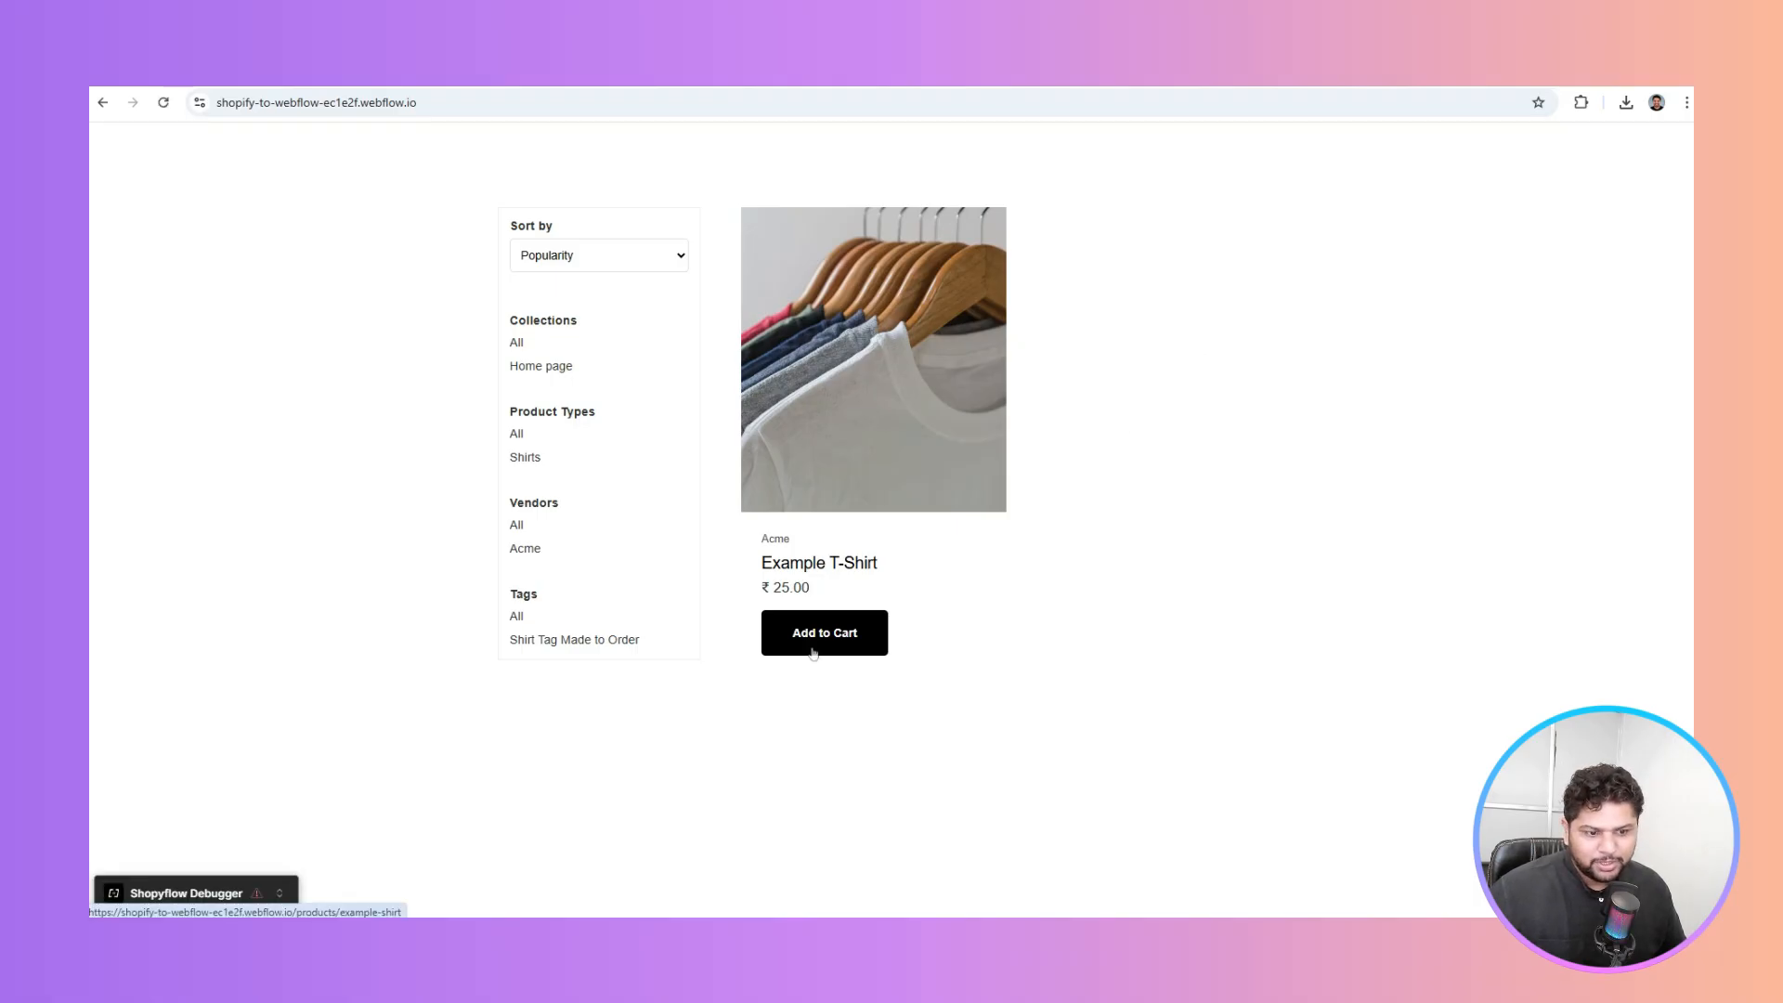
# Go to the Products Template page and select its Cart Popup element
pyautogui.click(771, 79)
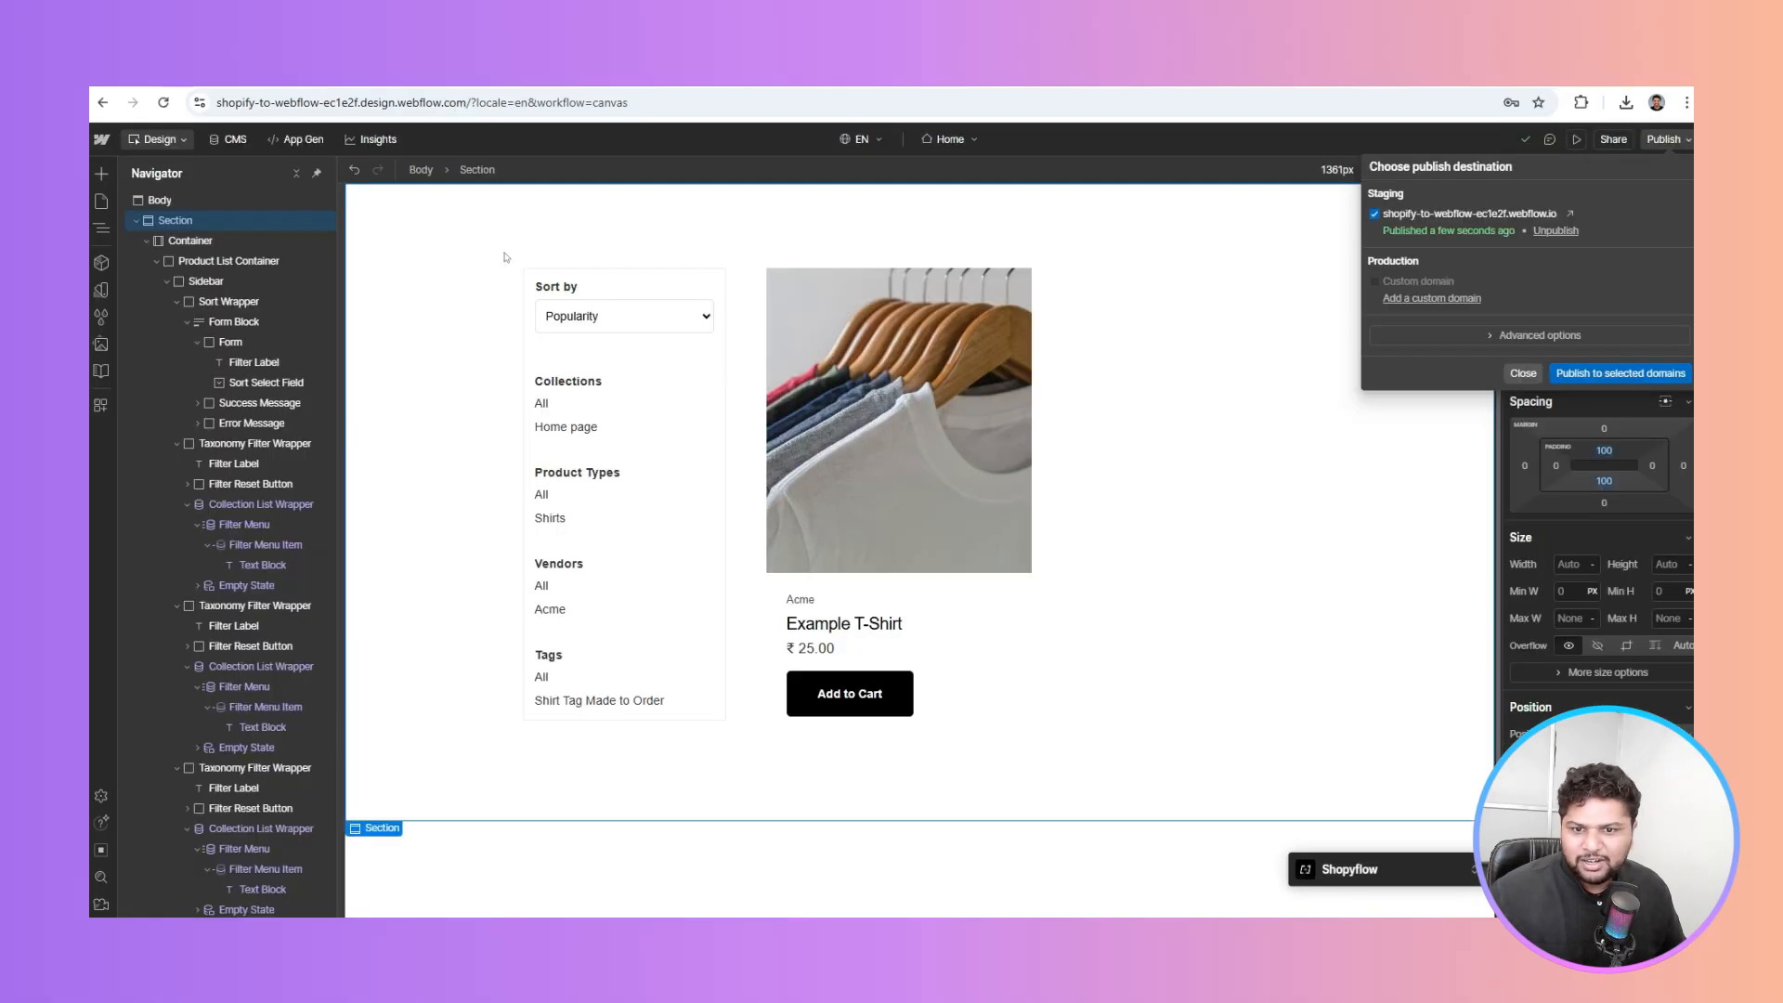
pyautogui.click(223, 252)
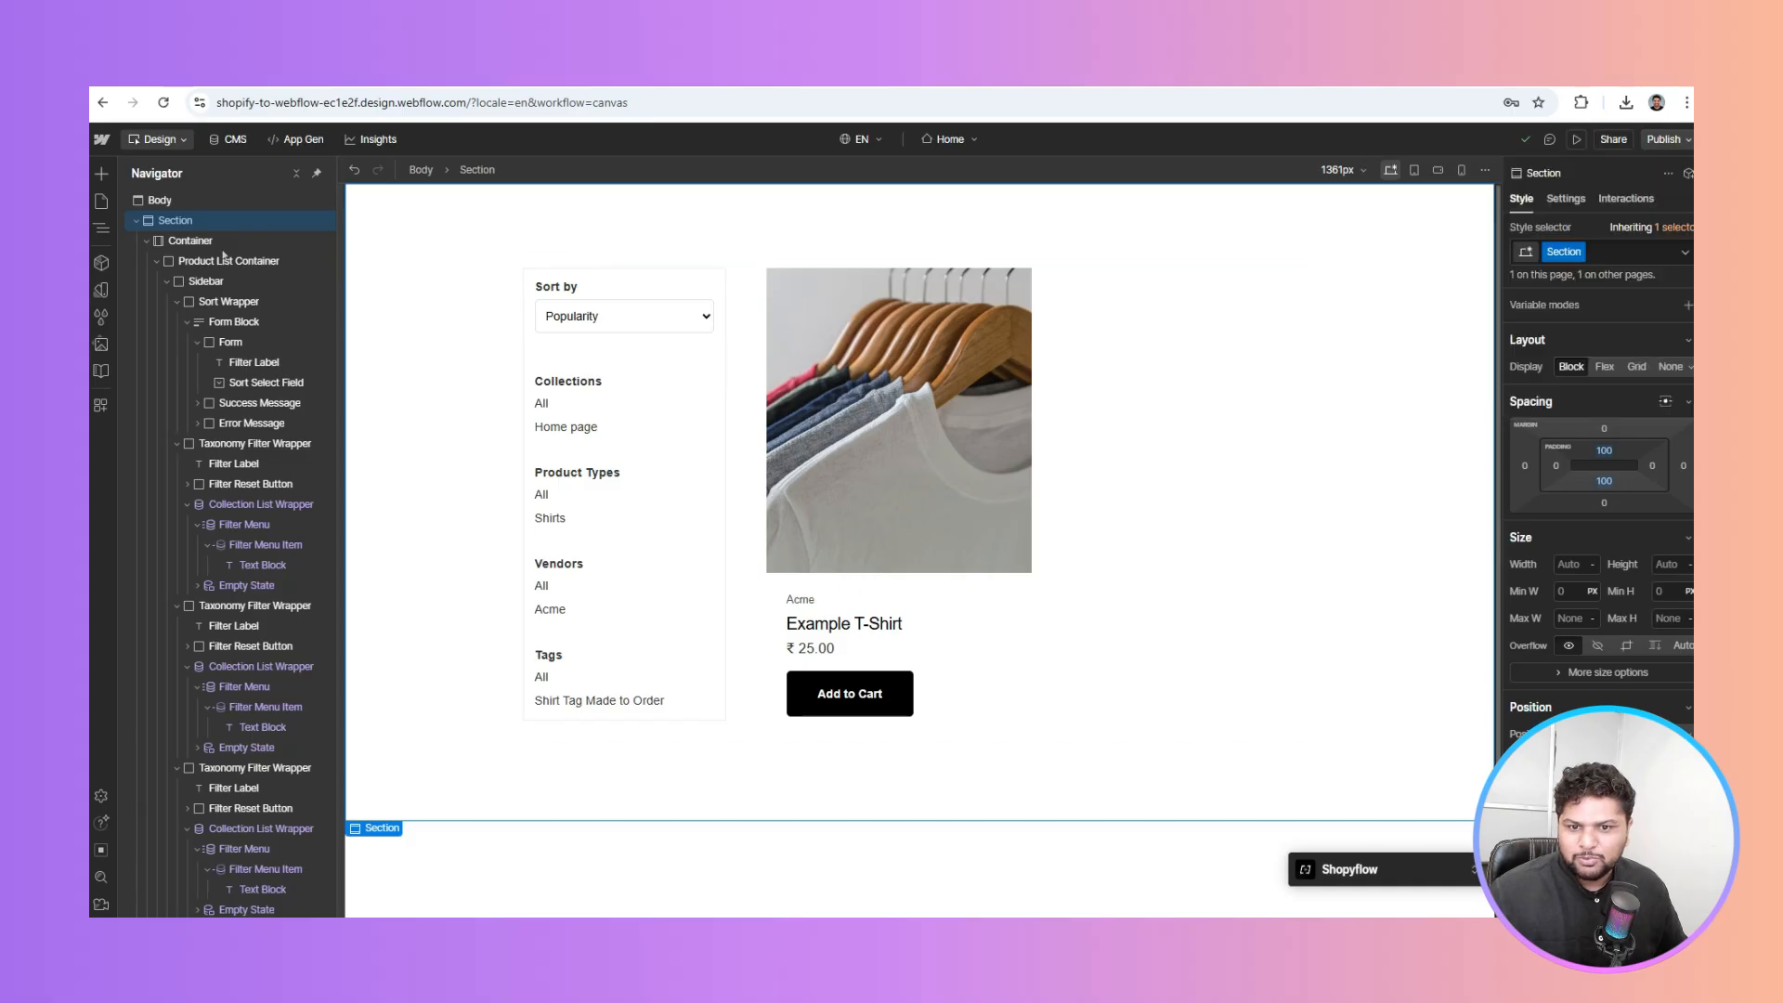
pyautogui.click(136, 222)
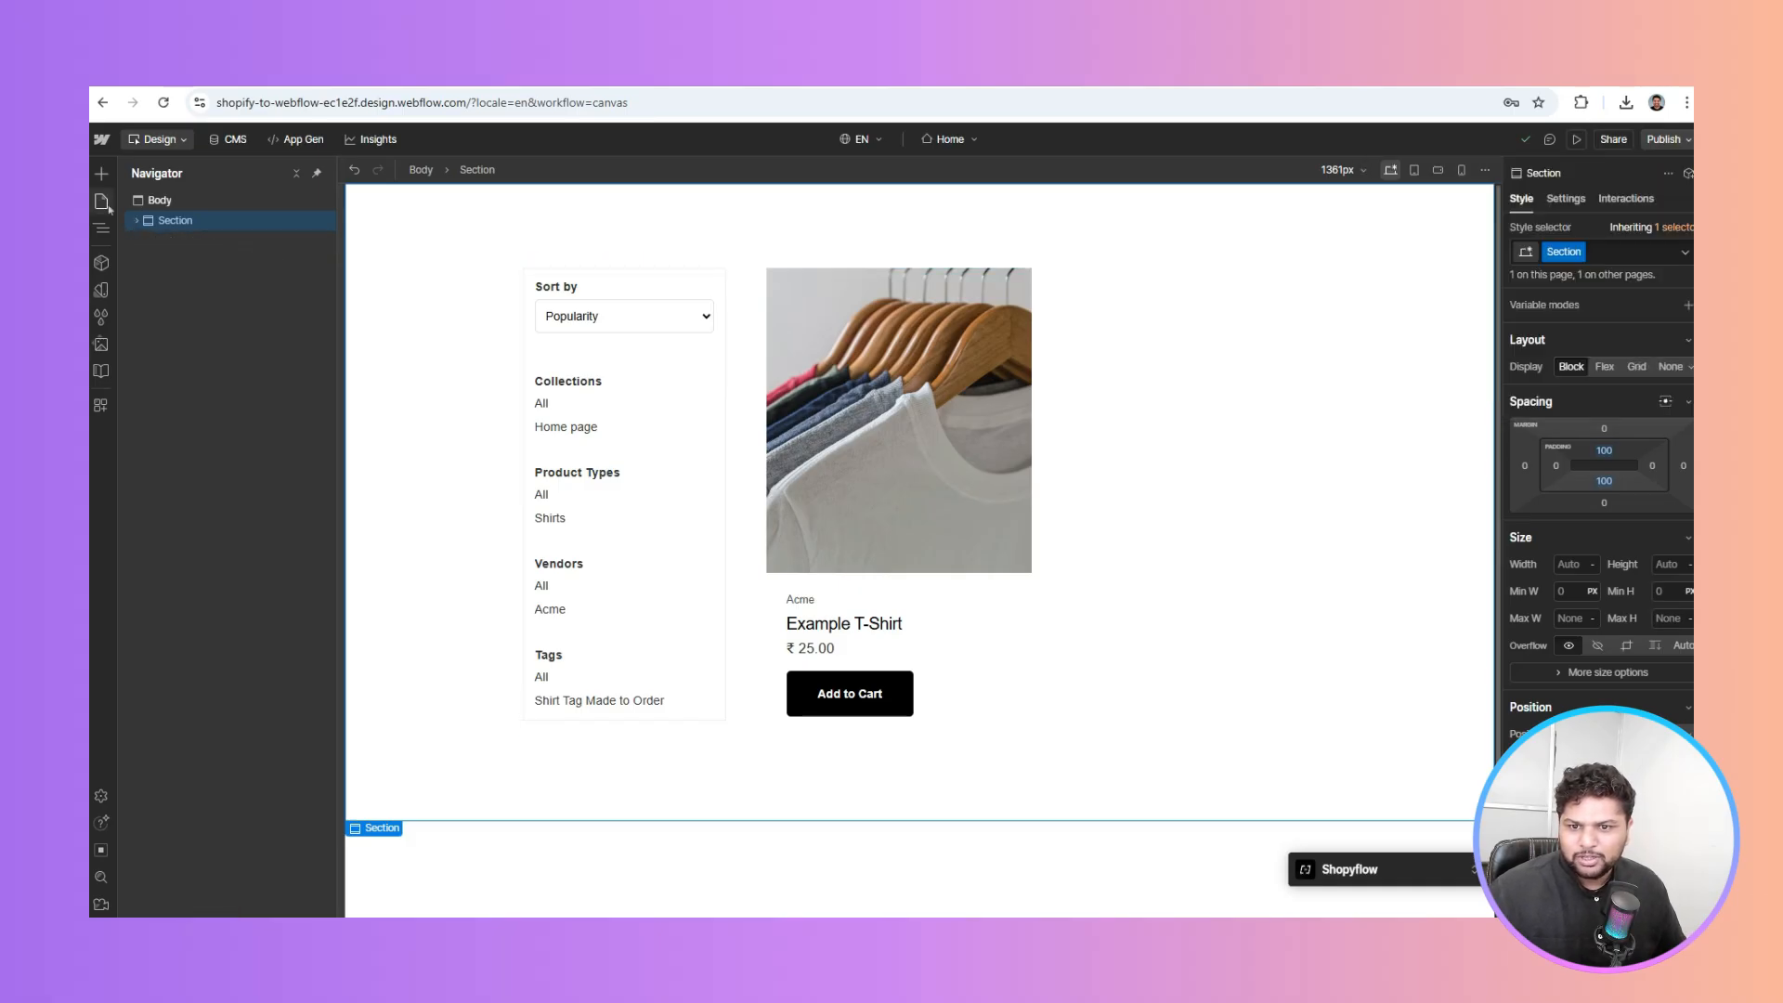
pyautogui.click(102, 202)
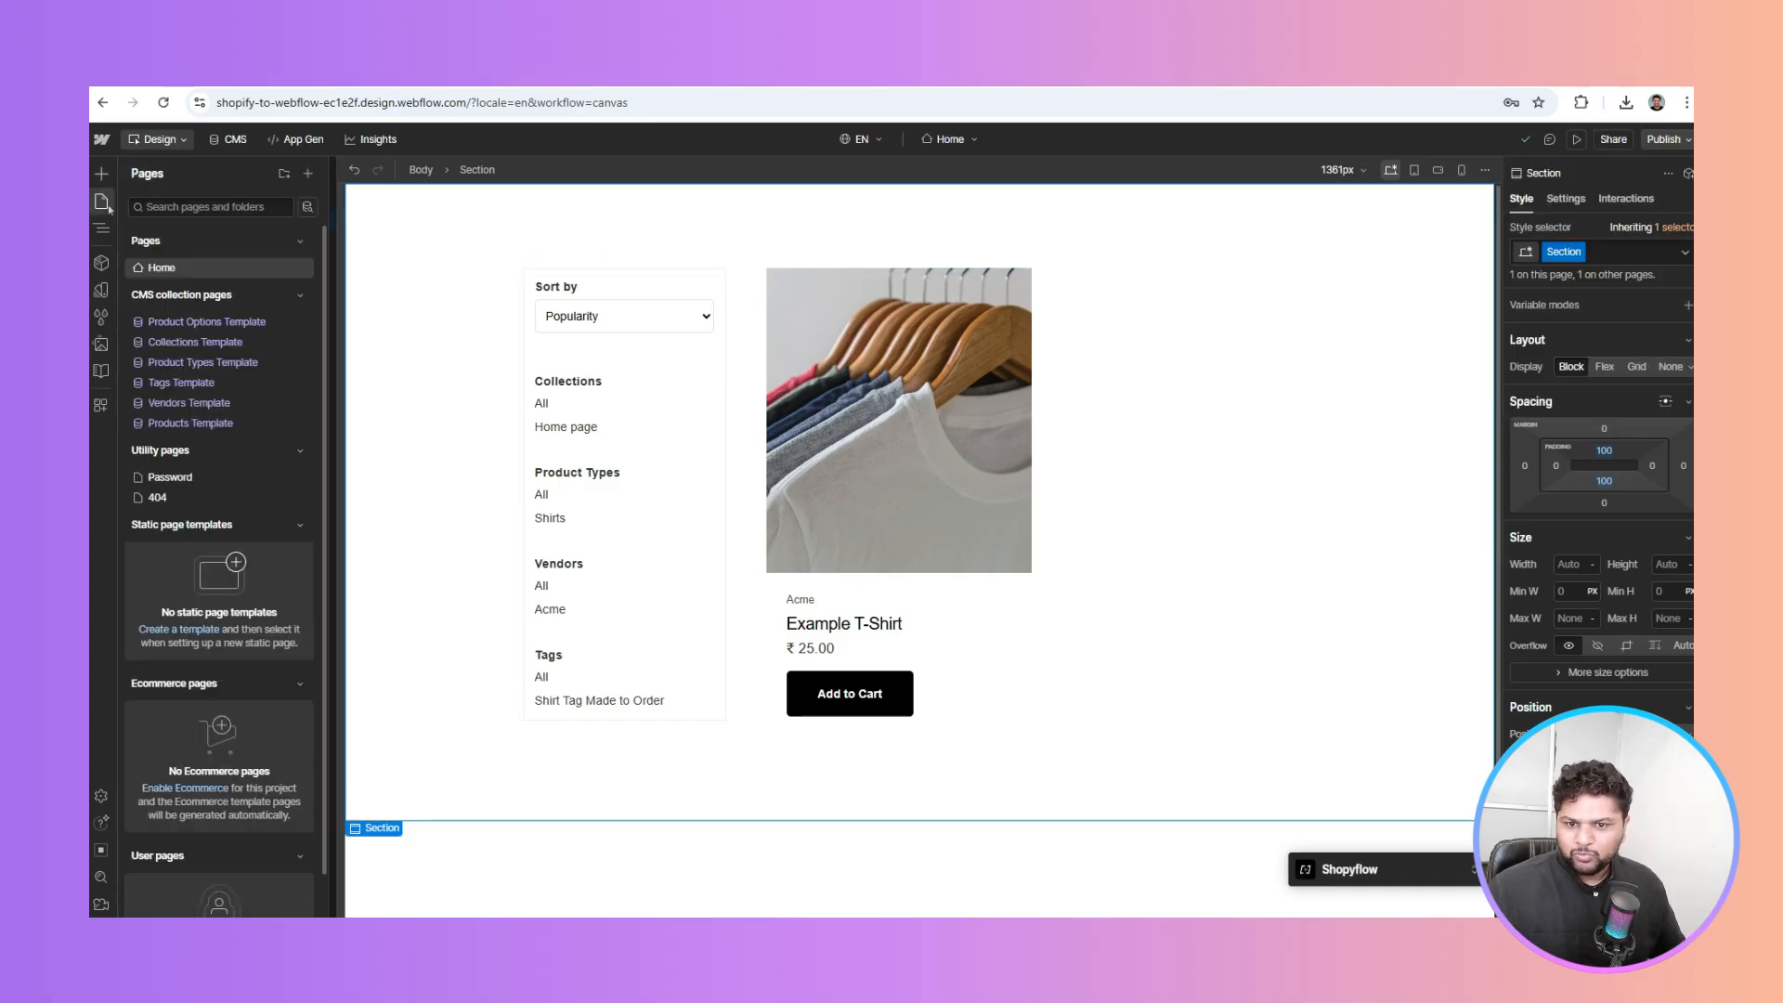
pyautogui.click(200, 424)
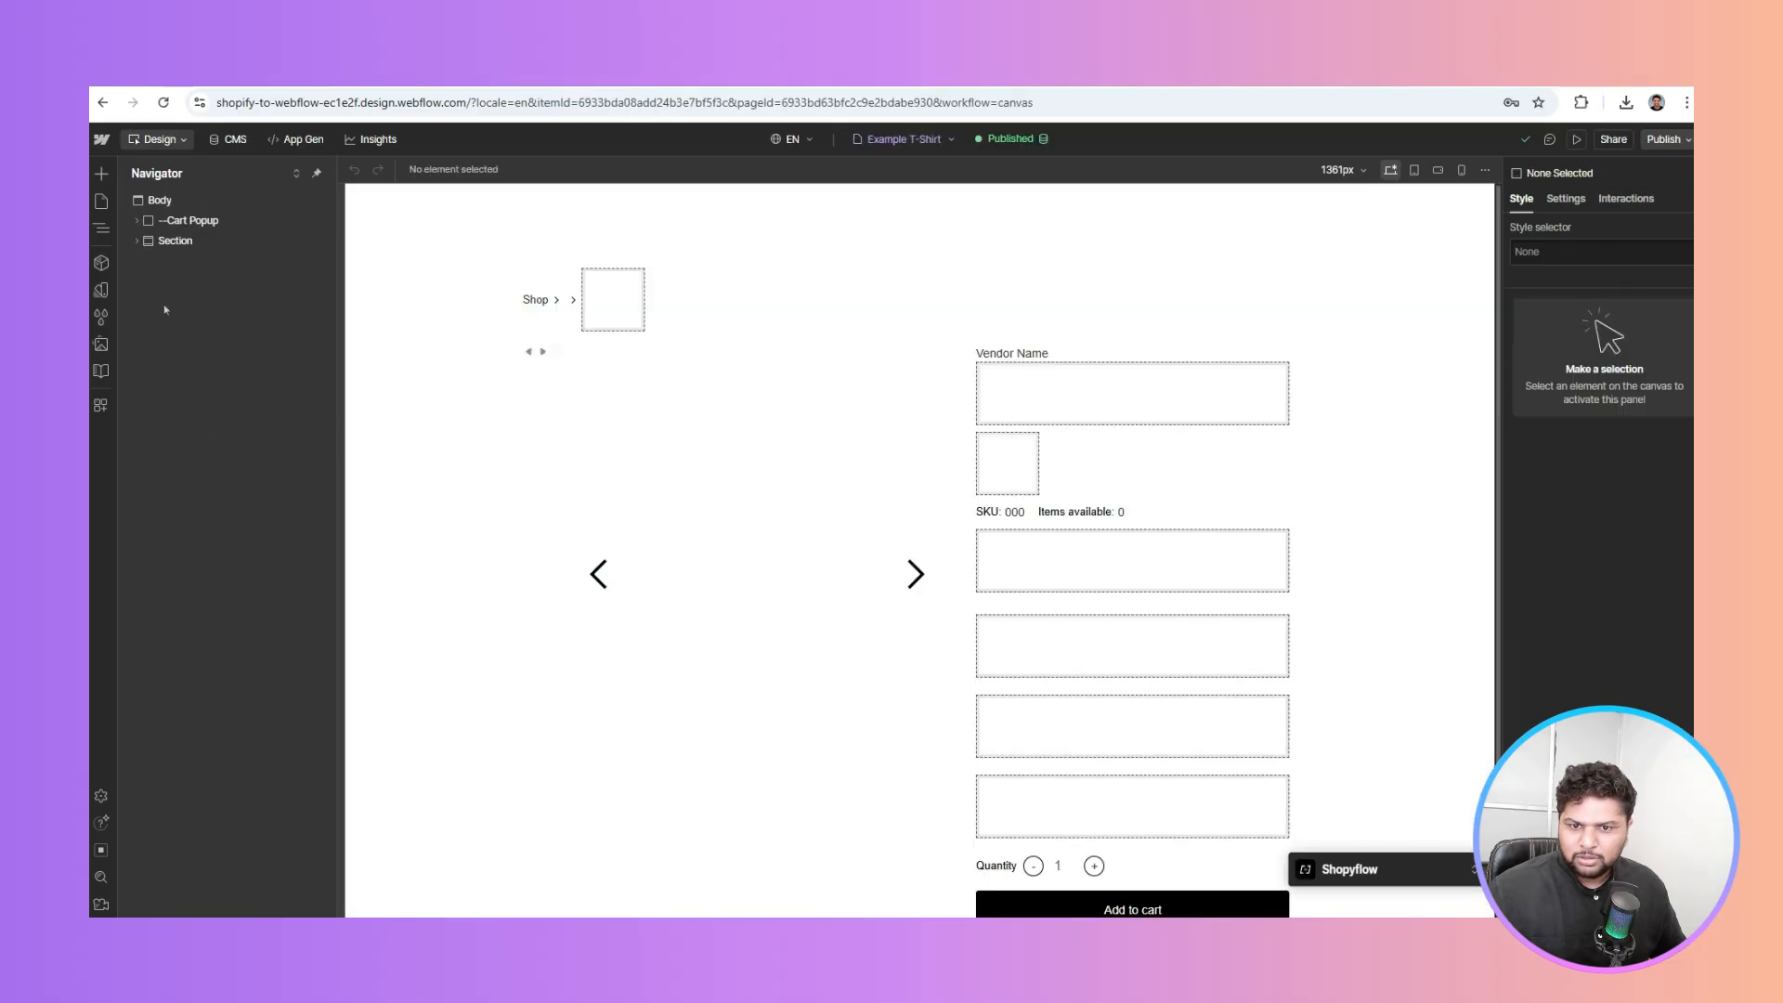
pyautogui.click(189, 221)
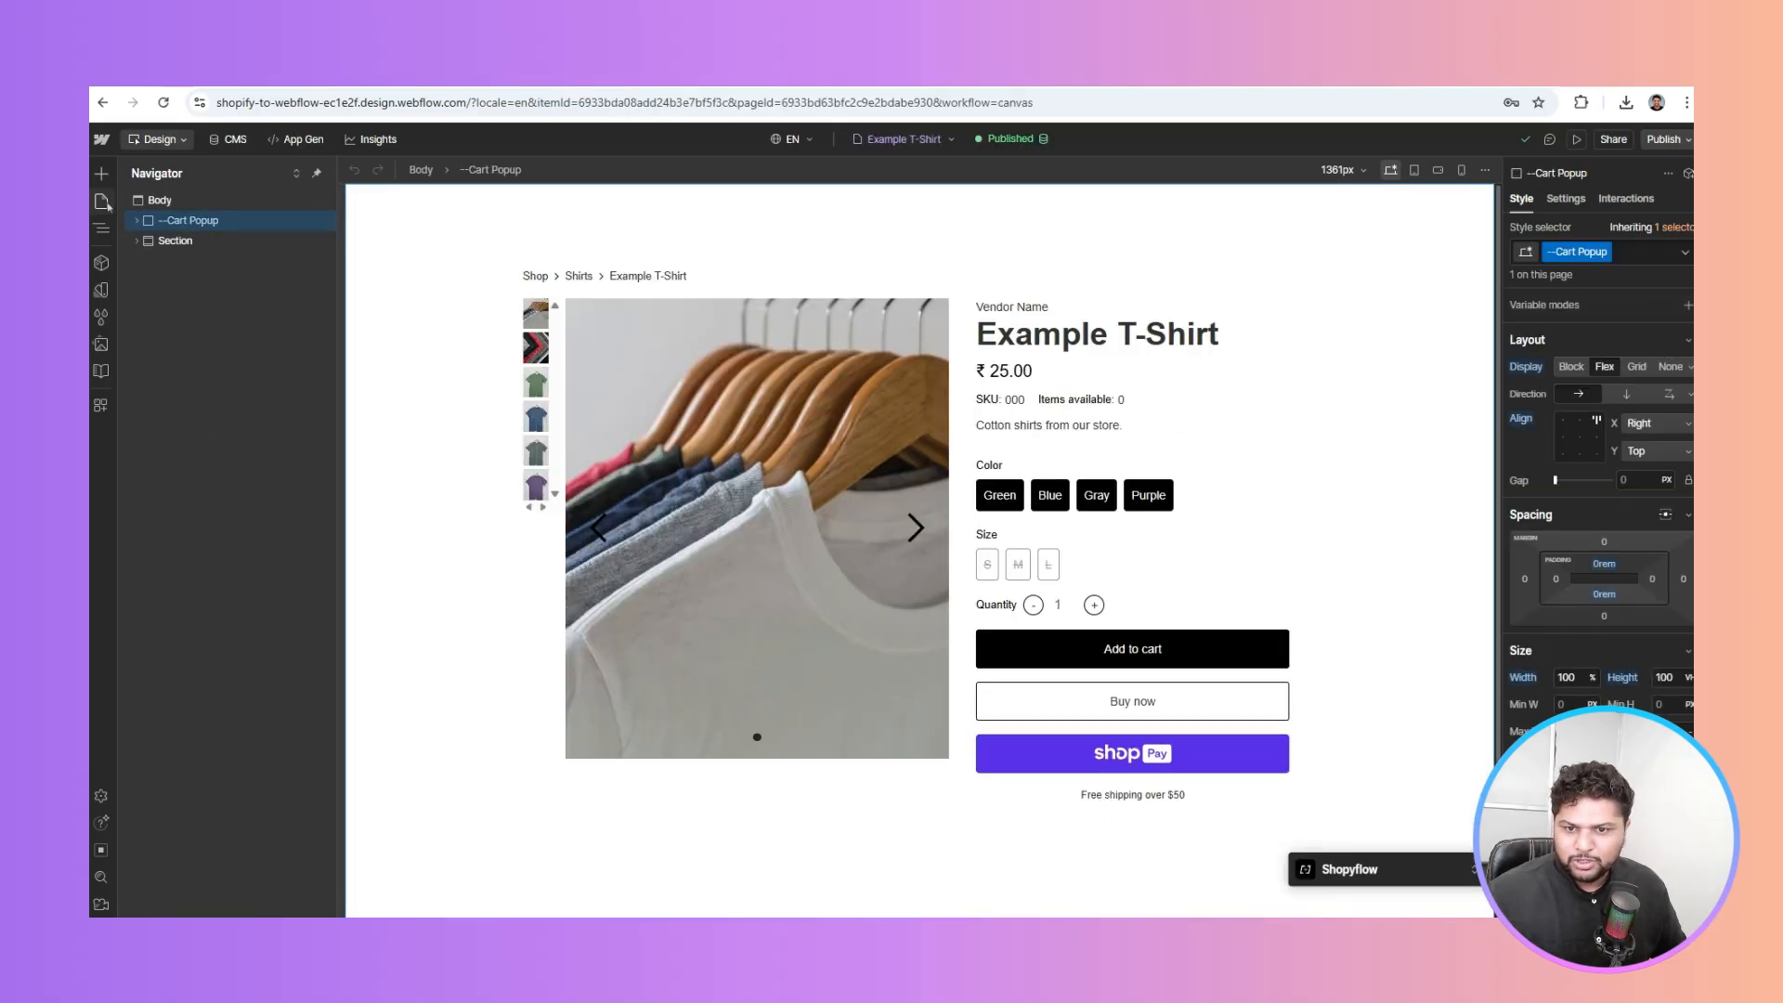
# Return to the Home page, select Body, and republish the site to staging
pyautogui.click(164, 270)
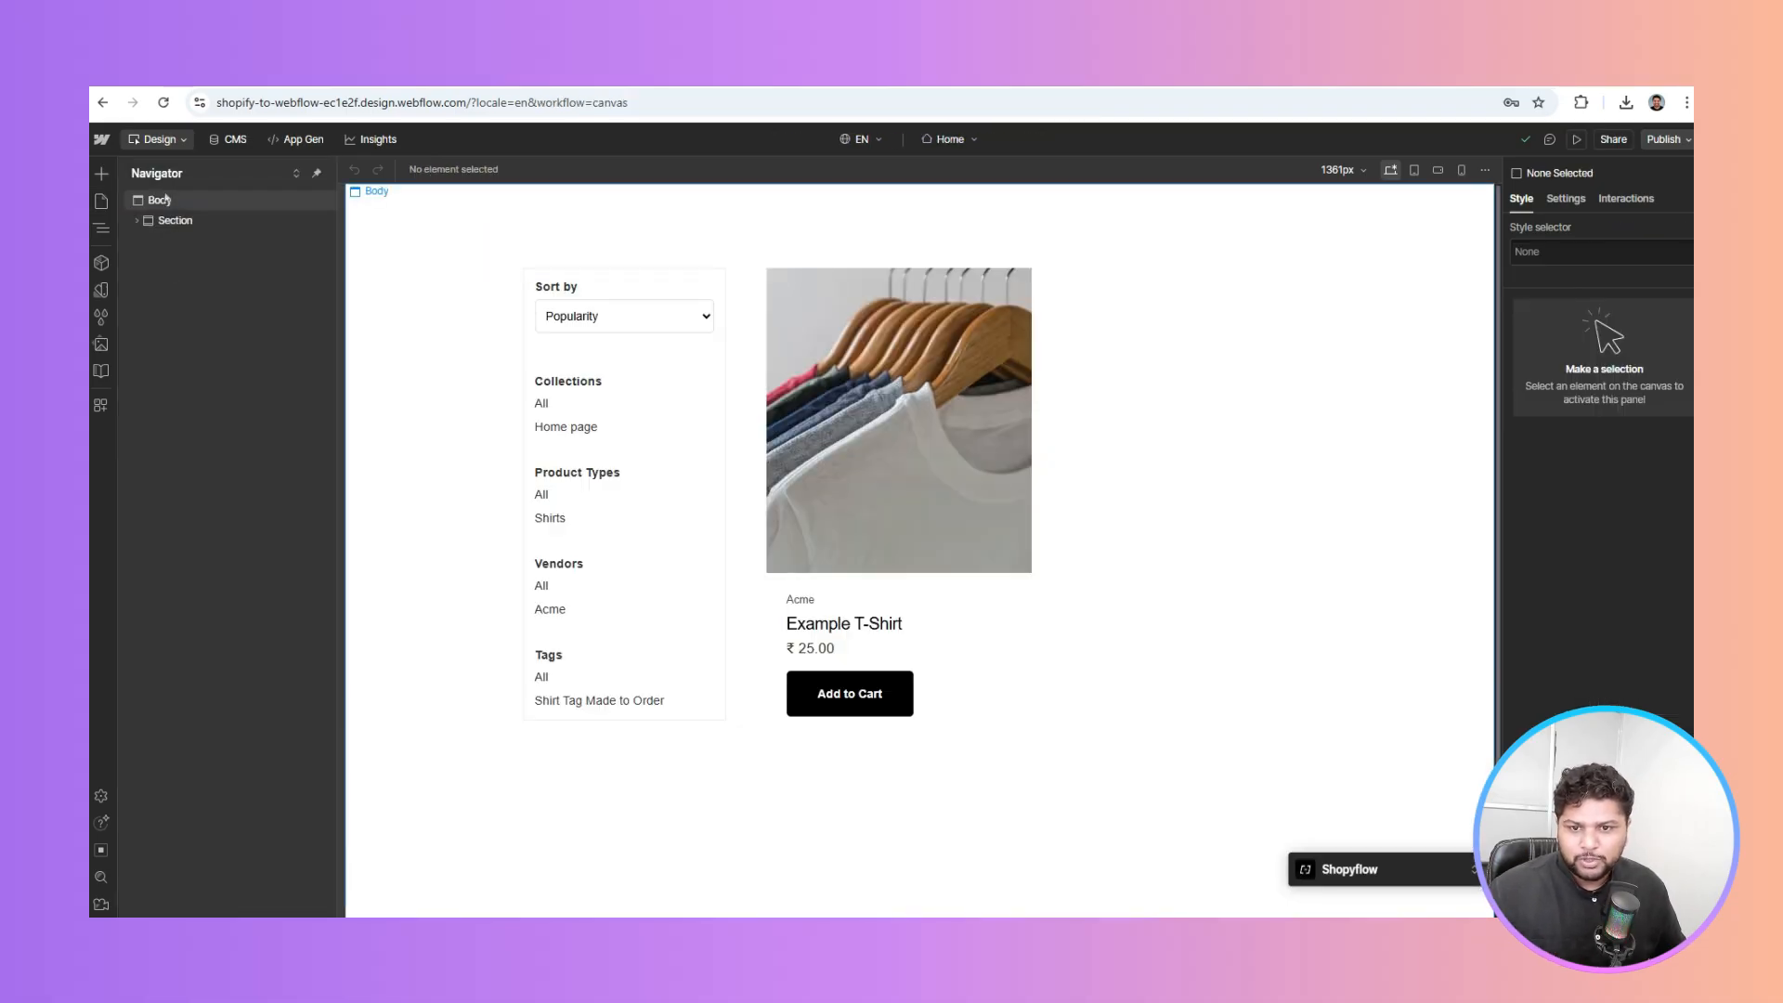
pyautogui.click(166, 201)
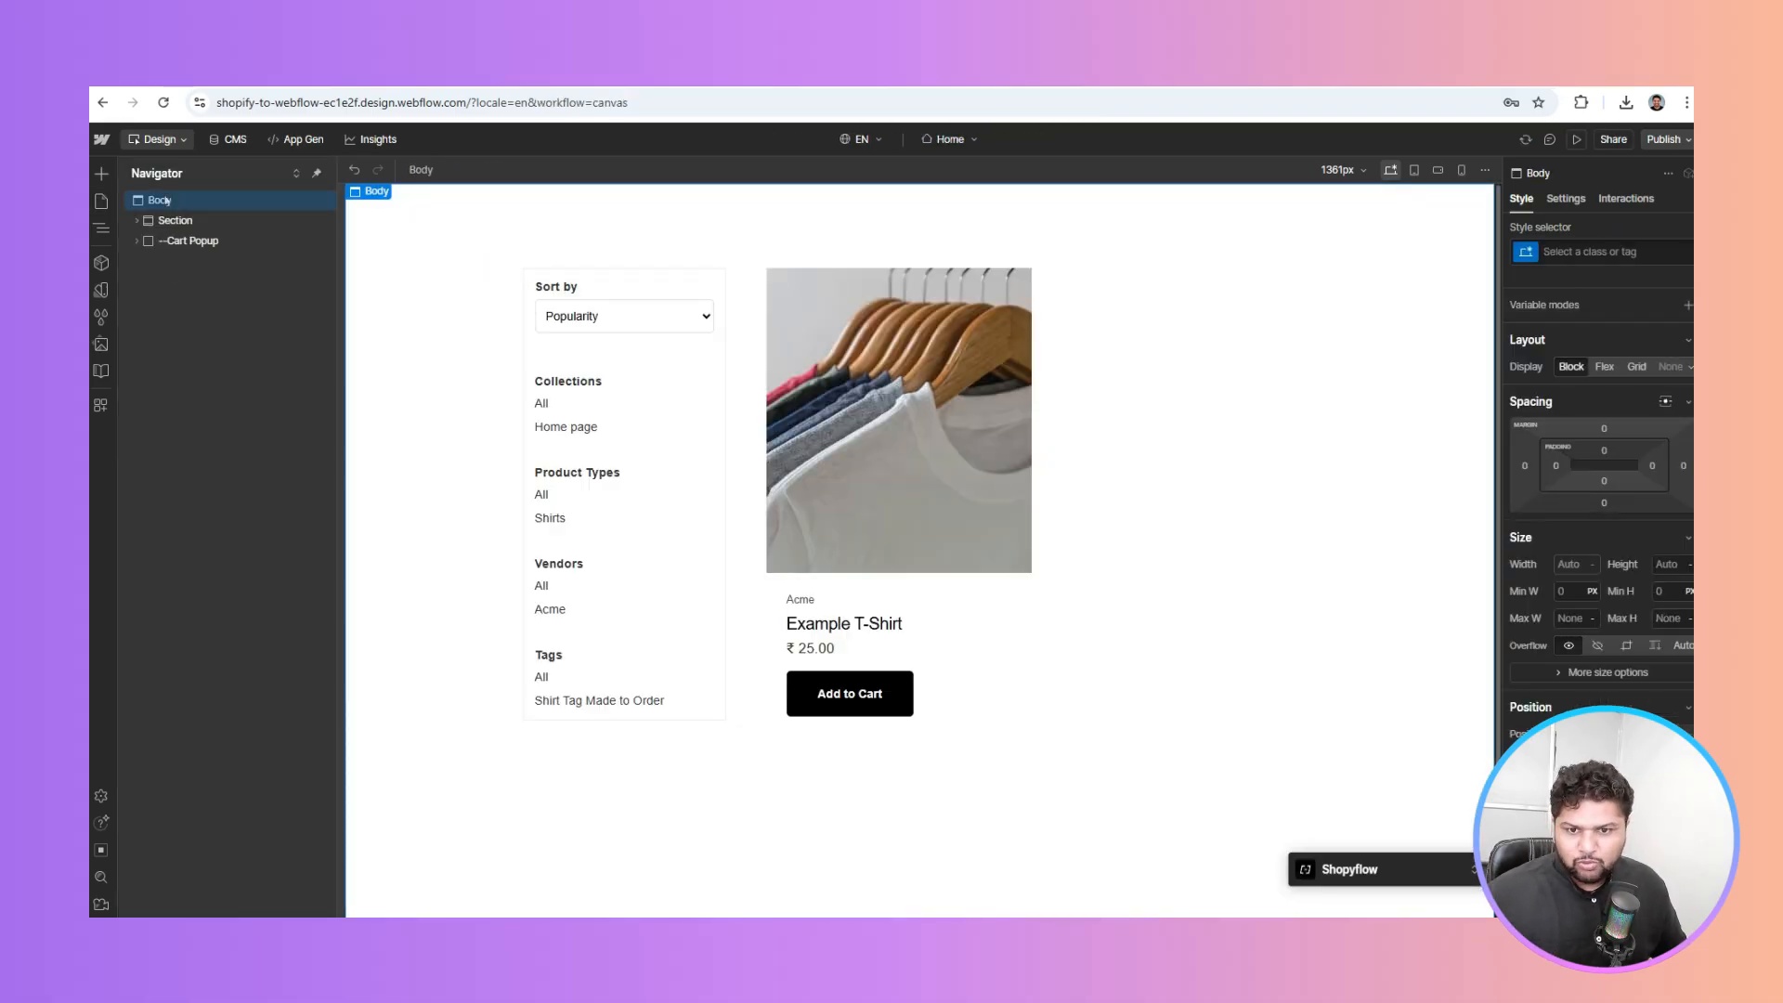
pyautogui.click(1664, 140)
pyautogui.click(1600, 400)
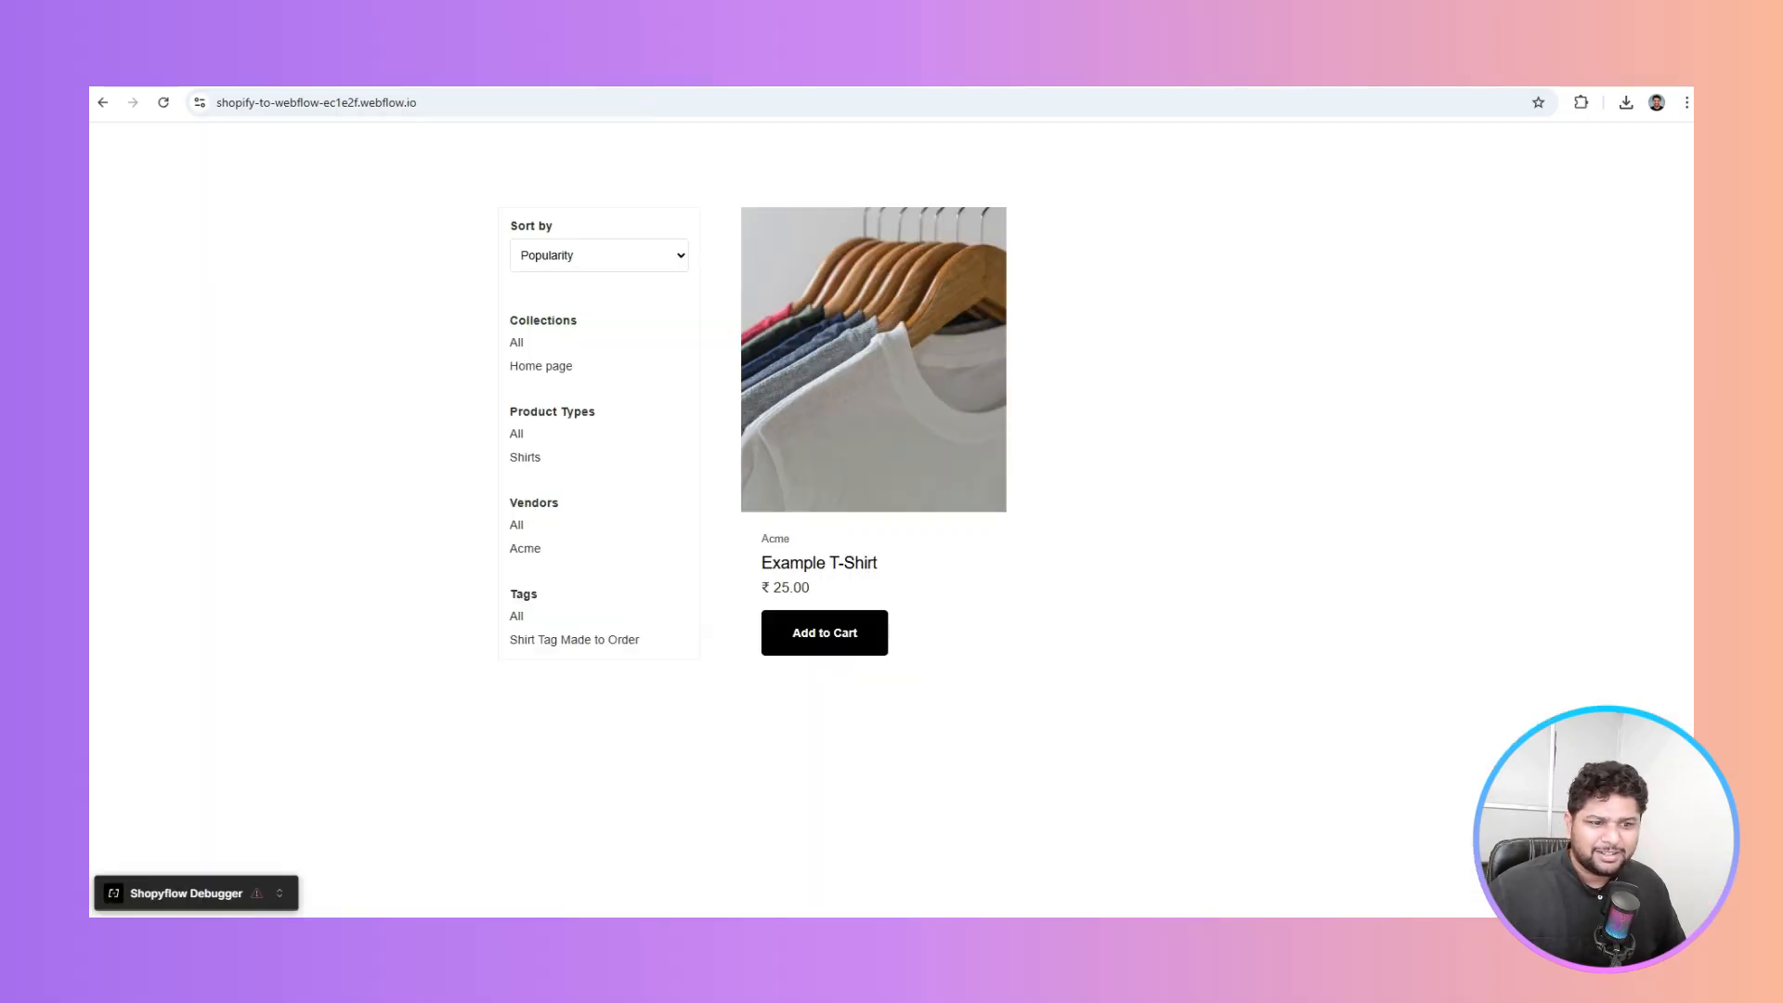
# Reload the live site and expand the Shopyflow Debugger's issues to read the sf-product warning
pyautogui.press('F5')
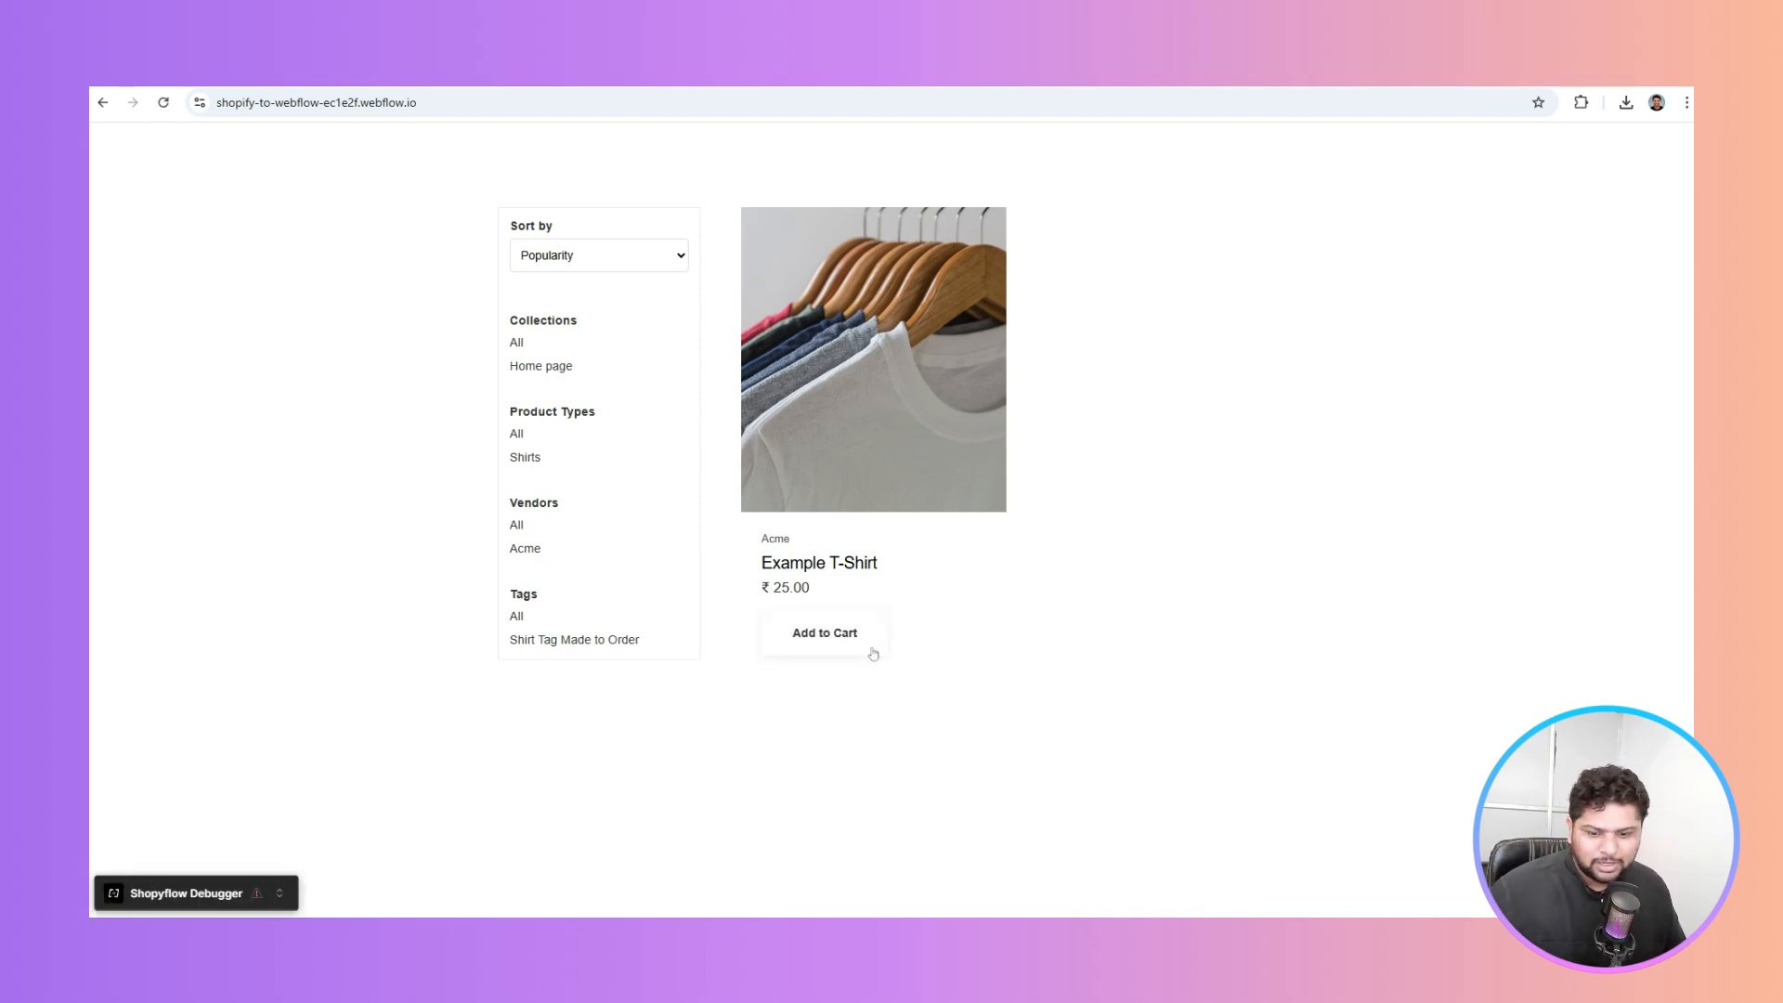
pyautogui.click(279, 896)
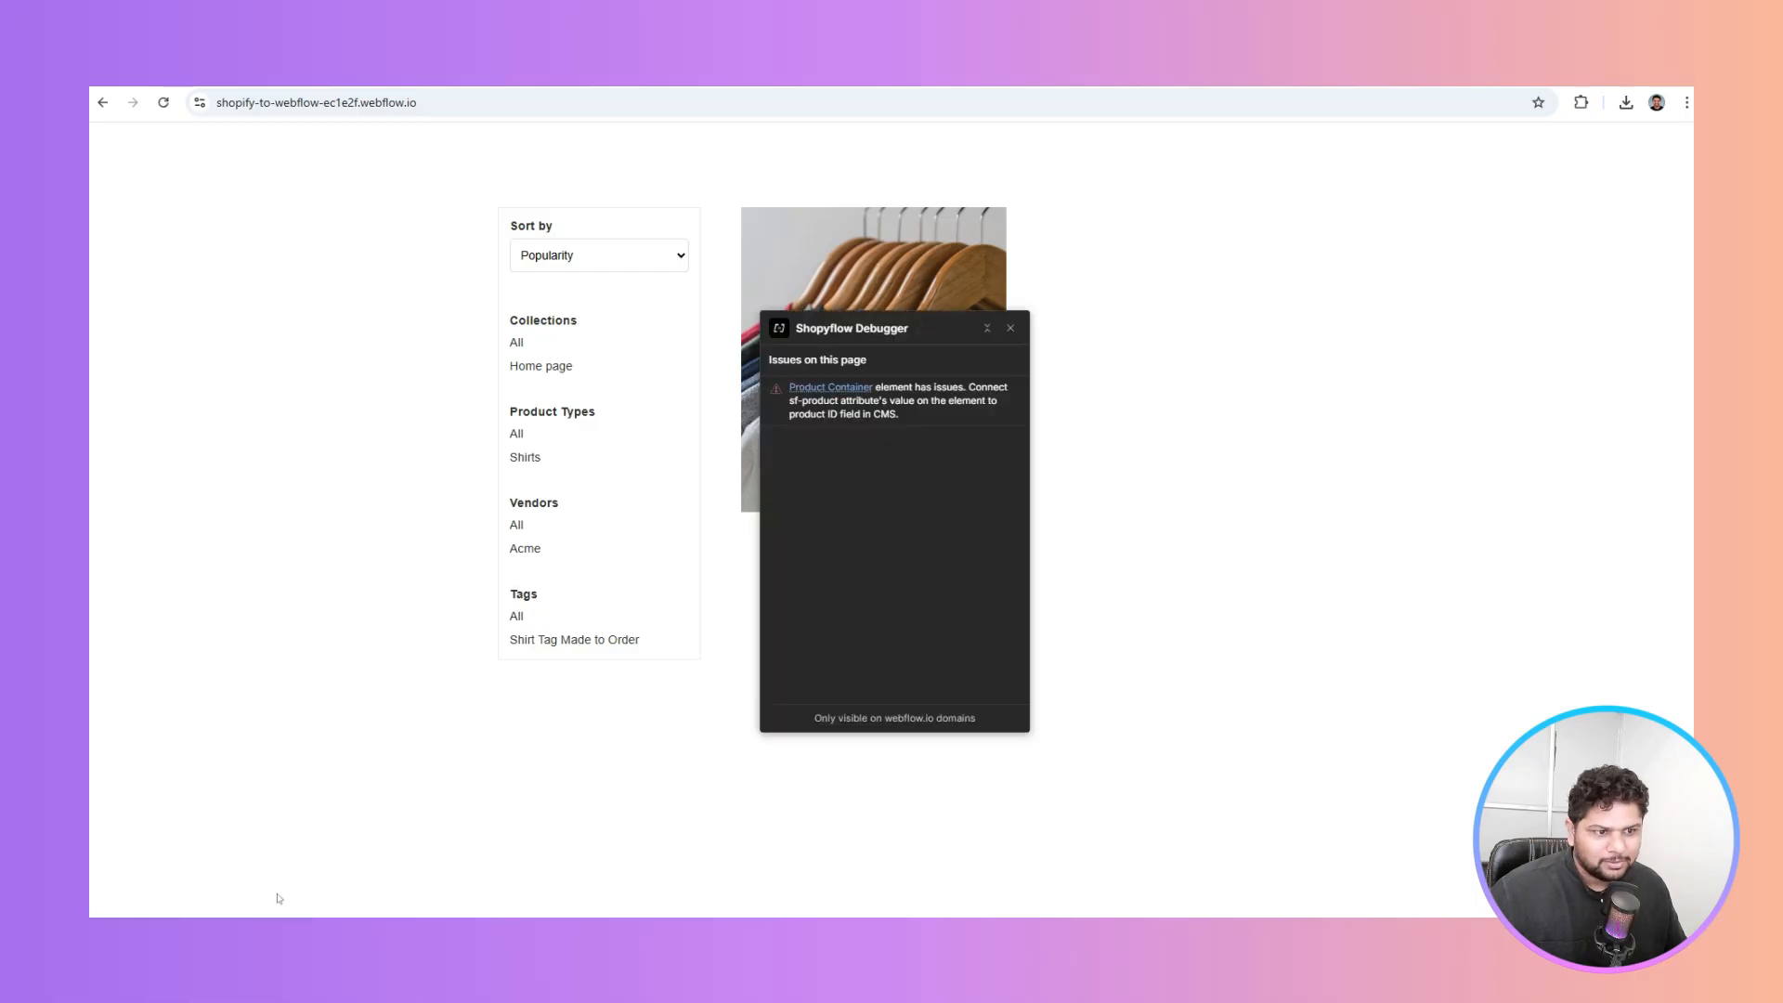
pyautogui.moveTo(915, 387)
pyautogui.mouseDown()
pyautogui.moveTo(950, 388)
pyautogui.moveTo(847, 404)
pyautogui.moveTo(1000, 401)
pyautogui.moveTo(923, 412)
pyautogui.mouseUp()
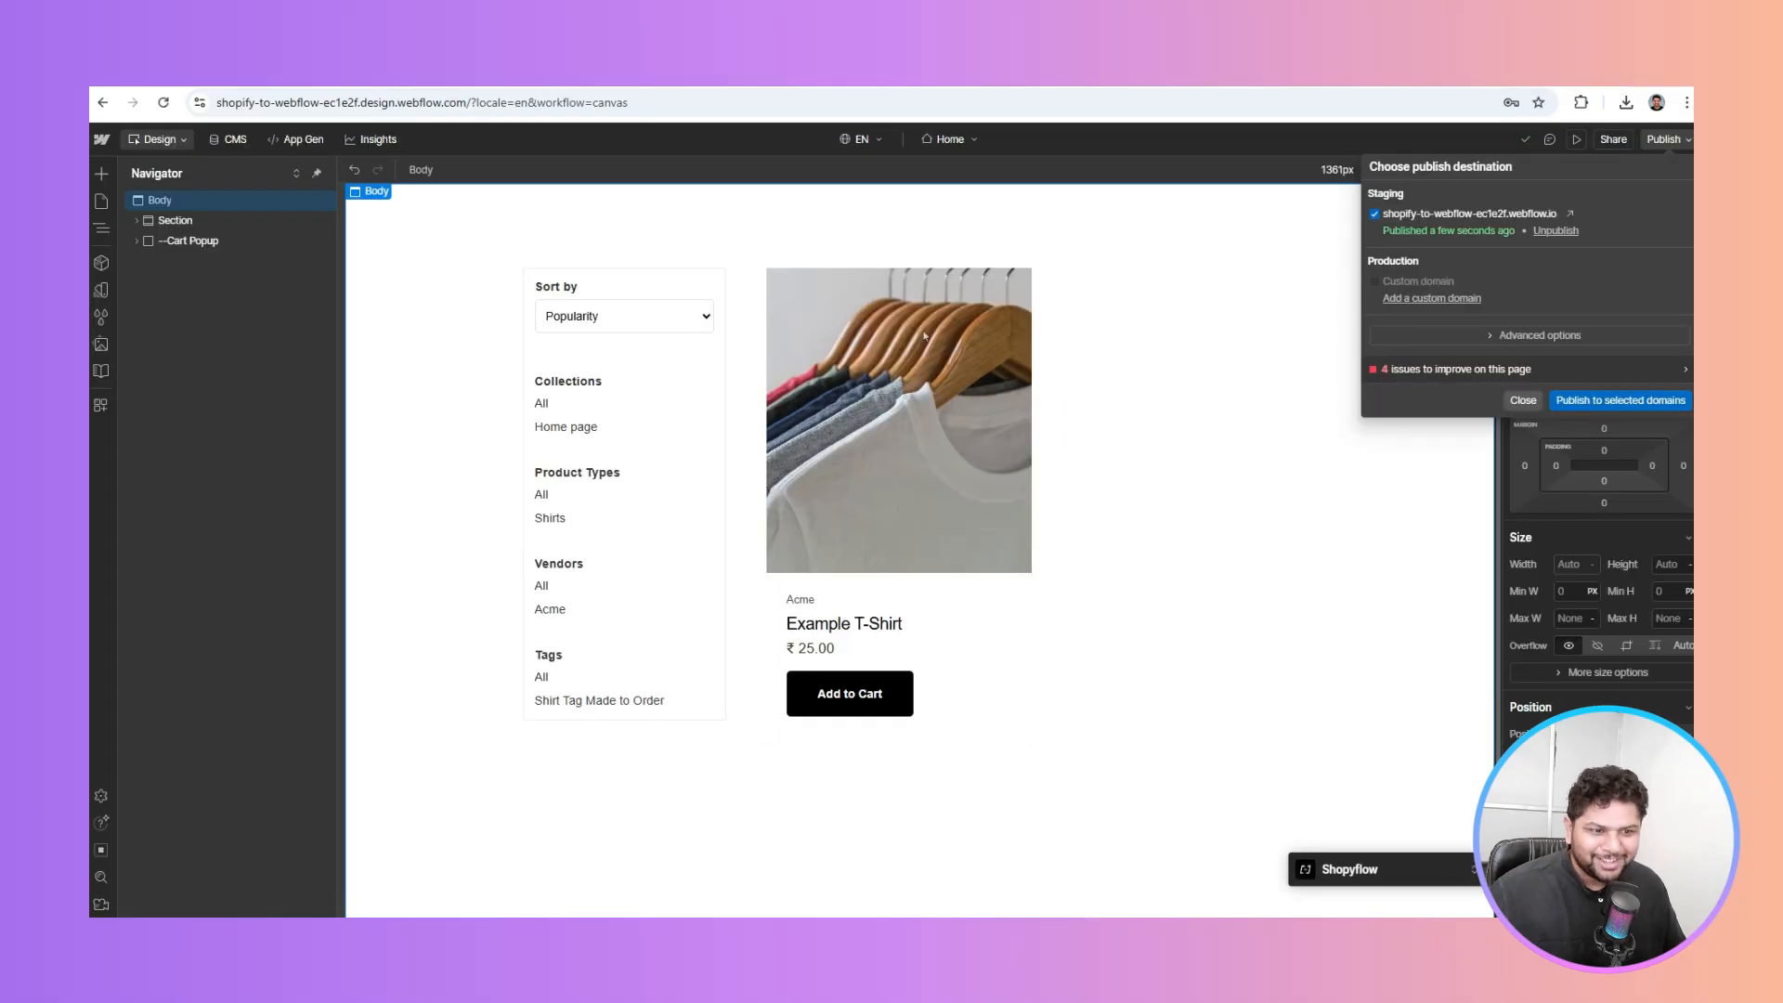
pyautogui.click(924, 336)
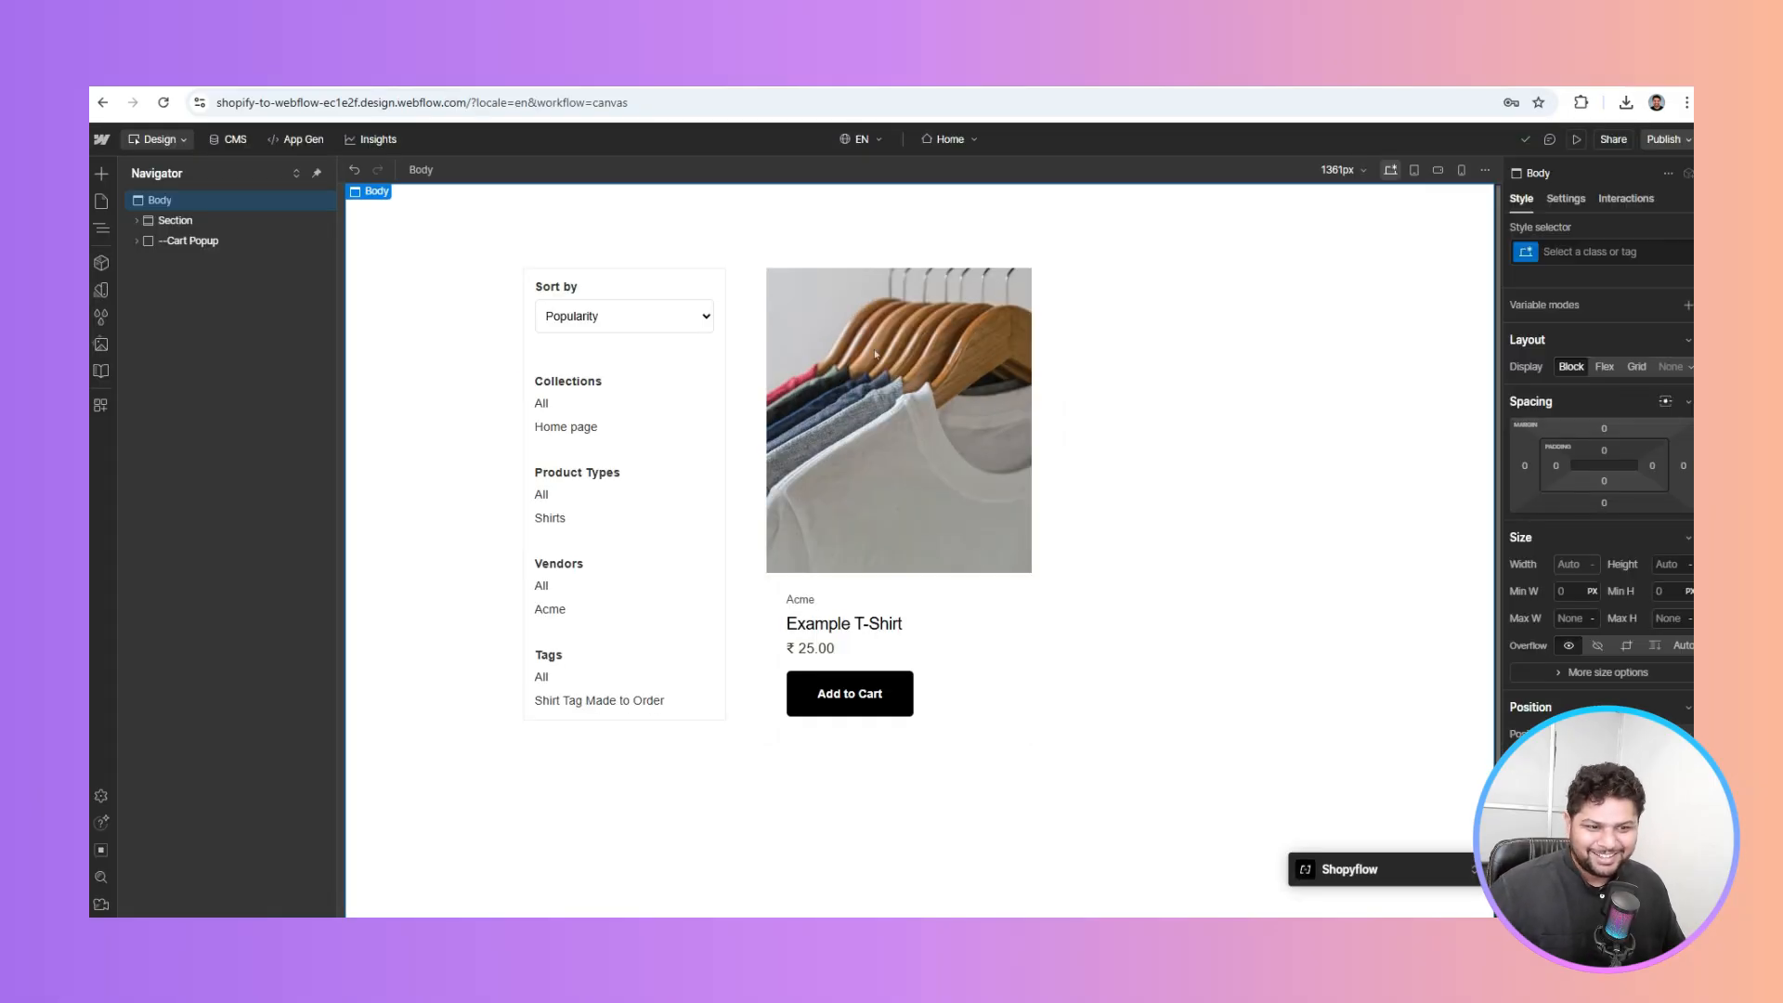
# Inspect the listing's Collection, Product List and Product Container 2 elements in the Navigator
pyautogui.click(933, 356)
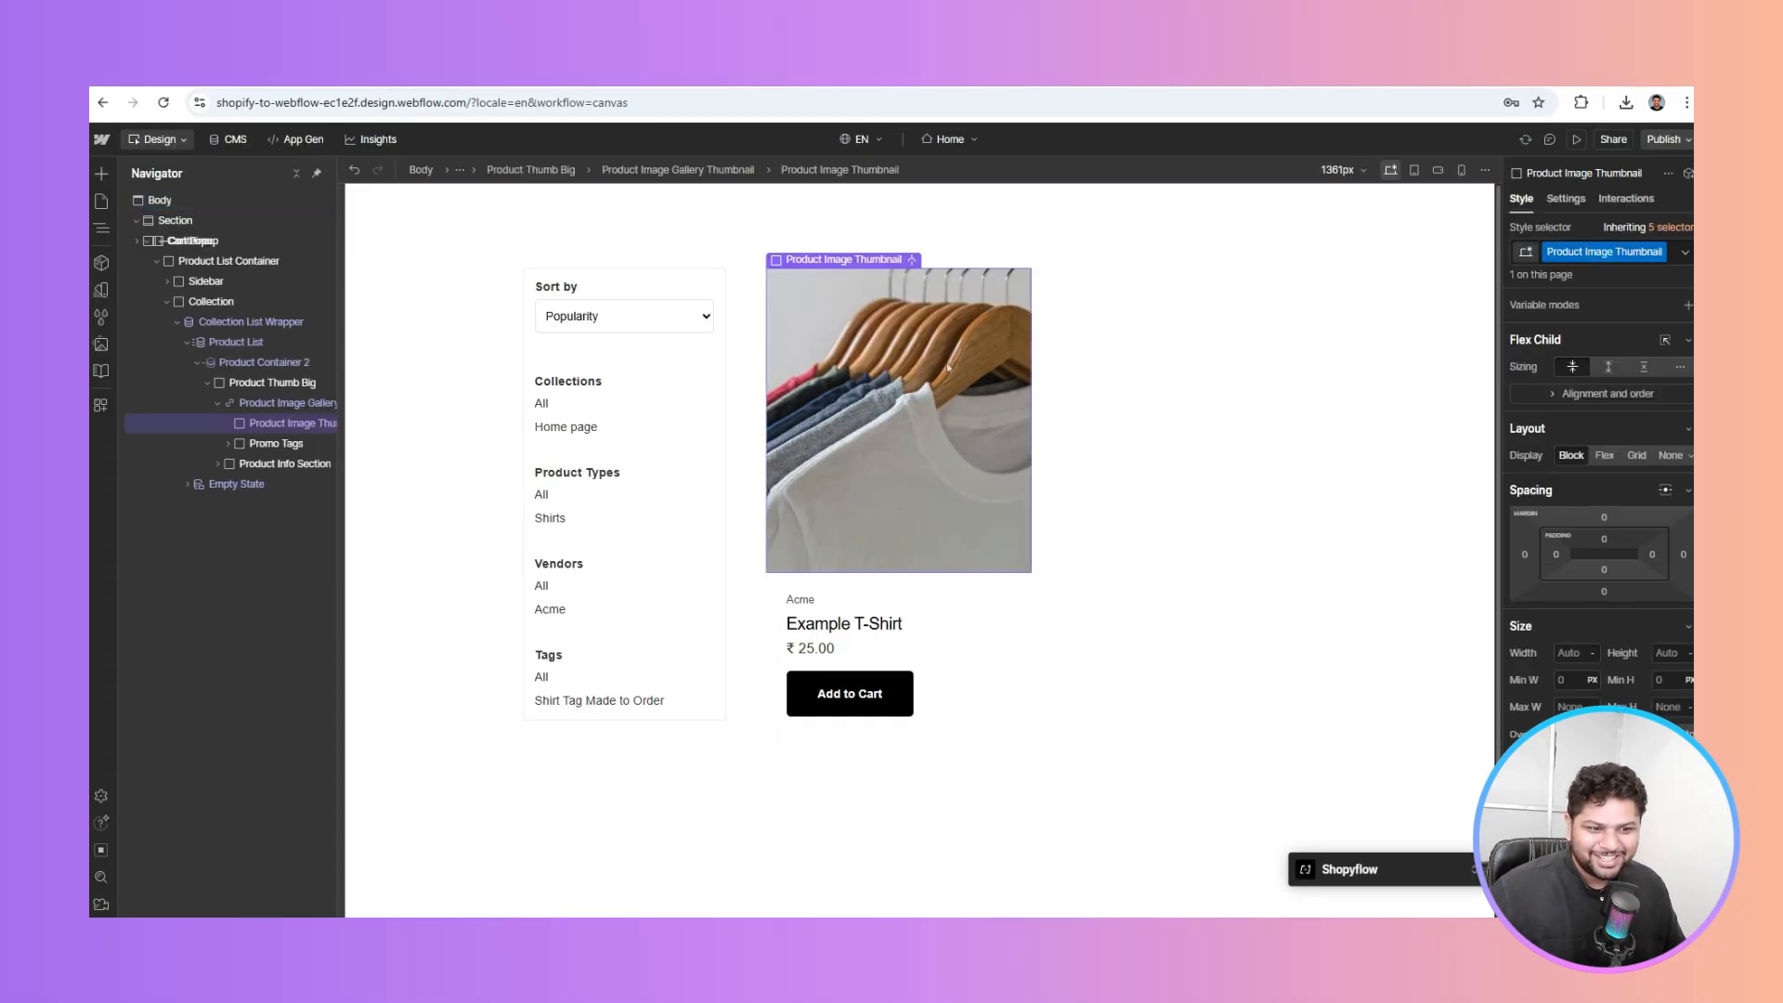
pyautogui.click(276, 330)
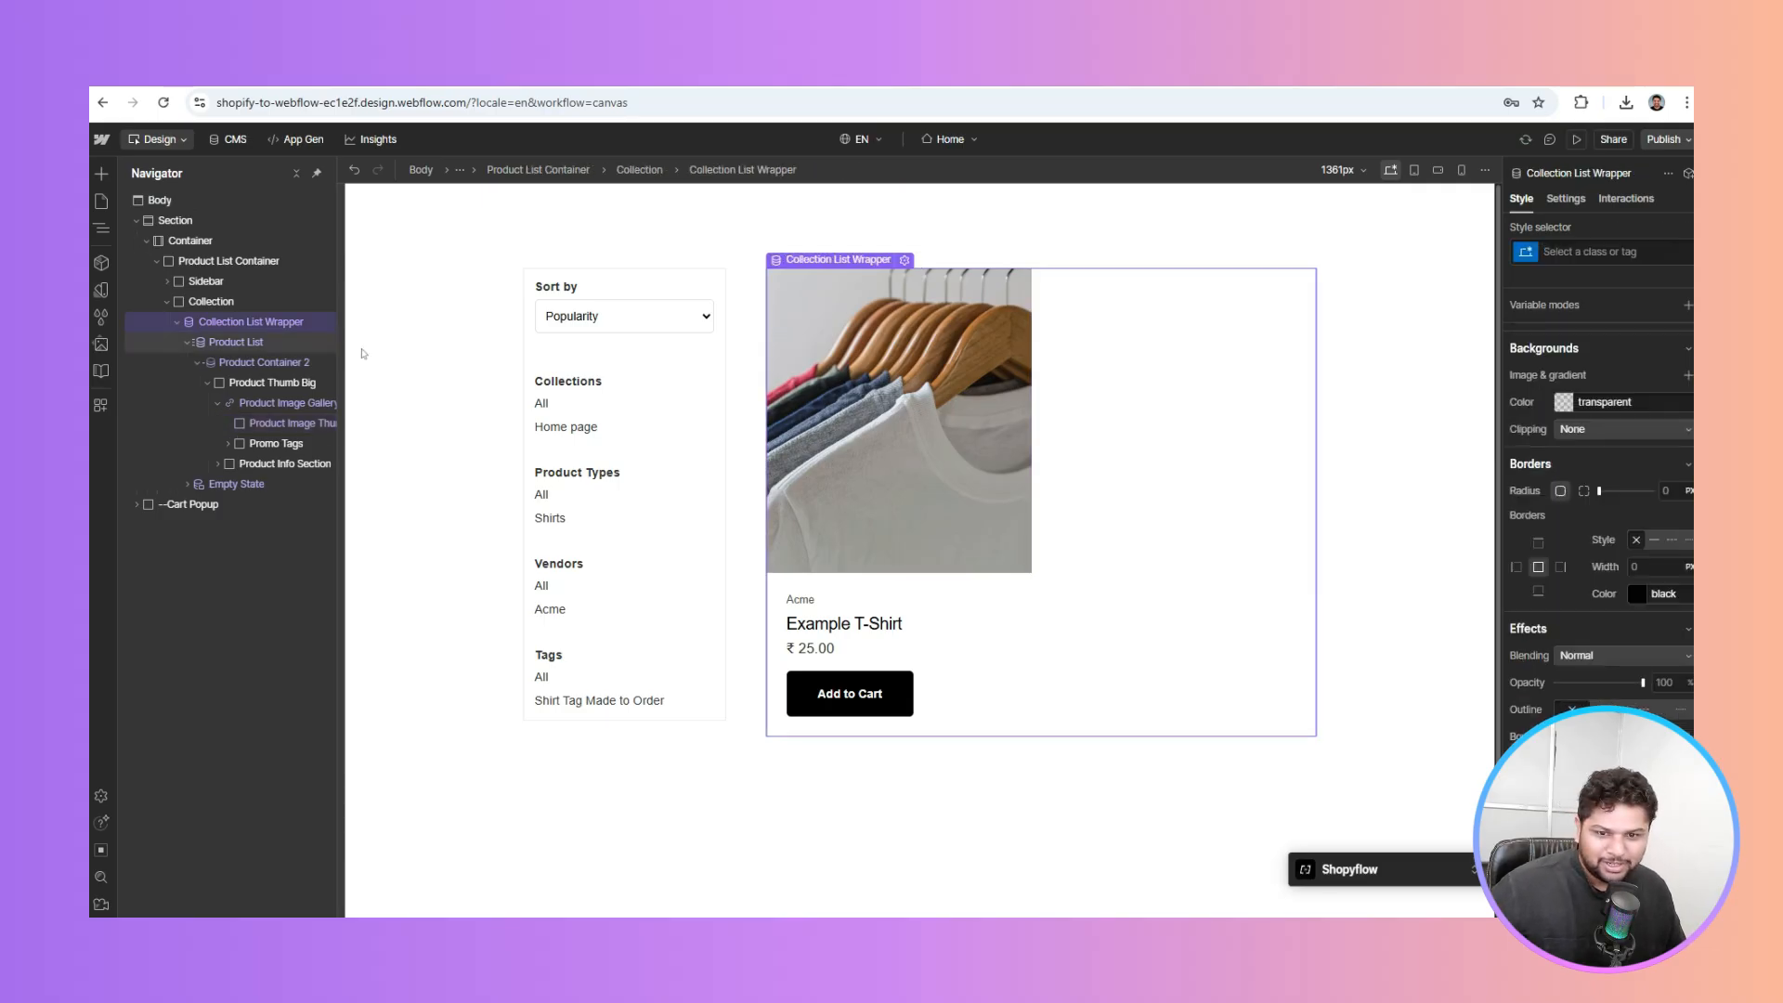
pyautogui.click(274, 344)
pyautogui.scroll(-2, 1635, 538)
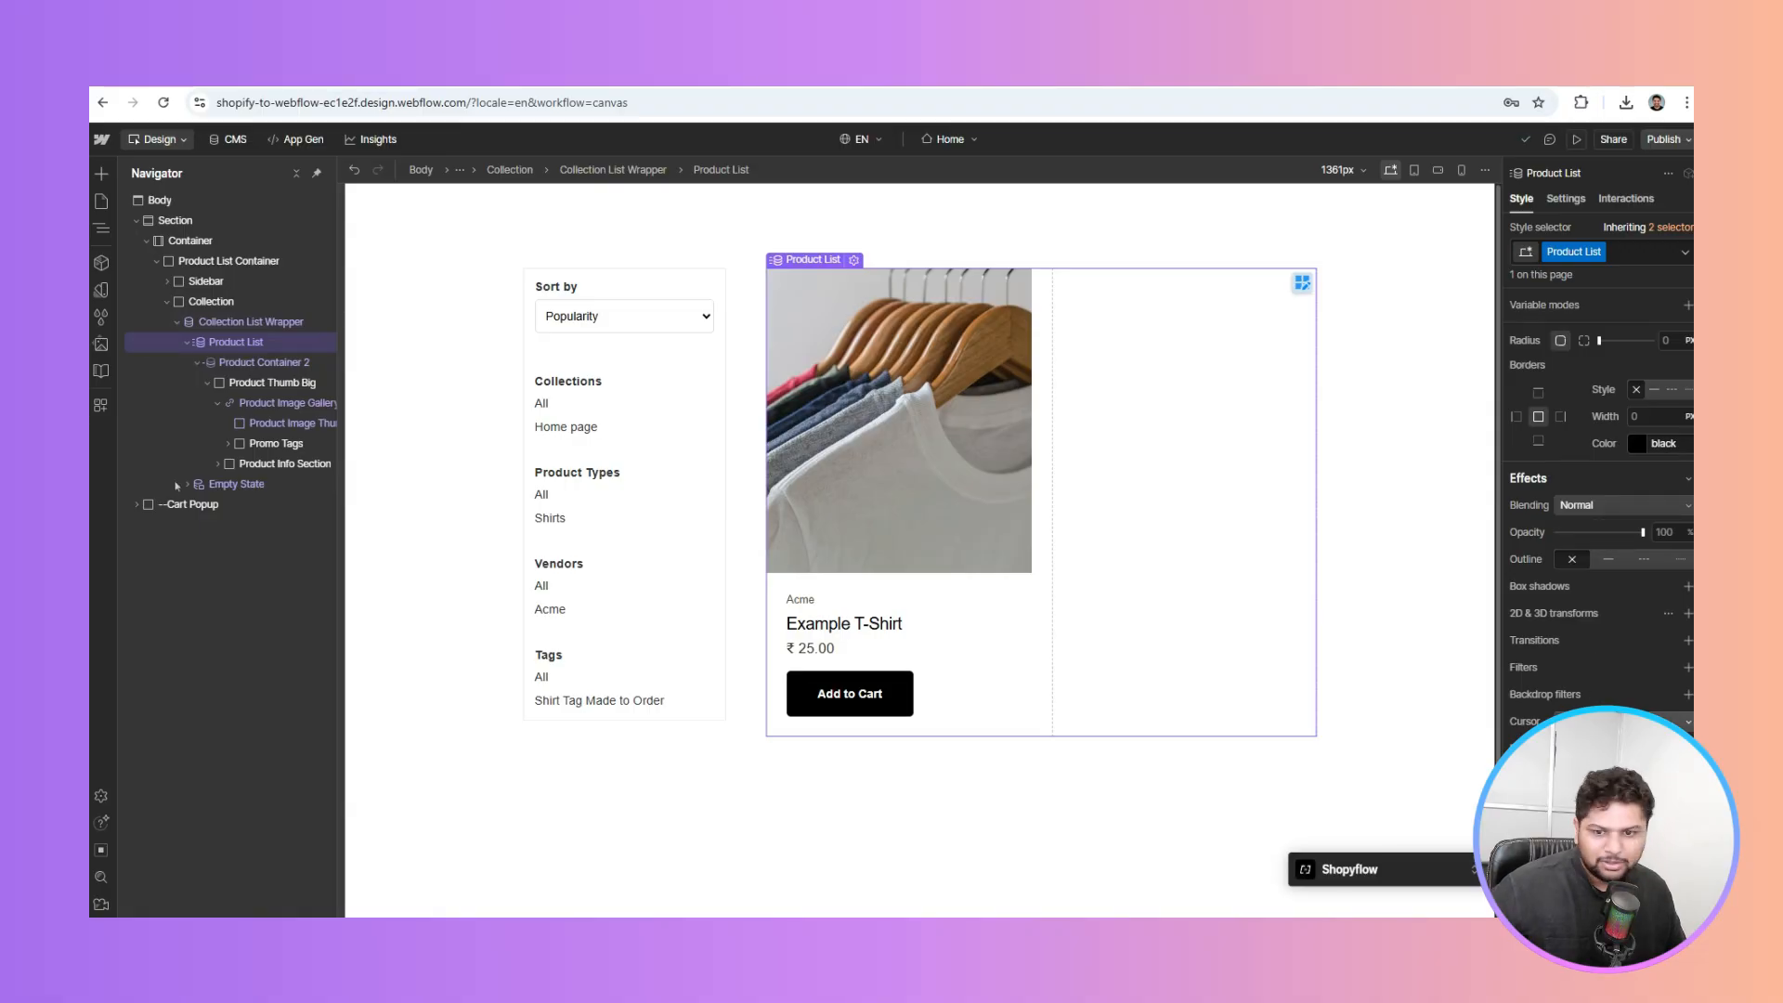
pyautogui.click(273, 362)
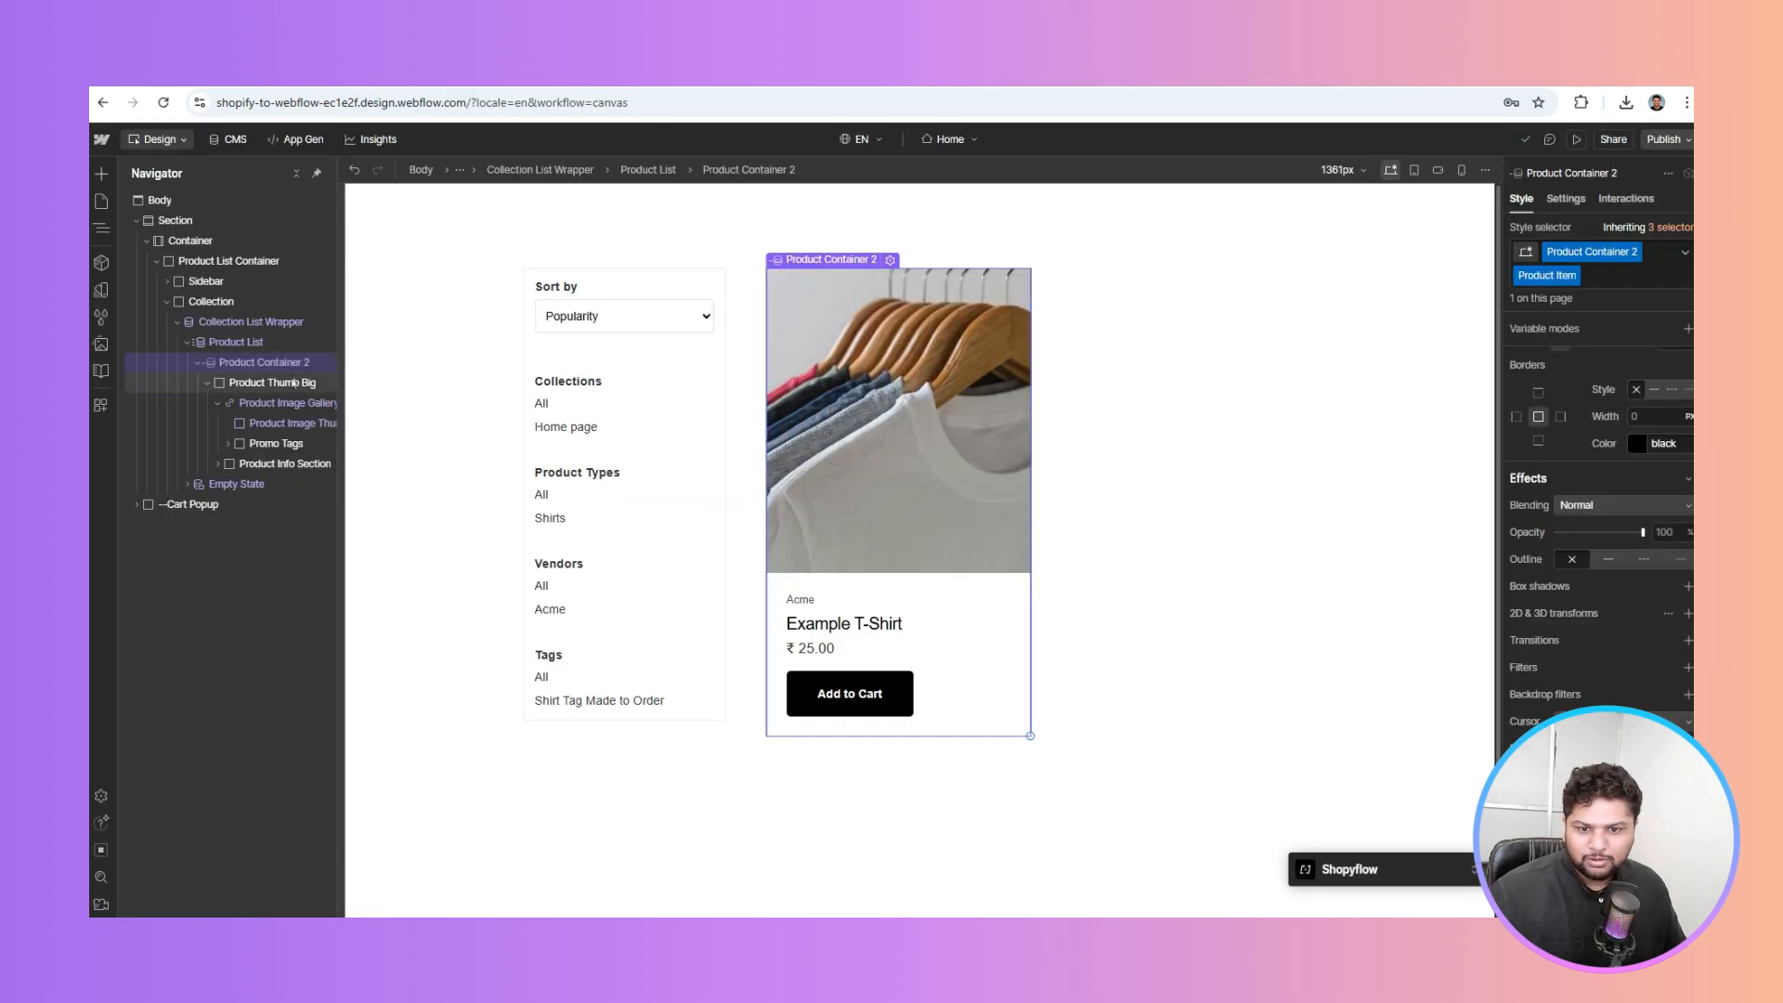
pyautogui.click(206, 384)
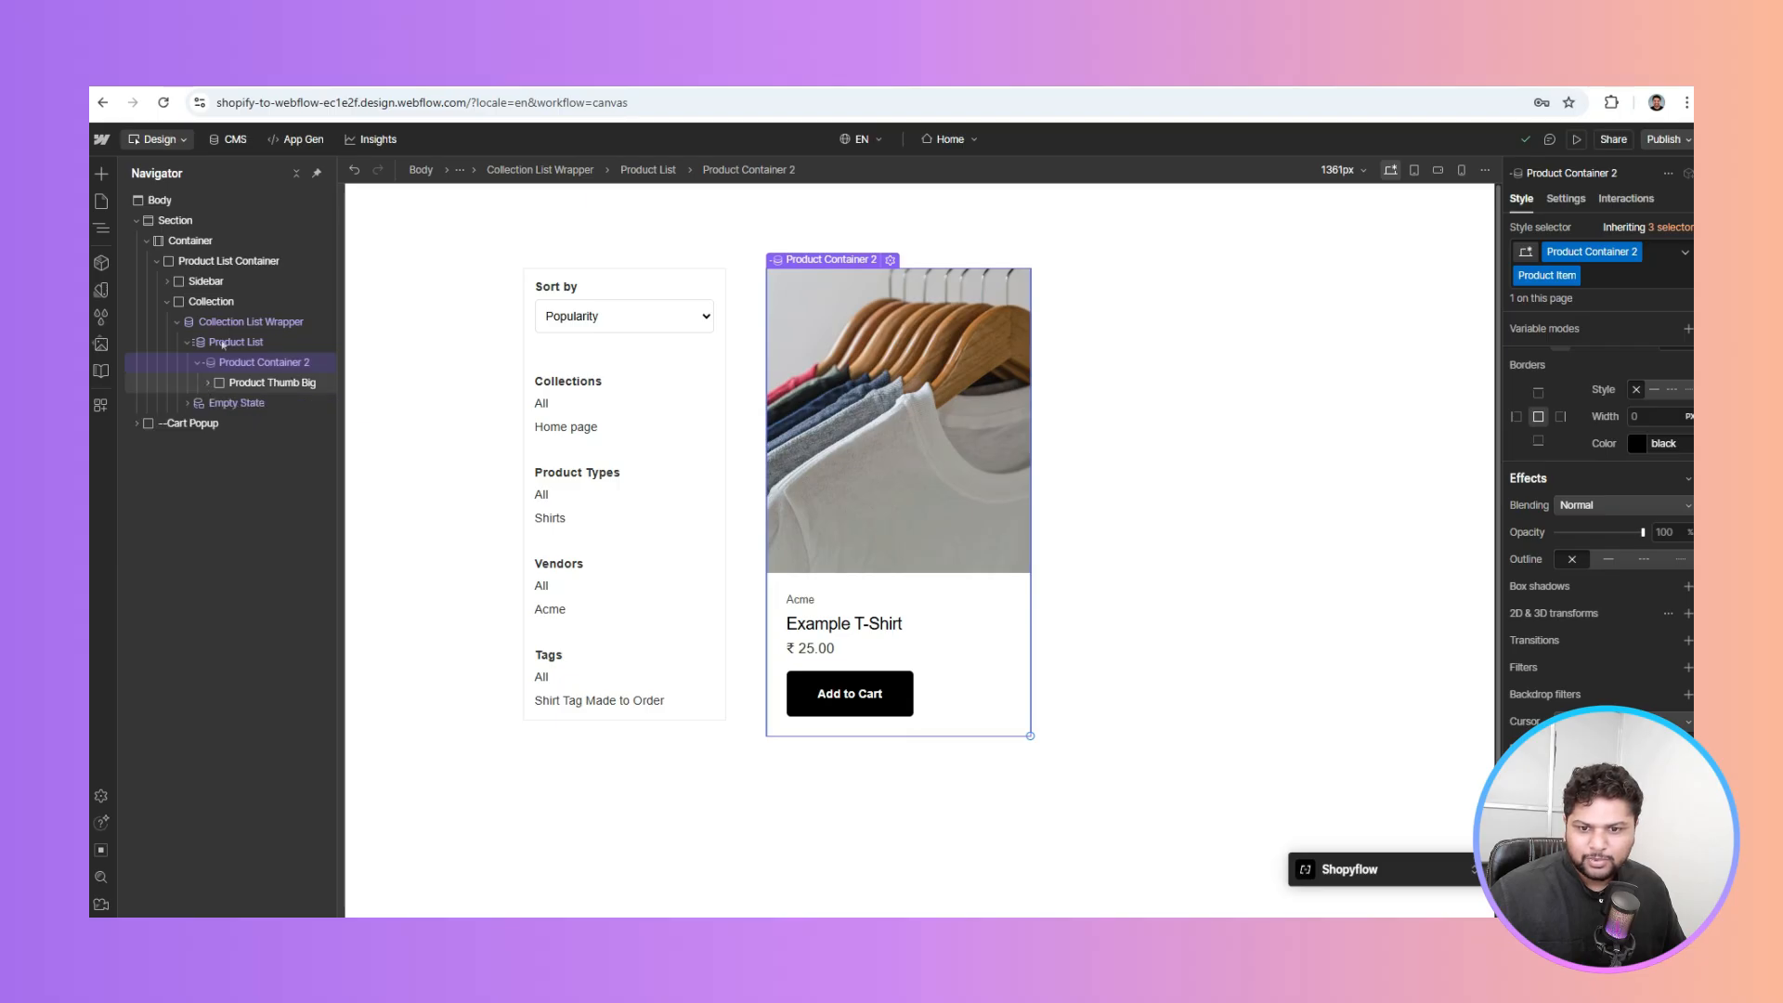
pyautogui.click(250, 264)
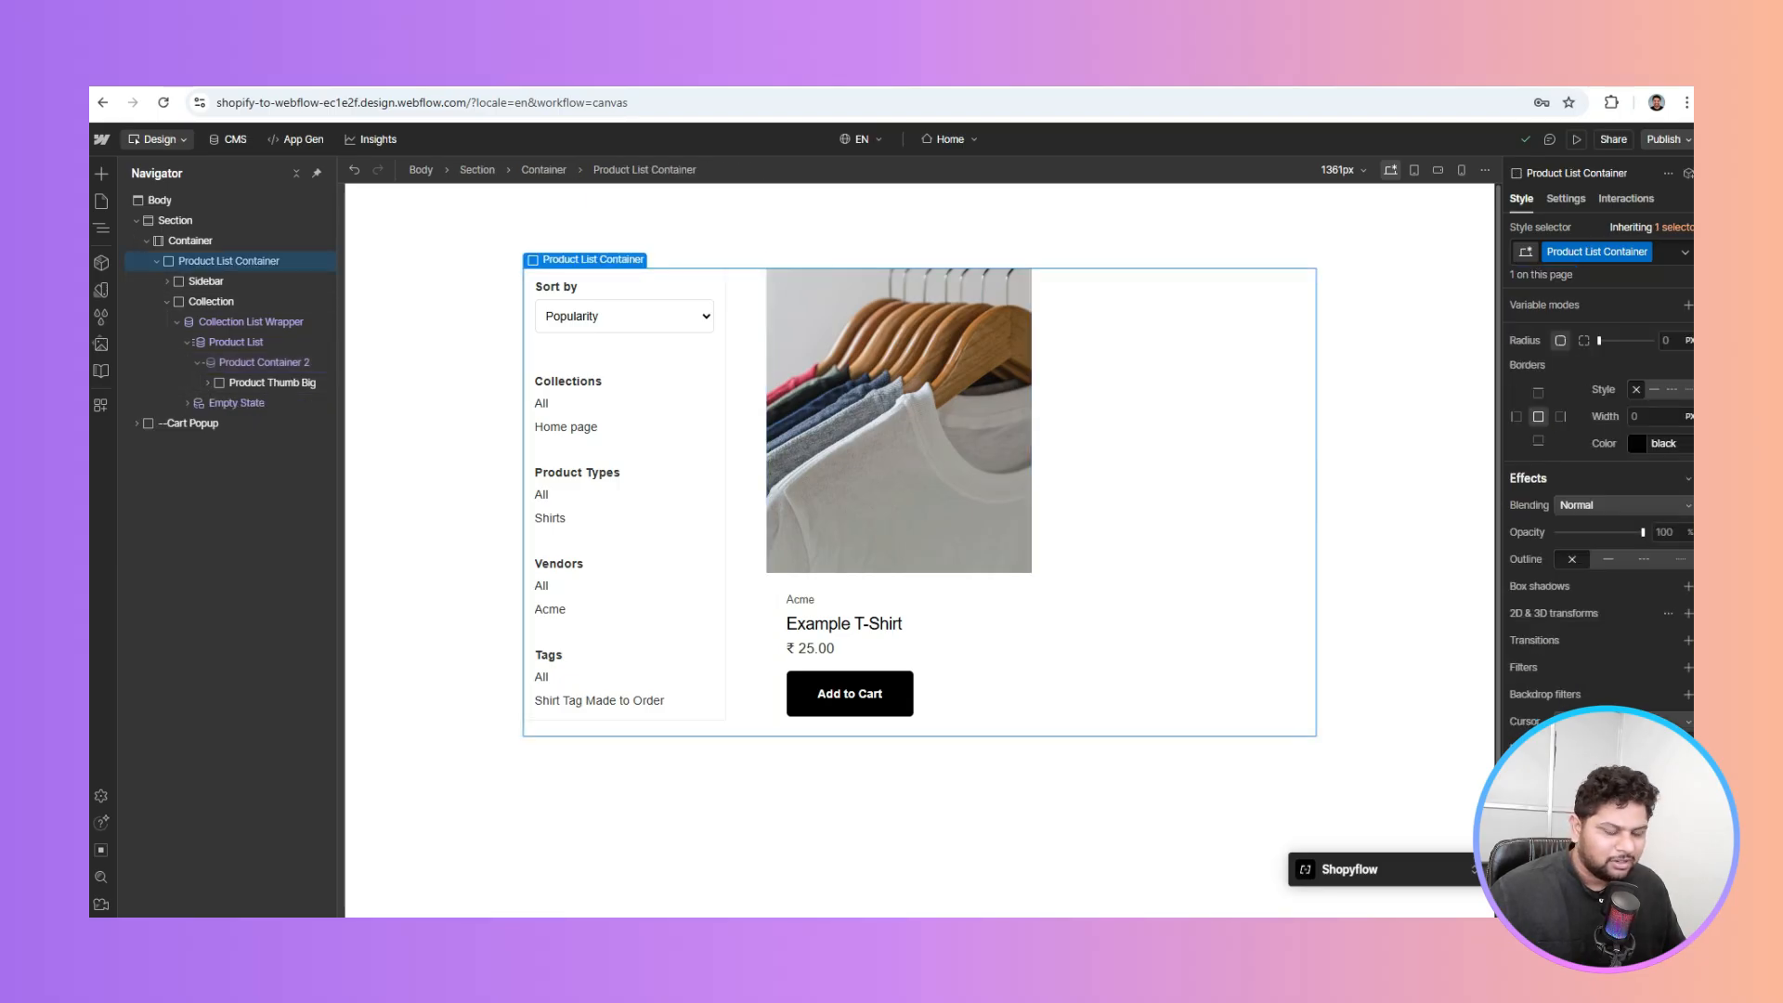
pyautogui.click(218, 302)
pyautogui.click(260, 345)
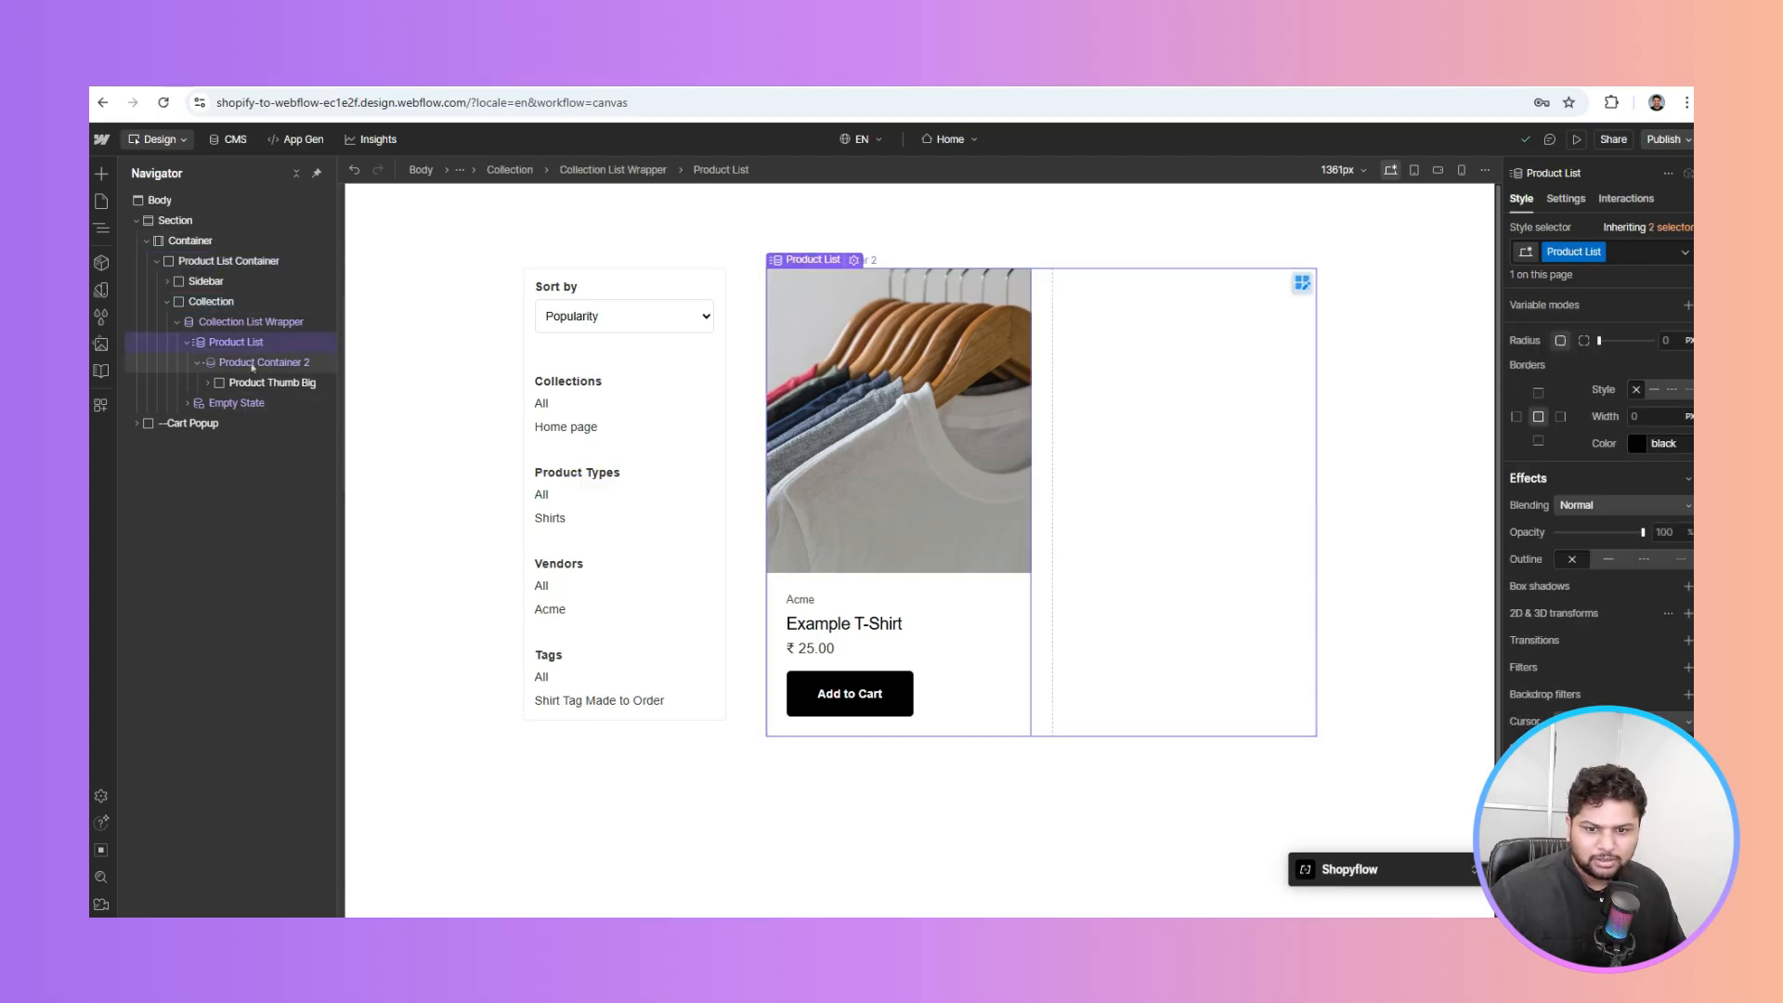
pyautogui.click(951, 521)
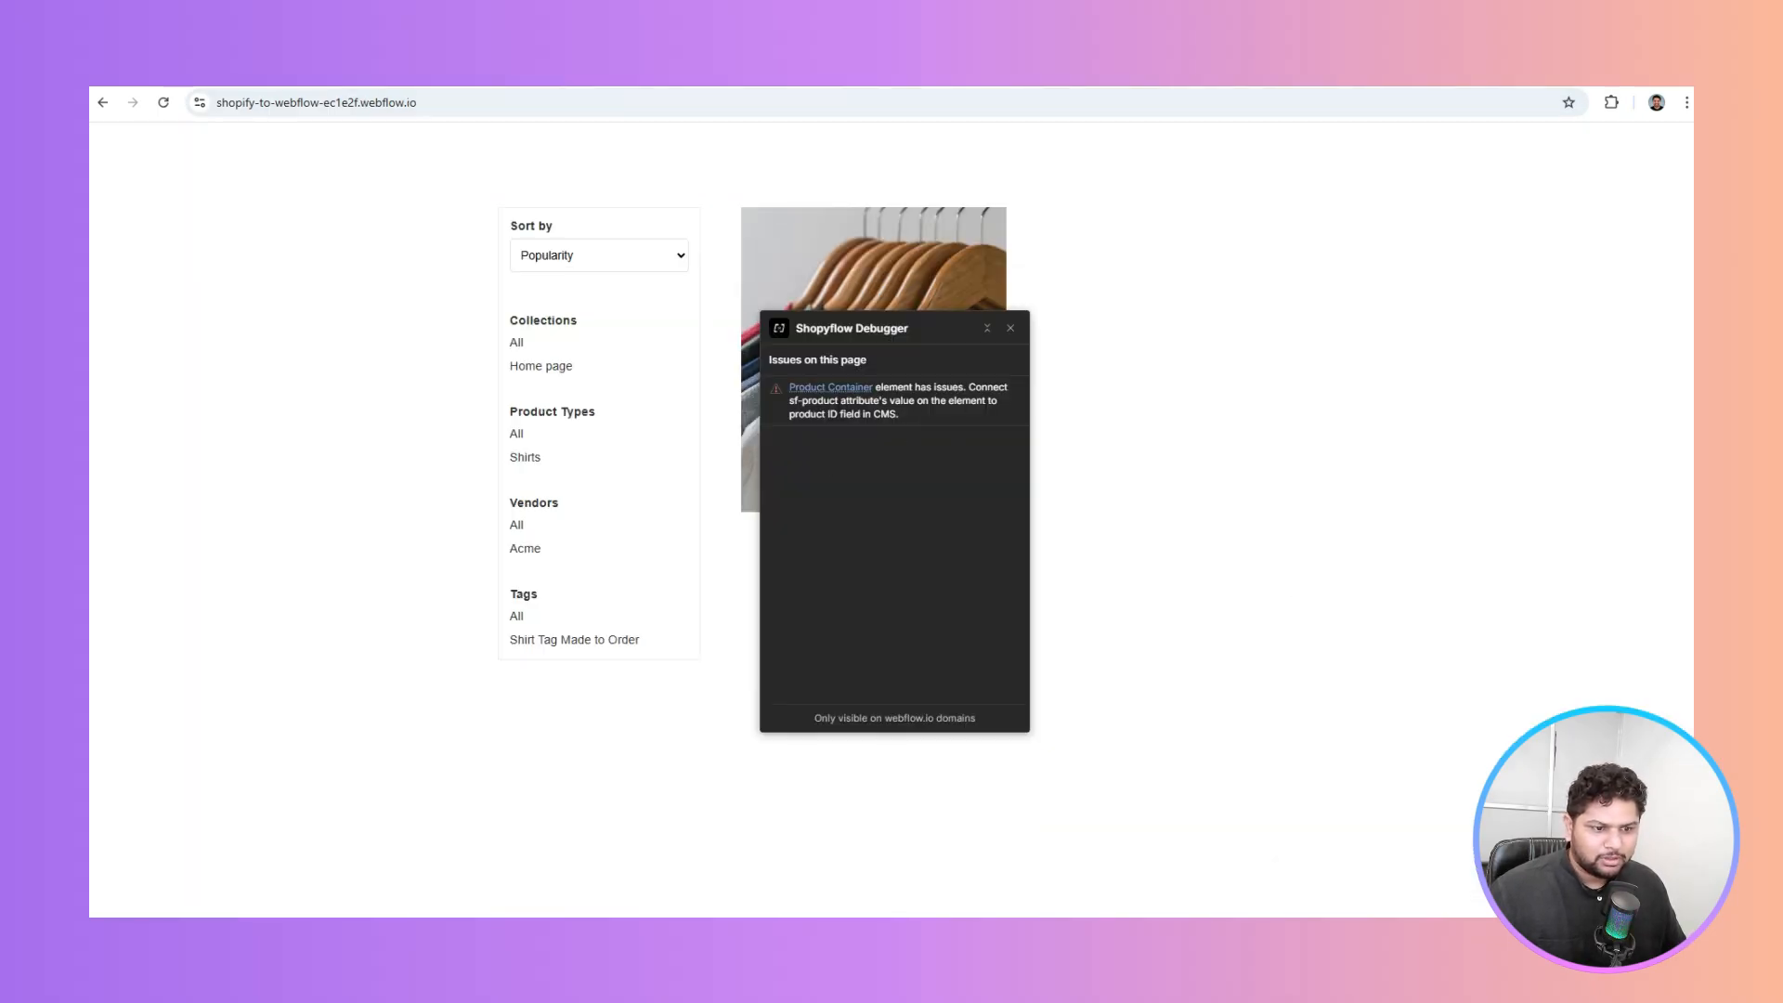
# Highlight the 'sf-product' attribute name in the Shopyflow Debugger message, then clear the highlight
pyautogui.moveTo(836, 400); pyautogui.dragTo(791, 400)
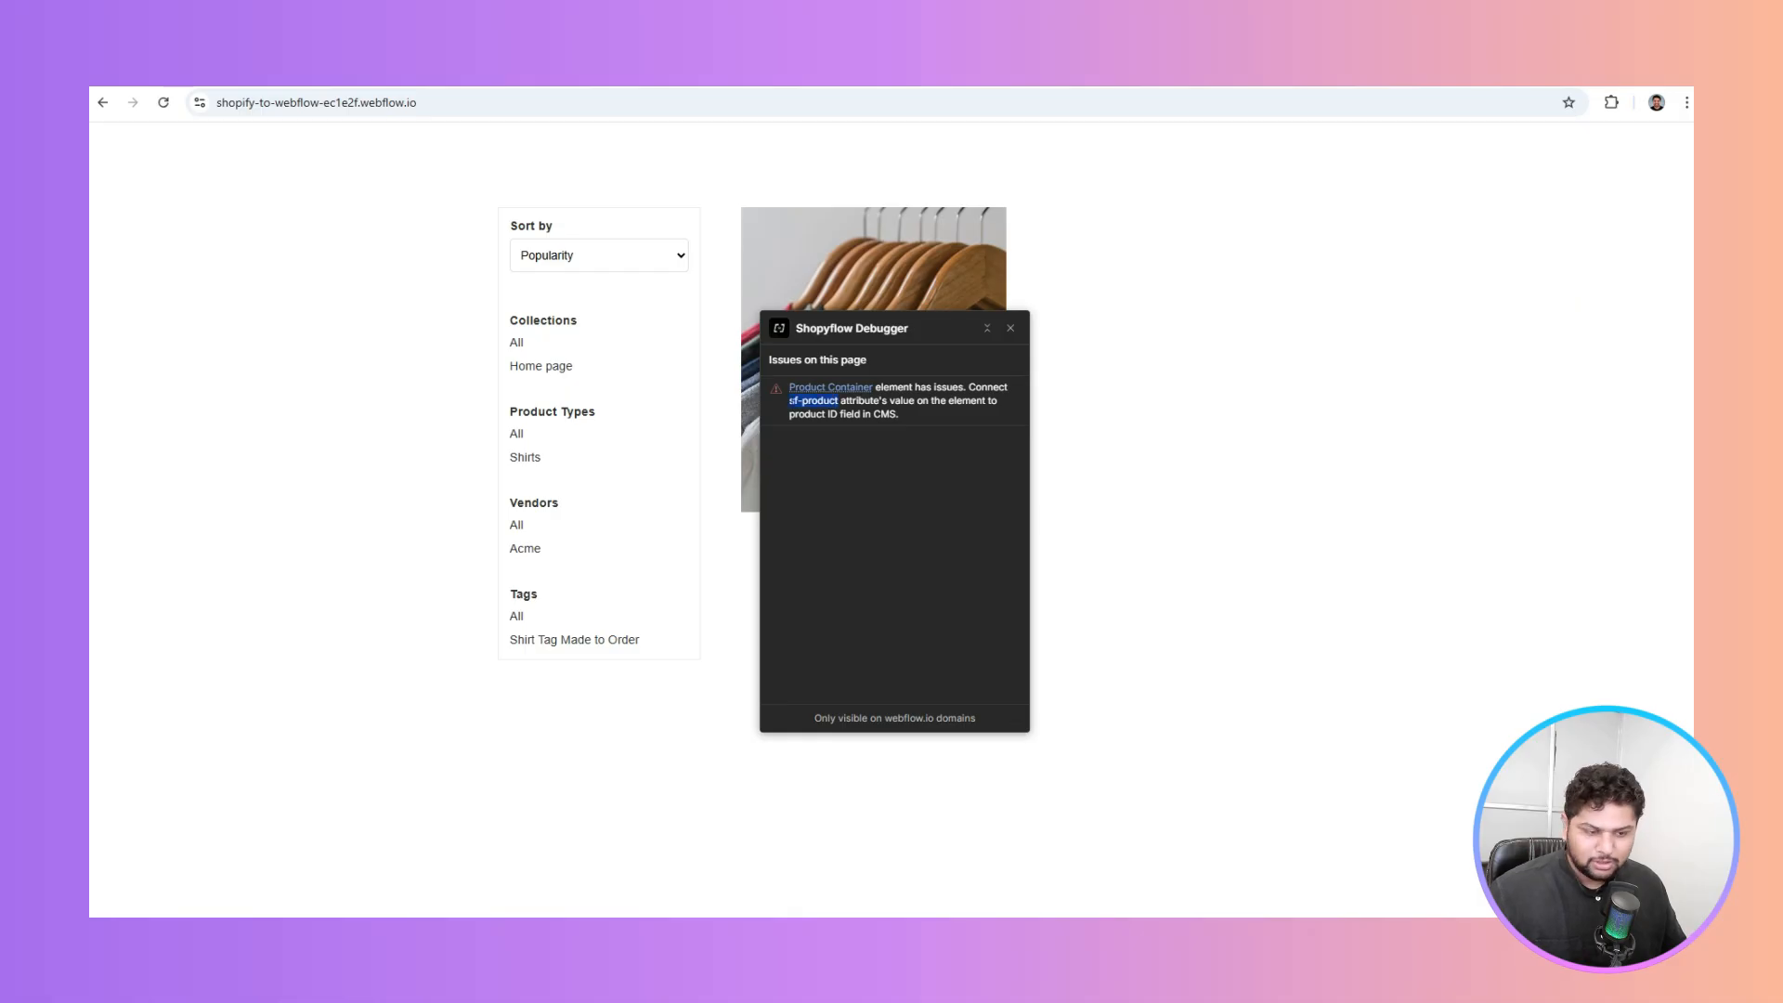
pyautogui.click(938, 400)
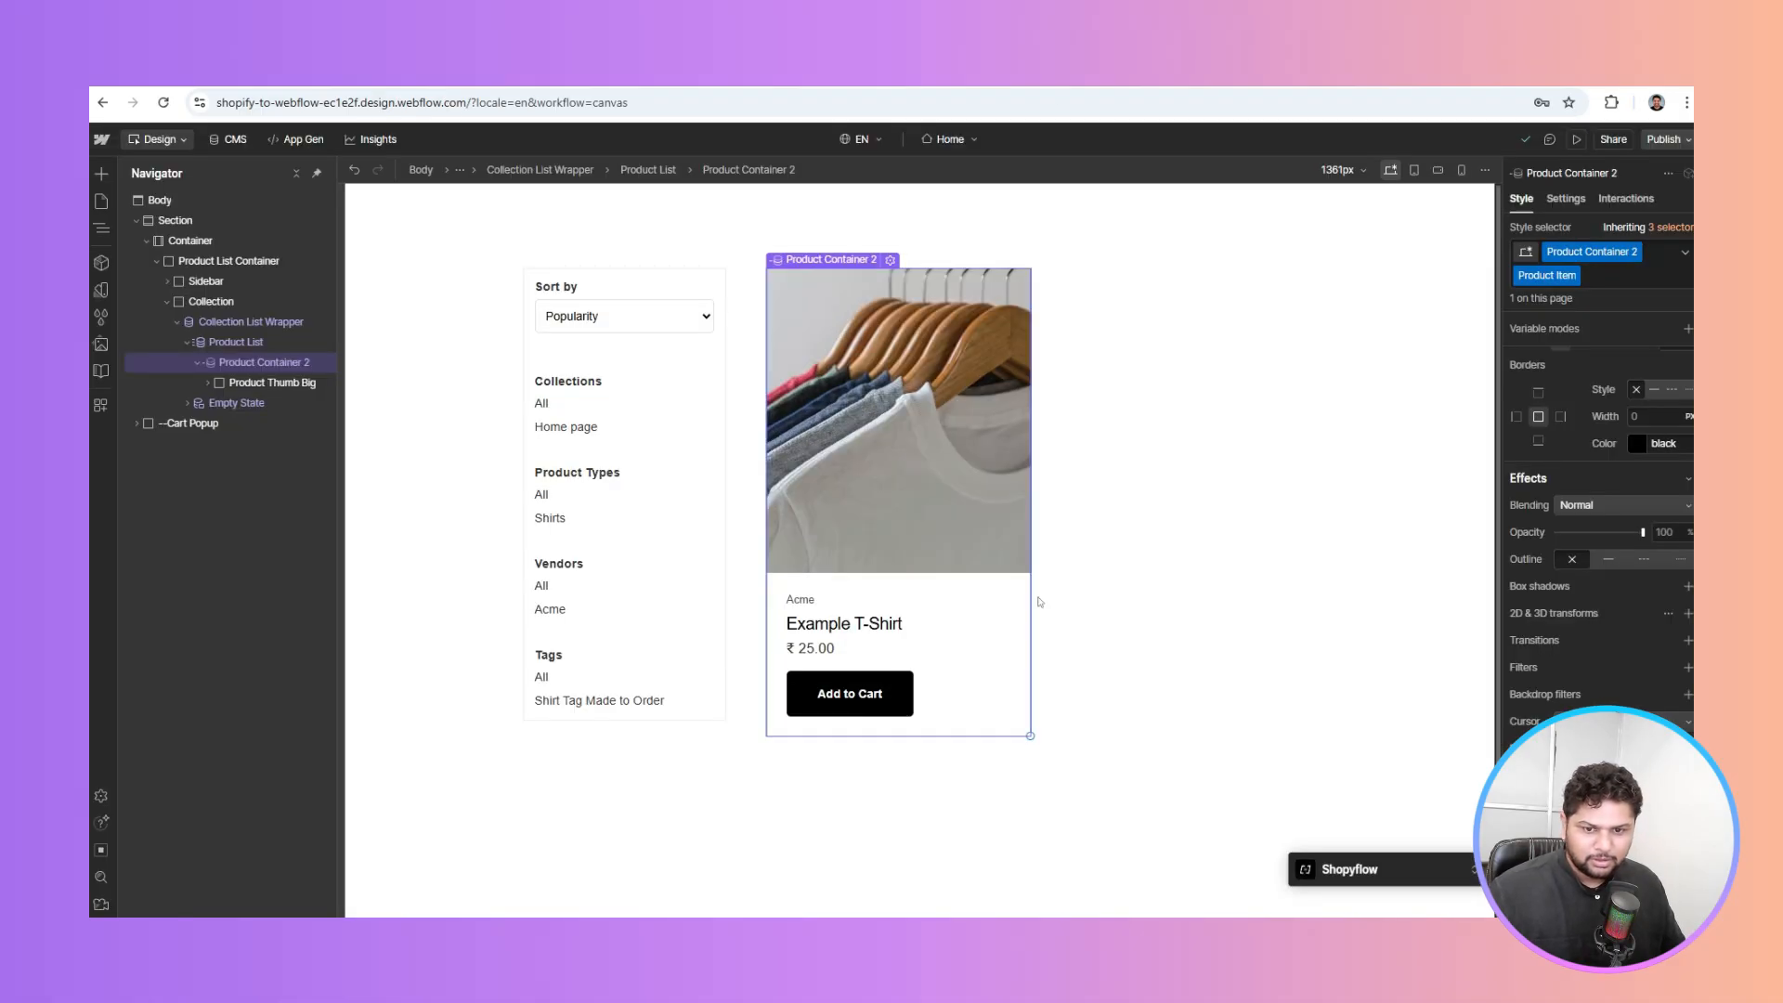
# Expand and collapse the product card's thumbnail group, and cancel adding a custom CSS property
pyautogui.click(207, 383)
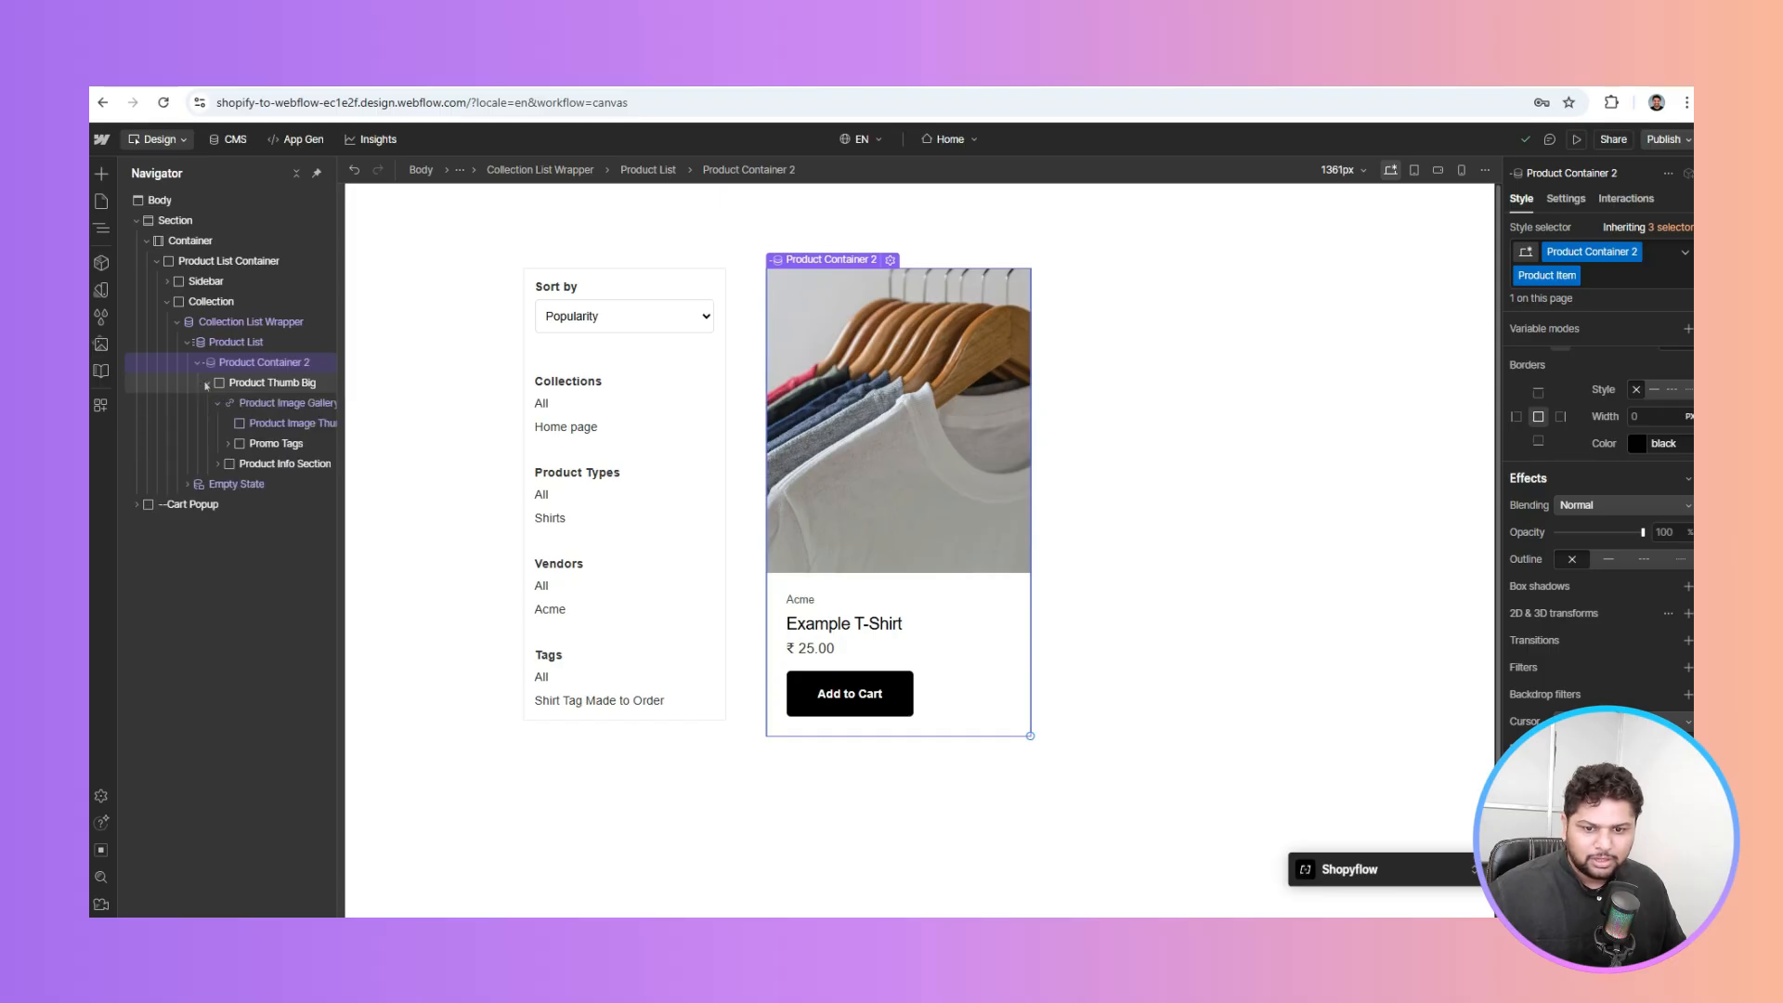
pyautogui.click(207, 383)
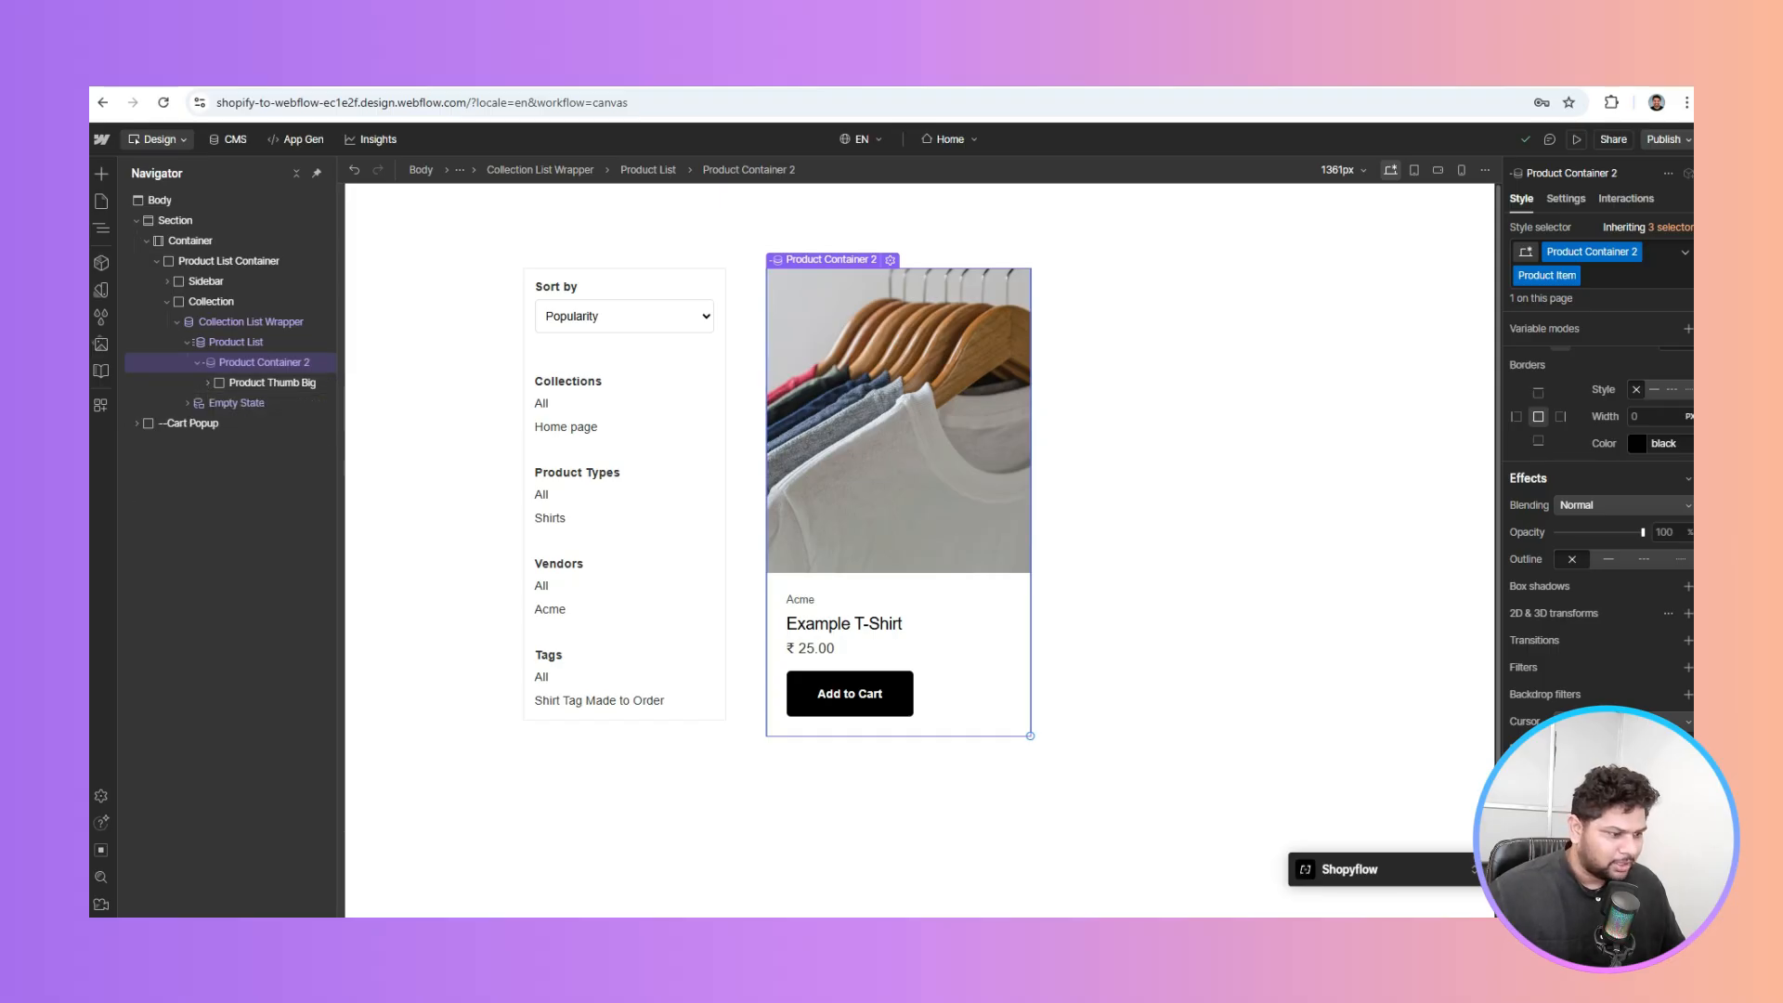
pyautogui.click(1688, 785)
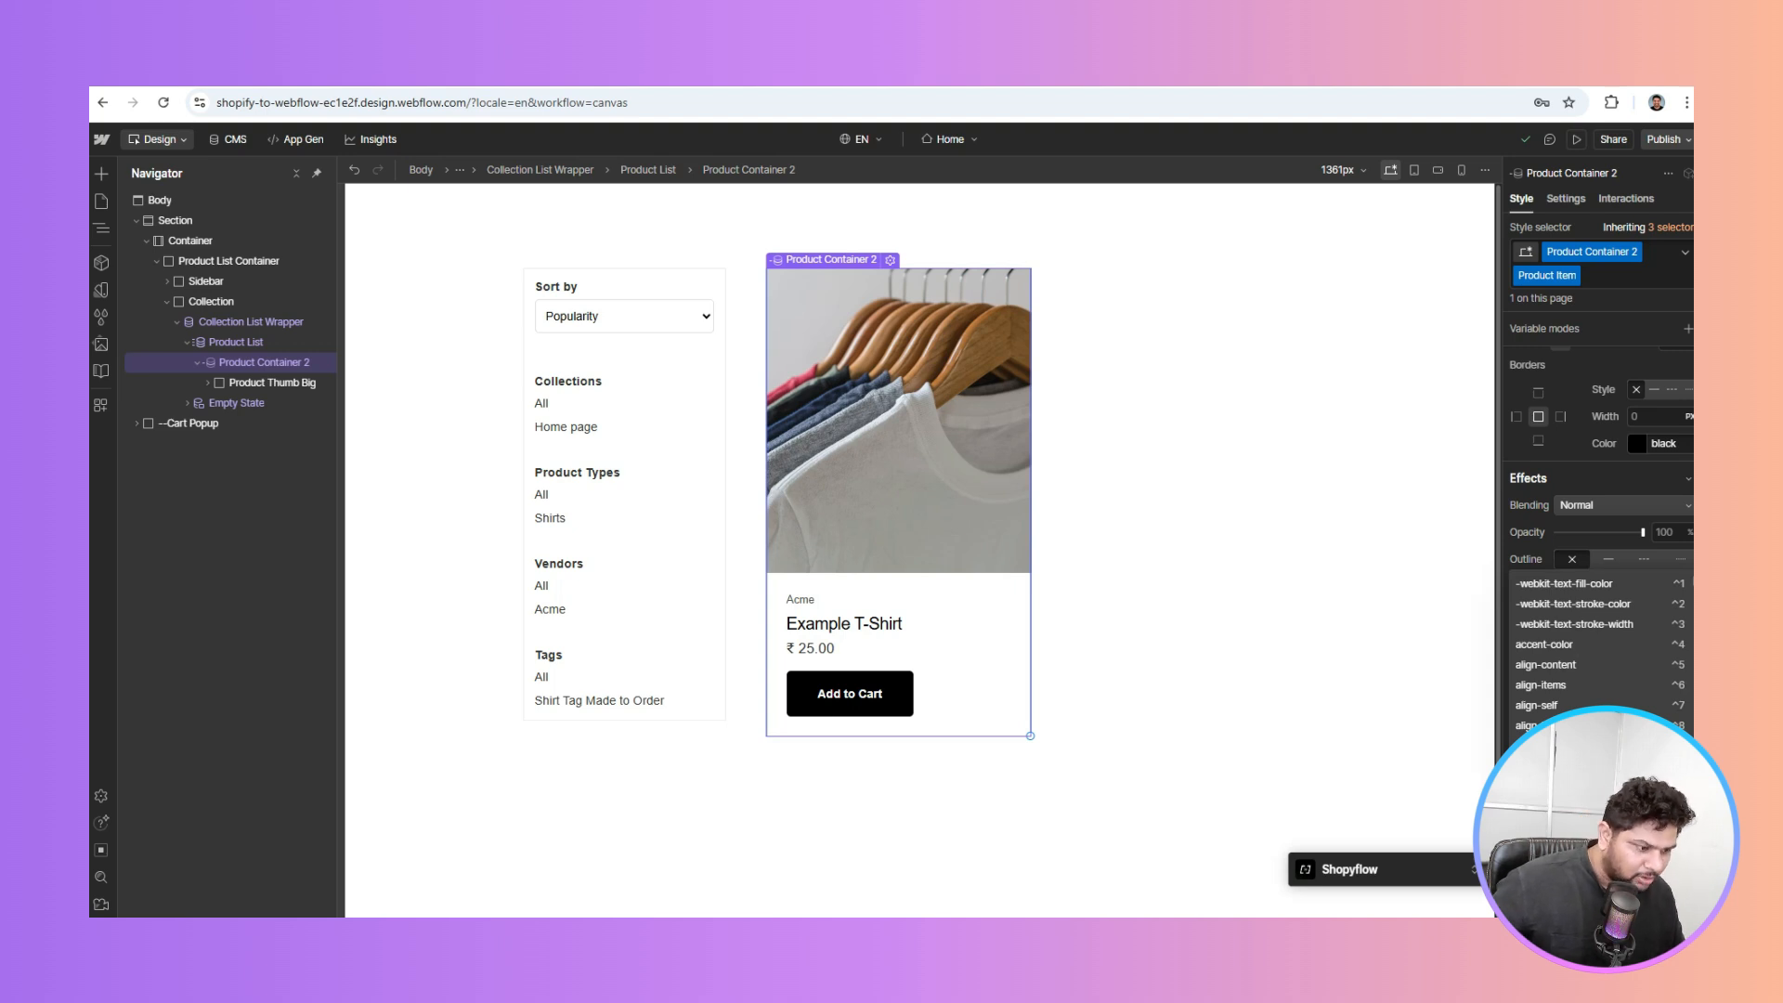
pyautogui.press('Escape')
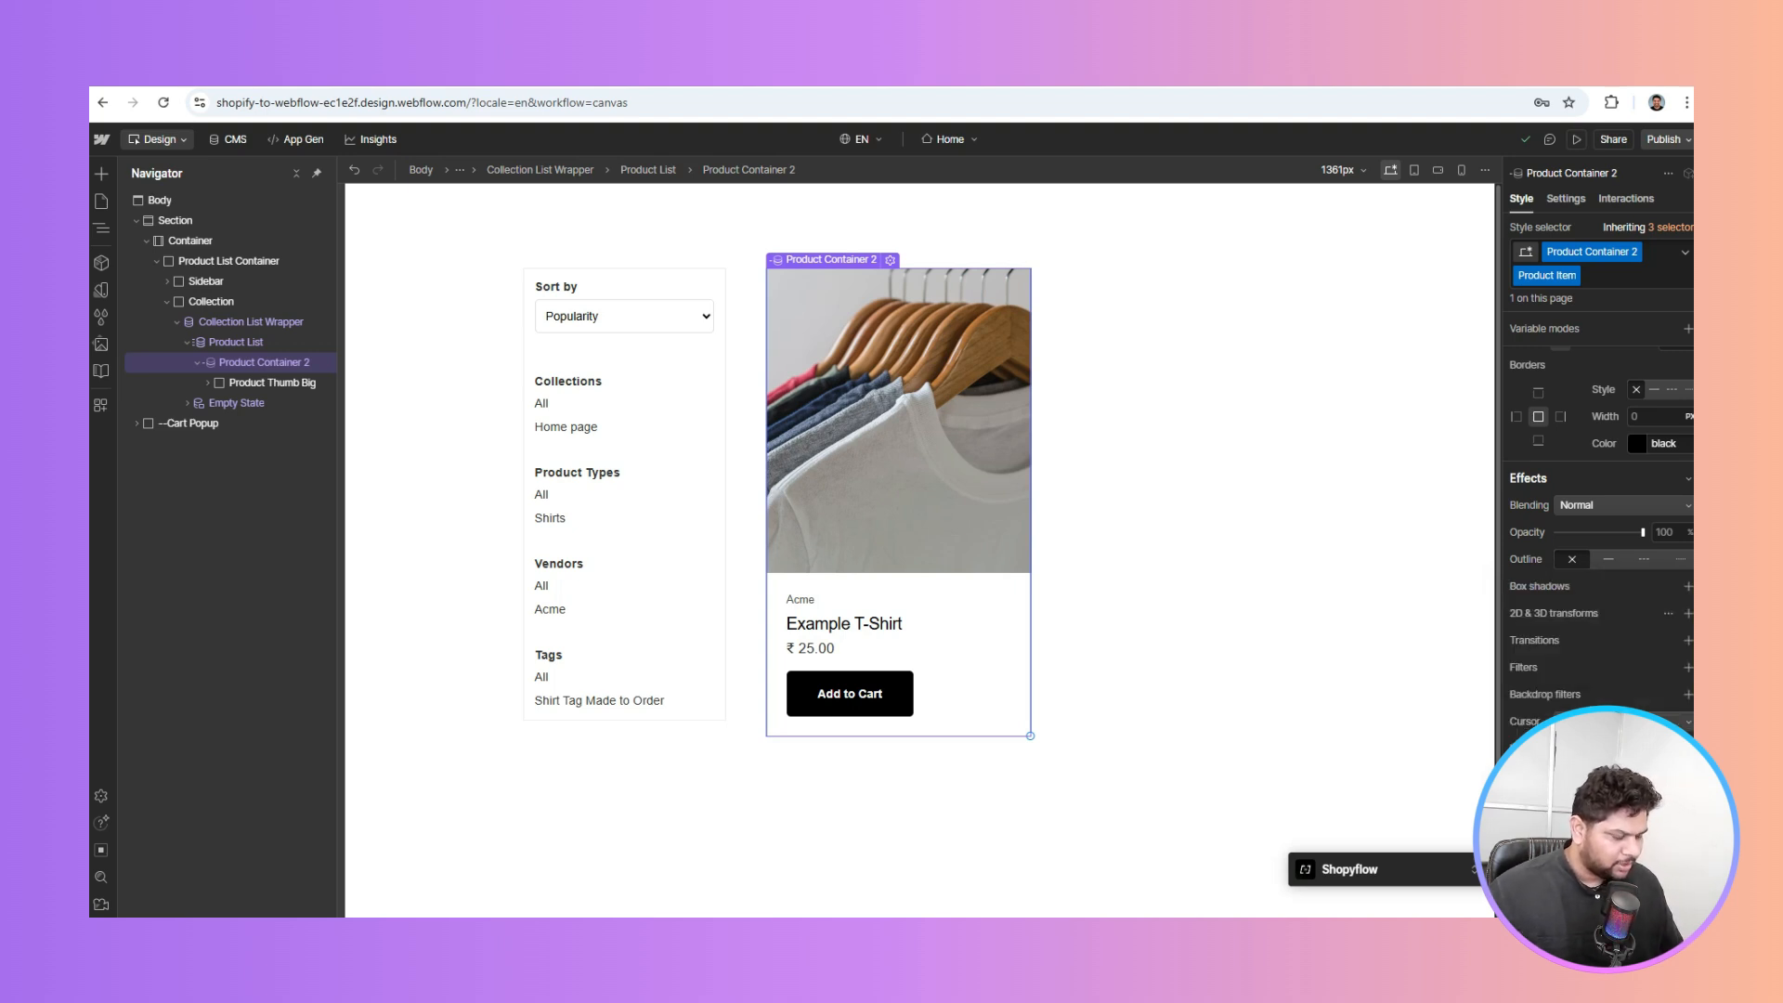
pyautogui.scroll(3, 1635, 428)
pyautogui.scroll(-3, 1634, 405)
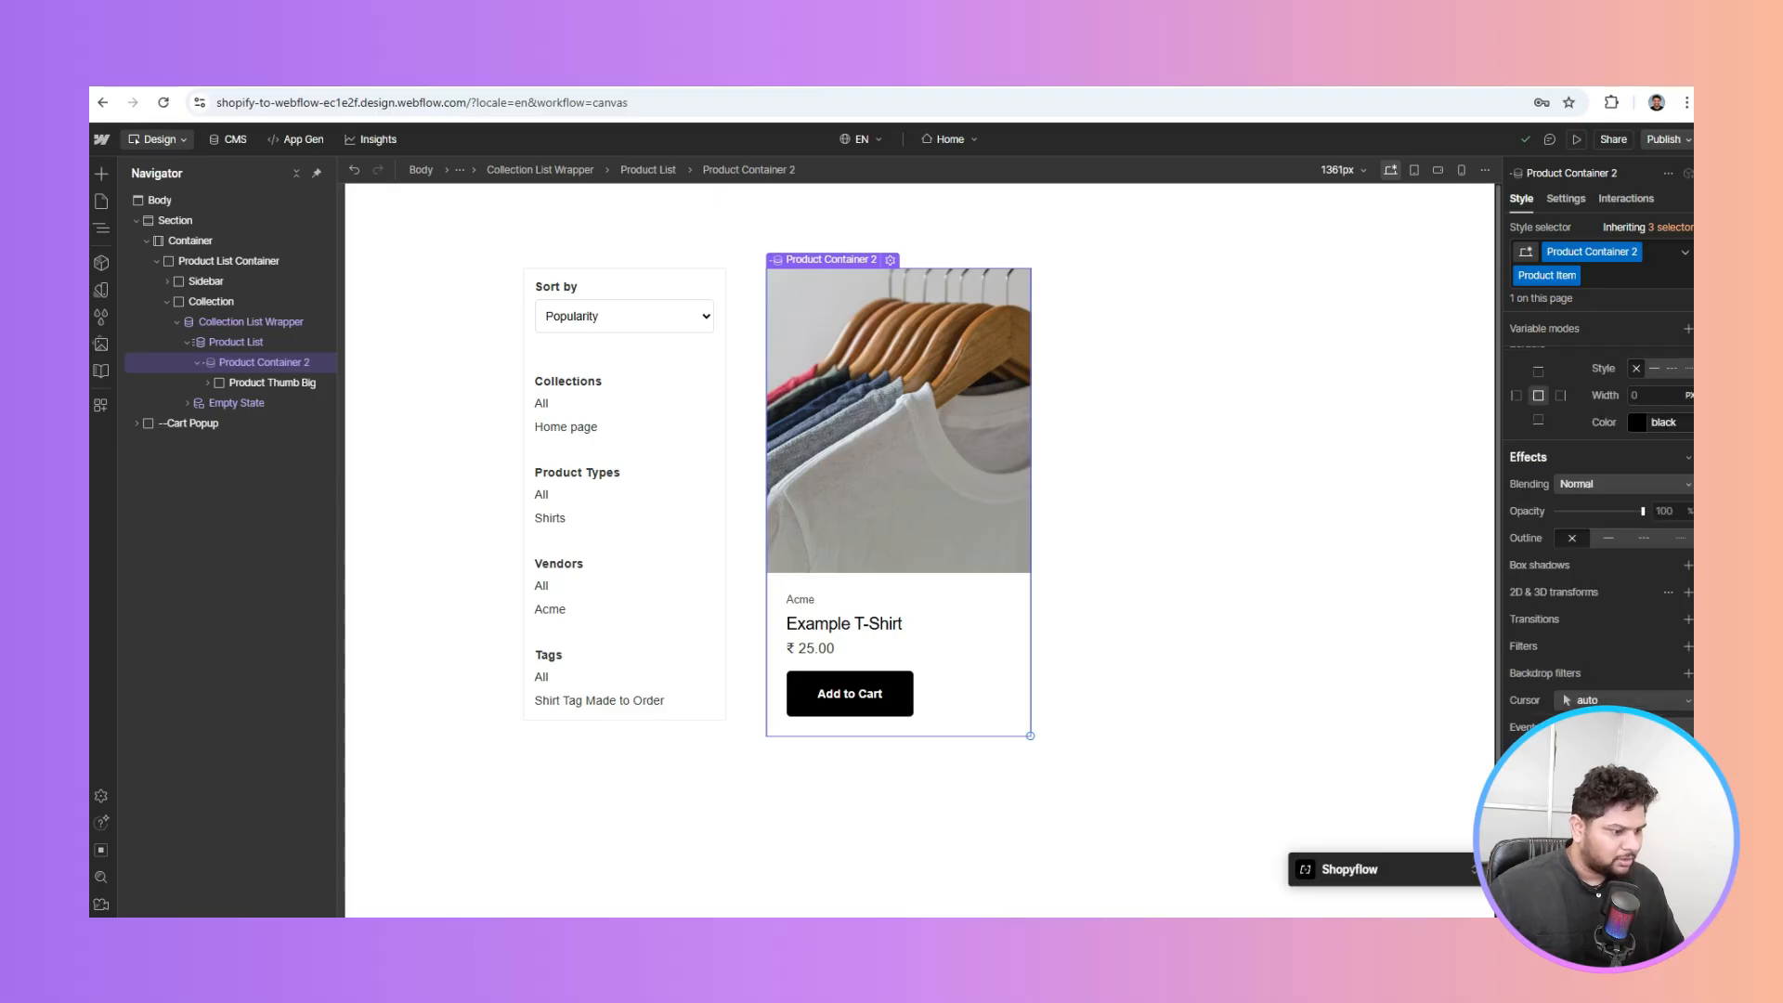
pyautogui.scroll(1, 1635, 405)
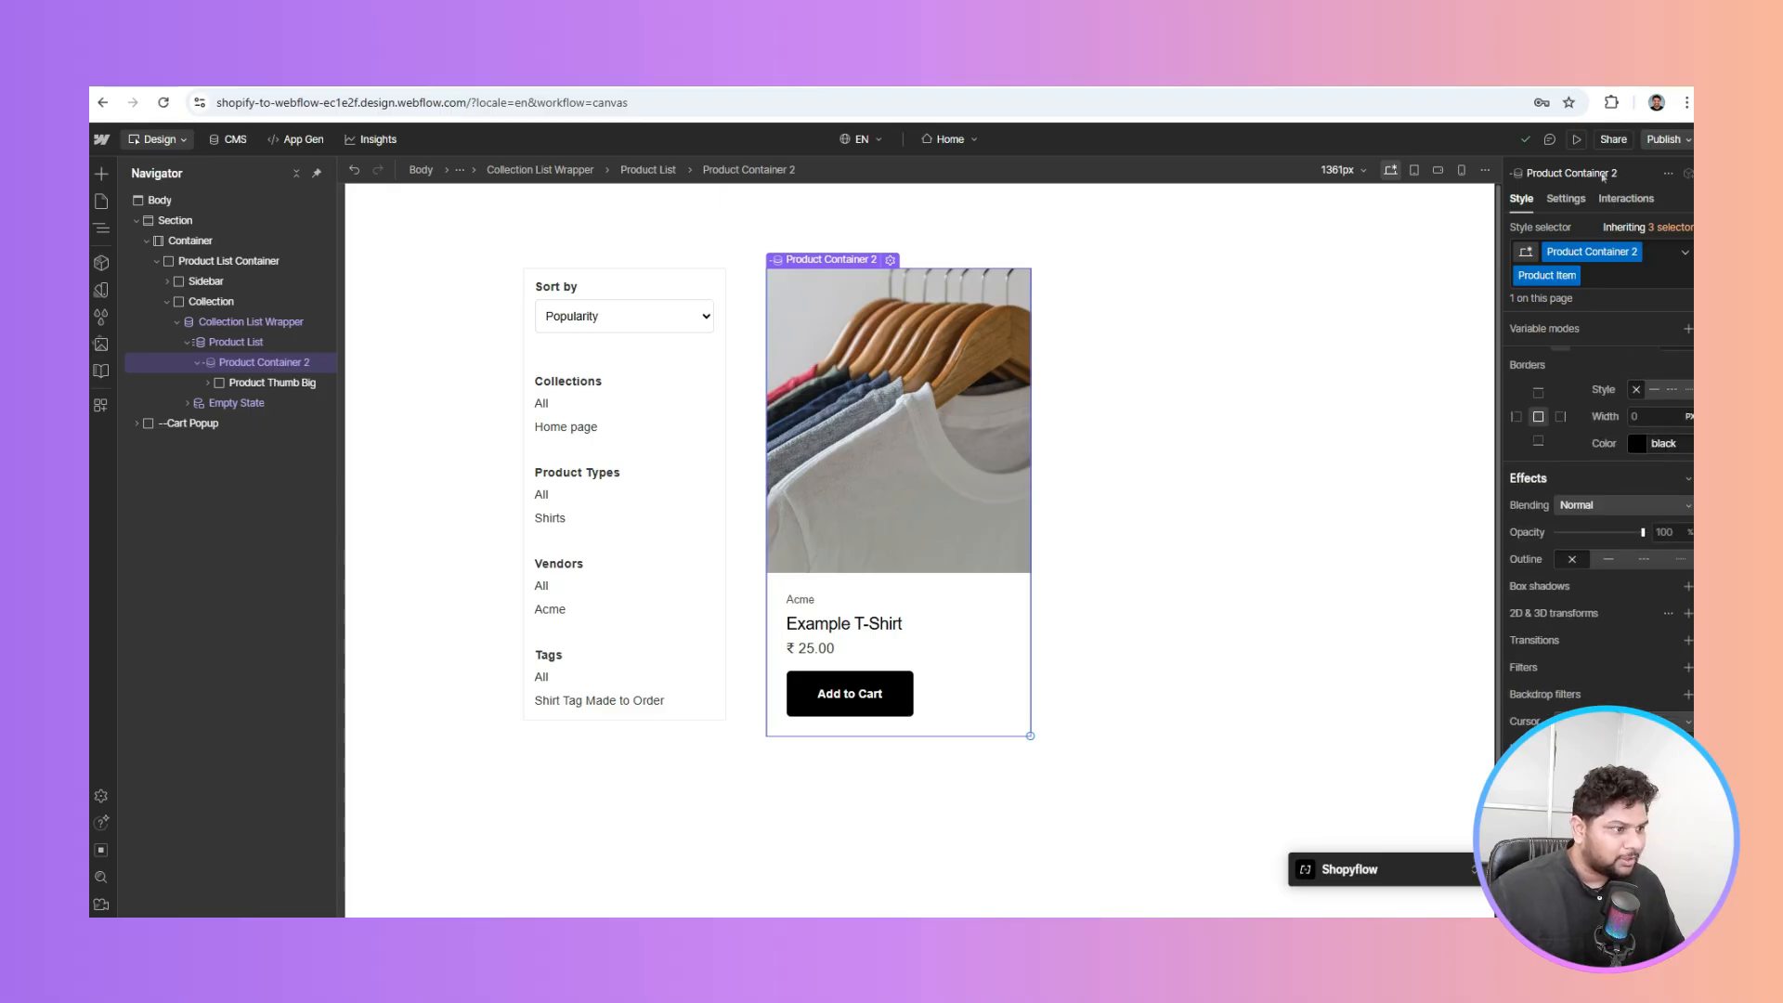
# Bind Product Container 2 to the Products 'Product ID' field and publish to the selected domains
pyautogui.click(1568, 197)
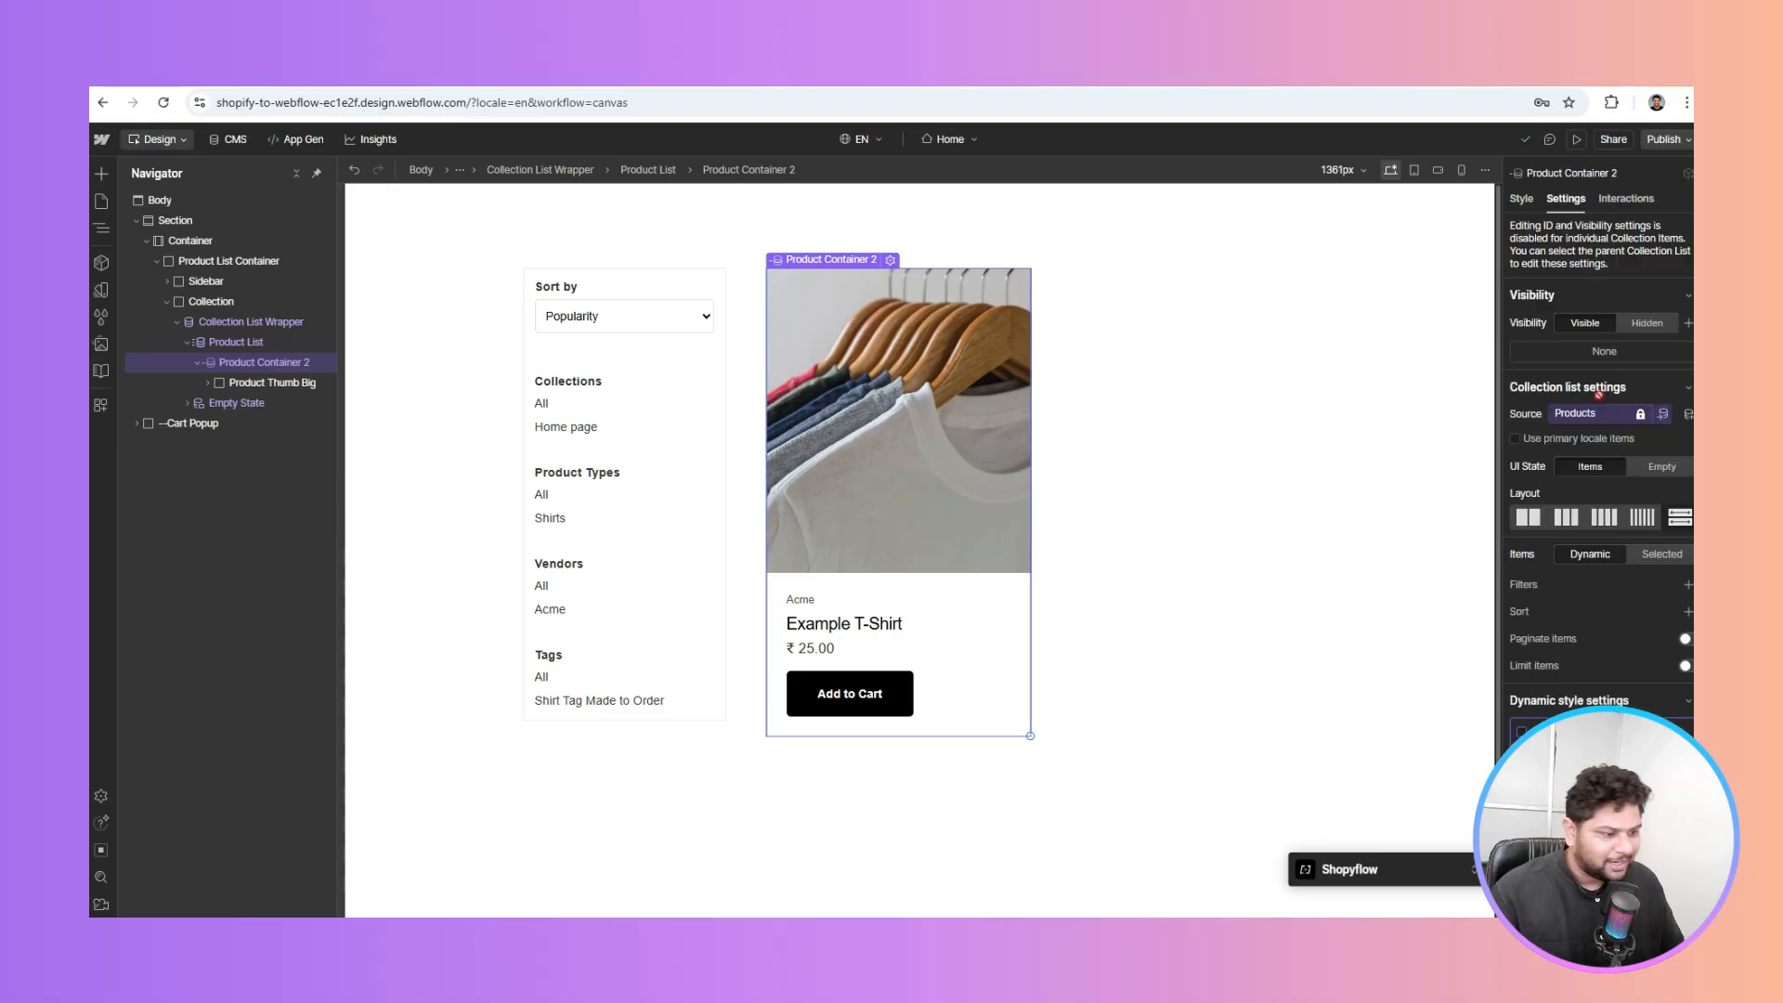
pyautogui.scroll(-2, 1586, 442)
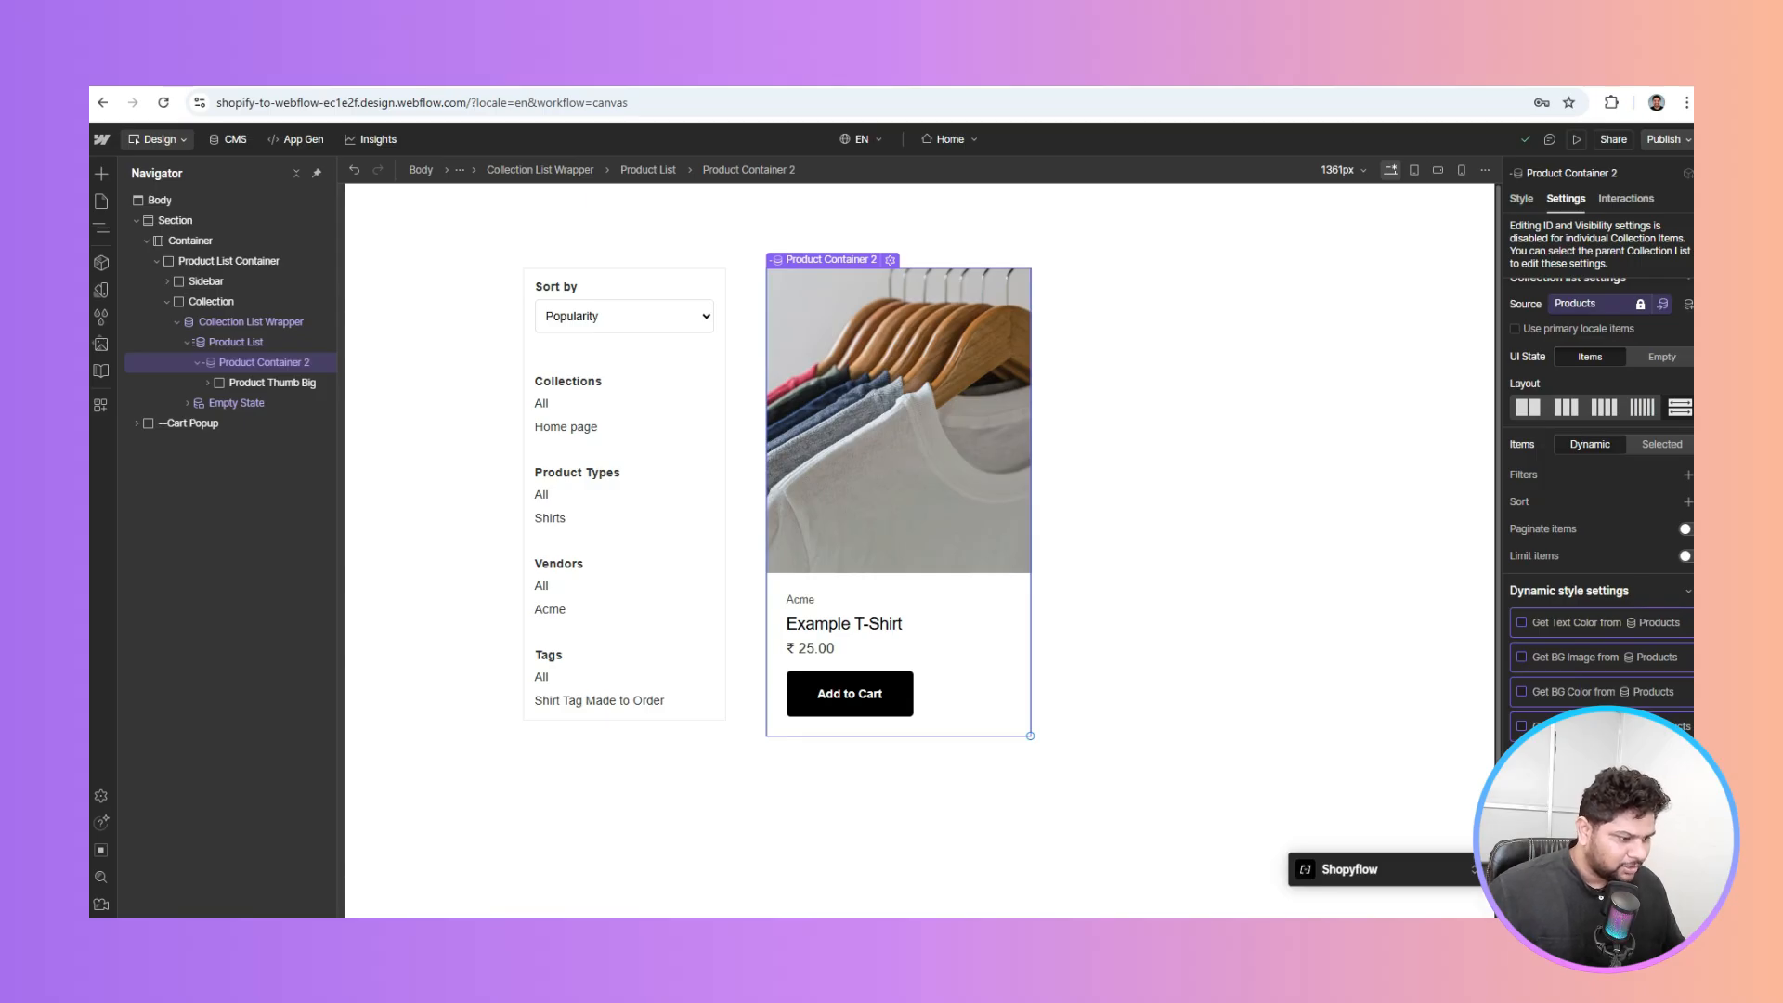
pyautogui.click(1672, 841)
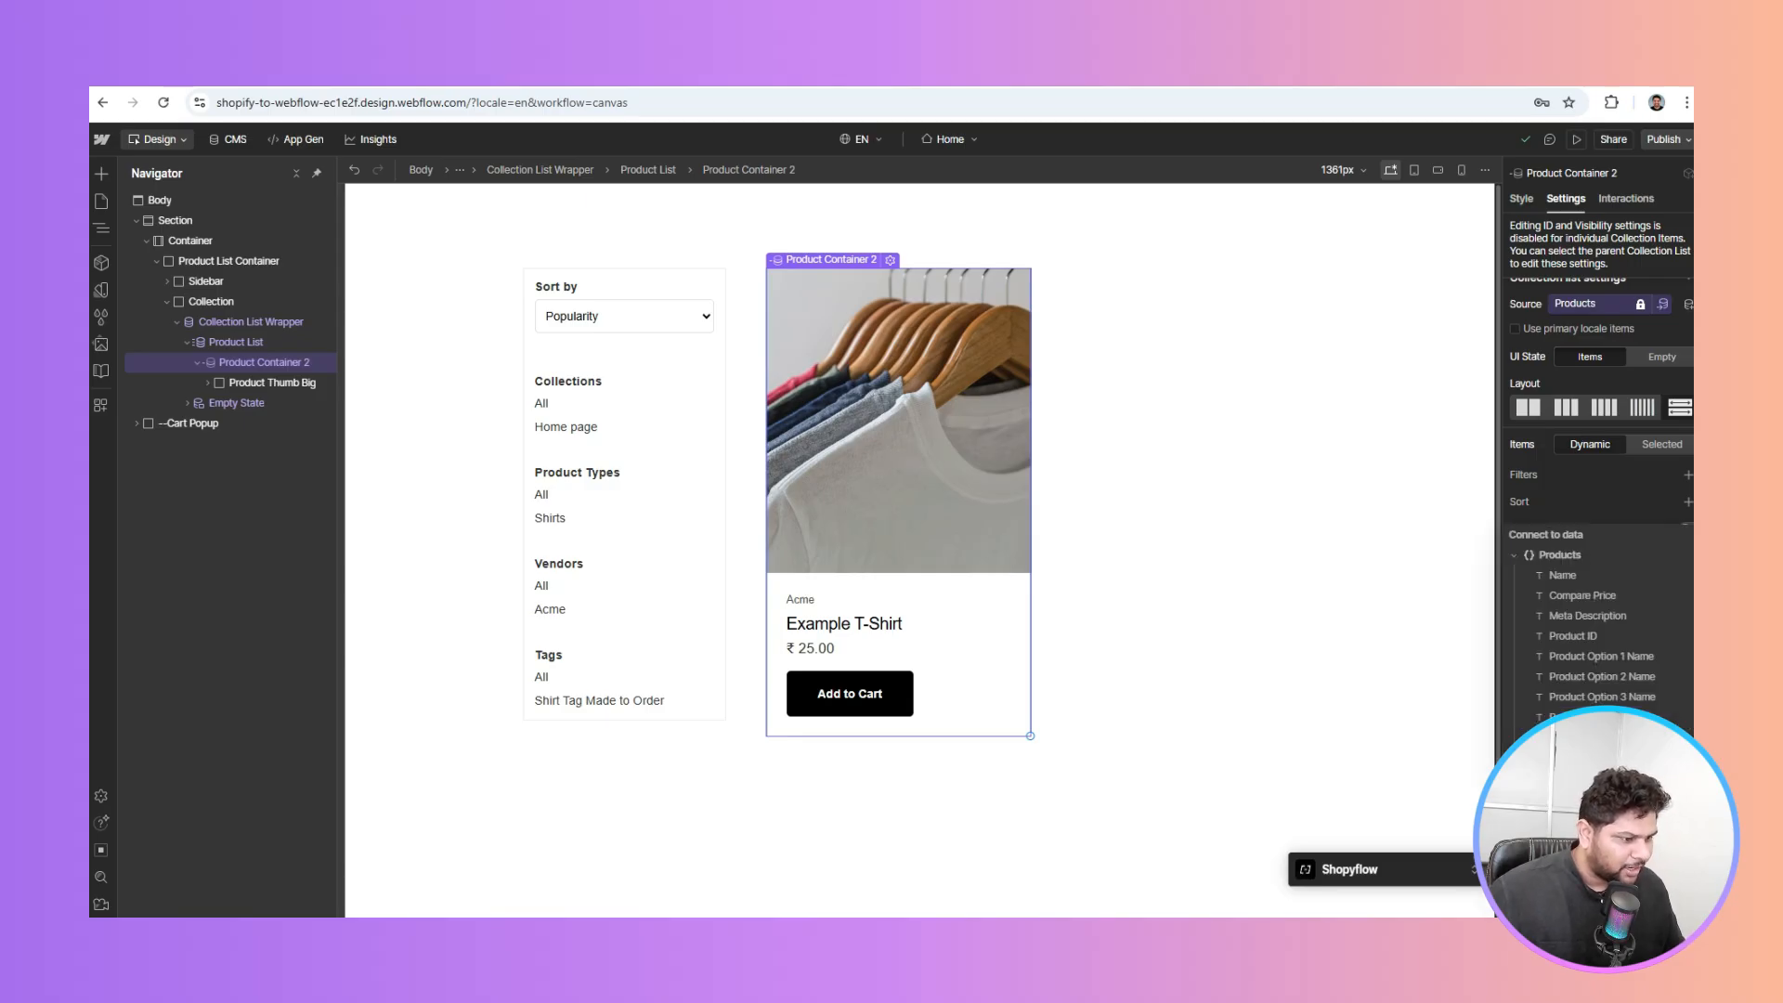
pyautogui.click(1580, 640)
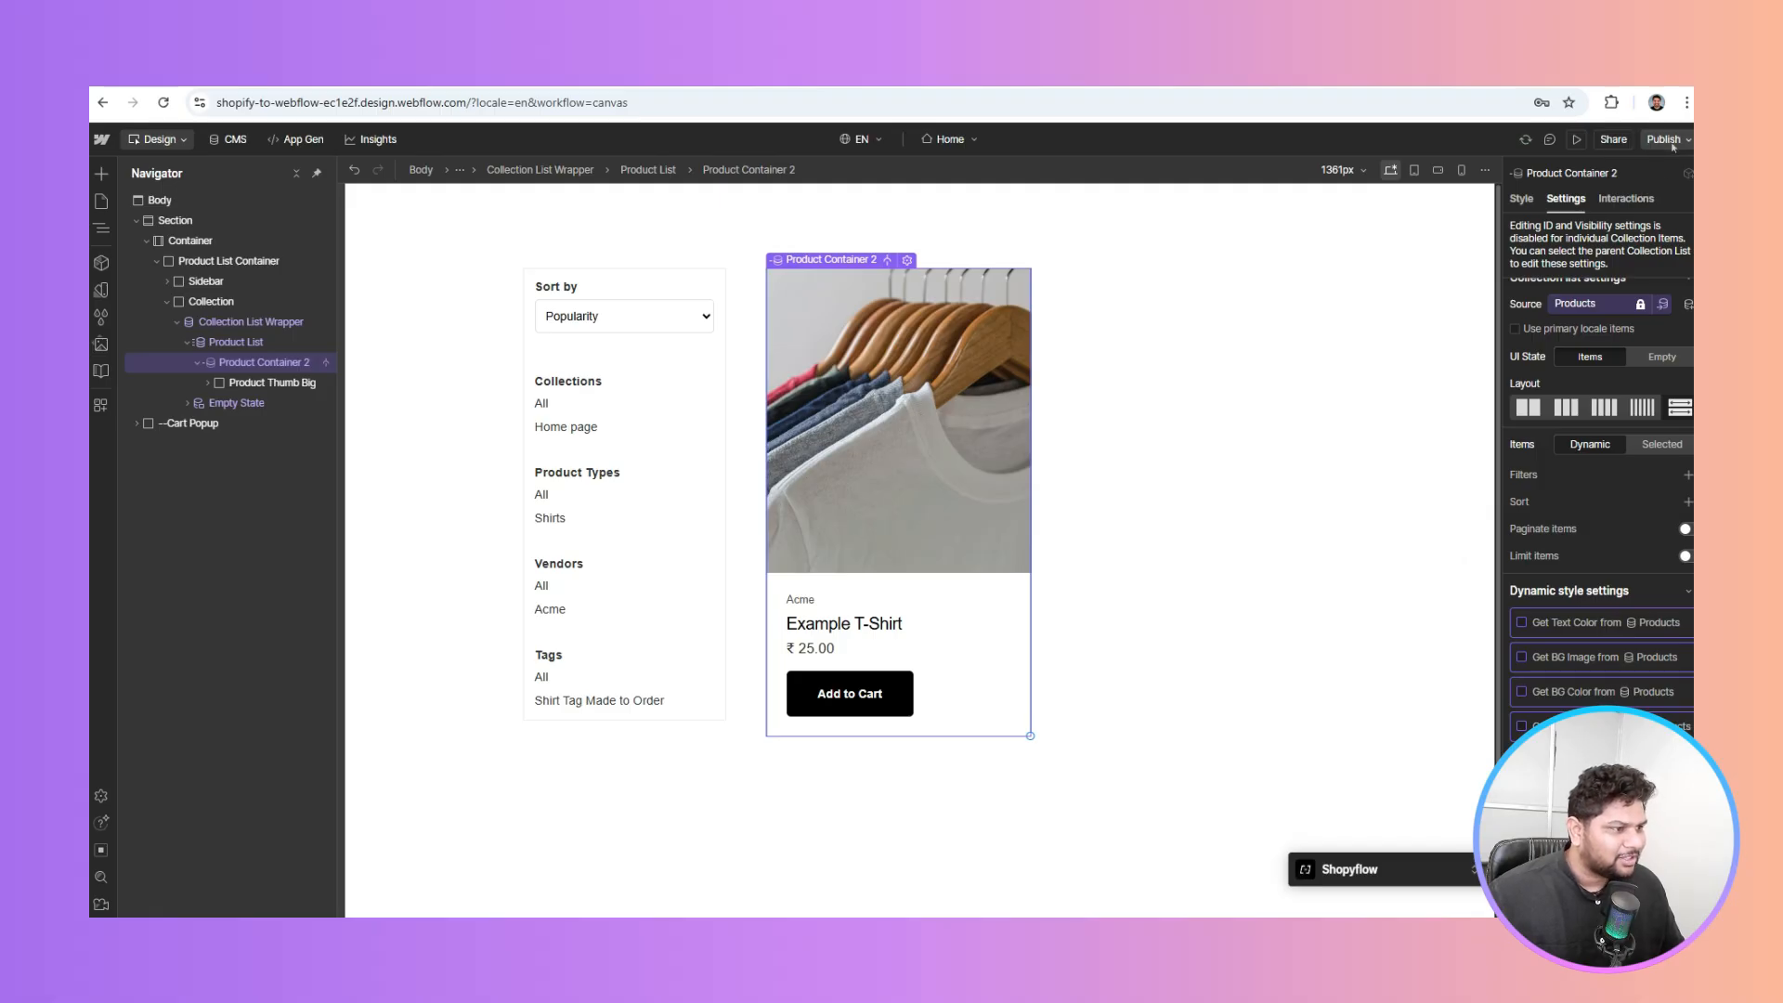
pyautogui.click(1663, 139)
pyautogui.click(1600, 407)
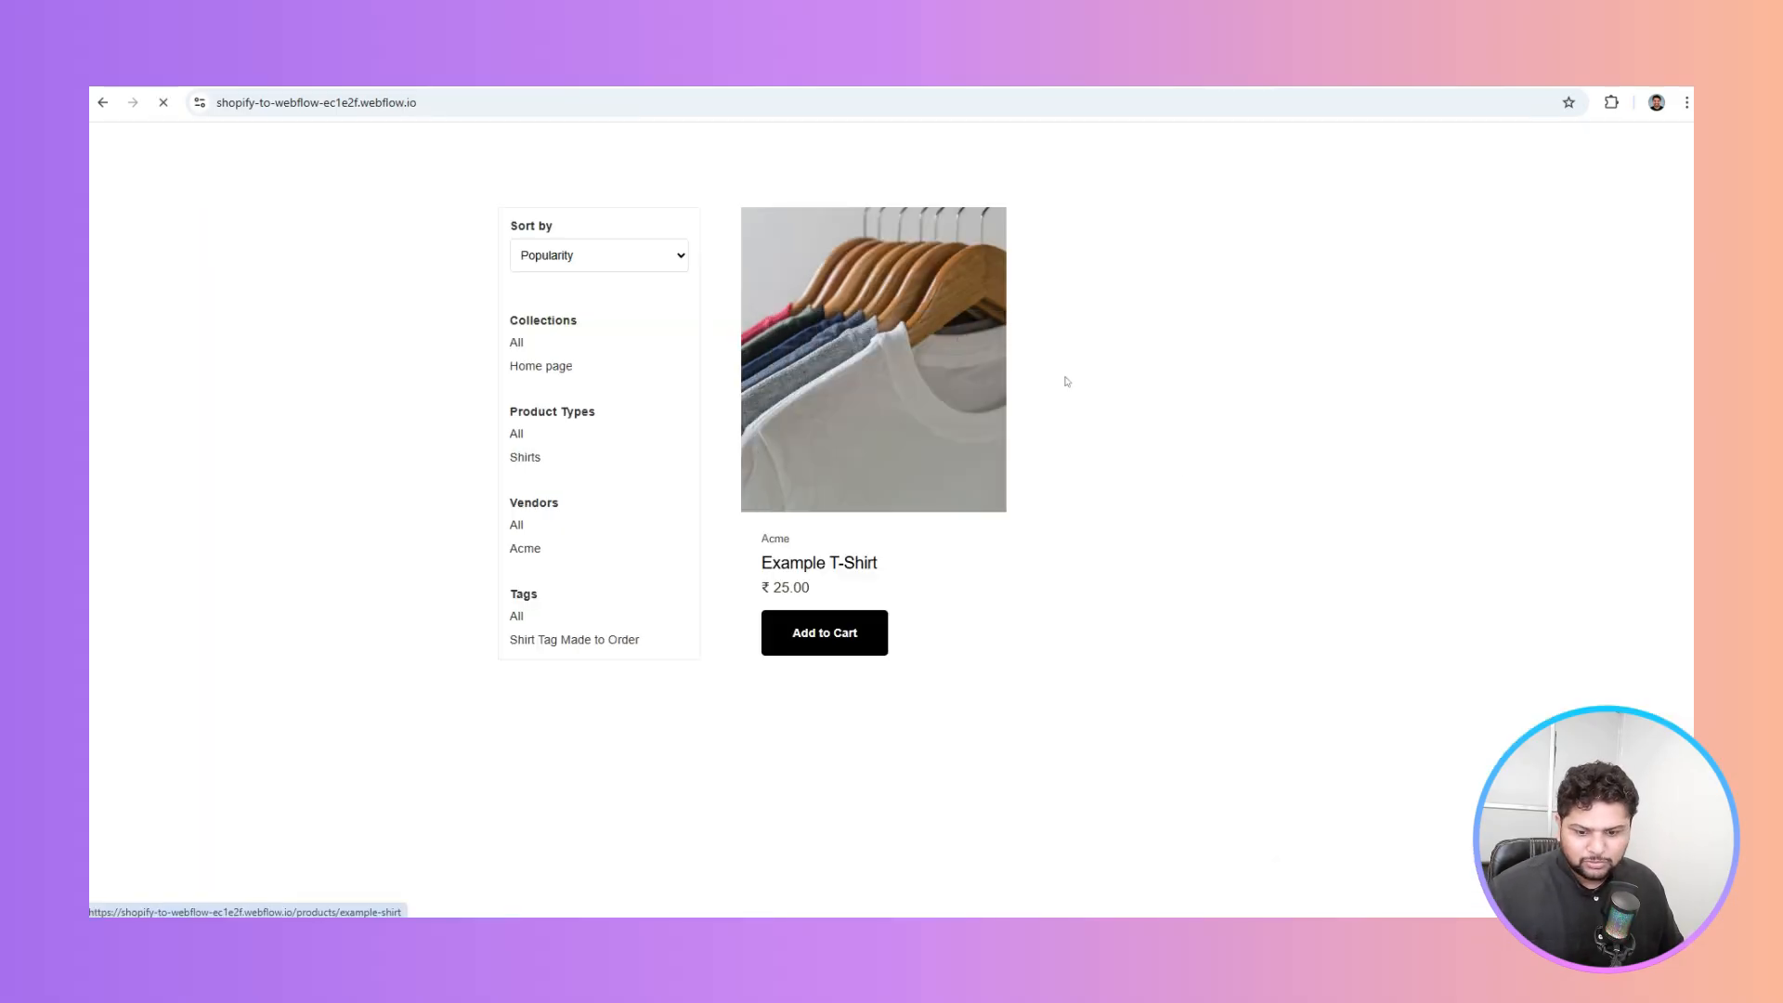
# Add the Example T-Shirt to the cart and proceed to checkout, reaching the store password page
pyautogui.click(839, 653)
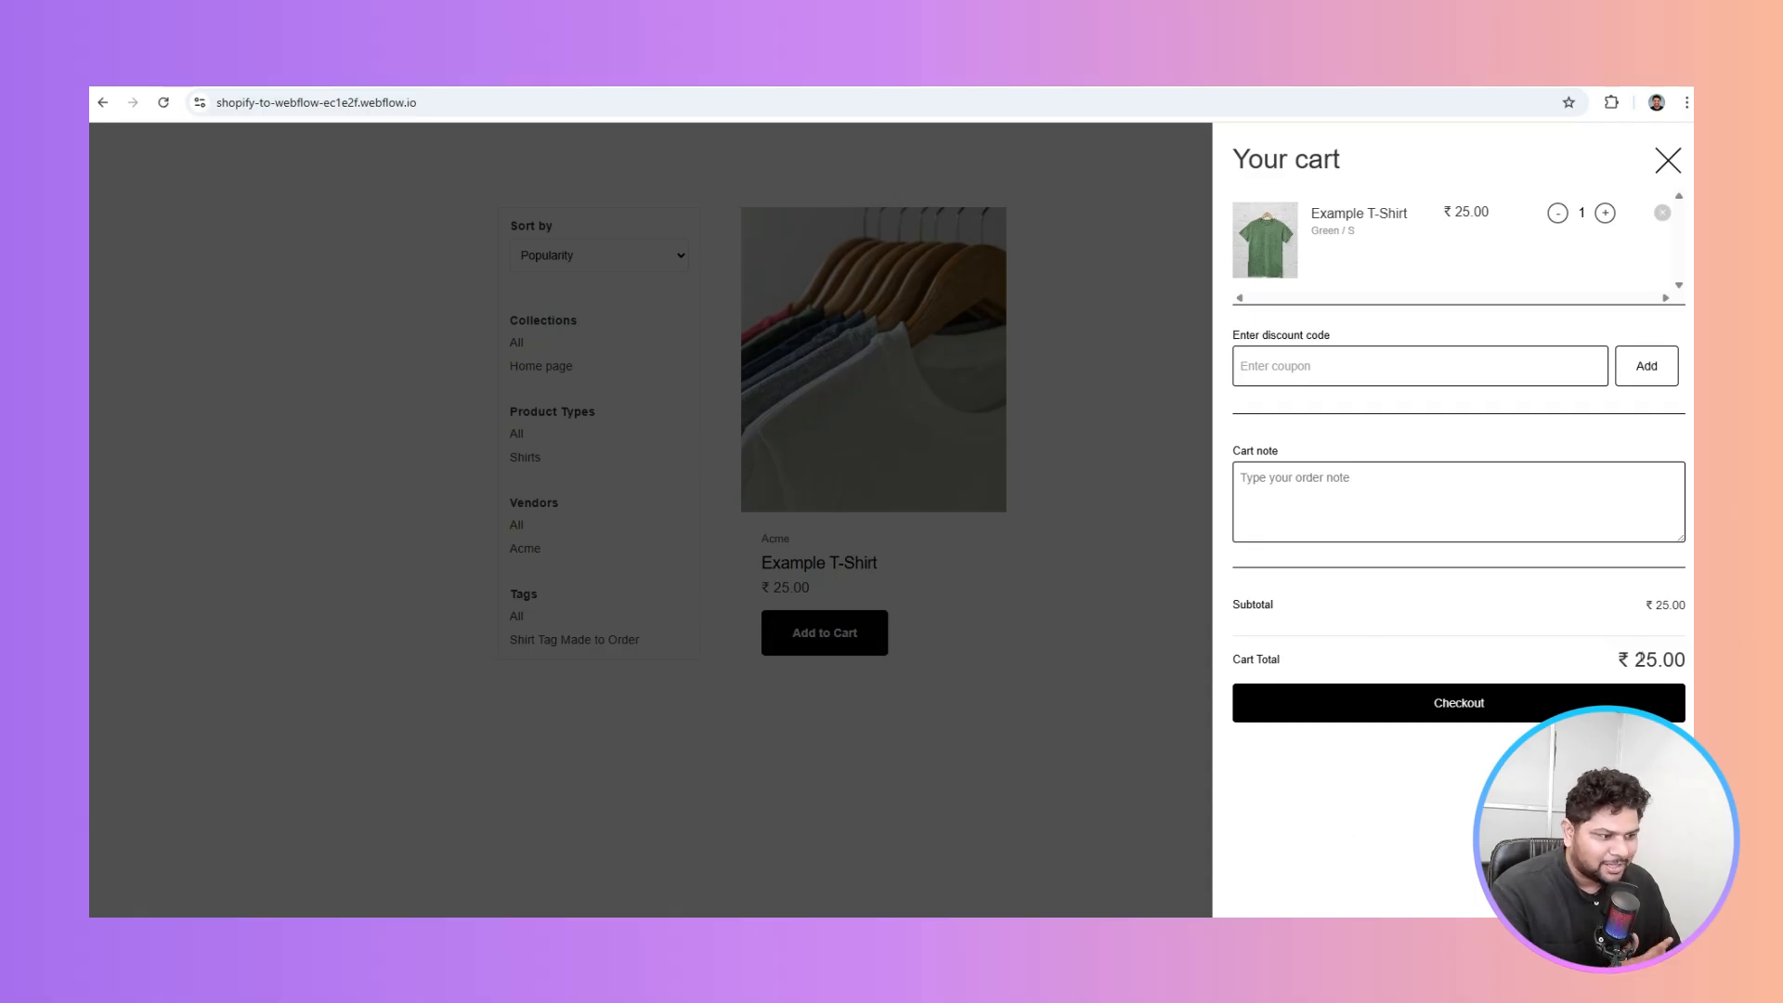
pyautogui.click(1458, 716)
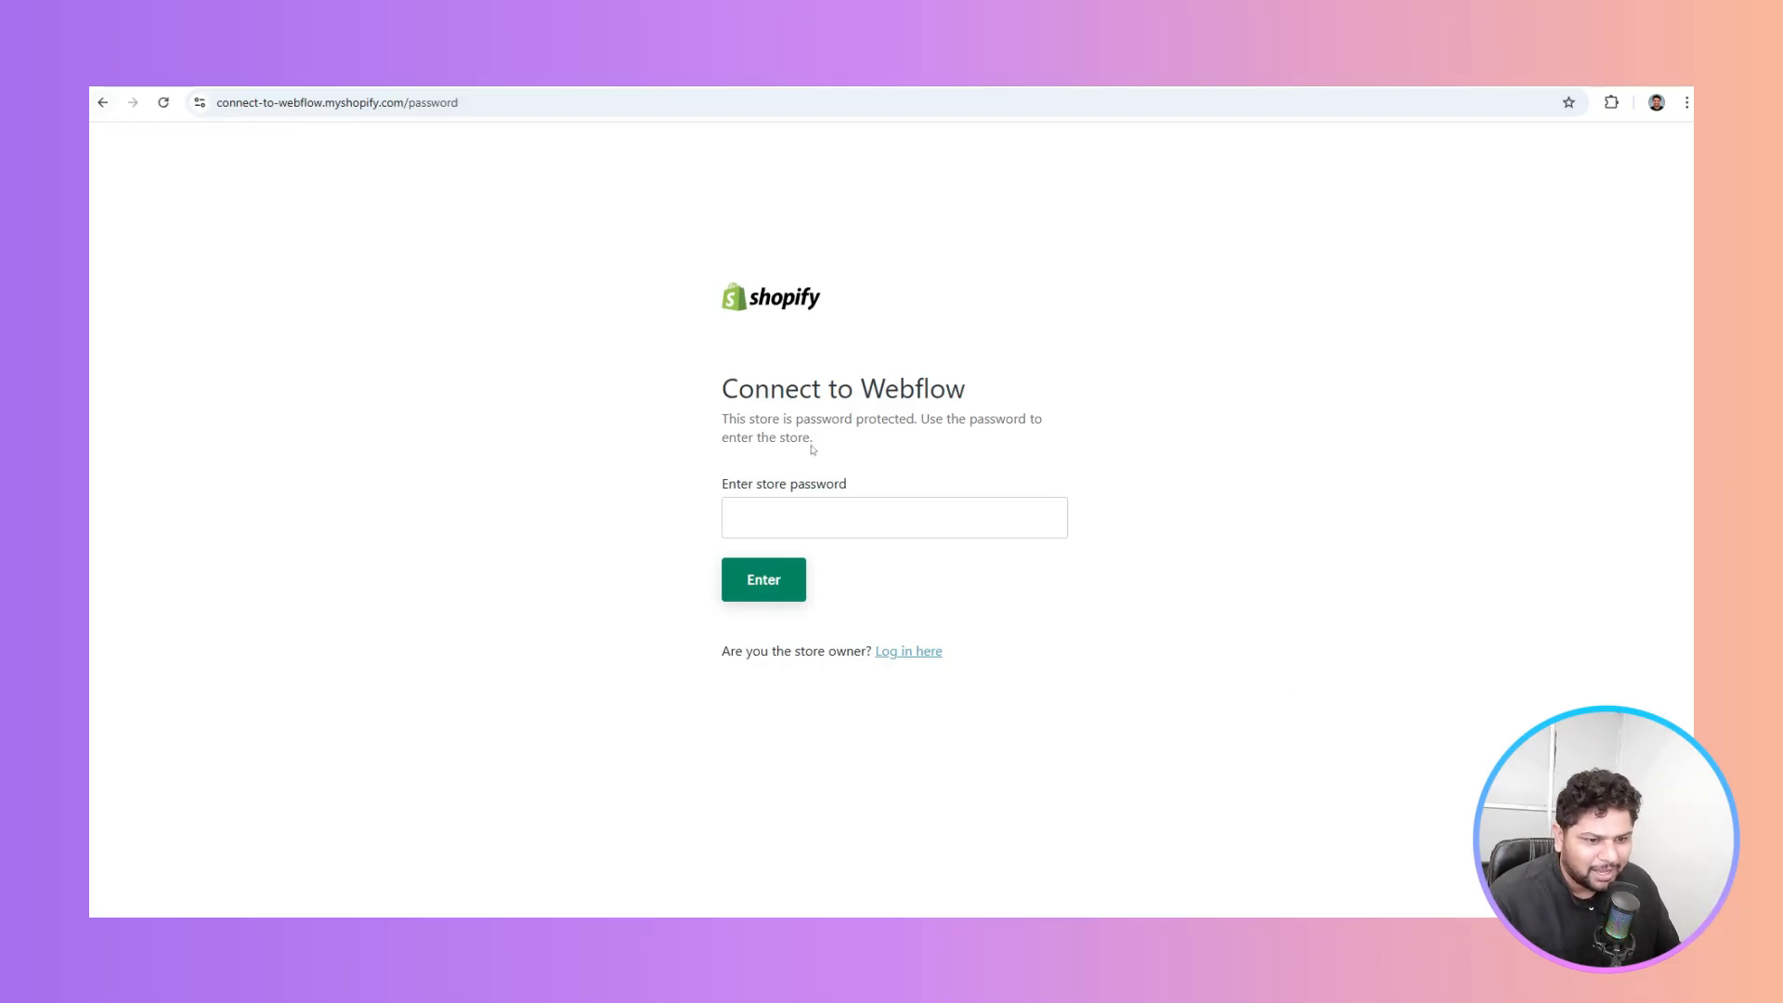
pyautogui.click(850, 530)
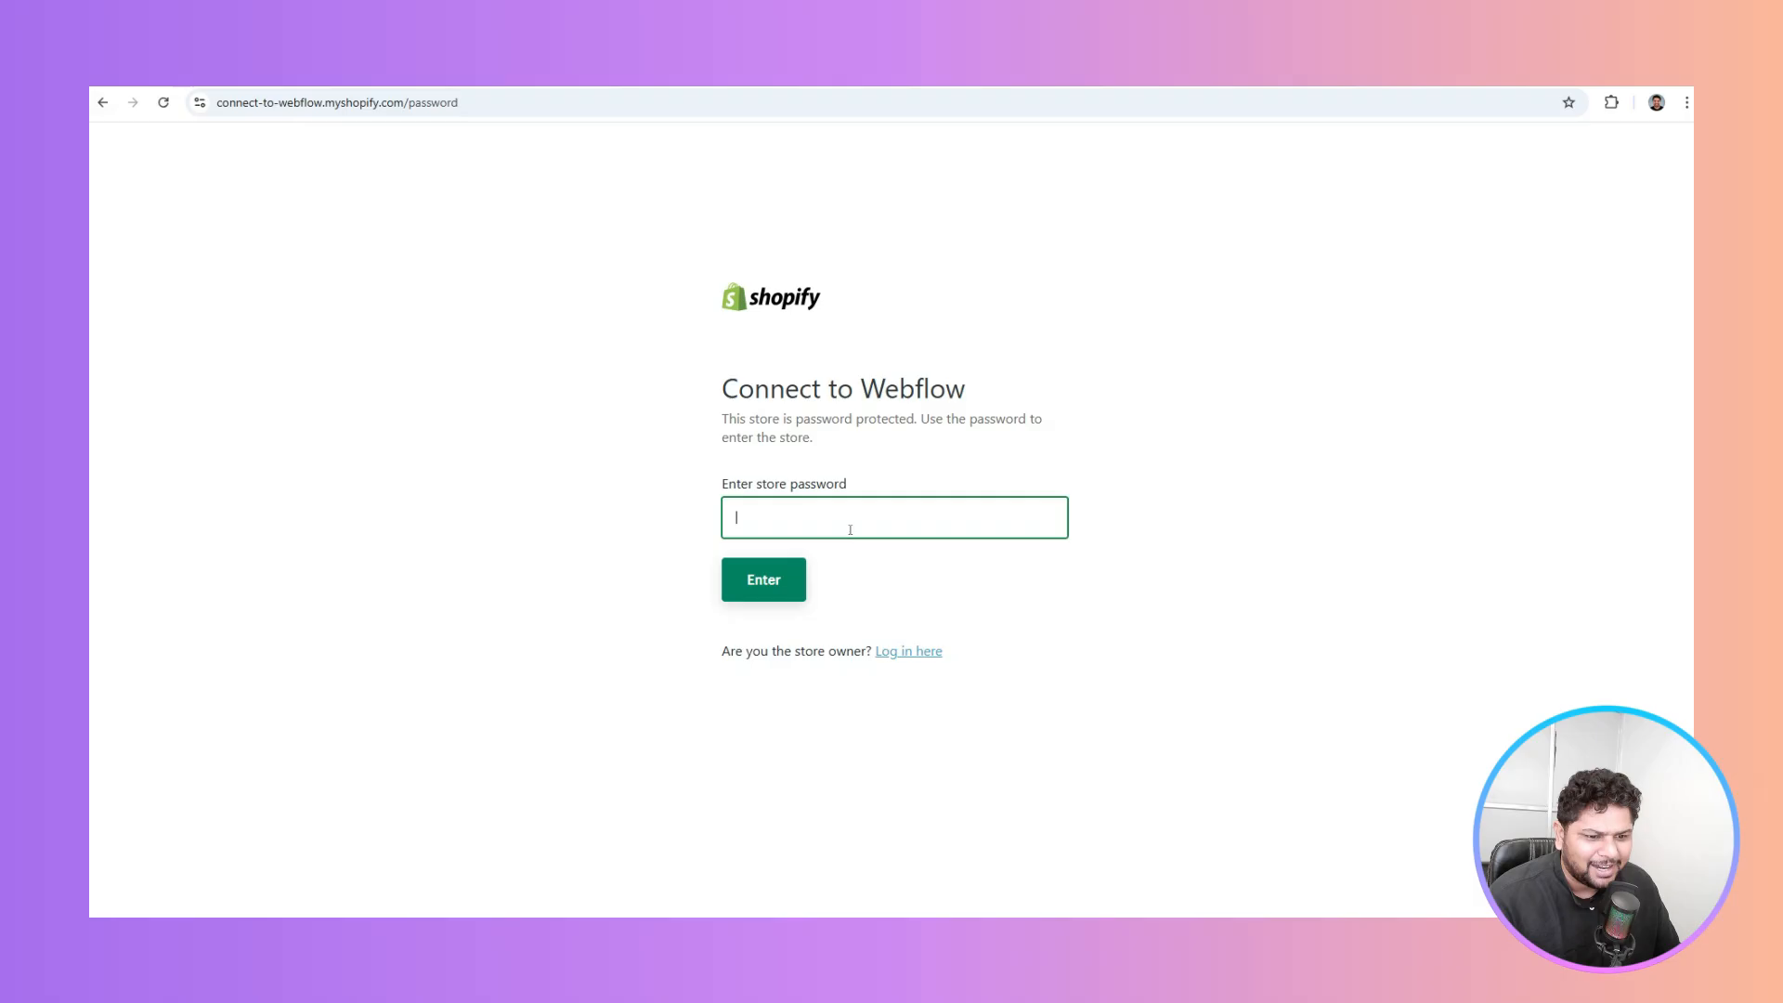
# Return to the listing and open the Example T-Shirt product page with the debugger collapsed
pyautogui.click(102, 102)
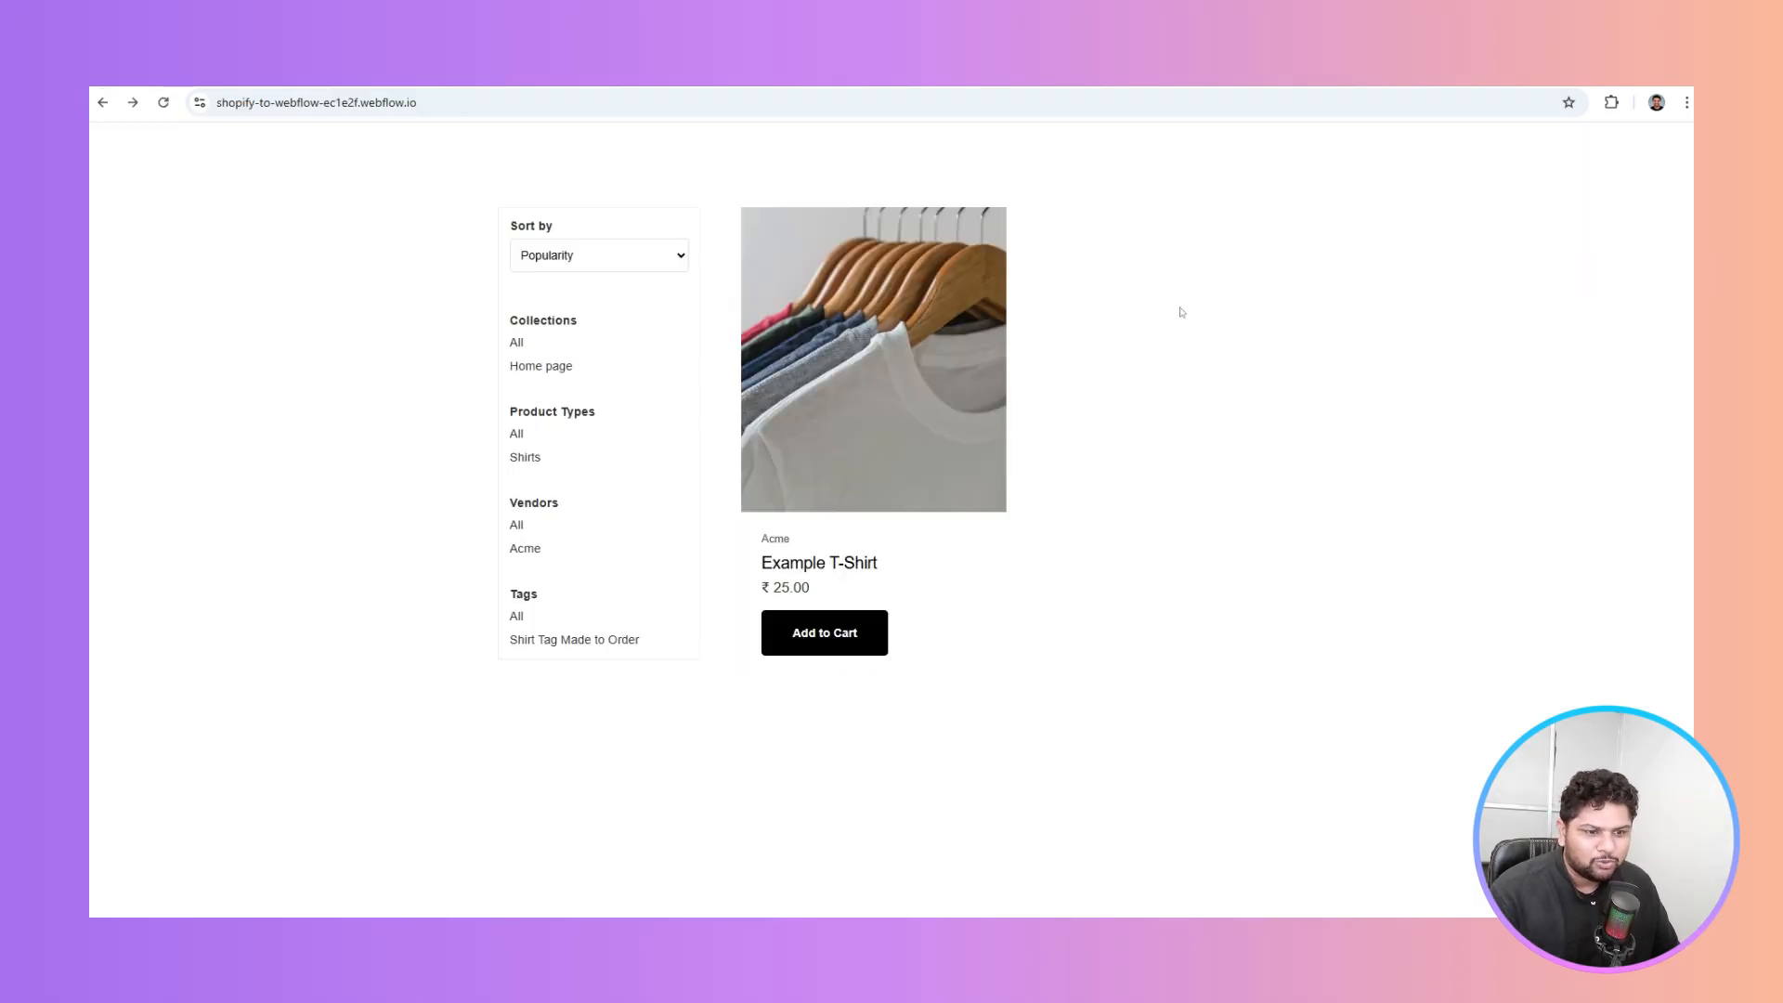
pyautogui.click(862, 378)
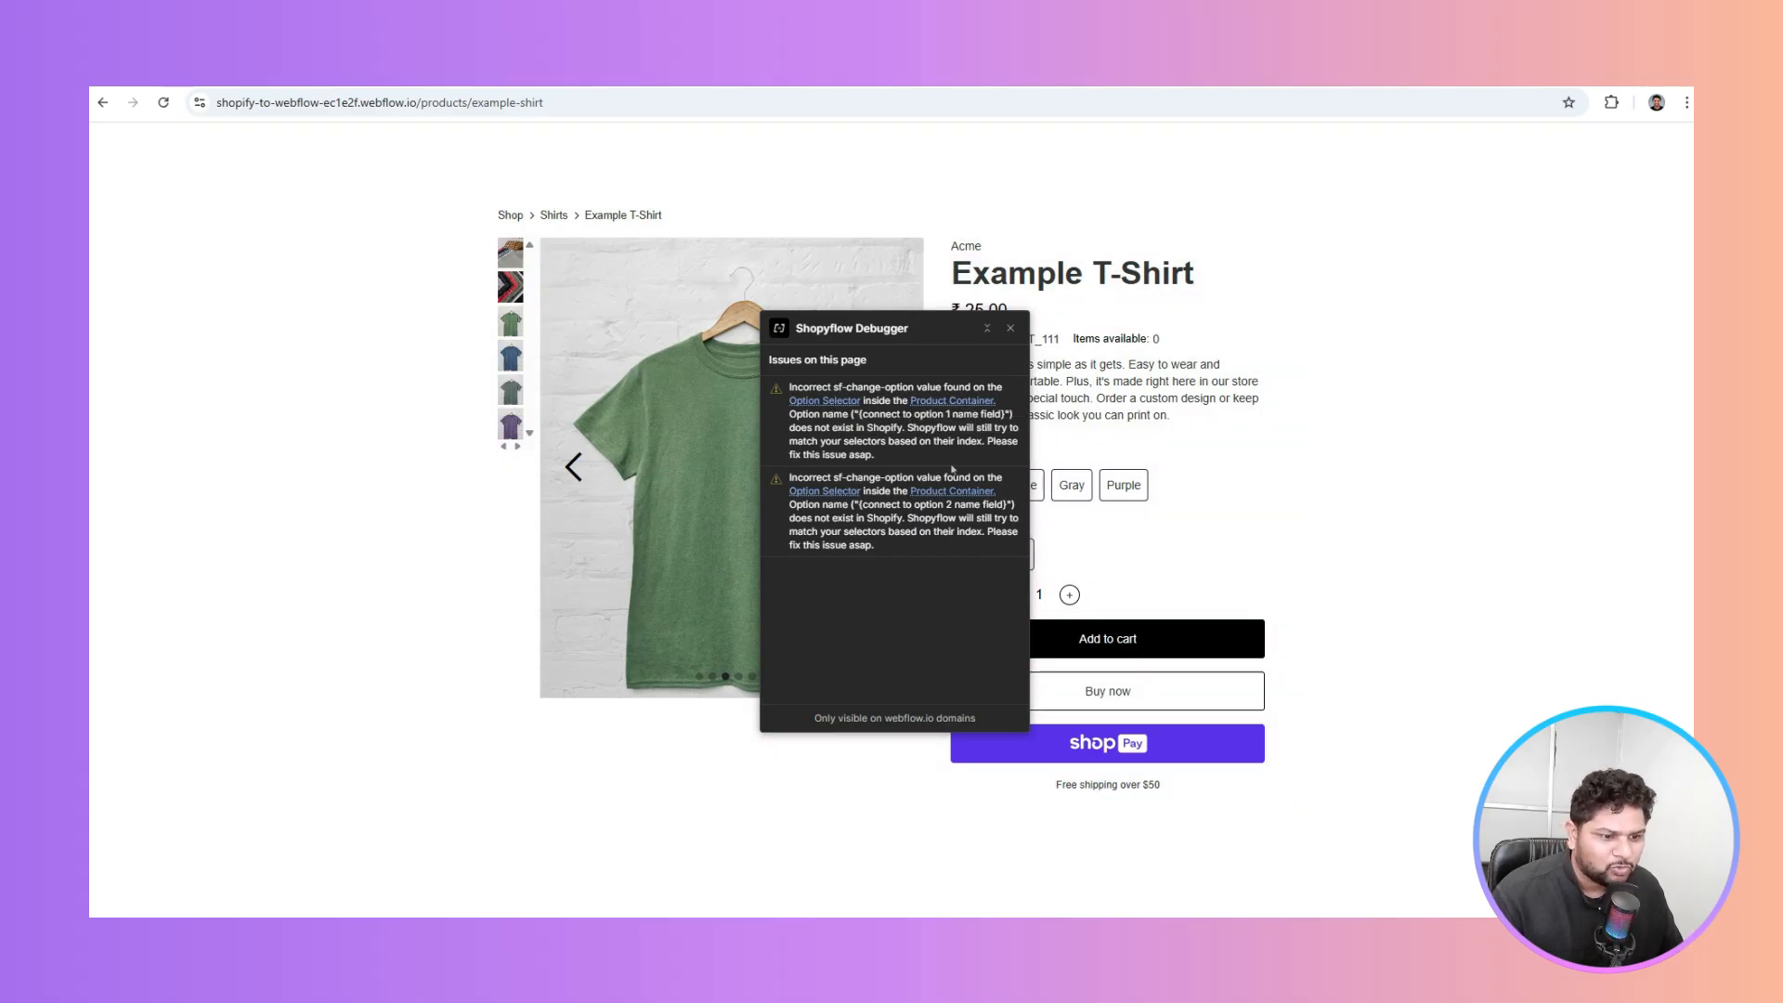
pyautogui.click(987, 328)
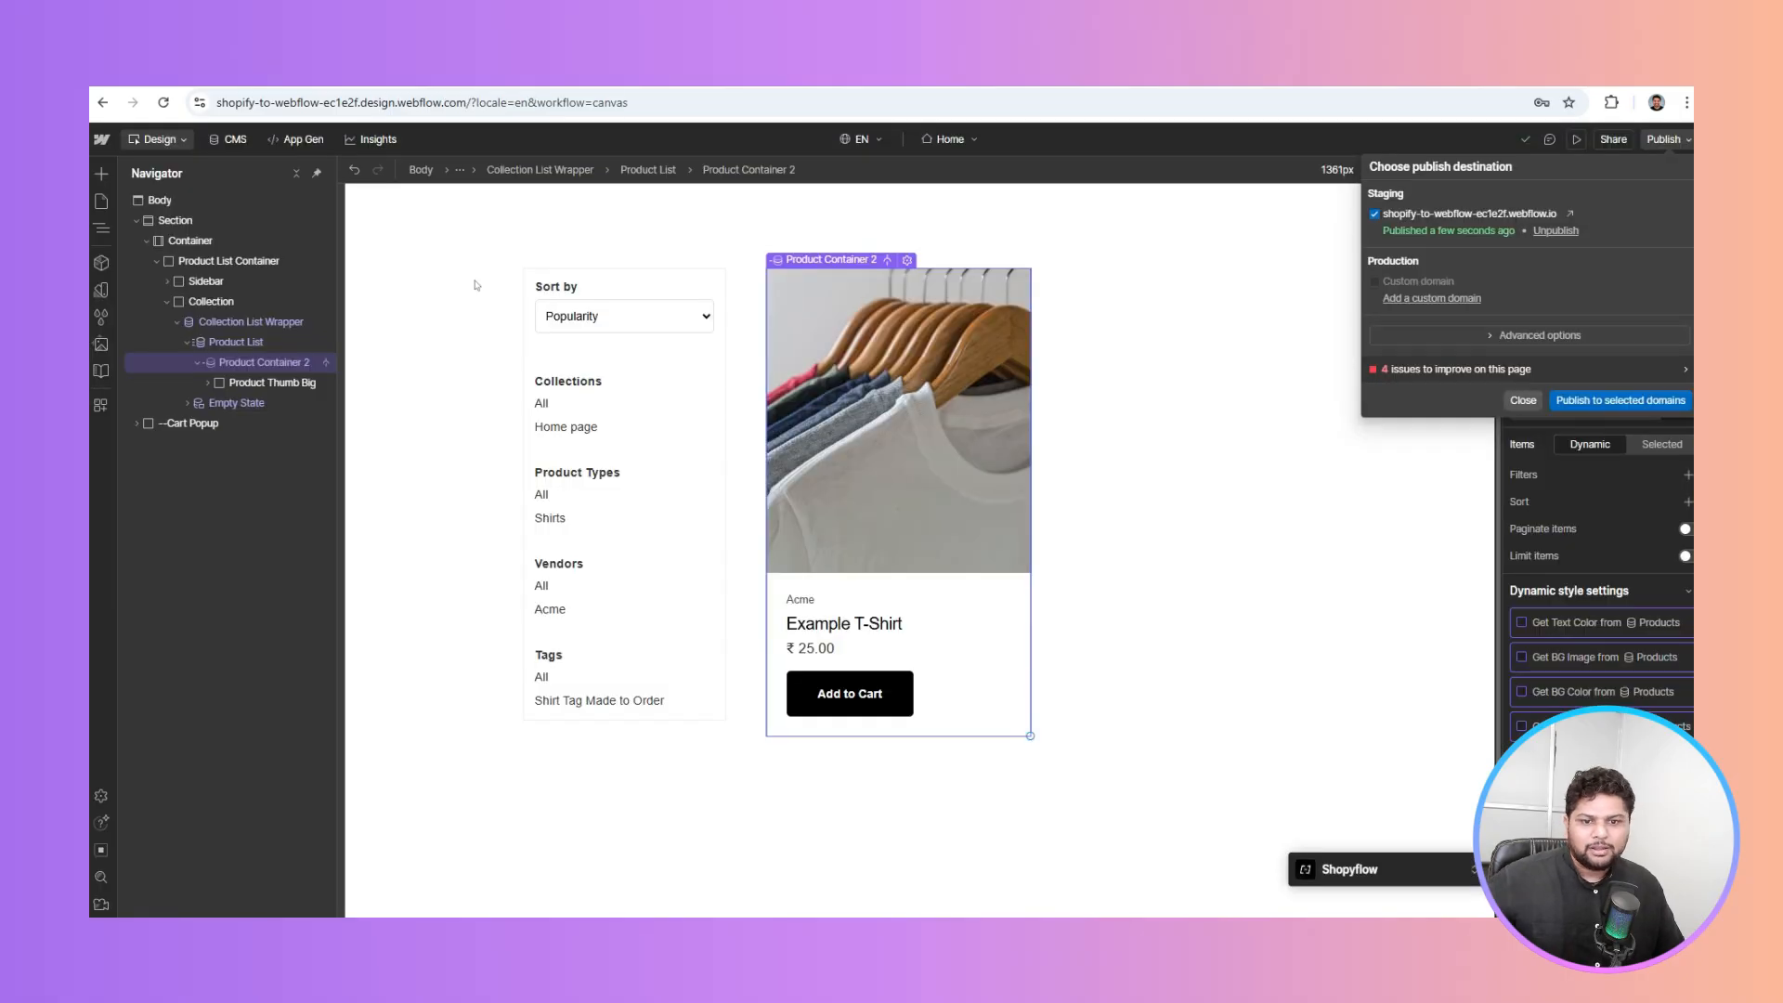
pyautogui.press('Escape')
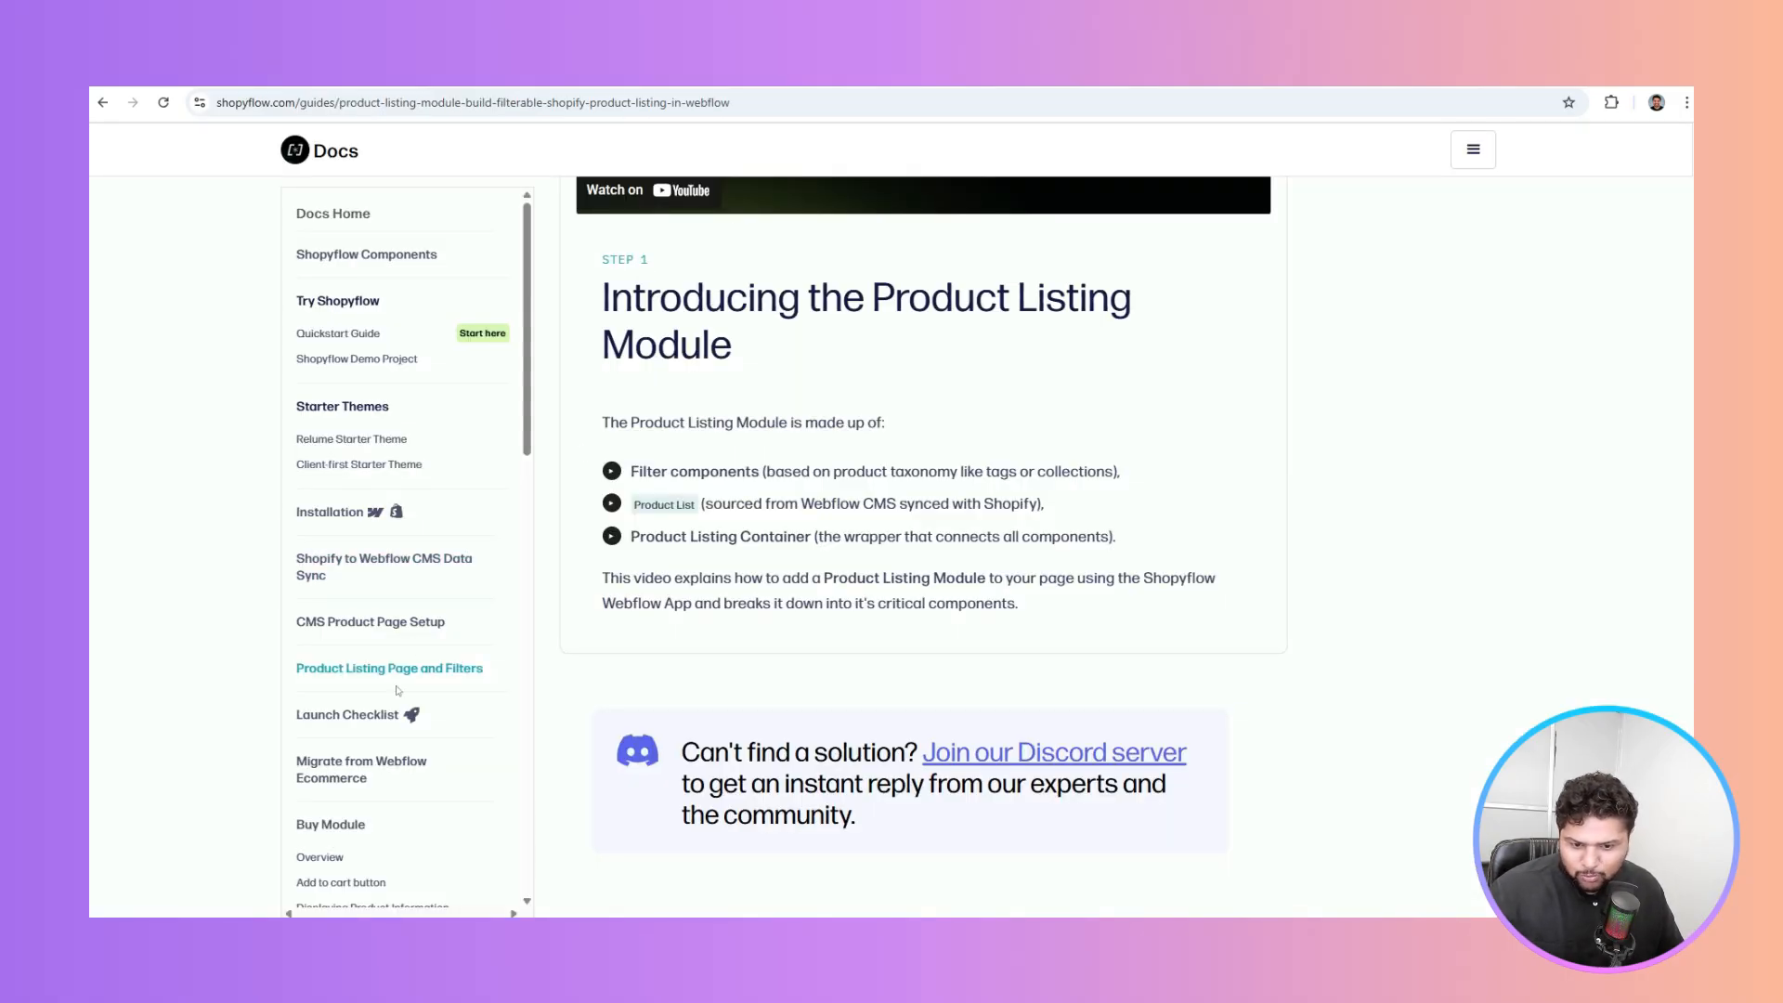
# Open the Launch Checklist guide in the docs and read through its first step
pyautogui.click(380, 714)
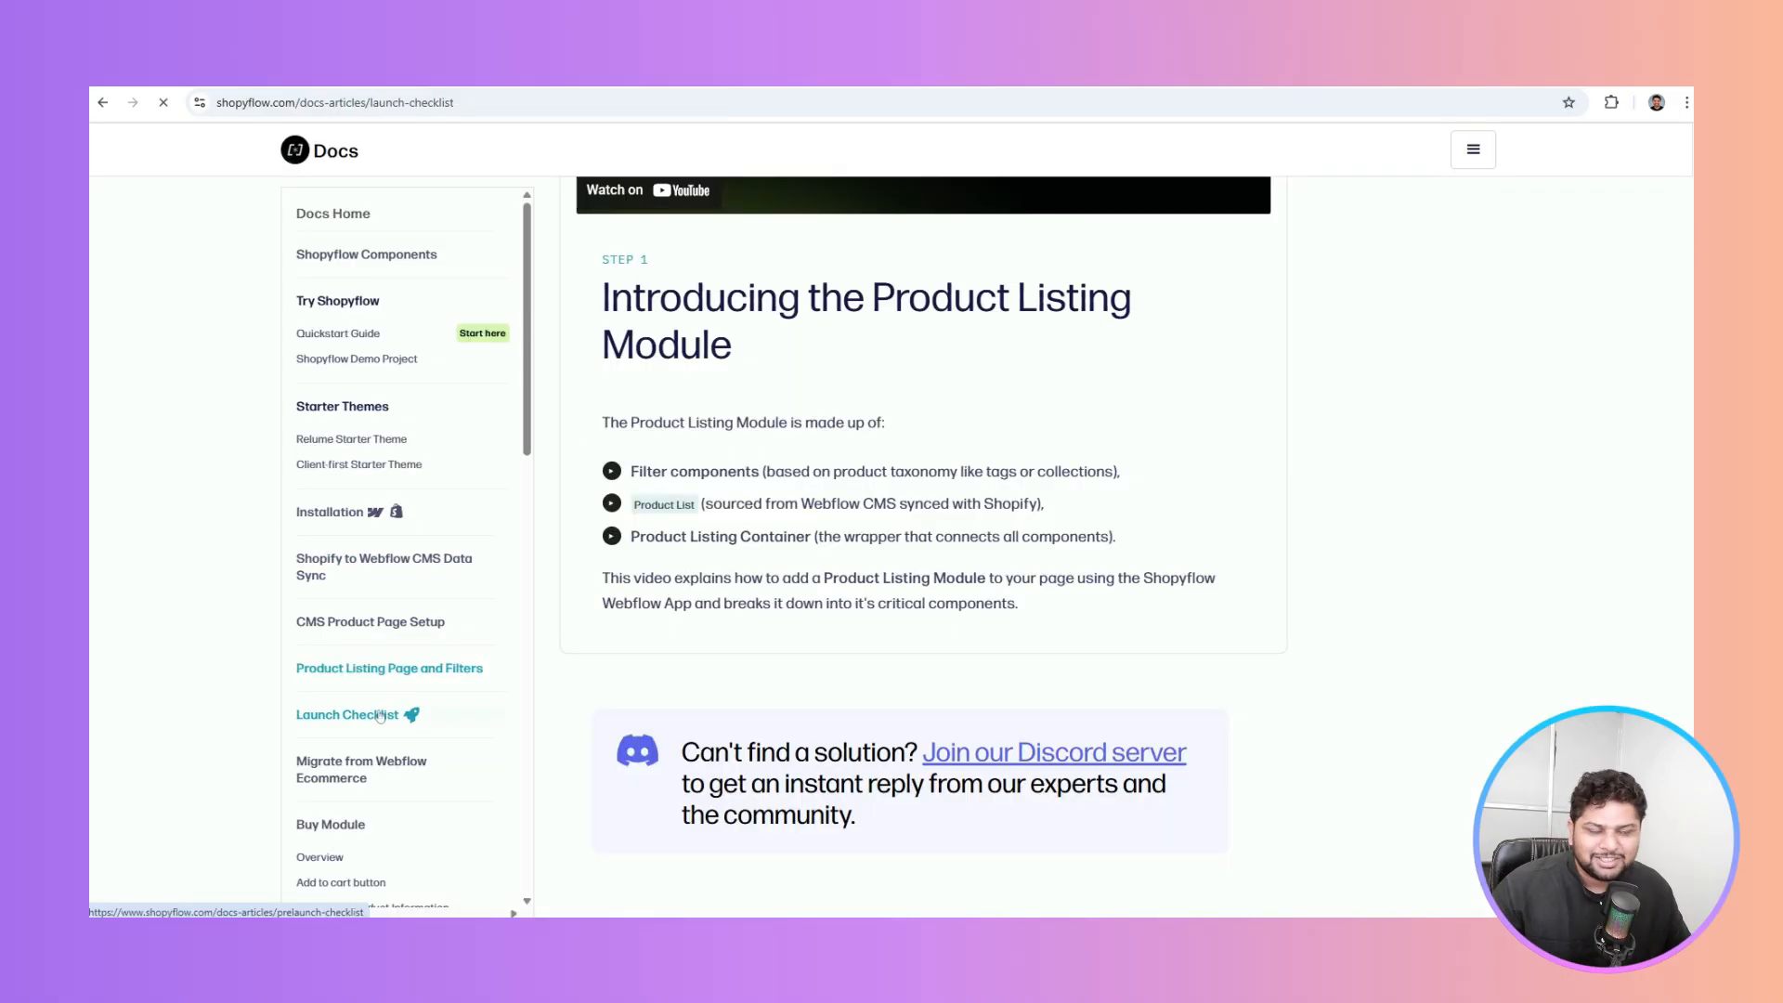
pyautogui.scroll(-2, 785, 375)
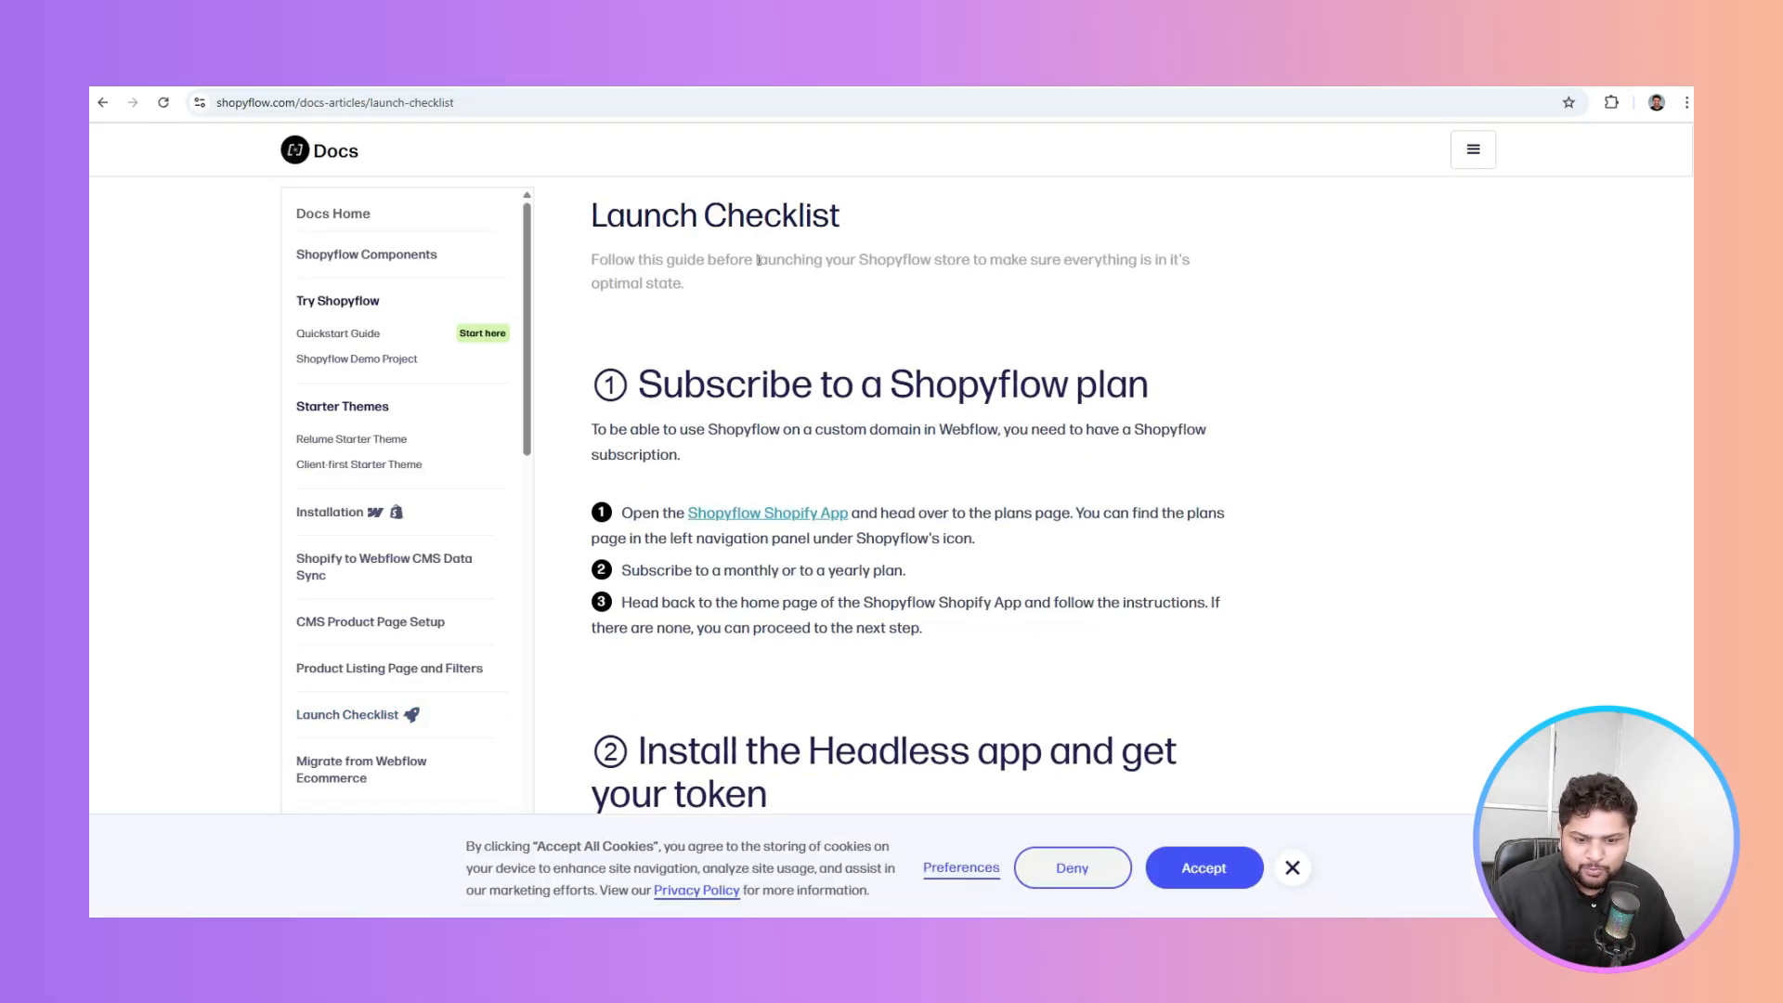
pyautogui.scroll(-1, 759, 261)
pyautogui.moveTo(915, 299); pyautogui.dragTo(1149, 301)
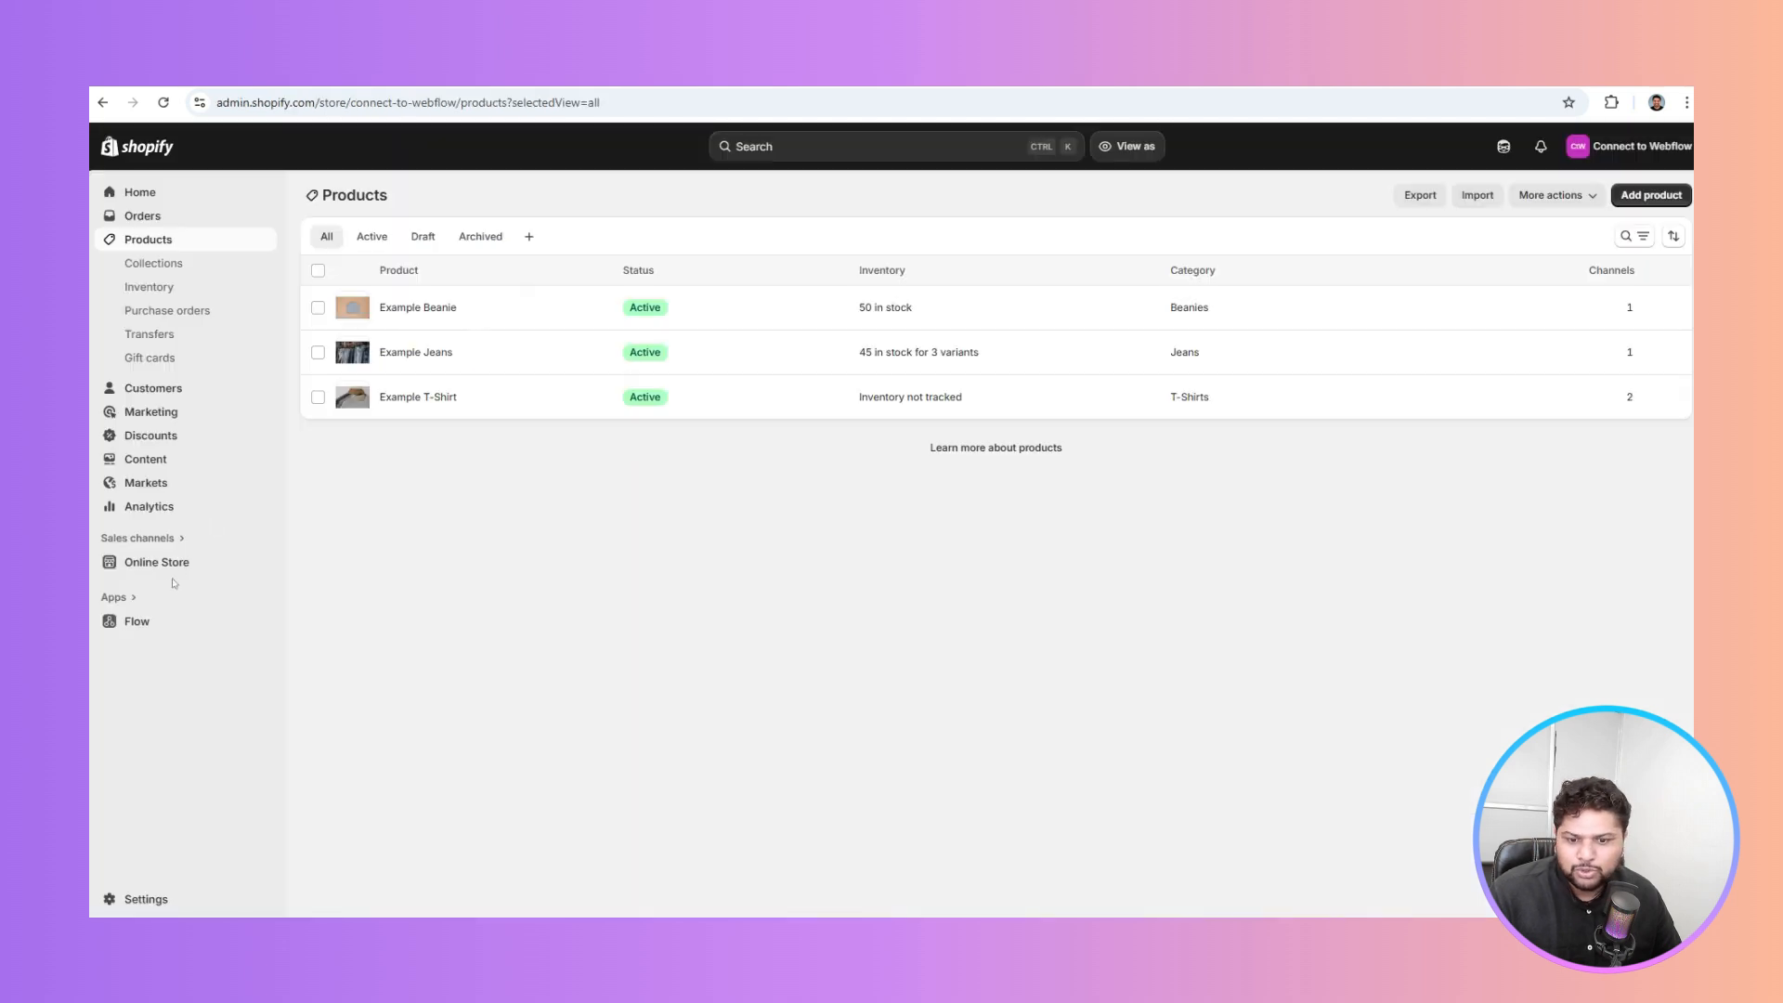
# Check that Home page is the only collection, then open the Shopyflow app in Shopify Admin
pyautogui.click(171, 621)
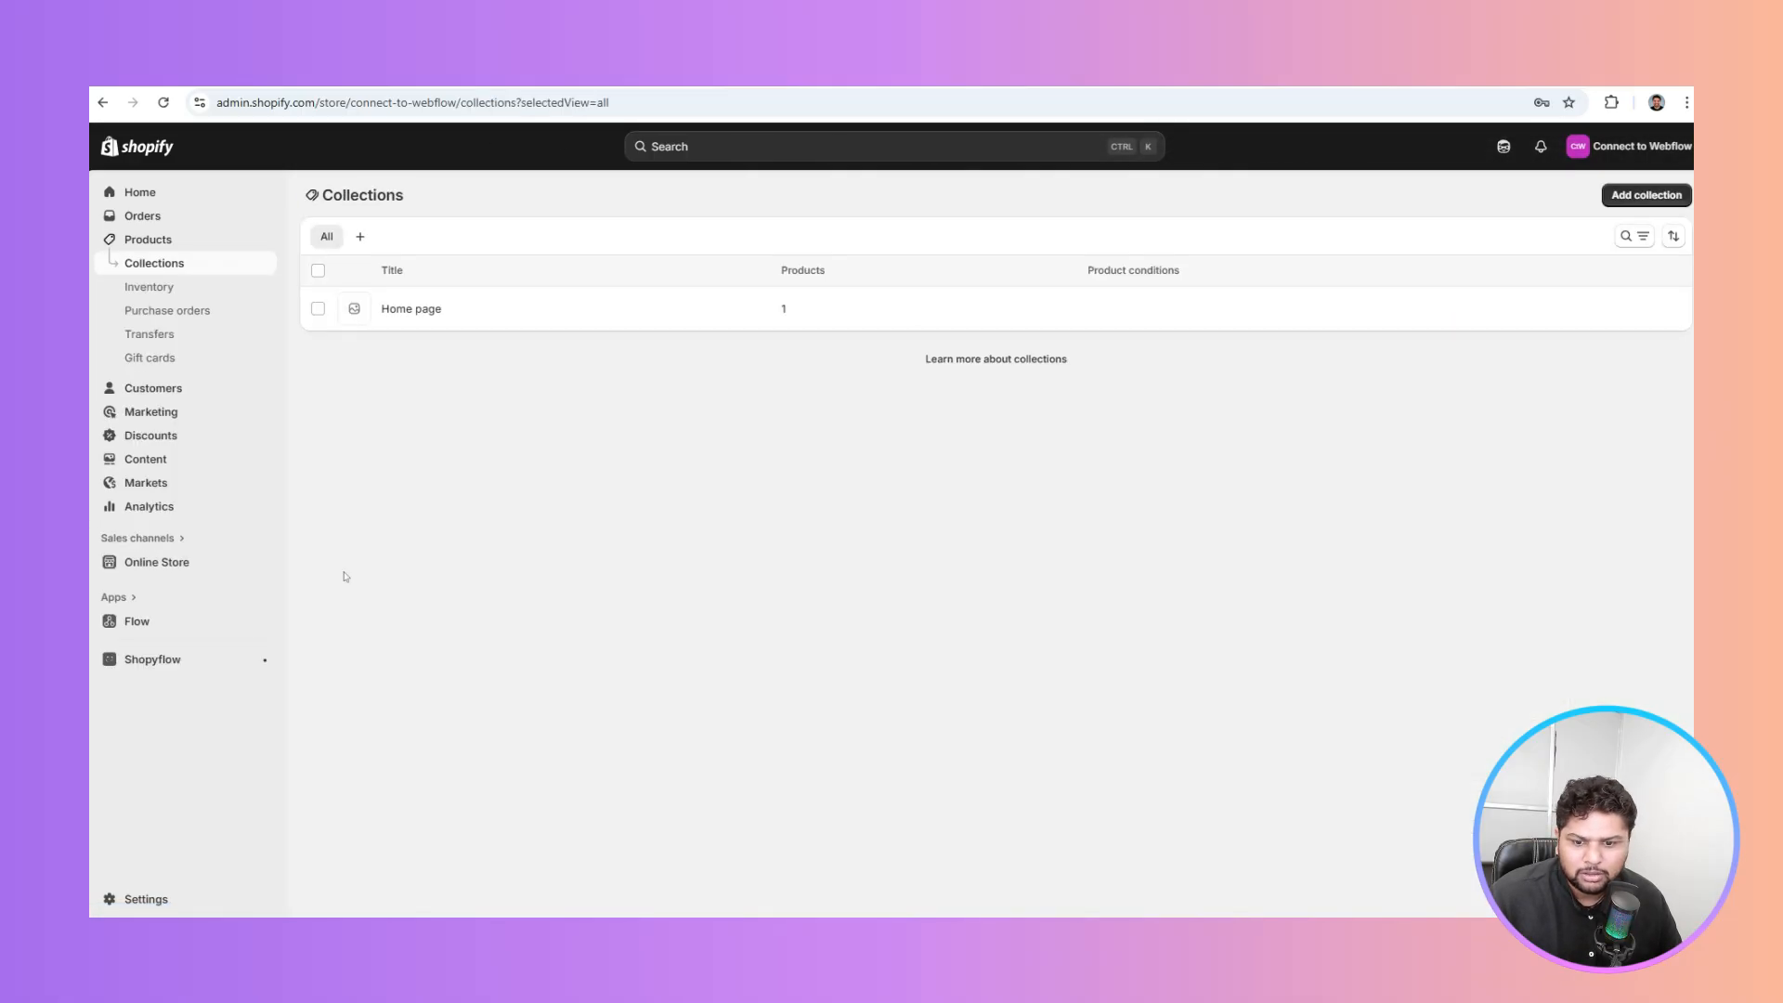
pyautogui.click(152, 660)
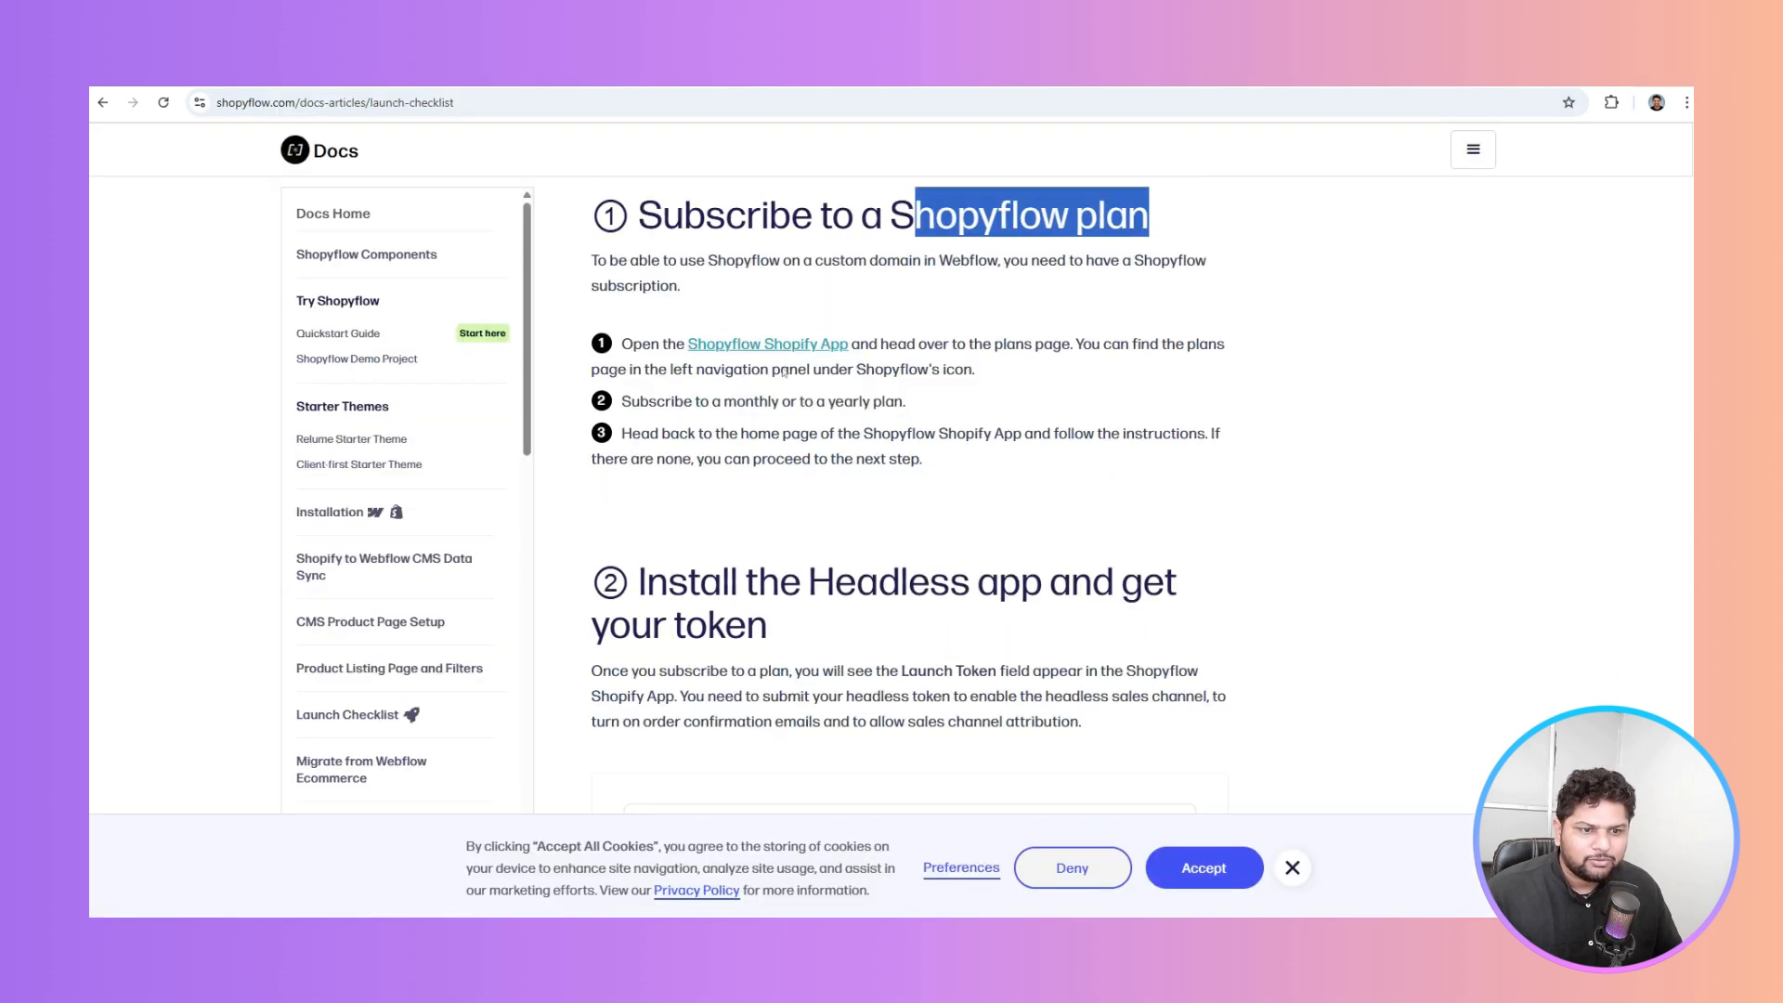
# Read the checklist's Shopyflow plan and domain sections, highlighting the monthly/yearly plan line and domains heading
pyautogui.scroll(-2, 783, 372)
pyautogui.moveTo(715, 314); pyautogui.dragTo(1149, 344)
pyautogui.scroll(-2, 746, 348)
pyautogui.click(1149, 344)
pyautogui.scroll(-2, 702, 398)
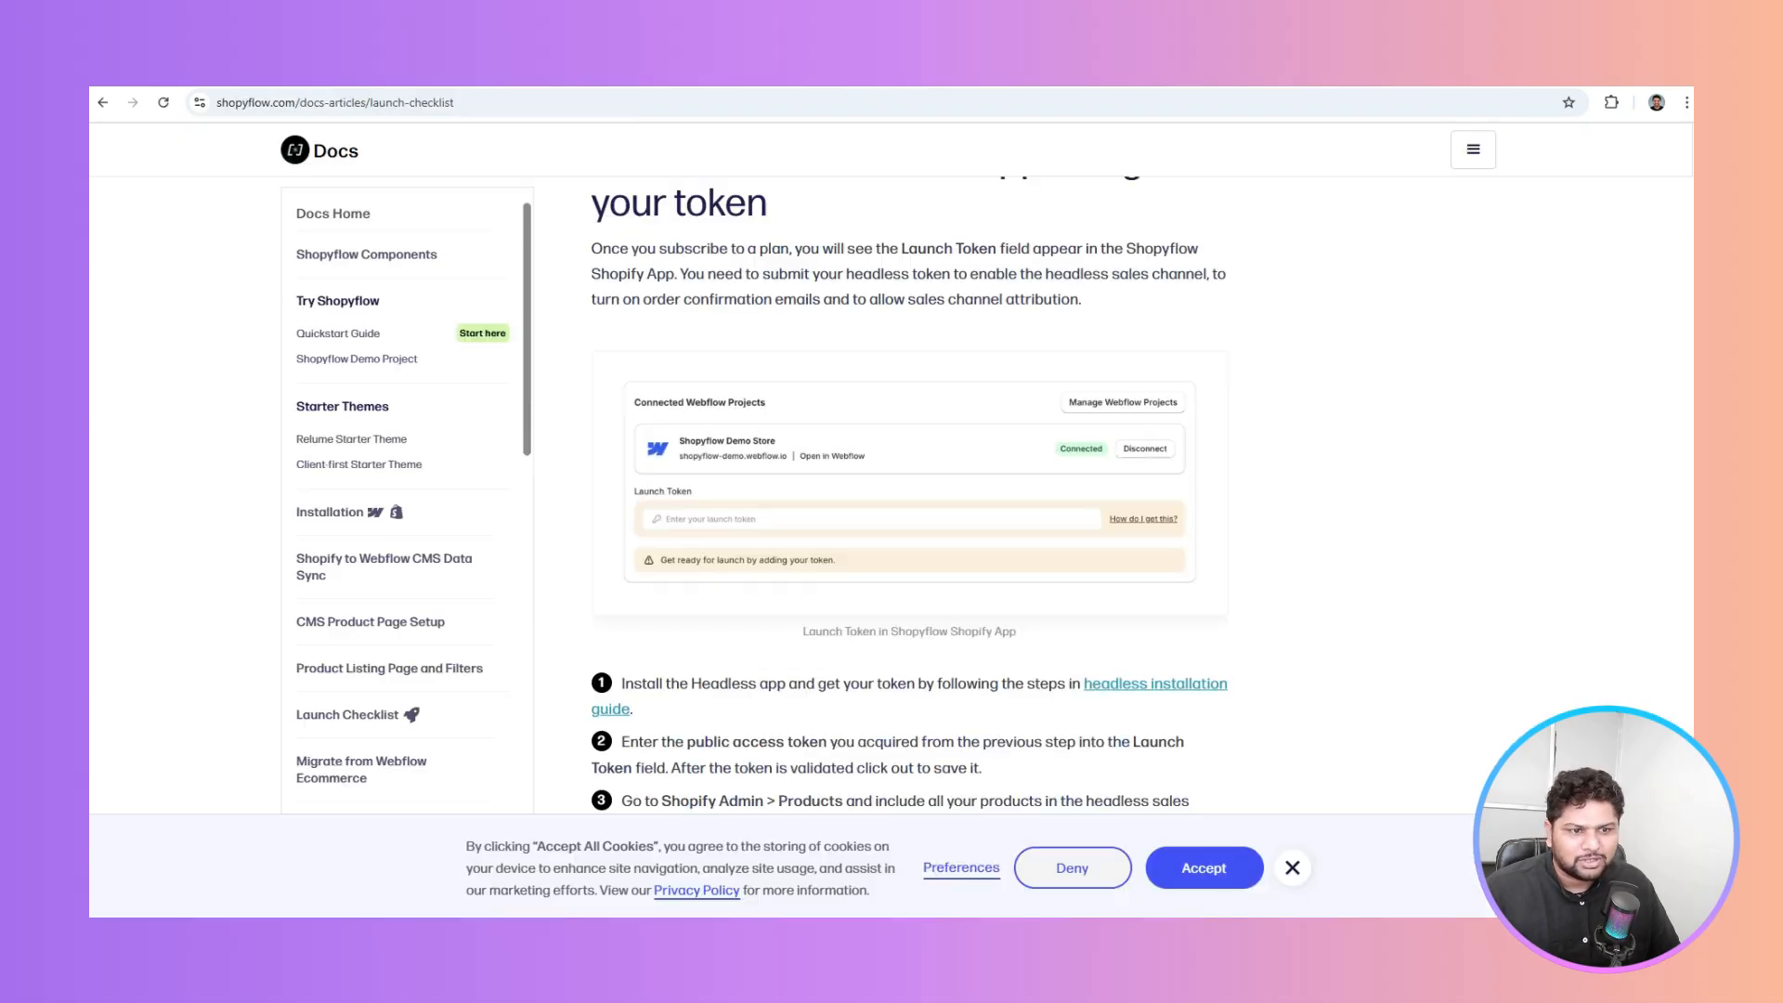
pyautogui.scroll(-7, 962, 299)
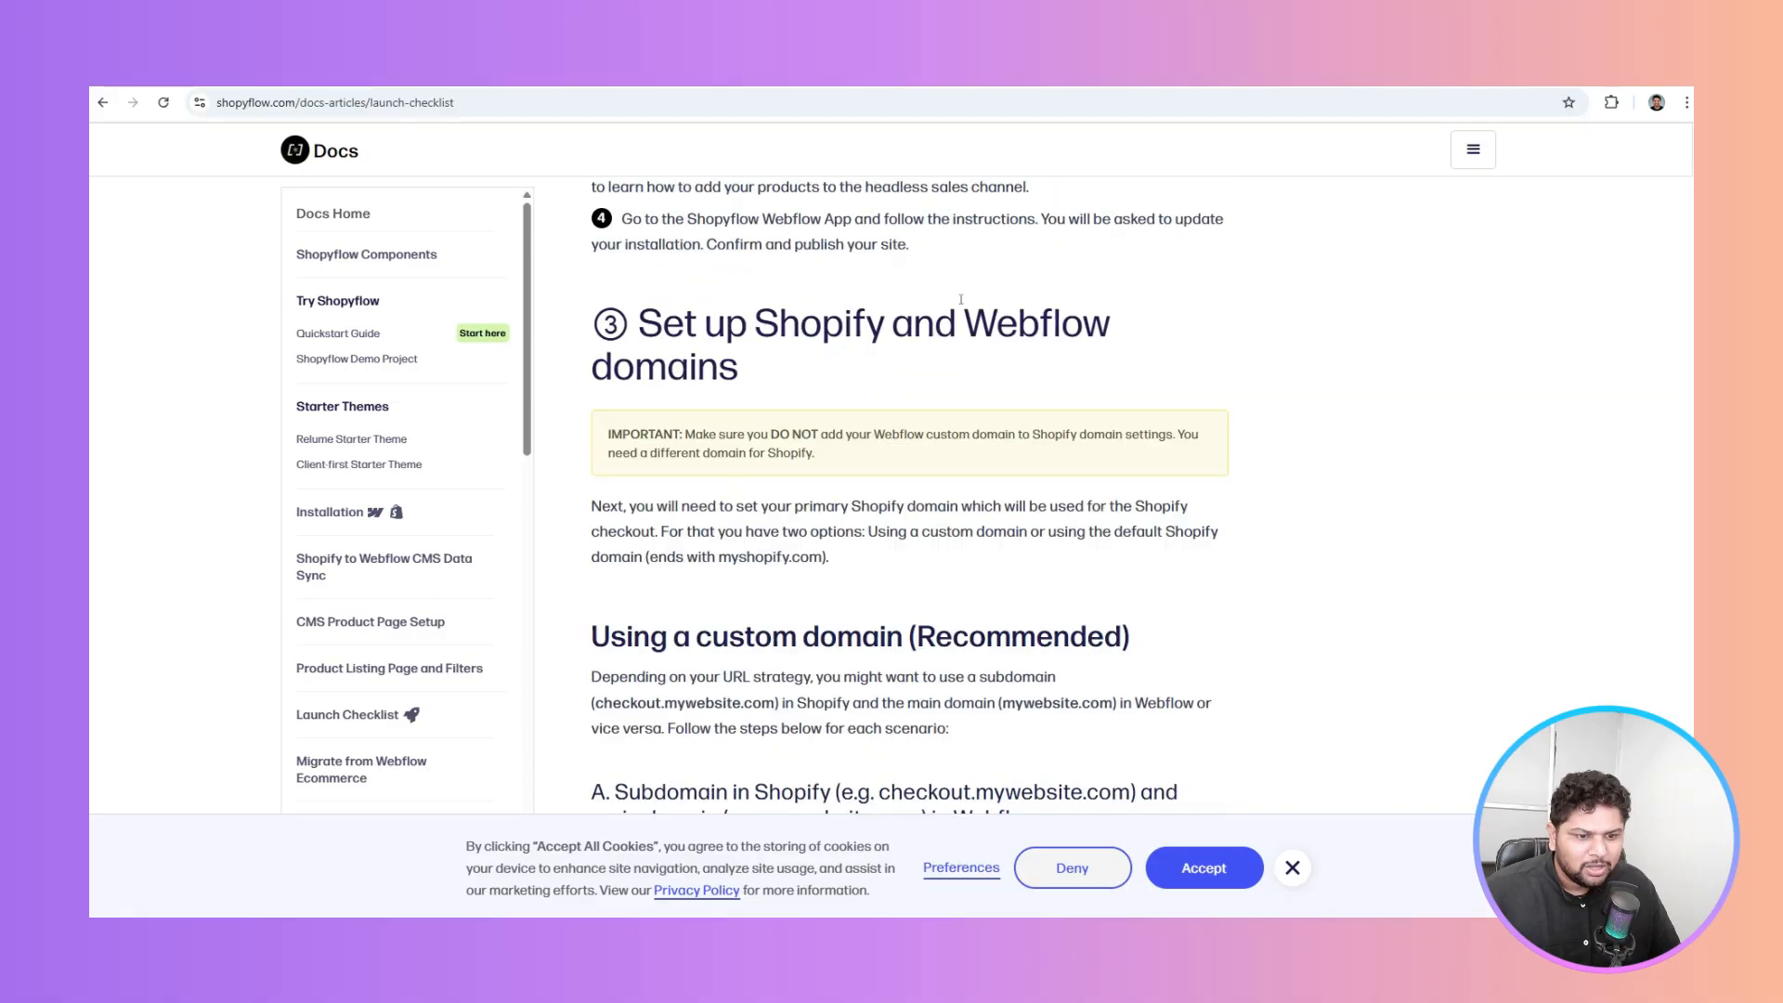
pyautogui.moveTo(853, 312); pyautogui.dragTo(1140, 323)
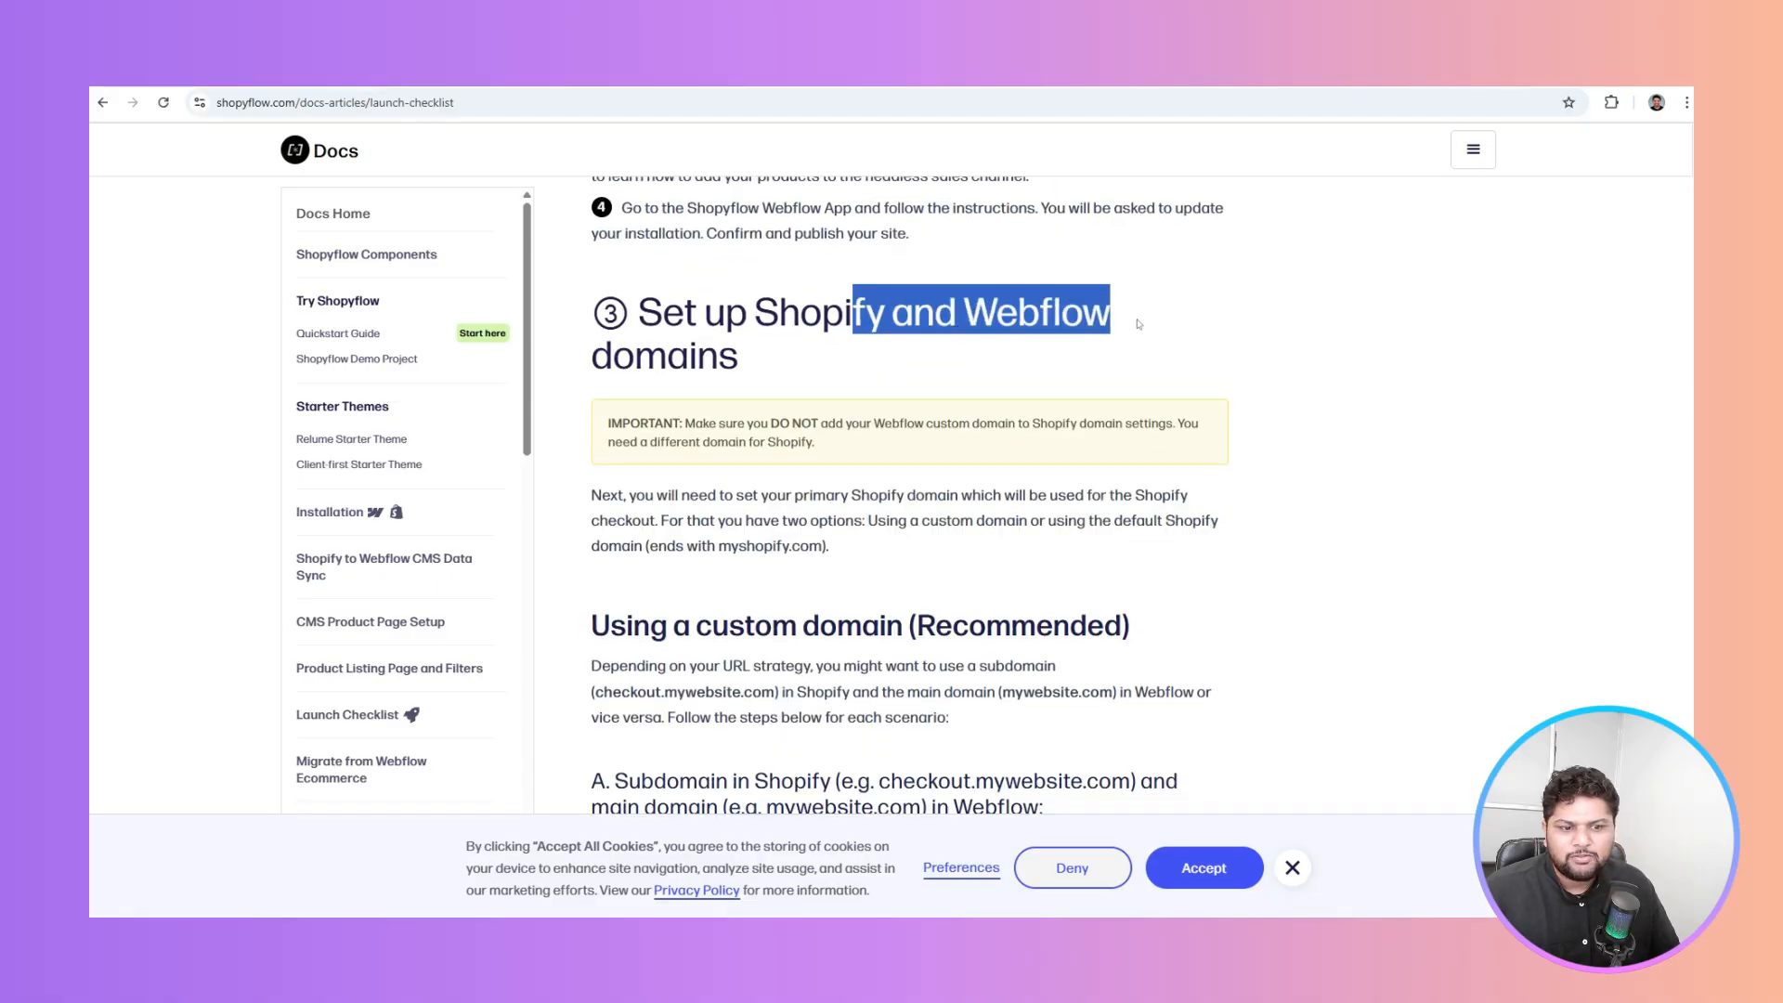
pyautogui.click(723, 359)
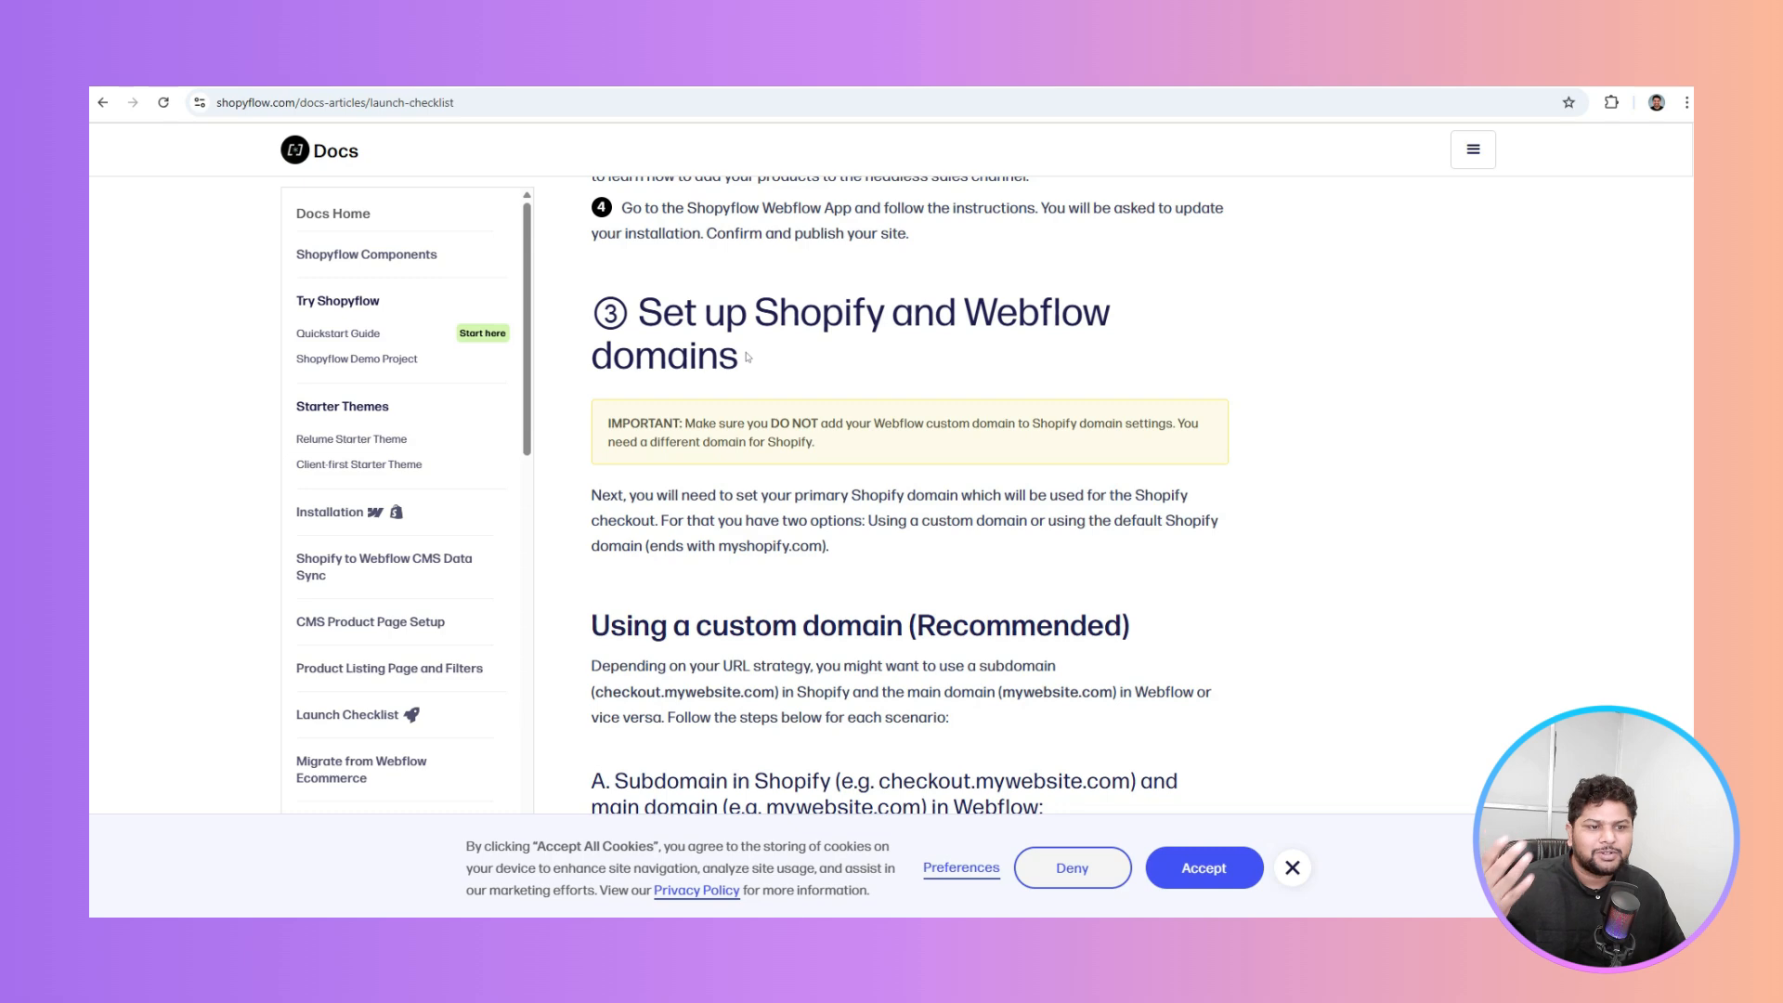
# Read on through 'Verify your setup' to section ⑤, company logo in checkout and redirects
pyautogui.scroll(-9, 749, 357)
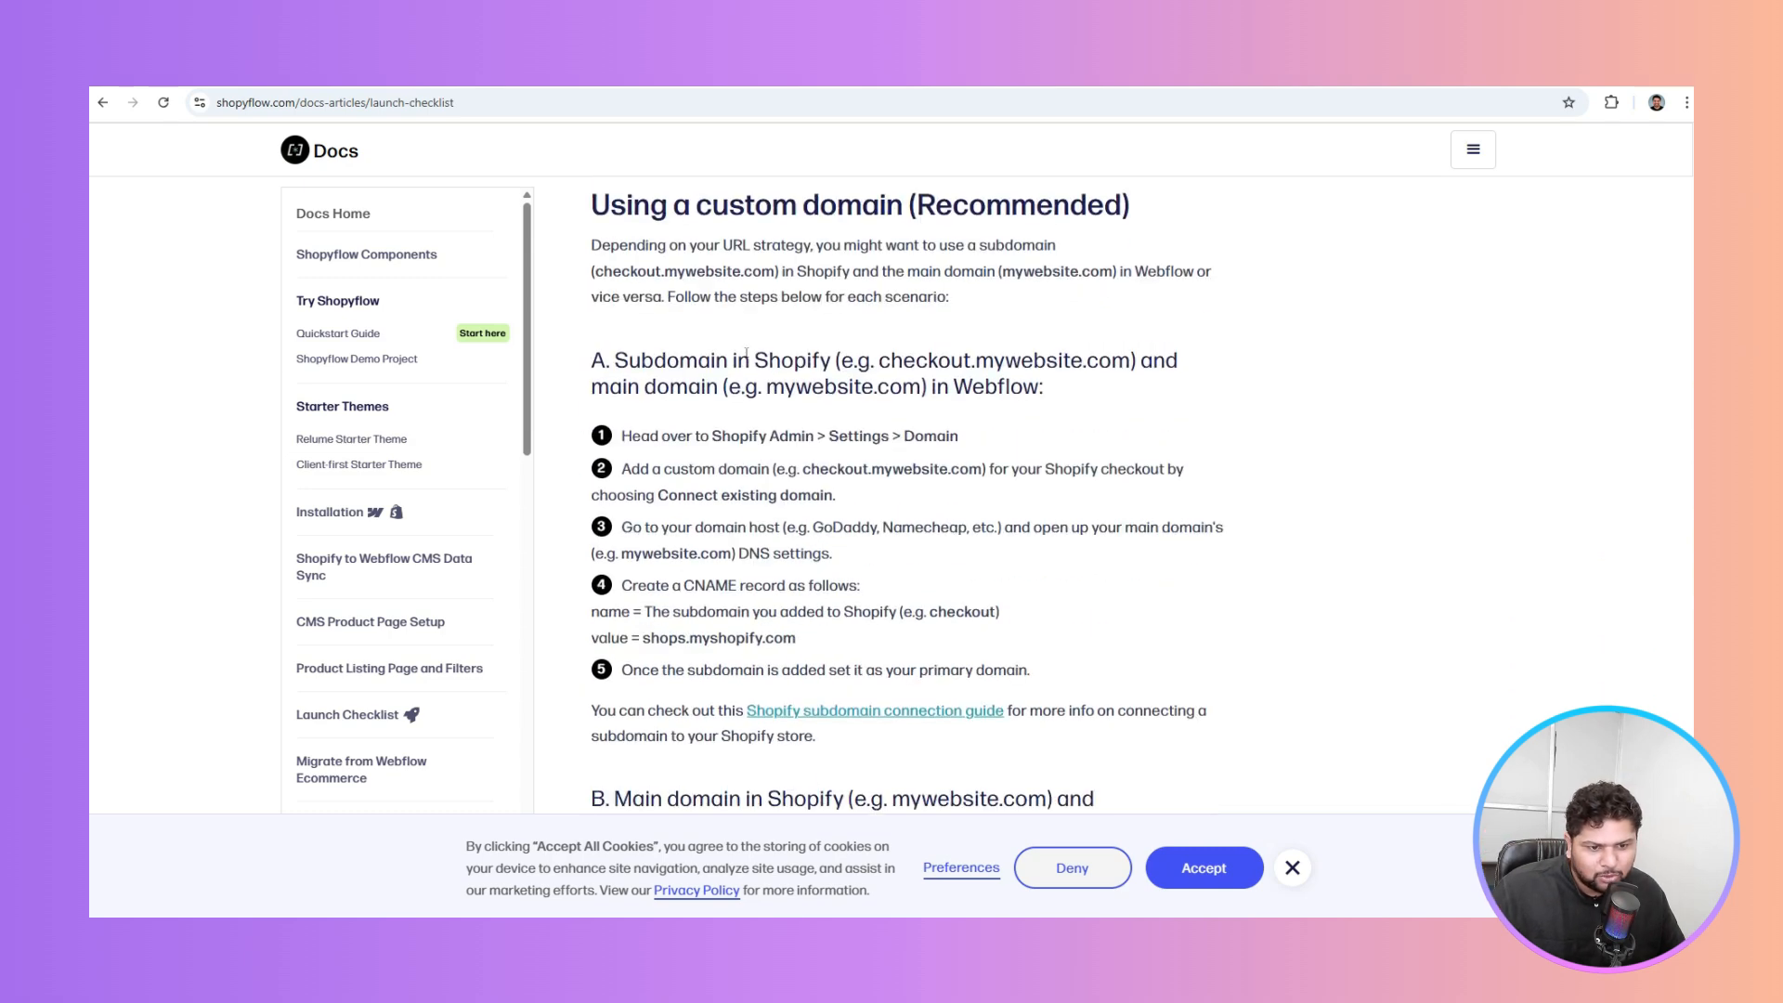
pyautogui.scroll(-8, 746, 355)
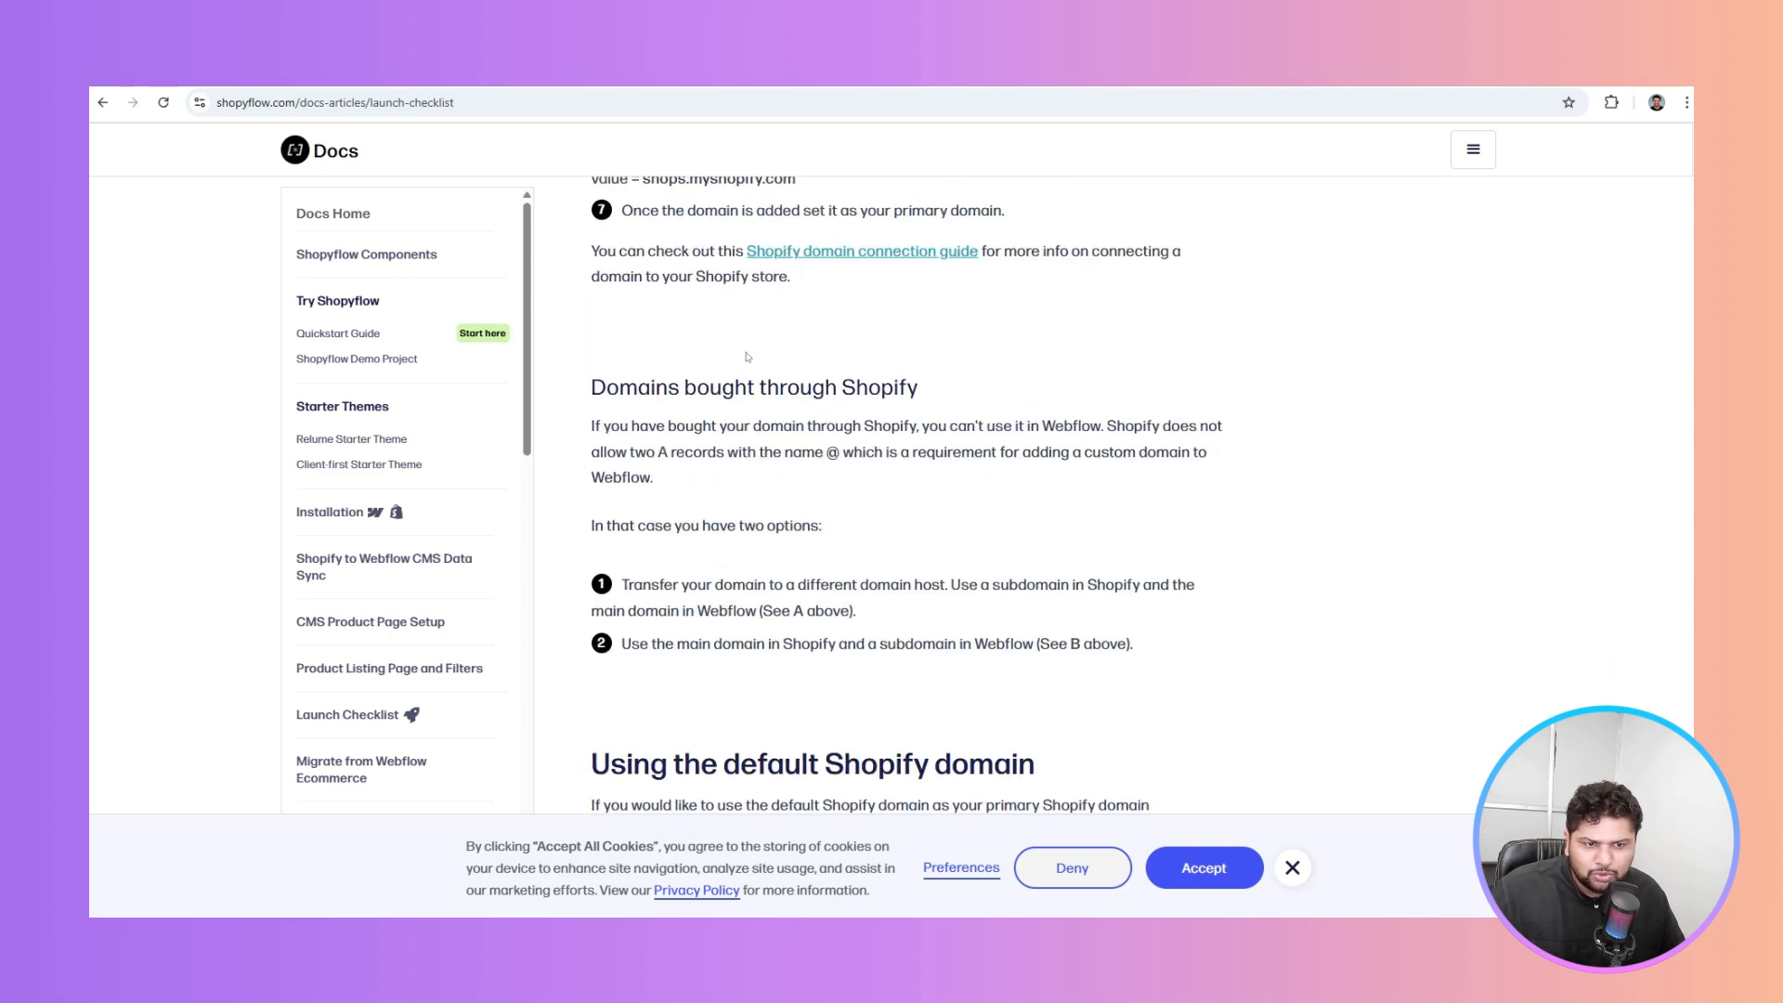
pyautogui.scroll(7, 746, 356)
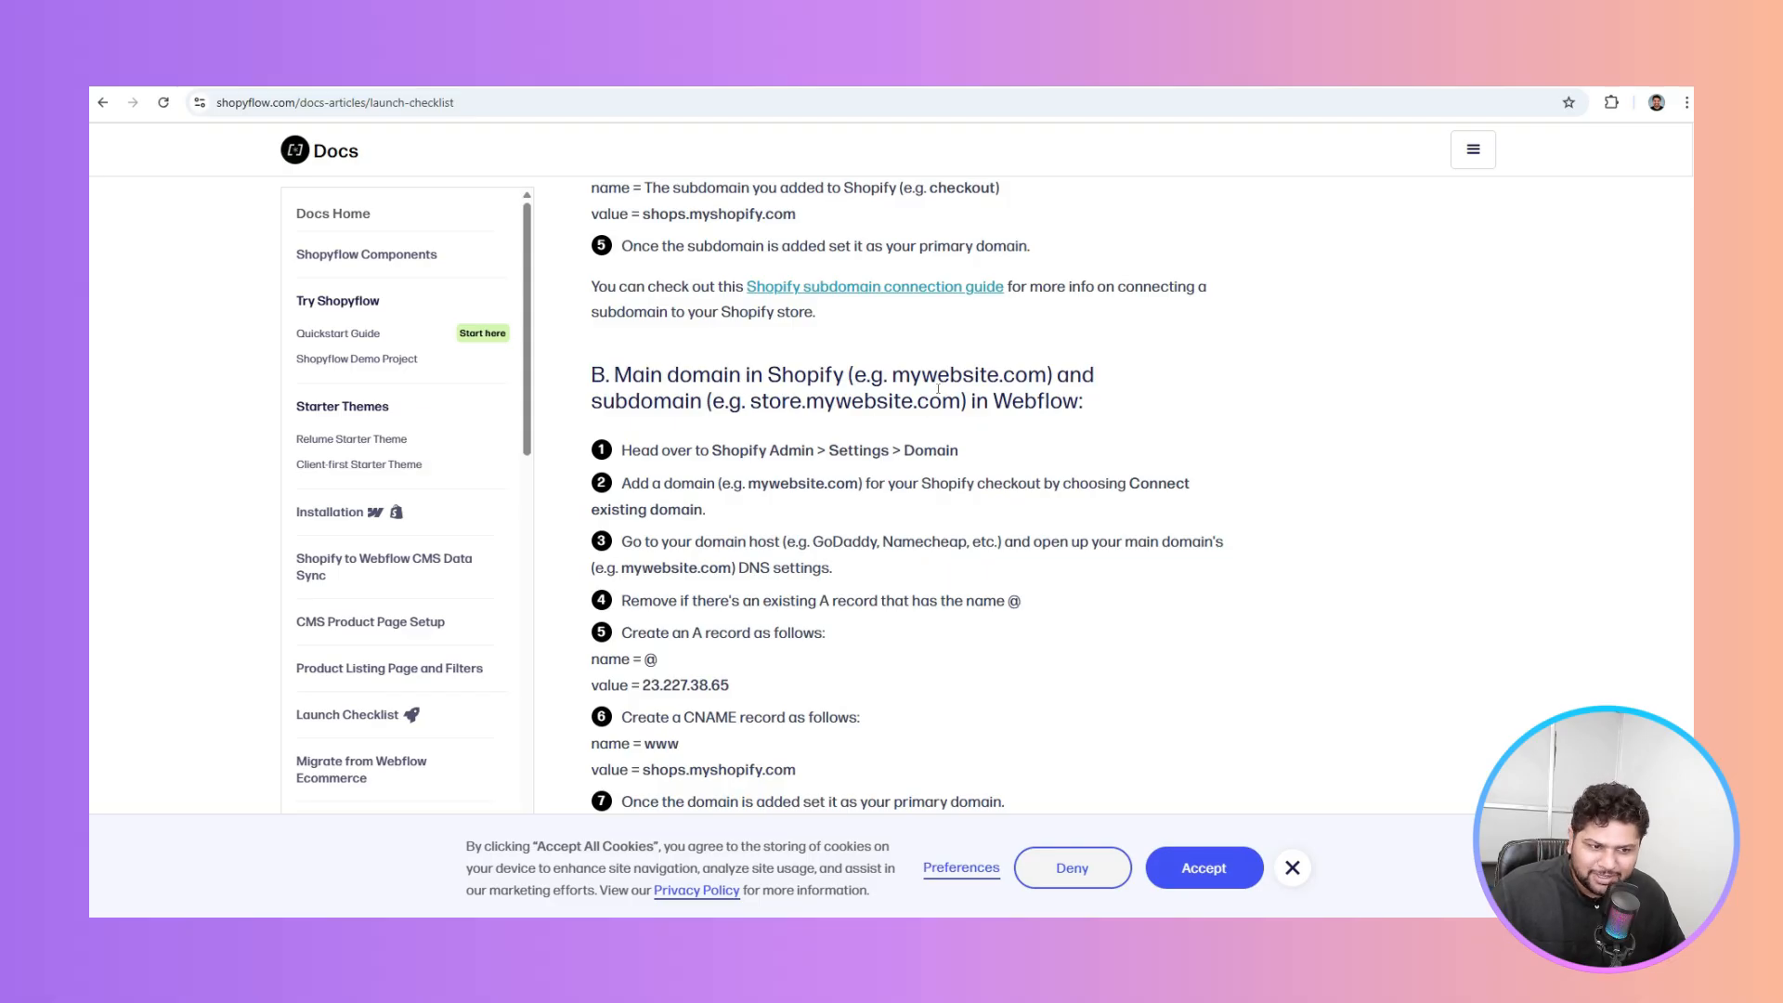
pyautogui.scroll(-10, 938, 388)
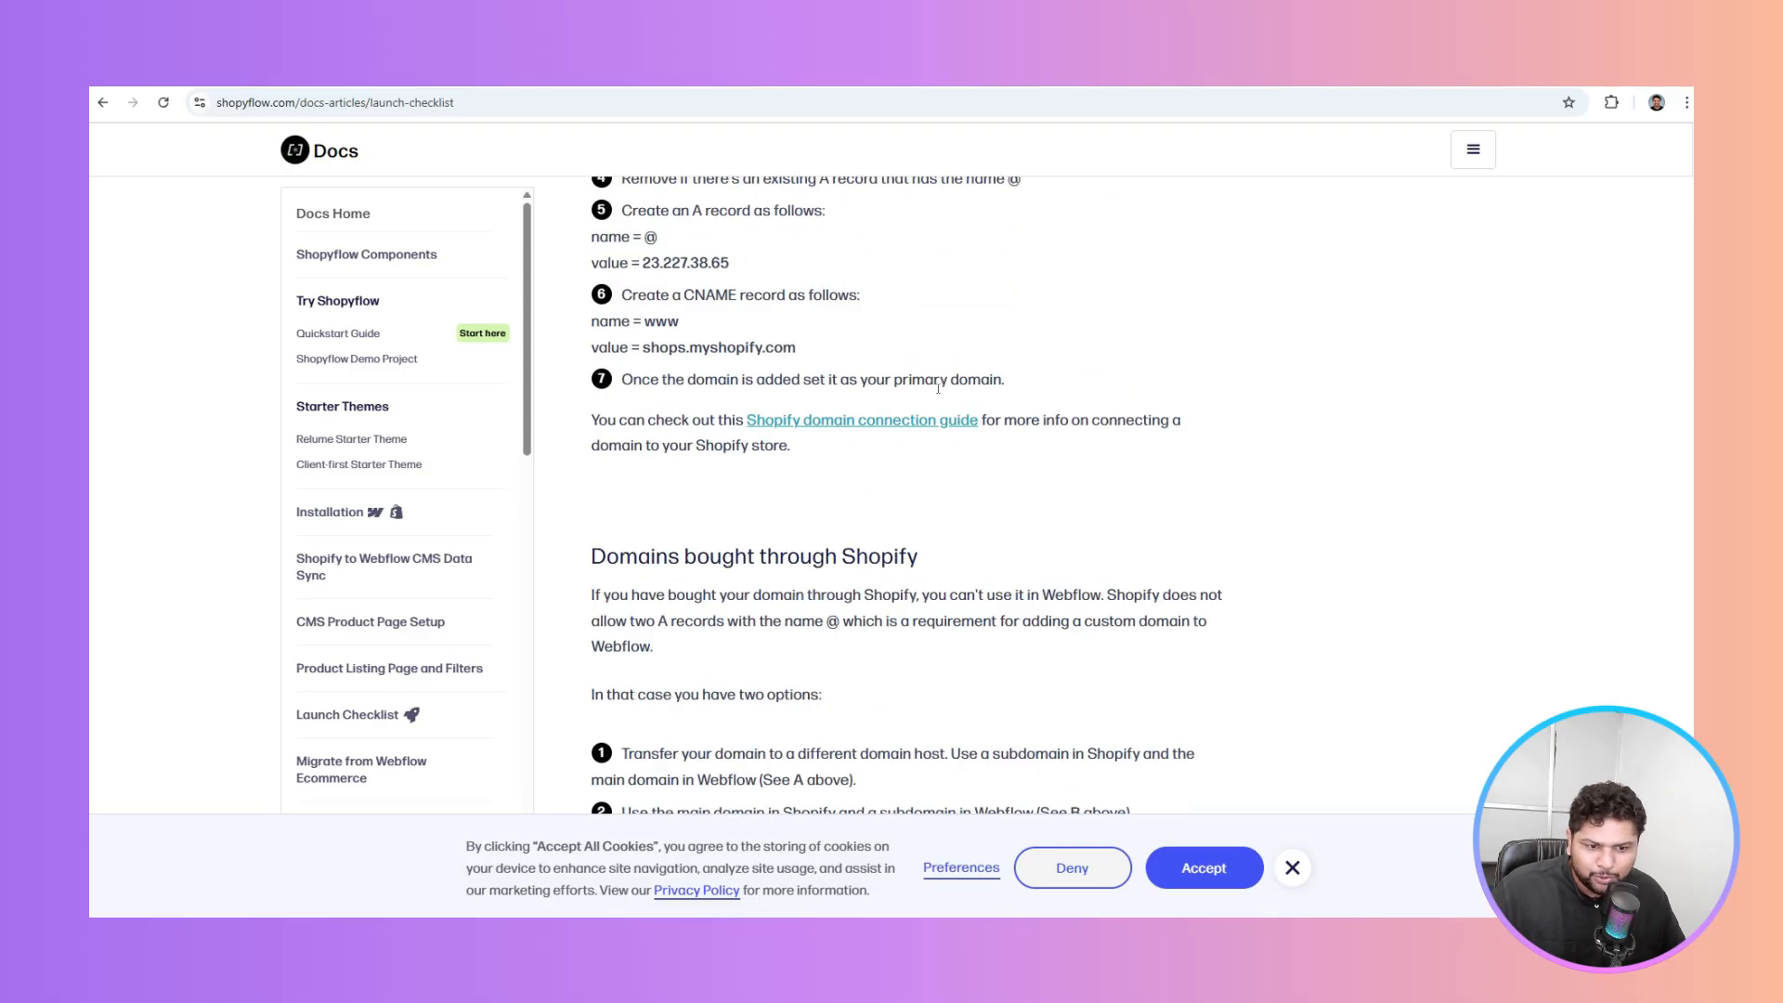
pyautogui.scroll(-2, 938, 393)
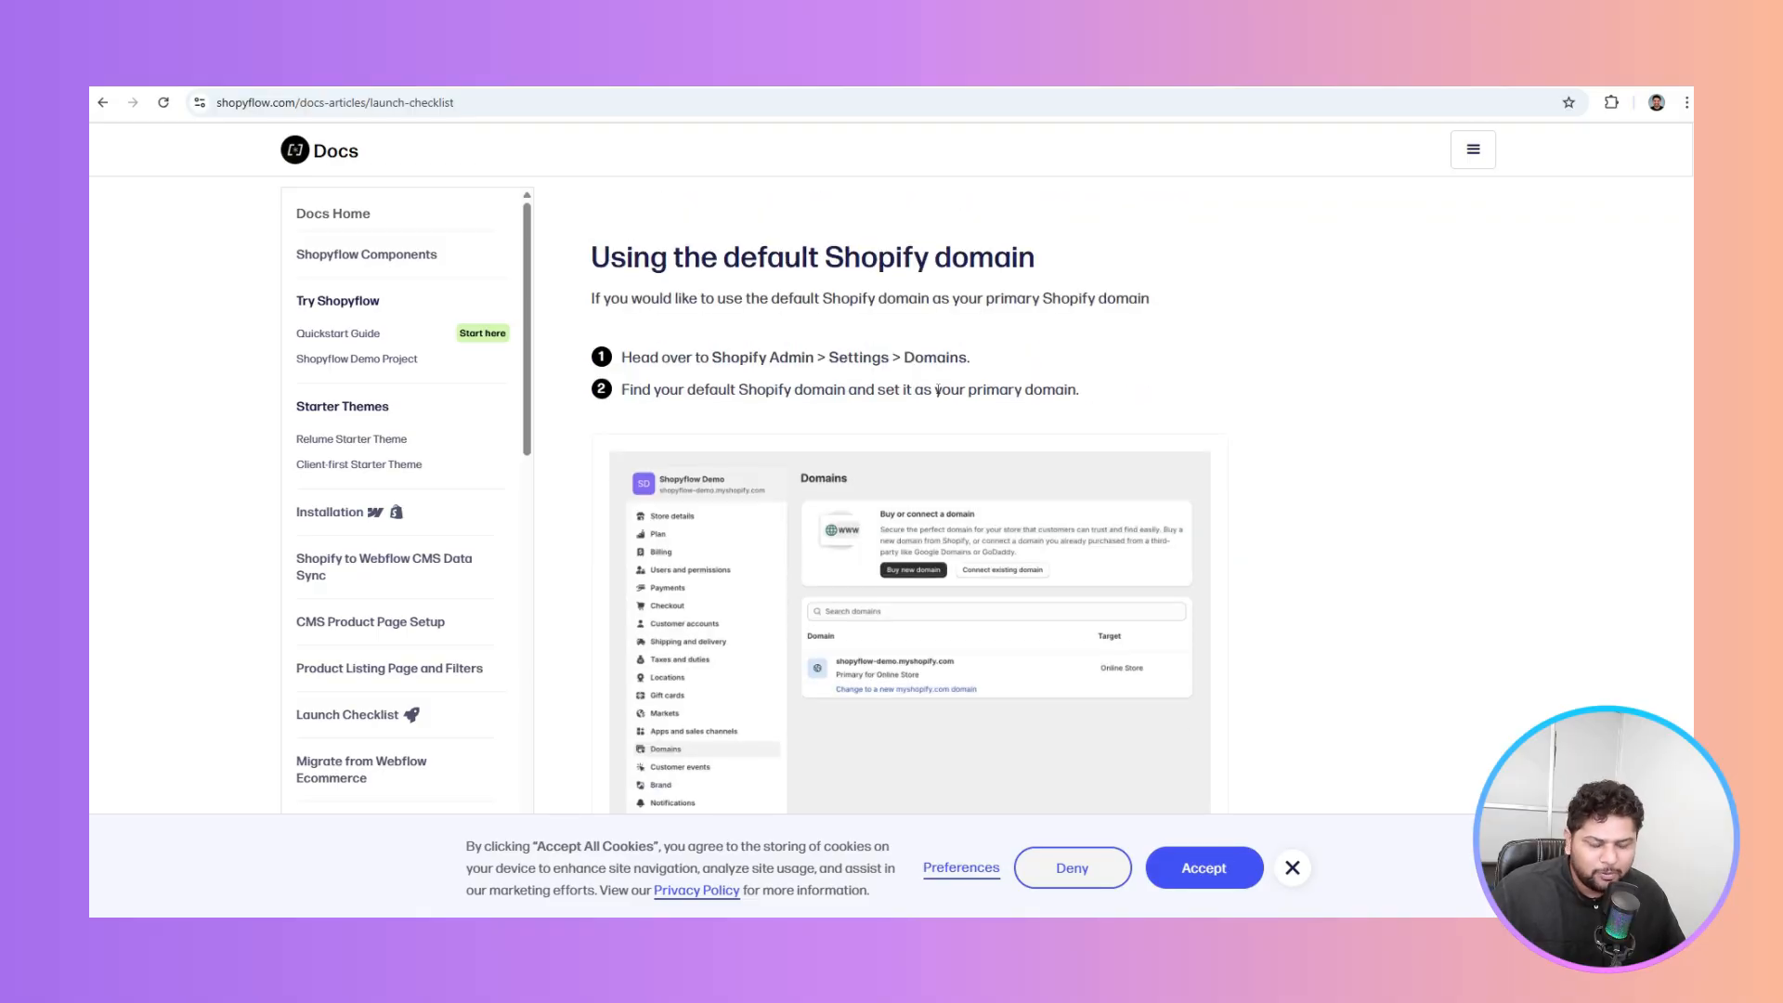
pyautogui.scroll(-10, 938, 391)
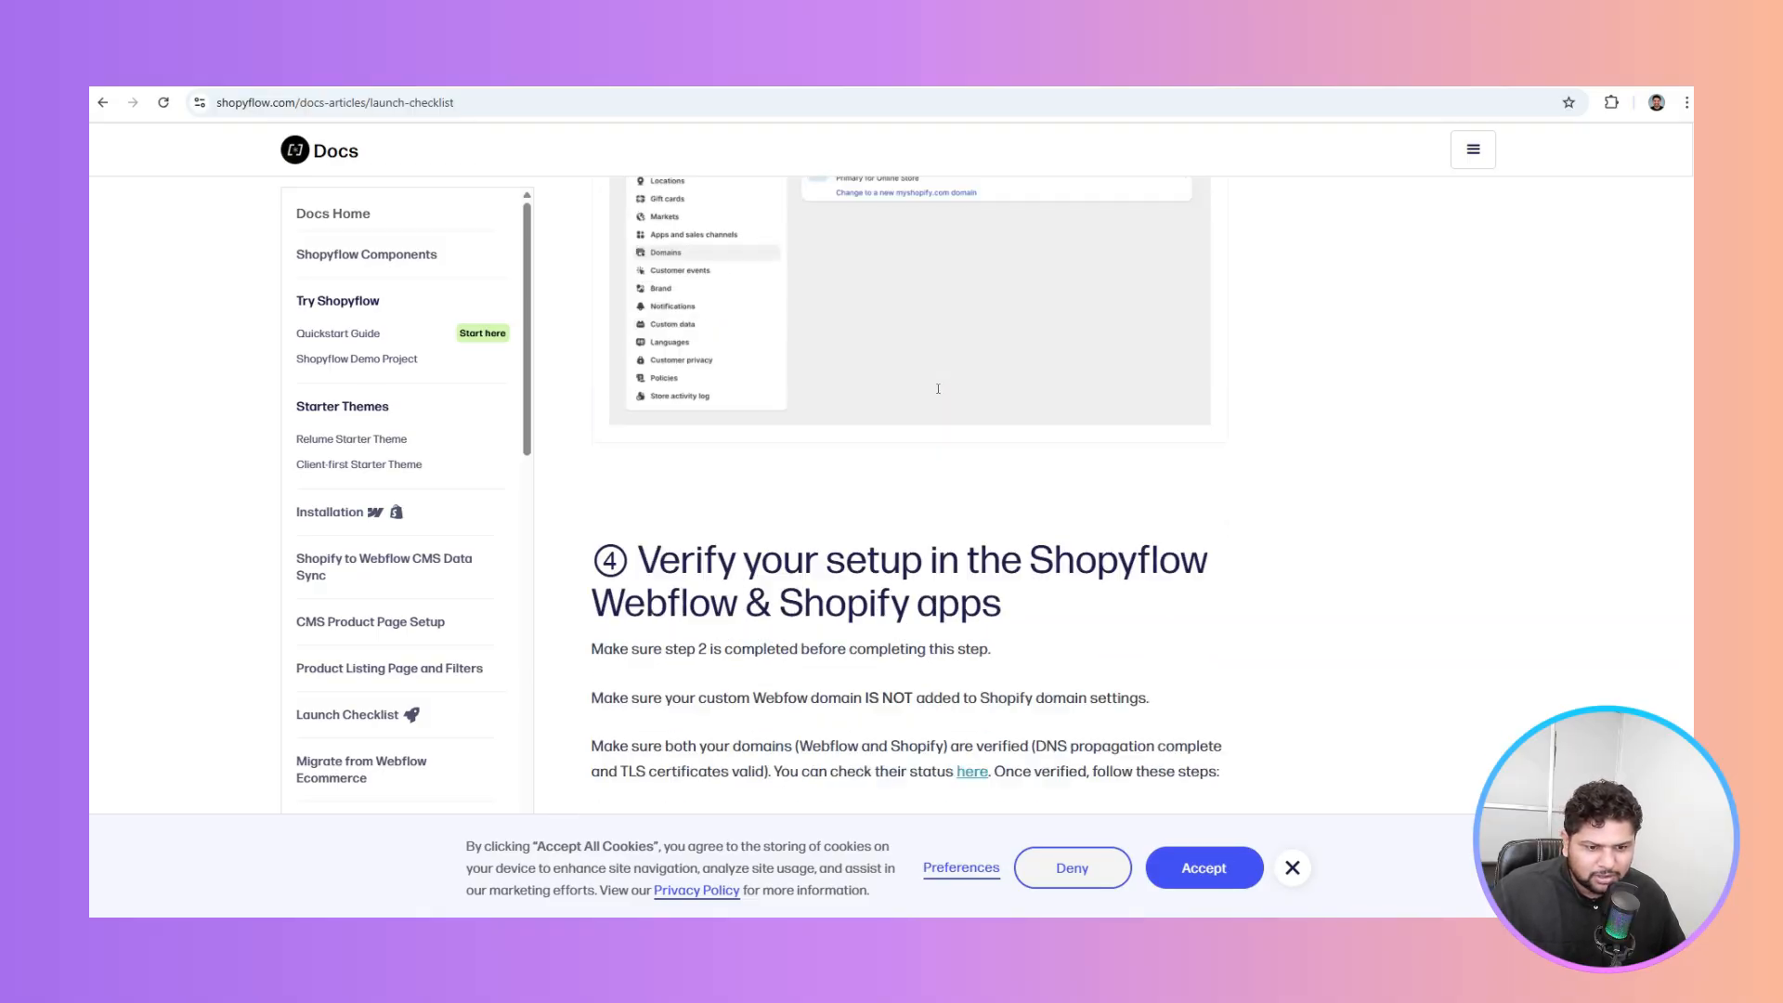
pyautogui.moveTo(938, 388); pyautogui.dragTo(1029, 421)
pyautogui.click(1029, 421)
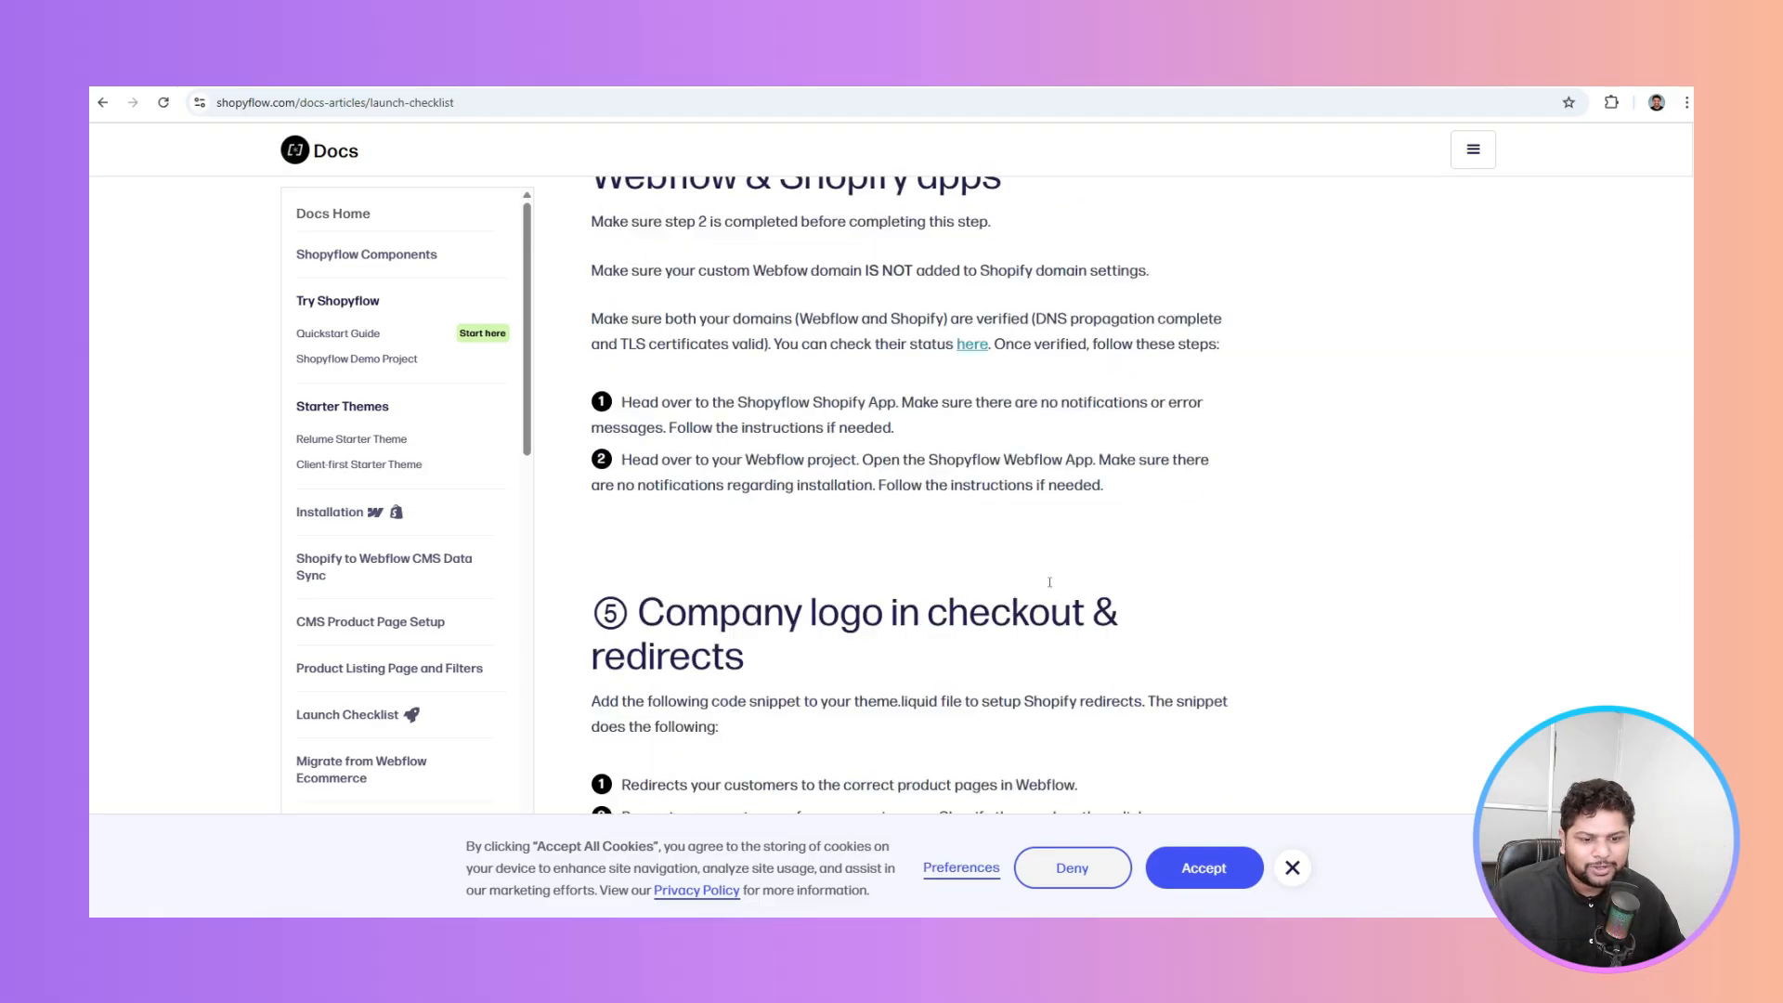
pyautogui.scroll(-5, 1051, 586)
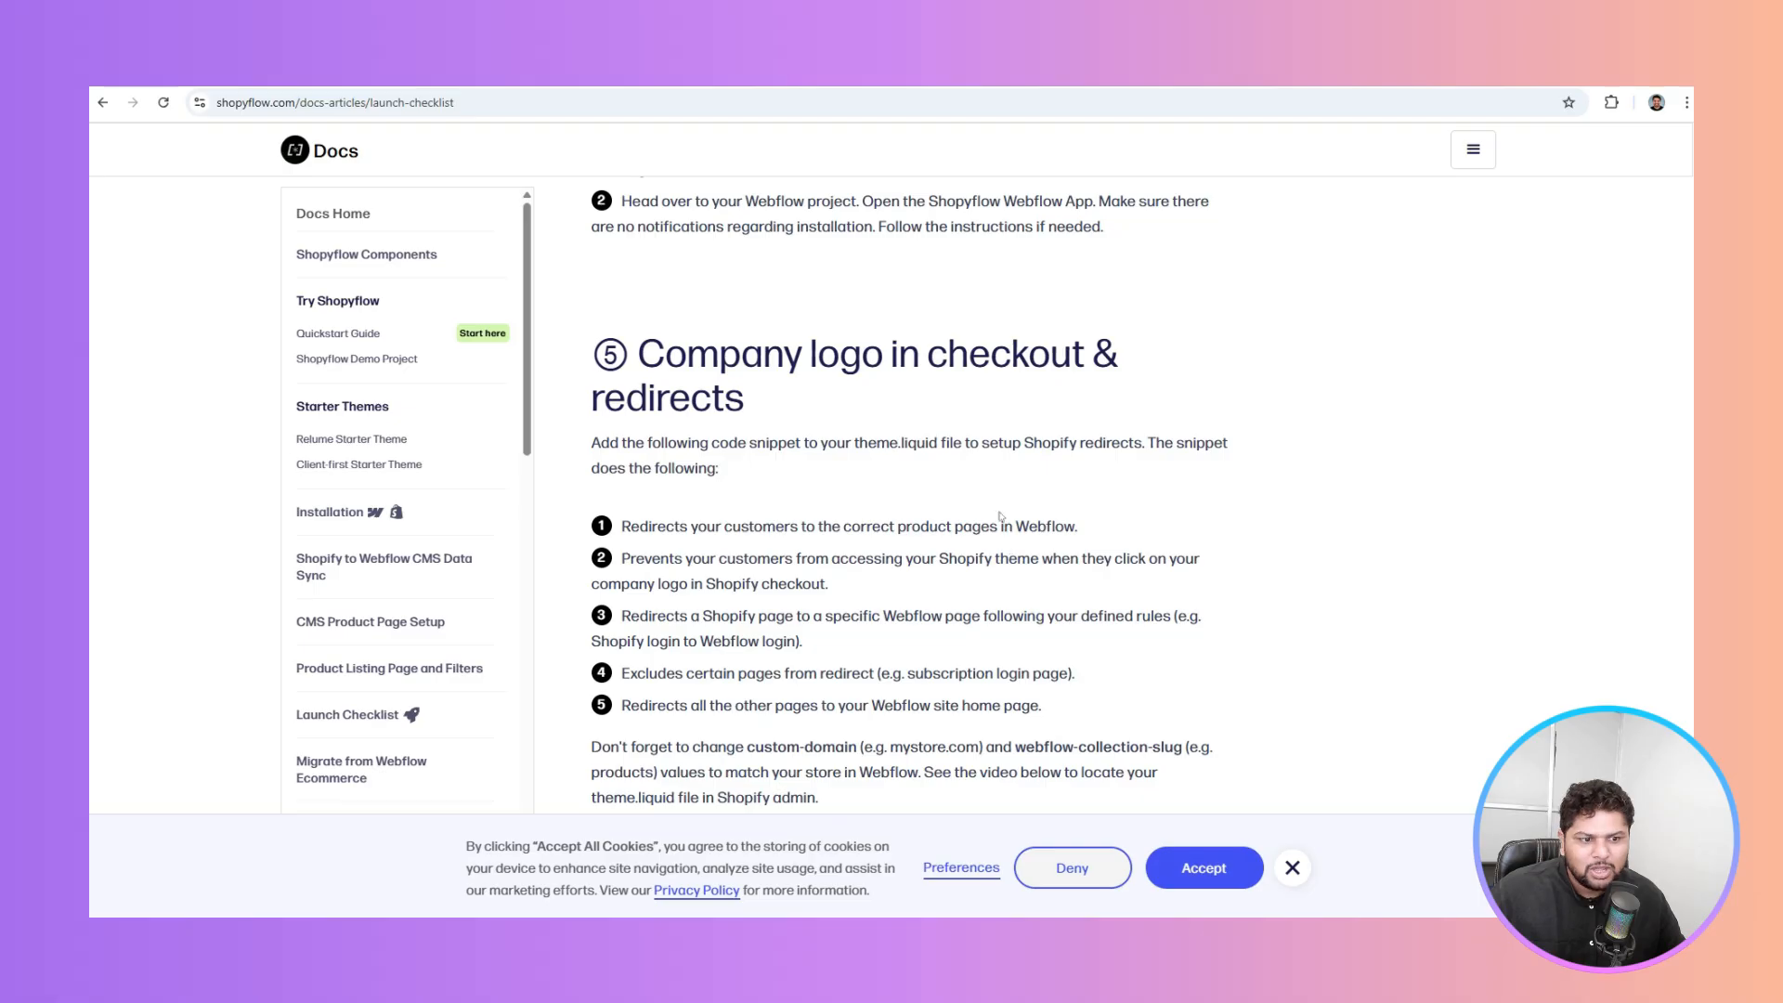
pyautogui.moveTo(882, 367); pyautogui.dragTo(1092, 361)
pyautogui.click(1093, 360)
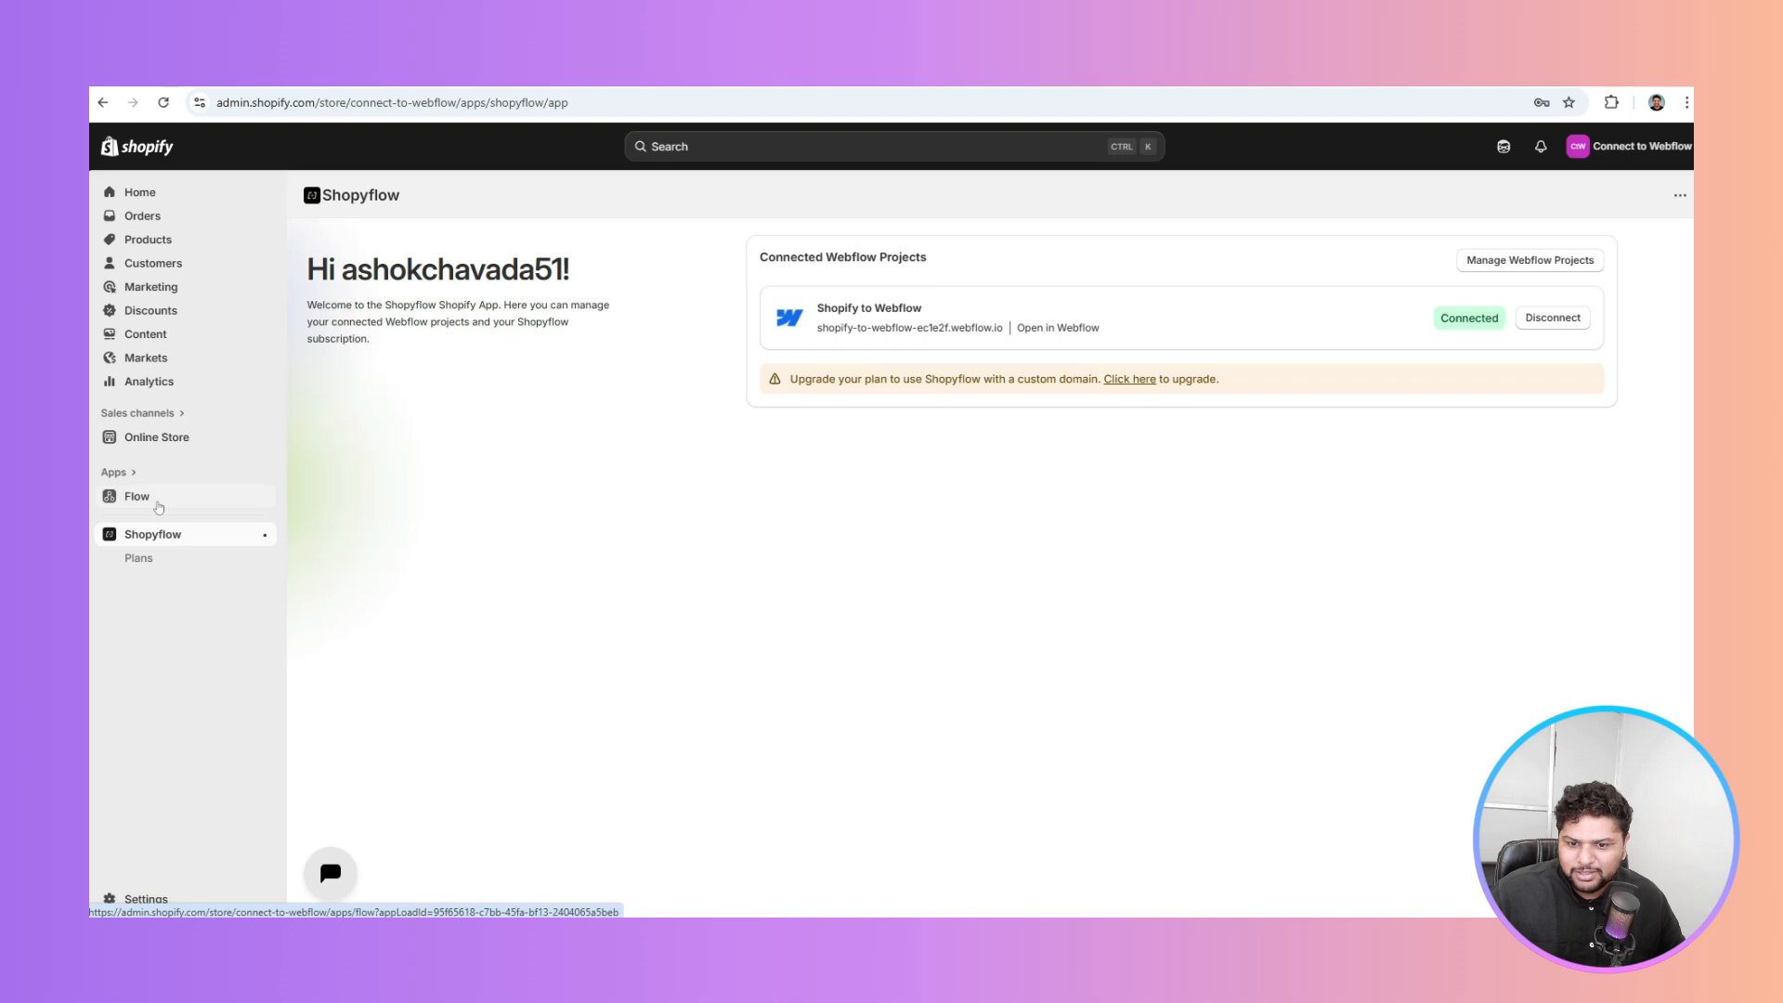
# Open the store Settings from the Shopify Admin sidebar
pyautogui.click(144, 898)
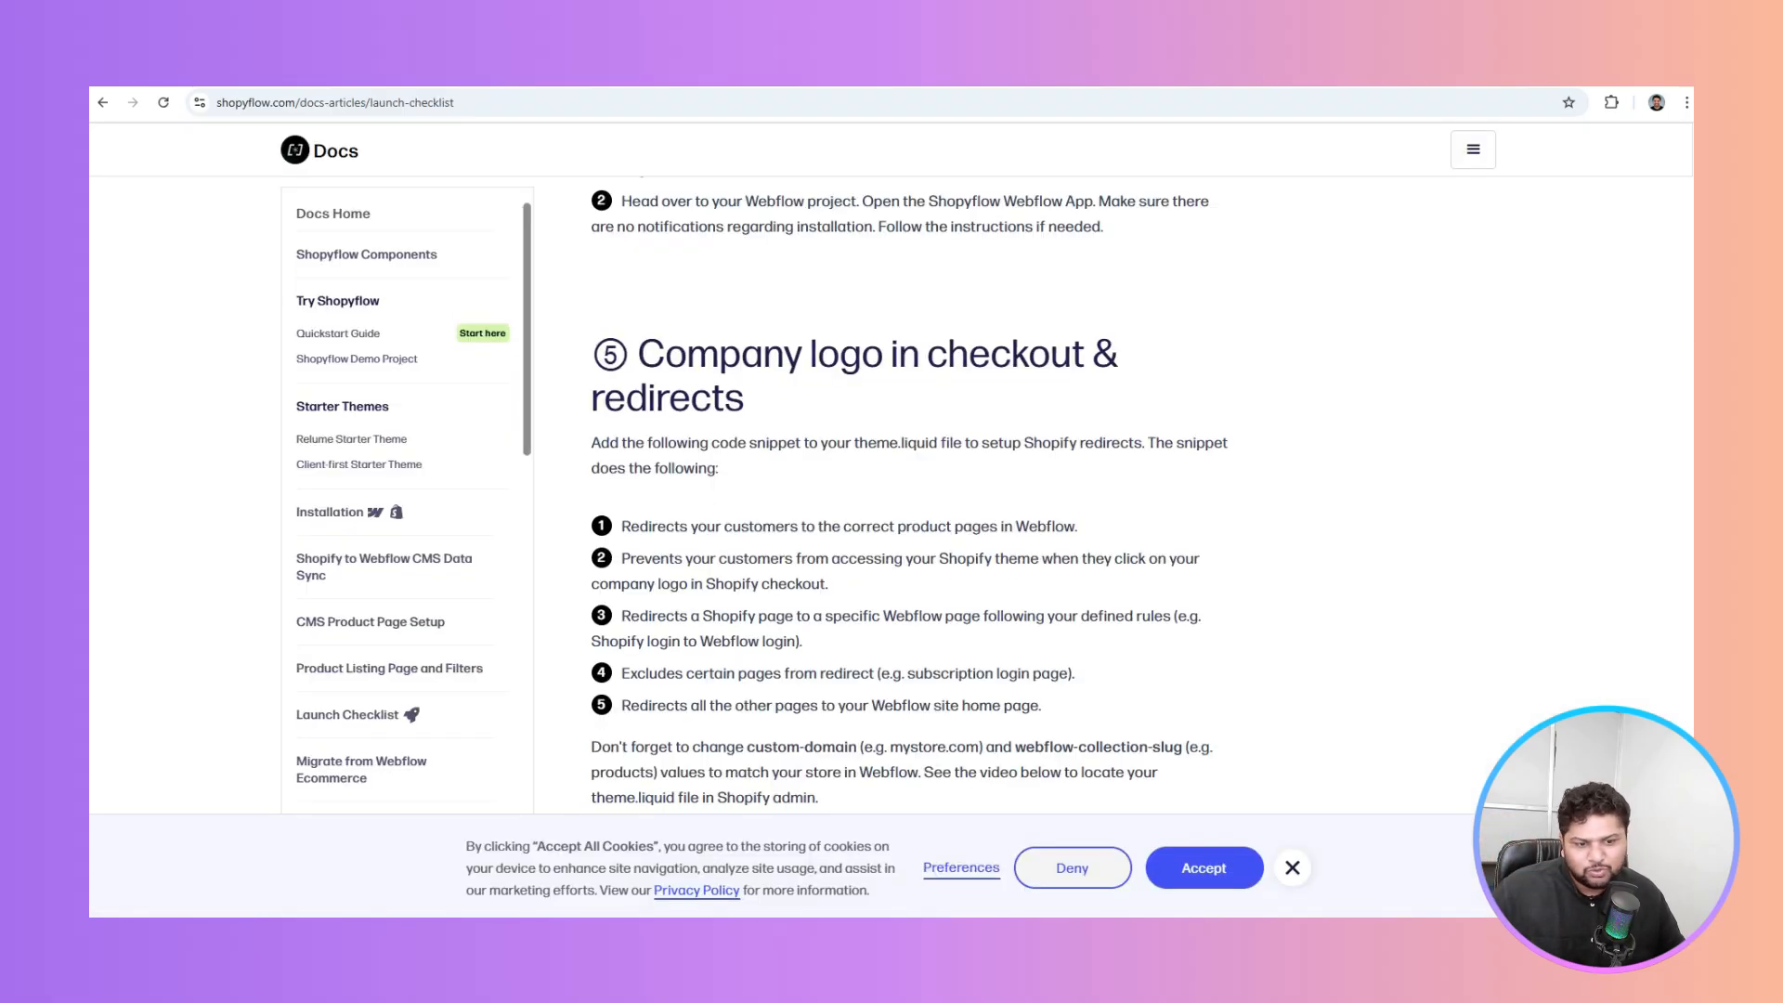
# Review the redirect snippet, highlighting its webflow-custom-domain line
pyautogui.scroll(-7, 899, 388)
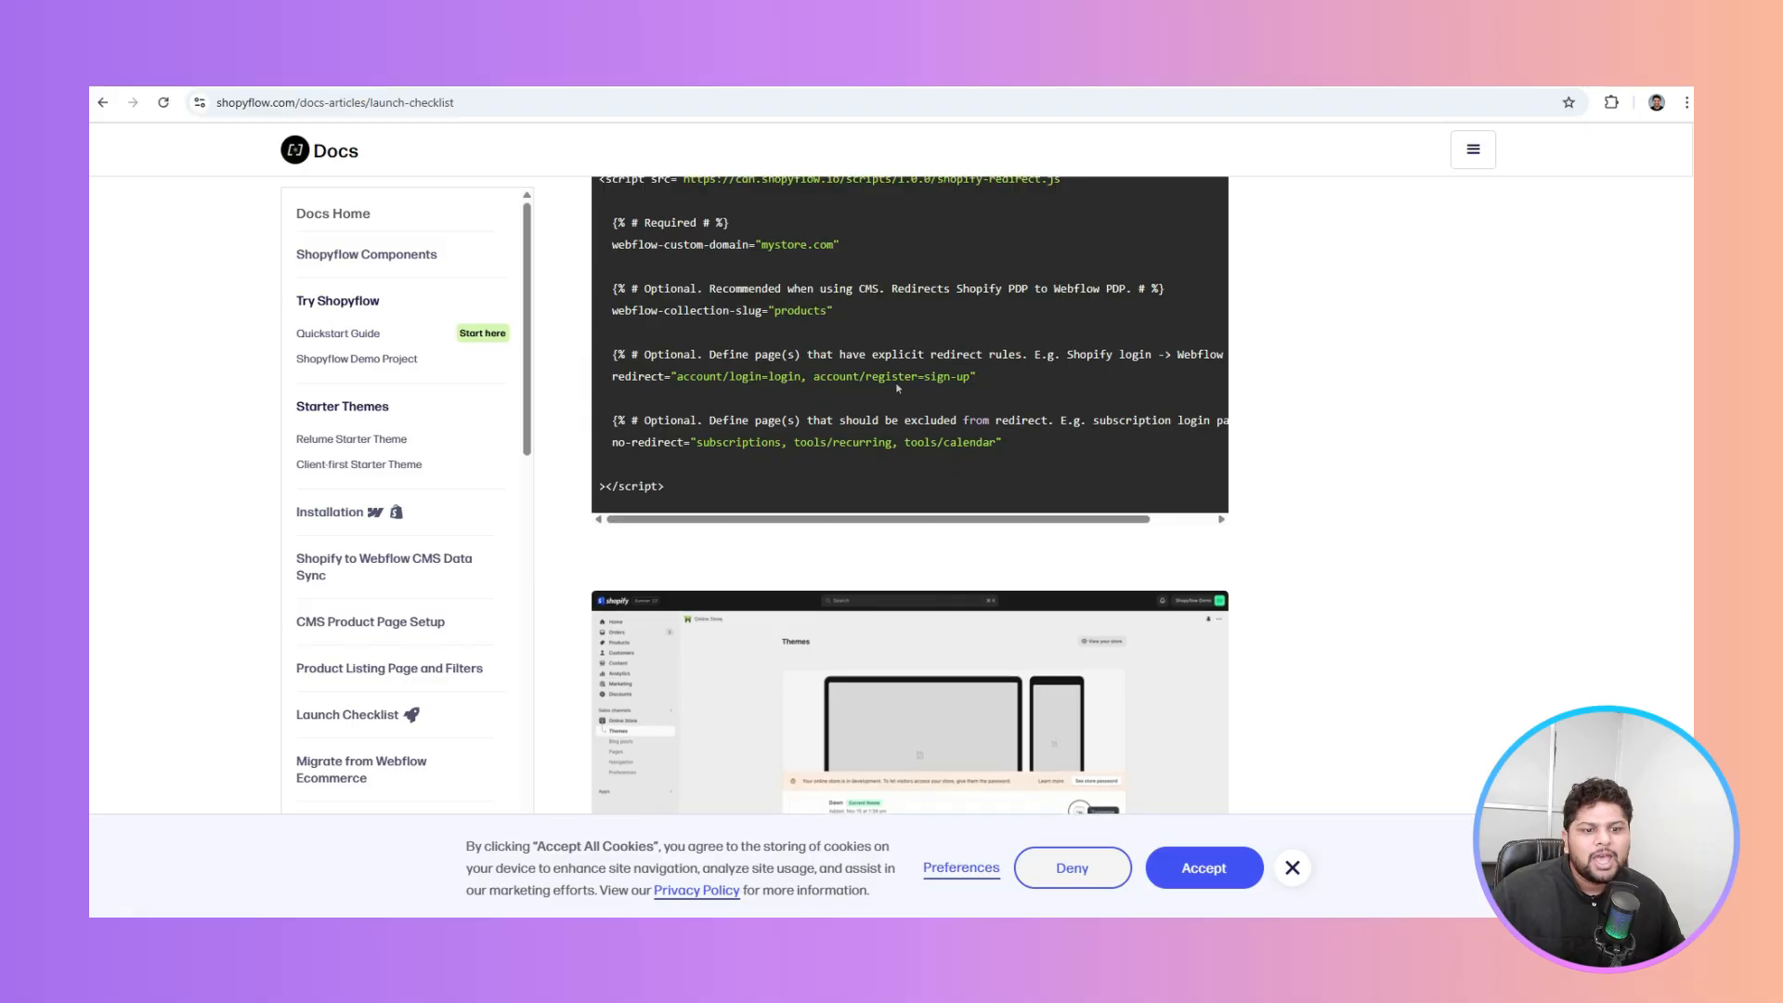
pyautogui.scroll(3, 591, 515)
pyautogui.scroll(6, 1159, 430)
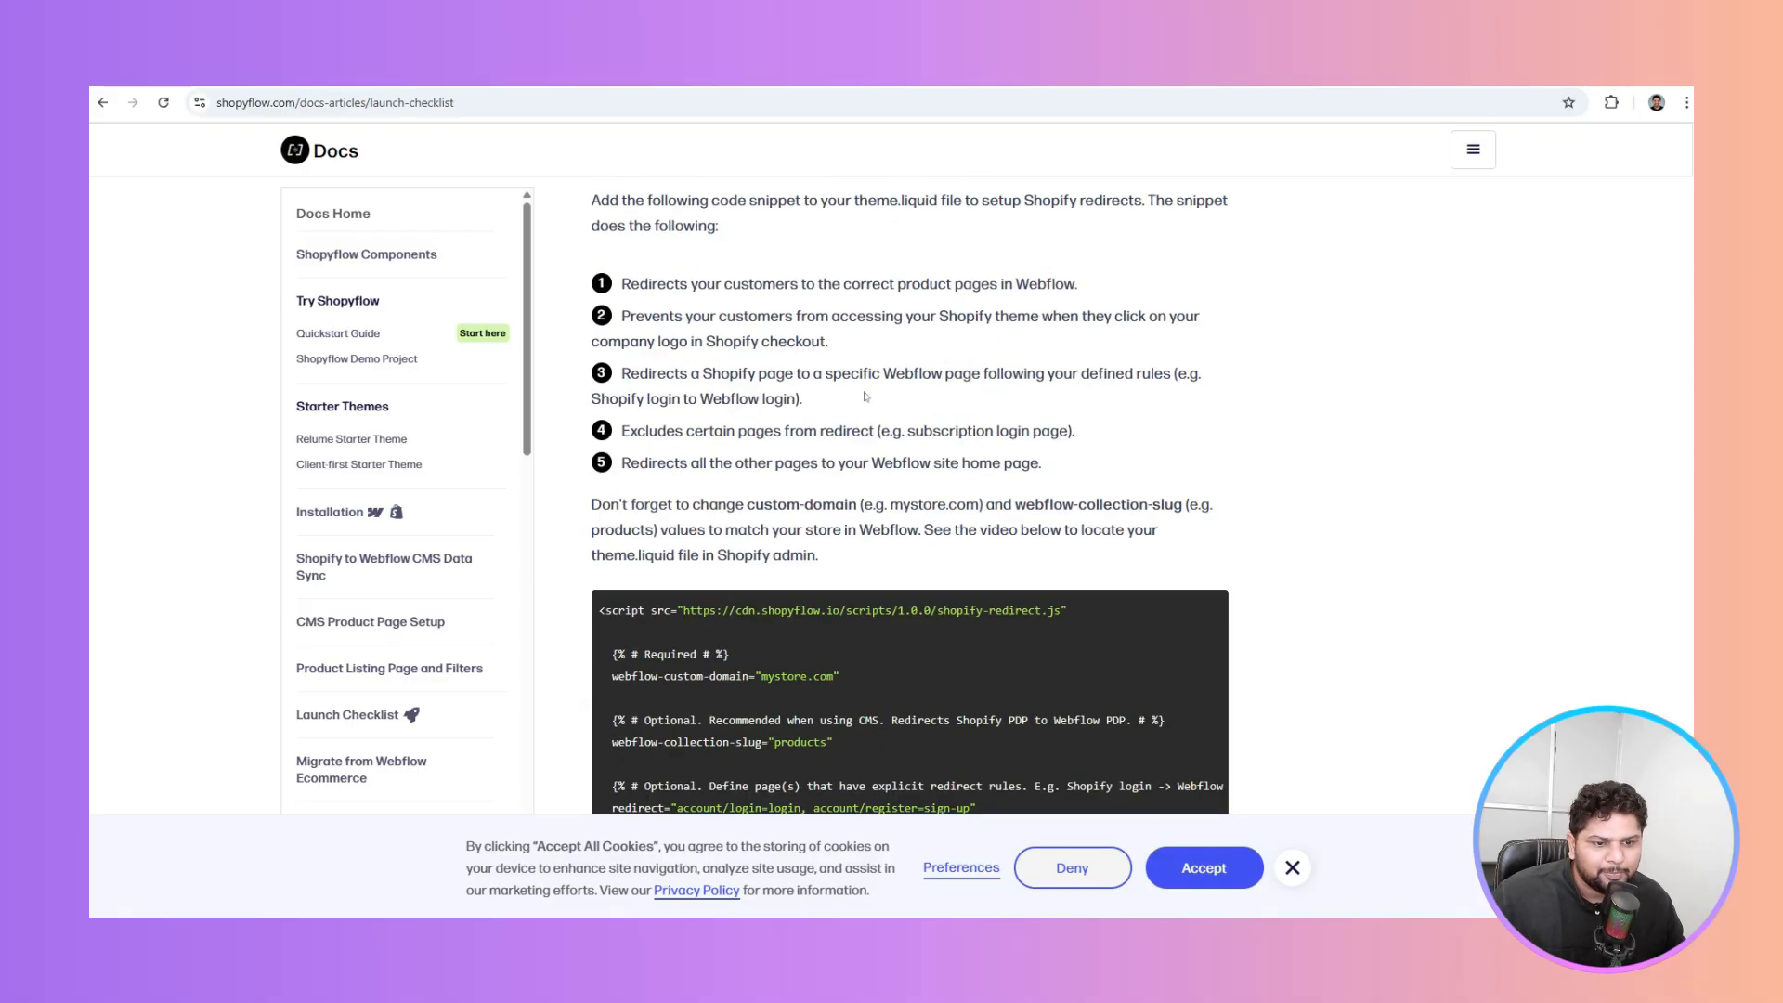
pyautogui.scroll(-7, 865, 392)
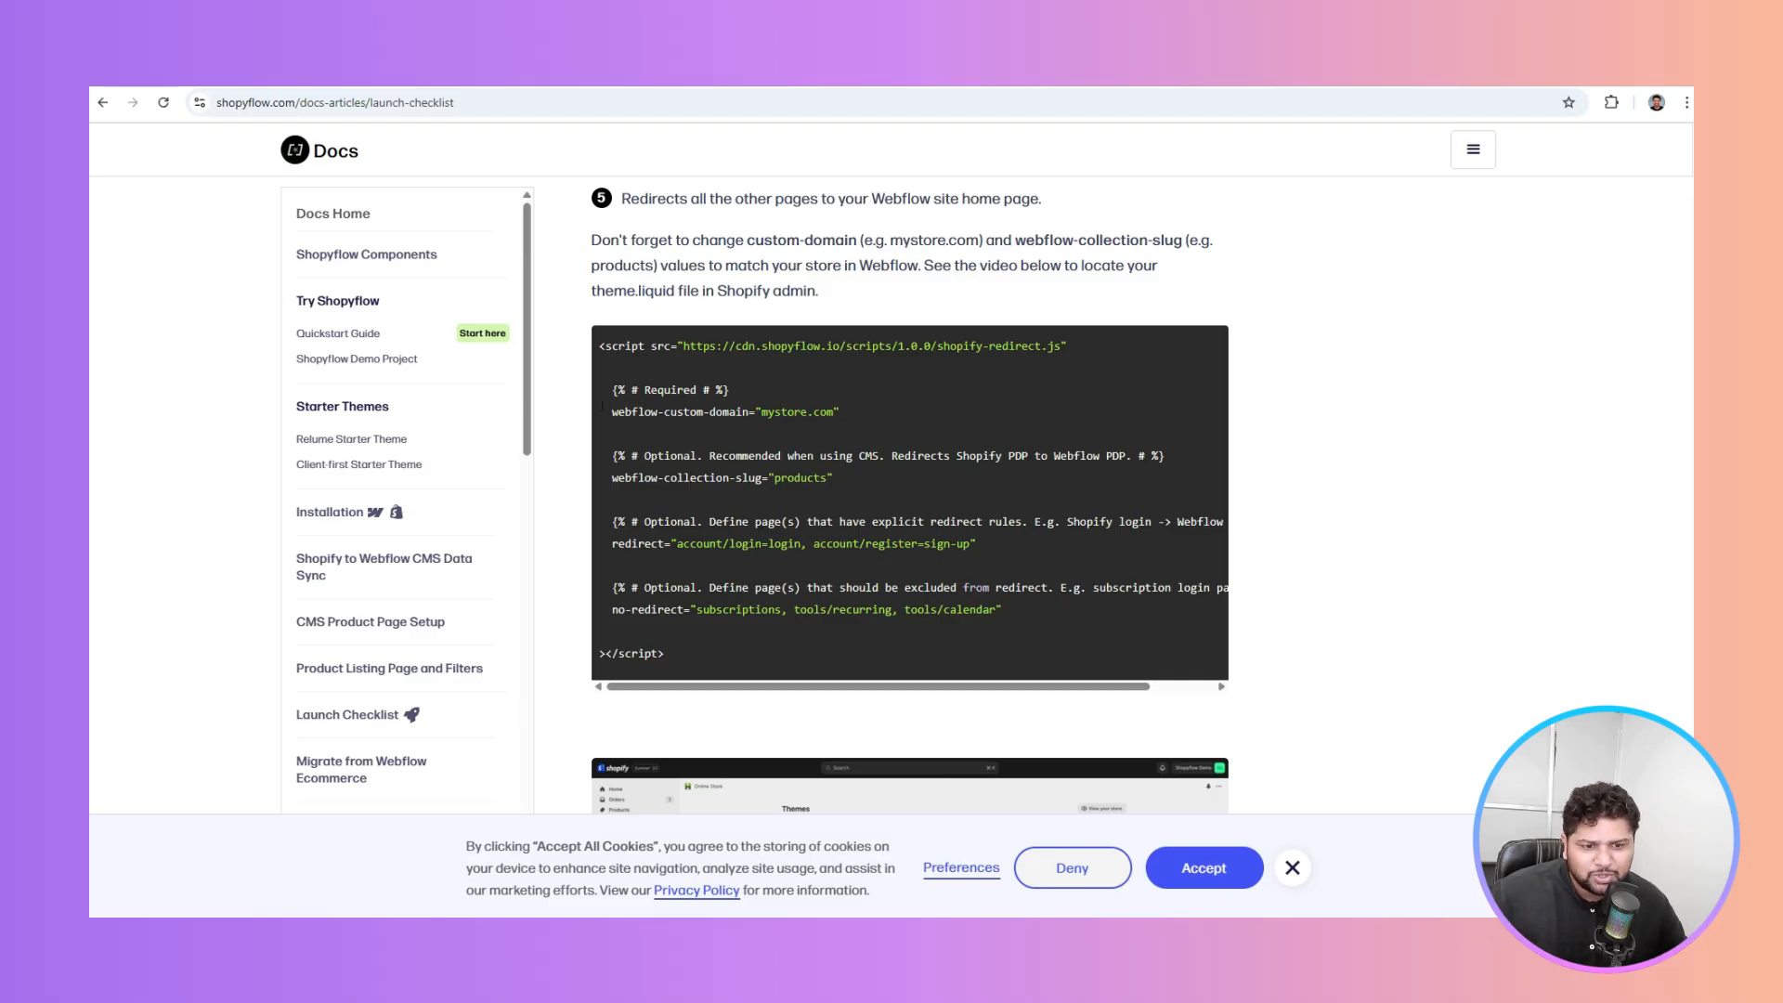
pyautogui.moveTo(609, 411); pyautogui.dragTo(925, 413)
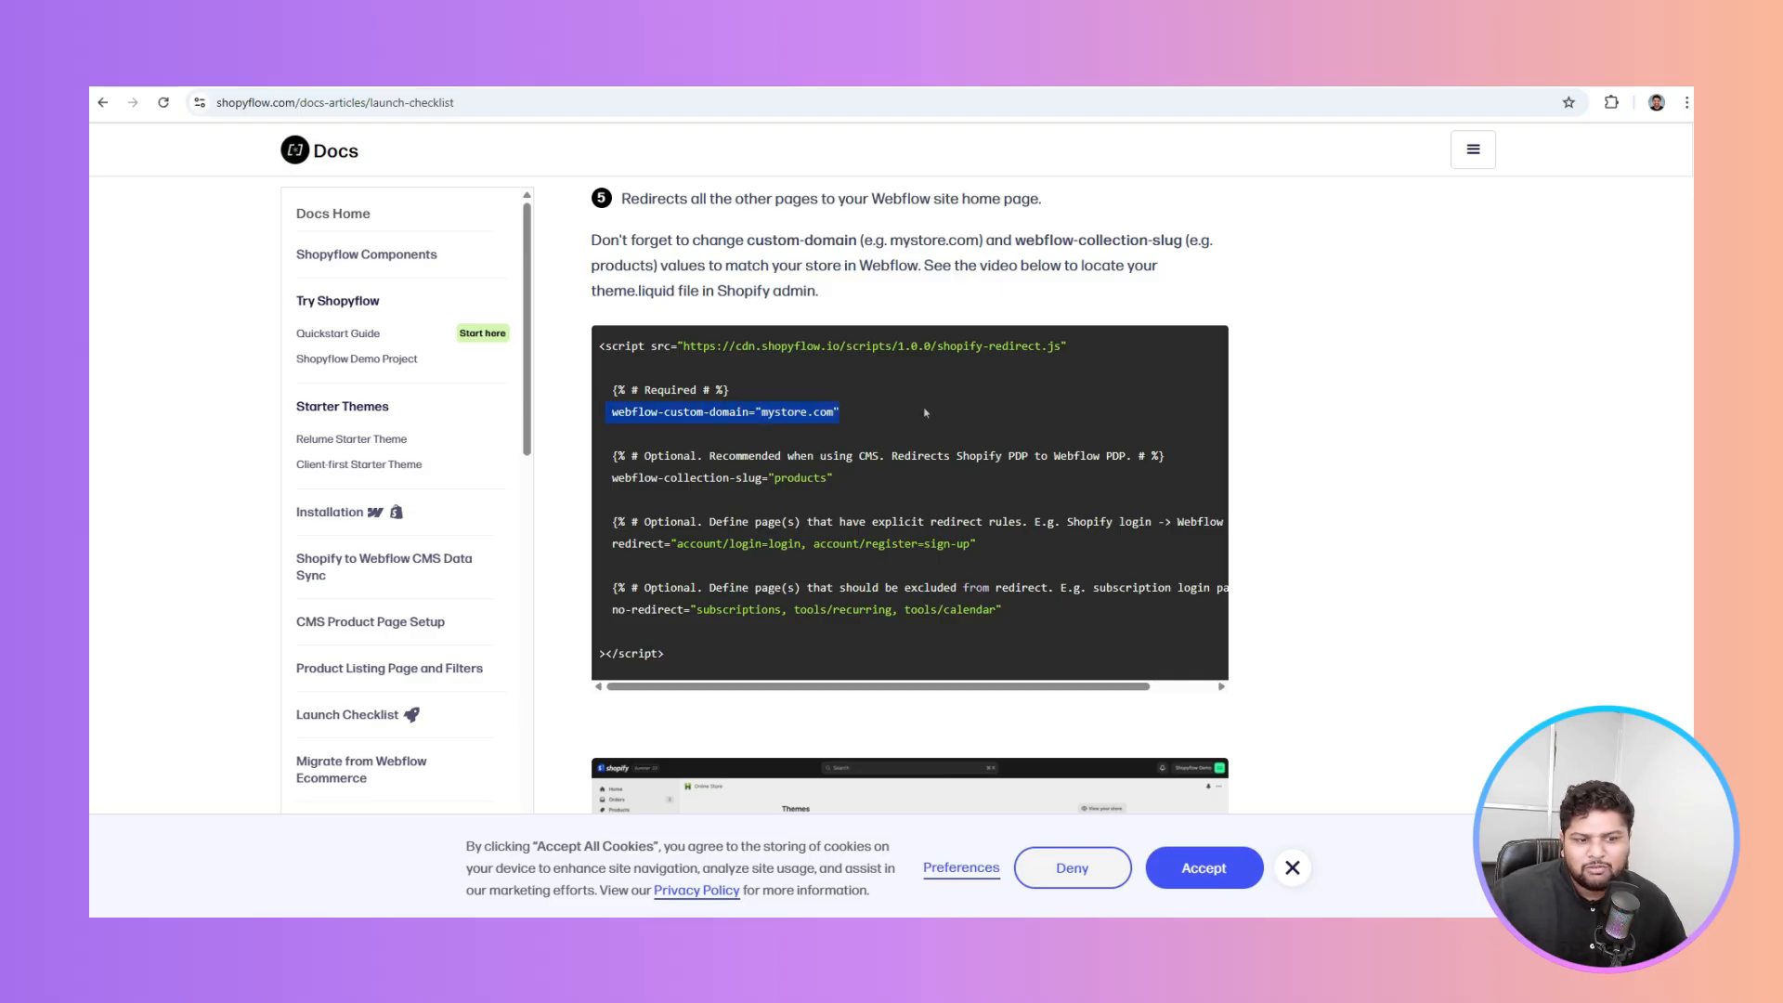
pyautogui.click(925, 412)
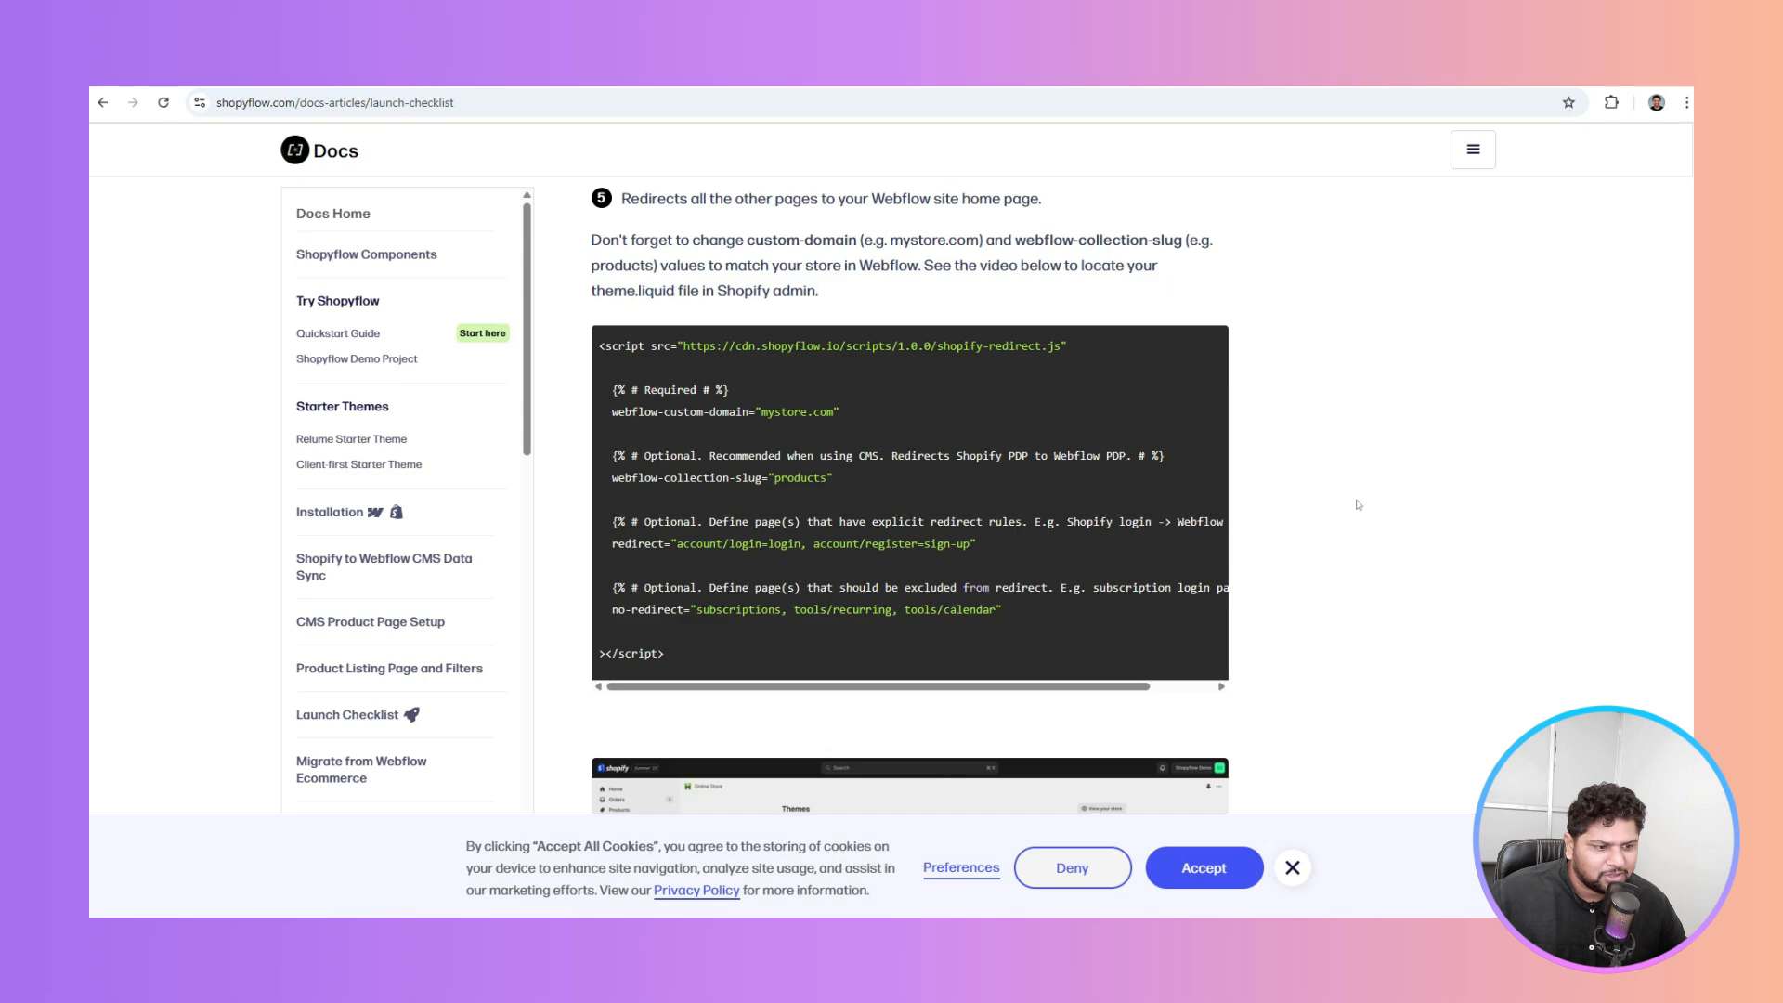
pyautogui.scroll(-13, 1358, 505)
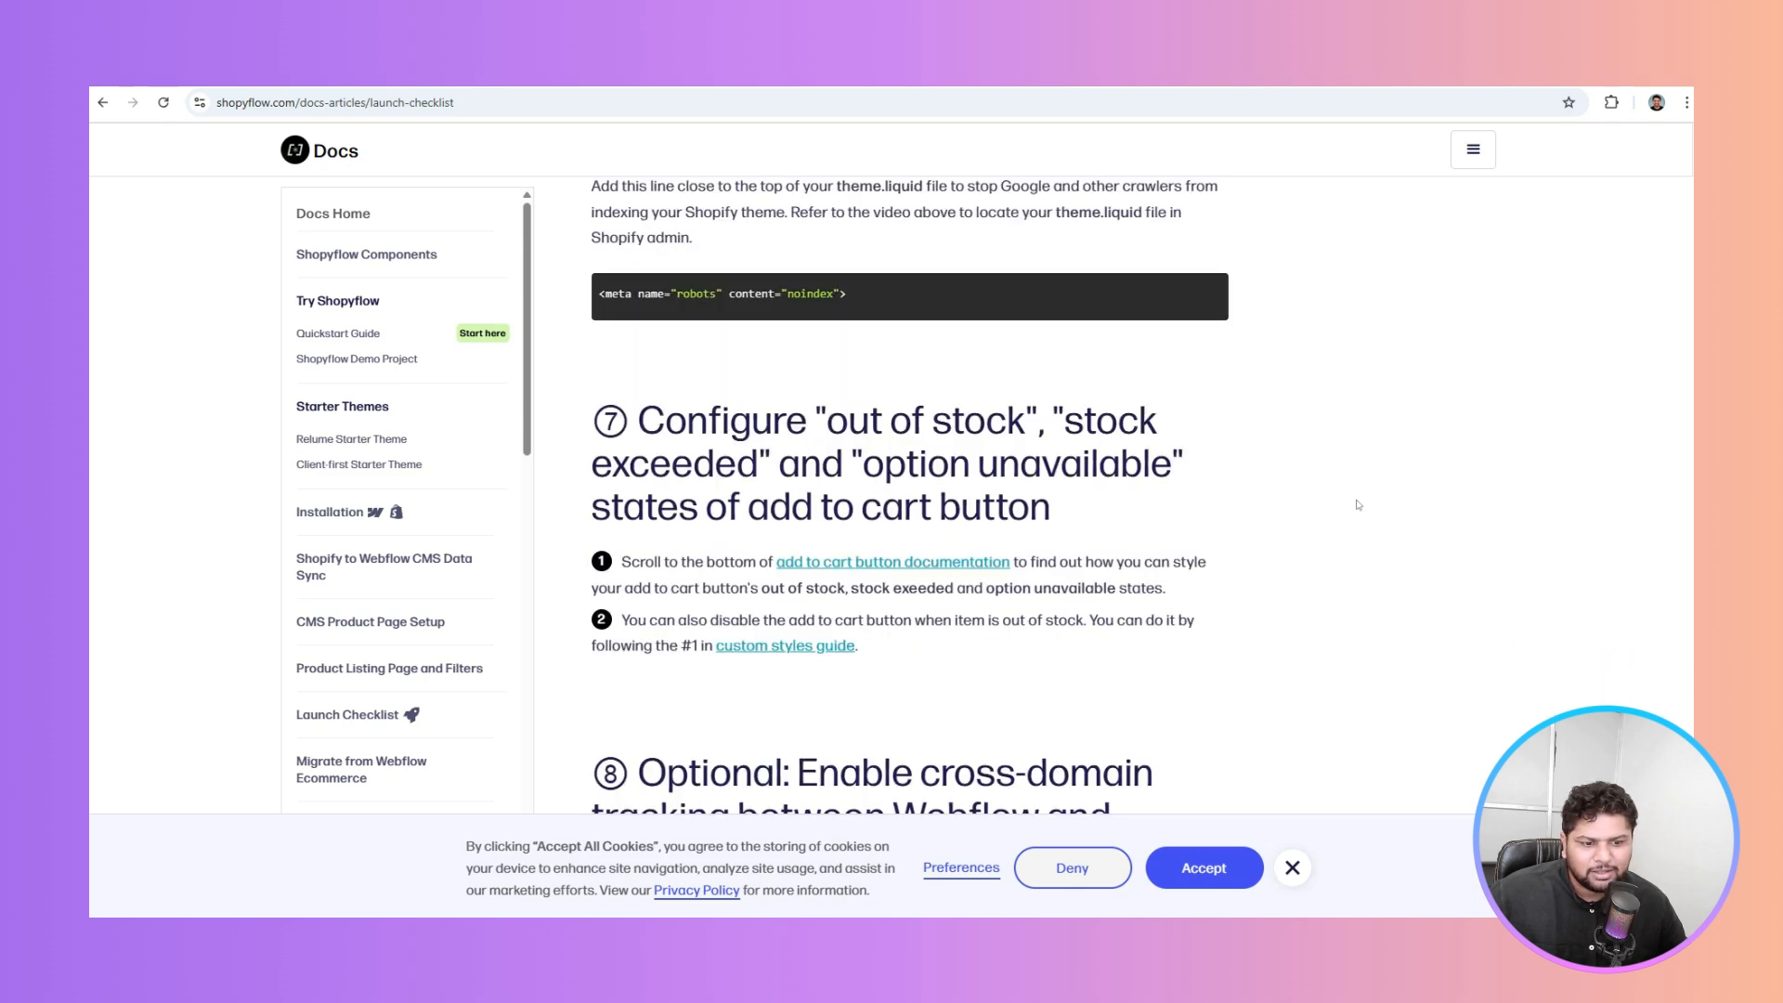
pyautogui.scroll(3, 1358, 504)
# Read the Online Store search-engine section, highlighting the noindex meta robots tag
pyautogui.moveTo(977, 357); pyautogui.dragTo(1119, 358)
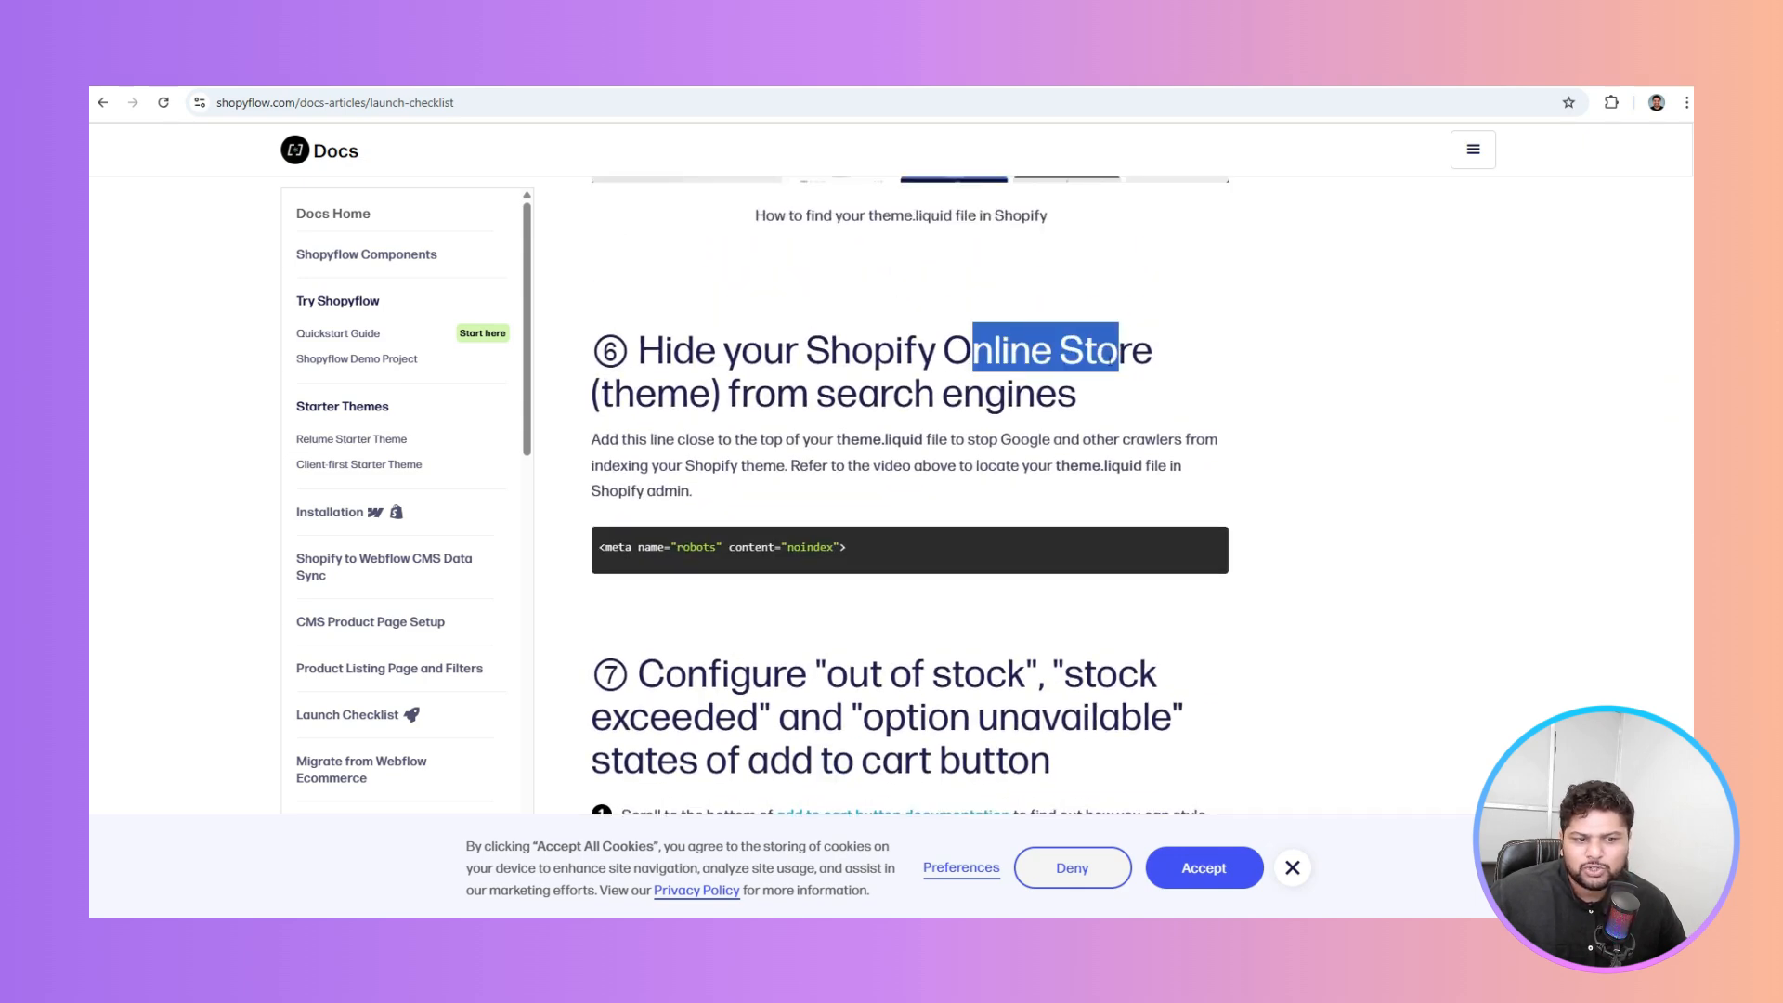
pyautogui.click(1119, 357)
pyautogui.moveTo(816, 395); pyautogui.dragTo(1077, 398)
pyautogui.click(1152, 409)
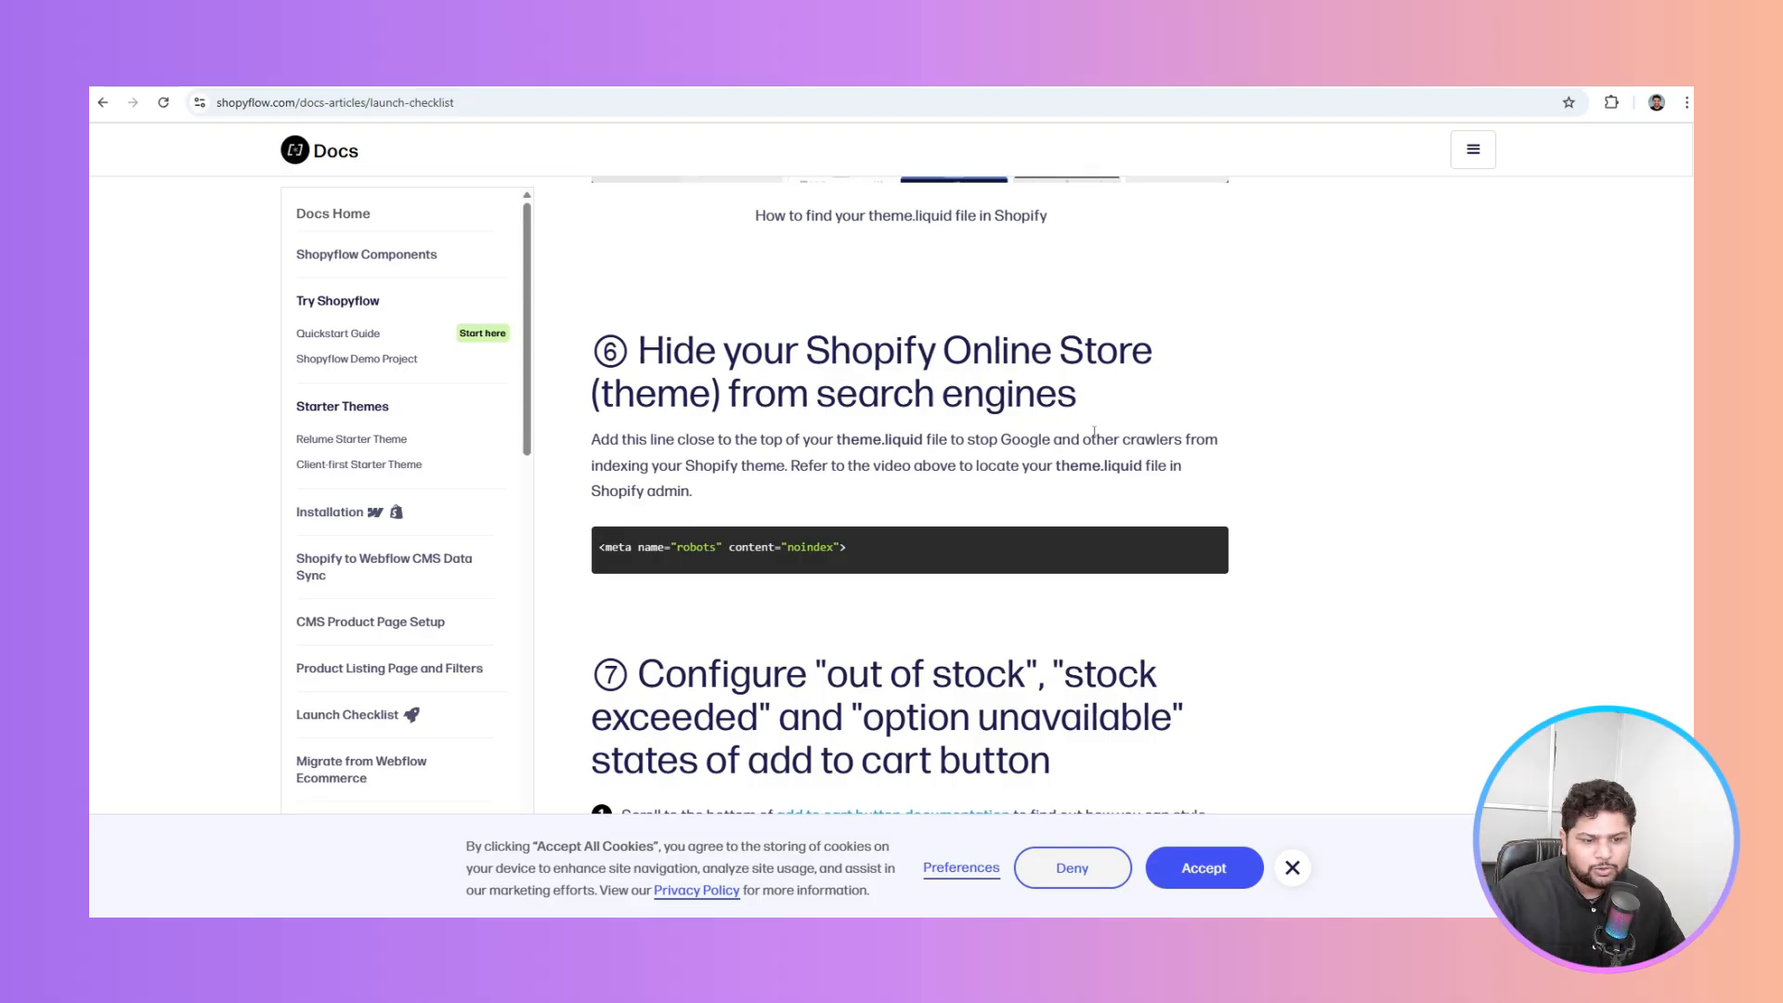
pyautogui.moveTo(857, 552); pyautogui.dragTo(600, 550)
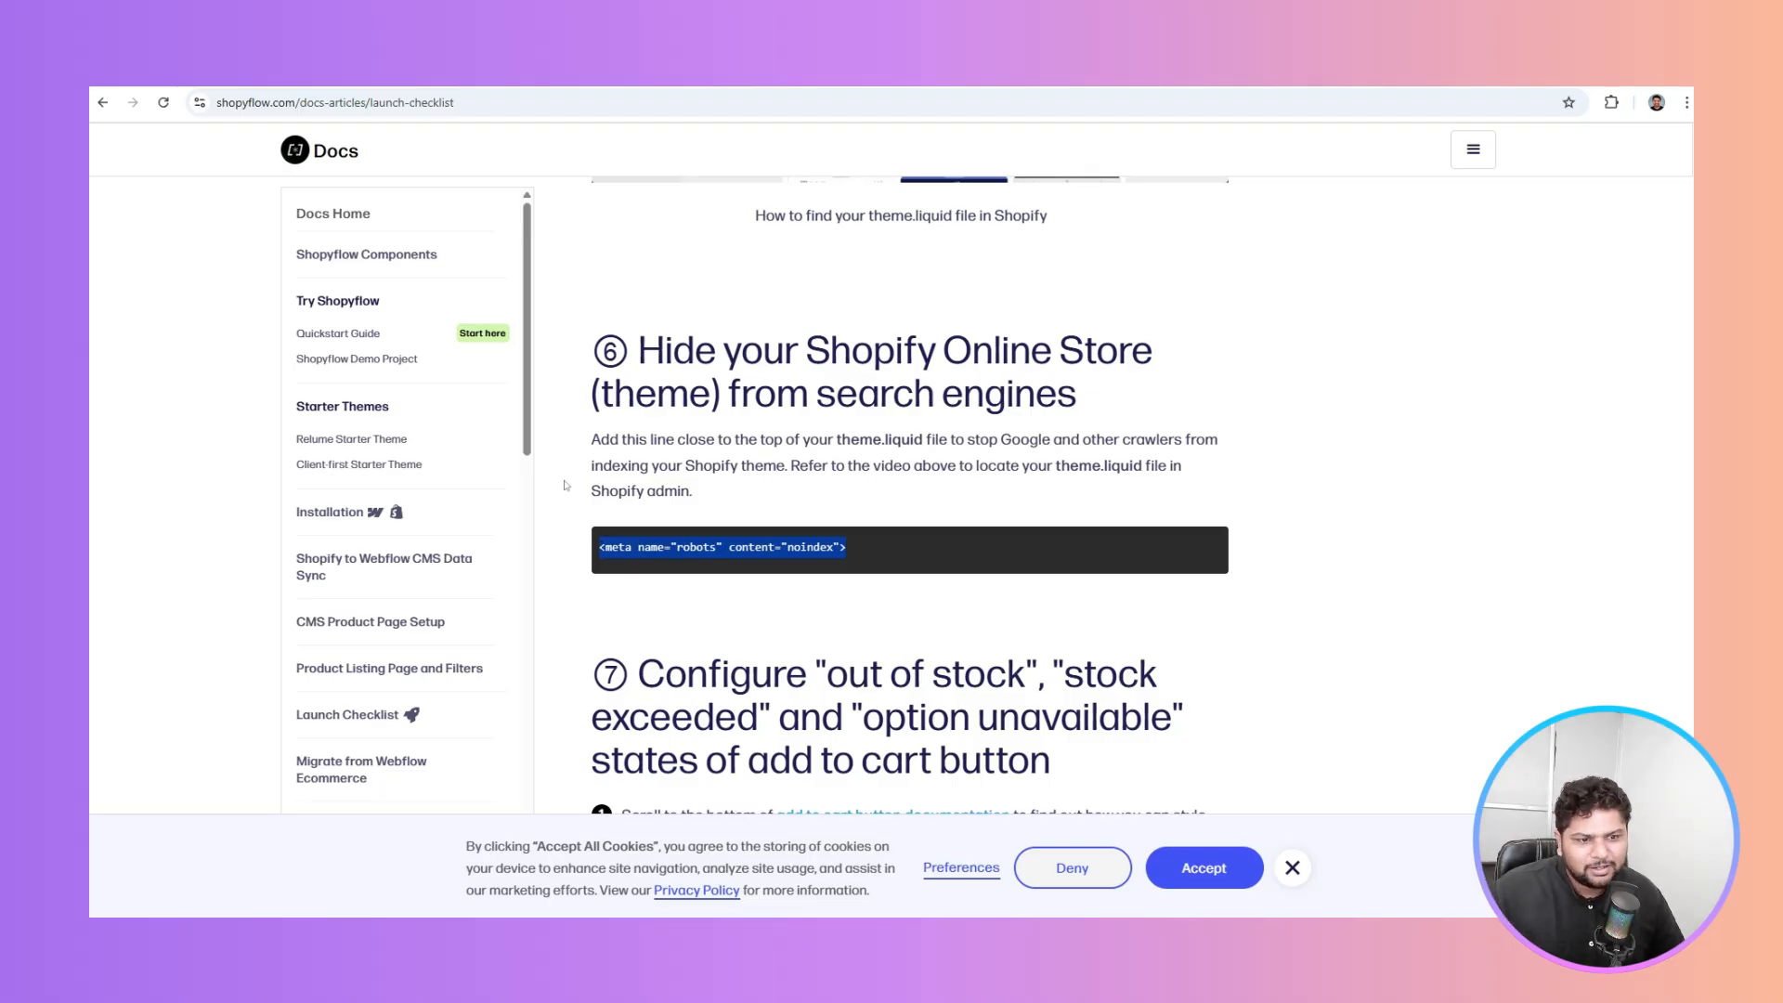
pyautogui.click(814, 400)
# Read section ⑦ on out-of-stock and option-unavailable add-to-cart states
pyautogui.scroll(-4, 814, 400)
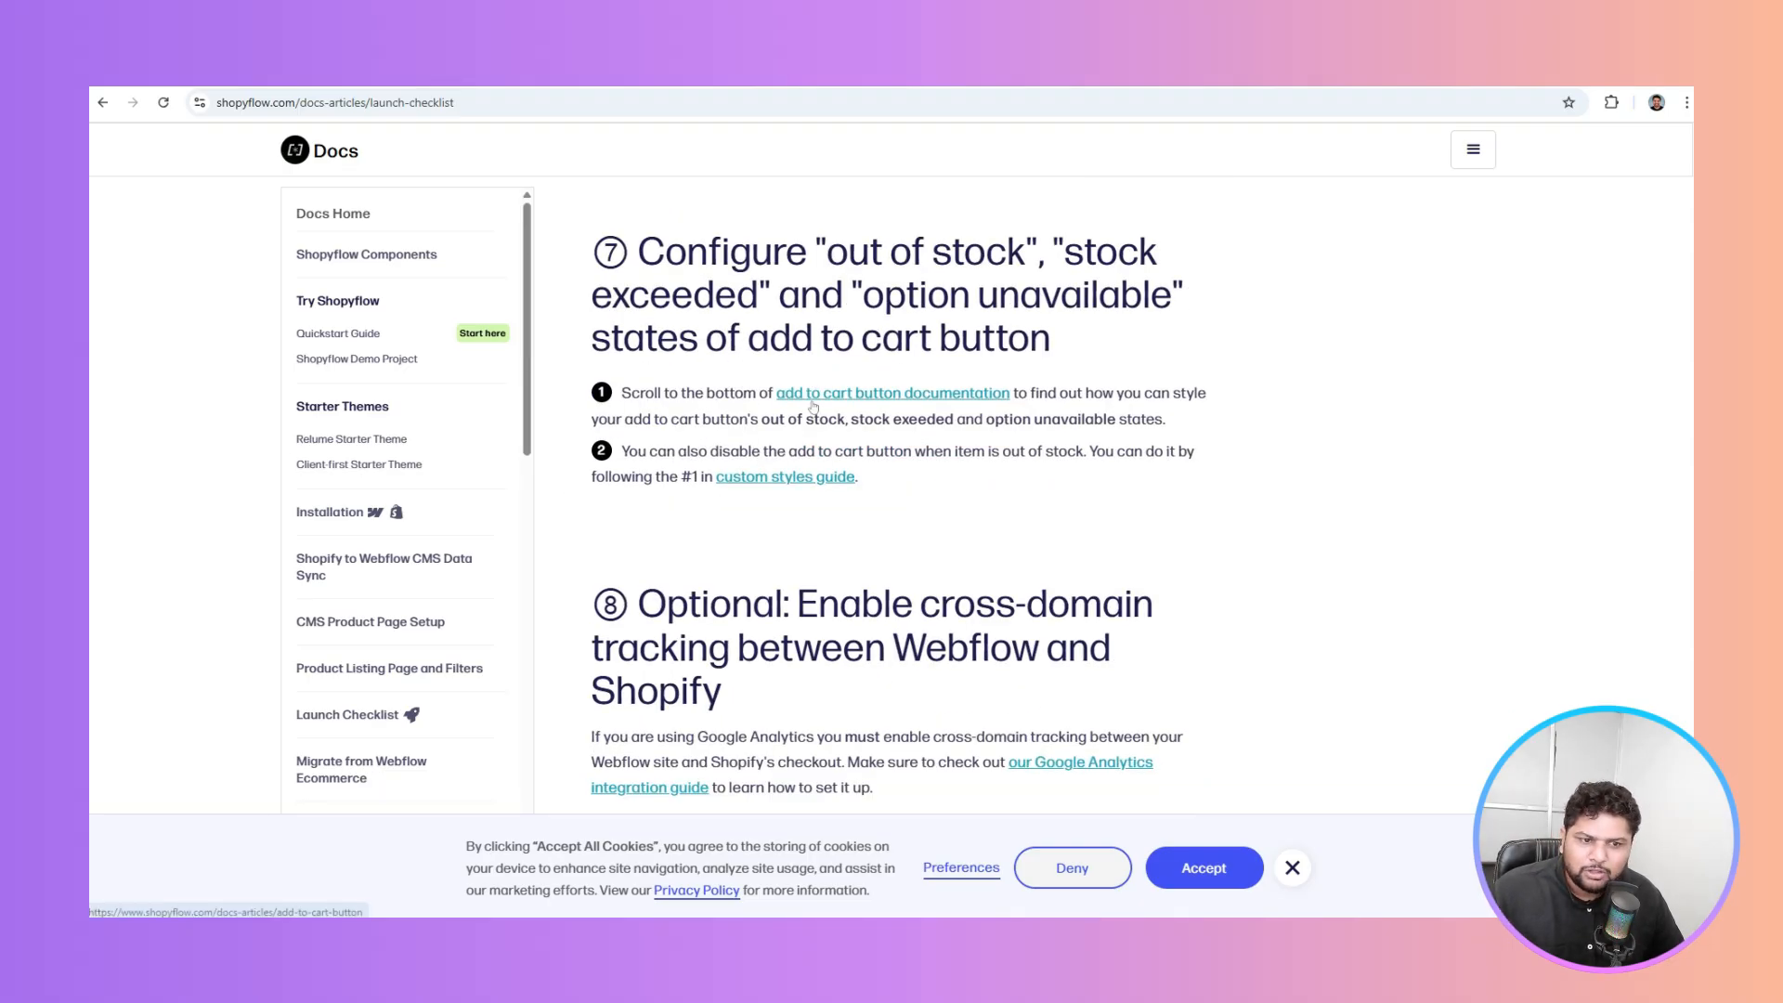
pyautogui.moveTo(639, 253); pyautogui.dragTo(1168, 262)
pyautogui.moveTo(777, 295); pyautogui.dragTo(1223, 299)
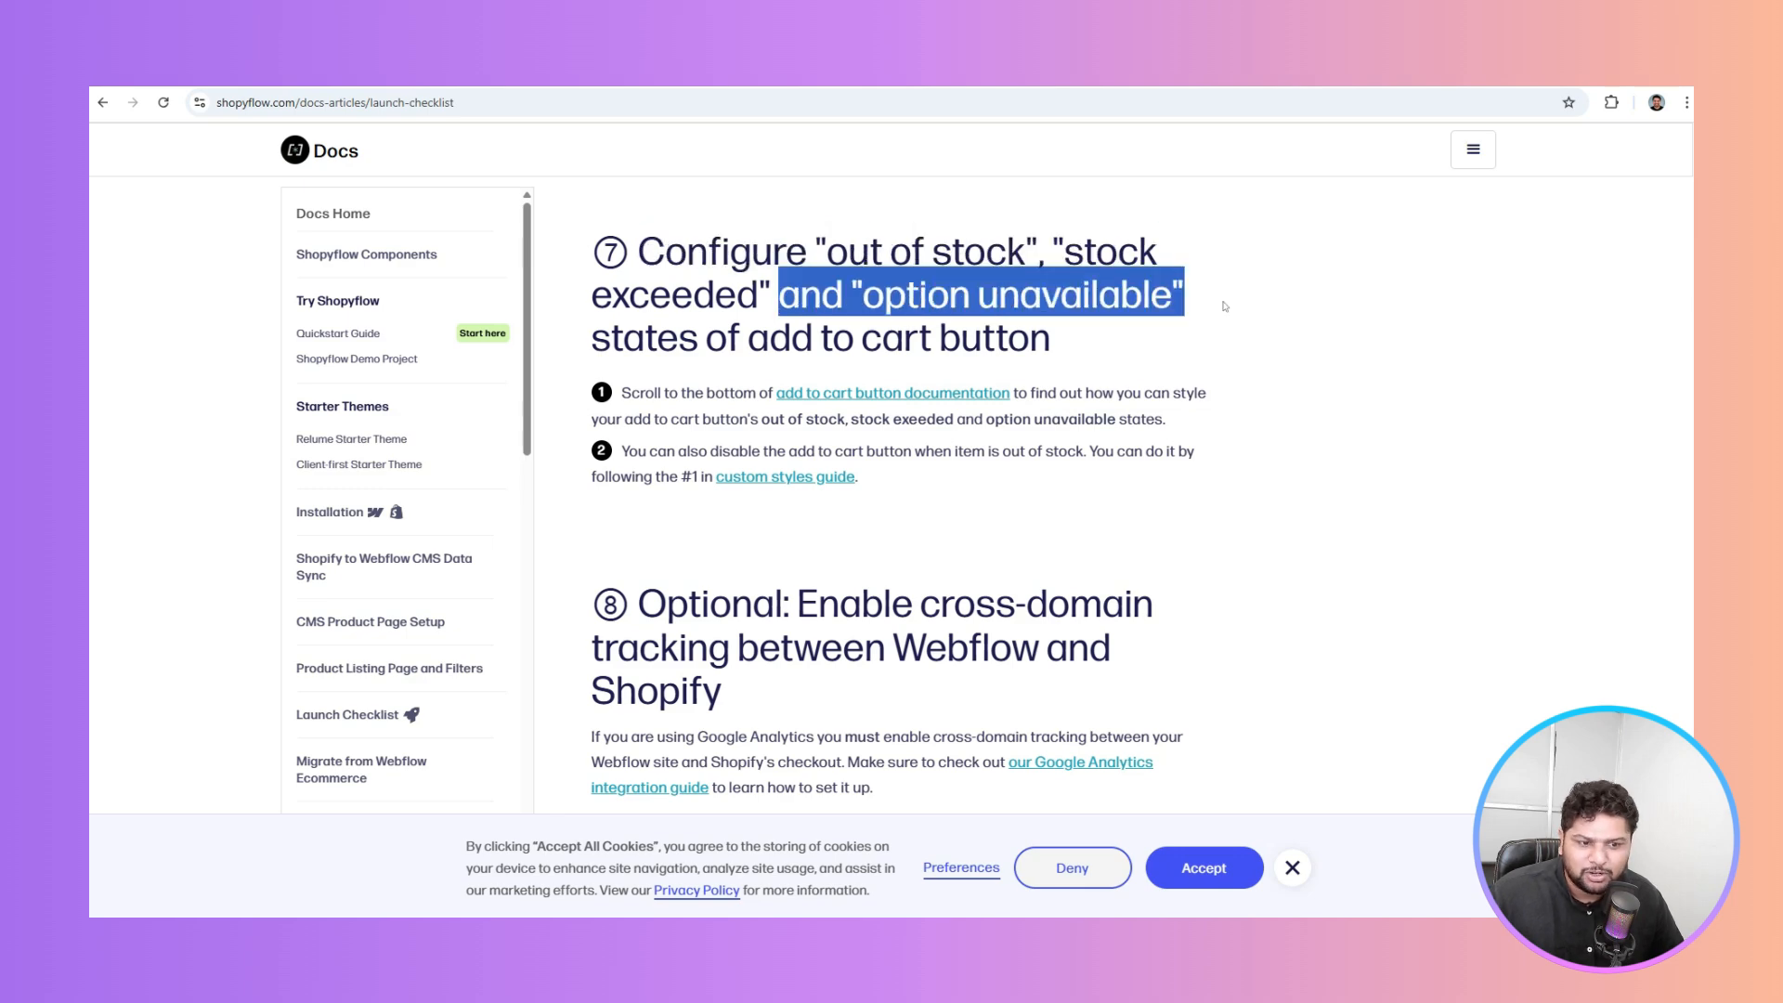
pyautogui.click(1035, 585)
pyautogui.scroll(-4, 827, 516)
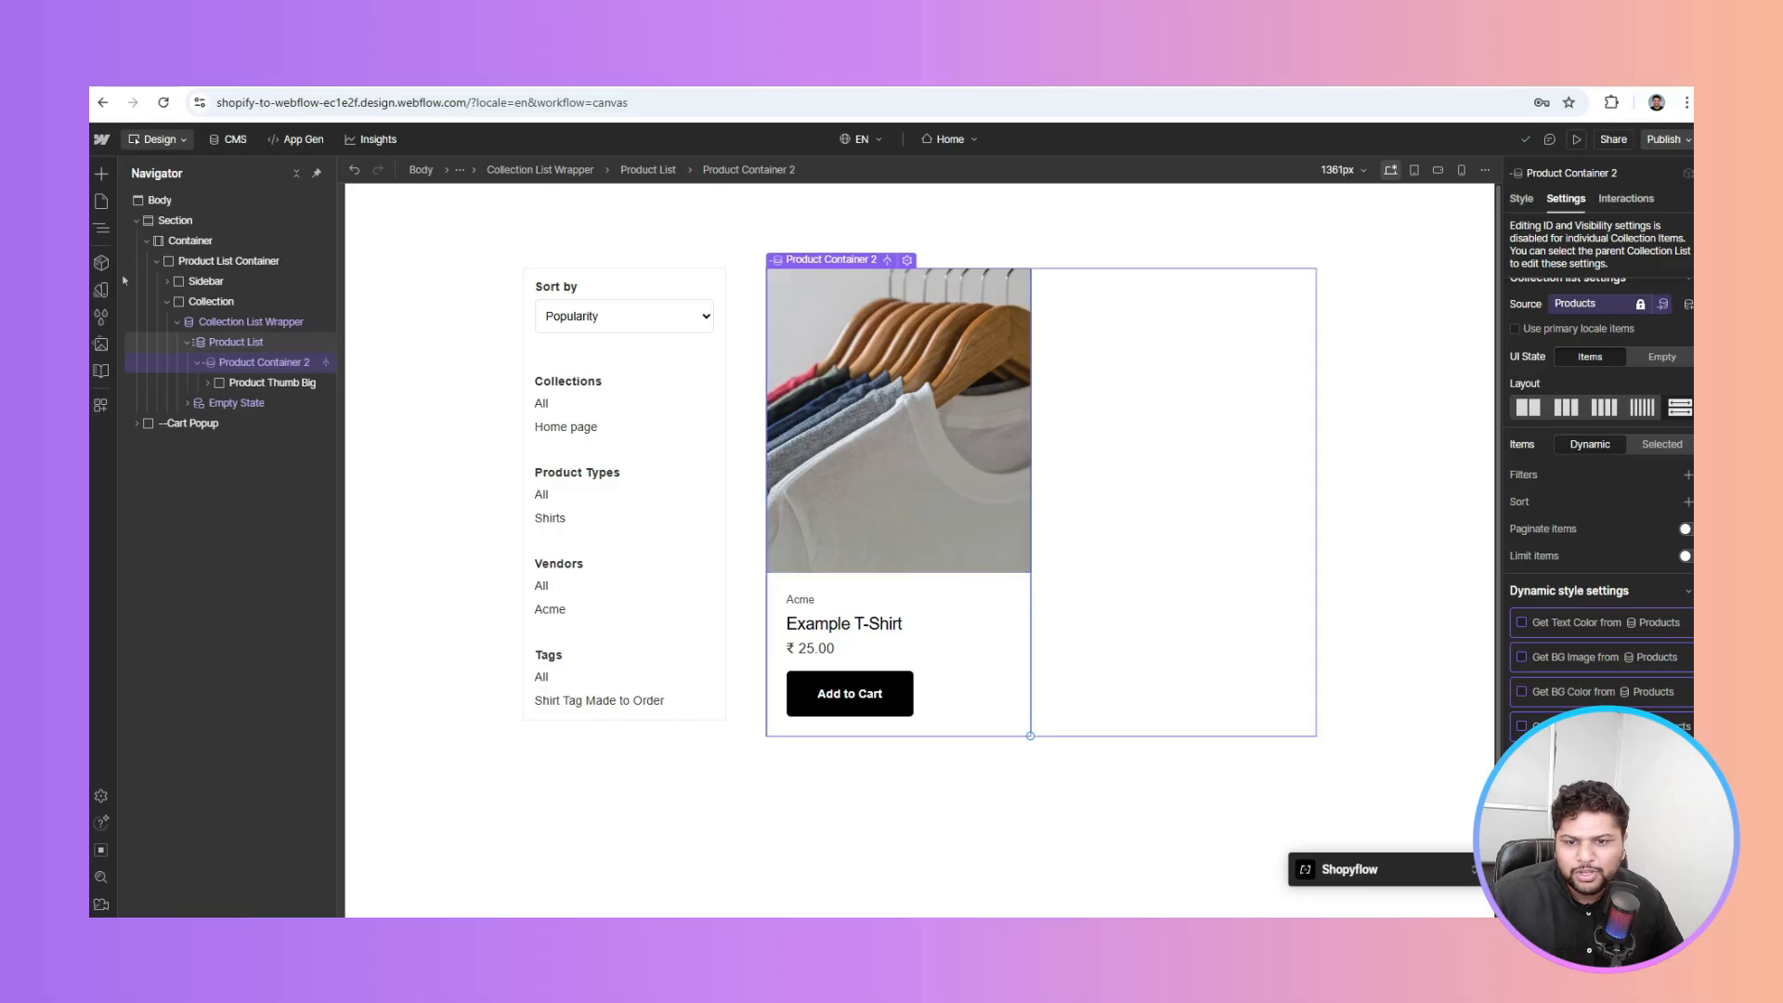
# Open the Products Template page in Webflow and select its stock count text
pyautogui.click(101, 201)
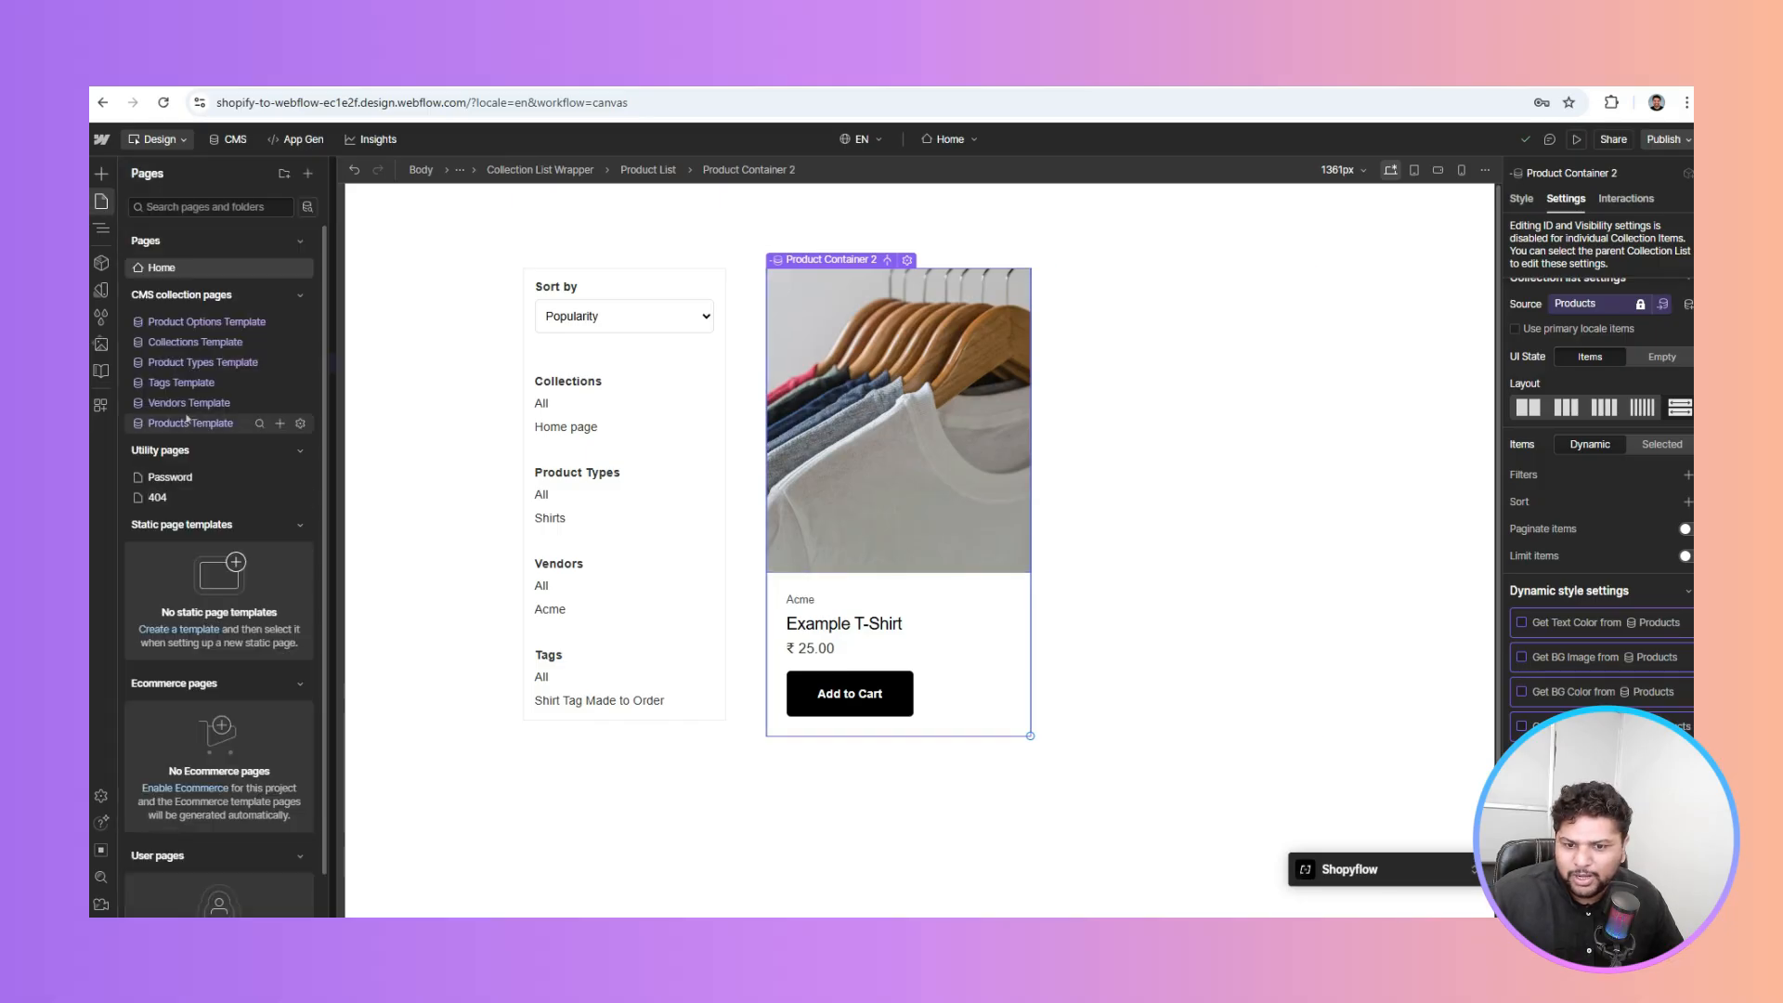
pyautogui.click(190, 423)
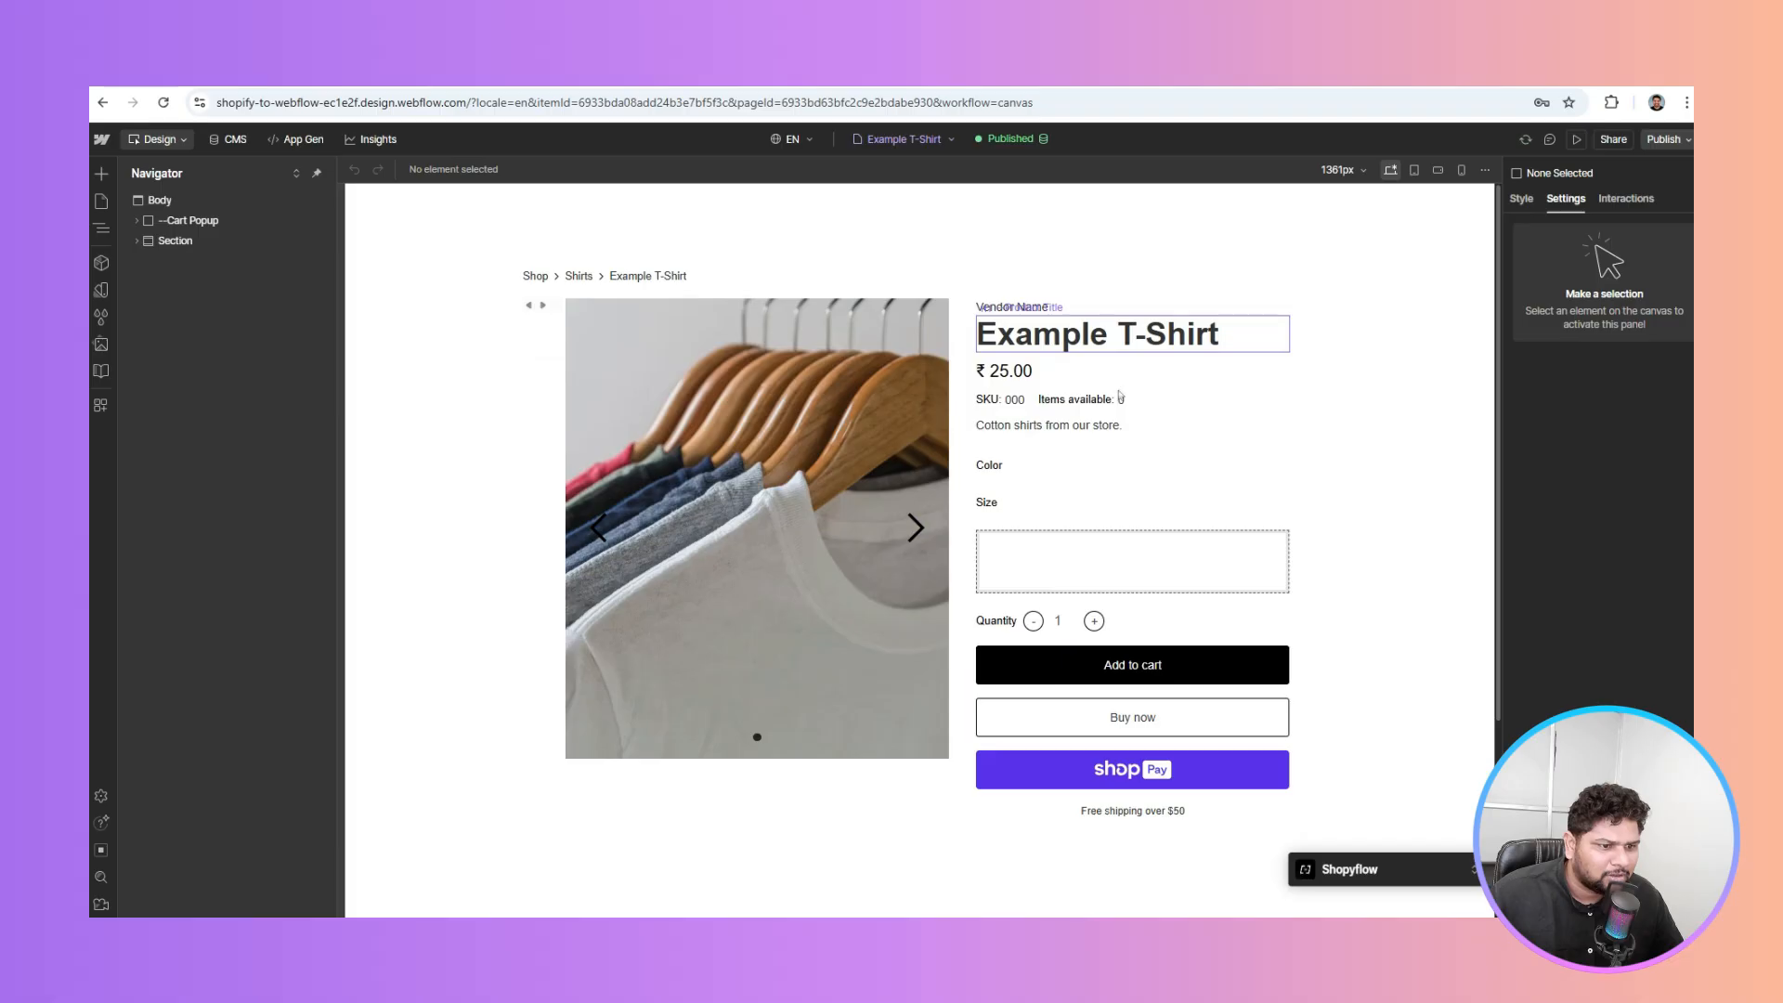
pyautogui.click(1120, 401)
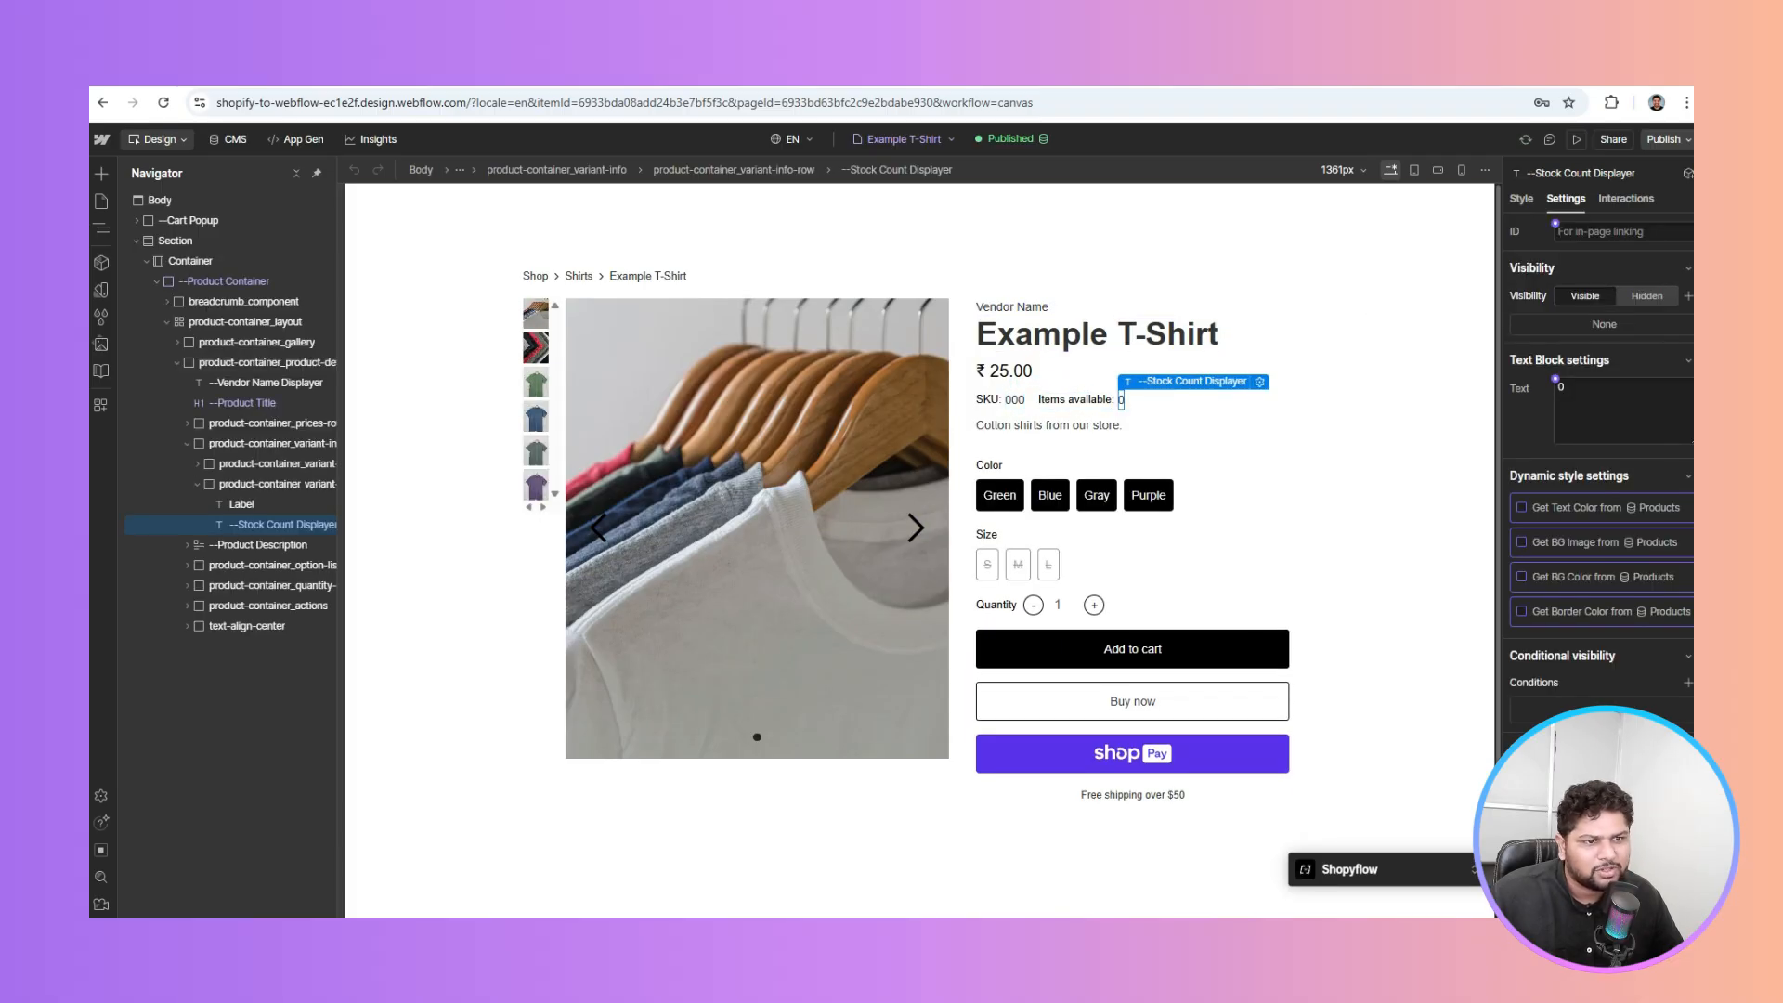
# Return to the Launch Checklist and scroll to section ⑩ on product structured data
pyautogui.hotkey('ctrl', 'Tab')
pyautogui.scroll(-15, 966, 401)
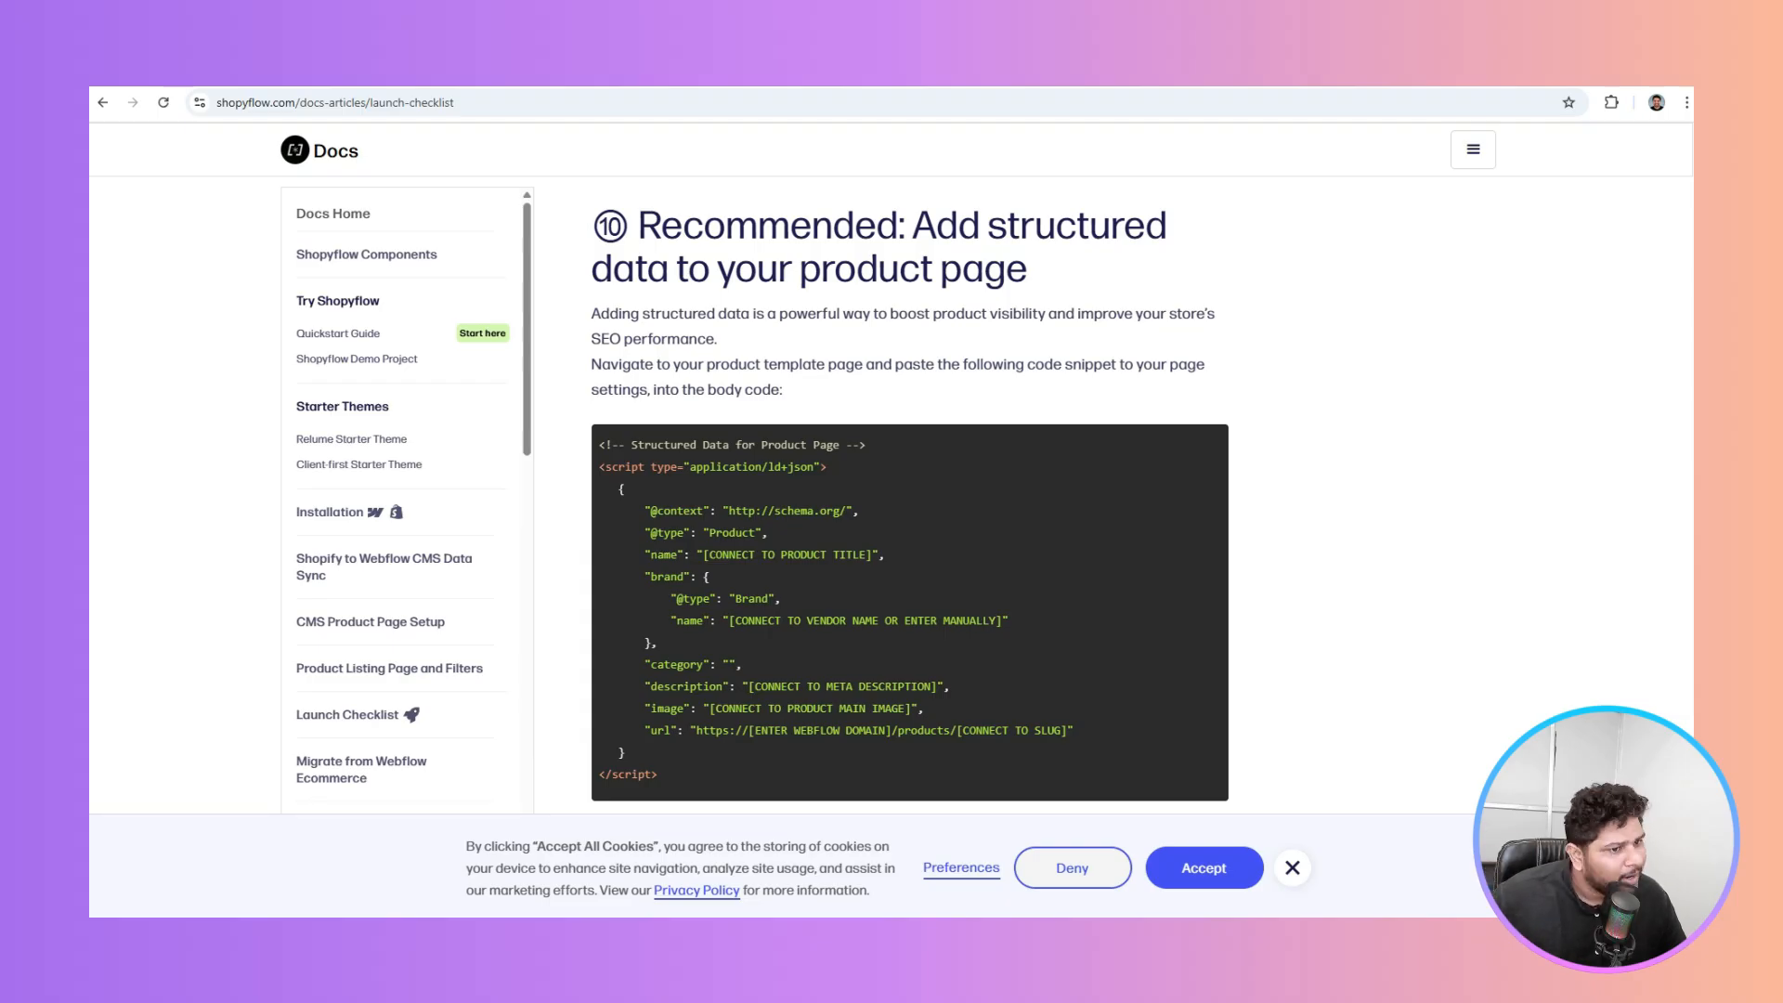
pyautogui.scroll(-8, 965, 230)
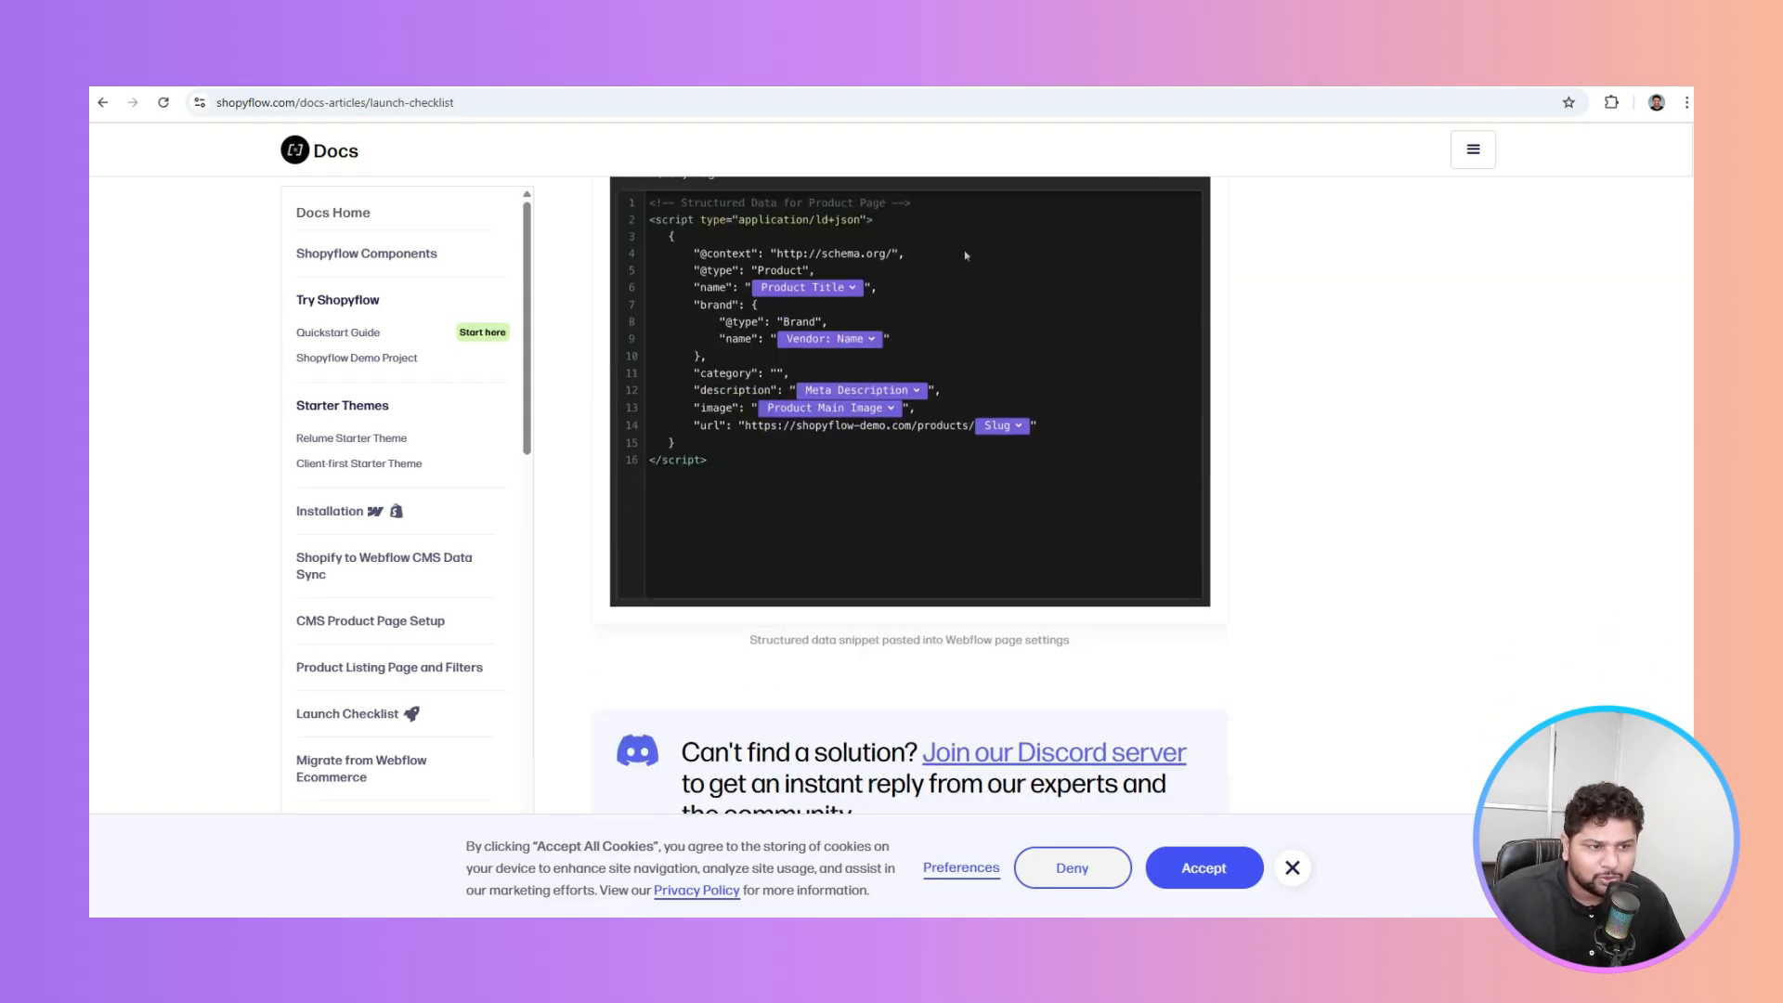